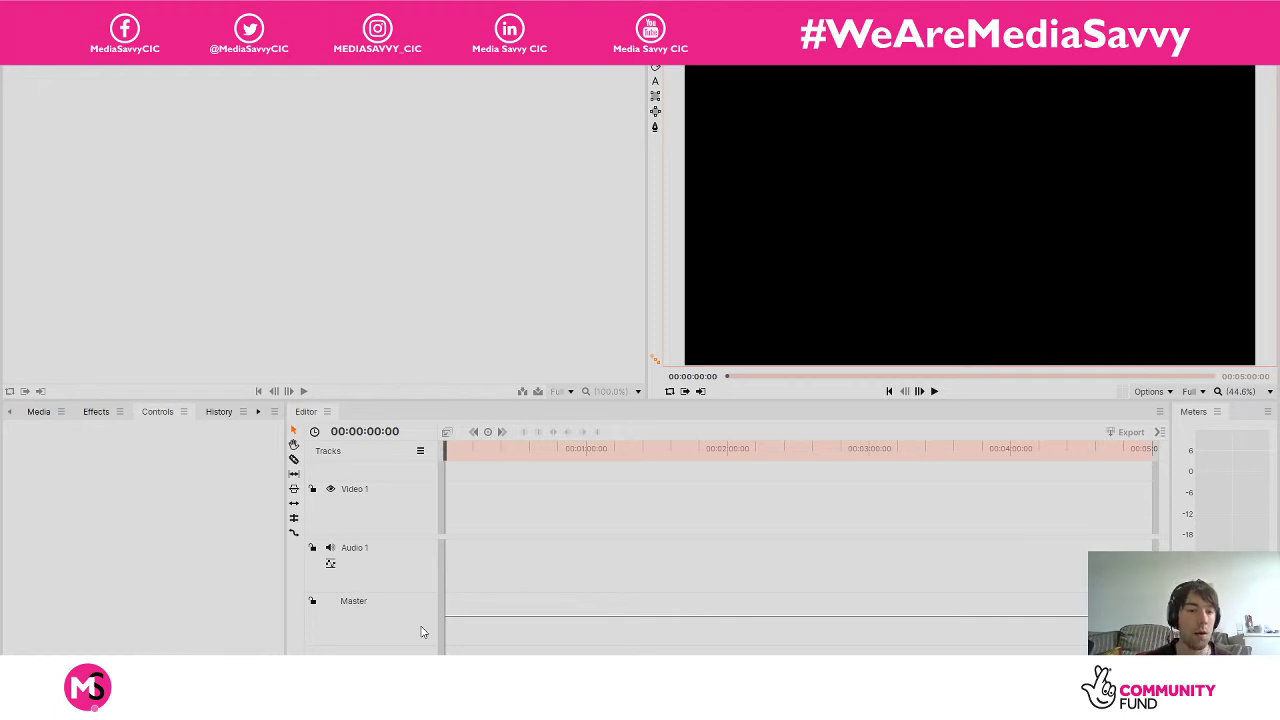
Import all seven horror clips from the Video Footage folder into the project media.
left_click(39, 412)
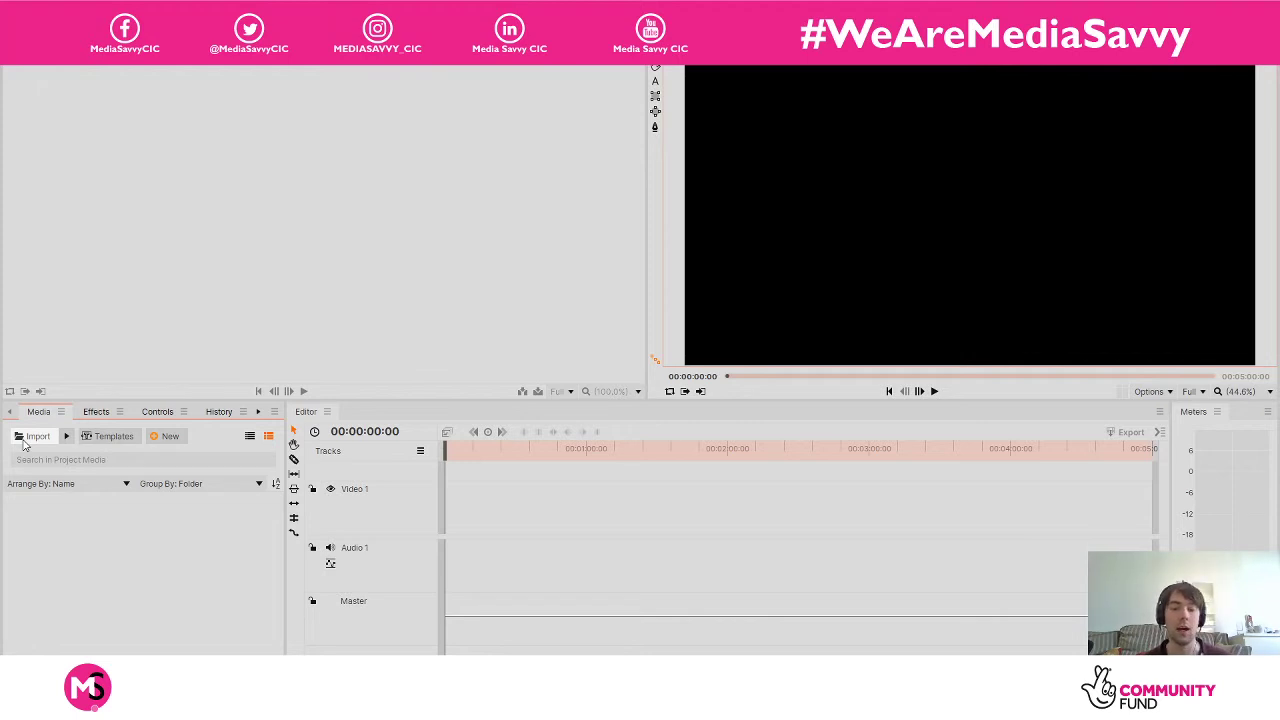
left_click(30, 438)
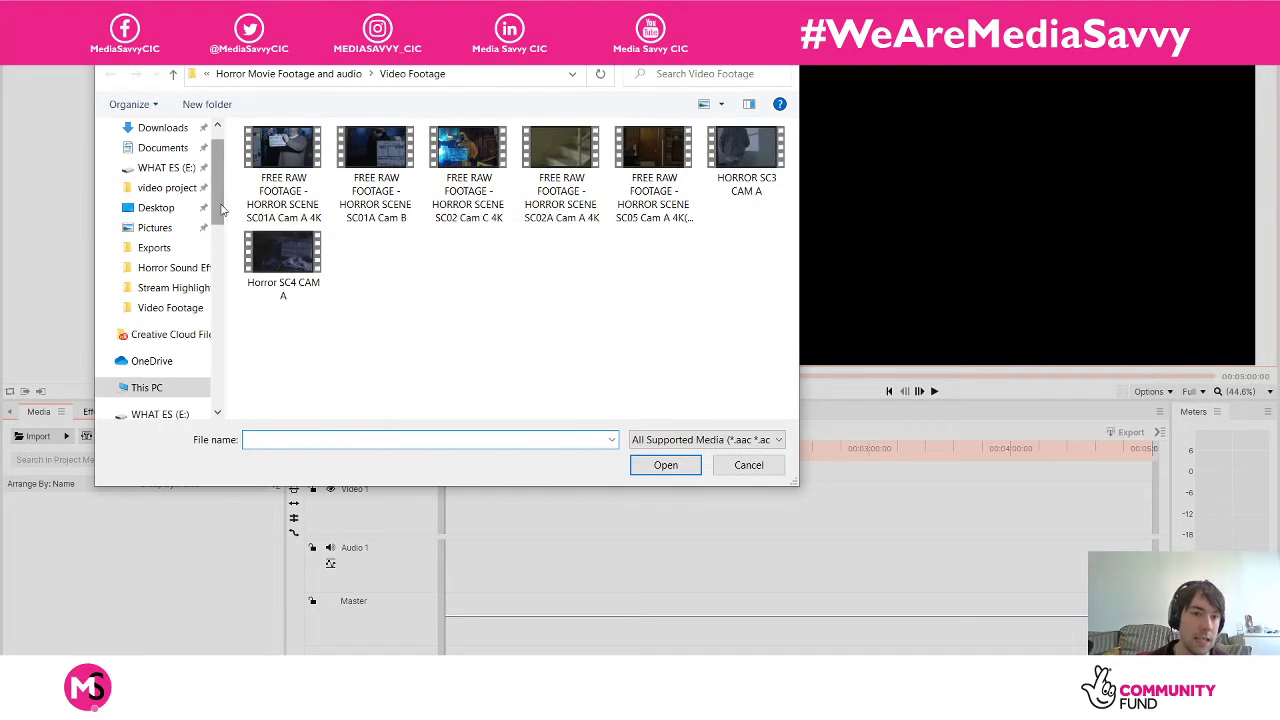
scroll(222, 176, "up", 2)
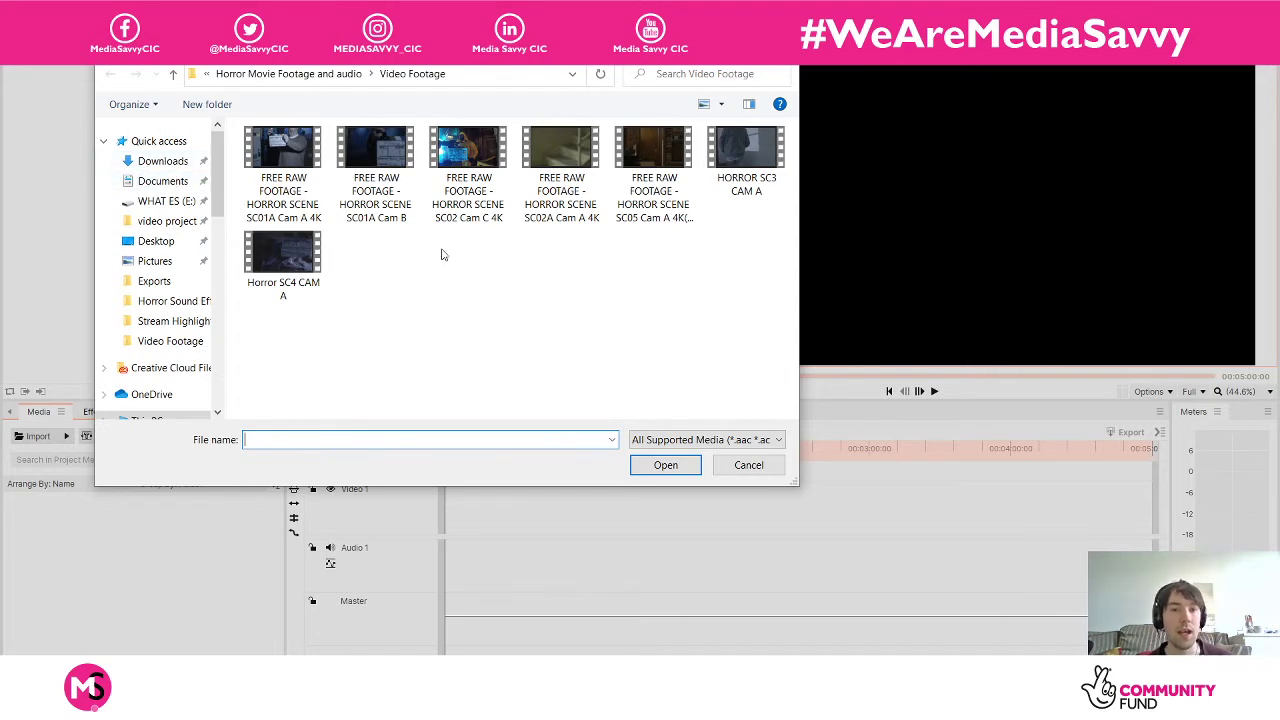
left_click(321, 80)
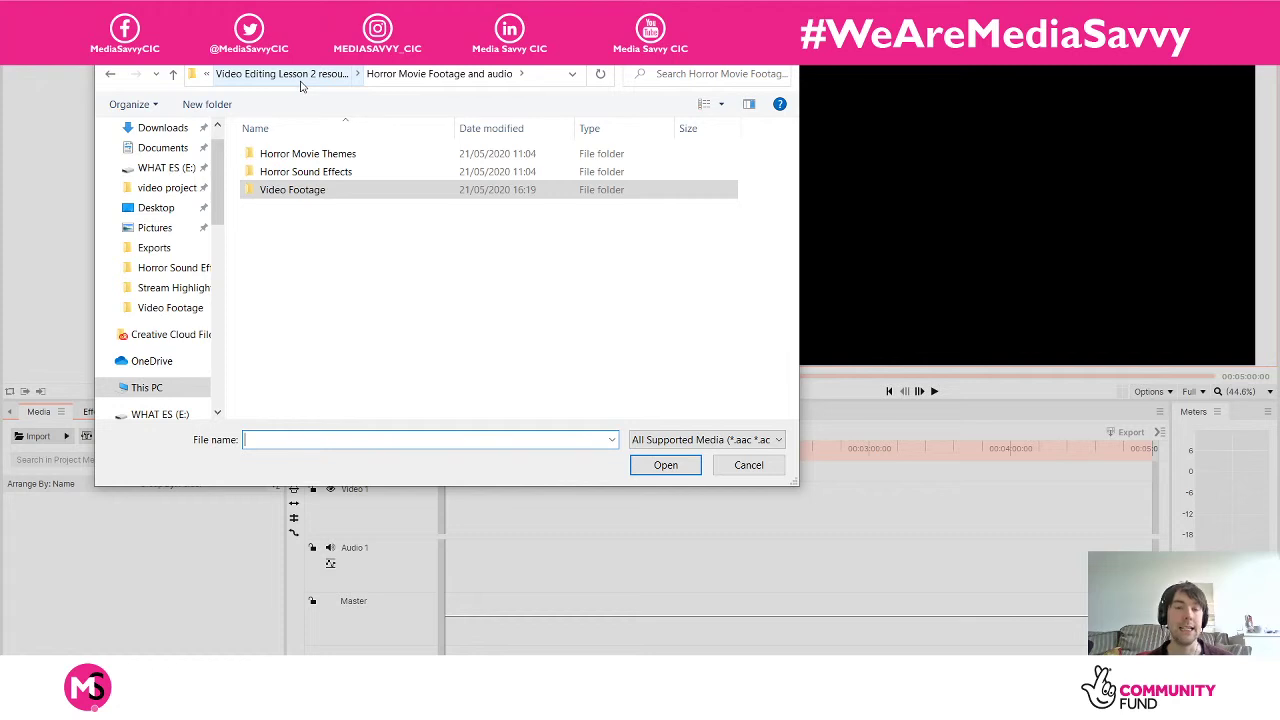
double_click(397, 201)
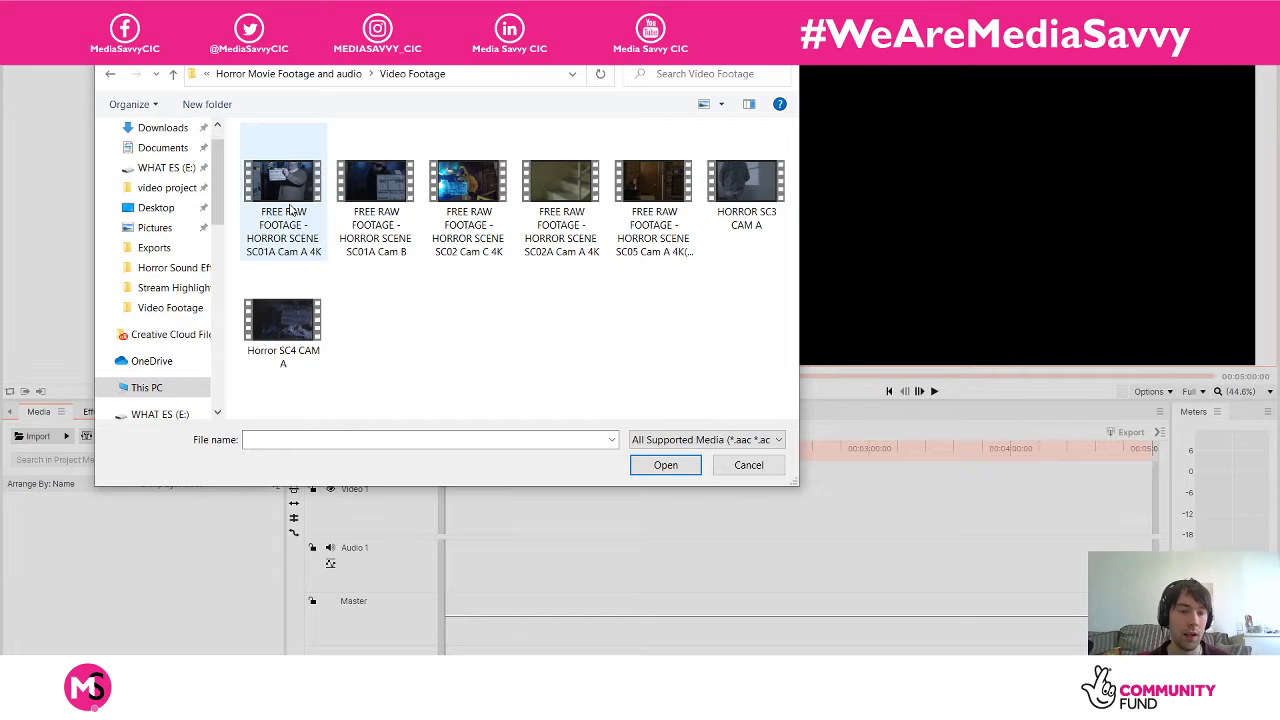
left_click(290, 210)
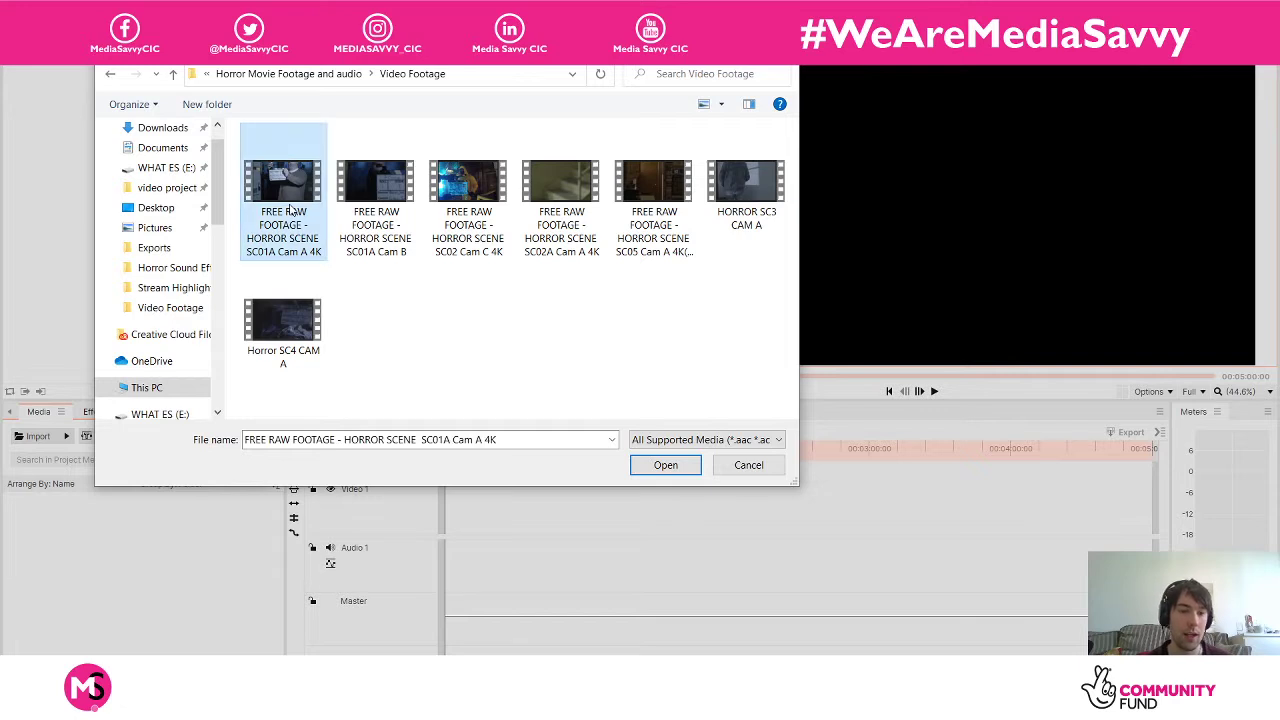
left_click(300, 365, "shift")
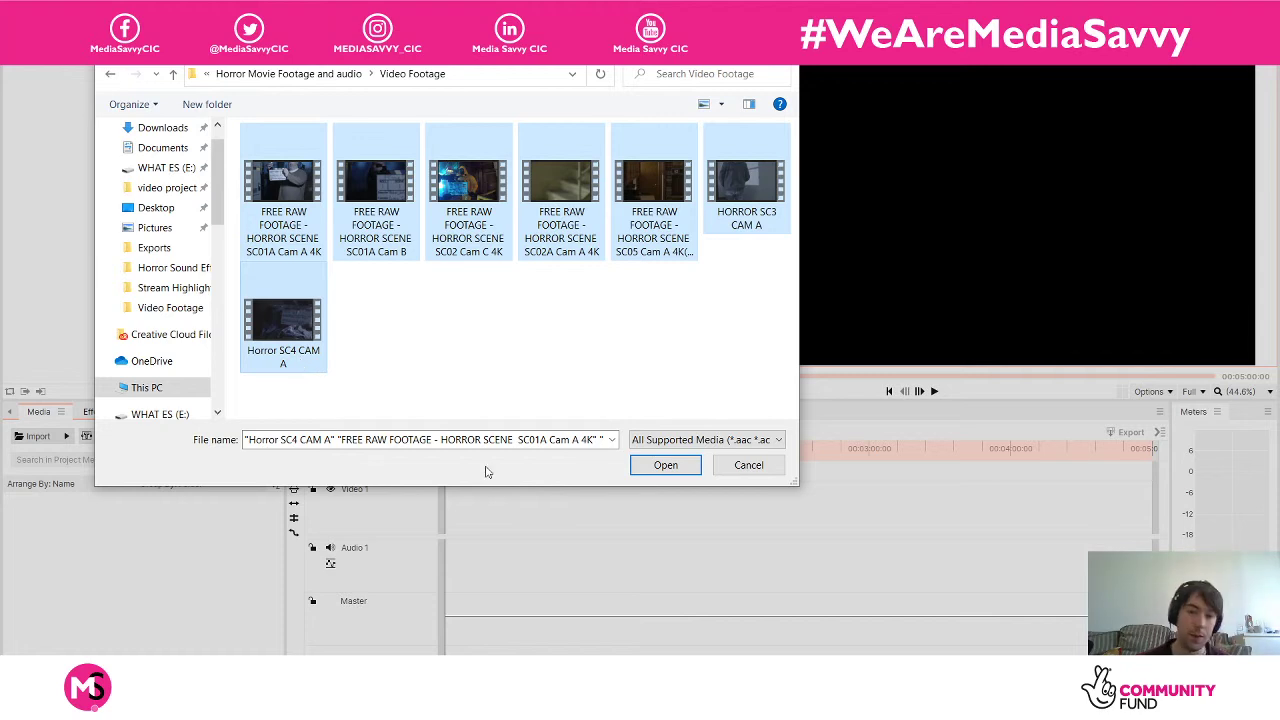
left_click(655, 470)
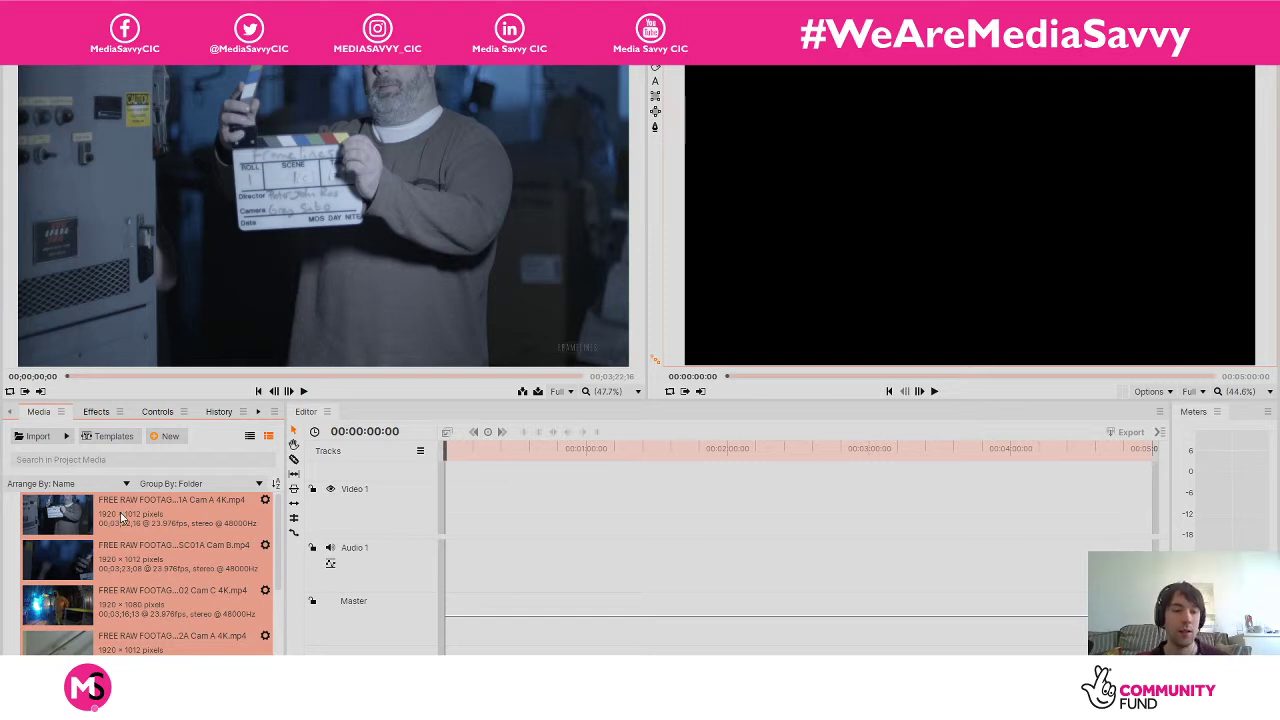
Place all seven imported clips on the Video 1 and Audio 1 tracks and extend the work area to the timeline's end.
scroll(101, 533, "down", 2)
scroll(101, 533, "down", 1)
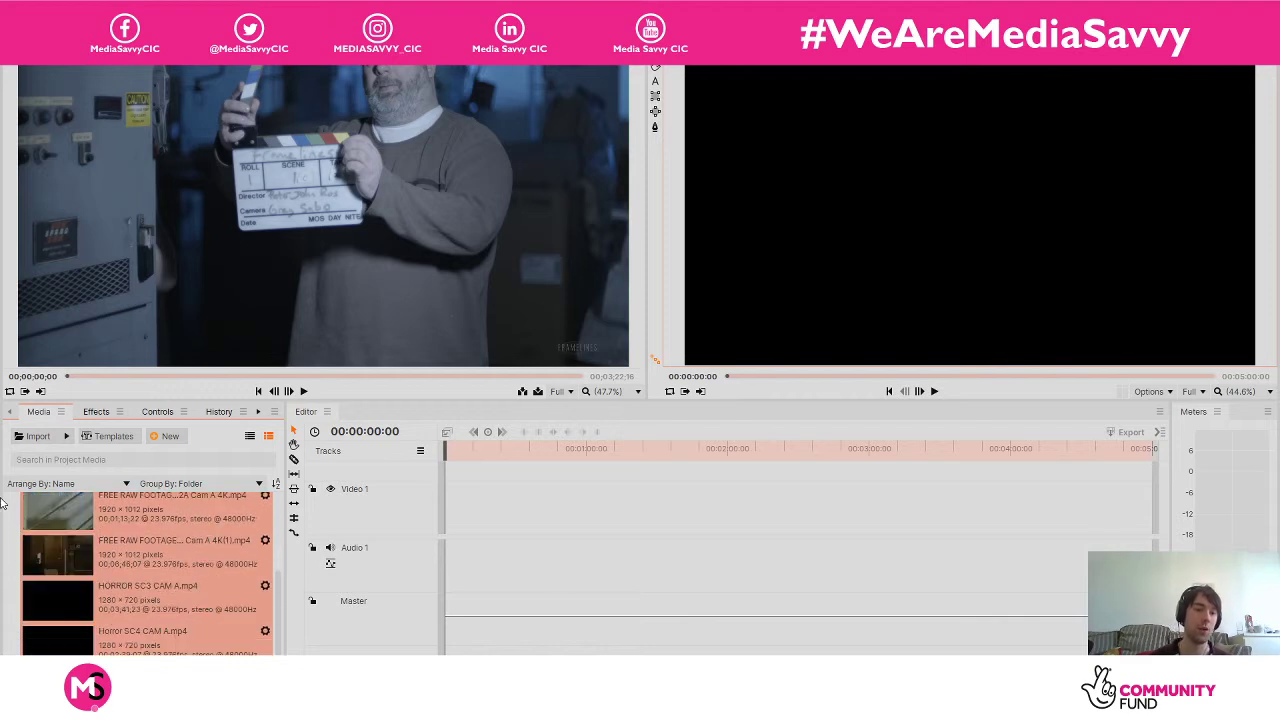
left_click_drag(46, 512, 586, 543)
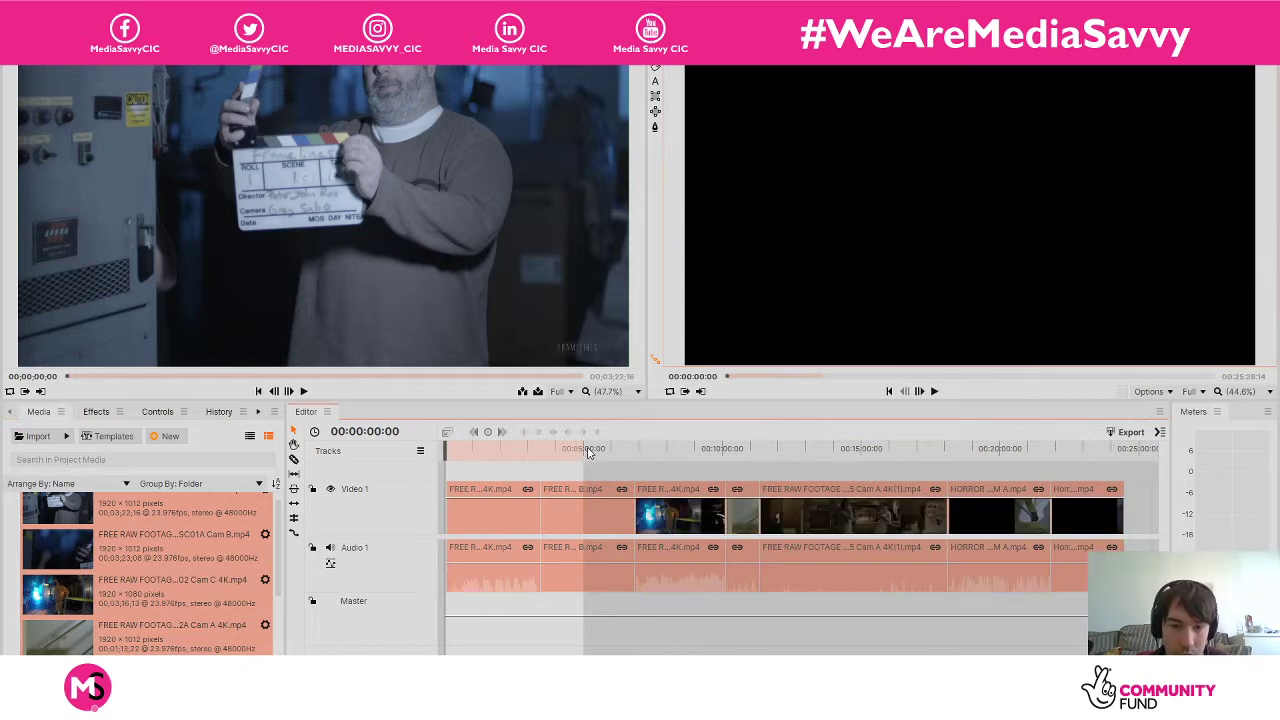
left_click_drag(587, 450, 1214, 430)
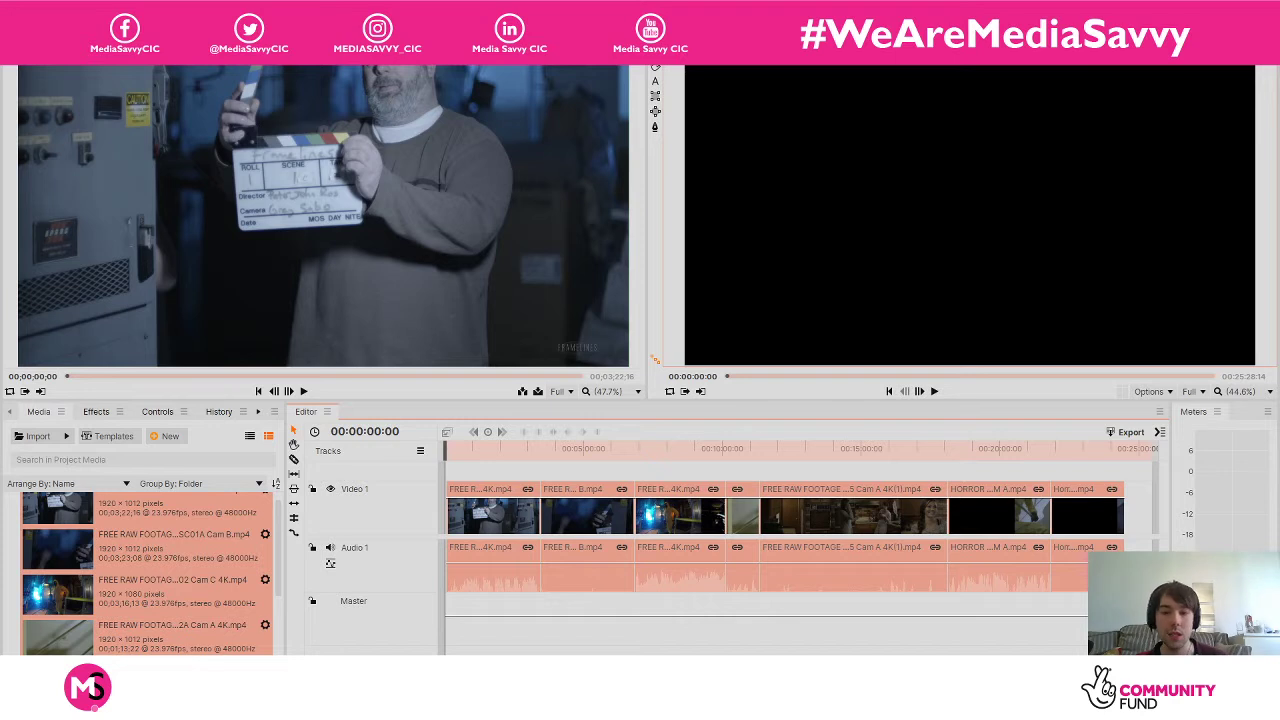
Select all clips on the timeline and shift them together slightly later, leaving a gap at the start.
left_click(490, 479)
key("ctrl+a")
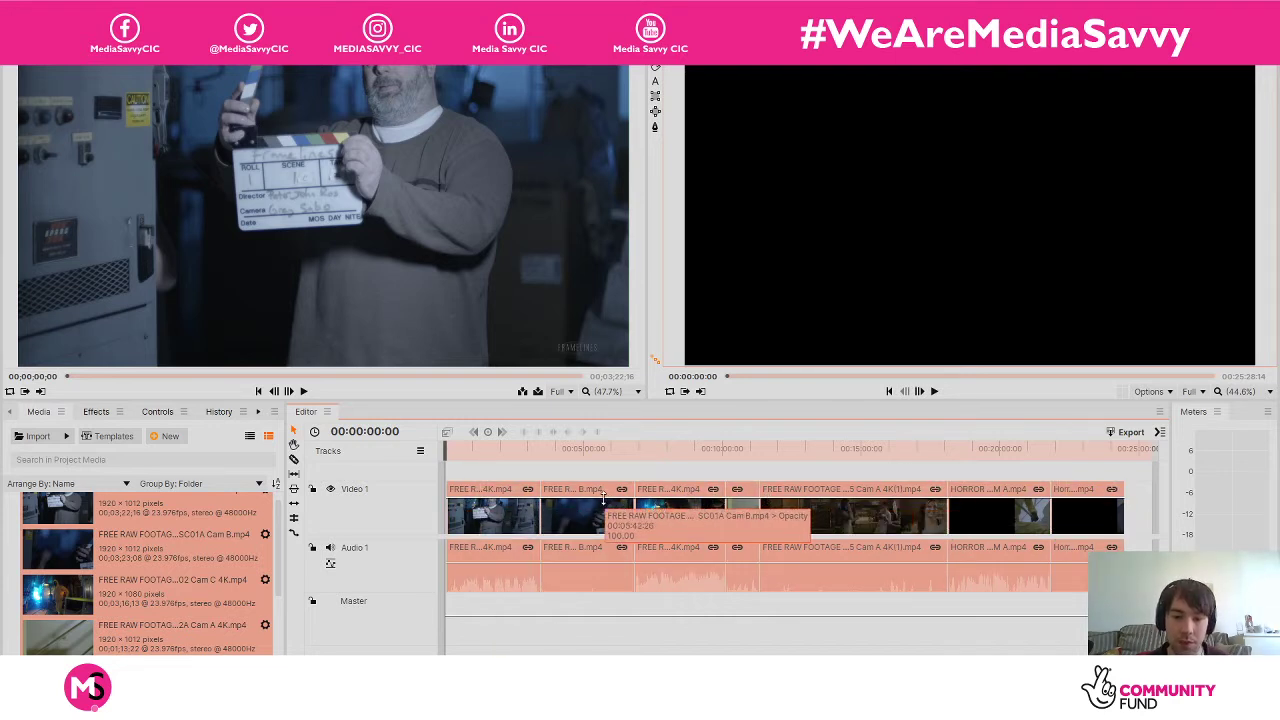
left_click_drag(491, 491, 503, 486)
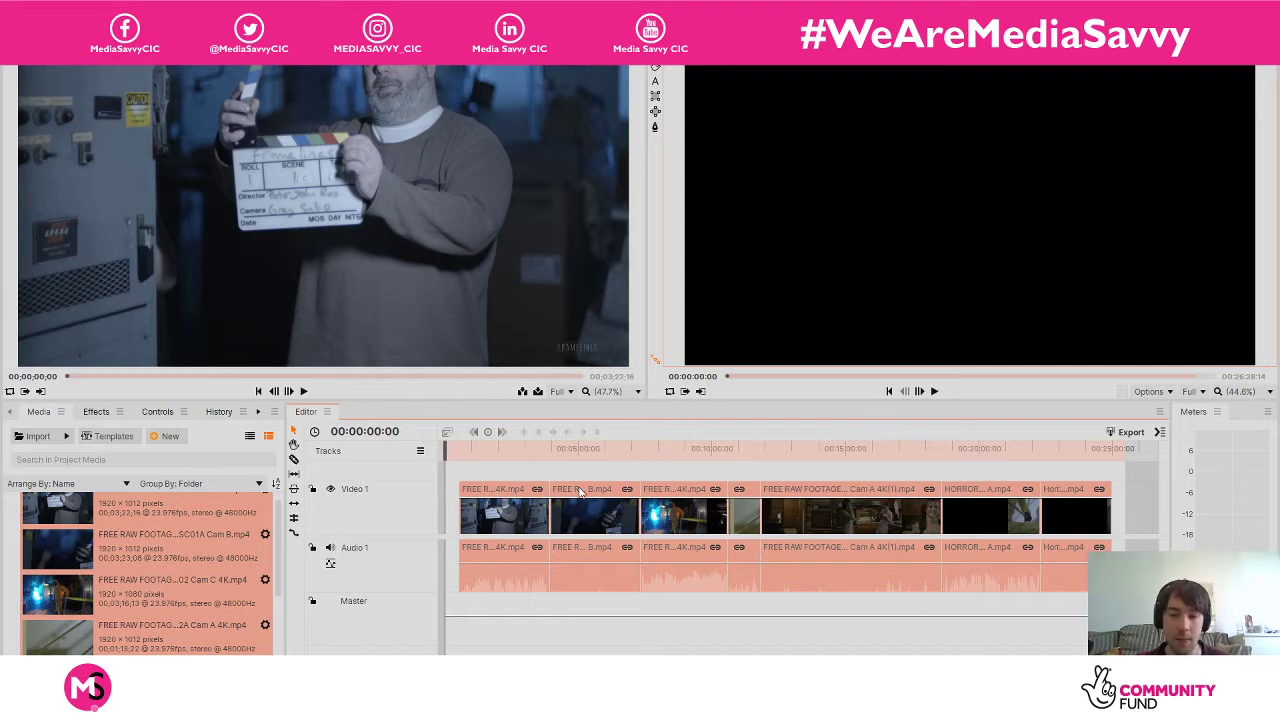
Scrub along the timeline and briefly play the first clip from about 00:00:58 to preview the footage.
left_click(480, 452)
left_click(471, 452)
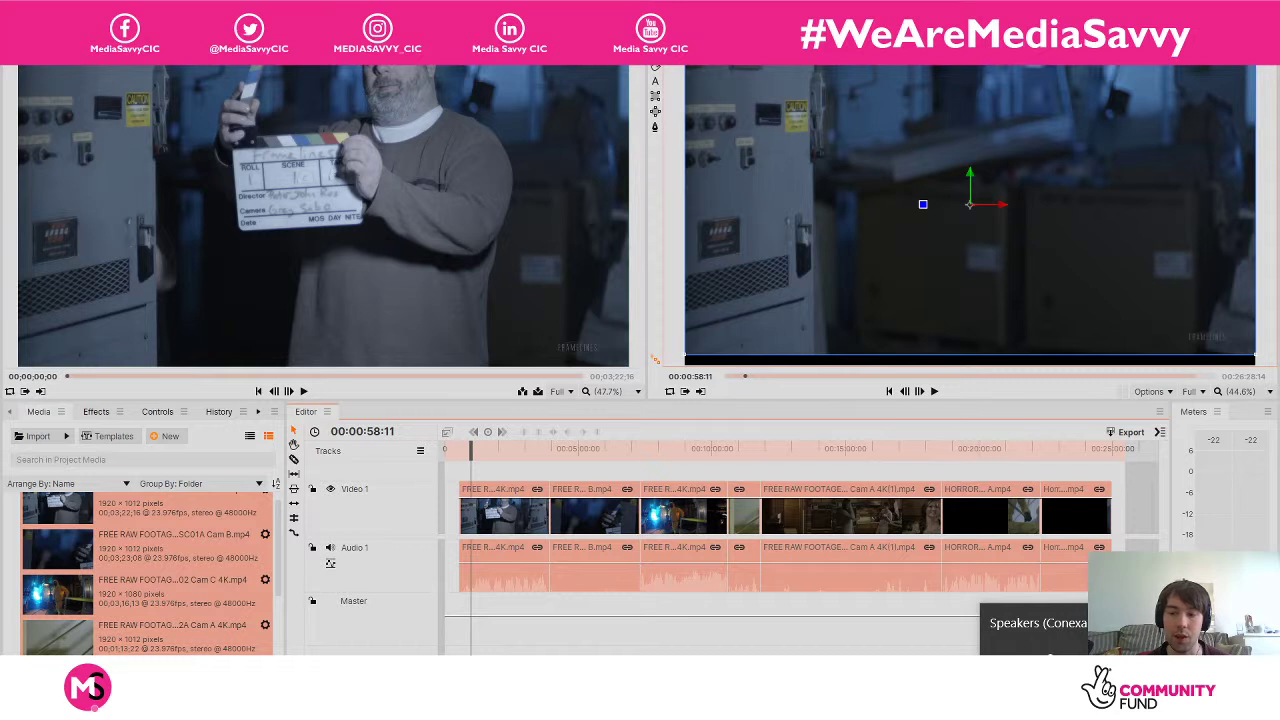
left_click(474, 614)
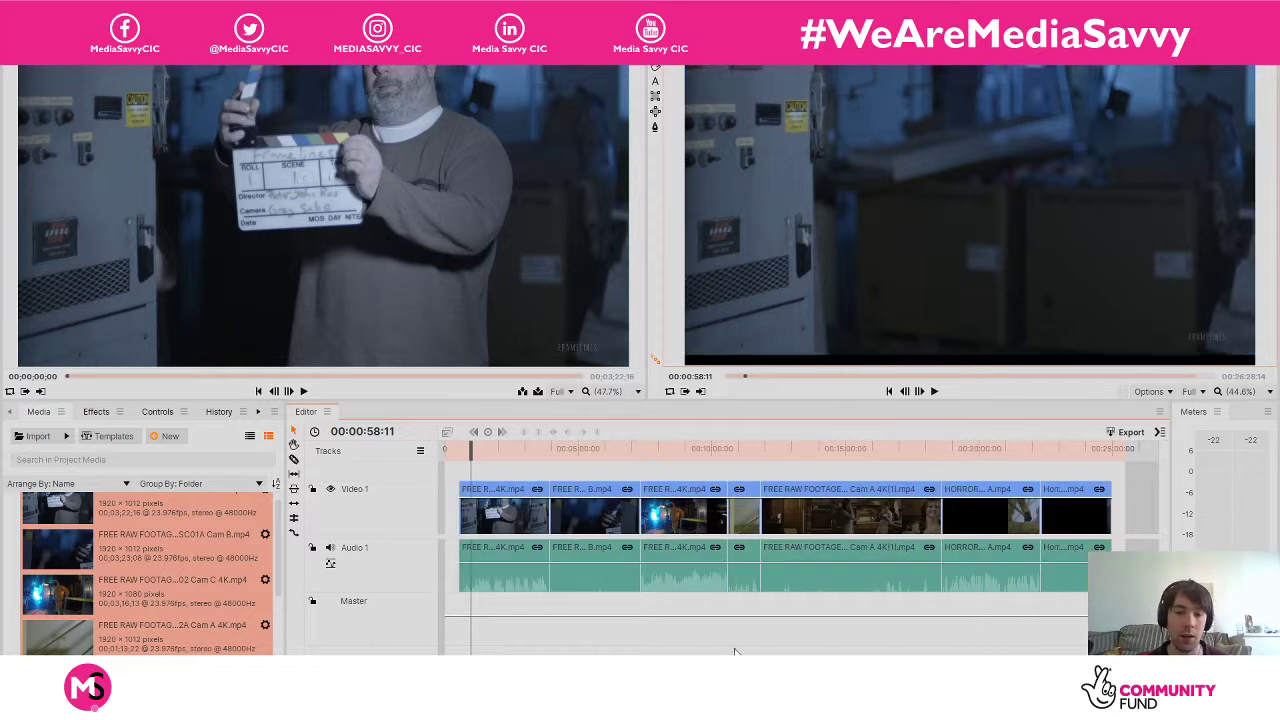
key("space")
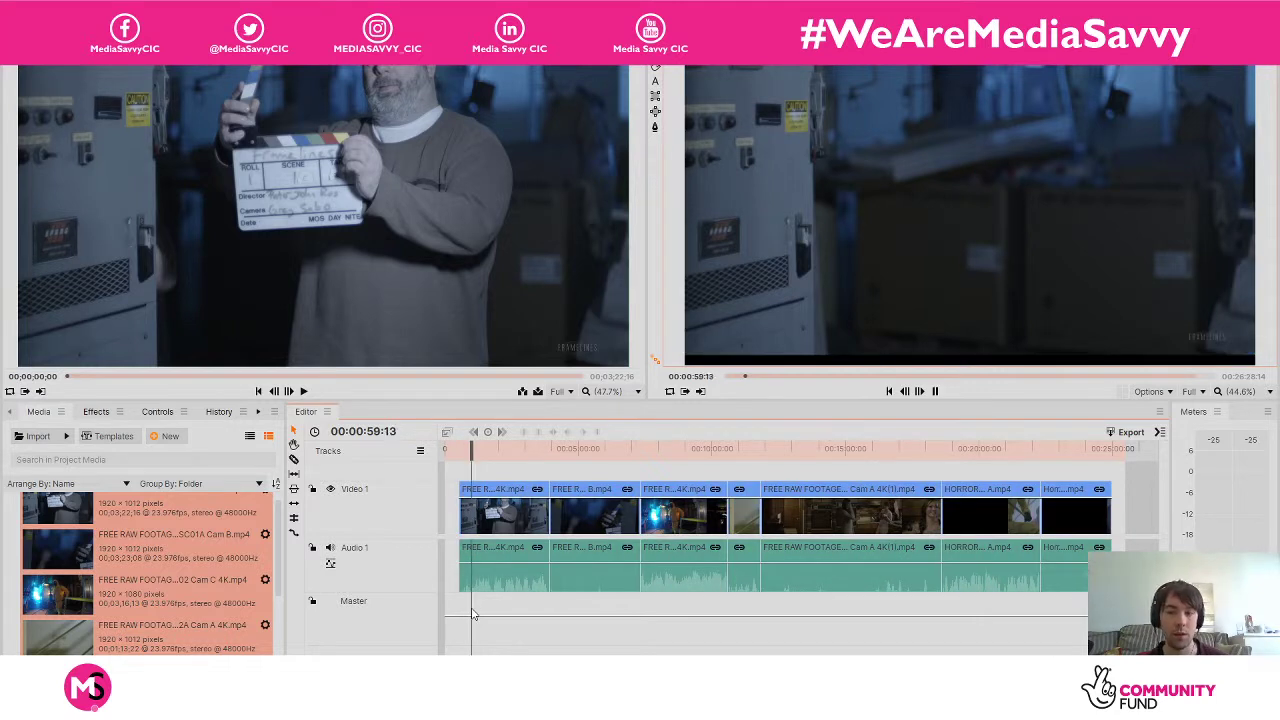
key("space")
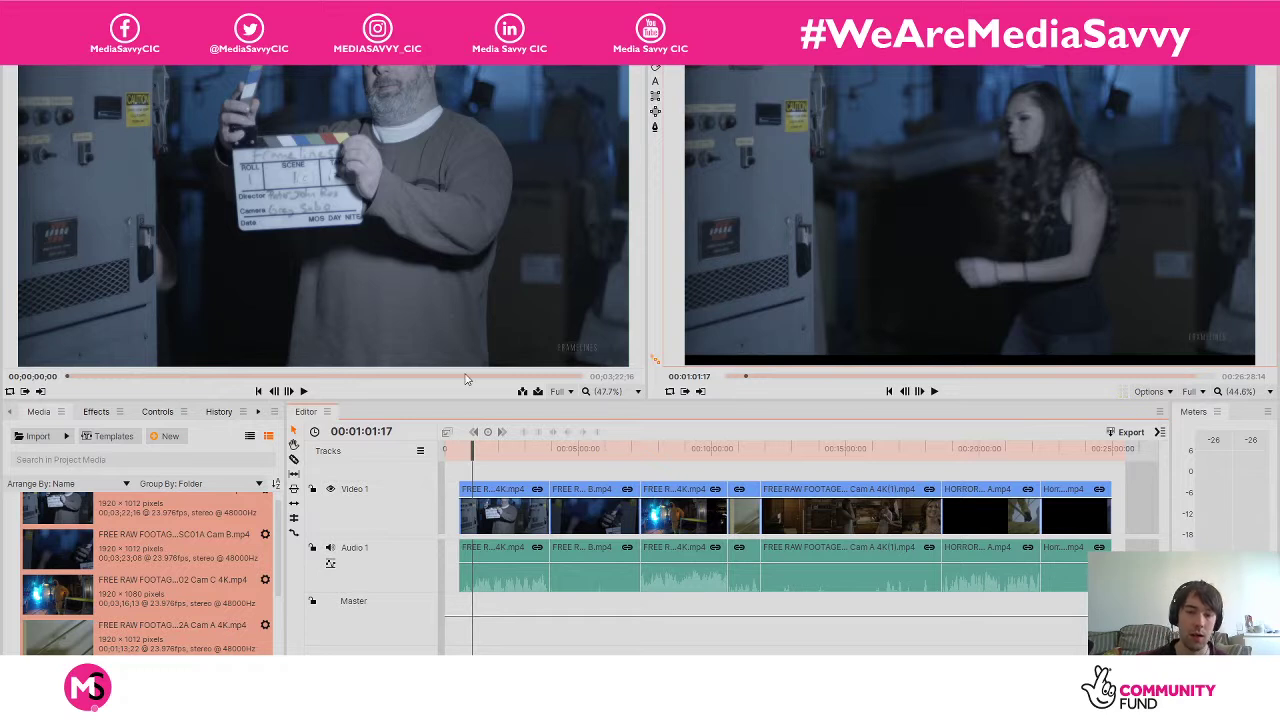
left_click_drag(460, 457, 452, 456)
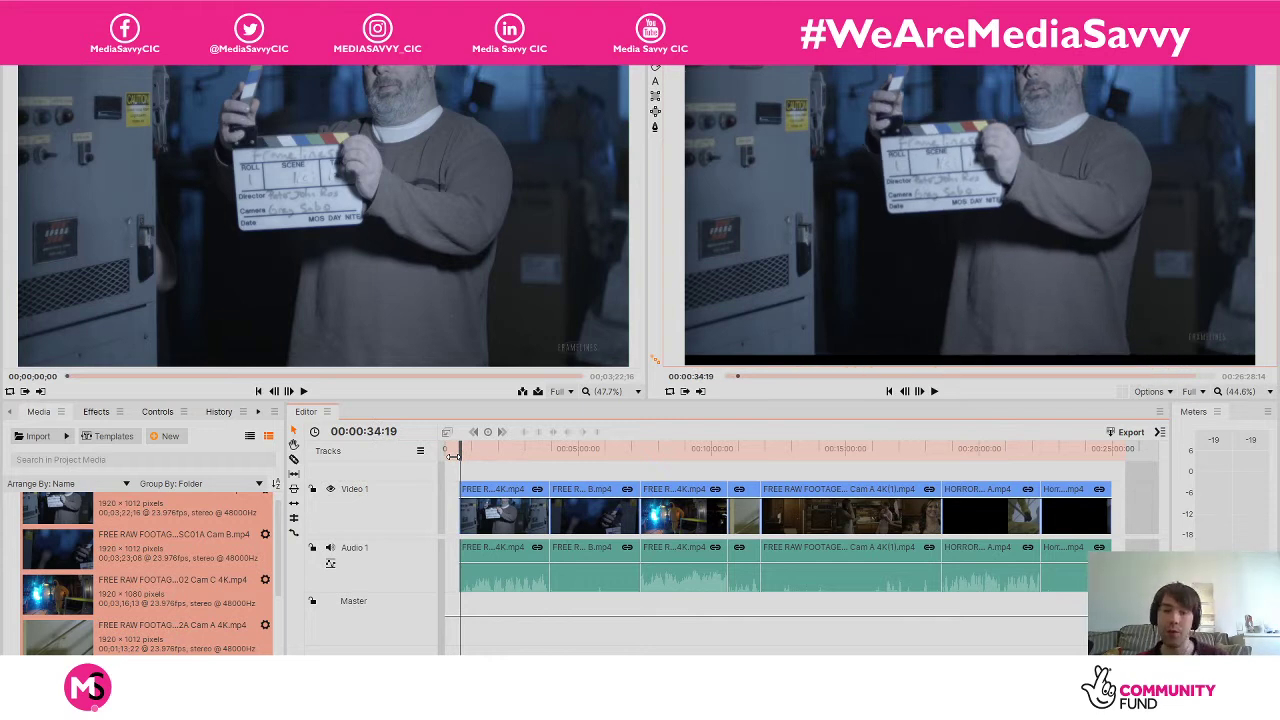
left_click_drag(452, 456, 561, 460)
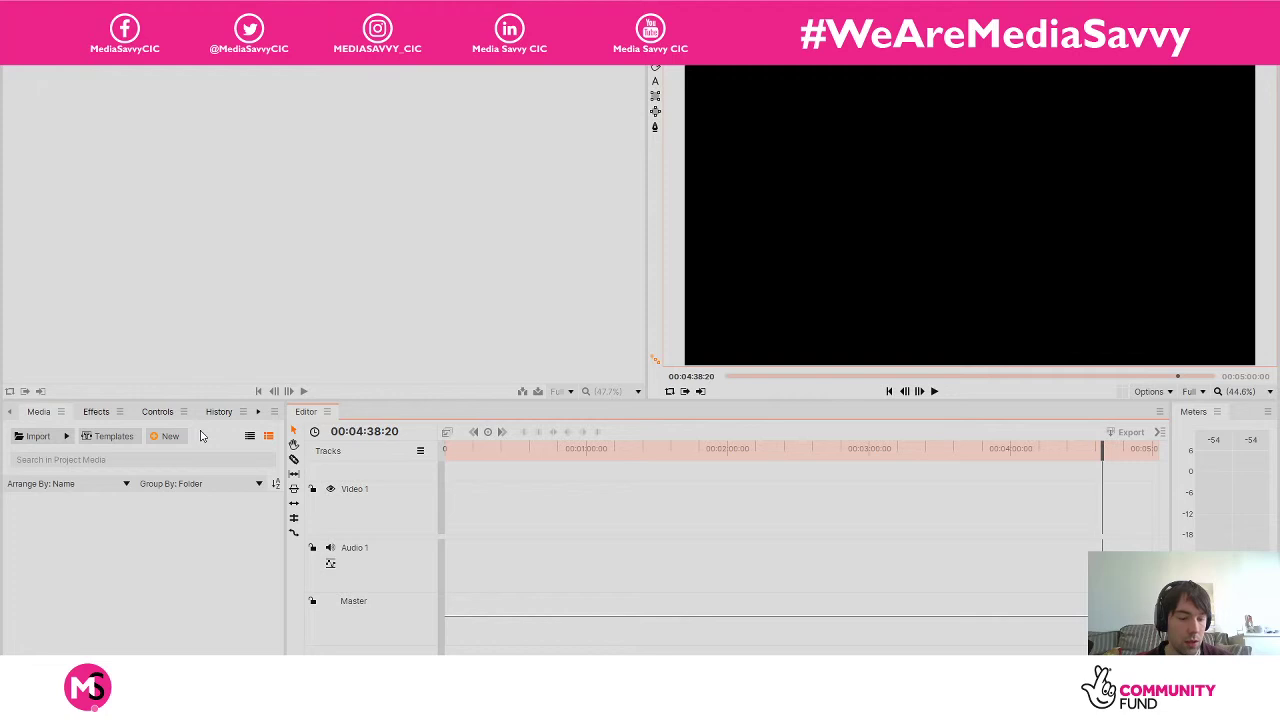
Import all seven video clips from the Video Footage folder into the empty project.
left_click(33, 436)
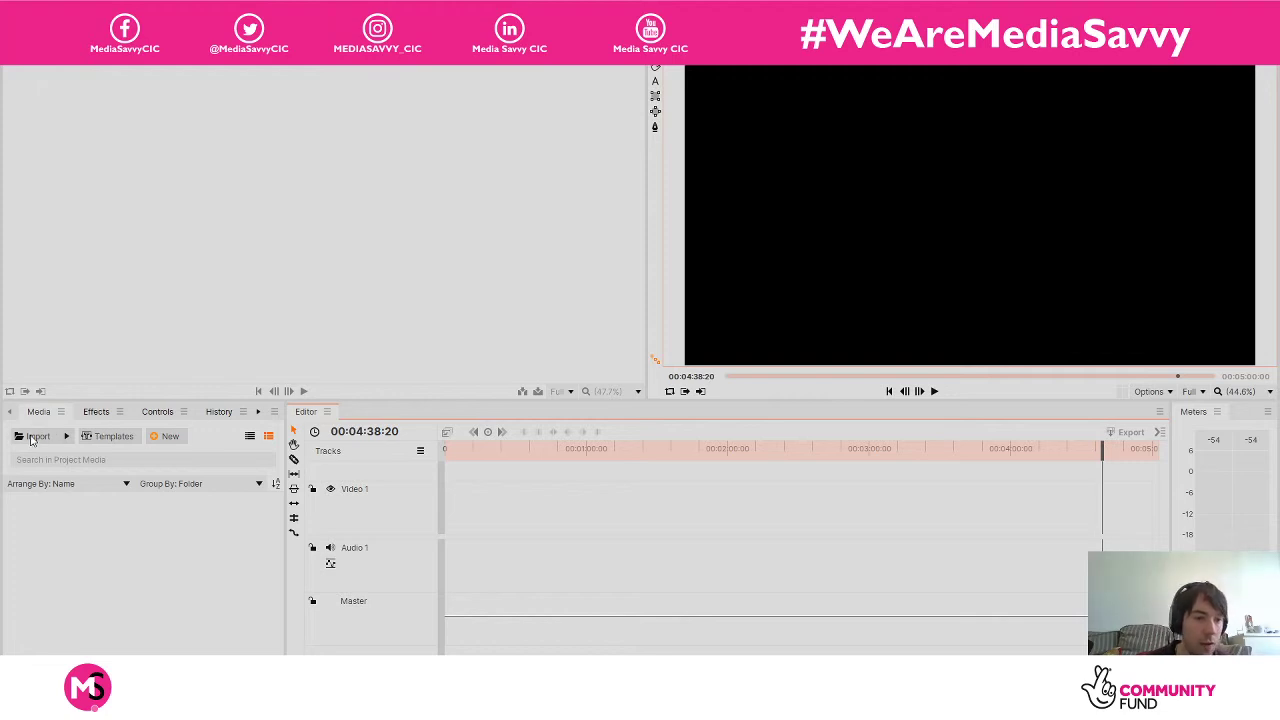
left_click(288, 206)
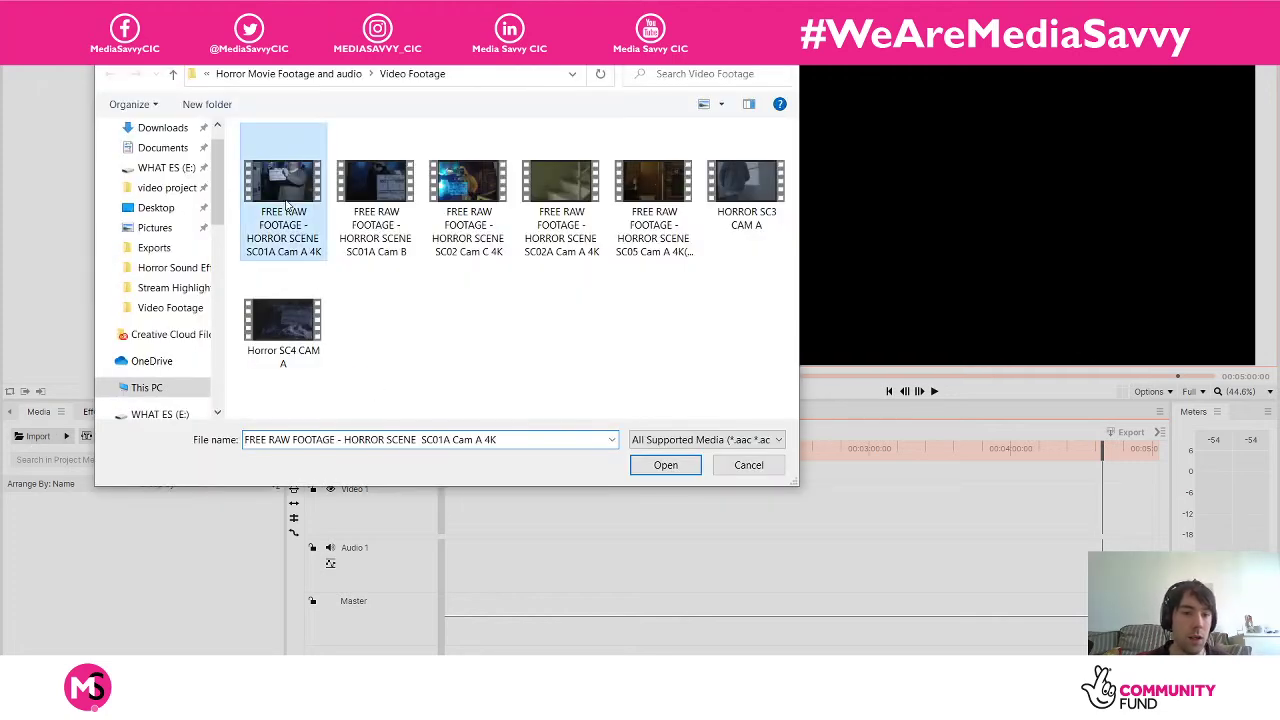
left_click(298, 311, "shift")
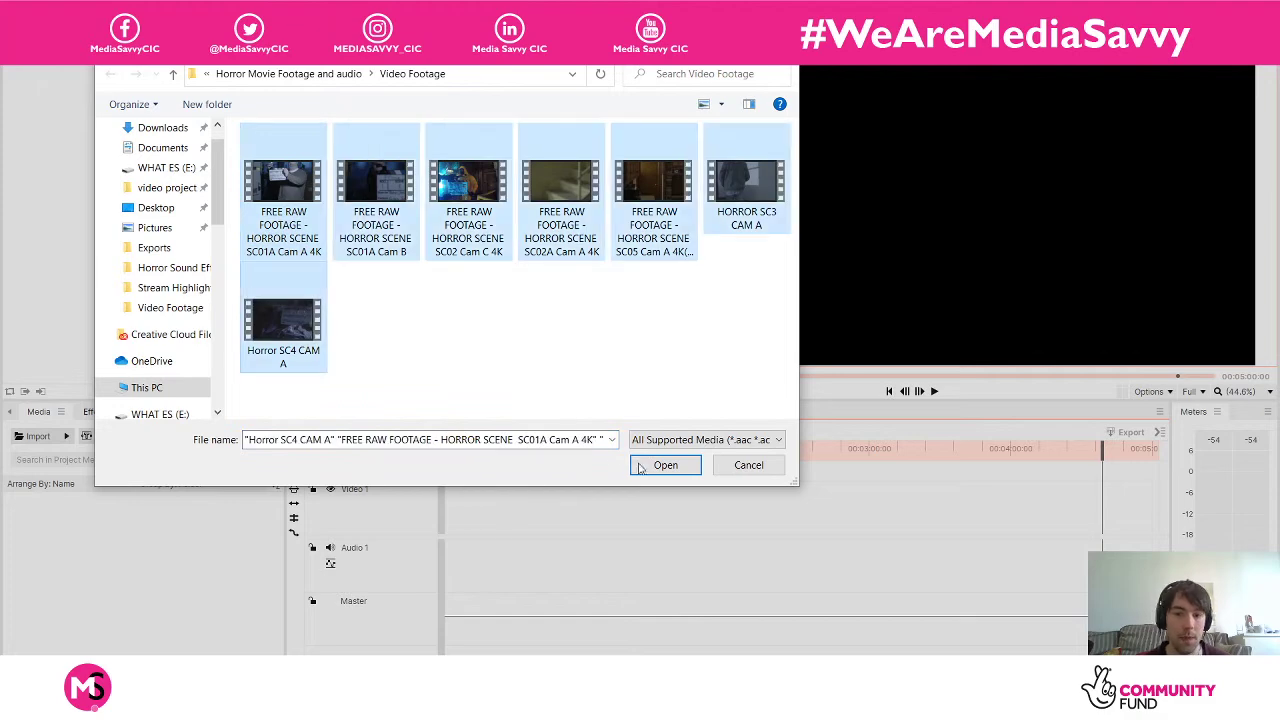
left_click(642, 464)
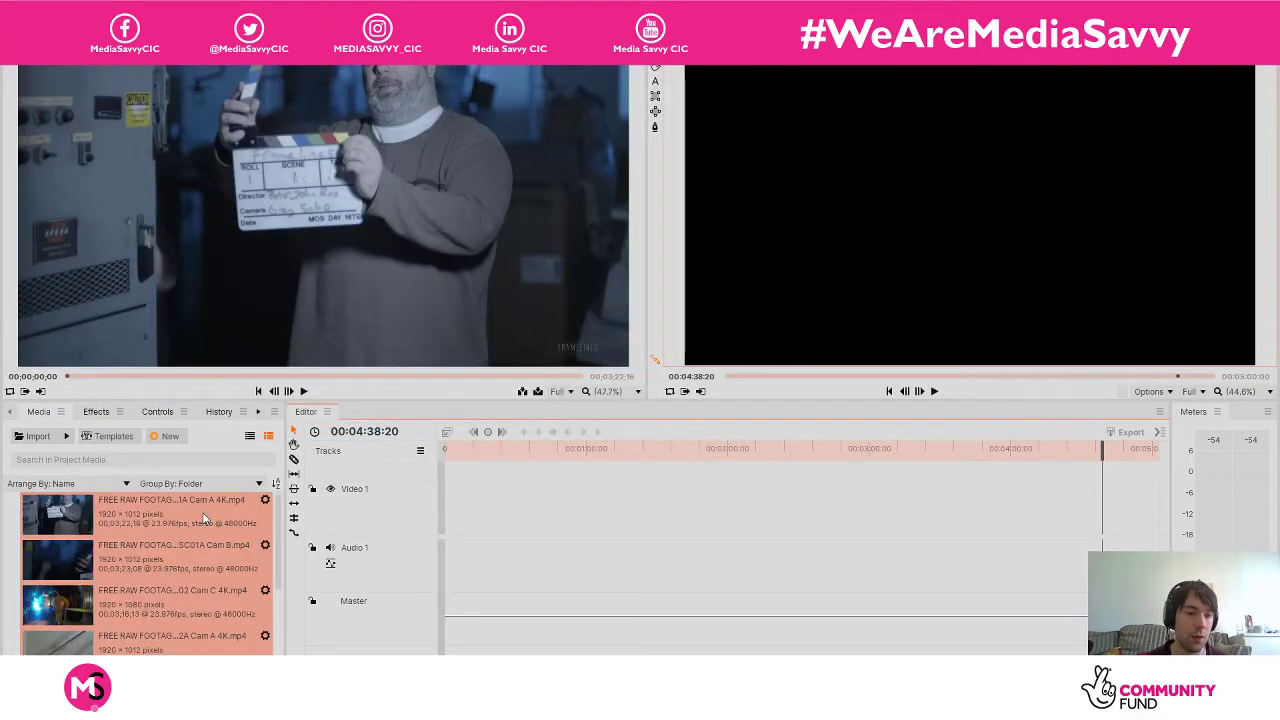
Place the SC01A Cam A 4K clip near the timeline's start and change the sequence settings to match it.
left_click(200, 515)
left_click_drag(185, 514, 463, 527)
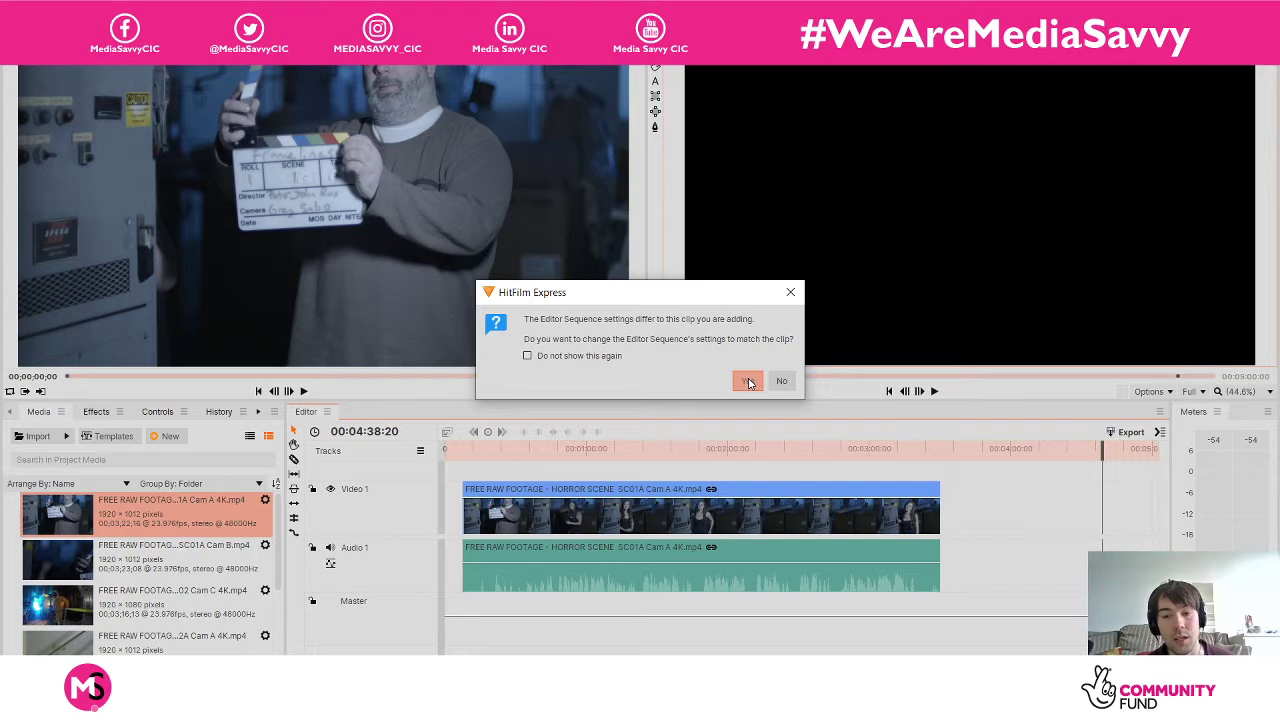
left_click(749, 381)
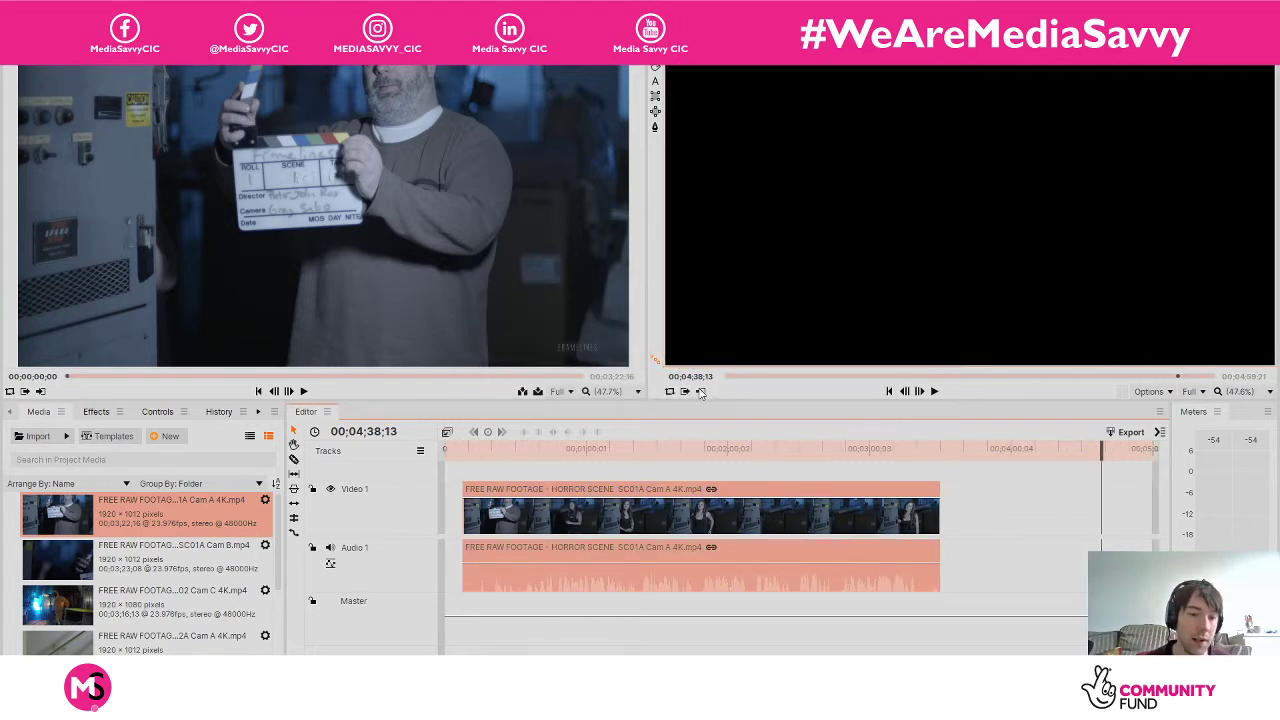
Select the remaining six clips, from SC01A Cam B to Horror SC4 CAM A, and place them after the first timeline clip.
left_click(247, 565)
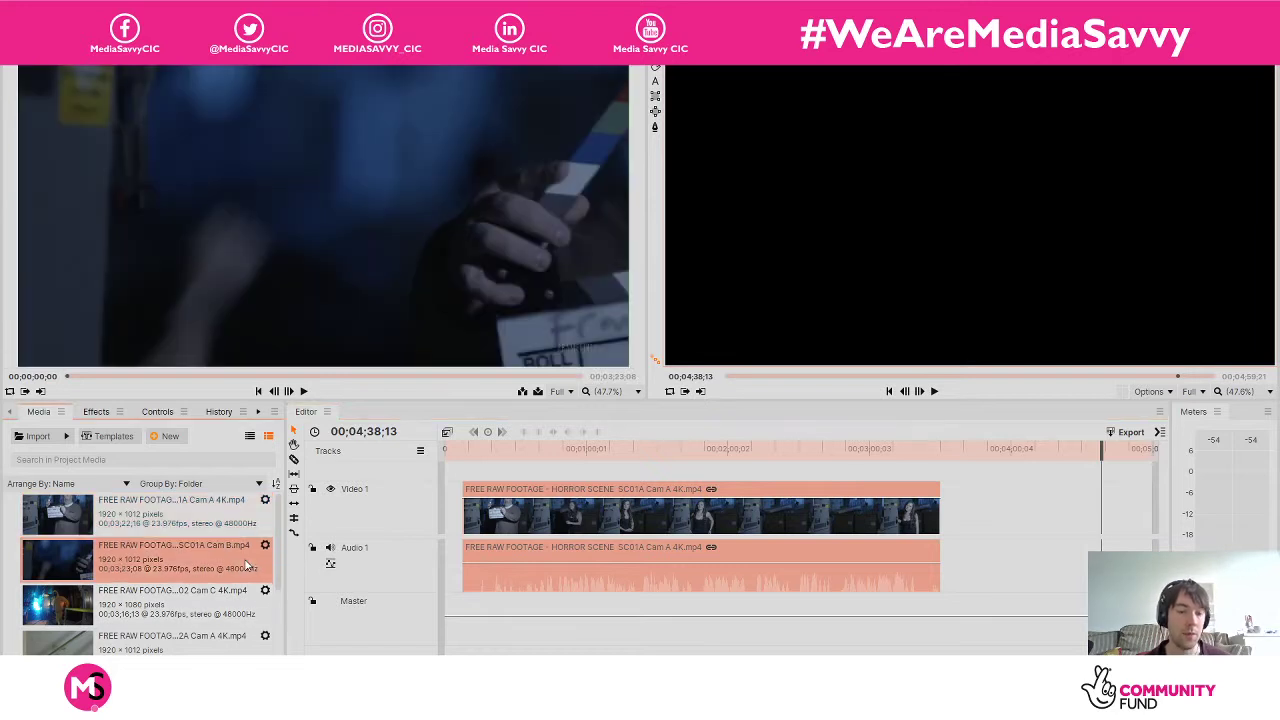
scroll(200, 570, "down", 3)
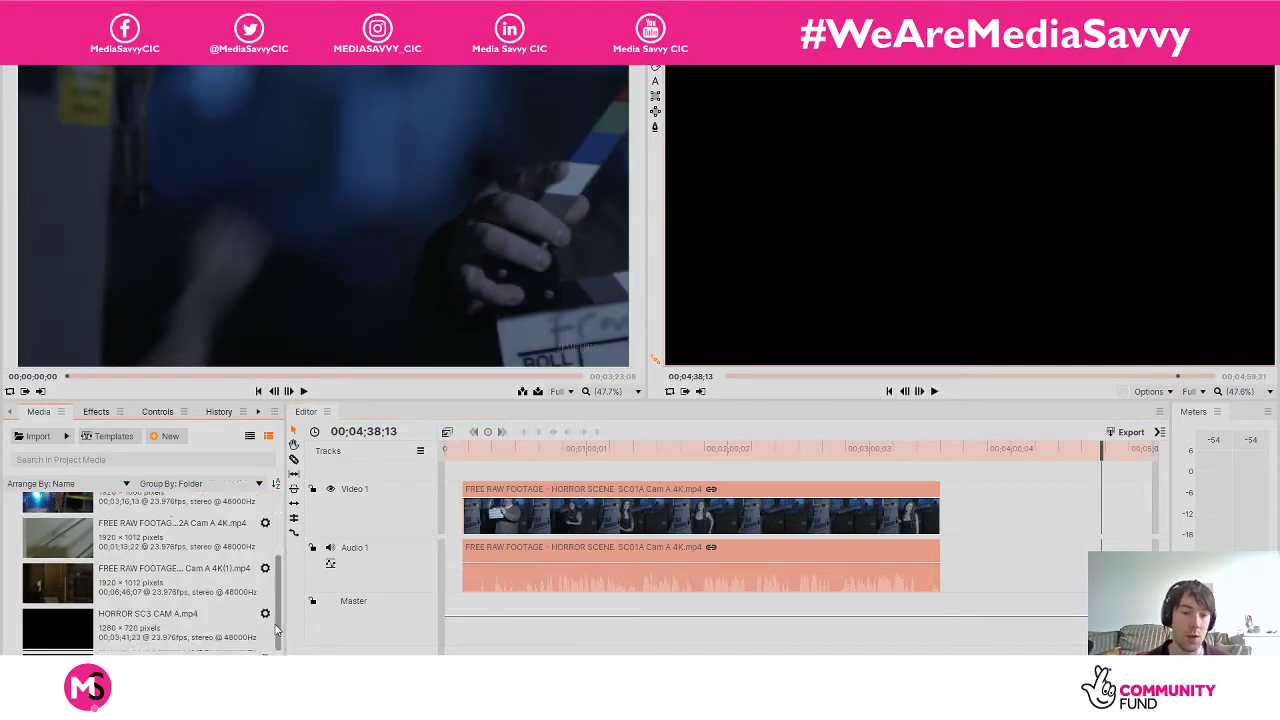
left_click(150, 632, "shift")
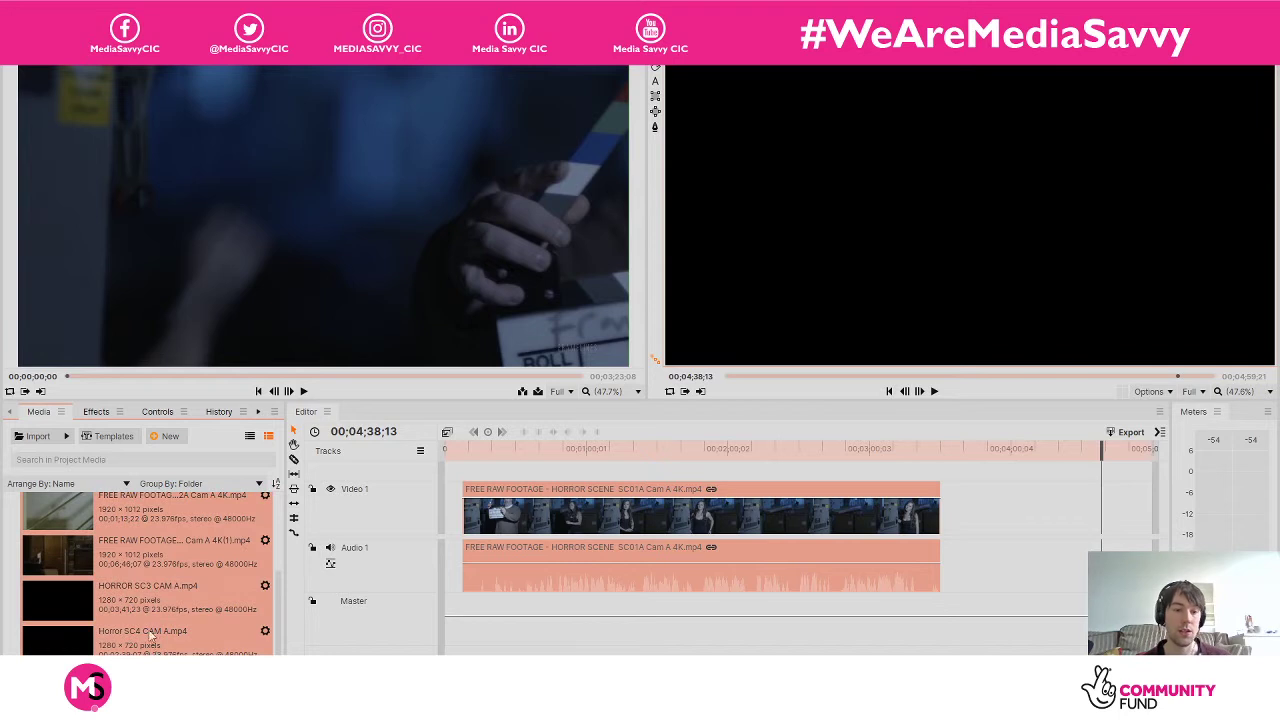
left_click_drag(222, 556, 982, 561)
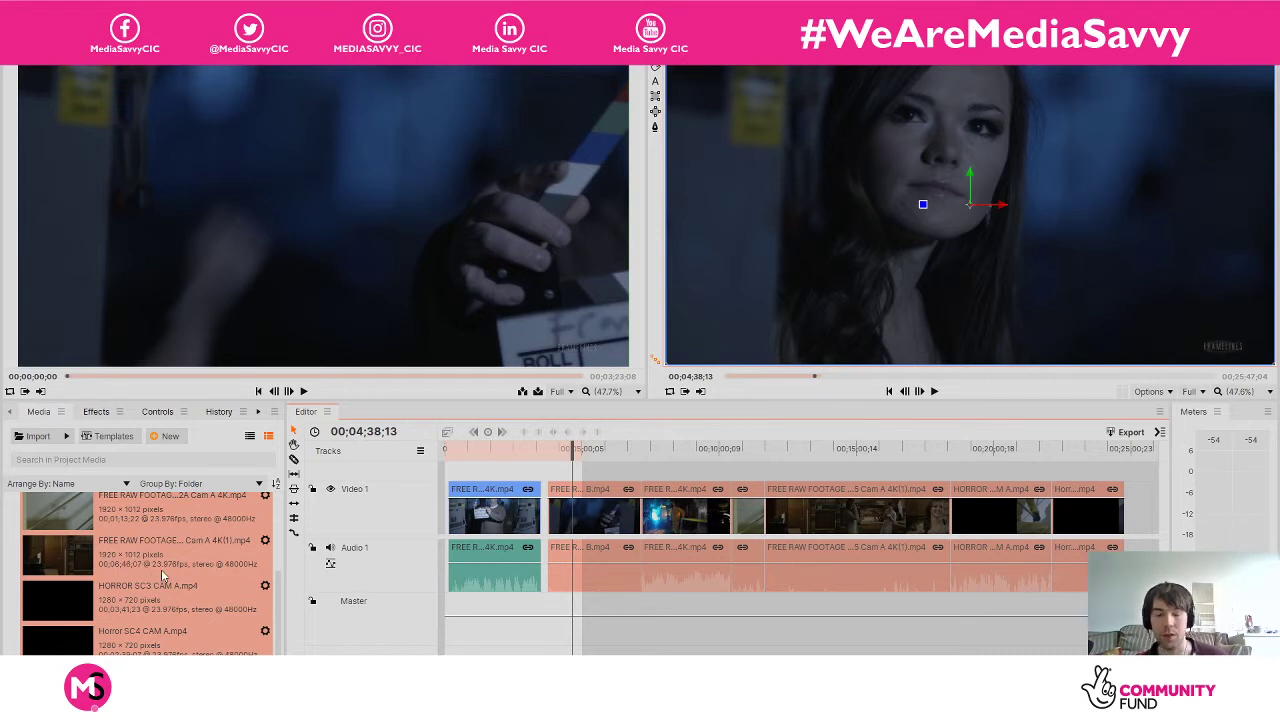
Deselect the timeline clips and move the first clip later to close the gap before the SC01A Cam B clip.
left_click(669, 646)
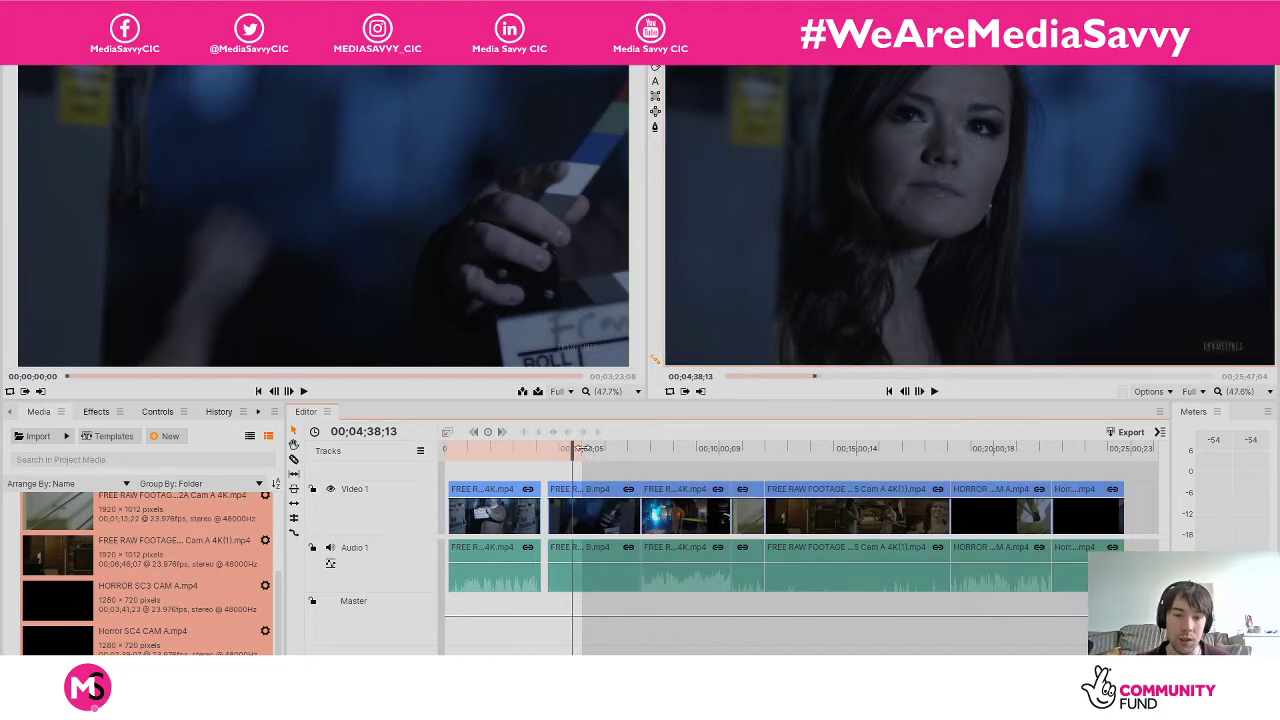
mouse_move(593, 458)
left_mouse_down()
mouse_move(1133, 458)
mouse_move(572, 450)
left_mouse_up()
left_click_drag(520, 488, 526, 494)
Scrub and play the SC01A Cam A and Cam B clips on the timeline to compare the two camera angles.
left_click(509, 450)
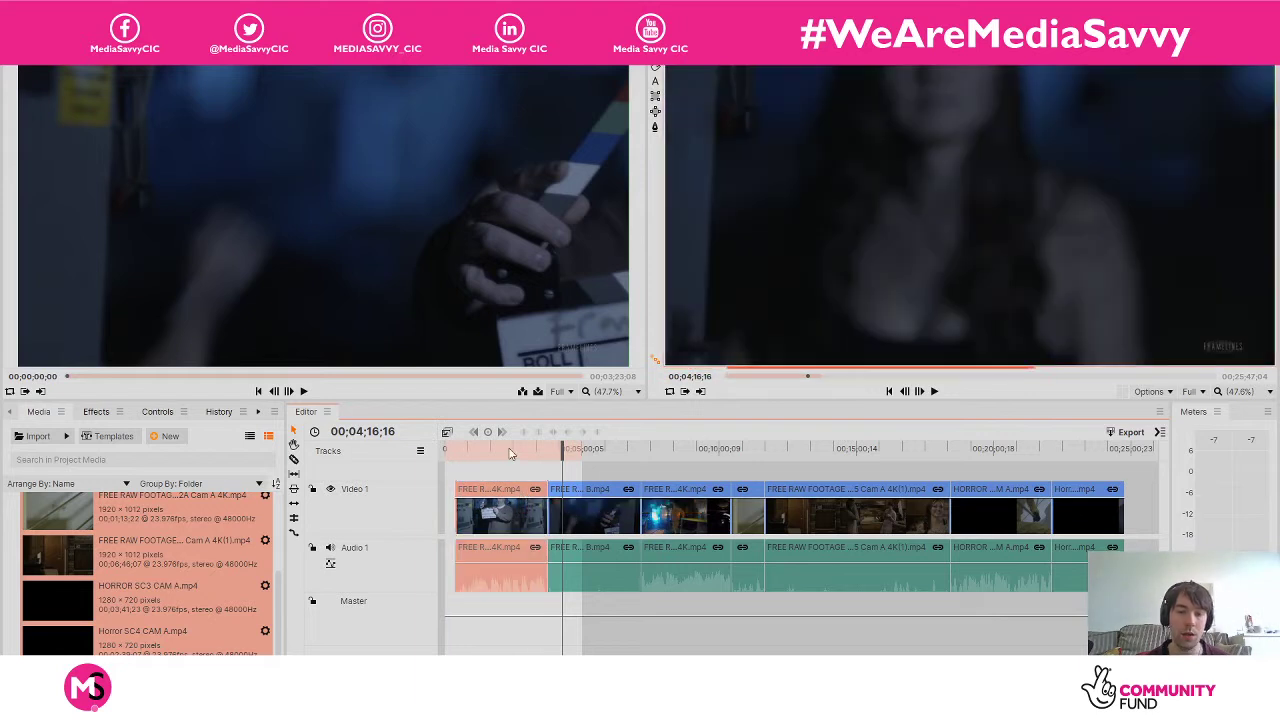
mouse_move(509, 450)
left_mouse_down()
mouse_move(488, 450)
mouse_move(522, 452)
left_mouse_up()
key("space")
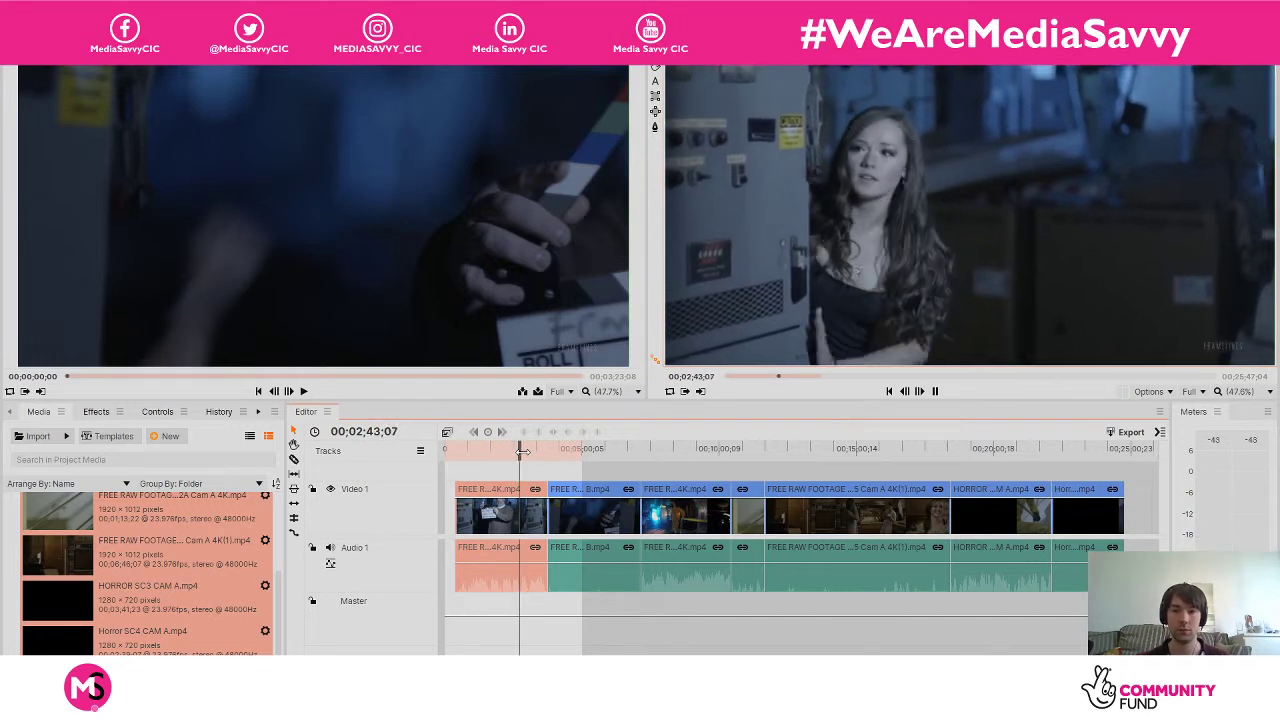
key("space")
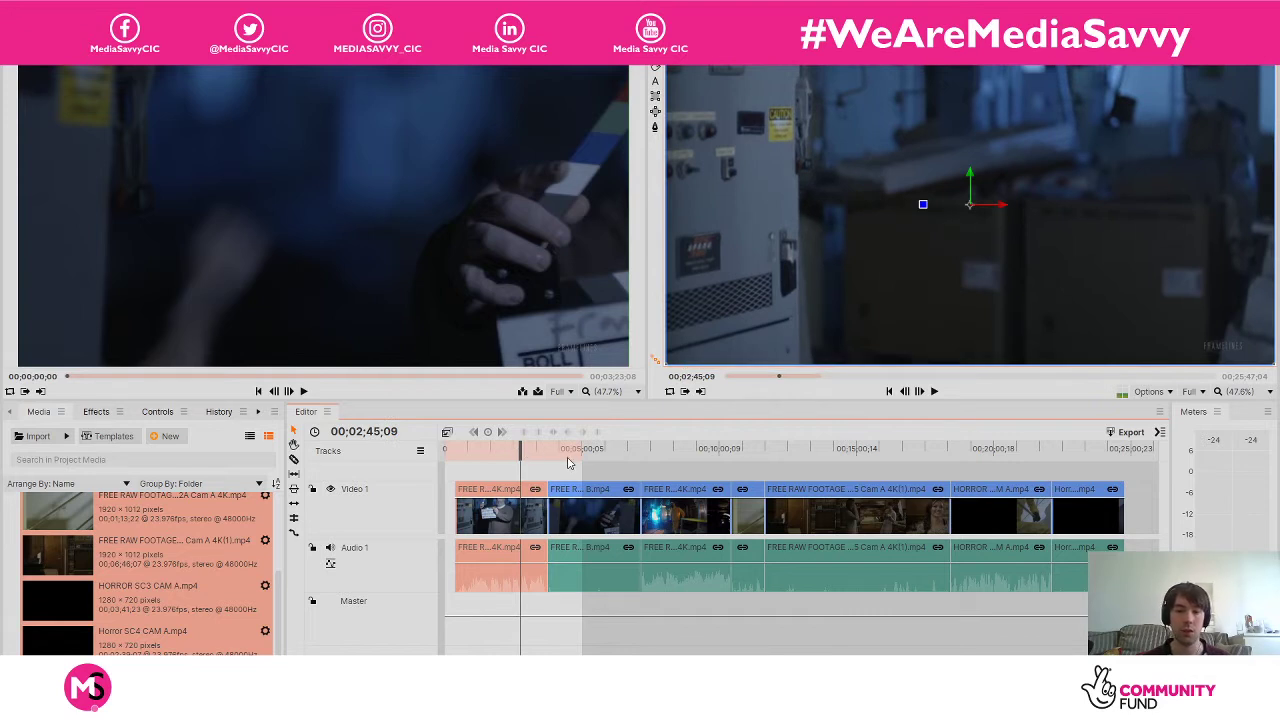
left_click(571, 452)
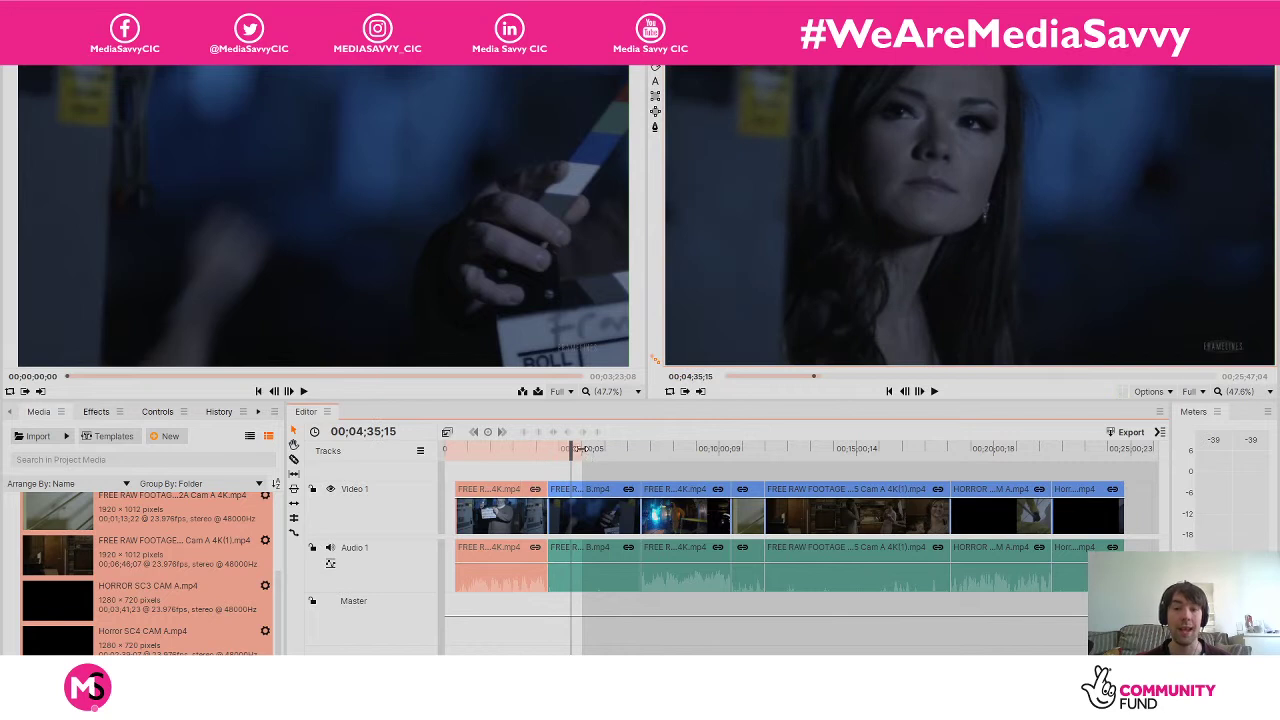
left_click(580, 452)
left_click(594, 451)
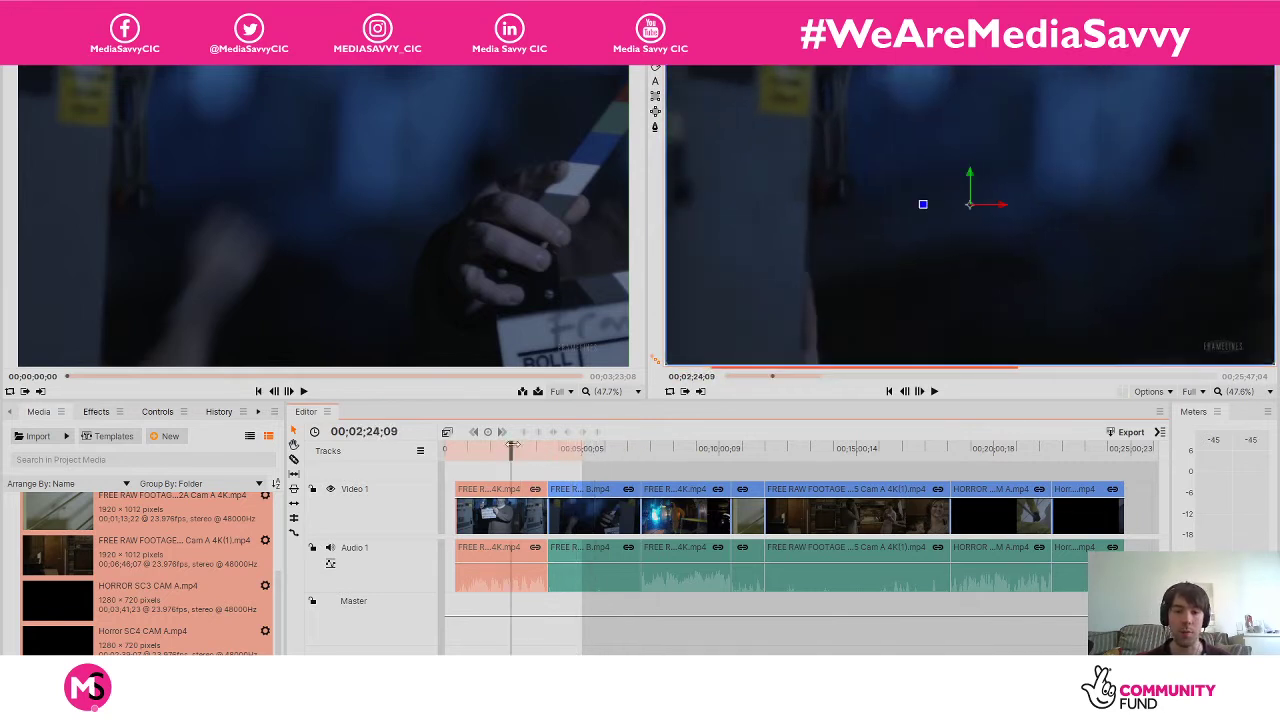
Jump between matching moments of the SC01A Cam A and Cam B clips to examine the wide and close framing of the actress.
left_click(596, 450)
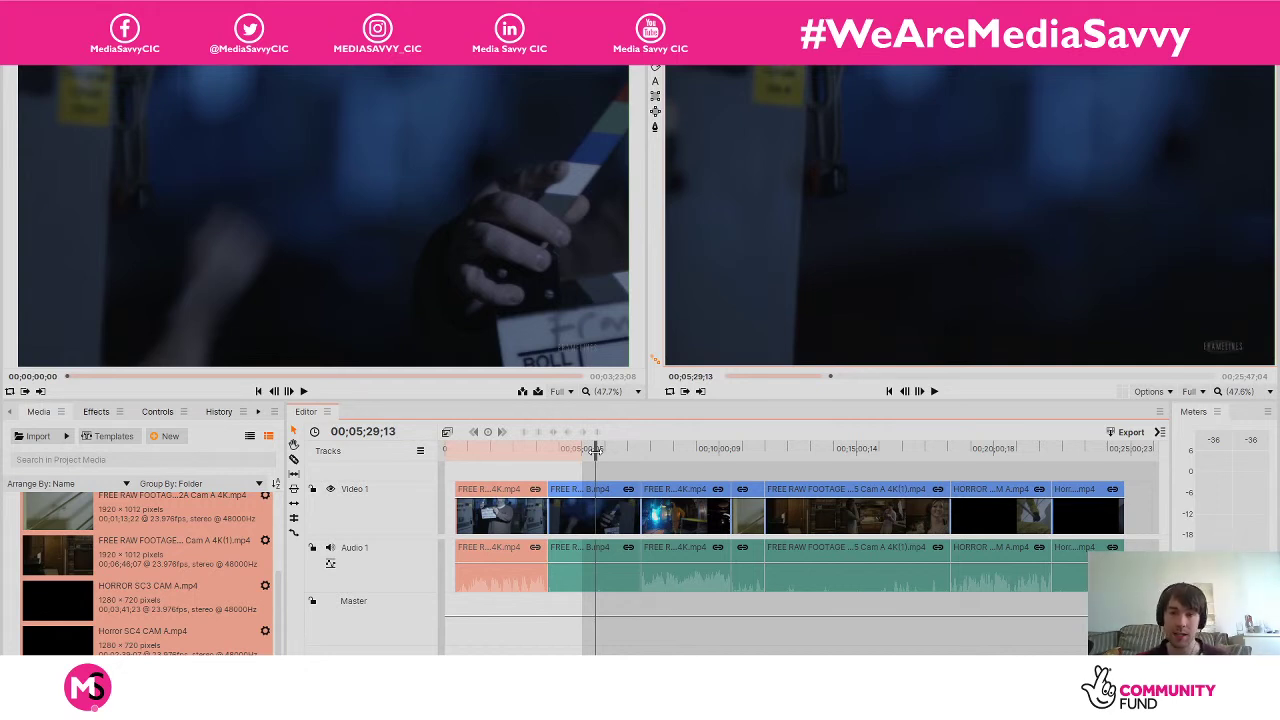
mouse_move(596, 450)
left_mouse_down()
mouse_move(450, 458)
mouse_move(593, 467)
left_mouse_up()
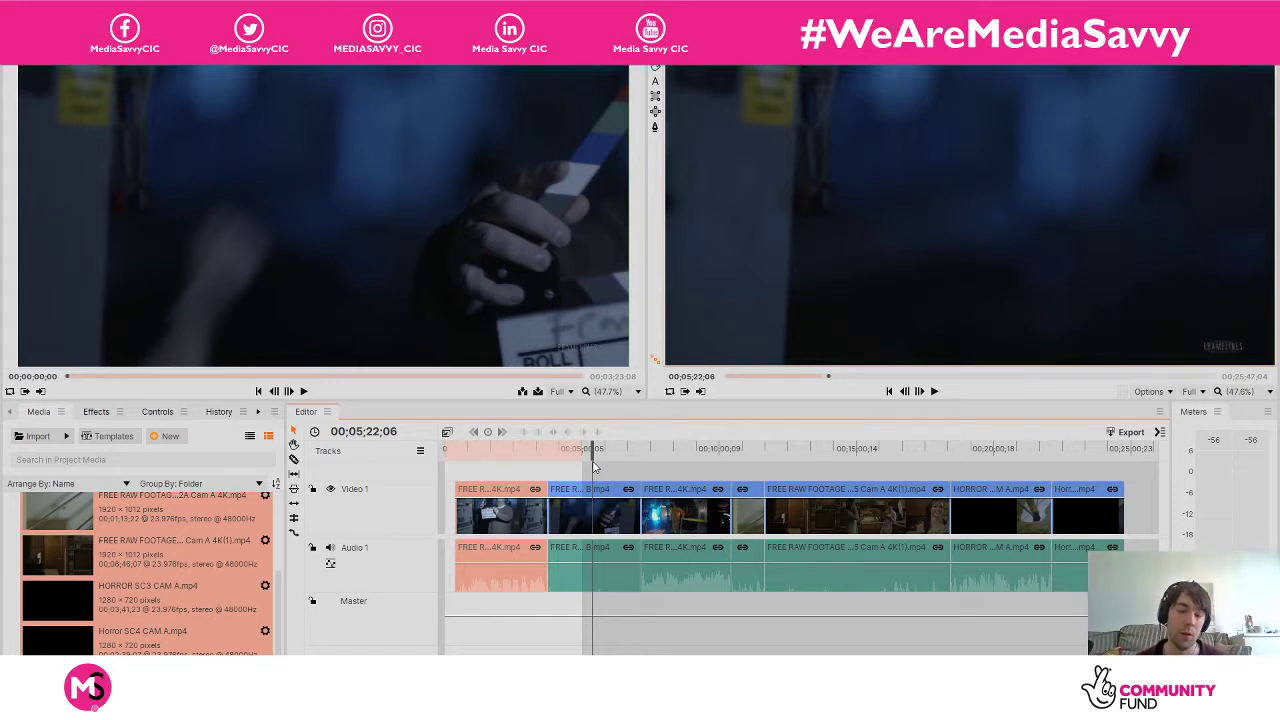
left_click(594, 465)
left_click(606, 455)
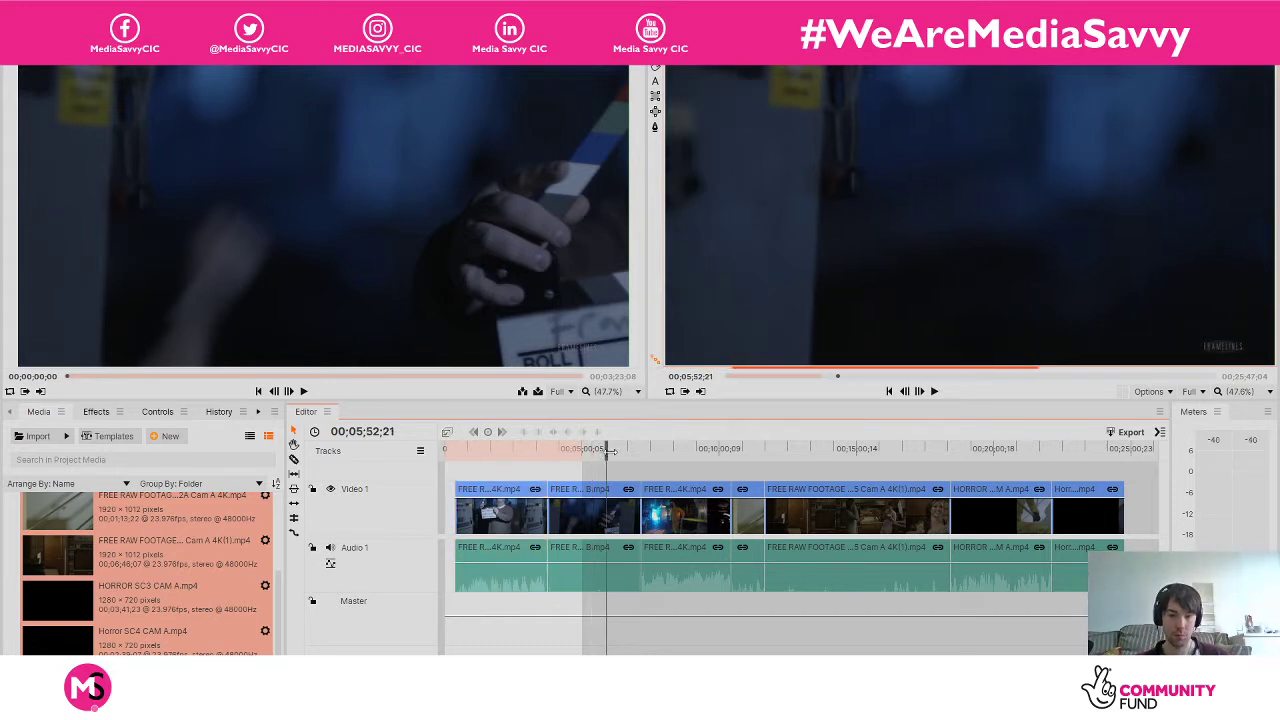
left_click(508, 451)
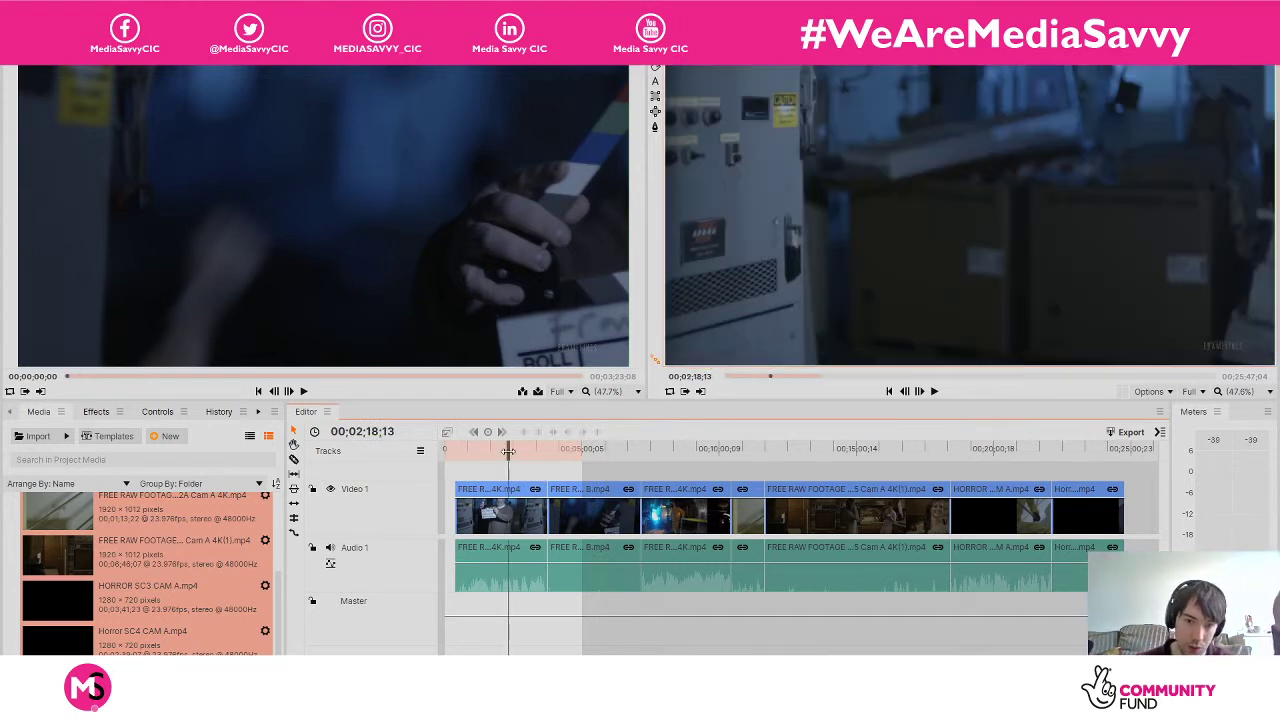
left_click(470, 451)
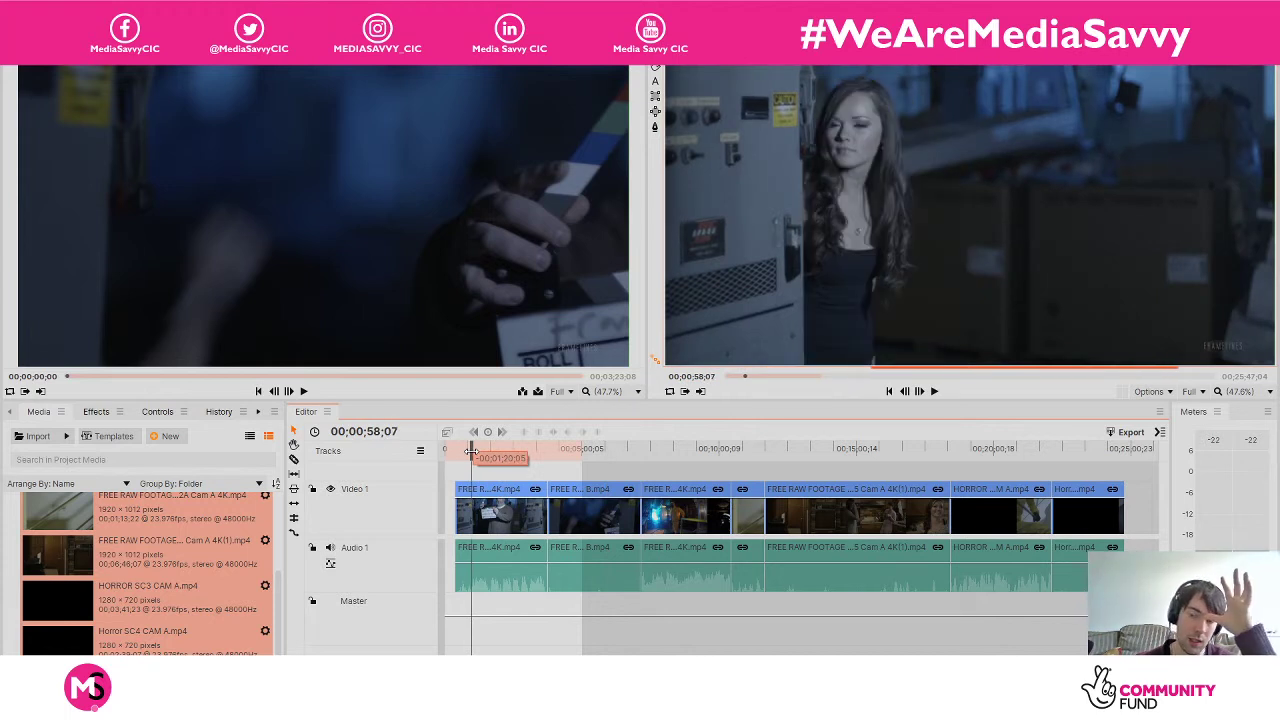
left_click(479, 452)
left_click(483, 452)
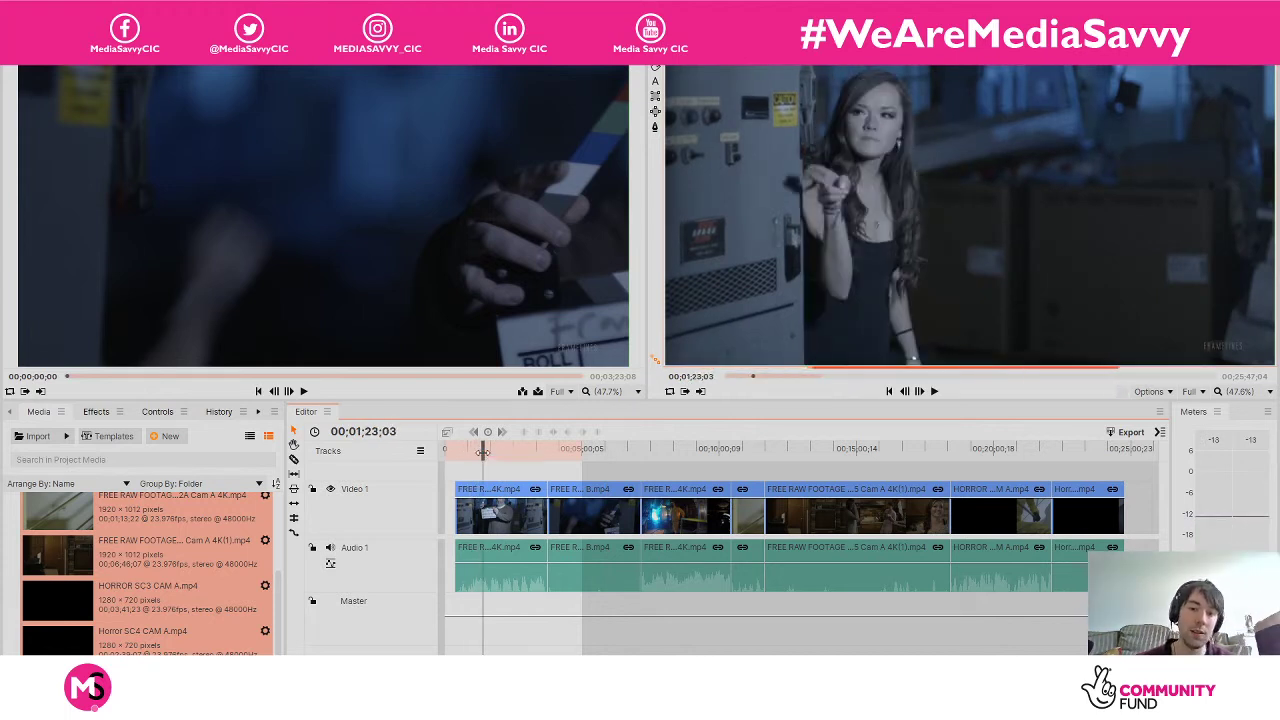
left_click(506, 453)
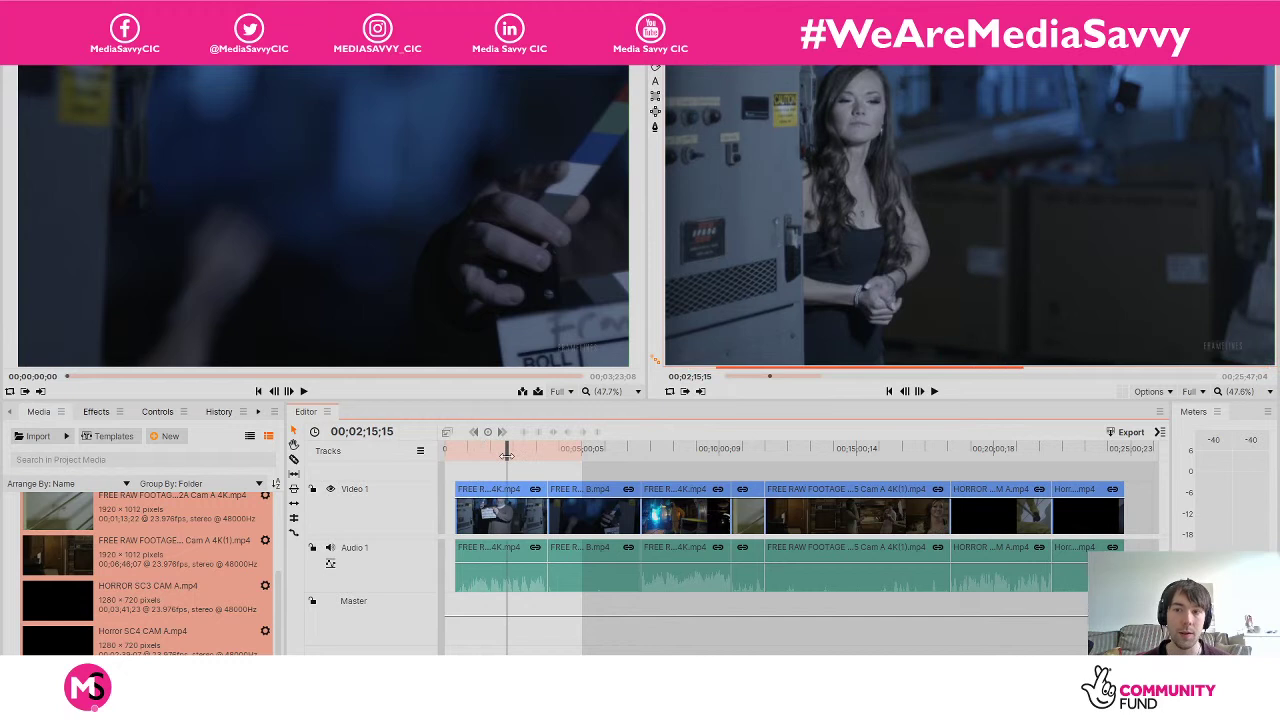
left_click(591, 448)
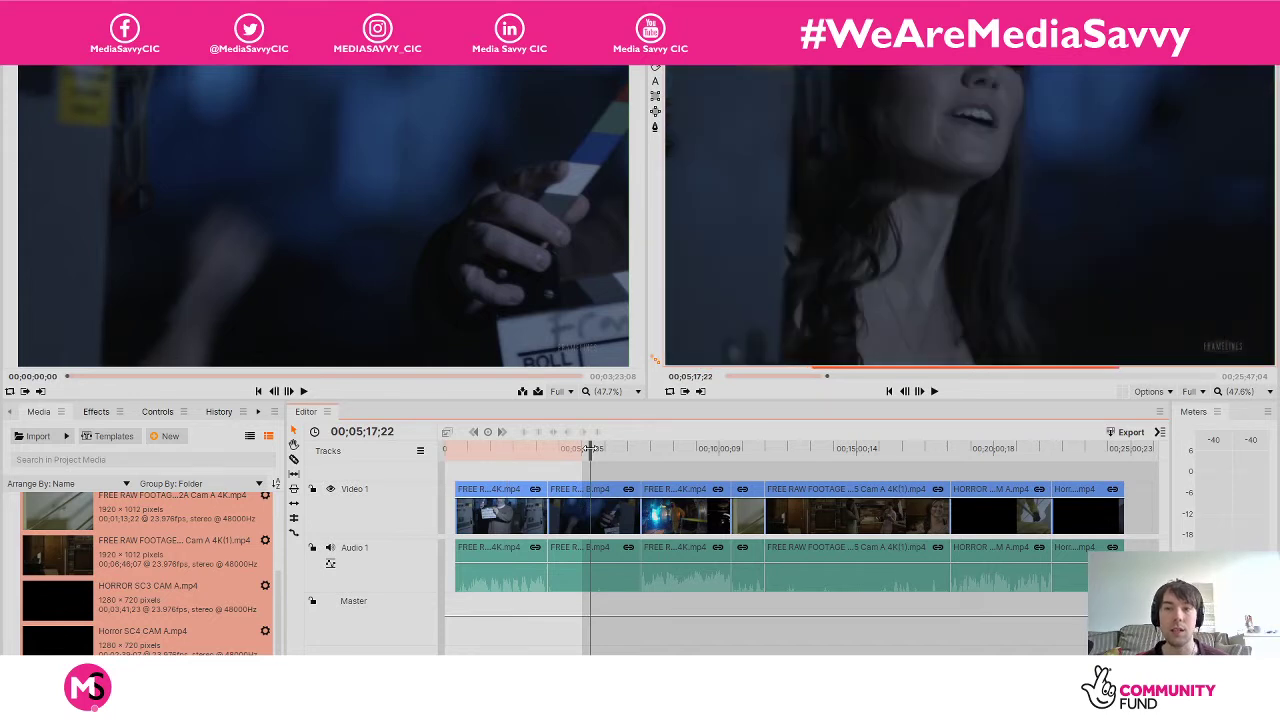
Skim the timeline through to the HORROR SC3 CAM A clip and scale that clip to fit the frame.
left_click_drag(591, 448, 780, 467)
key("space")
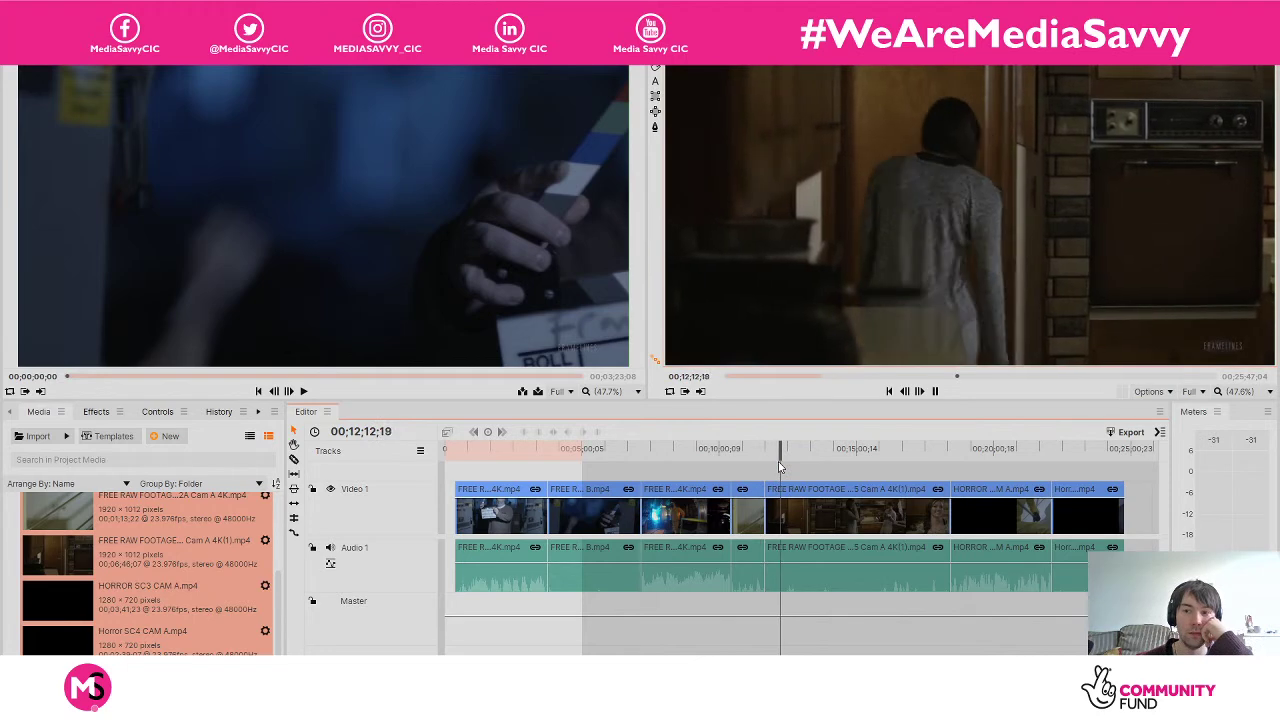
left_click_drag(822, 448, 972, 453)
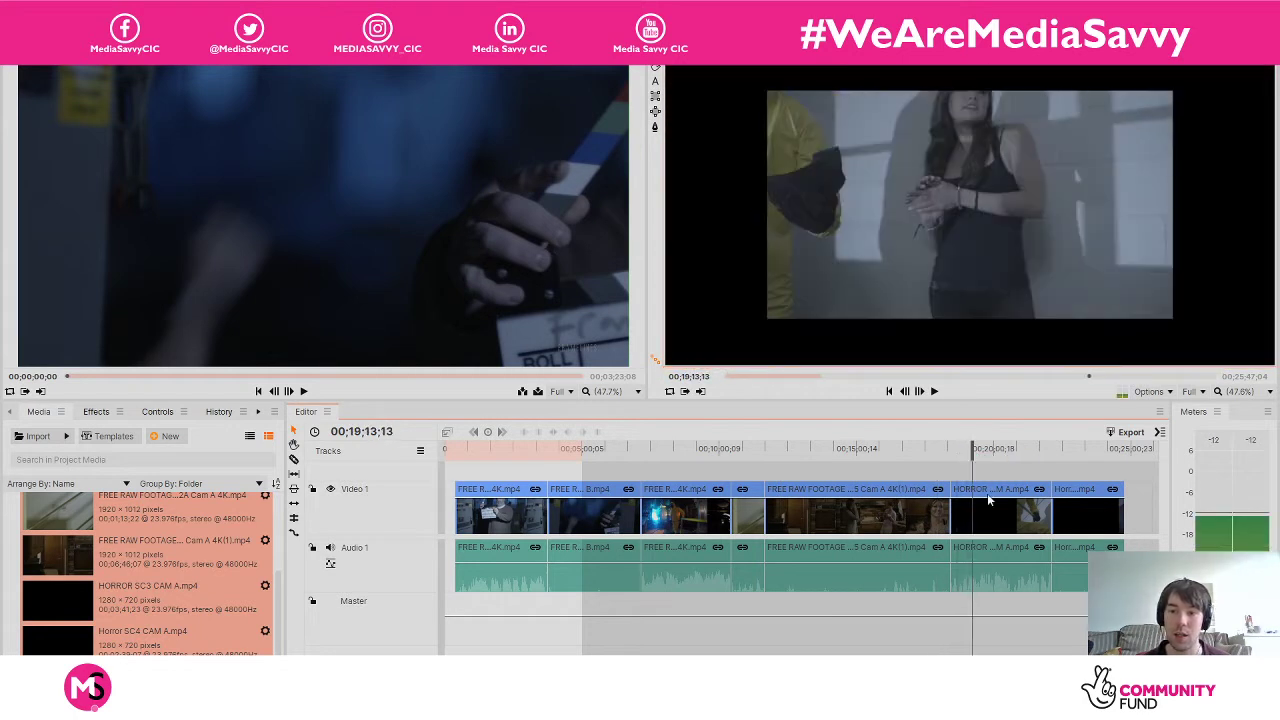
left_click(988, 497)
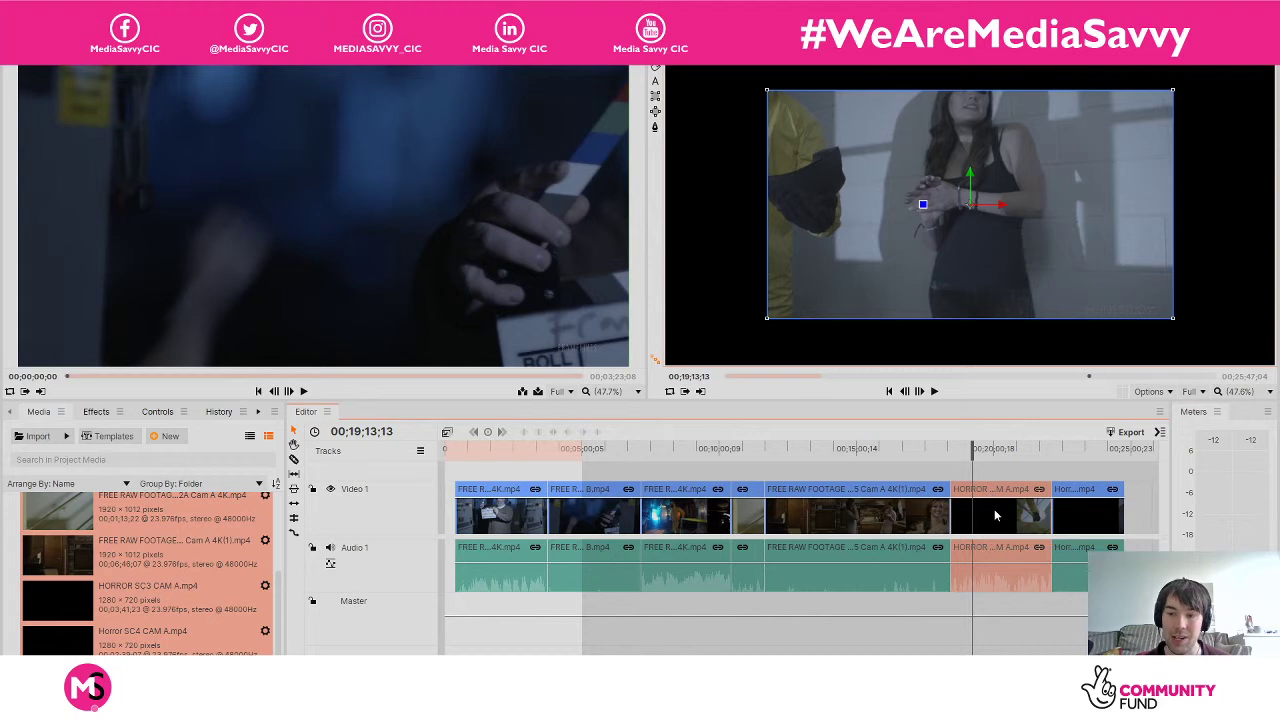
right_click(995, 515)
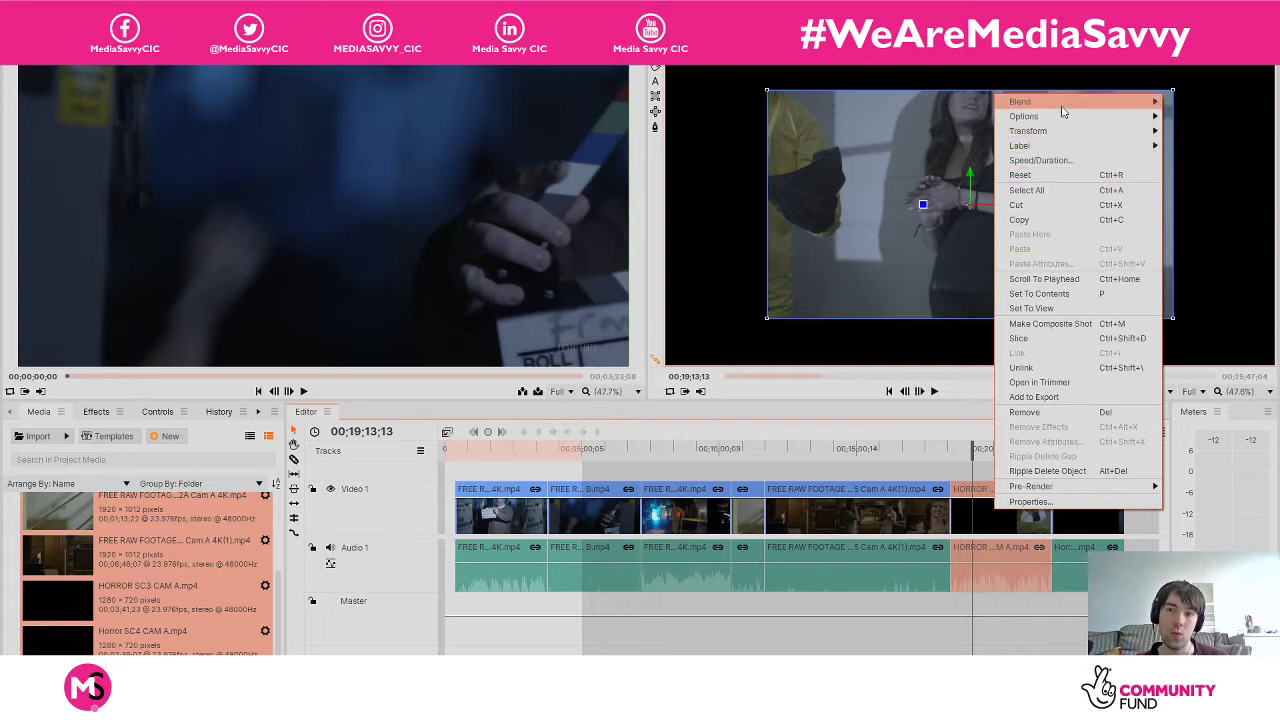
mouse_move(1079, 137)
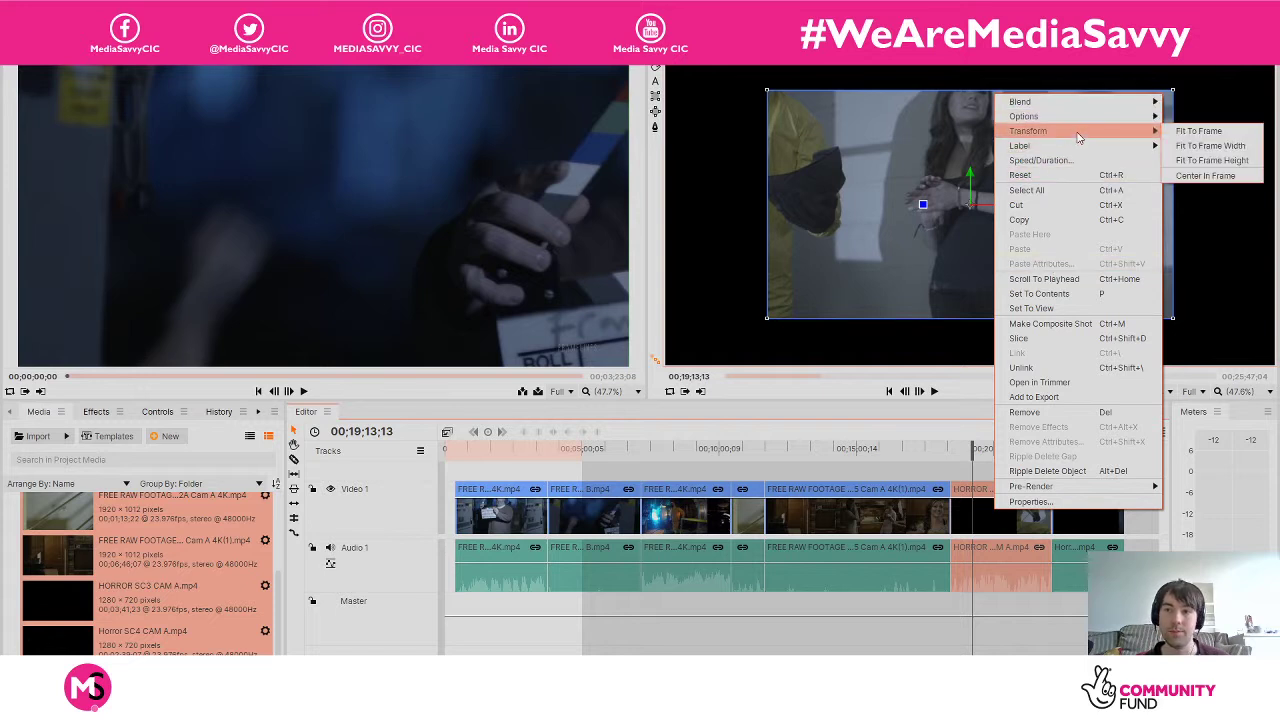
left_click(1180, 130)
Scale the Horror SC4 CAM A clip at the end of the timeline to fit the frame.
left_click_drag(1018, 448, 1057, 445)
left_click(1076, 497)
right_click(1076, 497)
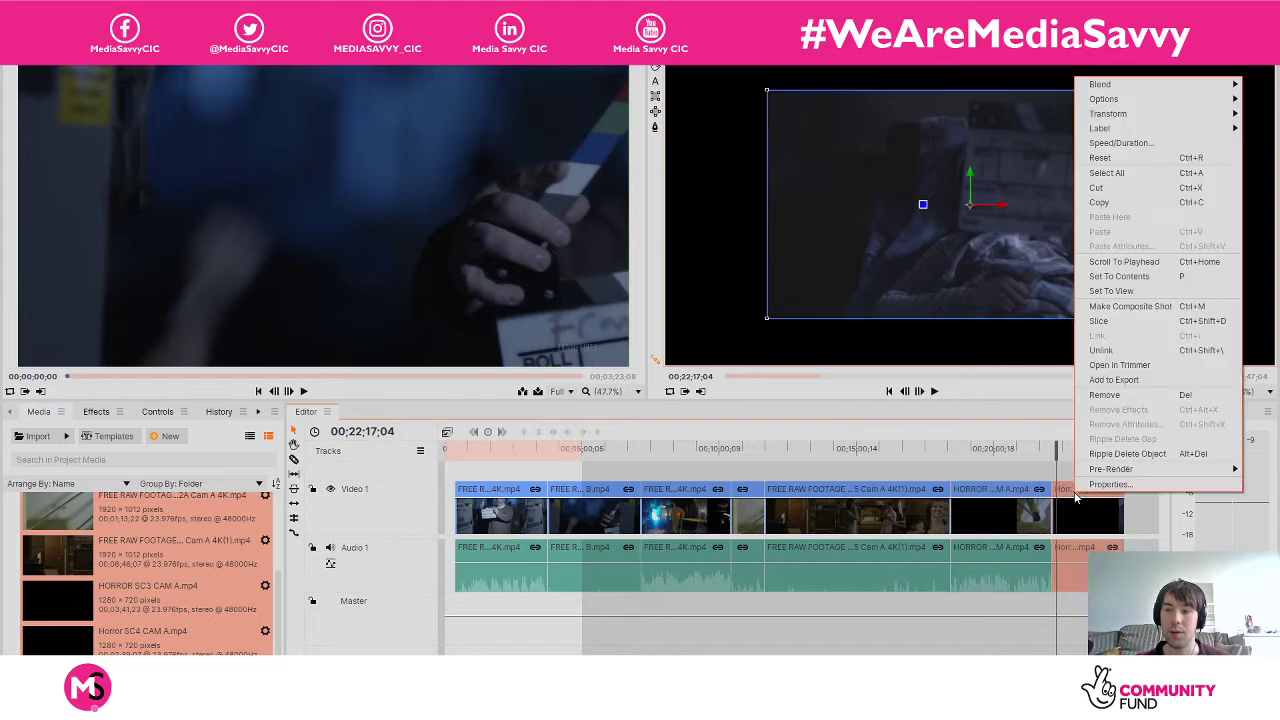
mouse_move(1126, 99)
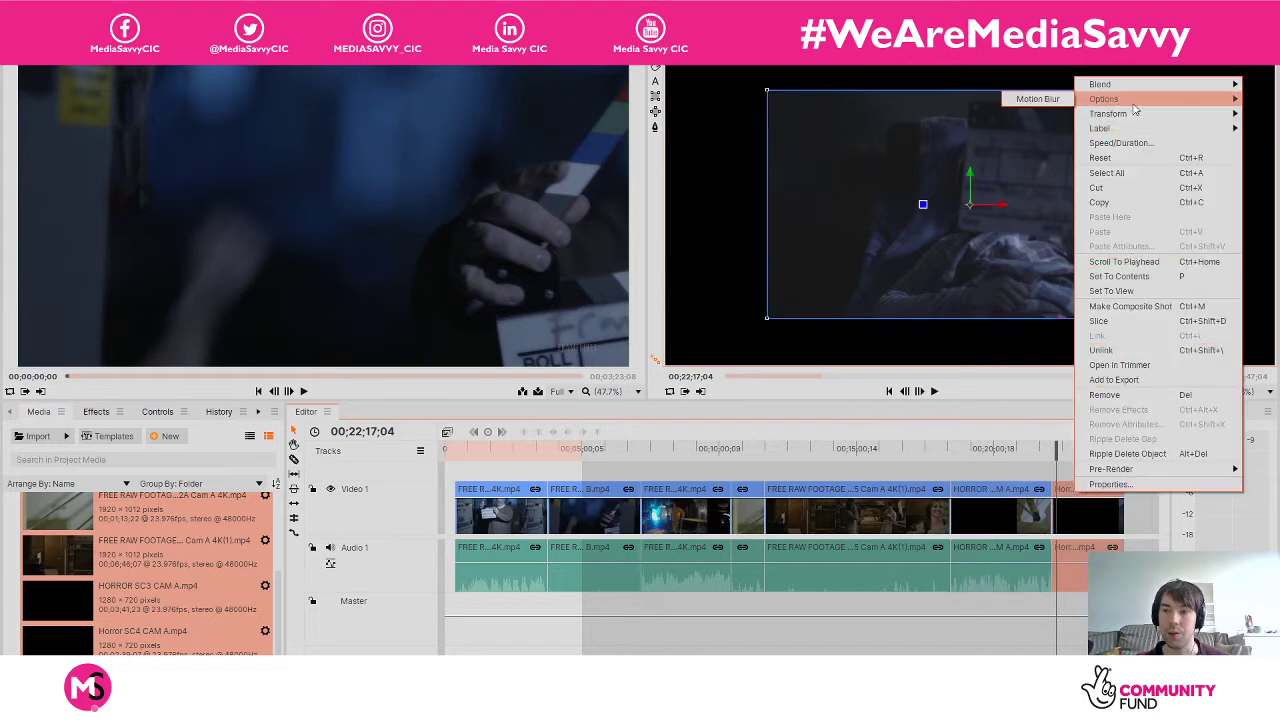
left_click(1068, 113)
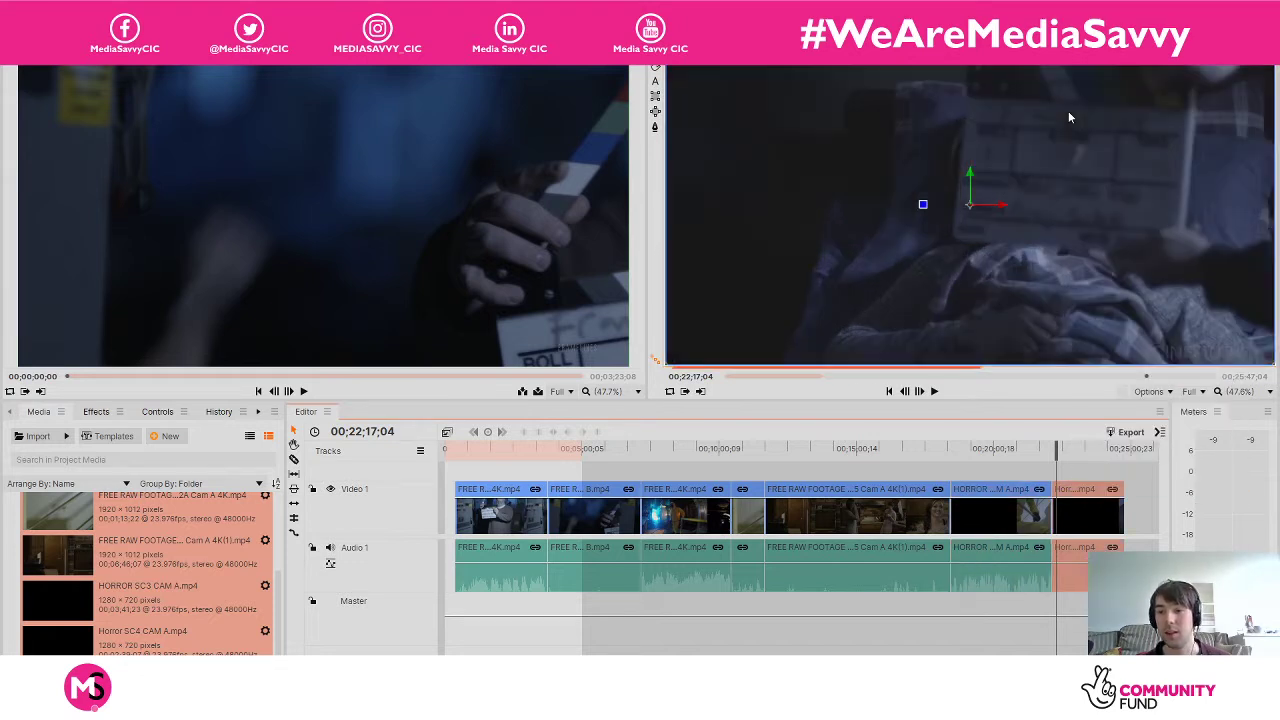
Check the Horror SC4 CAM A clip, return to the beginning of the SC01A Cam A clip and review its early takes.
left_click_drag(1062, 453, 1098, 454)
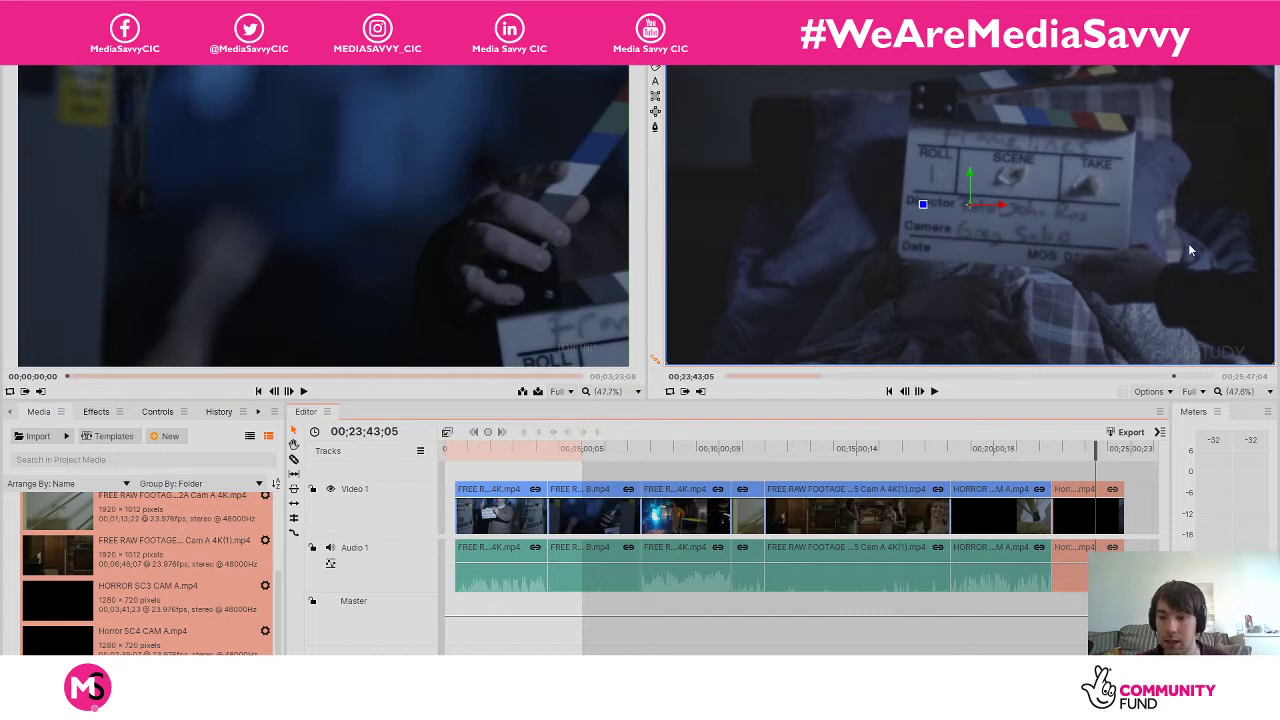
left_click_drag(1096, 450, 788, 472)
left_click_drag(785, 453, 464, 453)
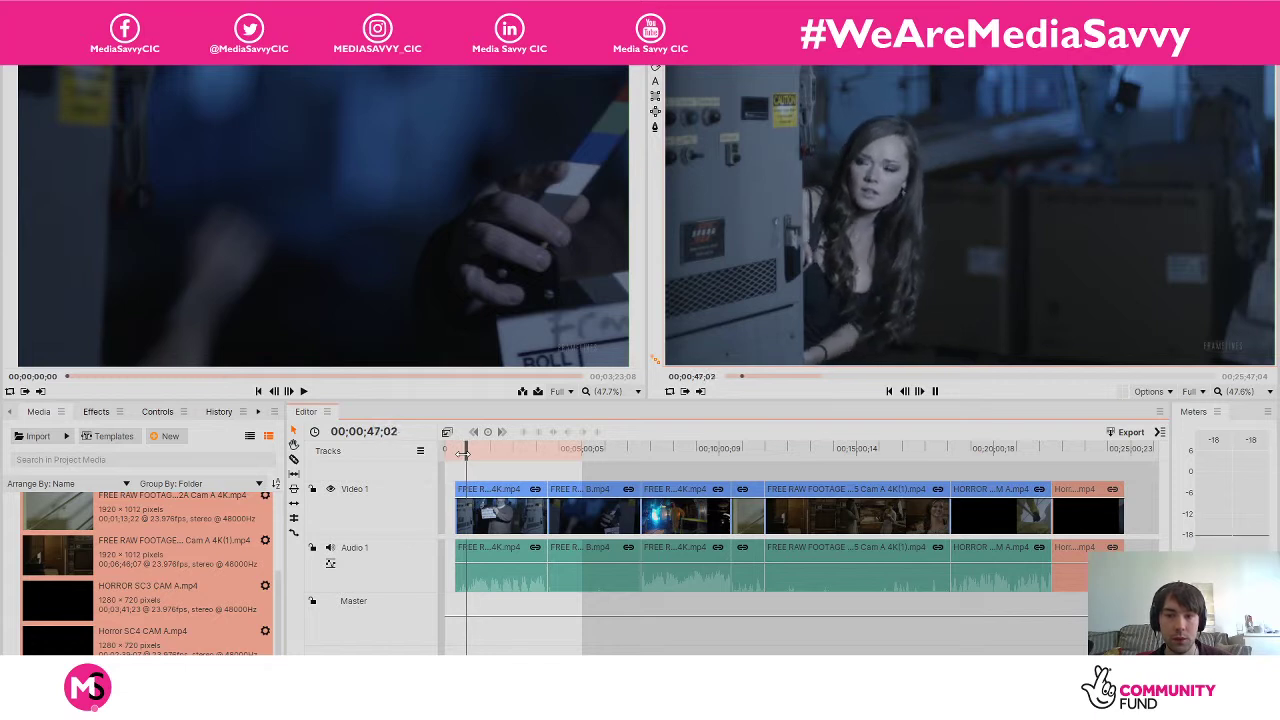
key("space")
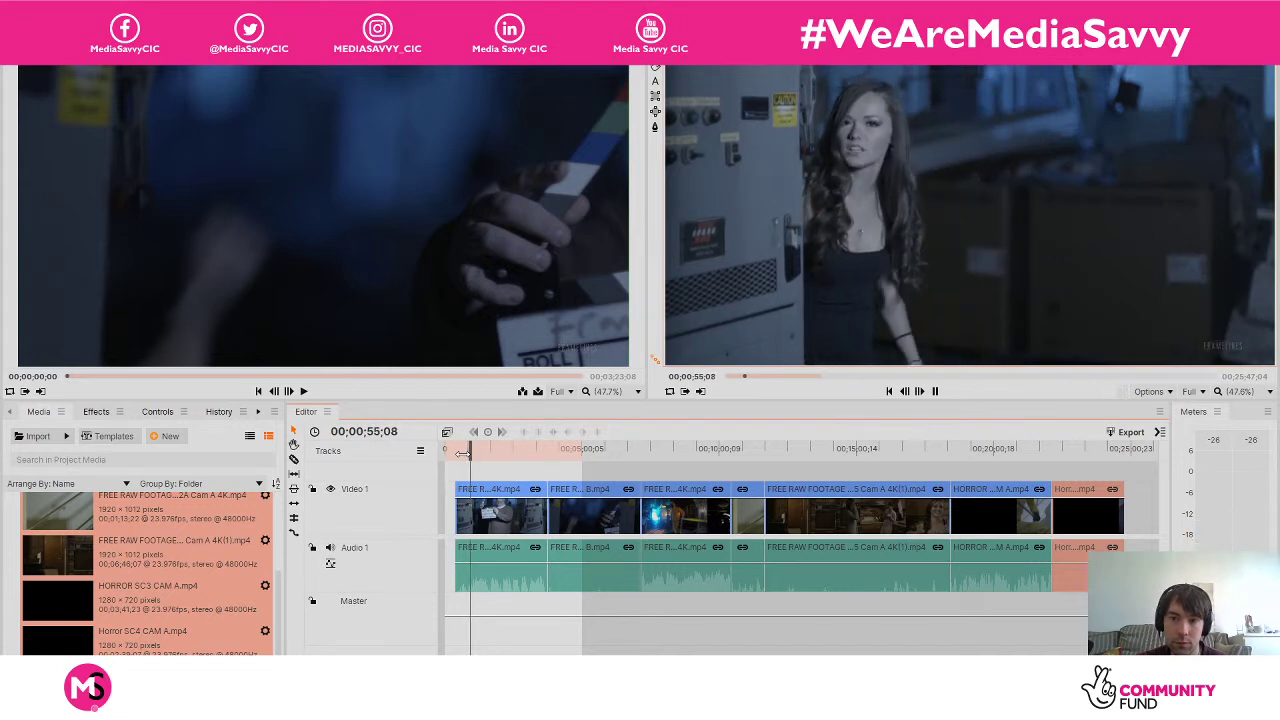
key("space")
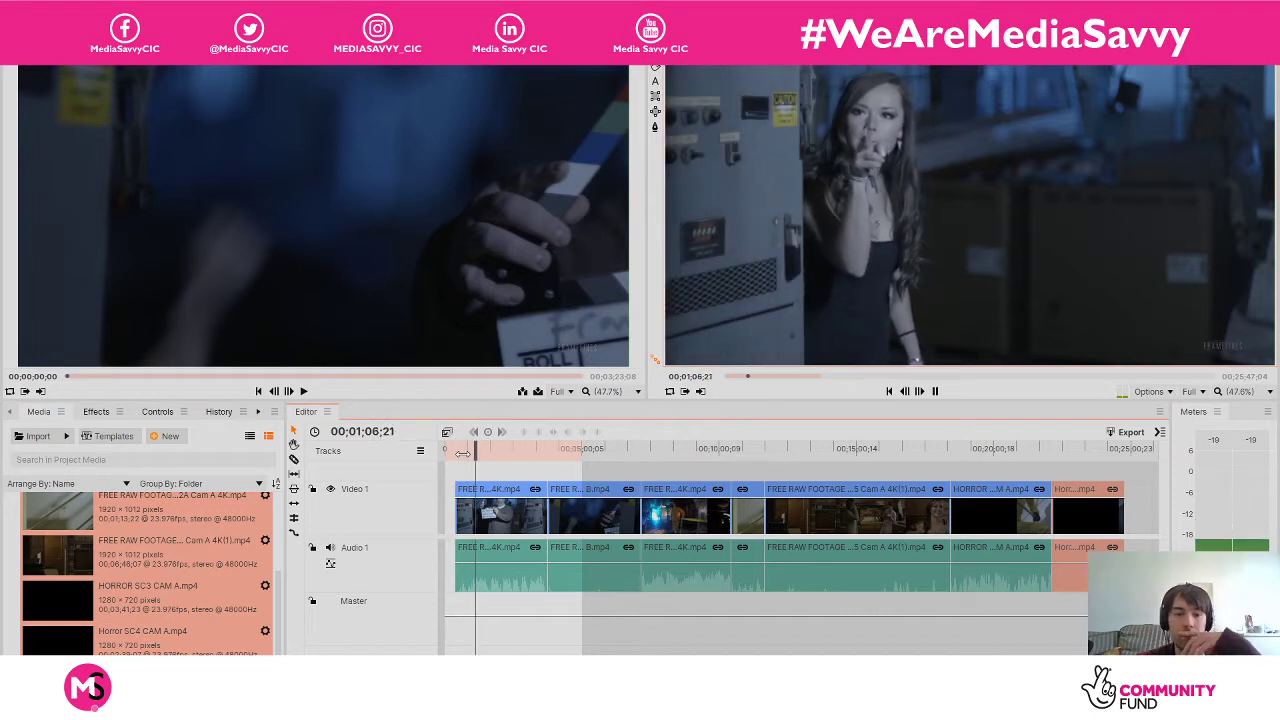
key("space")
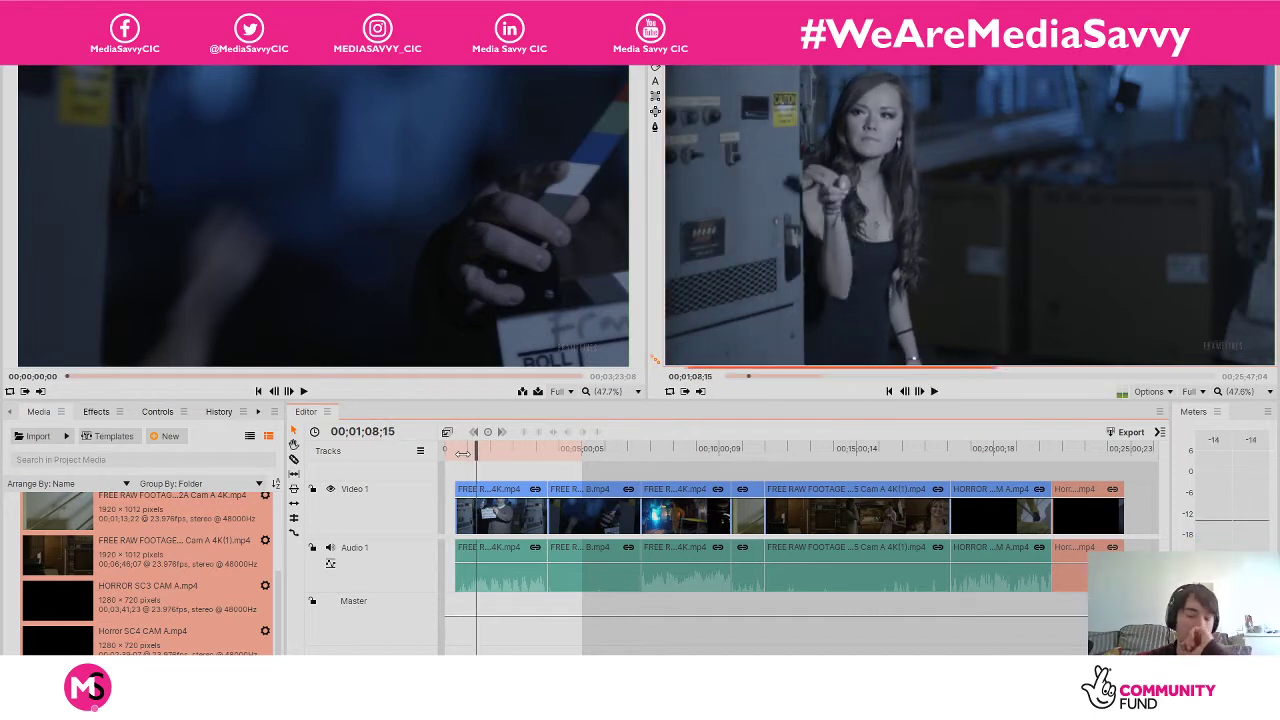
key("space")
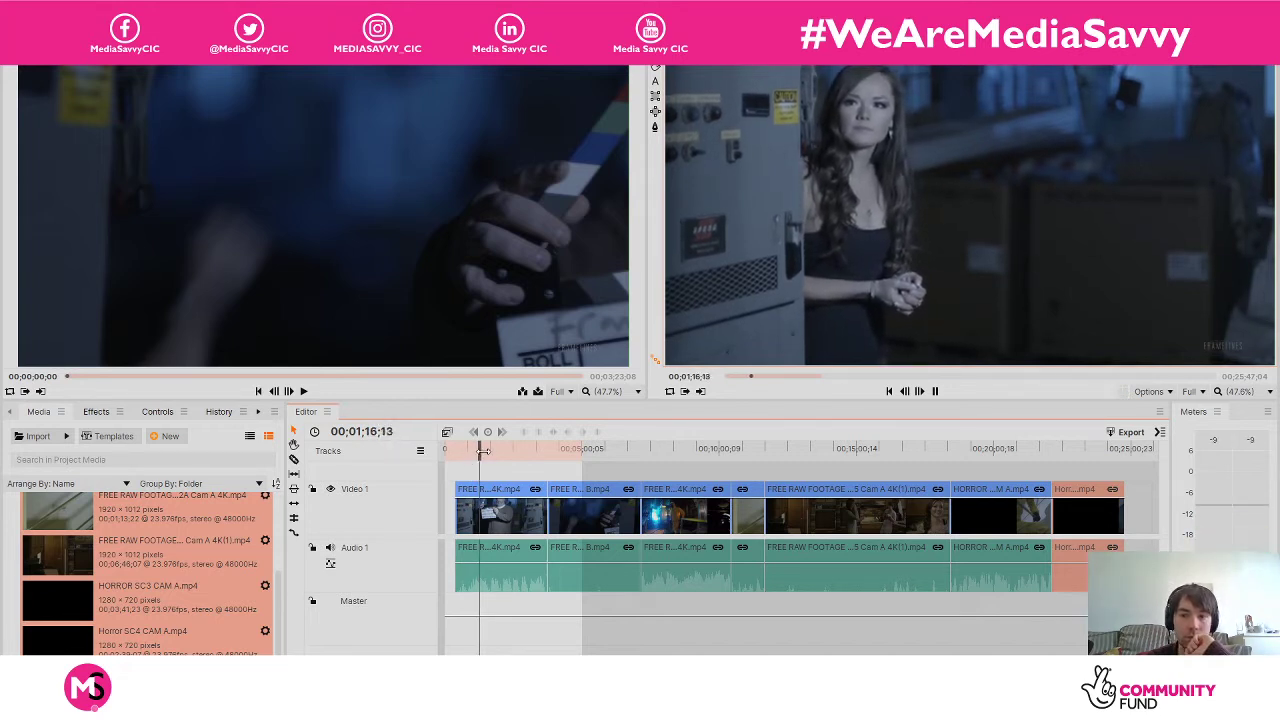
key("space")
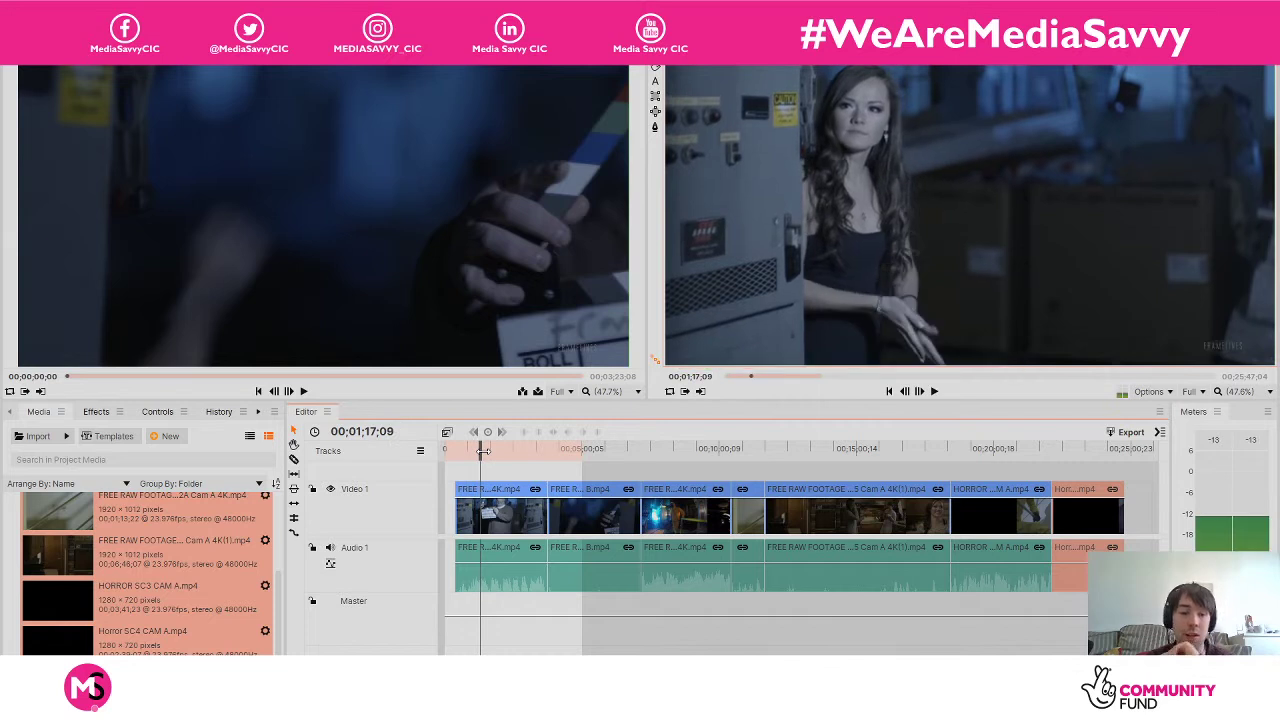
Review the second half of the SC01A Cam A clip in short sections, starting from about 00;02;21.
left_click_drag(483, 450, 514, 455)
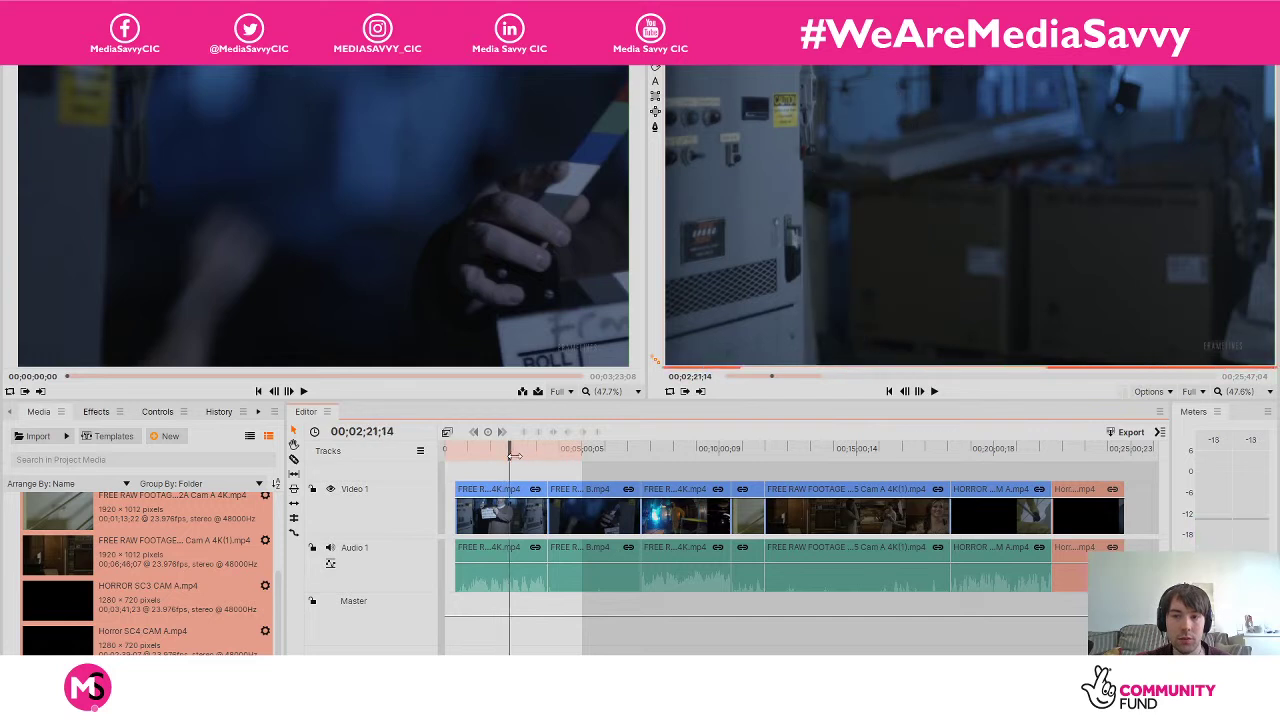
key("space")
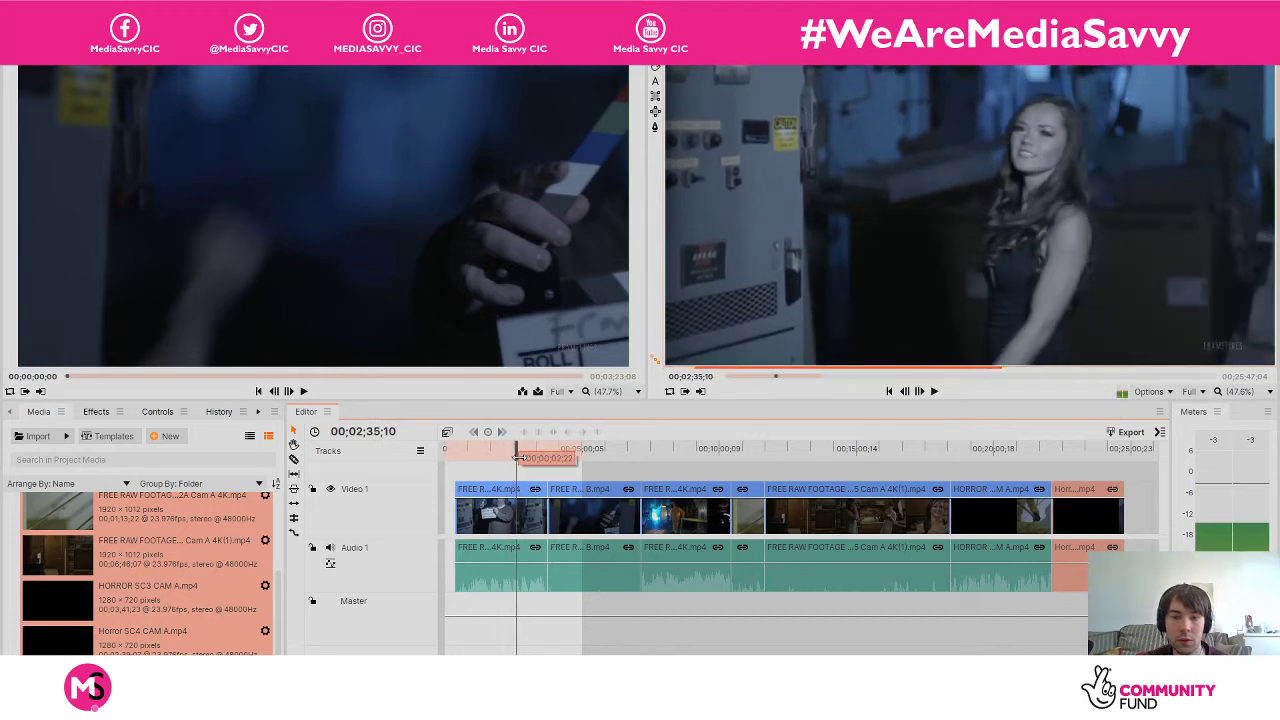
left_click(520, 456)
key("space")
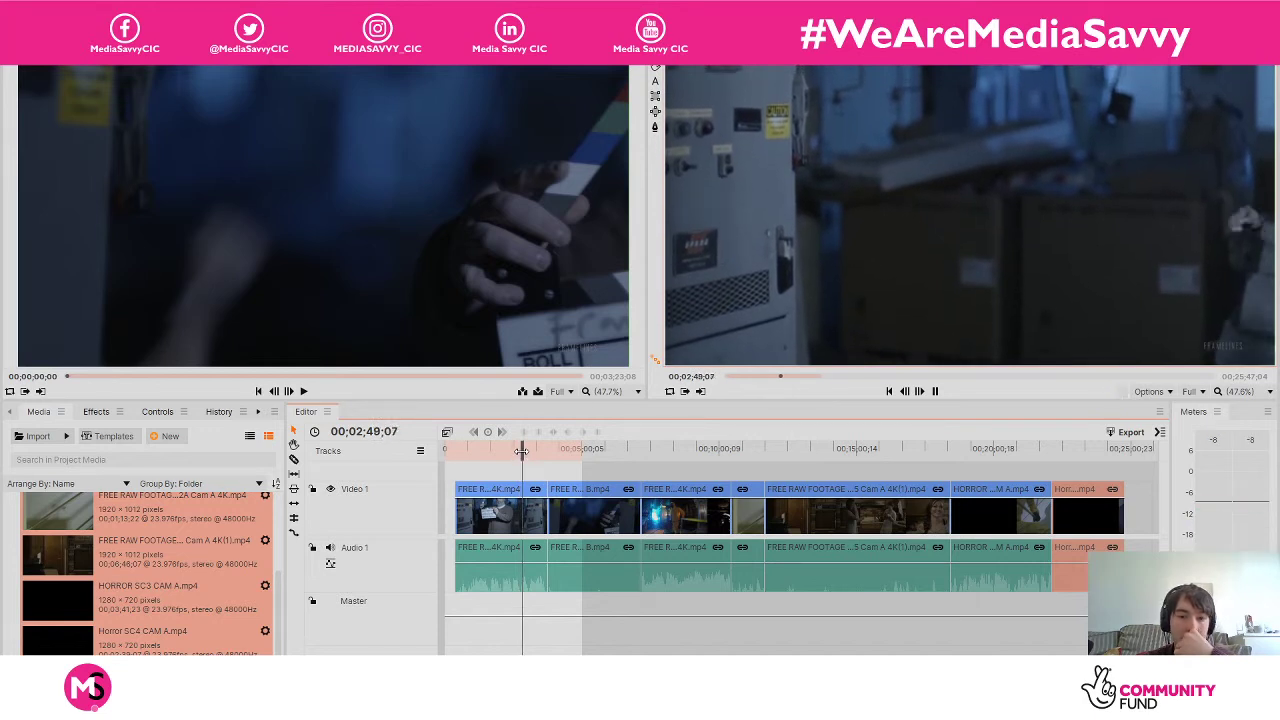
left_click(527, 451)
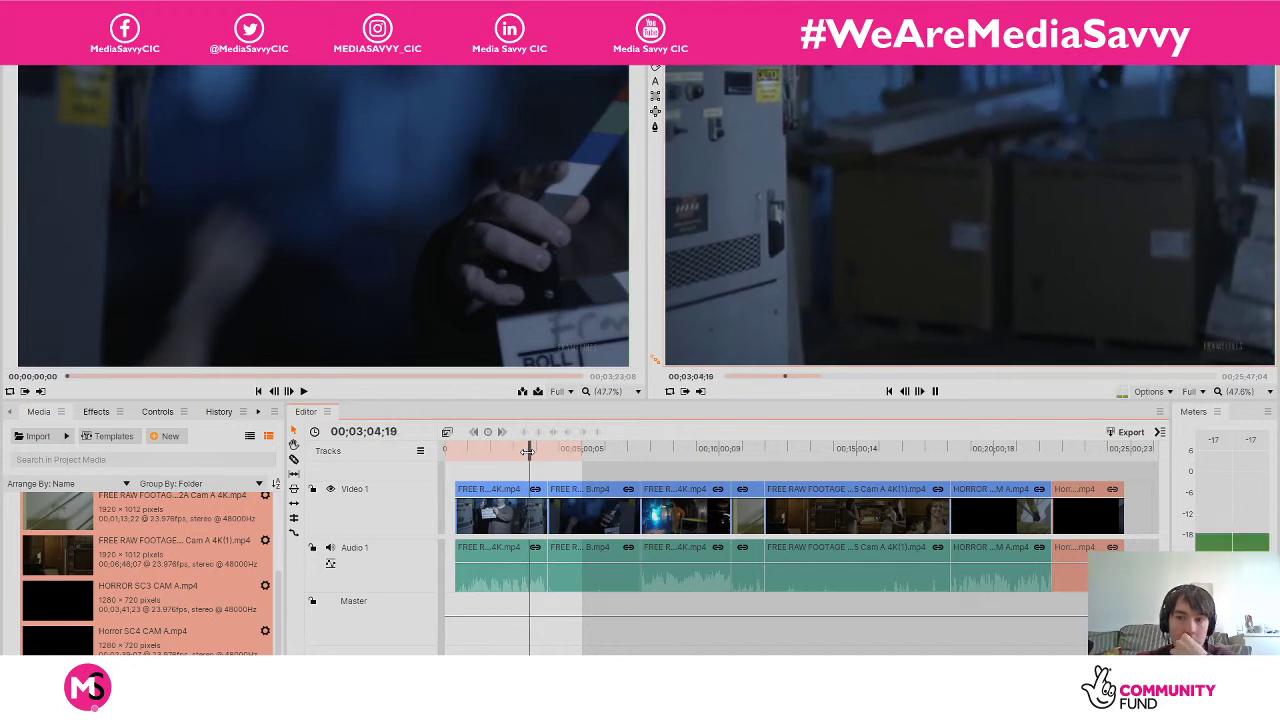
key("space")
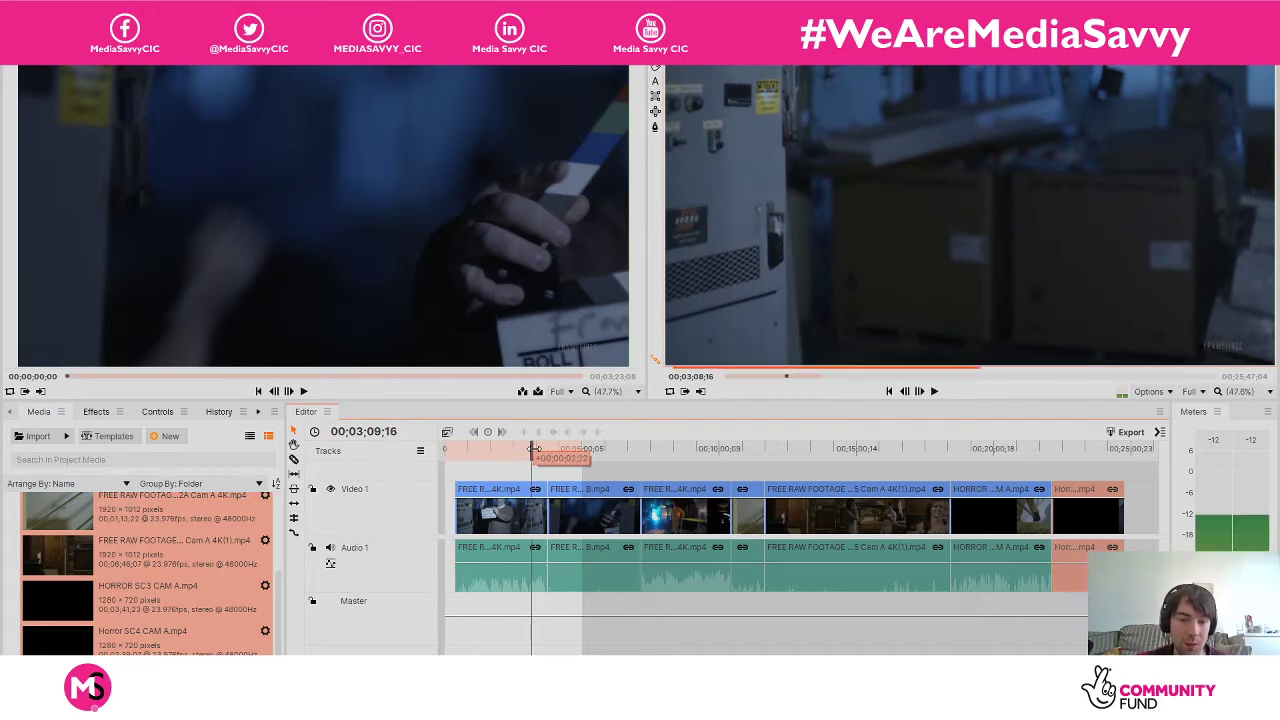
left_click(535, 449)
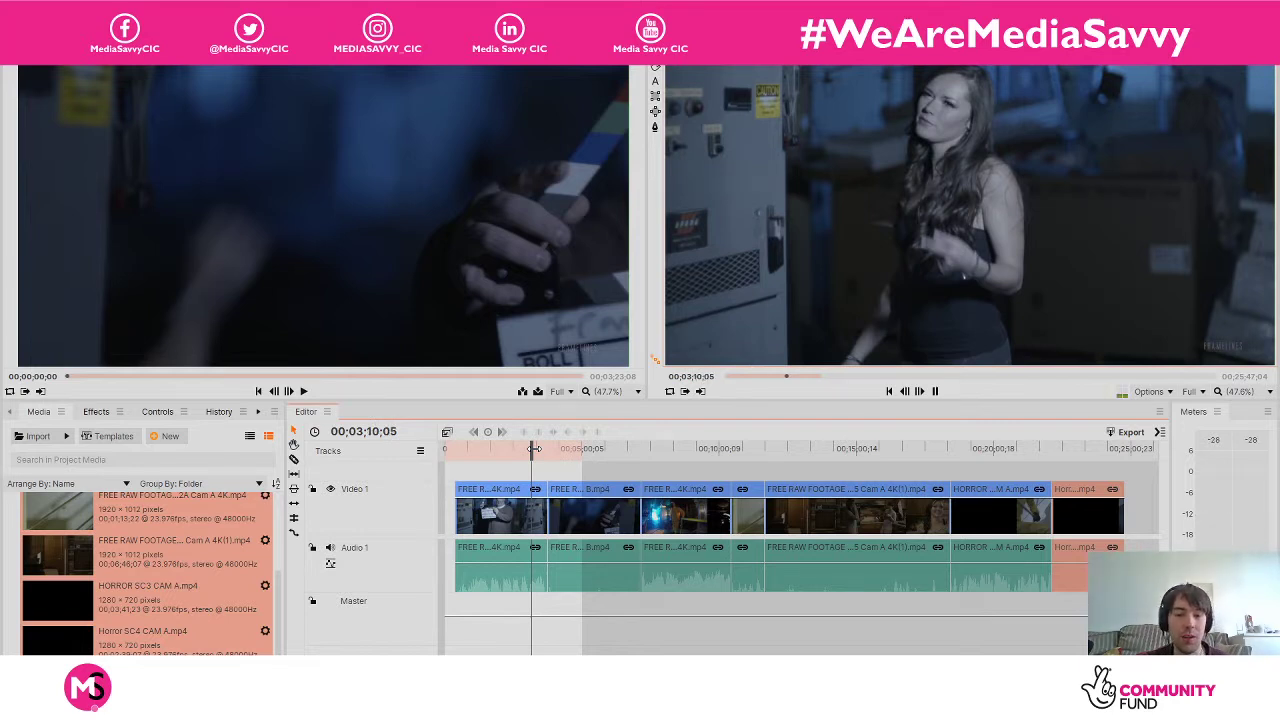
key("space")
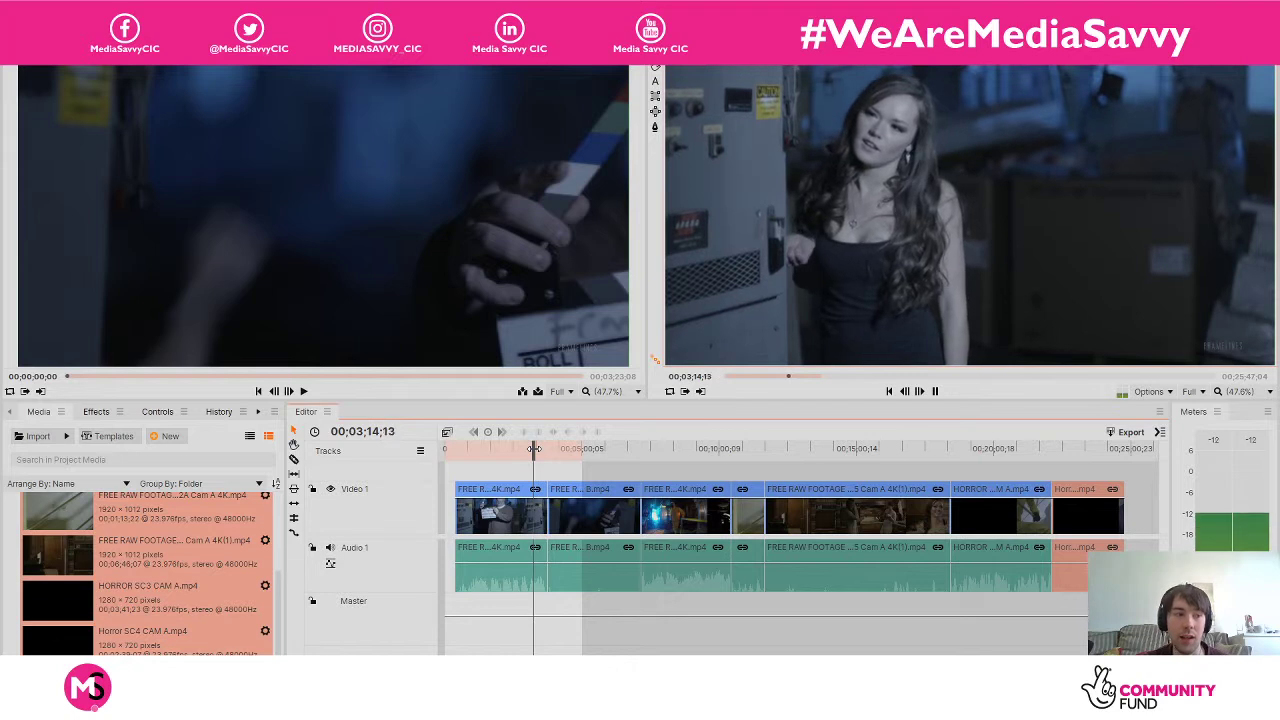
key("space")
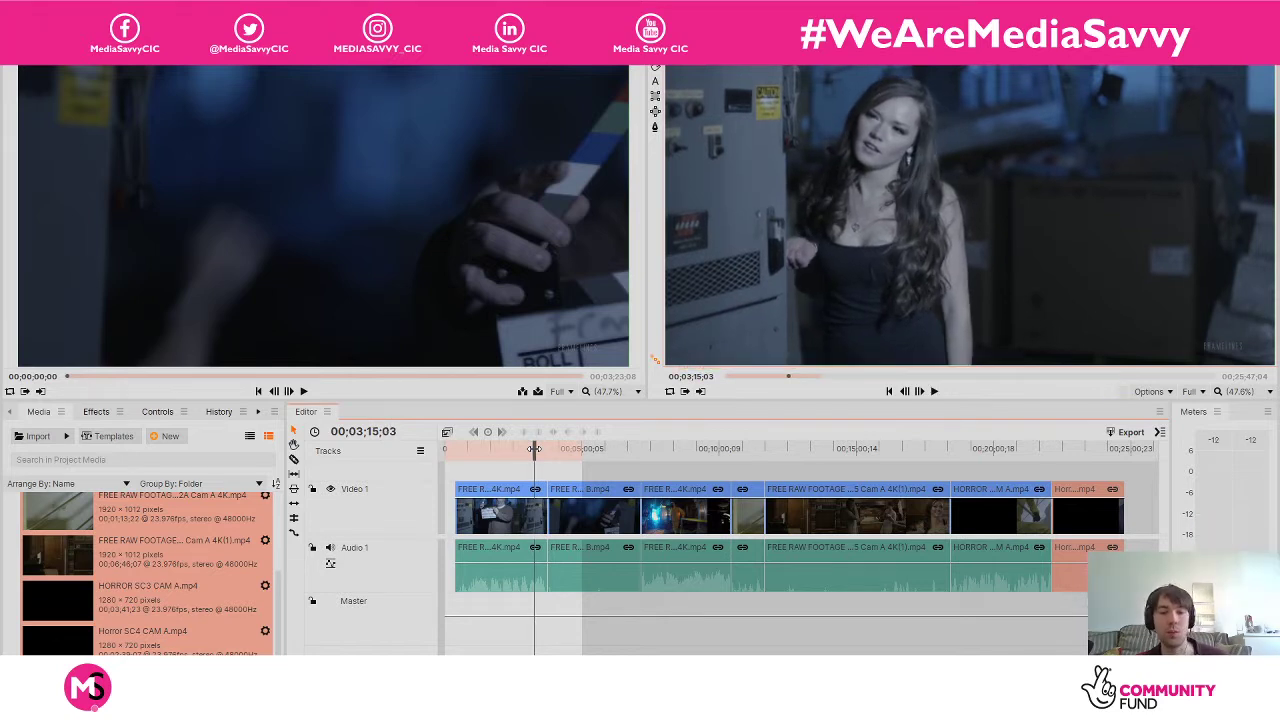
key("space")
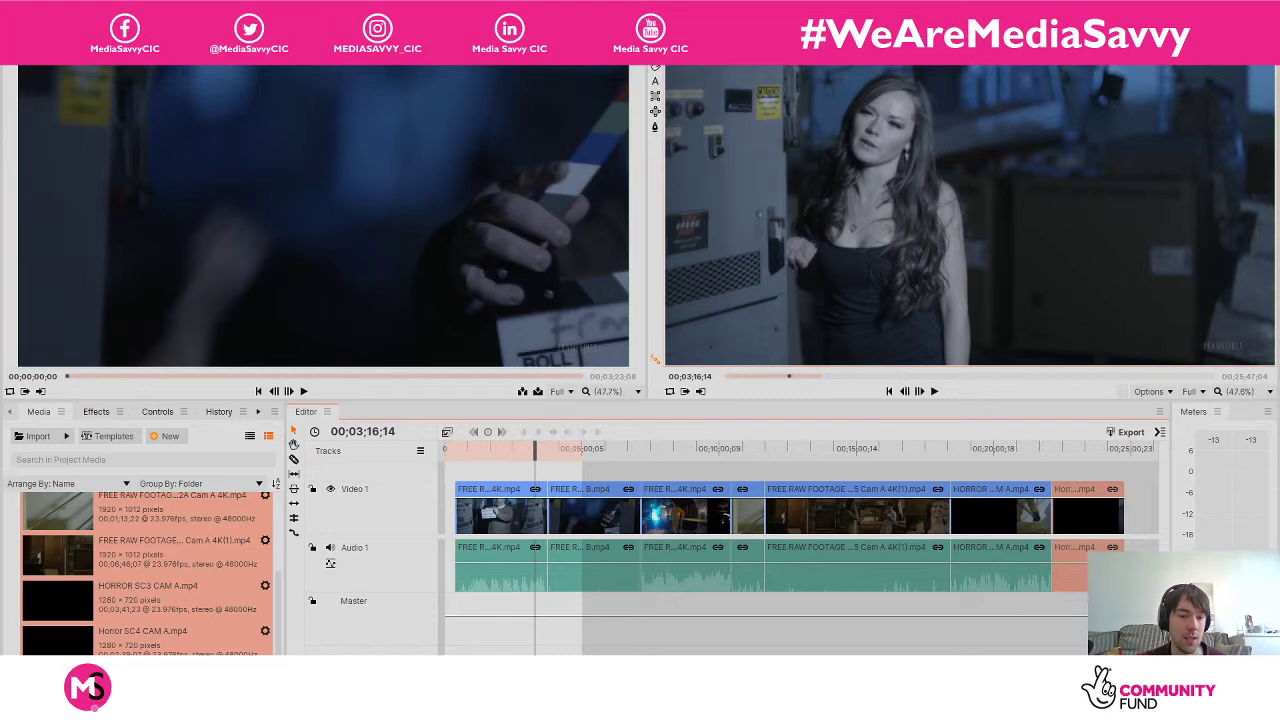
Enlarge the timeline around the SC01A Cam A clip and play the clip's last seconds before the Cam B clip.
key("equal")
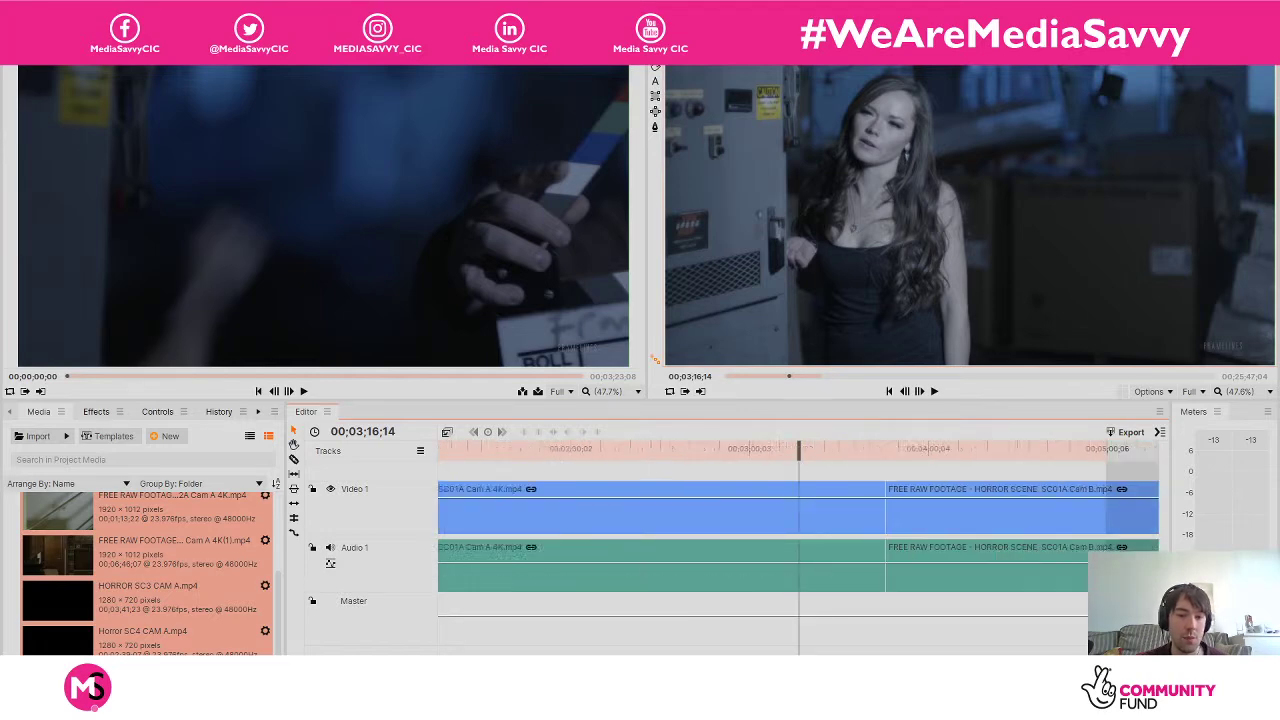
key("minus")
key("equal")
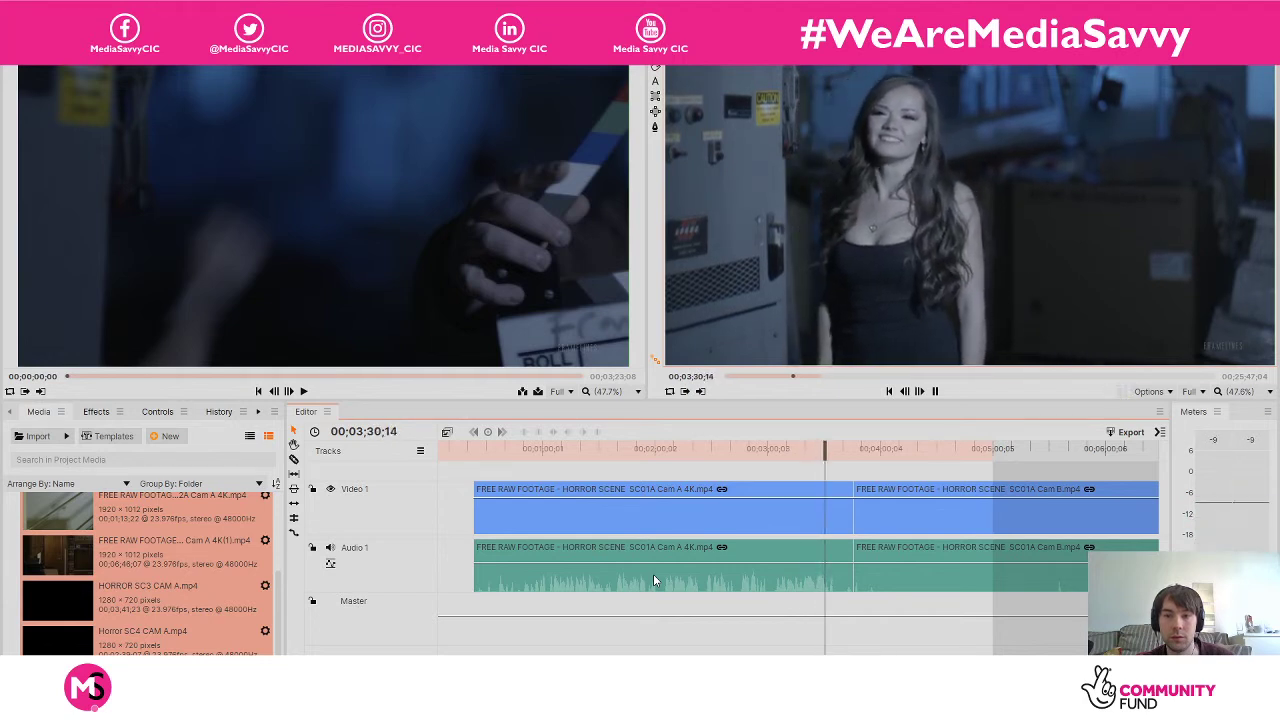
key("space")
key("space")
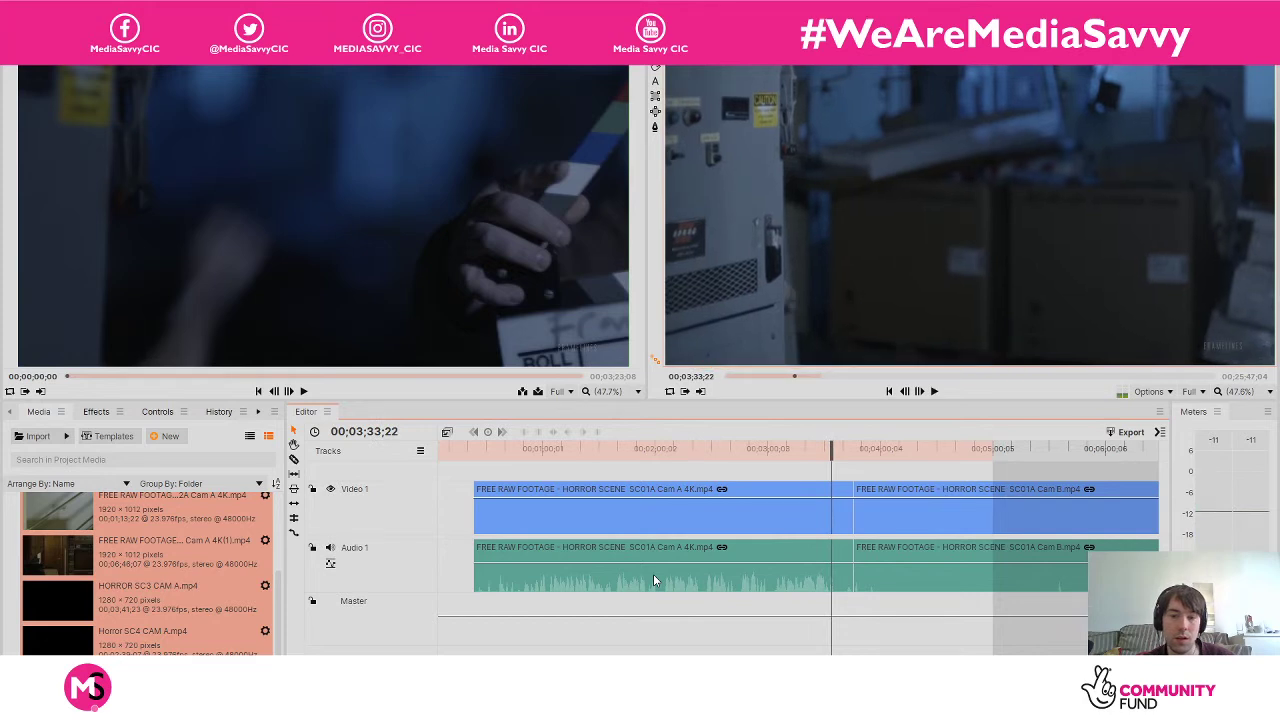
Trim the start of the SC01A Cam A clip to 00;03;33;22, then move the shortened clip and the SC01A Cam B clip earlier on the timeline.
left_click_drag(474, 490, 831, 496)
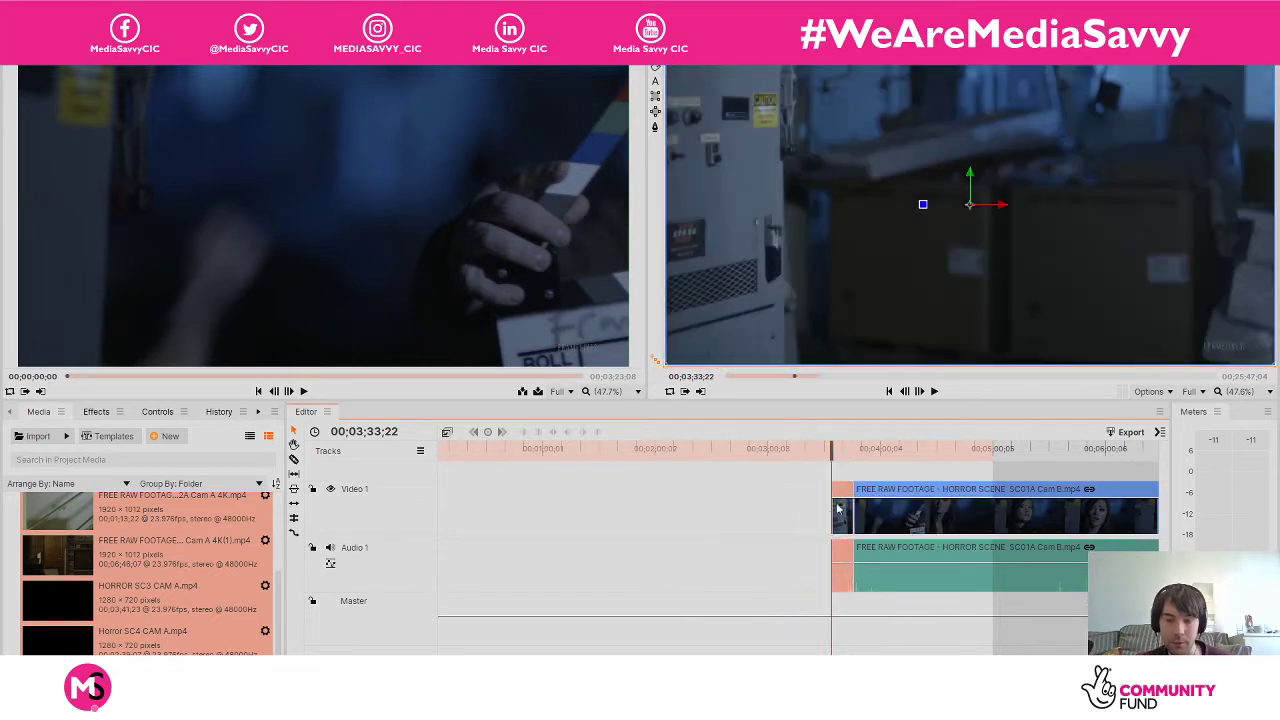
left_click_drag(836, 520, 573, 520)
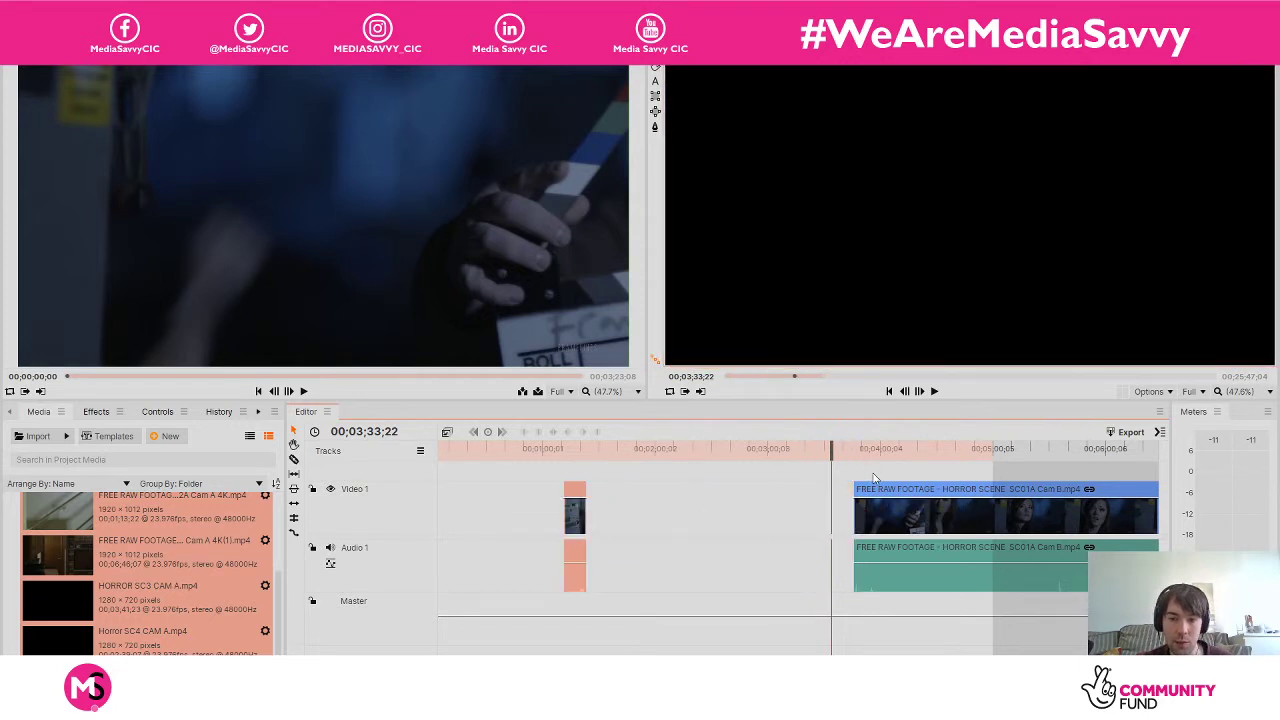
left_click_drag(885, 496, 753, 500)
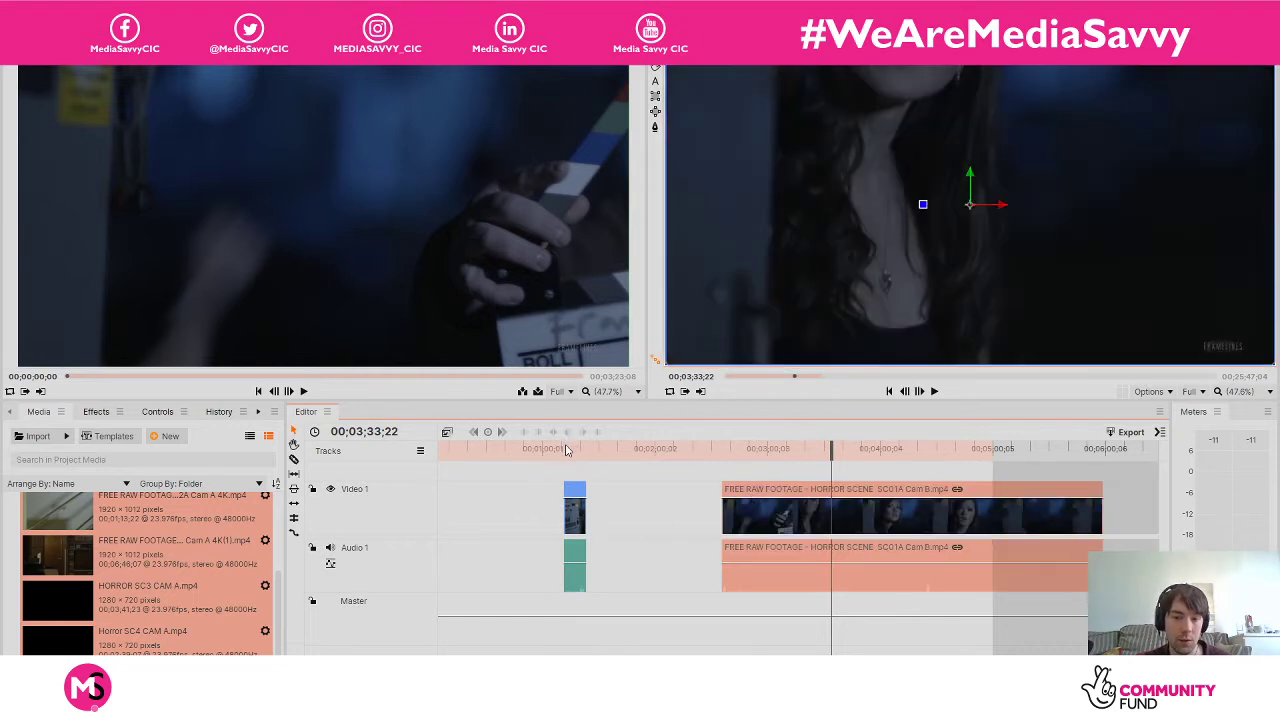
Play the shortened SC01A Cam A clip in short sections from its middle up to 00;01;19;21.
left_click(566, 449)
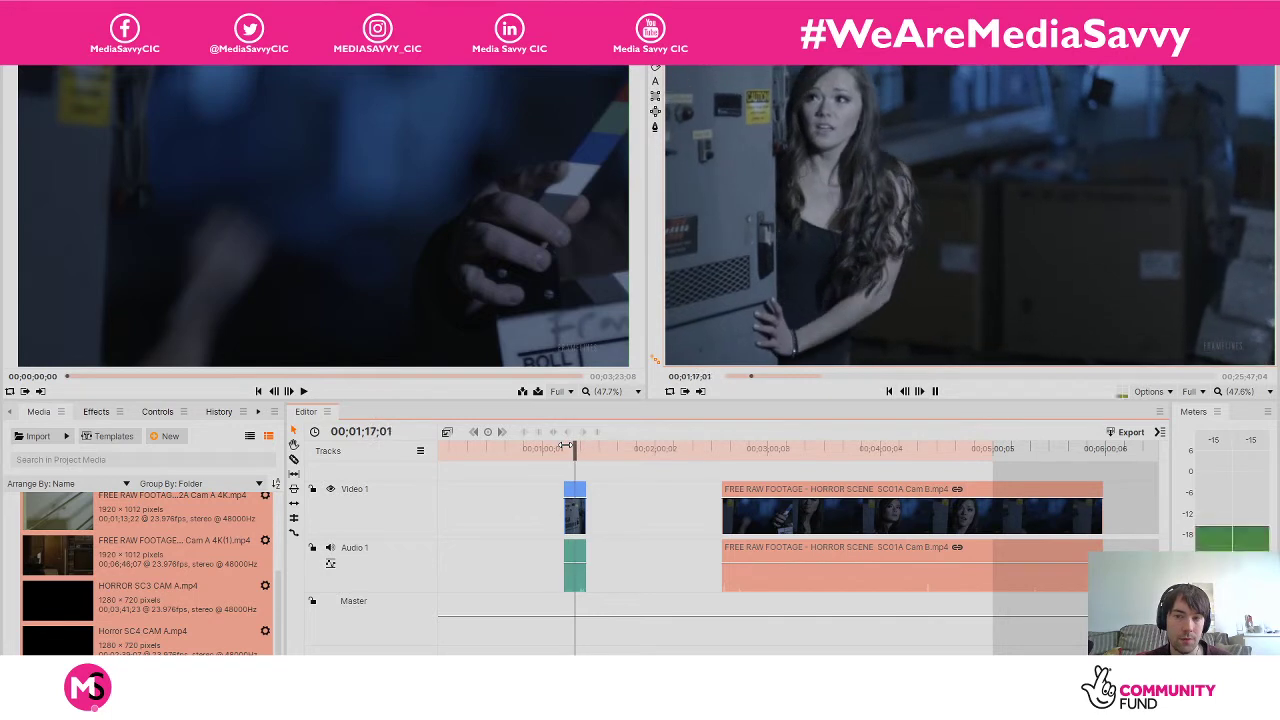
key("space")
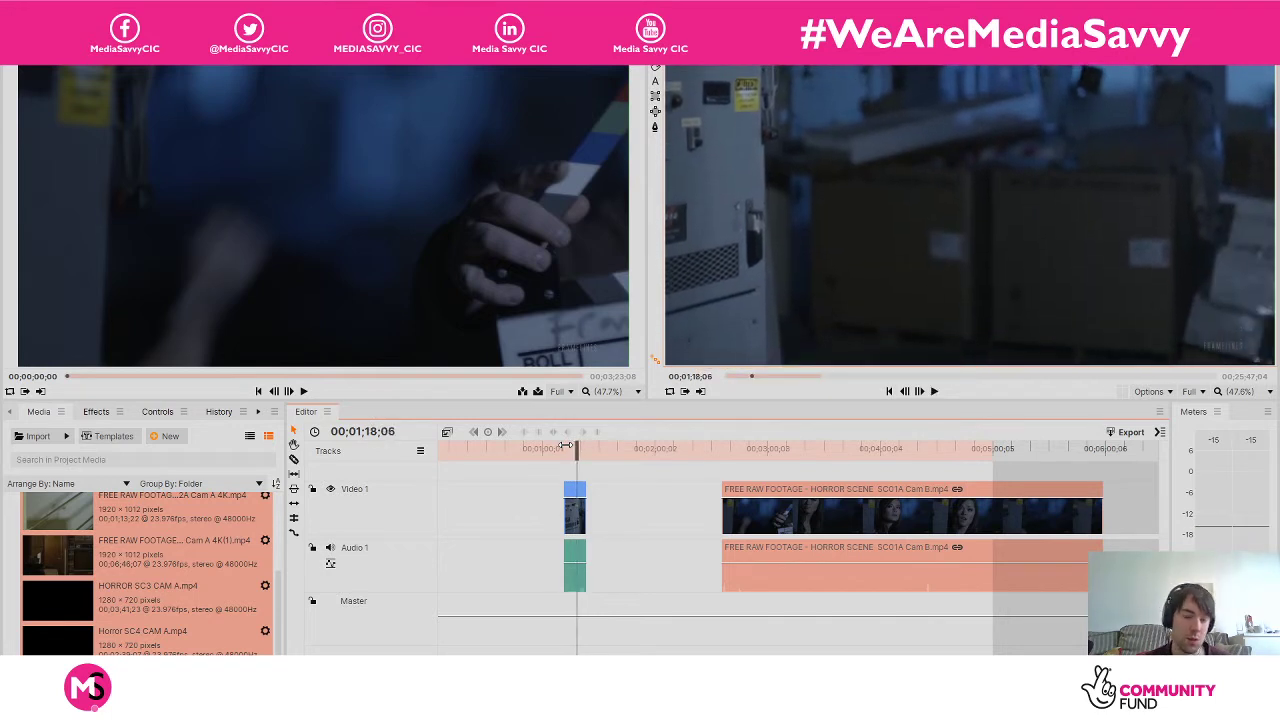
key("space")
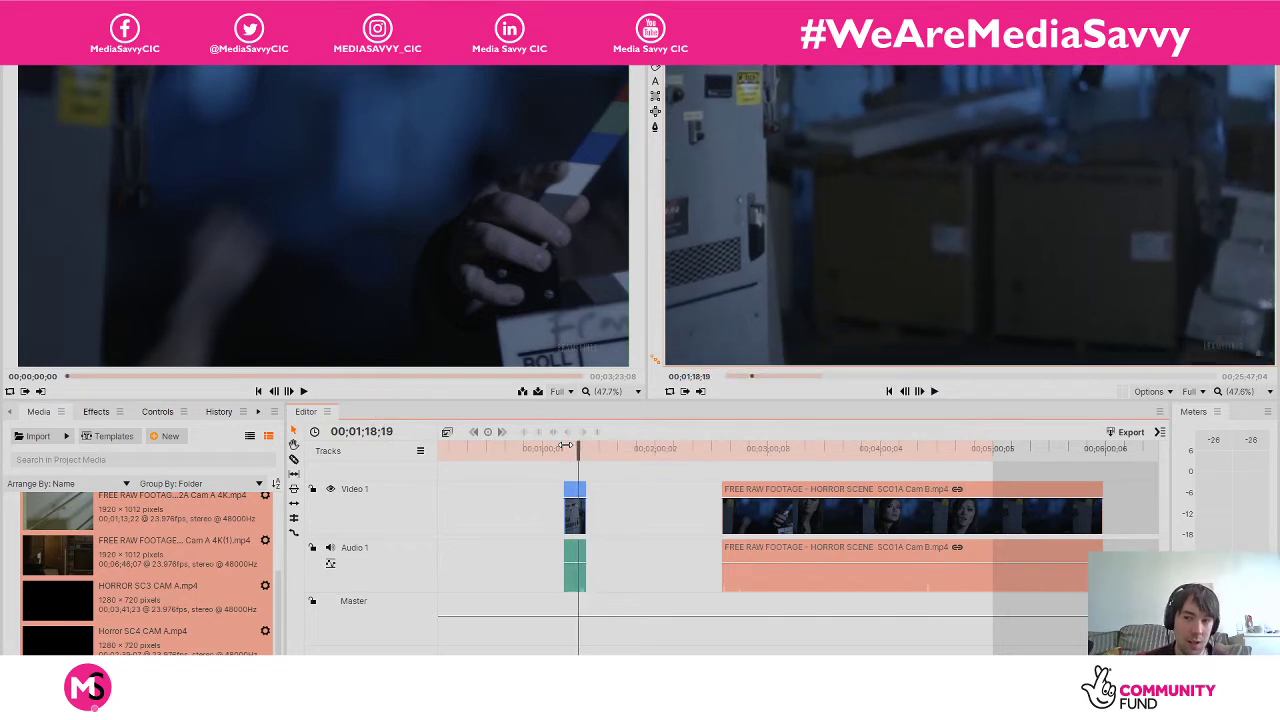
key("space")
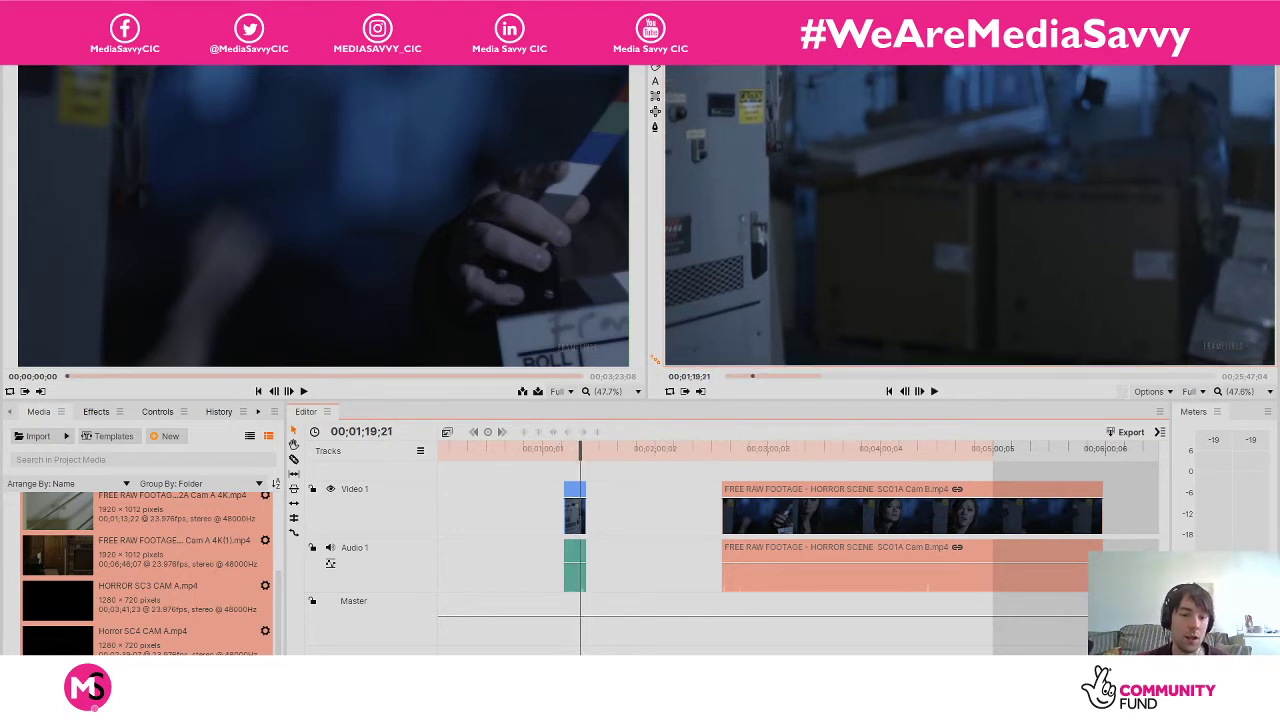
Enlarge the timeline around the shortened Cam A clip and replay it from 00;01;14;15, stopping at 00;01;19;08.
key("equal")
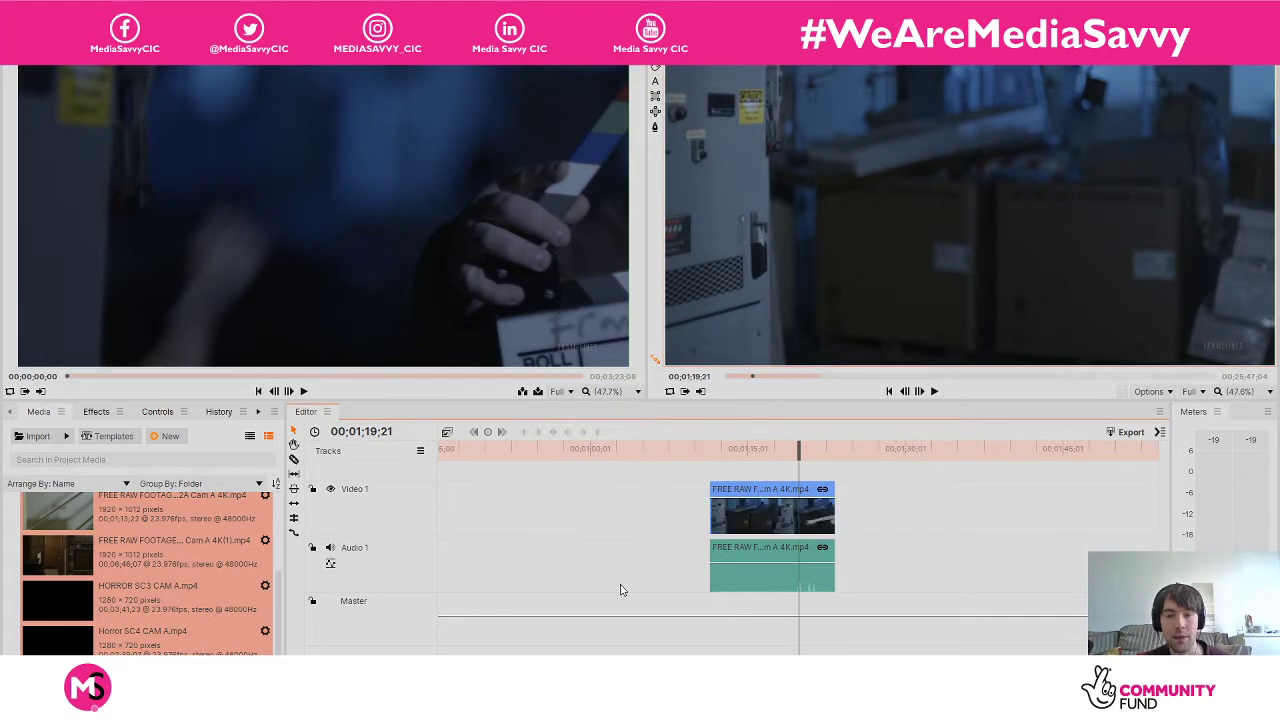
left_click(743, 449)
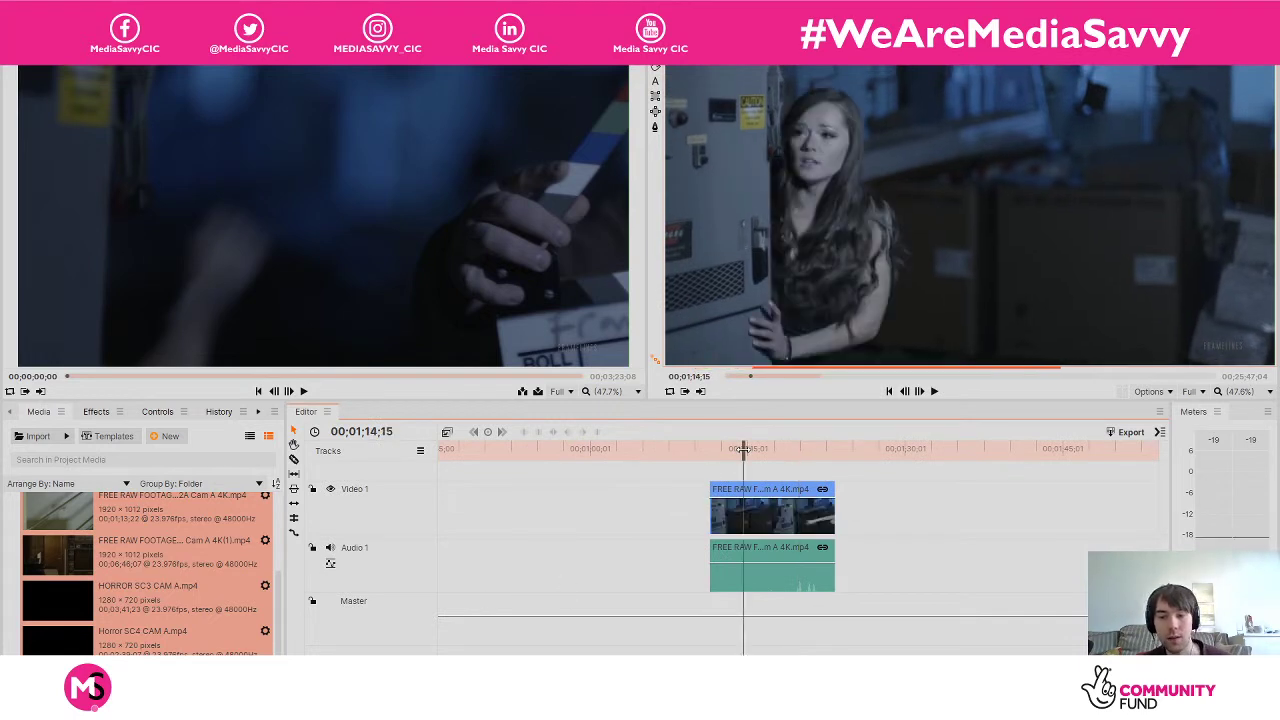
key("space")
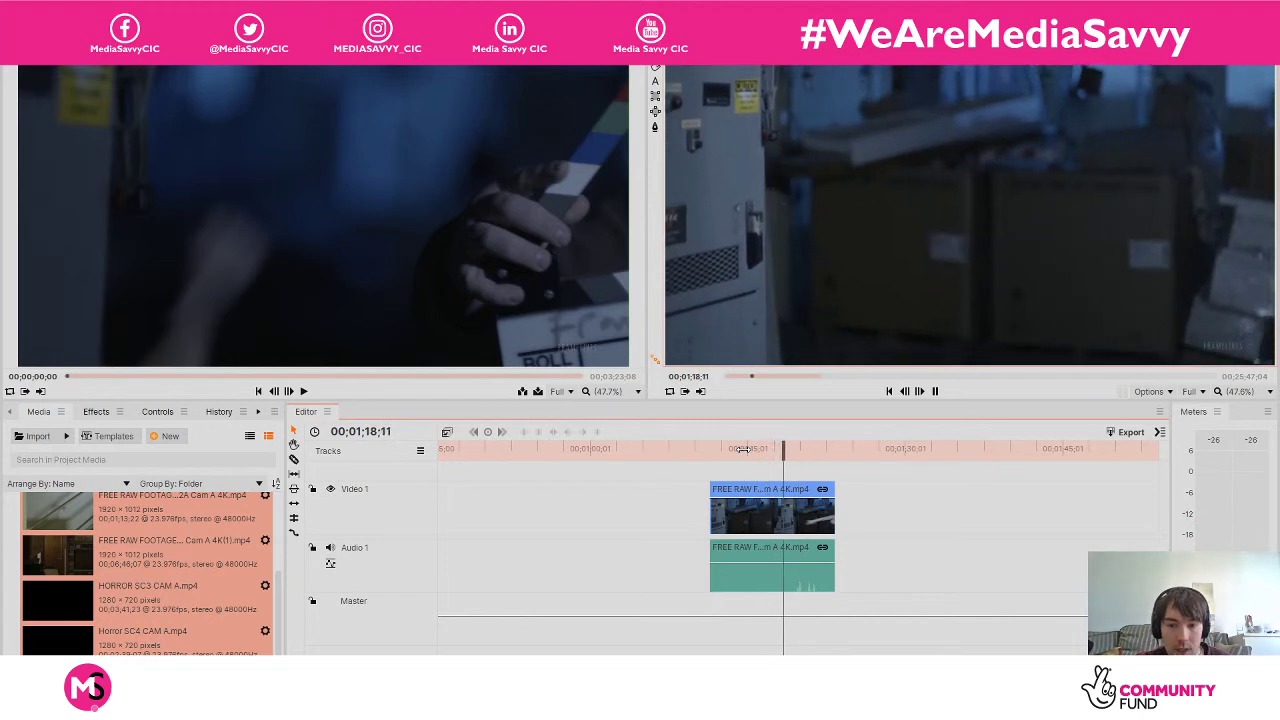
key("space")
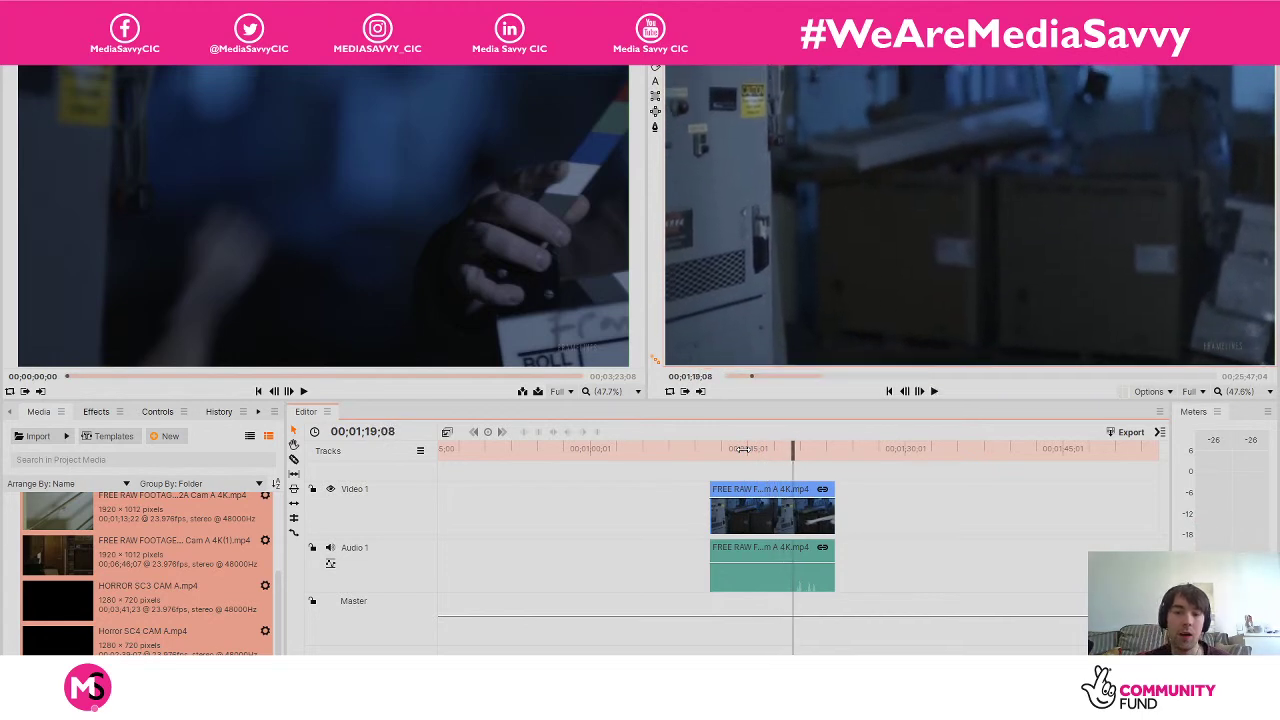
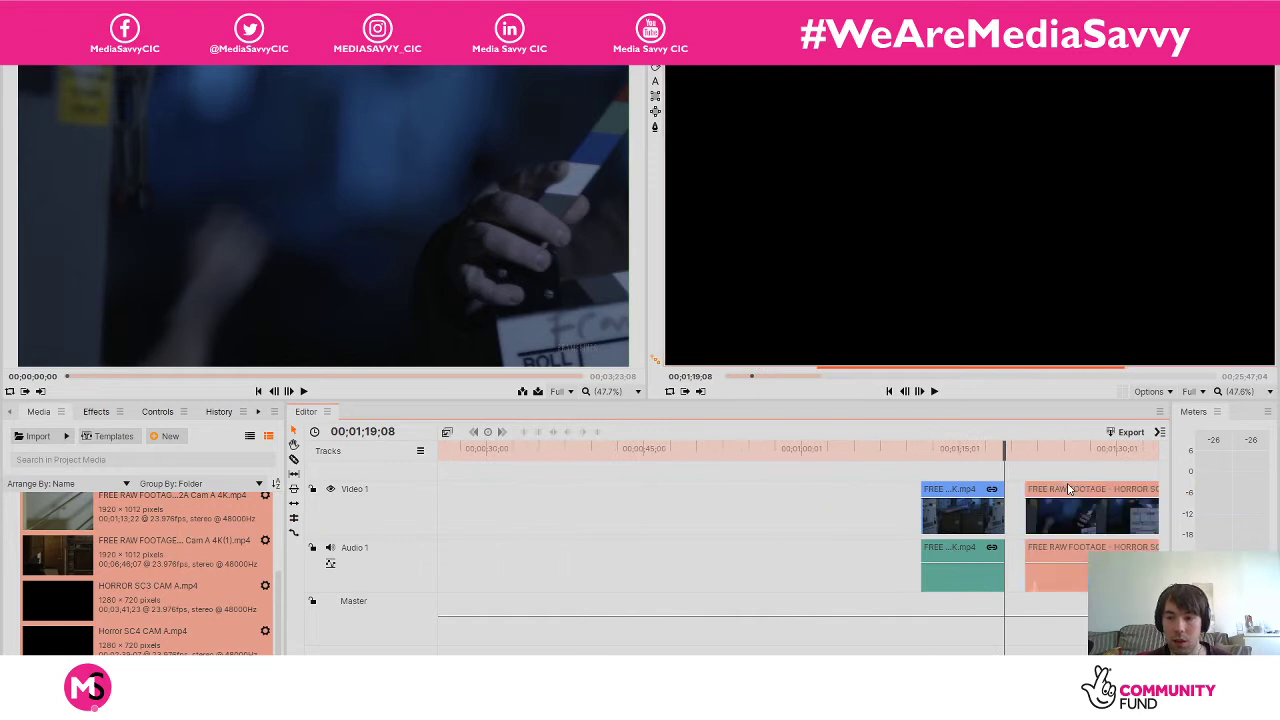
Play the Cam A clip from 00;01;13;10 and set the timeline's in point at 00;01;15;10.
left_click_drag(958, 450, 941, 446)
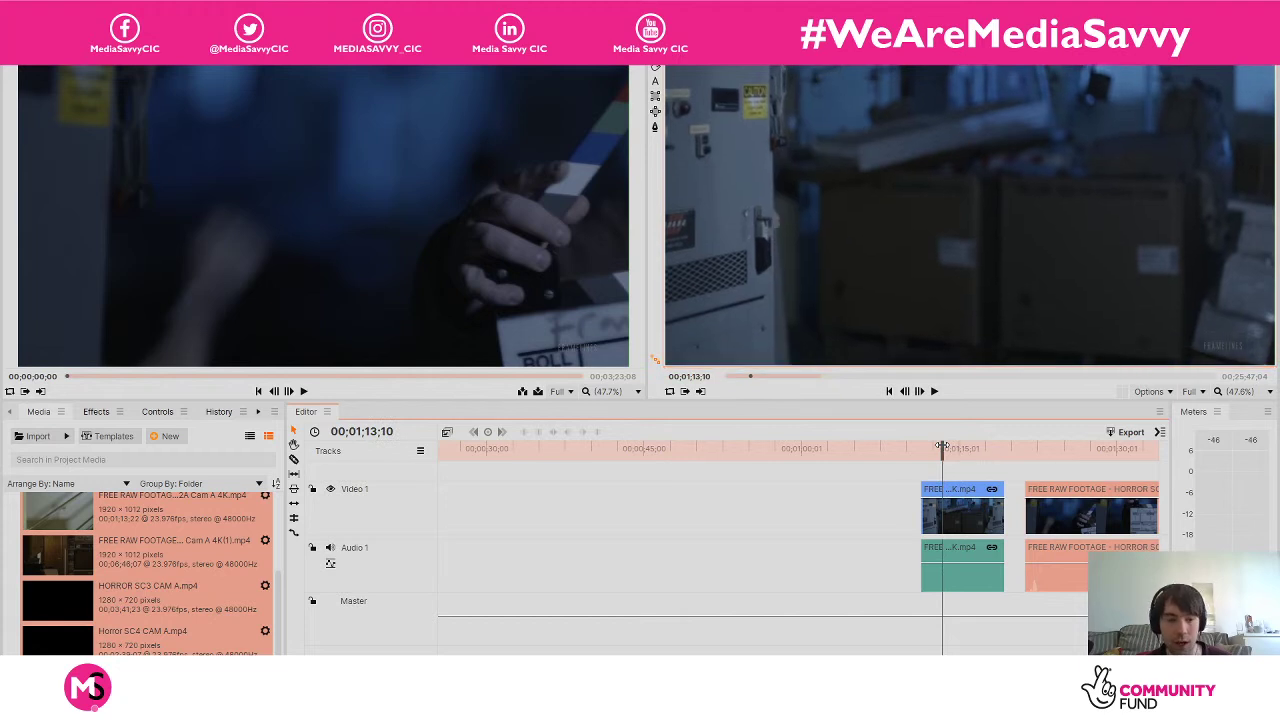
key("space")
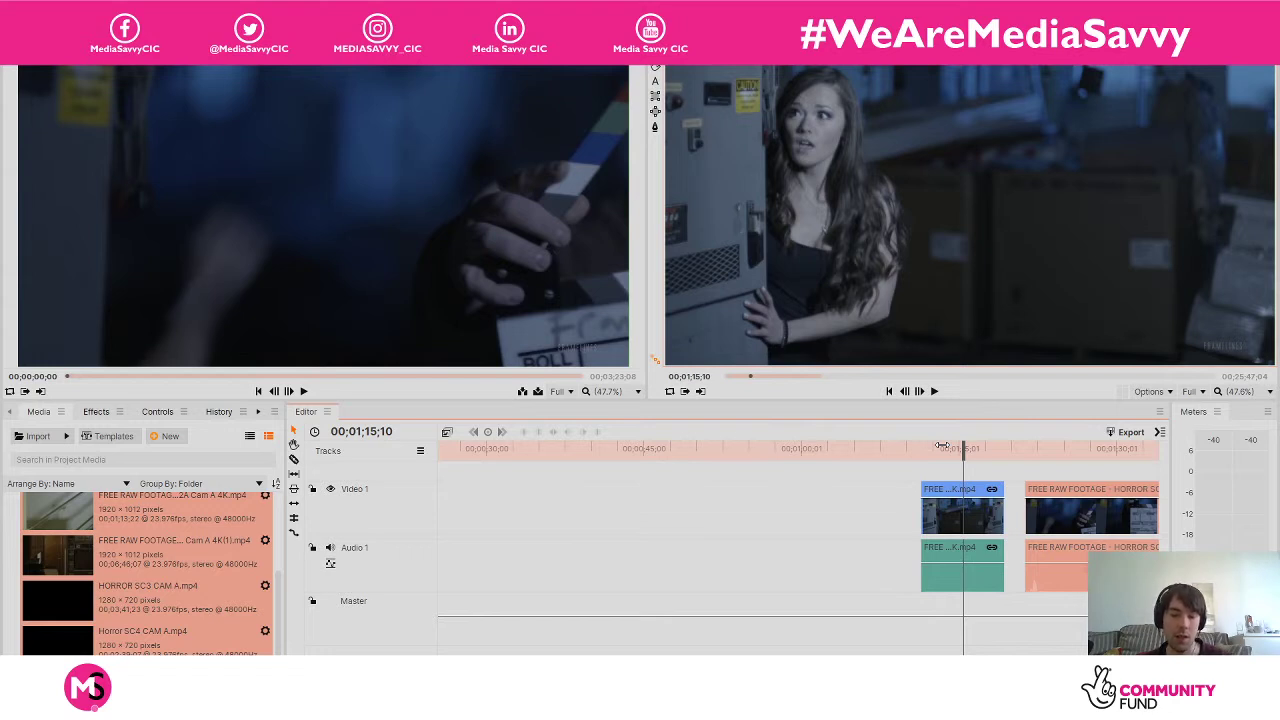
key("i")
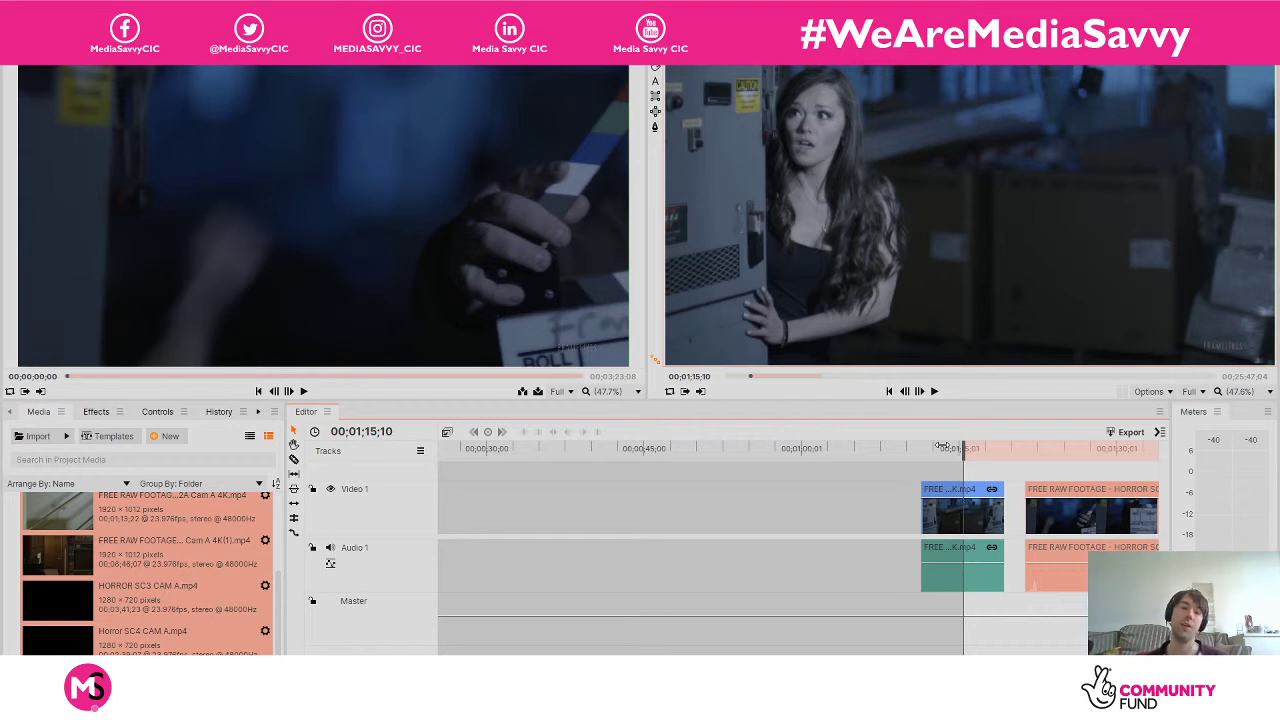
Skim the opening of the SC01A Cam B clip, from the clapperboard at 00;01;23;20 to 00;01;57;02.
left_click(1051, 452)
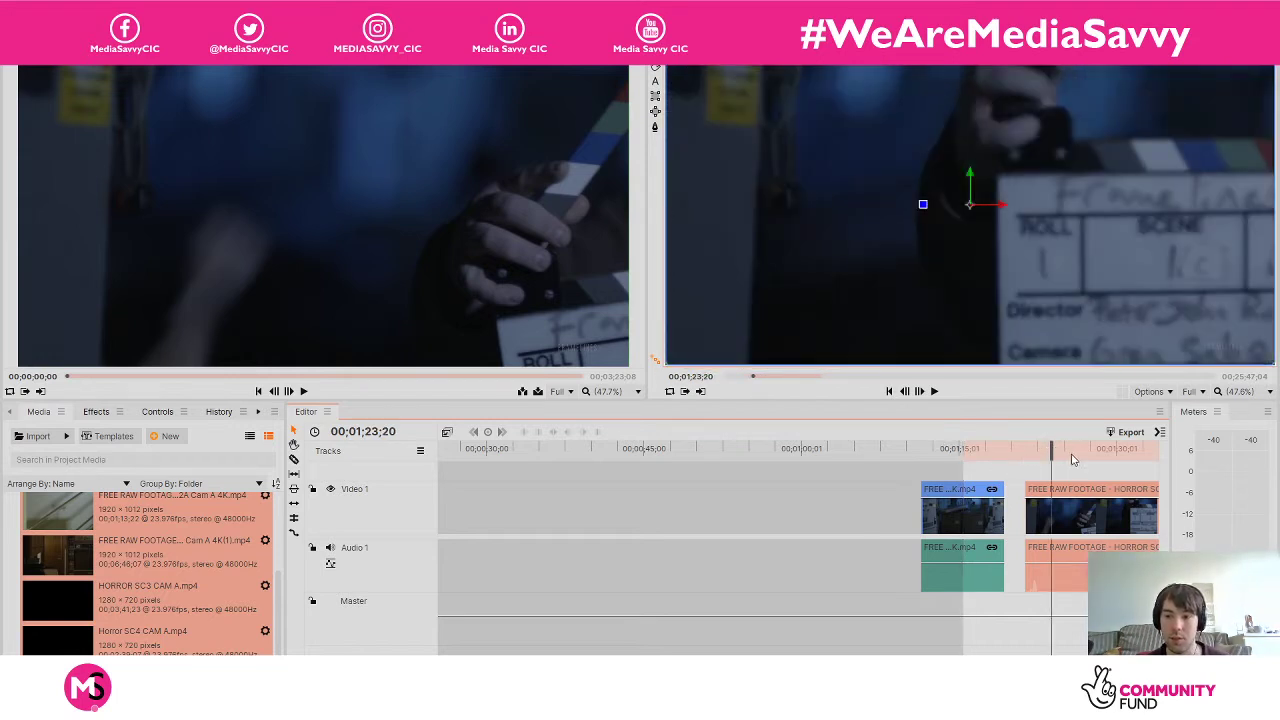
left_click(1073, 452)
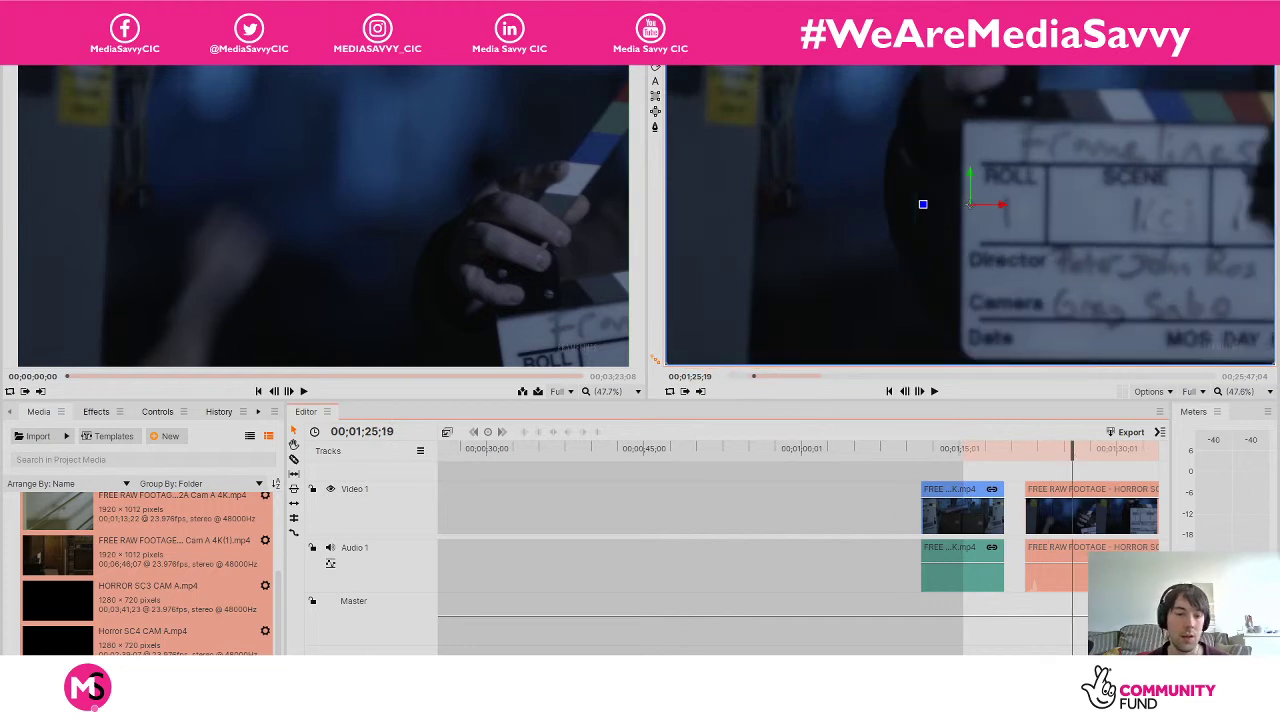
scroll(800, 540, "right", 5)
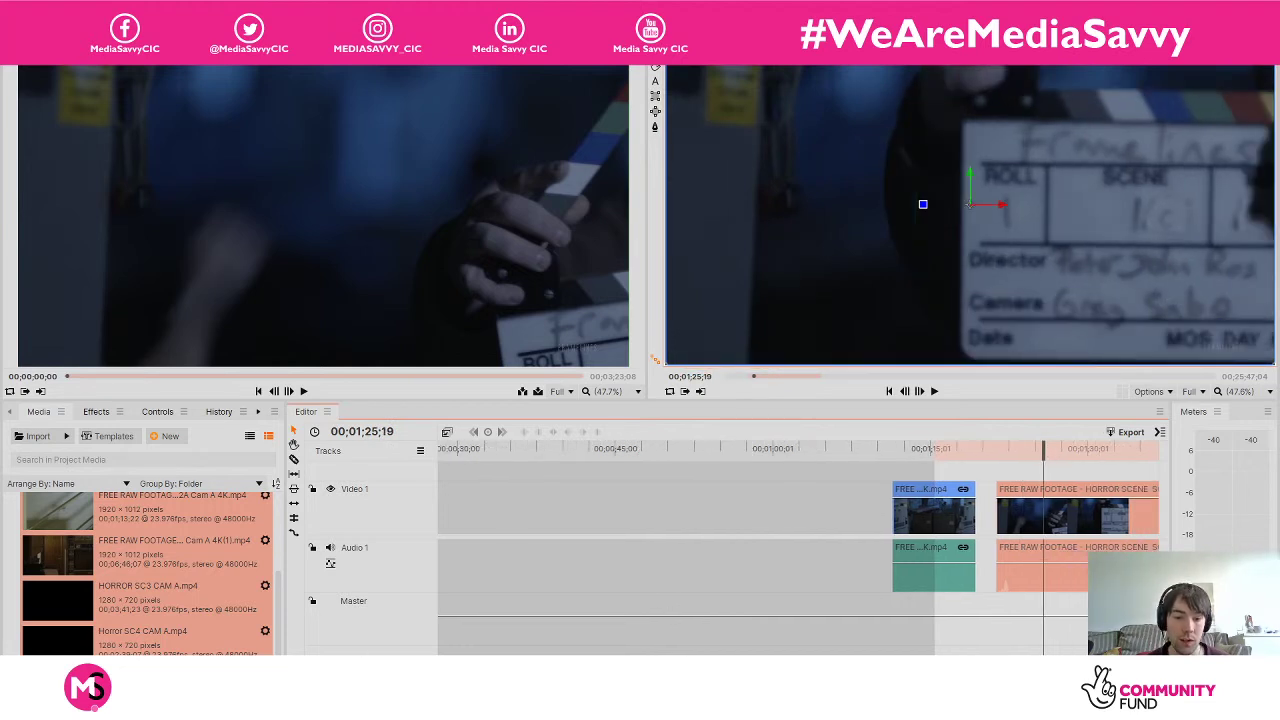
scroll(800, 540, "right", 1)
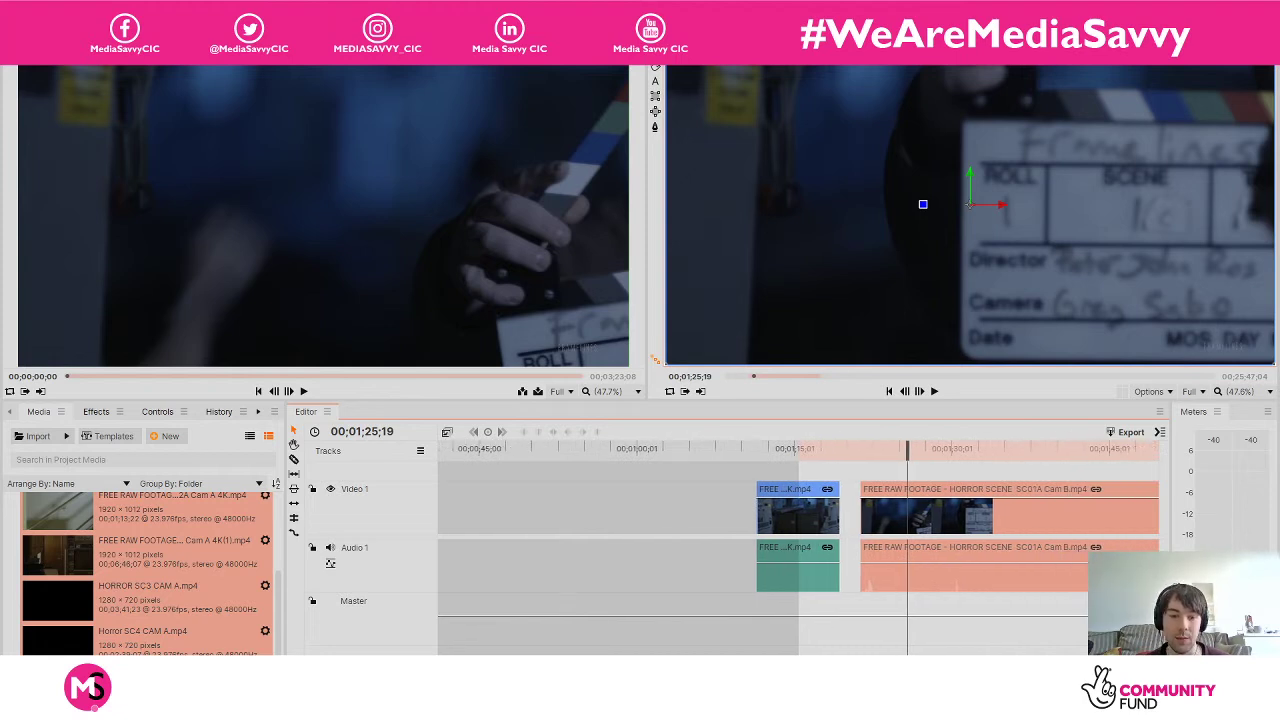
scroll(800, 540, "right", 3)
scroll(800, 540, "right", 5)
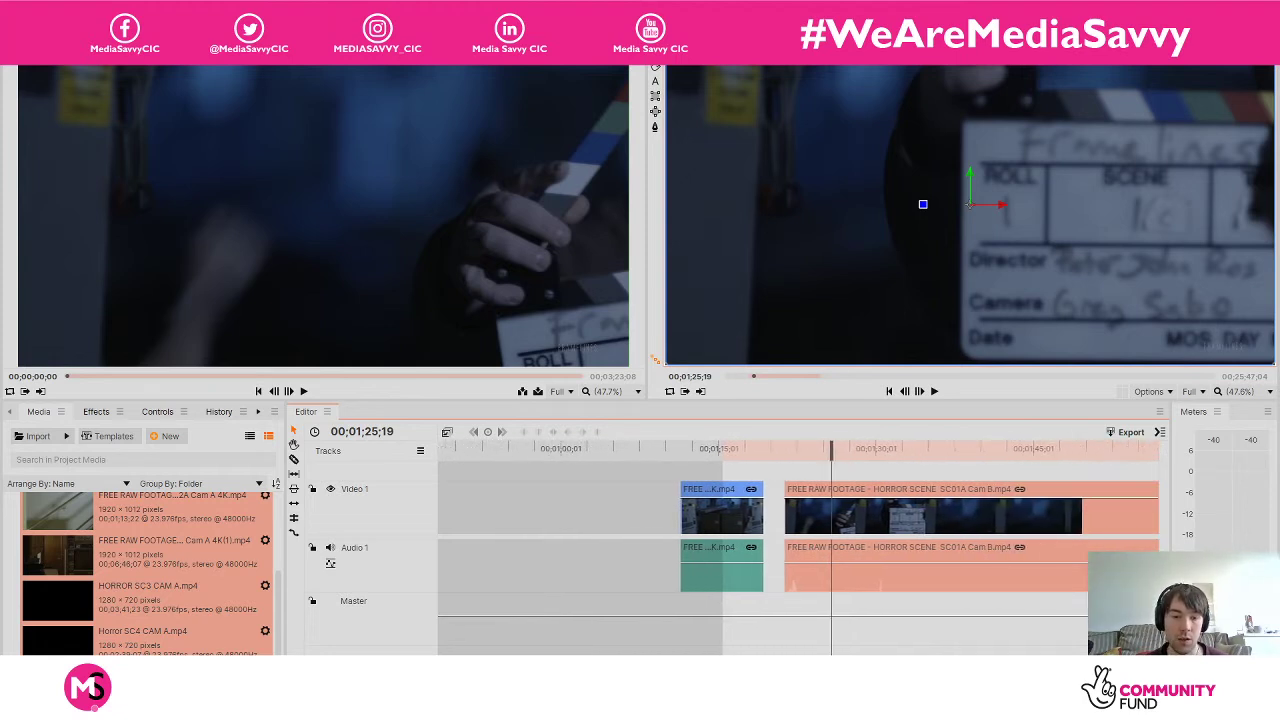
left_click(841, 452)
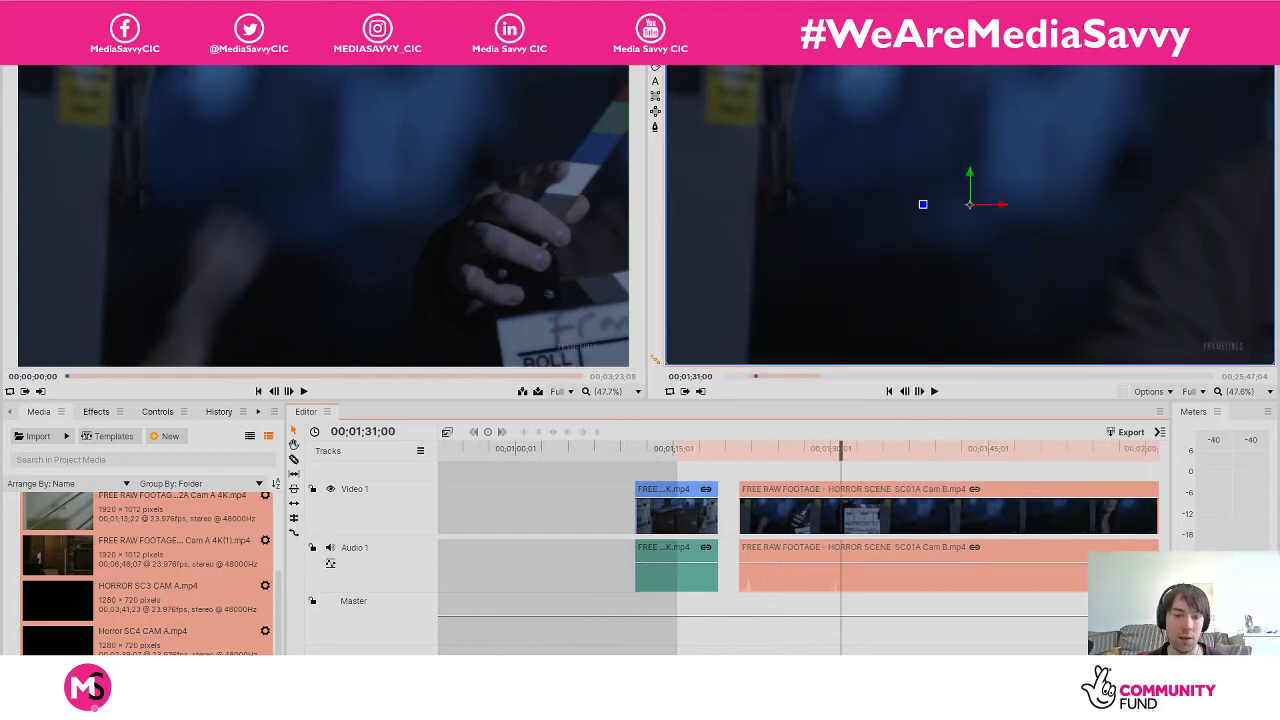
scroll(800, 540, "right", 6)
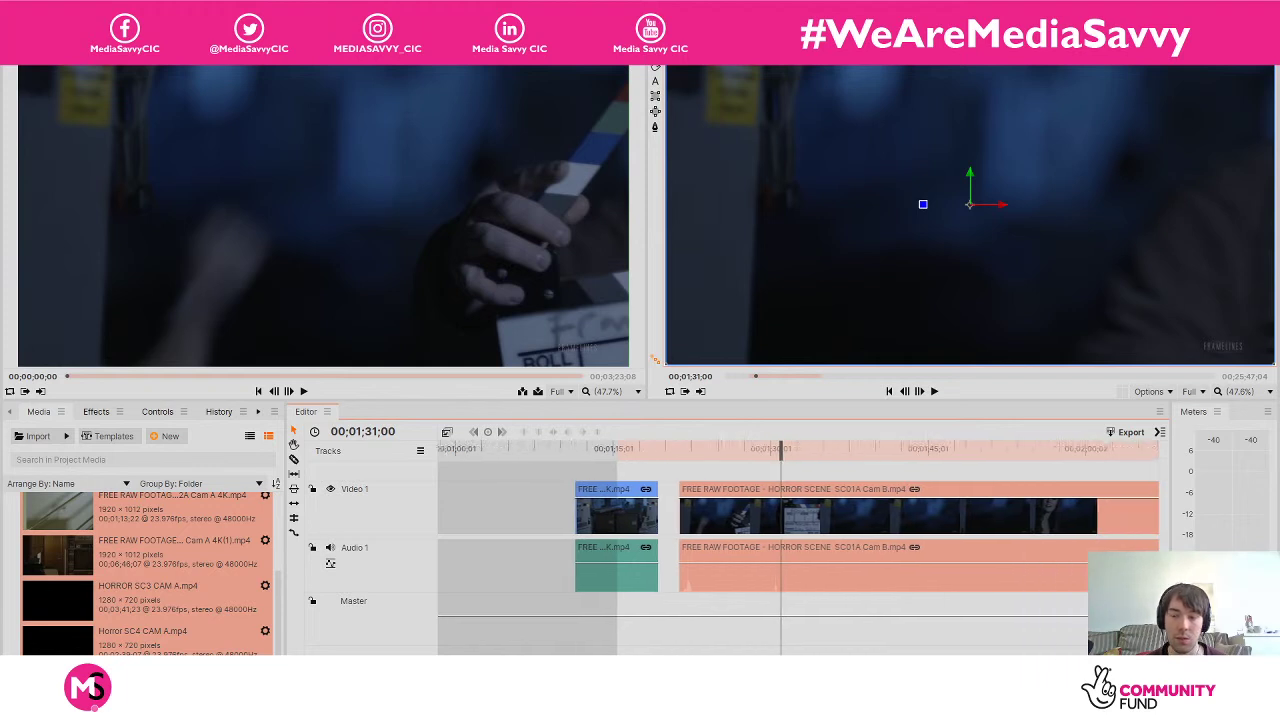
left_click(777, 452)
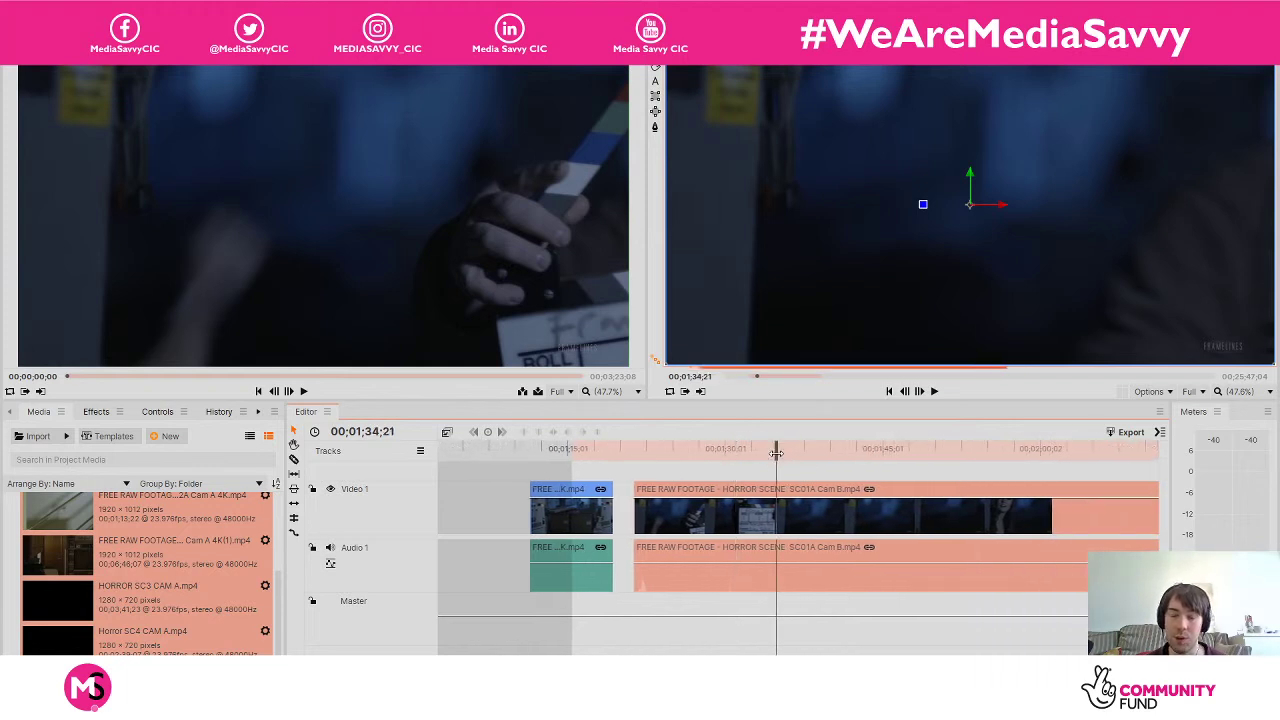
left_click_drag(801, 459, 866, 458)
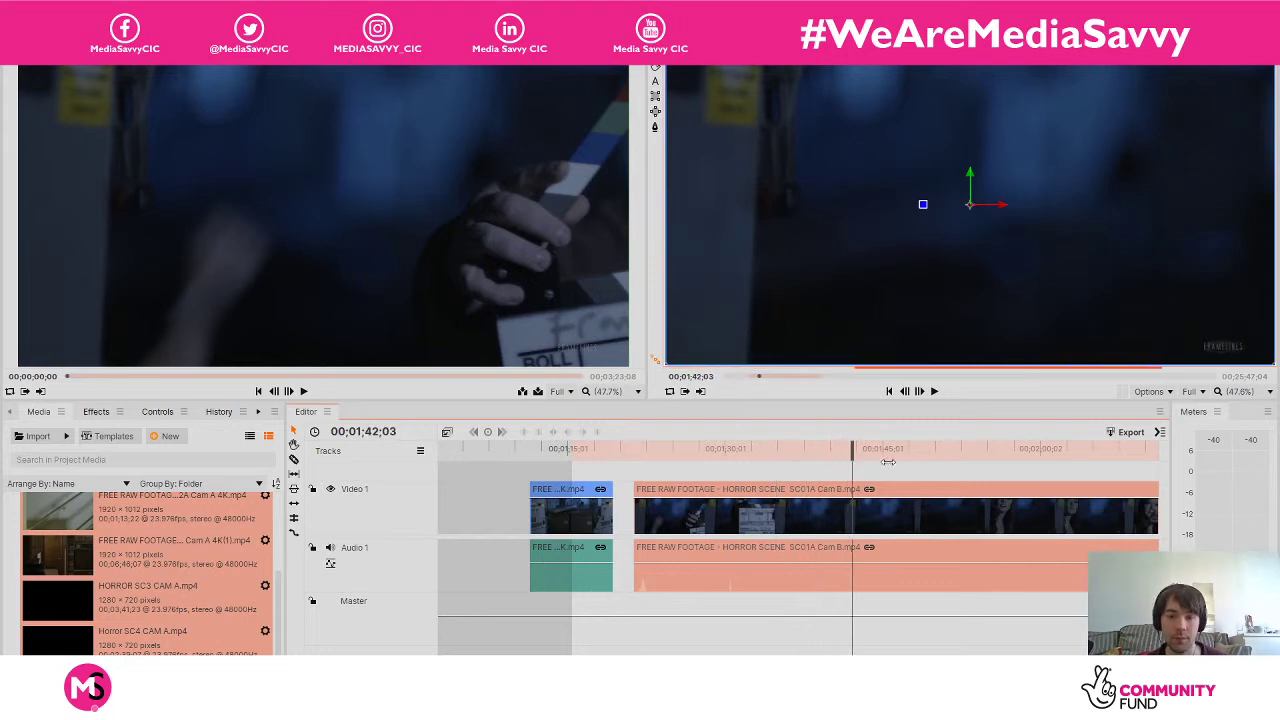
left_click(1010, 460)
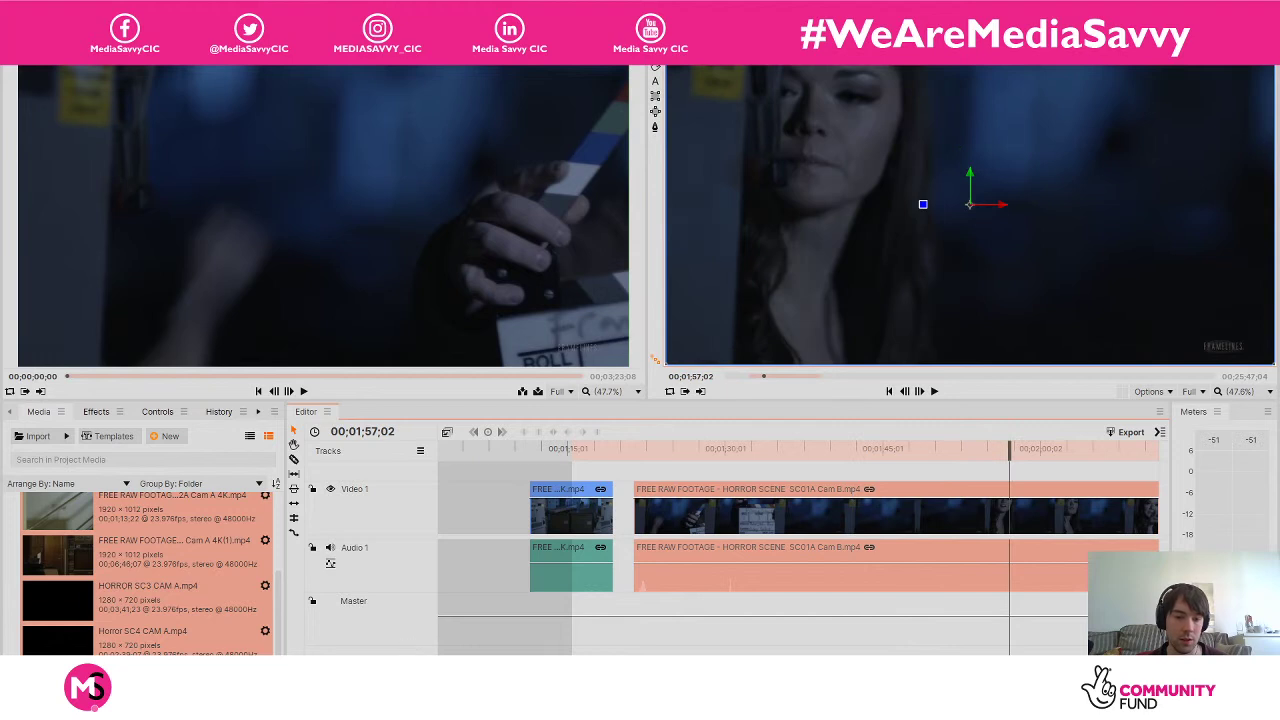
Examine the takes in the rest of the SC01A Cam B clip, from 00;02;18;11 to 00;04;21;02.
scroll(798, 548, "right", 5)
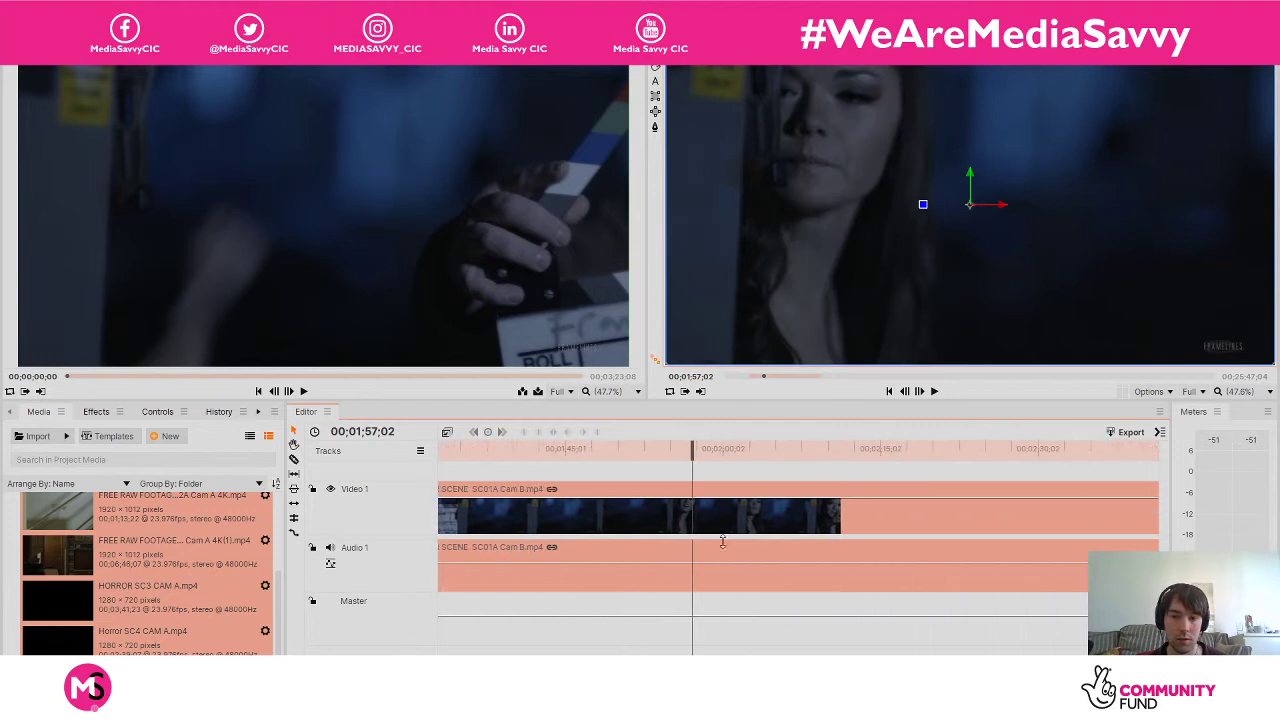
left_click(916, 458)
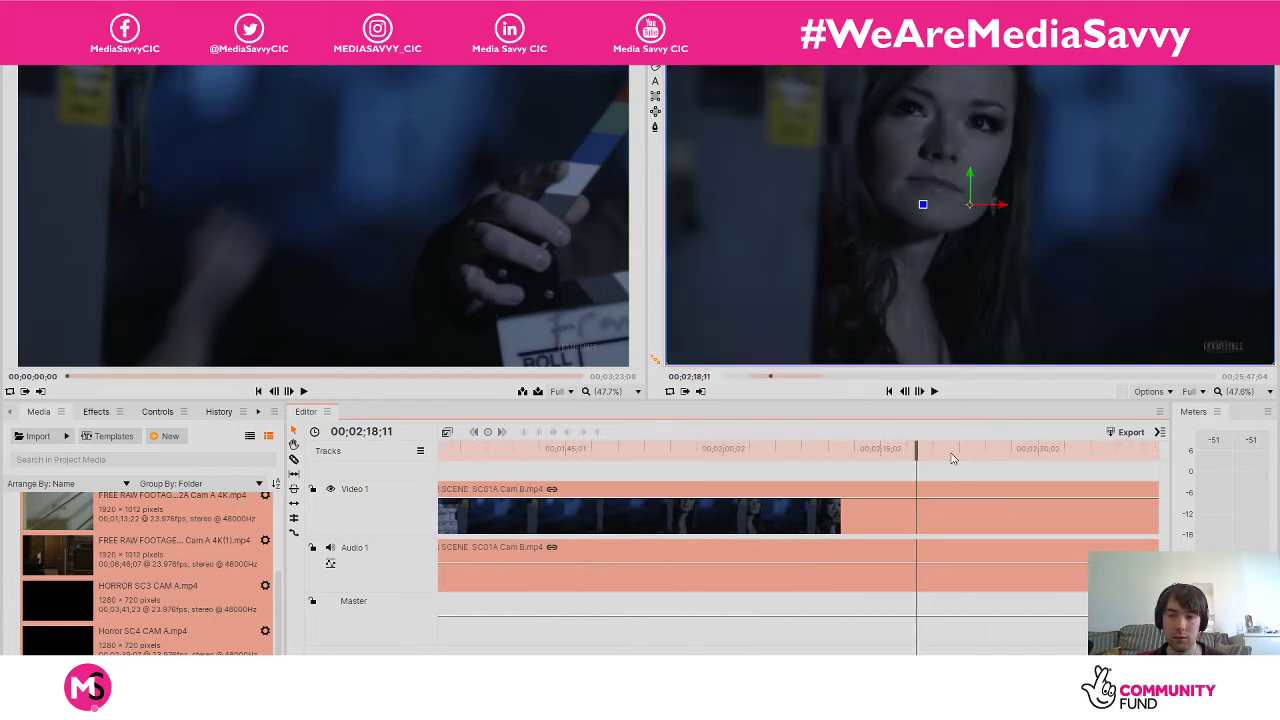
left_click(973, 459)
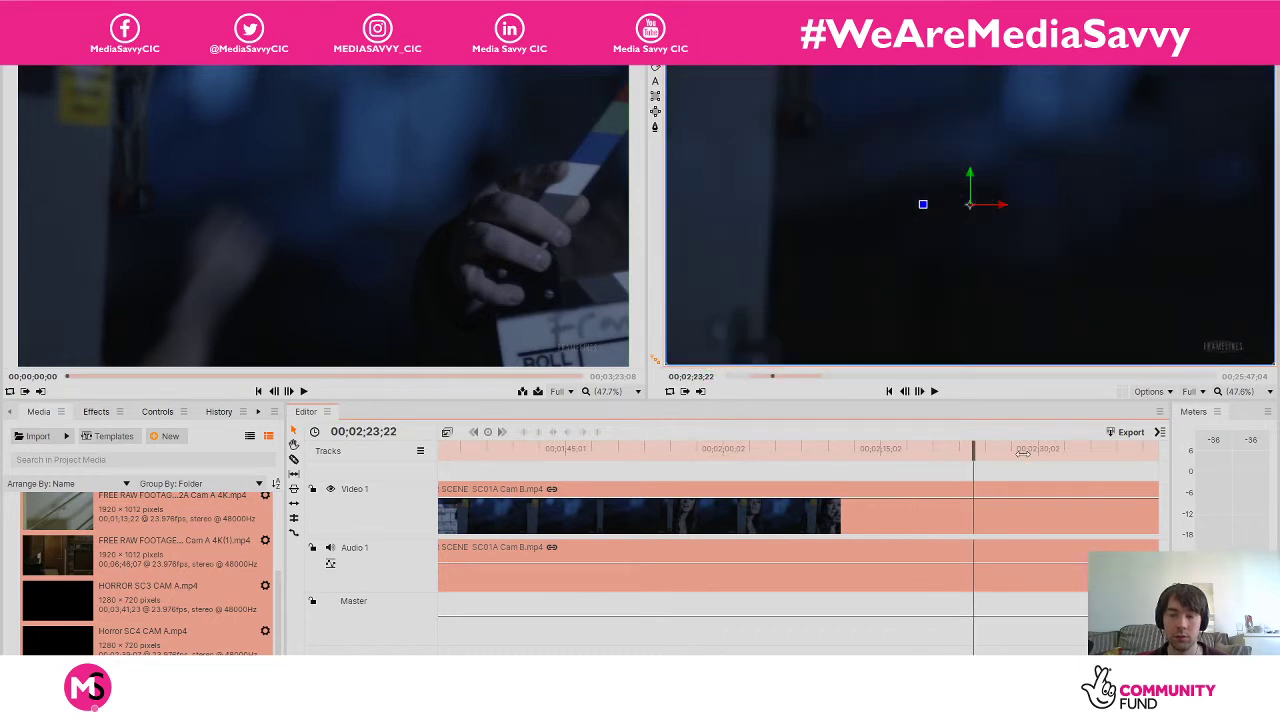
left_click(1022, 452)
scroll(1022, 452, "right", 4)
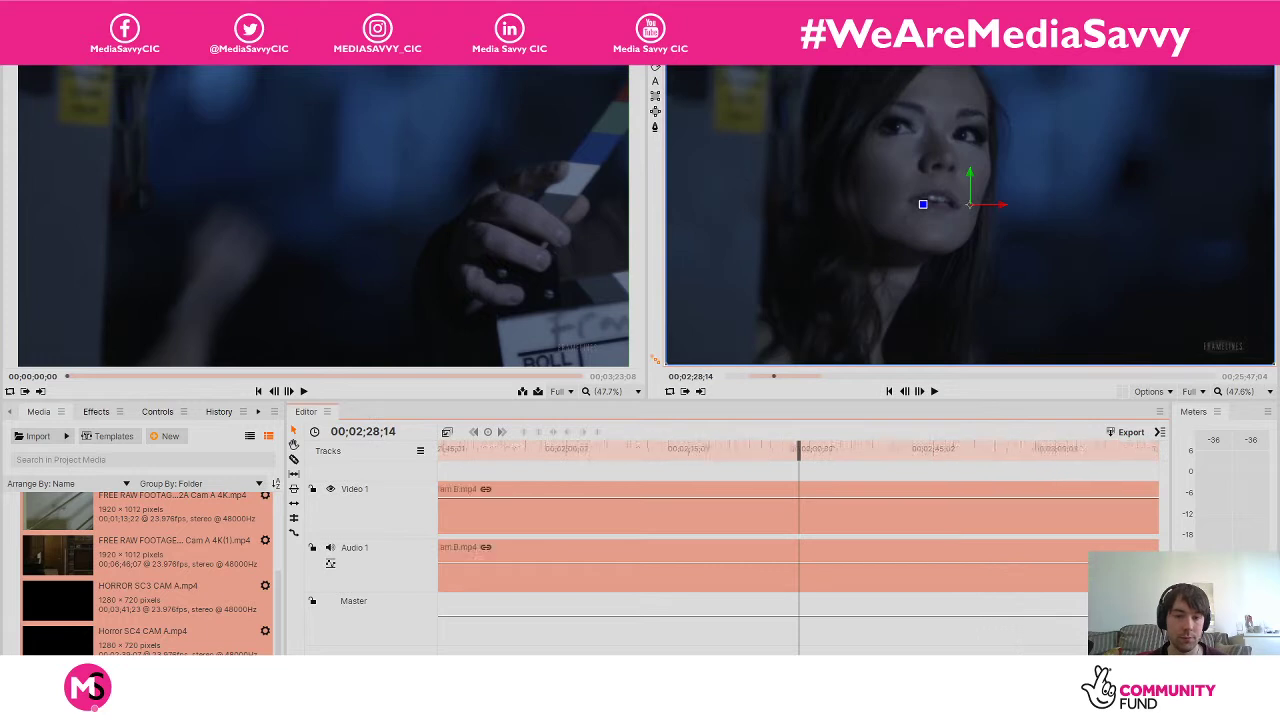
left_click(717, 452)
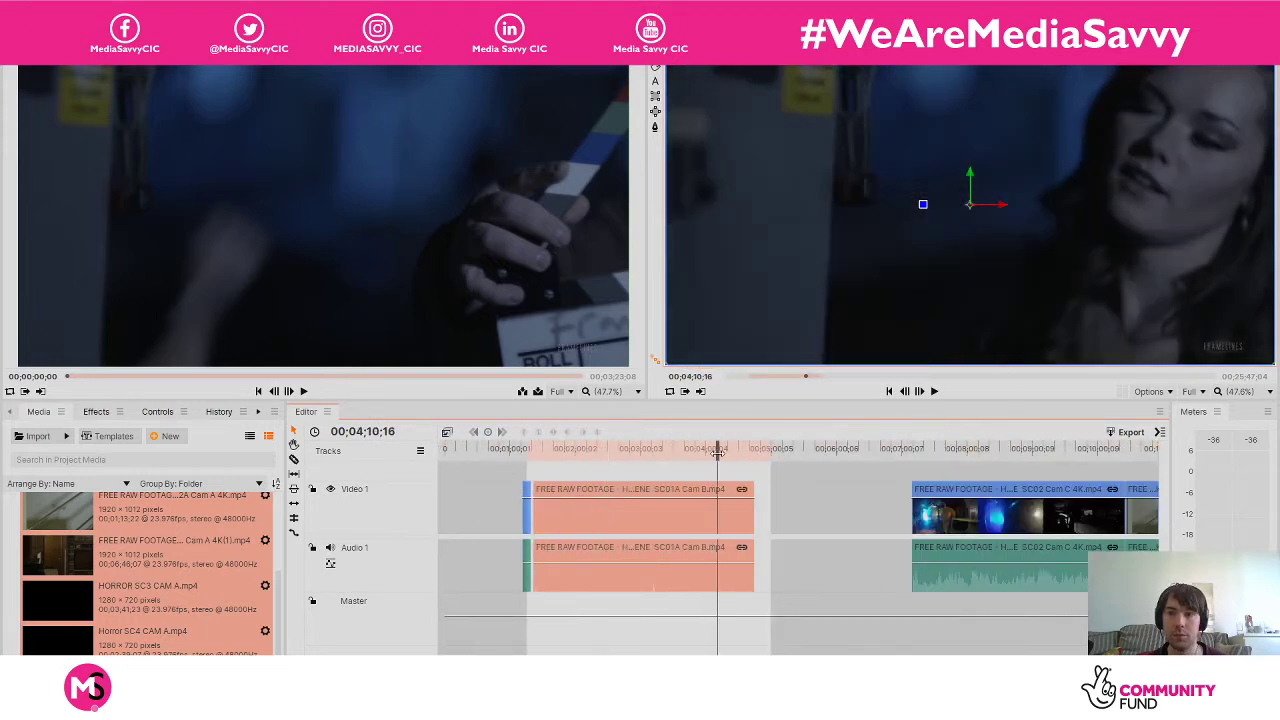
key("space")
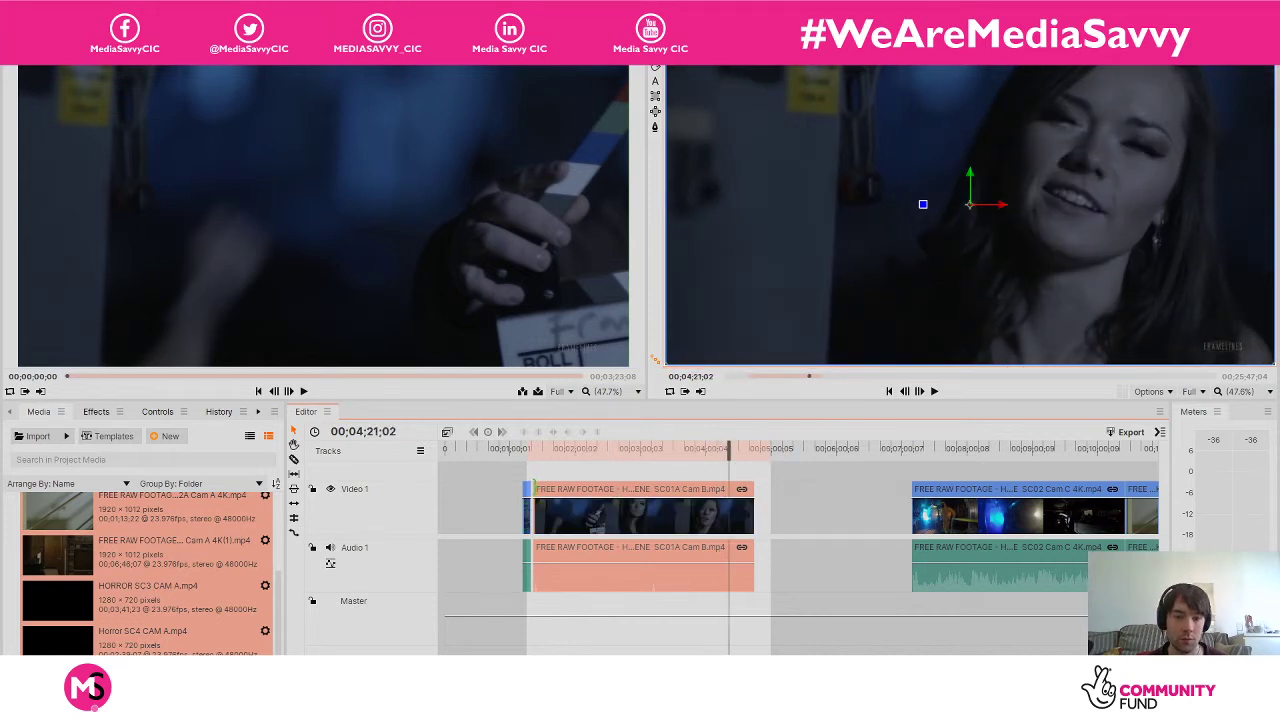
Select the SC01A Cam B clip and trim its start up to 00;04;21;02, keeping only the final part of the take.
left_click(601, 490)
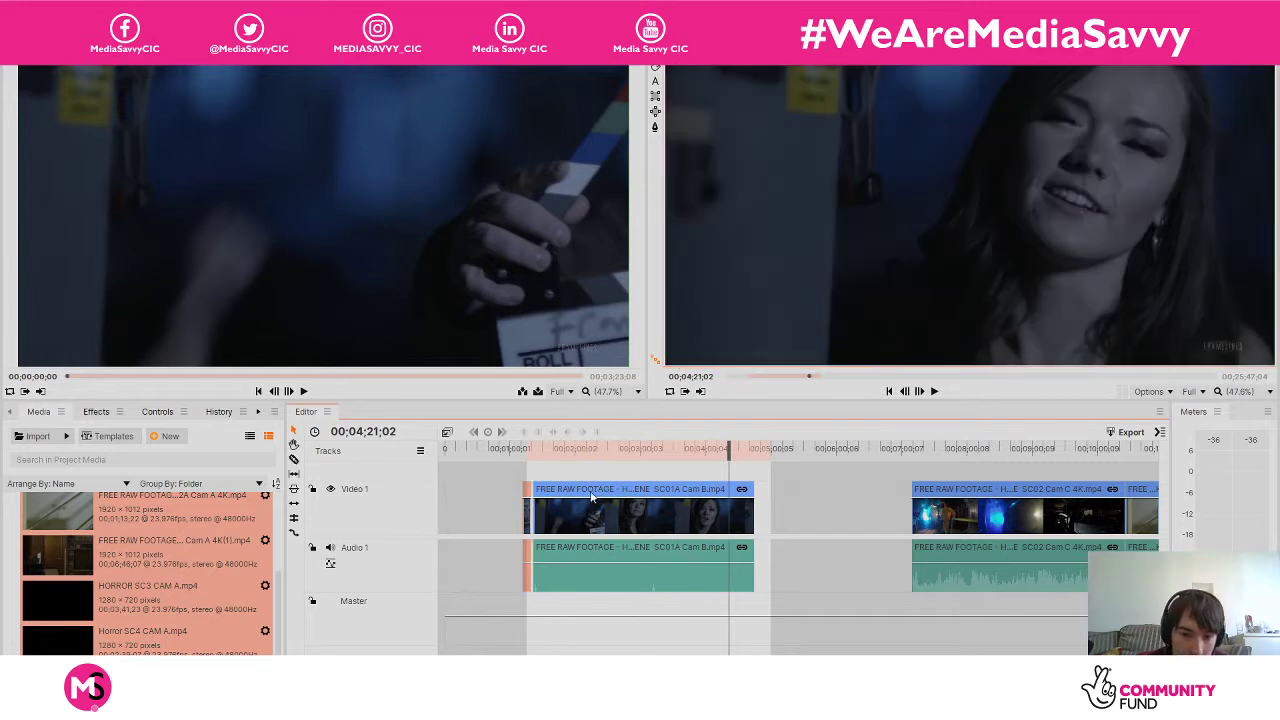
left_click(590, 500)
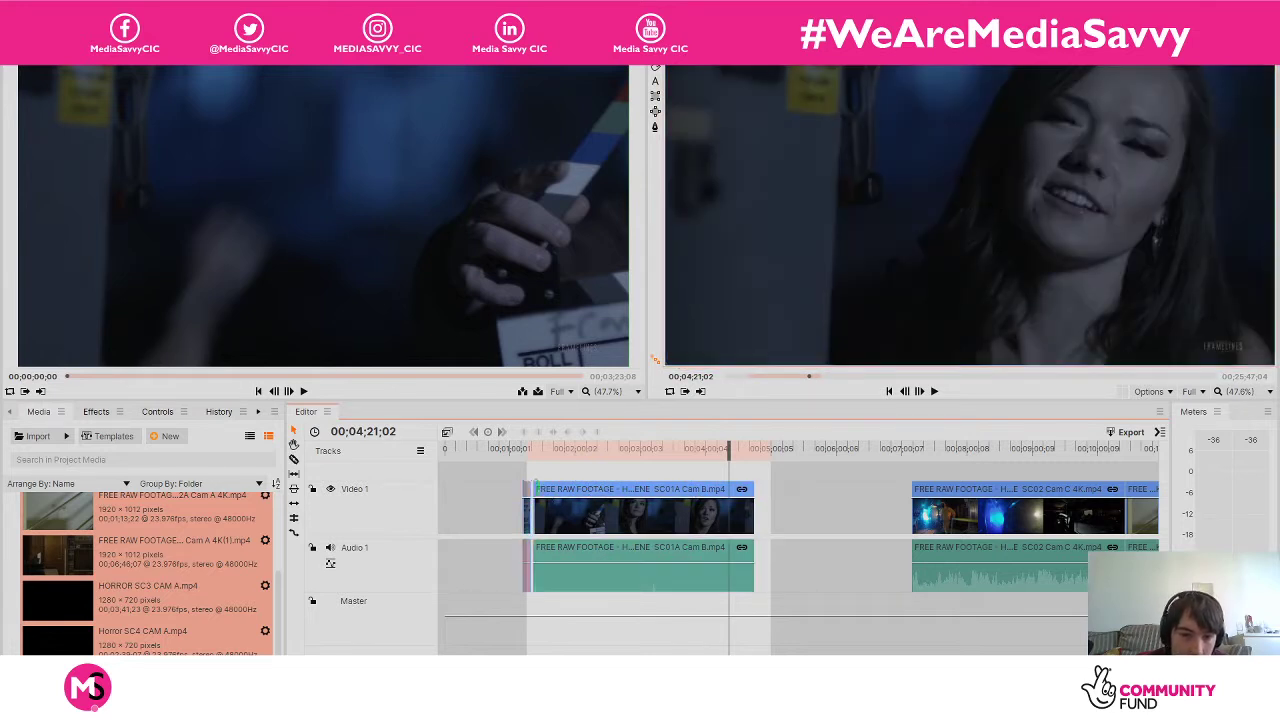
left_click(525, 494)
left_click(588, 494)
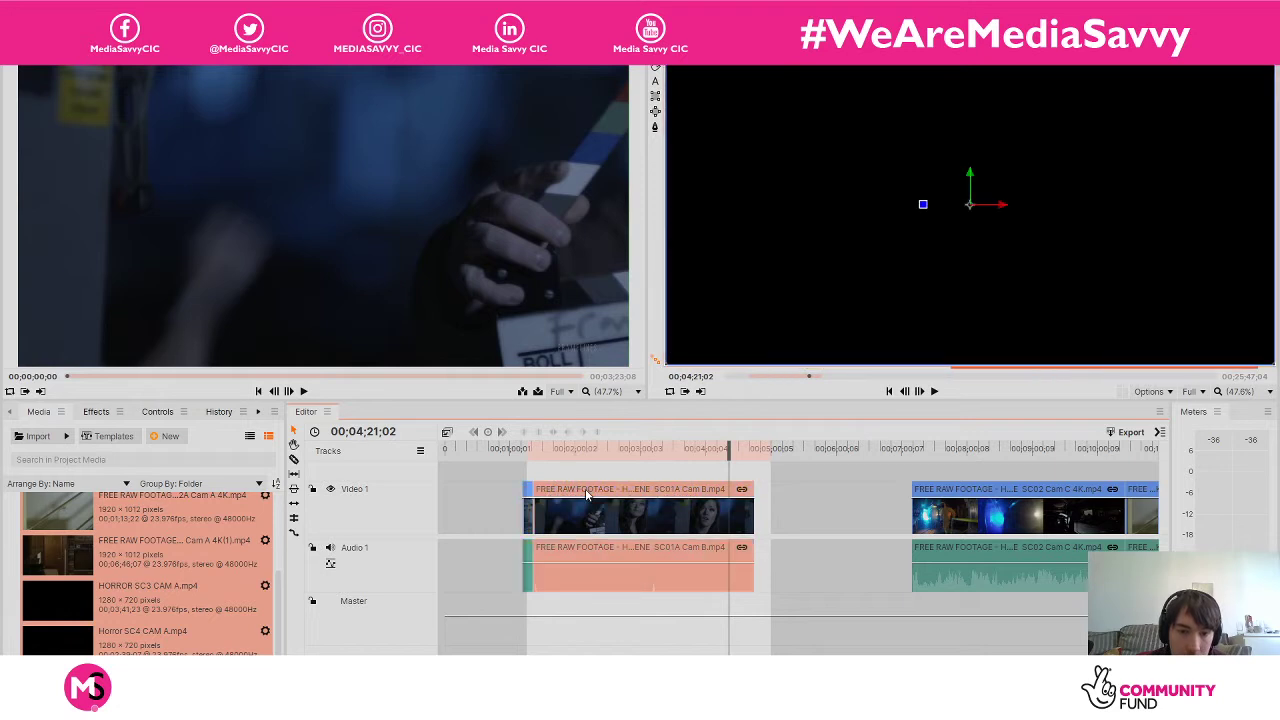
left_click(590, 494)
left_click(560, 492)
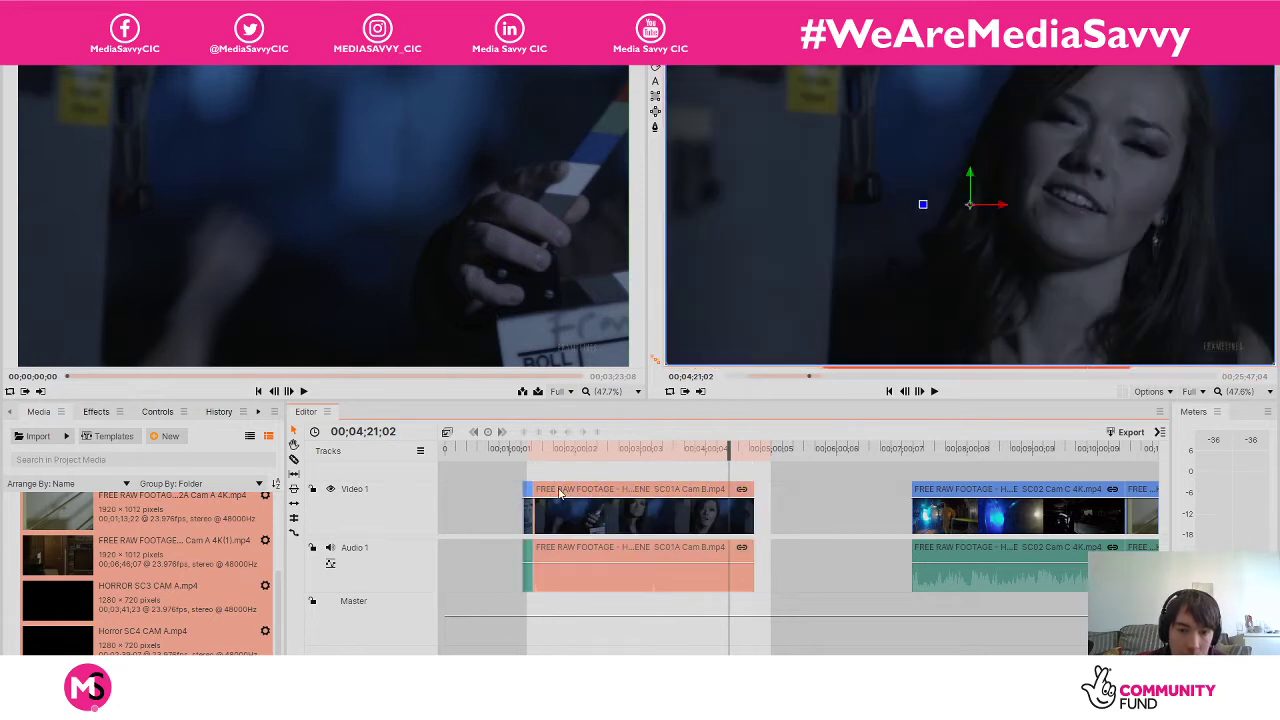
left_click_drag(534, 494, 729, 492)
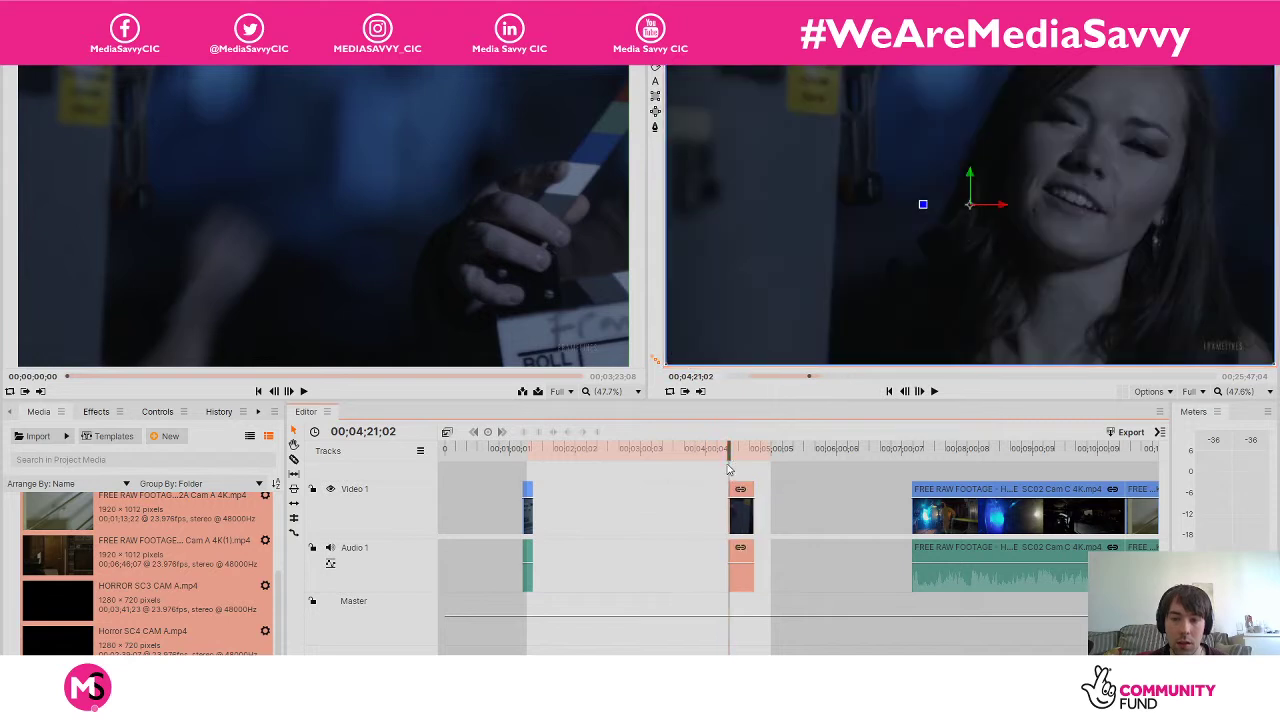
Play the remaining Cam B take in short stretches up to 00;04;36;18 to find where the actress reappears at the door.
left_click(737, 455)
key("space")
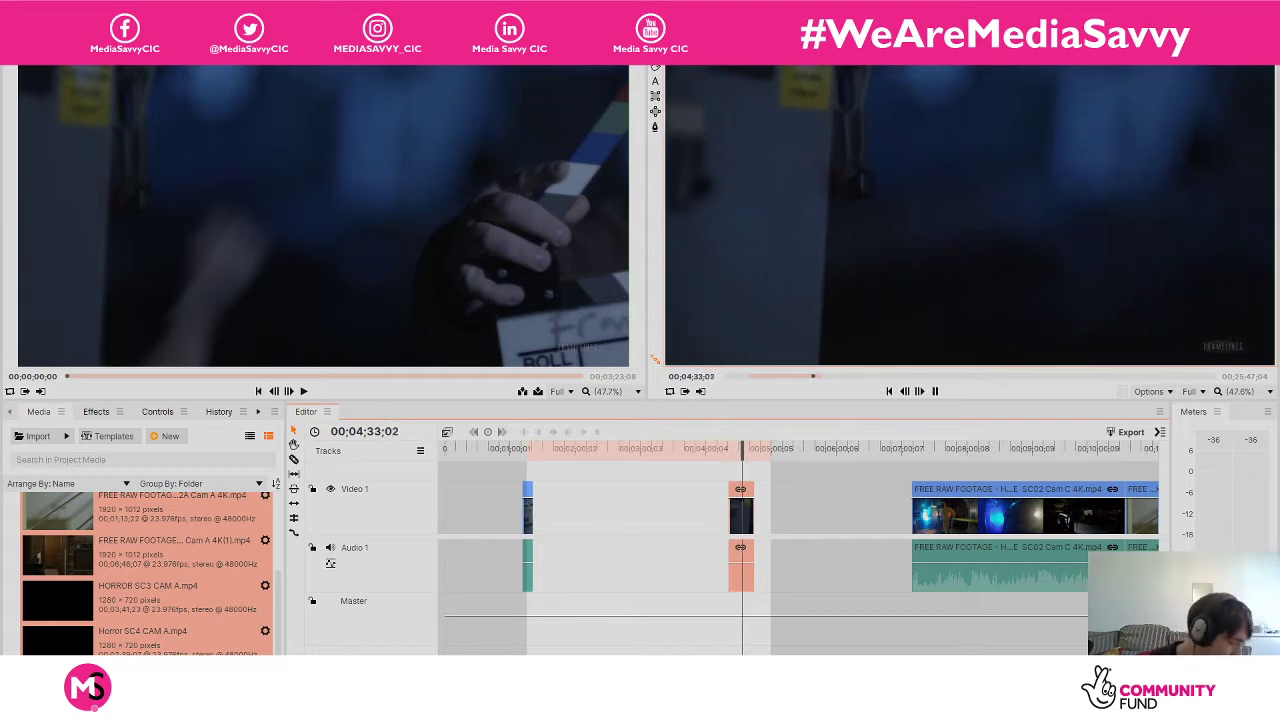
key("space")
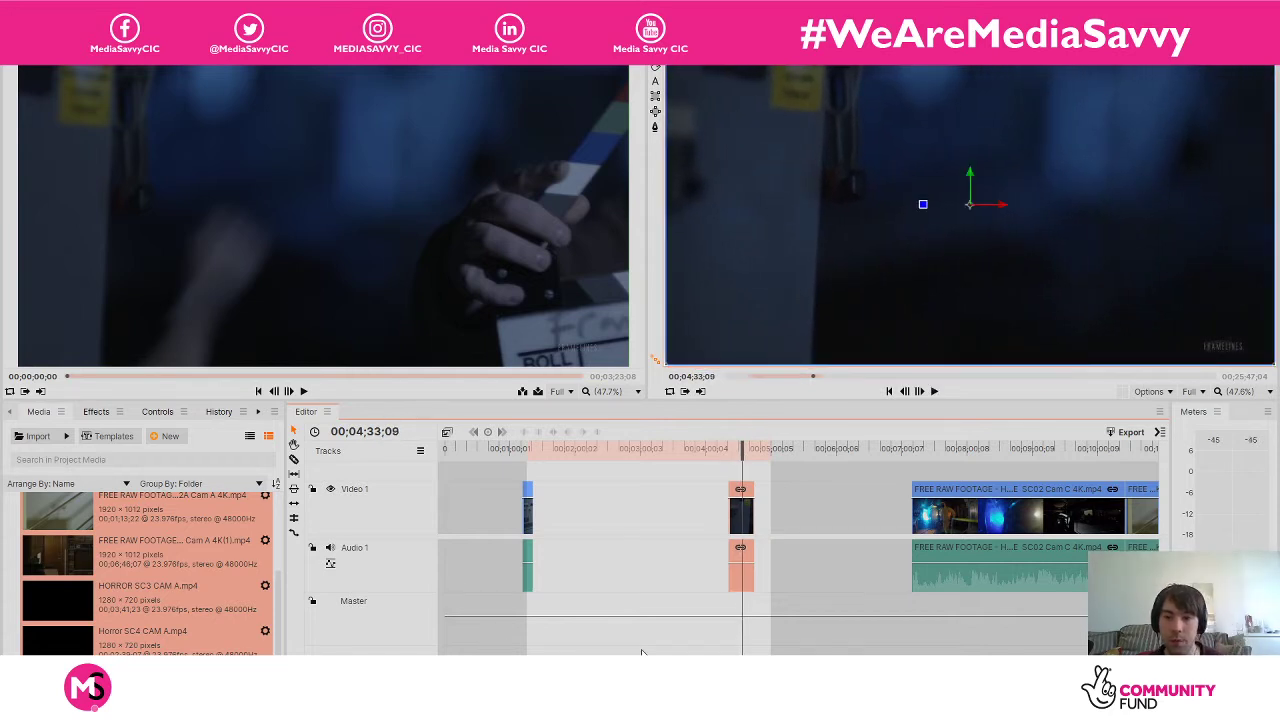
key("space")
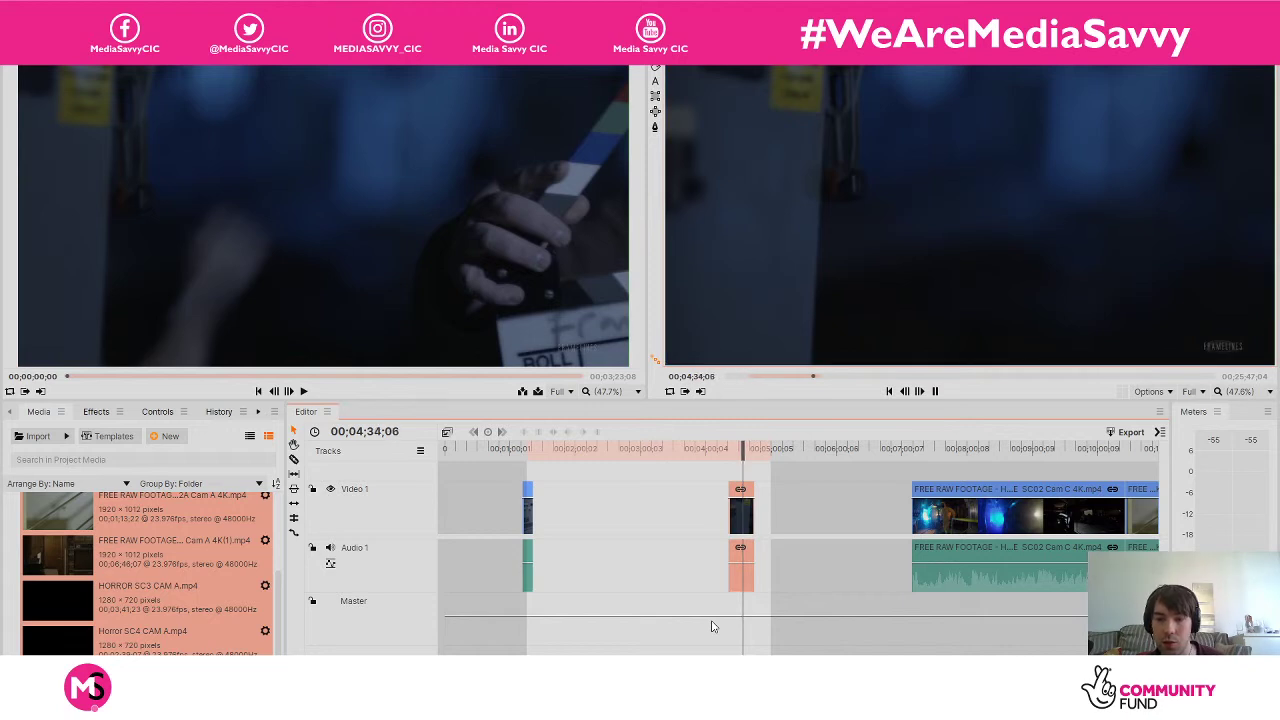
key("space")
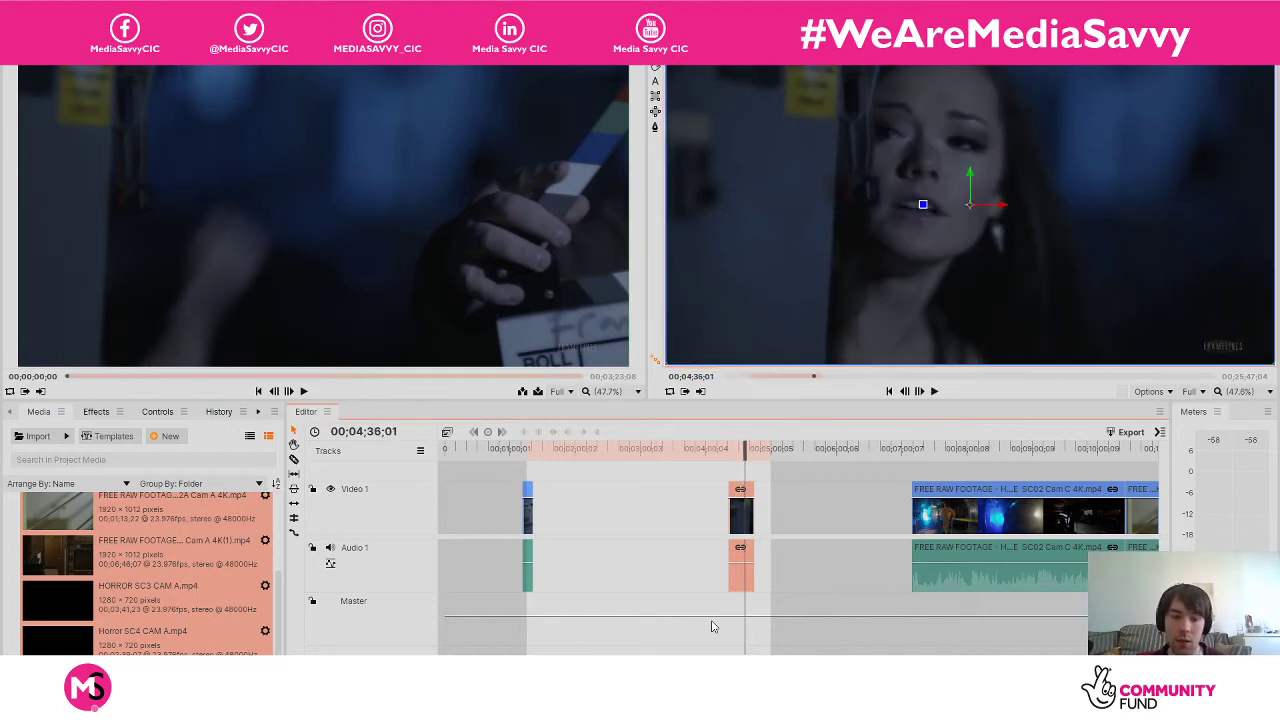
key("space")
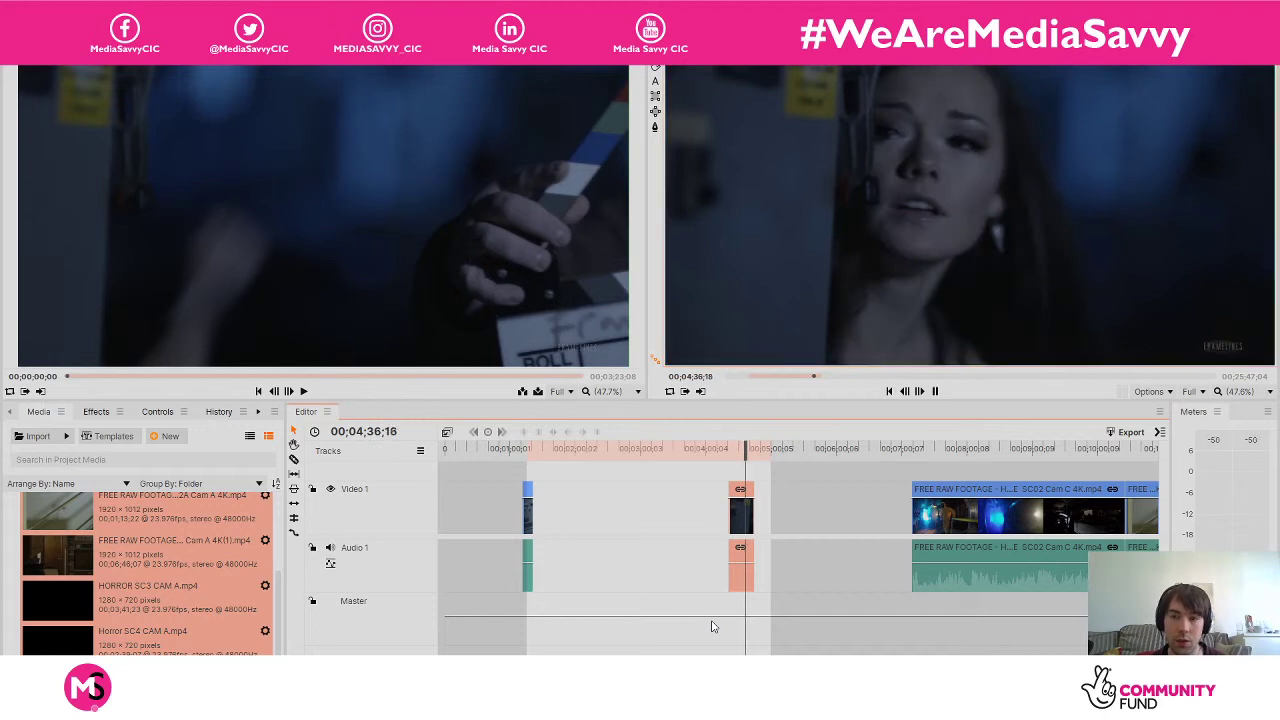
key("space")
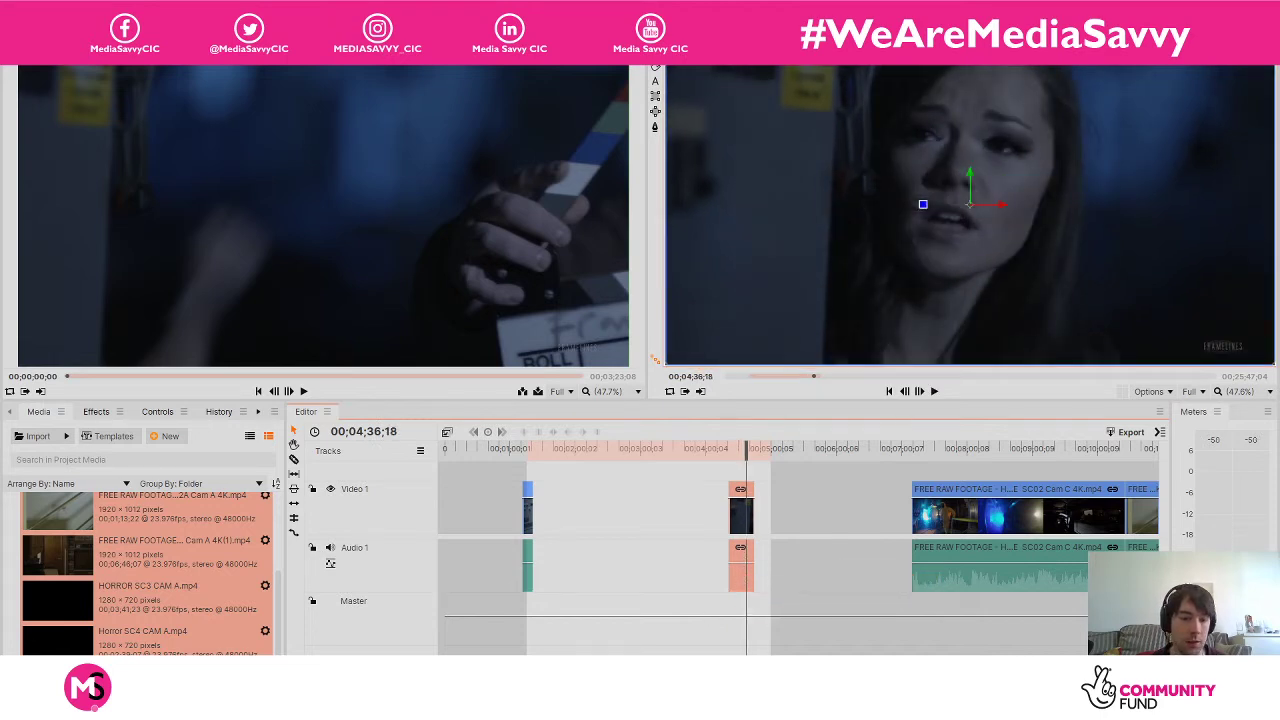
Trim the Cam B clip's start to 00;04;37;10 and place it on a new Video 2 track at the in point, above Cam A.
key("equal")
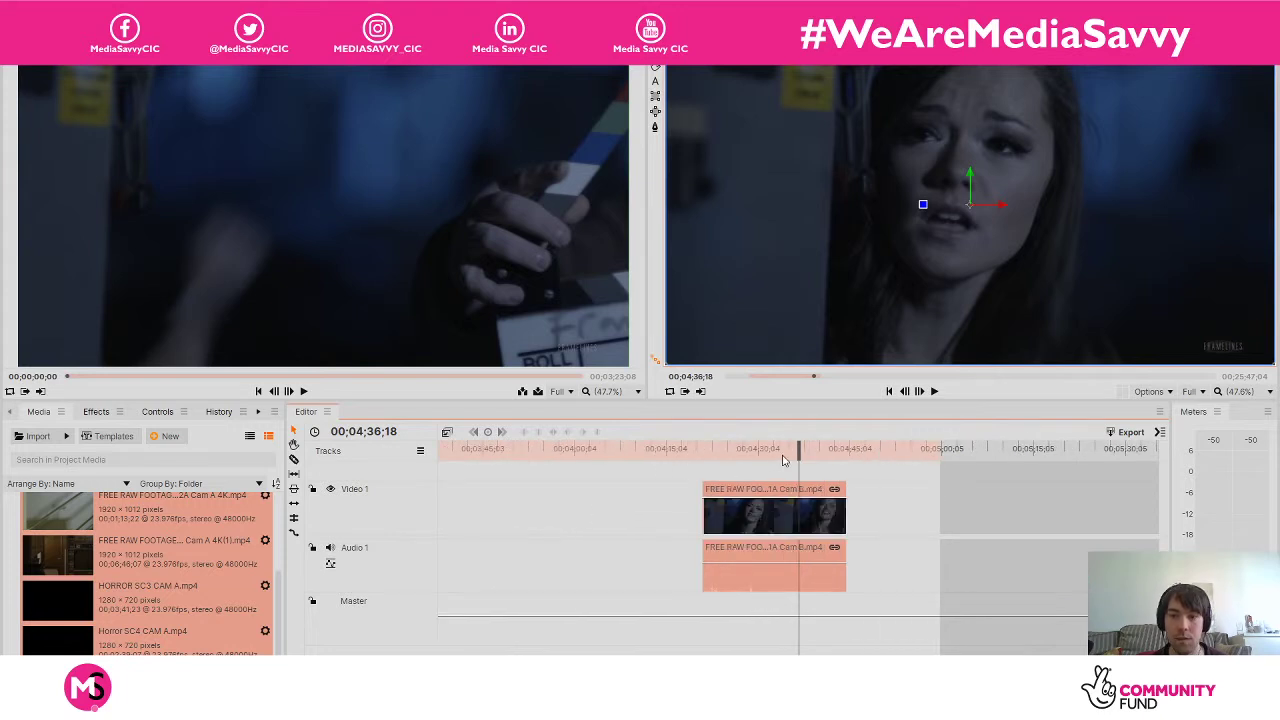
key("space")
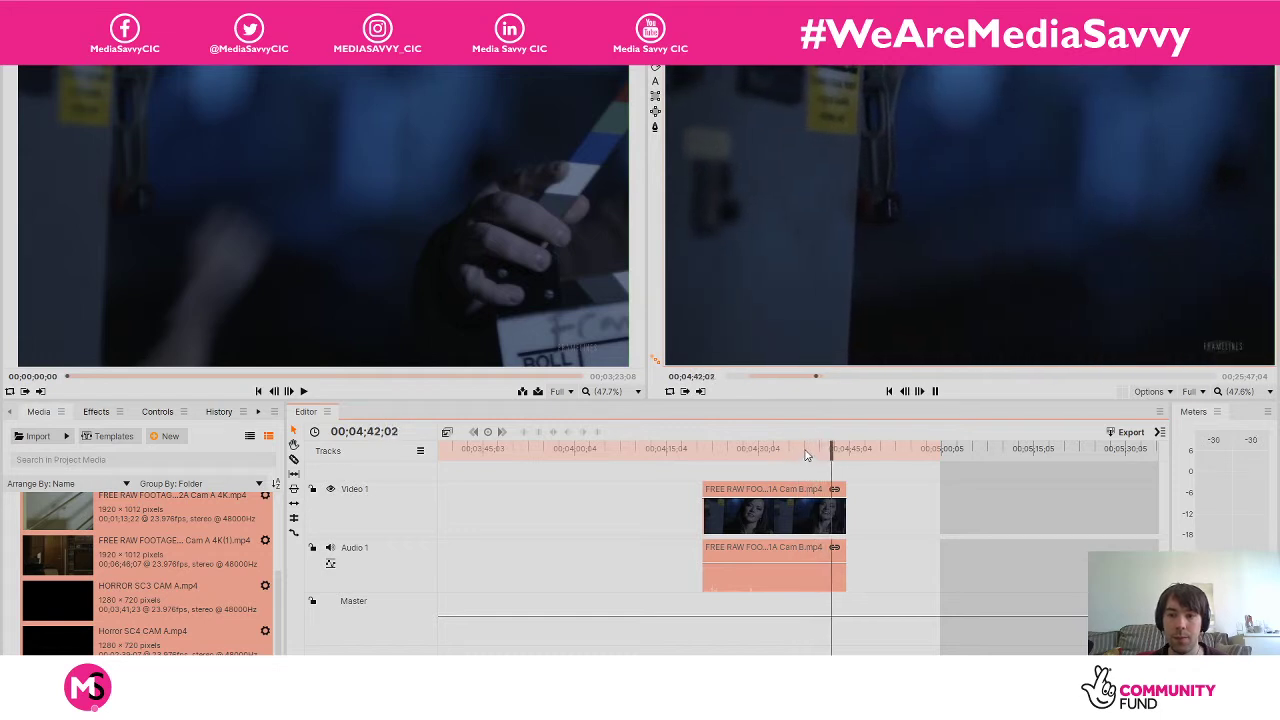
left_click(806, 452)
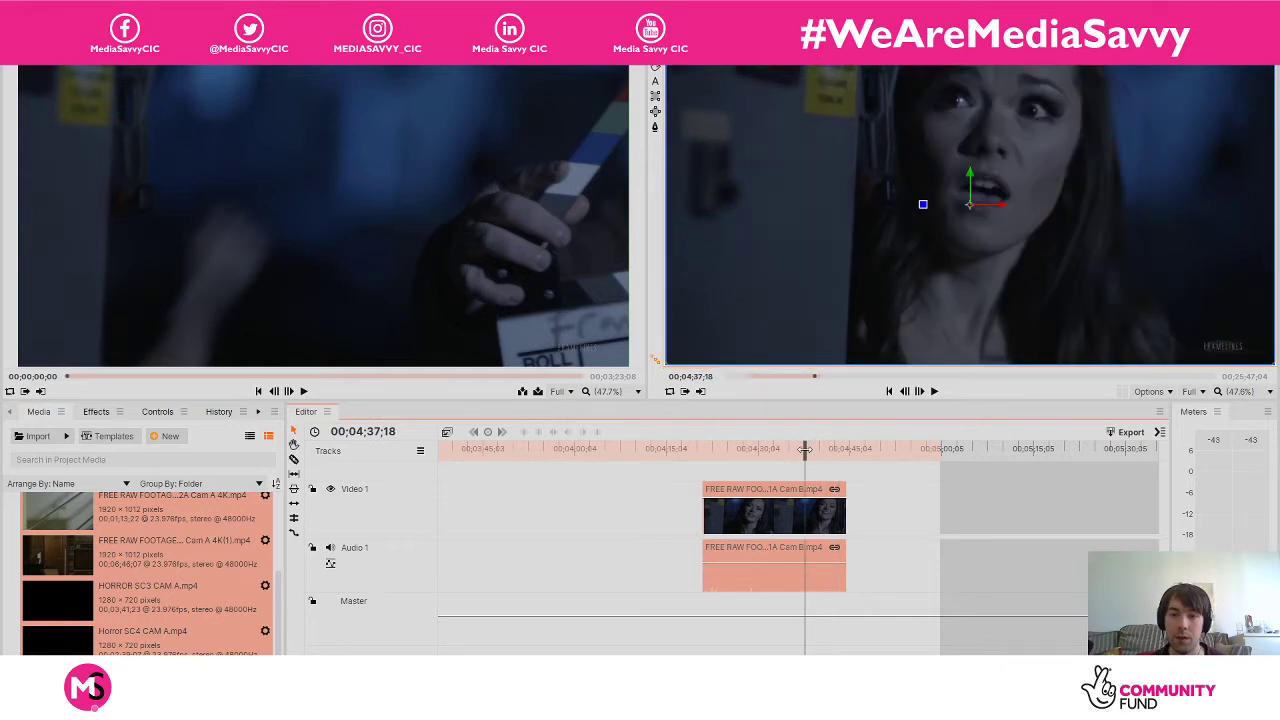
left_click_drag(805, 452, 803, 451)
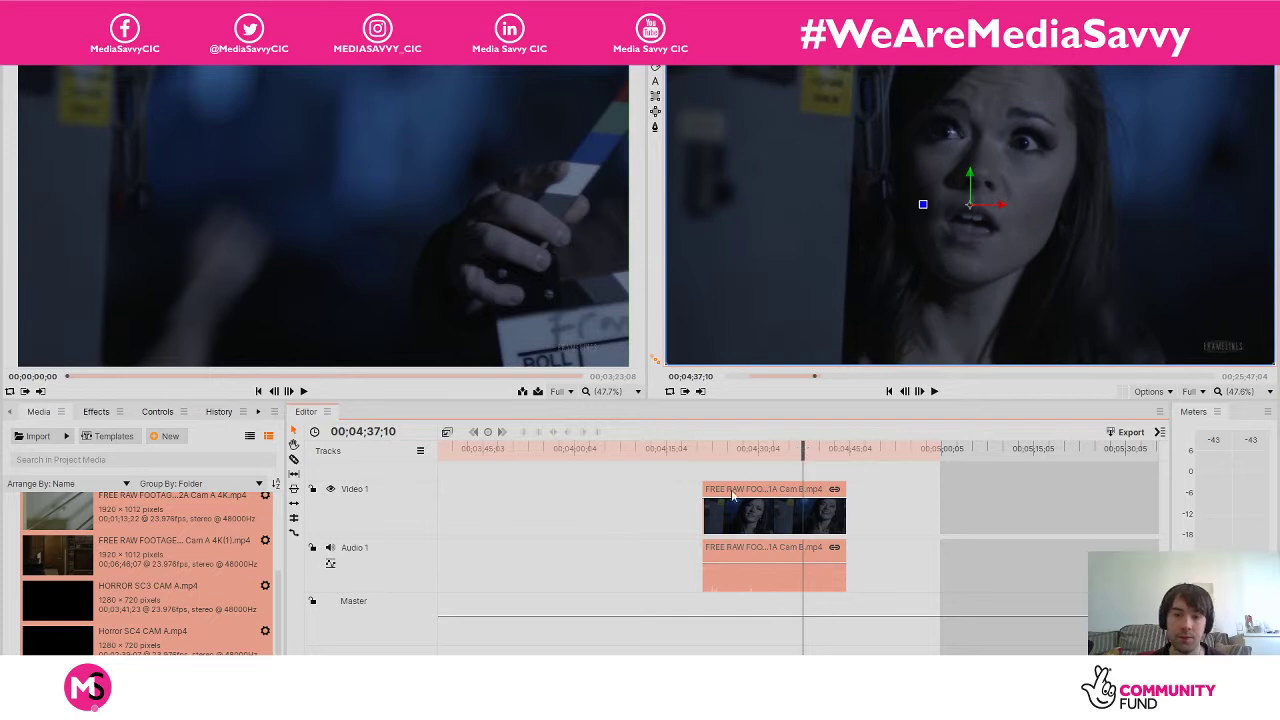
mouse_move(699, 493)
left_mouse_down()
mouse_move(803, 495)
mouse_move(434, 491)
mouse_move(689, 511)
mouse_move(645, 494)
mouse_move(677, 482)
mouse_move(675, 500)
left_mouse_up()
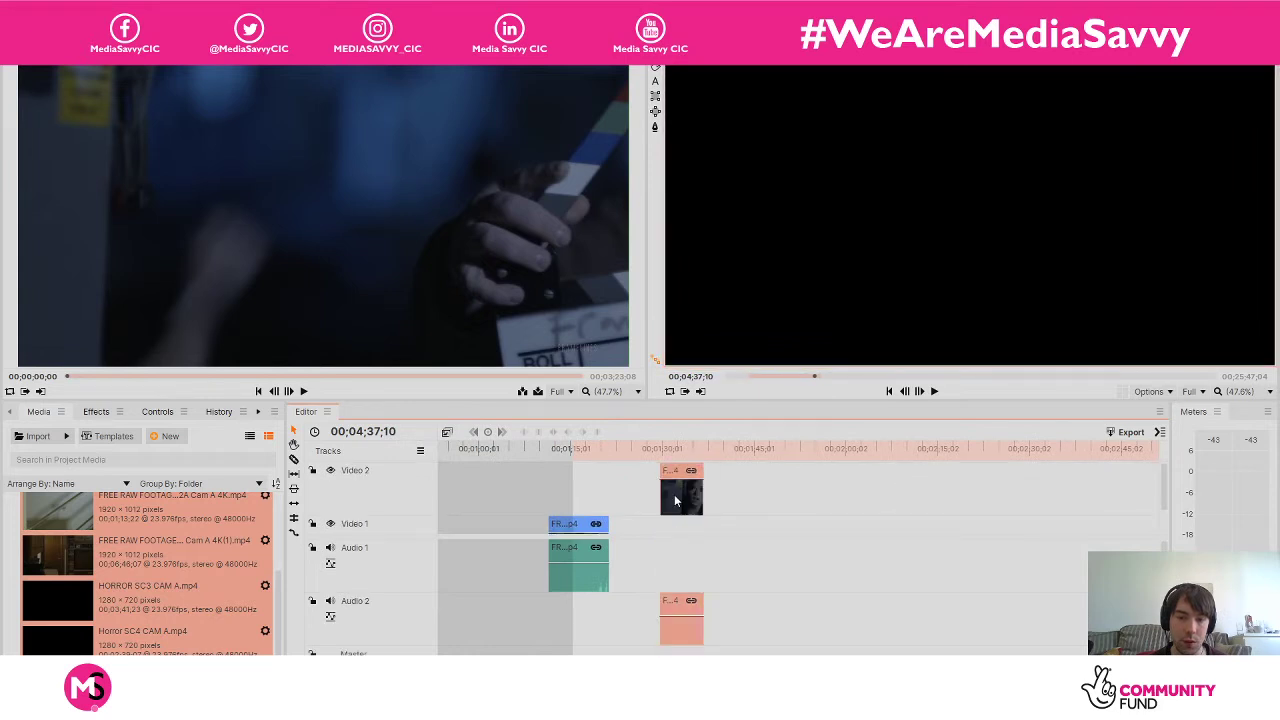
left_click_drag(675, 605, 592, 603)
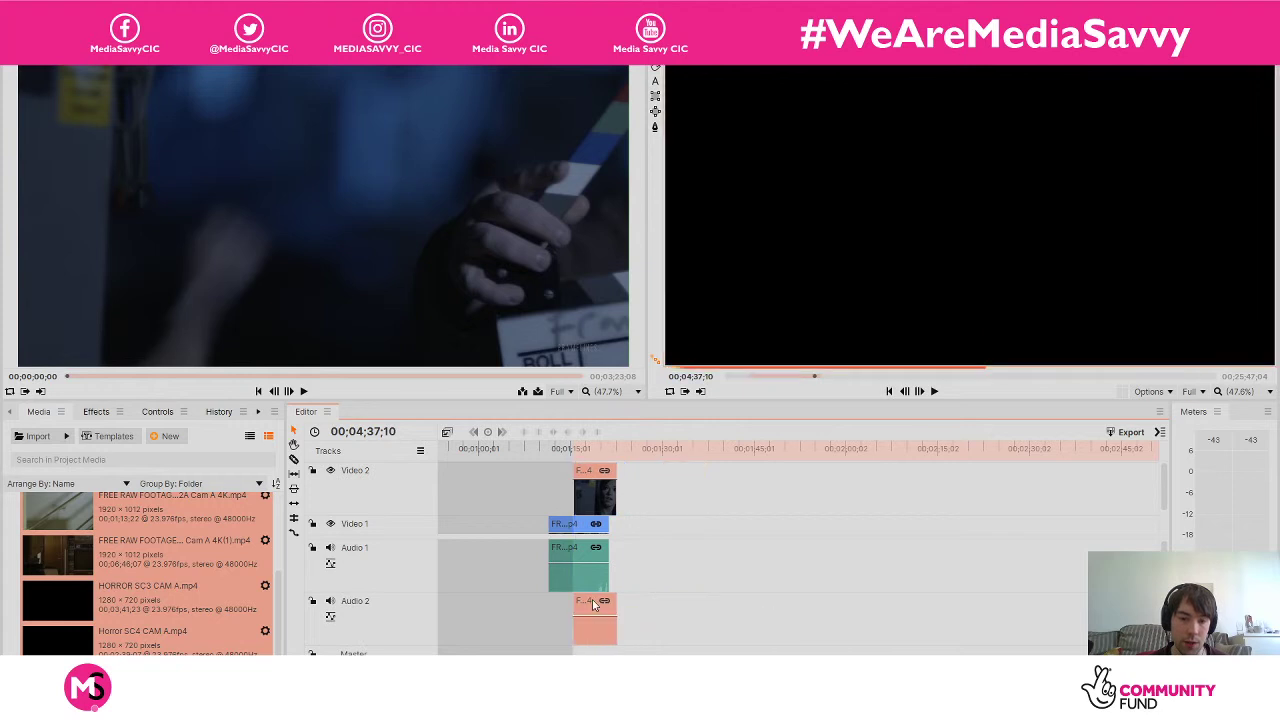
Review the cut from Cam A to Cam B, from 00;01;14;05 to 00;01;16;12.
left_click(566, 447)
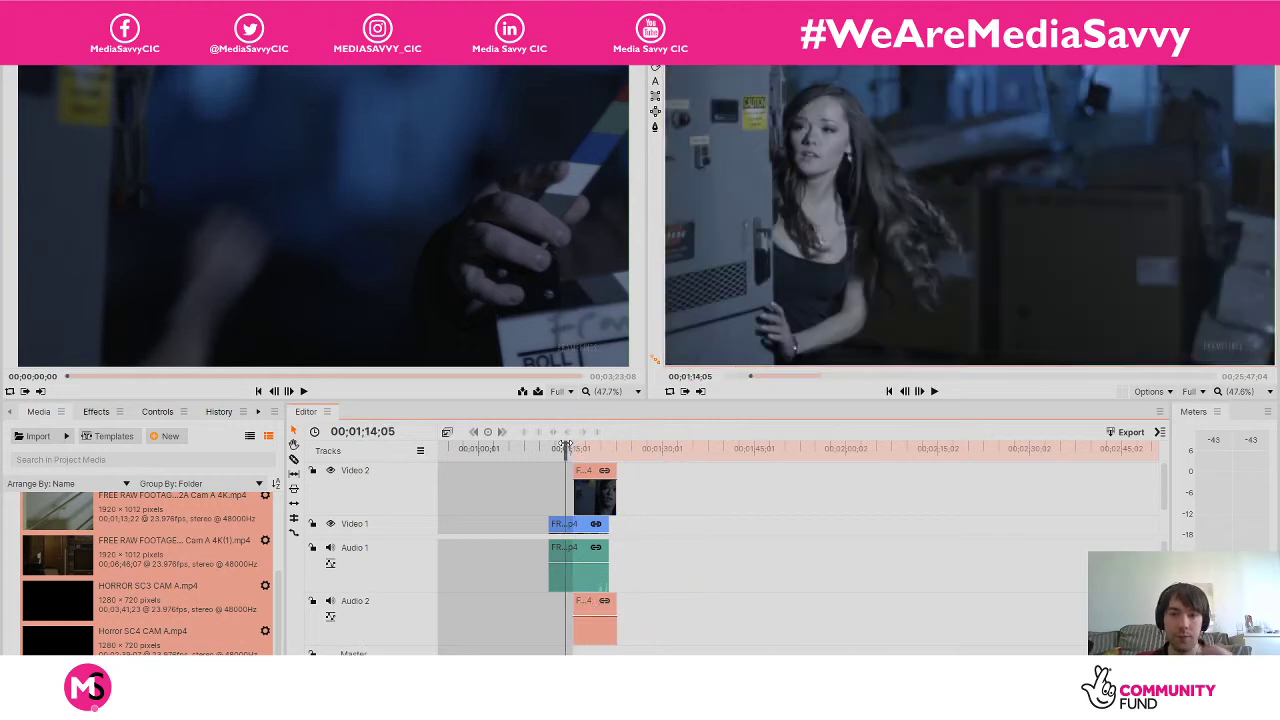
key("Right")
key("Right")
key("Right")
key("Right")
key("Right")
key("Right")
key("Right")
key("Right")
key("Right")
key("Right")
key("Right")
key("Right")
key("Right")
key("Right")
key("Right")
key("Right")
key("Right")
key("Right")
key("Right")
key("Right")
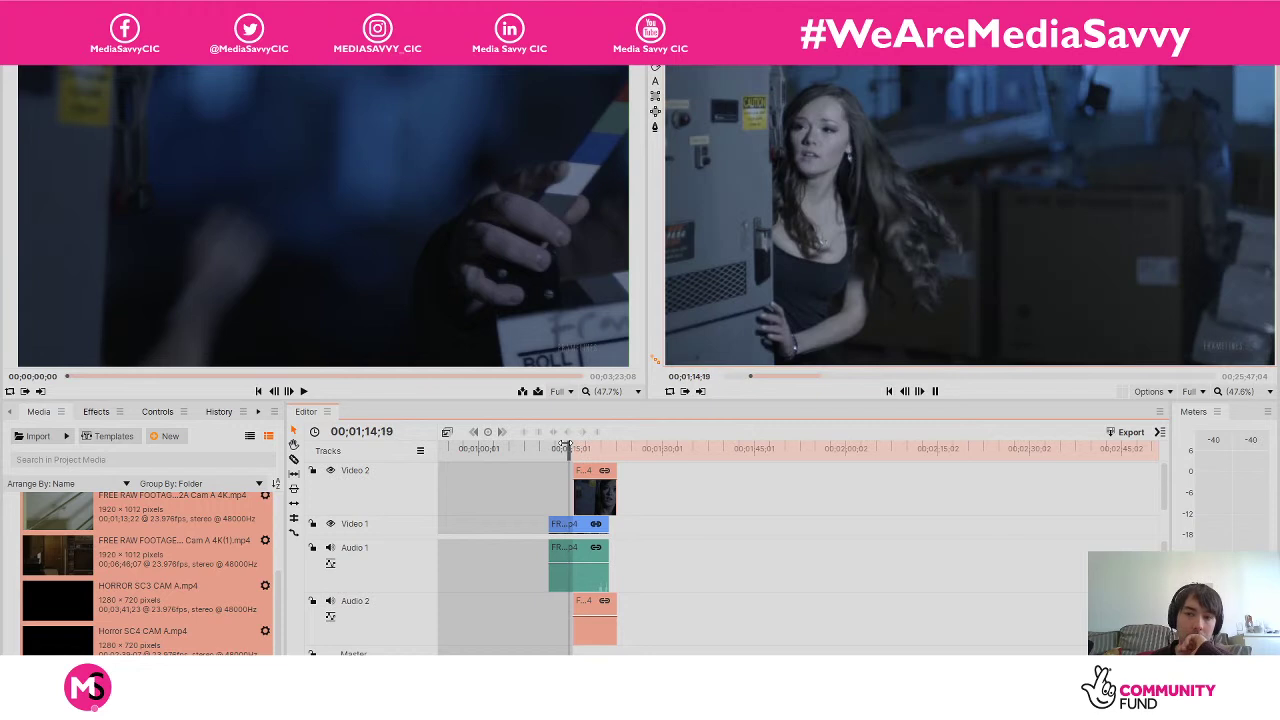
key("Right")
key("Right")
key("Right")
key("Right")
key("Right")
key("Right")
key("Right")
key("Right")
key("Right")
key("Right")
key("Right")
key("Right")
key("Right")
key("Right")
key("Right")
key("Right")
key("Right")
key("Right")
key("Right")
key("Right")
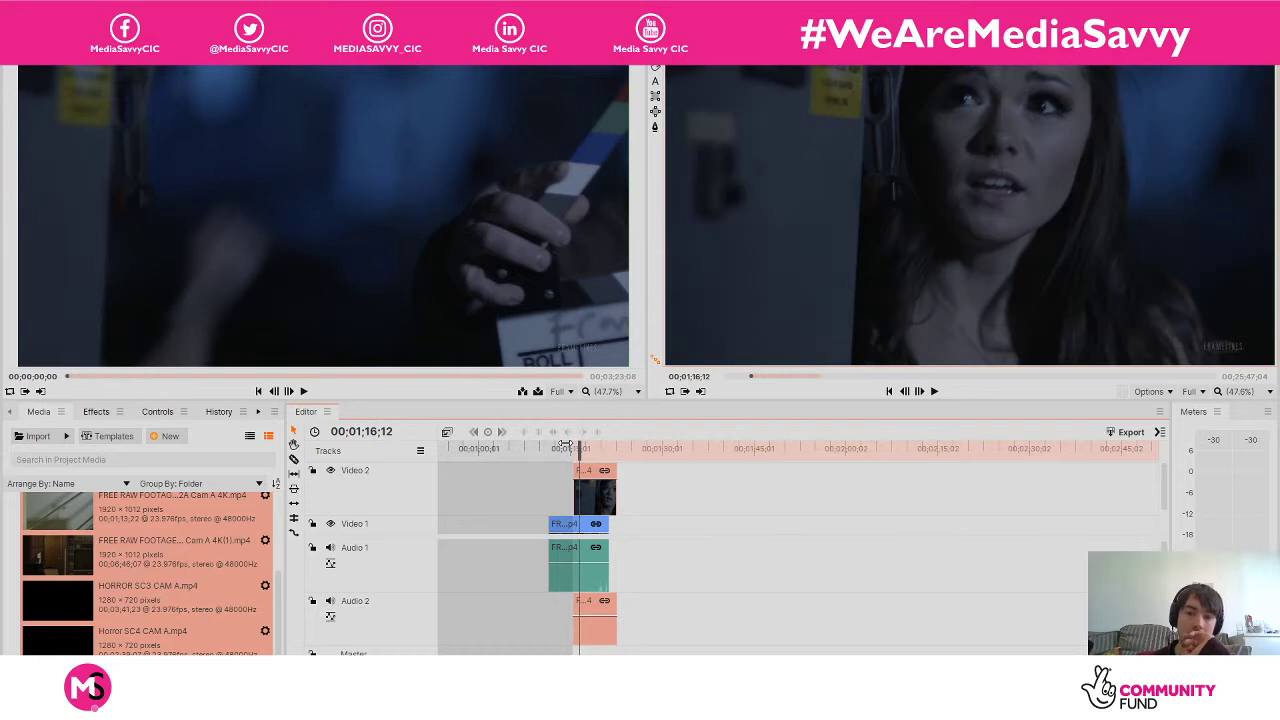
Enlarge the timeline around the cut and scrub across it, parking the playhead at 00;01;15;19.
left_click(570, 448)
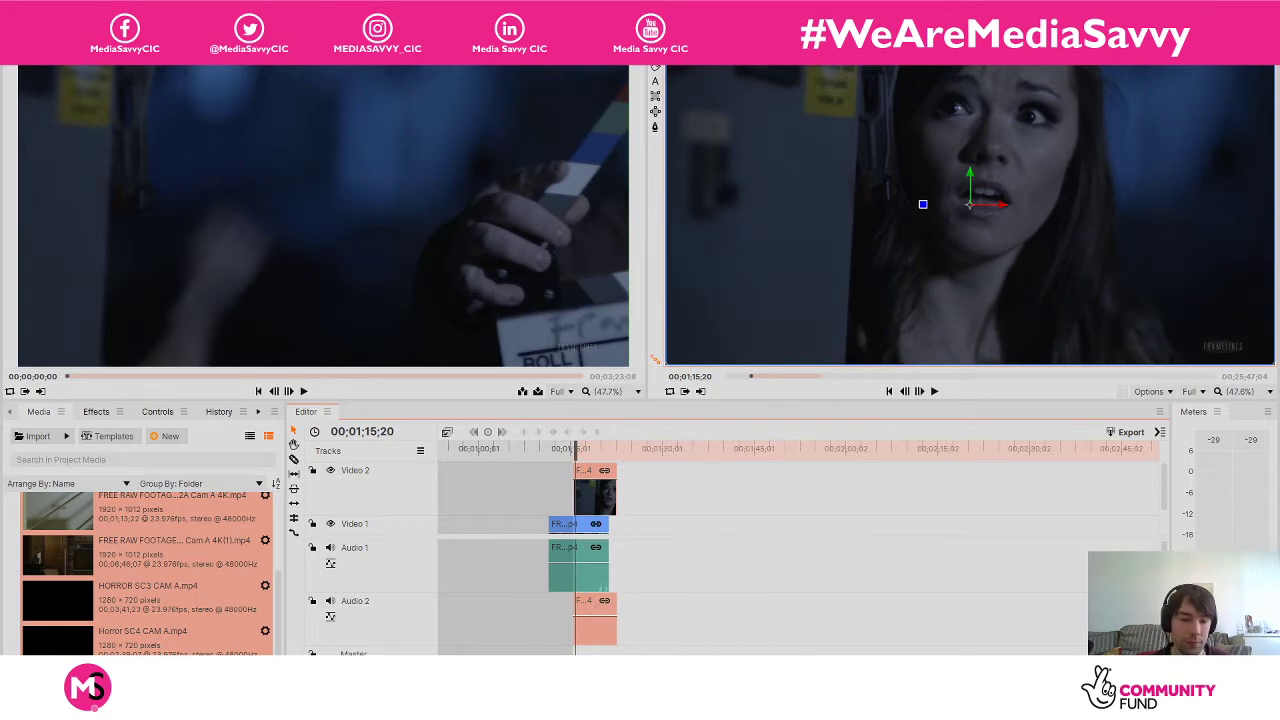
scroll(640, 509, "up", 3)
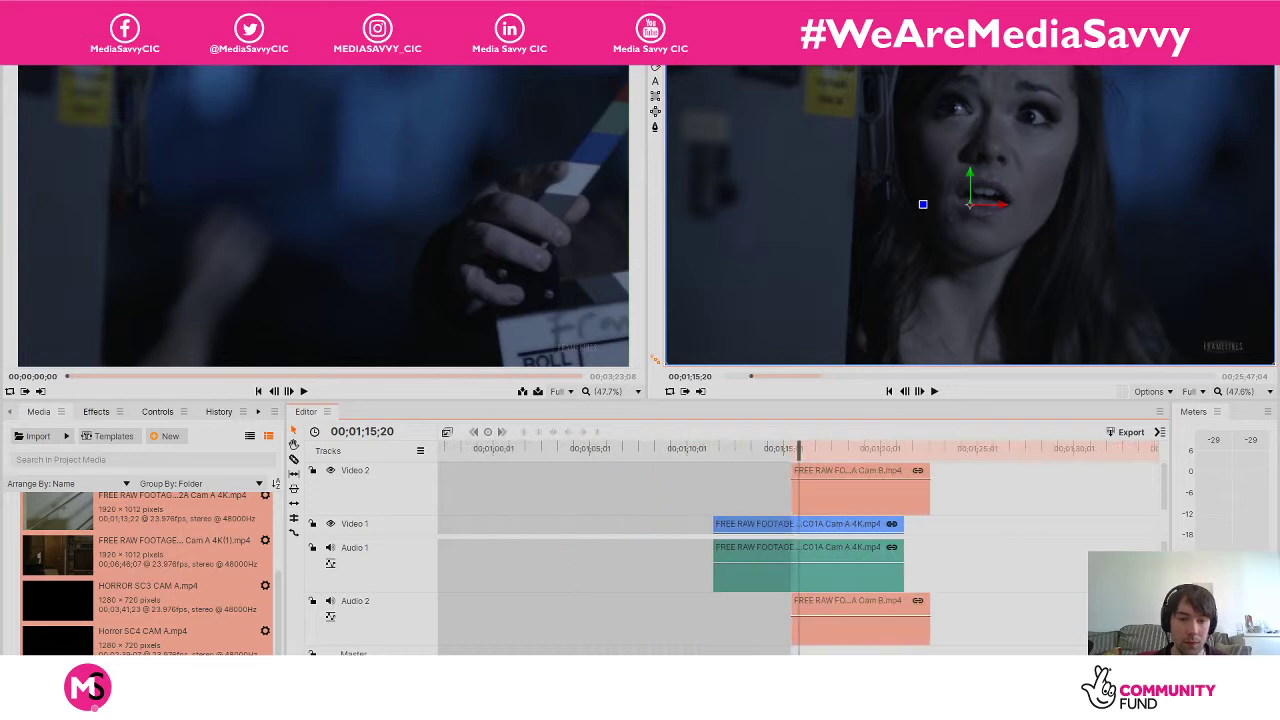
left_click(775, 449)
left_click_drag(775, 449, 798, 456)
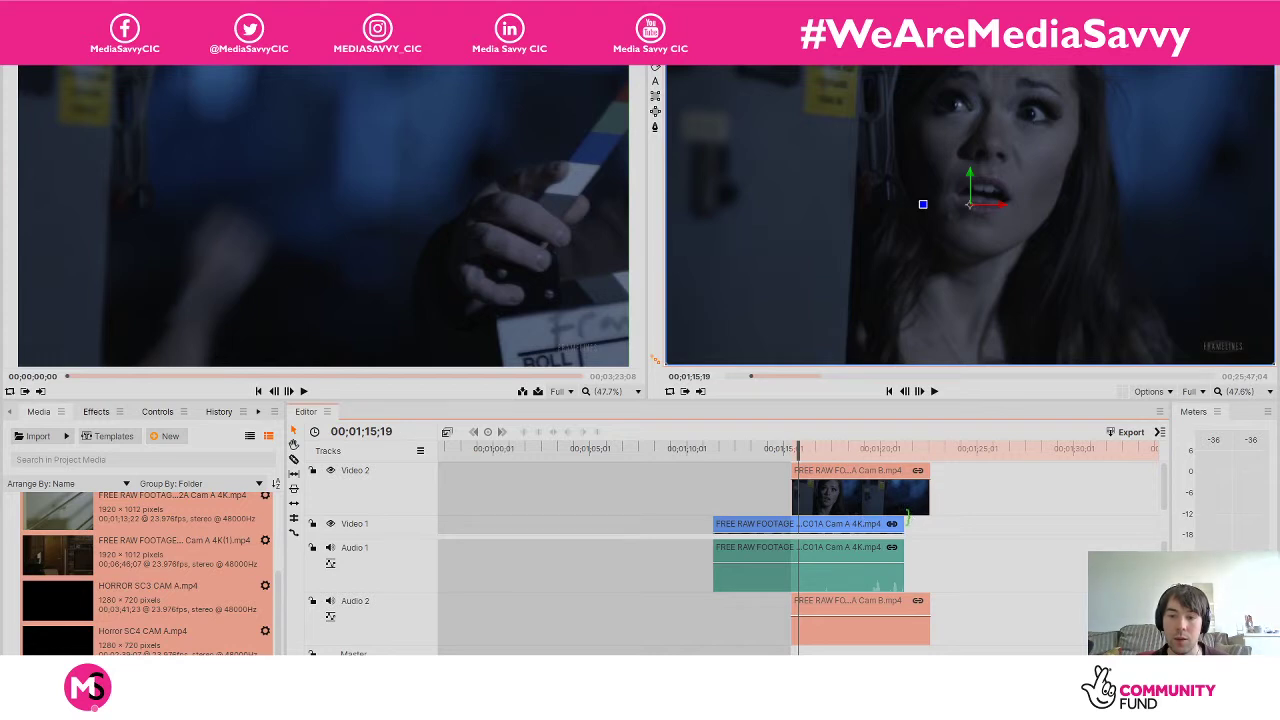
Extend the end of the Cam A clip on Video 1 and shift the Cam B clip above it so both end together.
left_click_drag(905, 524, 944, 517)
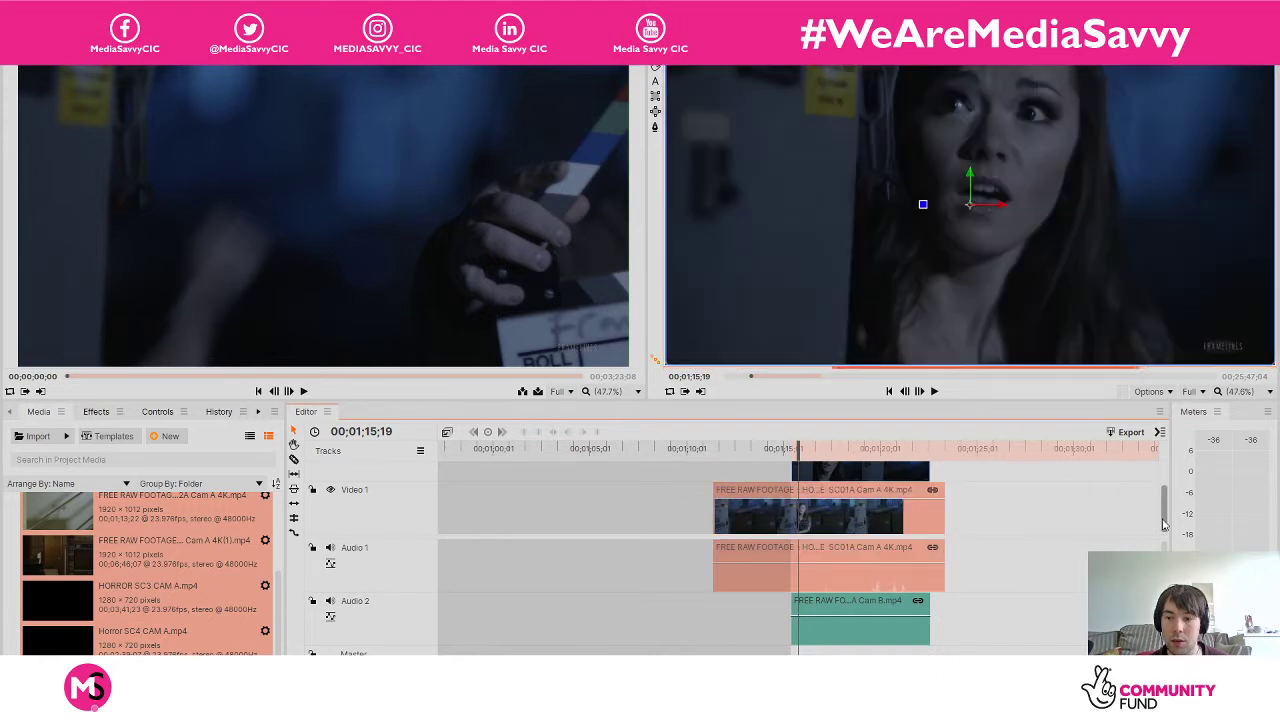
scroll(1163, 535, "up", 2)
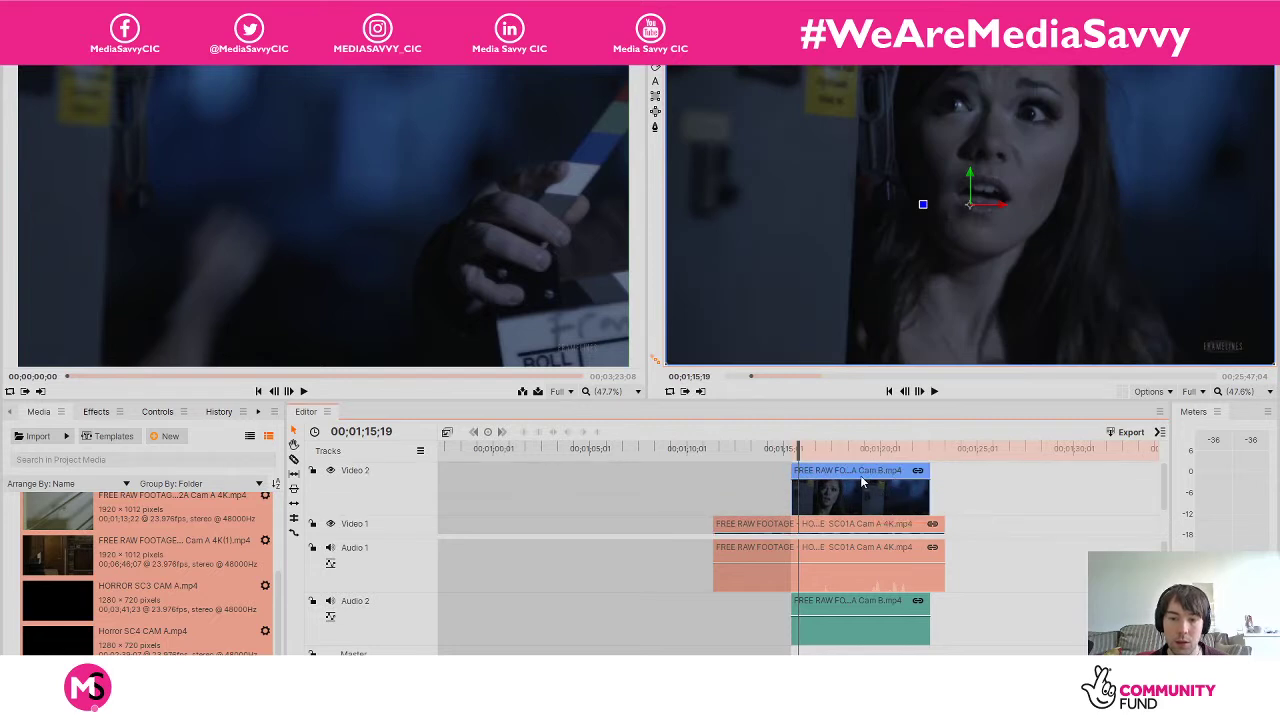
left_click(860, 523)
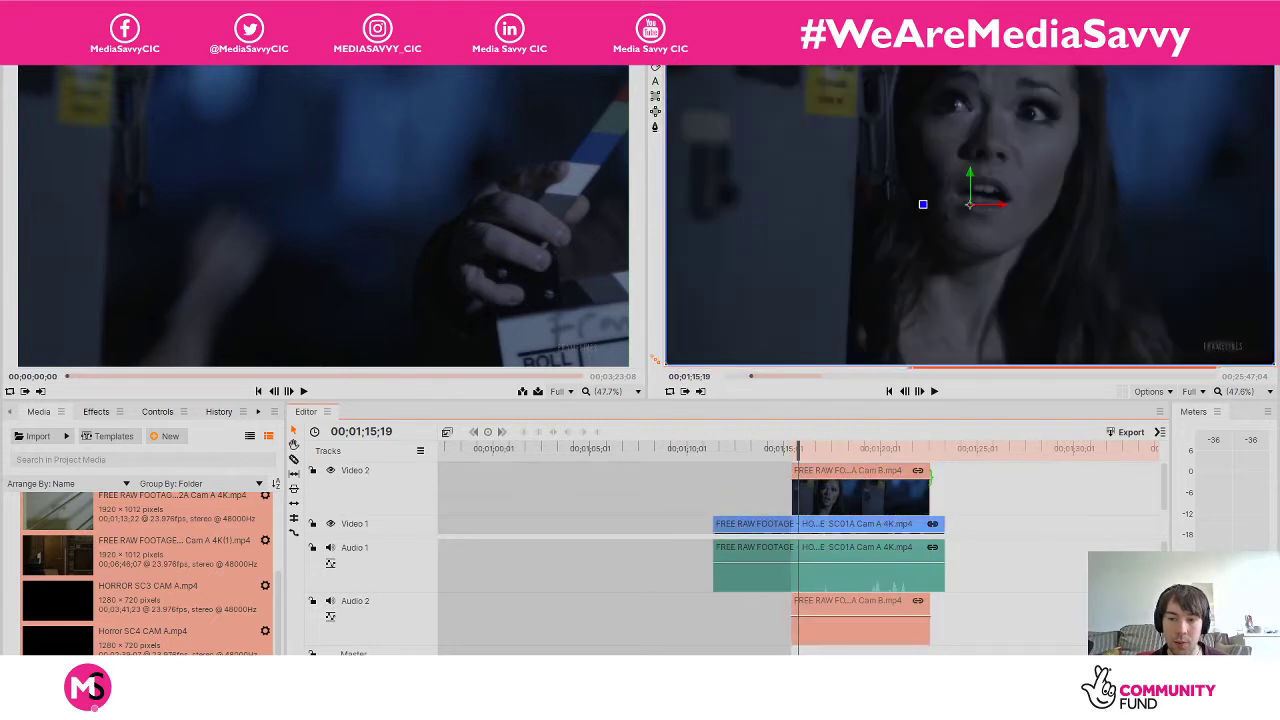
left_click_drag(862, 477, 884, 477)
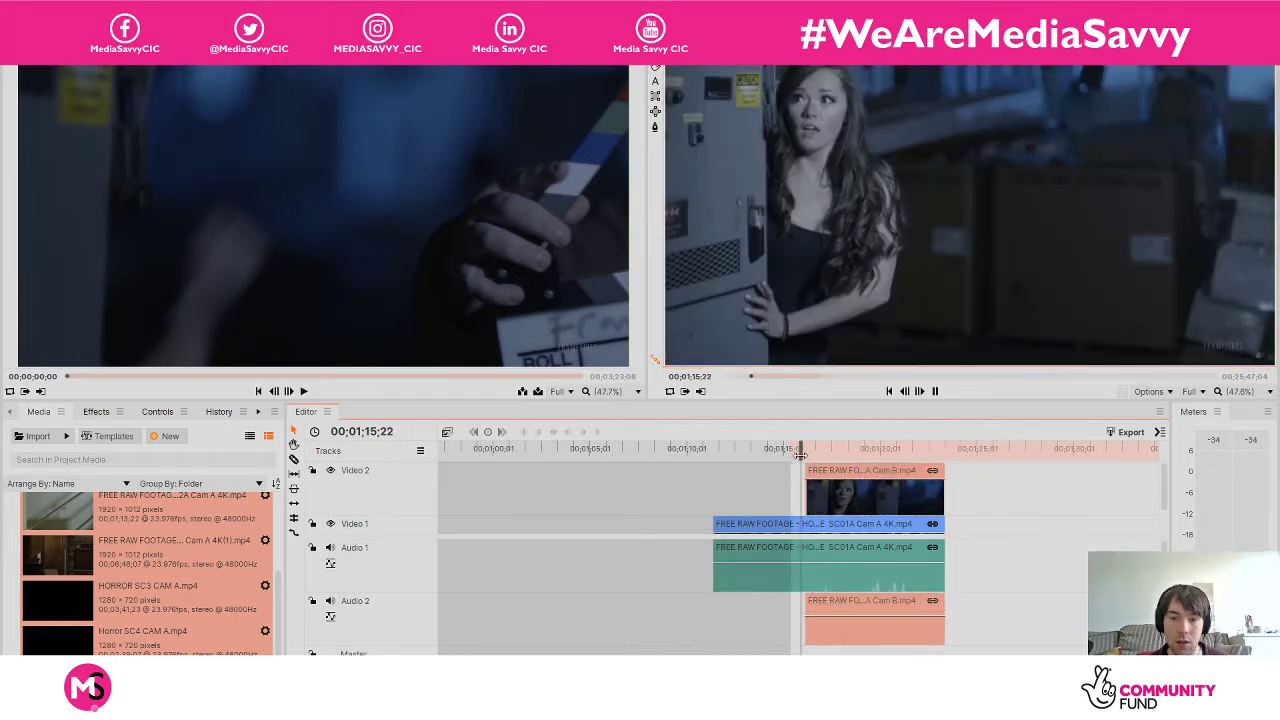
Review the moved cut up to 00;01;16;07 and extend the Cam B clip's start back to 00;01;15;19.
key("space")
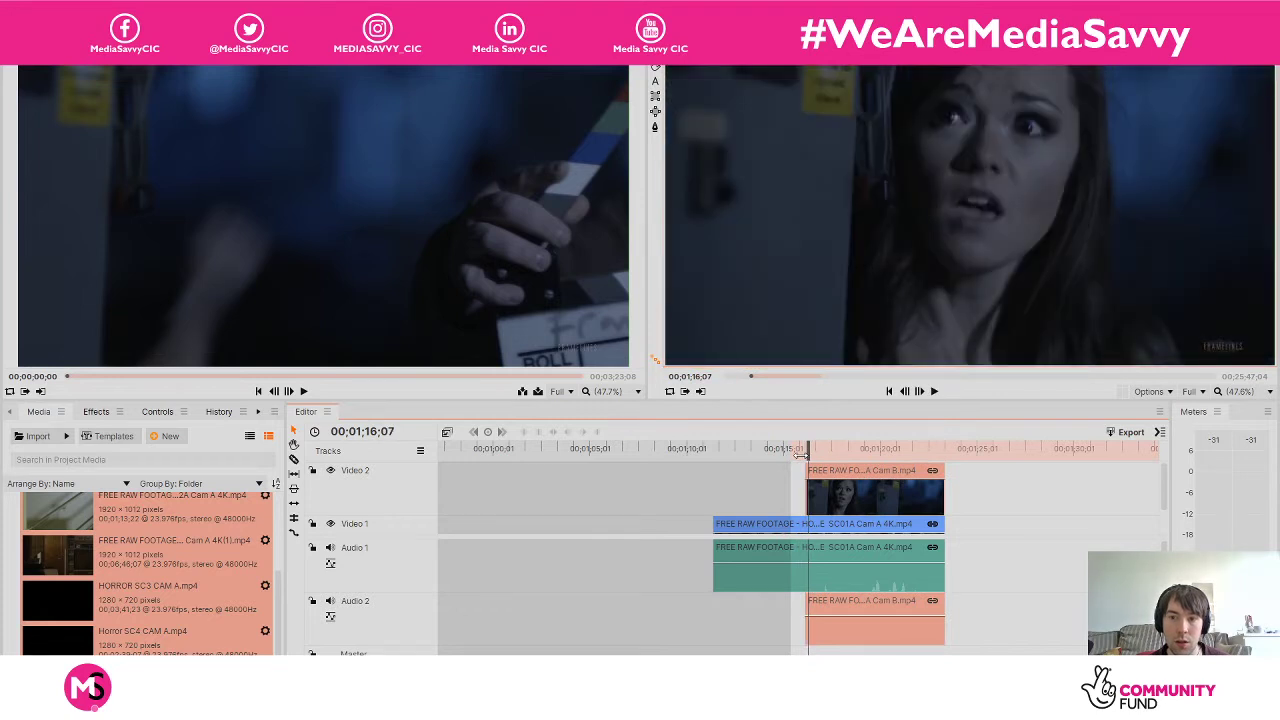
left_click_drag(808, 448, 794, 457)
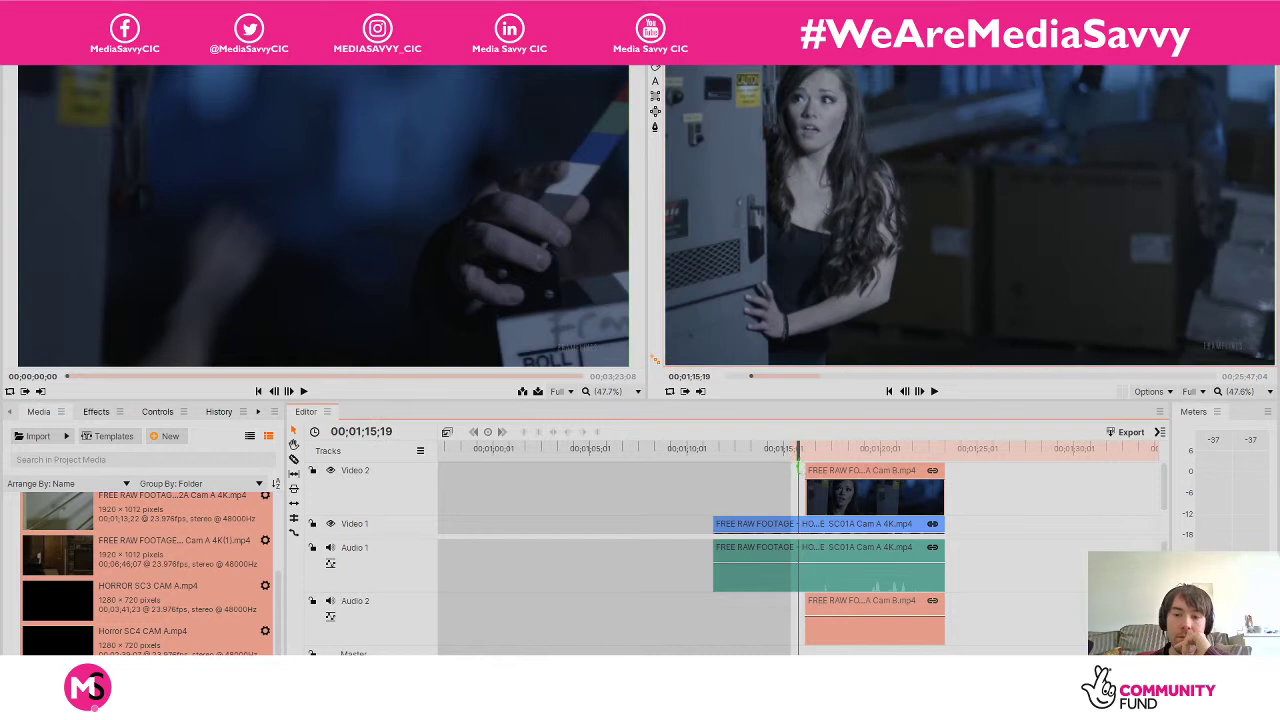
left_click_drag(806, 470, 800, 450)
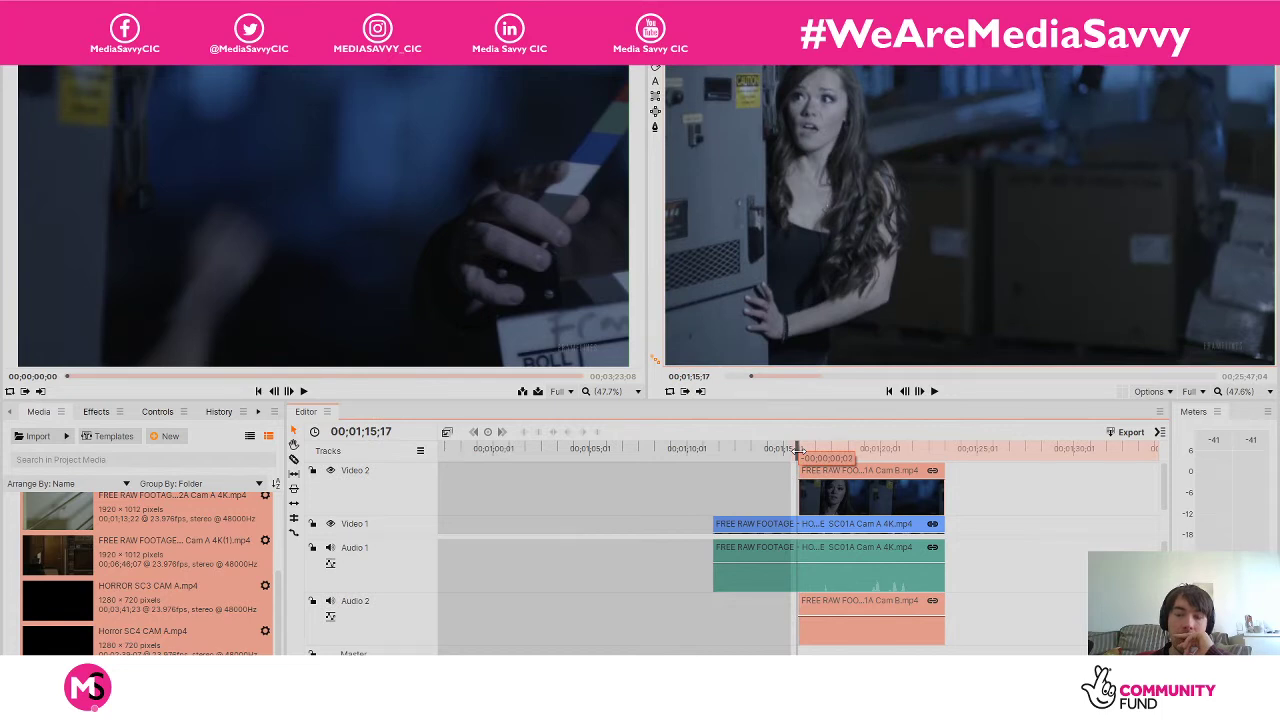
Move the Cam B clip slightly earlier on Video 2 and replay the cut, stopping at 00;01;16;09.
left_click_drag(797, 450, 822, 474)
key("space")
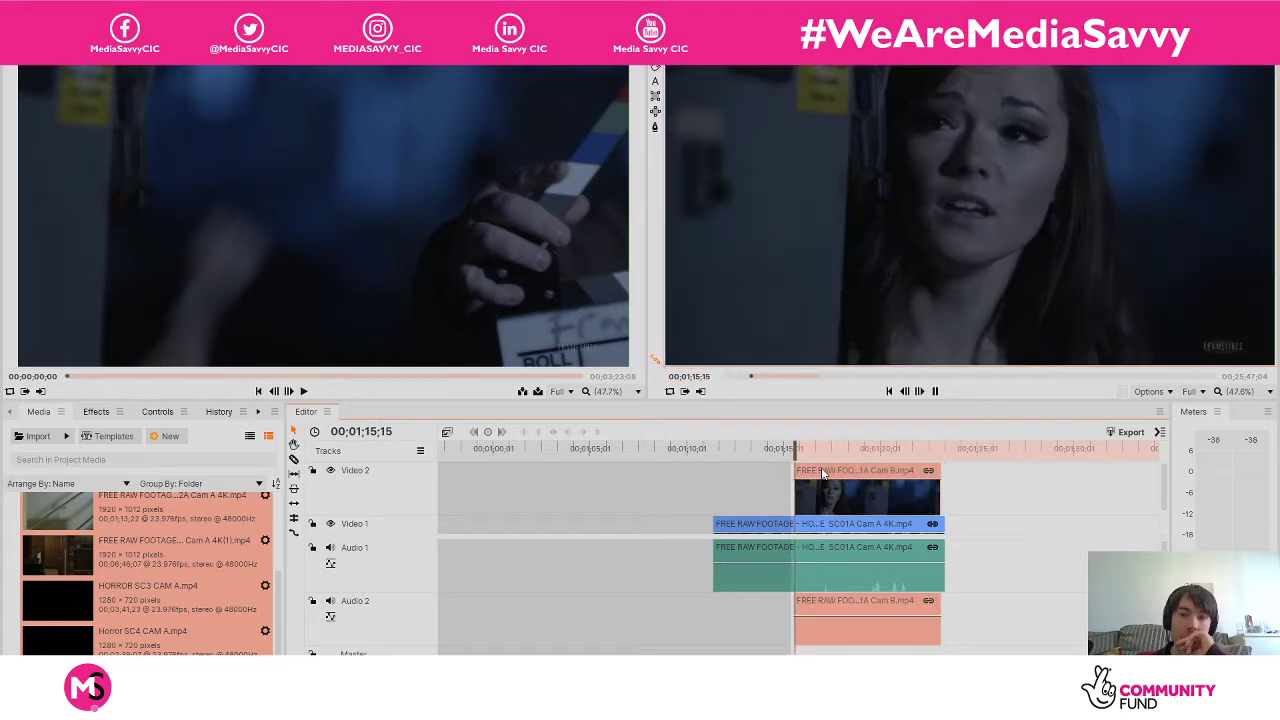
key("space")
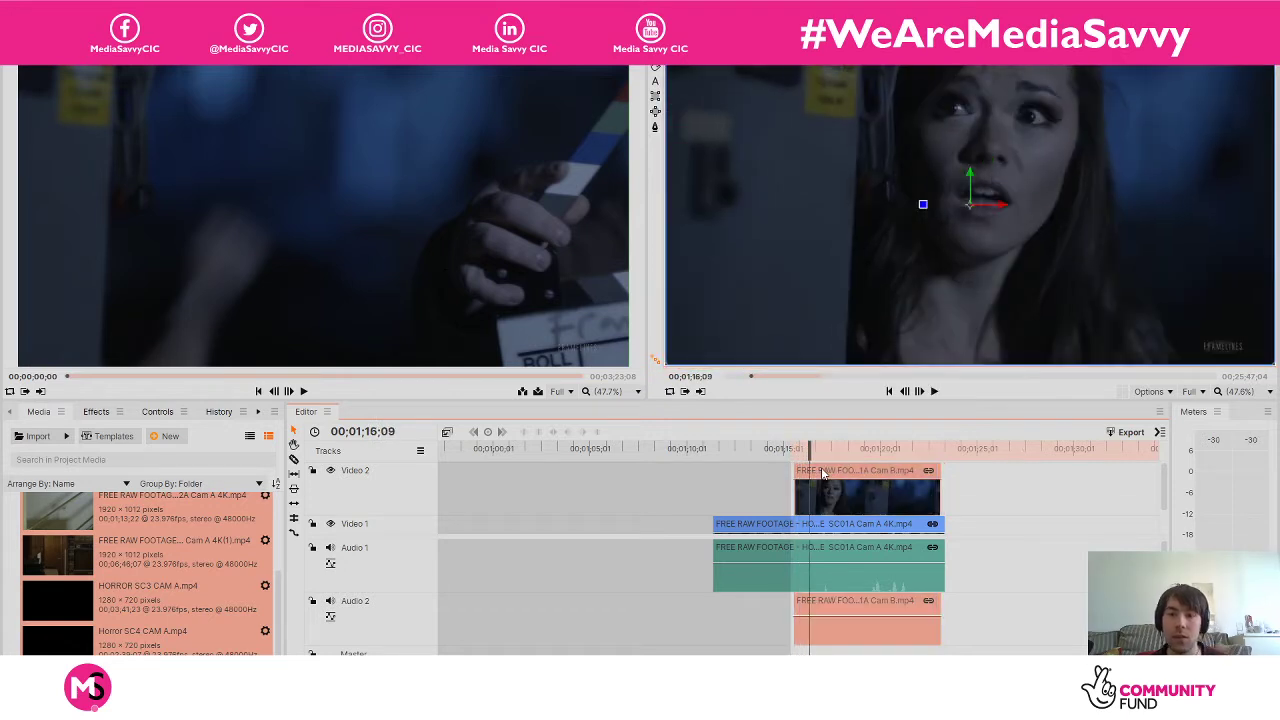
Trim the Cam B clip's start, slide the clip back to the in point and play it up to 00;01;19;11.
left_click_drag(795, 472, 831, 467)
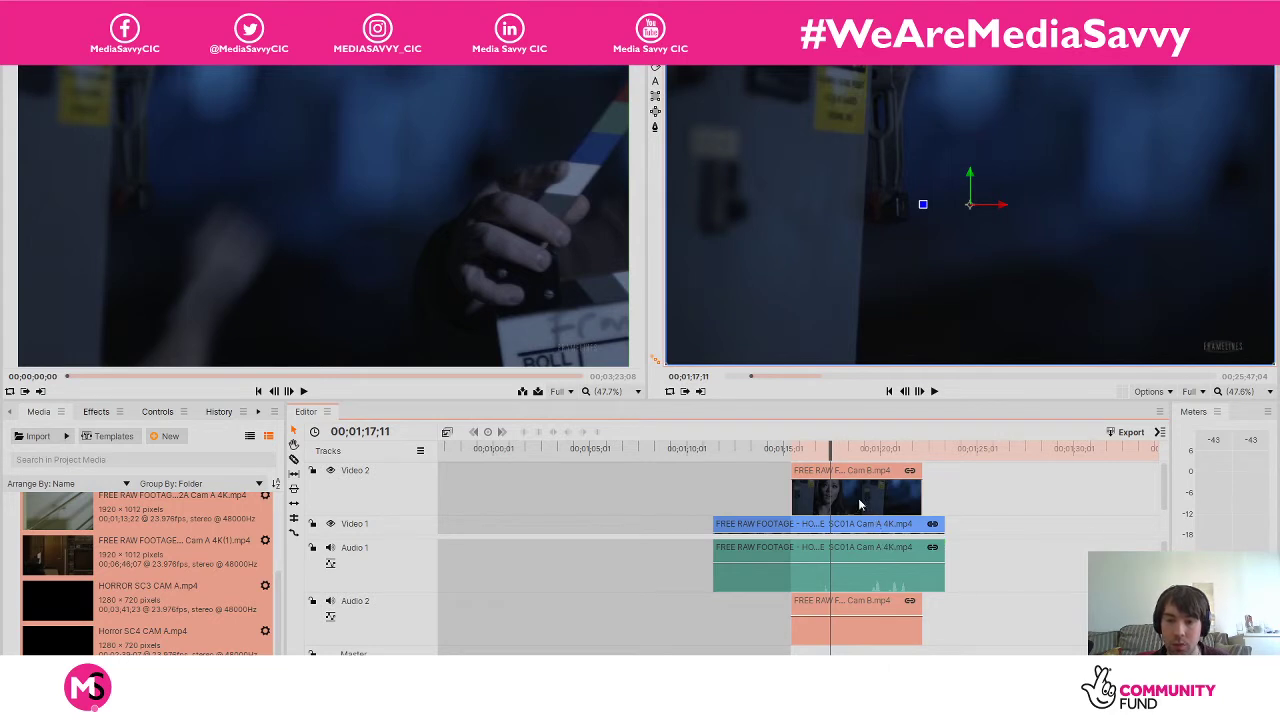
left_click_drag(826, 449, 841, 450)
key("space")
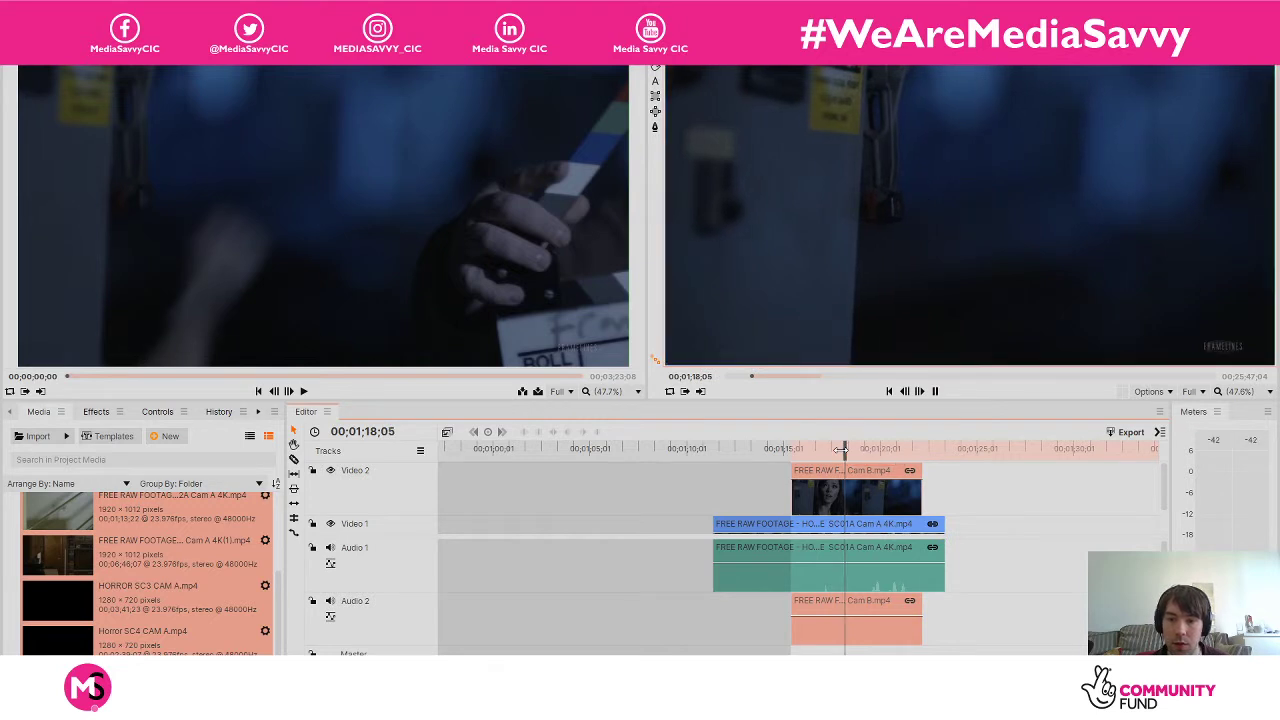
key("space")
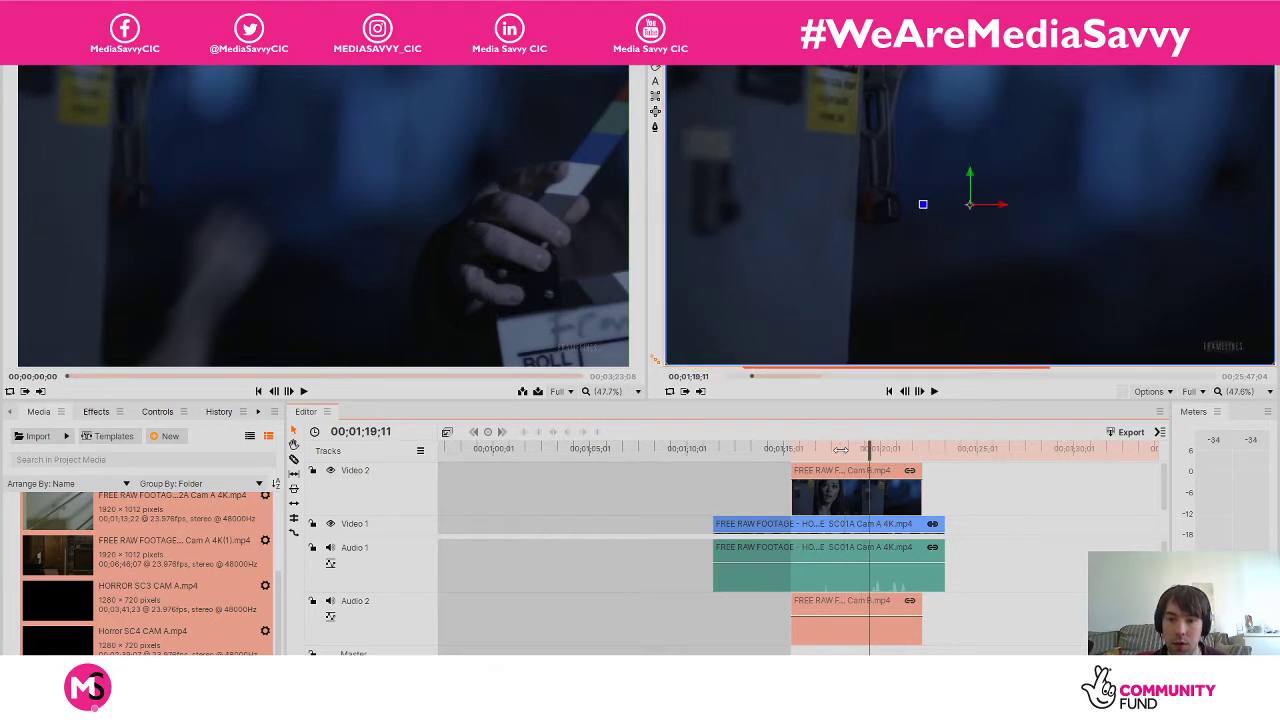
Replay the switch from Cam A to Cam B up to 00;01;15;14 and scrub on to 00;01;19;08.
left_click_drag(867, 449, 861, 449)
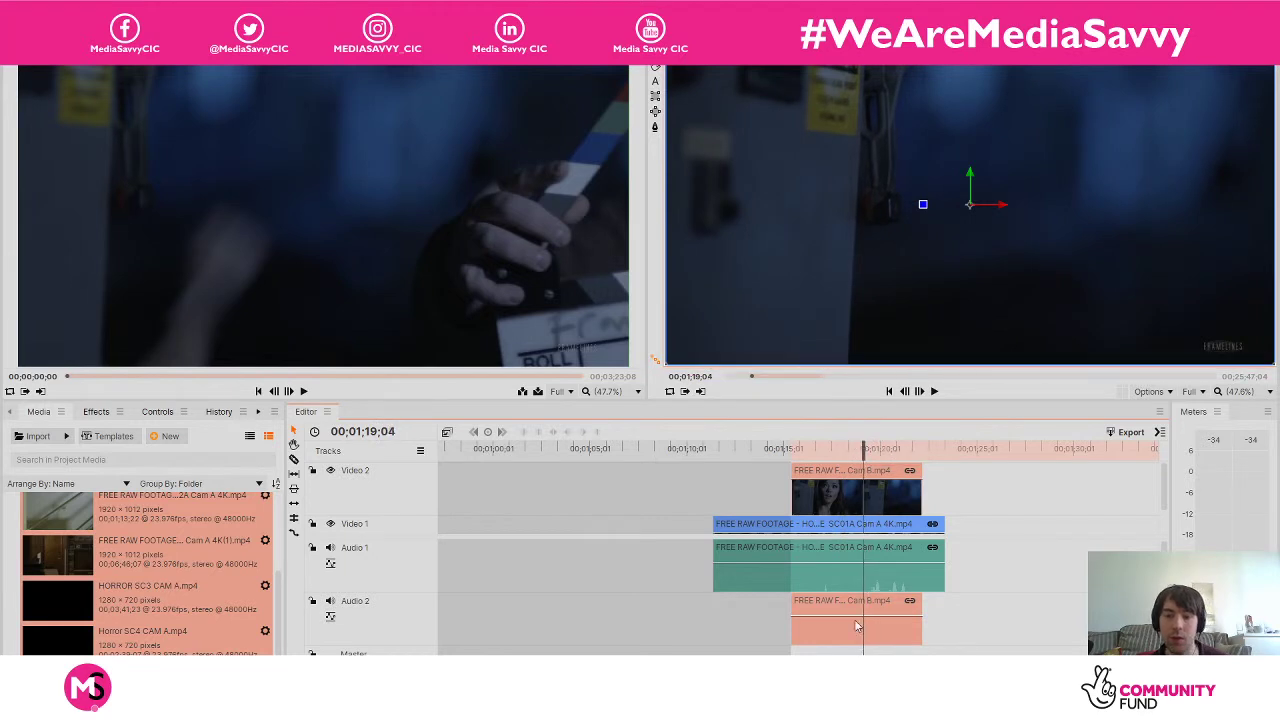
left_click(772, 452)
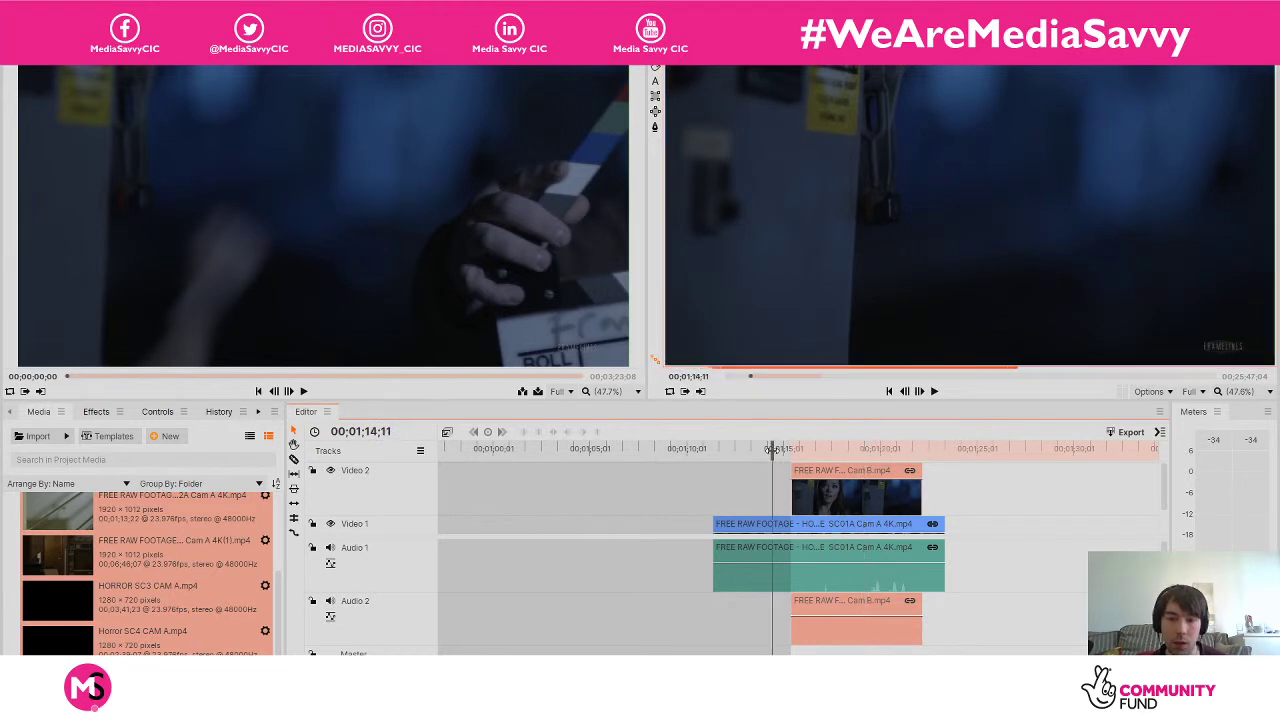
left_click_drag(772, 450, 780, 449)
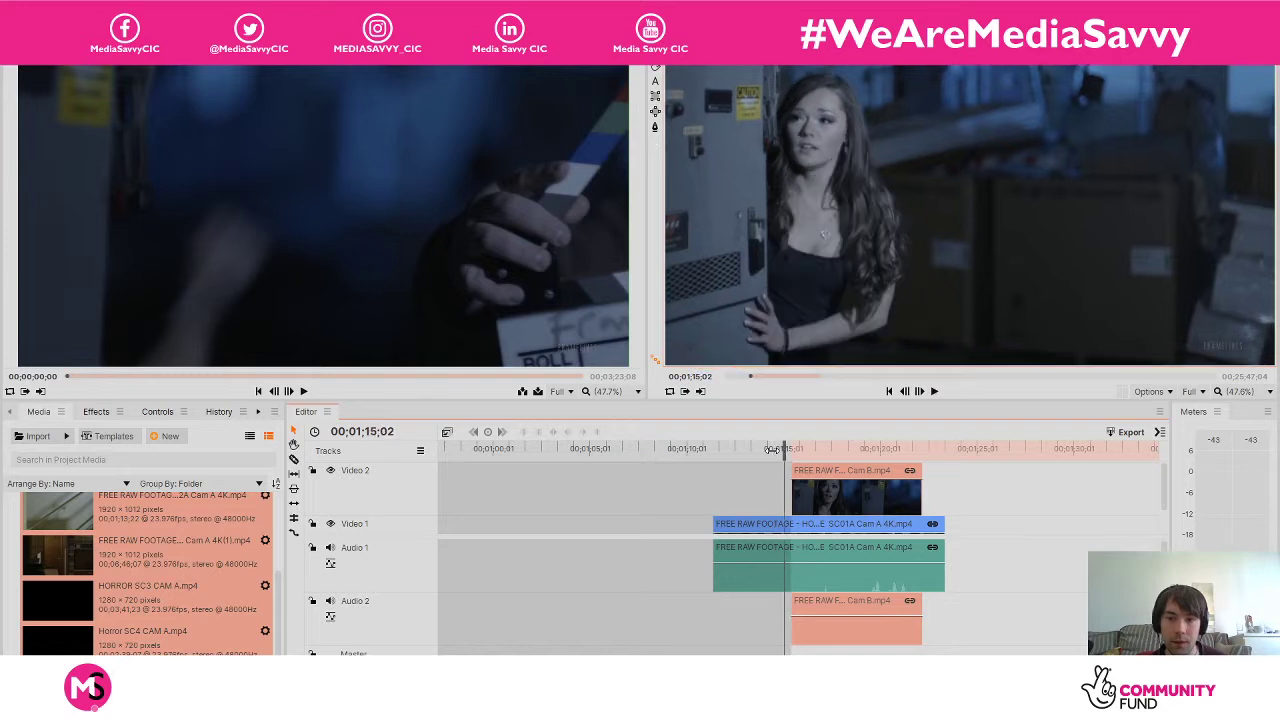
key("space")
key("space")
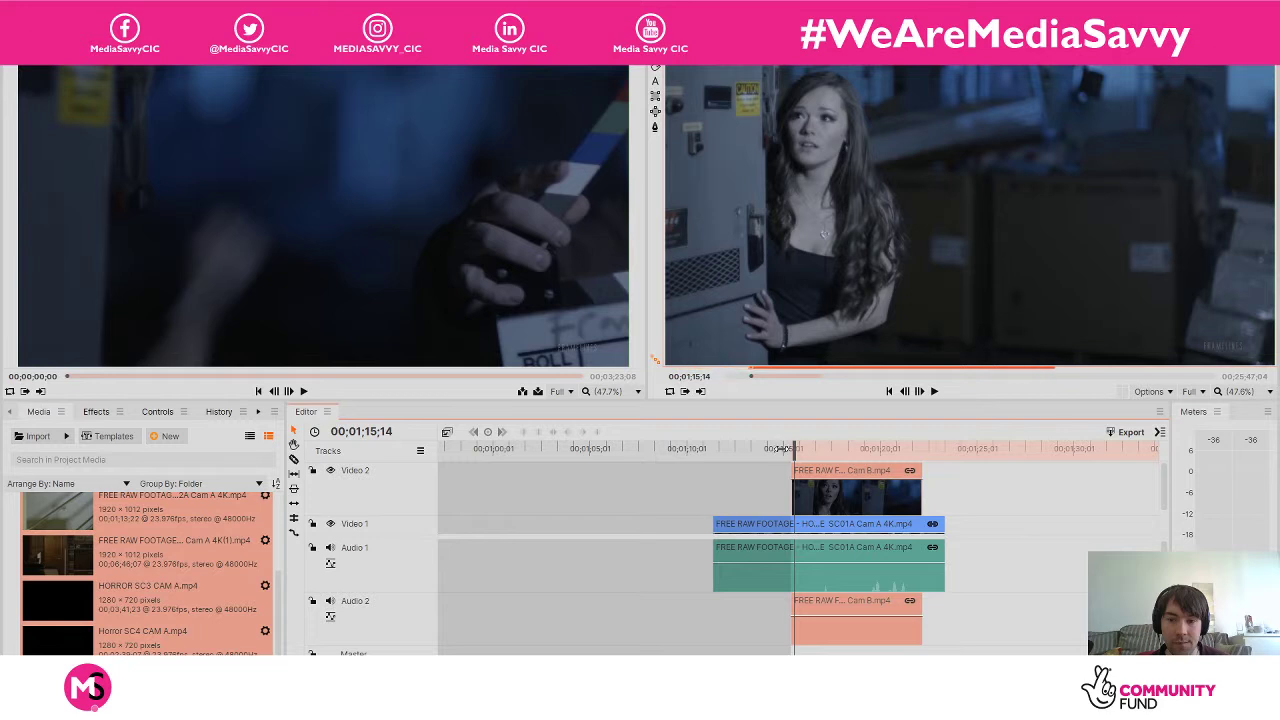
left_click_drag(790, 447, 866, 458)
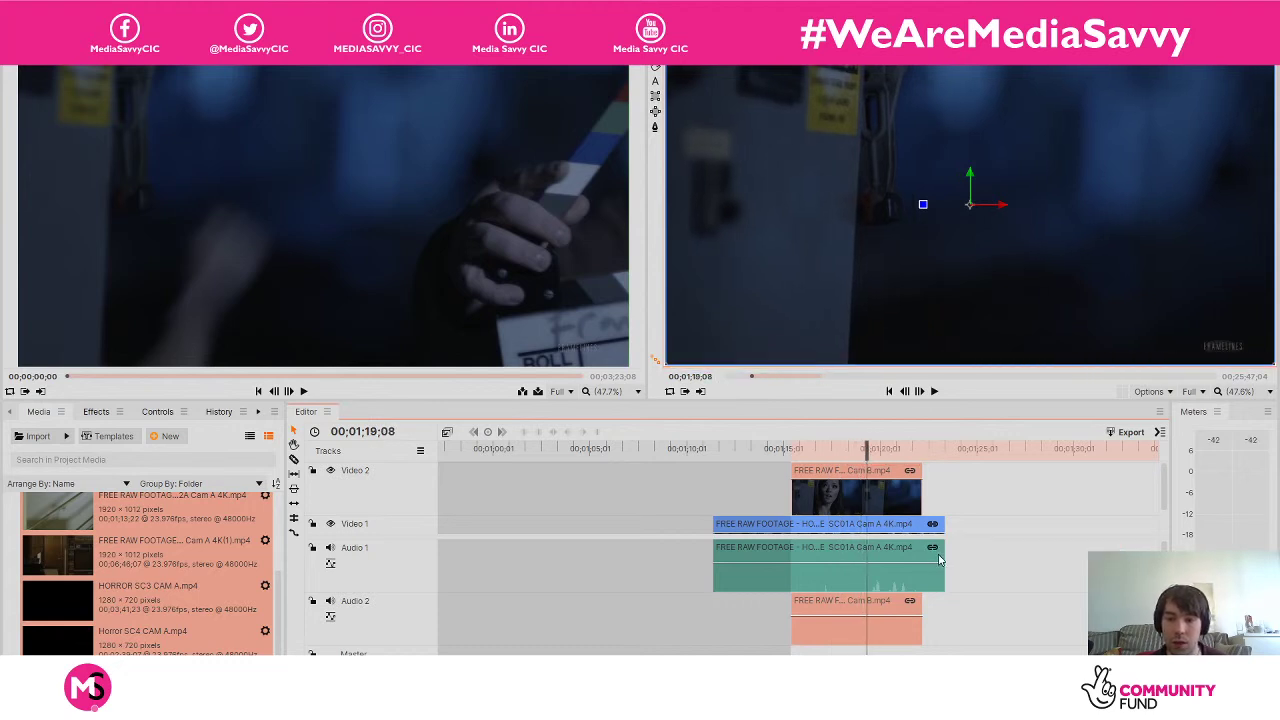
Look through the viewer's display, resolution and playback quality options, then scrub towards the Cam B cut to 00;01;15;08.
left_click(907, 549)
right_click(907, 549)
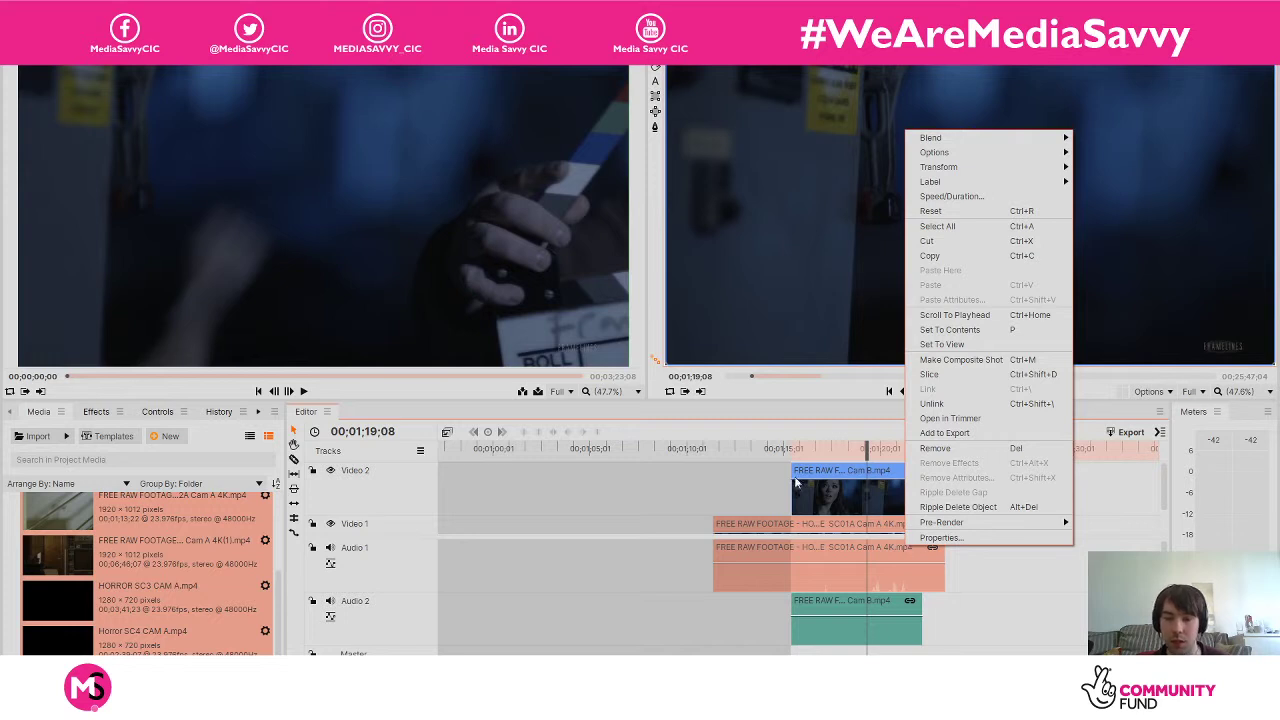
left_click(776, 450)
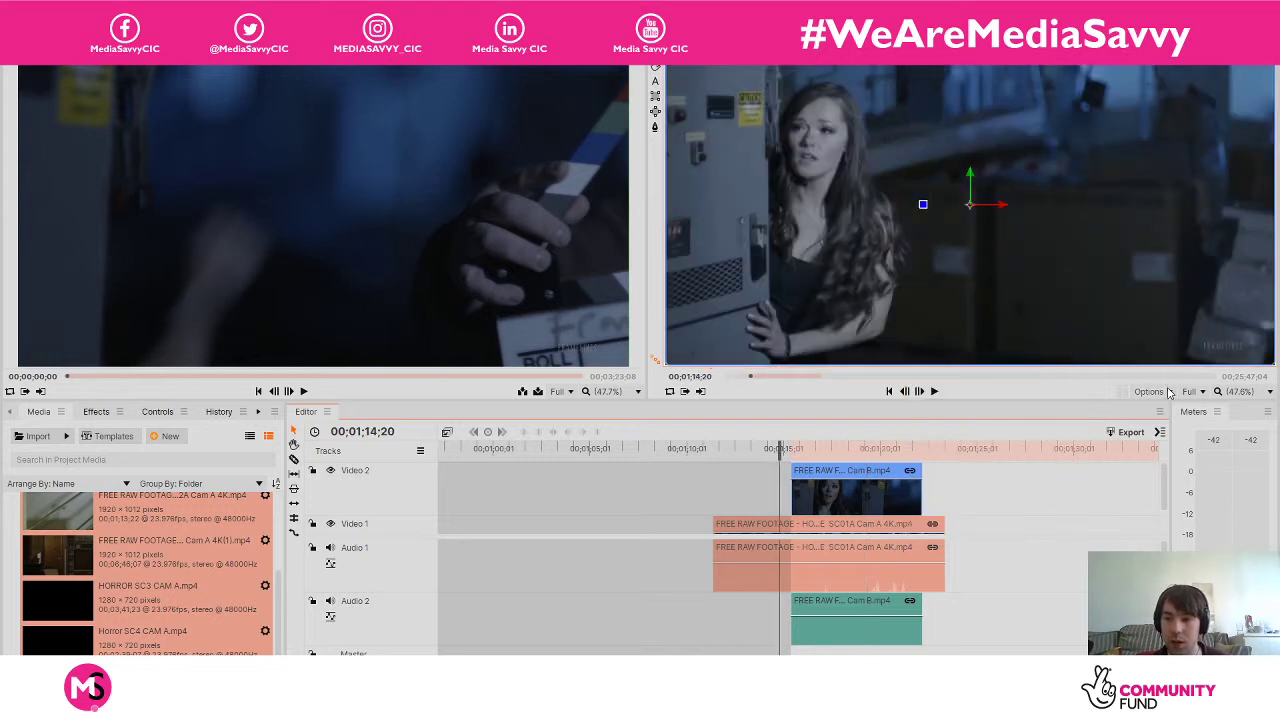
left_click(1170, 392)
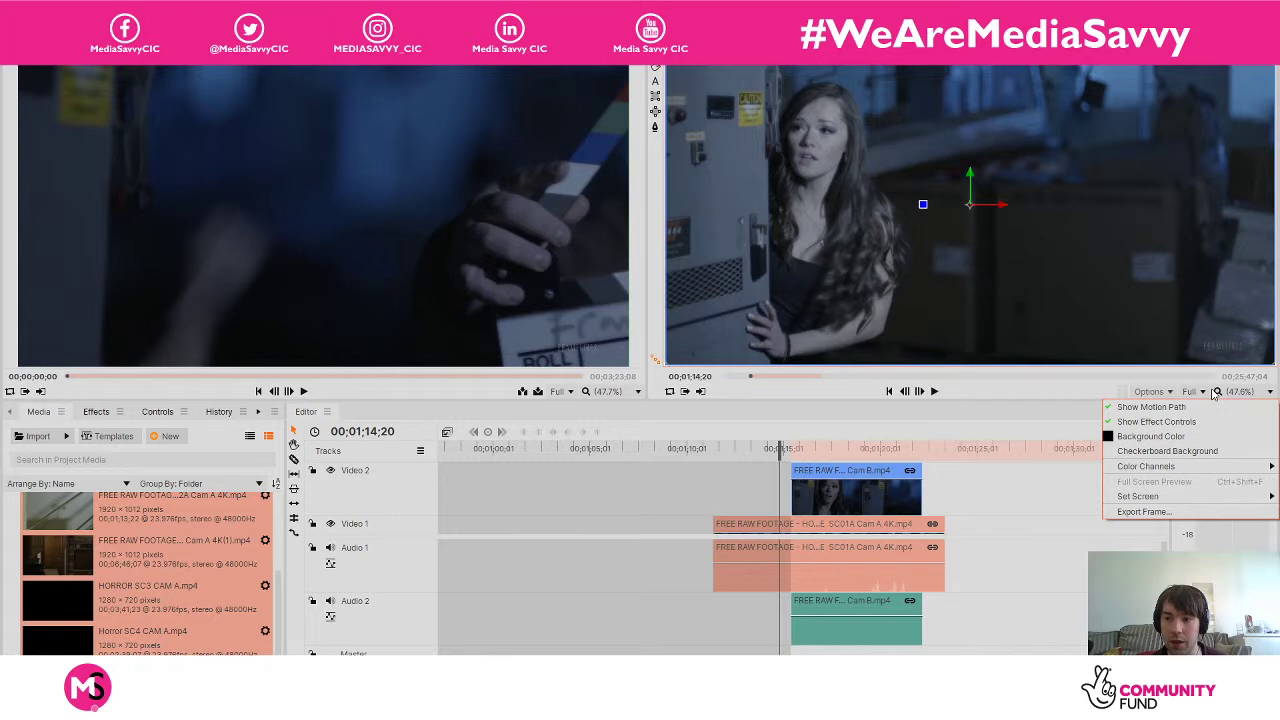
left_click(1203, 392)
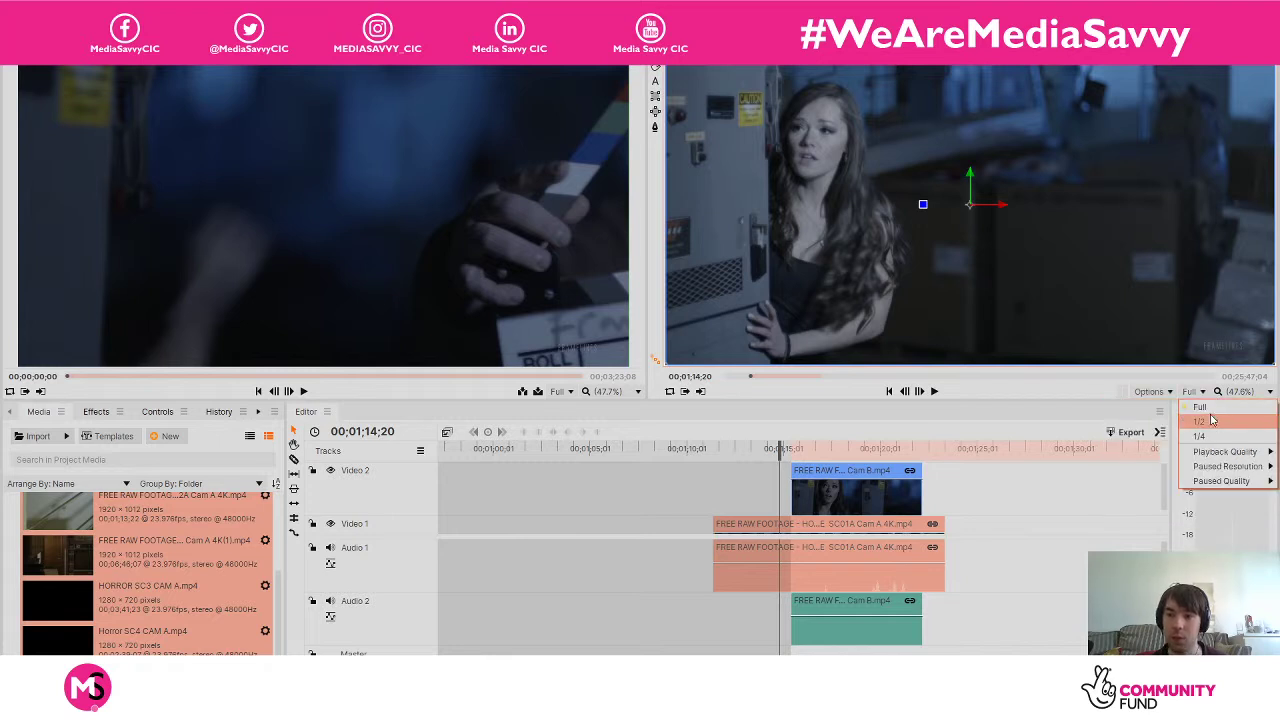
mouse_move(1212, 455)
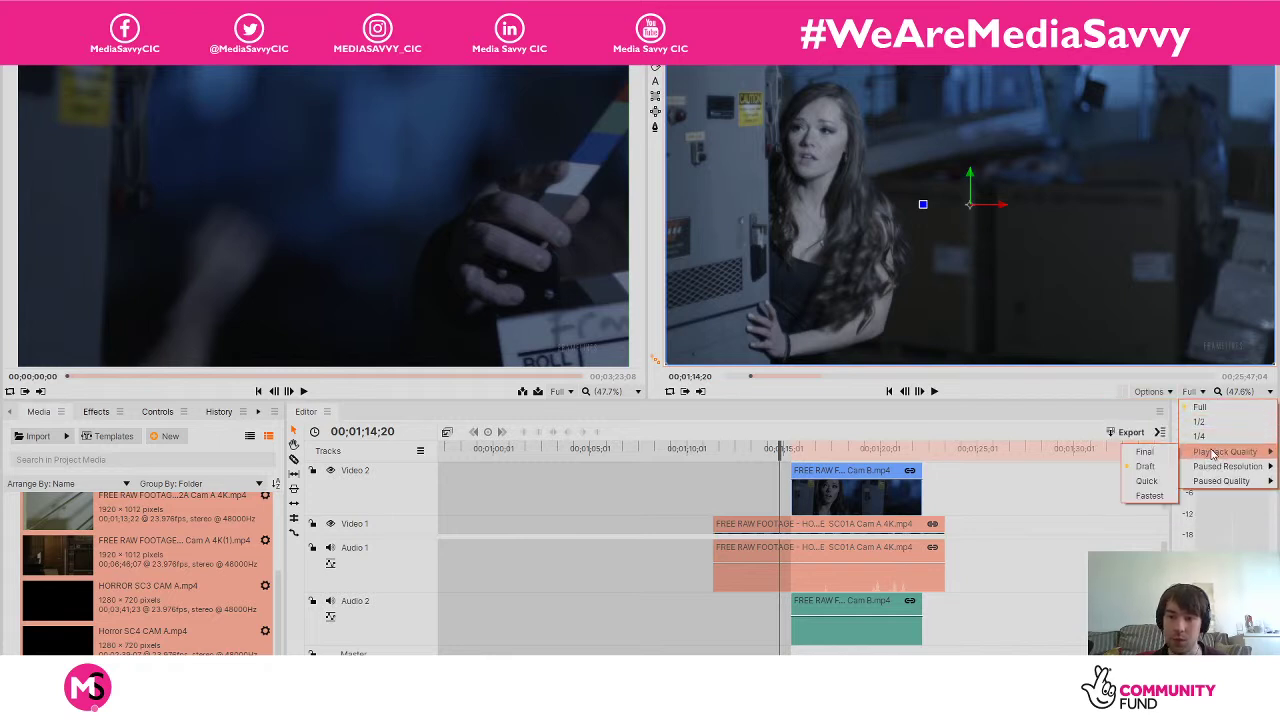
left_click(776, 456)
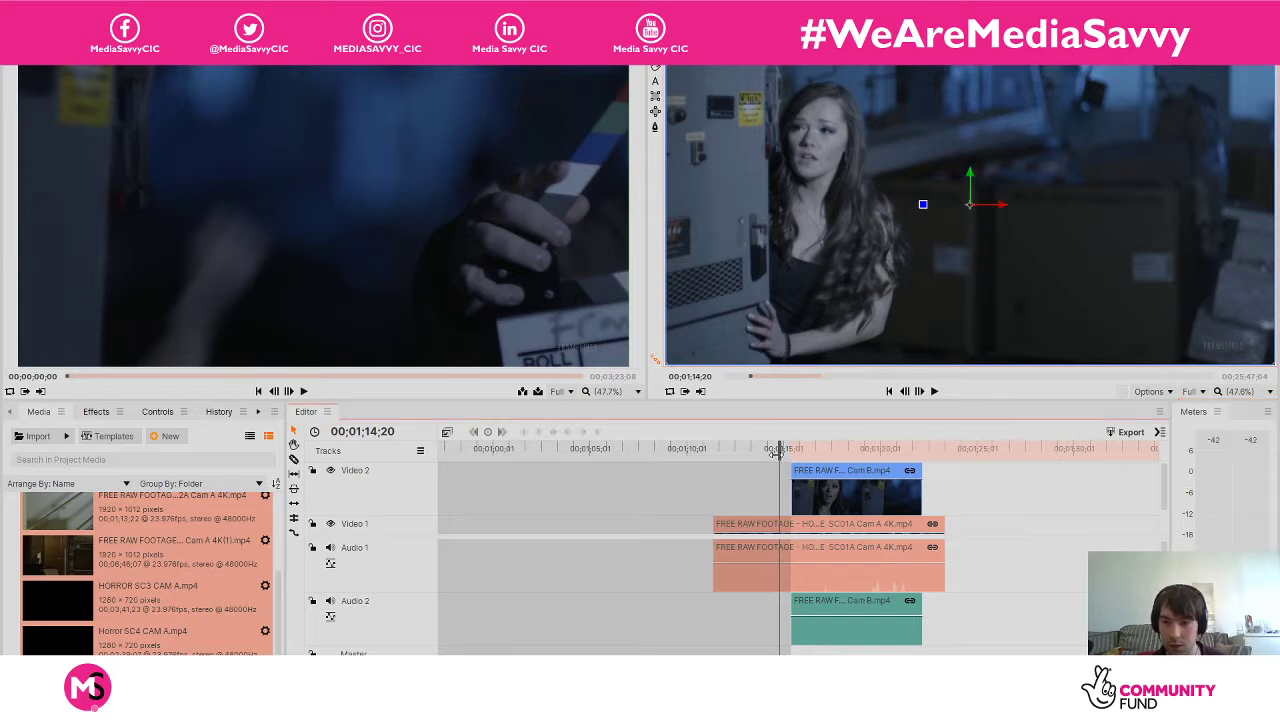
mouse_move(778, 452)
left_mouse_down()
mouse_move(826, 462)
mouse_move(778, 464)
mouse_move(805, 470)
mouse_move(789, 468)
left_mouse_up()
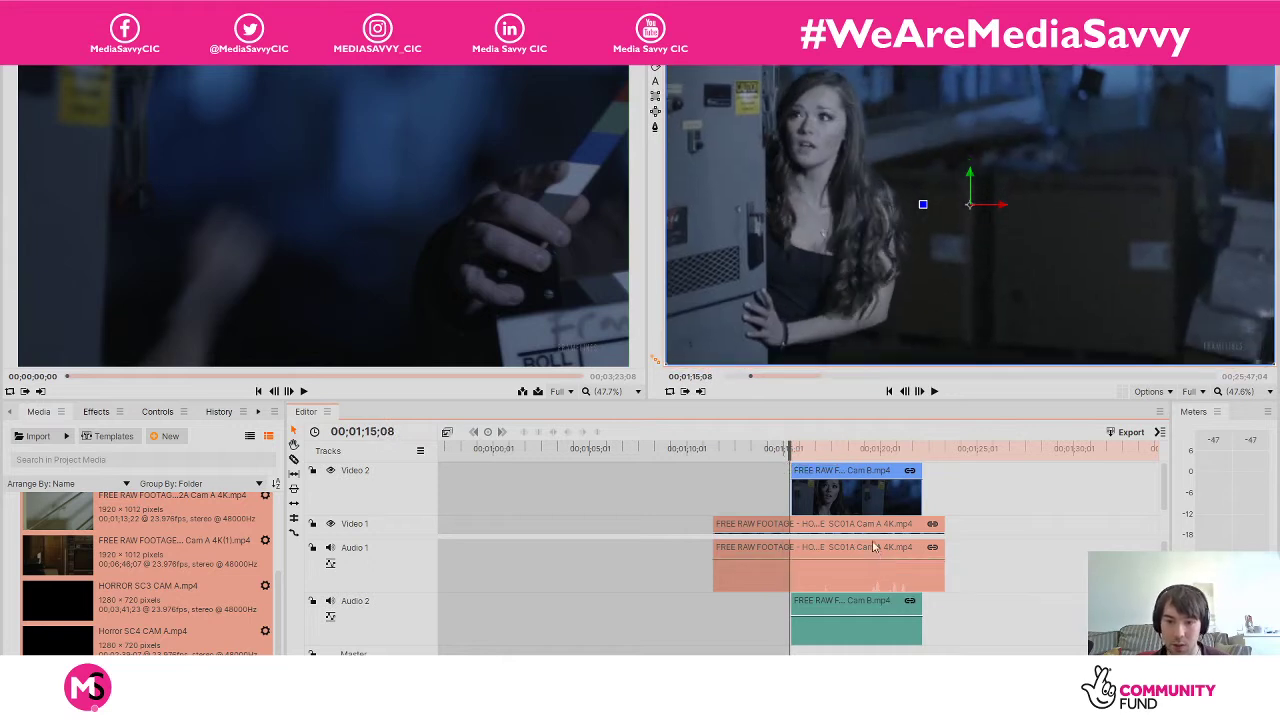
Play the end of the shot and trim both the Cam A and Cam B clips to end at 00;01;19;02.
left_click(851, 450)
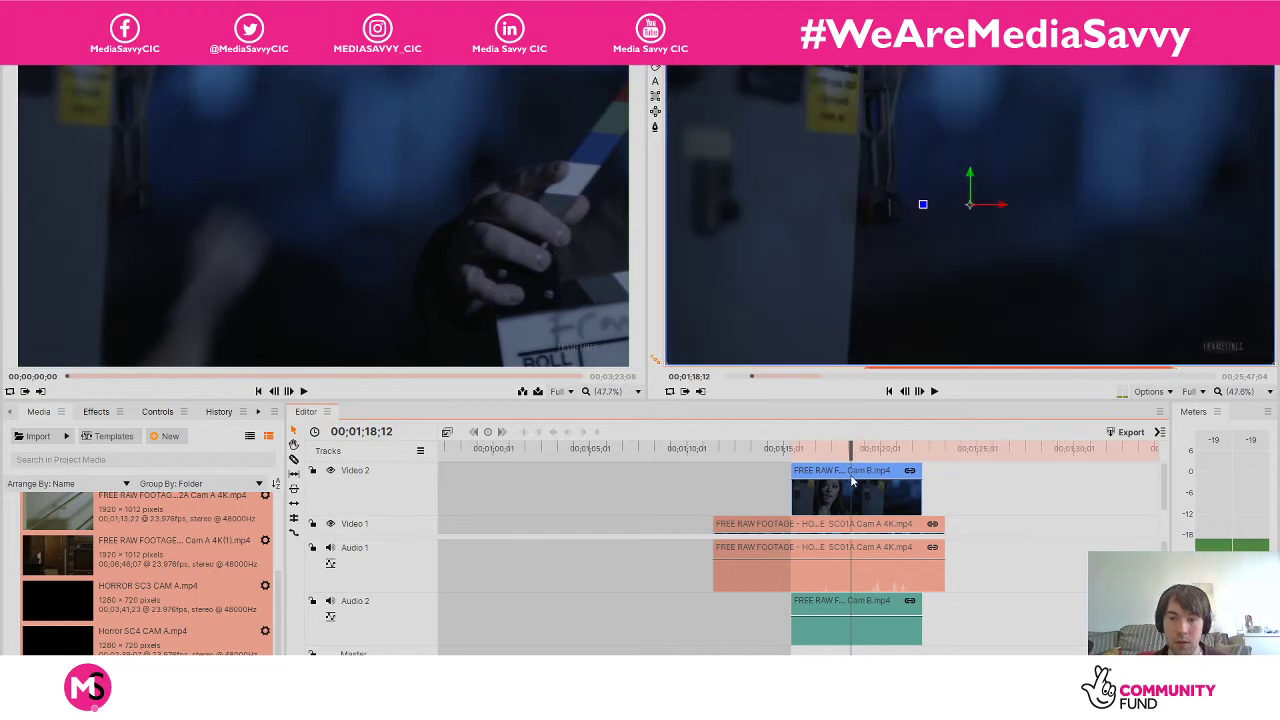
key("space")
key("space")
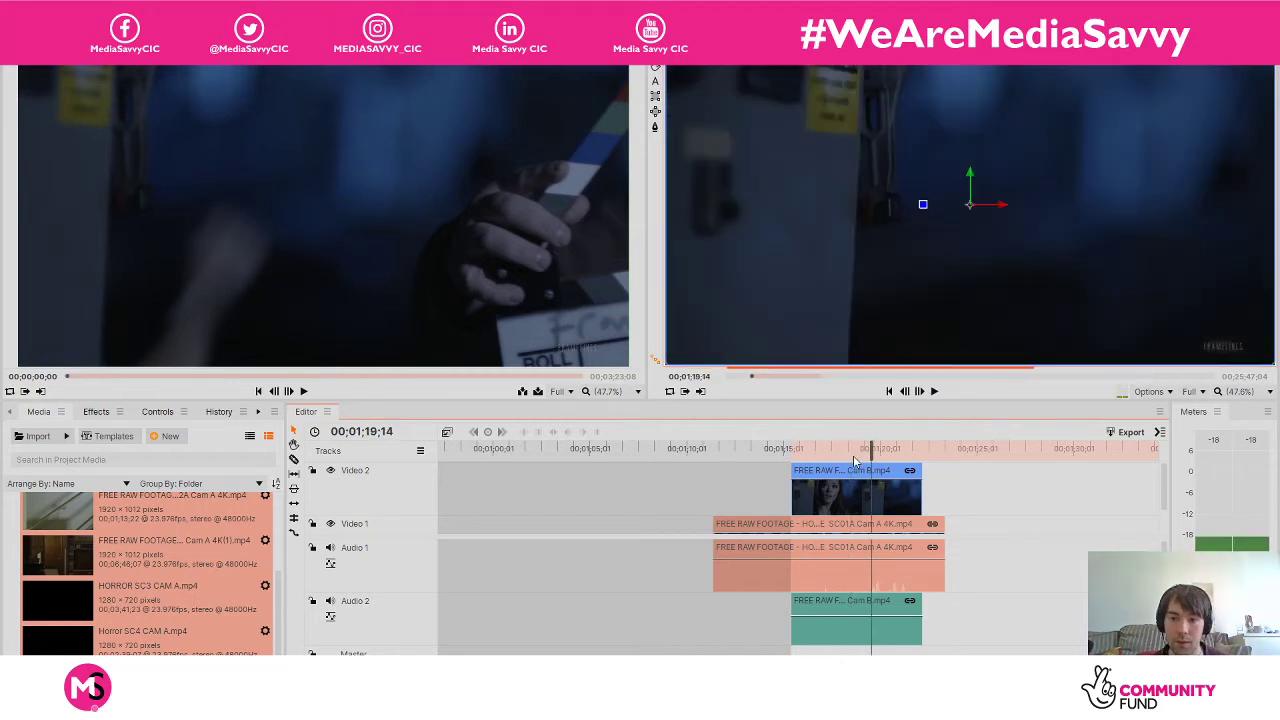
left_click_drag(871, 455, 855, 454)
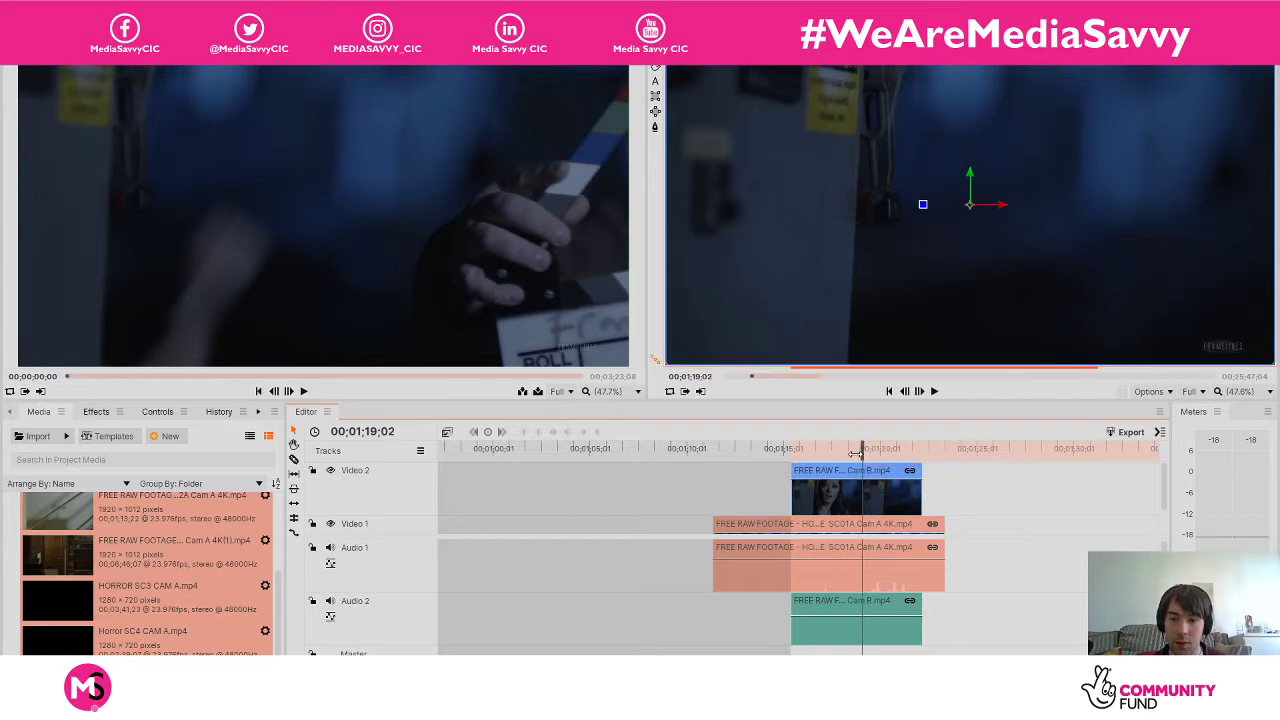
left_click_drag(945, 578, 863, 577)
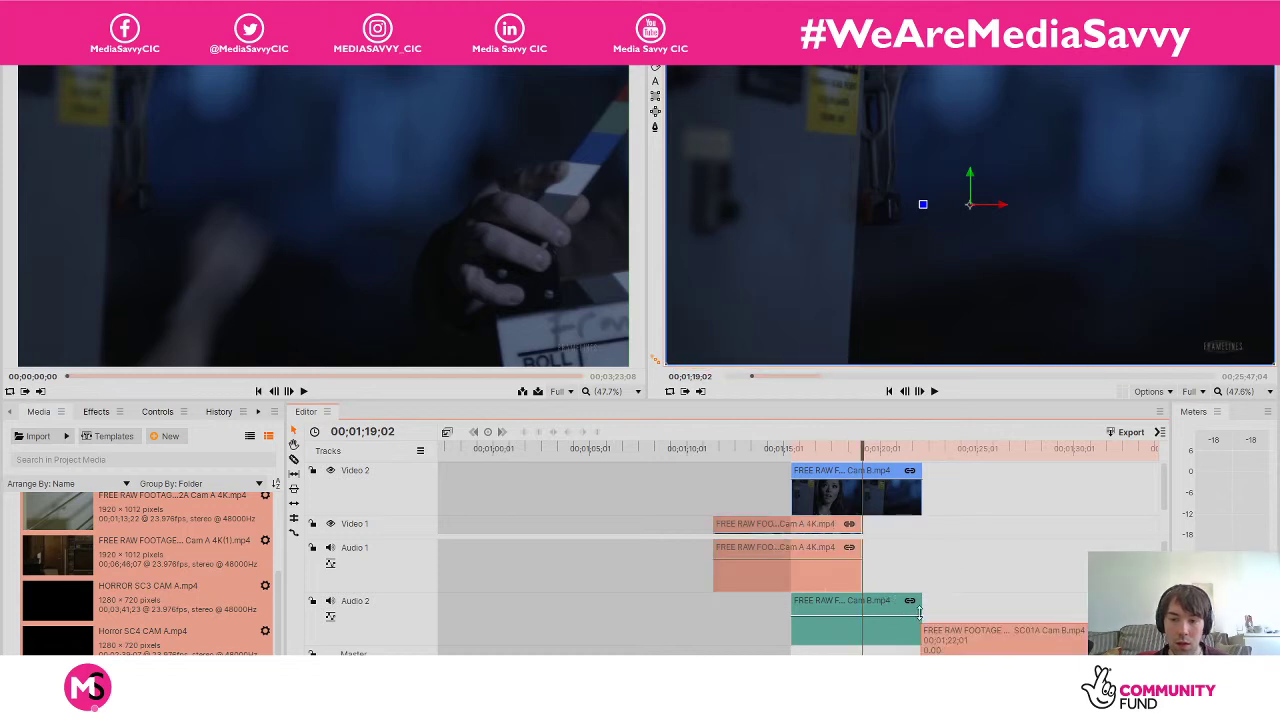
left_click_drag(921, 602, 860, 610)
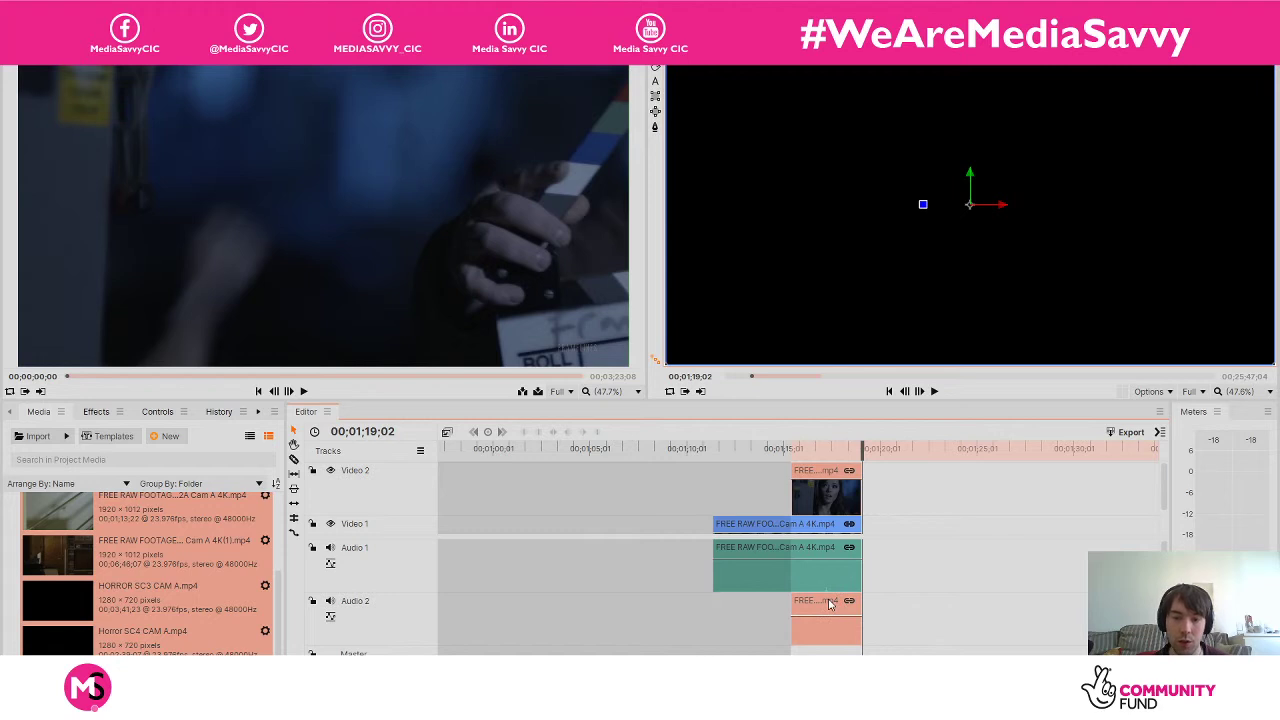
Unlink the Cam B clip's video and audio and delete its audio from Audio 2.
right_click(829, 604)
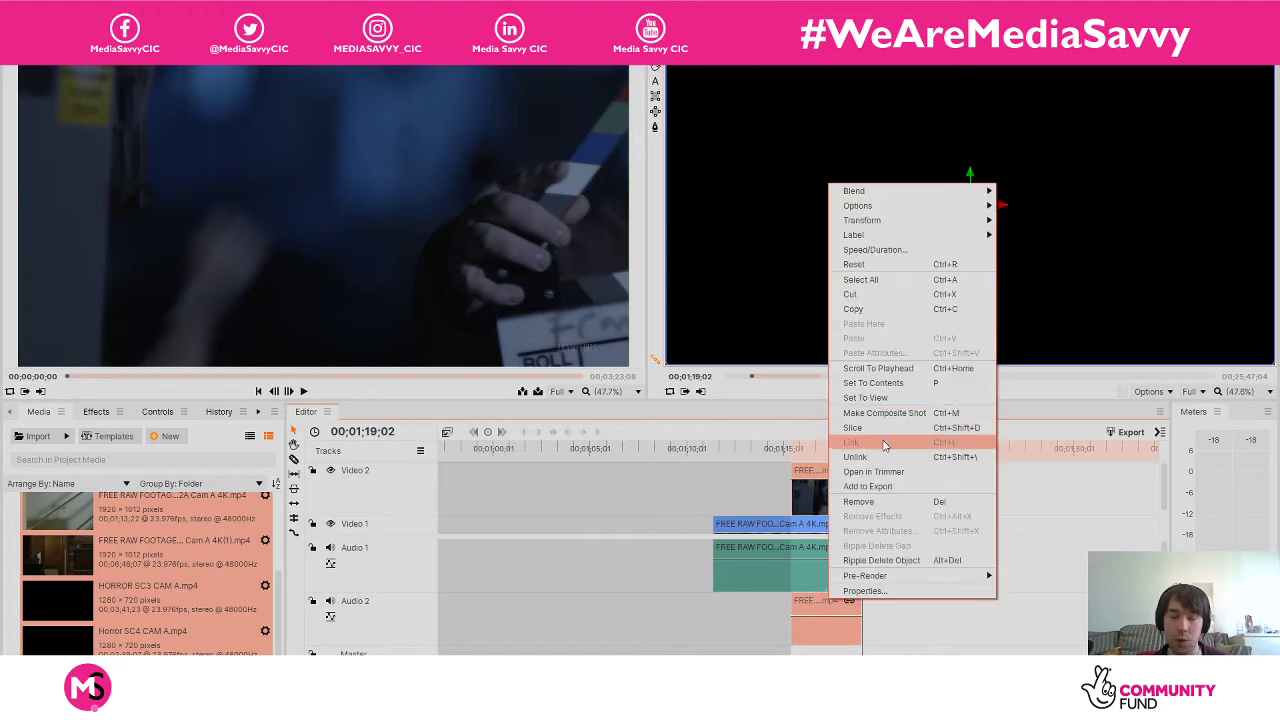
left_click(893, 462)
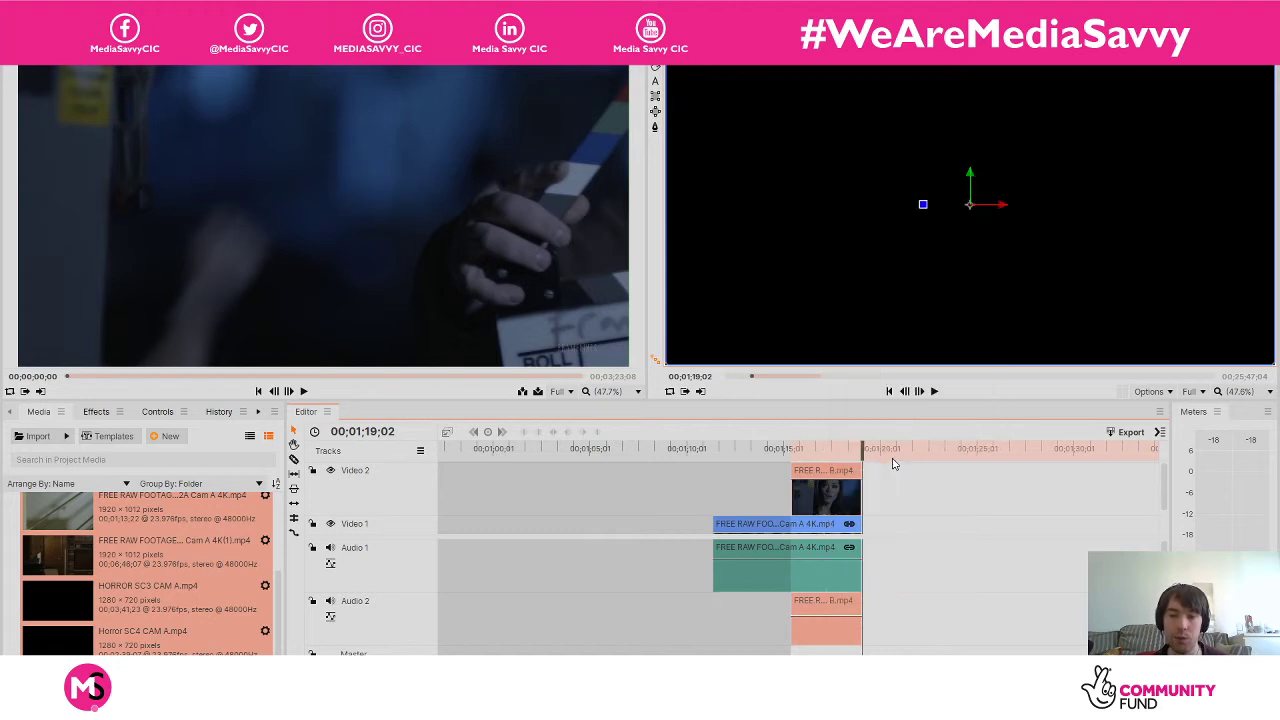
right_click(834, 478)
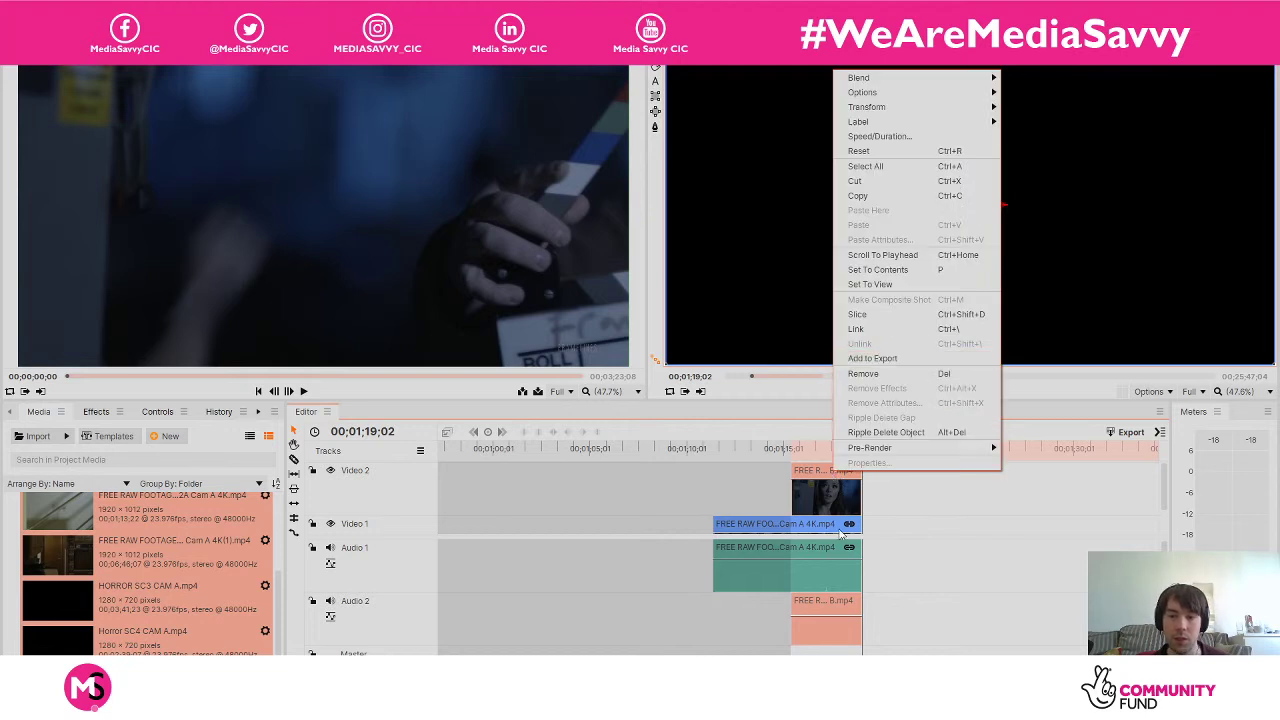
left_click(838, 610)
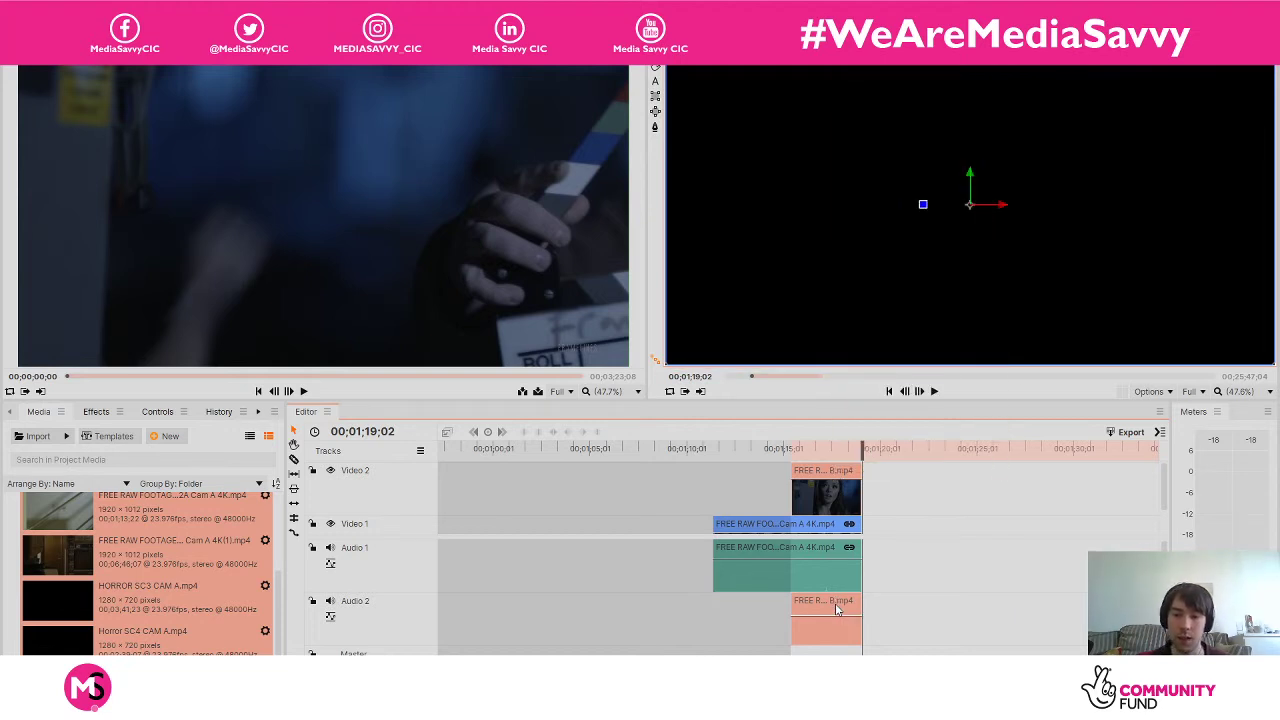
left_click(820, 472)
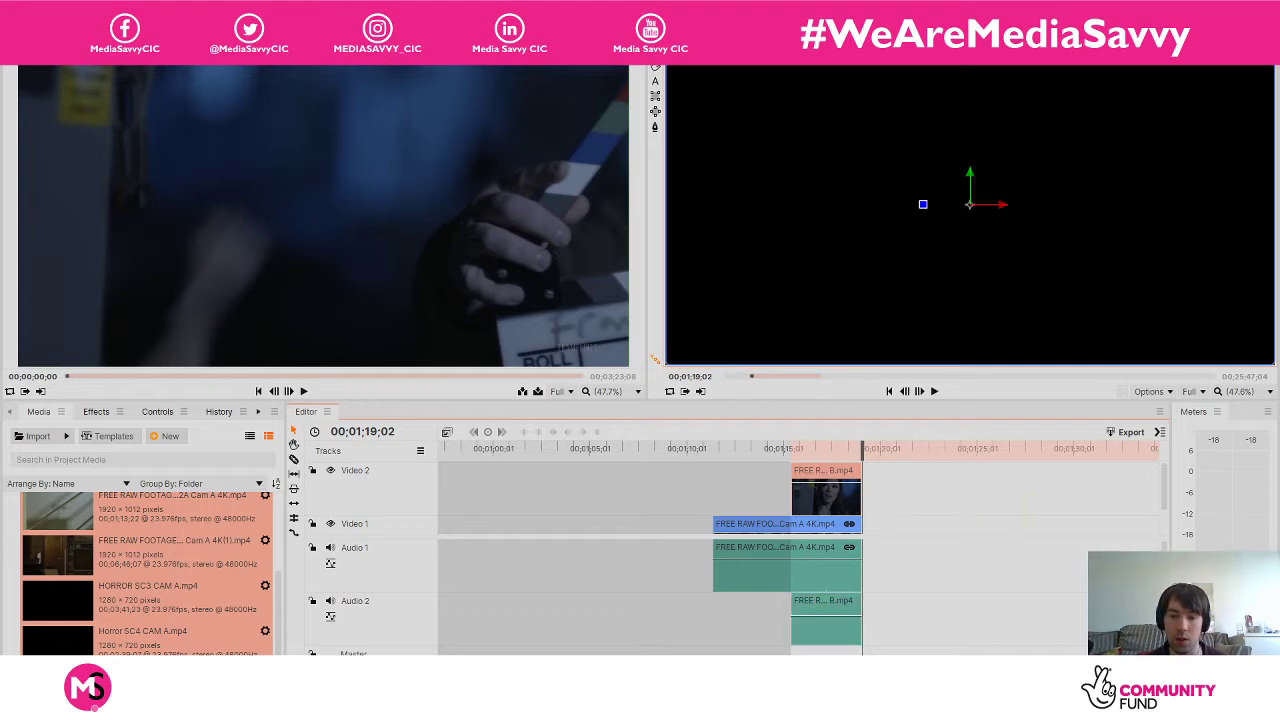
left_click(834, 610)
key("Delete")
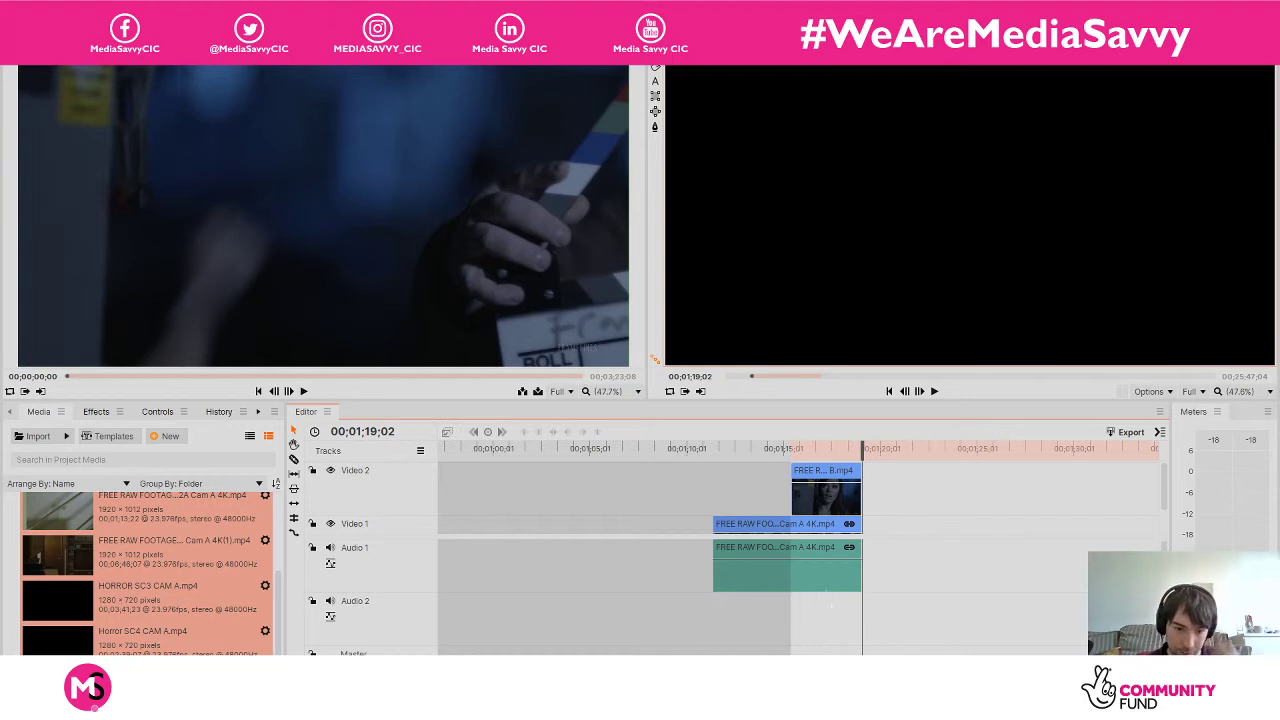
Move the SC02 Cam C clip earlier on Video 1, closer to the trimmed SC01A shots.
scroll(830, 605, "down", 6)
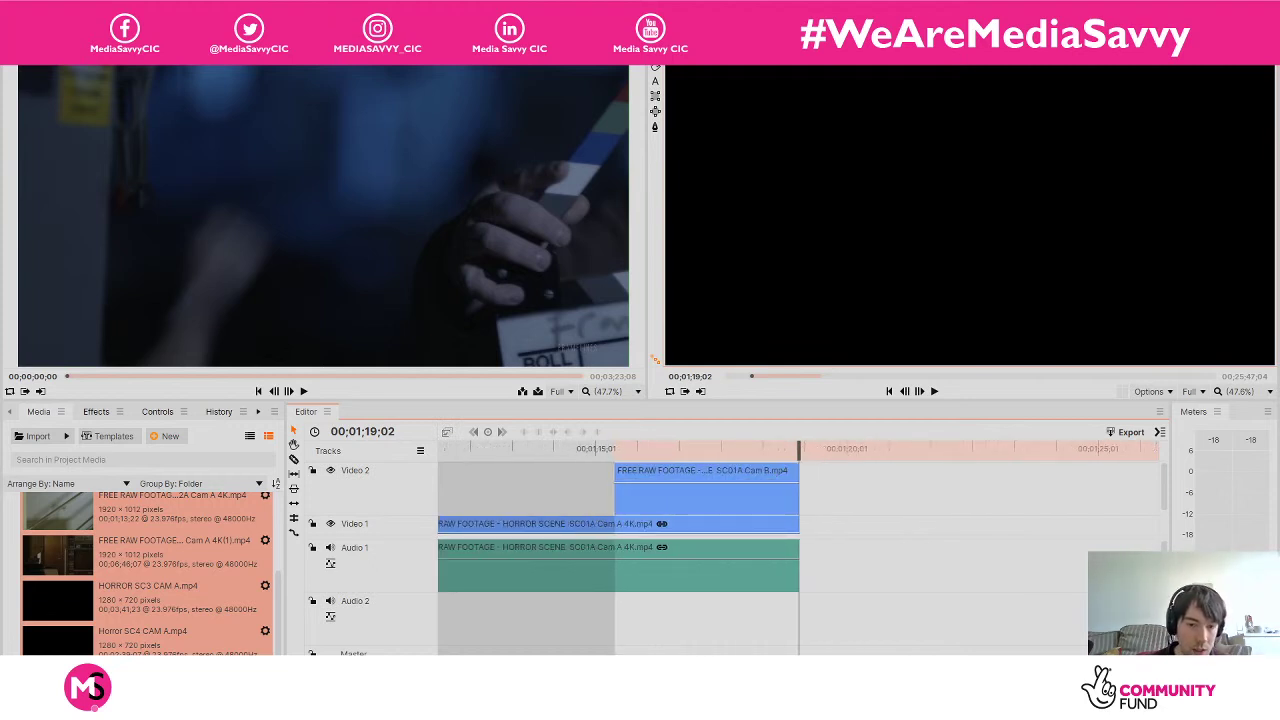
key("equal")
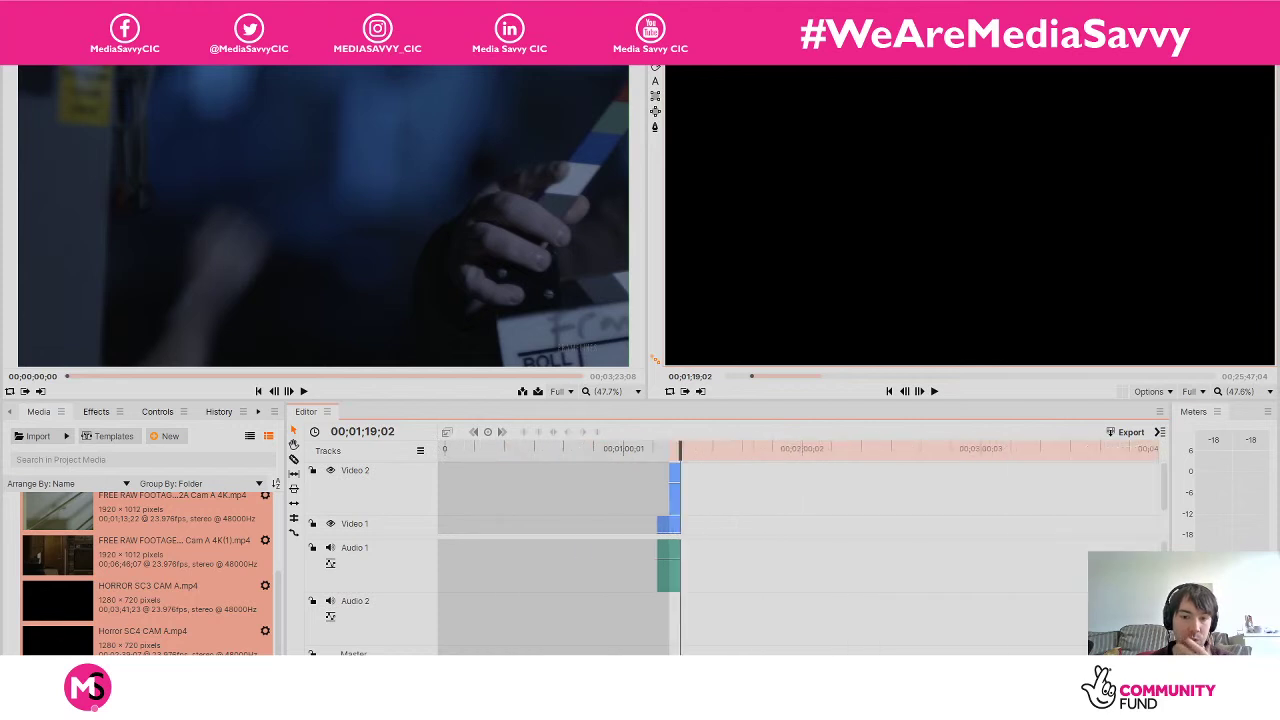
key("minus")
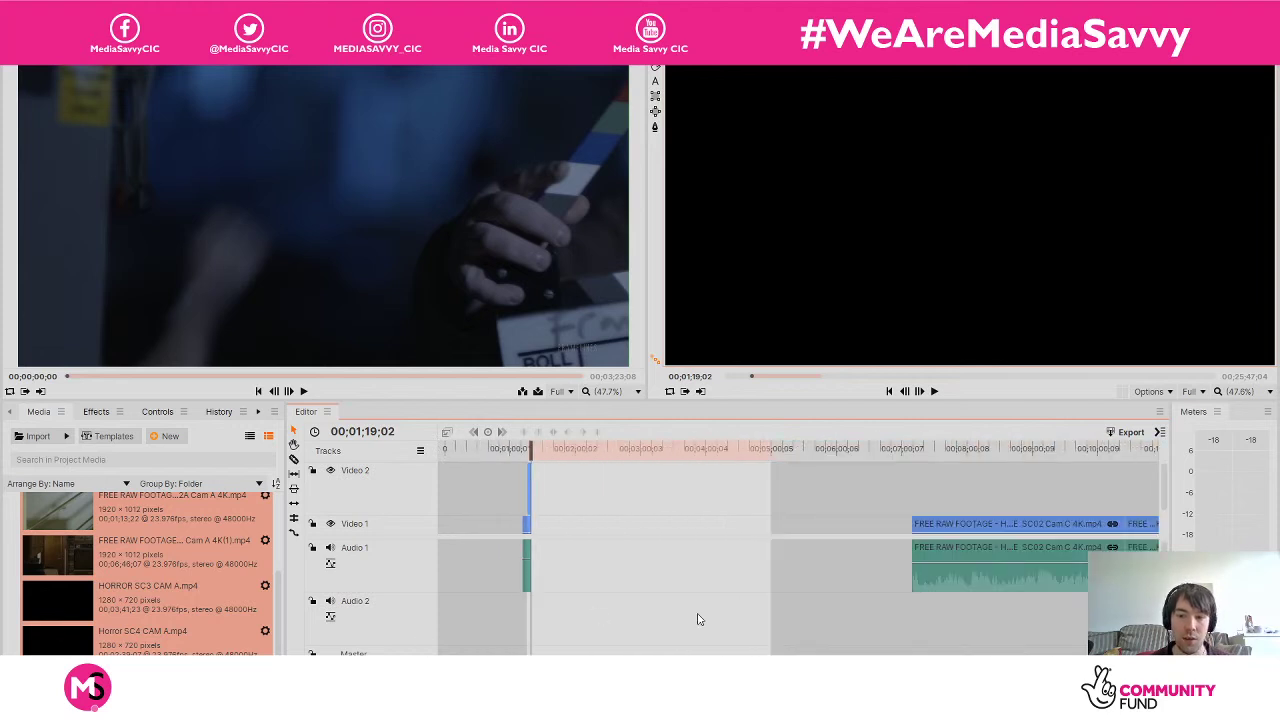
left_click_drag(976, 527, 628, 493)
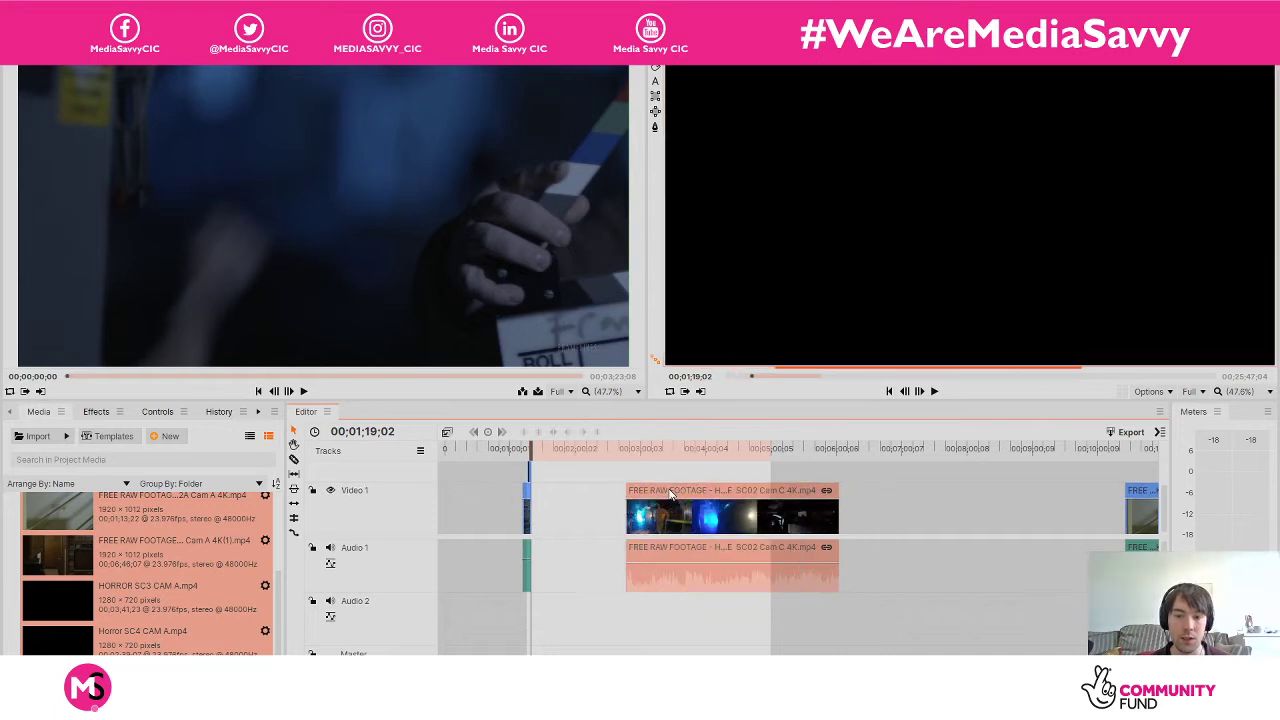
Play the SC02 Cam C clip up to 00;03;11;05 and return the playhead to the clapperboard at 00;02;49;18.
left_click(632, 452)
key("space")
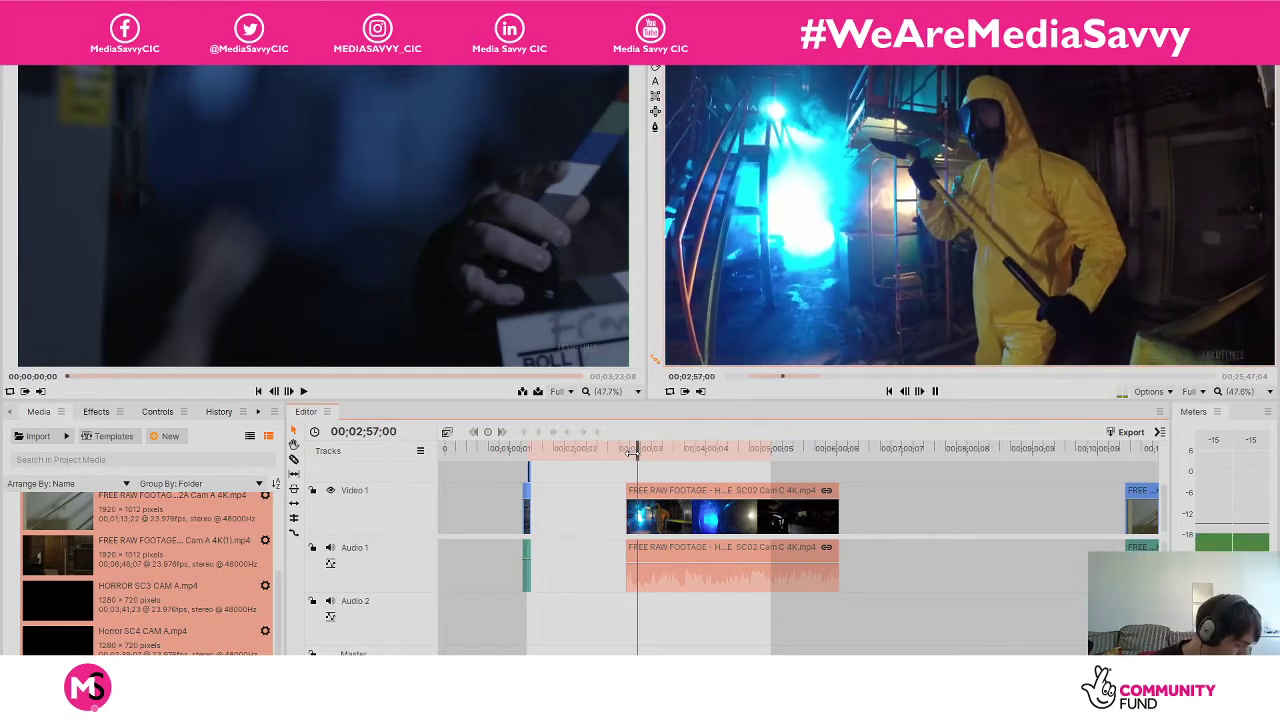
key("space")
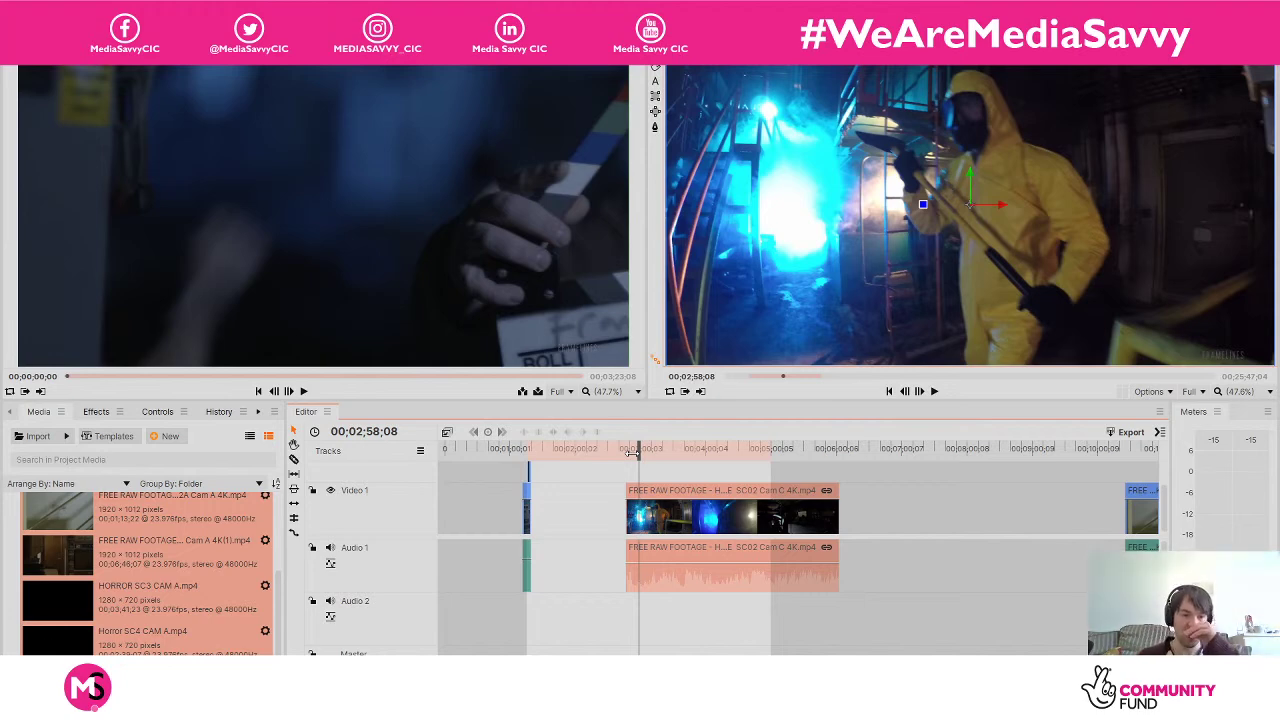
key("space")
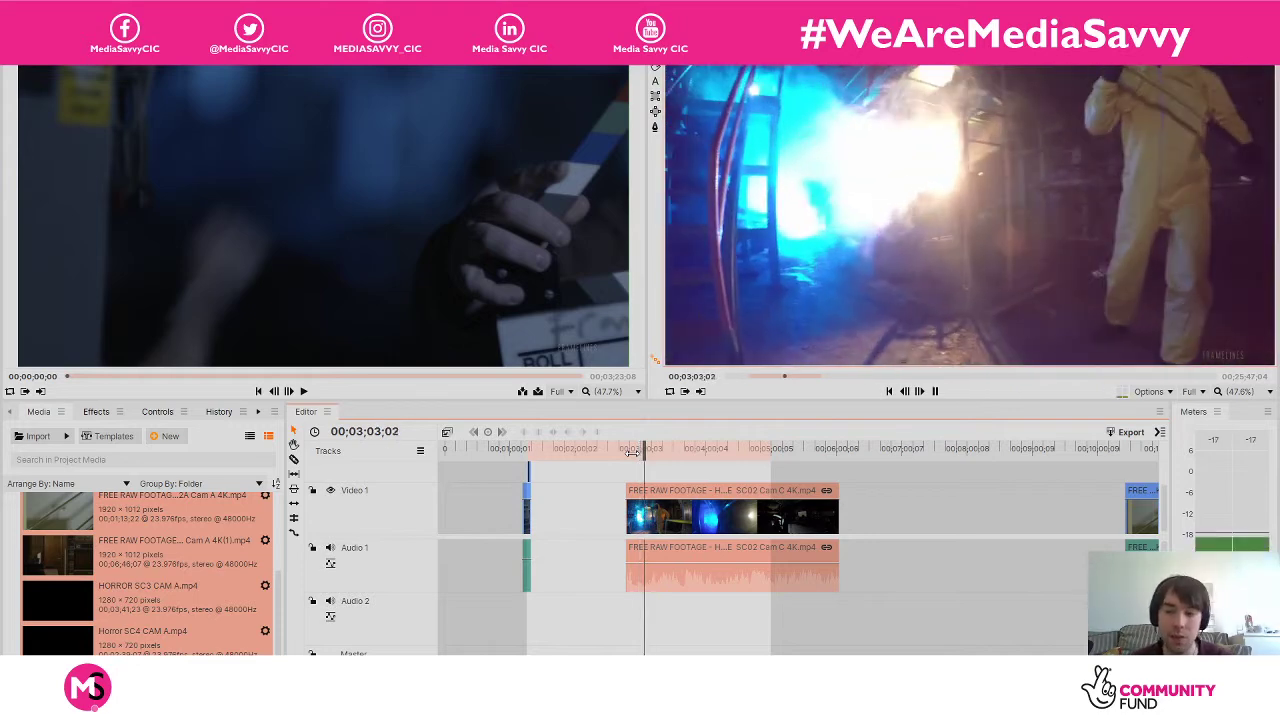
key("space")
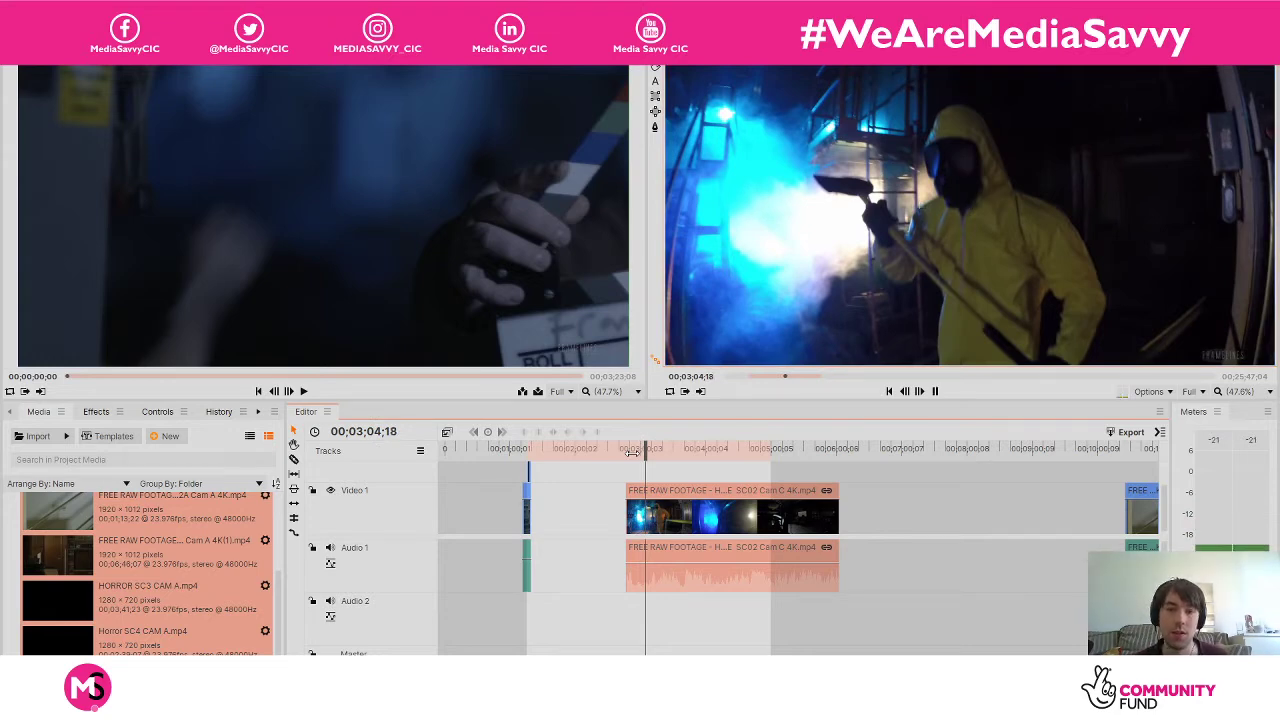
key("space")
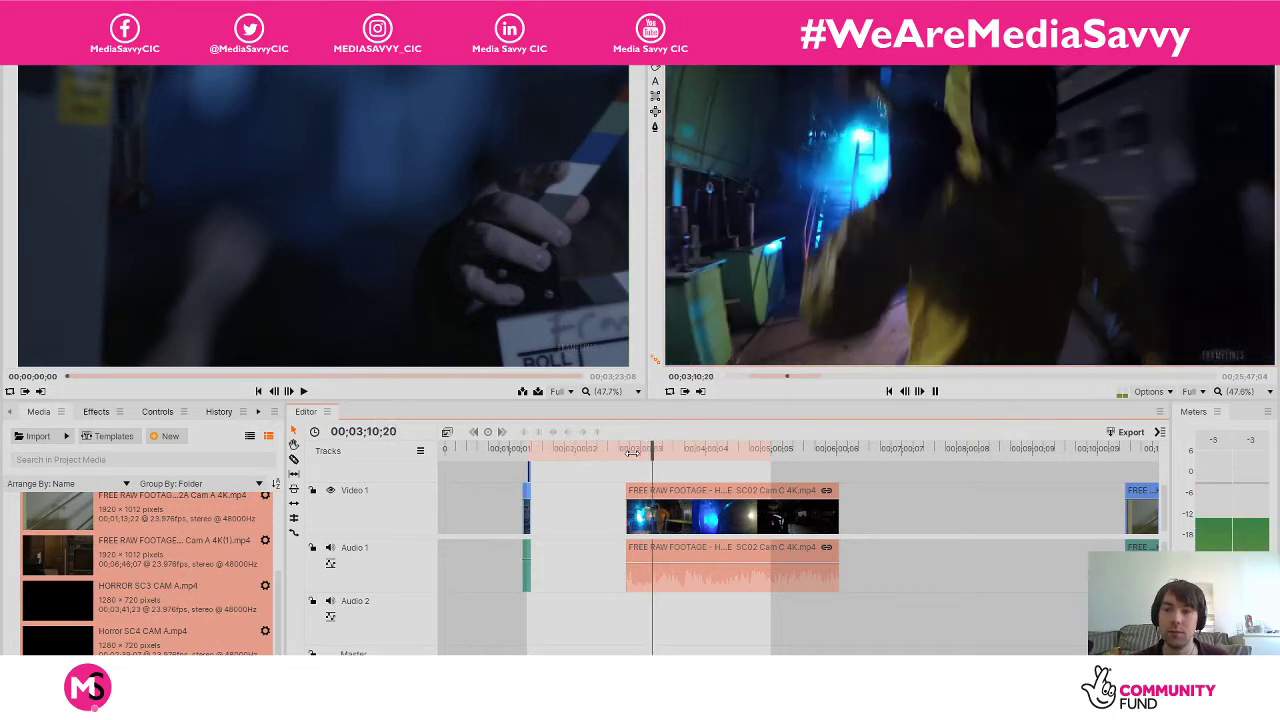
key("space")
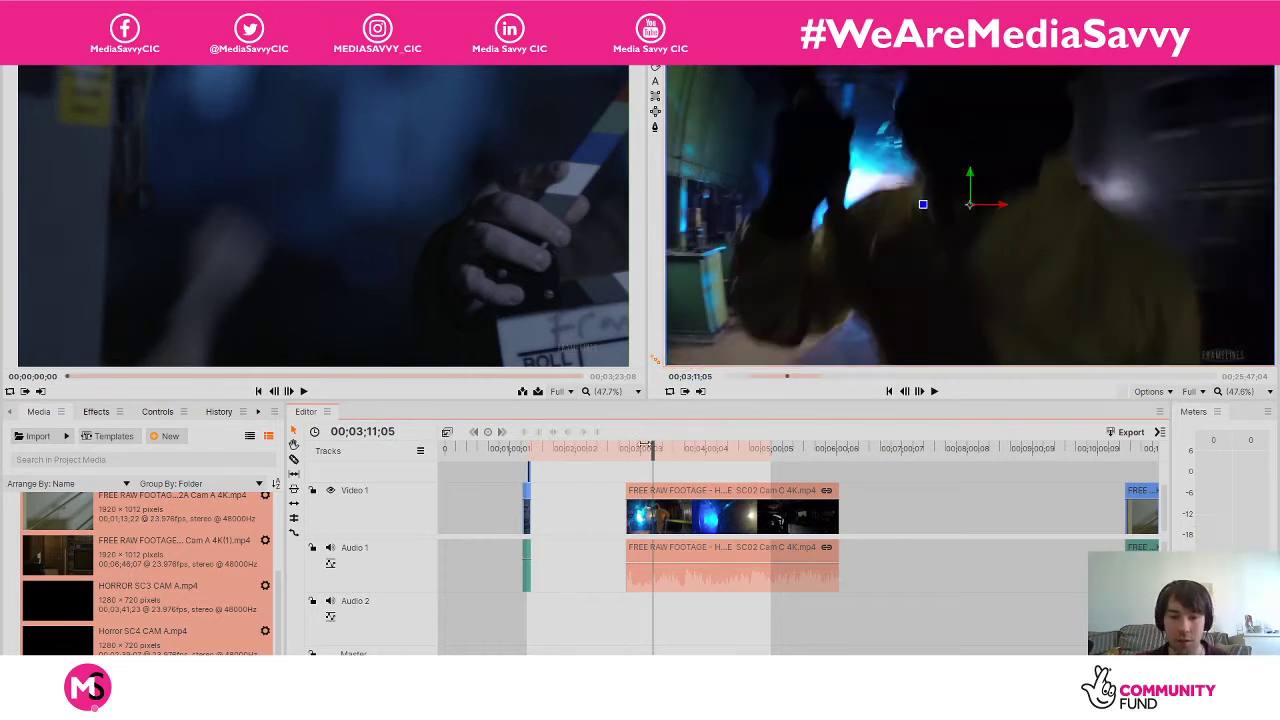
left_click_drag(641, 443, 618, 441)
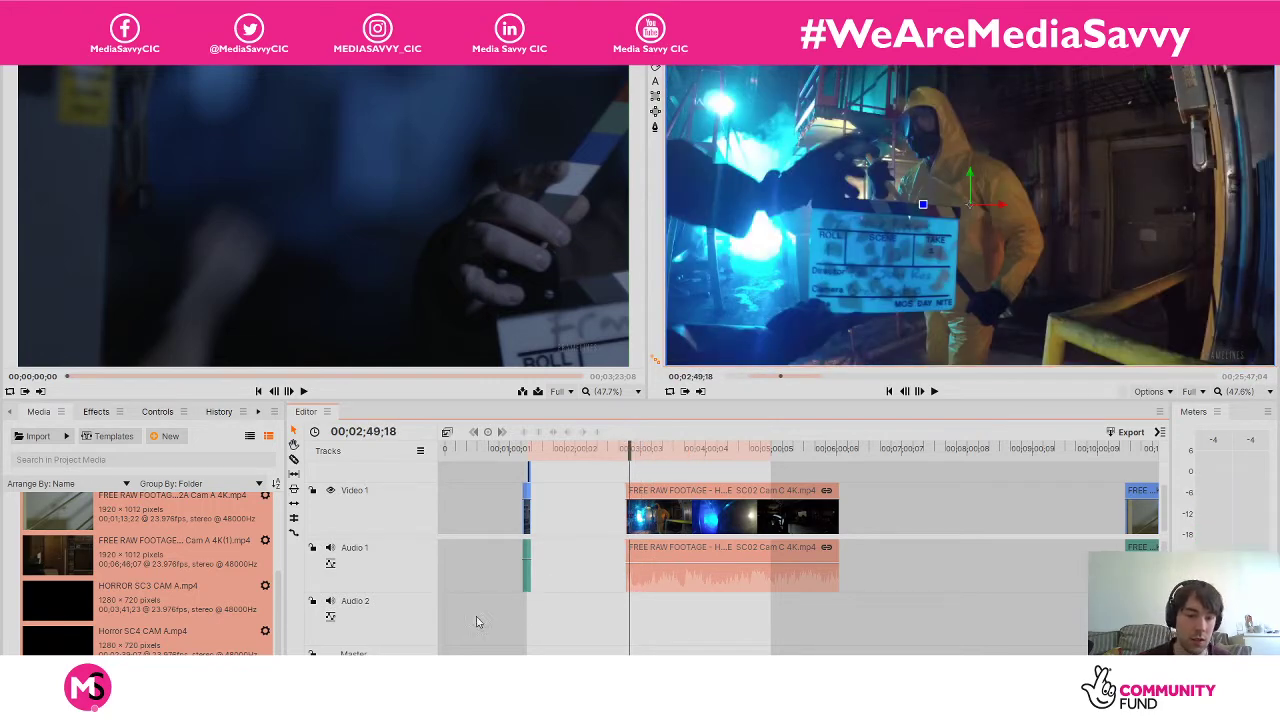
scroll(675, 556, "up", 5)
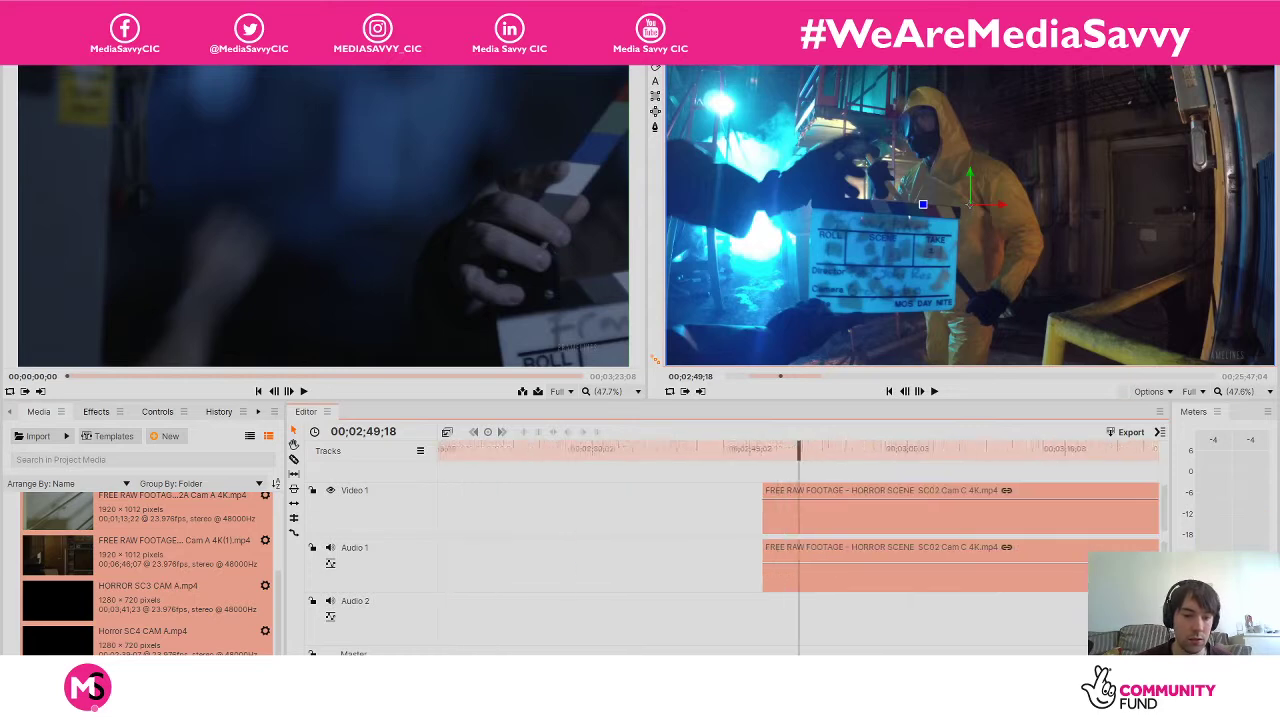
Play the SC02 Cam C clip to 00;03;04;04, split it there and delete the part before the cut.
key("space")
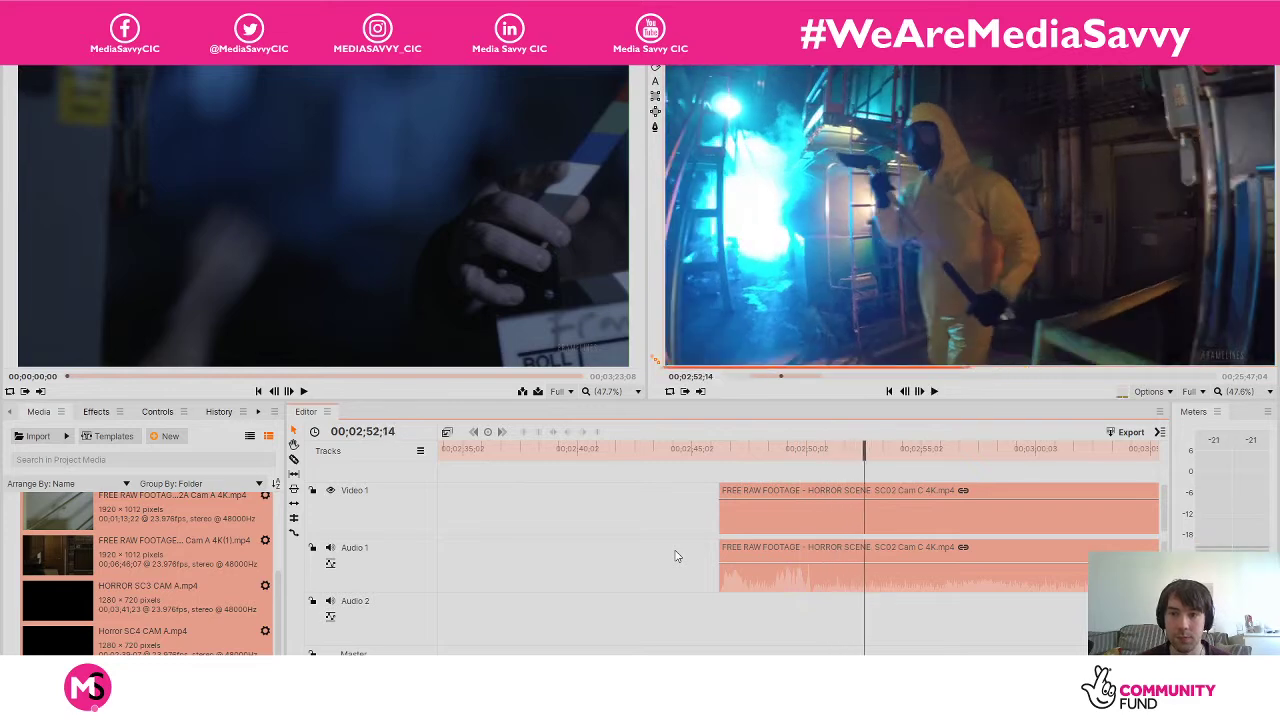
key("space")
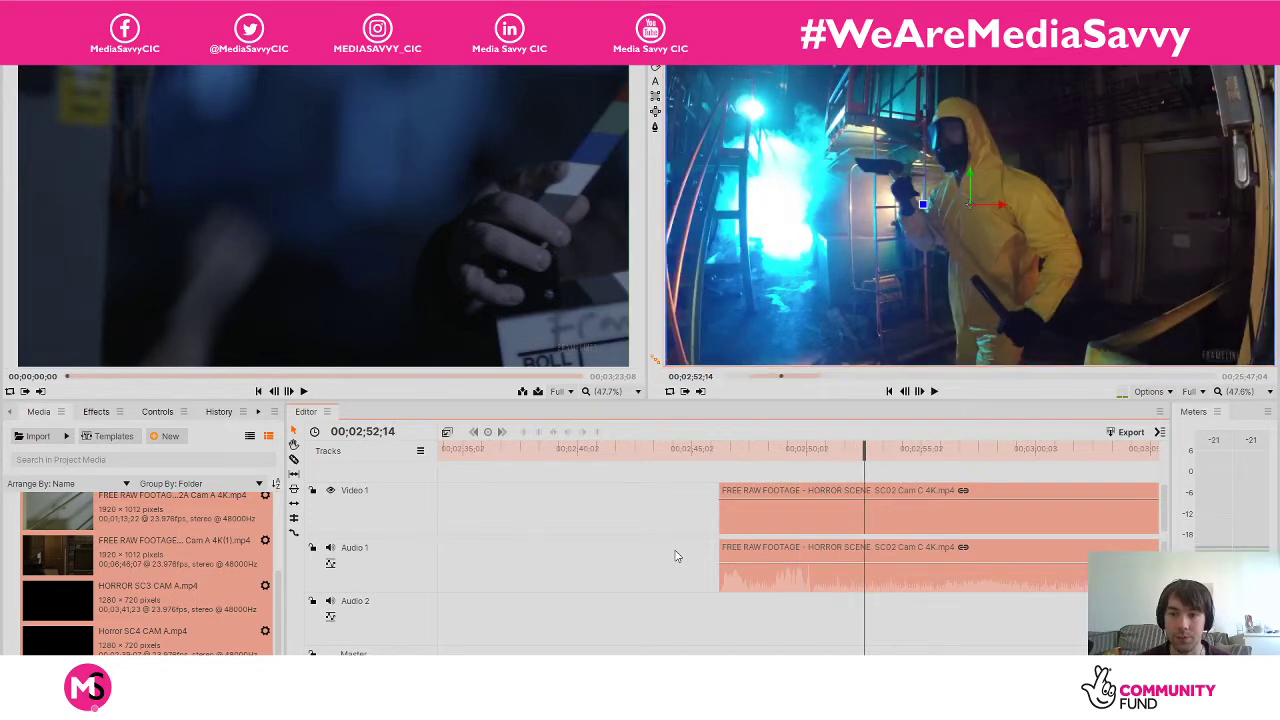
key("space")
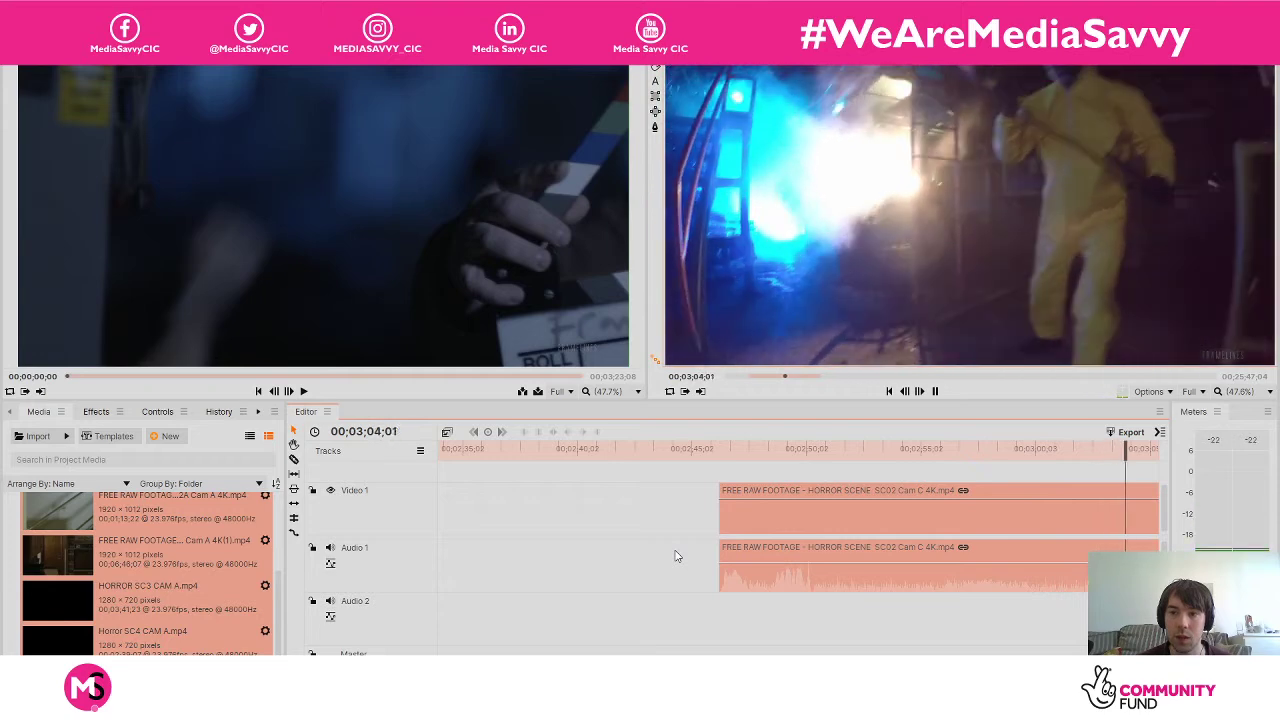
key("space")
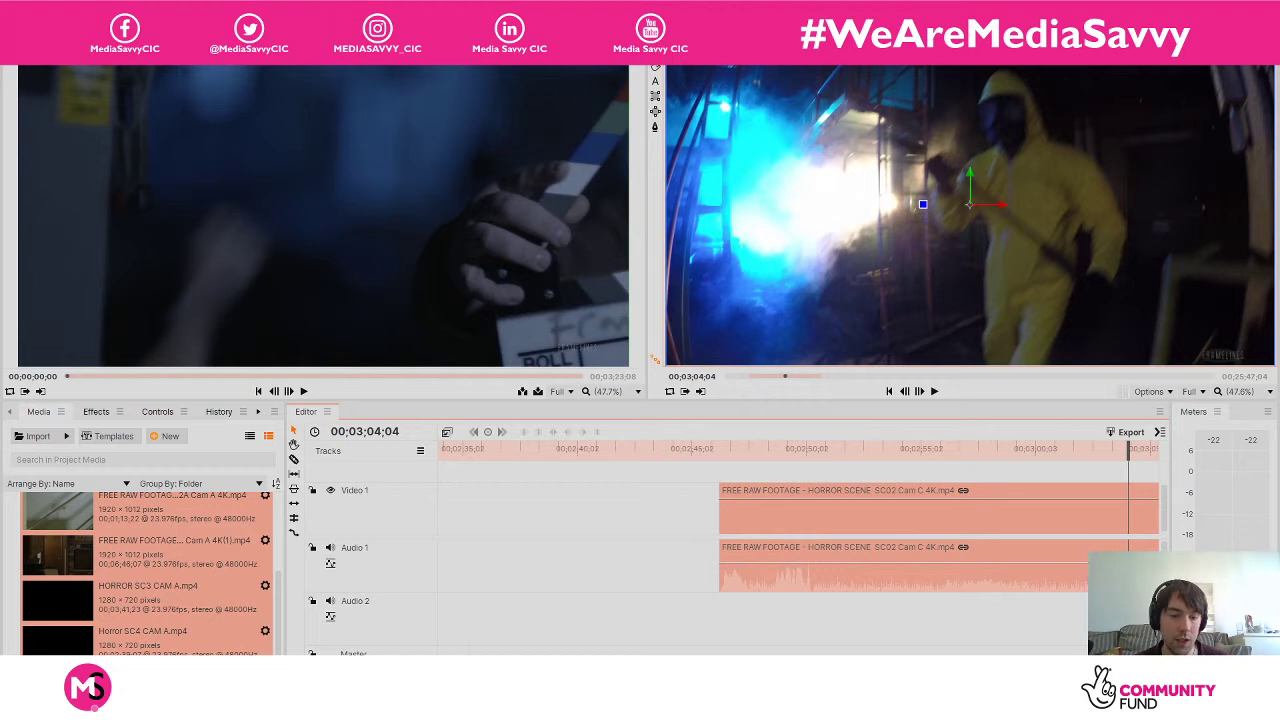
key("minus")
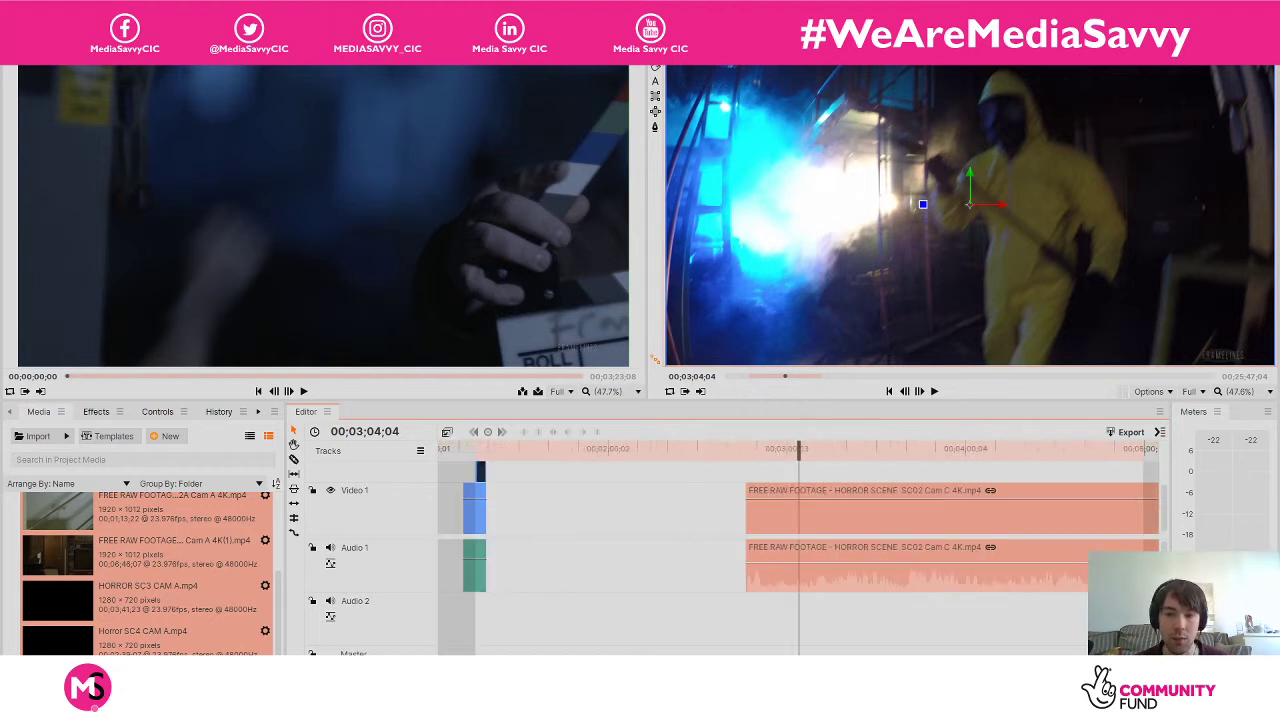
key("c")
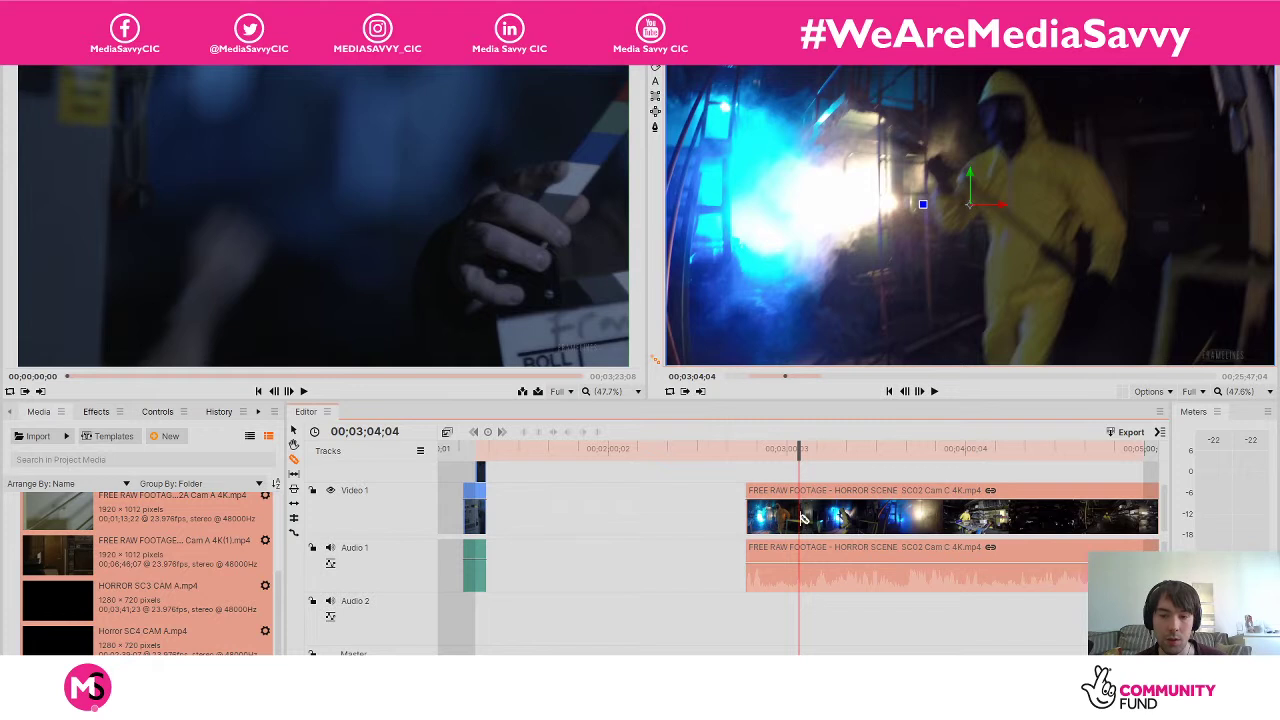
left_click(801, 517)
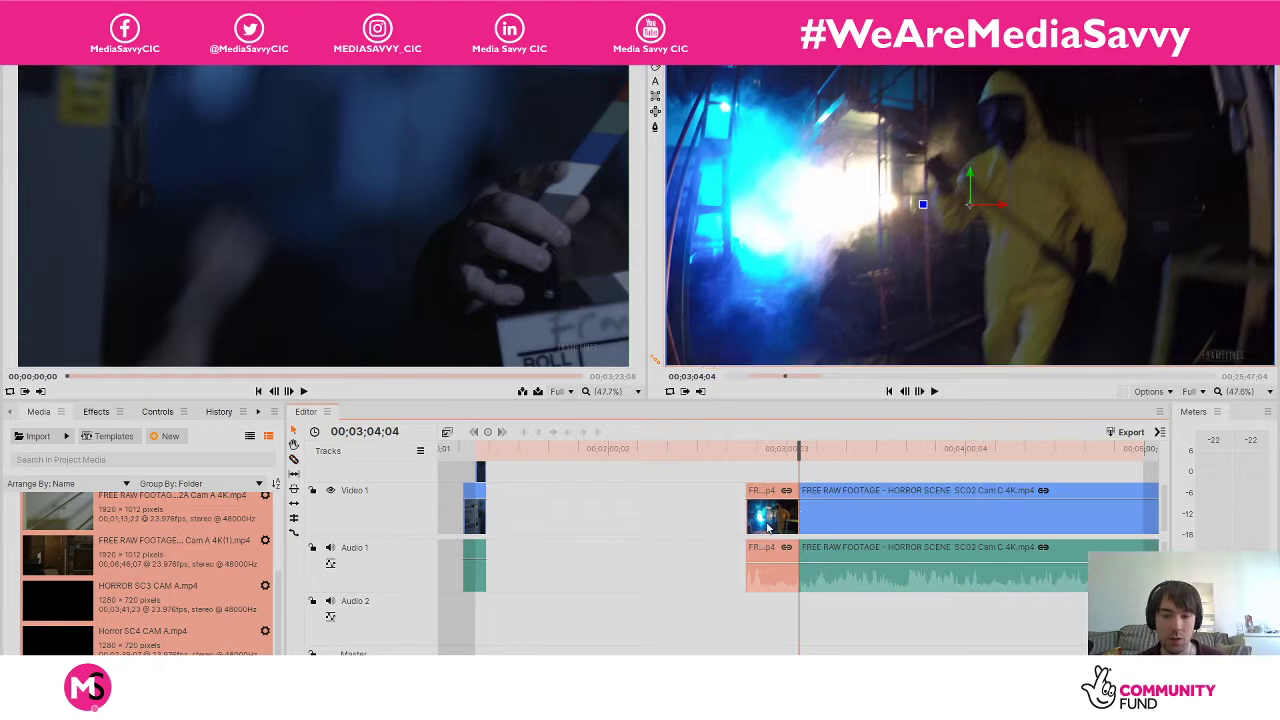
key("Delete")
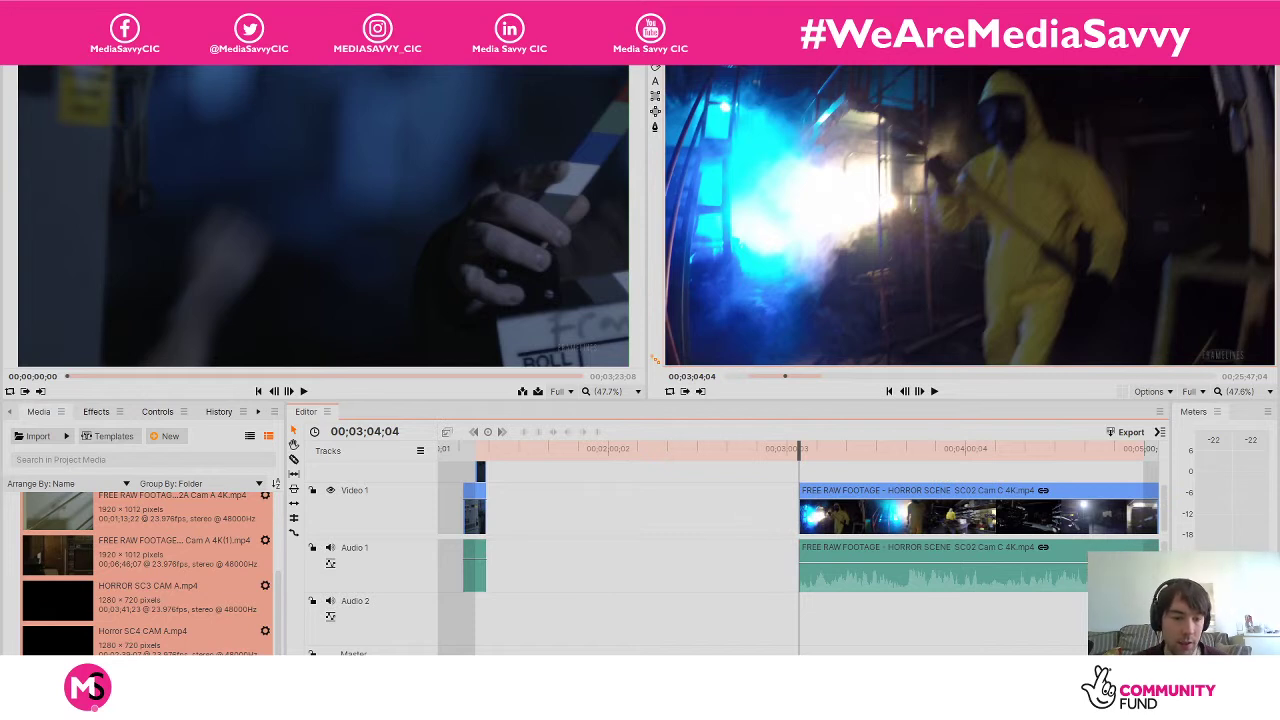
Play the remaining SC02 Cam C clip and split it at 00;03;12;18, where the camera whips past the electrical cabinets.
scroll(800, 560, "down", 5)
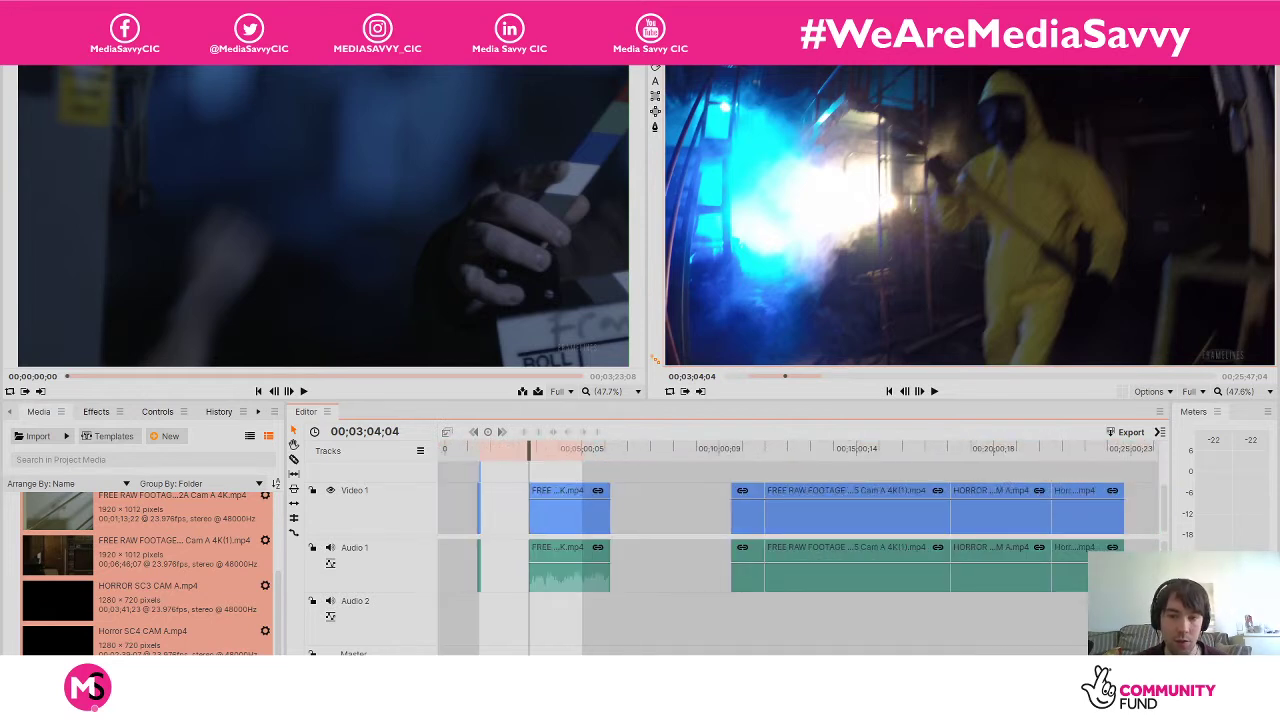
scroll(800, 540, "up", 5)
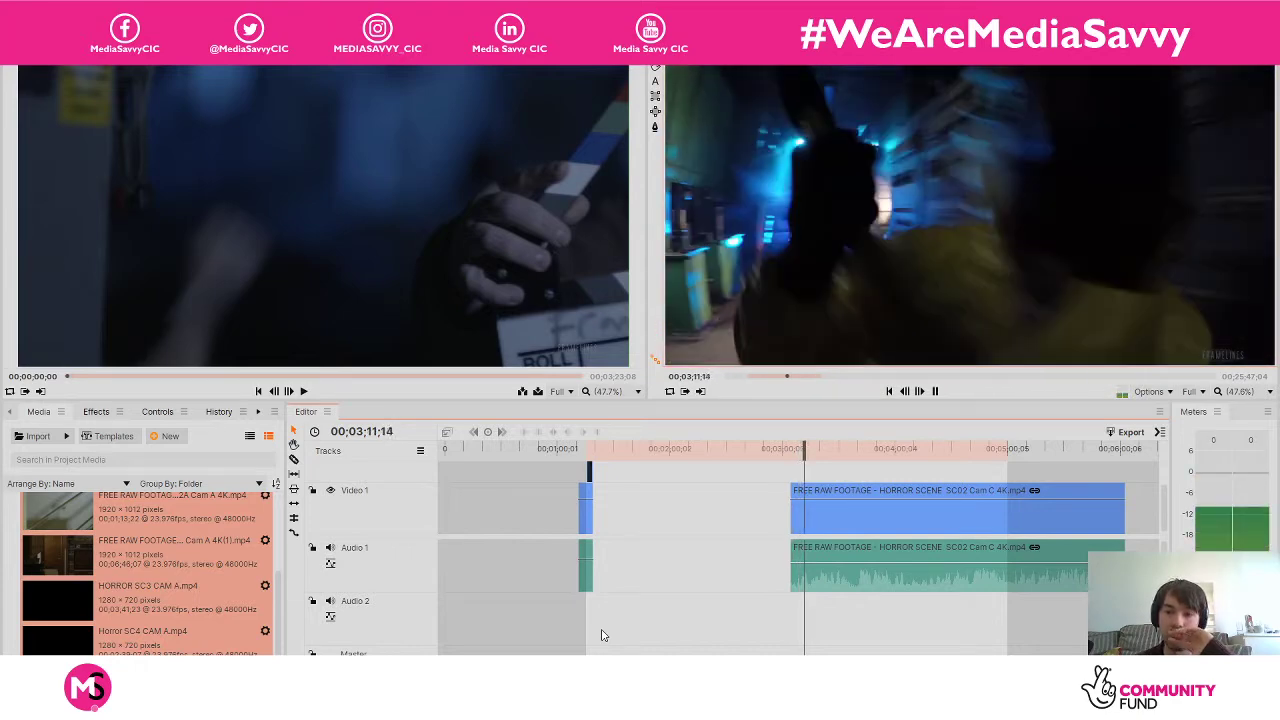
key("space")
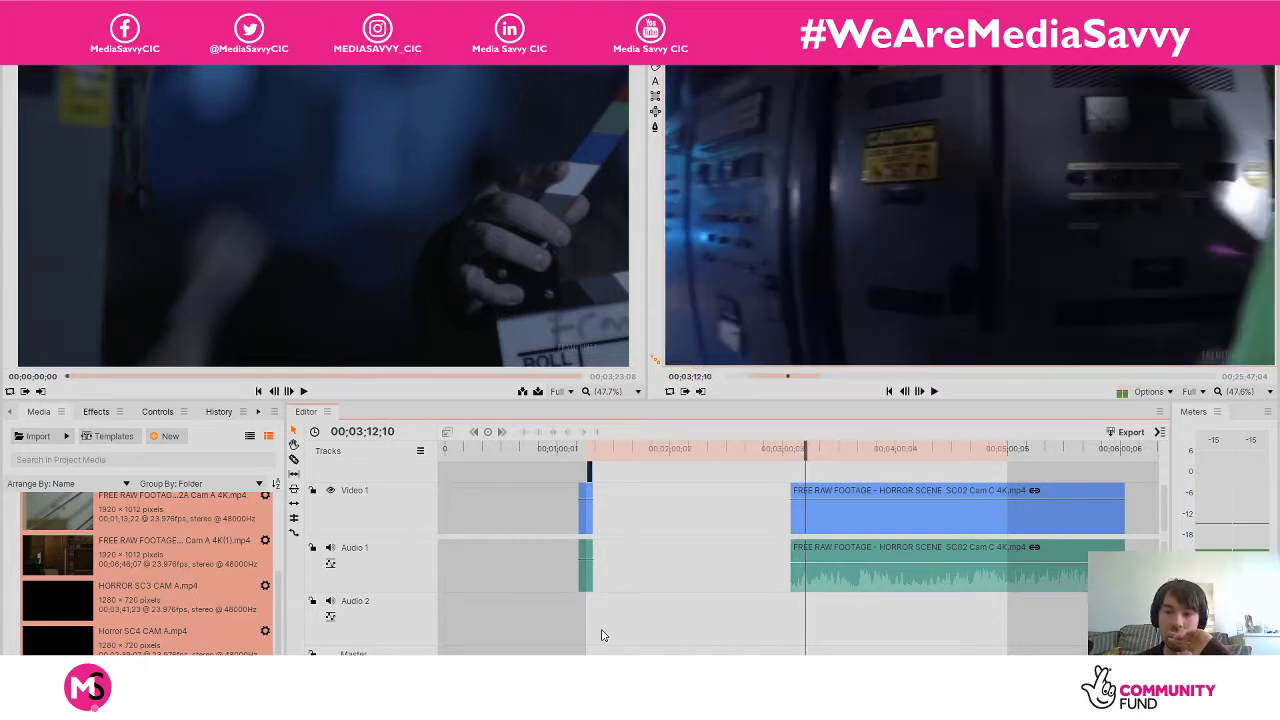
key("space")
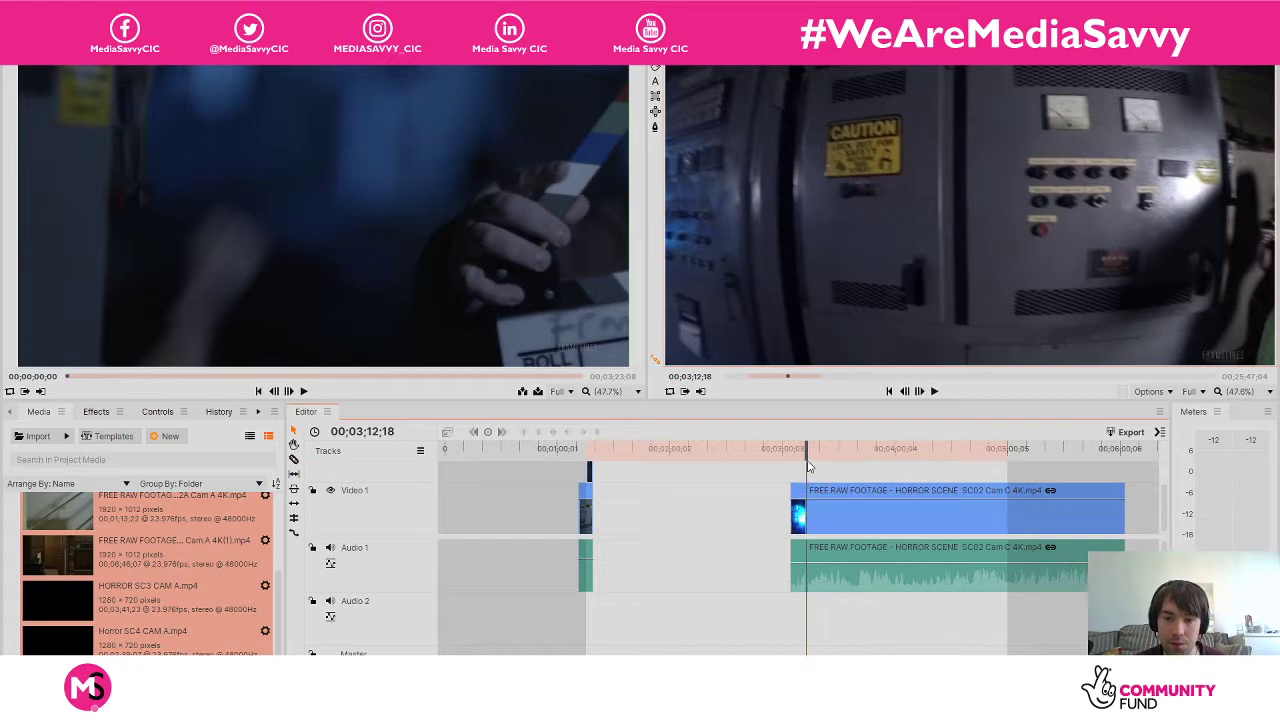
Check the frames around the new cut and move the first Cam C segment slightly earlier, leaving a gap before the remaining footage.
left_click_drag(810, 455, 811, 454)
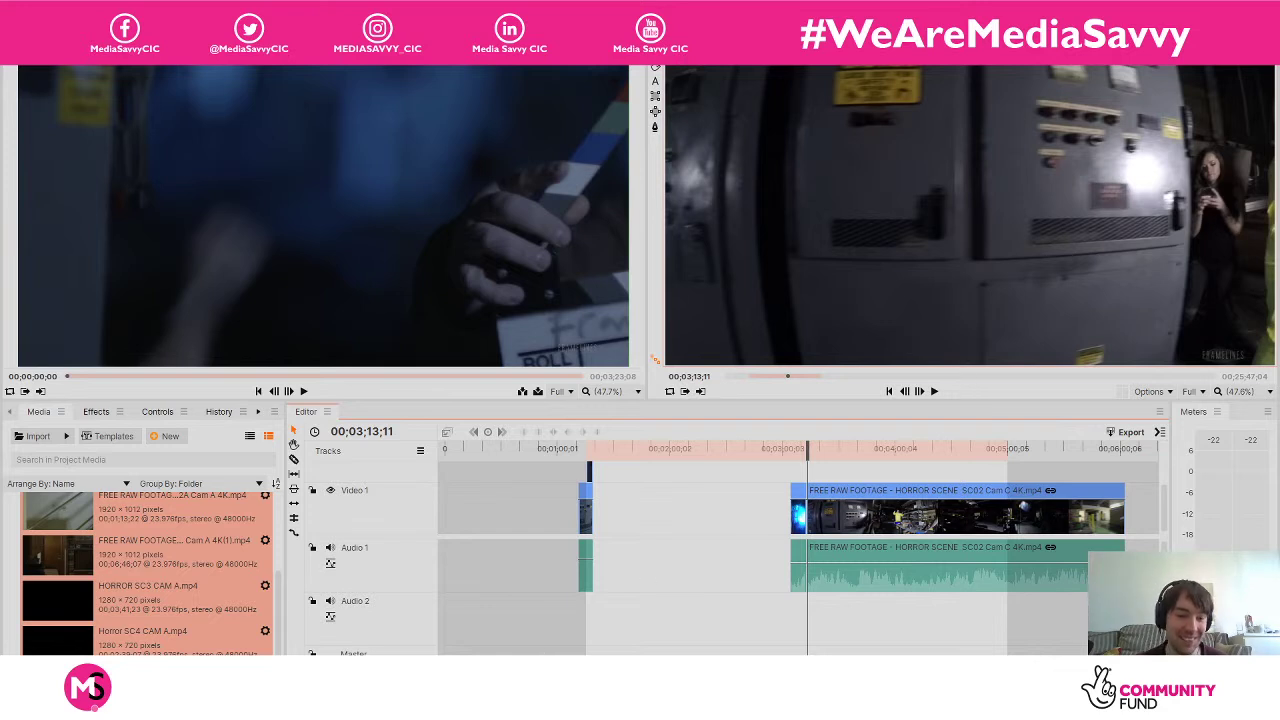
scroll(510, 587, "up", 5)
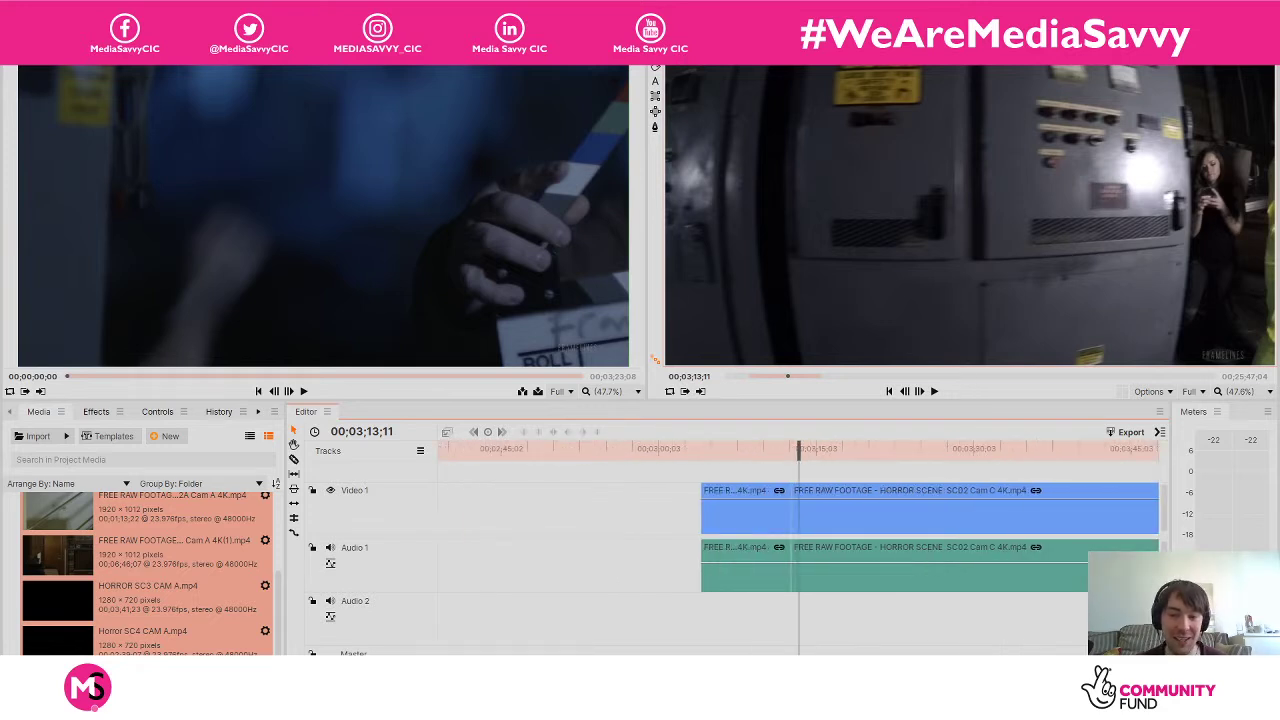
left_click(768, 447)
left_click_drag(768, 447, 786, 453)
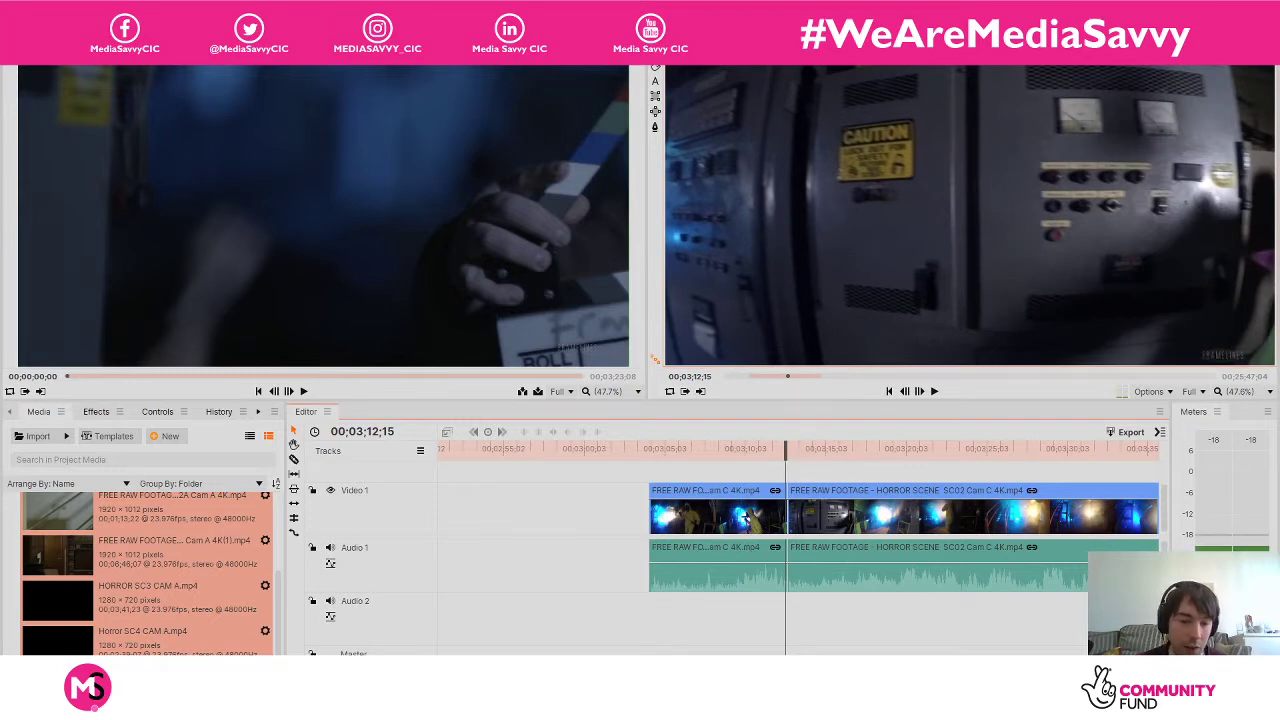
scroll(745, 517, "up", 6)
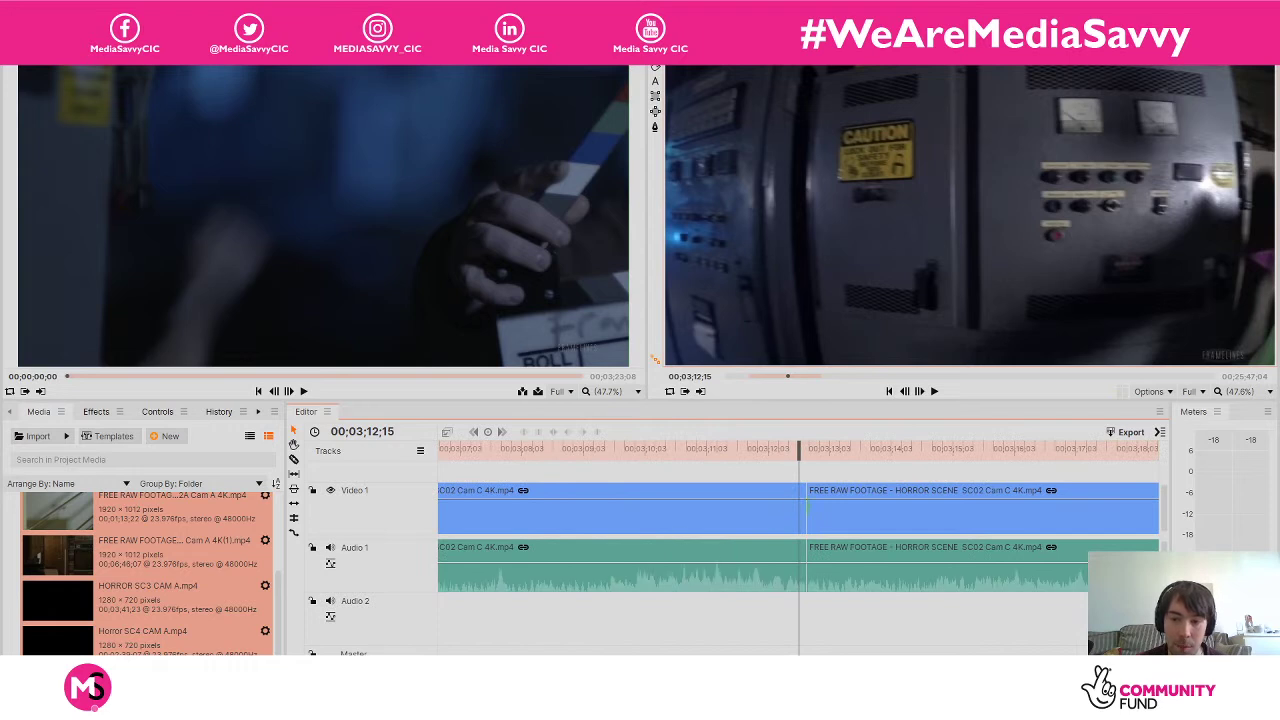
left_click(745, 517)
left_click_drag(806, 505, 767, 505)
key("minus")
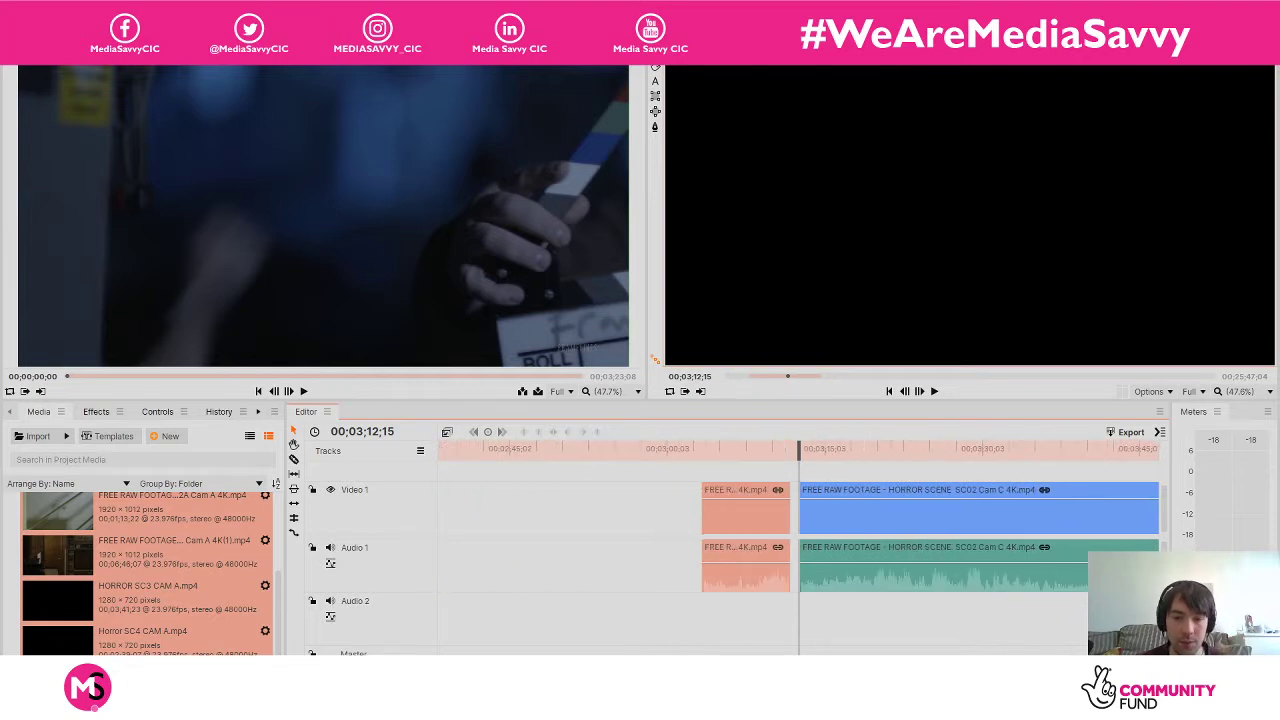
key("minus")
key("equal")
key("minus")
key("equal")
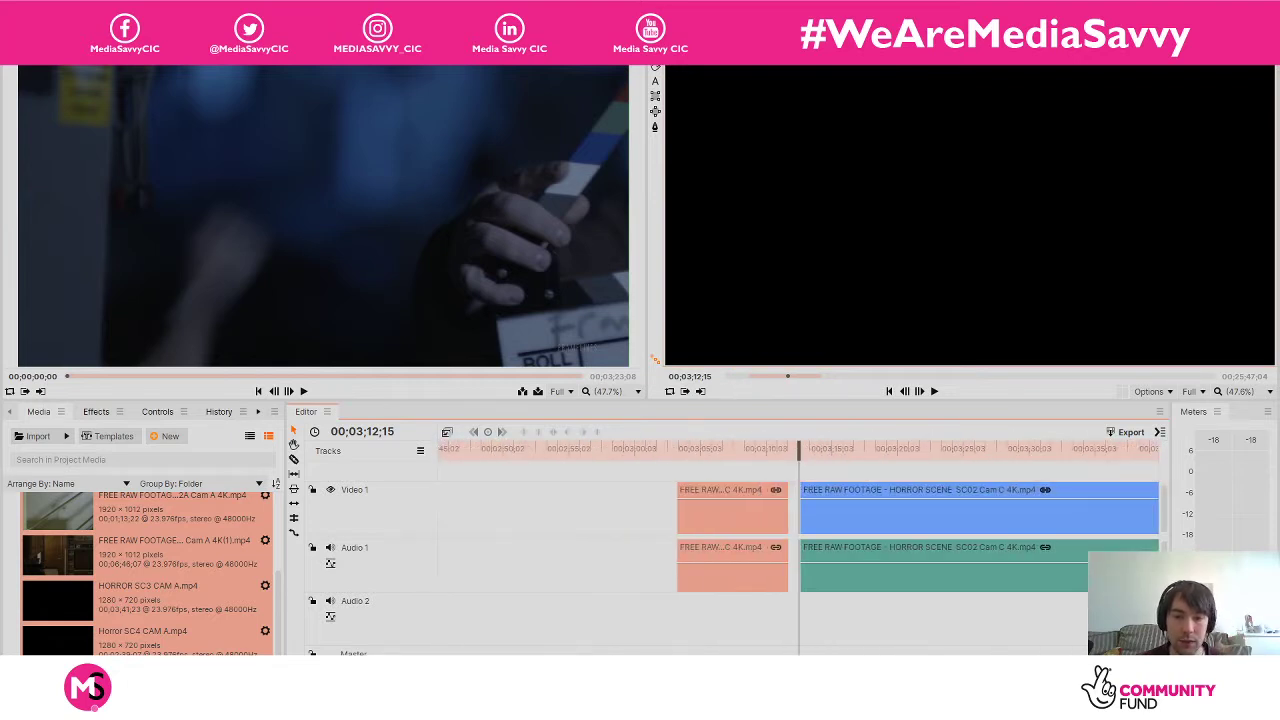
key("equal")
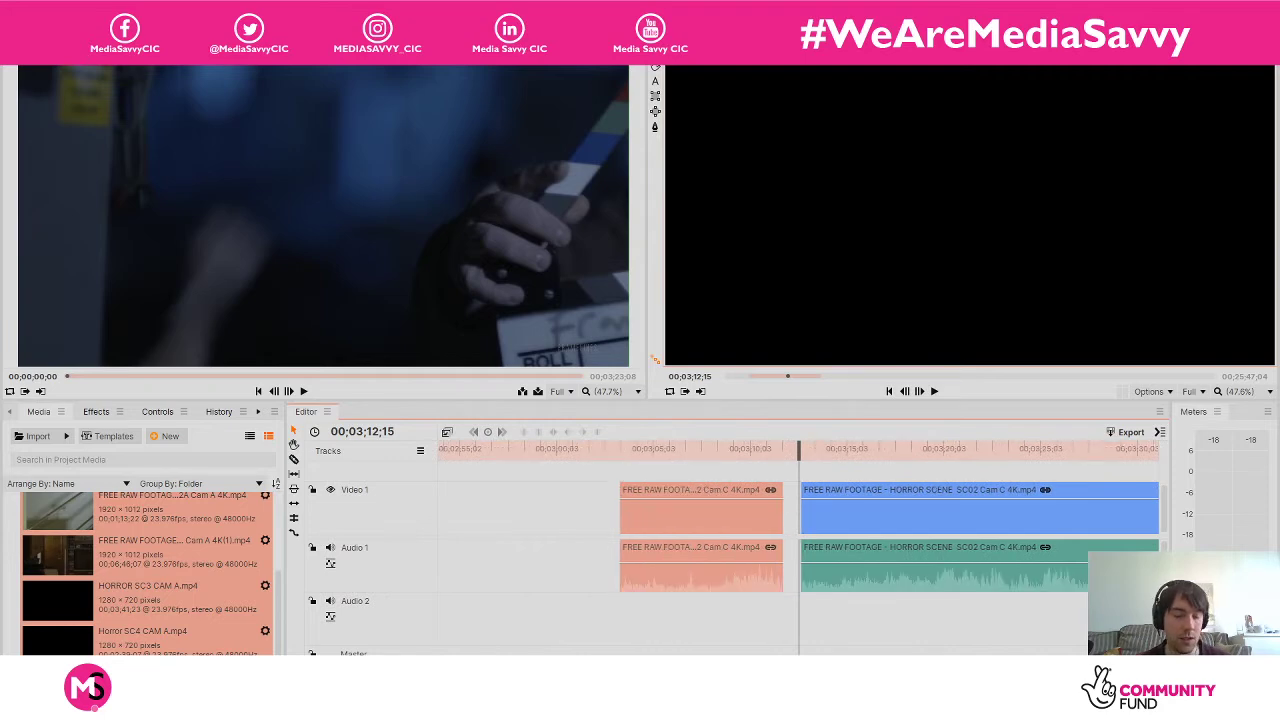
Save the project as a HitFilm project in the LESSON 2 folder, with a file name beginning with test.
key("ctrl+s")
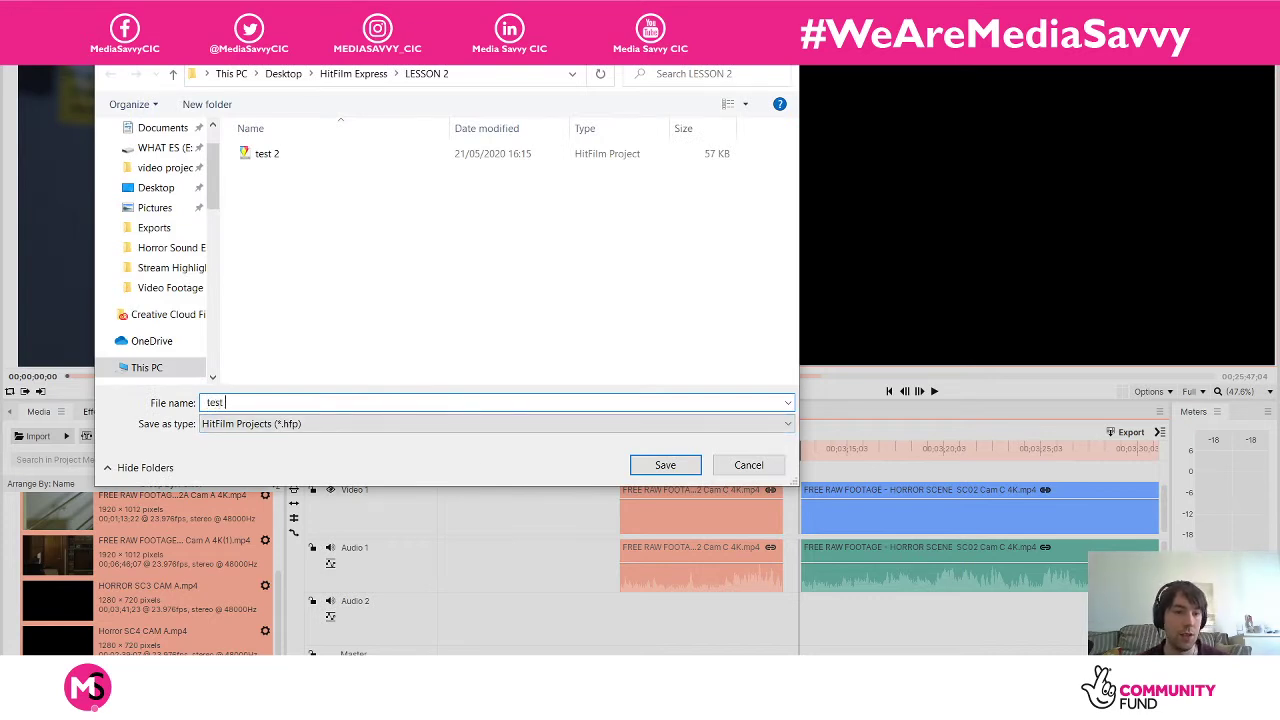
type("test")
key("Return")
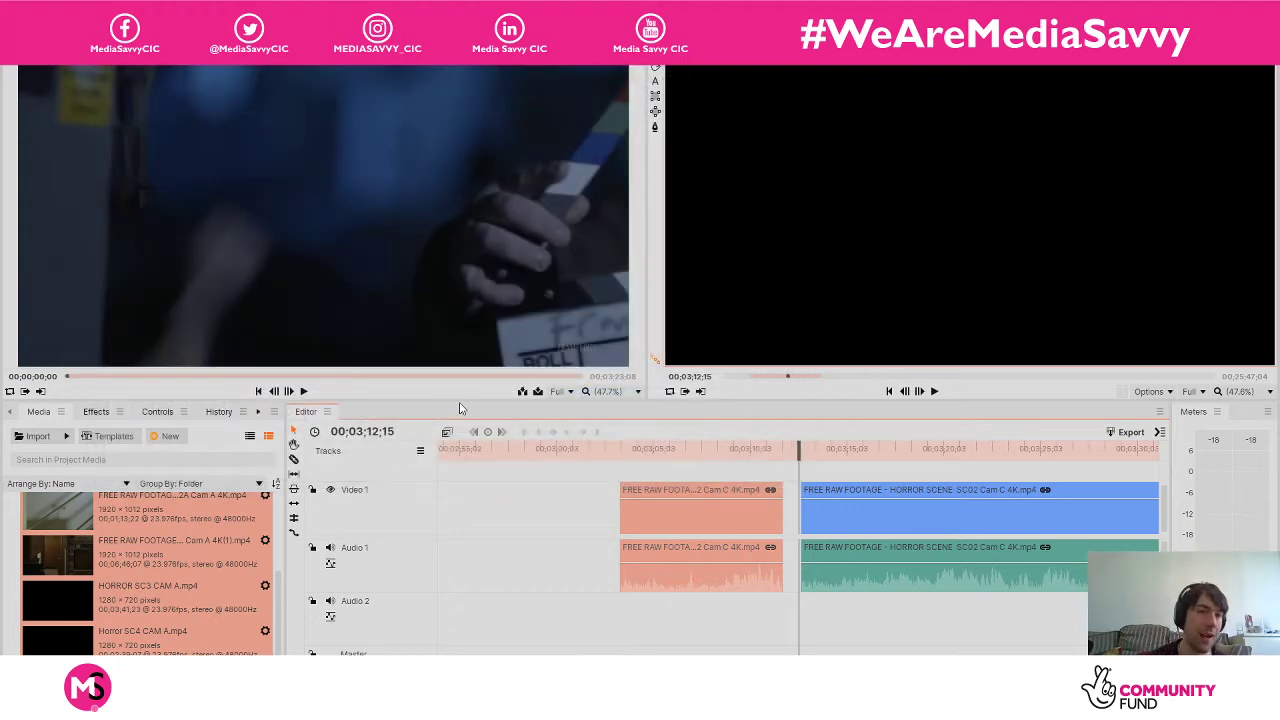
key("alt+f")
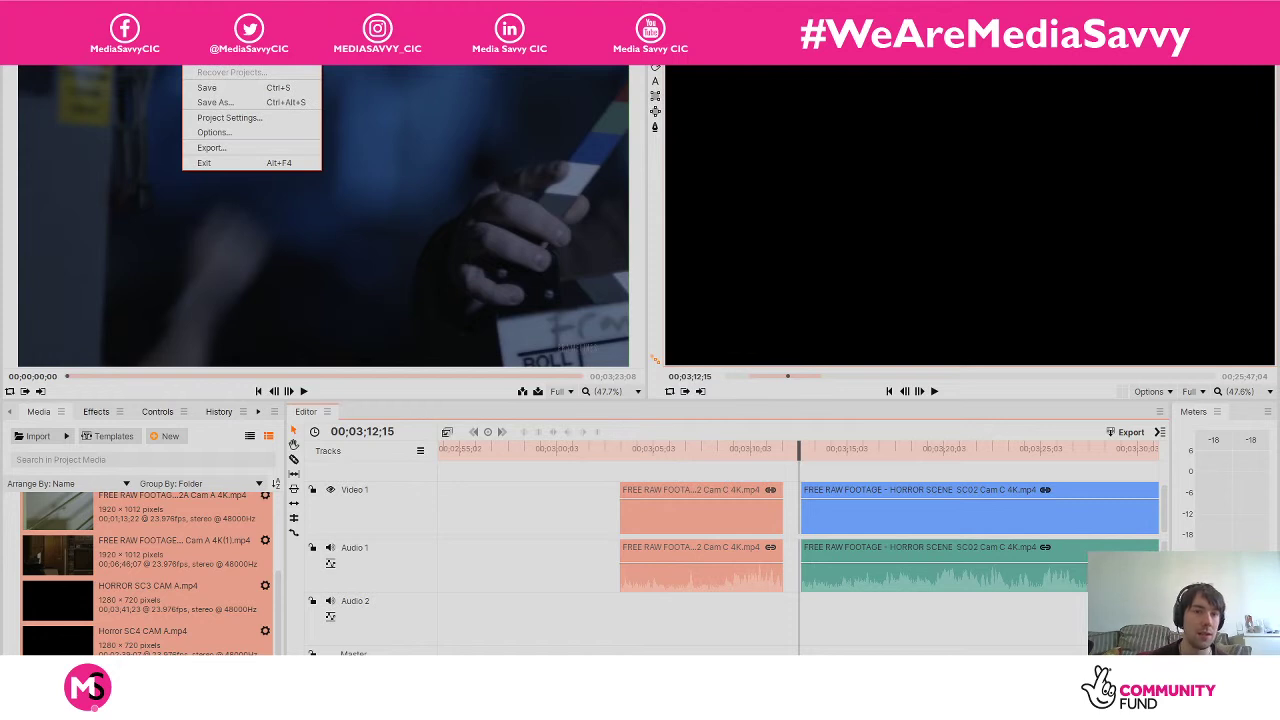
key("Escape")
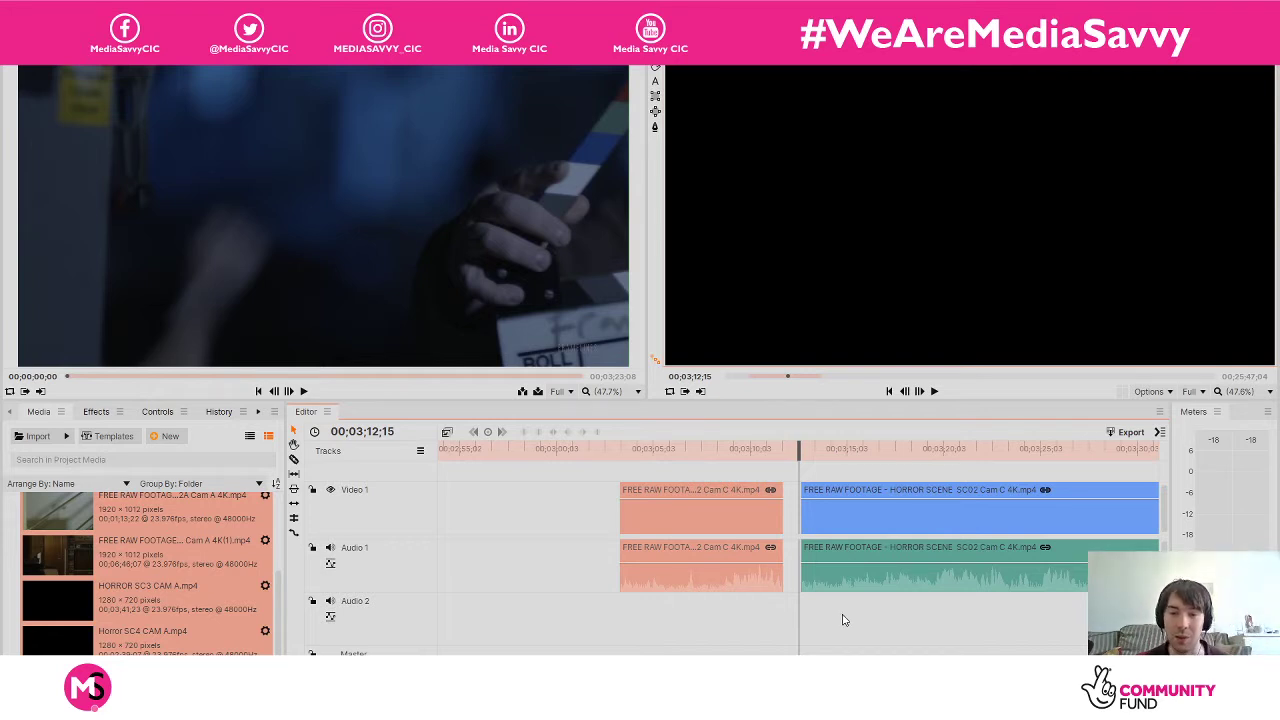
Play the second Cam C segment from 00;03;12;15 to 00;03;32;23 to look for a cut point.
key("space")
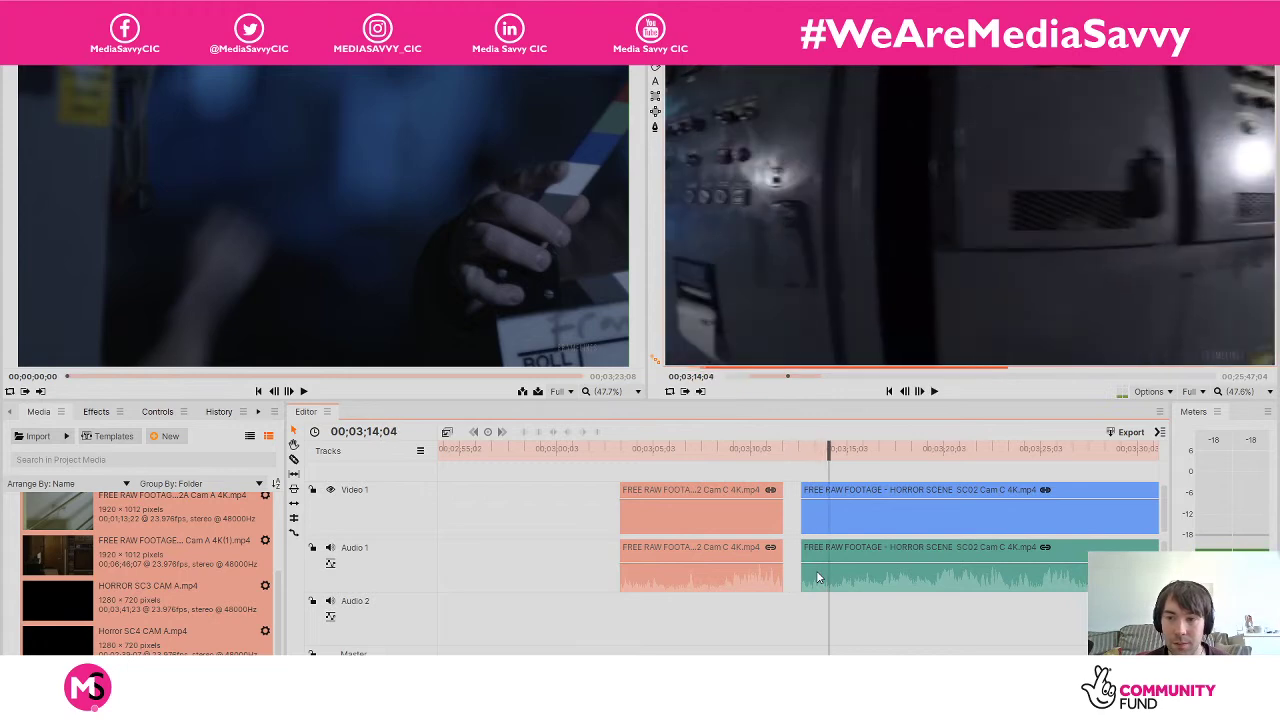
key("space")
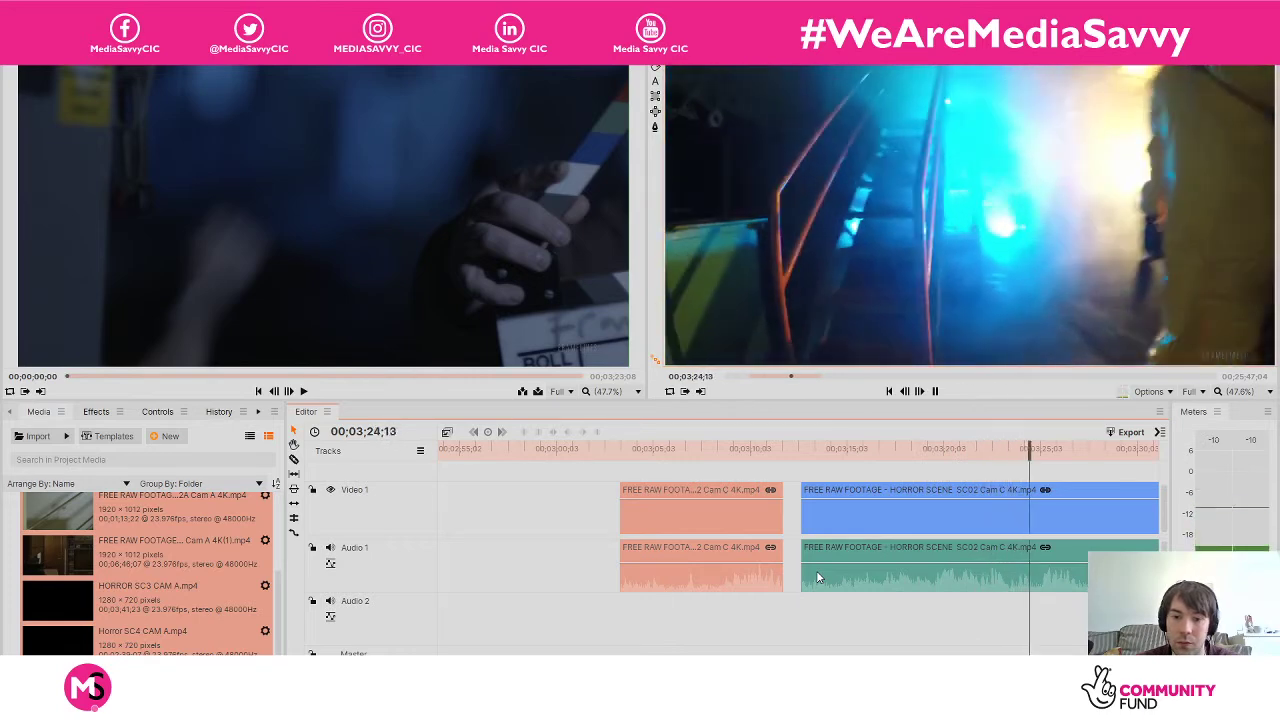
key("space")
key("space")
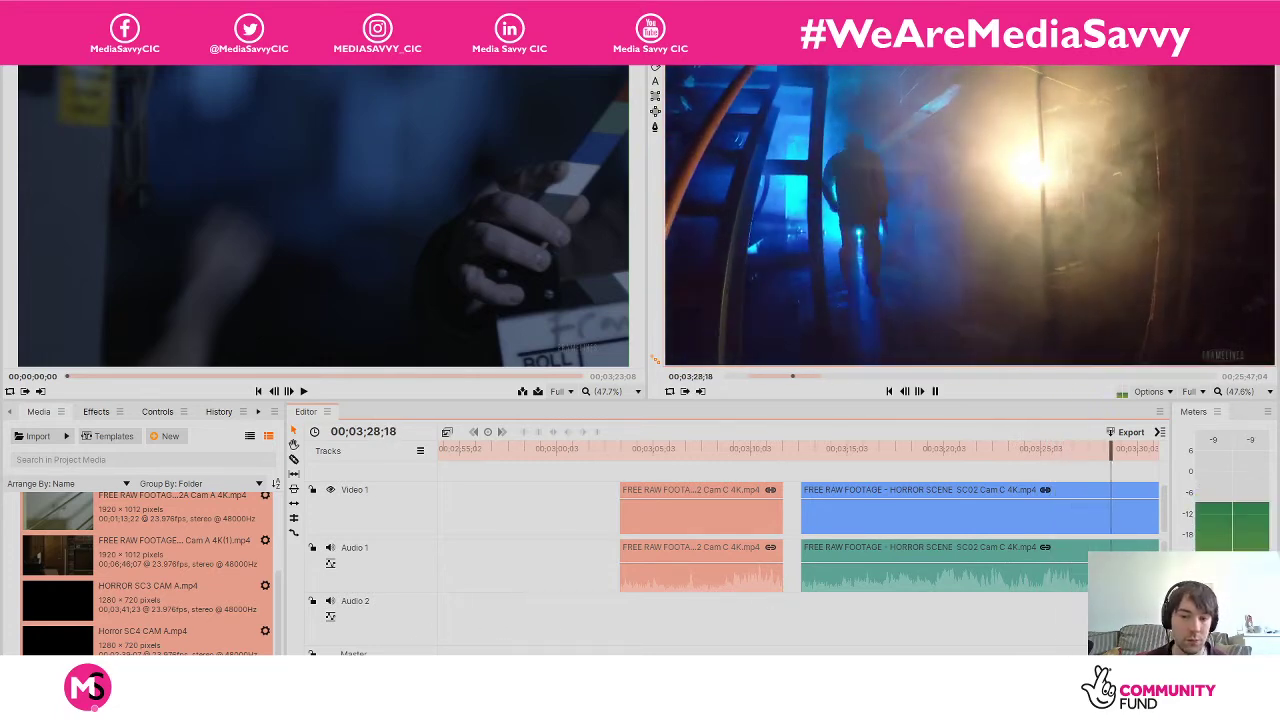
key("space")
key("equal")
key("minus")
key("minus")
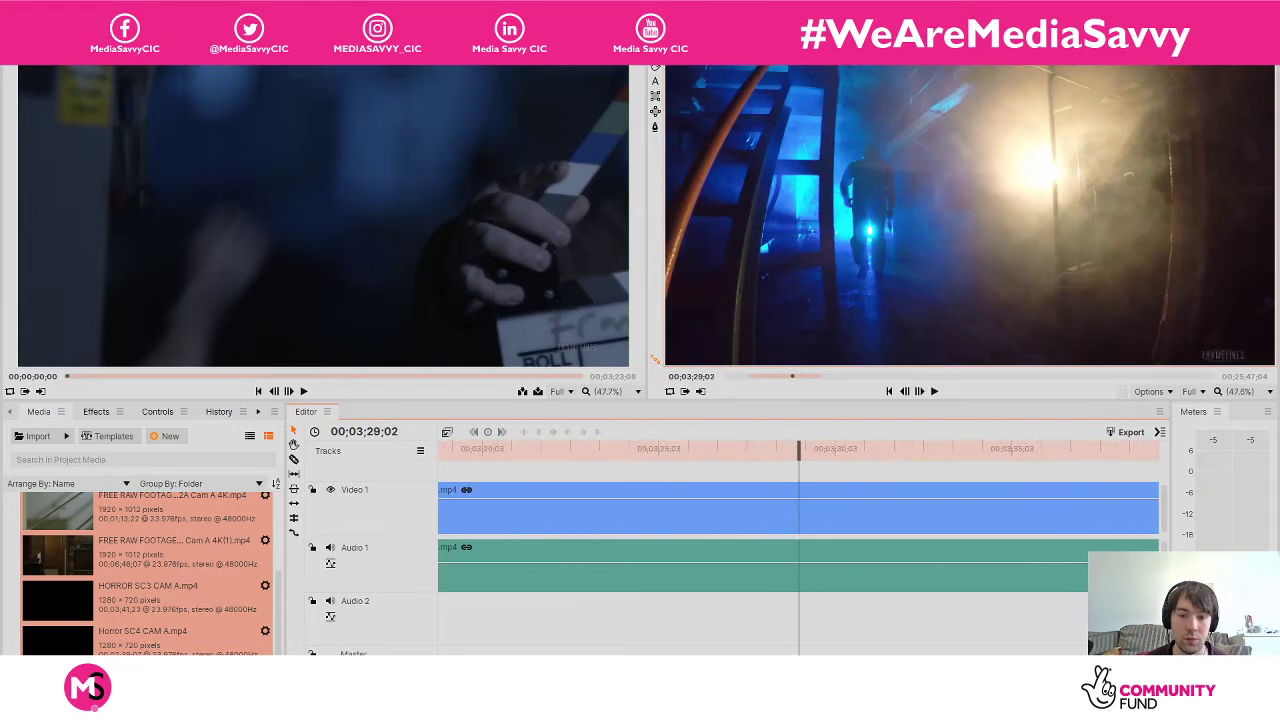
key("minus")
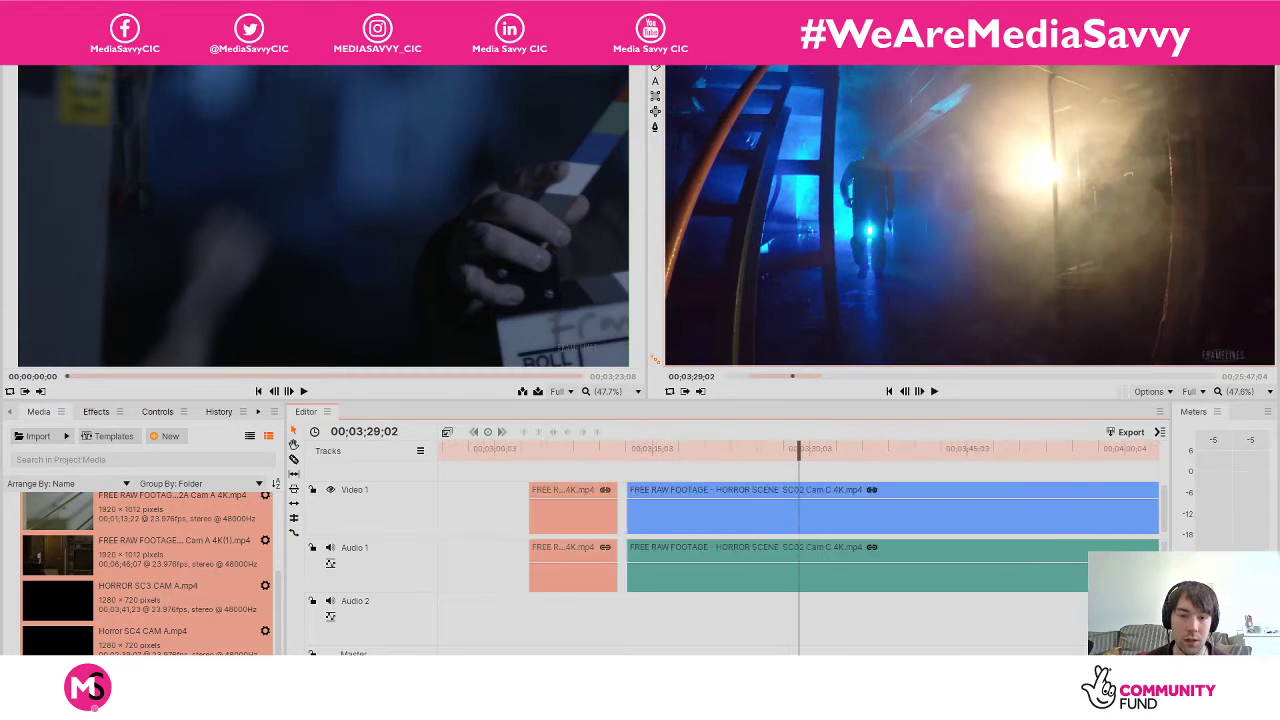
key("space")
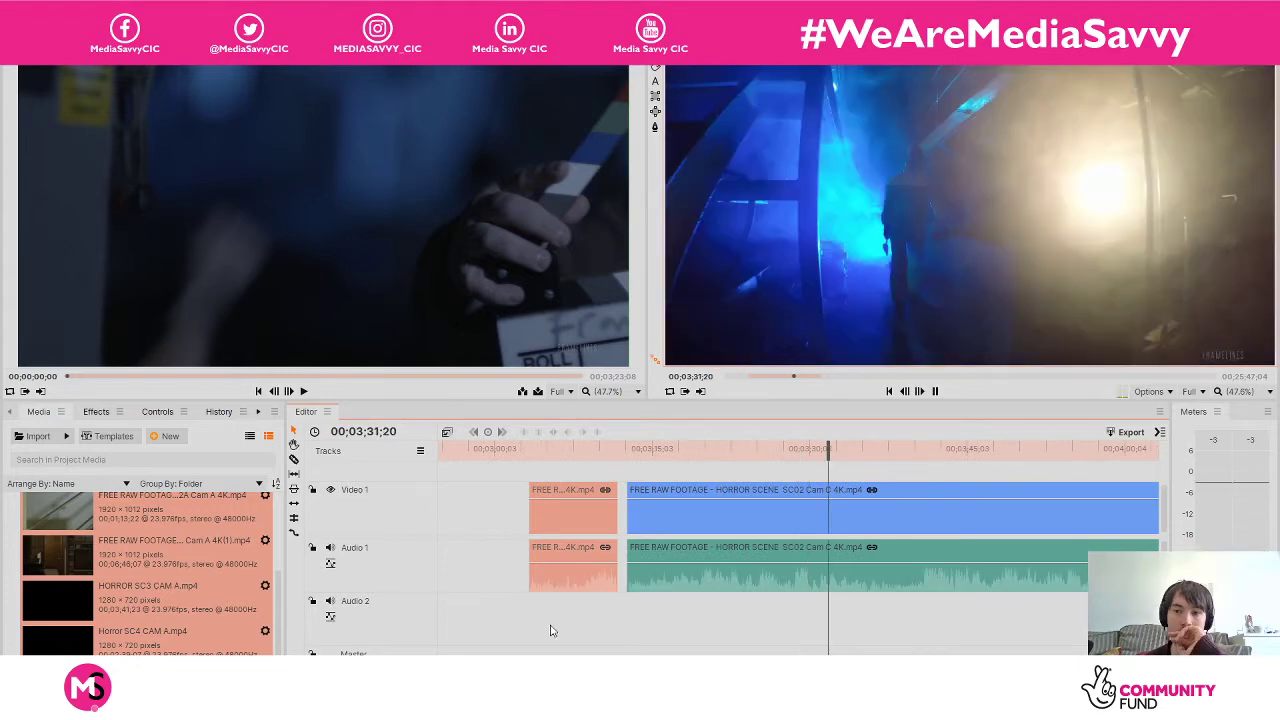
key("space")
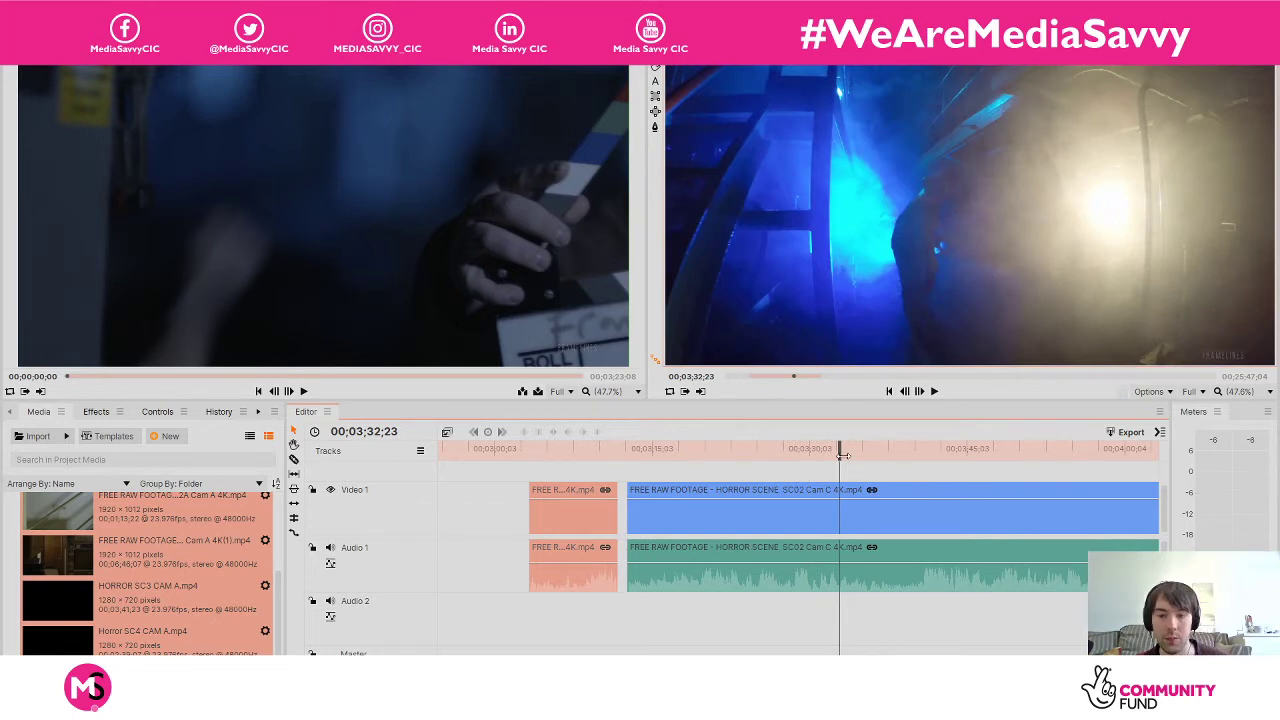
Replay the footage up to 00;03;29;06 and scan forward through the segment to 00;03;58;23.
left_click_drag(843, 455, 757, 448)
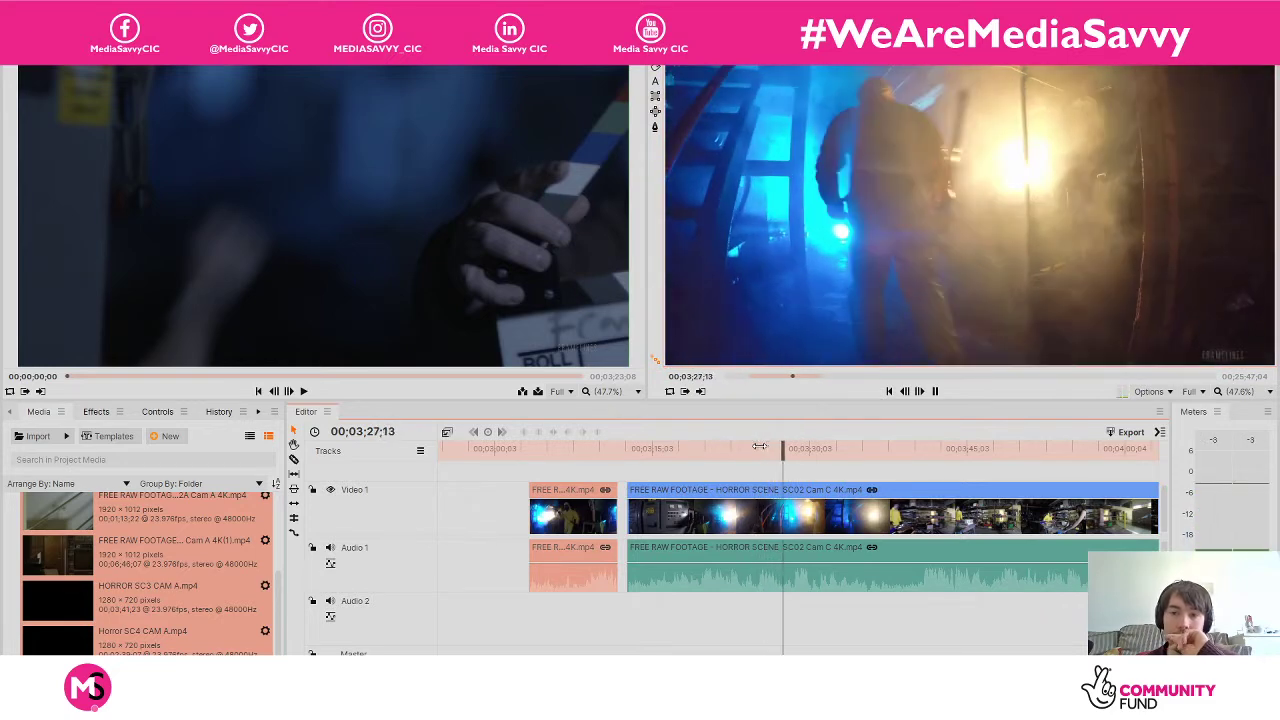
key("space")
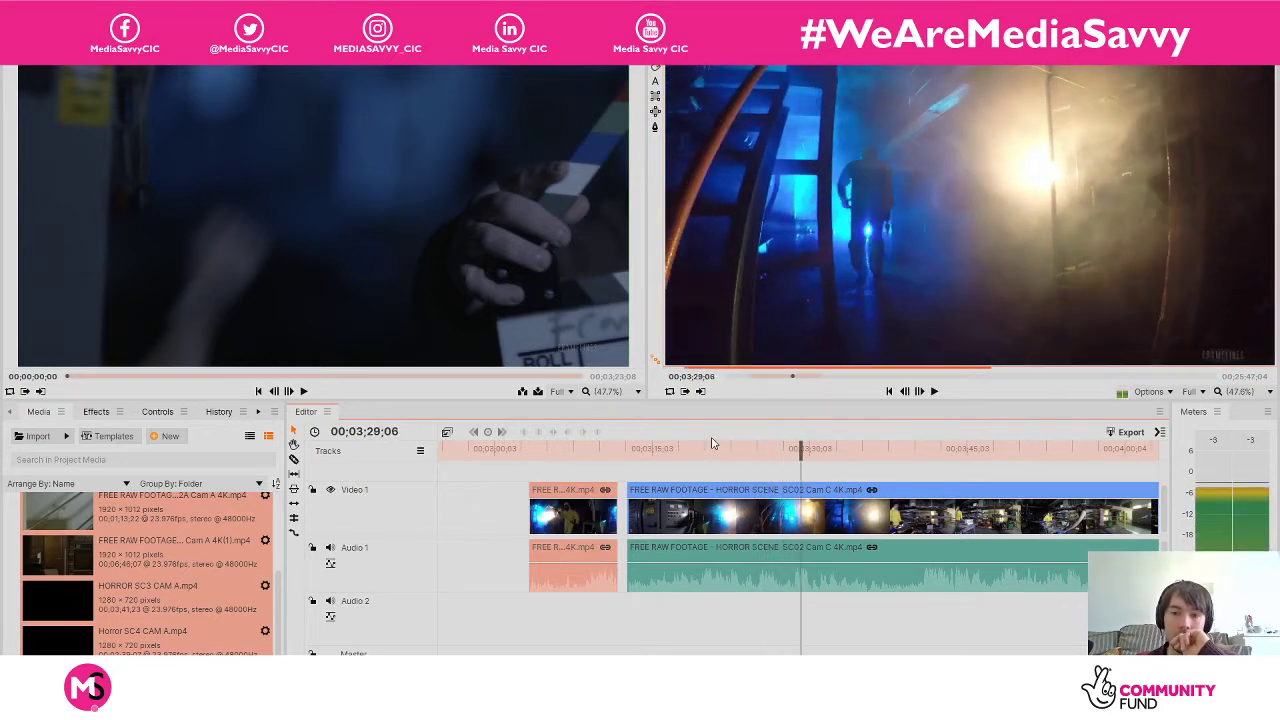
left_click(712, 459)
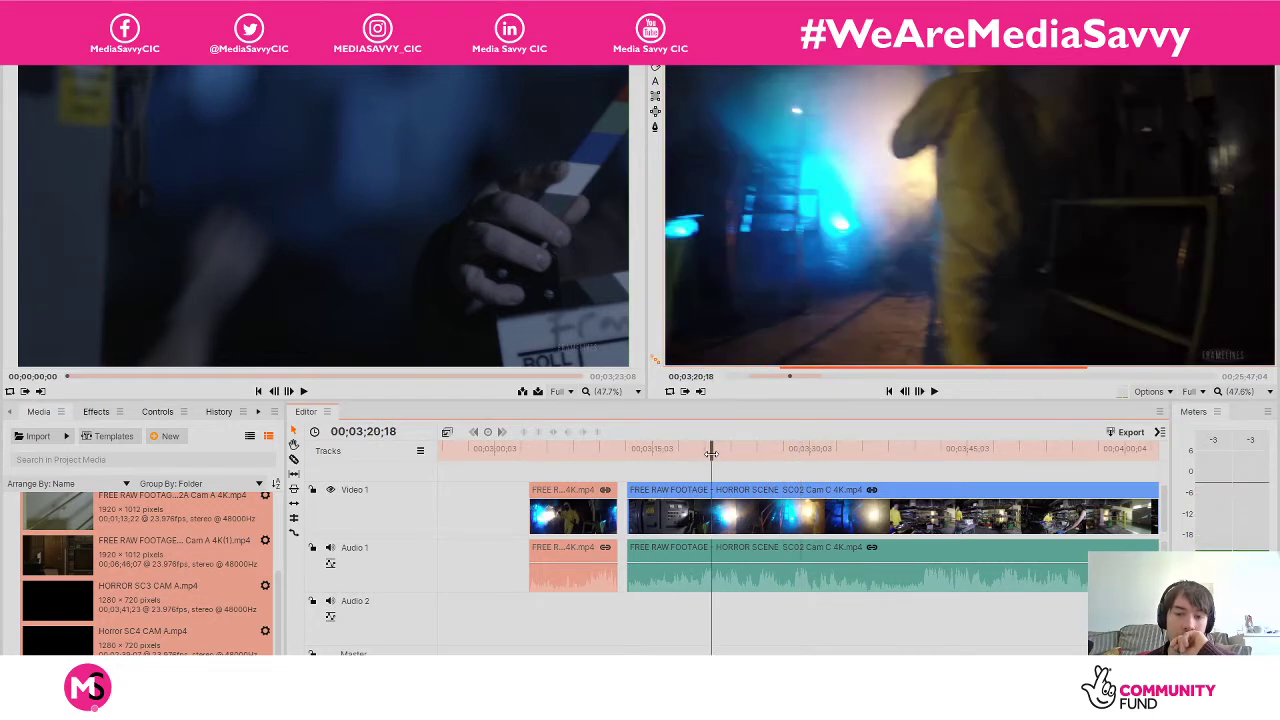
left_click_drag(712, 459, 1055, 456)
key("space")
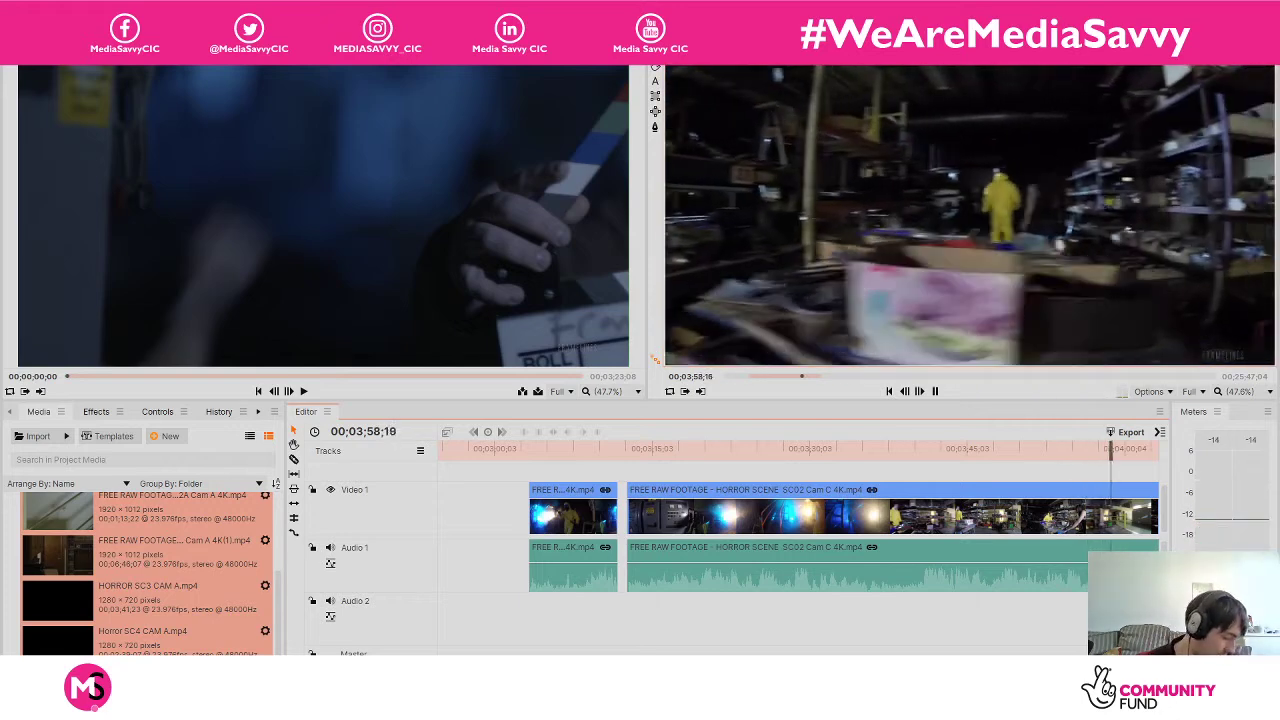
key("space")
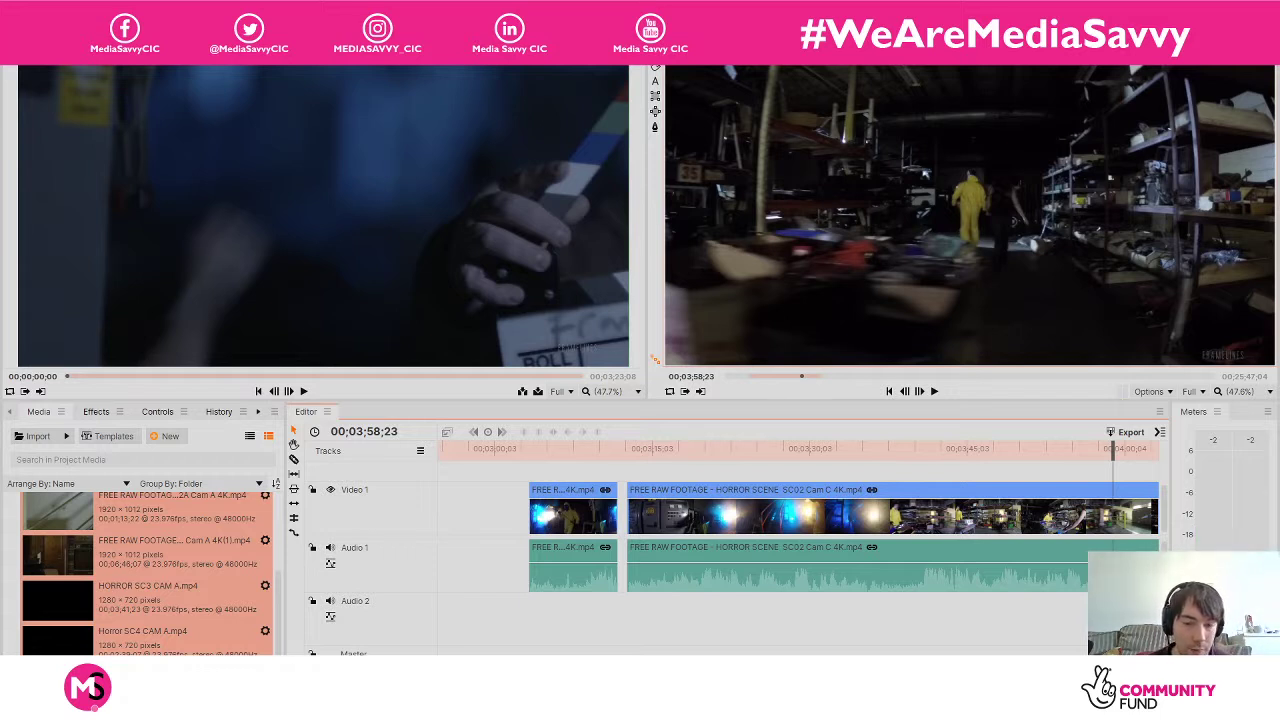
Cut the second Cam C segment at 00;04;28;01 and delete the portion before the cut.
scroll(1090, 684, "up", 5)
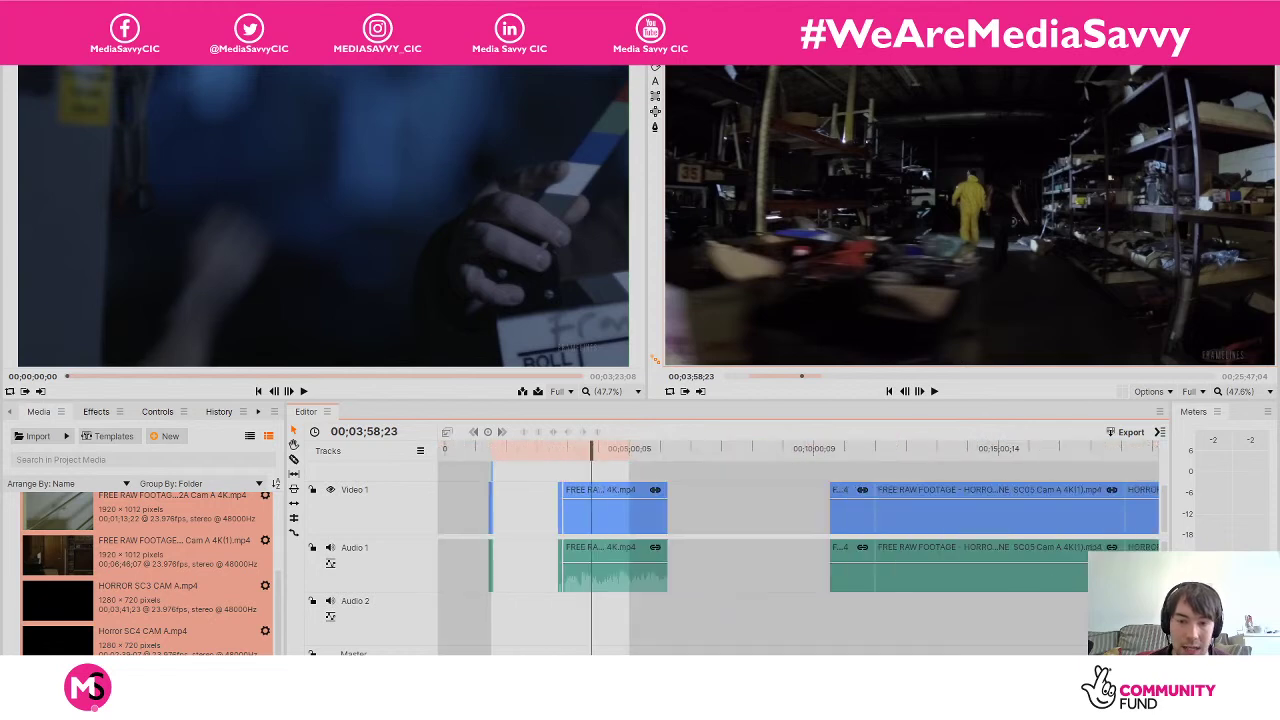
scroll(1088, 680, "up", 3)
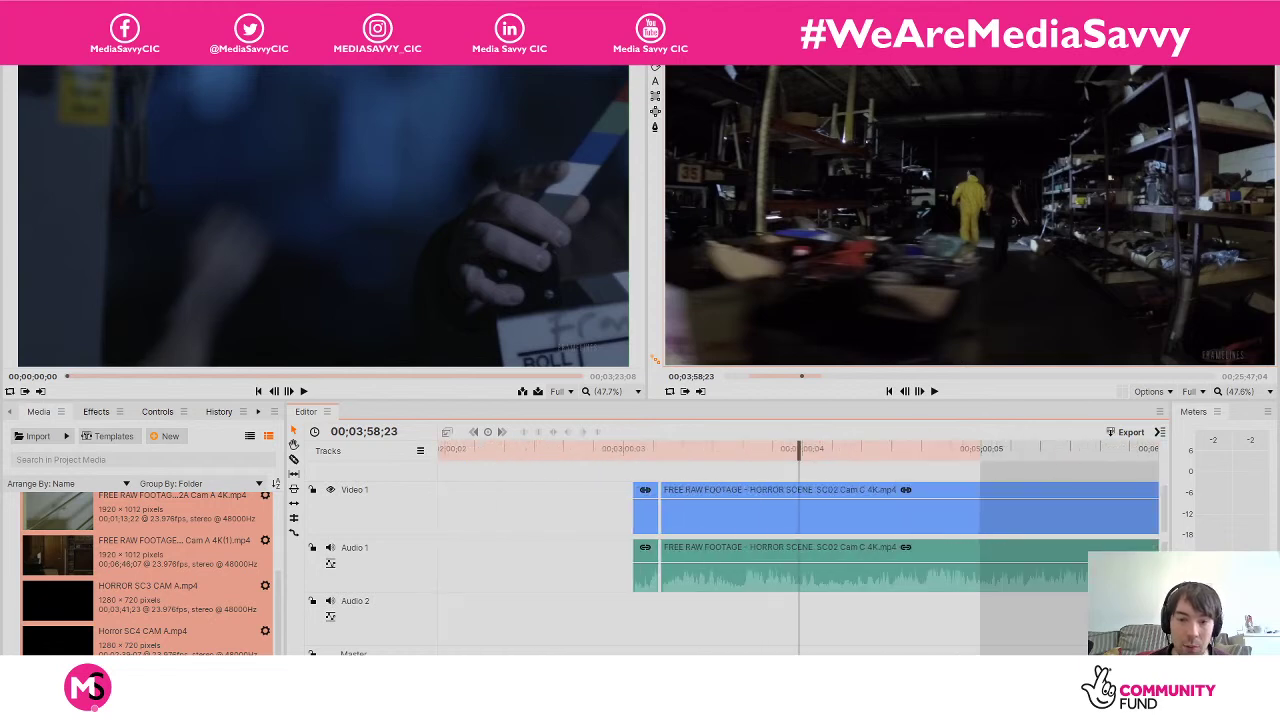
scroll(800, 560, "down", 2)
left_click_drag(812, 448, 853, 448)
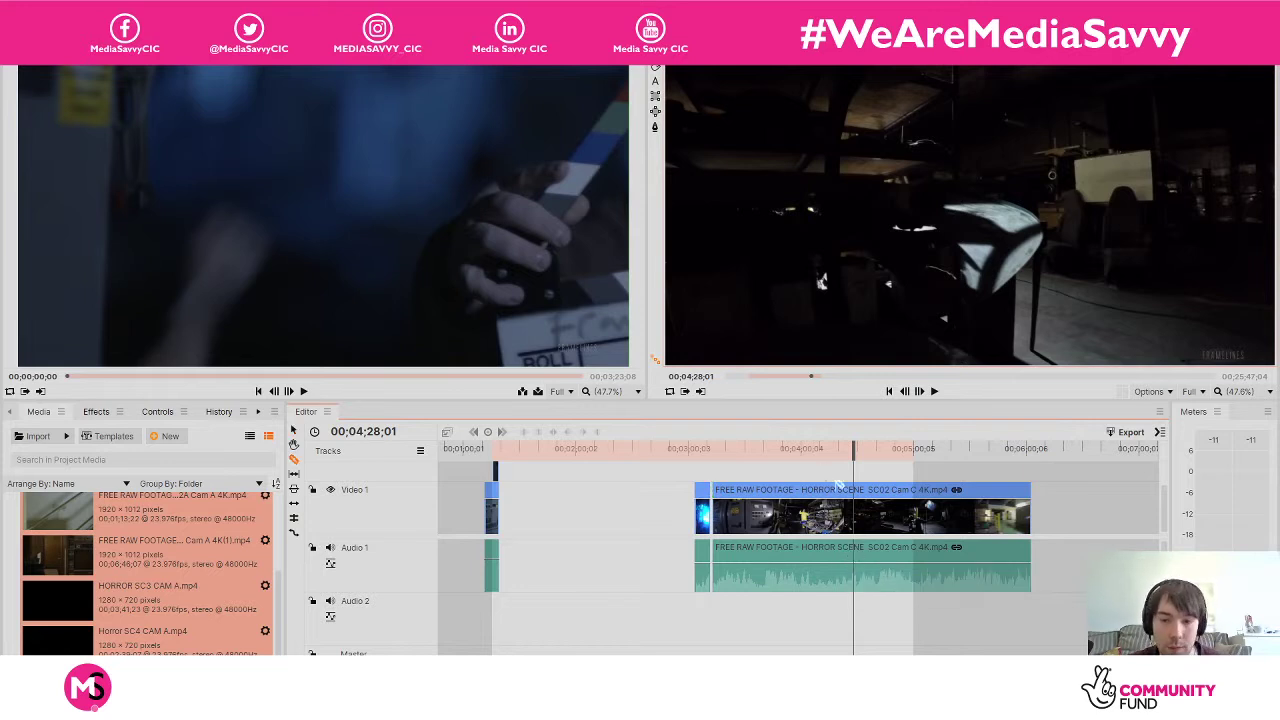
left_click(857, 502)
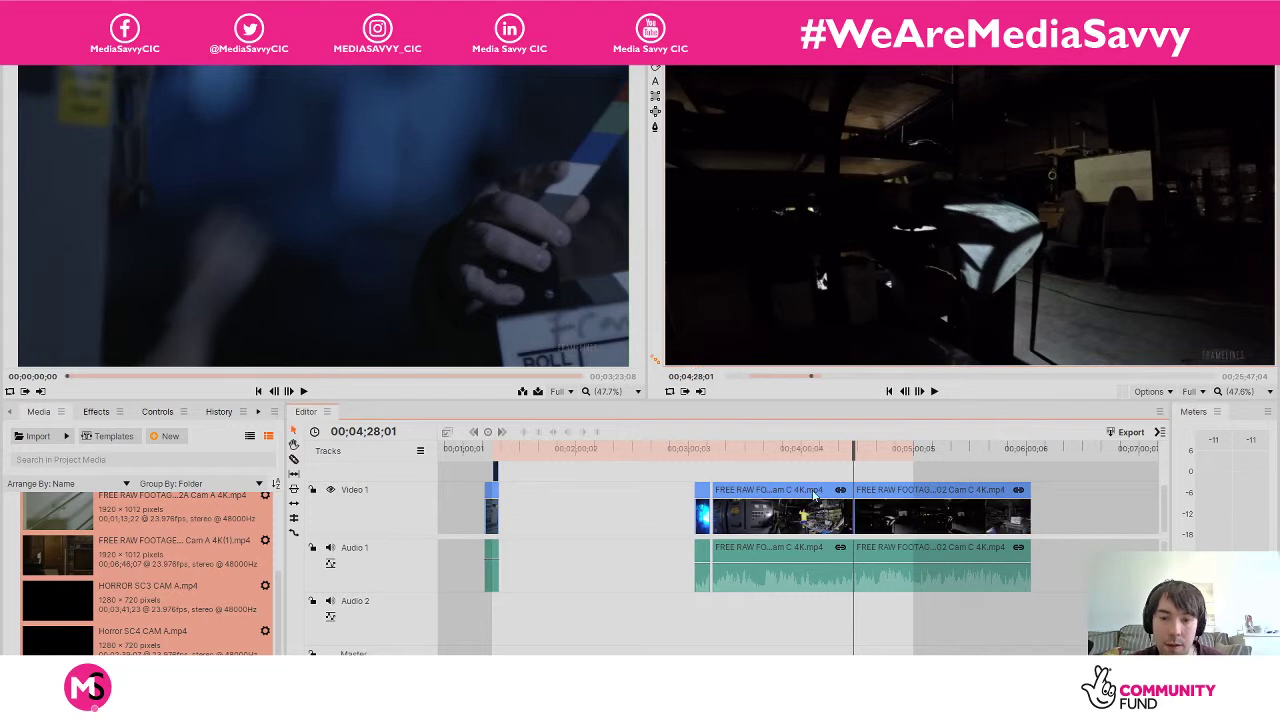
left_click(814, 494)
key("Delete")
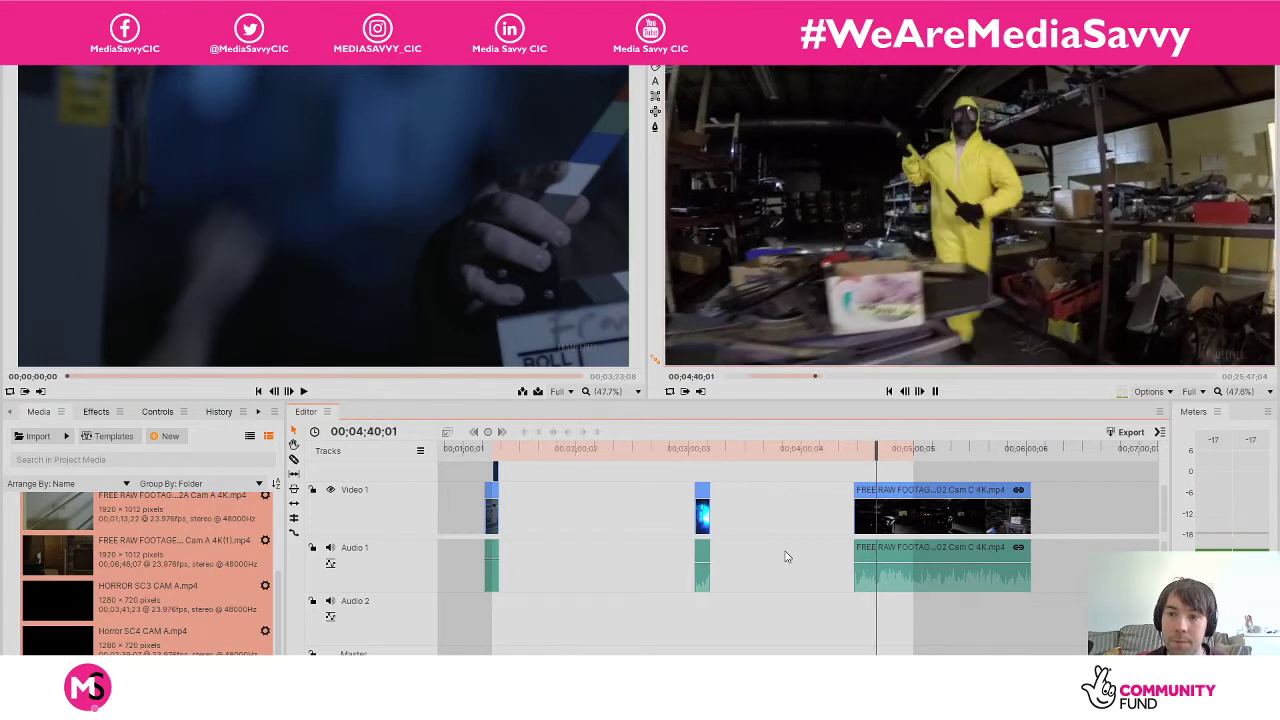
Cut the remaining Cam C footage at 00;04;41;16 and move the short piece before the cut directly after the first Cam C segment.
key("space")
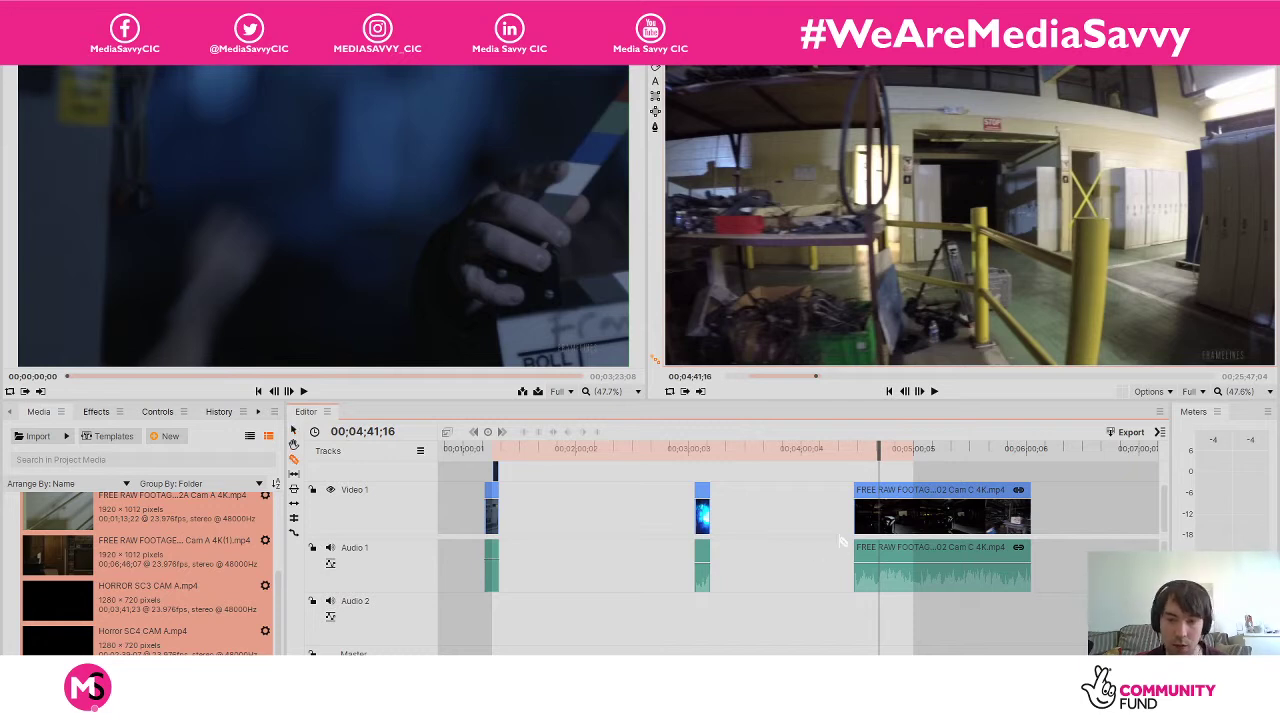
left_click(883, 582)
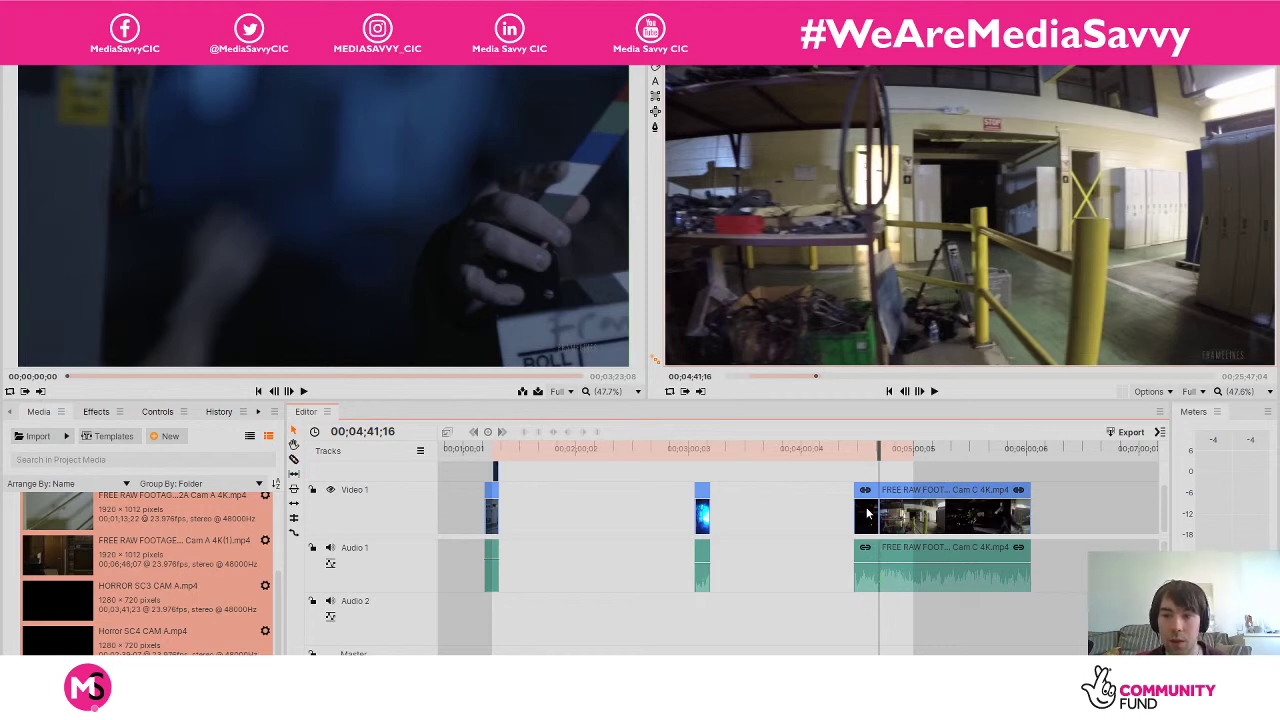
left_click_drag(866, 500, 728, 508)
Play the two adjoining Cam C segments from 00;03;05;22 and move the second one directly in front of the first.
left_click(699, 449)
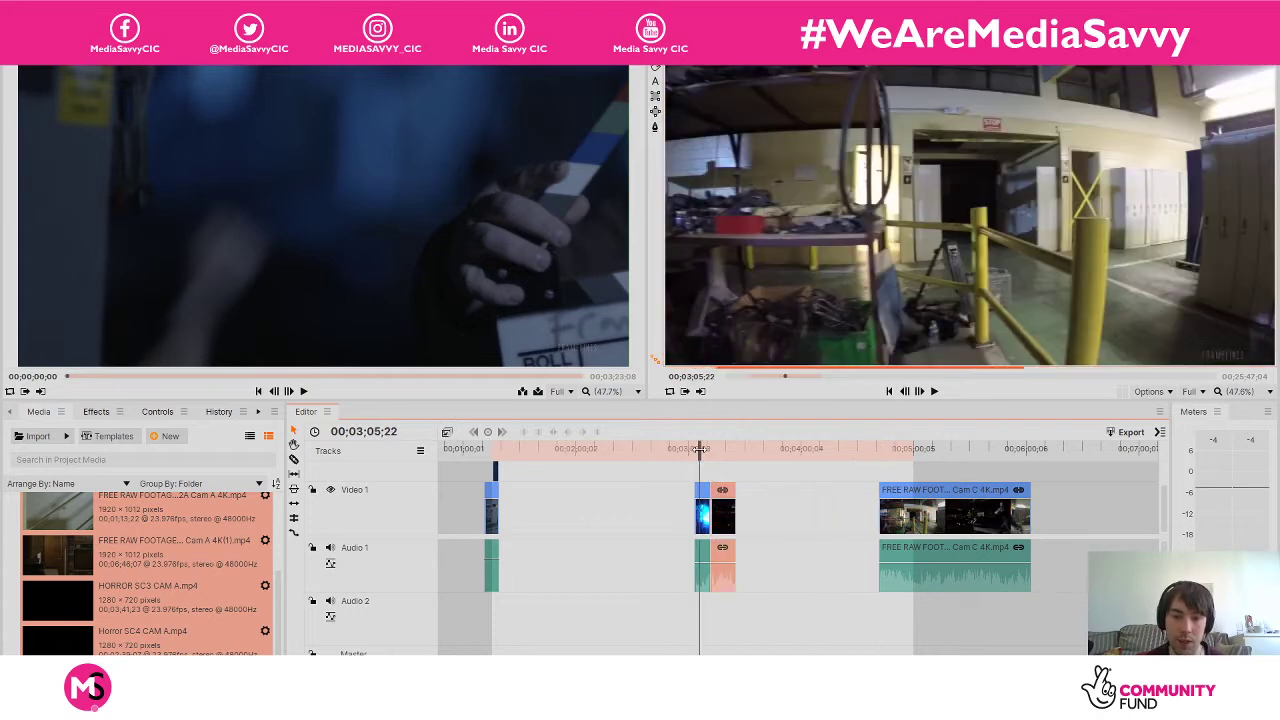
key("space")
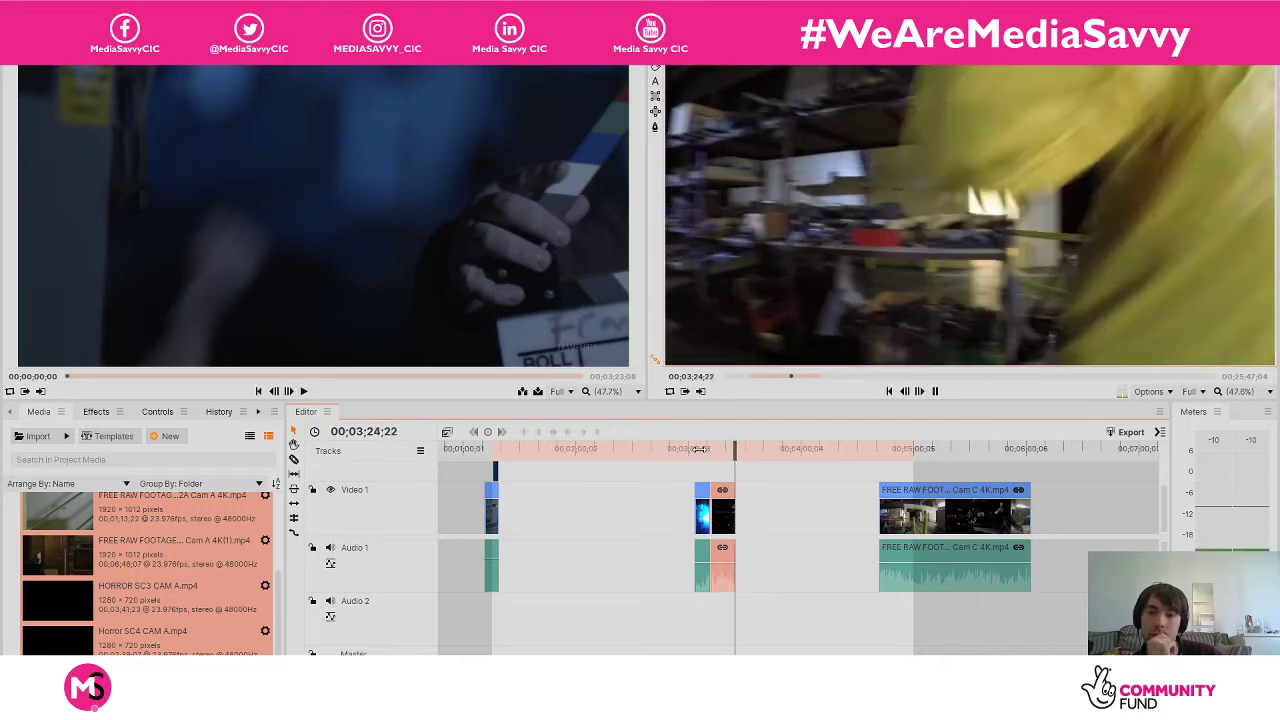
key("space")
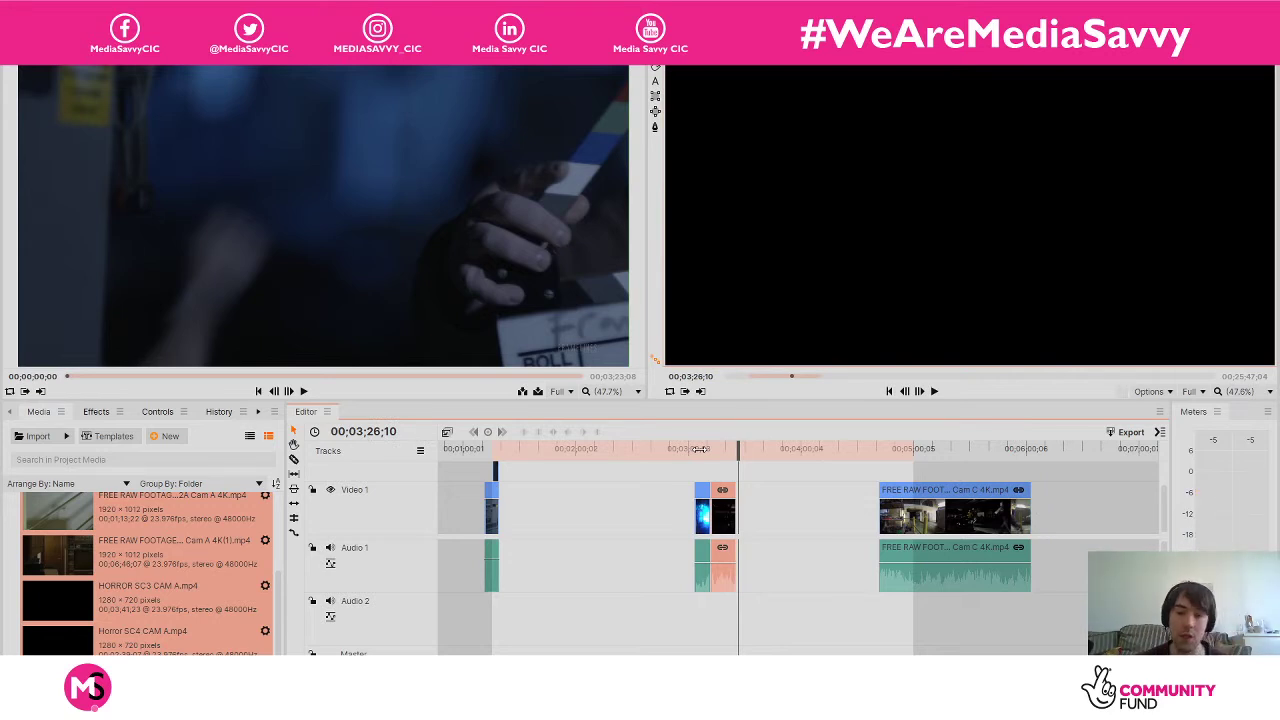
left_click_drag(725, 490, 682, 510)
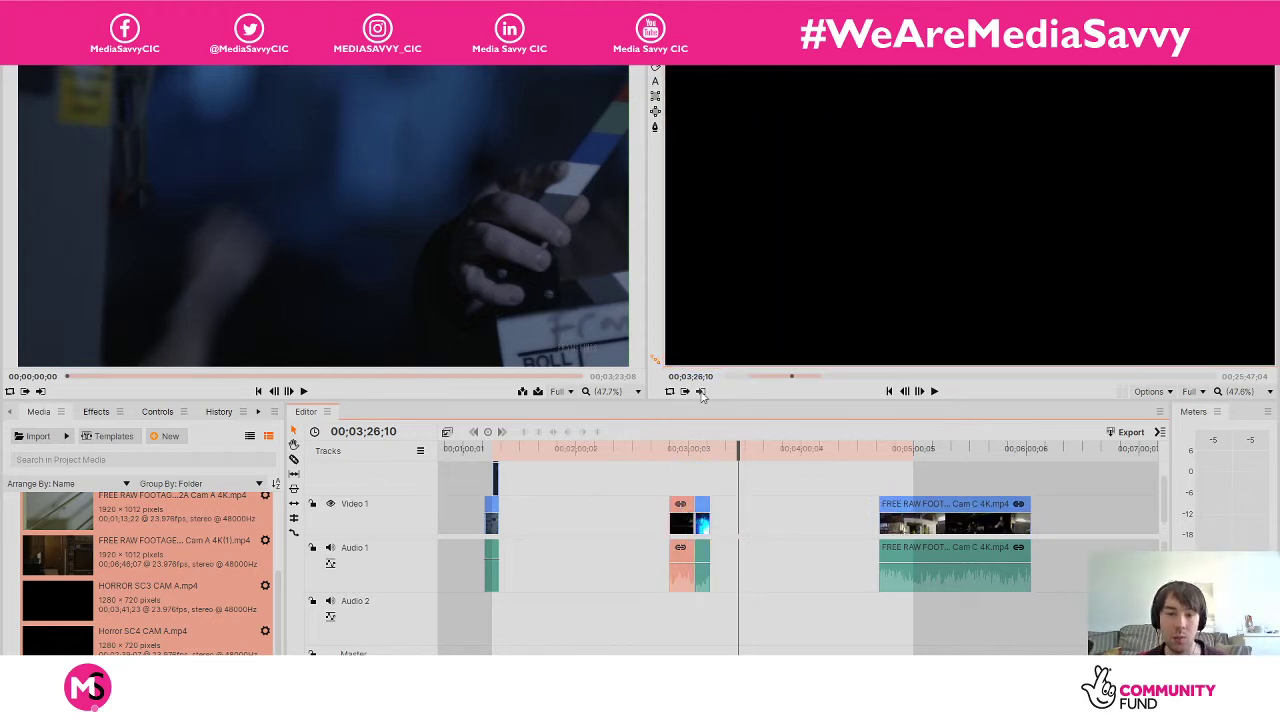
Review the opening of the leading Cam C segment and trim its start to 00;02;50;16.
left_click(687, 451)
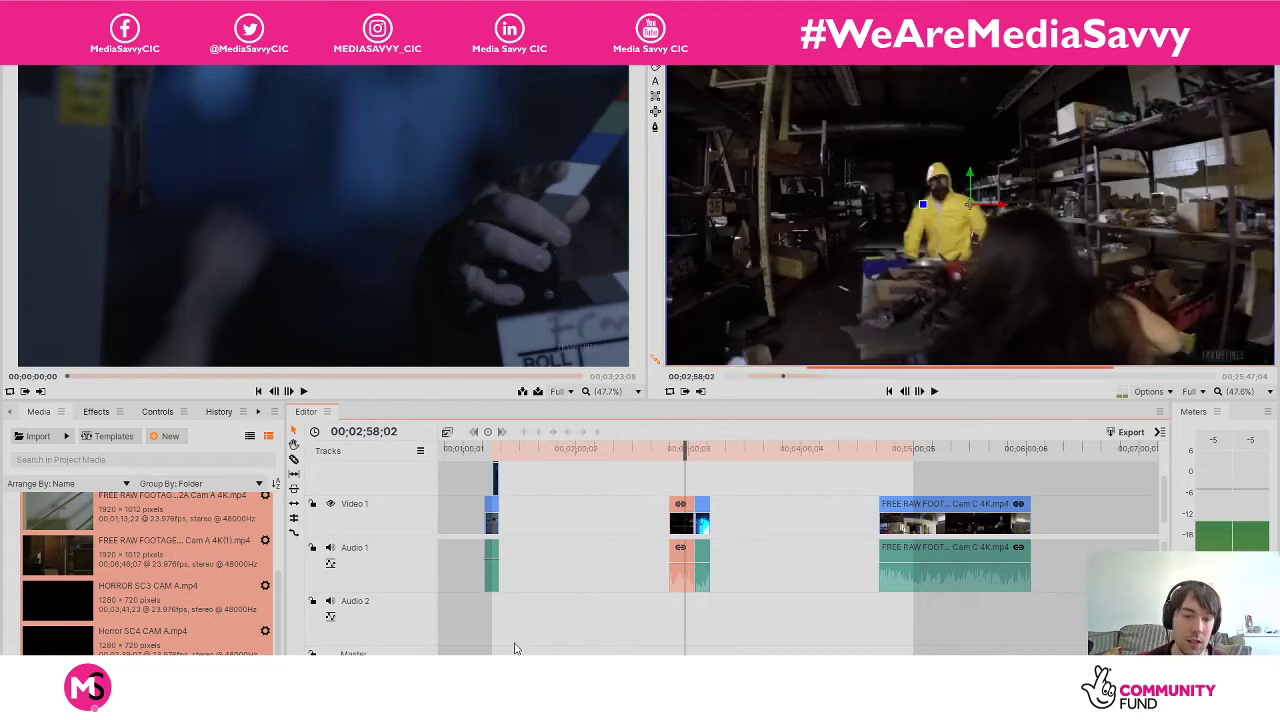
key("equal")
key("equal")
key("equal")
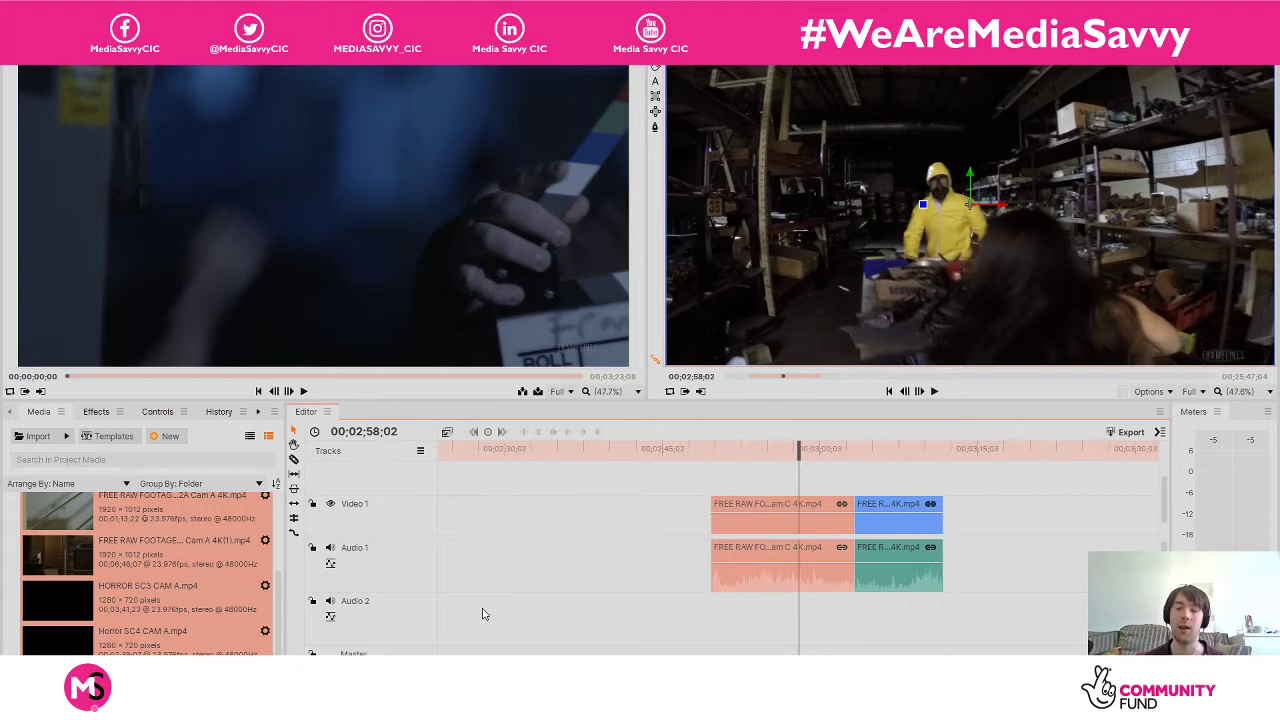
left_click_drag(797, 450, 712, 450)
key("space")
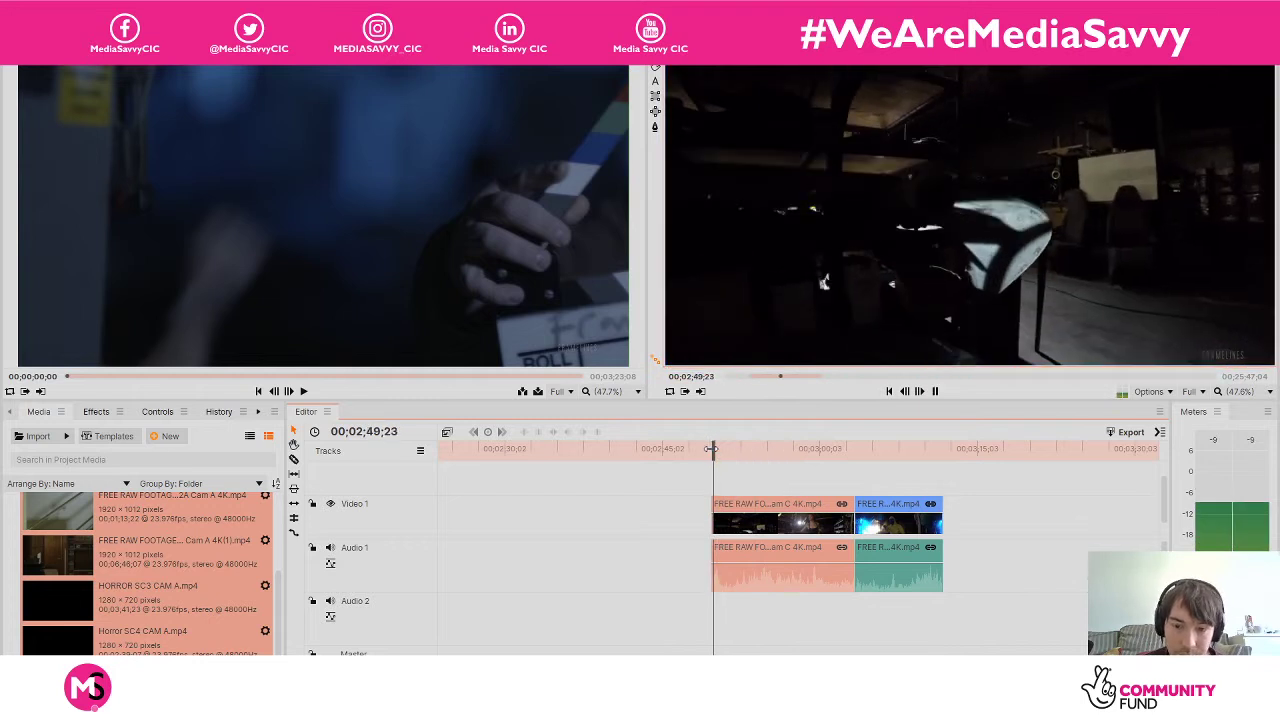
key("space")
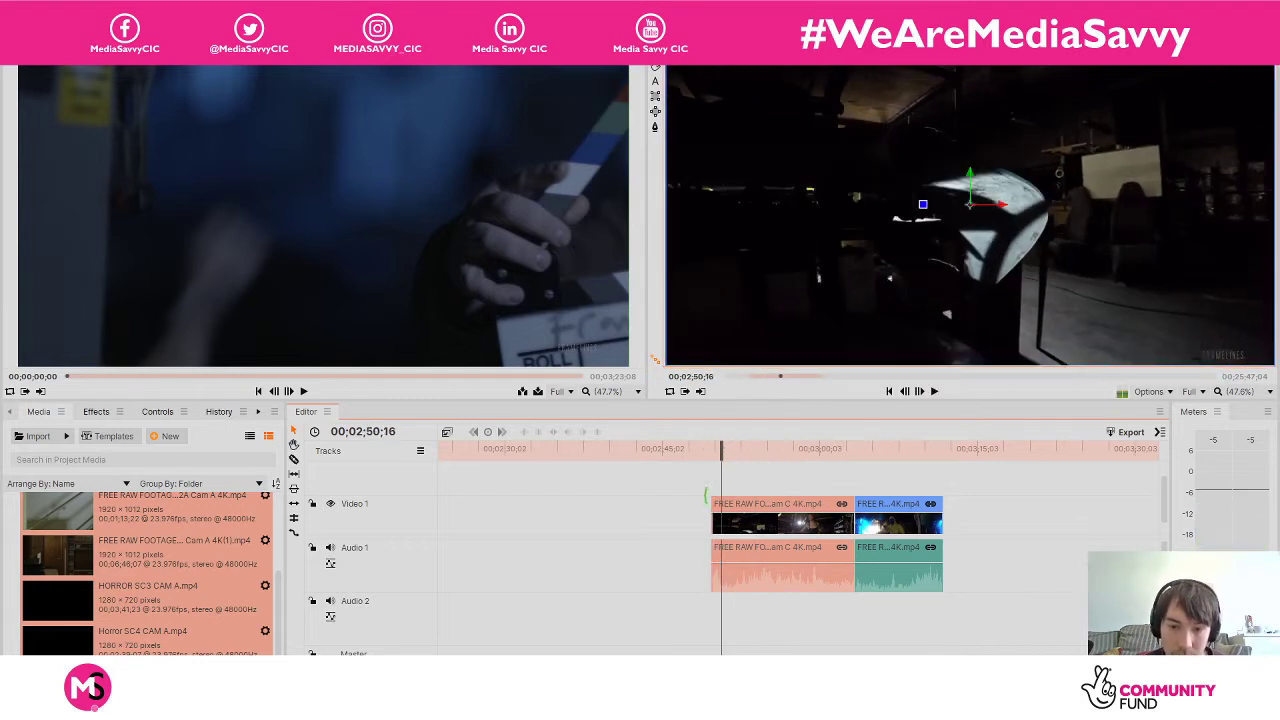
left_click_drag(709, 499, 722, 499)
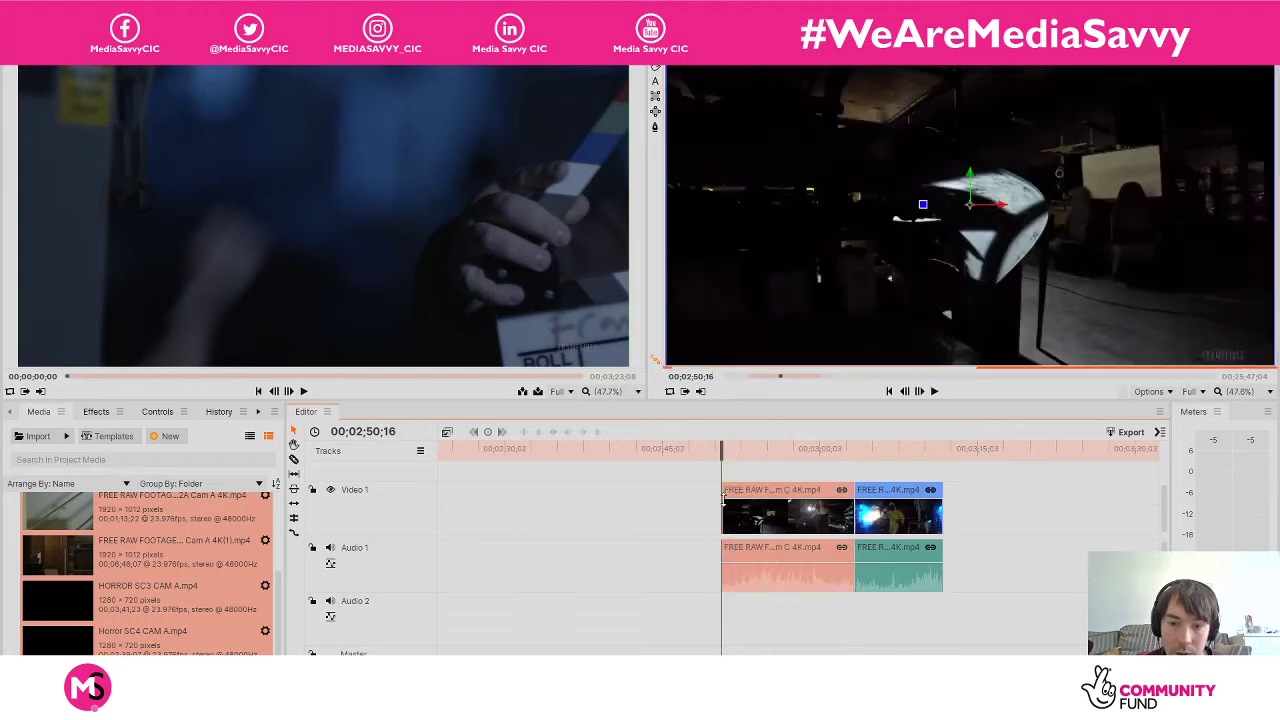
Play through the reordered Cam C segments and trim the end of the leading one to 00;03;03;00.
key("space")
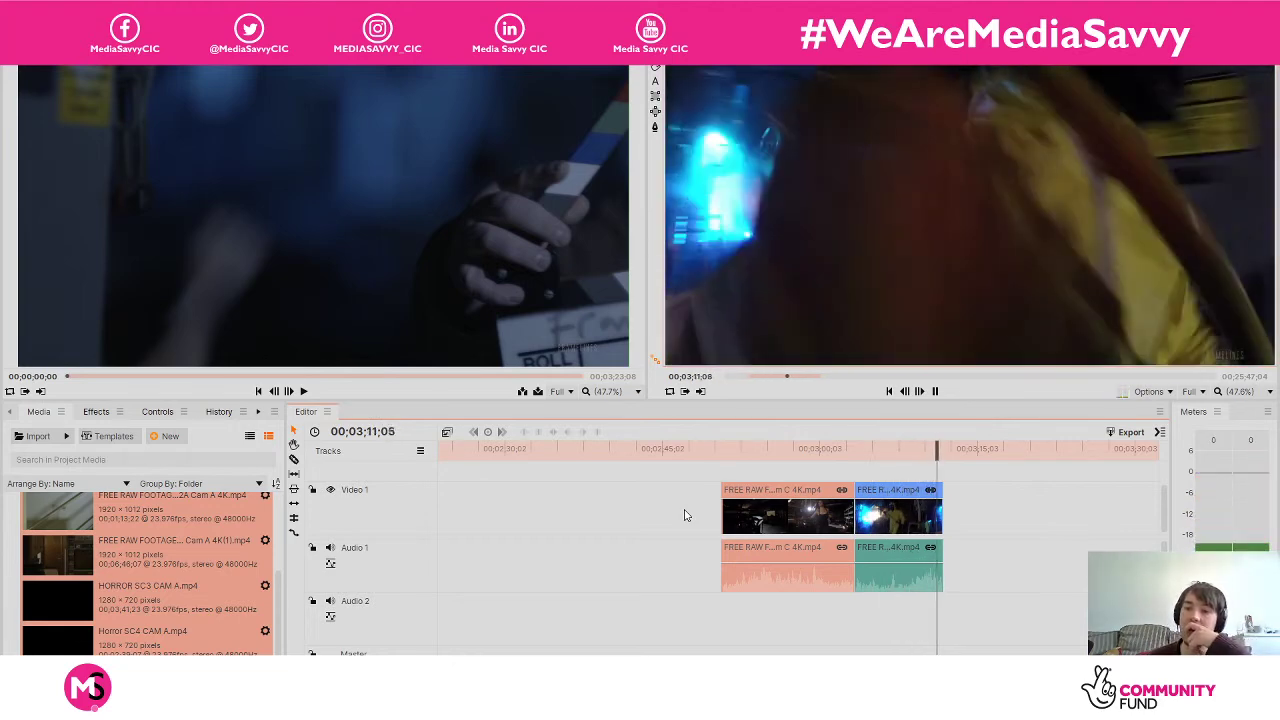
key("space")
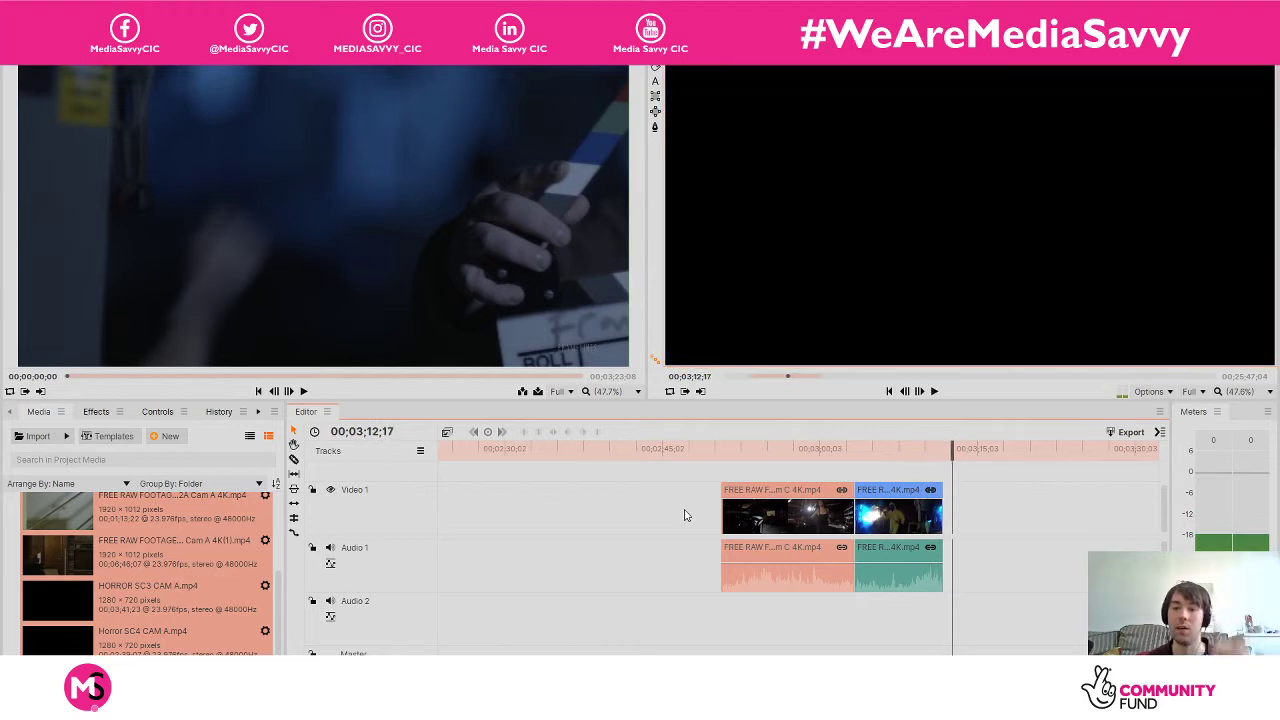
left_click_drag(958, 447, 847, 455)
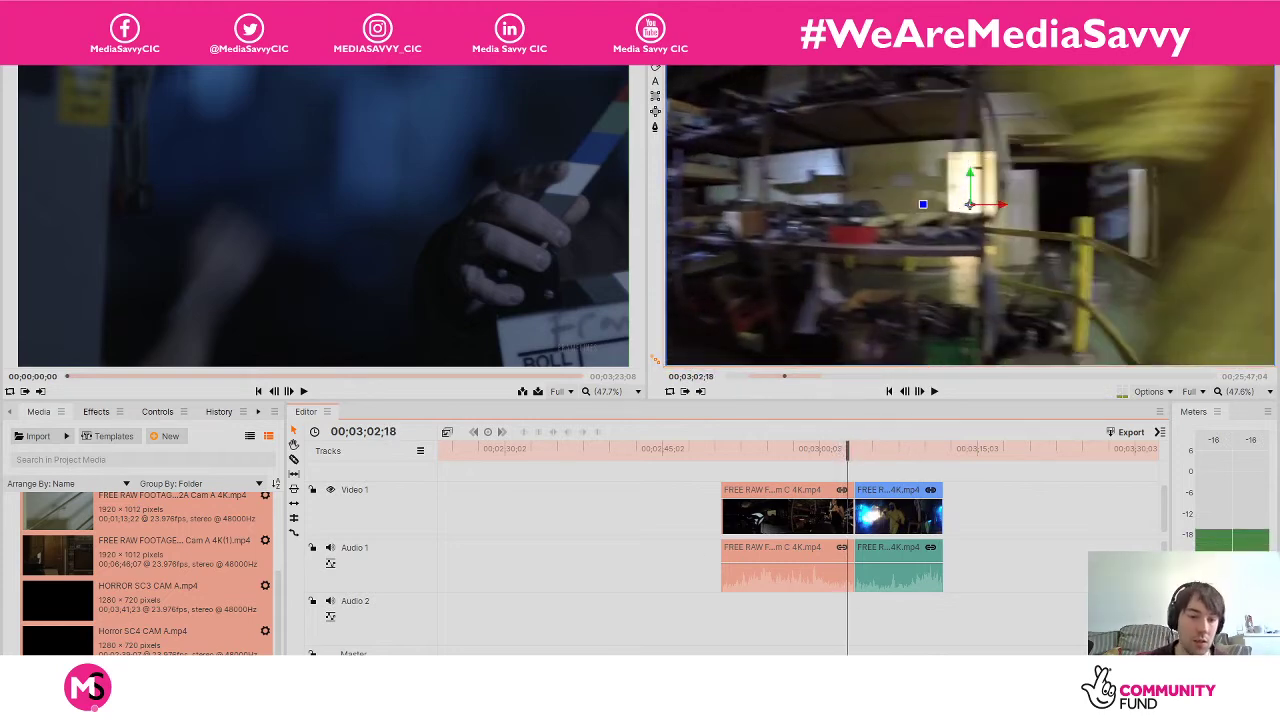
scroll(839, 446, "up", 5)
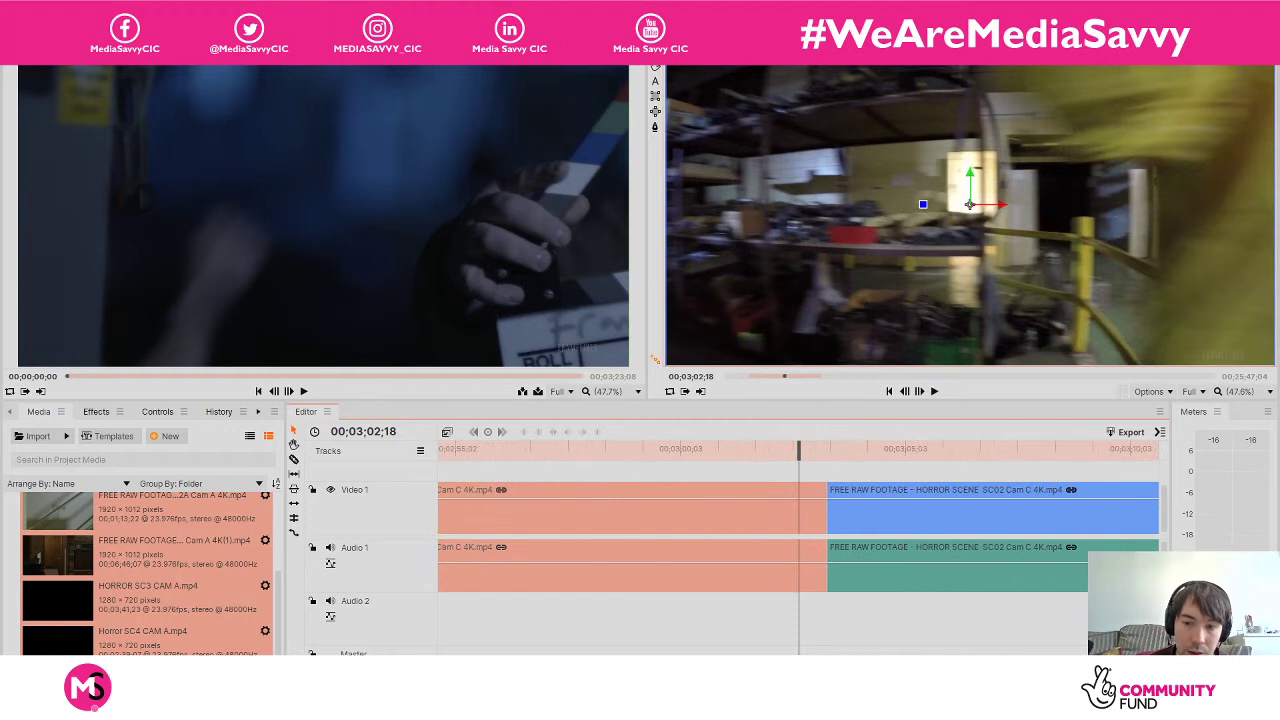
left_click_drag(804, 456, 816, 460)
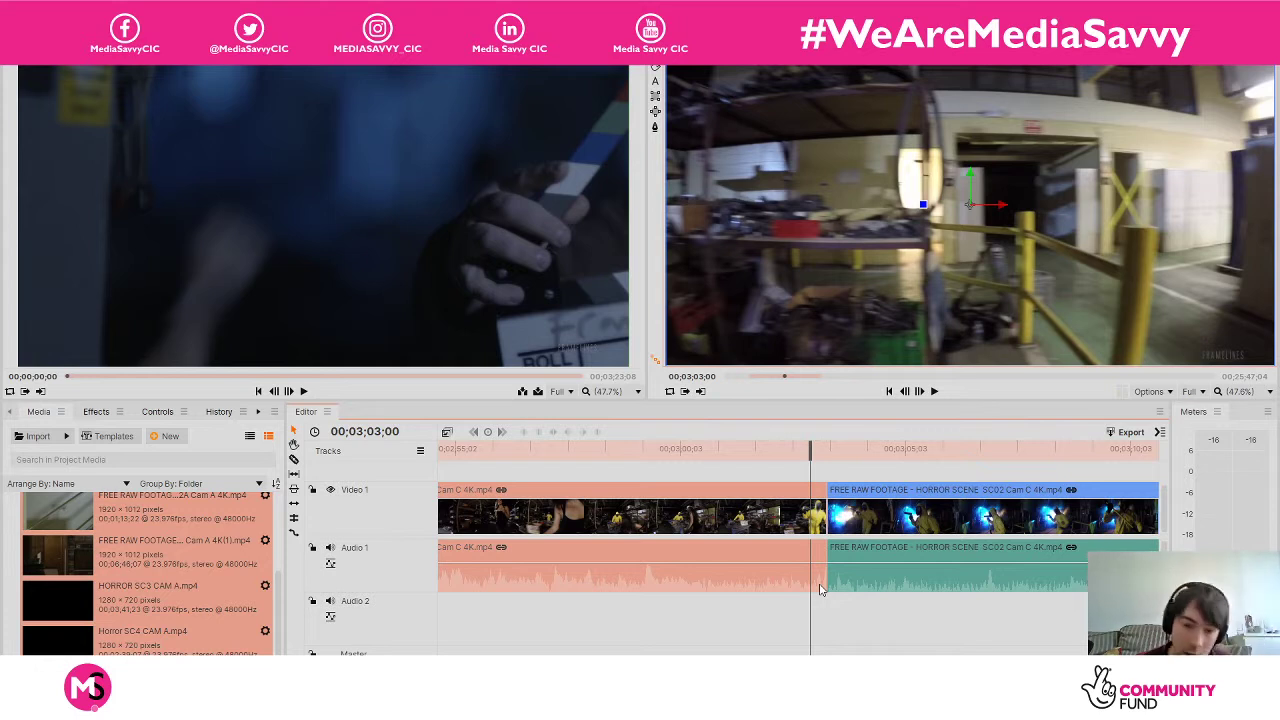
left_click_drag(812, 510, 815, 538)
left_click(818, 527)
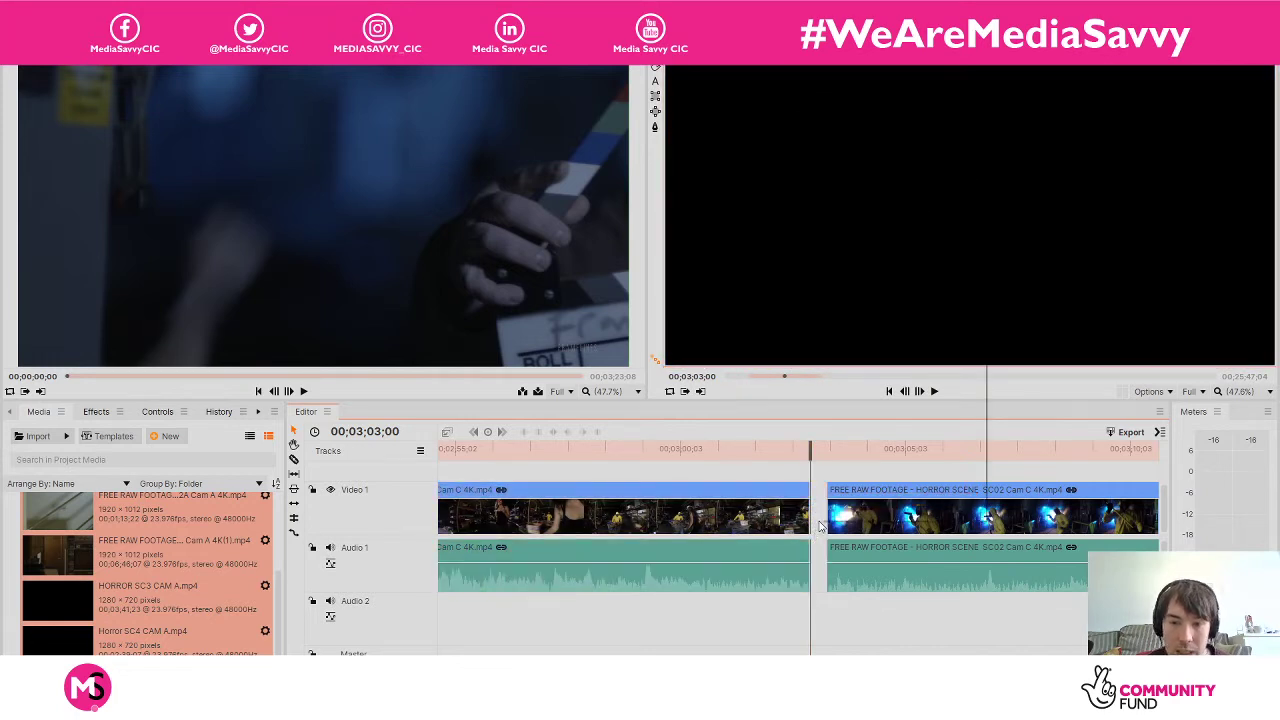
Close the gap by moving the blue-lit Cam C segment back against the trimmed one at 00;03;03;00.
right_click(819, 527)
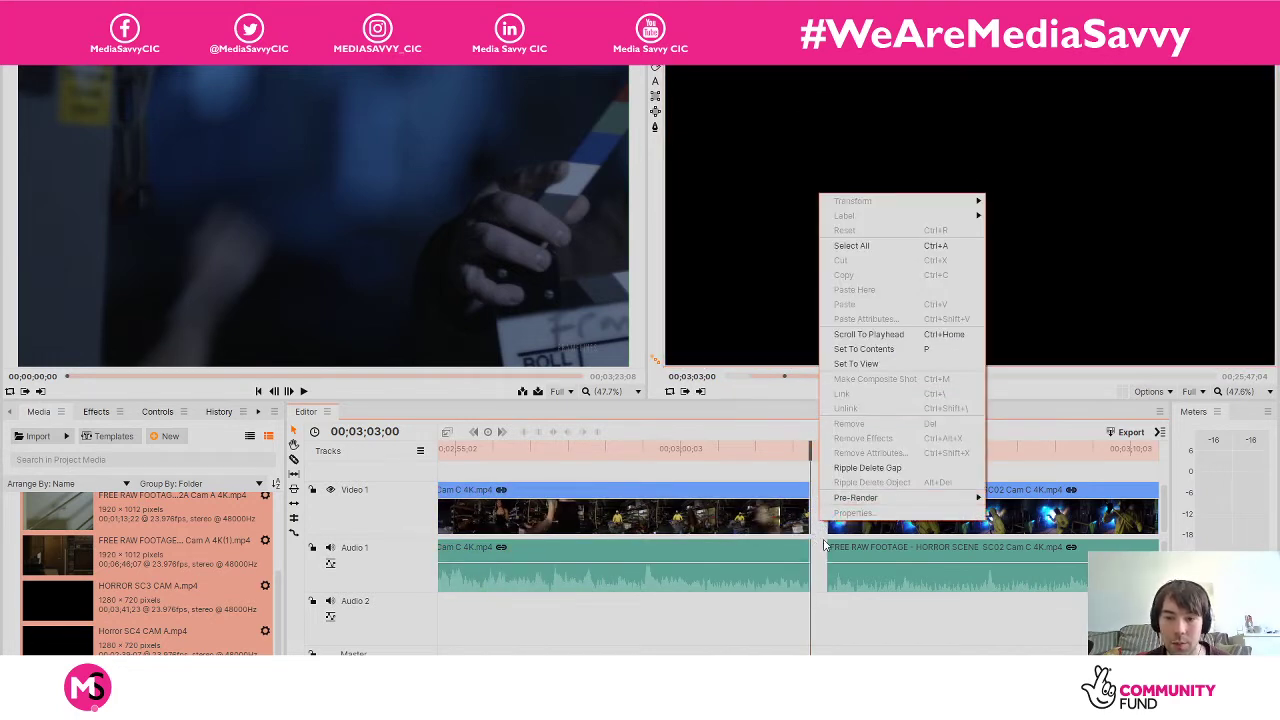
left_click(829, 546)
left_click_drag(853, 503, 838, 498)
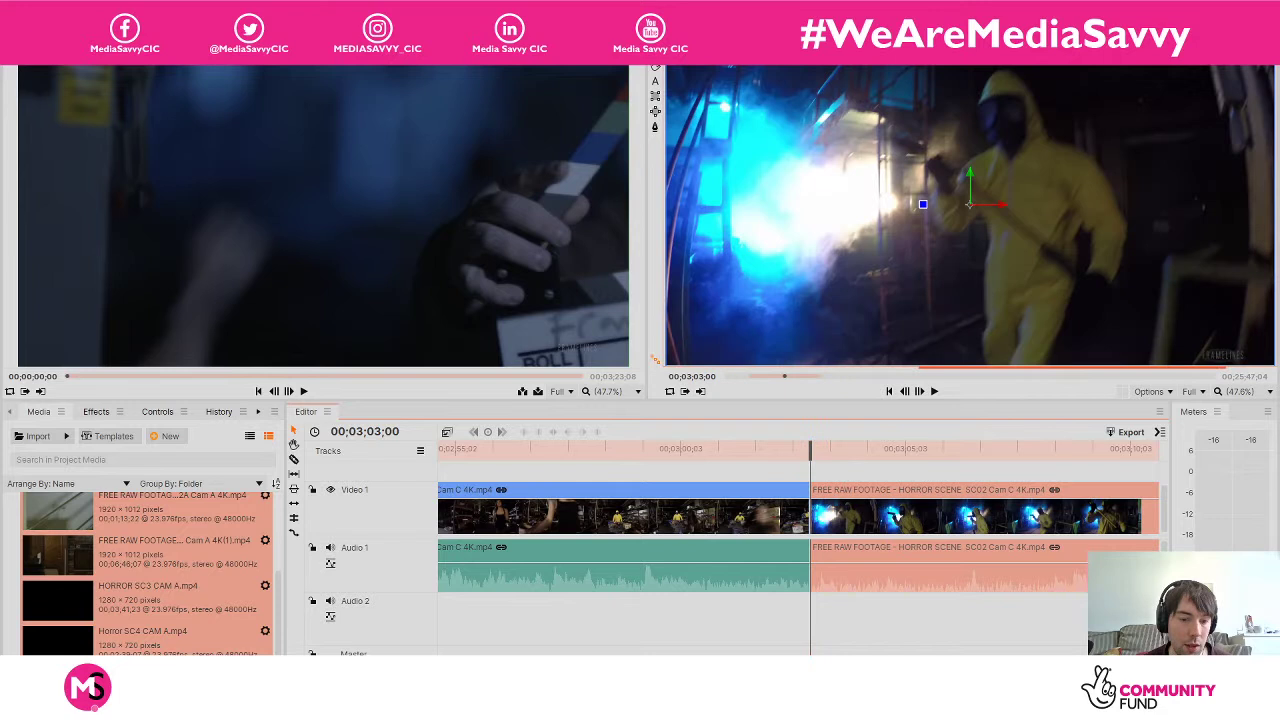
Move the two trimmed Cam C segments directly after the Cam A clip and play the joined sequence from that clip's start.
scroll(470, 568, "down", 4)
left_click_drag(483, 522, 786, 537)
left_click_drag(643, 477, 812, 532)
left_click_drag(710, 500, 1014, 525)
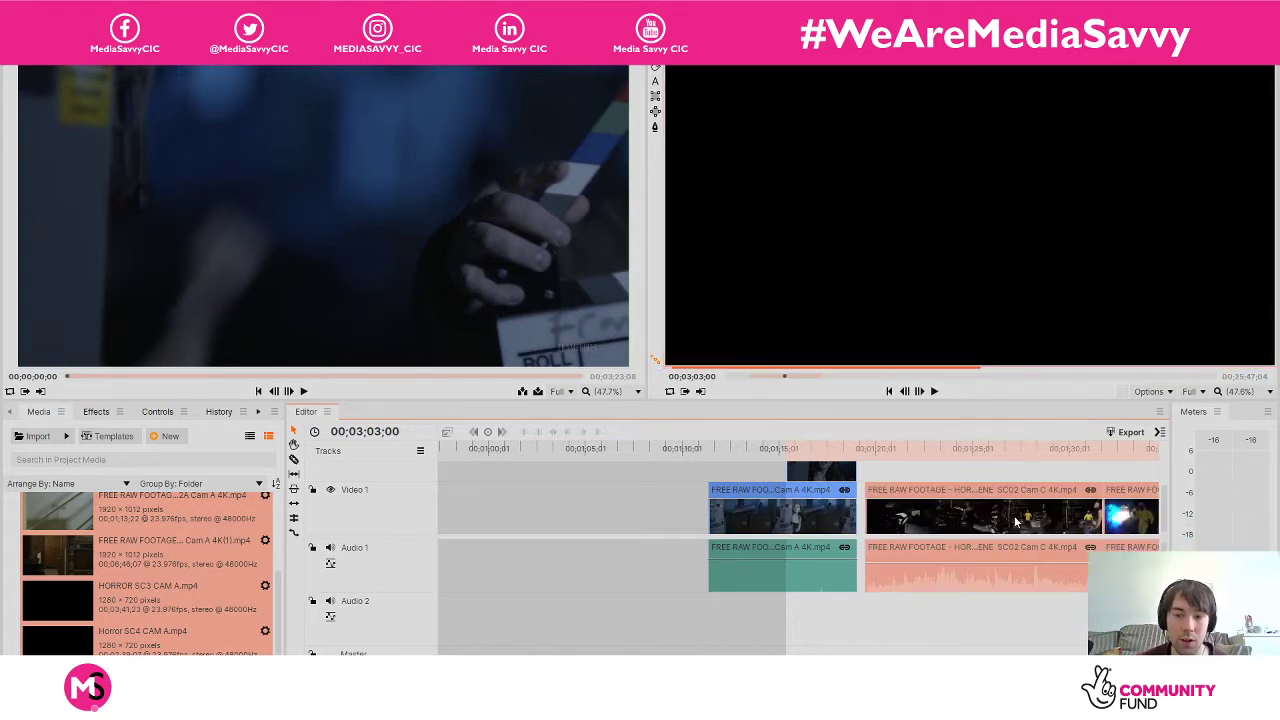
left_click_drag(980, 476, 1024, 478)
scroll(1062, 518, "right", 3)
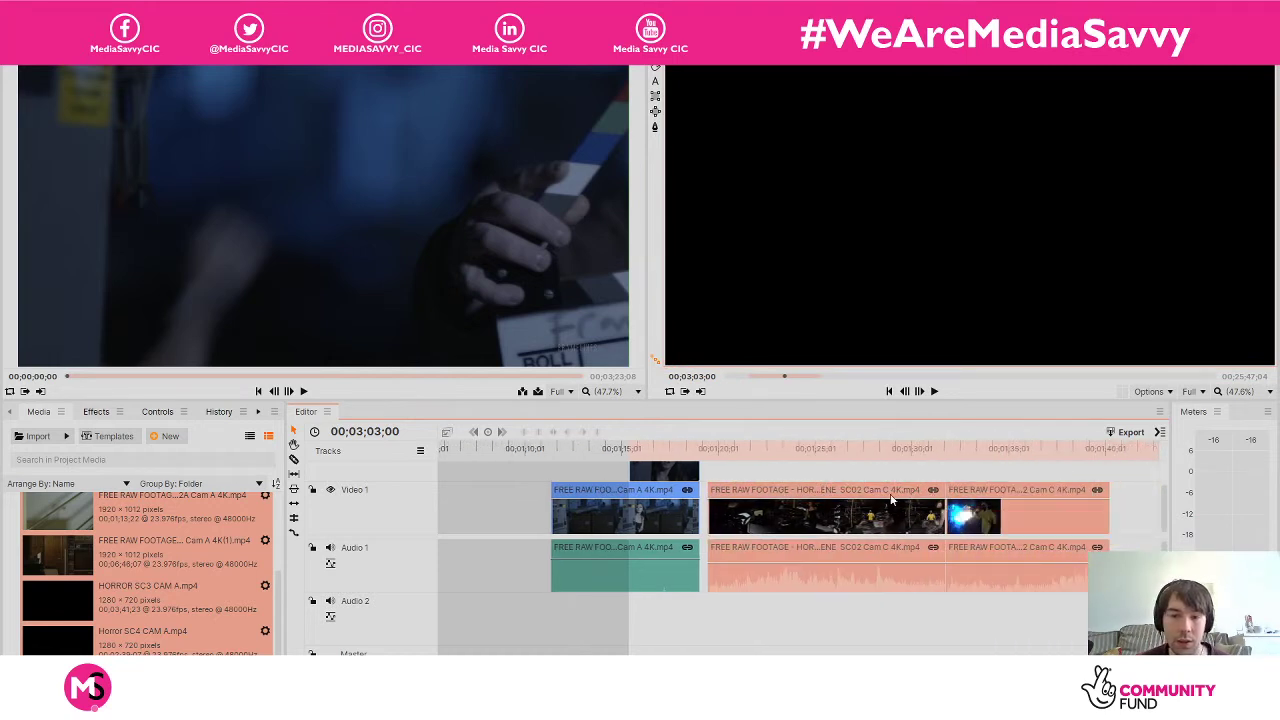
left_click_drag(892, 500, 886, 500)
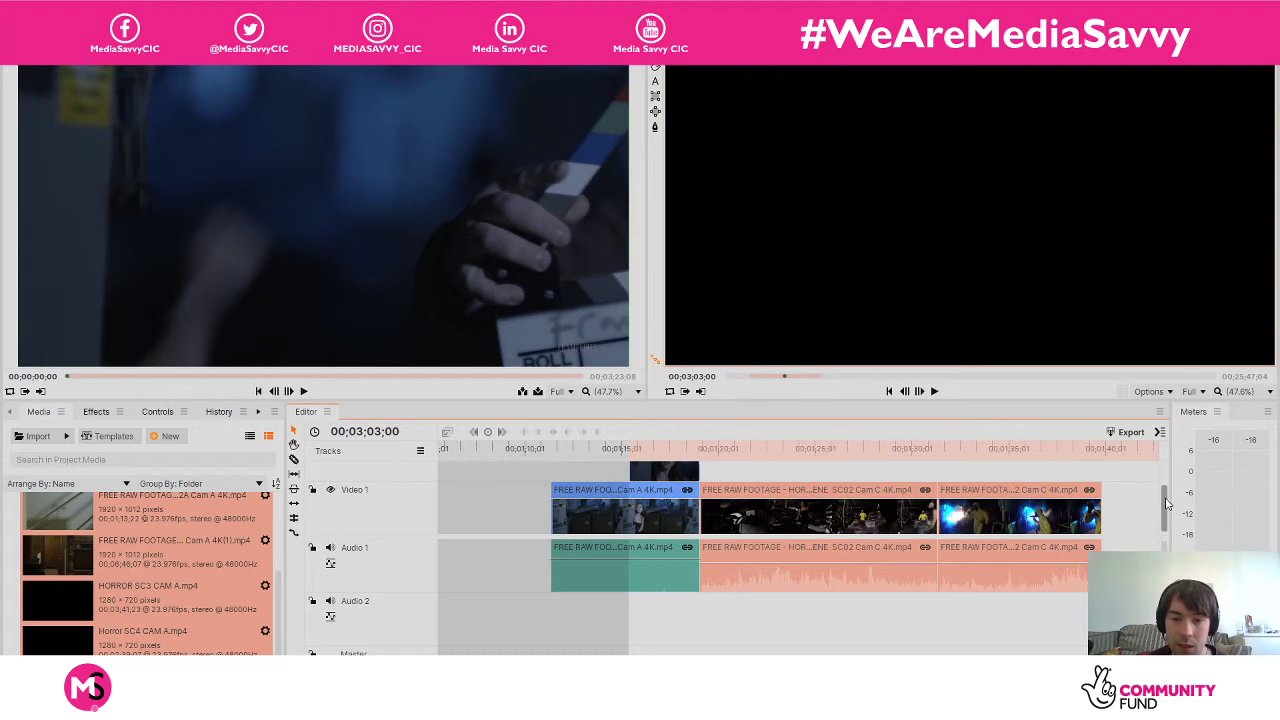
left_click(549, 448)
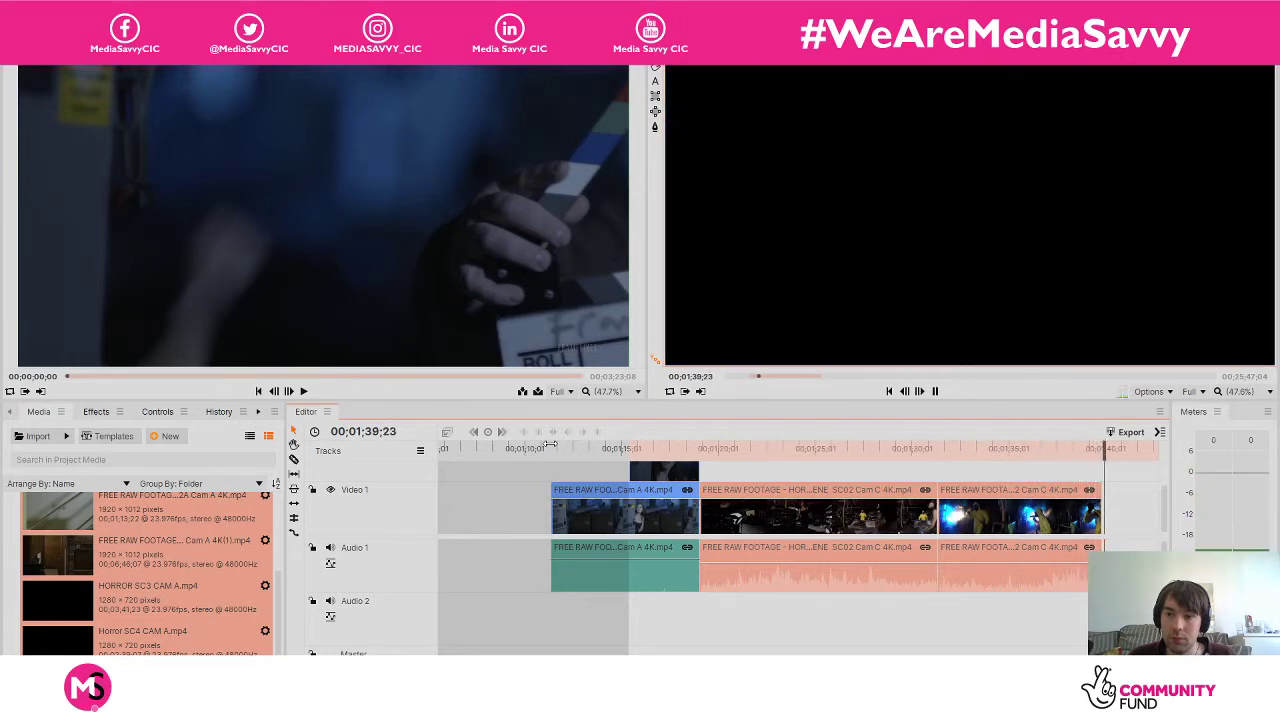
key("space")
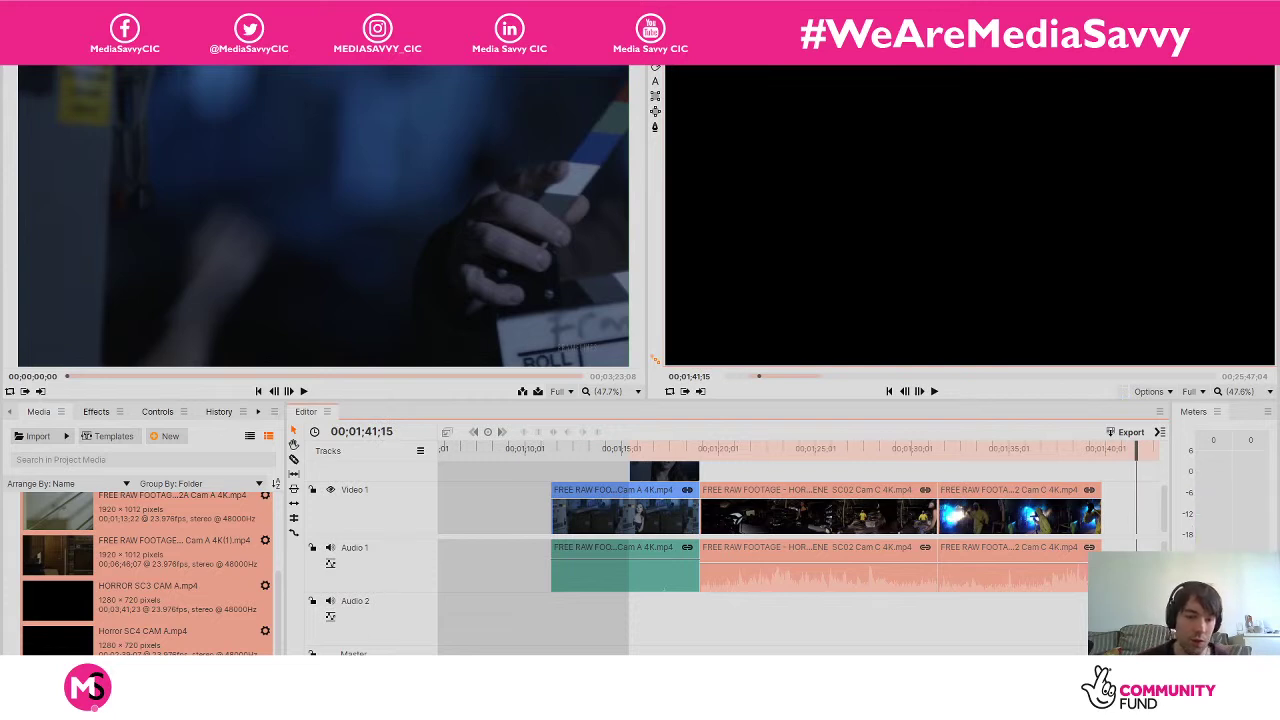
Scan the remaining Cam C footage from 00;04;42;00 to 00;05;16;06 and move that segment earlier on the timeline.
key("minus")
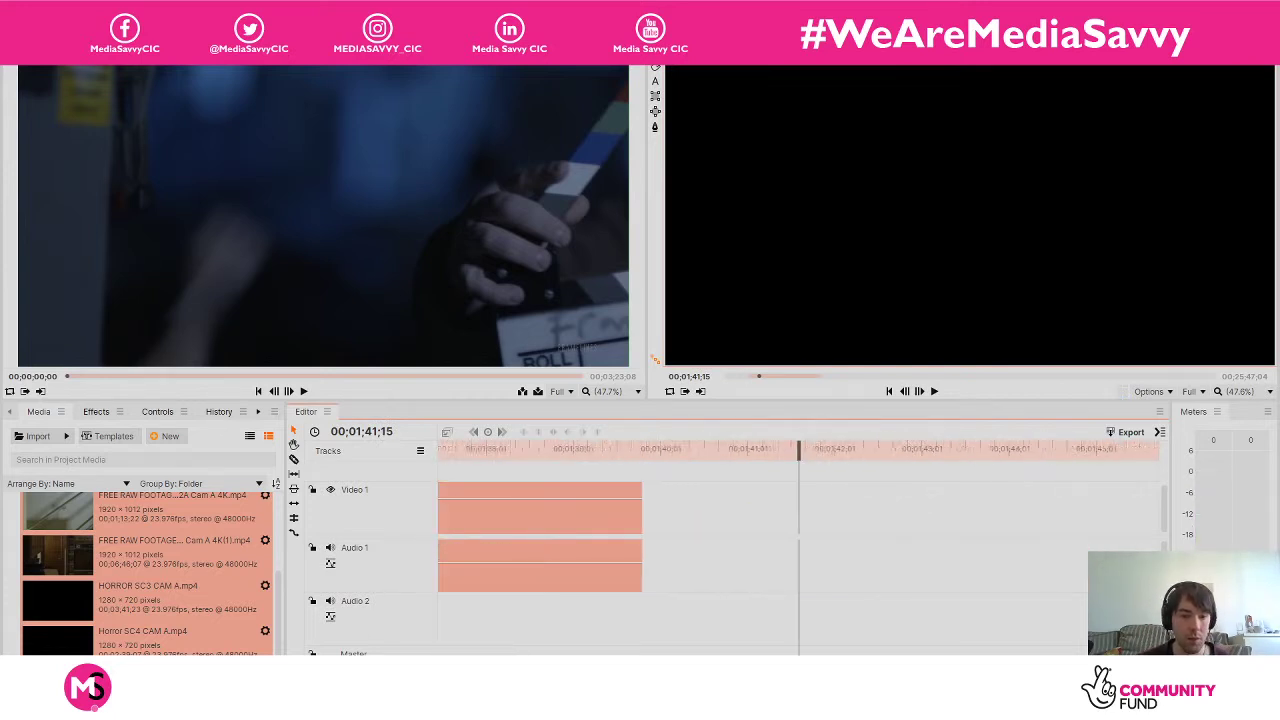
key("minus")
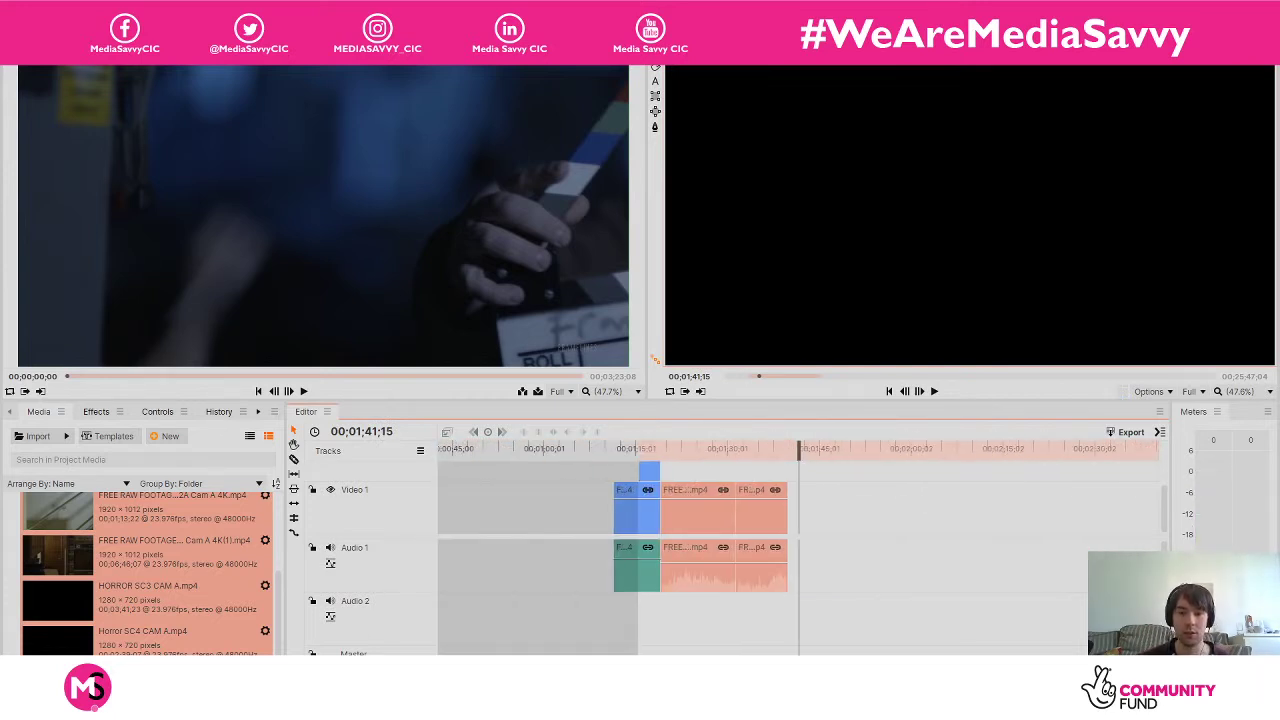
scroll(790, 540, "right", 5)
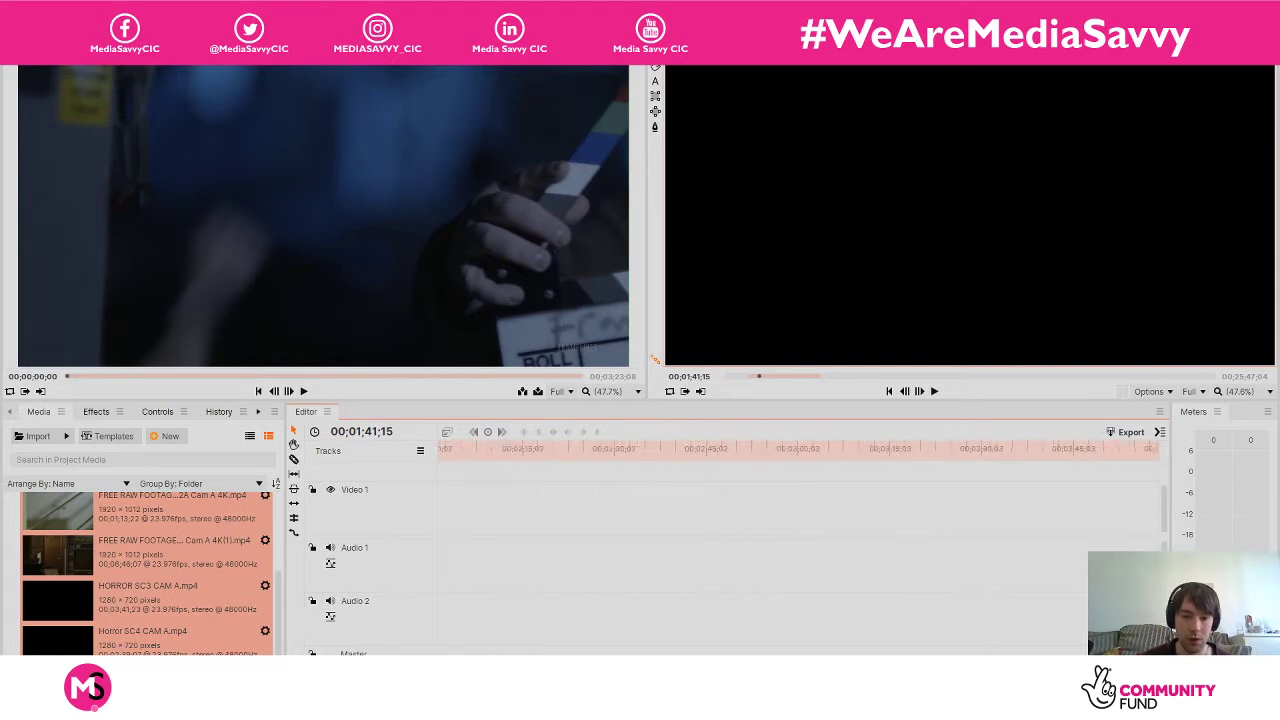
scroll(790, 540, "right", 2)
scroll(790, 540, "left", 3)
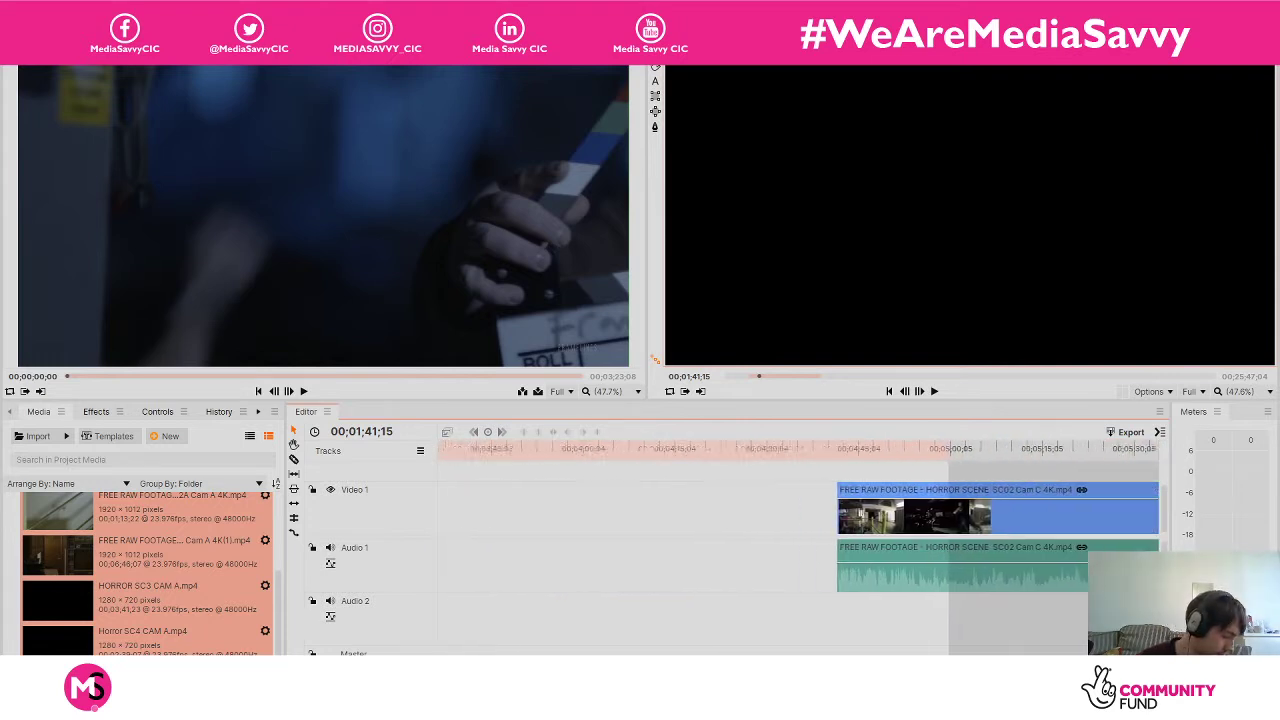
left_click(866, 446)
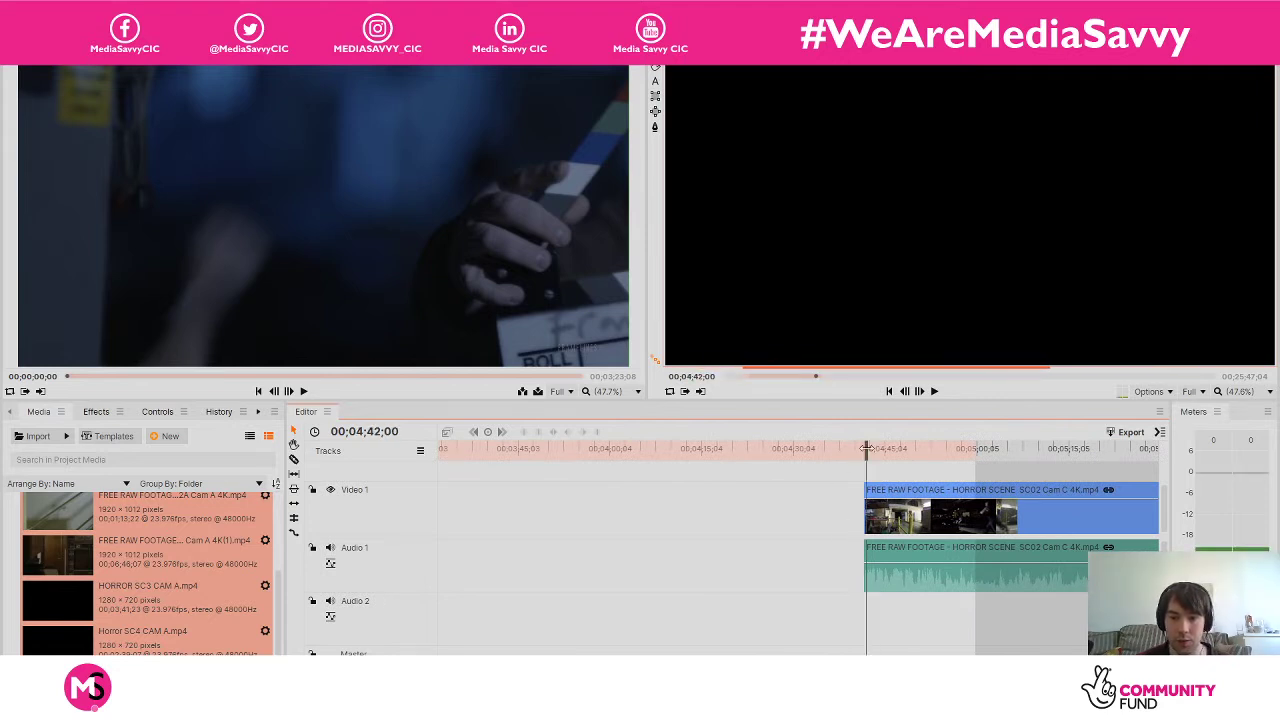
left_click_drag(866, 446, 971, 497)
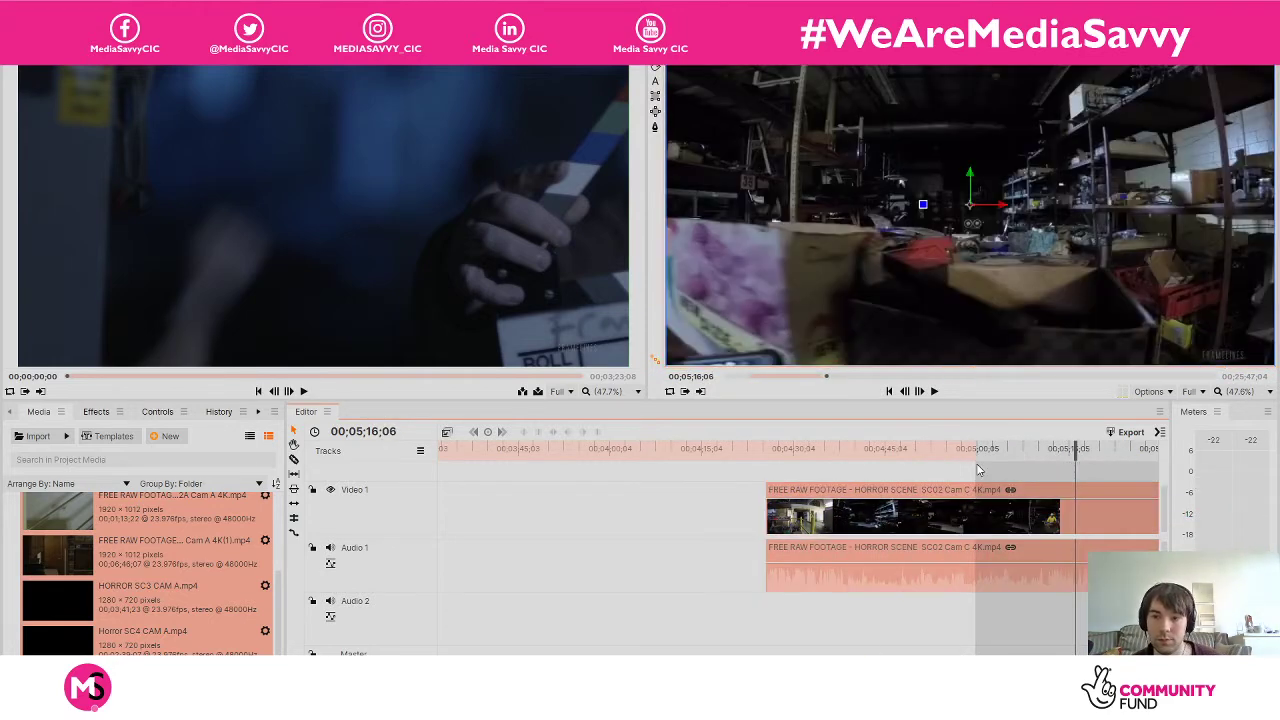
Scan the last remaining SC02 Cam C segment up to 00;05;21;23 and delete it from the timeline.
left_click_drag(975, 489, 883, 491)
left_click(1021, 447)
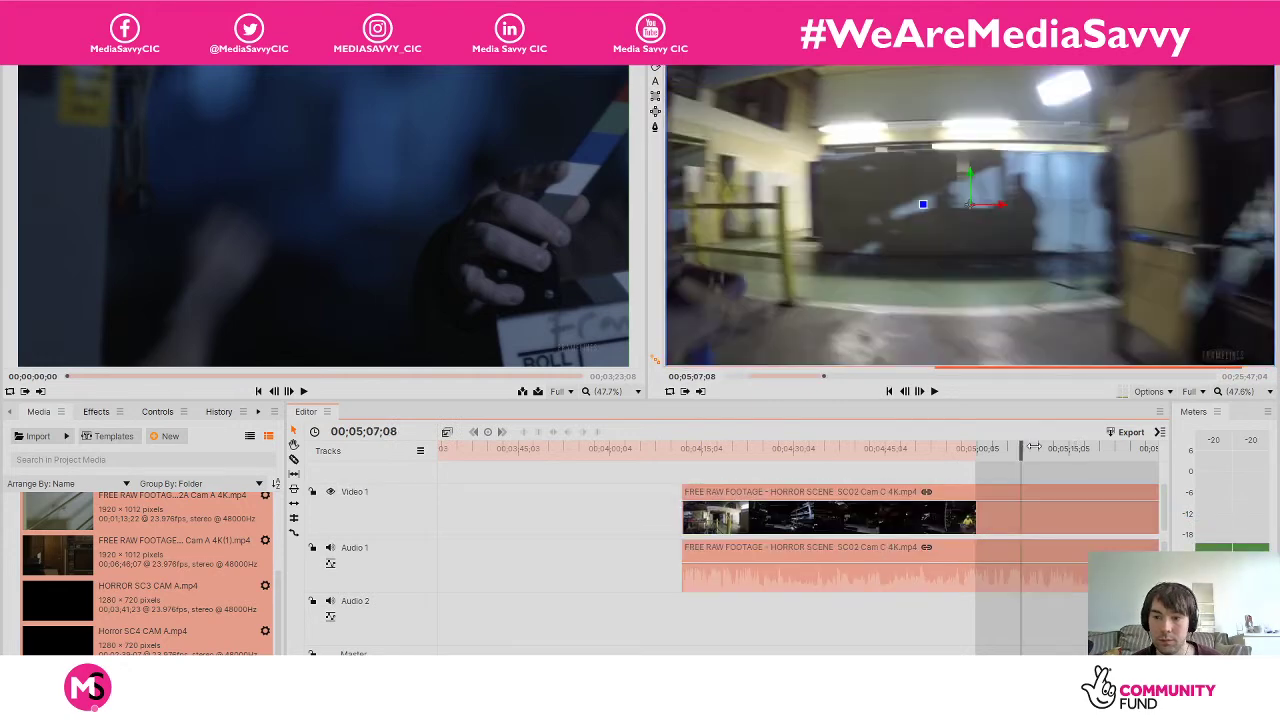
left_click_drag(1033, 447, 1050, 447)
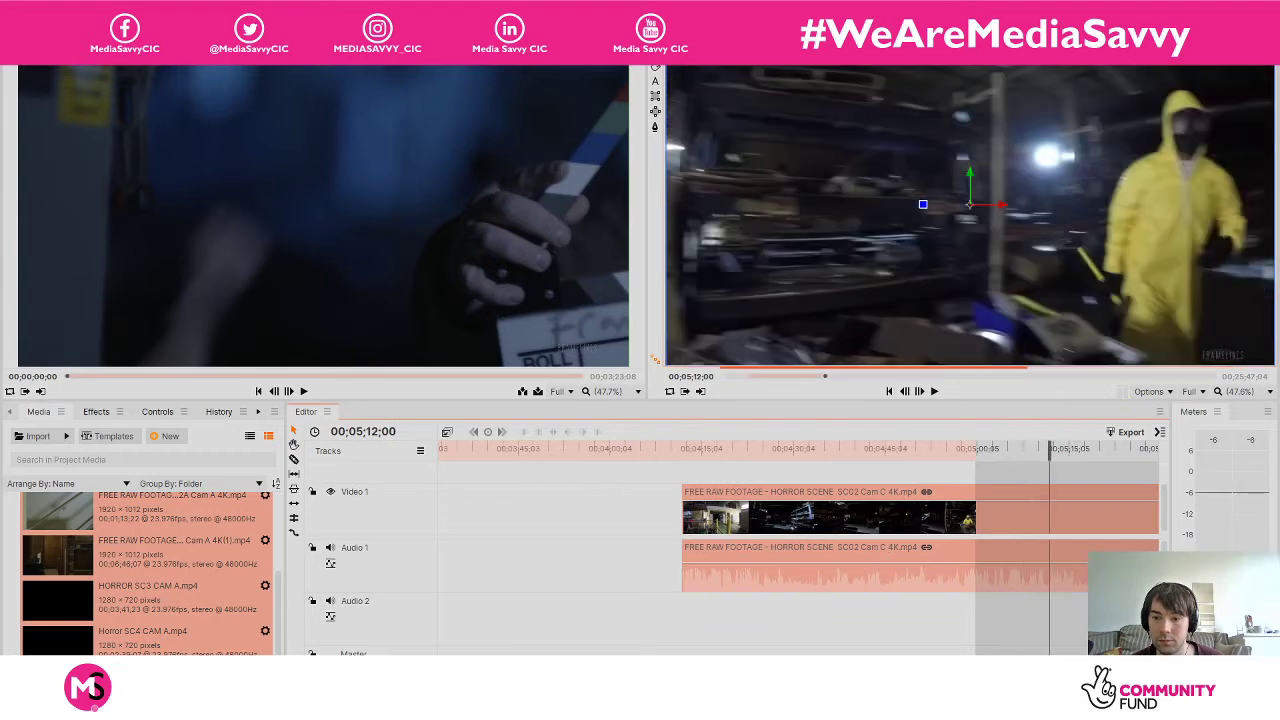
scroll(798, 540, "up", 2)
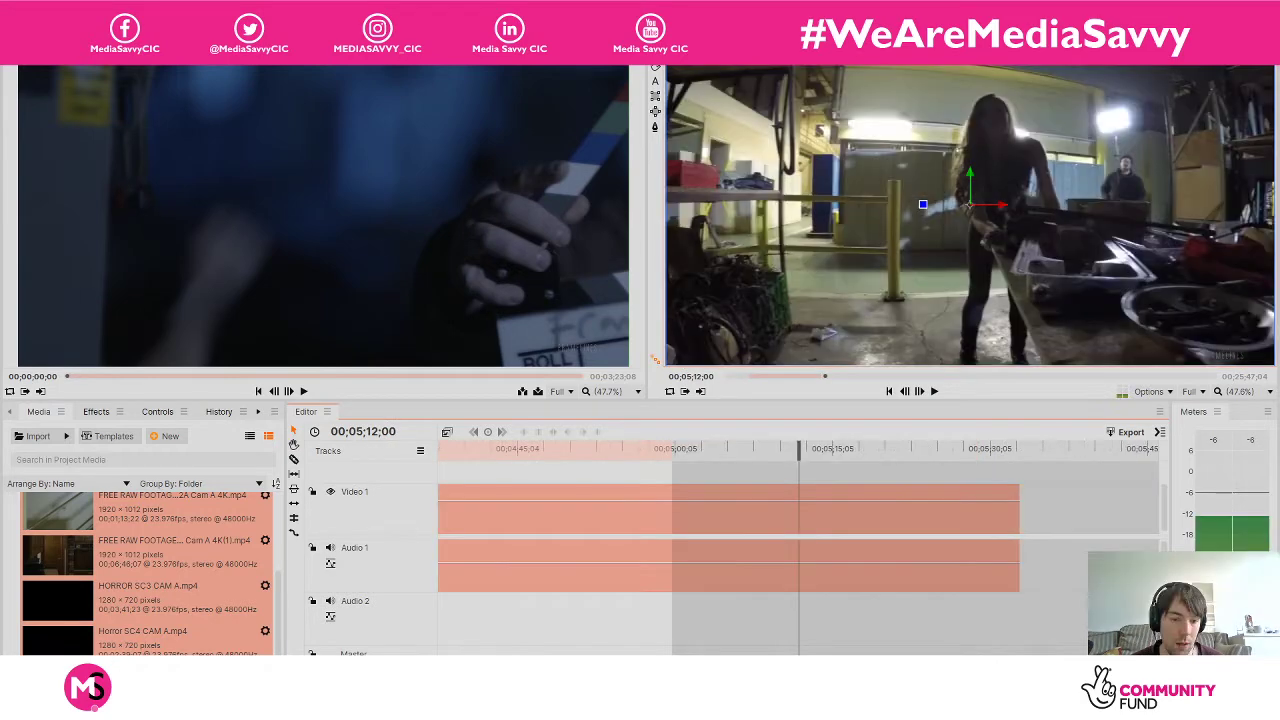
scroll(798, 540, "down", 1)
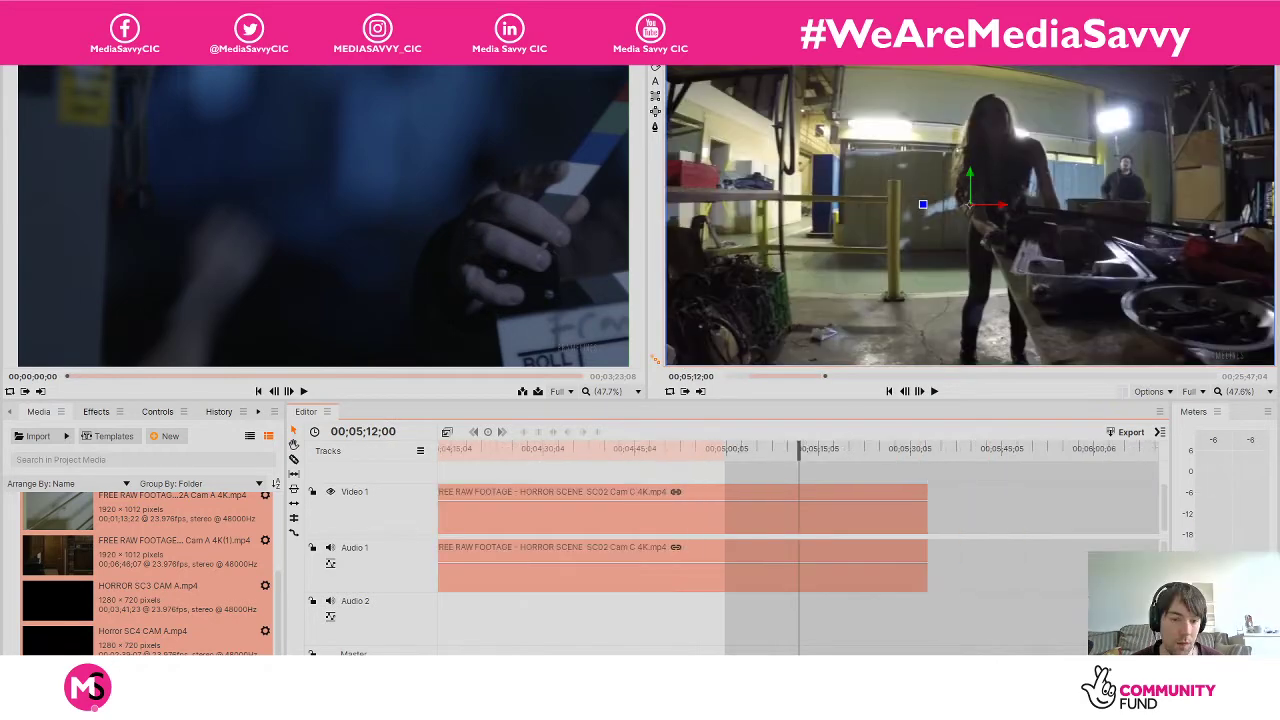
scroll(798, 540, "down", 3)
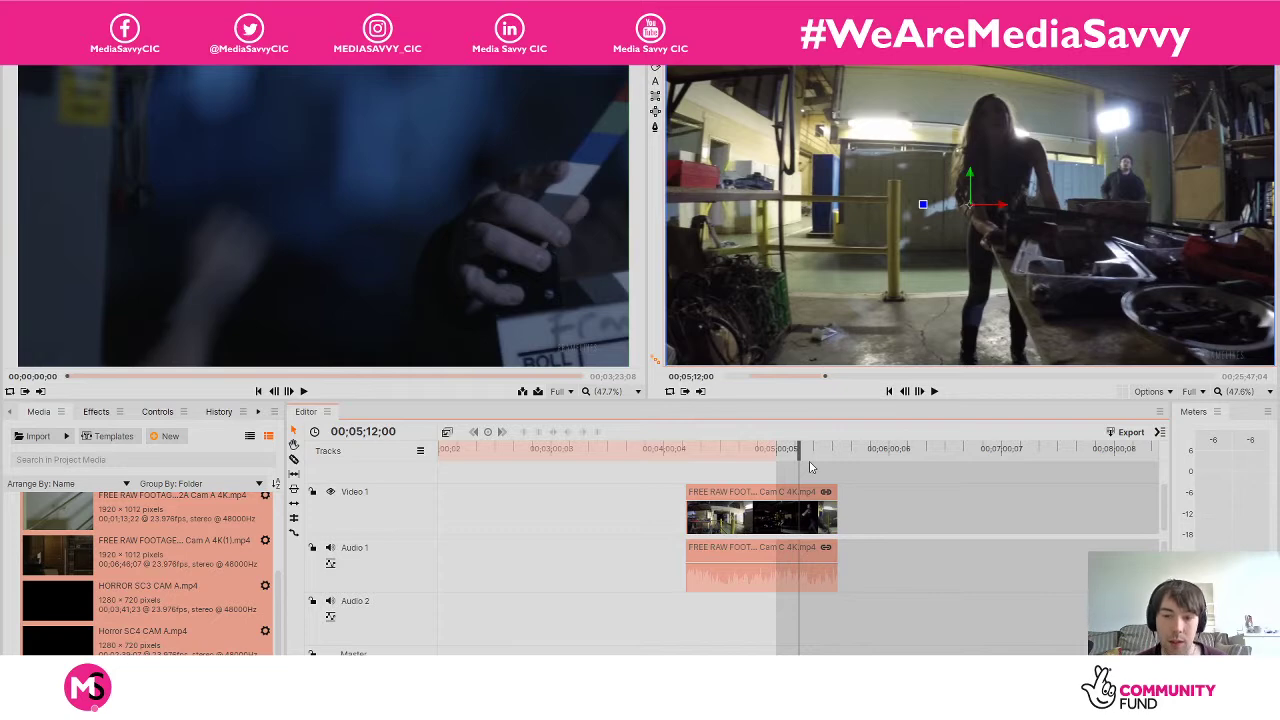
left_click_drag(806, 456, 815, 457)
left_click_drag(818, 457, 820, 457)
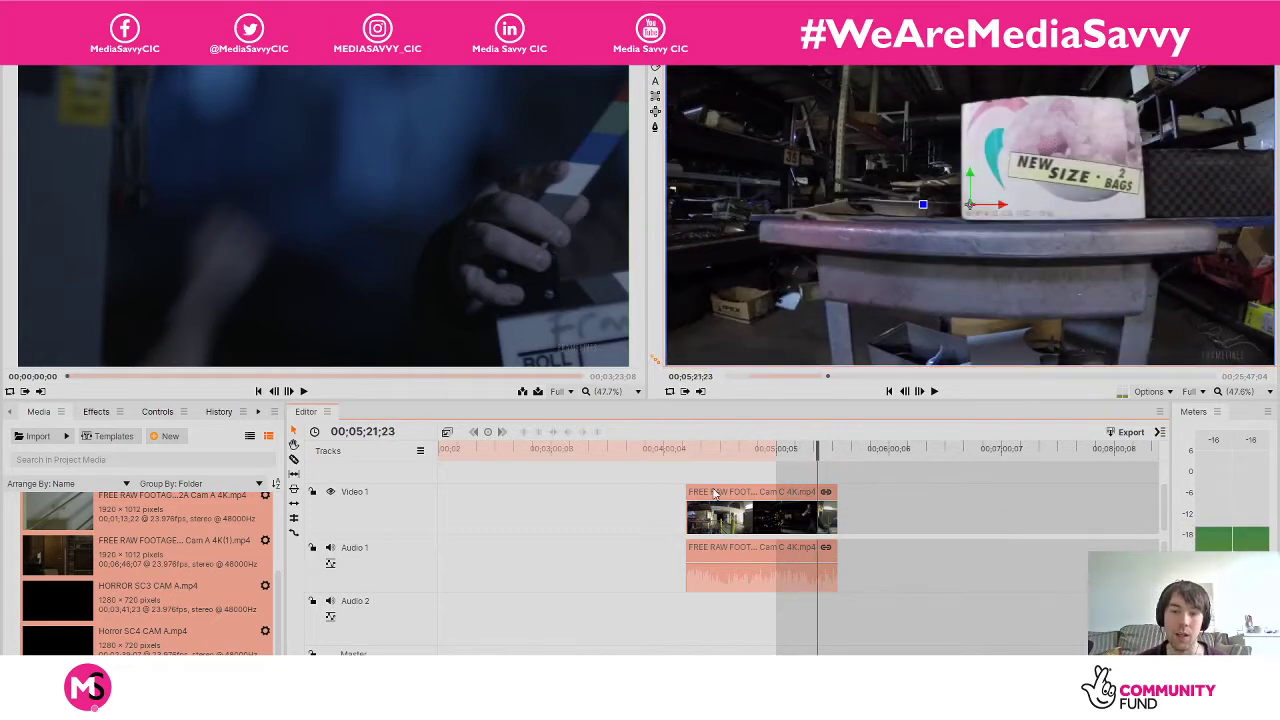
key("Delete")
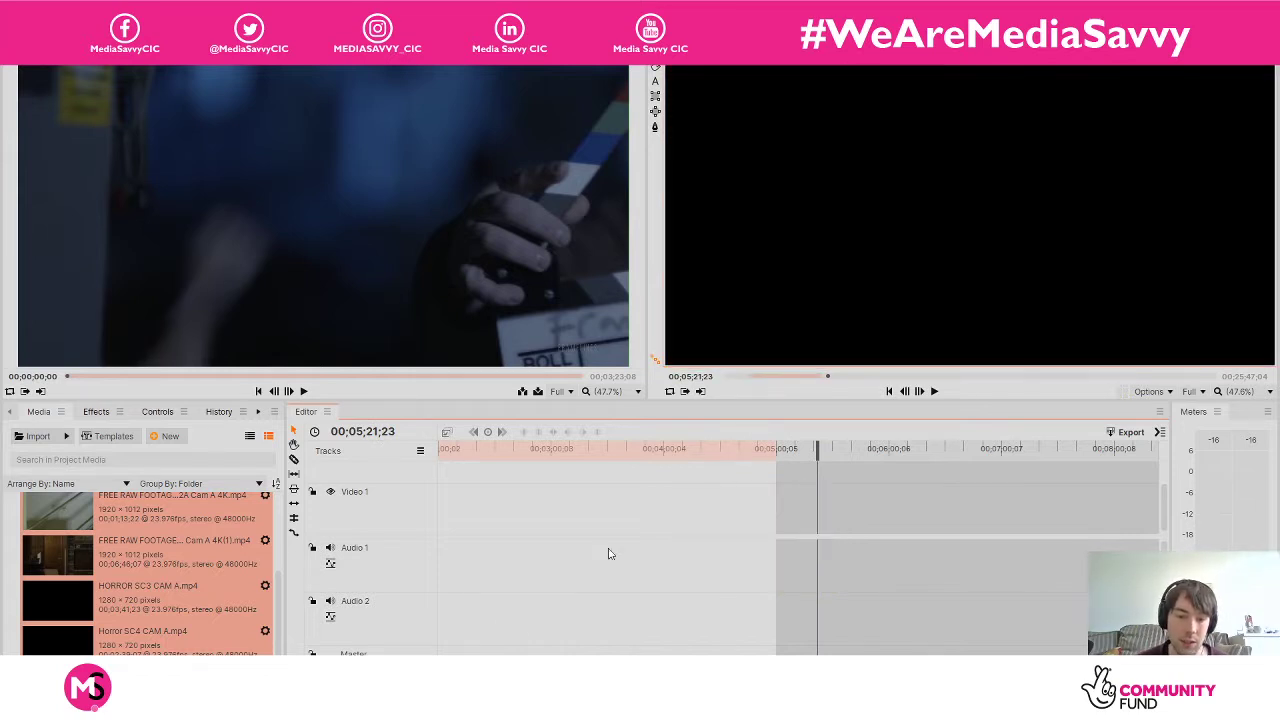
Select all the remaining unedited clips, from SC02A Cam A onwards, and move them together earlier on the timeline.
key("ctrl+z")
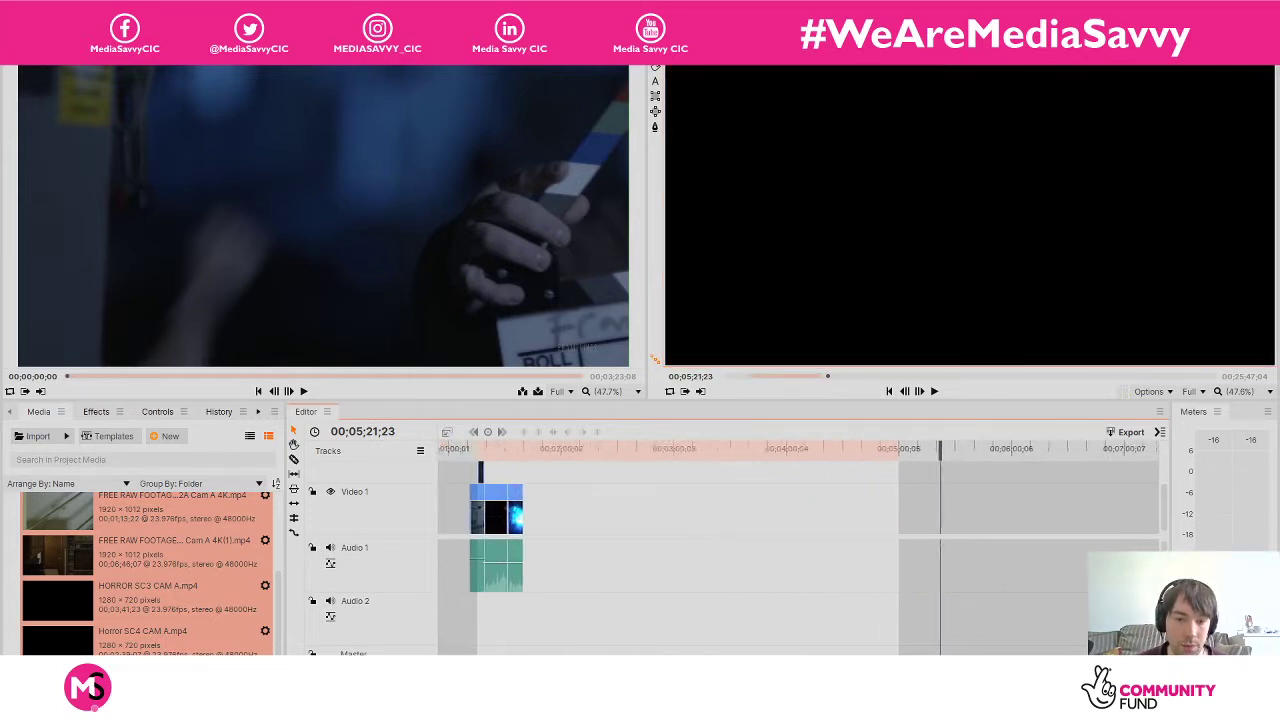
key("ctrl+z")
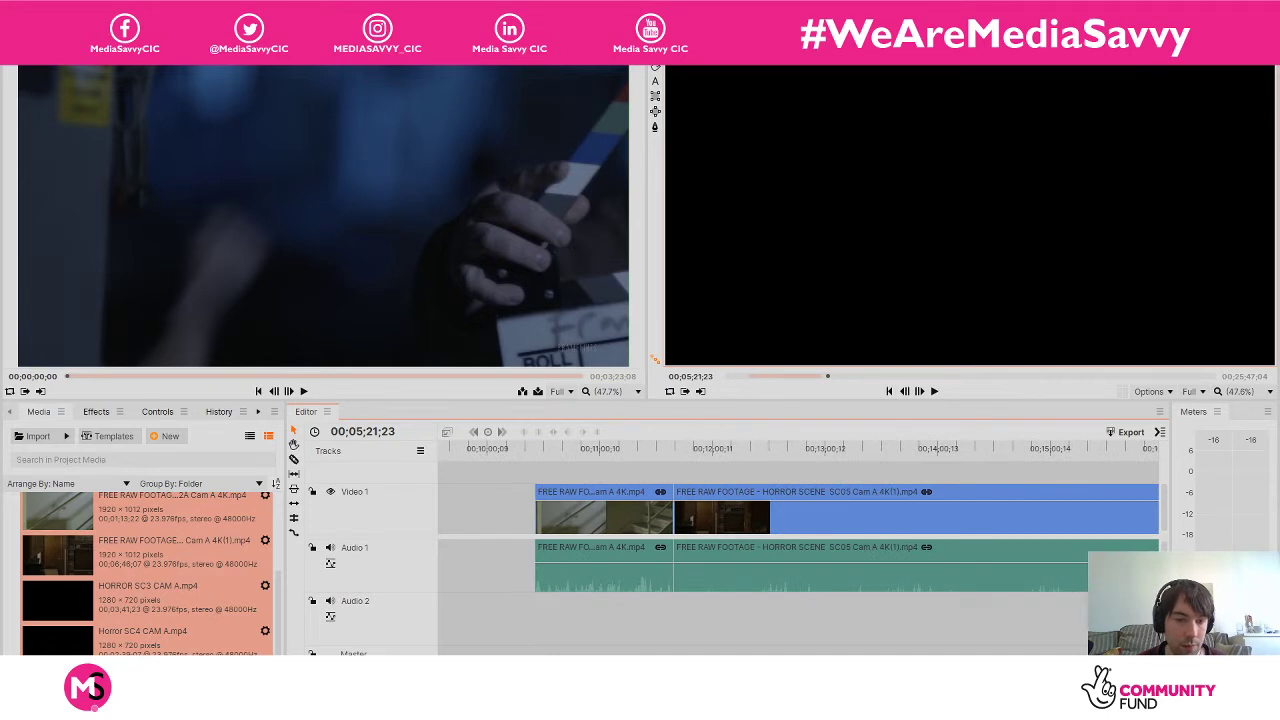
key("ctrl+z")
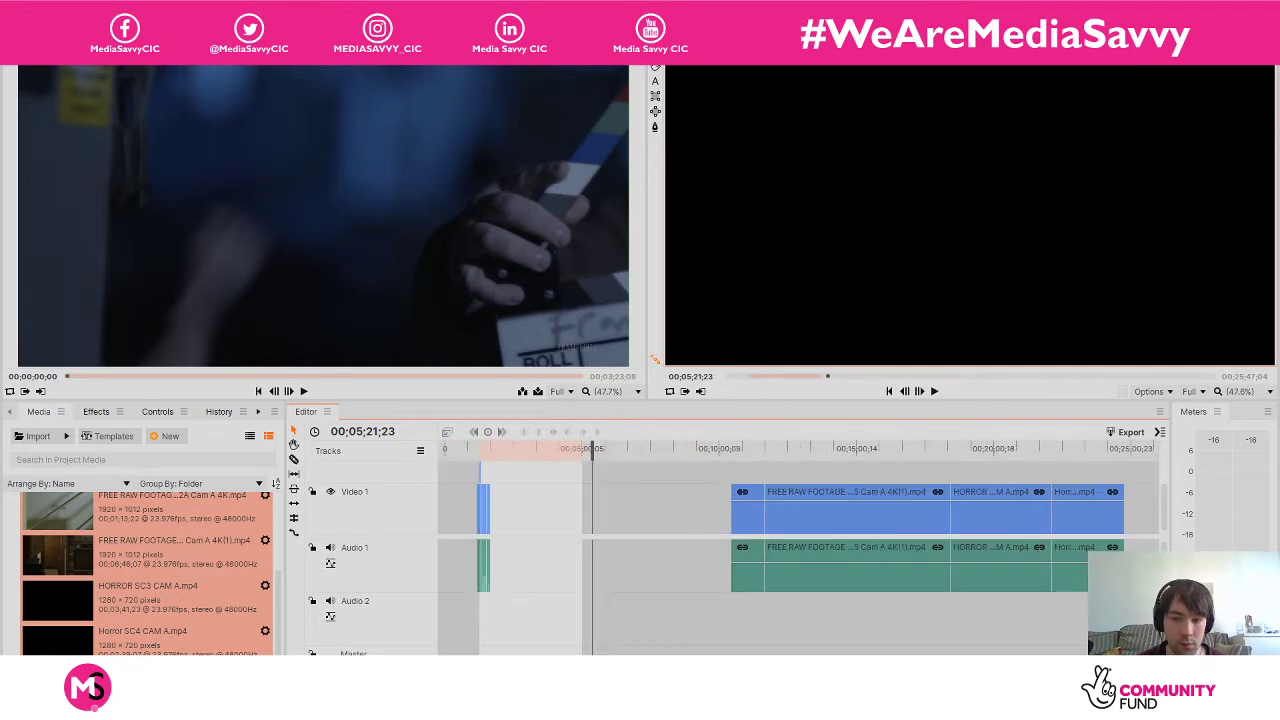
left_click(806, 513)
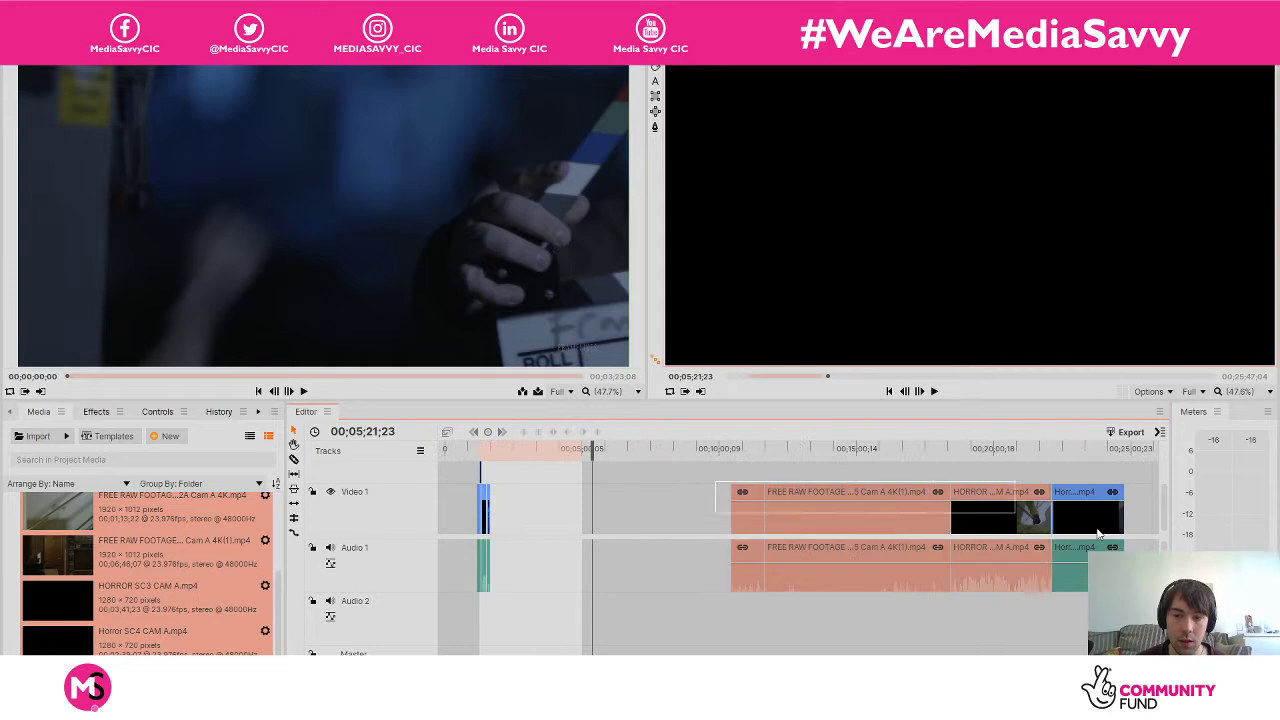
left_click_drag(851, 500, 763, 505)
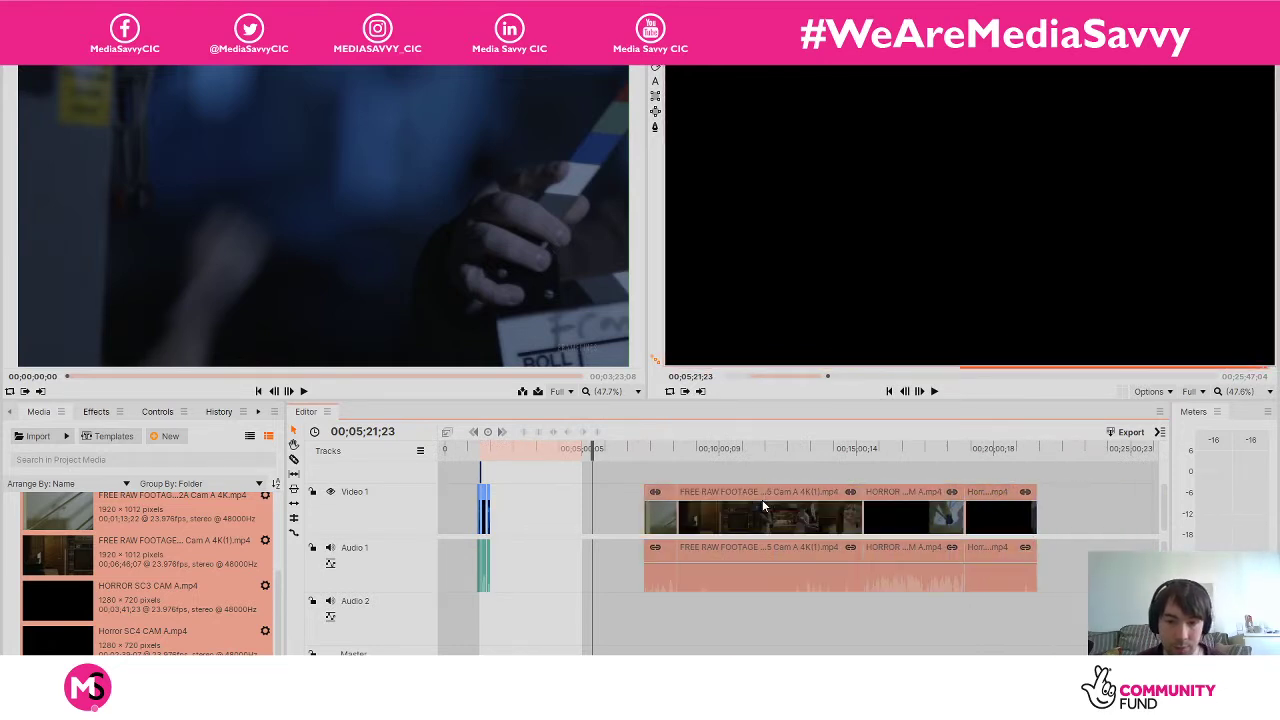
Play the SC02A Cam A staircase clip from its start at 00;07;14;18.
left_click(651, 450)
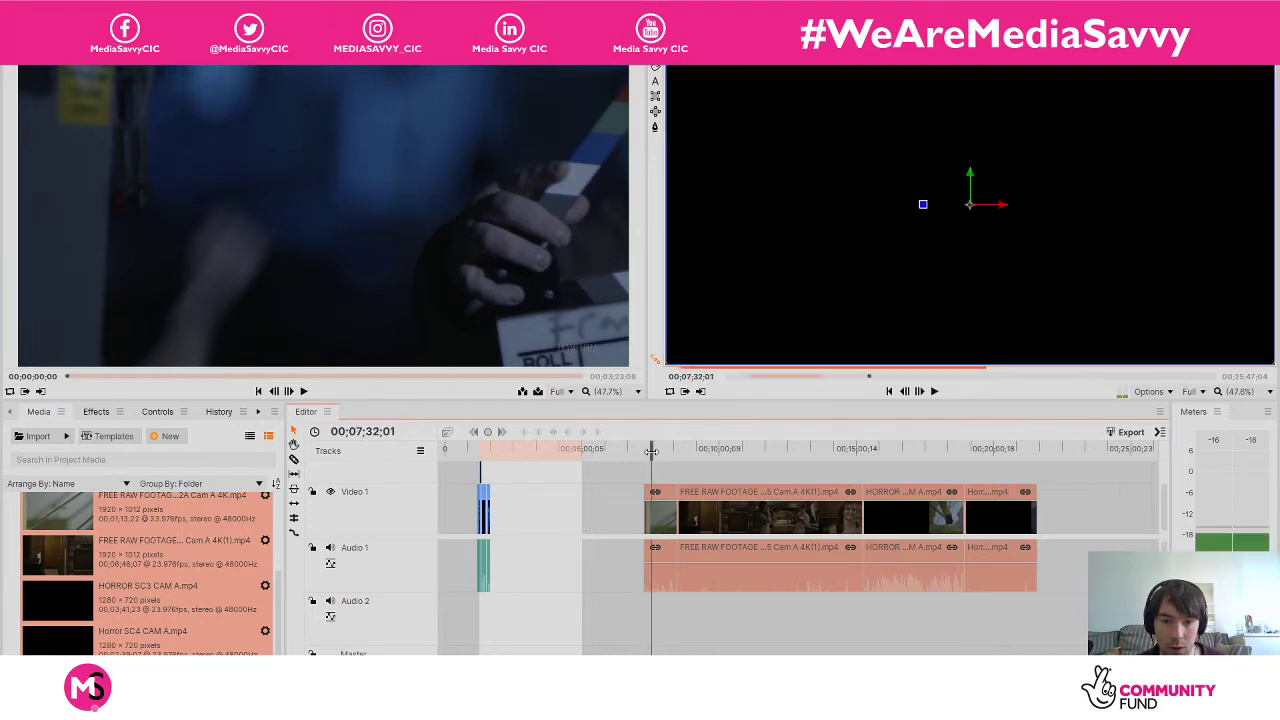
left_click_drag(651, 450, 645, 450)
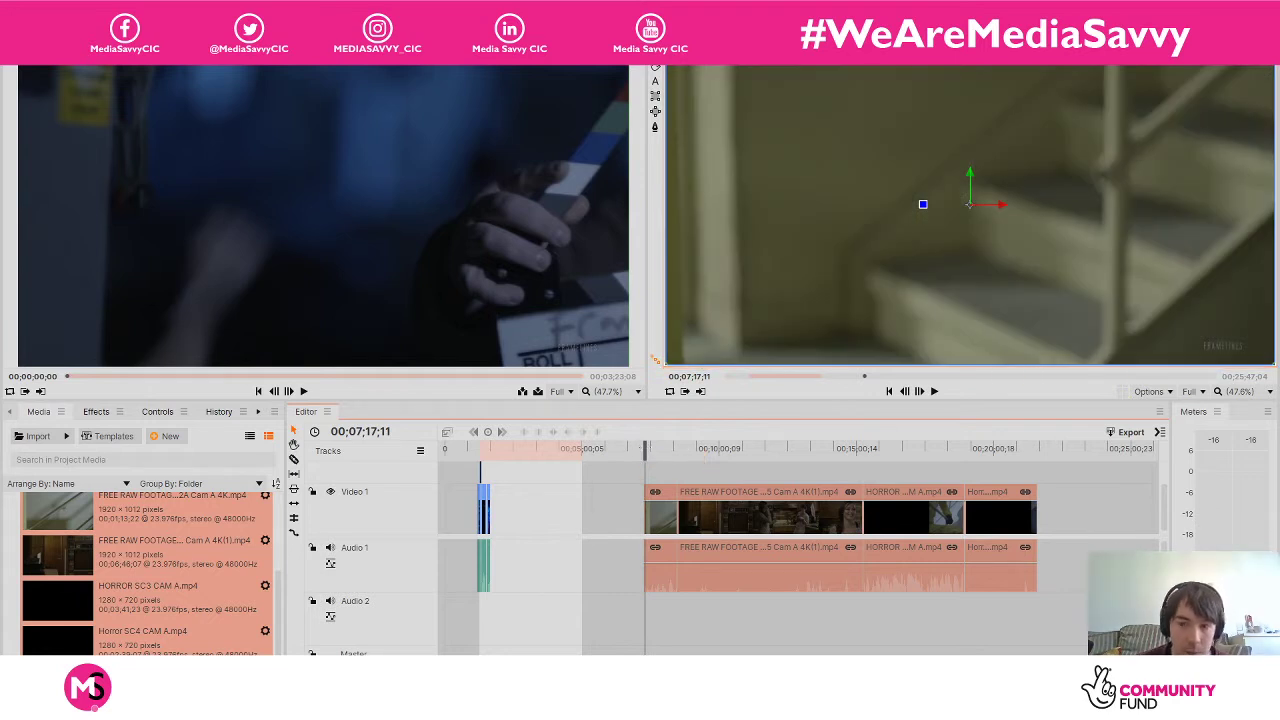
scroll(800, 510, "up", 5)
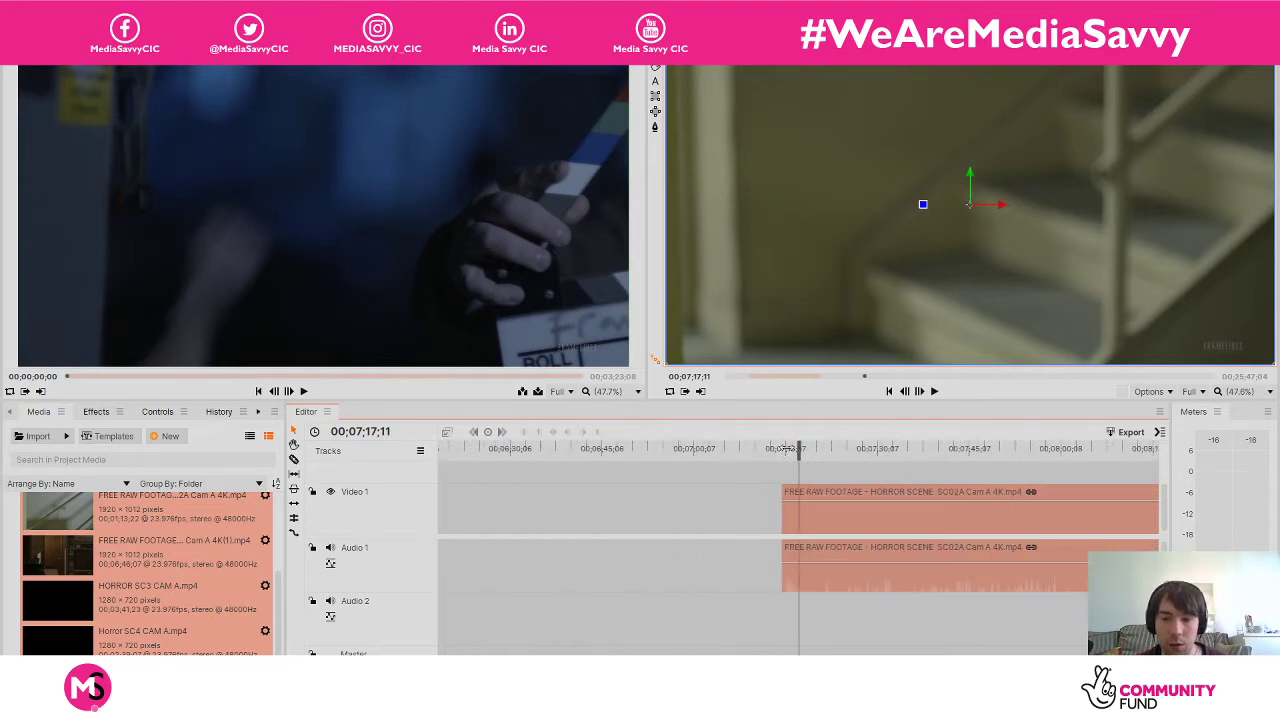
left_click_drag(798, 448, 782, 448)
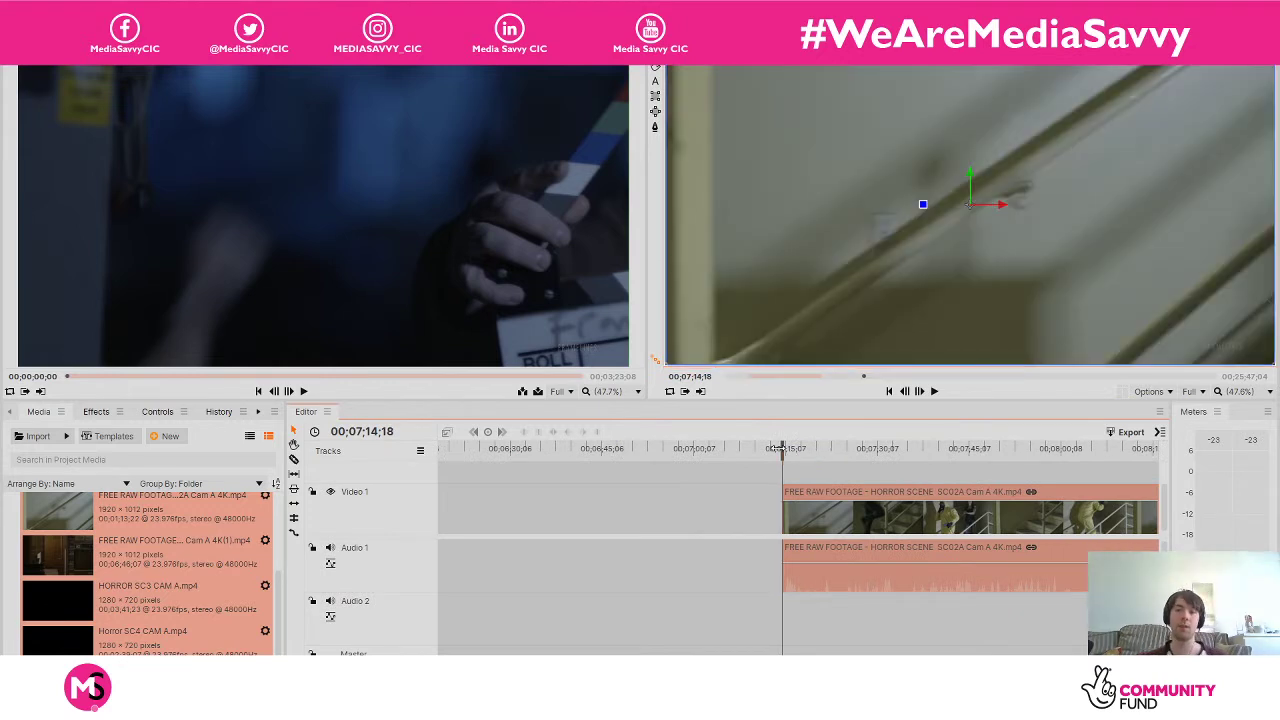
key("space")
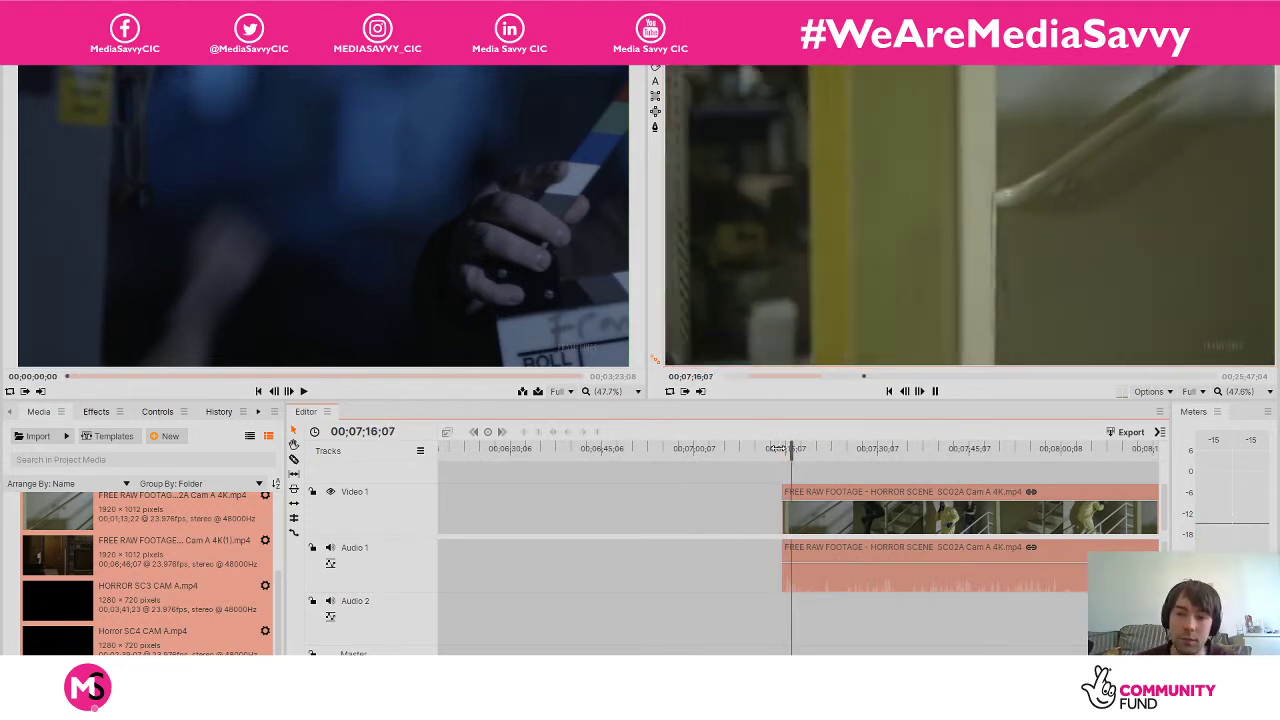
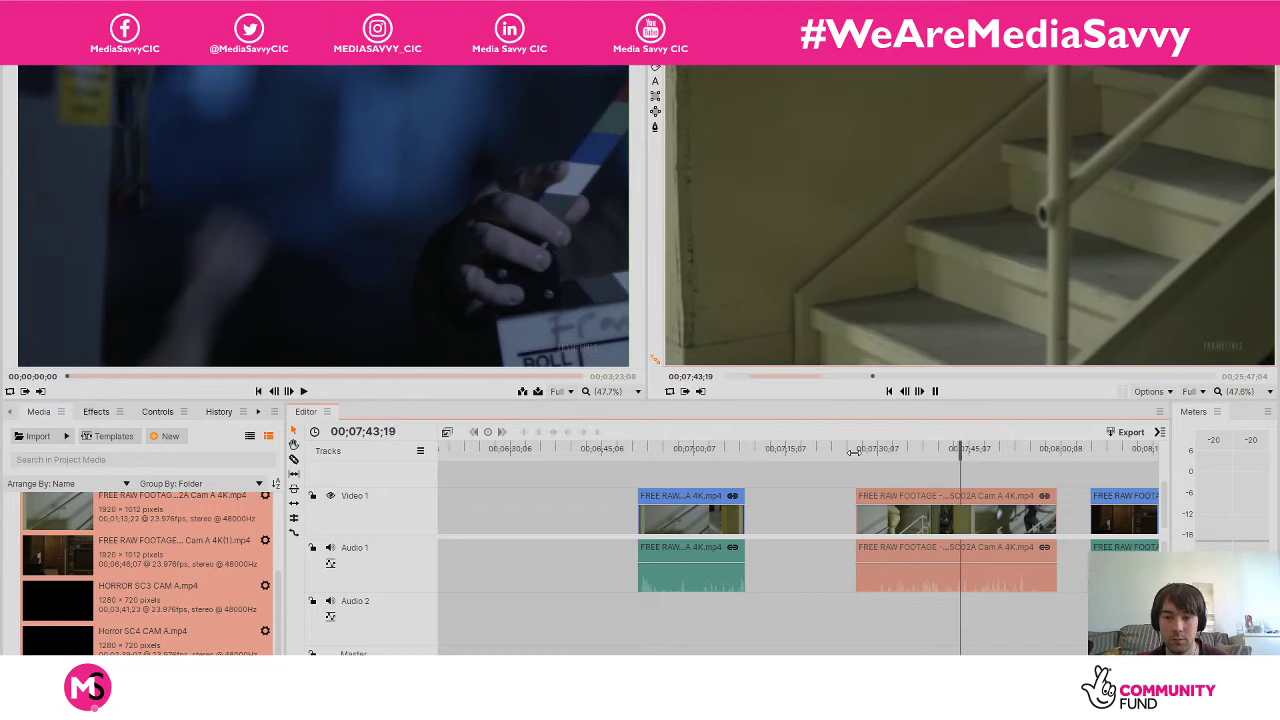
Split the longer SC02A Cam A segment at 00;07;45;00 and delete the part before the cut.
key("space")
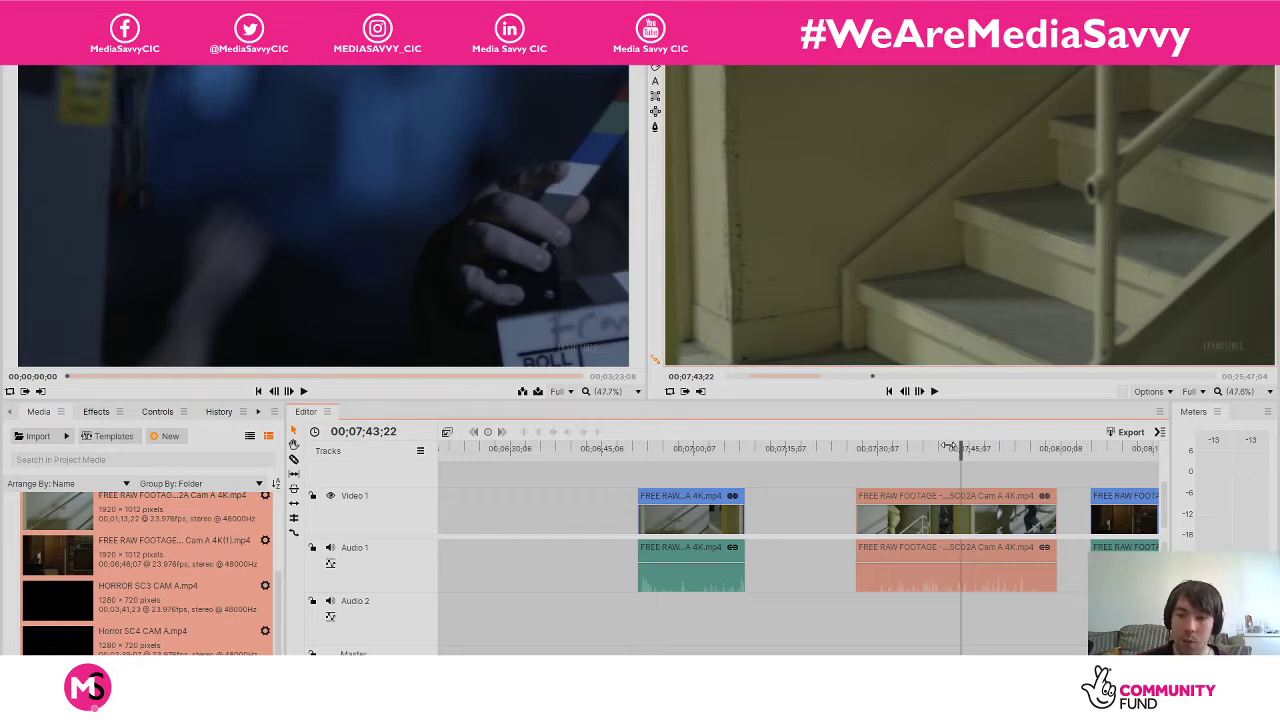
mouse_move(959, 447)
left_mouse_down()
mouse_move(928, 447)
mouse_move(940, 447)
left_mouse_up()
key("space")
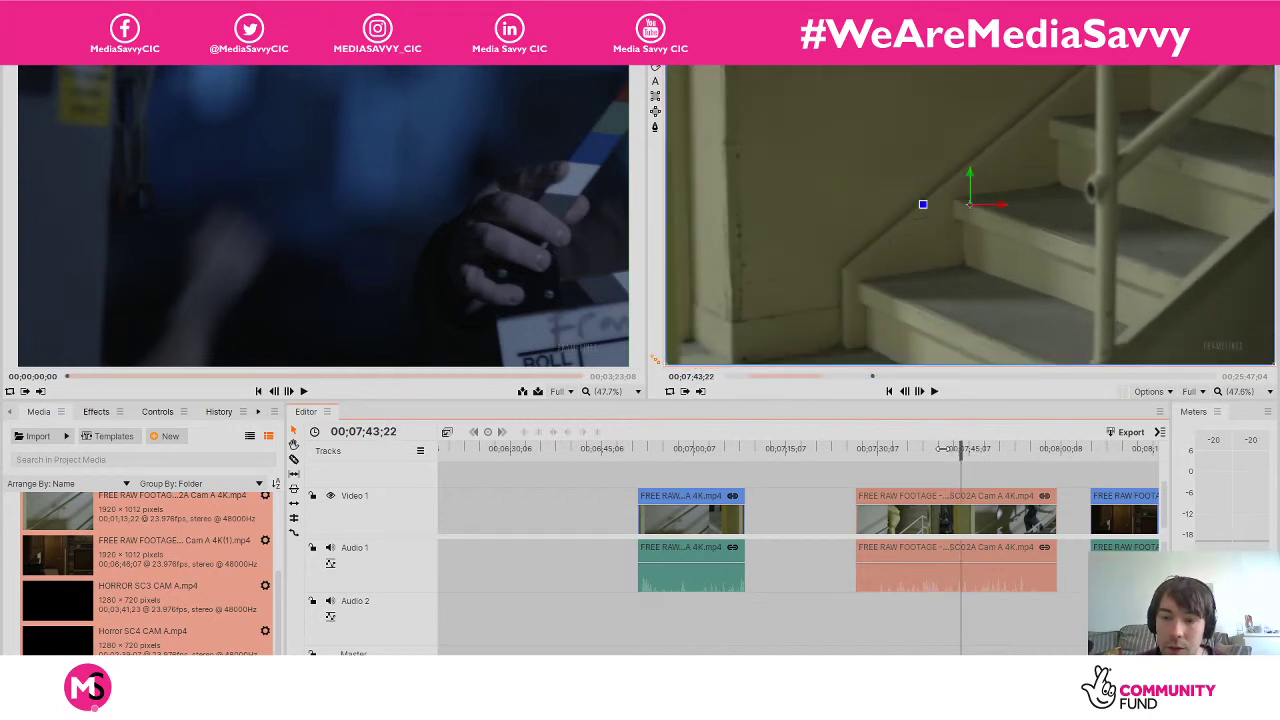
key("space")
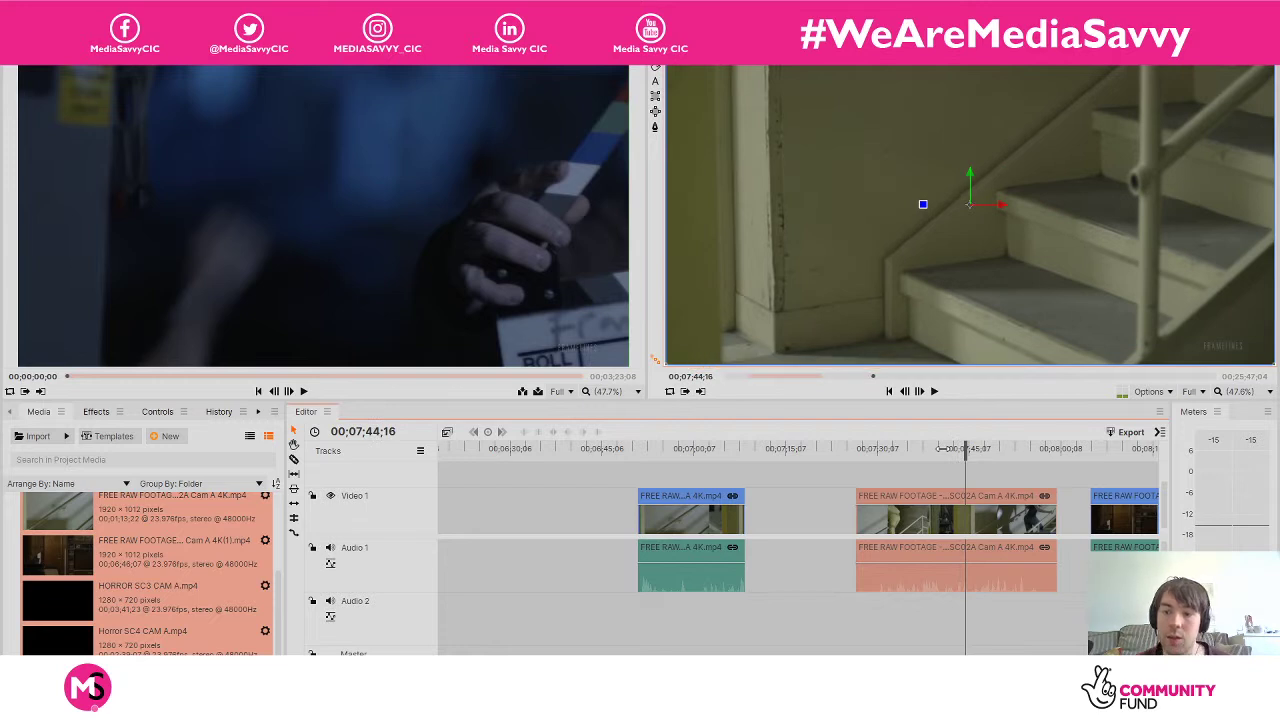
key("Right")
key("Right")
key("Right")
key("Right")
key("Right")
key("Right")
key("Right")
key("Right")
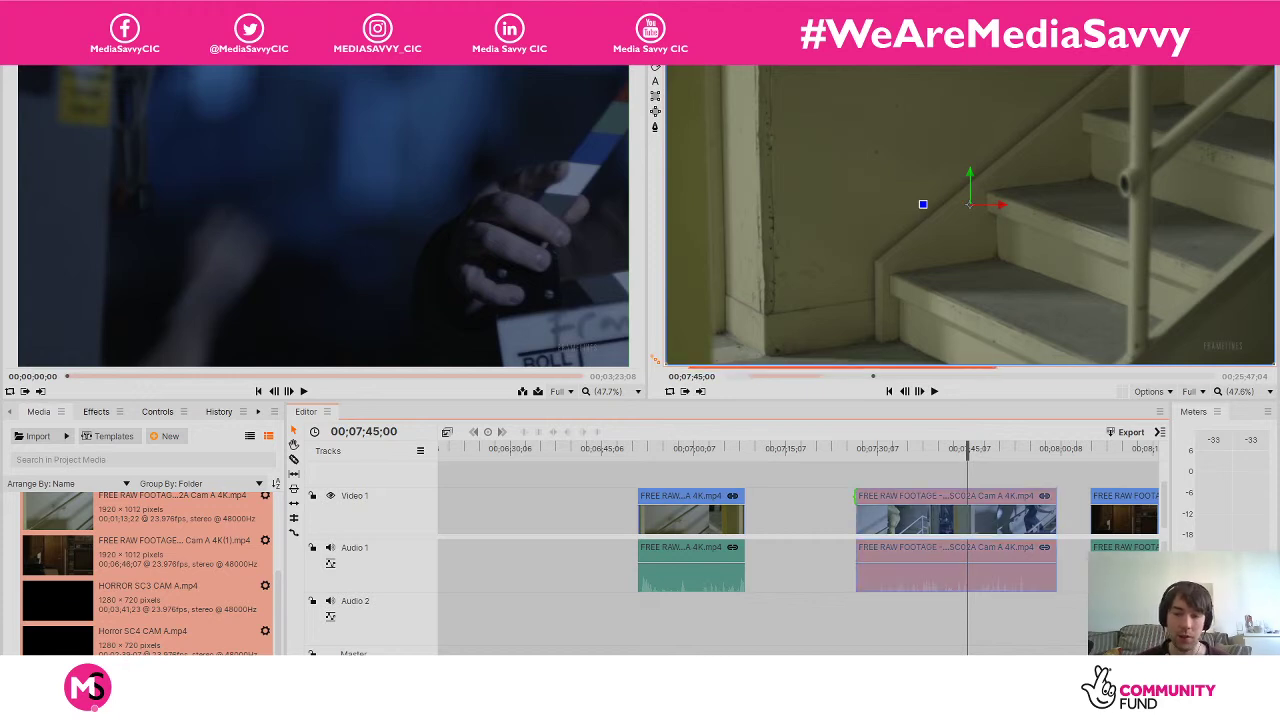
left_click(1000, 495)
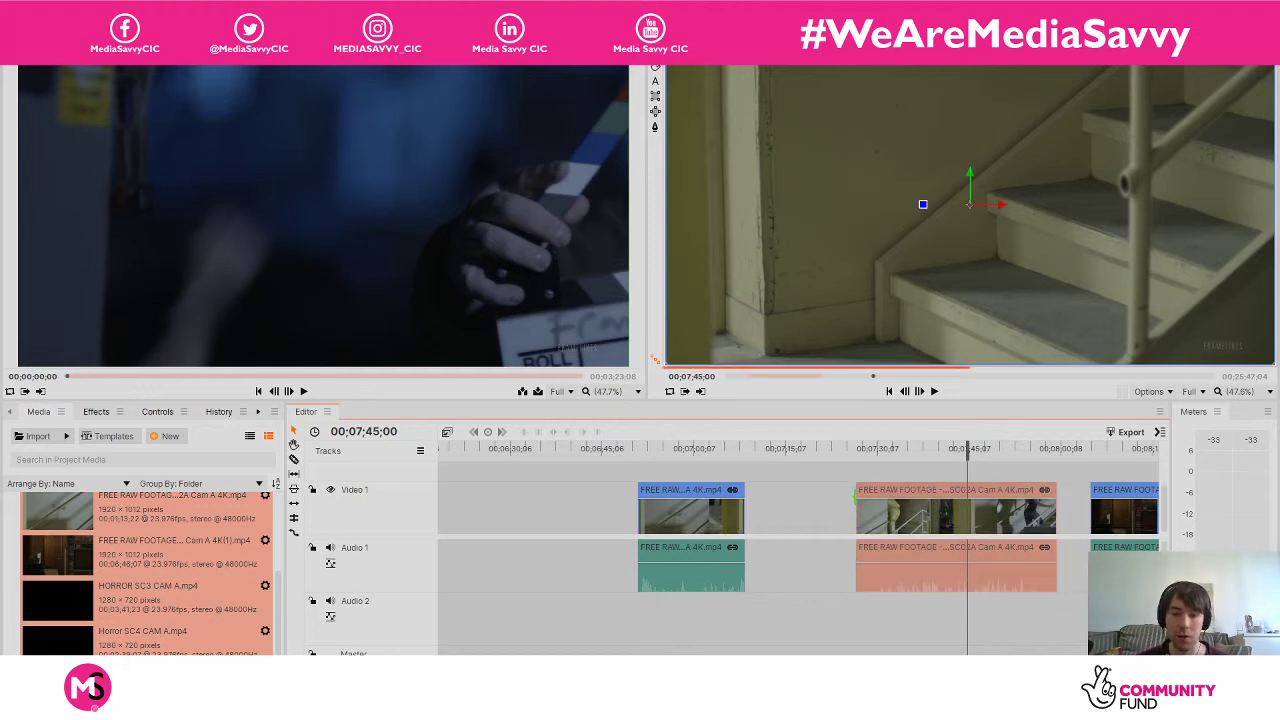
left_click(970, 499)
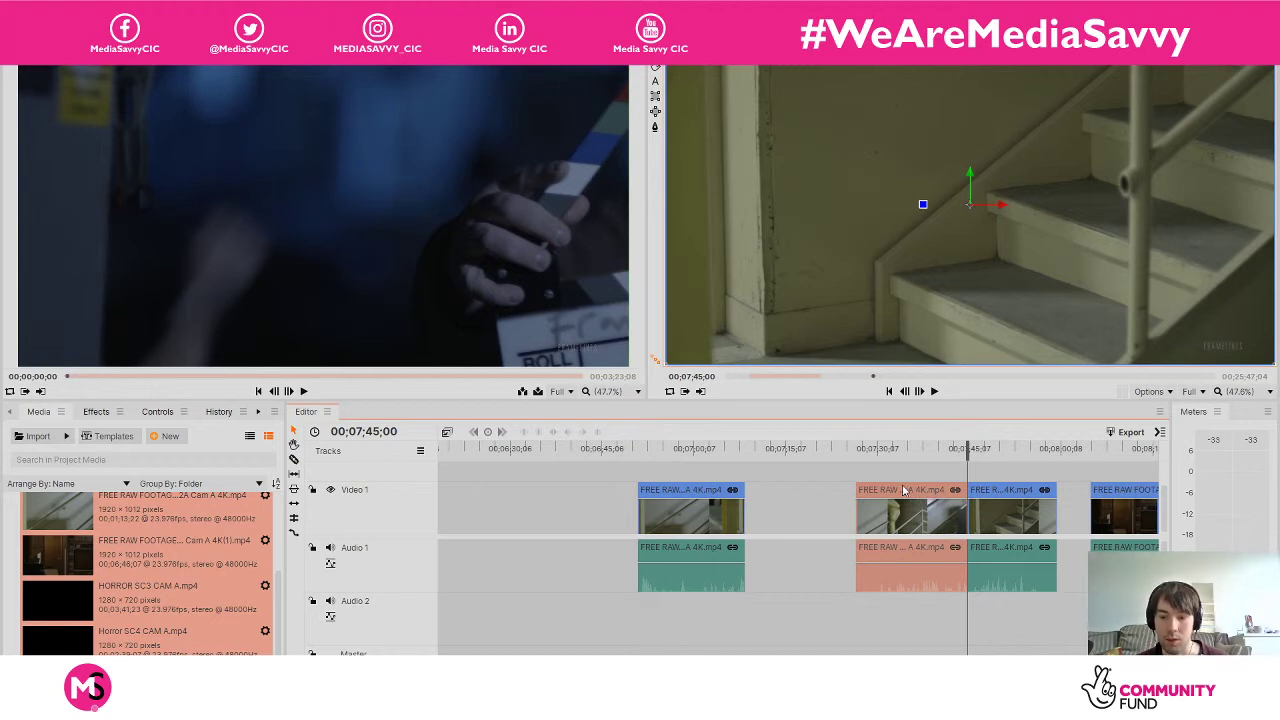
key("Delete")
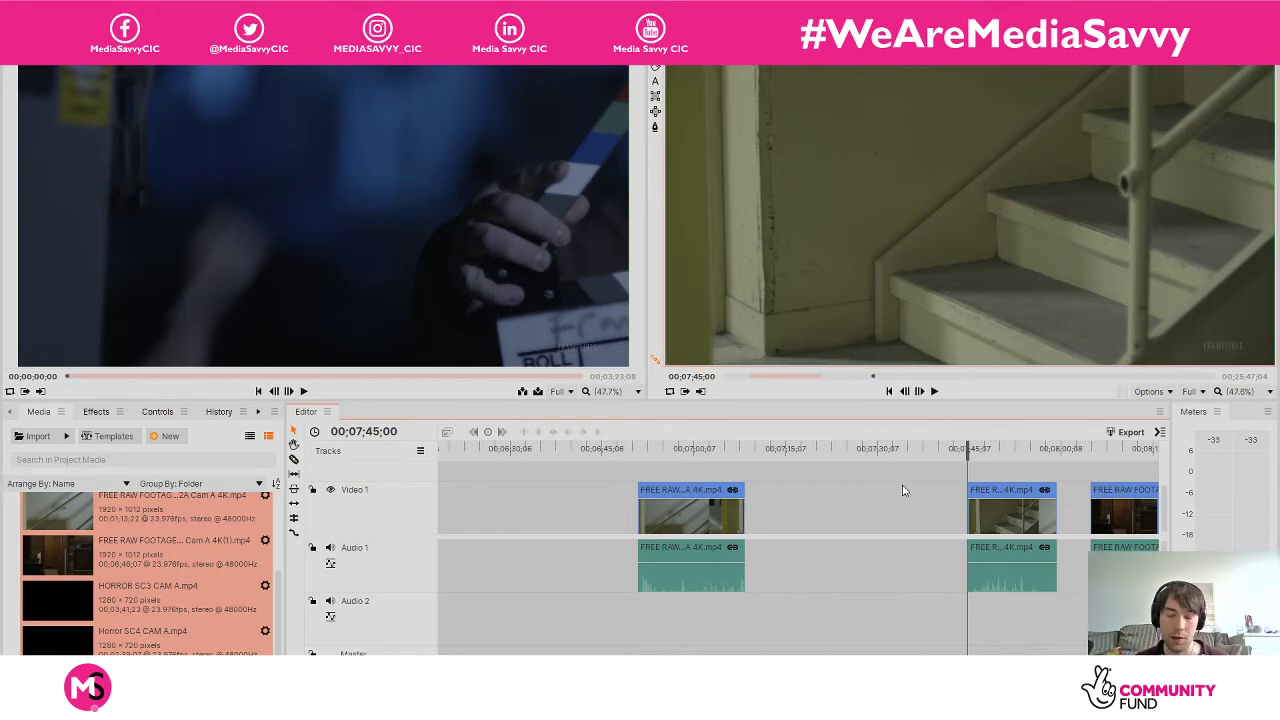
Trim the end of the remaining SC02A segment to 00;07;53;19 and place it directly after the blue-lit Cam C segment.
key("space")
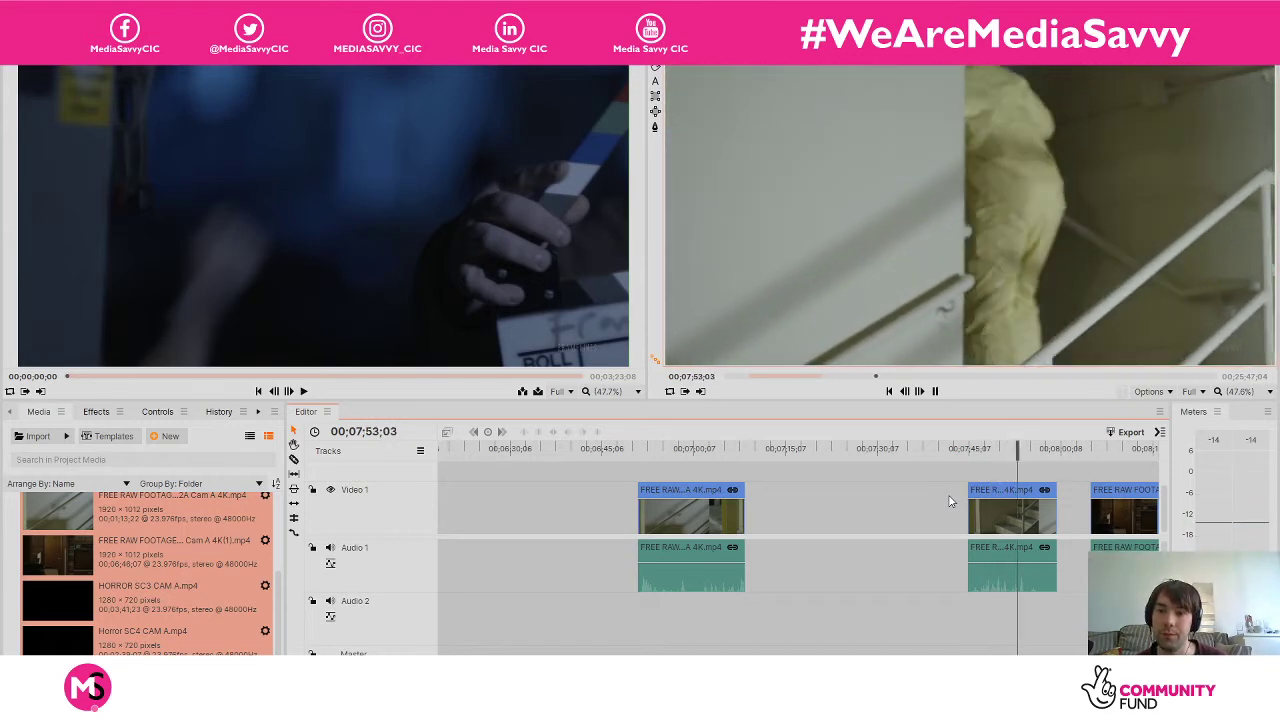
key("space")
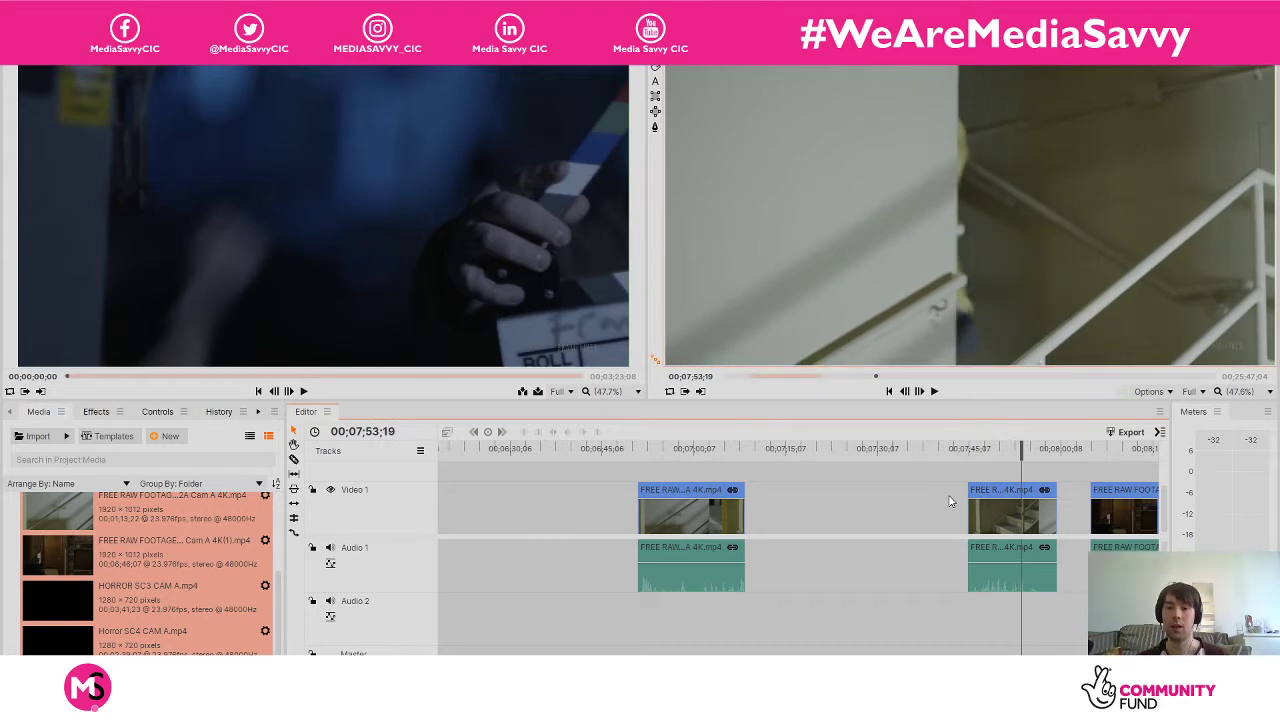
left_click_drag(1055, 500, 1025, 498)
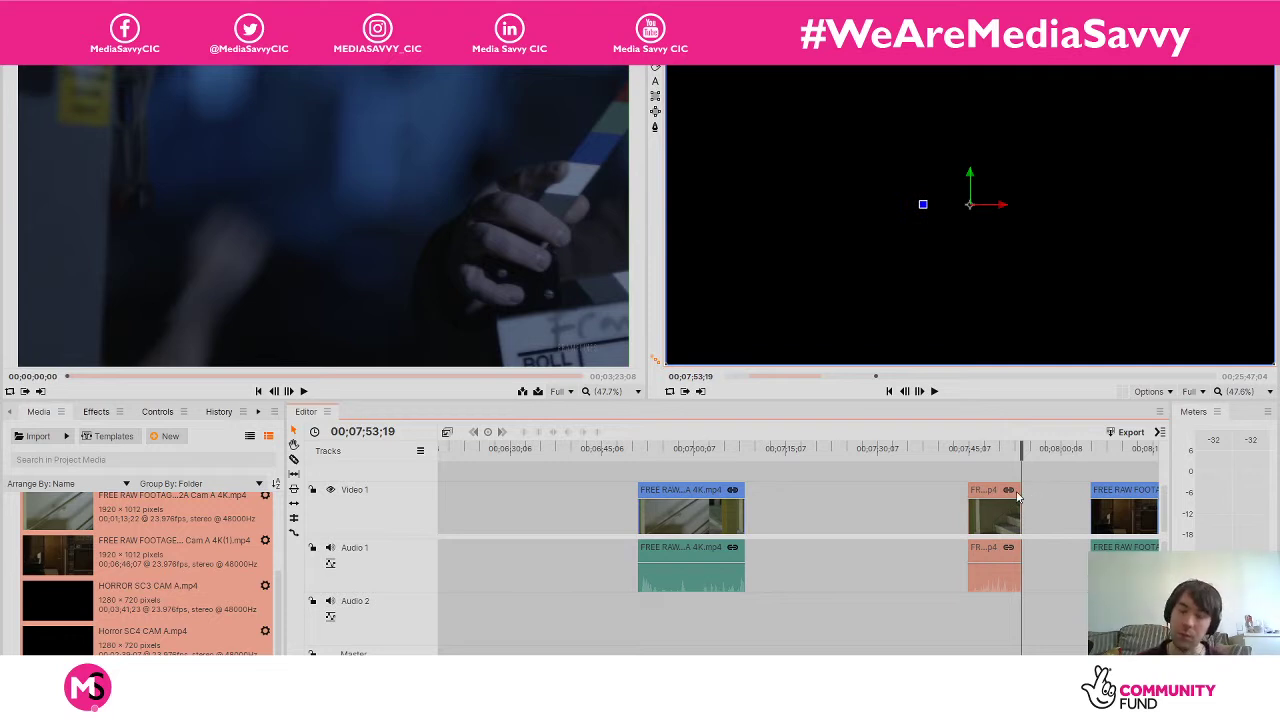
left_click_drag(988, 497, 749, 505)
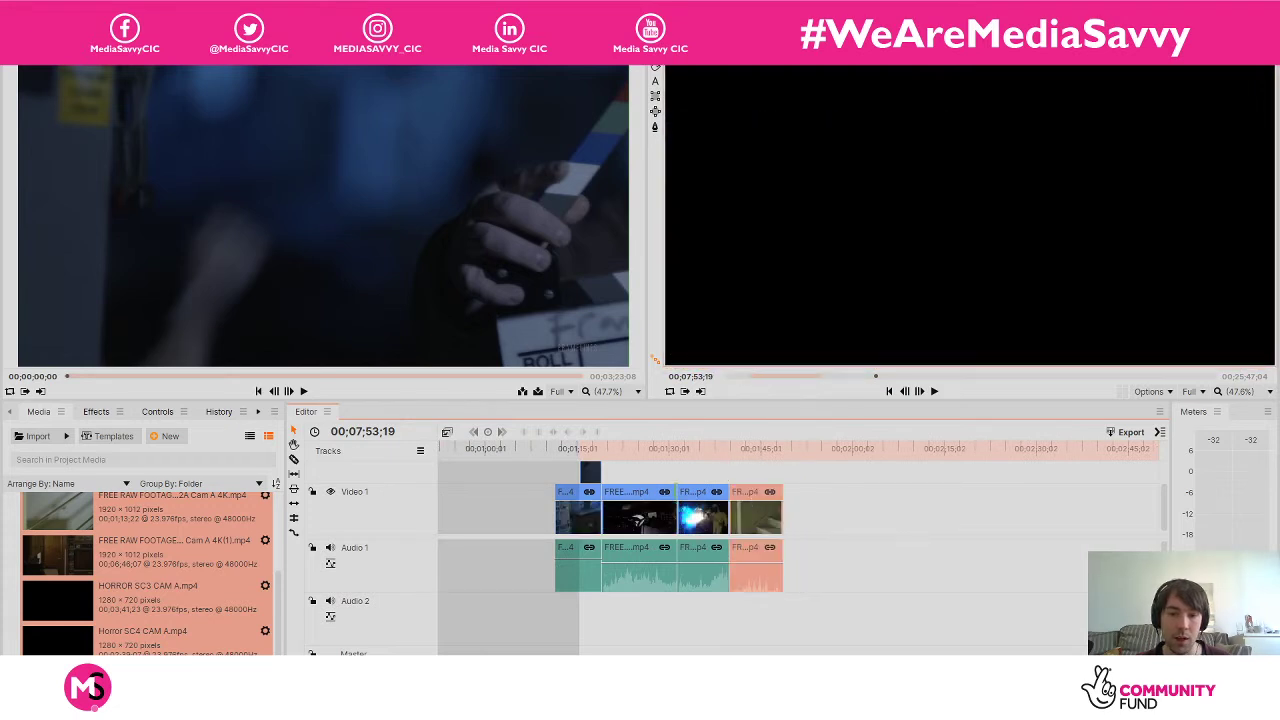
Delete the leftover SC02A Cam A segment around 00;06;58;06, leaving the SC05 Cam A clip and those after it in place.
left_click_drag(1162, 516, 1163, 511)
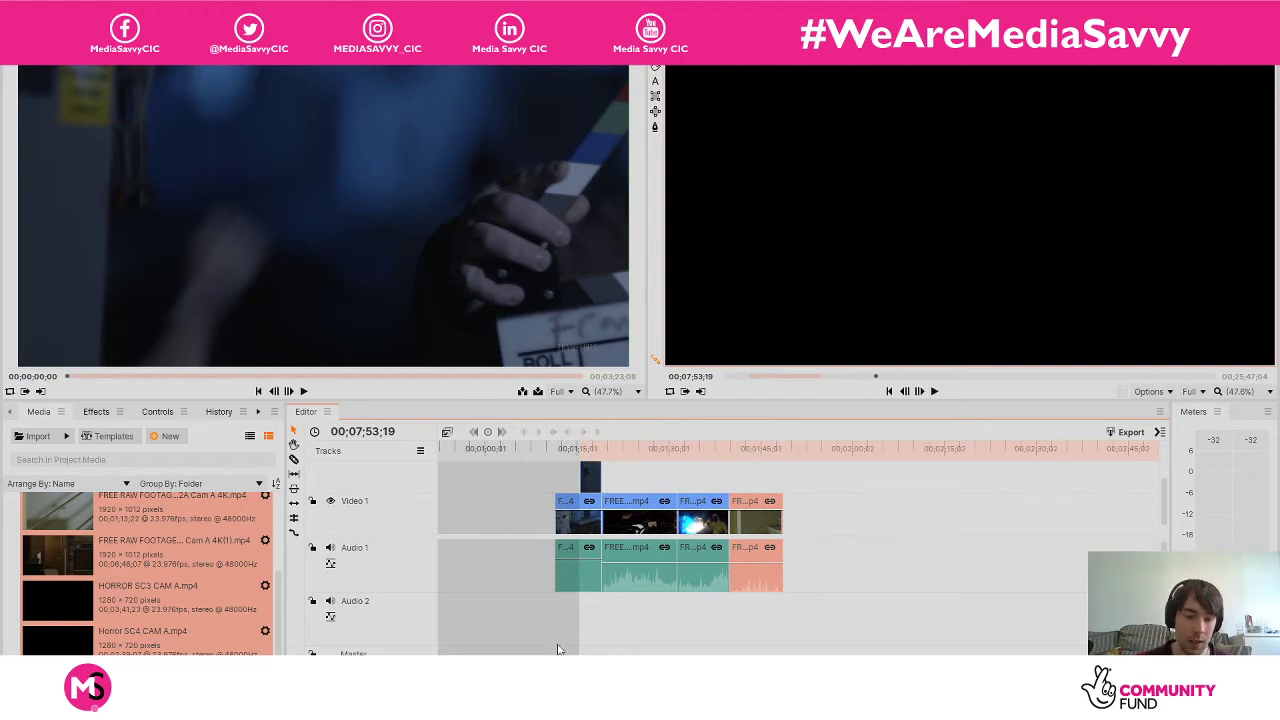
scroll(800, 520, "right", 15)
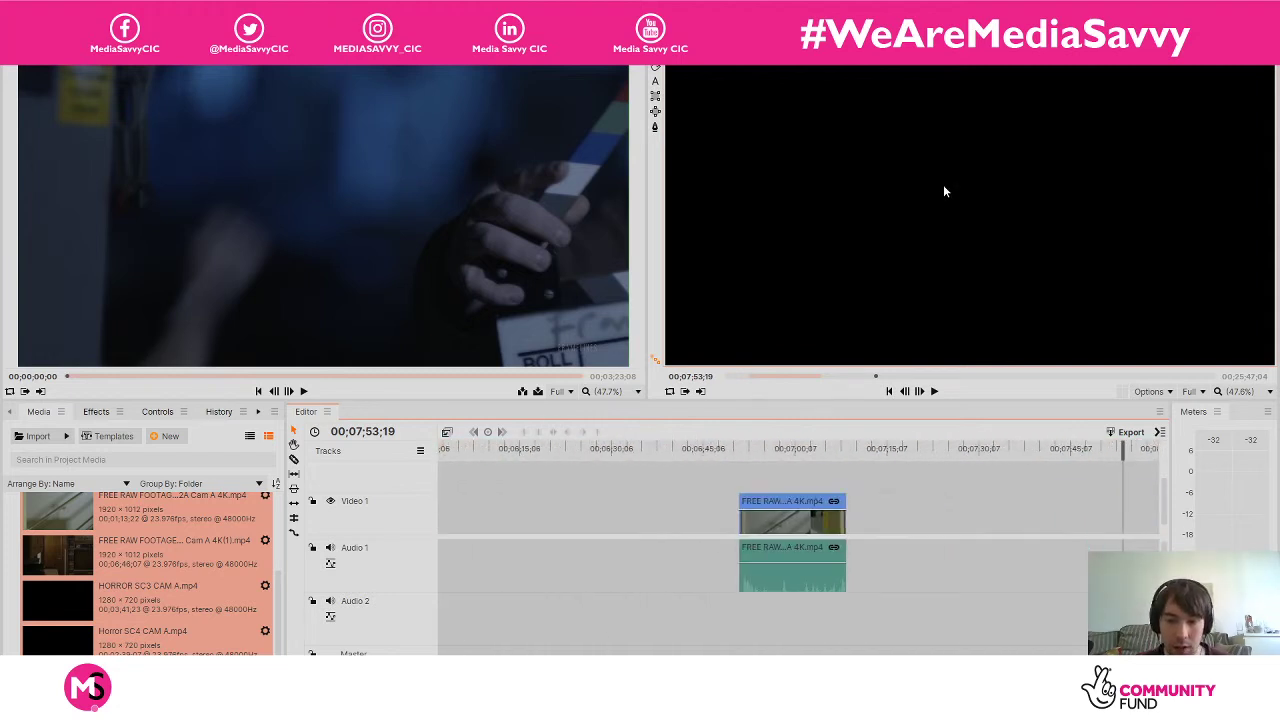
left_click(783, 449)
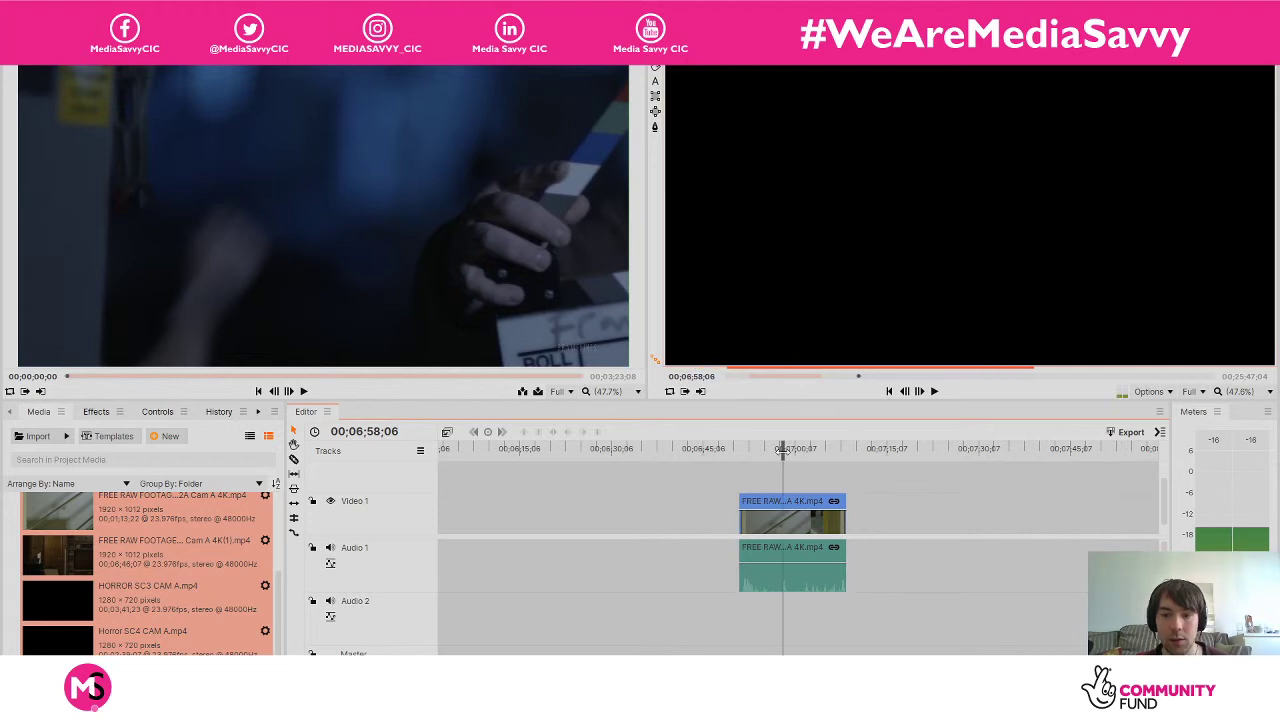
left_click(785, 500)
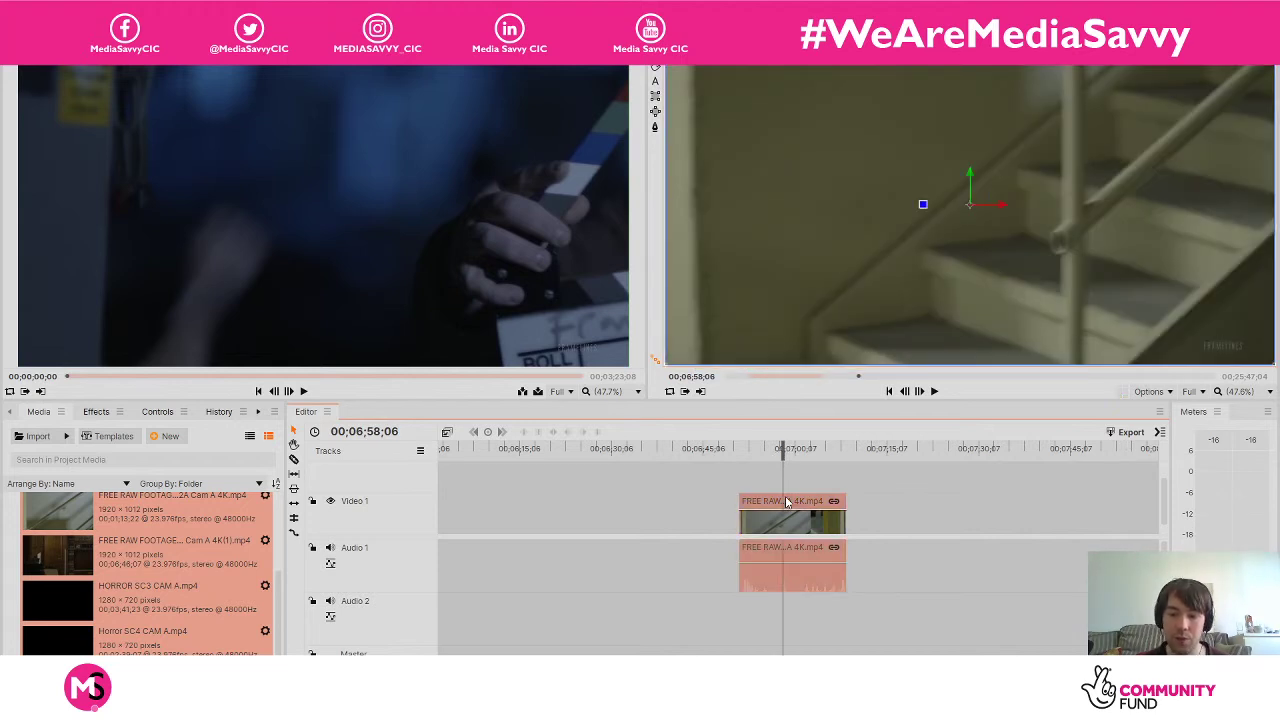
key("Delete")
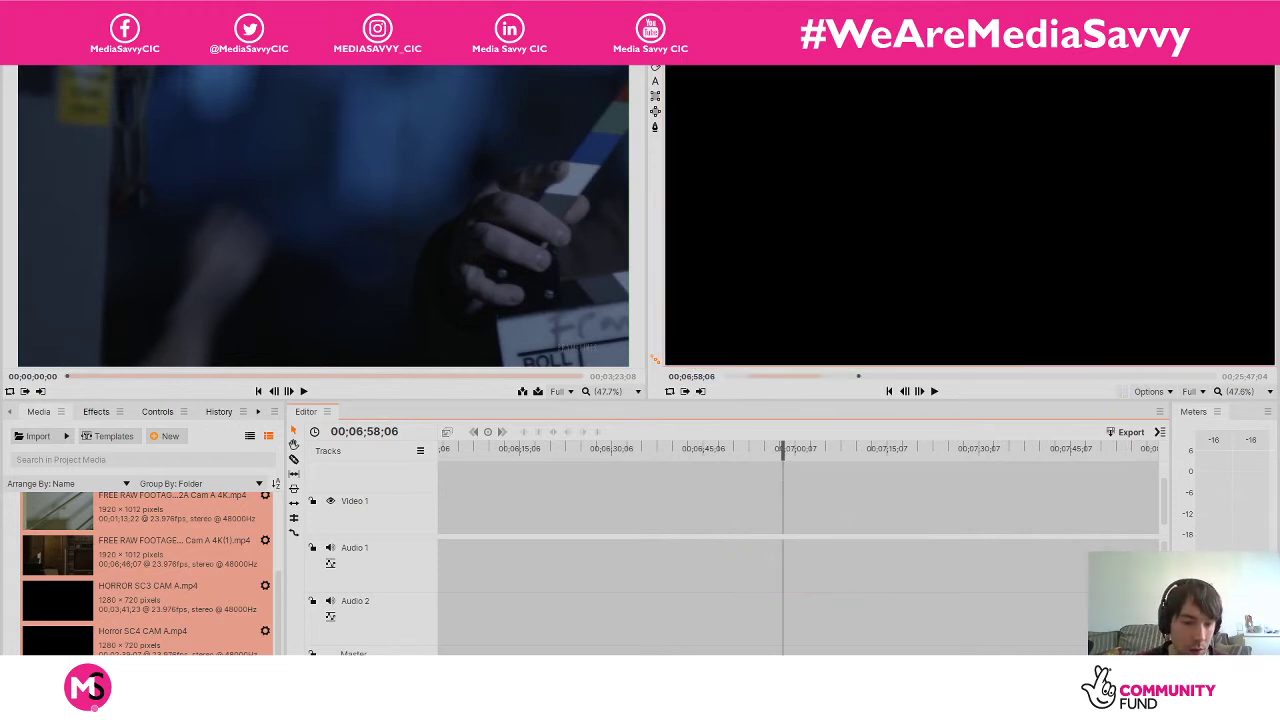
key("minus")
key("minus")
key("minus")
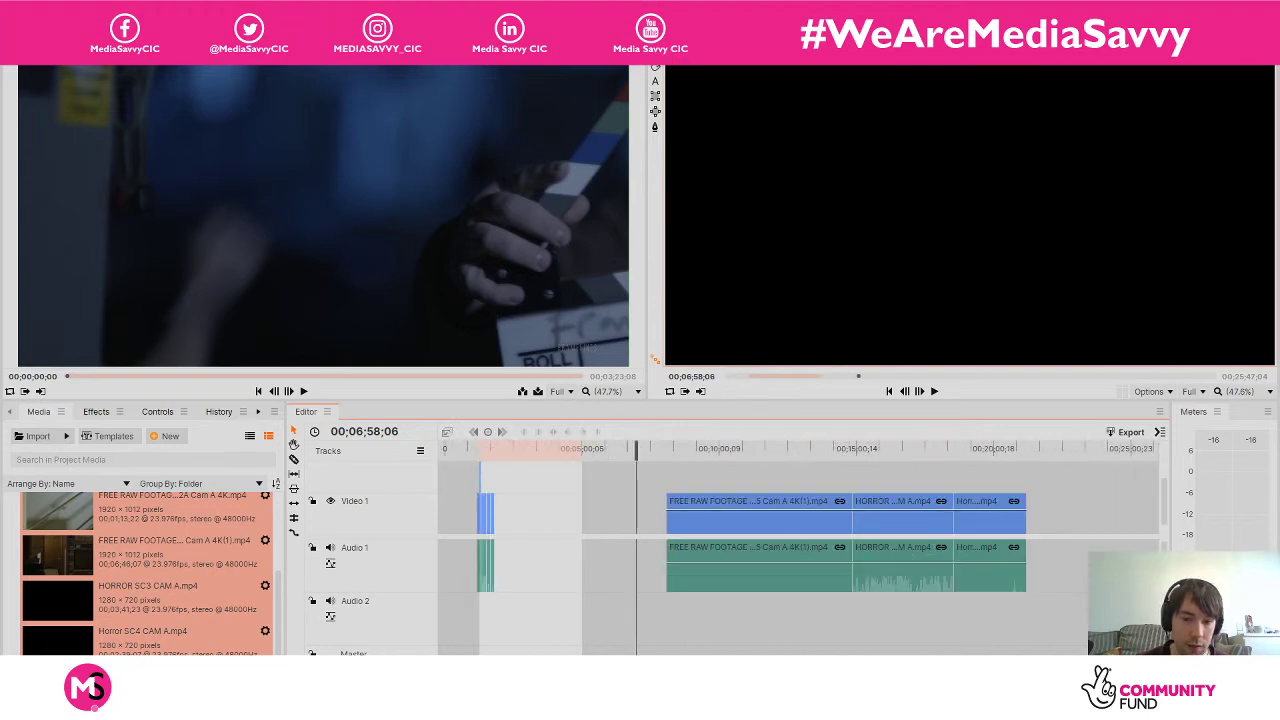
Move the FREE RAW FOOTAGE Cam A 4K(1) kitchen clip to start at the playhead at 00;06;58;06 and play its opening.
key("minus")
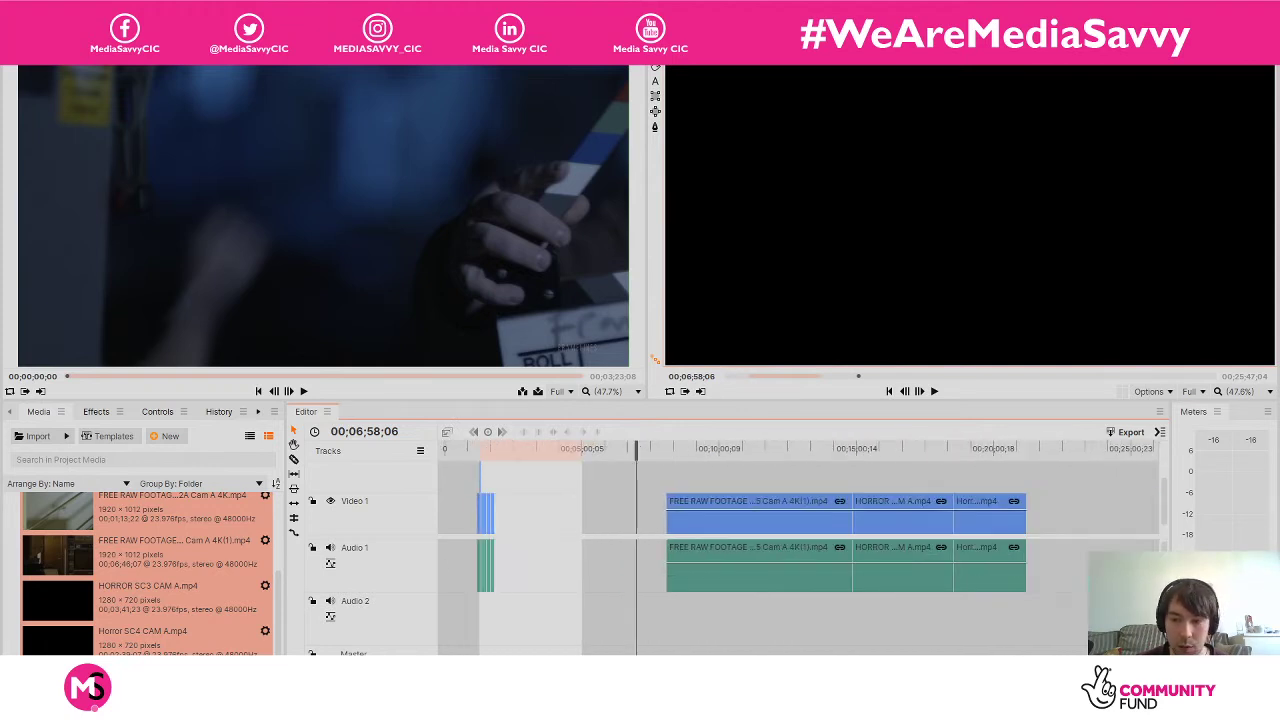
left_click_drag(710, 506, 671, 506)
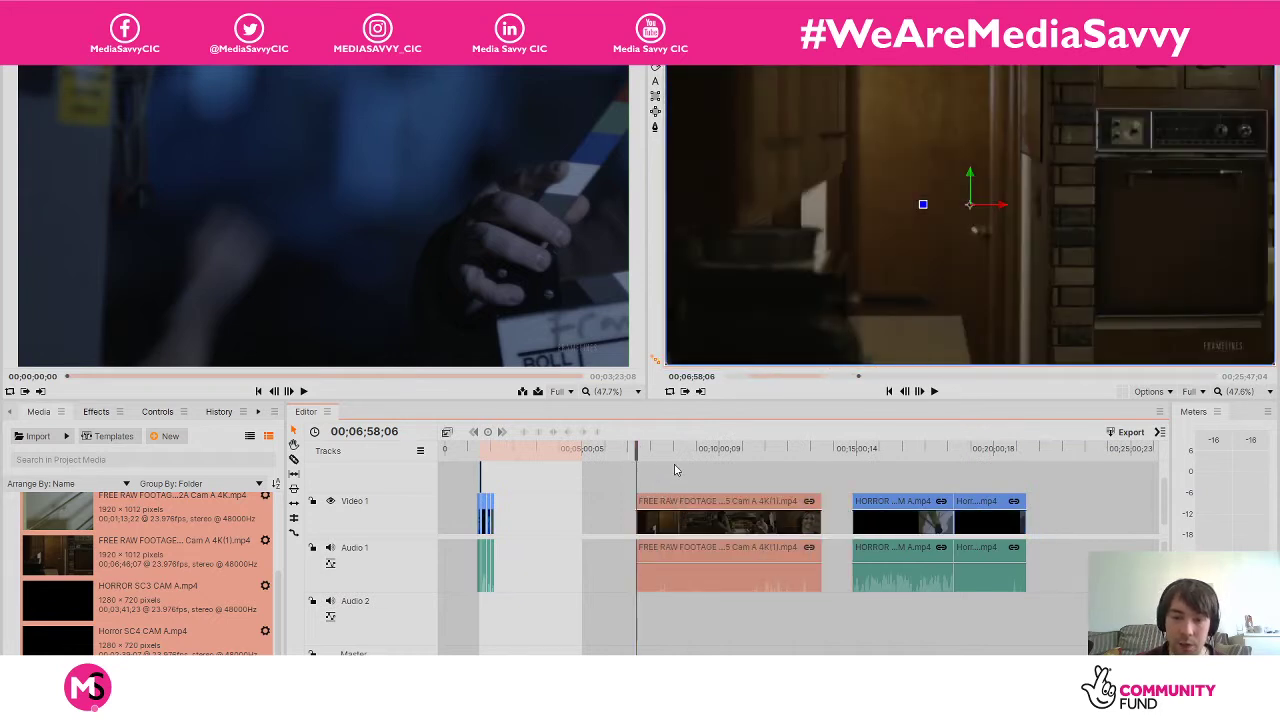
key("space")
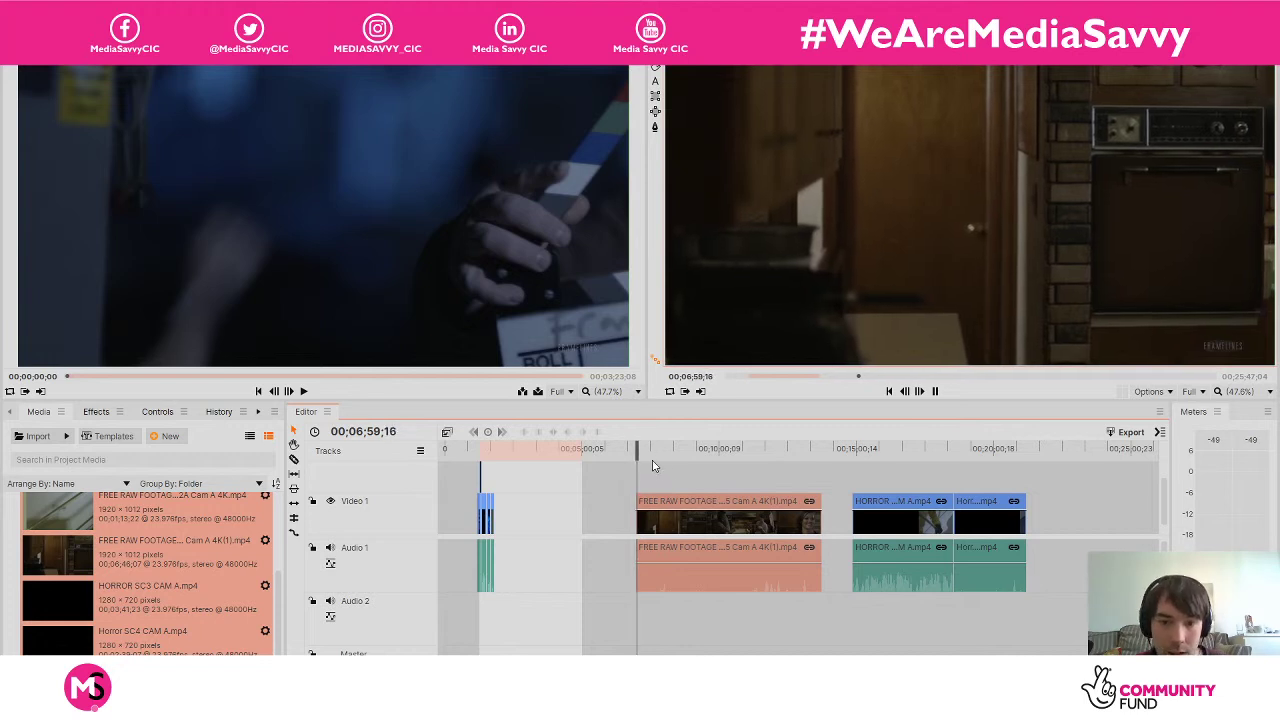
Review the kitchen clip's different shots, including the two women talking and the close-ups of the kettle.
left_click_drag(673, 450, 790, 470)
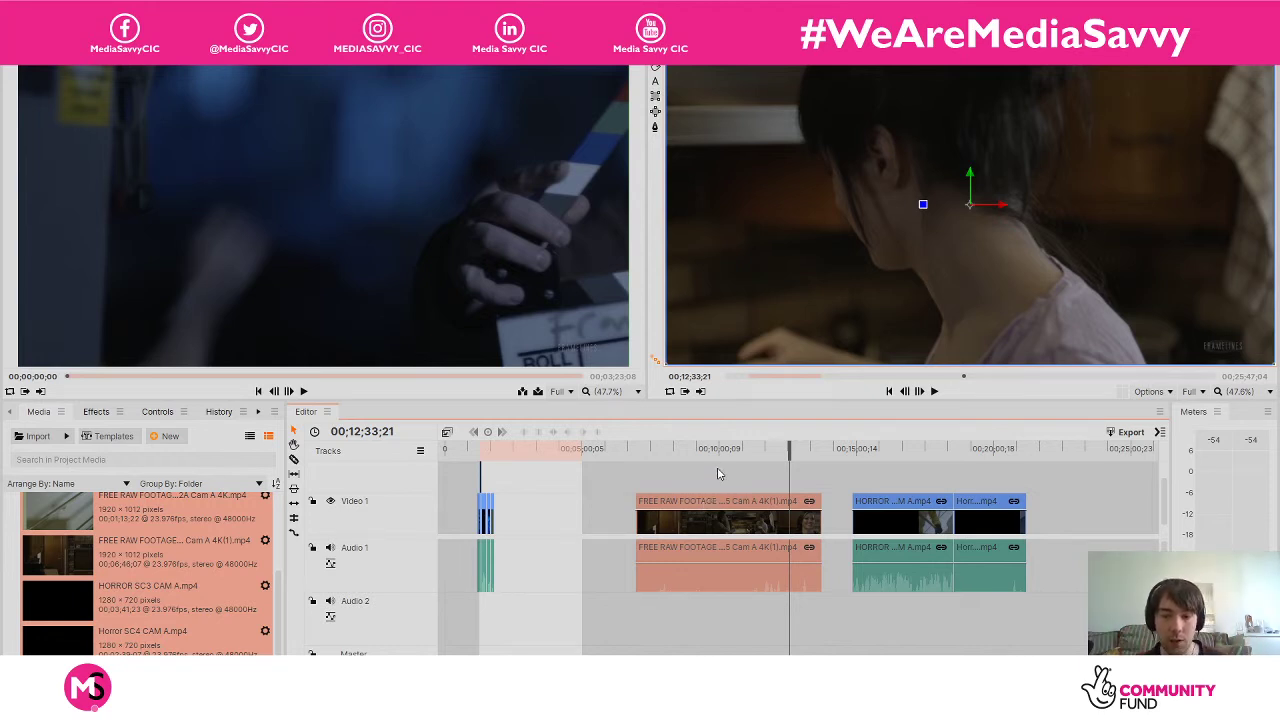
left_click(677, 460)
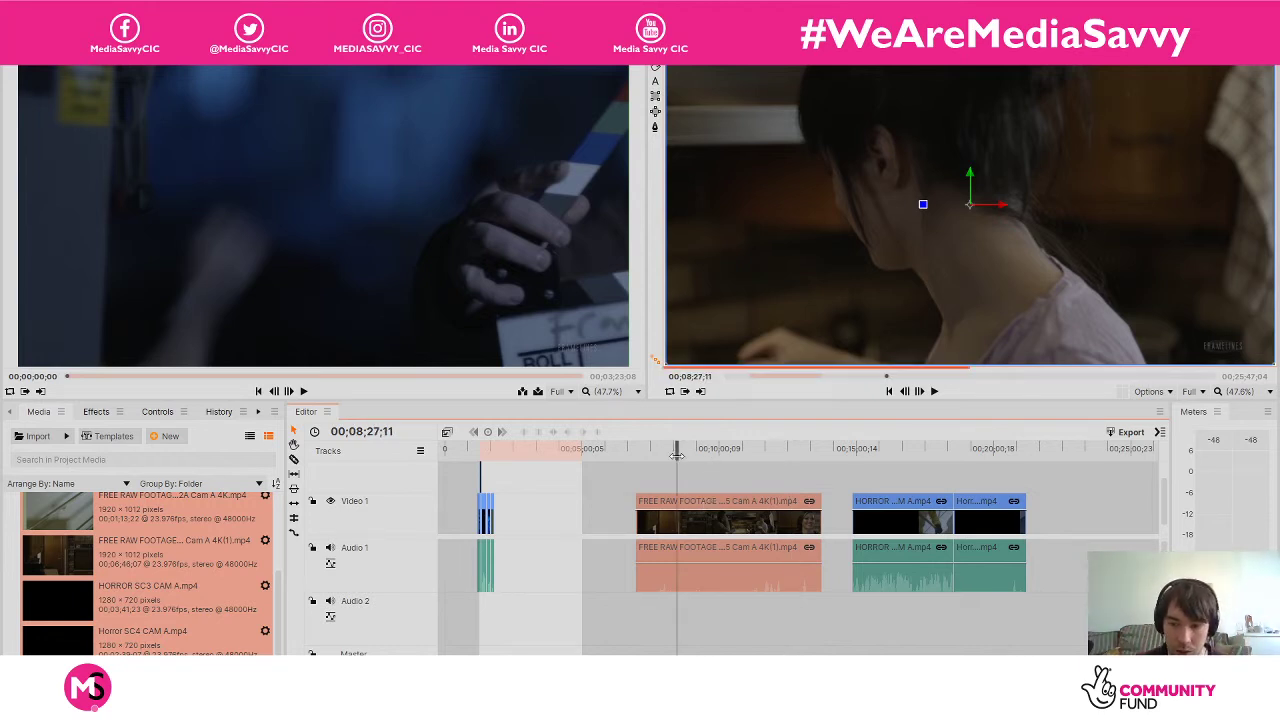
mouse_move(676, 459)
left_mouse_down()
mouse_move(712, 458)
mouse_move(685, 456)
mouse_move(697, 458)
left_mouse_up()
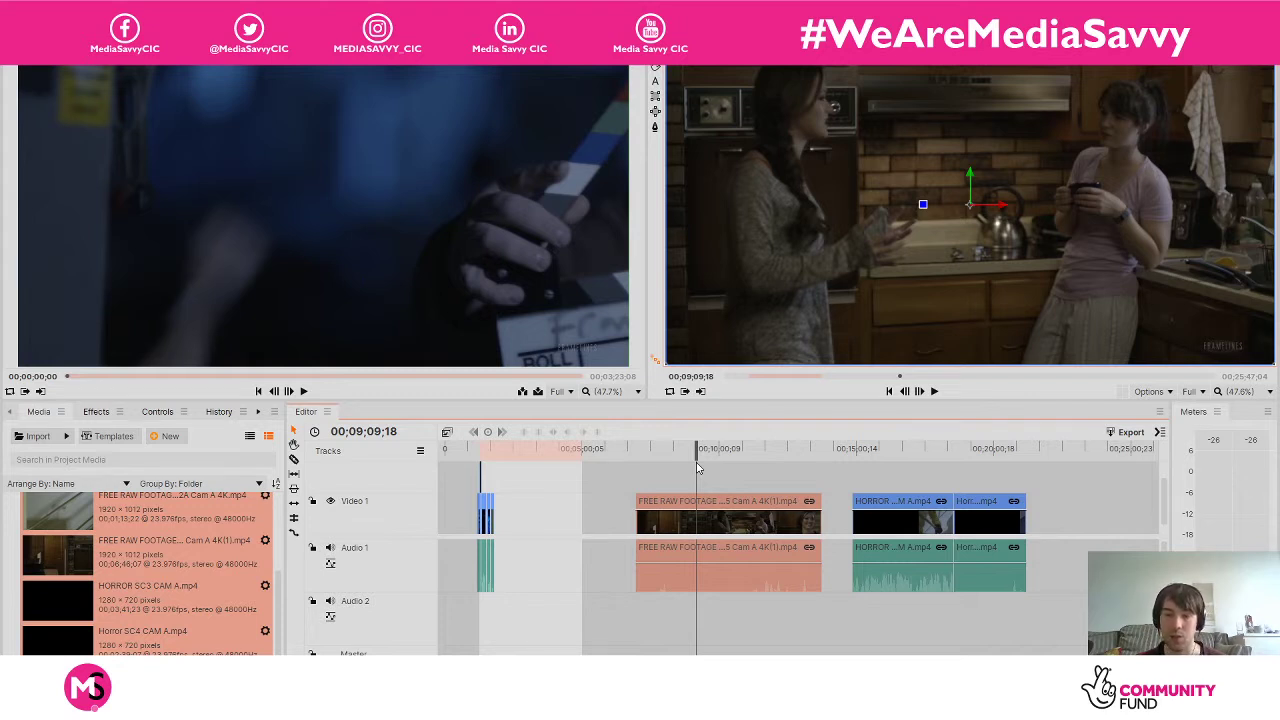
left_click_drag(697, 450, 680, 449)
key("space")
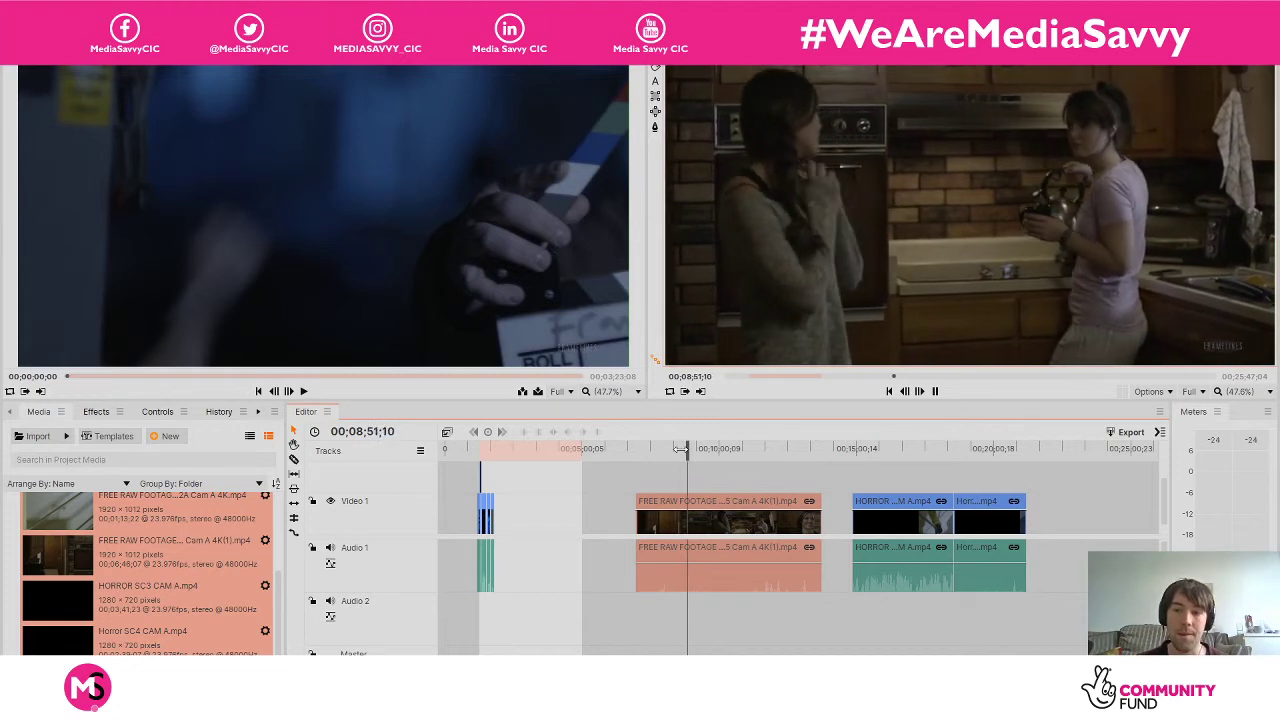
key("space")
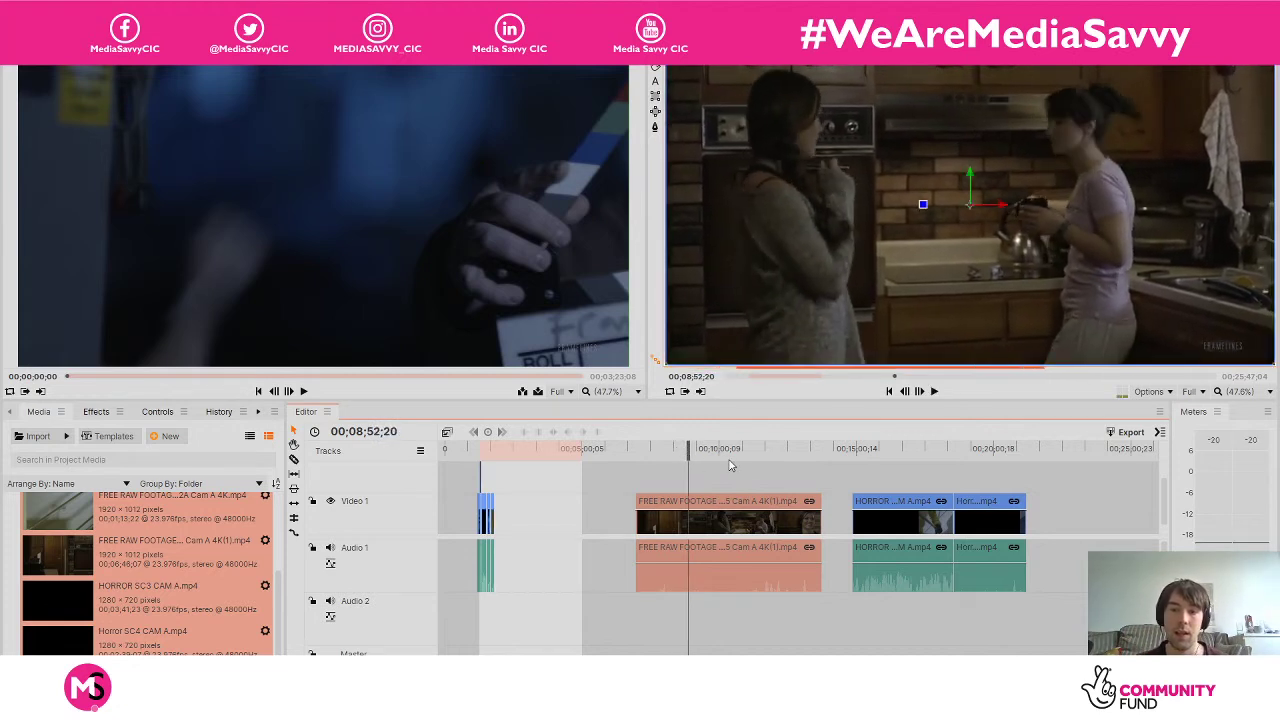
left_click(728, 450)
left_click_drag(728, 450, 766, 470)
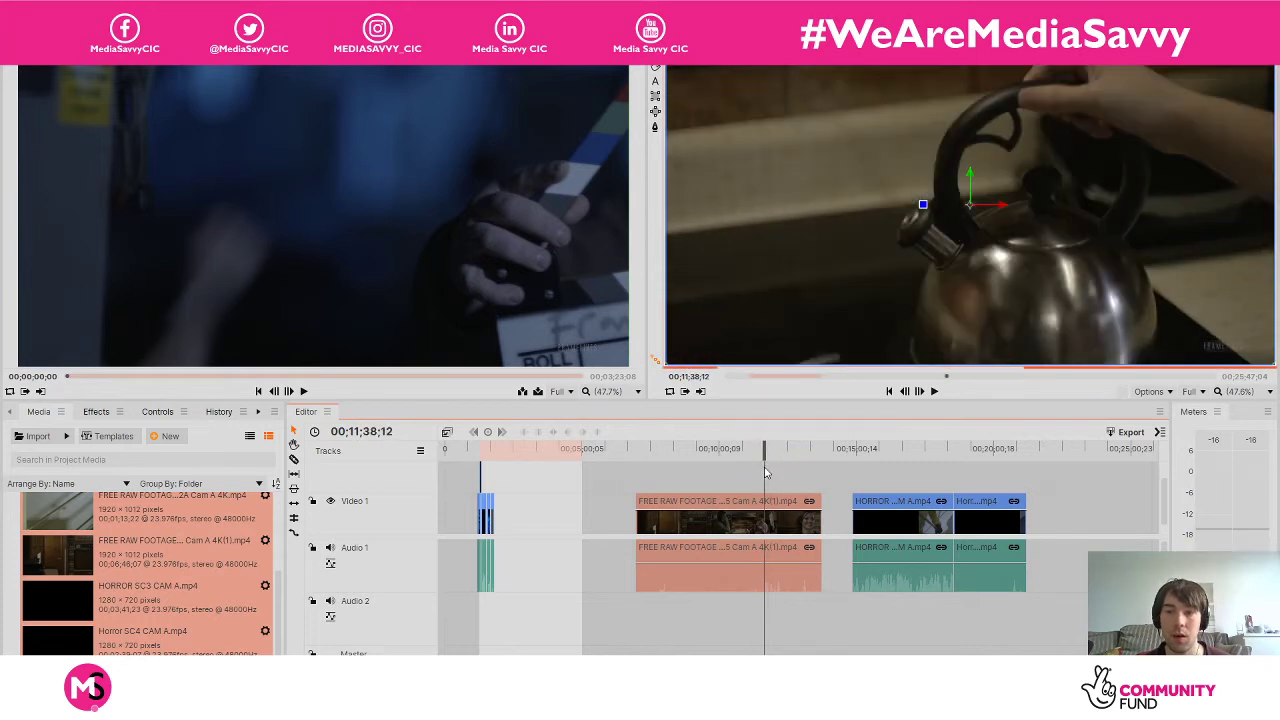
key("space")
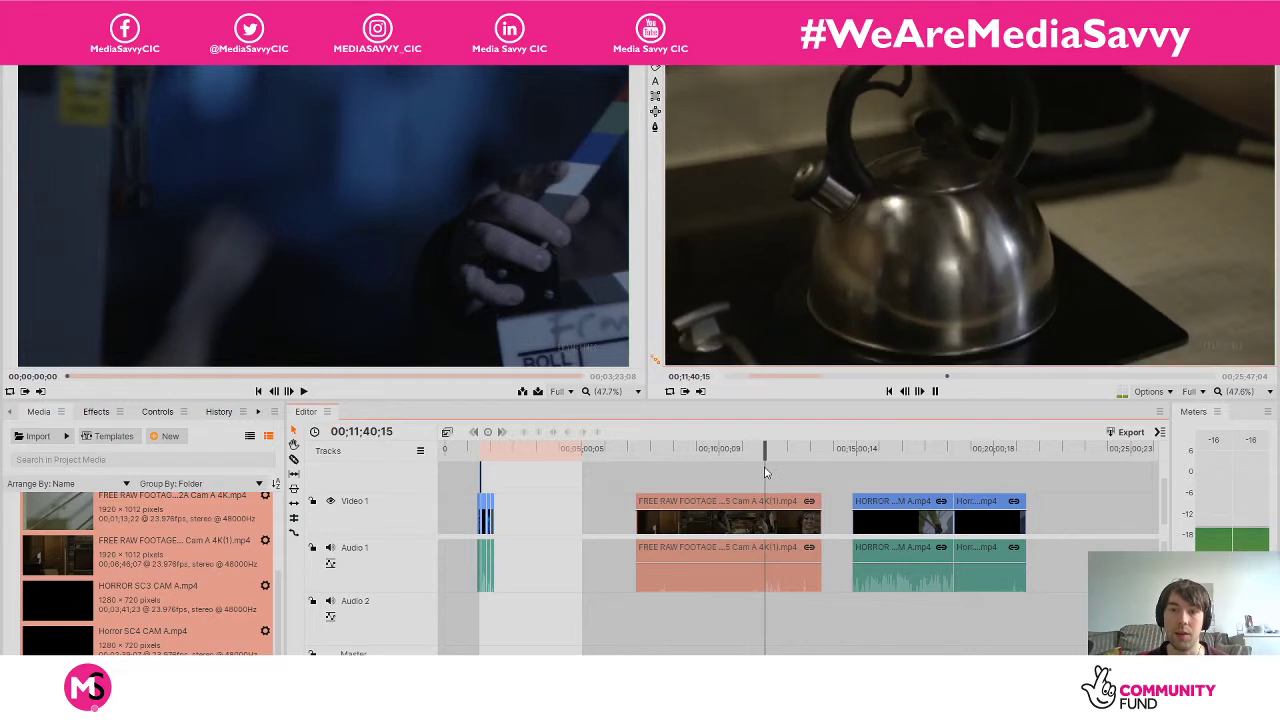
key("space")
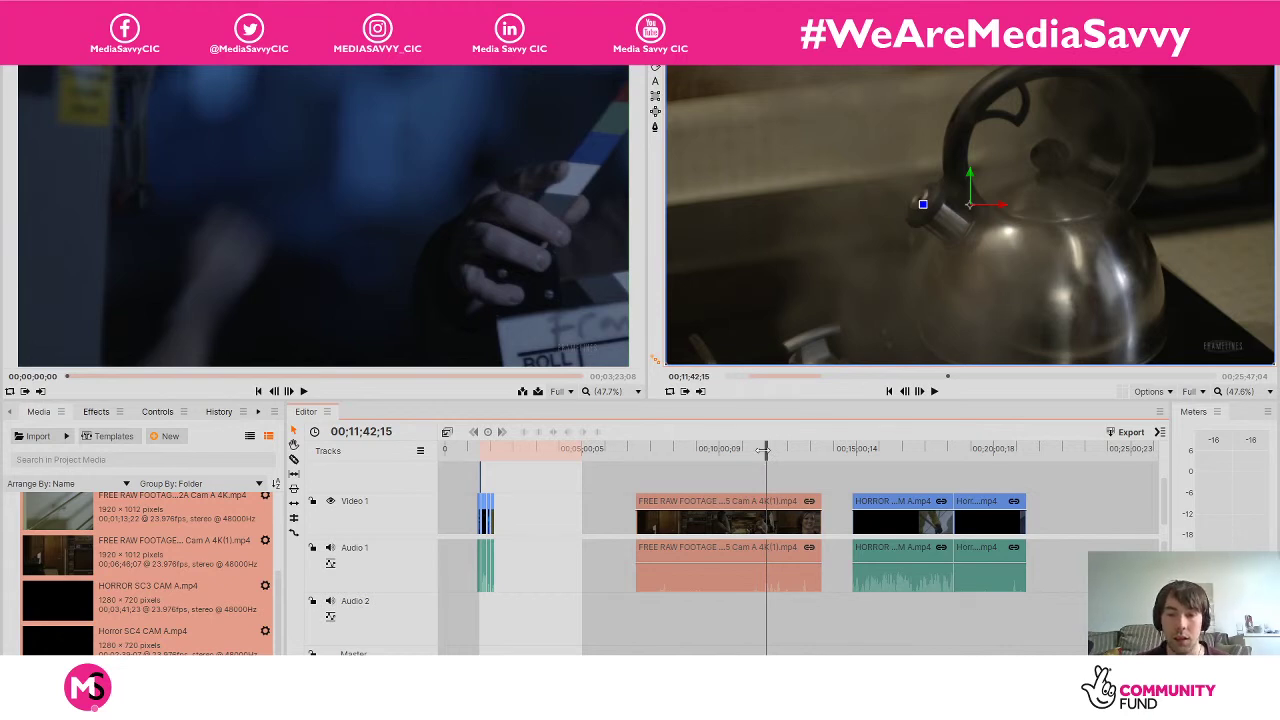
mouse_move(774, 448)
left_mouse_down()
mouse_move(815, 456)
mouse_move(753, 455)
left_mouse_up()
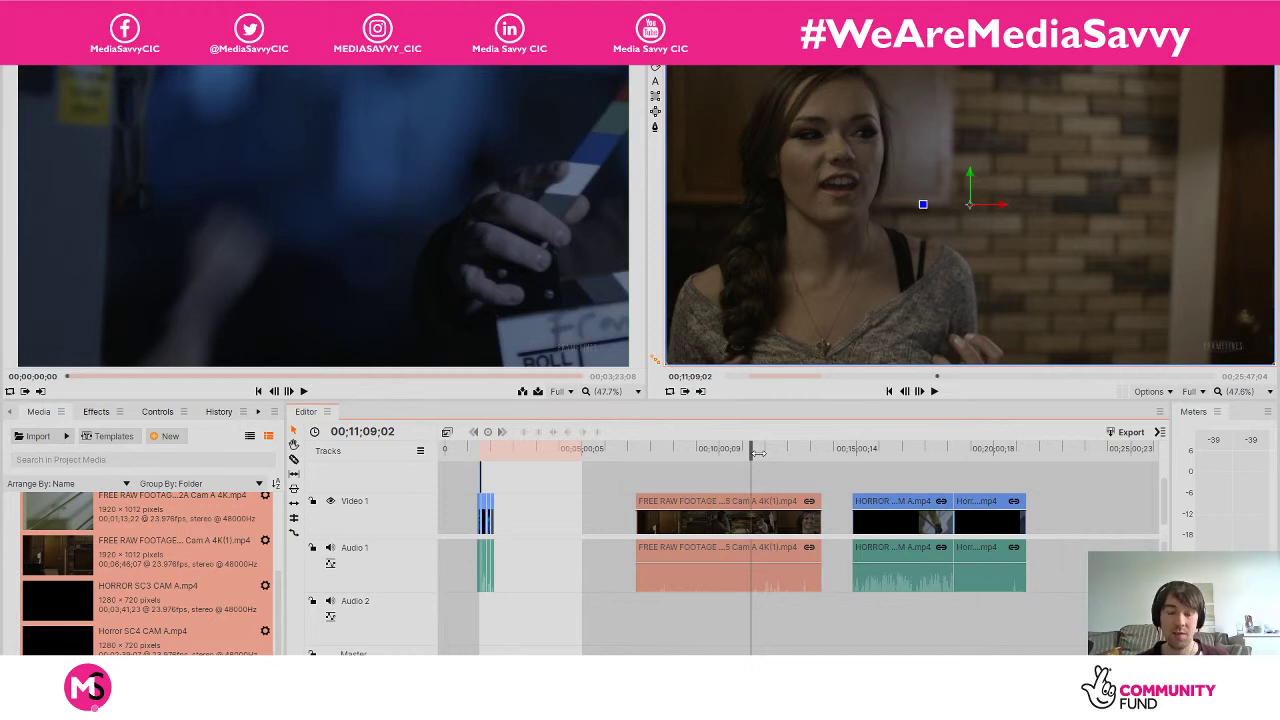
left_click(783, 451)
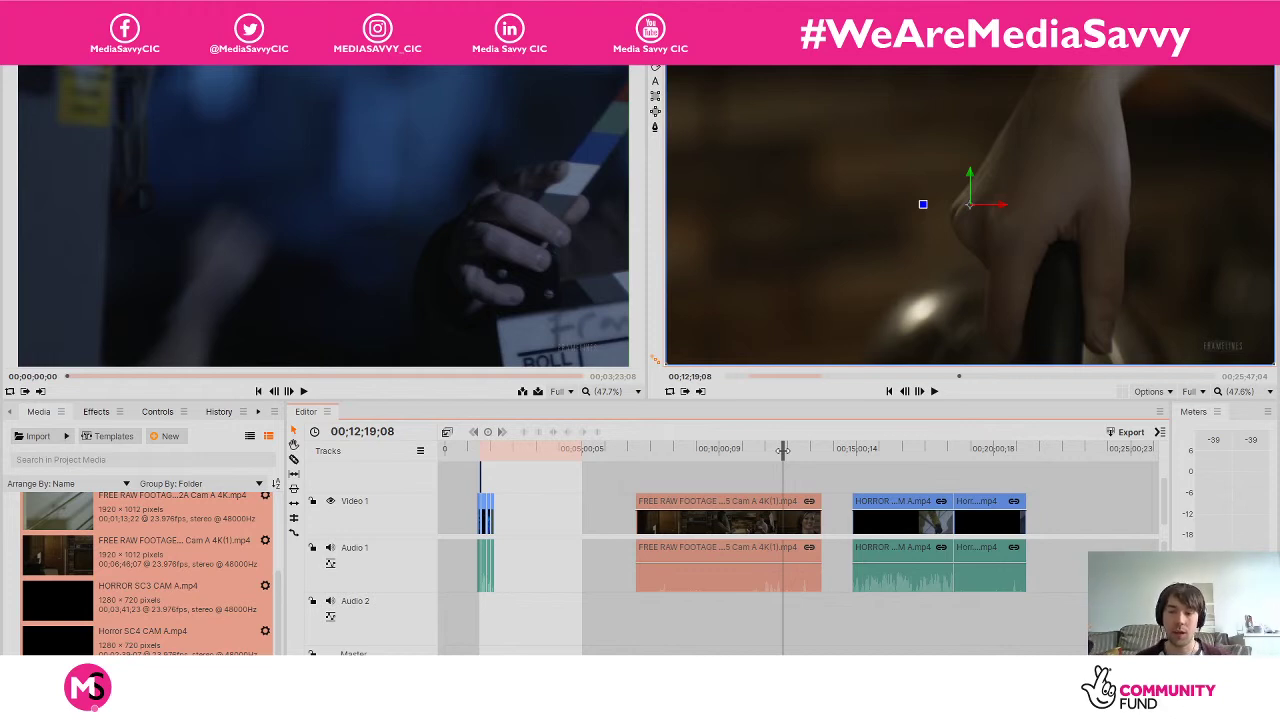
Move the kitchen clip along Video 1 to sit after the last Horror clip, leaving a small gap.
left_click_drag(783, 451, 824, 456)
left_click_drag(1063, 521, 1126, 509)
Find the opening door shot in HORROR SC3 CAM A.mp4 and trim the clip's start to 00;15;13;07.
left_click_drag(806, 459, 814, 453)
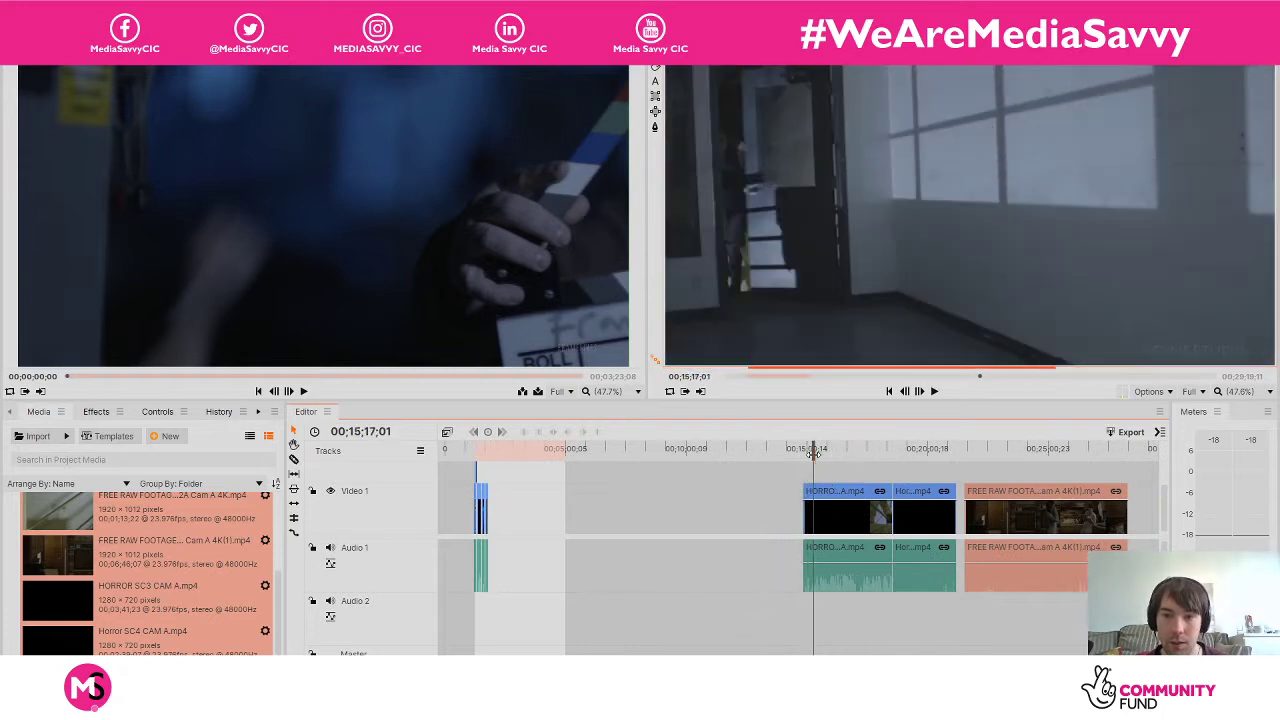
left_click(812, 452)
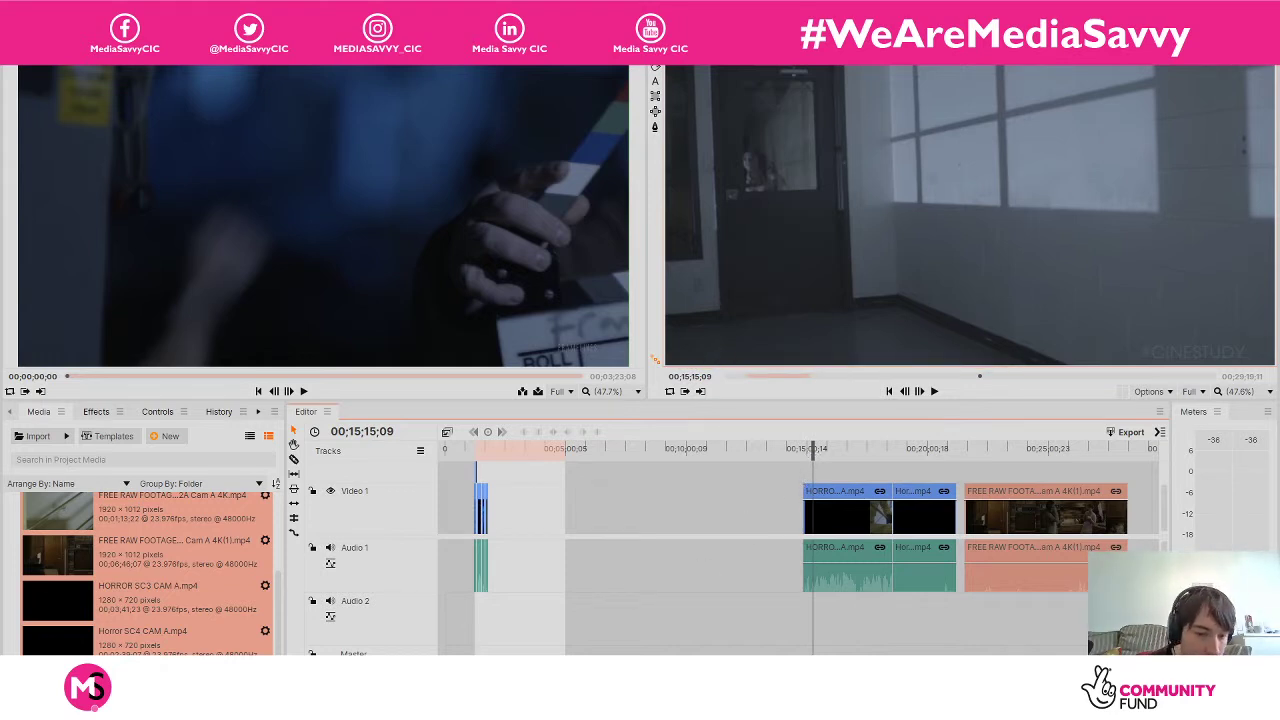
scroll(800, 520, "up", 5)
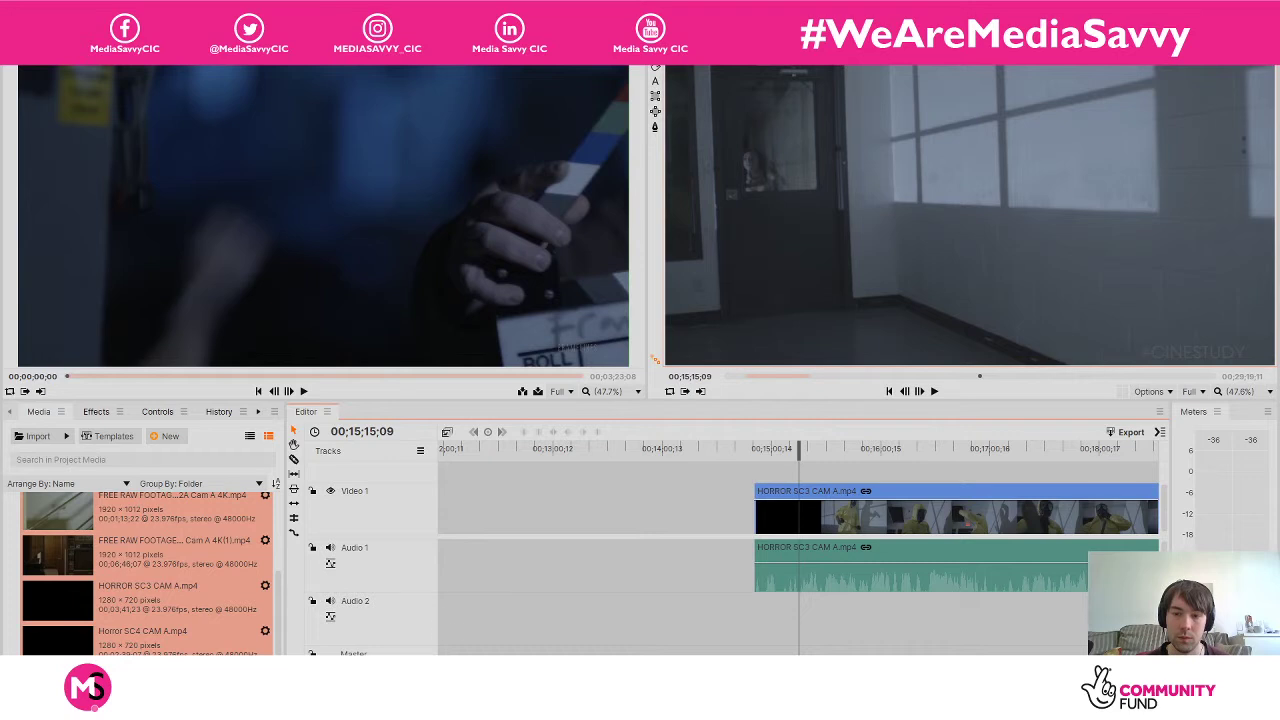
left_click_drag(797, 445, 785, 445)
key("space")
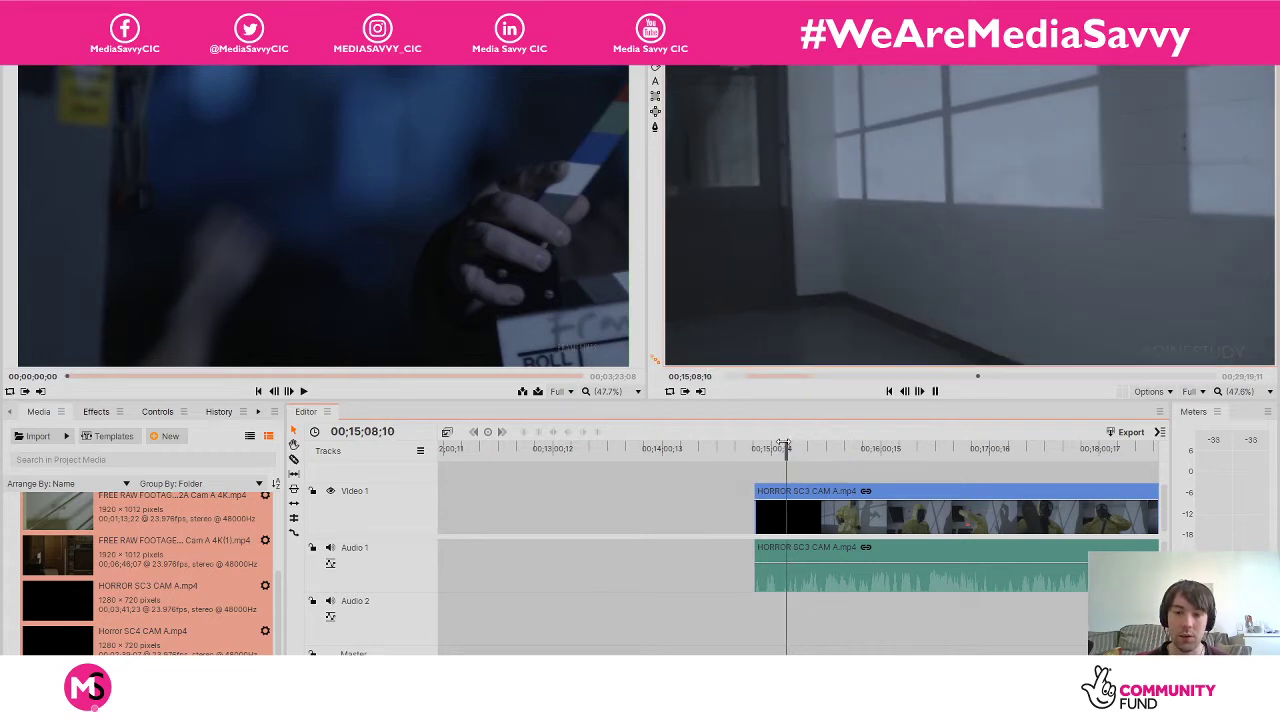
key("space")
key("space")
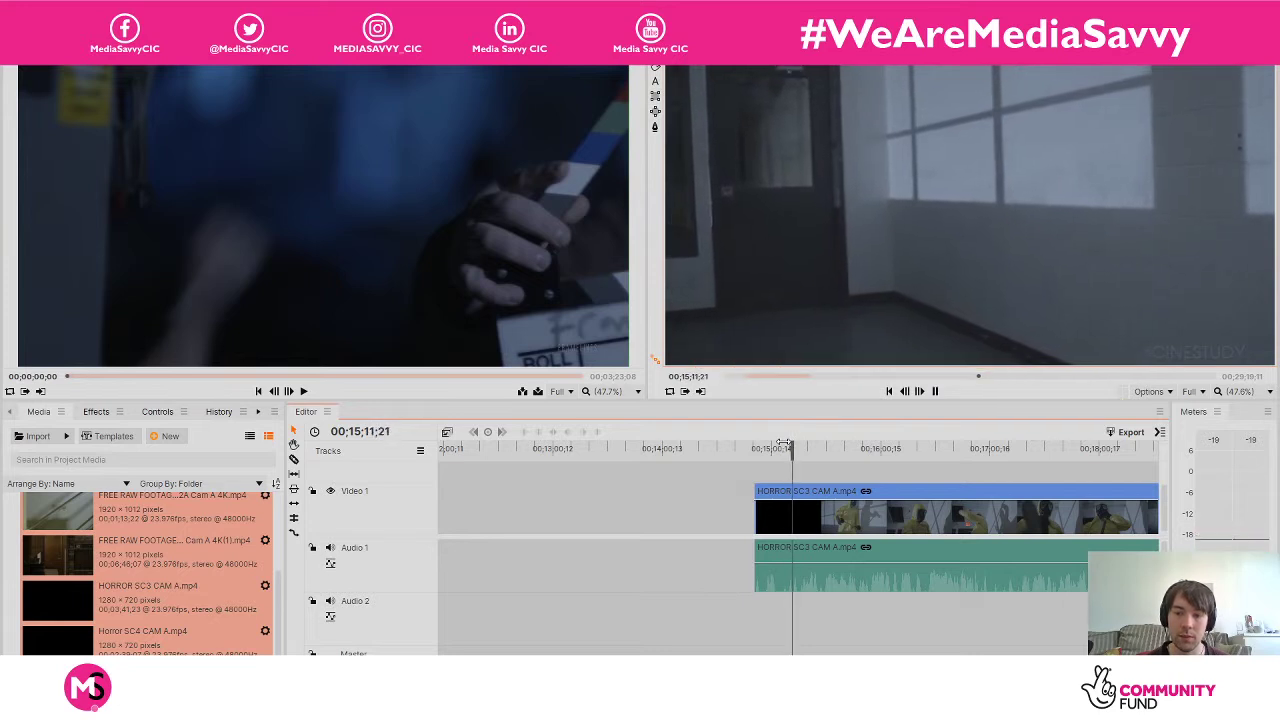
key("space")
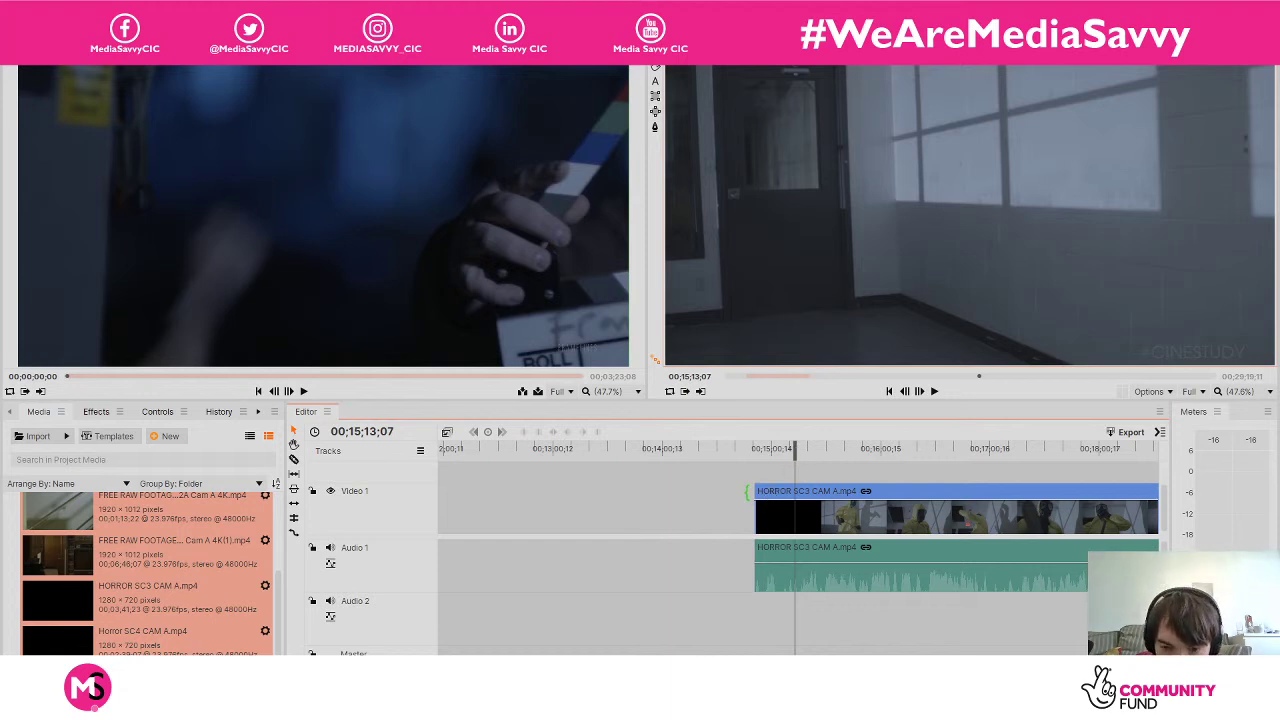
left_click_drag(750, 495, 789, 497)
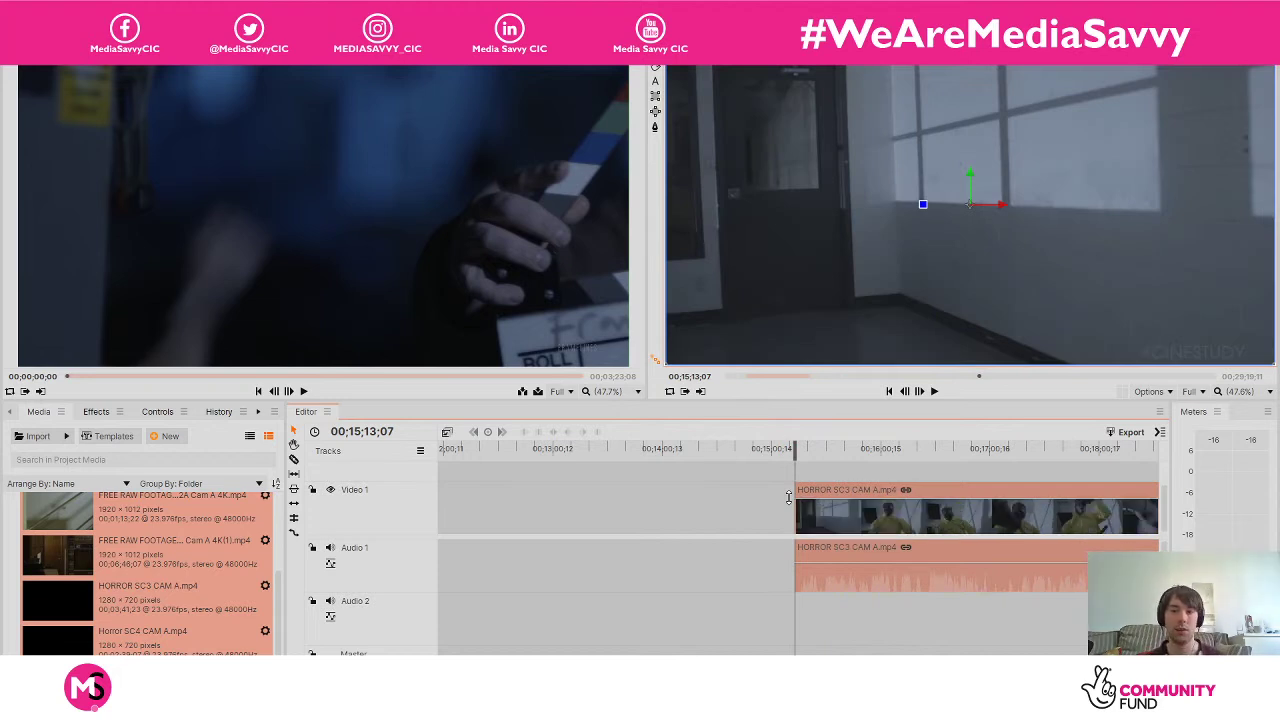
Play the opening of the HORROR SC3 CAM A clip and slice it at 00;15;25;19.
key("space")
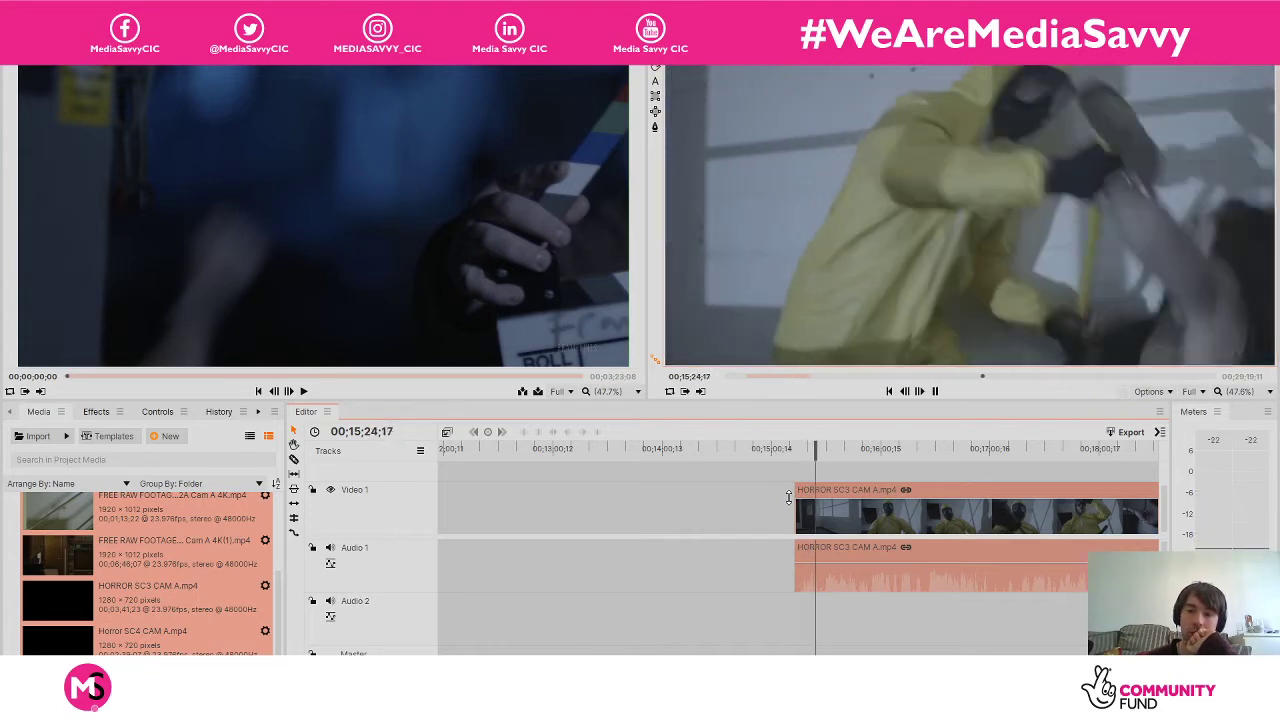
key("space")
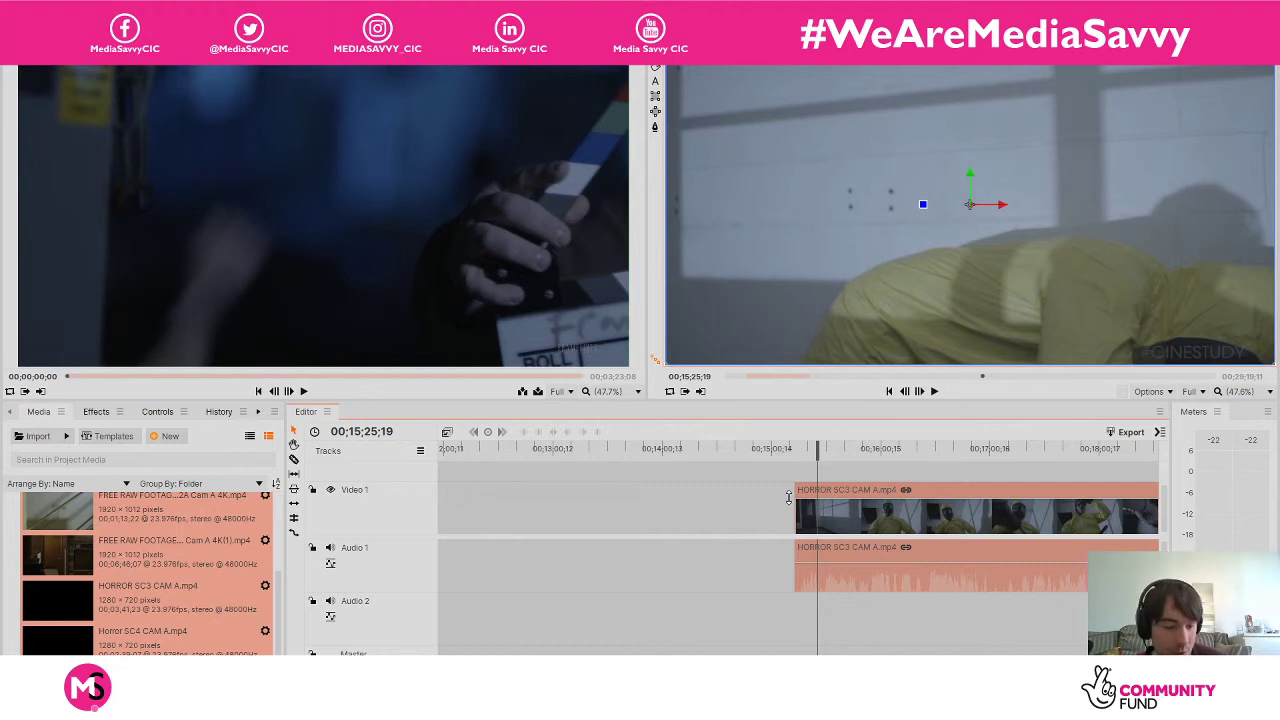
key("c")
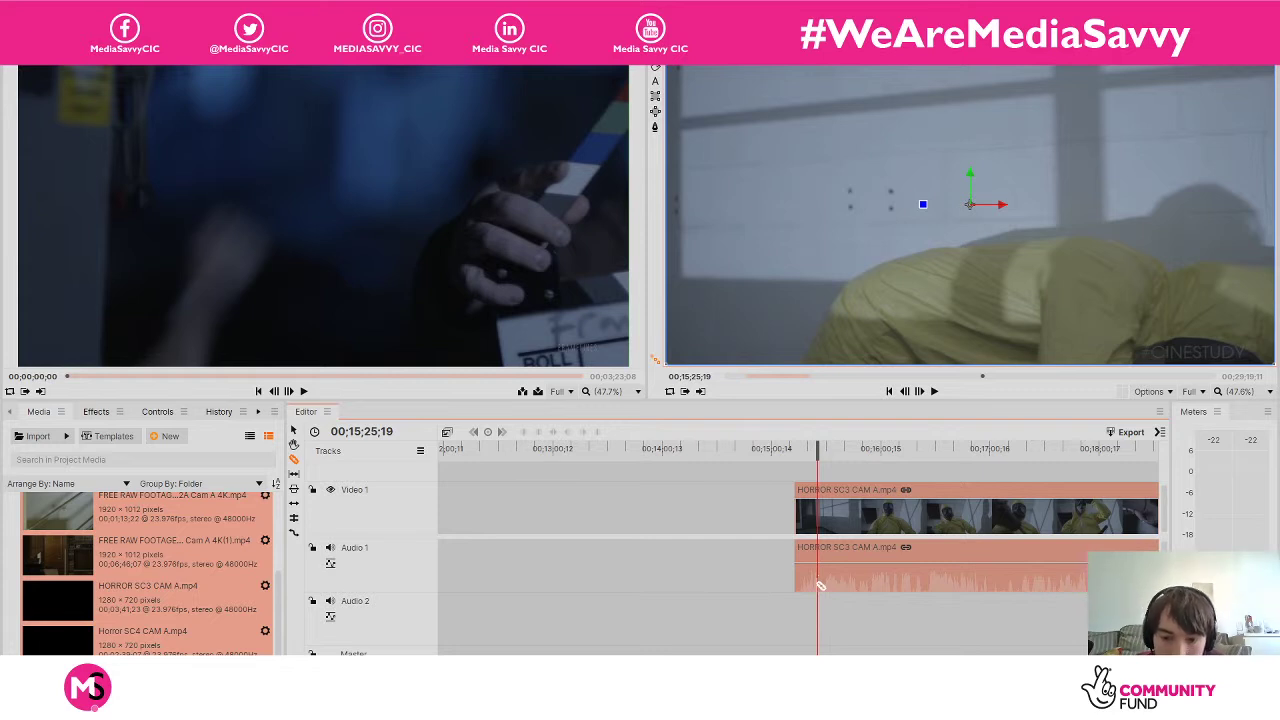
left_click(819, 586)
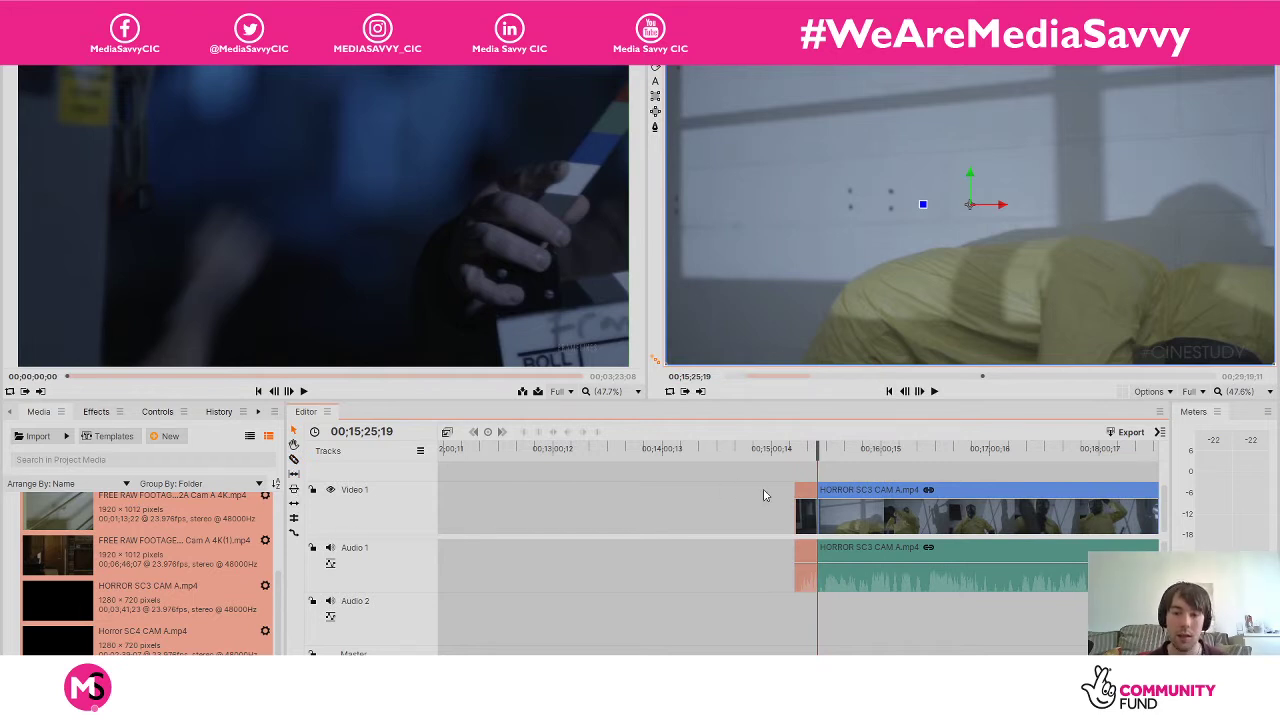
Move the sliced-off opening section earlier on Video 1, ending around 00;14;17, and play both sides of the cut.
left_click_drag(810, 497, 685, 513)
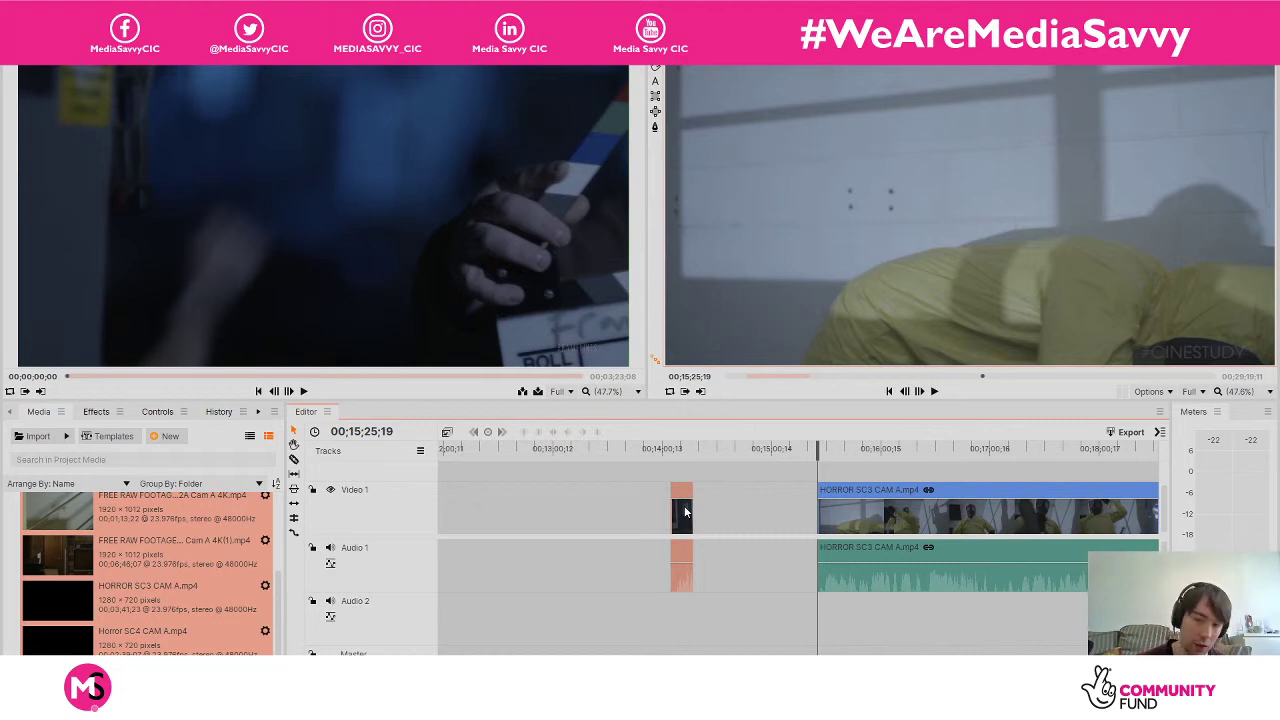
key("space")
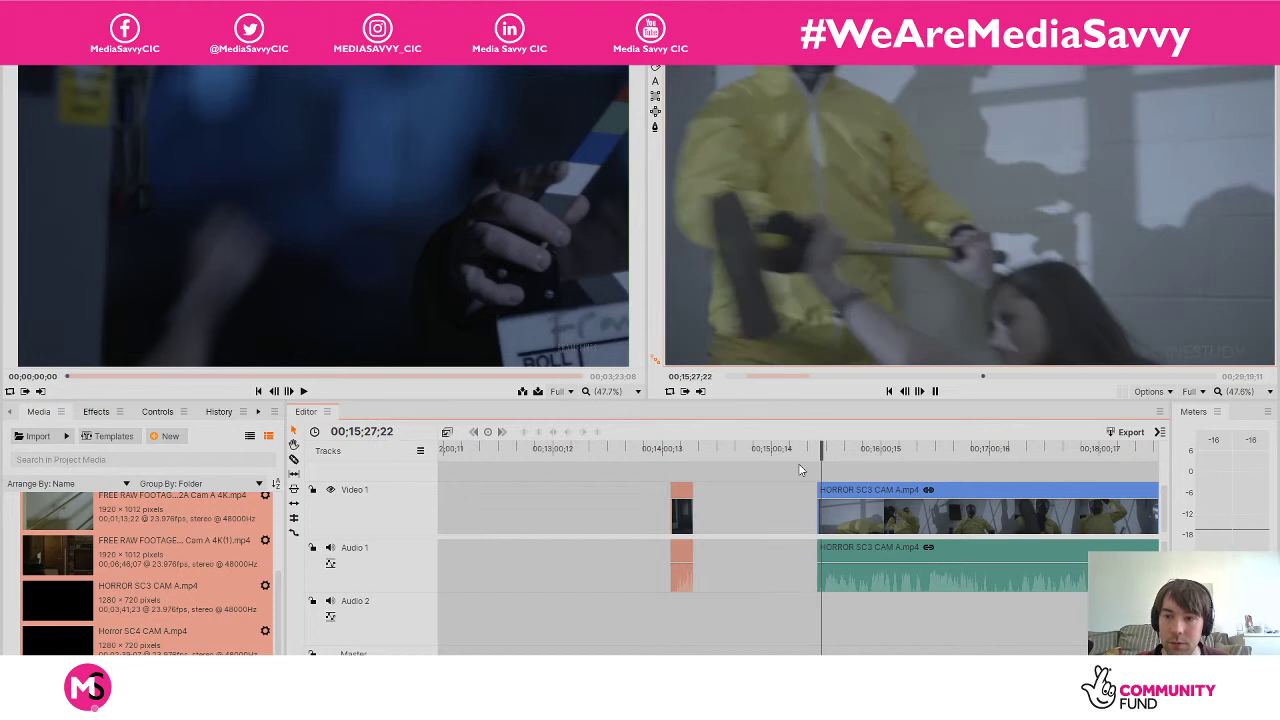
key("space")
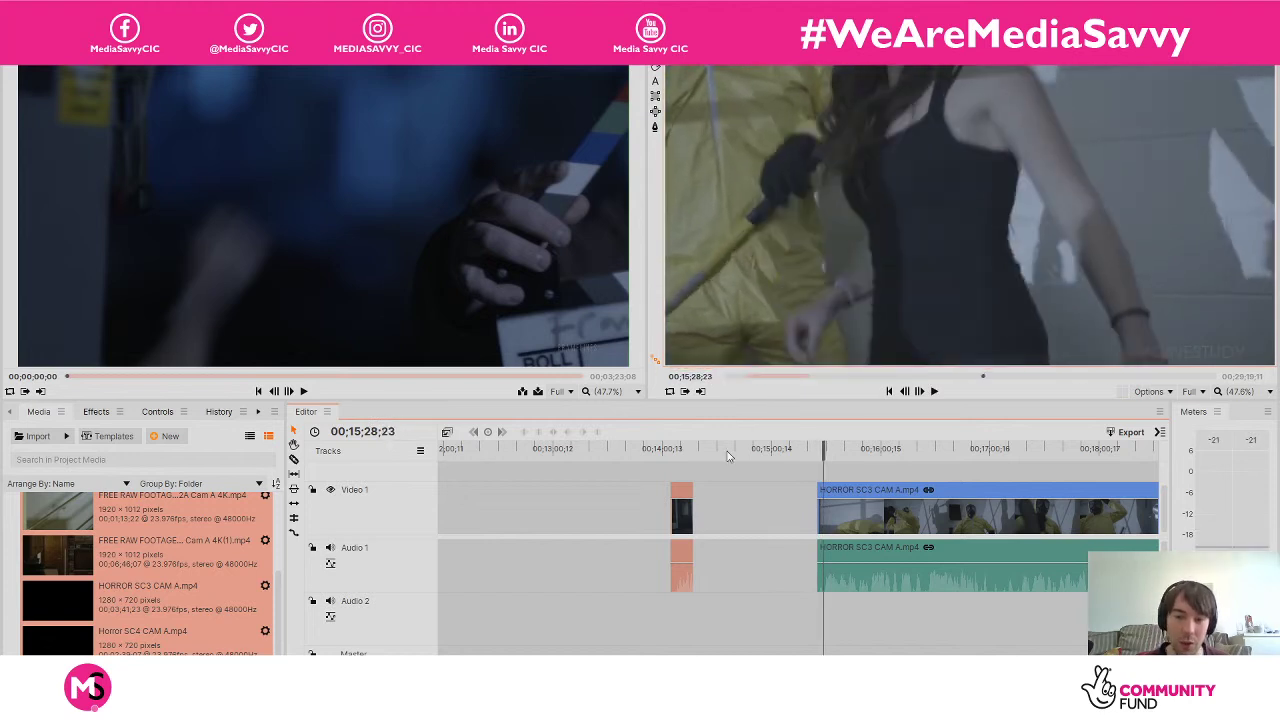
left_click(683, 450)
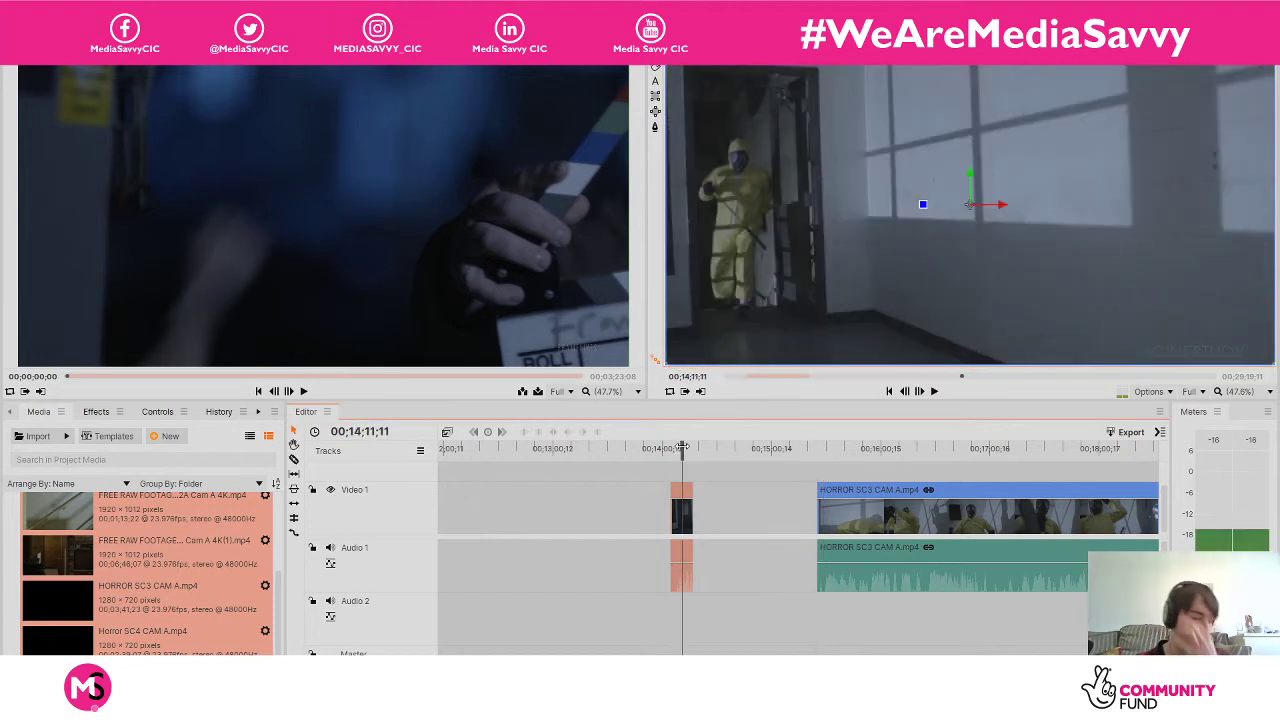
key("space")
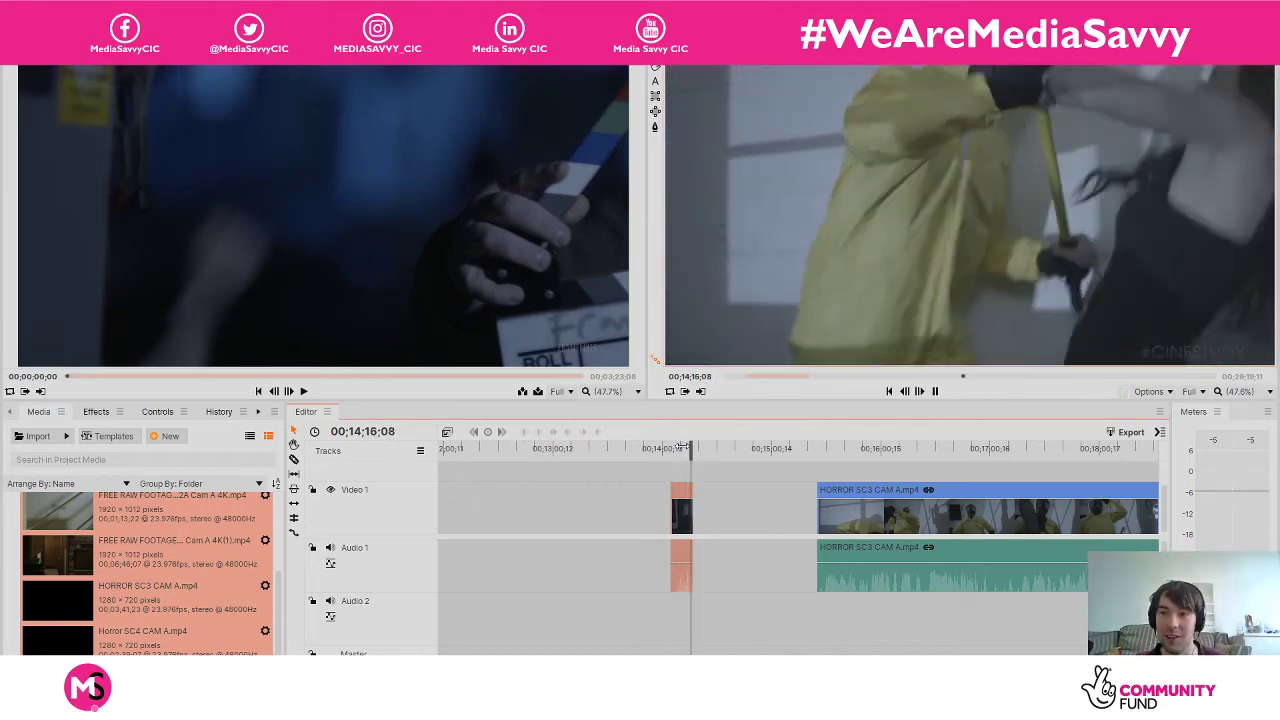
key("space")
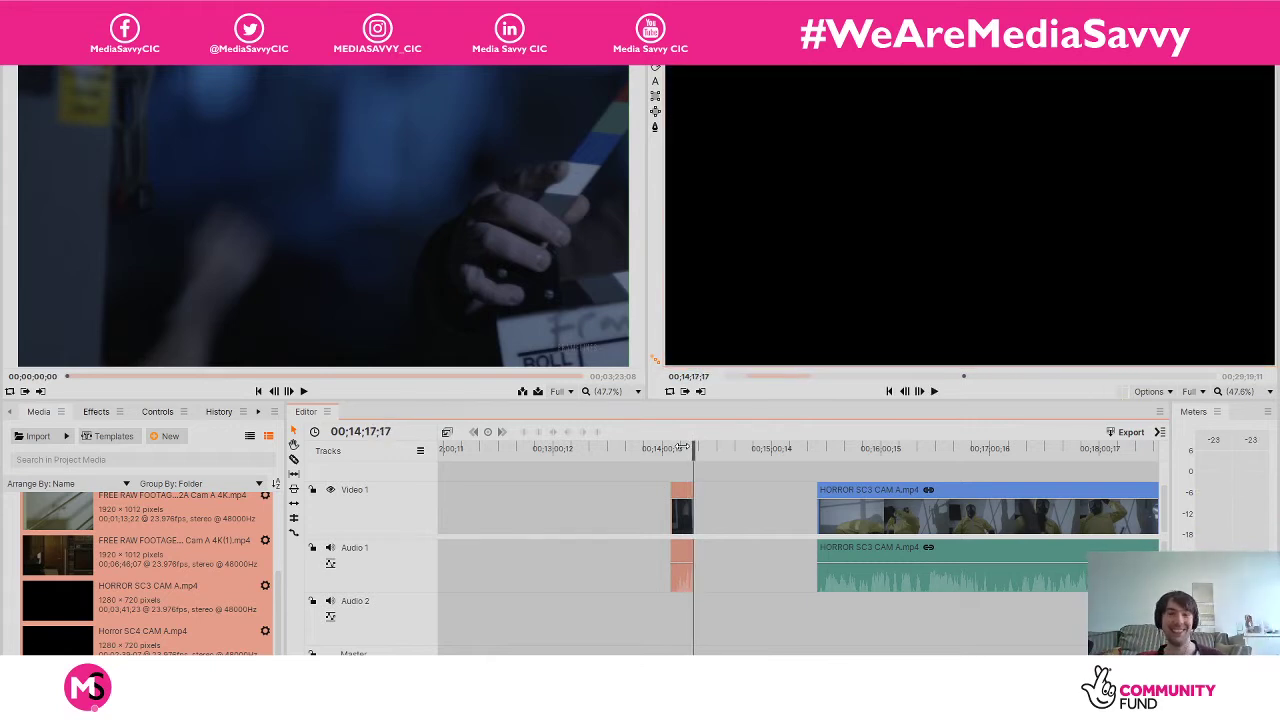
Review the remaining HORROR SC3 CAM A footage from 00;15;26;04 through the low-angle shot of the masked figure around 00;15;52.
left_click(819, 451)
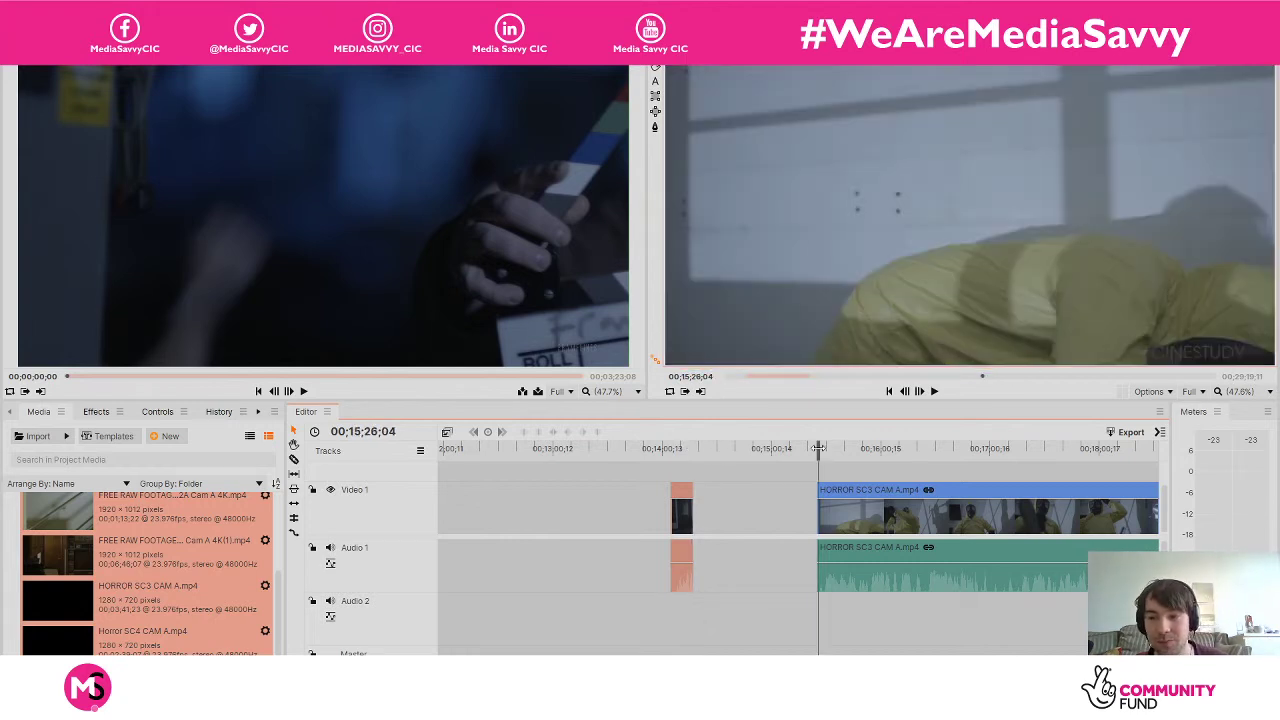
left_click_drag(819, 451, 826, 449)
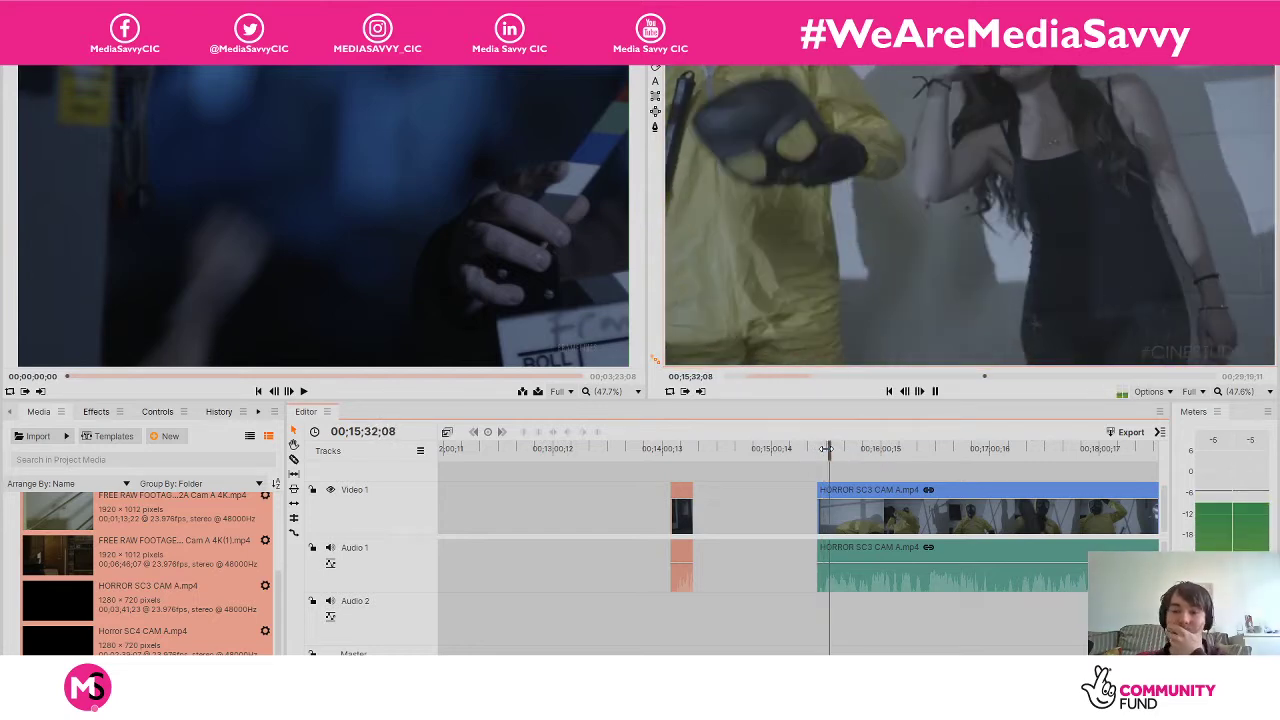
left_click_drag(835, 451, 856, 451)
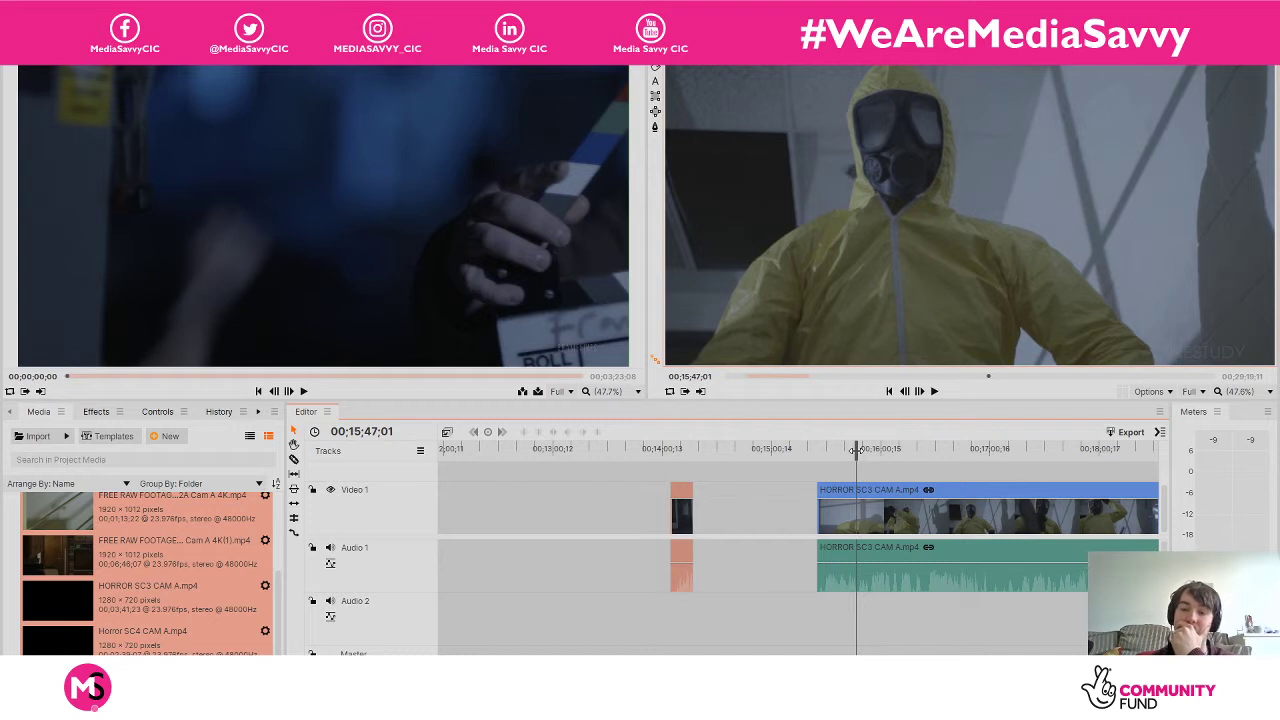
key("space")
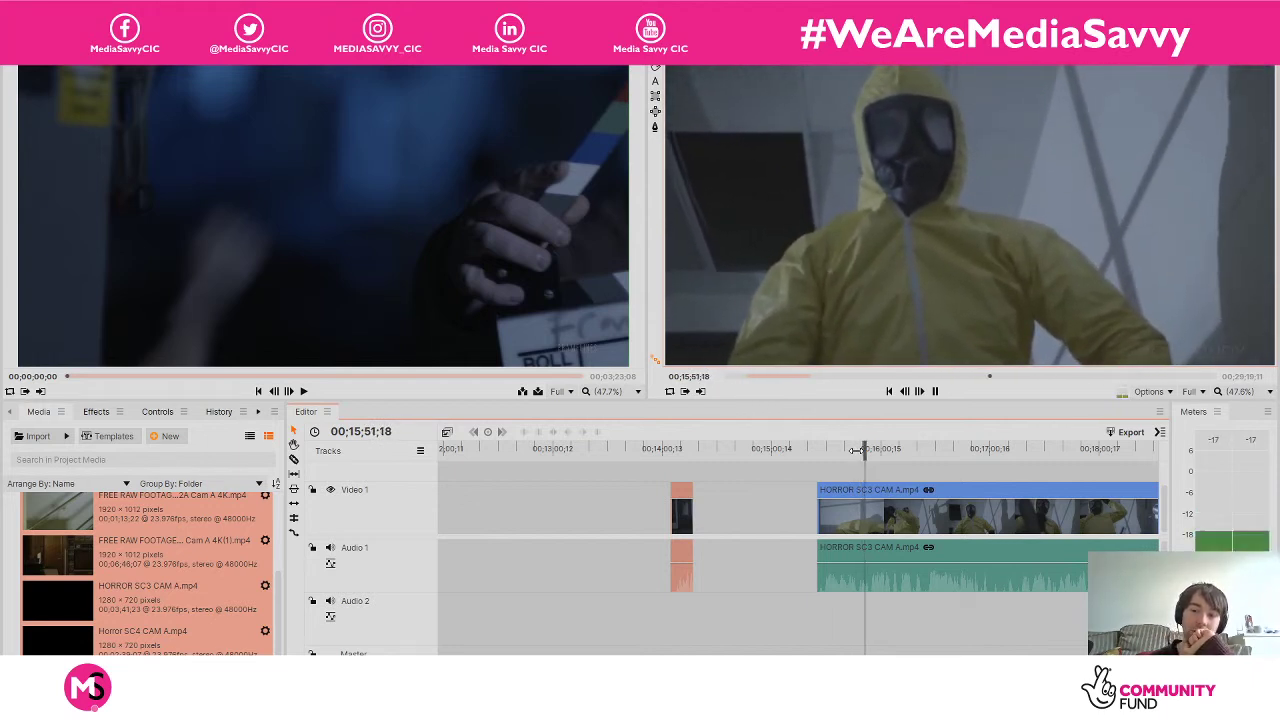
key("space")
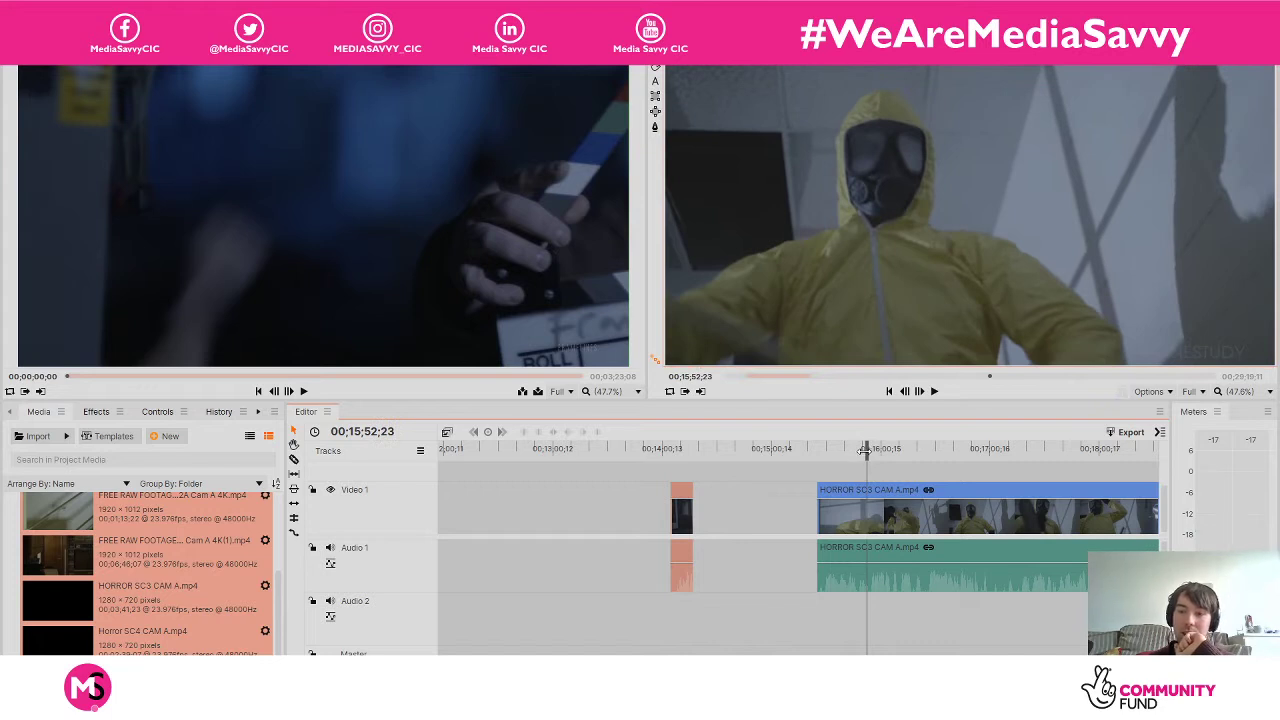
Locate the low-angle shot of the masked figure and trim the start of HORROR SC3 CAM A to 00;15;52;20.
left_click_drag(865, 450, 864, 451)
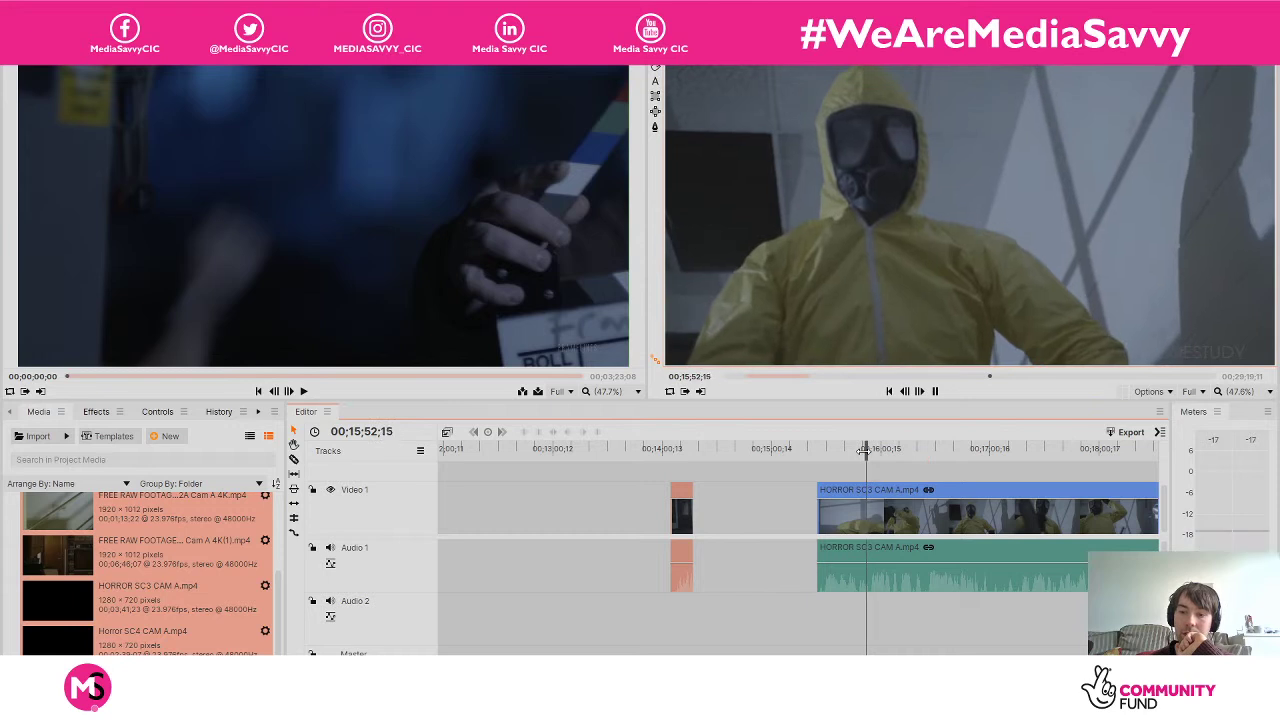
key("space")
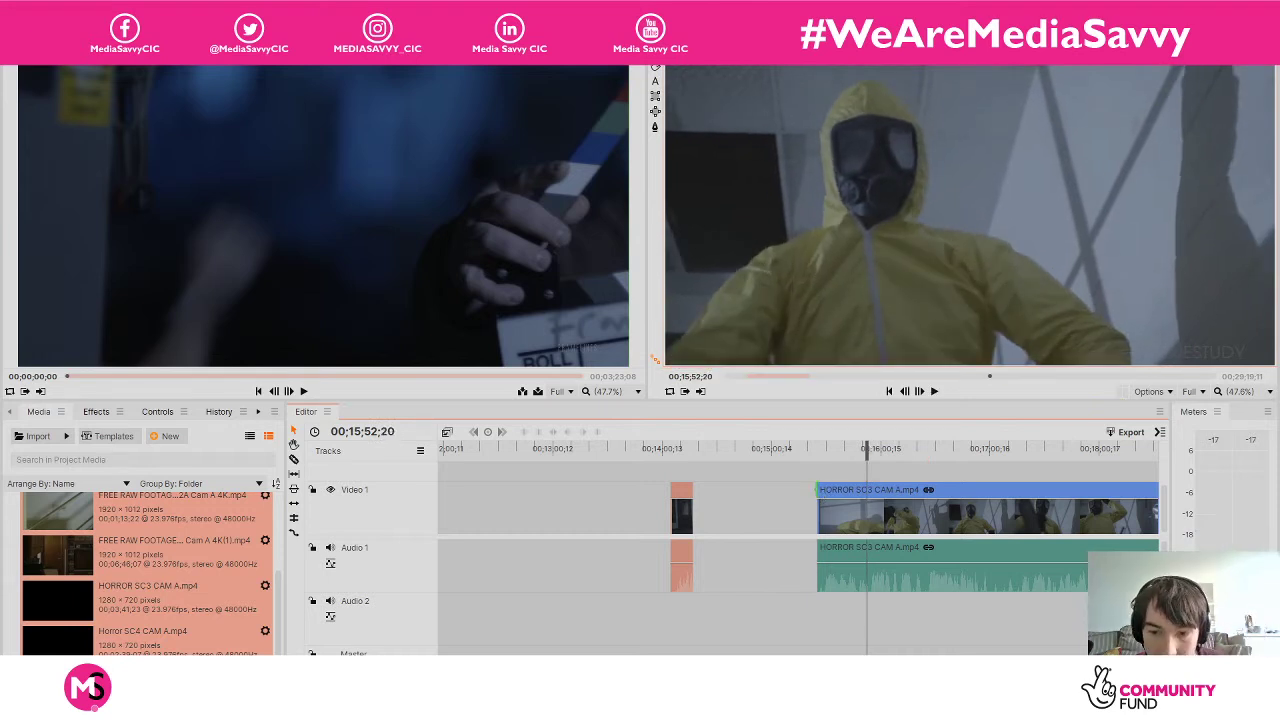
left_click(818, 490)
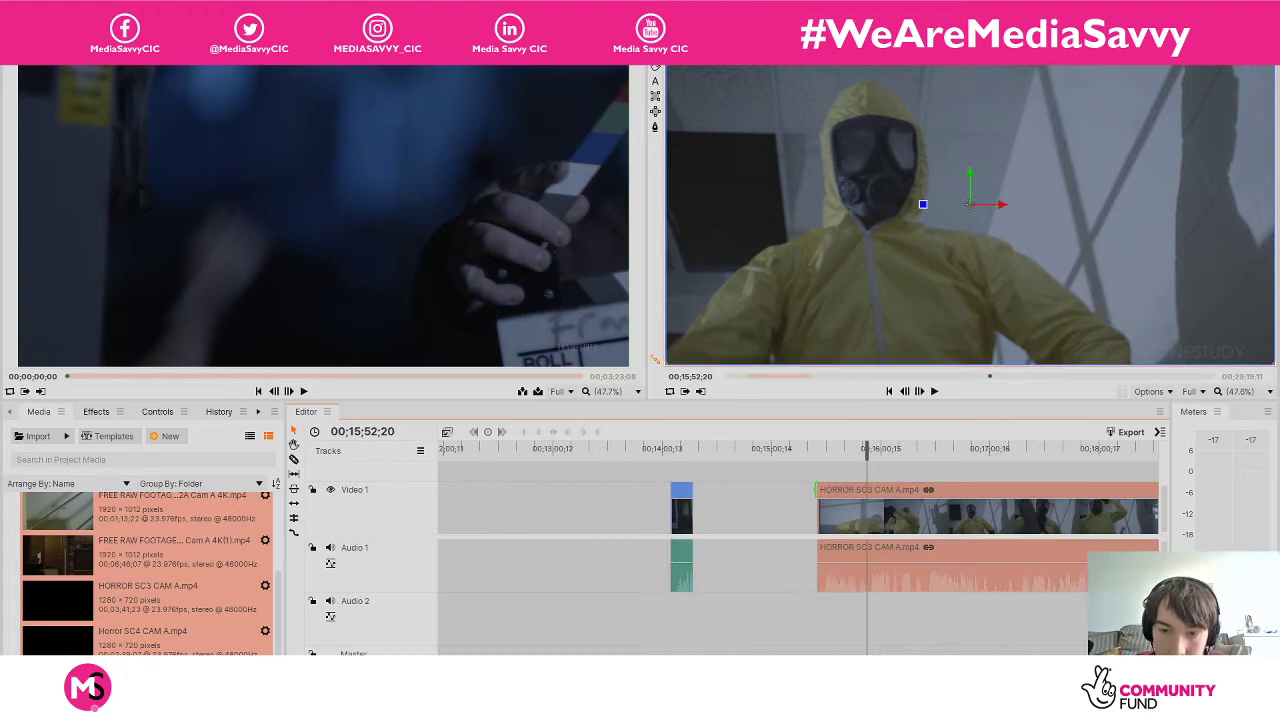
left_click_drag(814, 490, 866, 490)
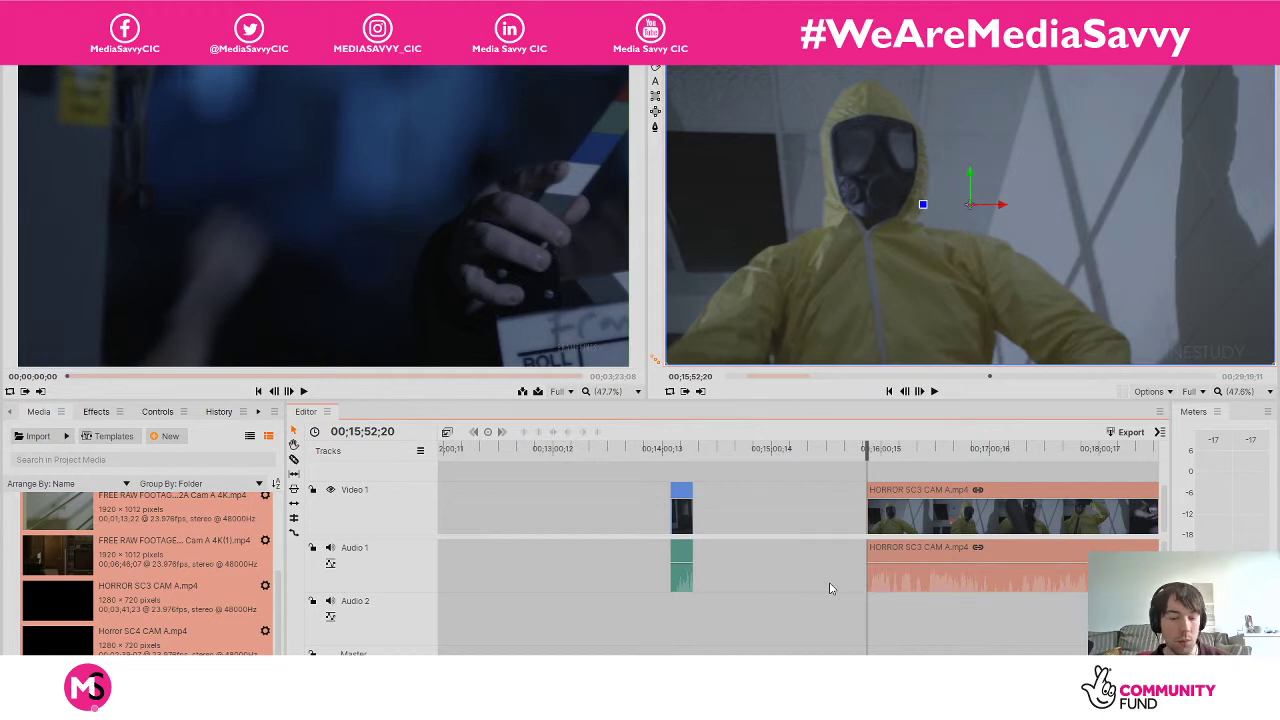
Play the masked figure's weapon swings from 00;15;52;20 to about 00;16;01;13 to look for a usable take.
key("space")
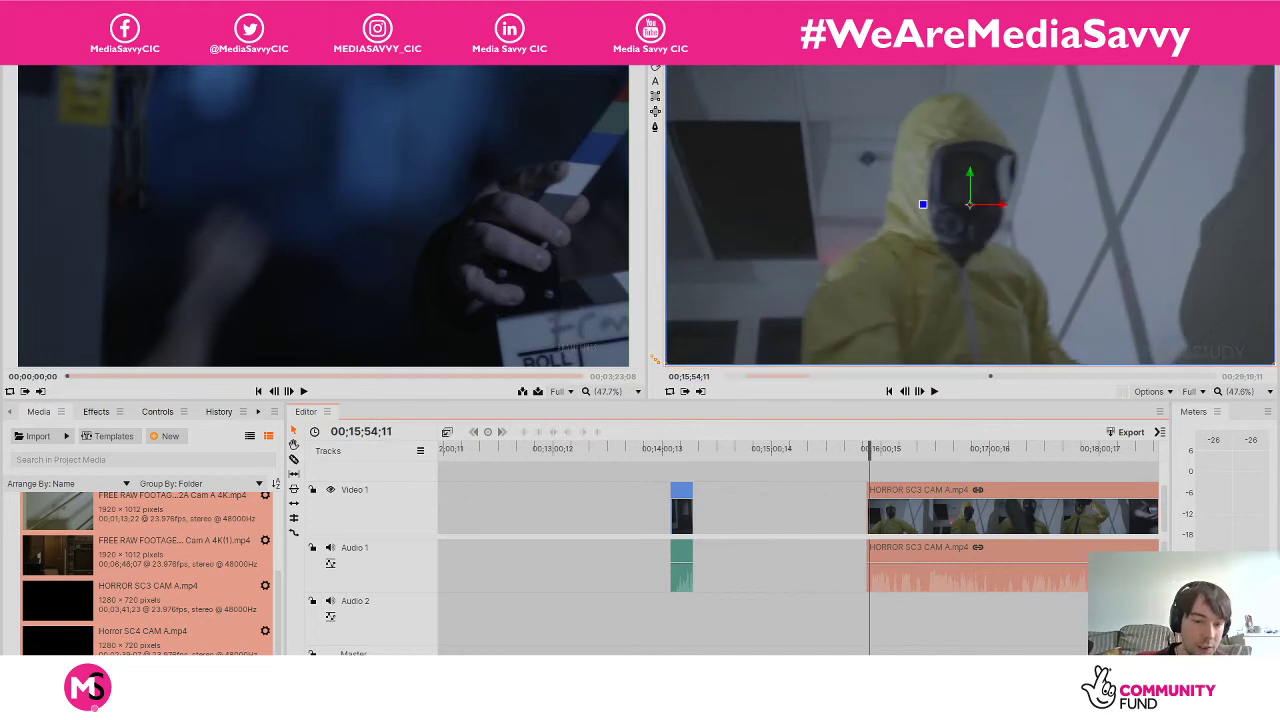
key("equal")
key("equal")
key("equal")
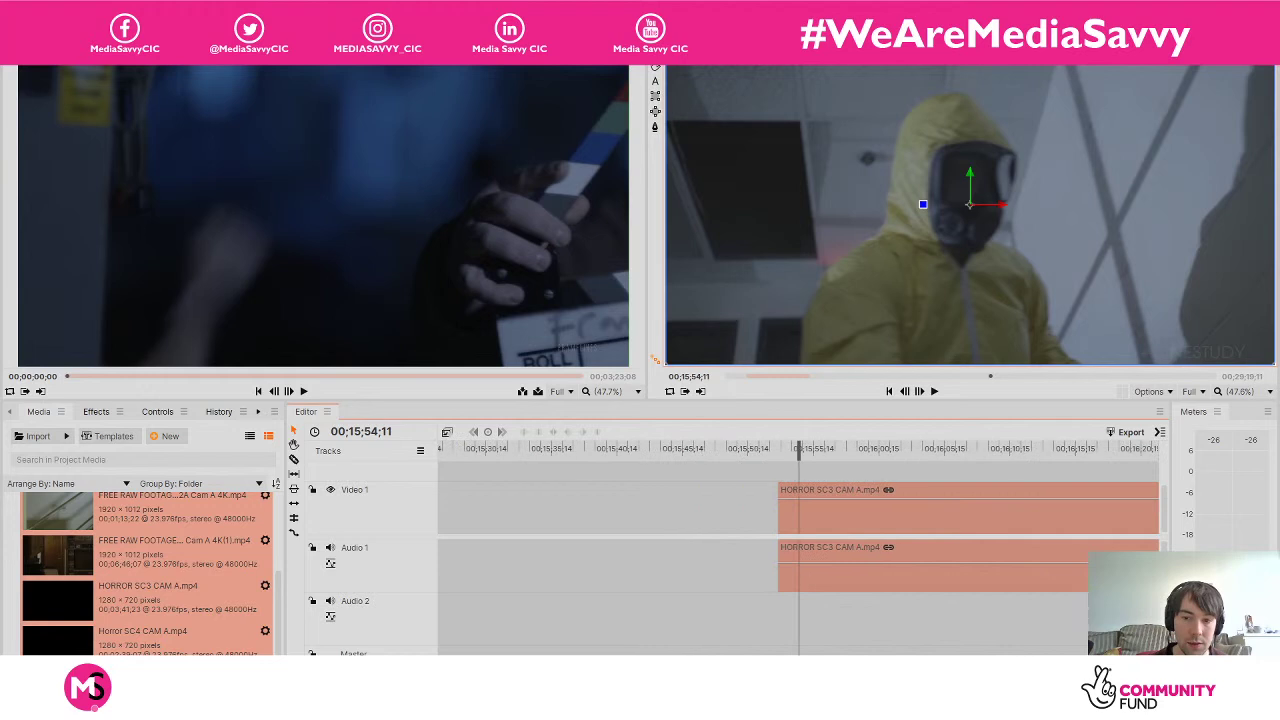
key("space")
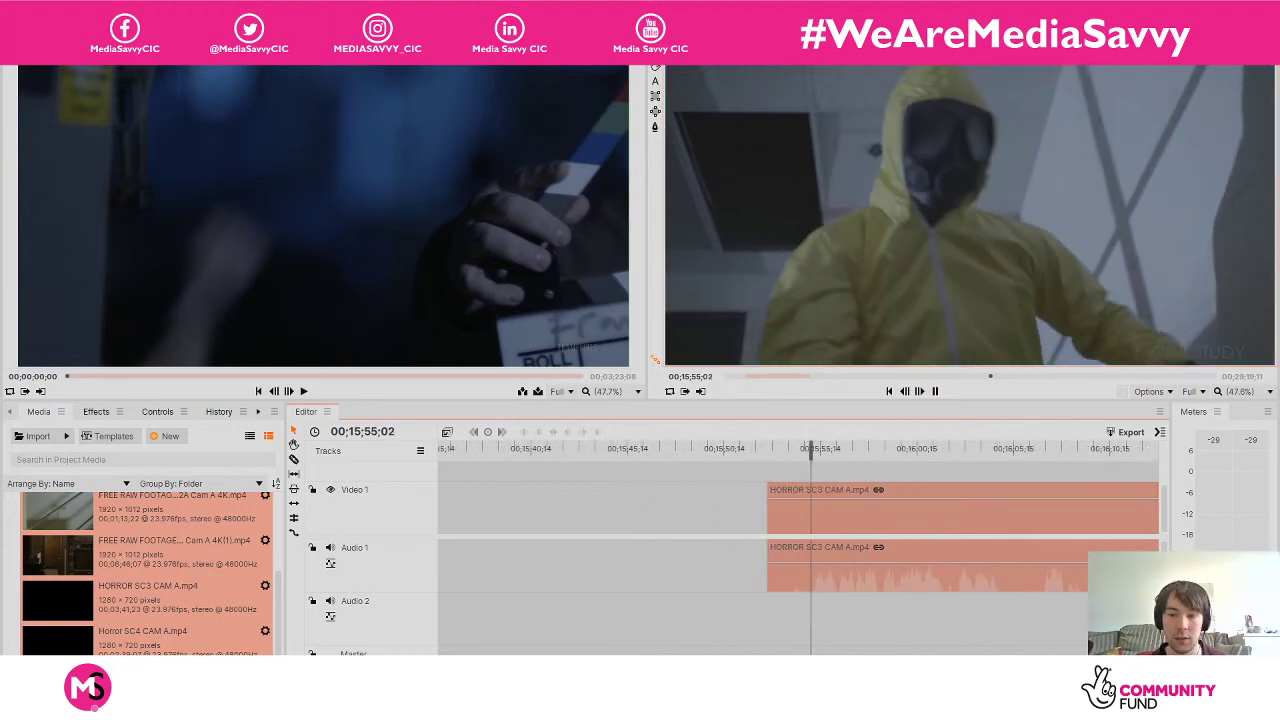
key("space")
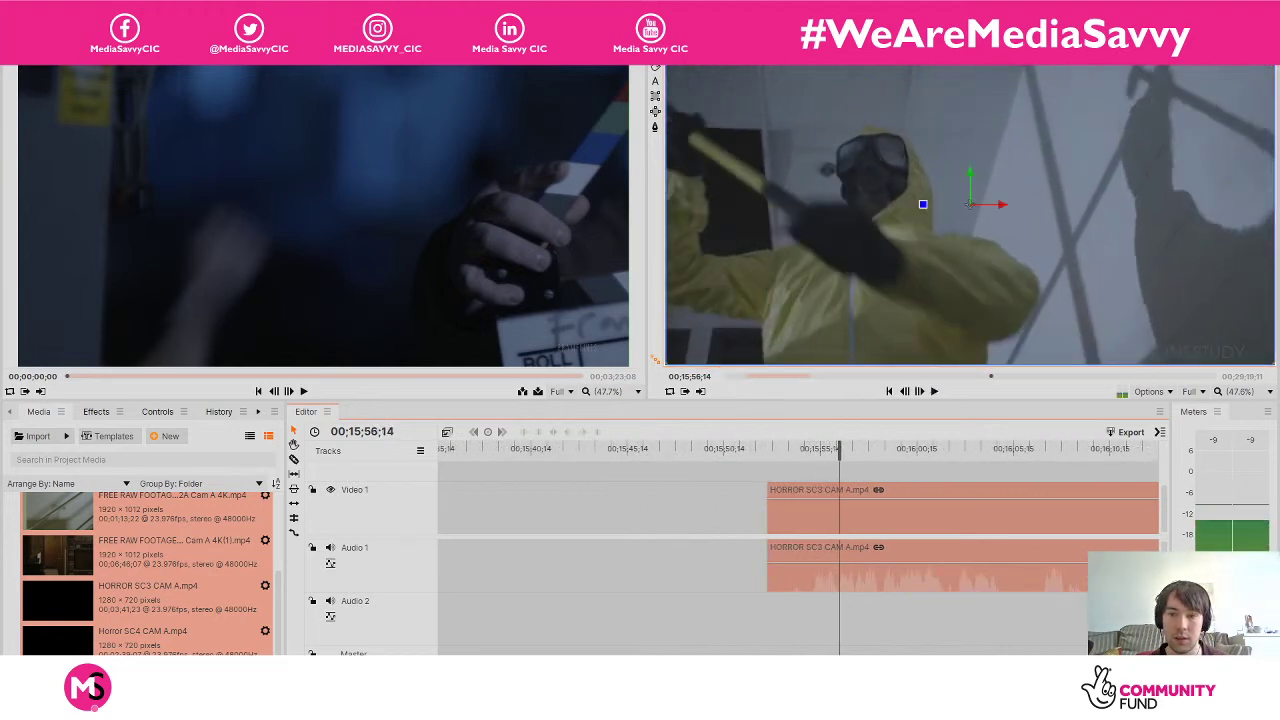
key("space")
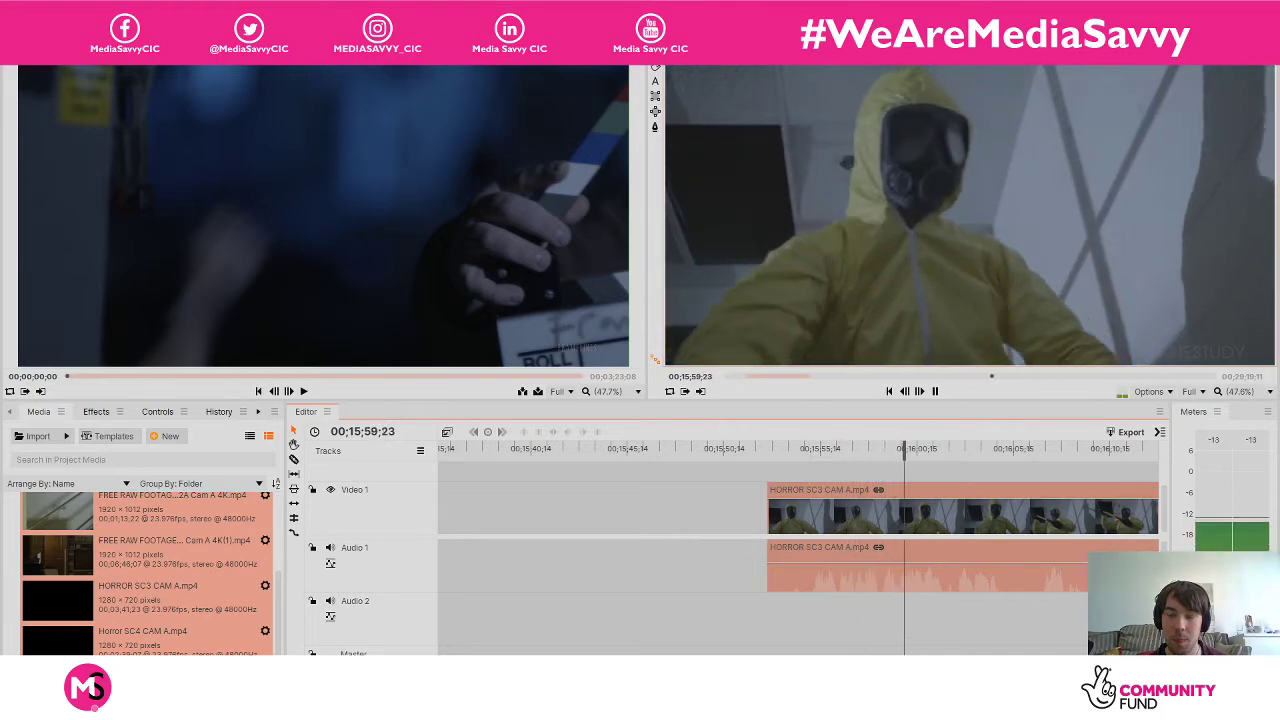
key("space")
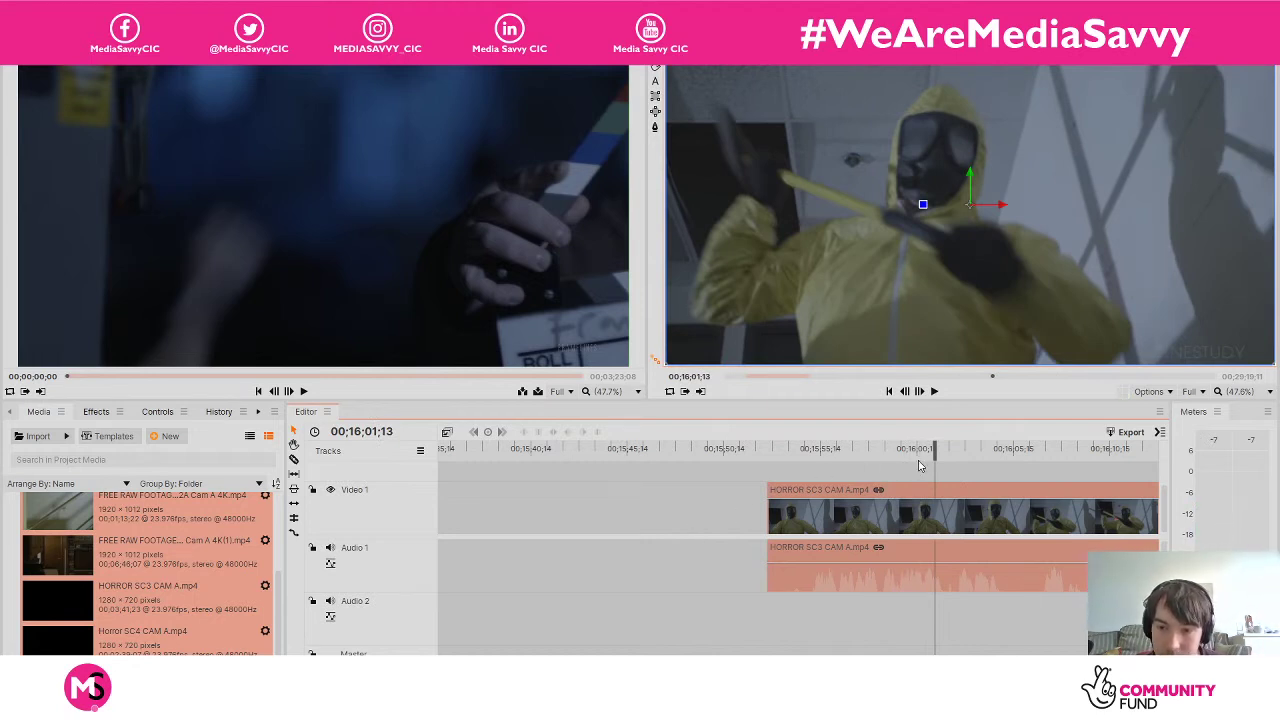
Try trimming the HORROR SC3 CAM A clip's start to 00;16;01;11, play the new opening, and undo the trim.
mouse_move(932, 453)
left_mouse_down()
mouse_move(918, 453)
mouse_move(933, 460)
left_mouse_up()
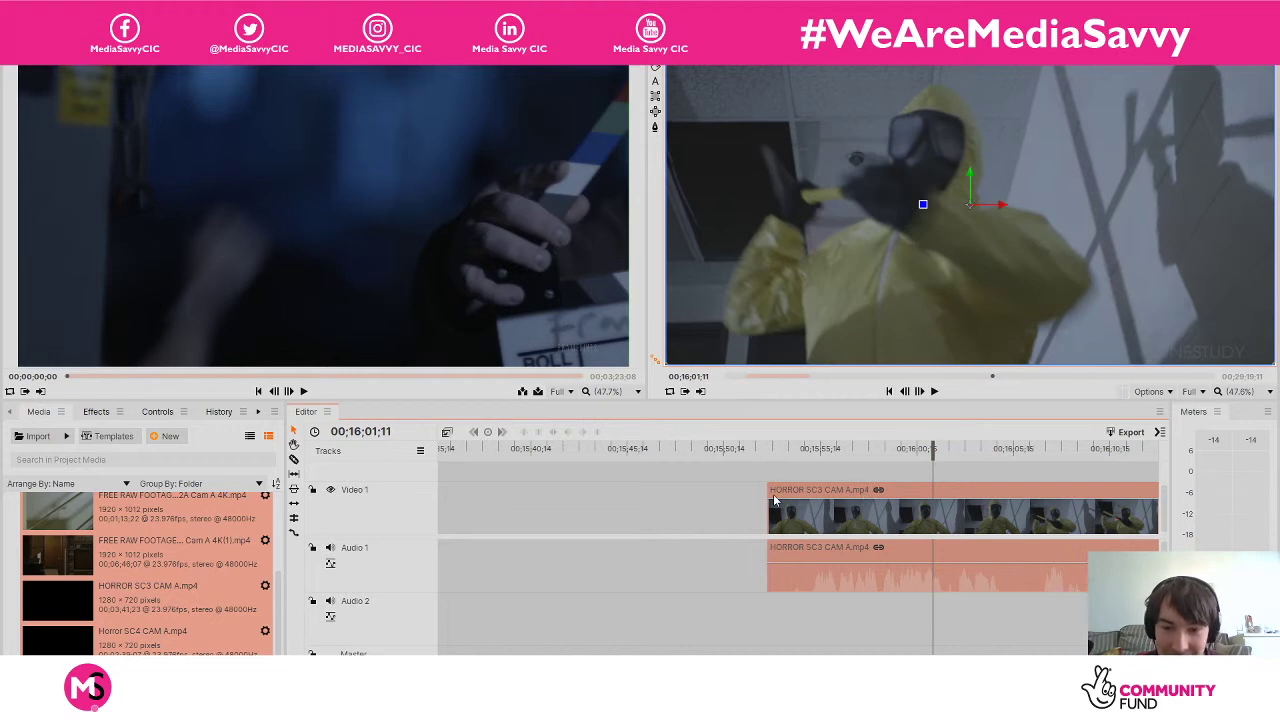
left_click_drag(768, 490, 932, 497)
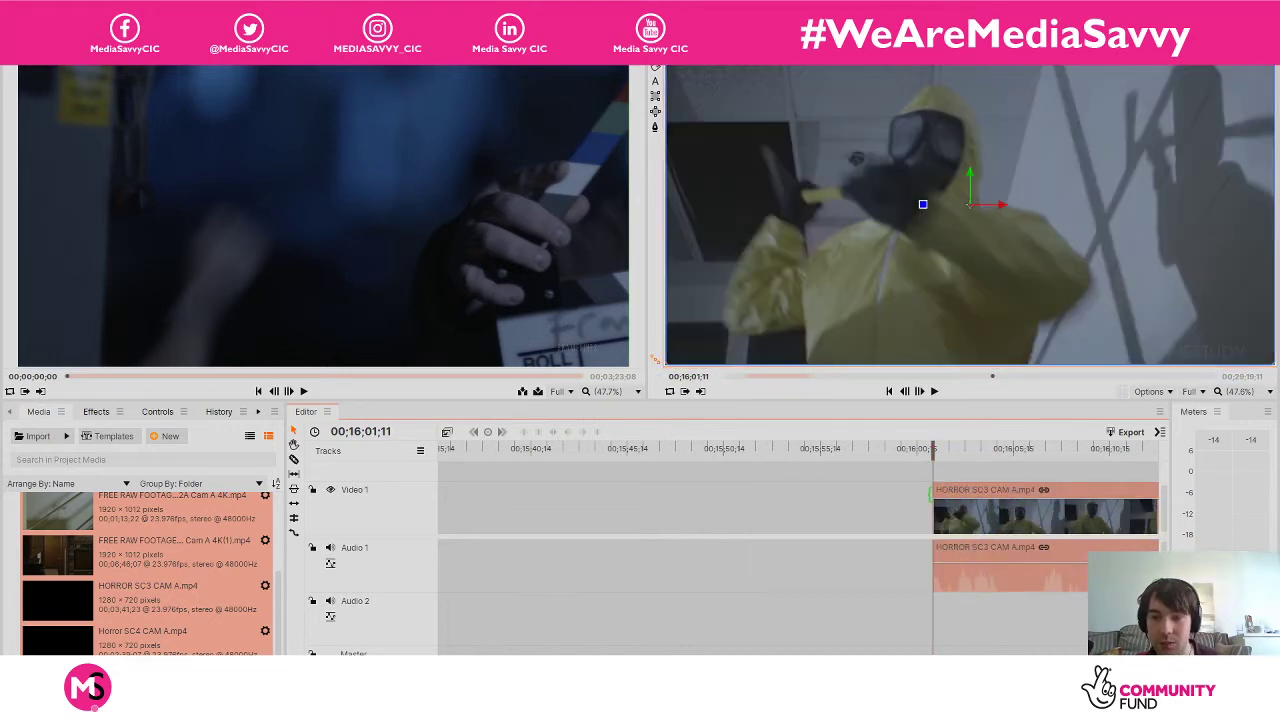
key("space")
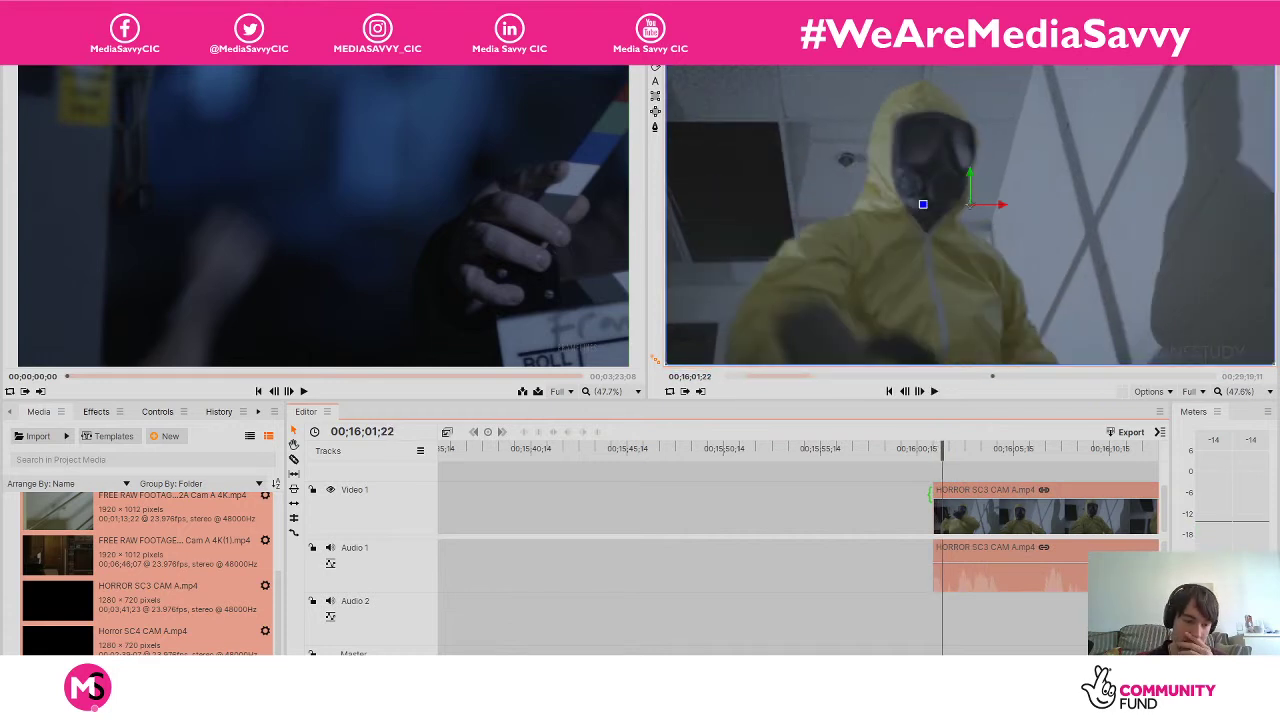
key("ctrl+z")
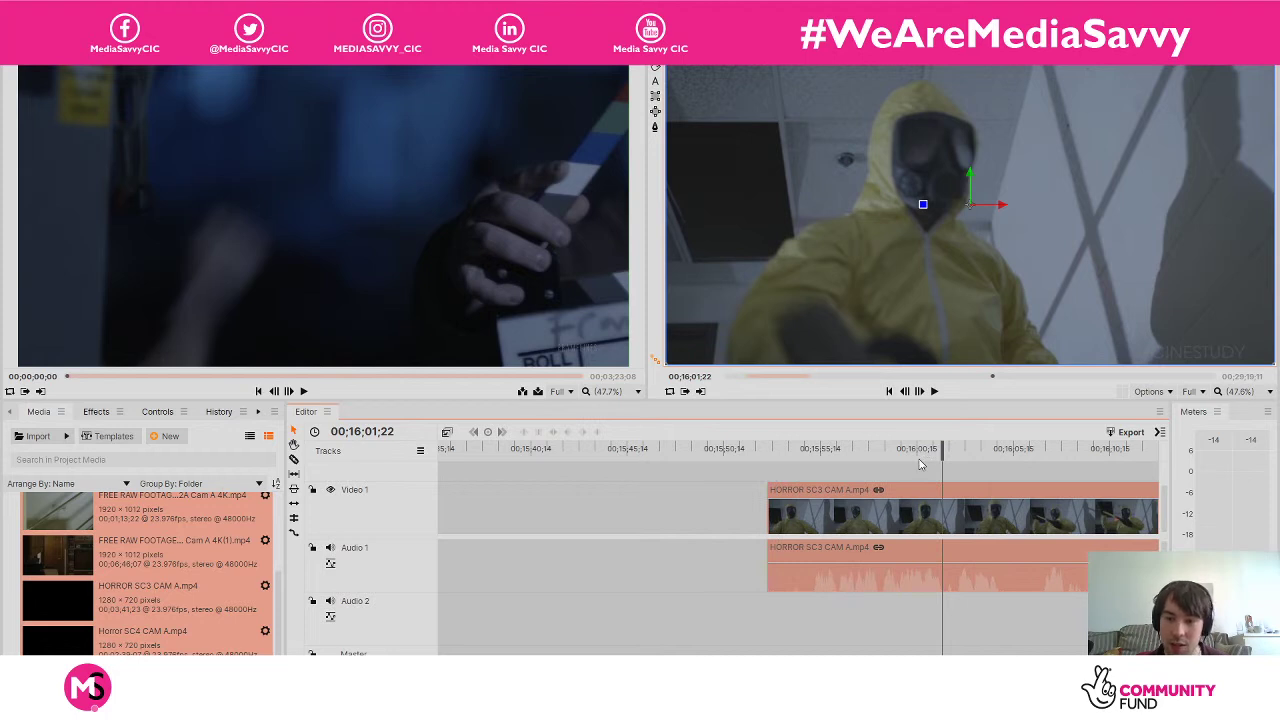
Find the beginning of the swing and trim the HORROR SC3 CAM A clip's start to 00;16;01;01.
left_click_drag(942, 450, 932, 451)
left_click_drag(908, 452, 925, 467)
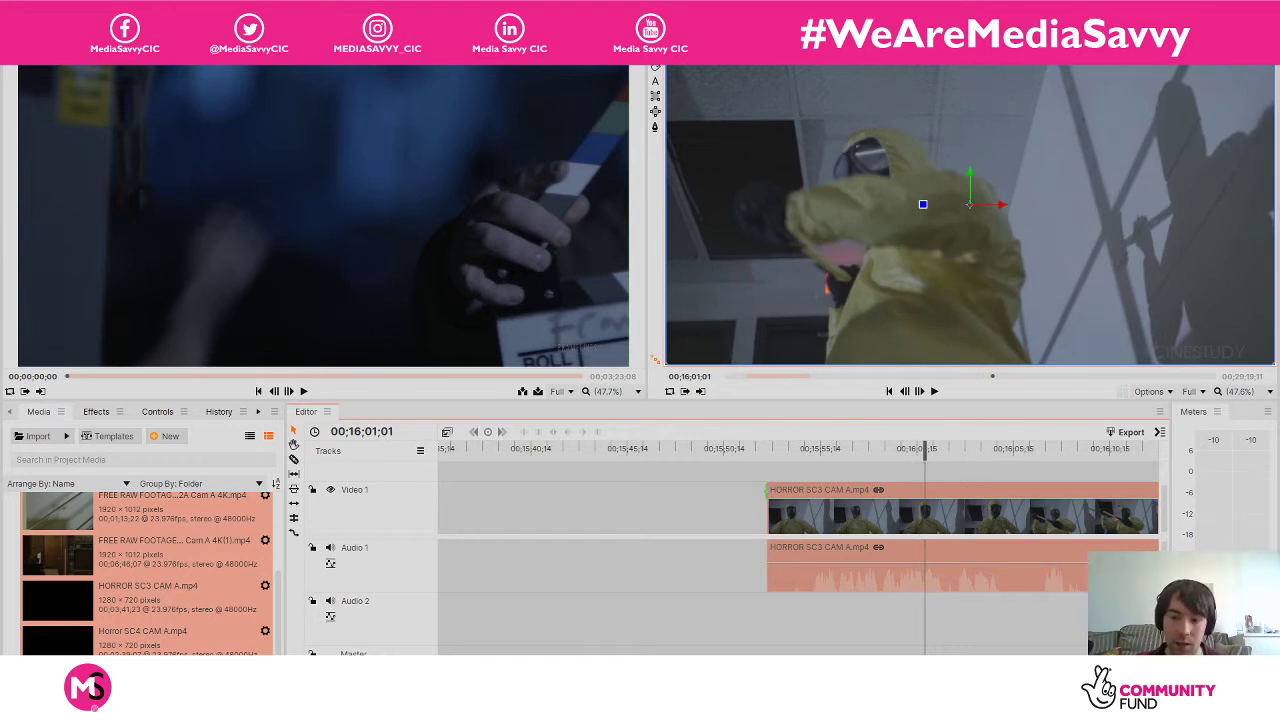
left_click_drag(774, 491, 920, 487)
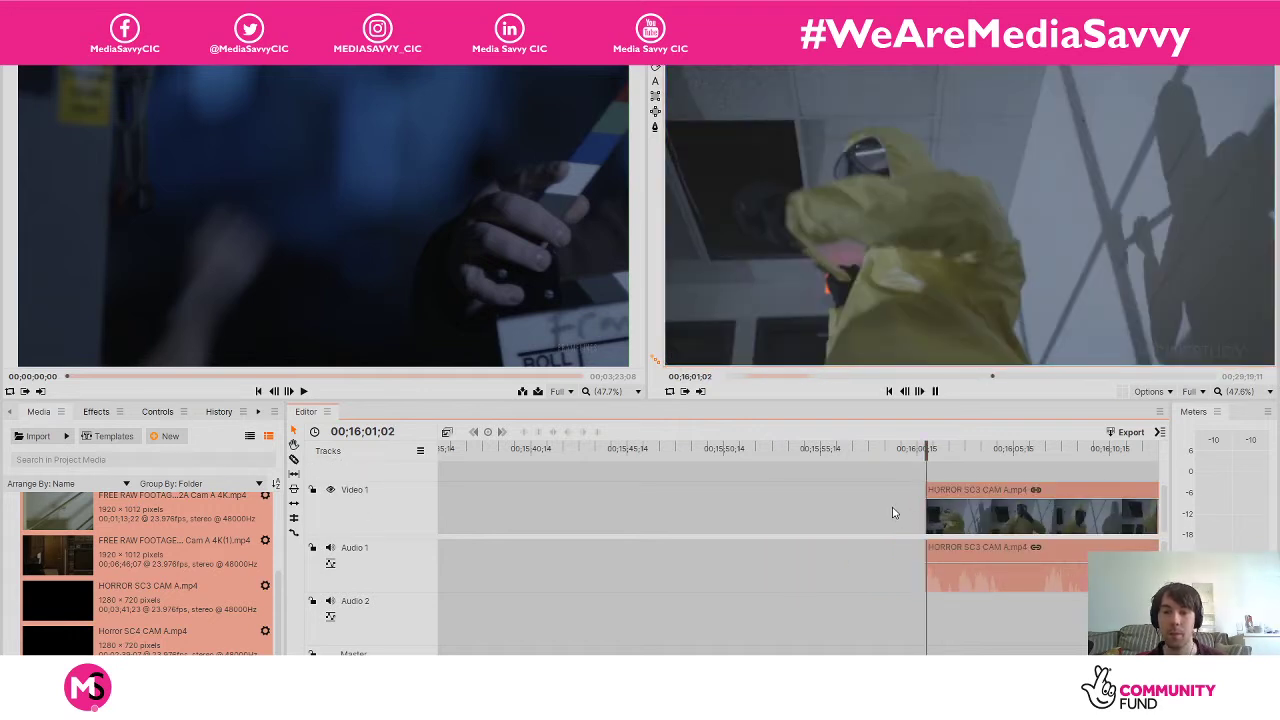
Play on to the following swing and trim the HORROR SC3 CAM A clip's start to 00;16;06;14.
key("space")
key("space")
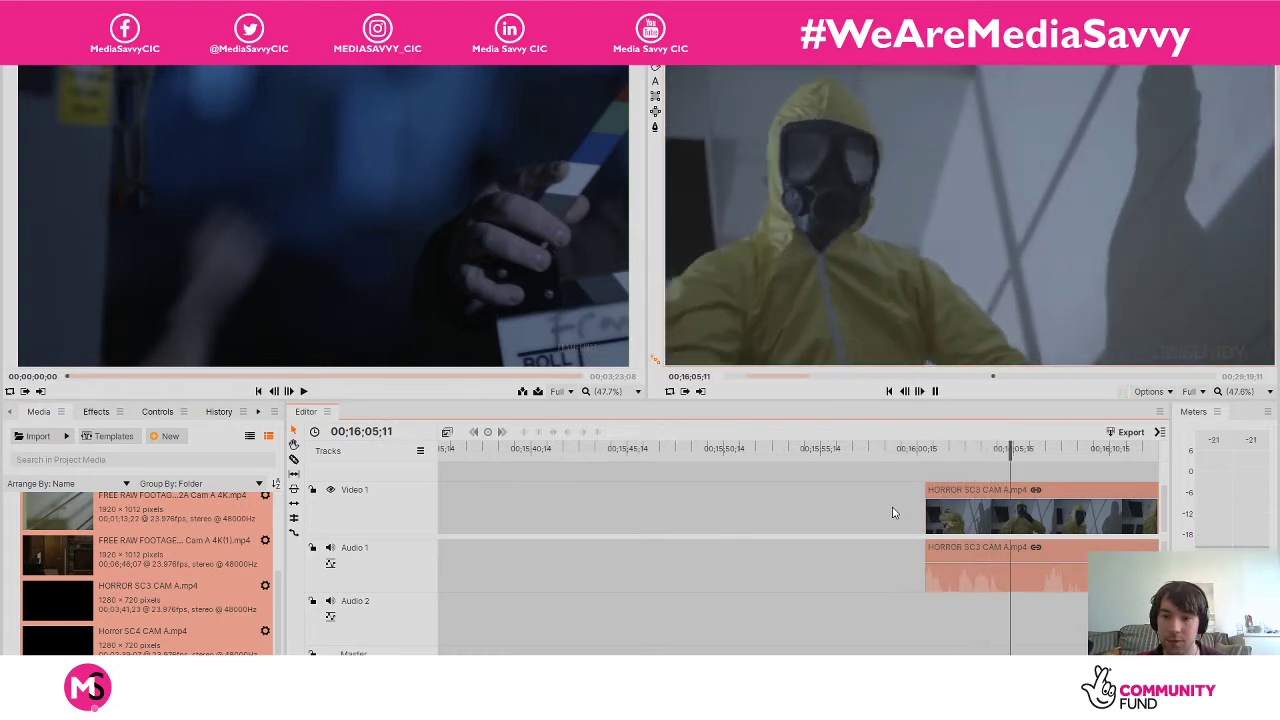
key("space")
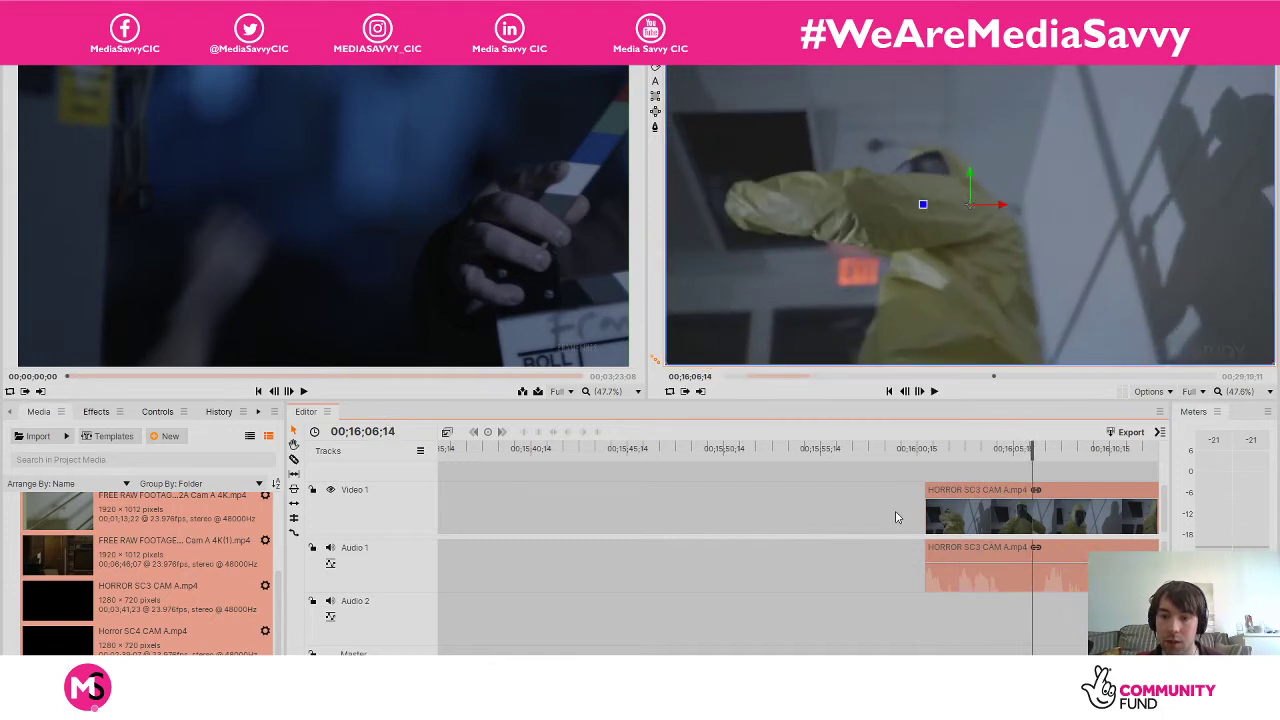
left_click_drag(928, 502, 1032, 504)
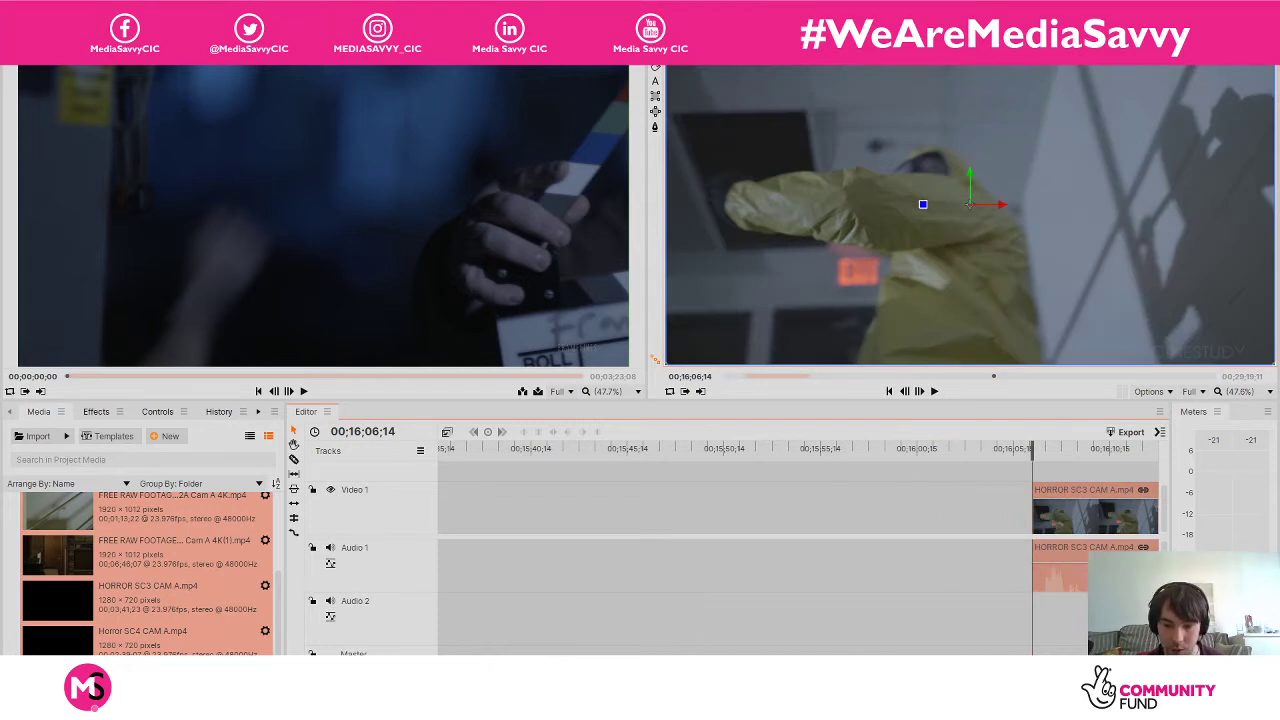
Slice the HORROR SC3 CAM A clip at 00;16;10;15 and move the cut-off swing section earlier, starting around 00;16;00;15.
scroll(800, 510, "right", 5)
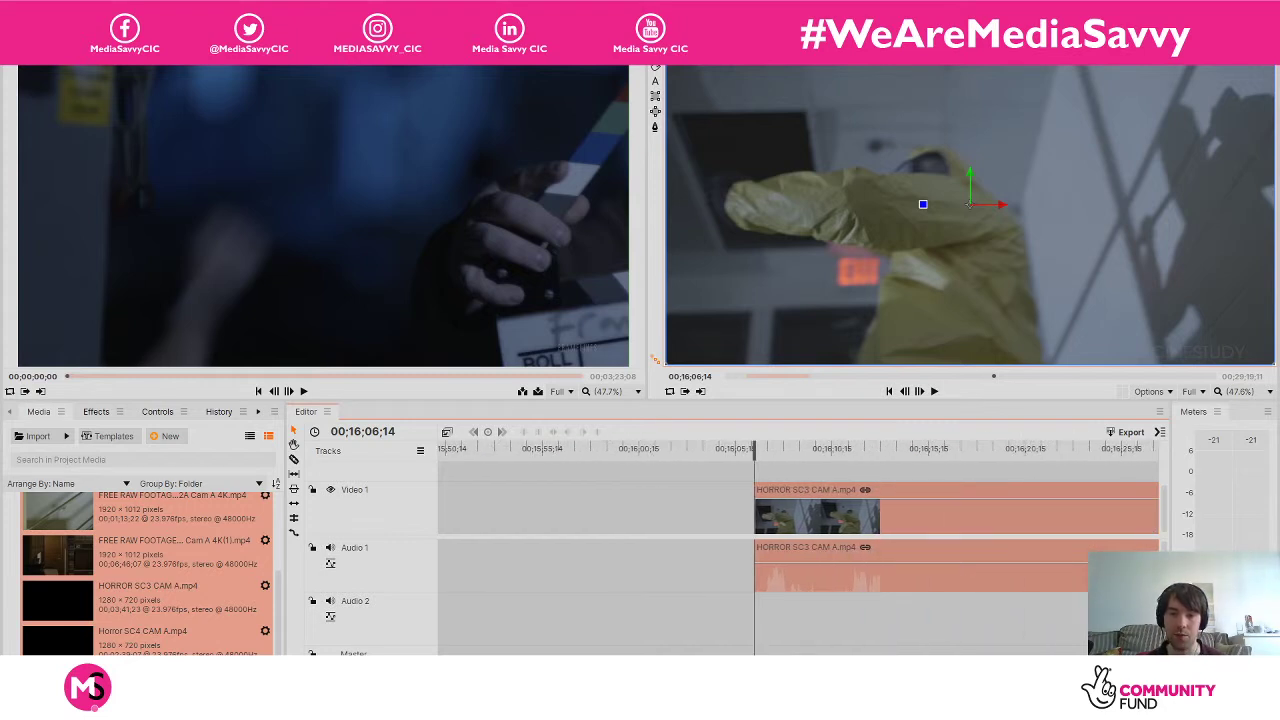
key("space")
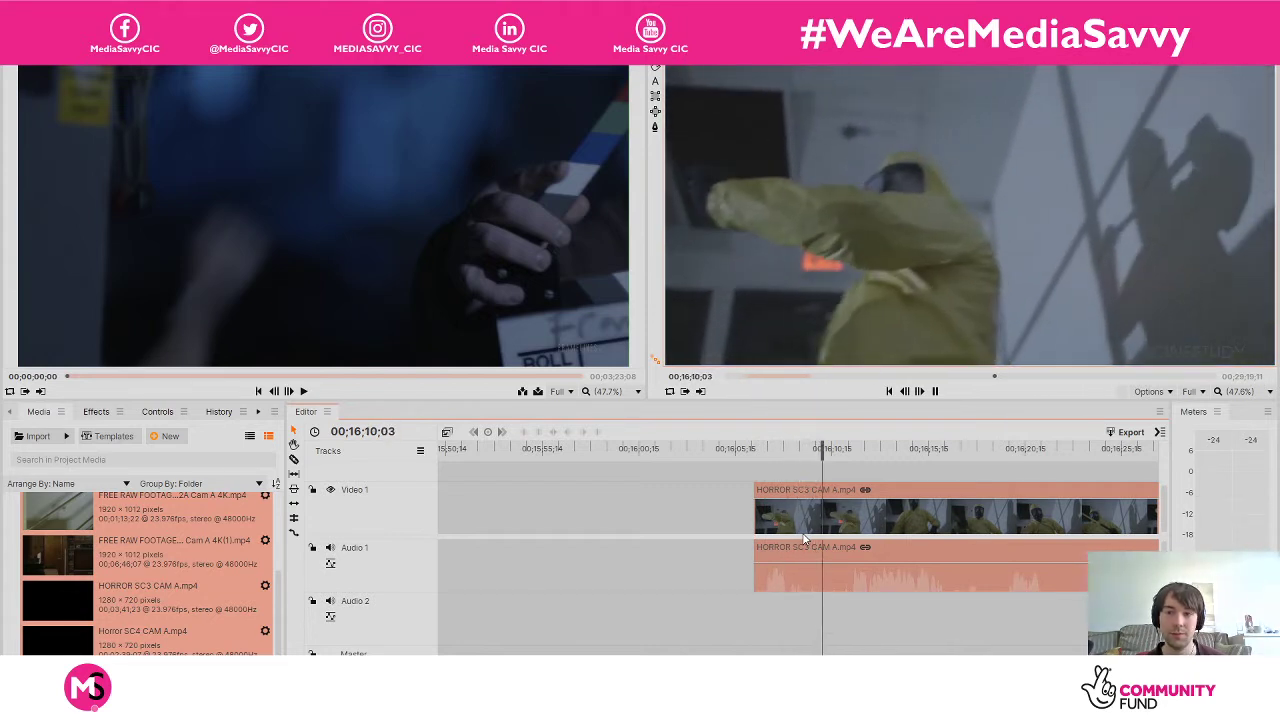
key("space")
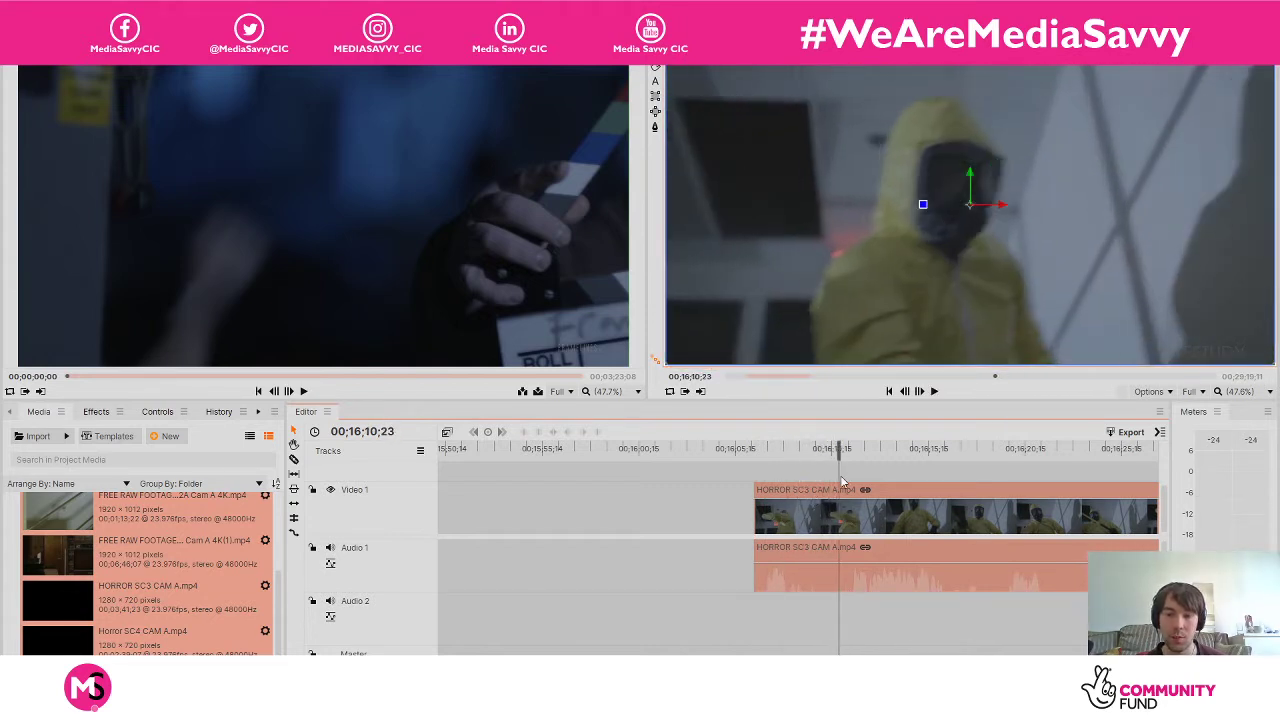
left_click_drag(838, 455, 830, 455)
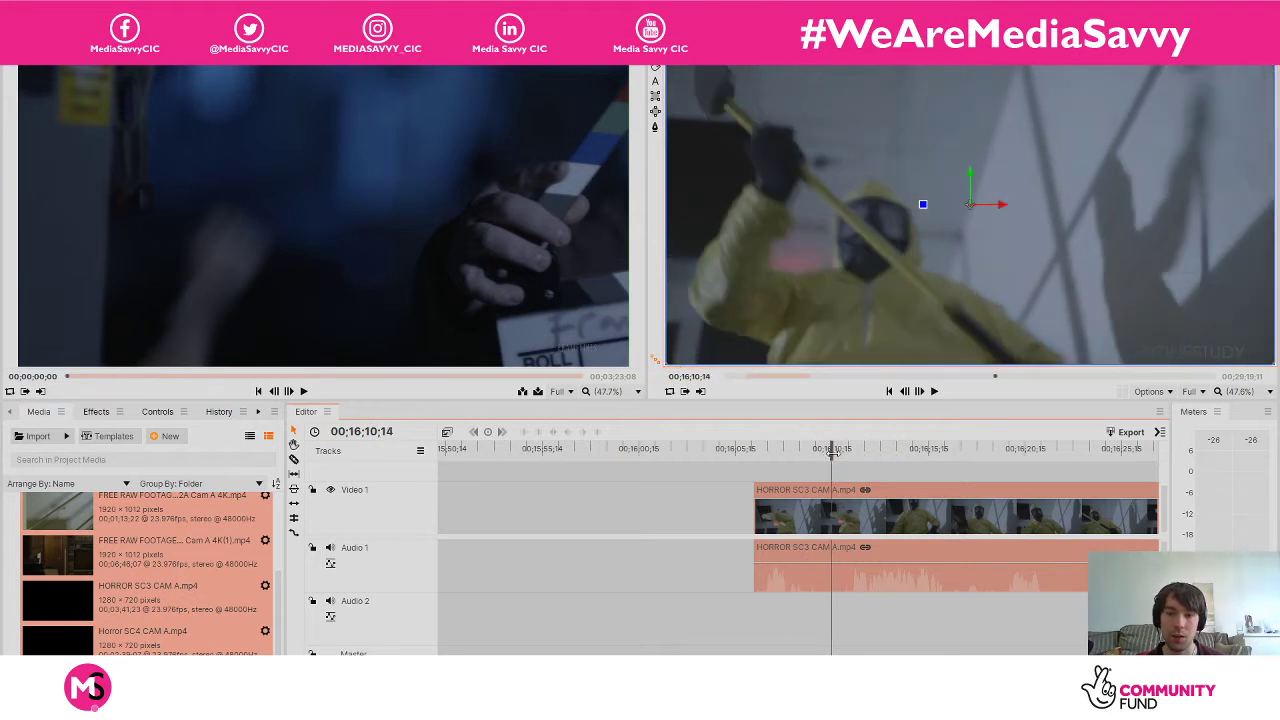
left_click_drag(831, 452, 833, 452)
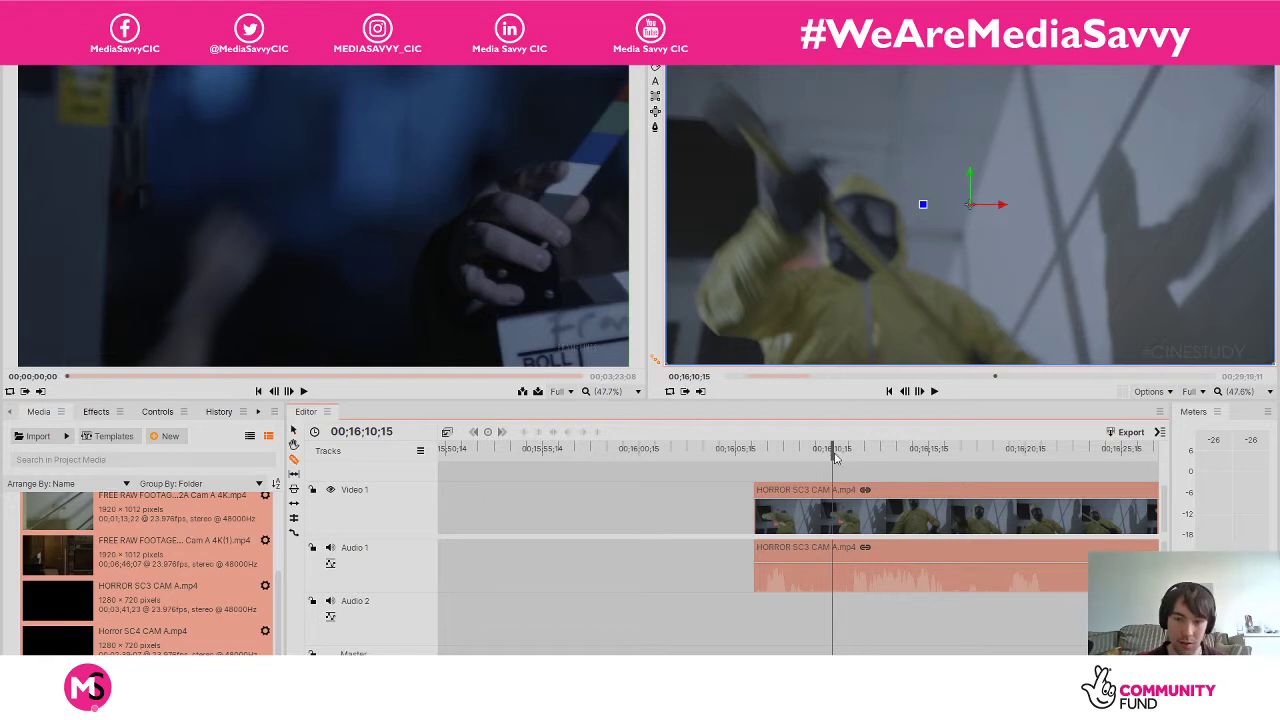
left_click(836, 527)
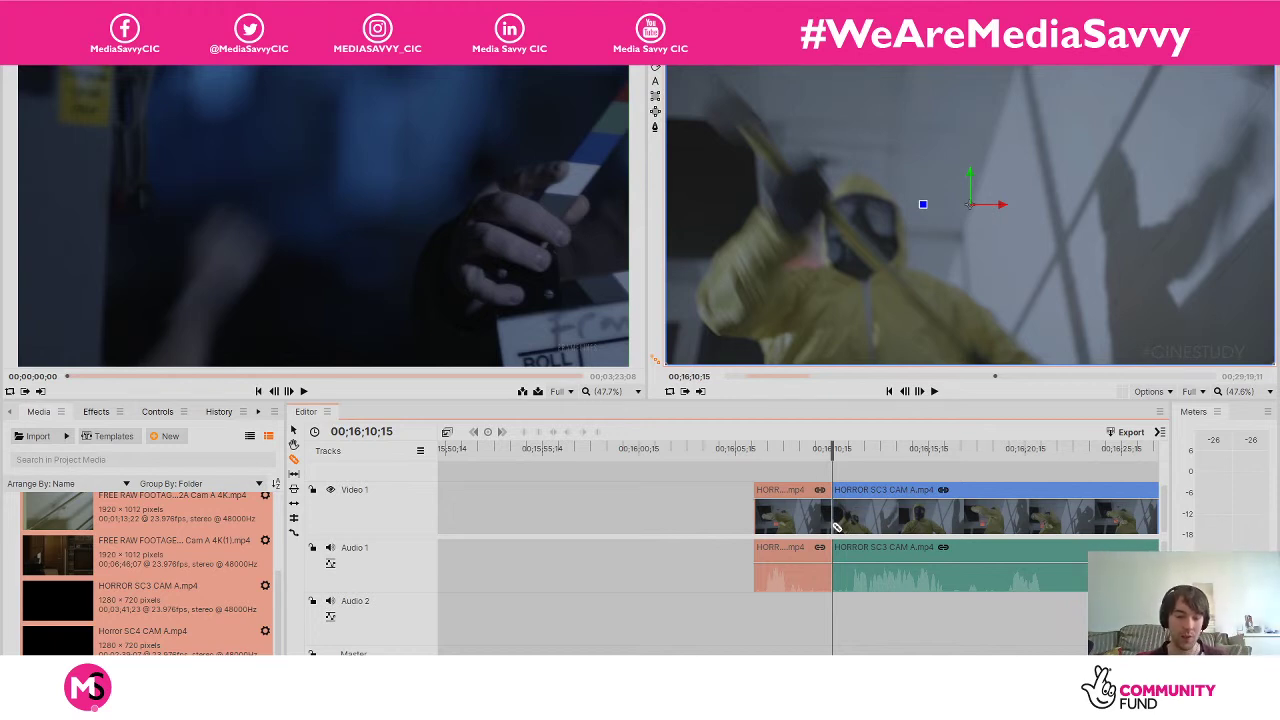
left_click_drag(781, 495, 665, 500)
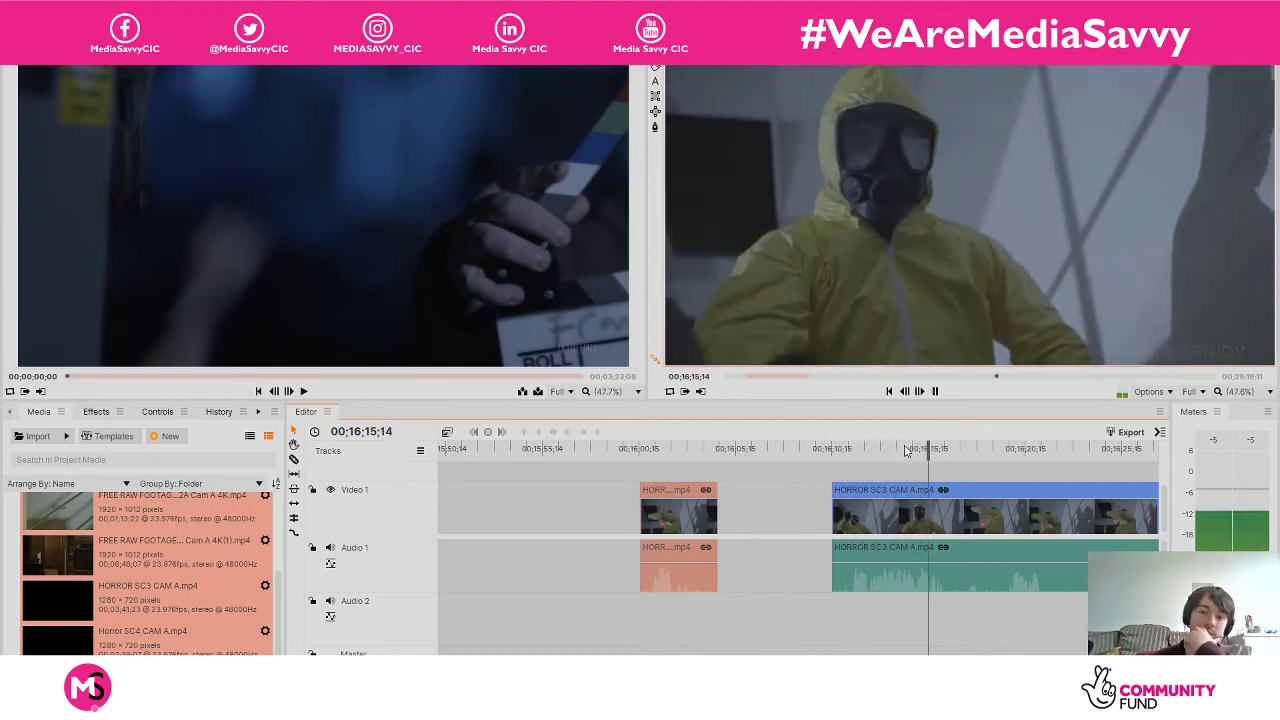
Review the remaining masked-figure footage of HORROR SC3 CAM A from about 00;16;15 through 00;17;07;16.
key("space")
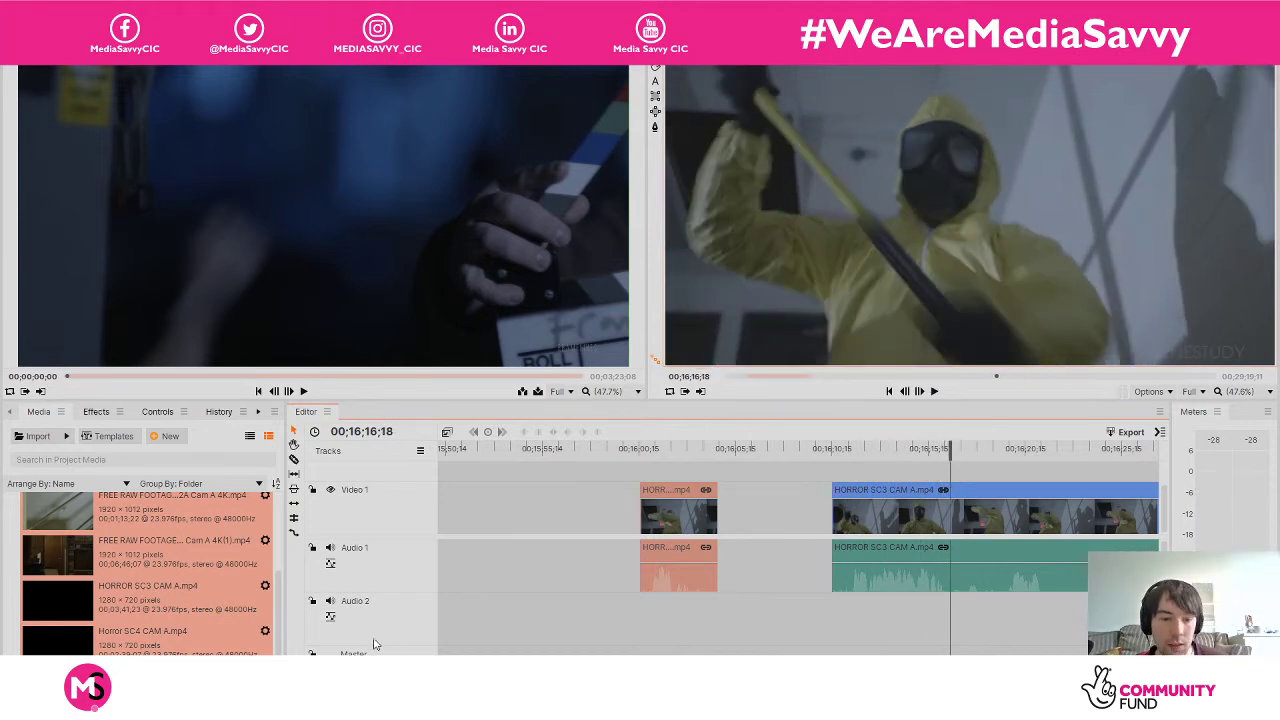
key("minus")
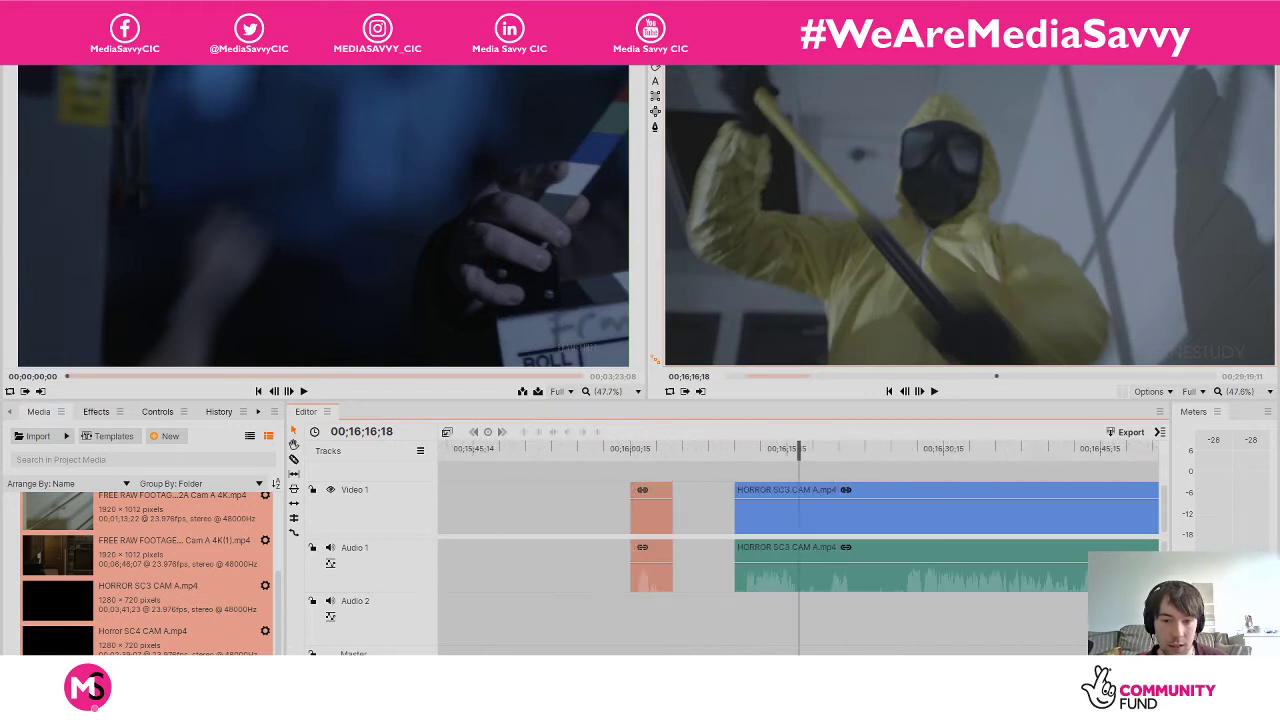
key("minus")
key("minus")
key("minus")
key("minus")
key("minus")
key("minus")
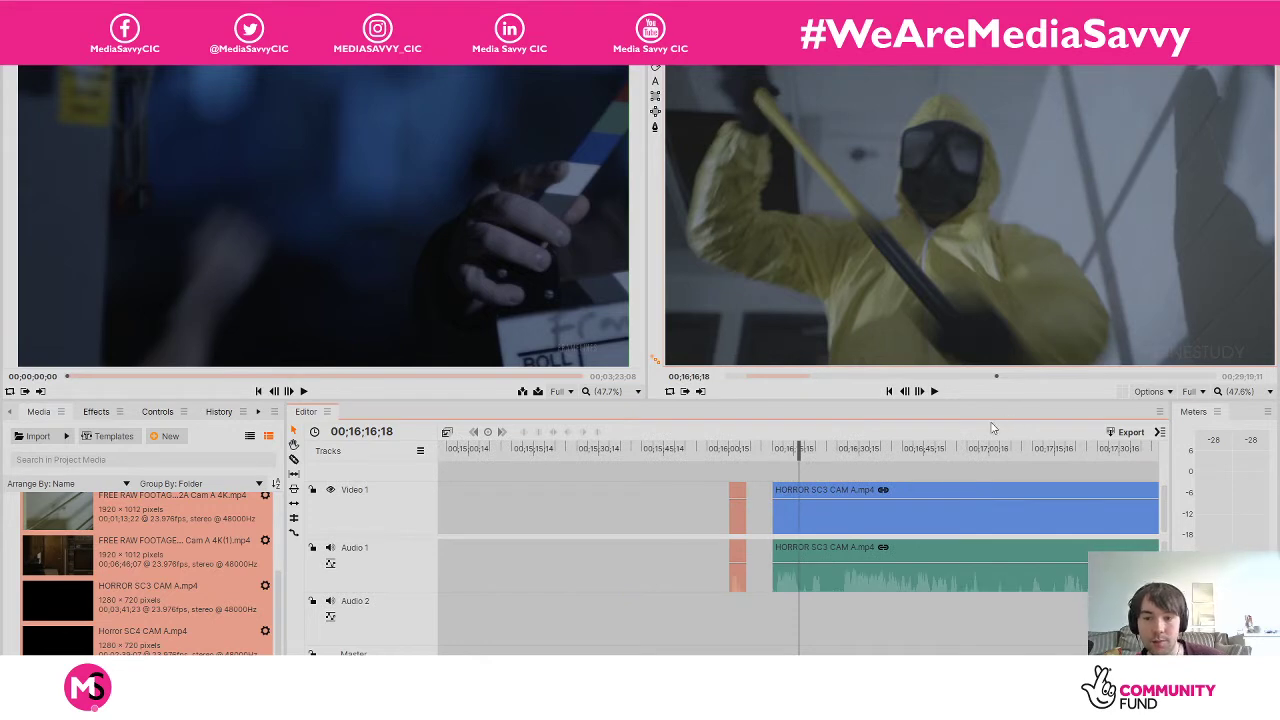
left_click(898, 456)
left_click_drag(906, 456, 993, 452)
key("space")
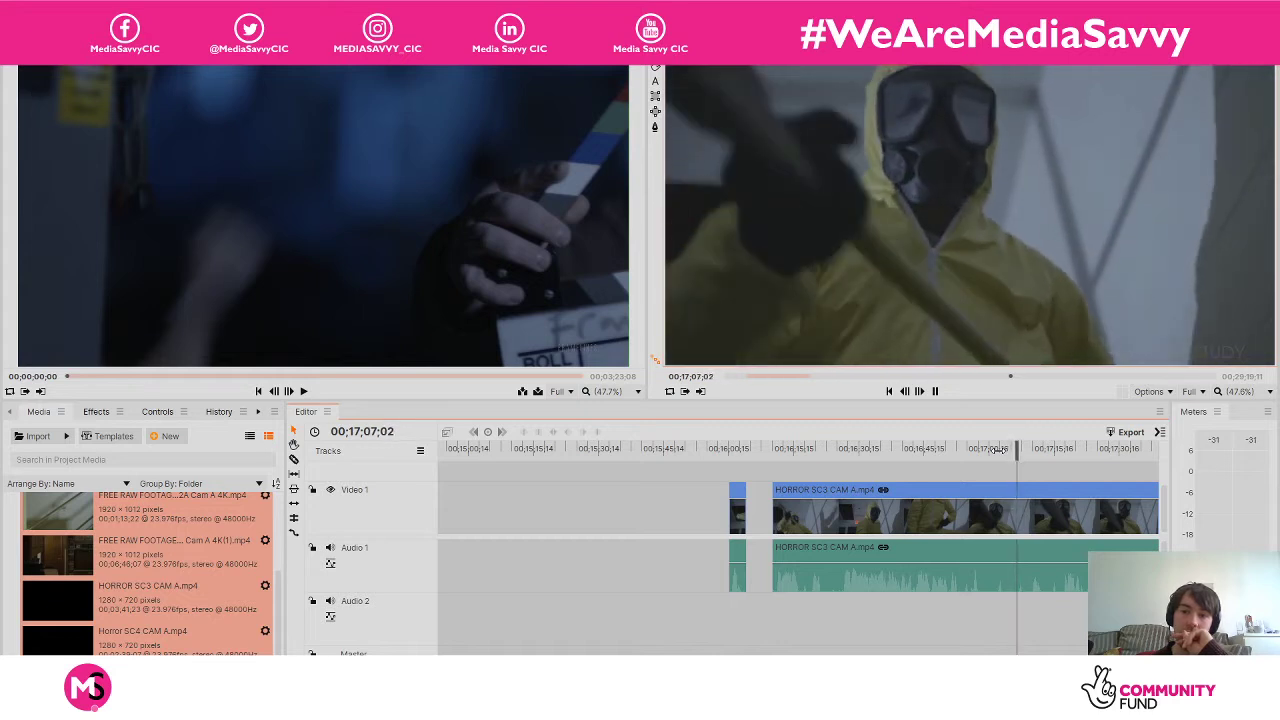
key("space")
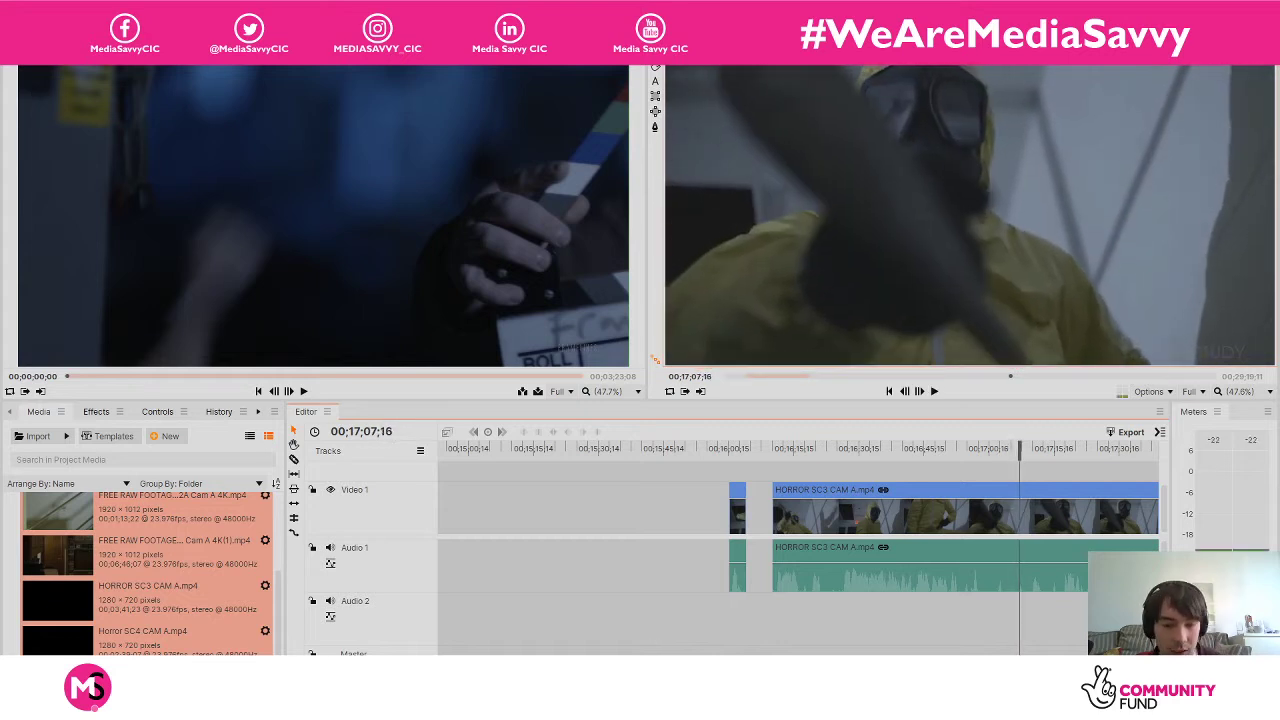
Find the door knob shot near the end of HORROR SC3 CAM A and trim the clip's start to 00;18;03;07.
key("minus")
key("minus")
key("minus")
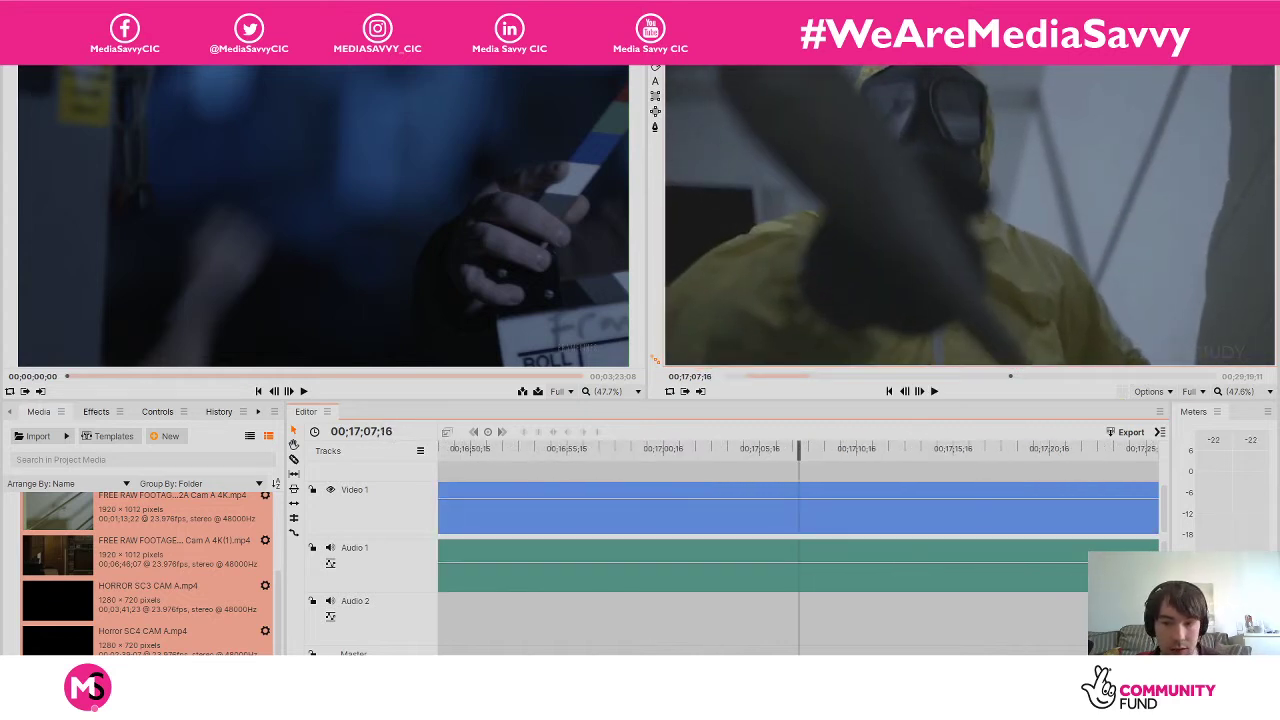
key("equal")
key("equal")
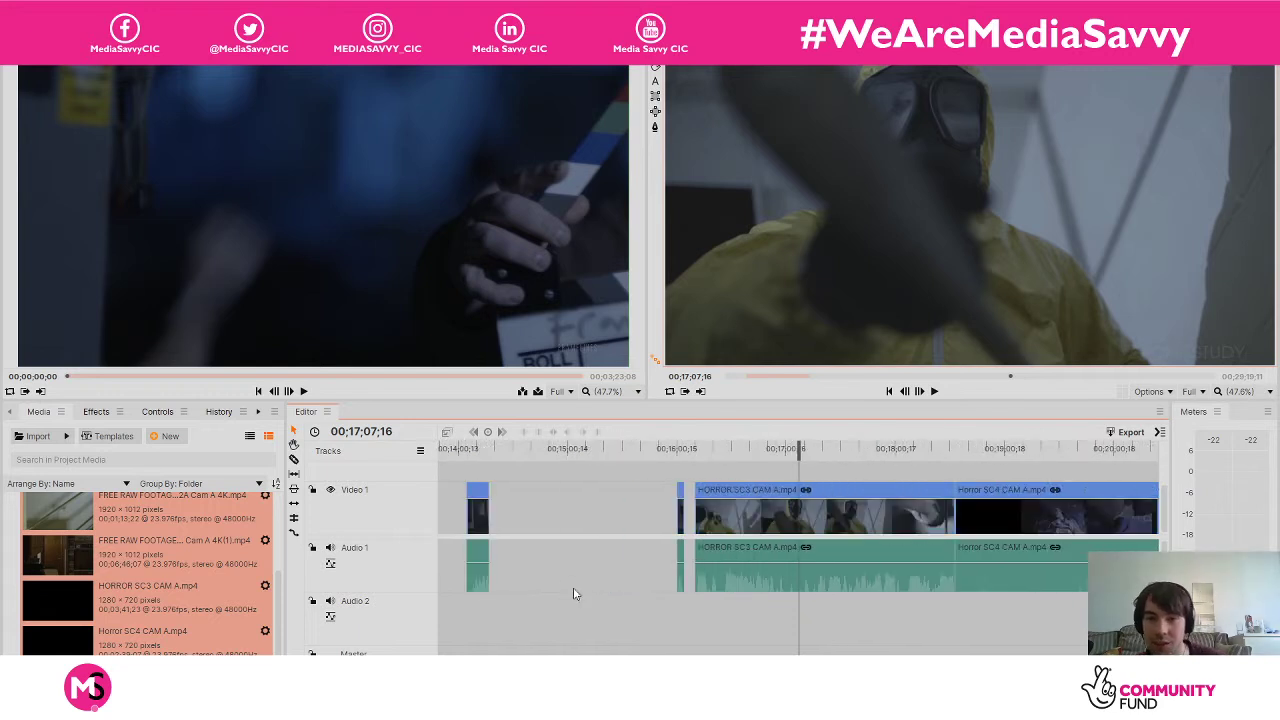
left_click_drag(810, 450, 900, 452)
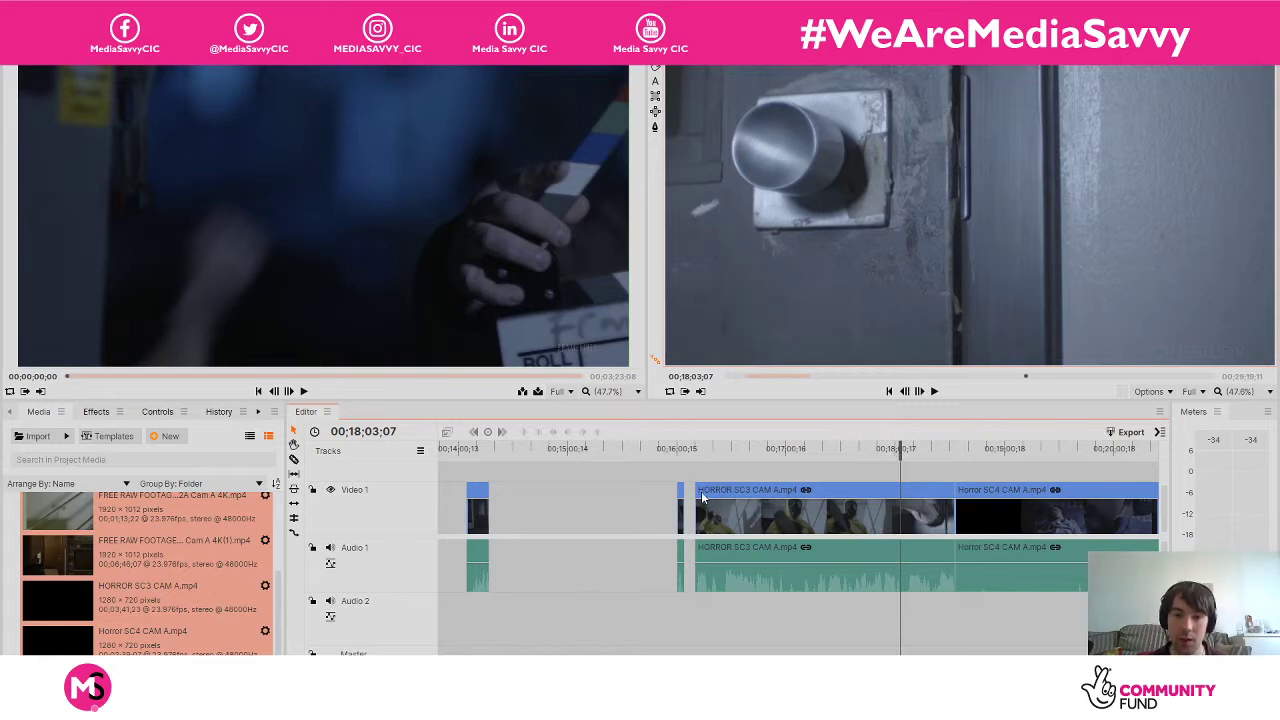
left_click_drag(694, 489, 900, 492)
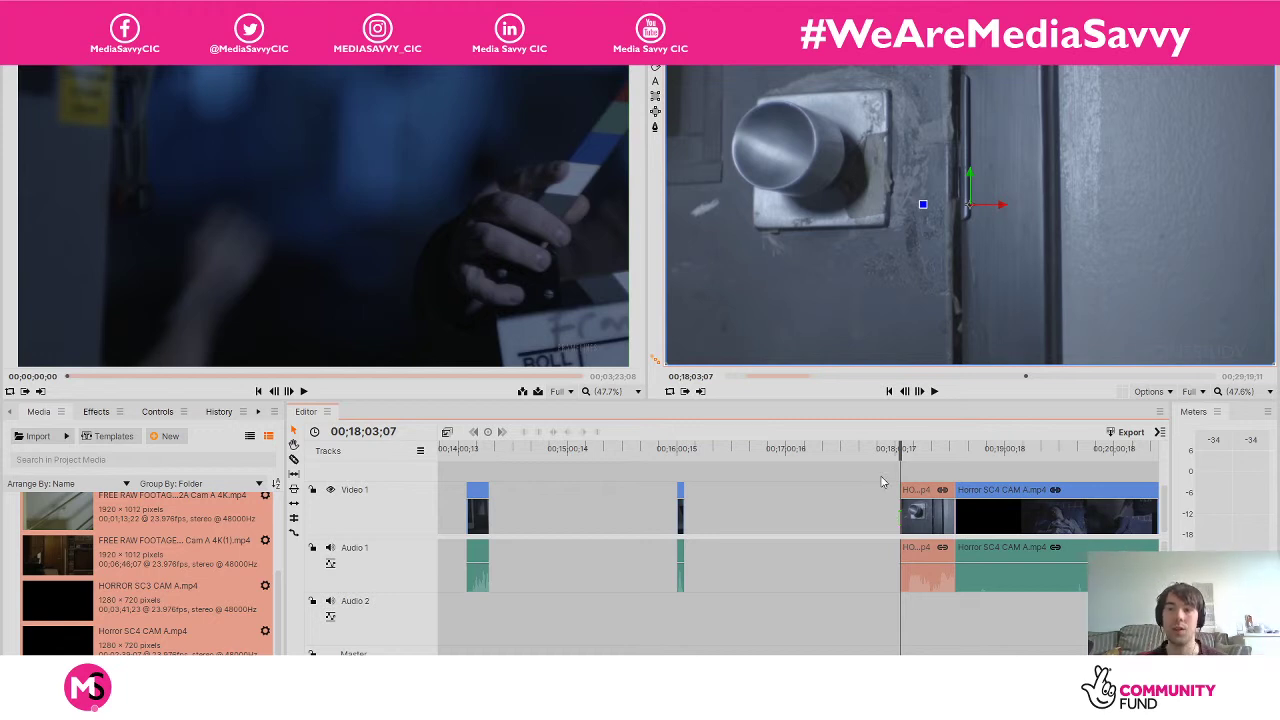
Play the door knob shot and trim the HORROR SC3 CAM A clip's start to 00;18;07;11.
key("space")
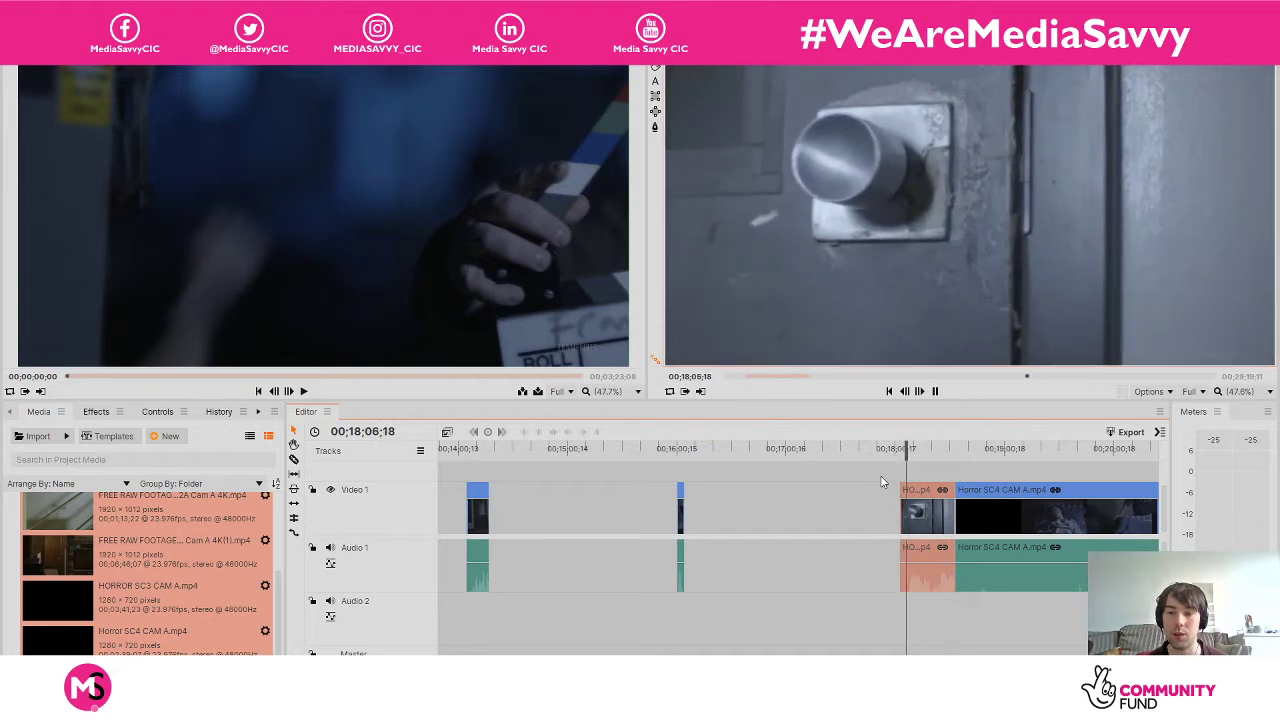
key("space")
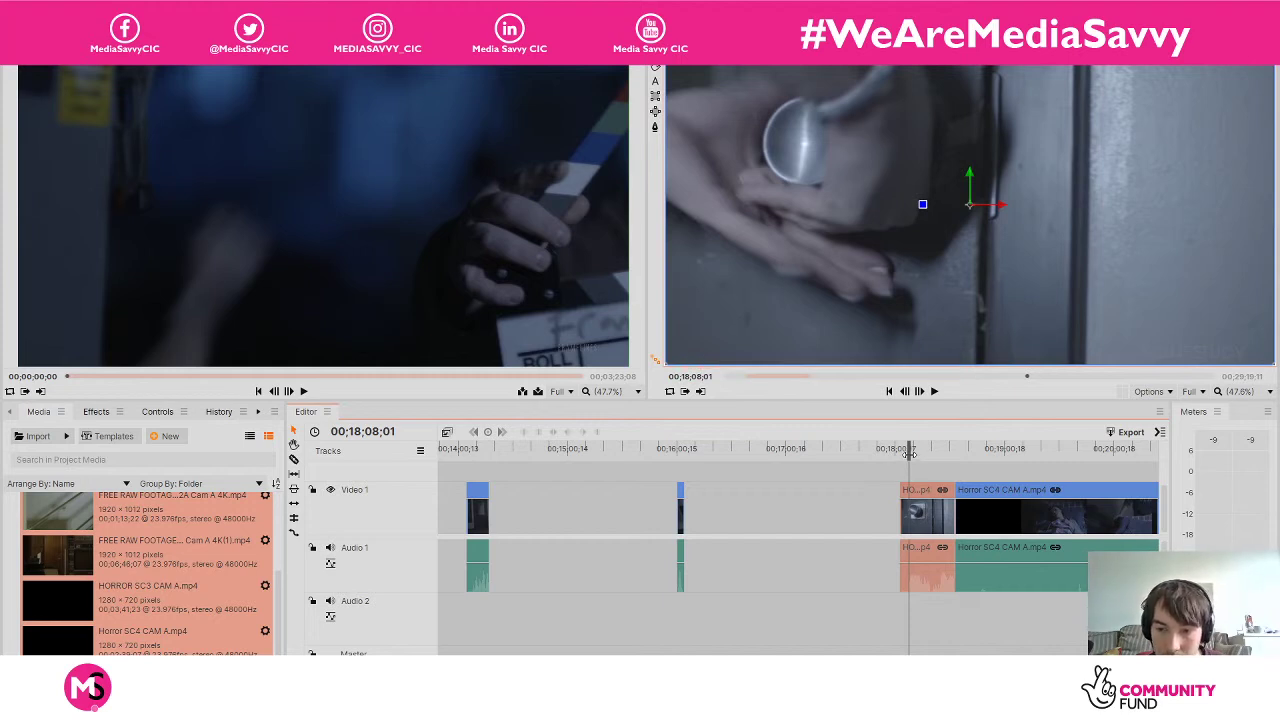
left_click_drag(910, 453, 907, 452)
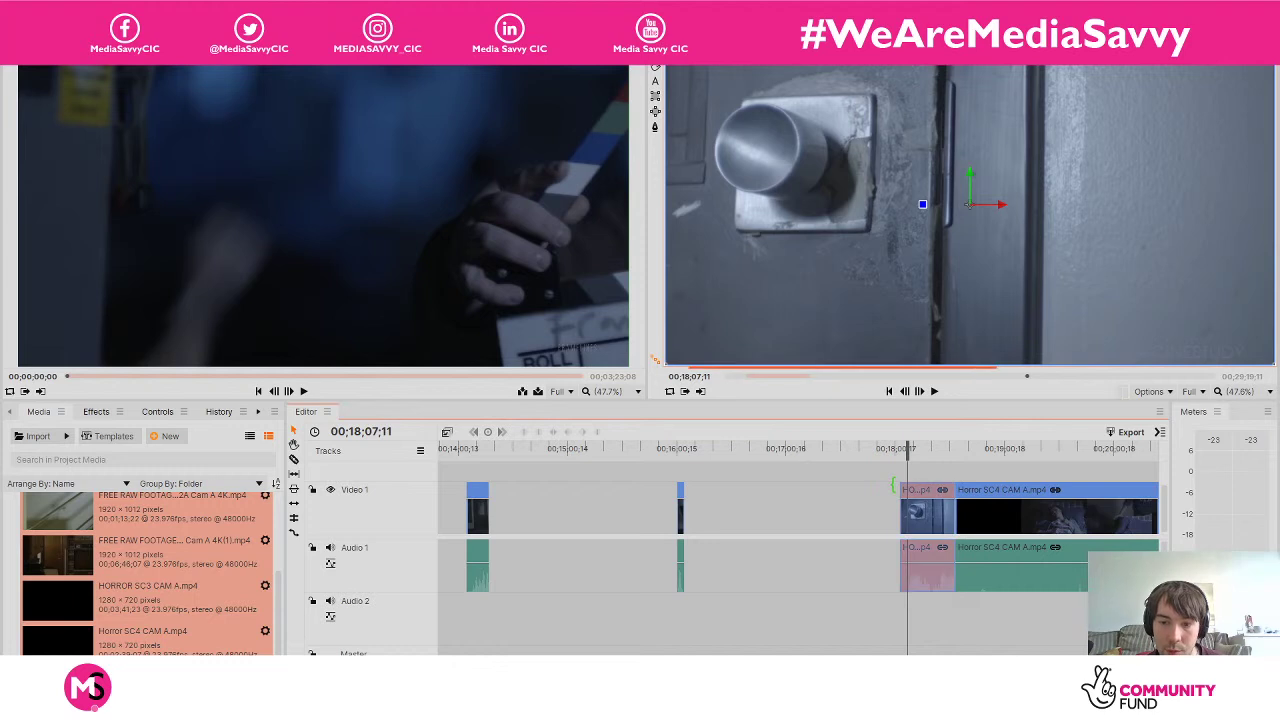
left_click_drag(900, 489, 907, 489)
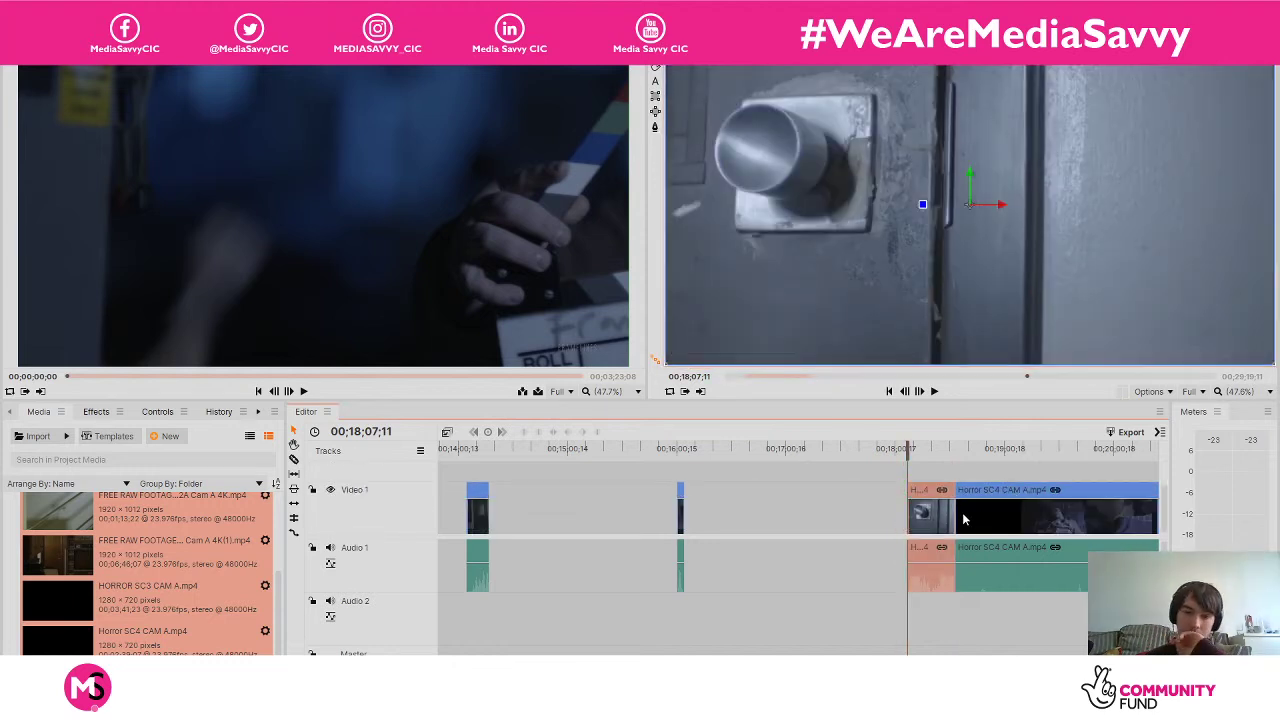
Play through the following door knob takes and trim the HORROR SC3 CAM A clip's start to 00;18;23;07.
key("space")
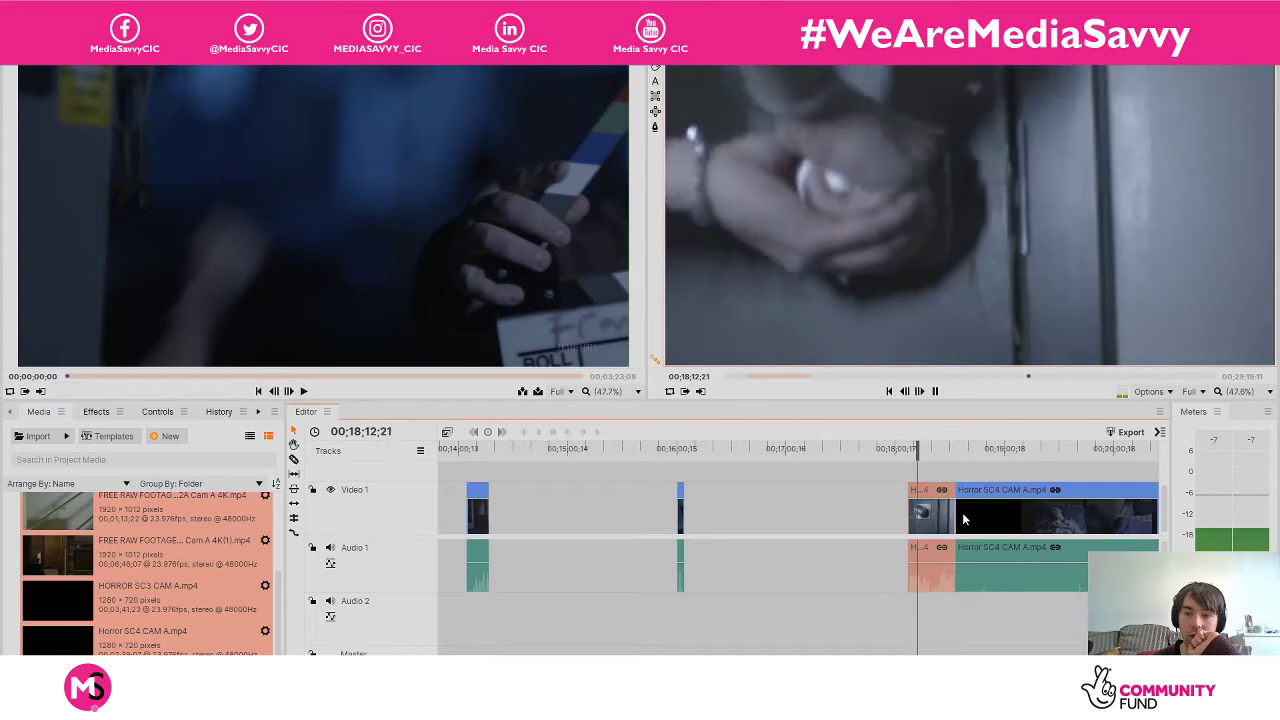
key("space")
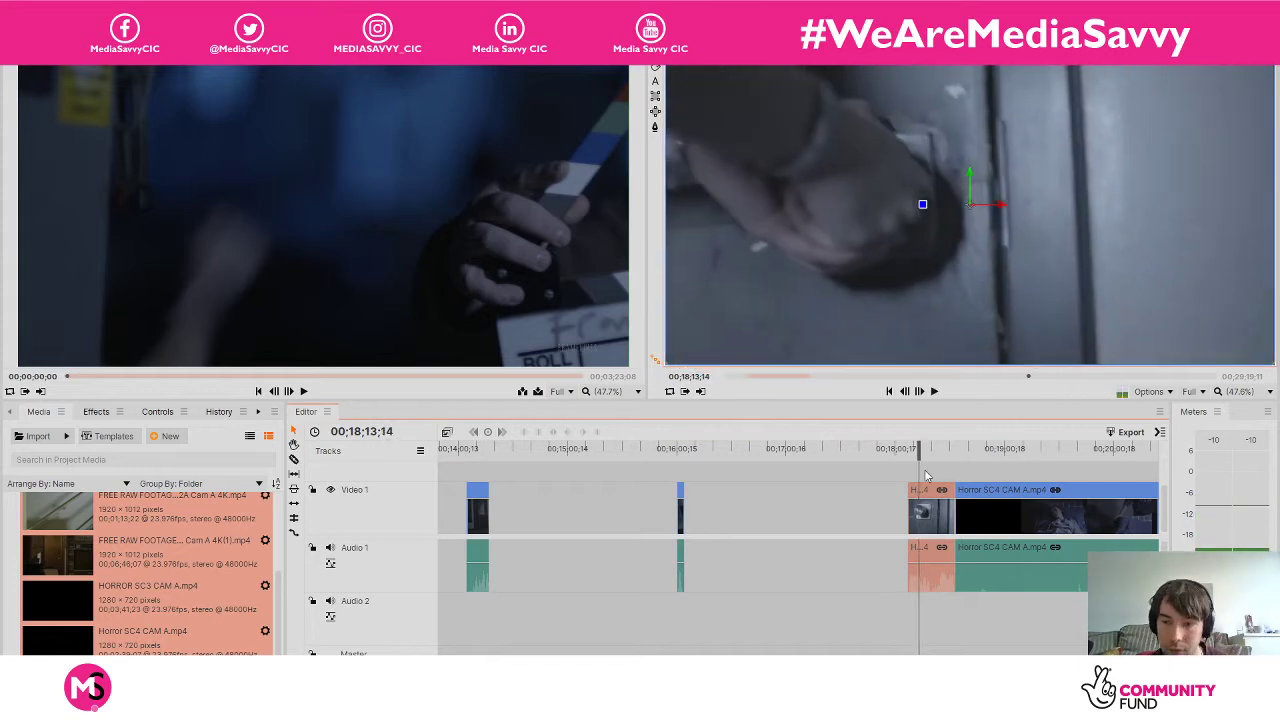
key("space")
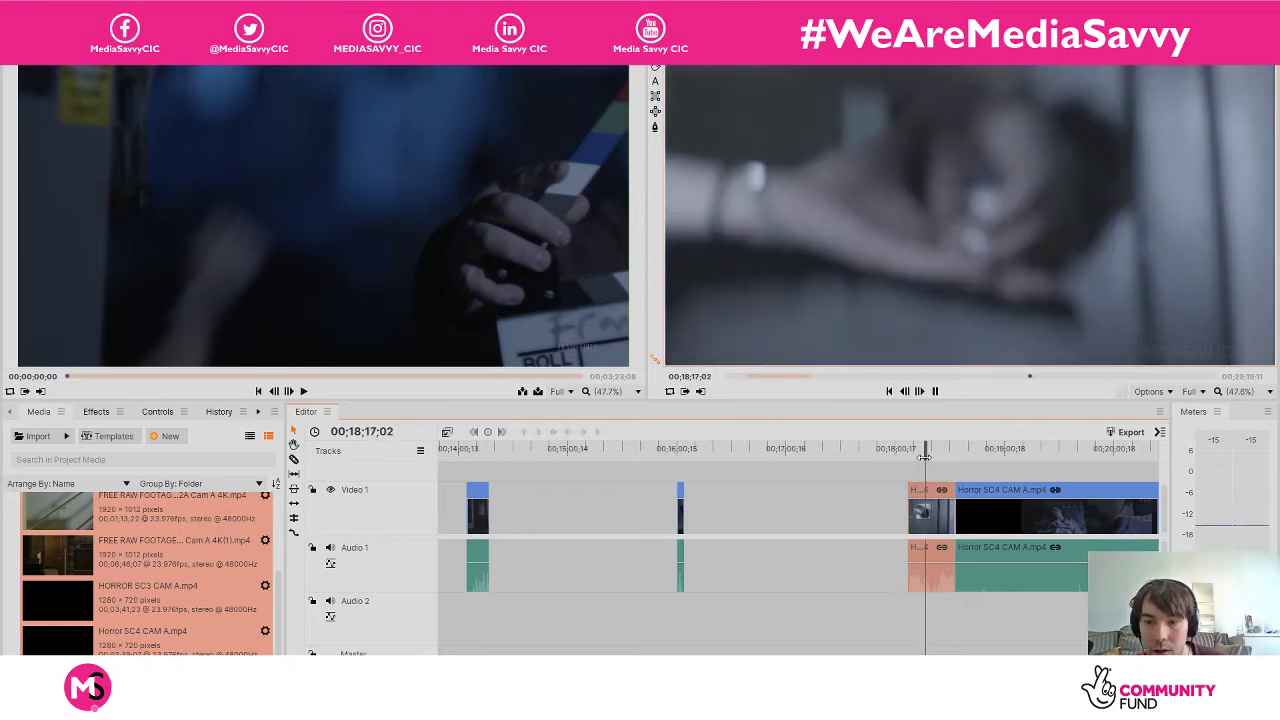
key("space")
left_click_drag(929, 452, 932, 453)
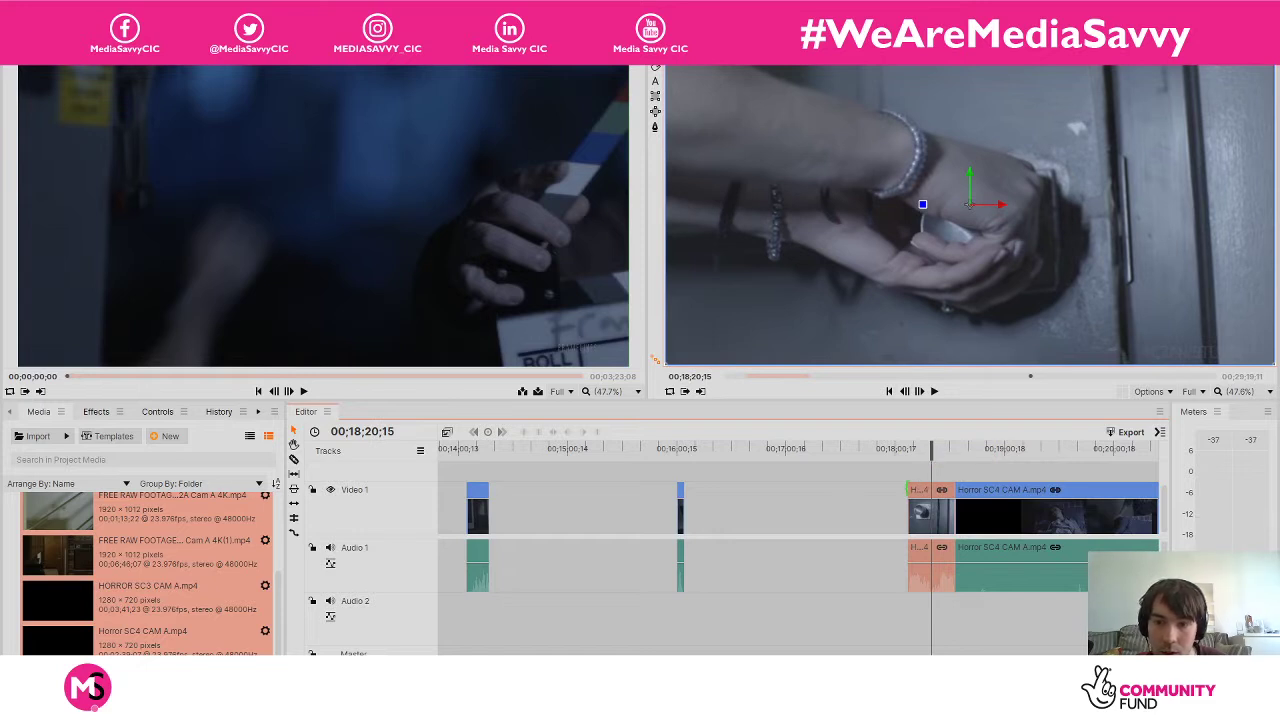
key("space")
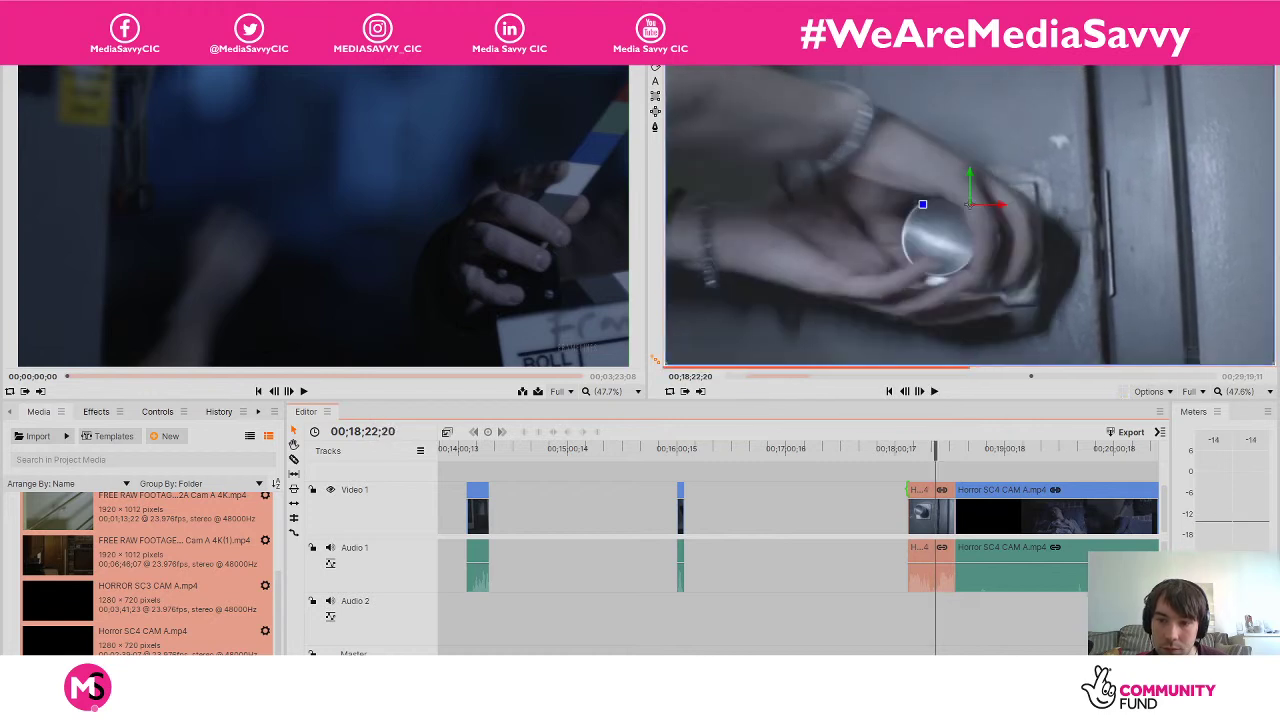
key("space")
key("space")
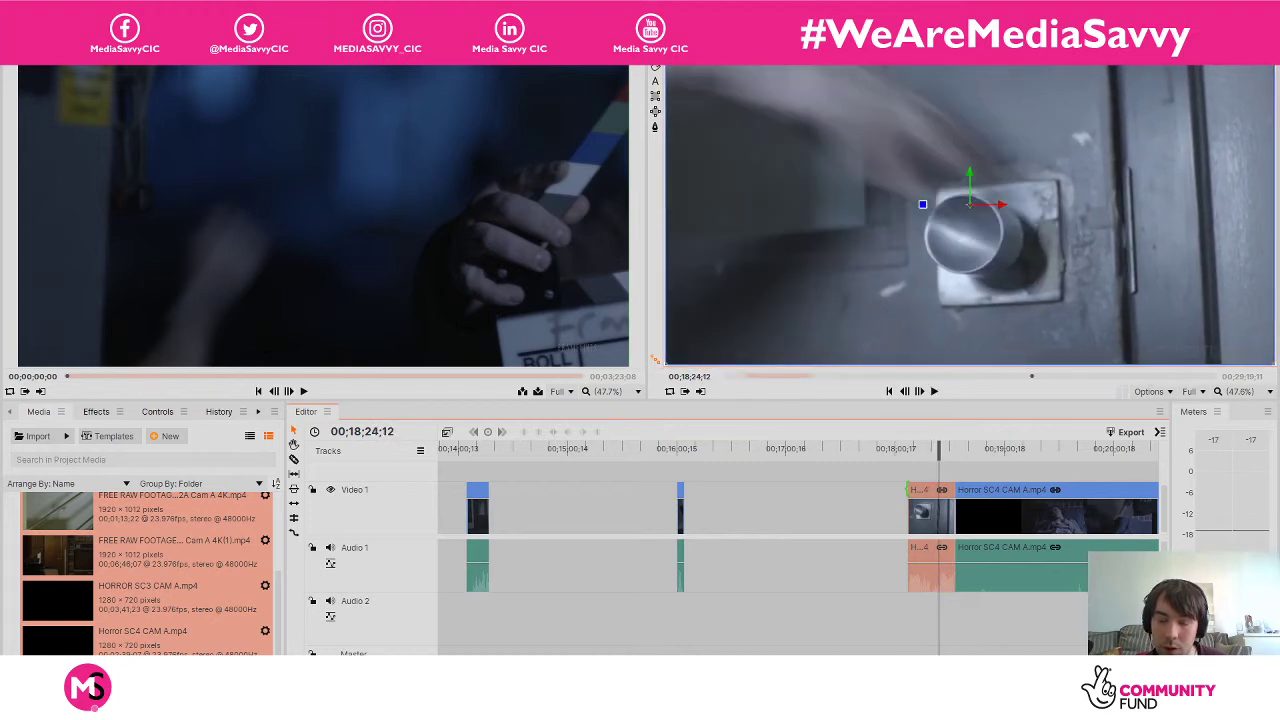
left_click(936, 452)
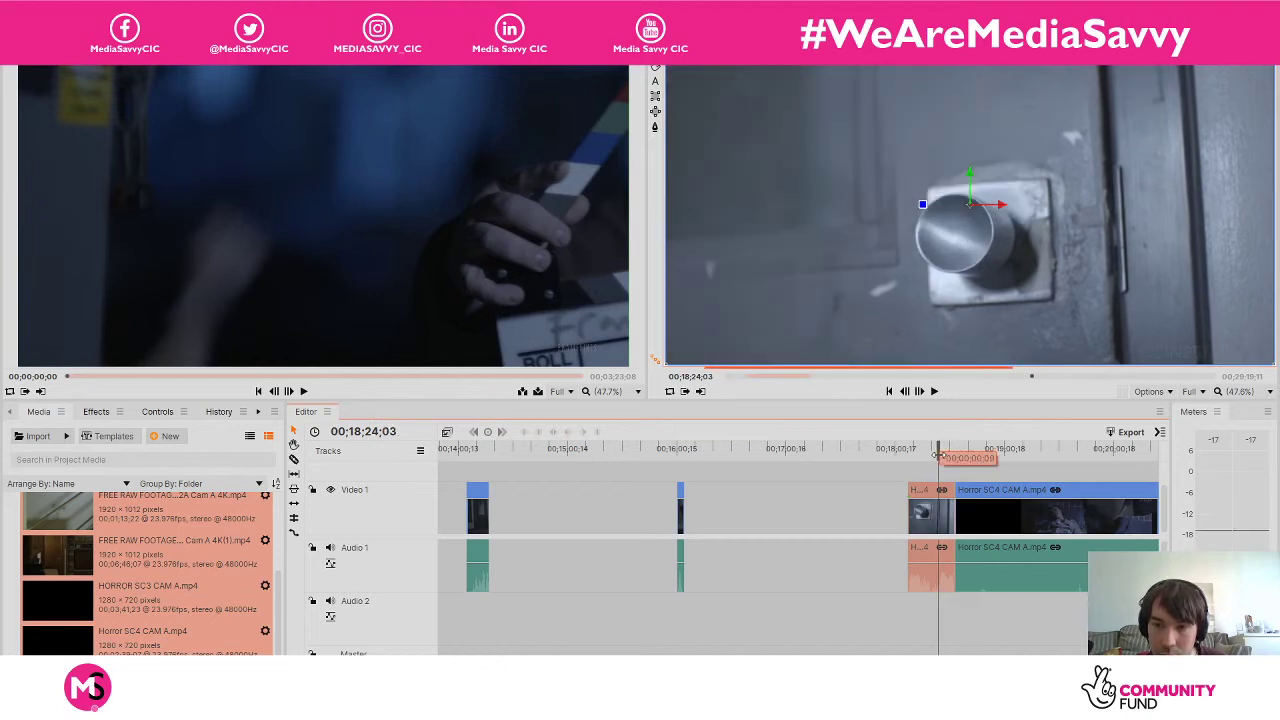
left_click(937, 452)
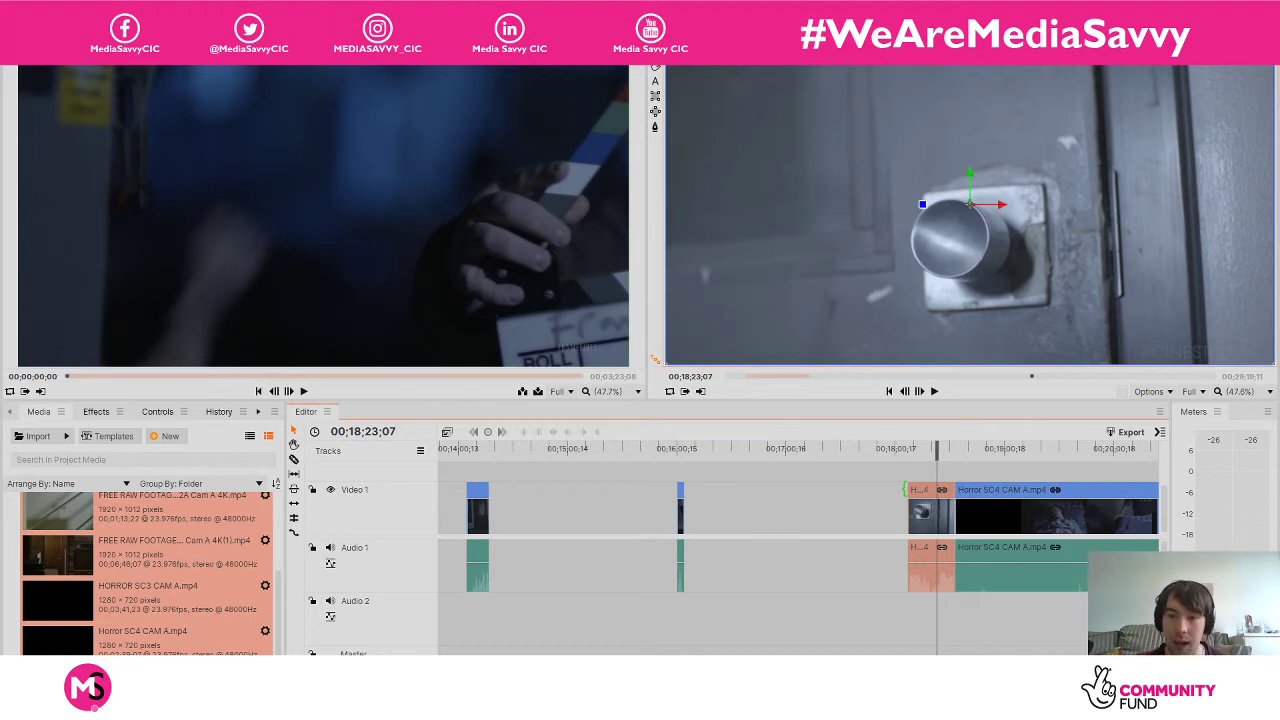
mouse_move(910, 490)
left_mouse_down()
mouse_move(920, 505)
mouse_move(935, 495)
left_mouse_up()
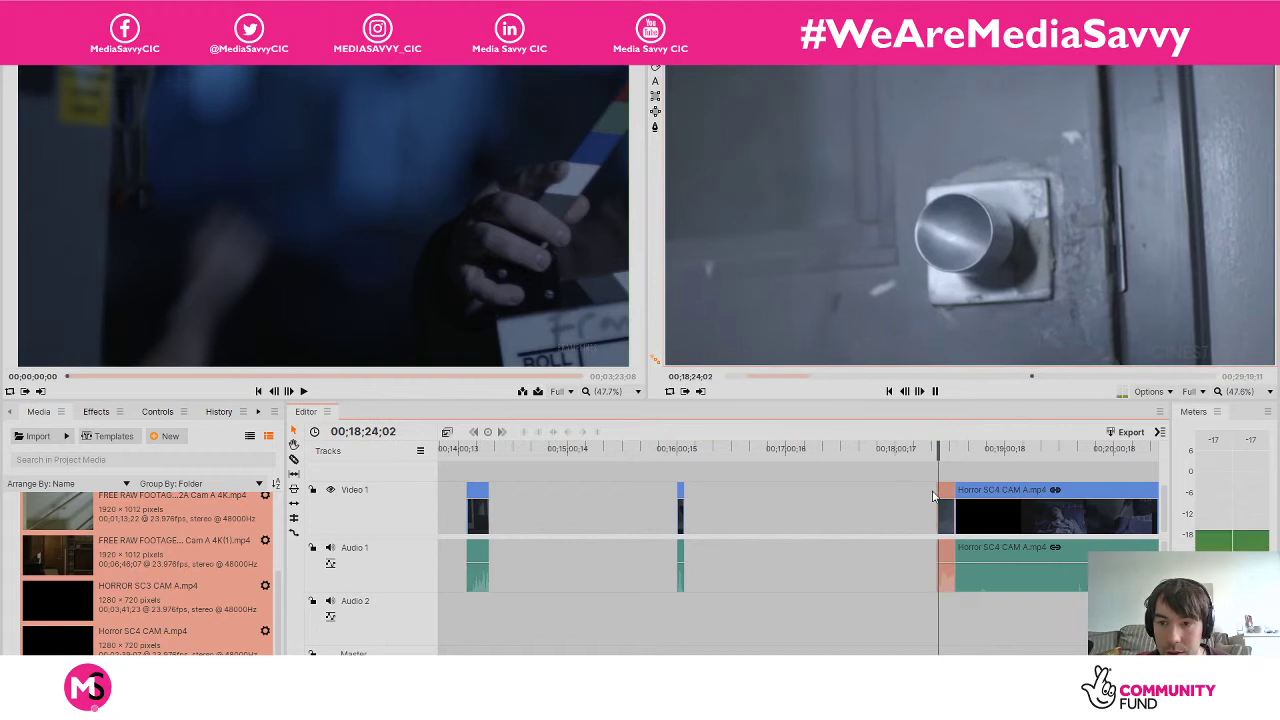
Play on through the final door knob take and slice the HORROR SC3 CAM A clip at 00;18;28;14.
key("space")
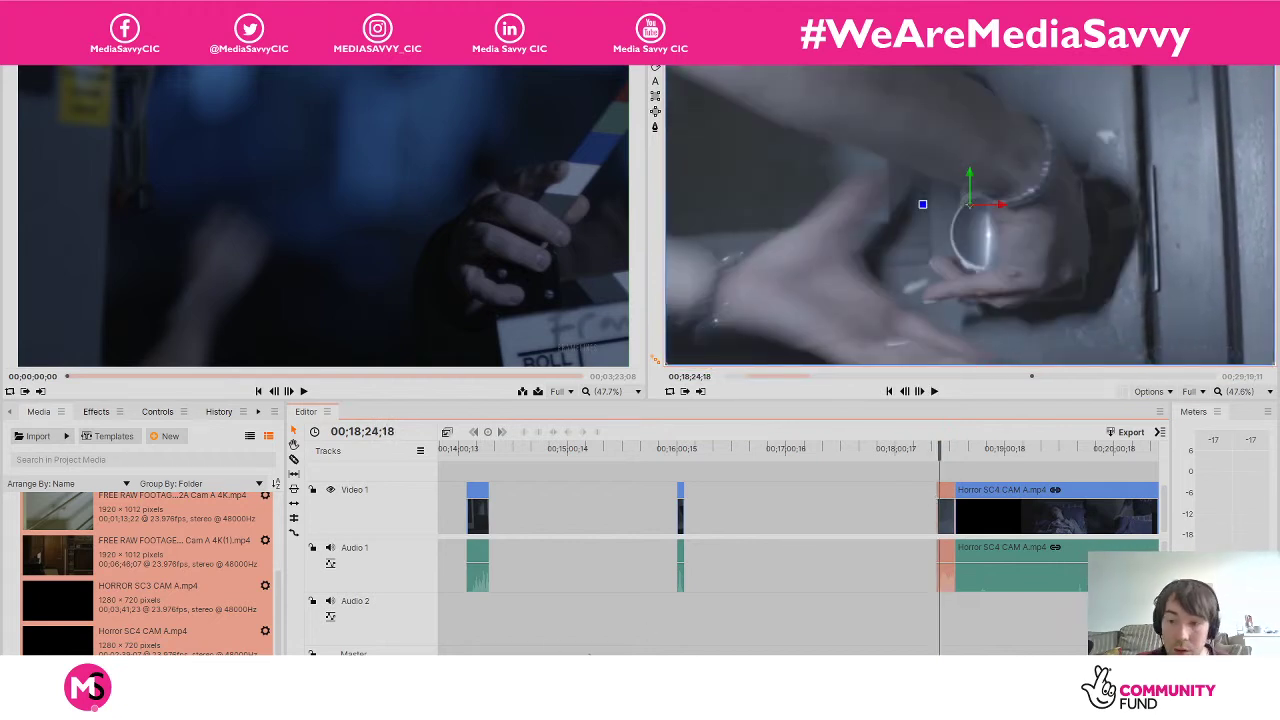
key("space")
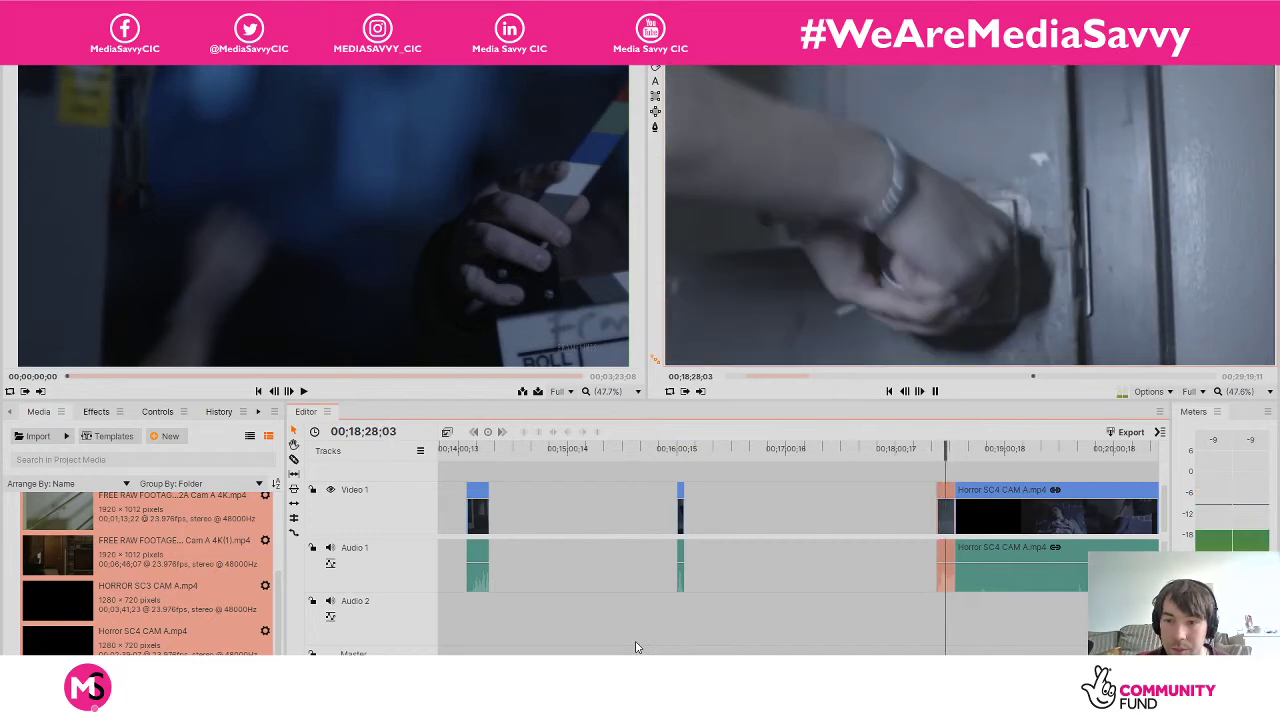
key("space")
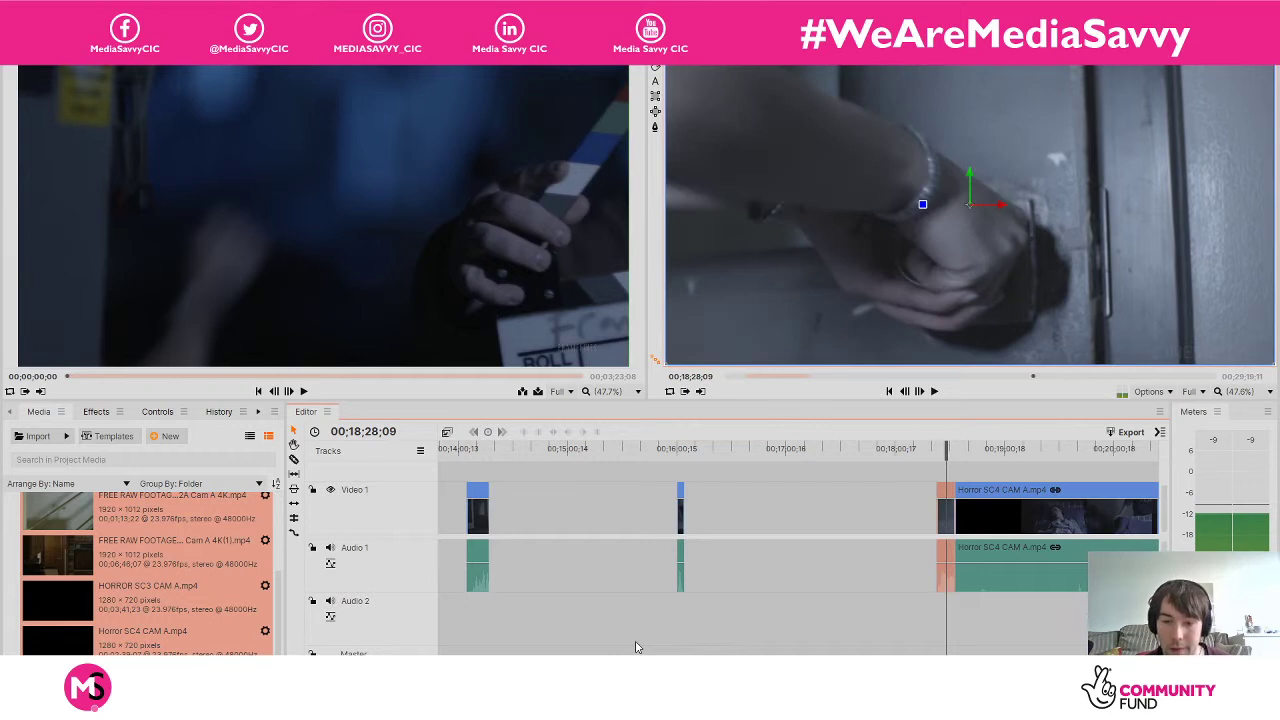
scroll(494, 605, "up", 8)
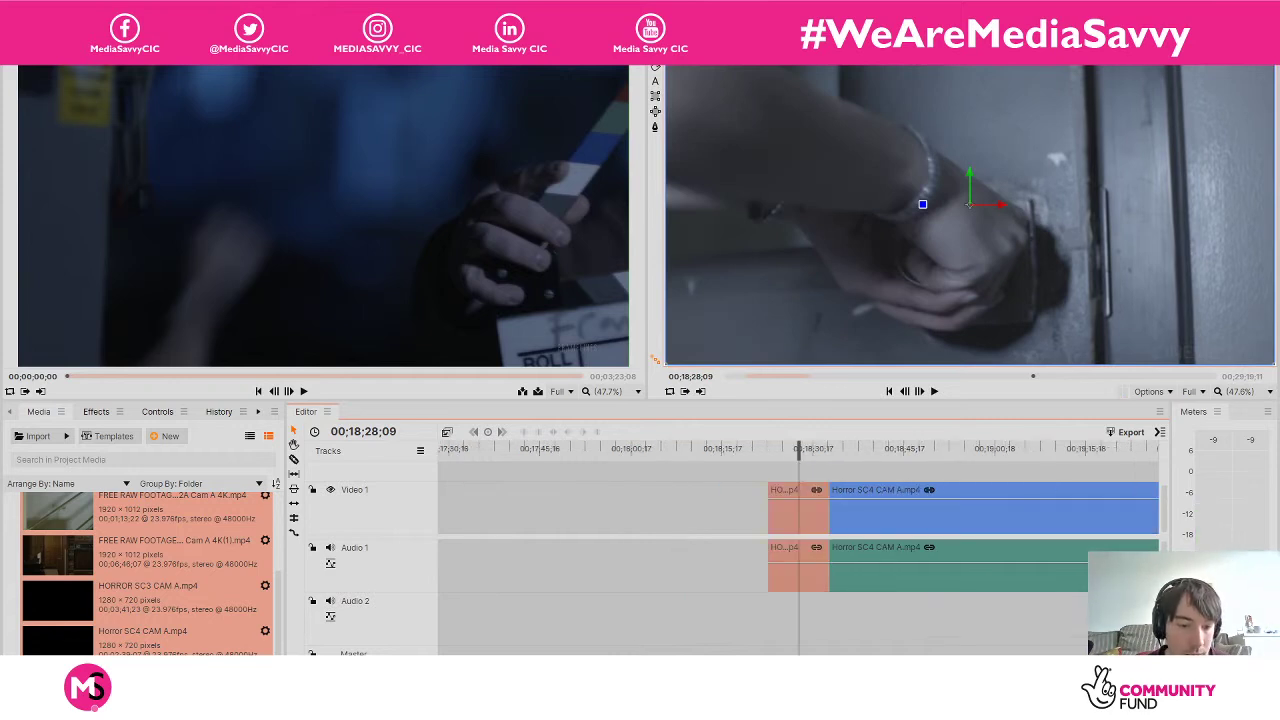
key("Right")
key("Right")
key("Right")
key("Right")
key("Right")
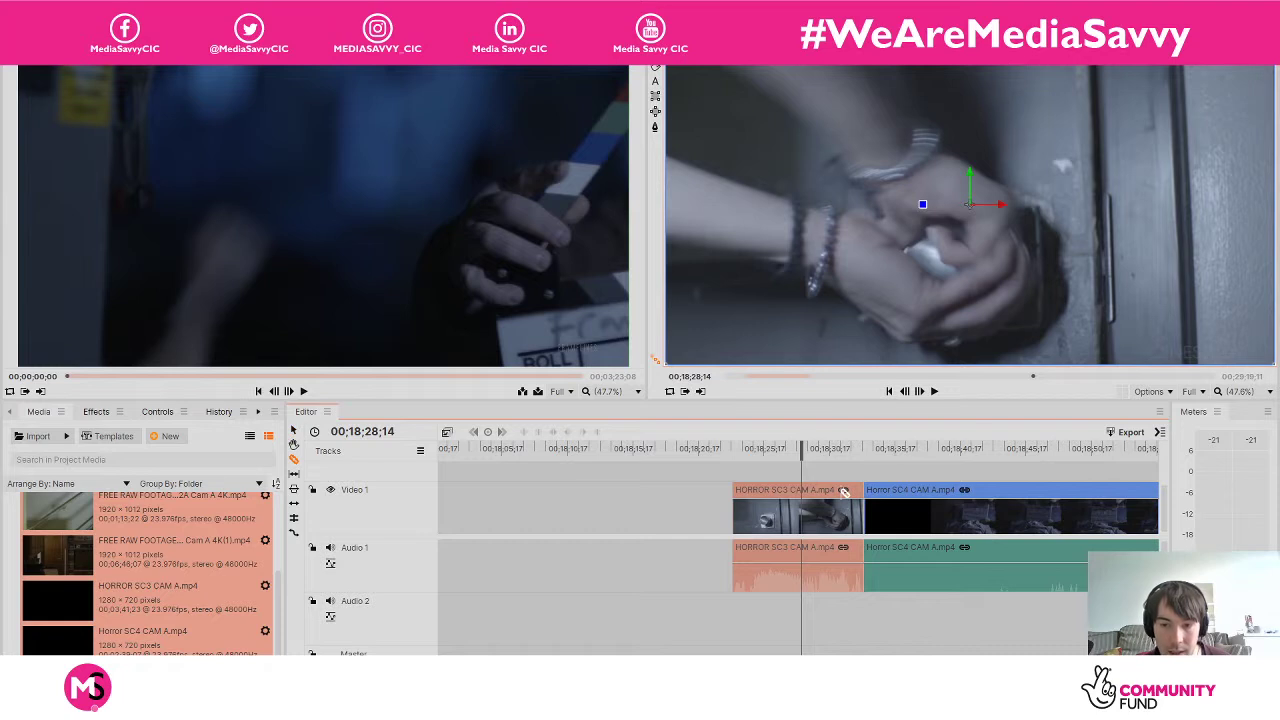
left_click(802, 515)
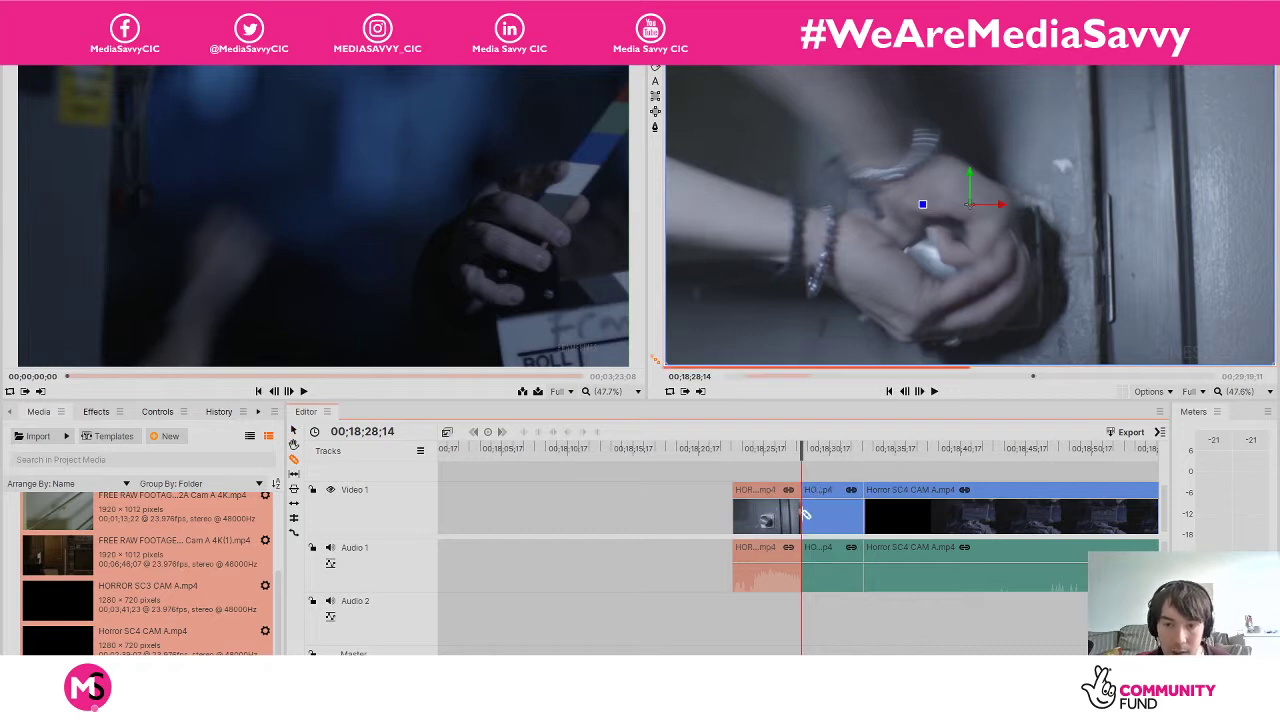
Delete the section after the cut and move the remaining door knob clip next to the swing clip, starting around 00;16;06.
key("v")
left_click(820, 515)
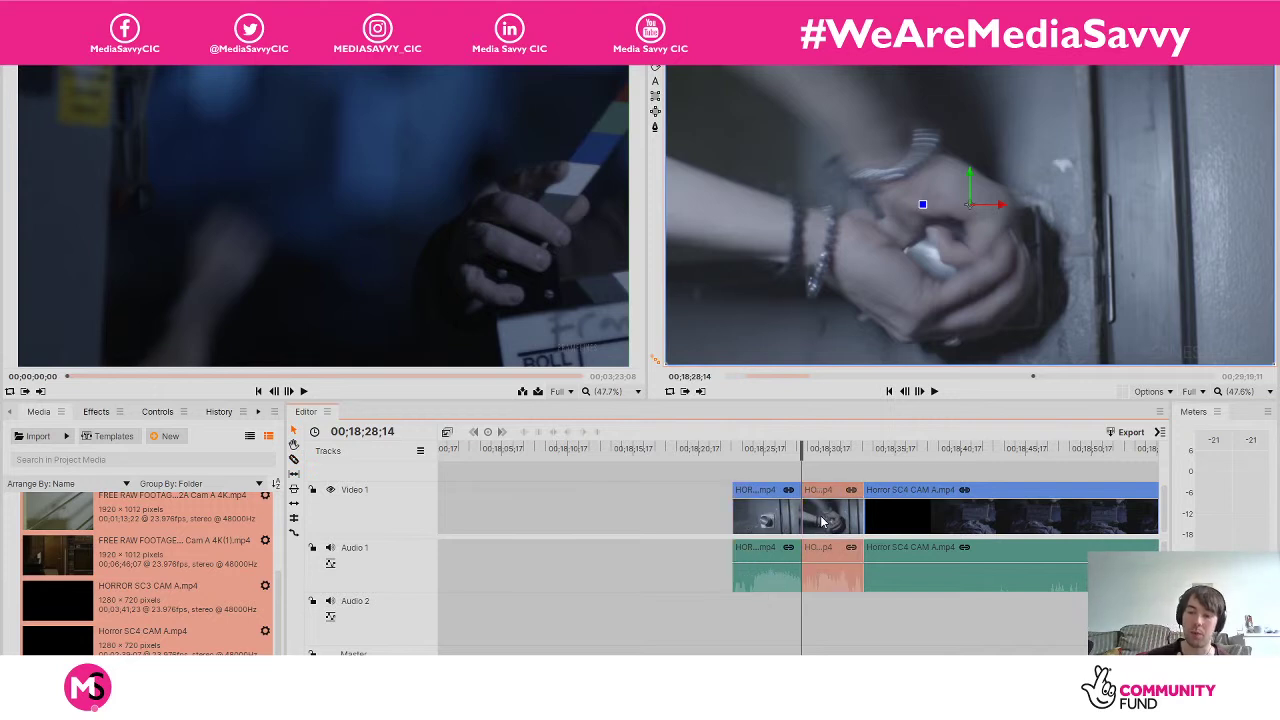
key("Delete")
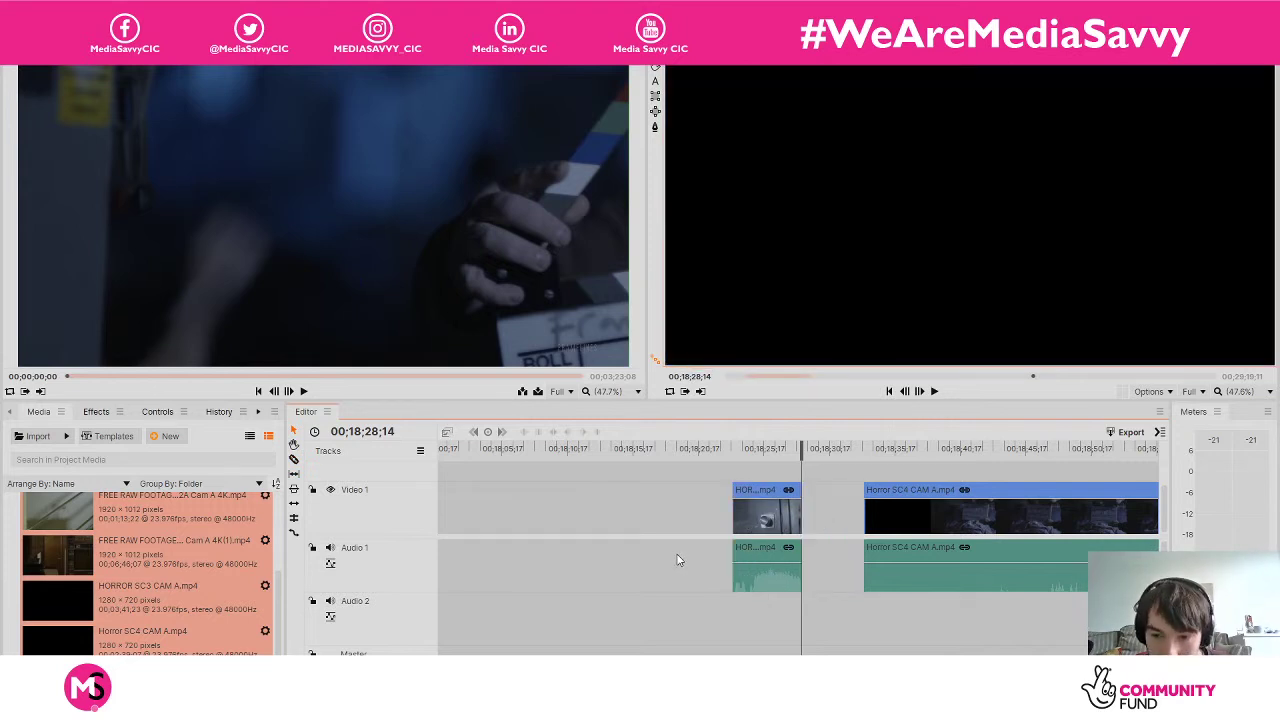
left_click_drag(750, 491, 803, 505)
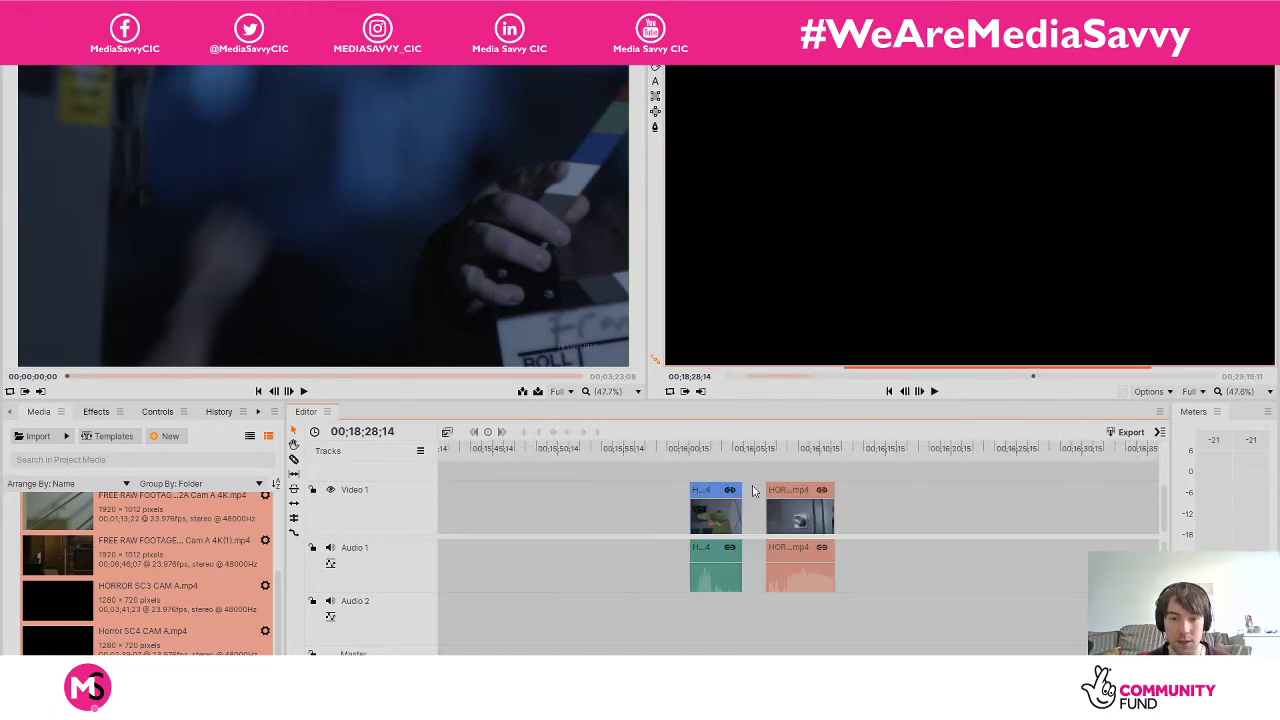
Check the masked-figure swing clip, and move it together with the door knob clip behind the running shot, starting around 00;14;23.
left_click(718, 458)
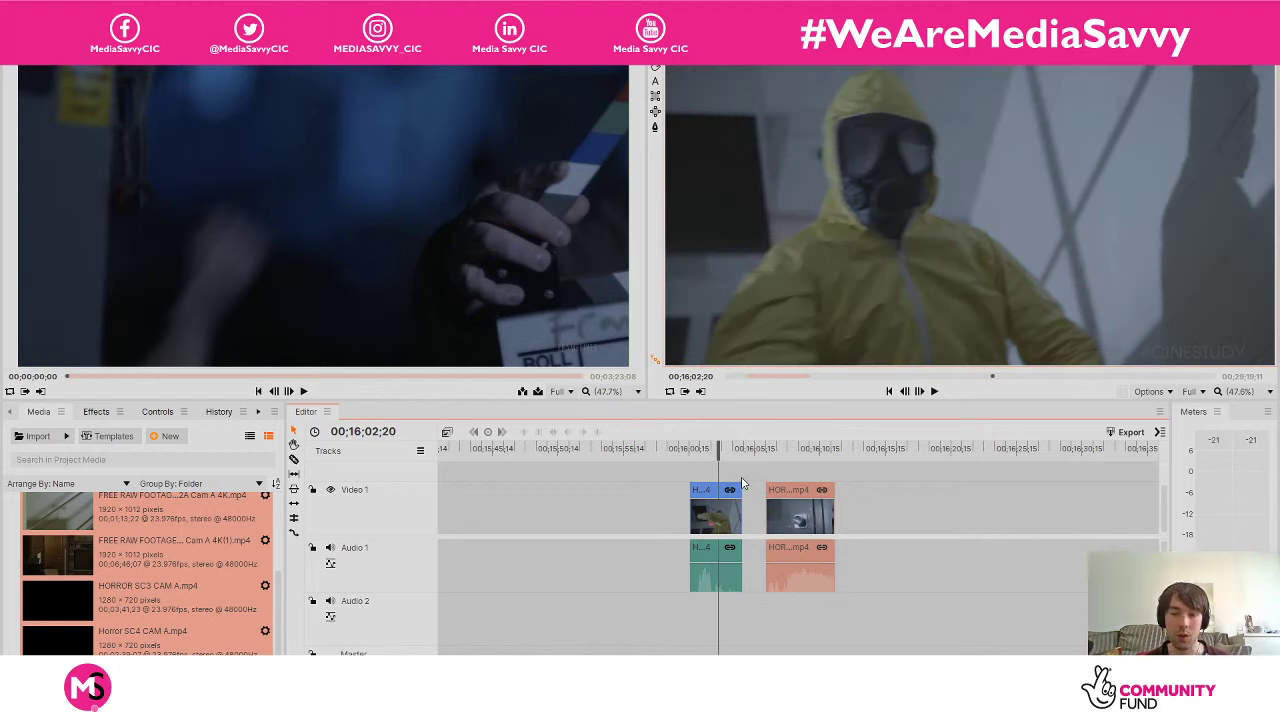
left_click_drag(716, 443, 701, 444)
left_click_drag(654, 479, 877, 546)
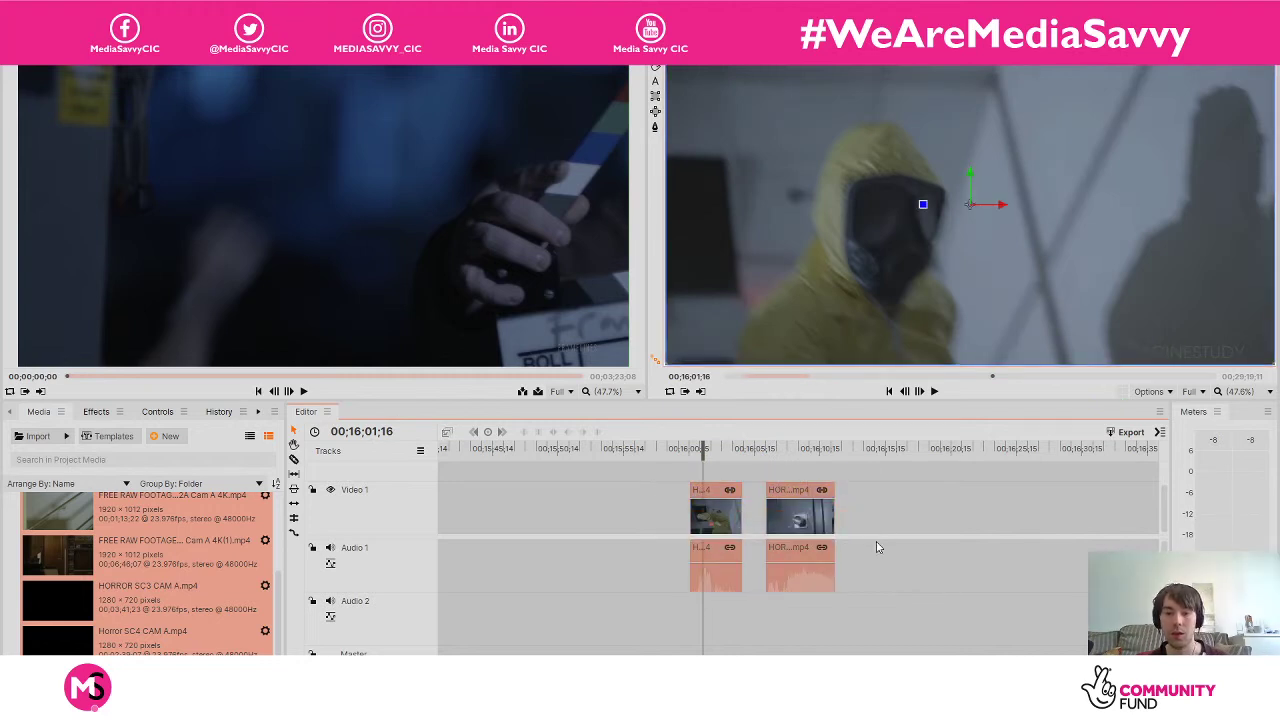
left_click_drag(719, 496, 953, 531)
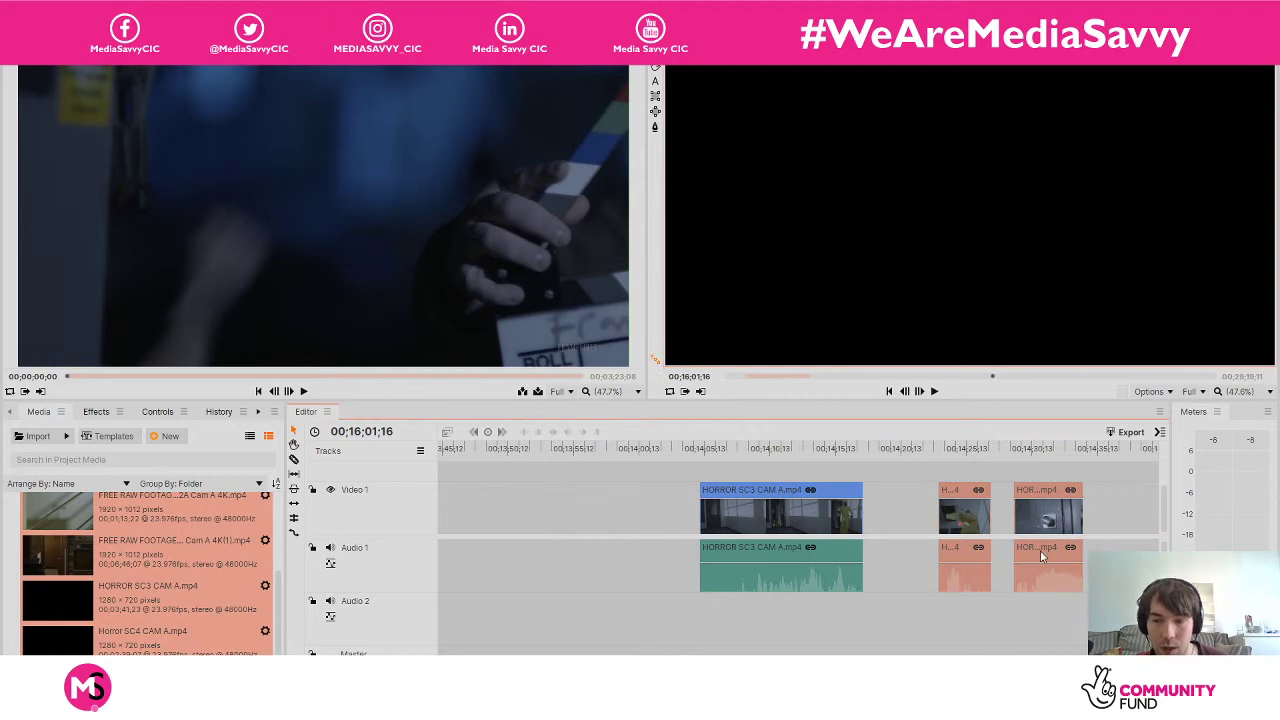
Put the door knob clip on Video 2 over the end of the running shot, keeping the swing clip on Video 1.
left_click_drag(1044, 560, 1041, 580)
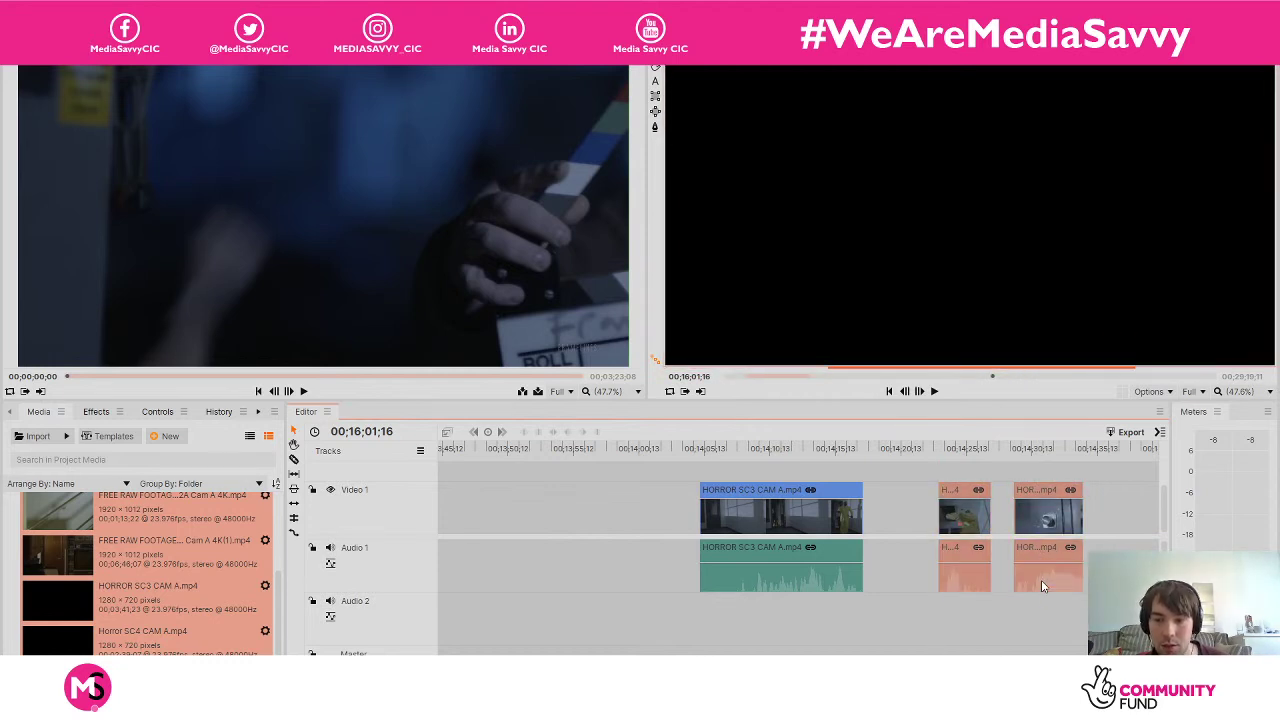
mouse_move(1044, 493)
left_mouse_down()
mouse_move(1043, 478)
mouse_move(1047, 503)
left_mouse_up()
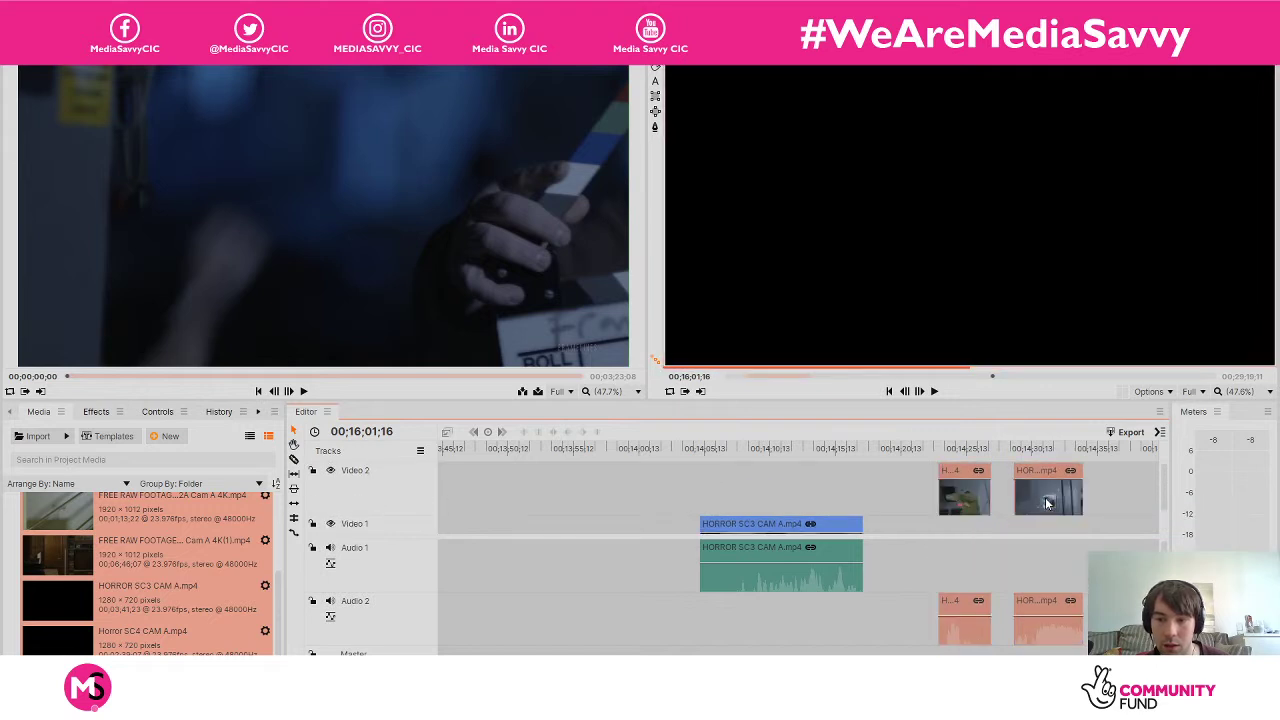
left_click(924, 517)
left_click_drag(960, 478, 968, 521)
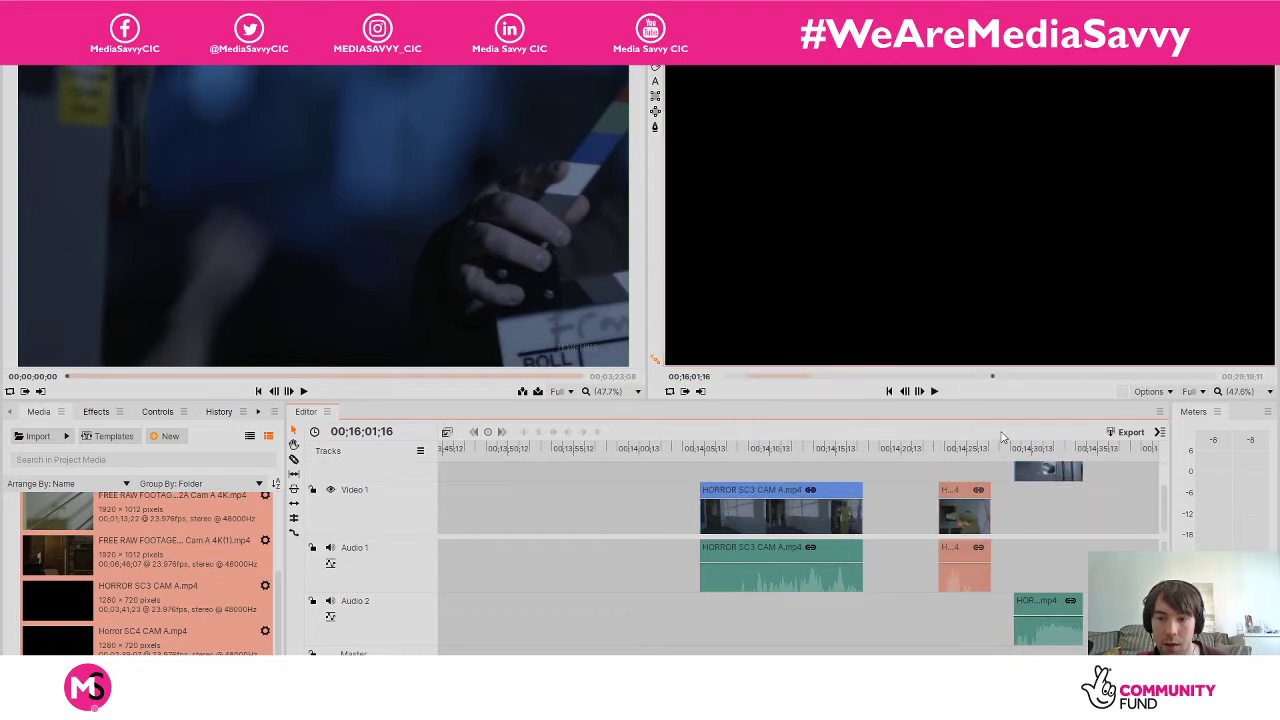
left_click_drag(1060, 470, 874, 502)
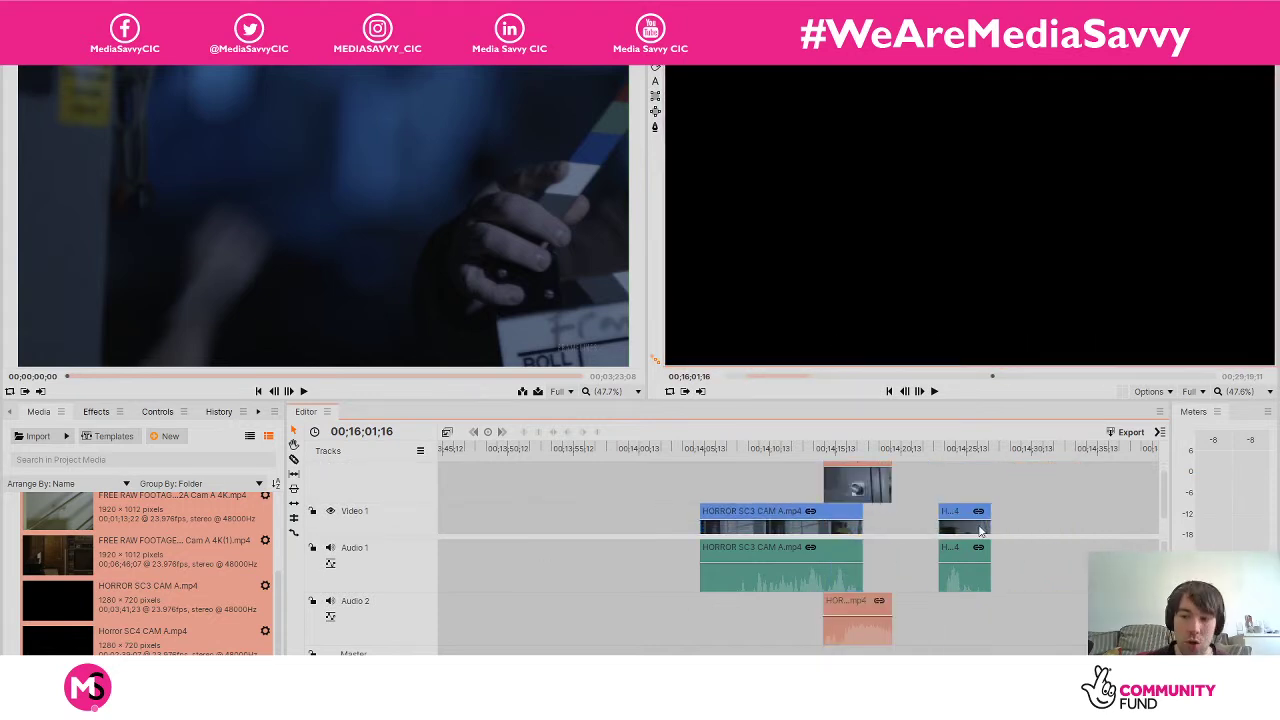
scroll(1162, 478, "up", 2)
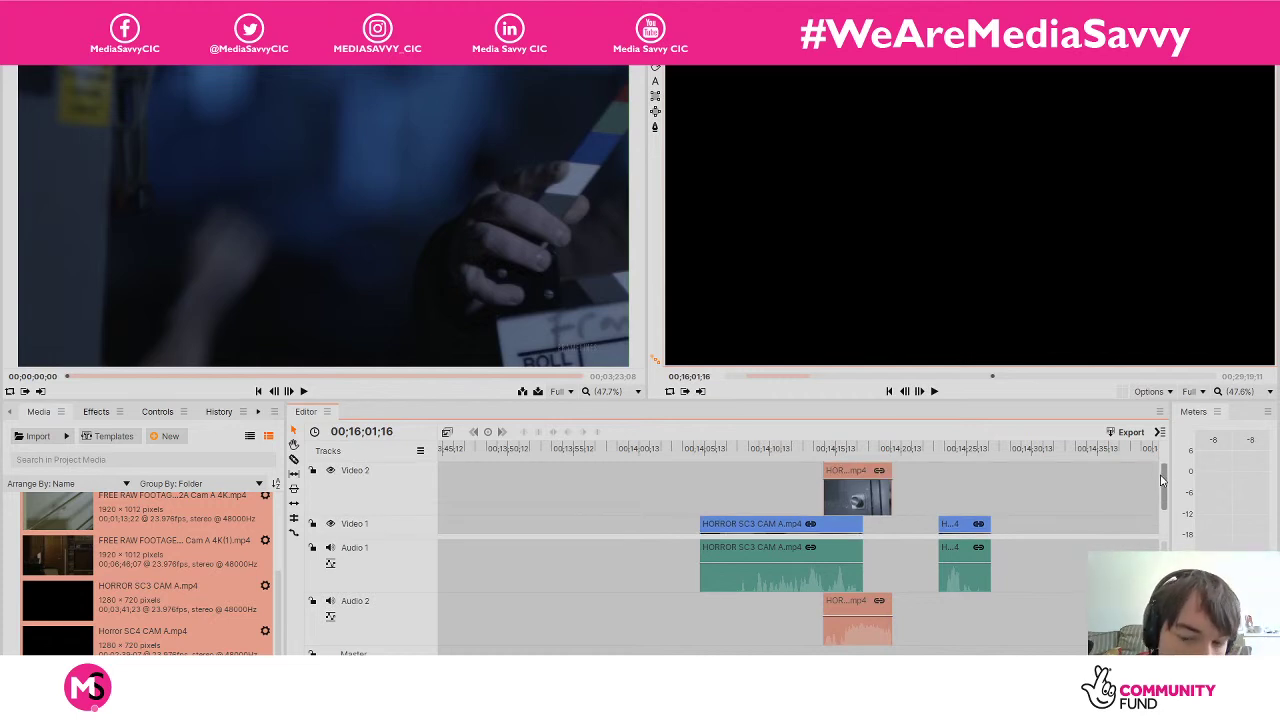
left_click_drag(1162, 484, 1164, 505)
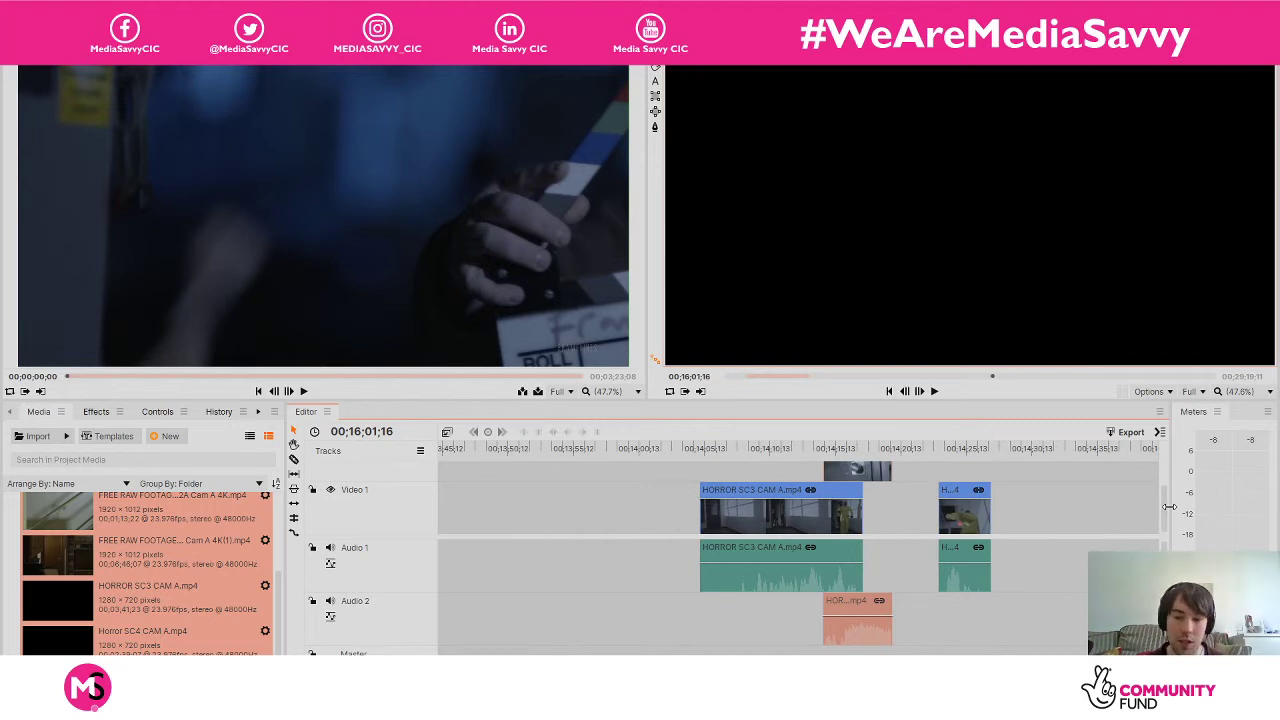
left_click(966, 494)
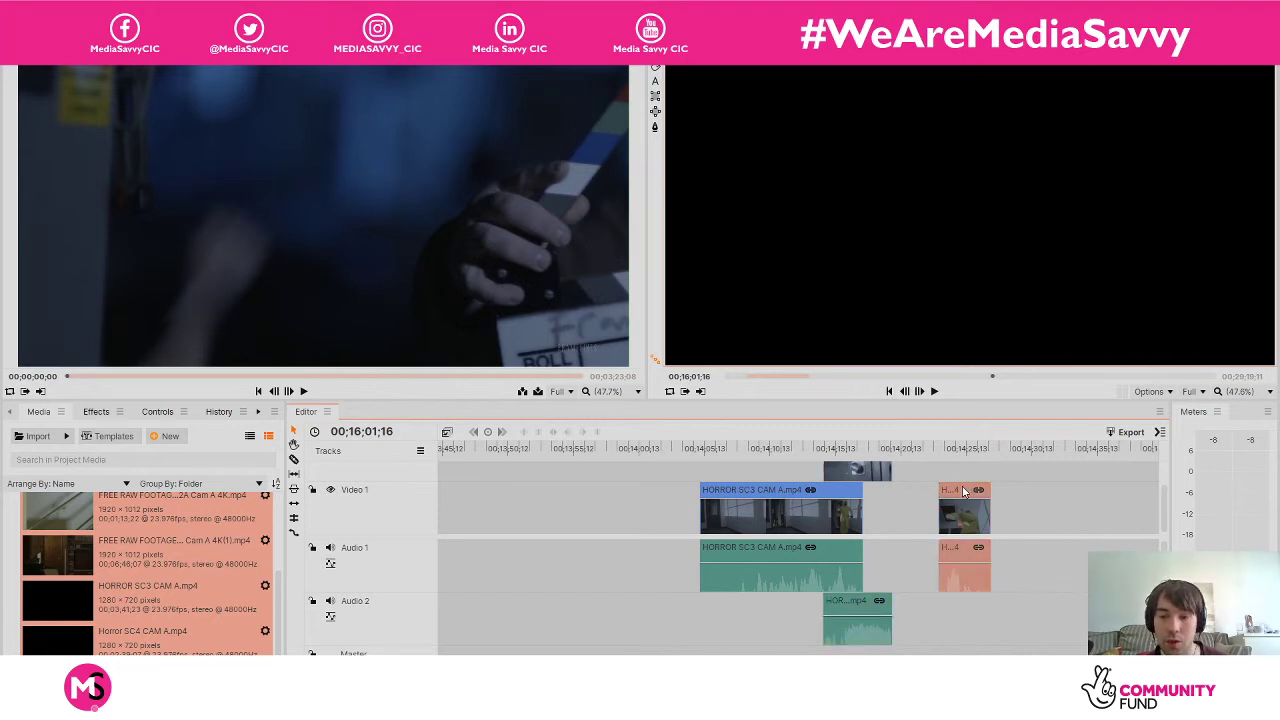
left_click_drag(966, 492, 960, 515)
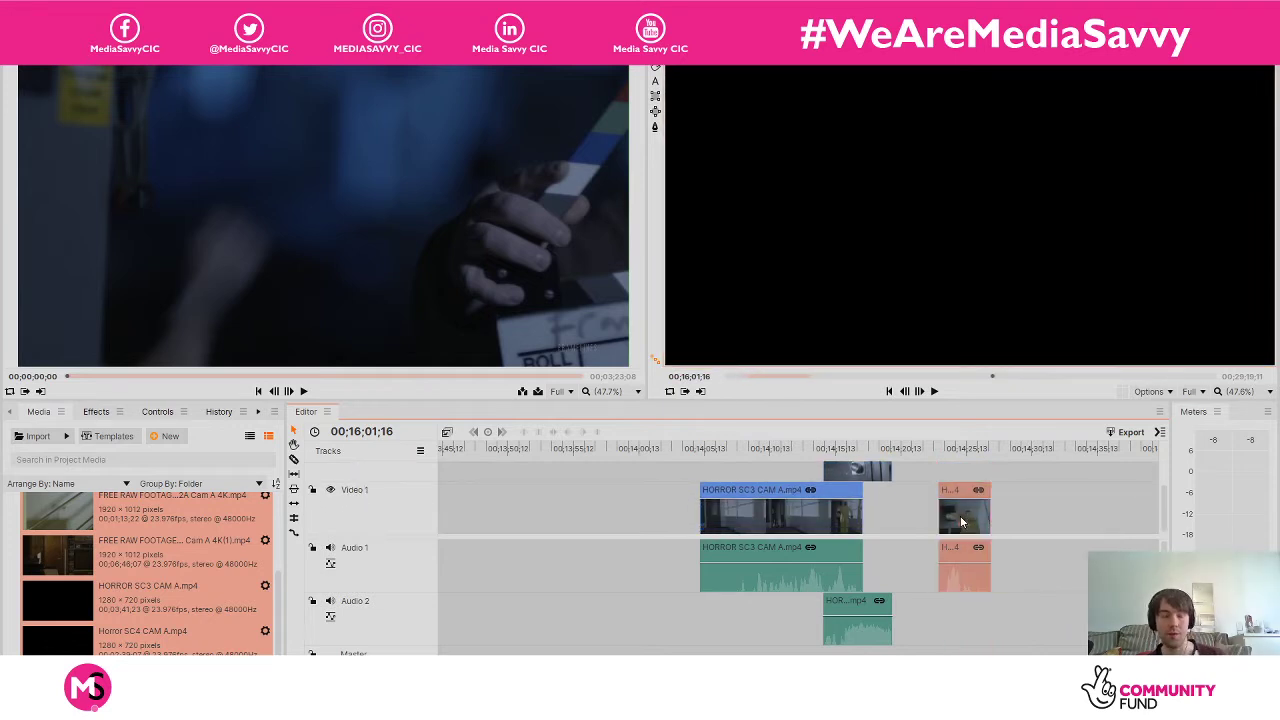
Try the door knob clip on Video 2 at about 00;14;13;10 and play the cut from the running shot.
left_click_drag(843, 473, 801, 471)
left_click(739, 452)
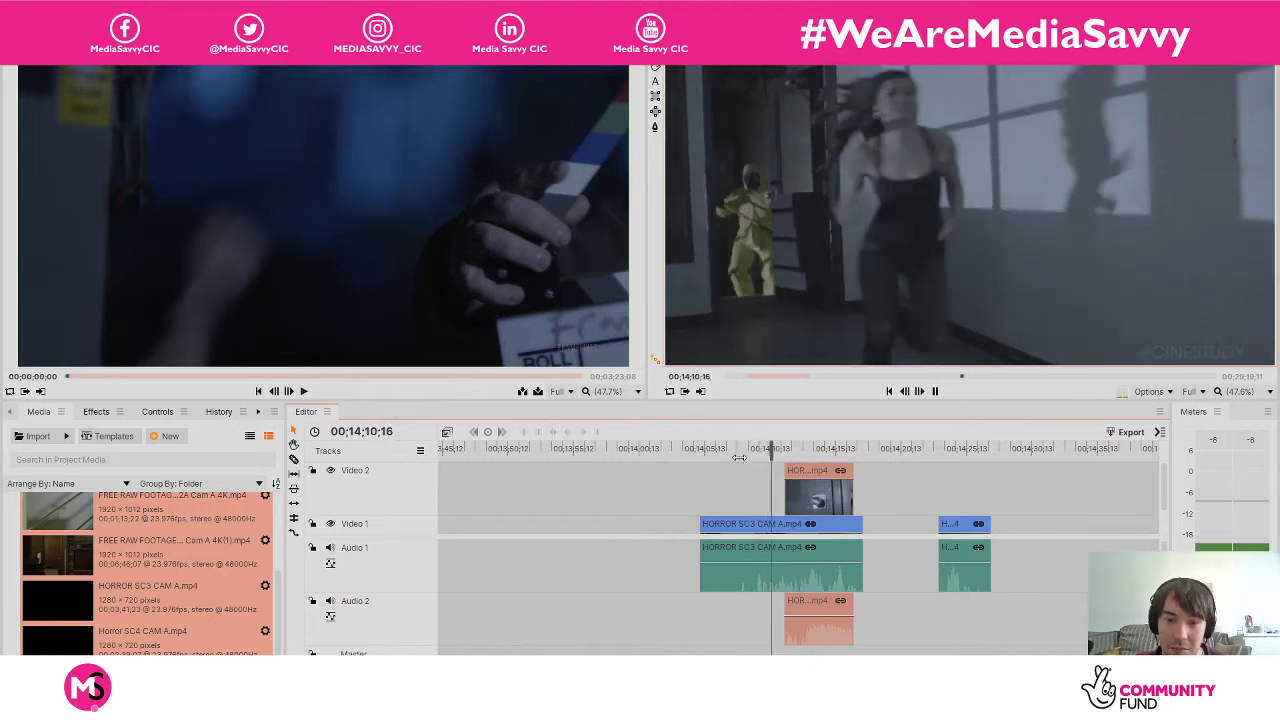
key("space")
left_click_drag(808, 473, 831, 474)
key("space")
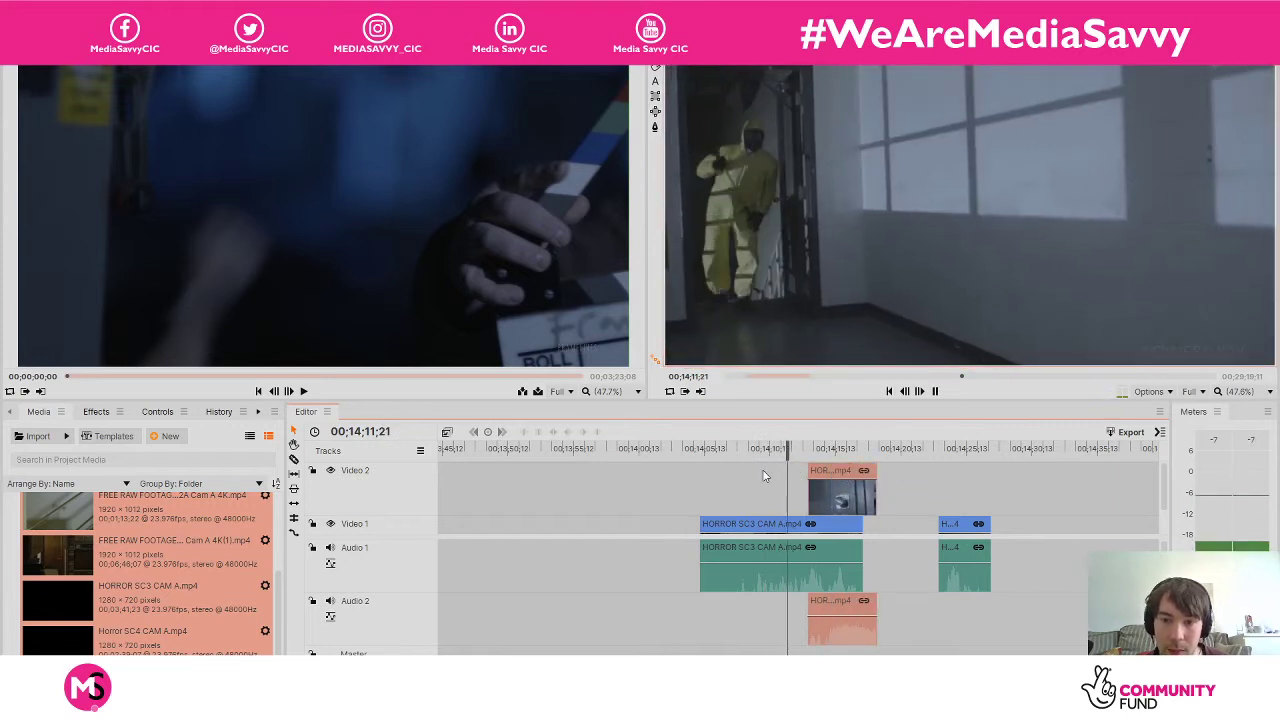
key("space")
key("space")
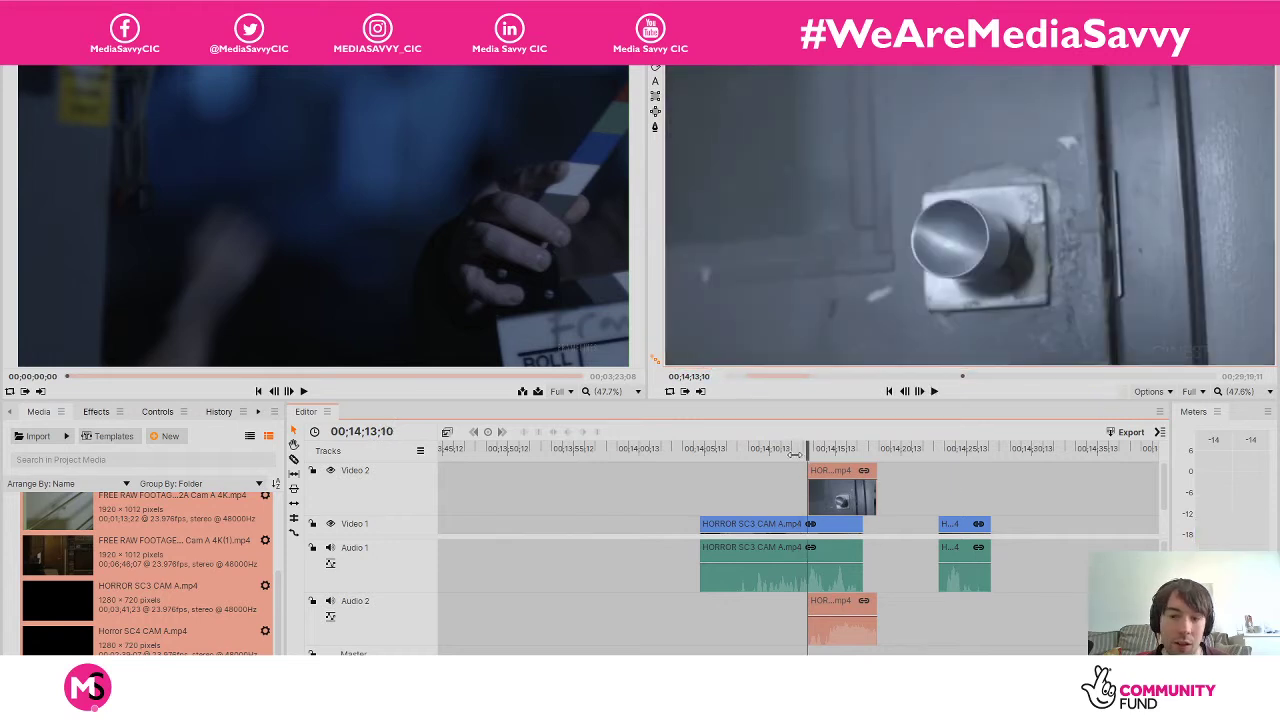
Move the door knob clip on Video 2 to start at about 00;14;11;23 and play the cut from the running shot.
left_click_drag(803, 453, 825, 475)
key("space")
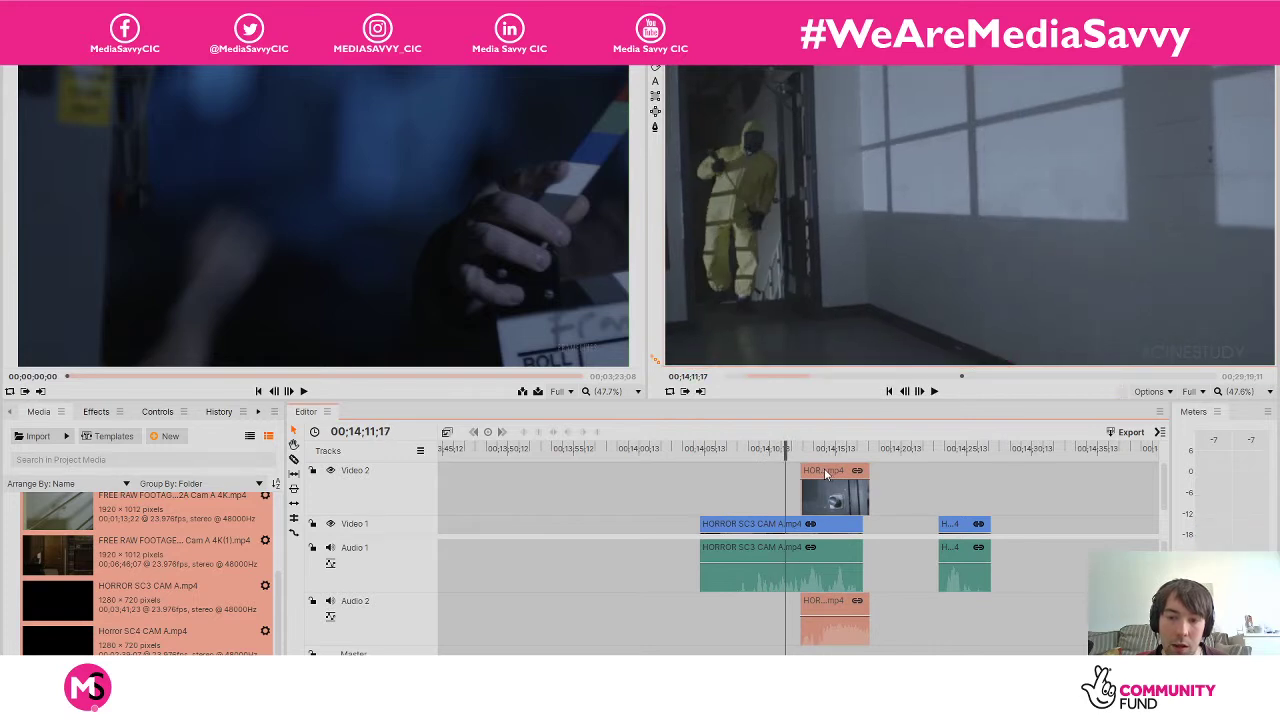
key("space")
left_click_drag(831, 476, 824, 474)
key("space")
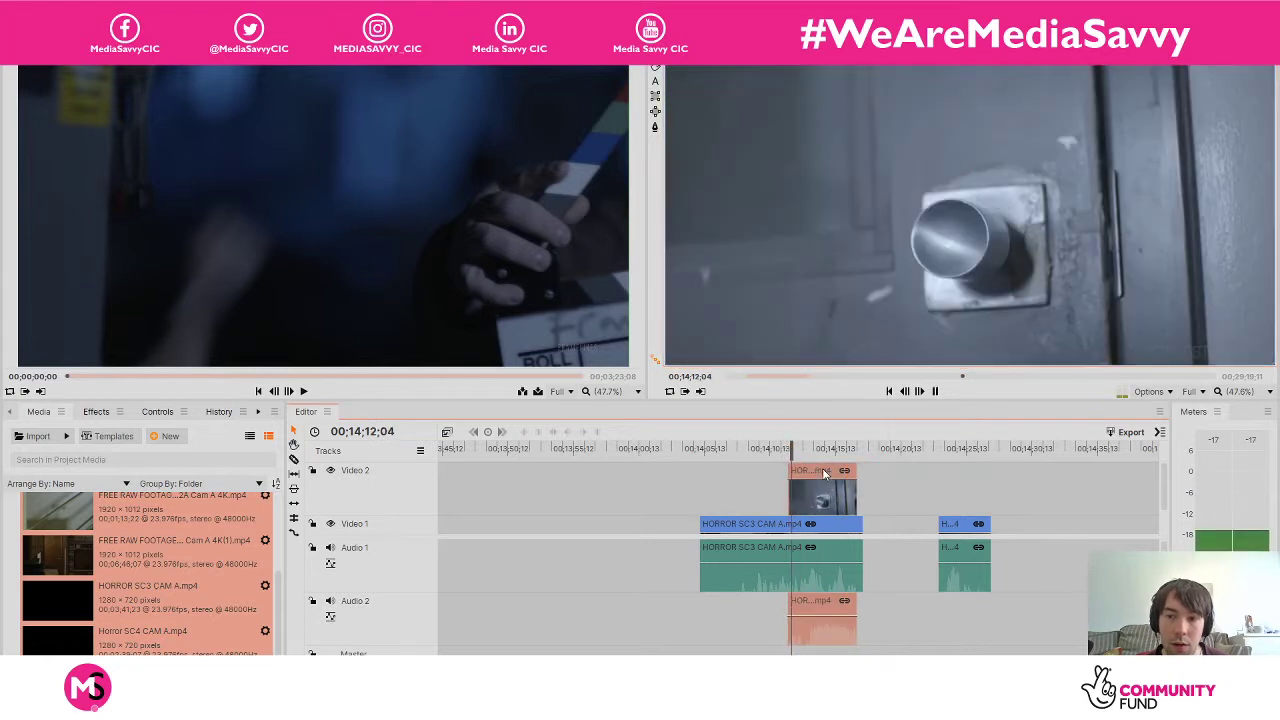
key("space")
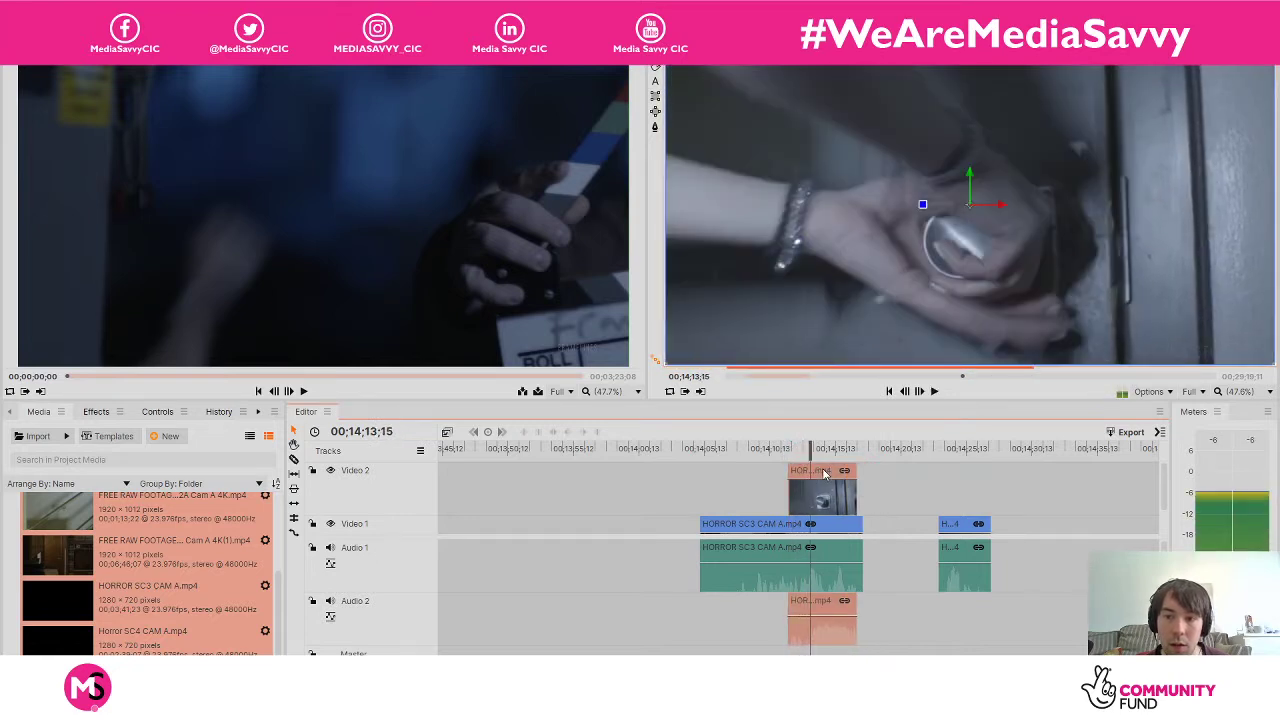
key("space")
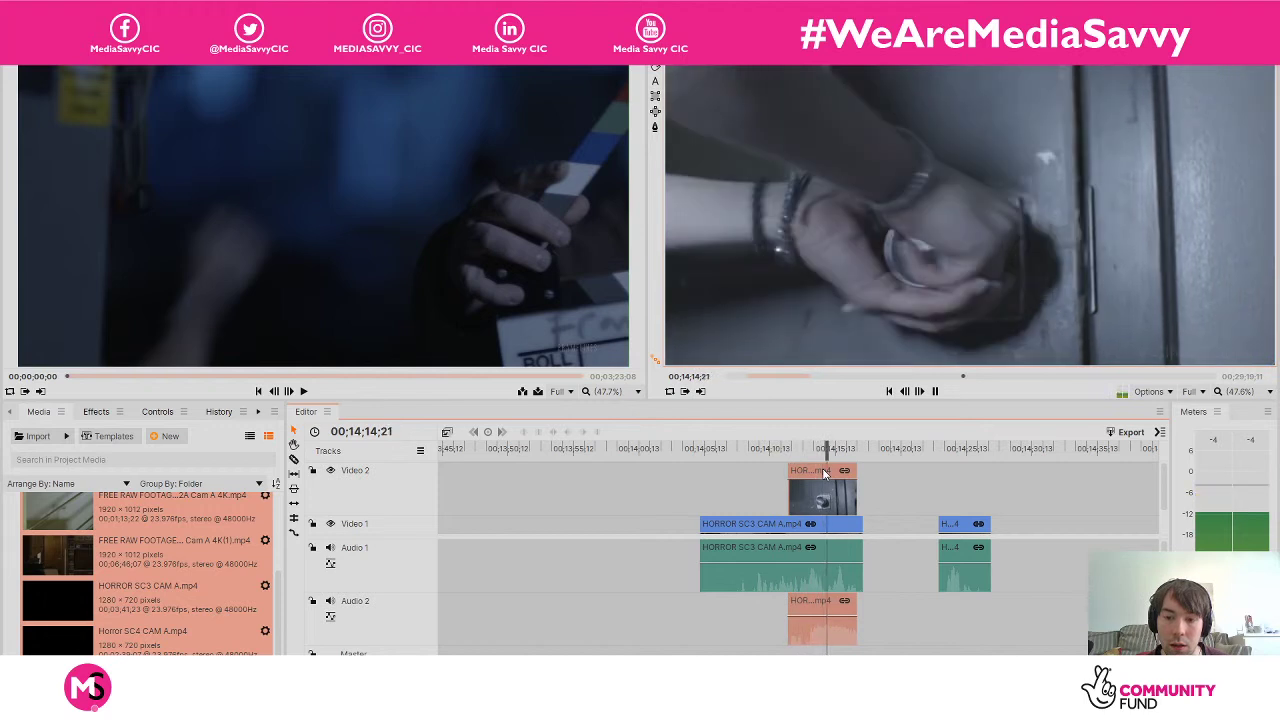
key("space")
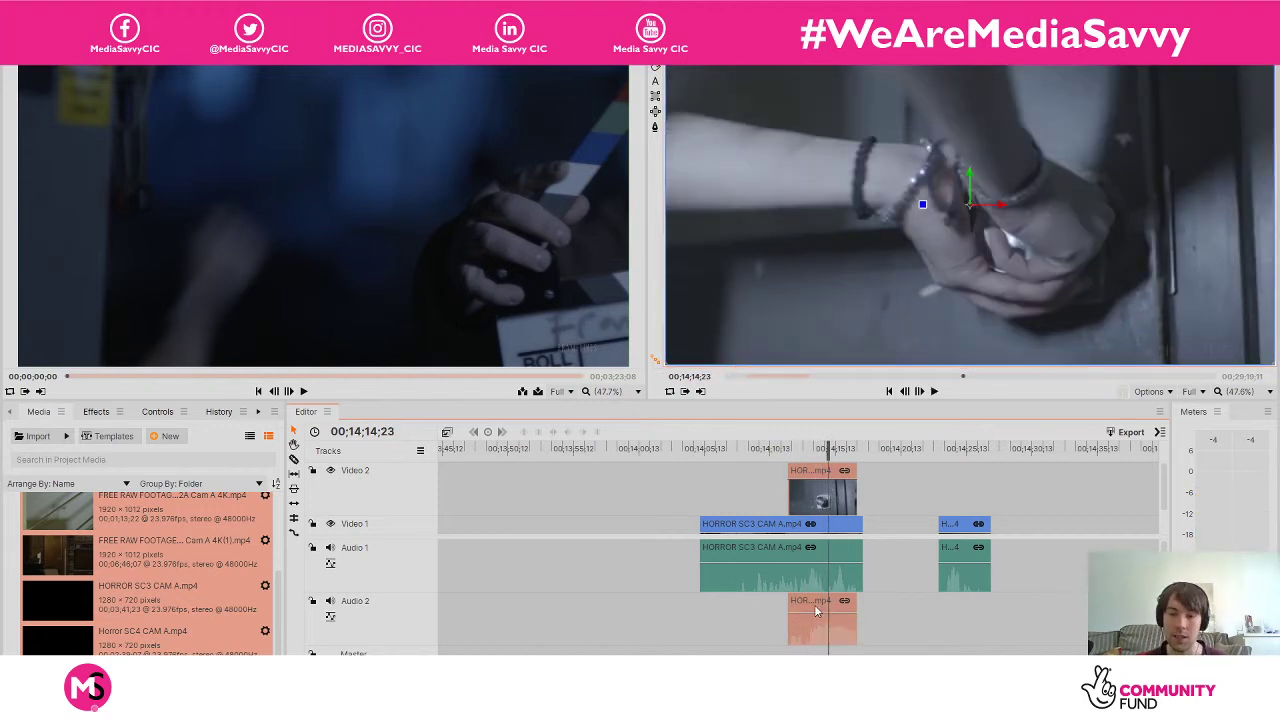
Unlink the door knob clip from its sound and delete its audio from Audio 2.
right_click(816, 611)
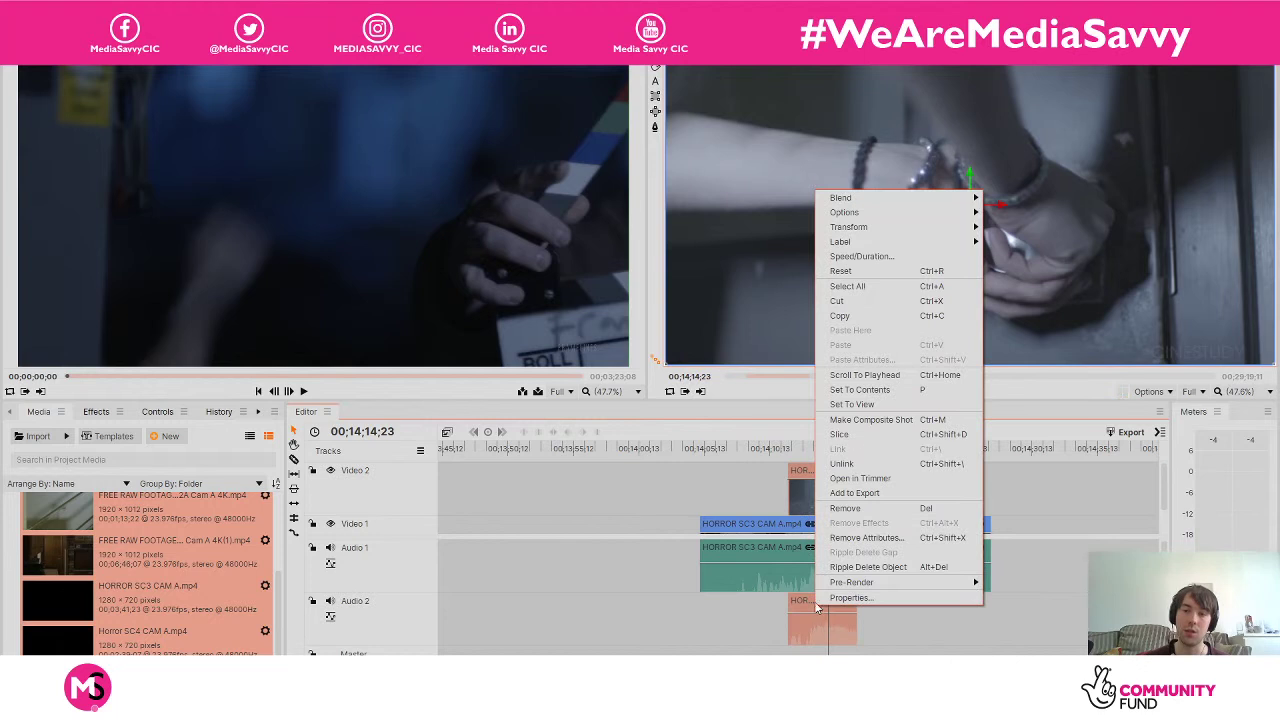
left_click(858, 463)
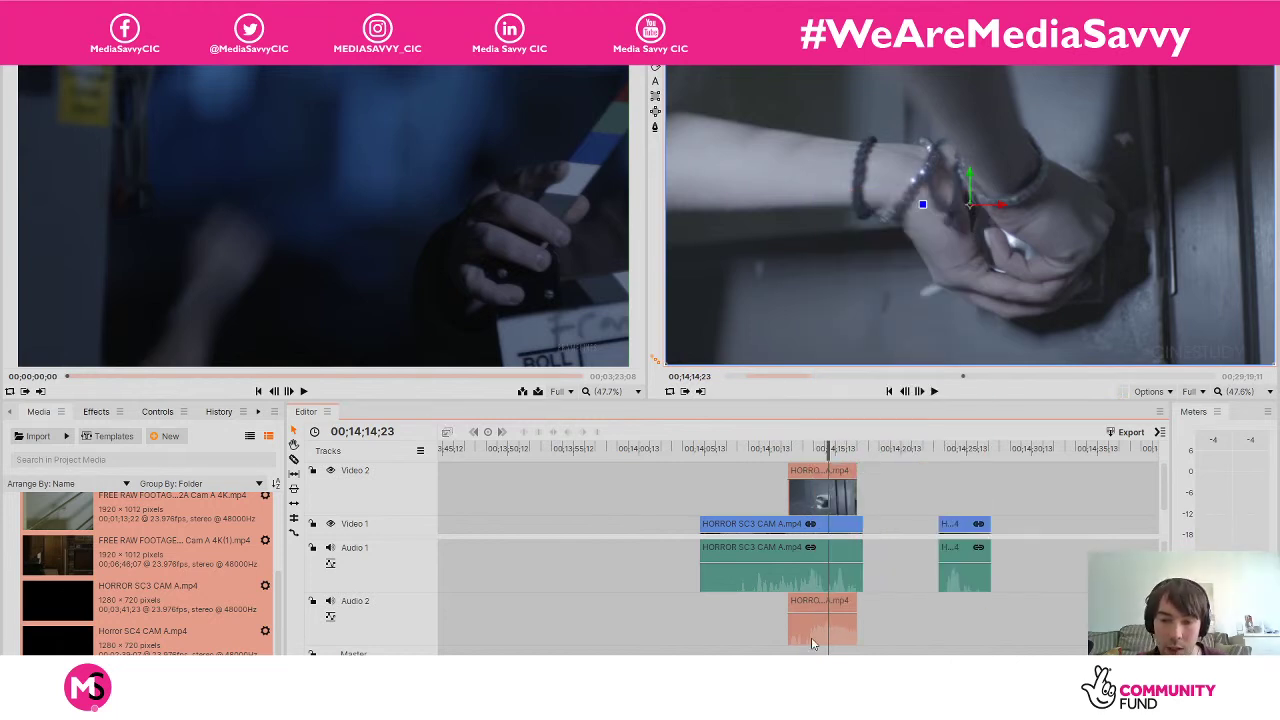
left_click(876, 630)
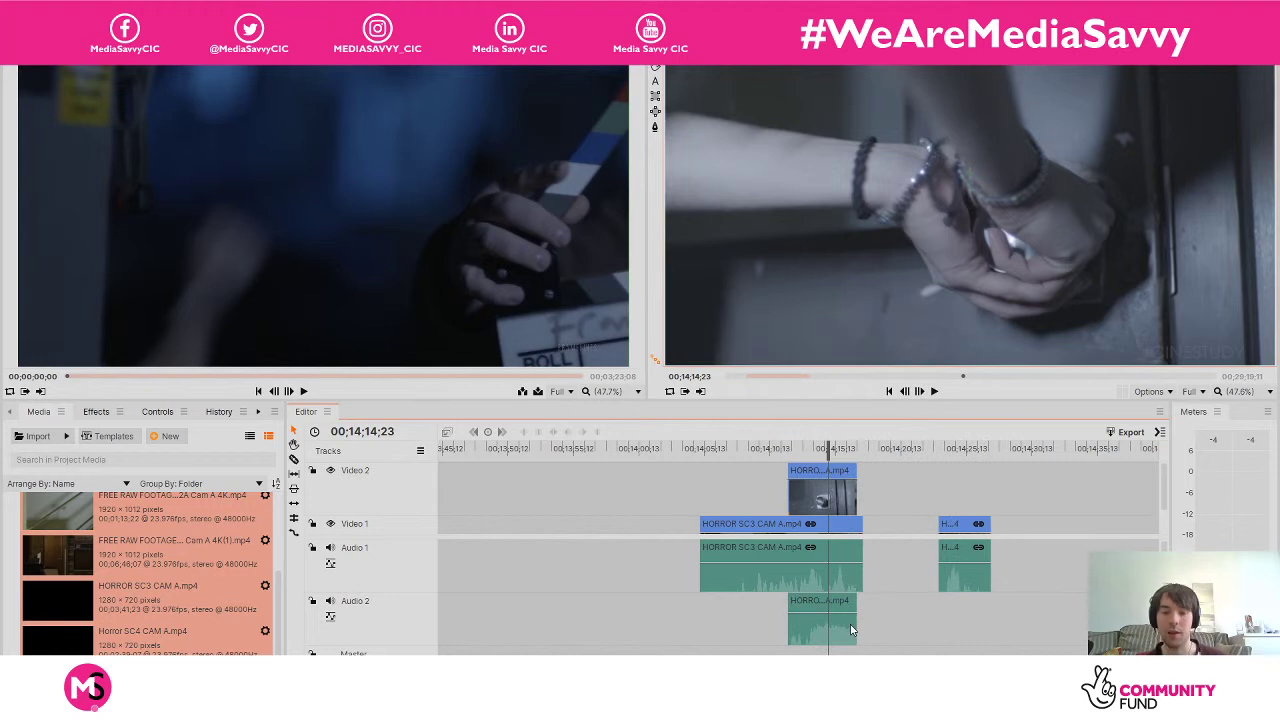
left_click(851, 630)
key("Delete")
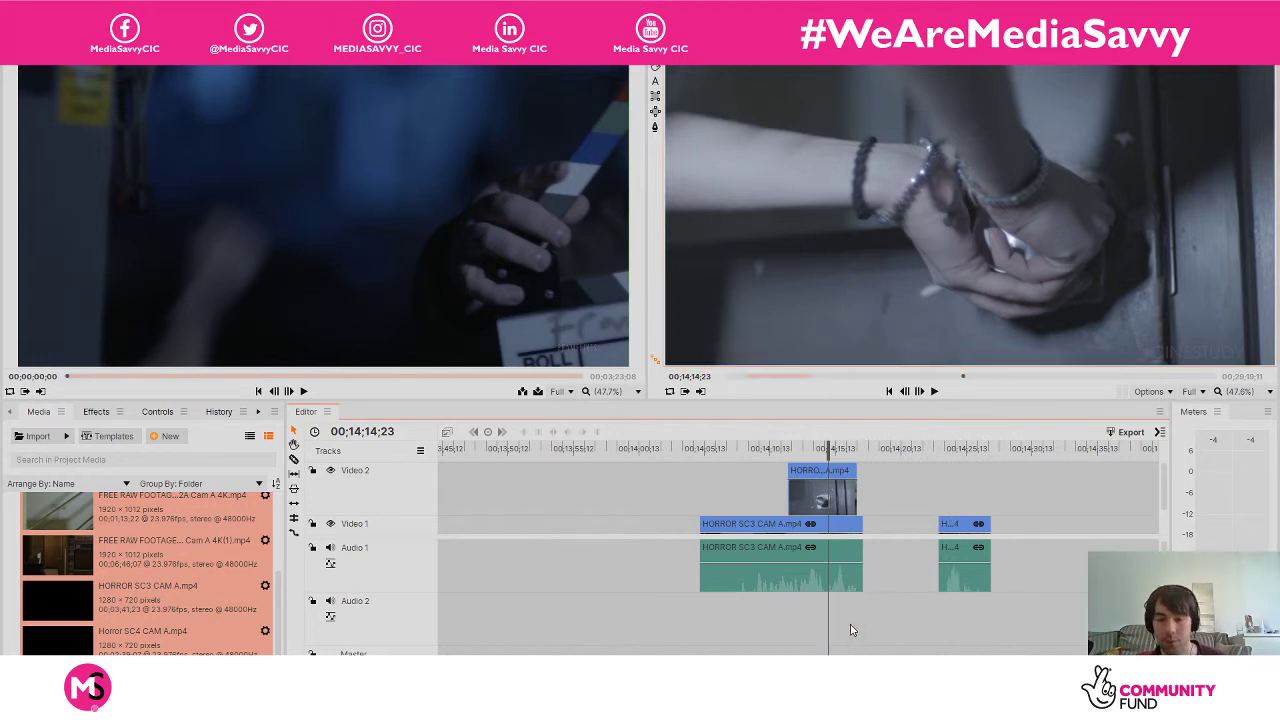
Trim the end of the door knob clip on Video 2 to about 00;14;14;20, playing the section between trims.
key("space")
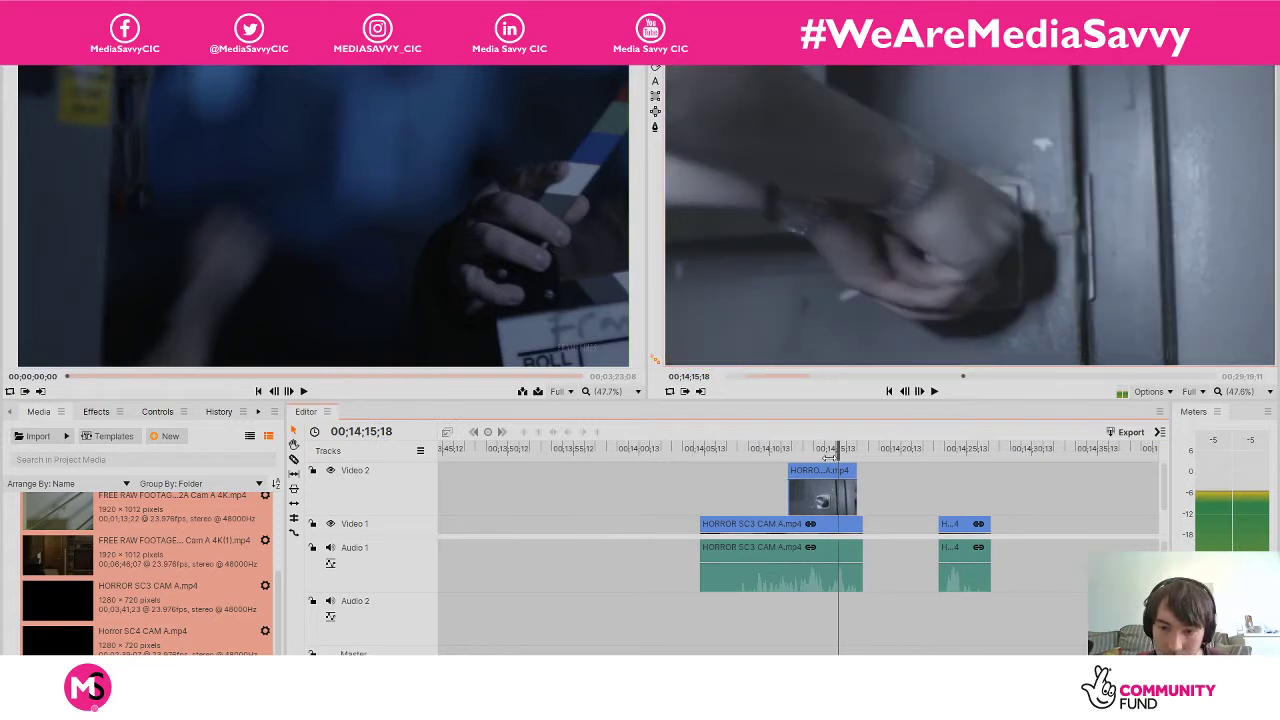
left_click_drag(836, 450, 820, 450)
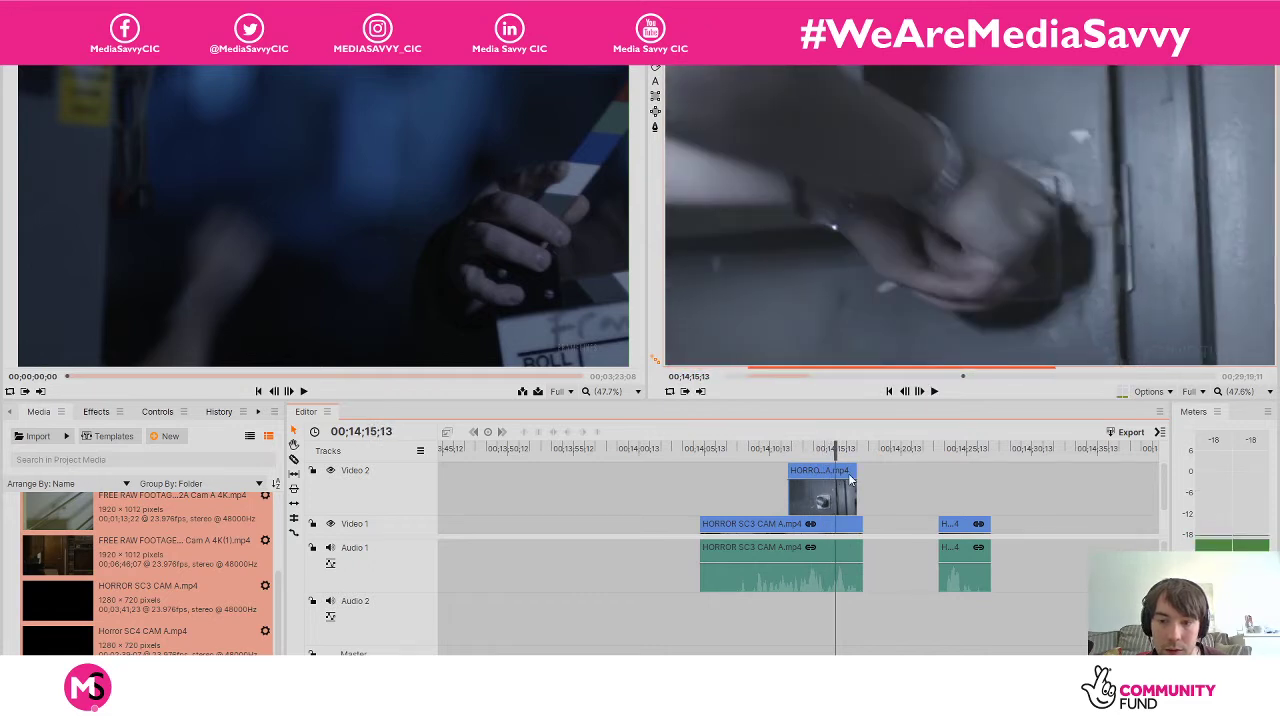
left_click_drag(858, 475, 838, 475)
key("space")
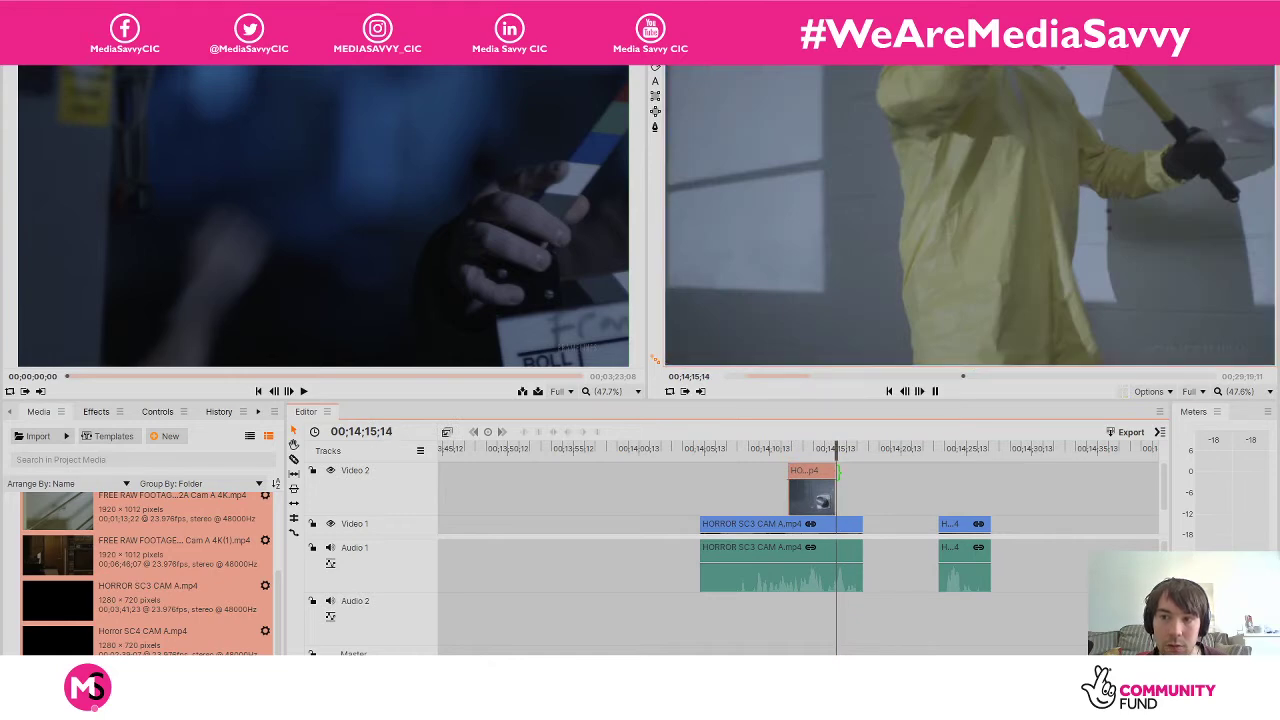
key("space")
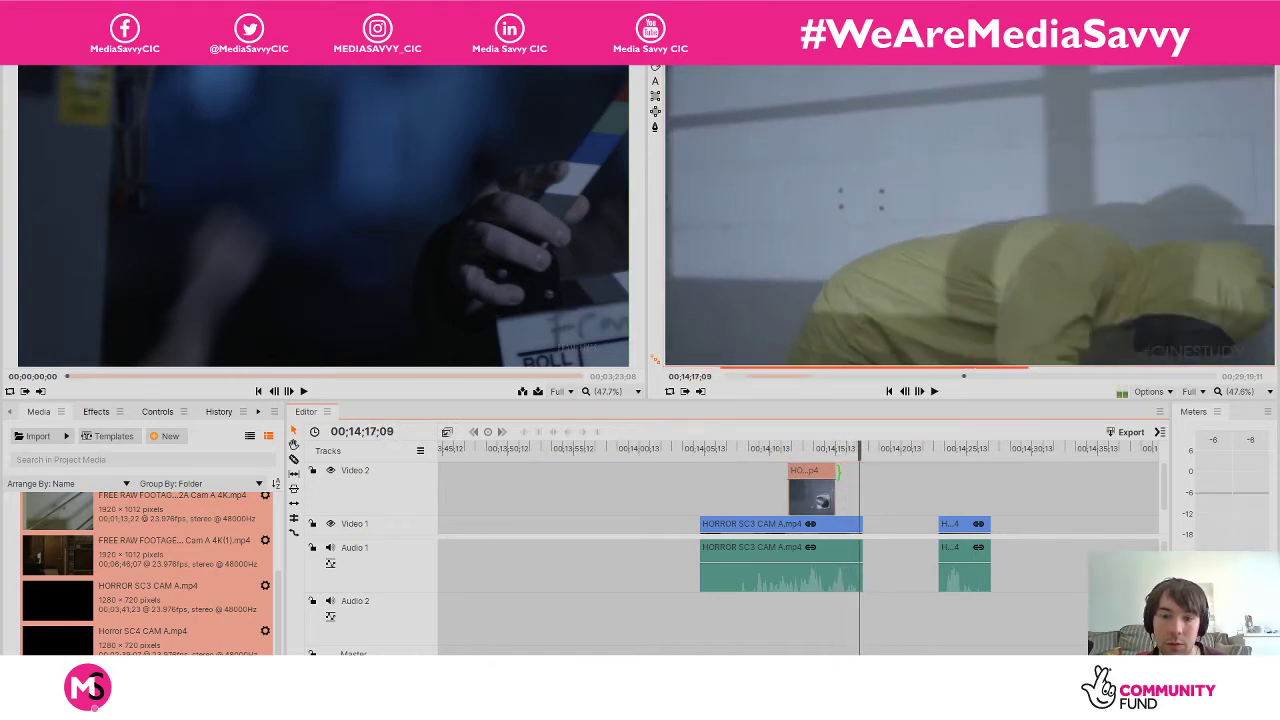
left_click_drag(805, 452, 826, 478)
Play the sequence from the beginning of the running shot and recheck the cuts into and out of the door knob clip.
left_click(760, 450)
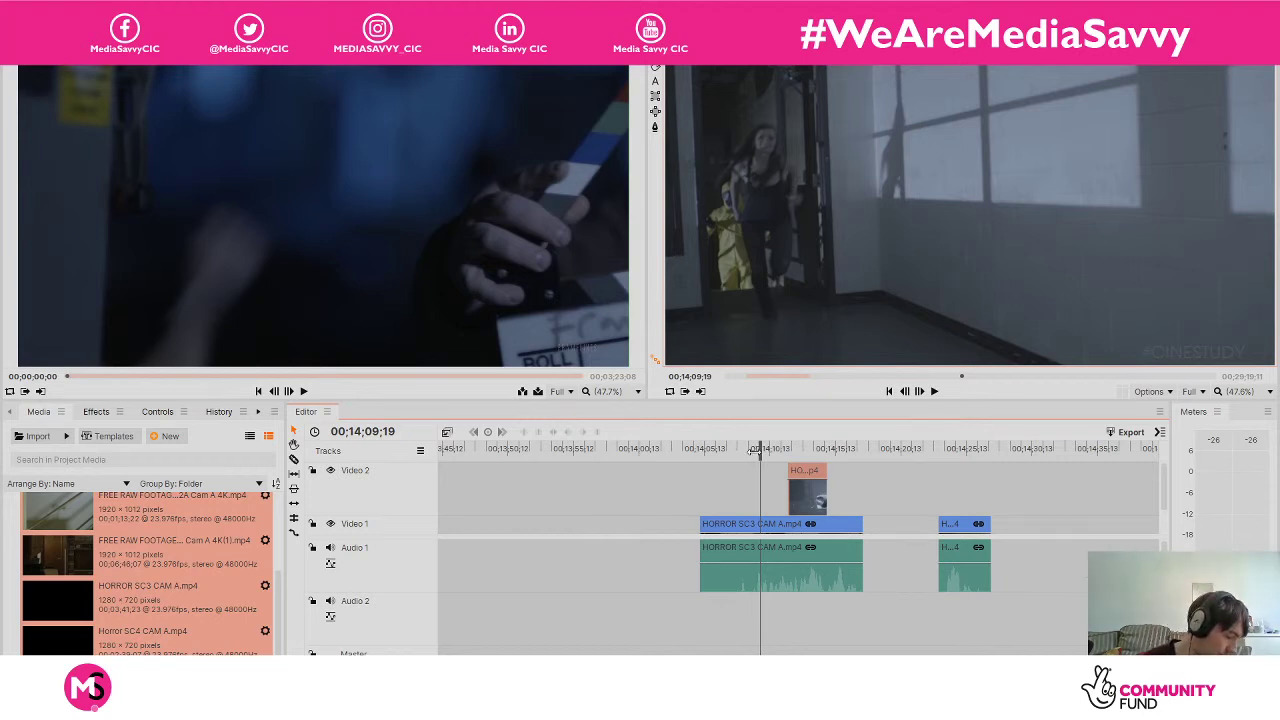
left_click_drag(757, 449, 709, 452)
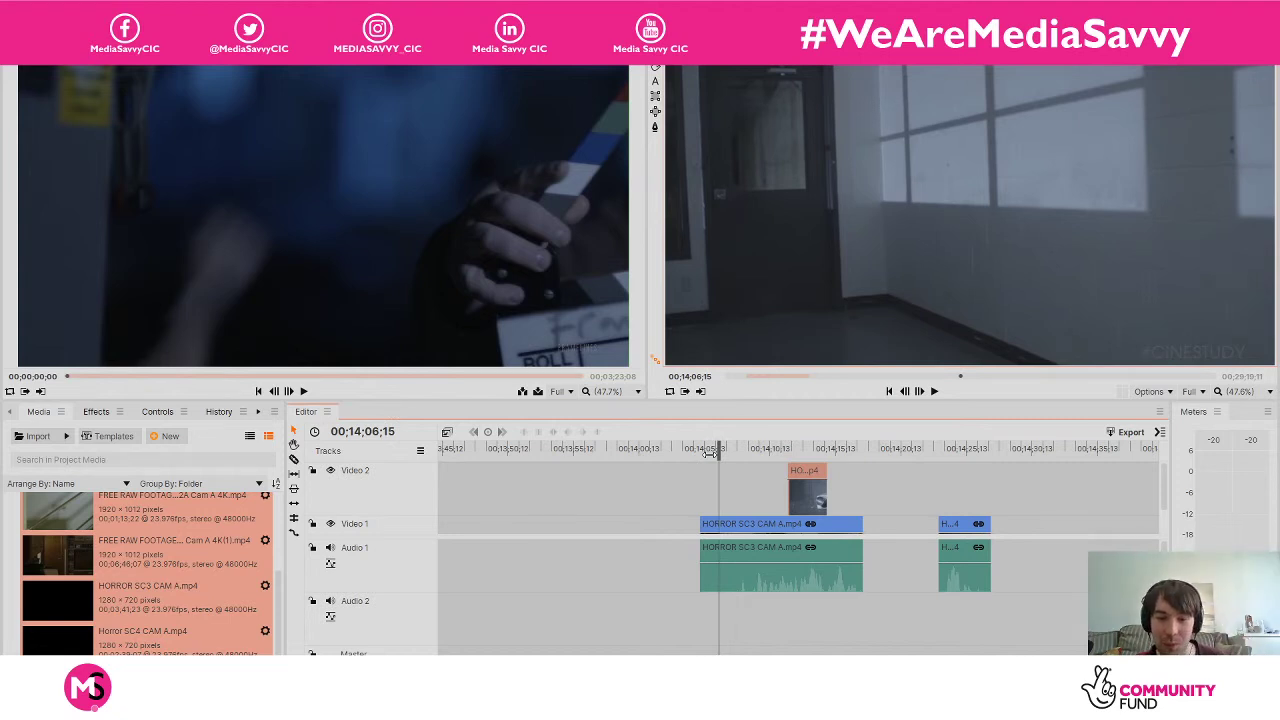
left_click_drag(719, 450, 700, 450)
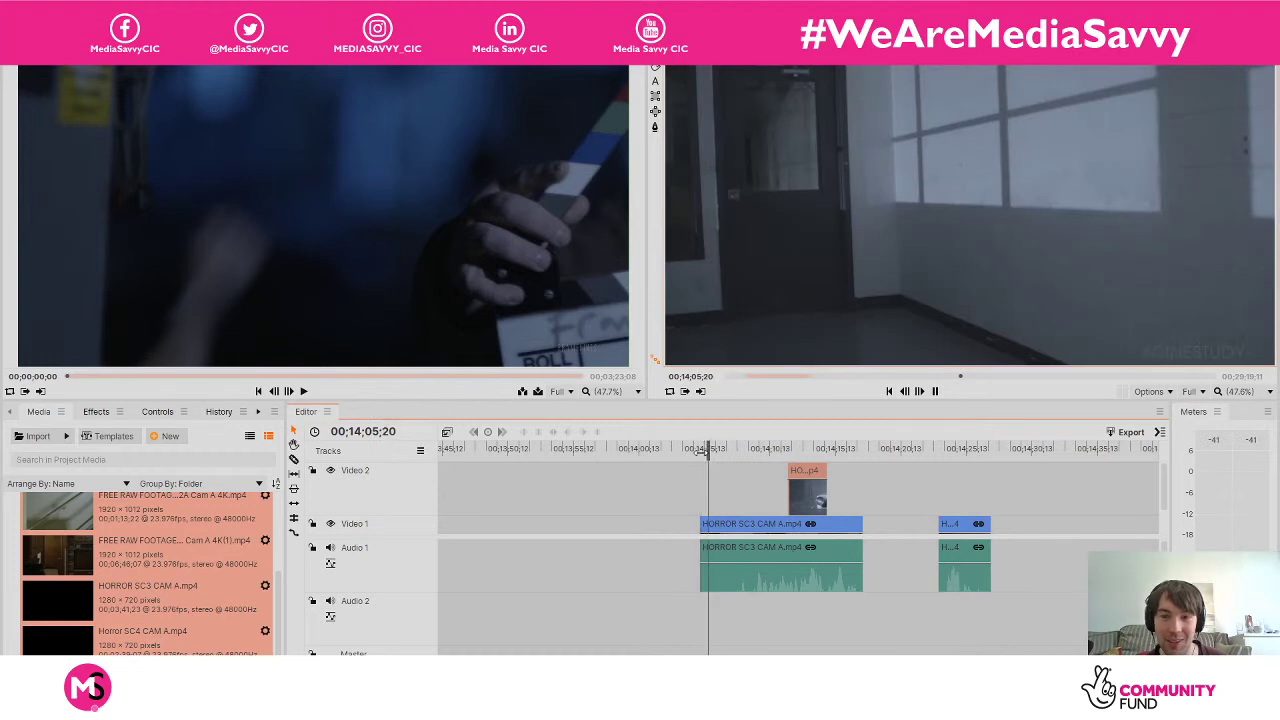
key("space")
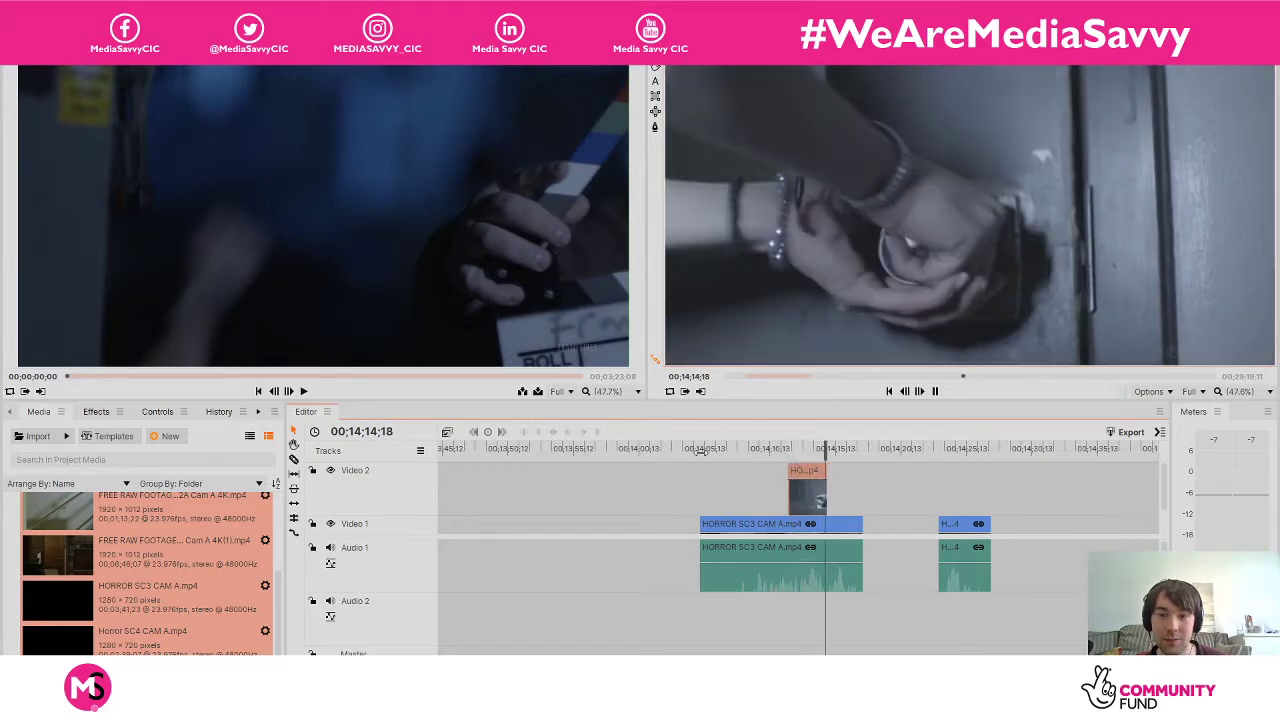
key("space")
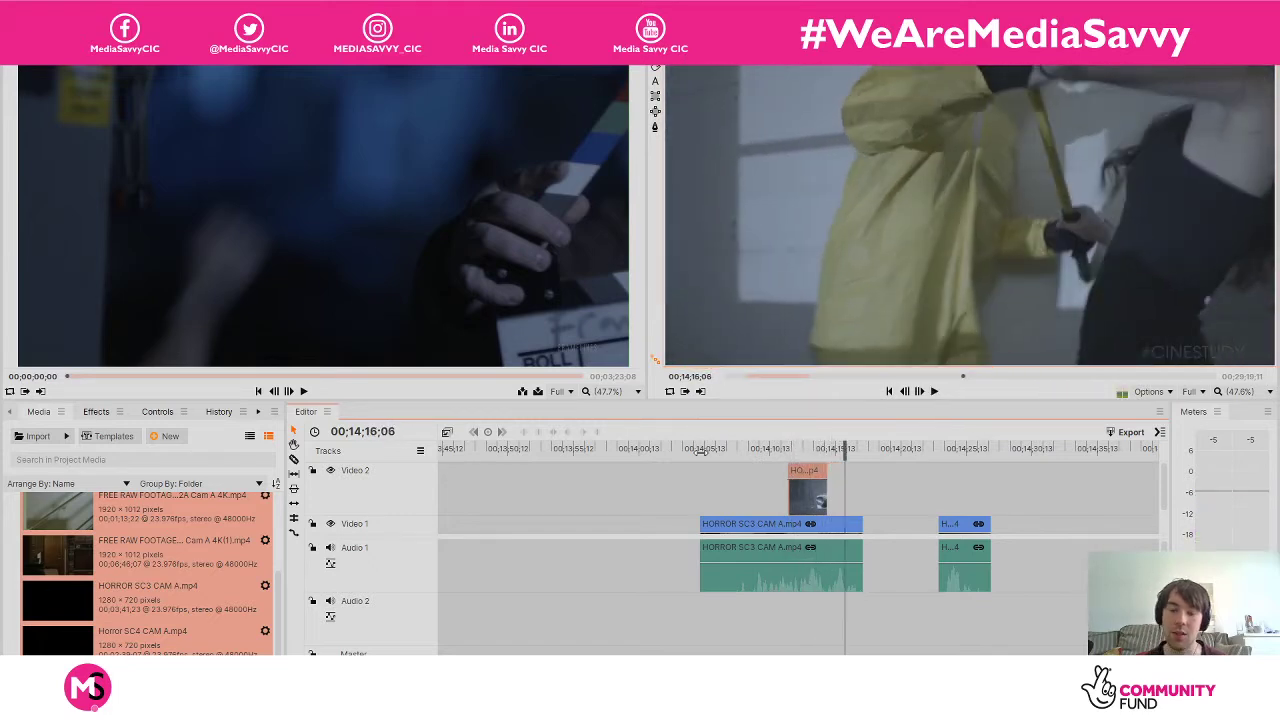
left_click(781, 455)
key("space")
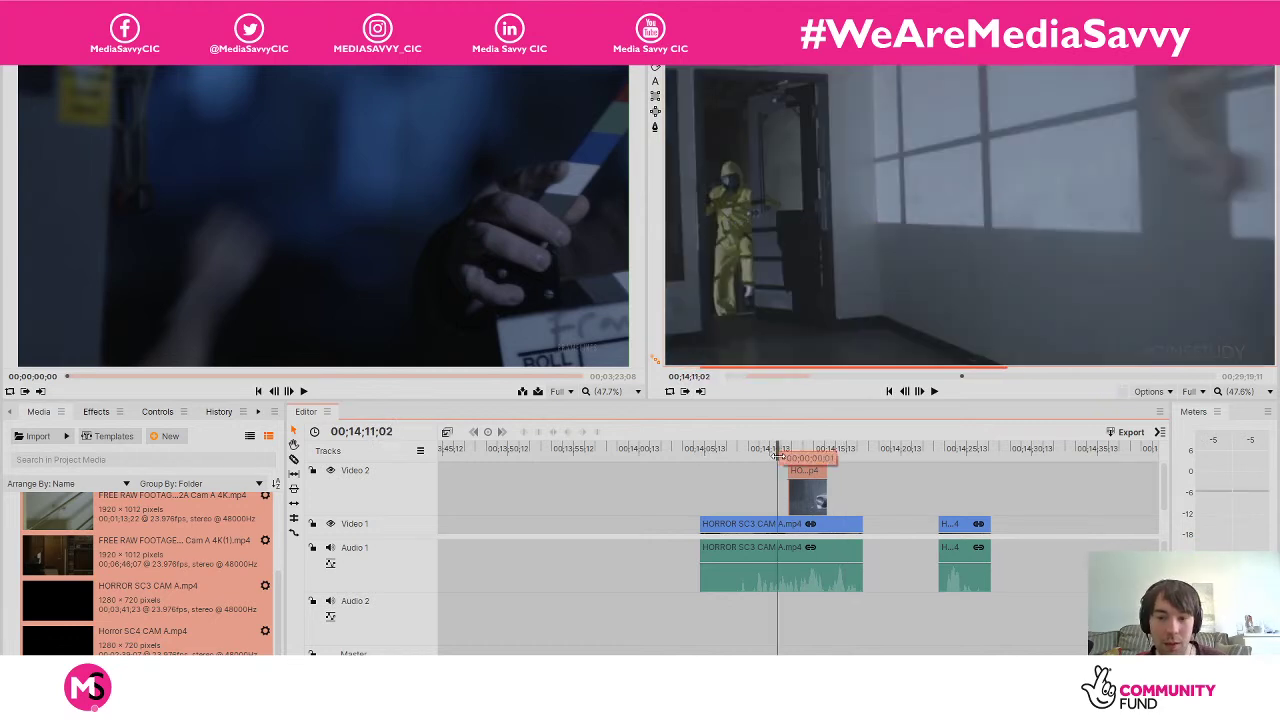
key("space")
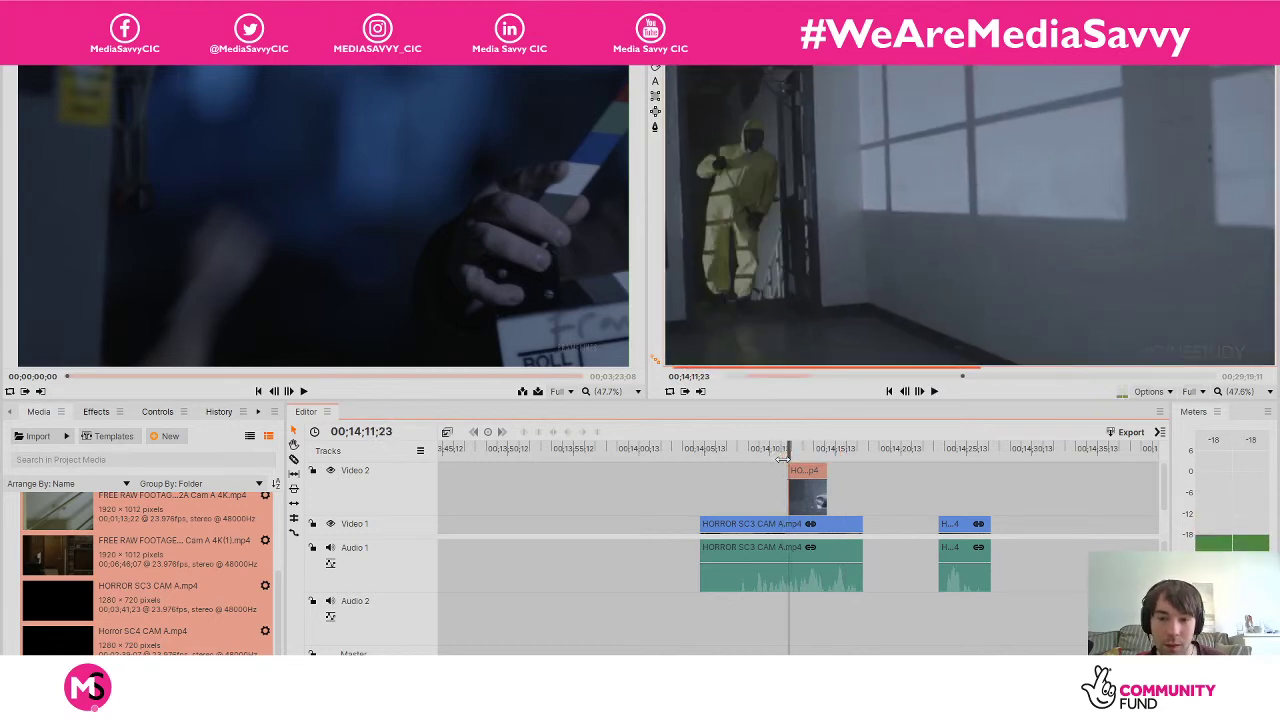
key("space")
key("space")
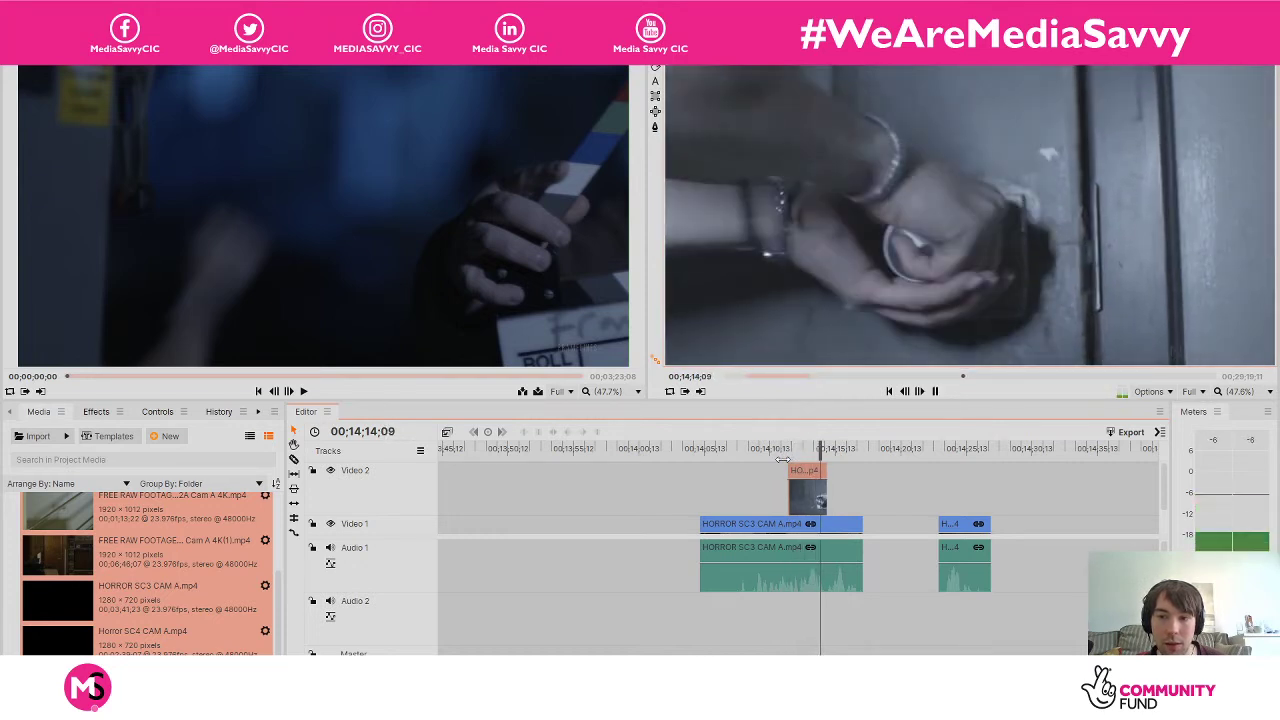
key("space")
Trim the start of the door knob clip on Video 2 to about 00;14;12;04 and play the section.
left_click_drag(818, 448, 801, 470)
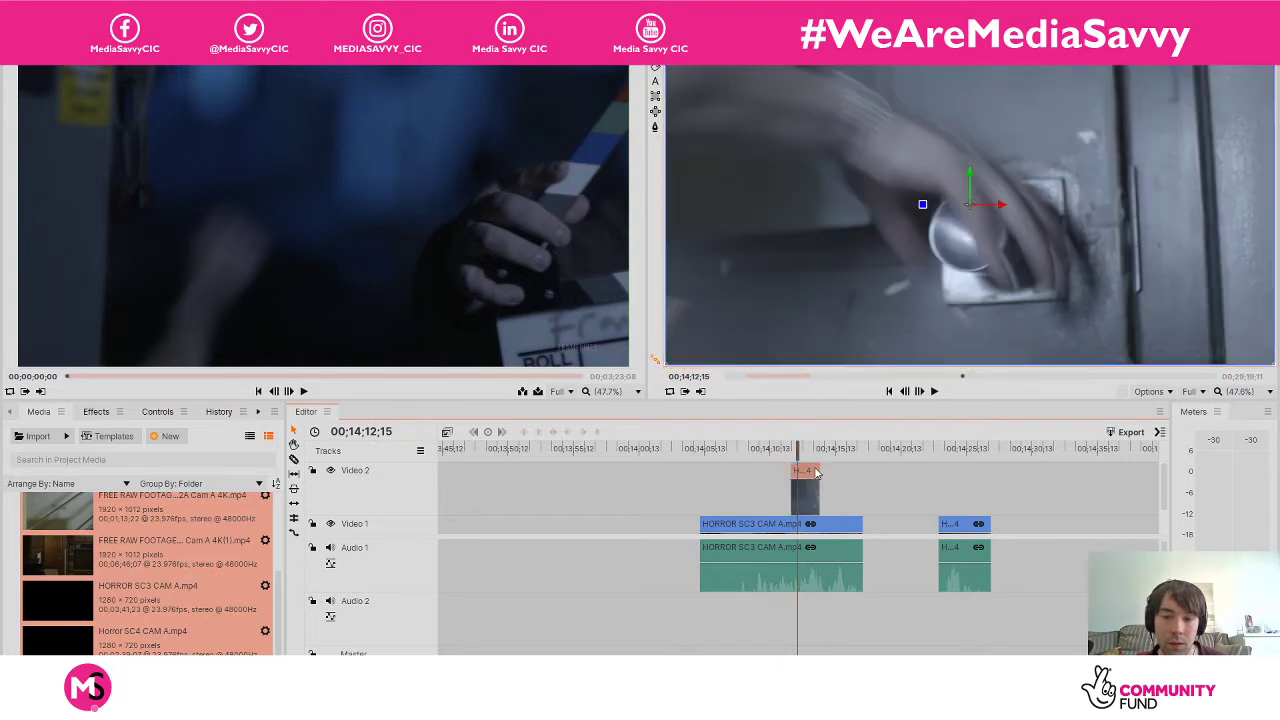
left_click_drag(804, 470, 800, 472)
left_click(781, 452)
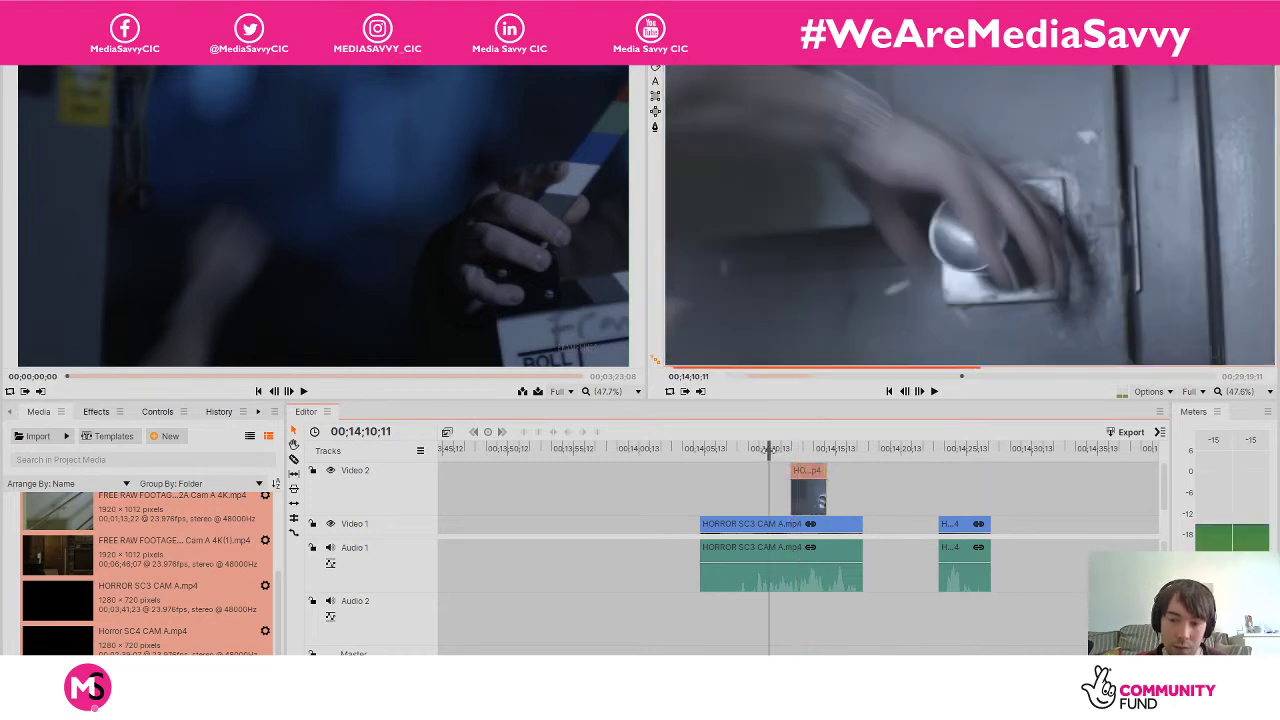
key("space")
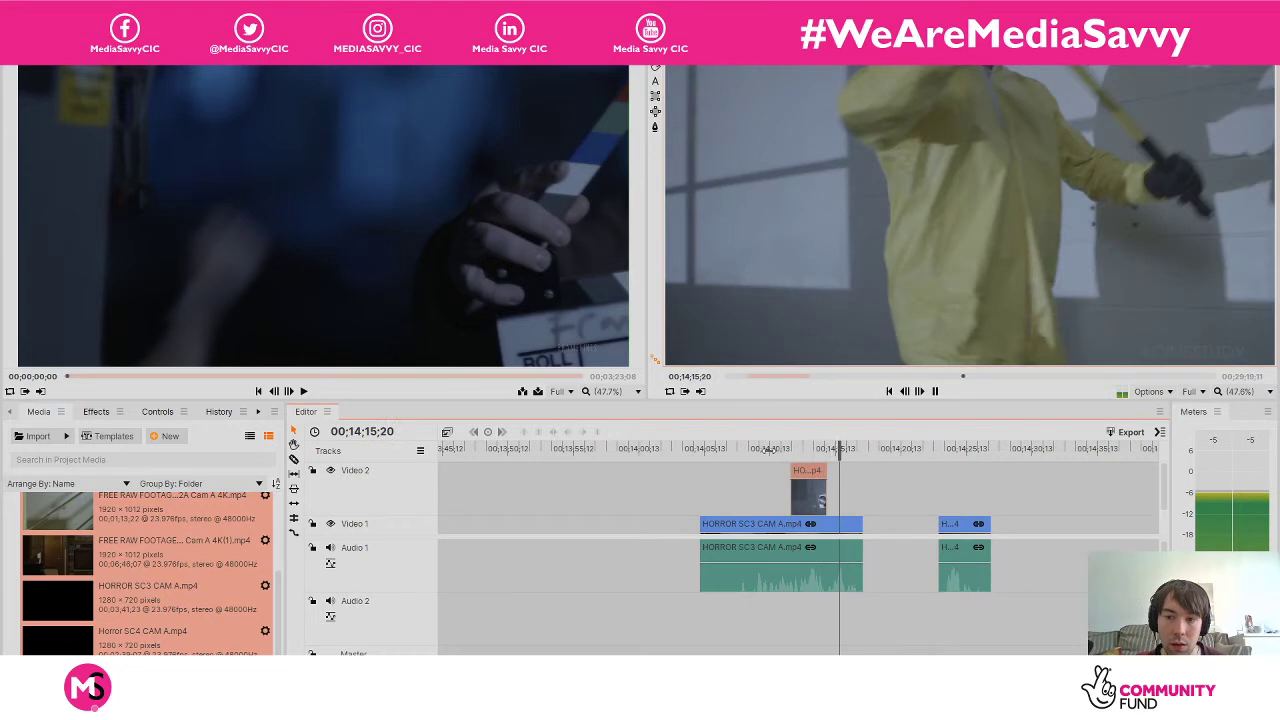
key("space")
key("space")
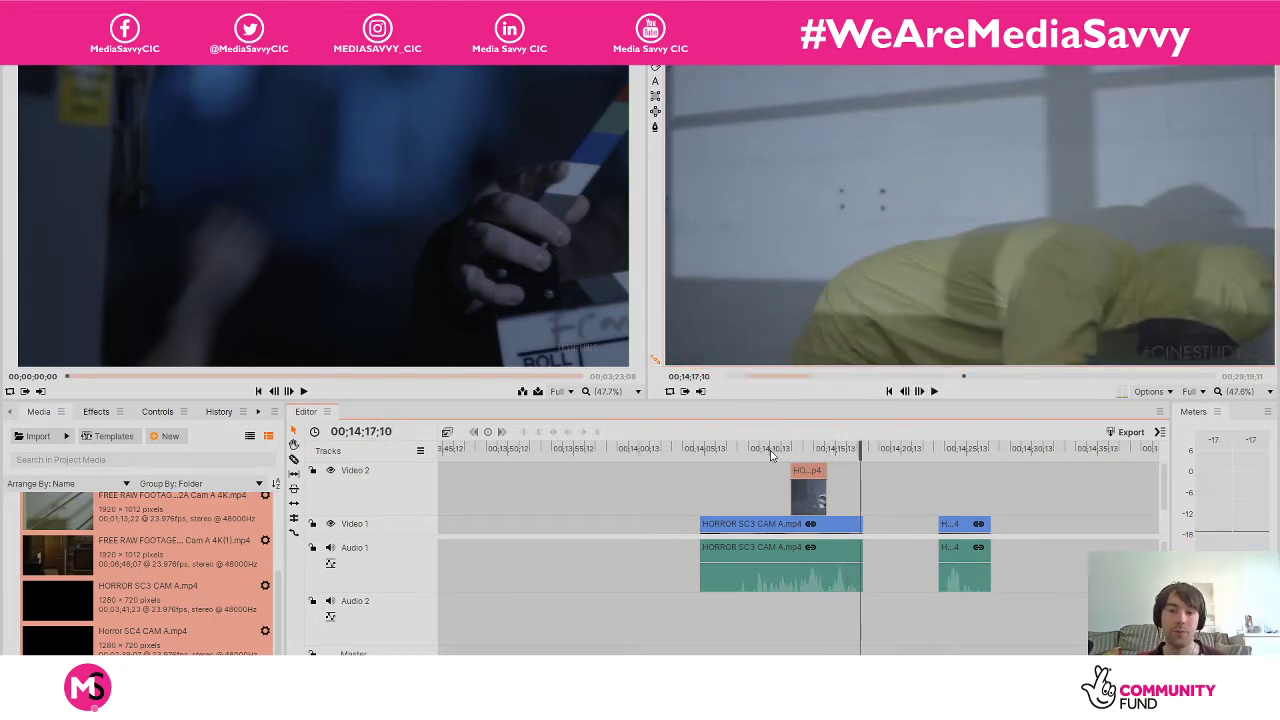
Replay the door knob cut to the end of the running shot, and move the swing clip directly behind that shot on Video 1.
left_click_drag(772, 457, 784, 455)
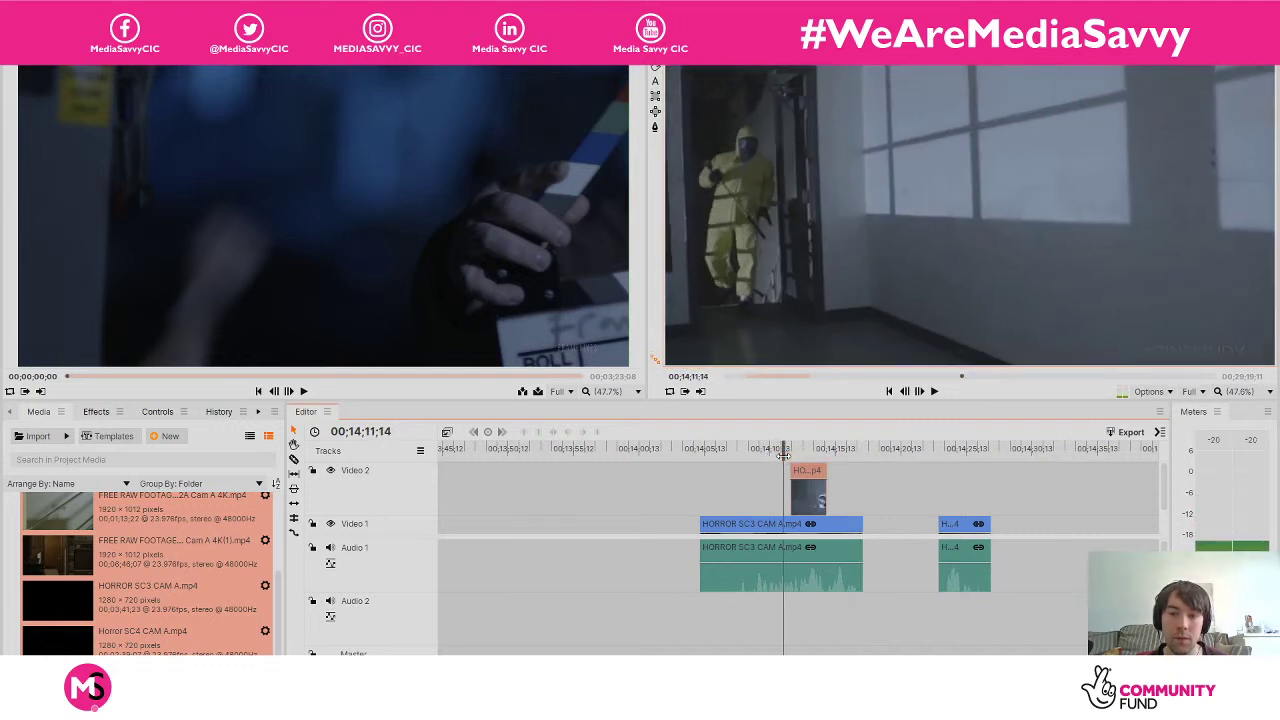
key("space")
key("space")
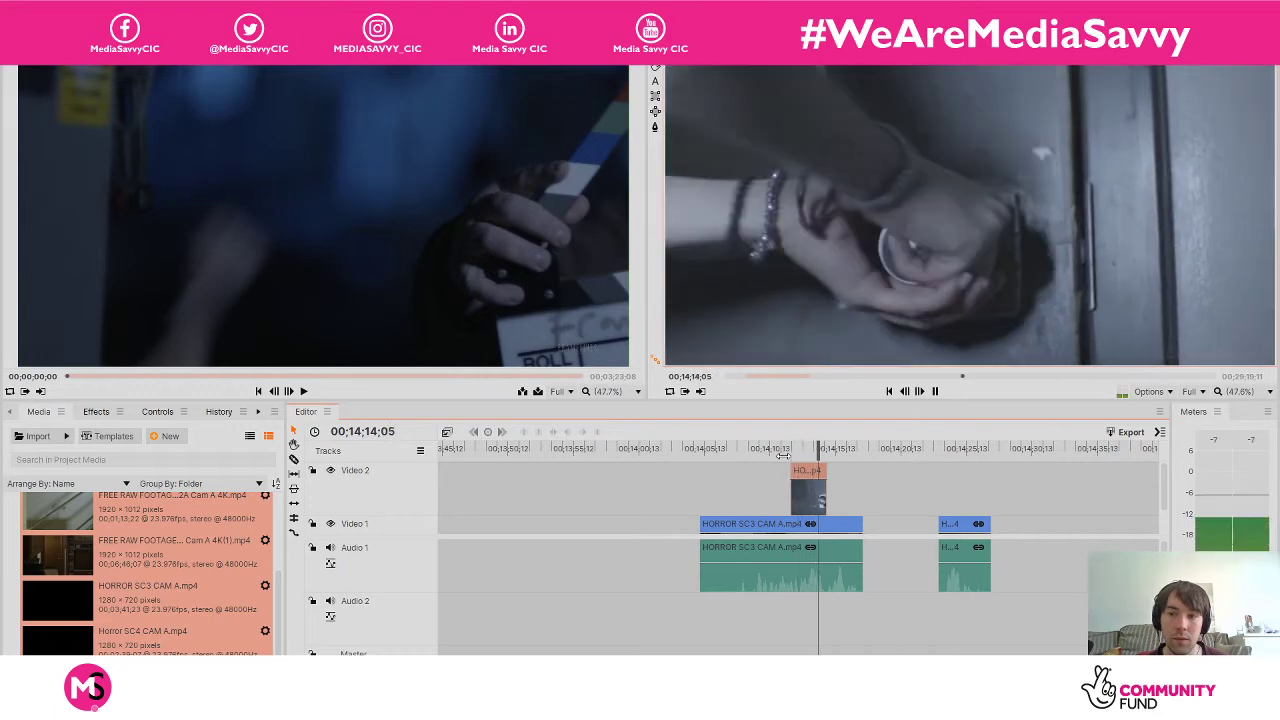
key("space")
key("space")
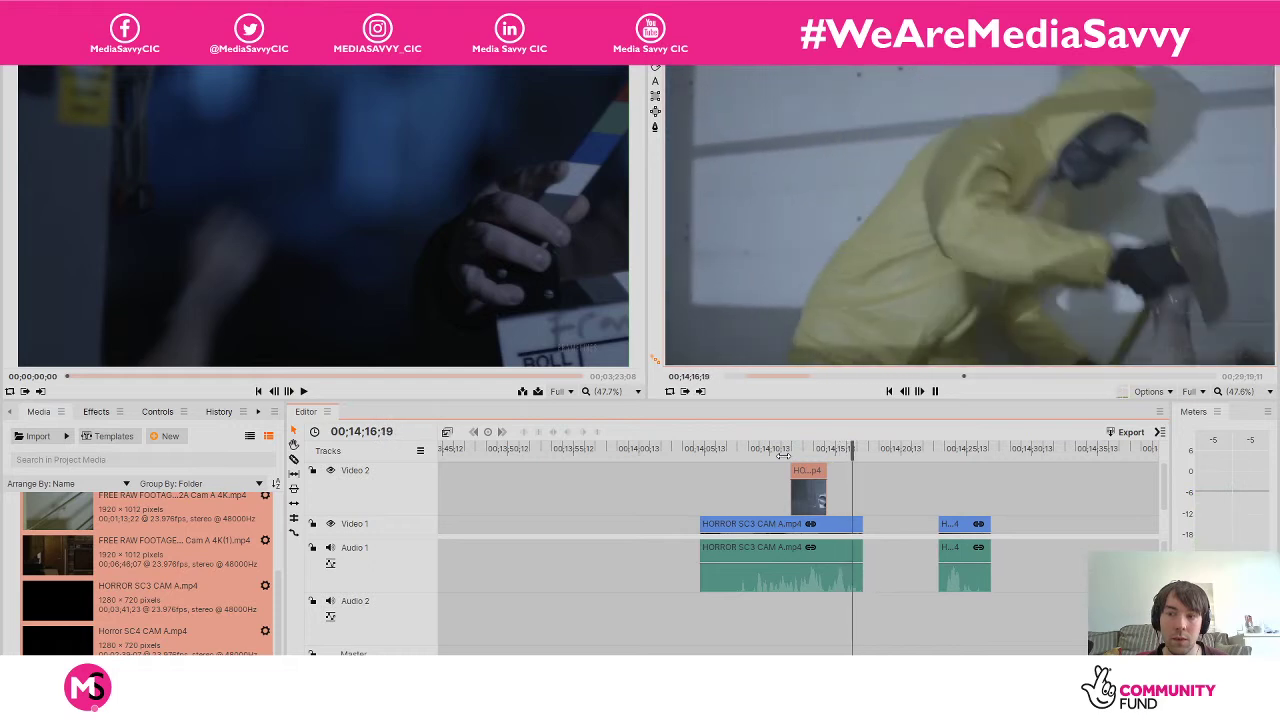
key("space")
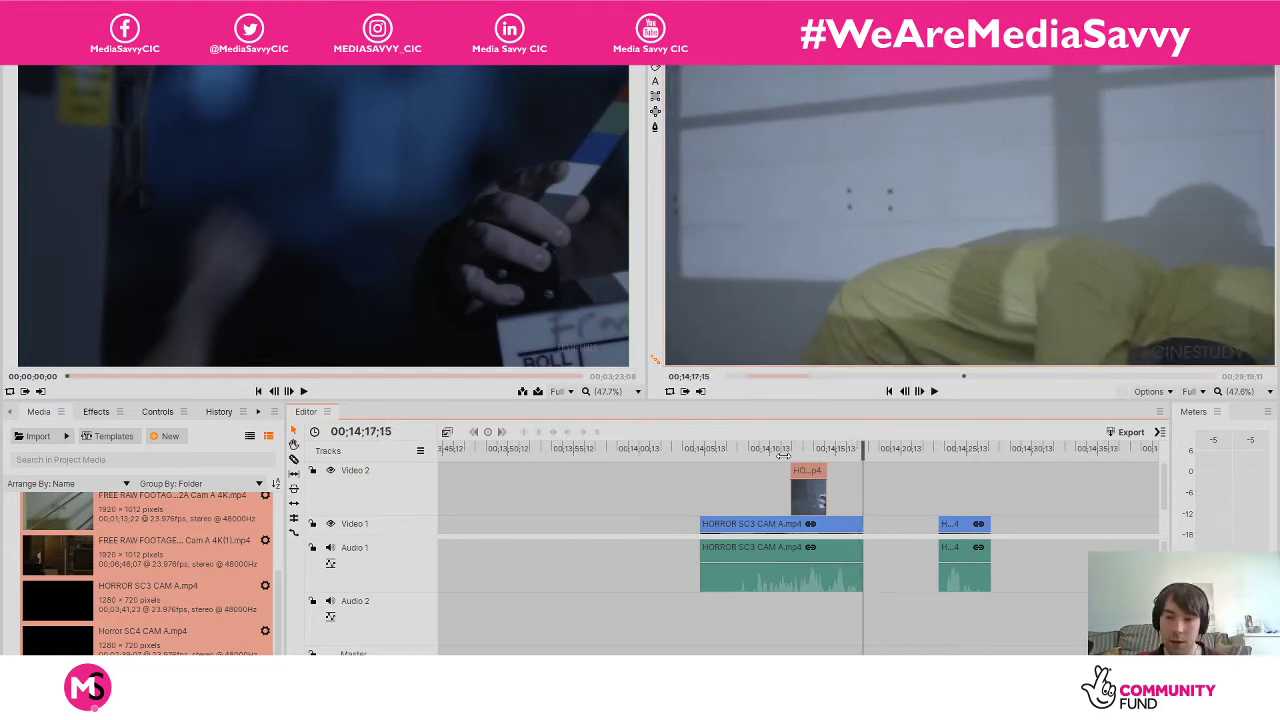
left_click(942, 457)
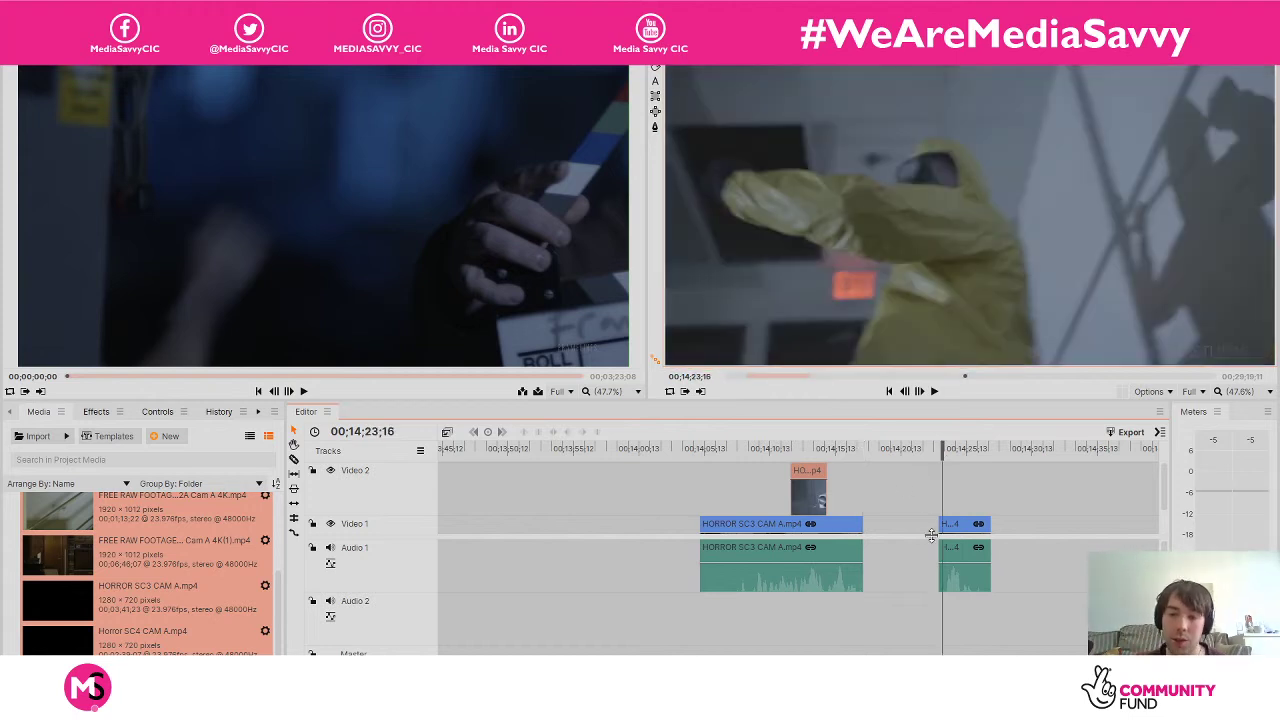
left_click_drag(952, 532, 881, 518)
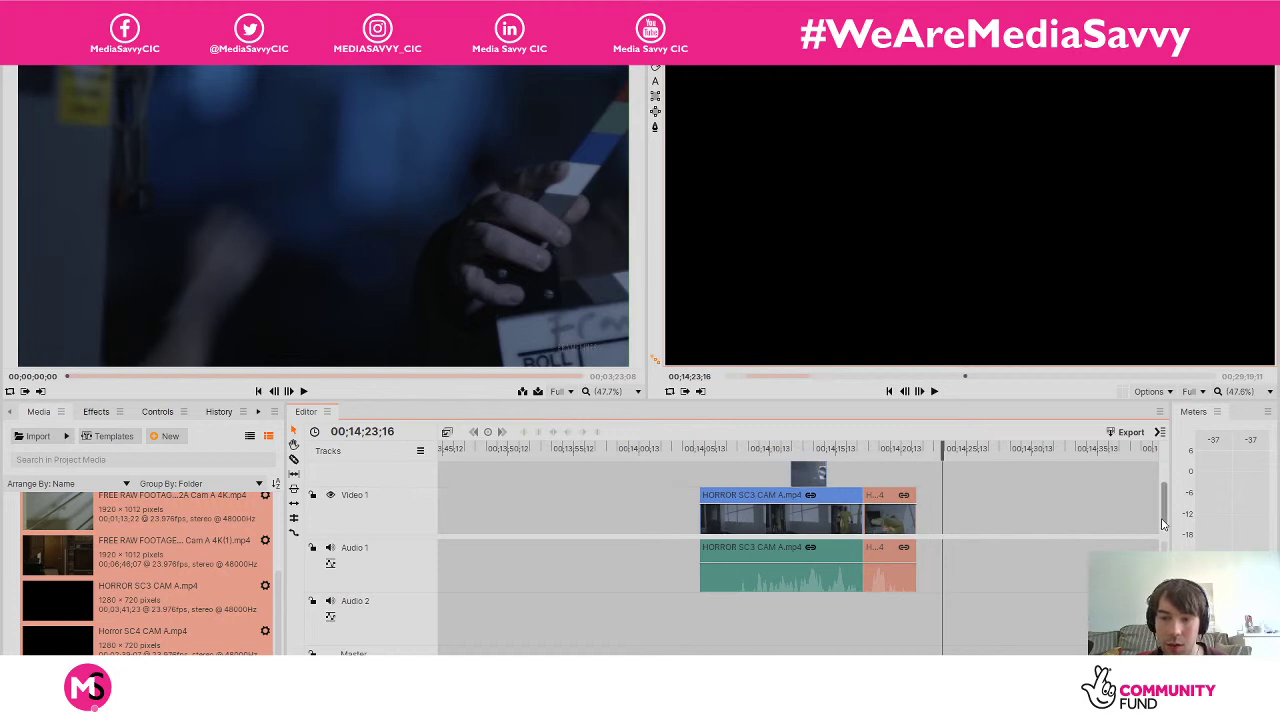
Move the running shot, swing clip and overlaid door knob clip together to an earlier position, starting at about 00;09;30.
left_click_drag(668, 484, 1020, 654)
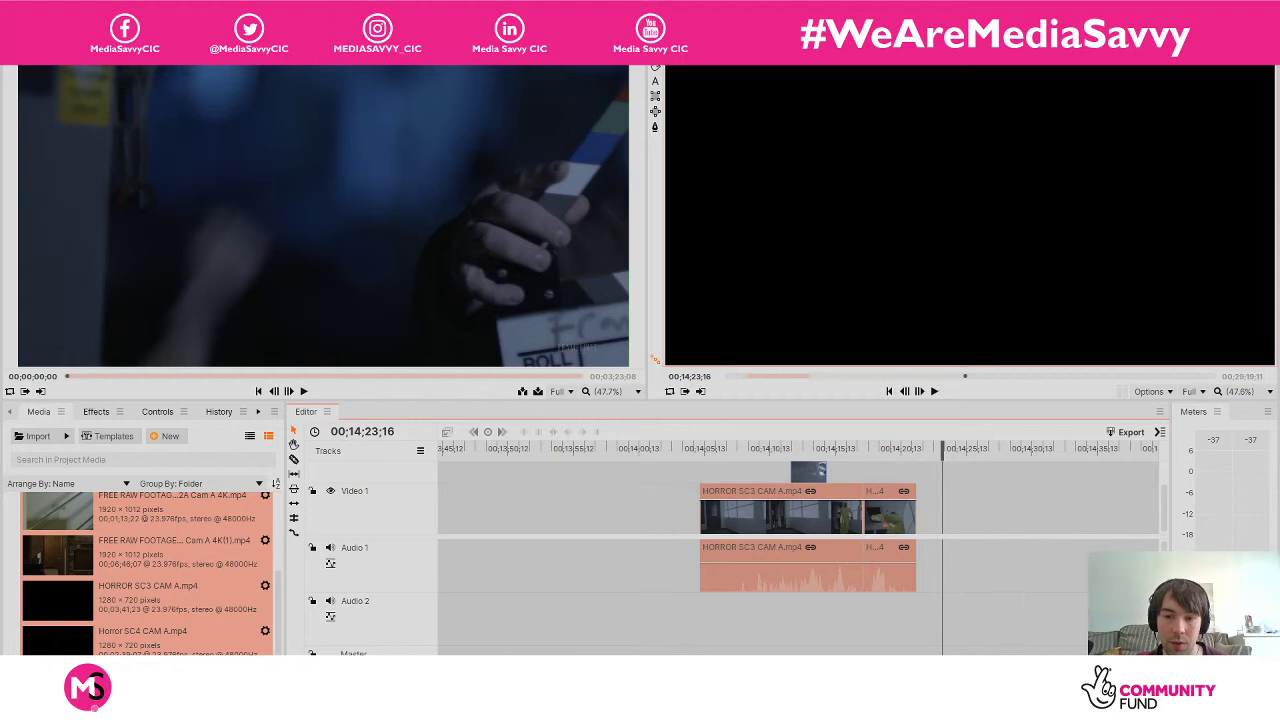
left_click(806, 477)
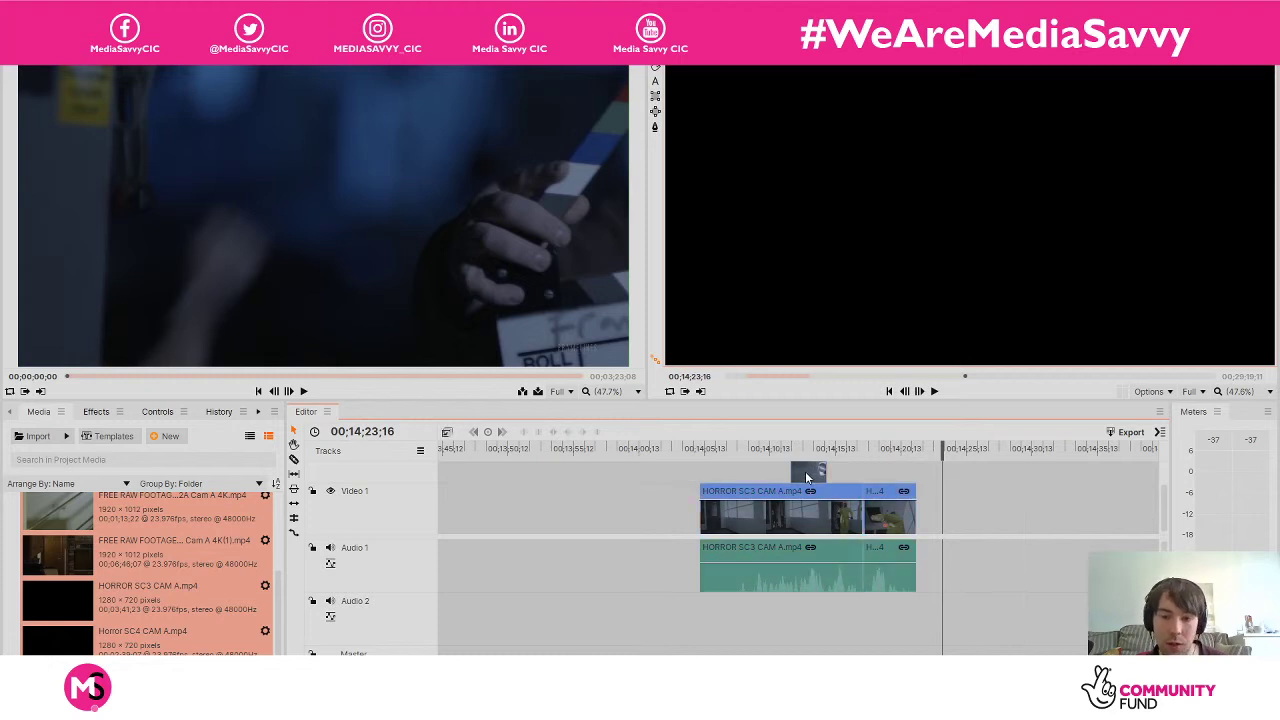
left_click_drag(1167, 512, 1167, 500)
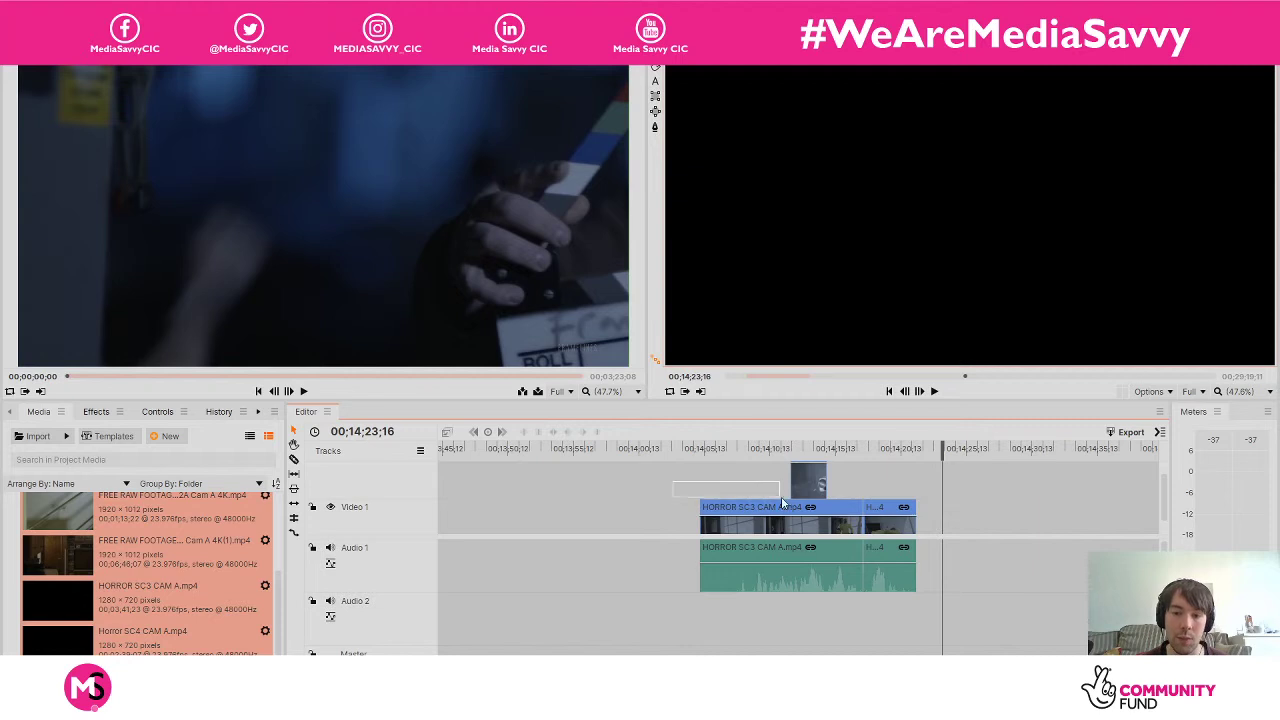
left_click_drag(810, 506, 880, 520)
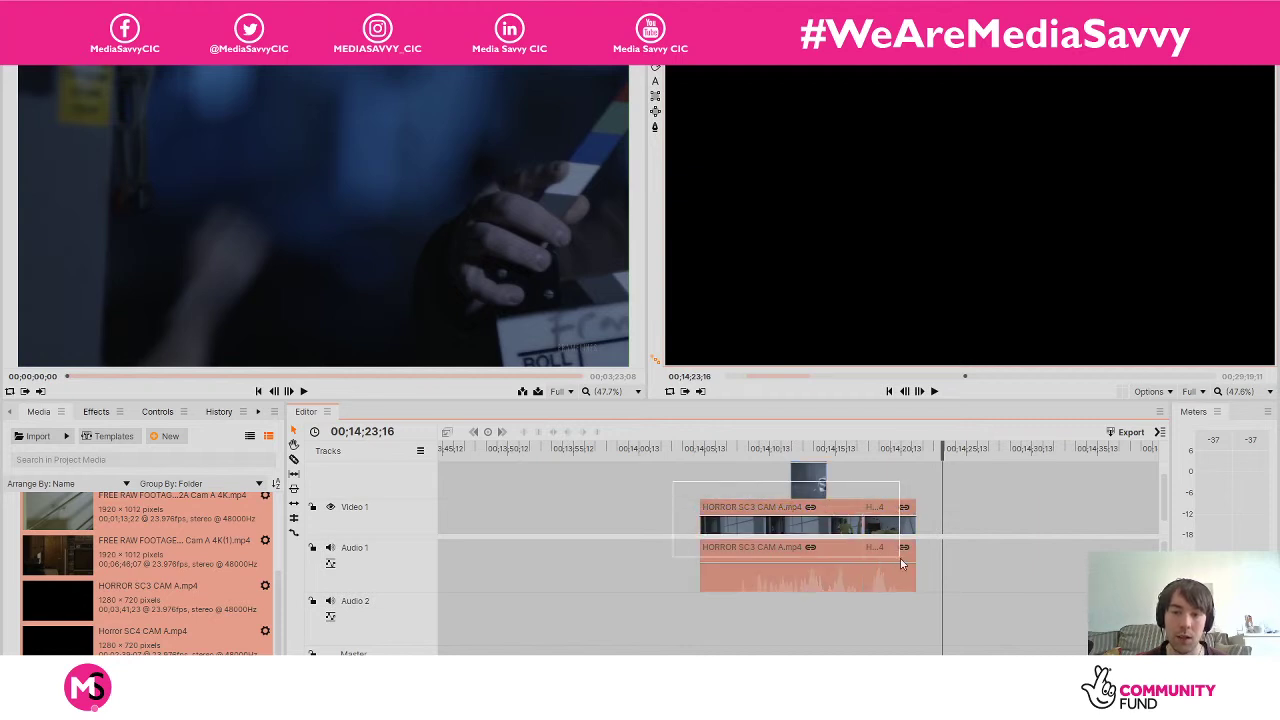
left_click_drag(934, 610, 934, 610)
left_click_drag(721, 509, 695, 516)
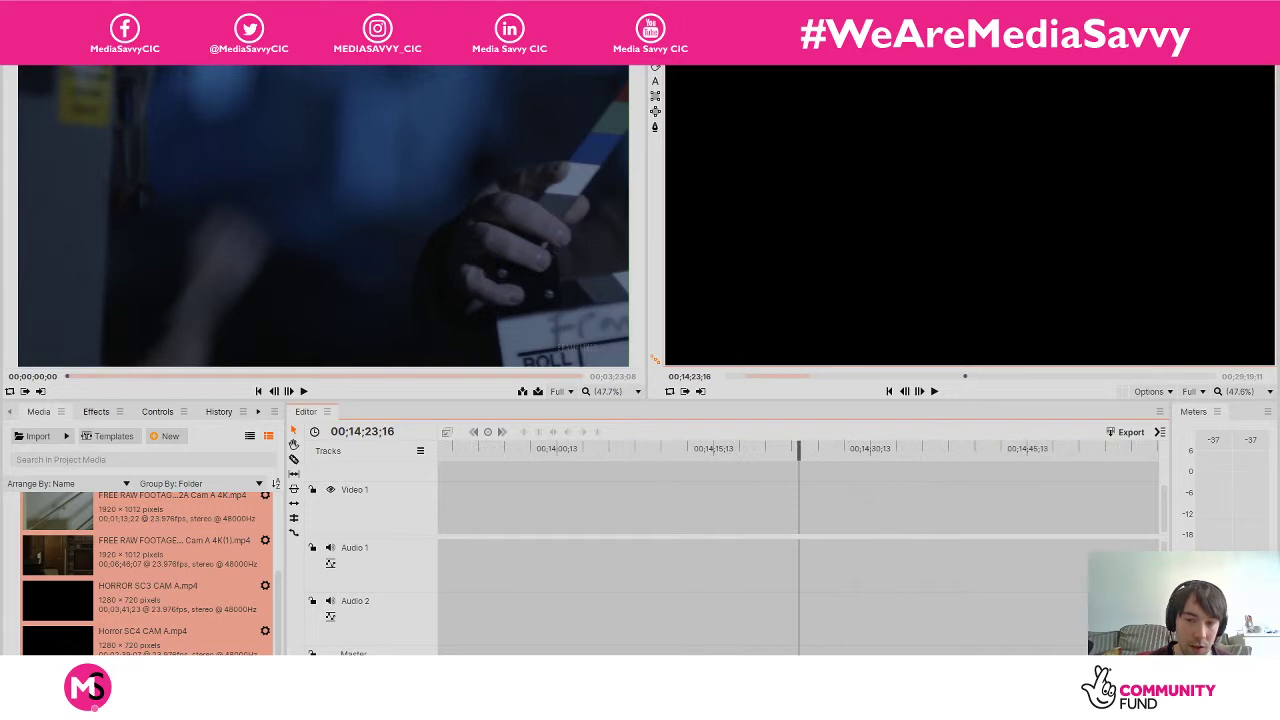
Move the grouped SC3 clips directly behind the assembled clips near 00;02;00, keeping the door knob clip on Video 2.
scroll(800, 550, "down", 3)
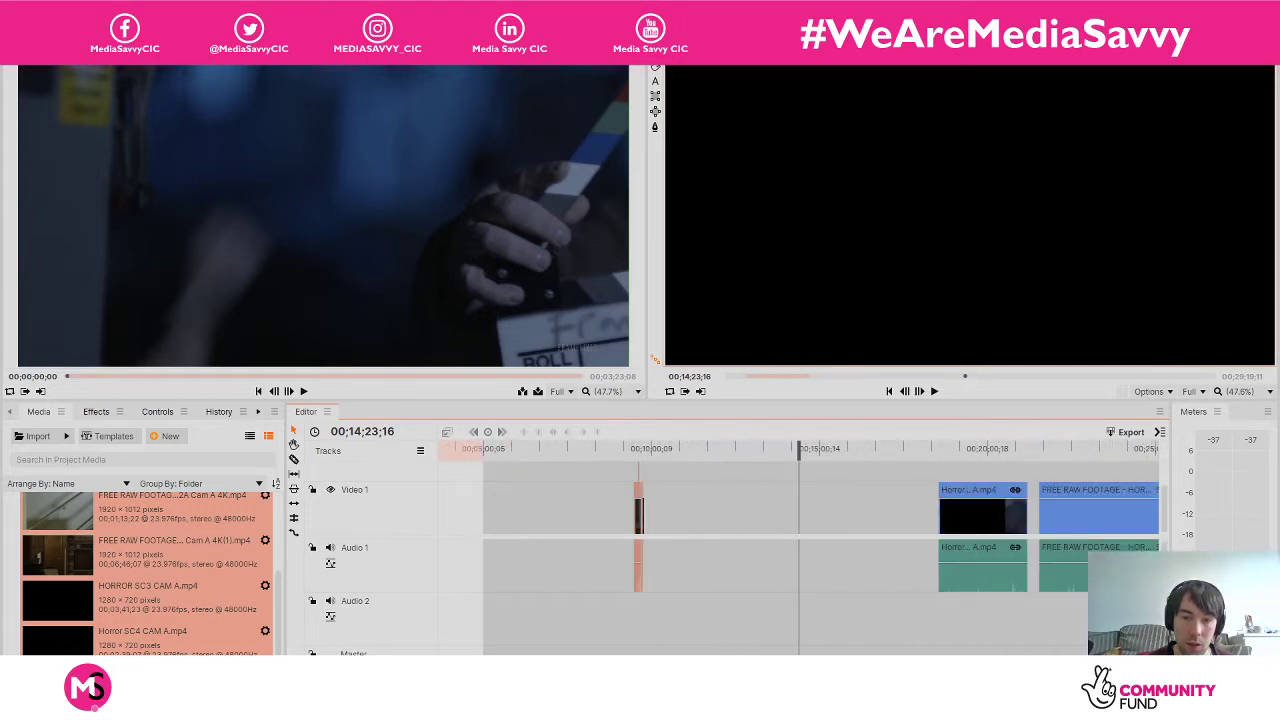
scroll(800, 550, "up", 3)
scroll(800, 550, "down", 2)
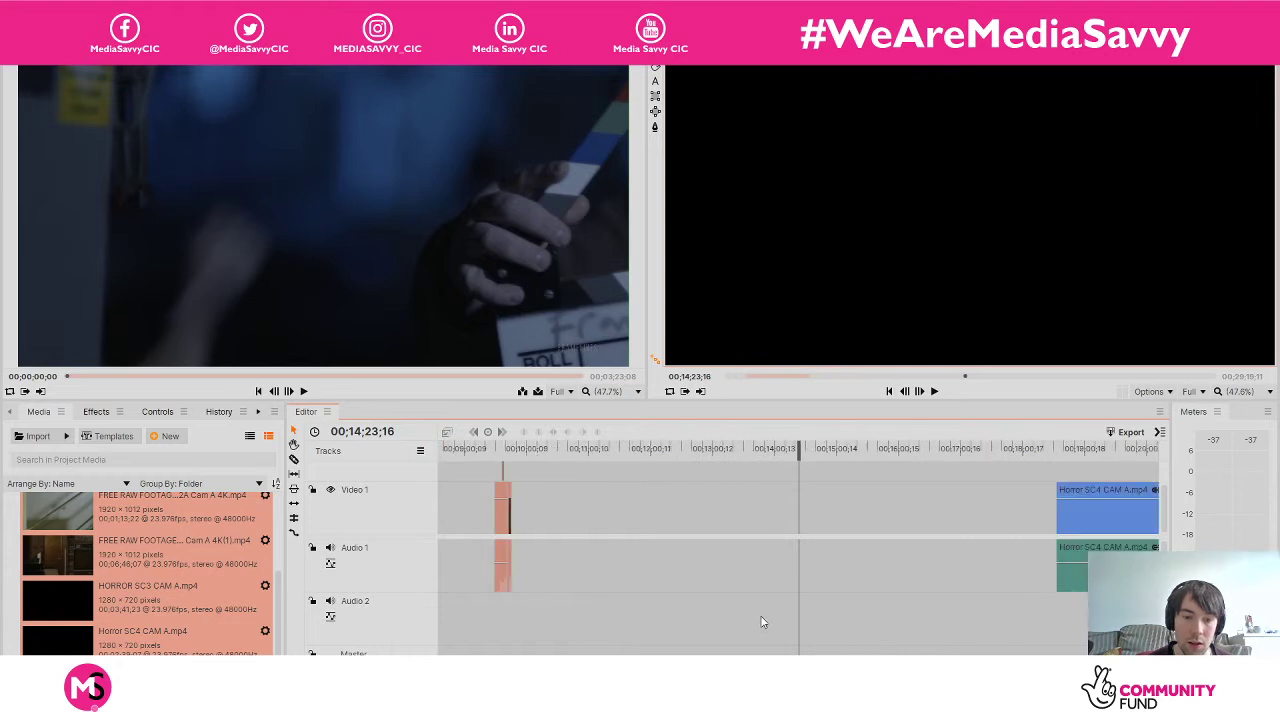
scroll(752, 650, "left", 5)
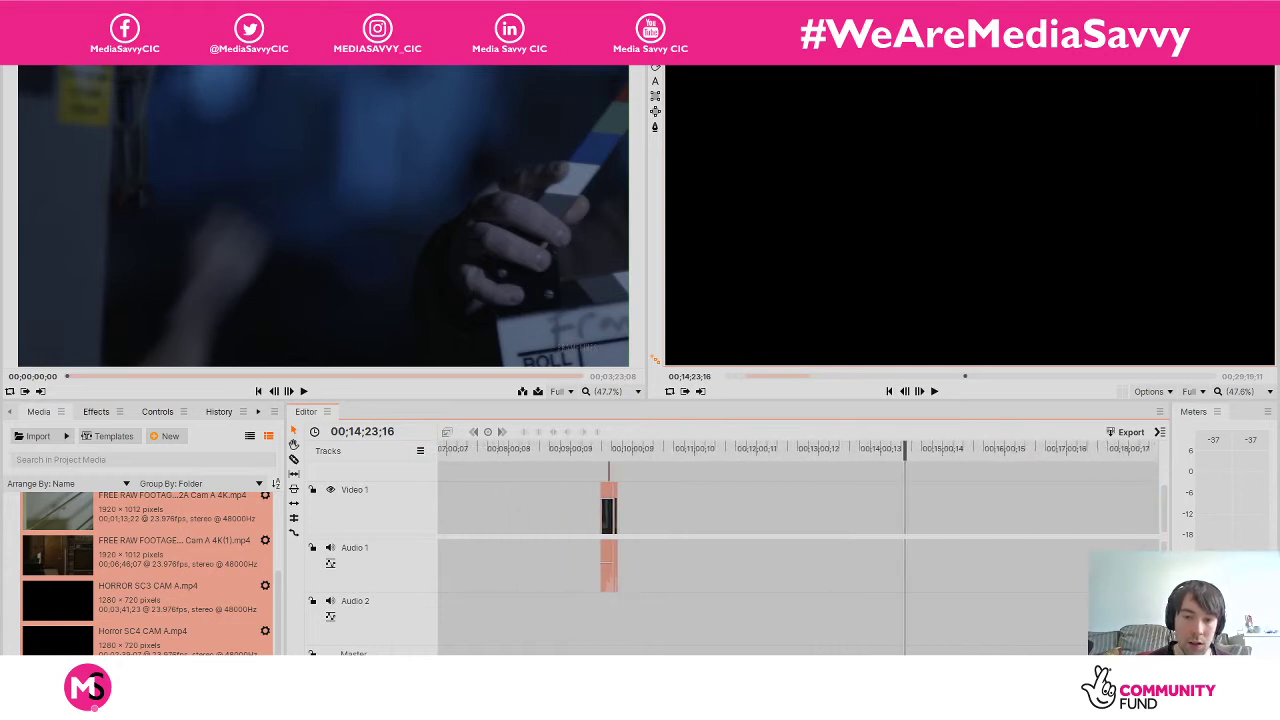
left_click_drag(798, 642, 768, 562)
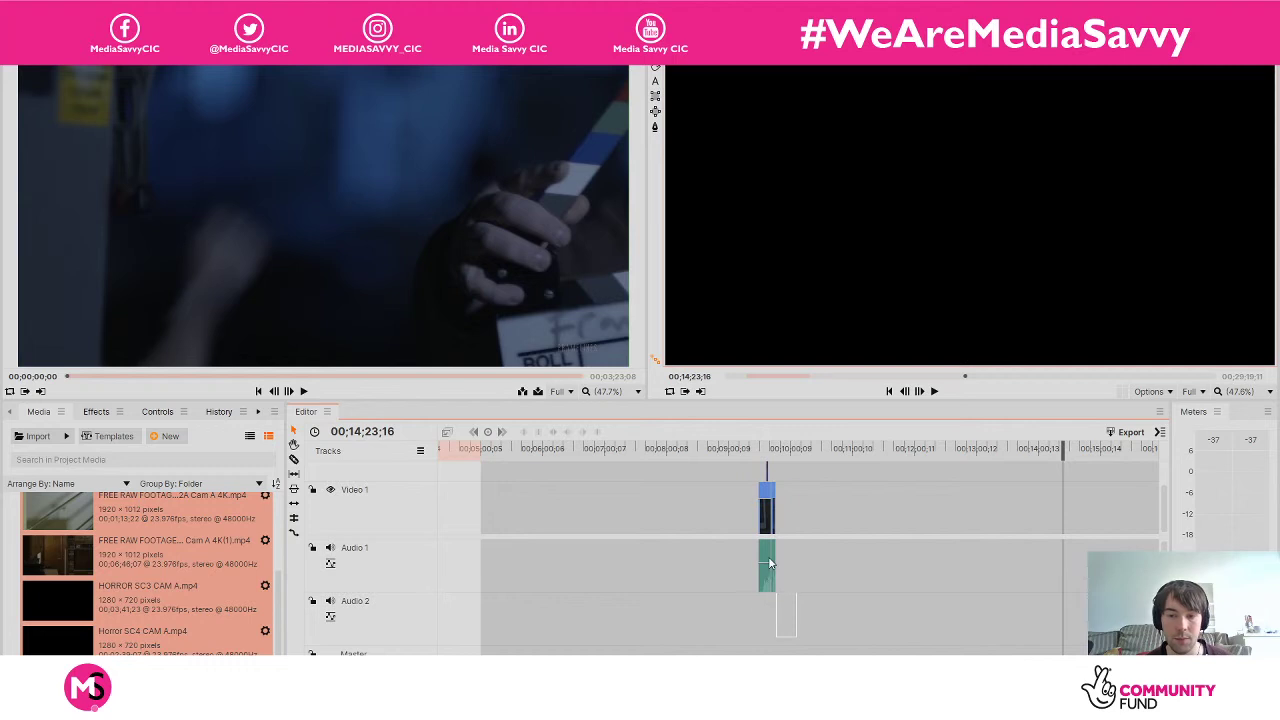
left_click_drag(765, 489, 485, 497)
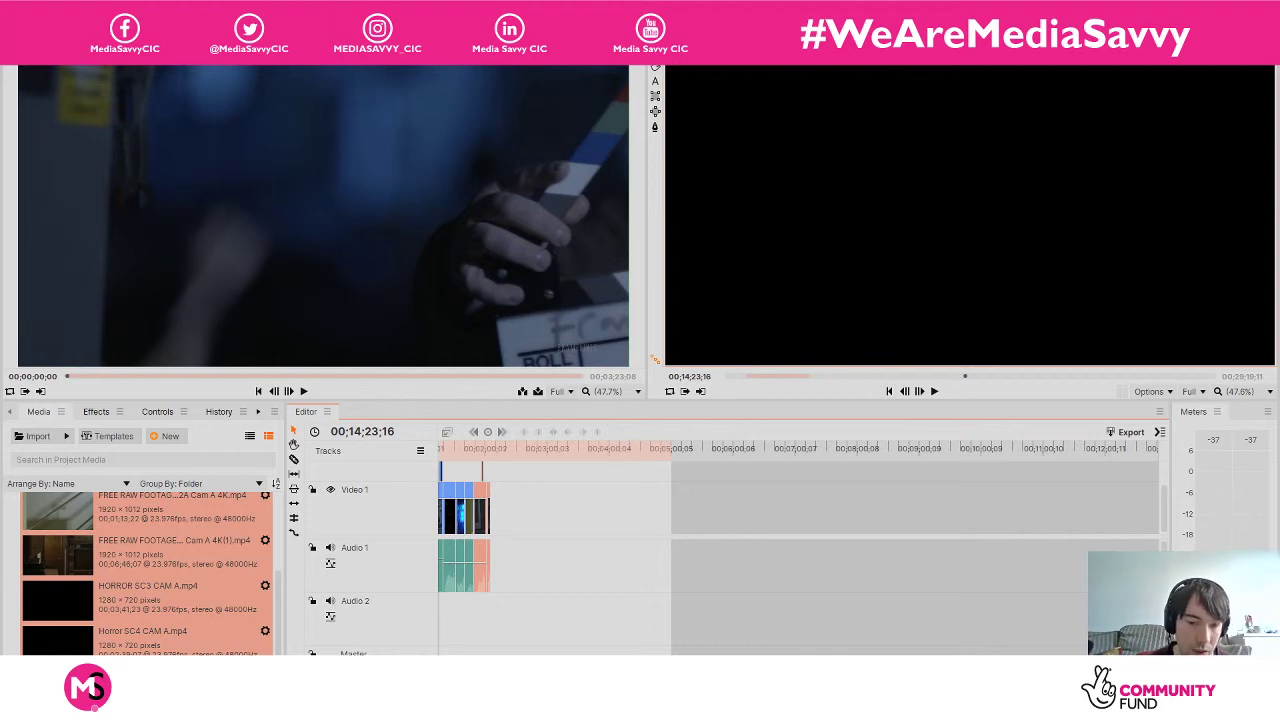
Trim the start of the Horror SC4 CAM A clip on Video 1 to 00;19;07;05, where the woman lies in bed.
scroll(765, 654, "right", 10)
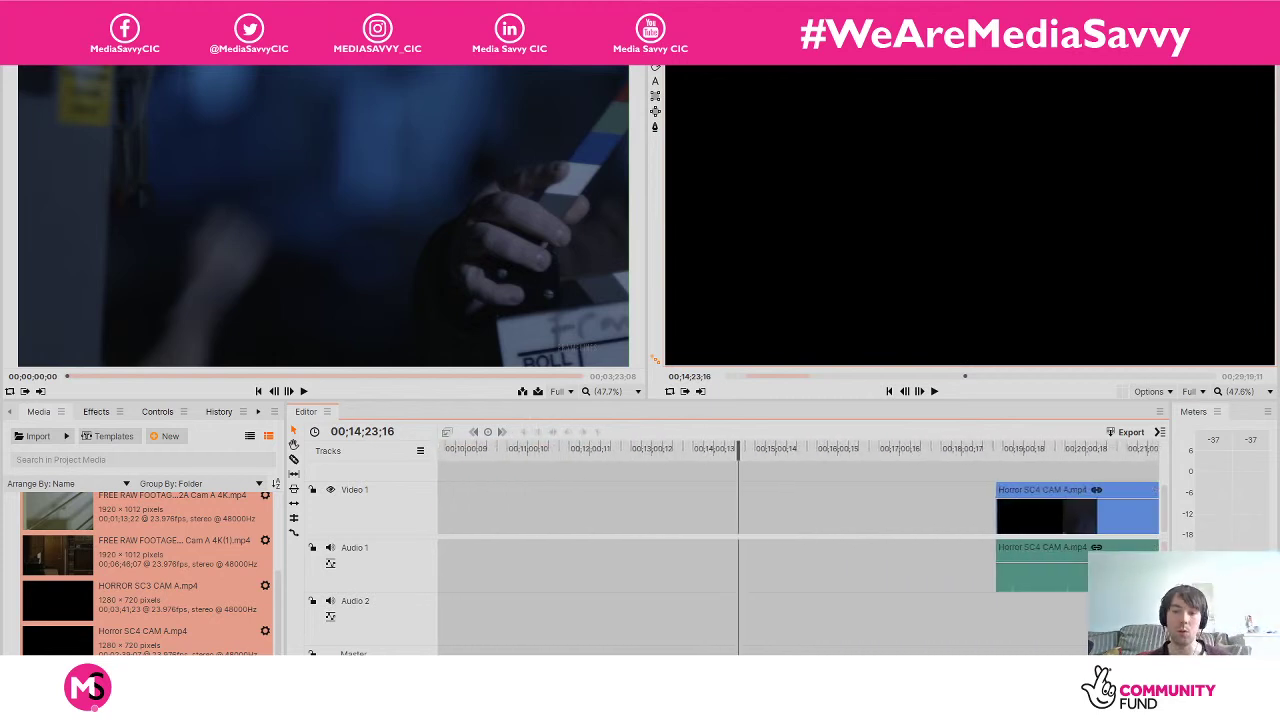
scroll(798, 548, "right", 5)
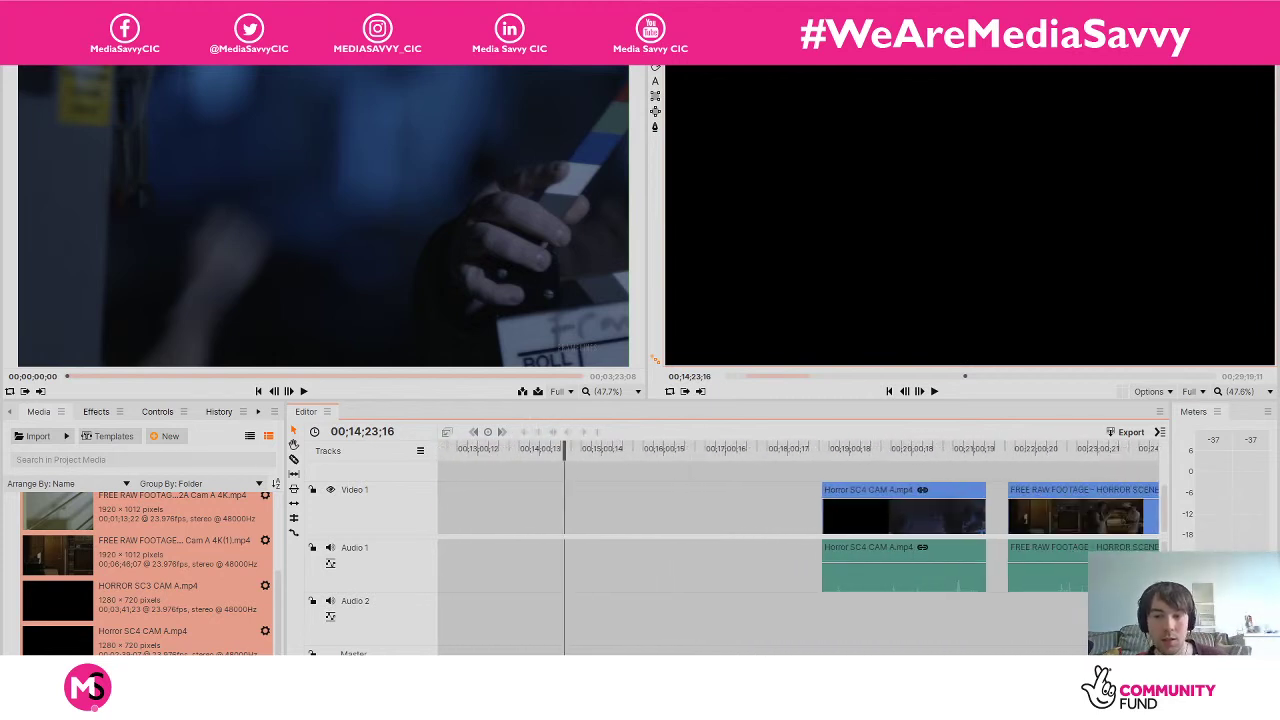
scroll(677, 637, "down", 5)
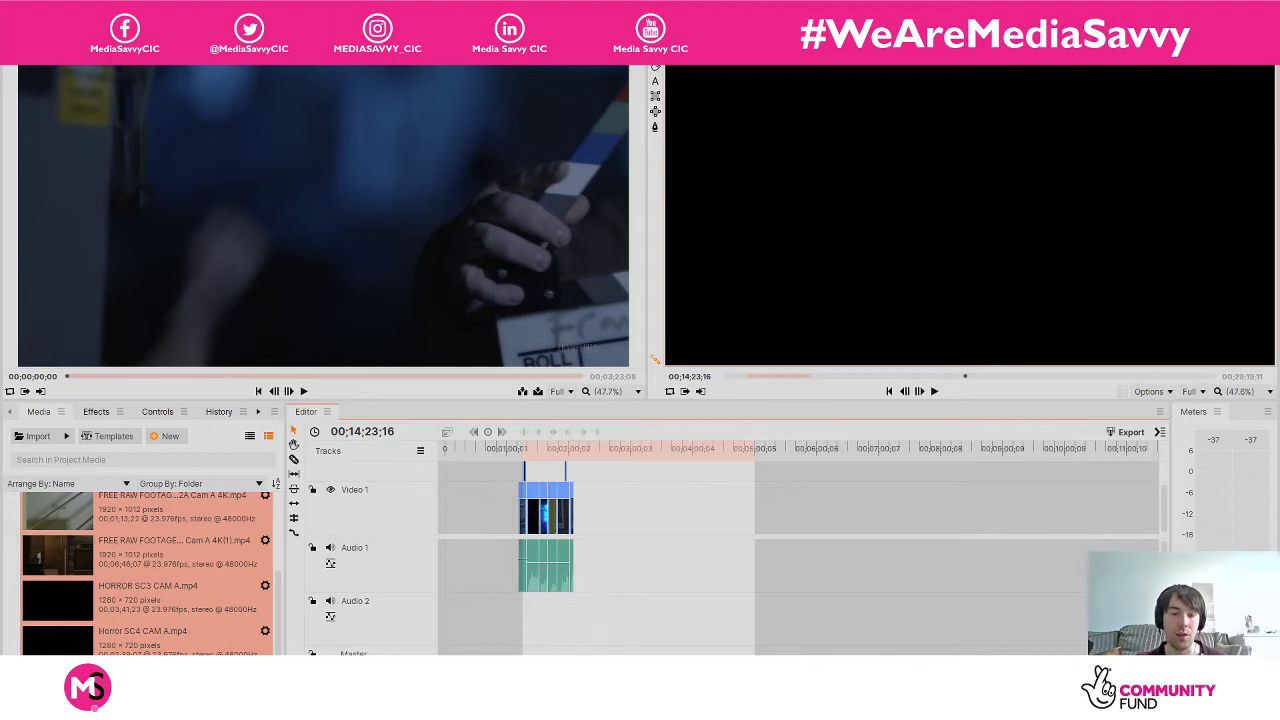
scroll(798, 548, "right", 10)
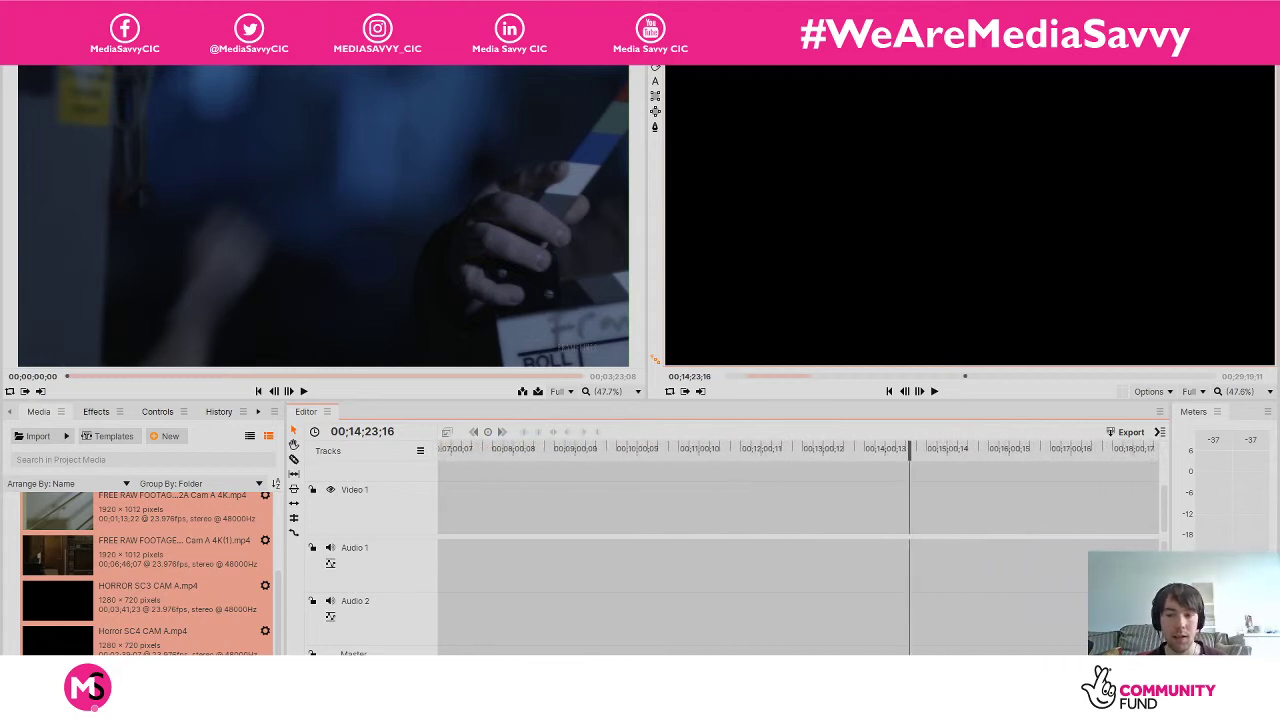
scroll(800, 520, "right", 4)
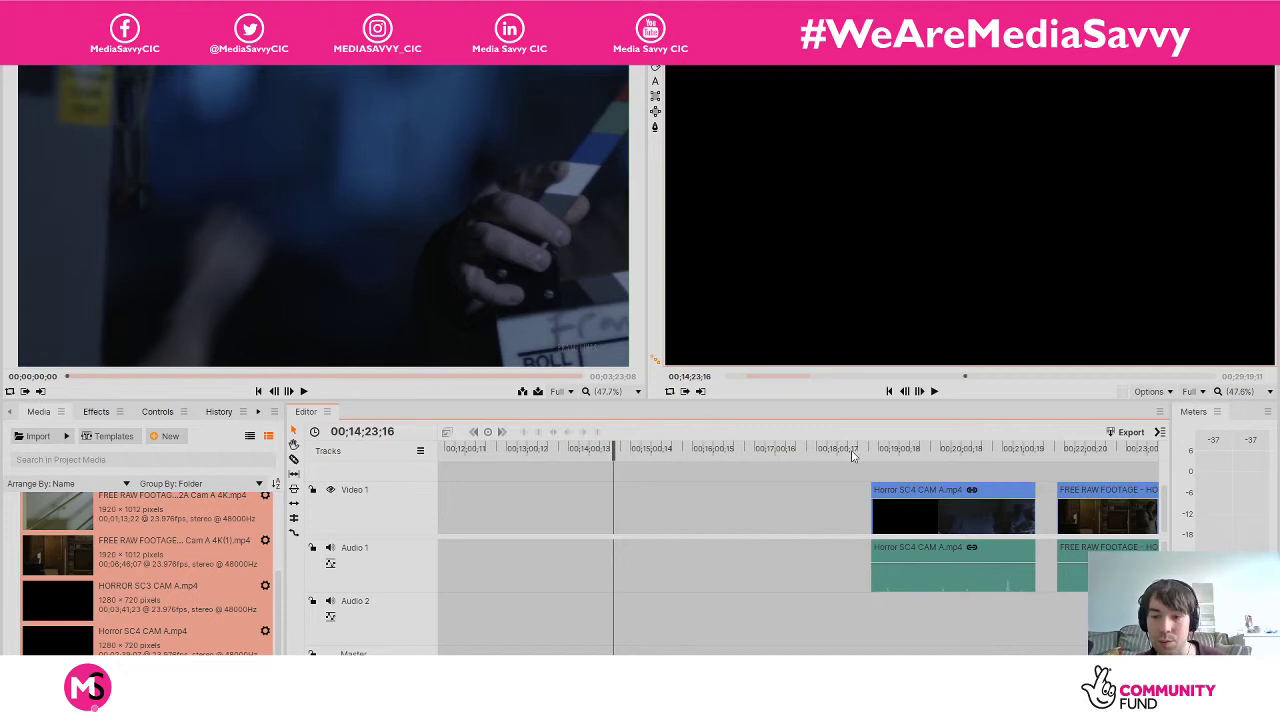
left_click_drag(880, 457, 905, 447)
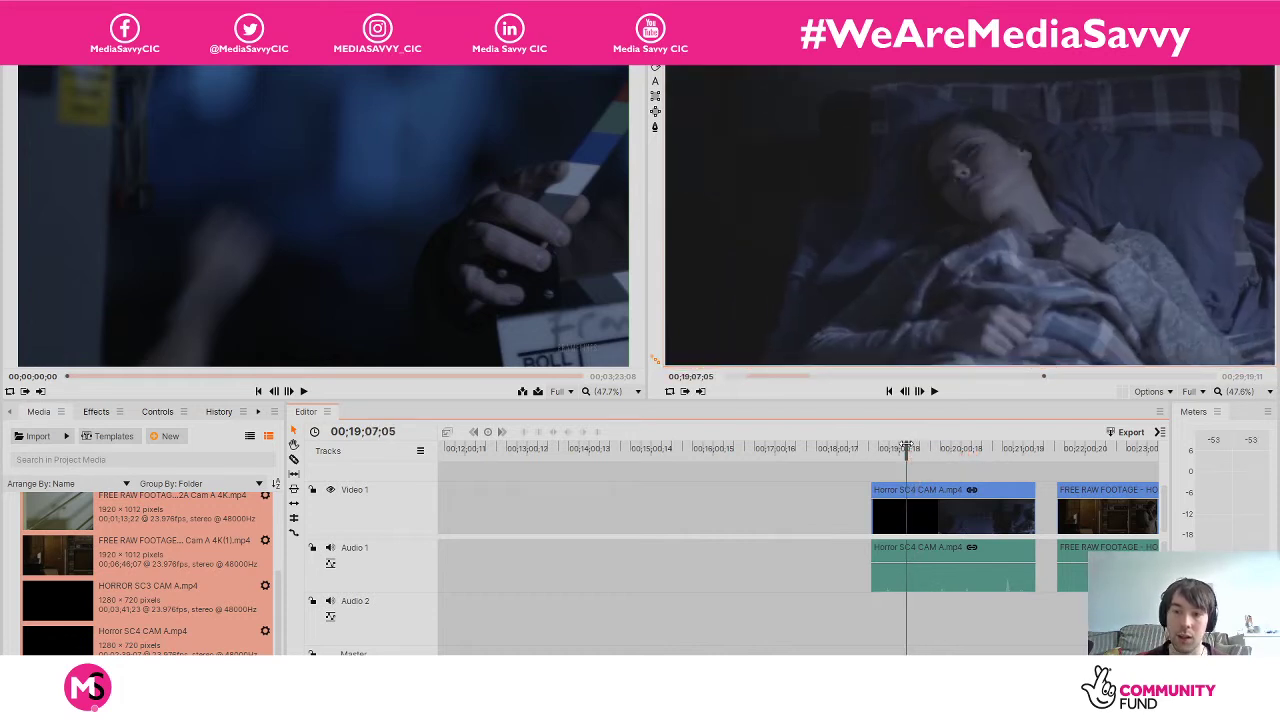
left_click_drag(873, 506, 907, 509)
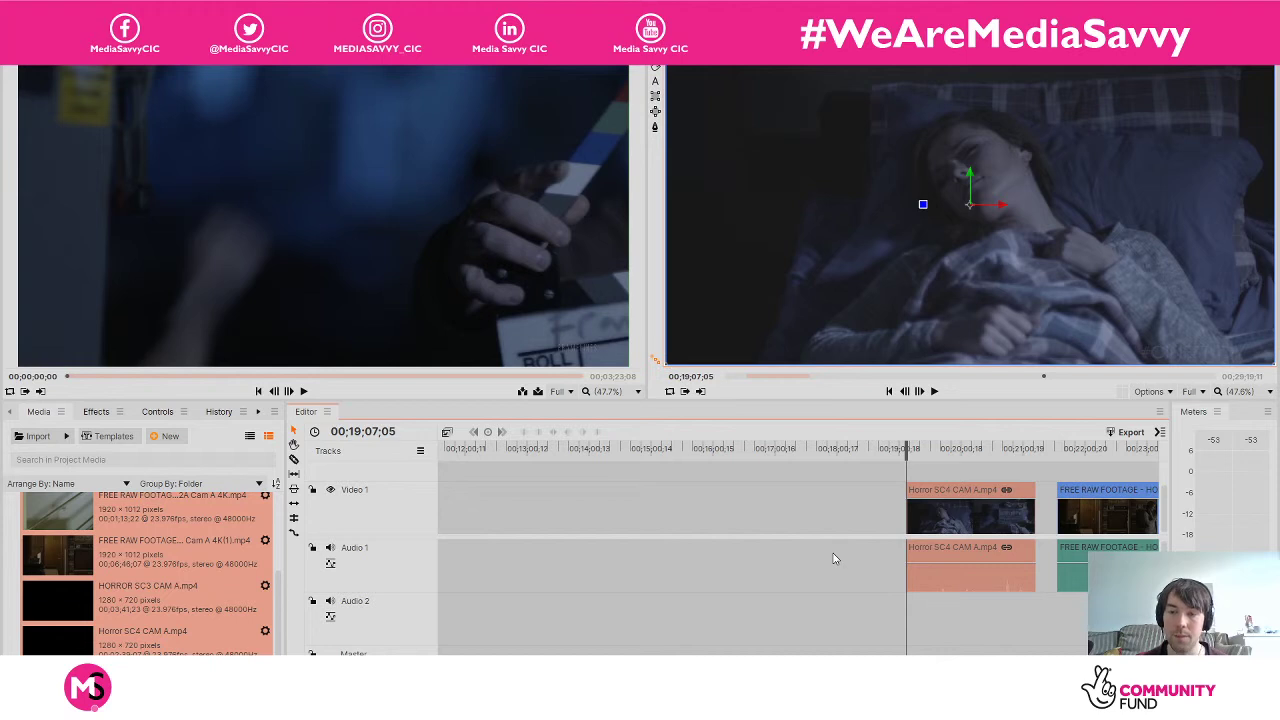
Play the opening of the SC4 bed shot and trim its start further, to 00;19;10;06.
key("space")
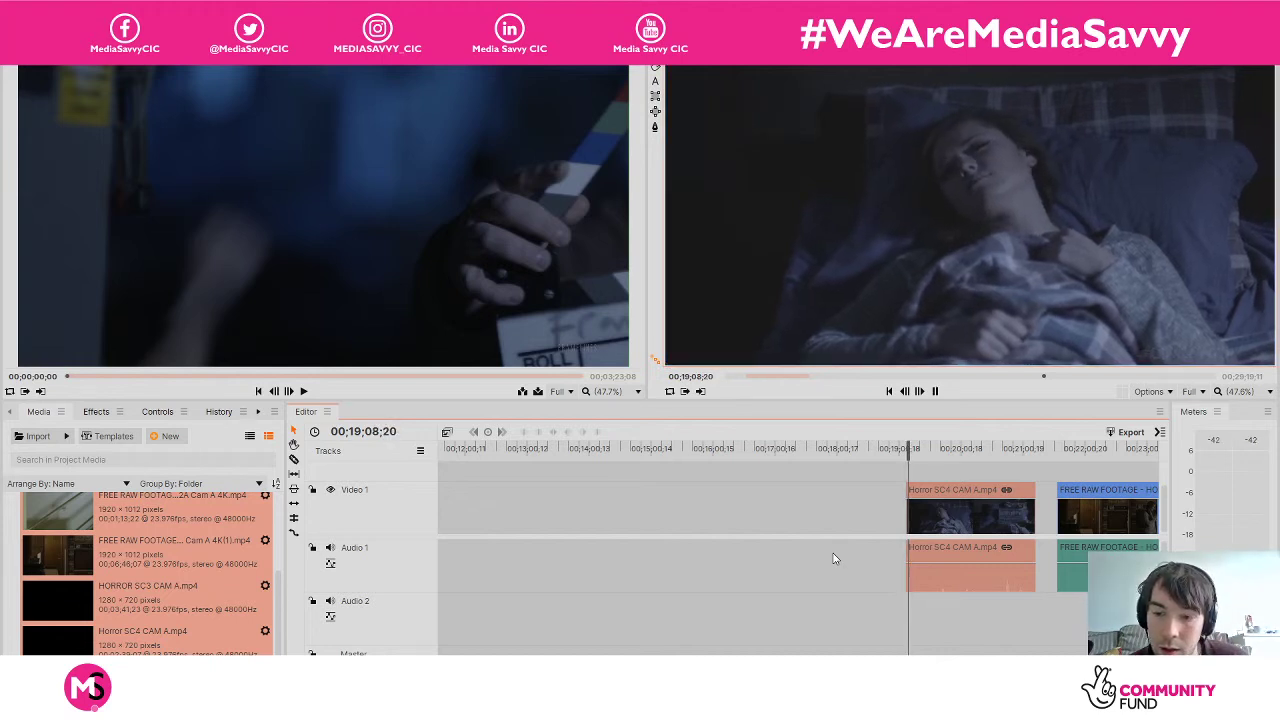
key("space")
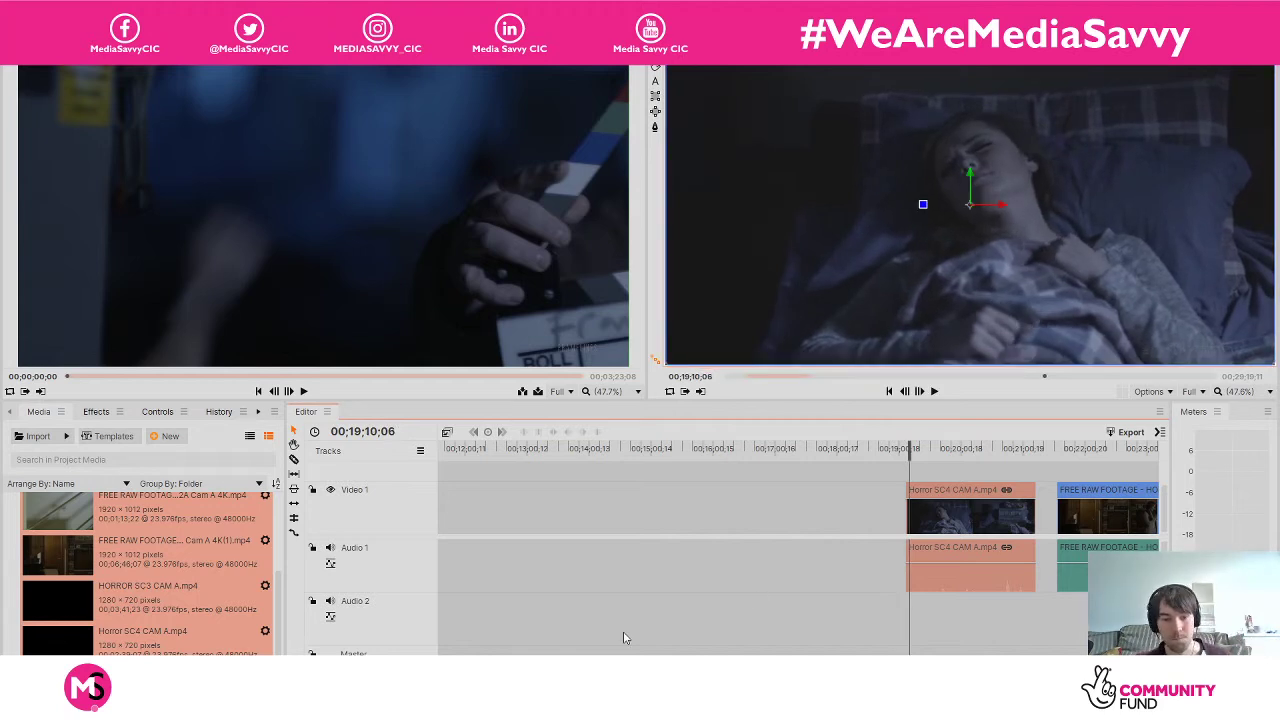
scroll(800, 520, "up", 3)
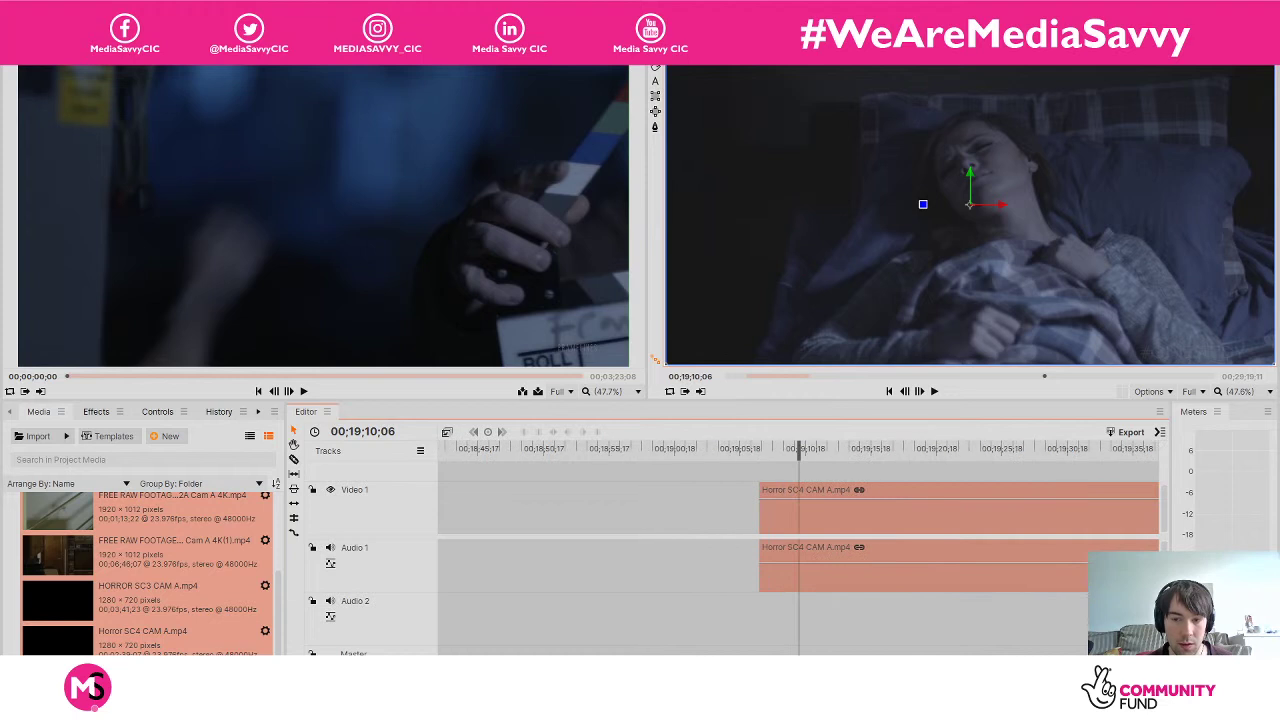
left_click_drag(760, 490, 800, 492)
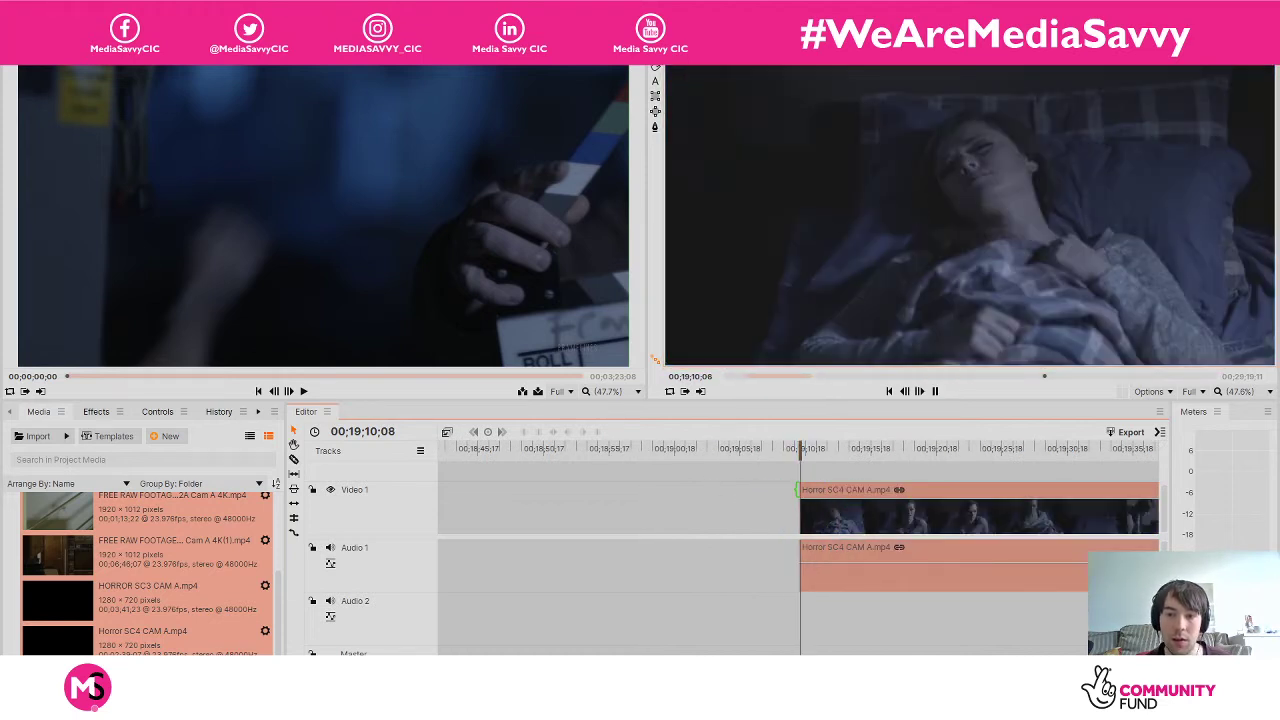
key("space")
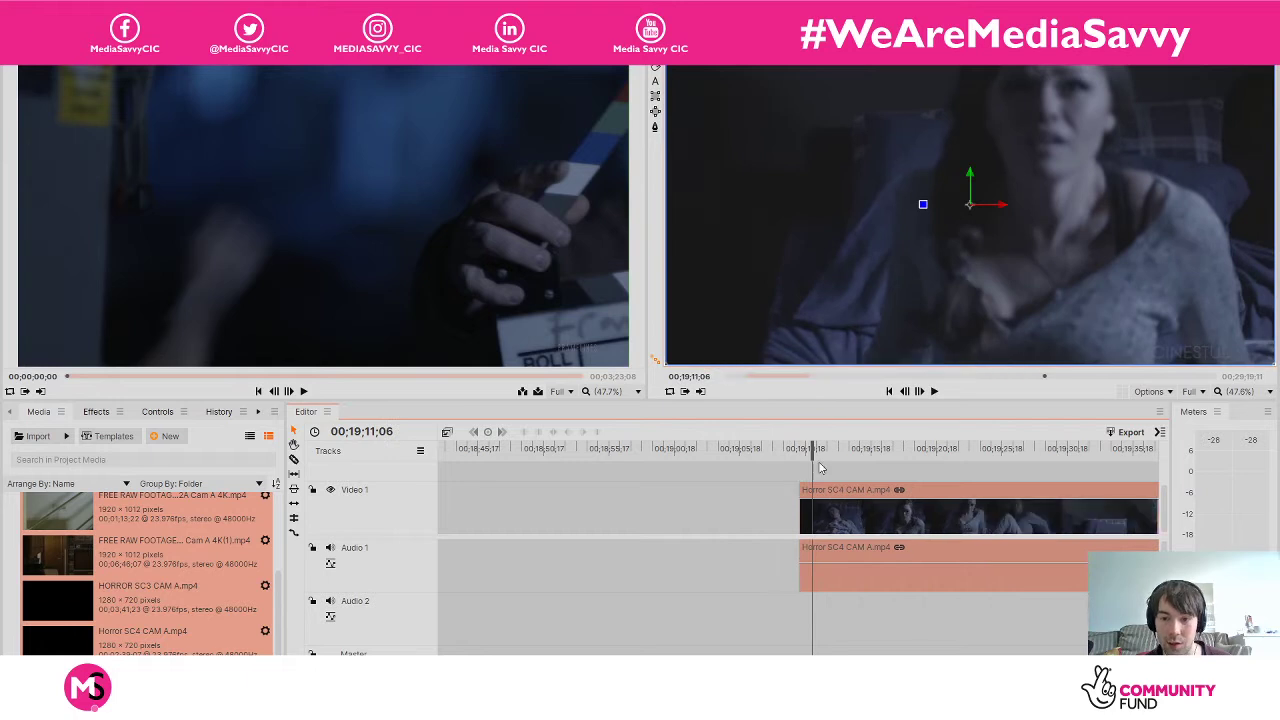
Play the SC4 shot from its new start and split the clip at 00;19;26;22, after the woman leaves the bed.
left_click_drag(812, 449, 800, 449)
key("space")
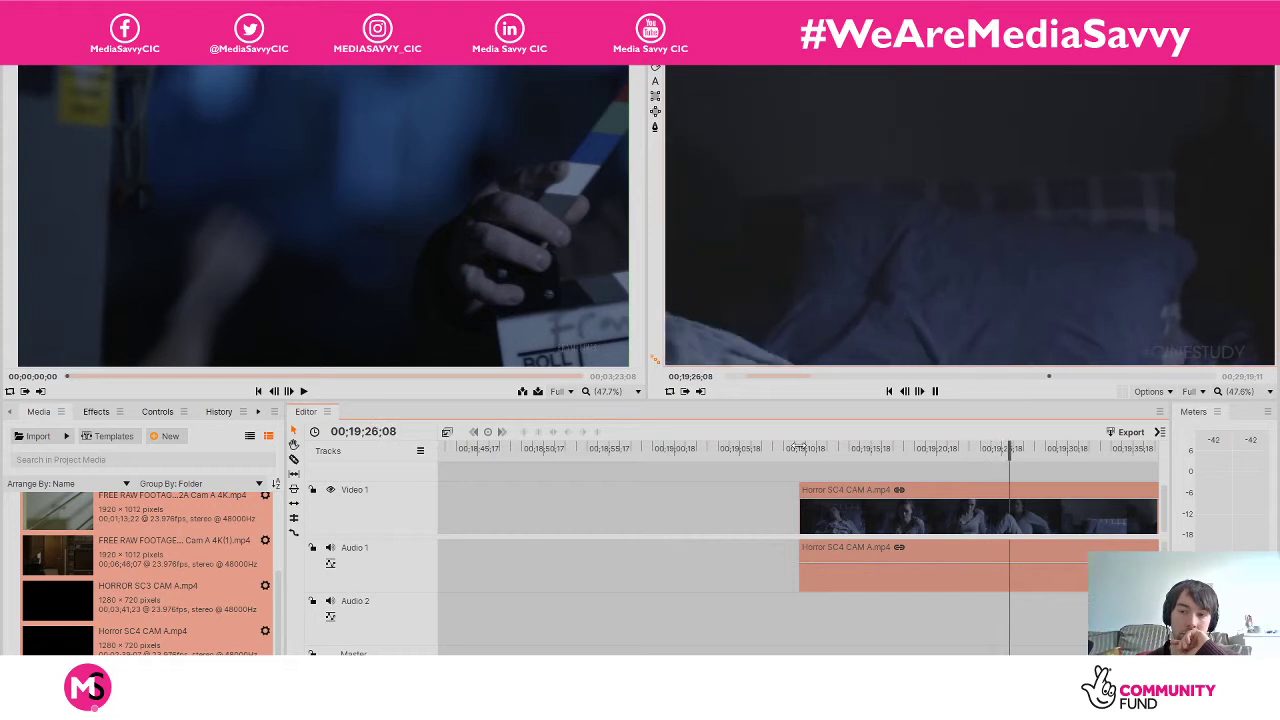
key("space")
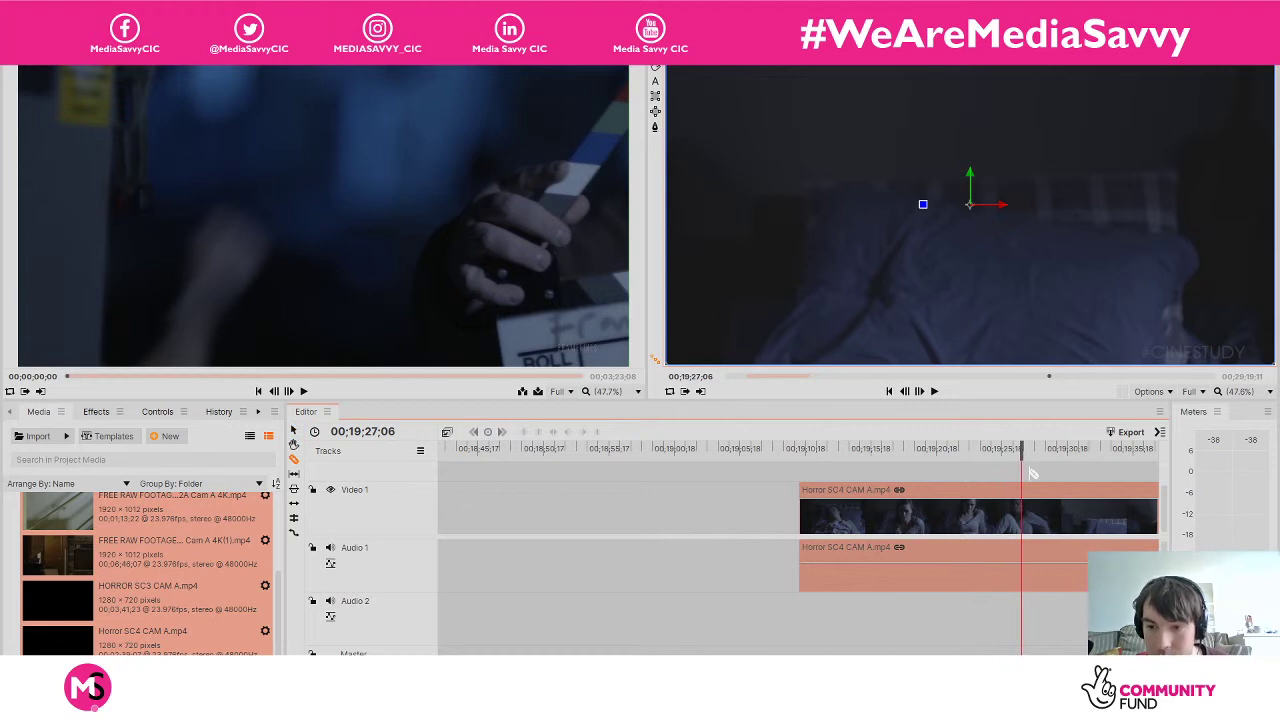
left_click_drag(1020, 452, 1009, 451)
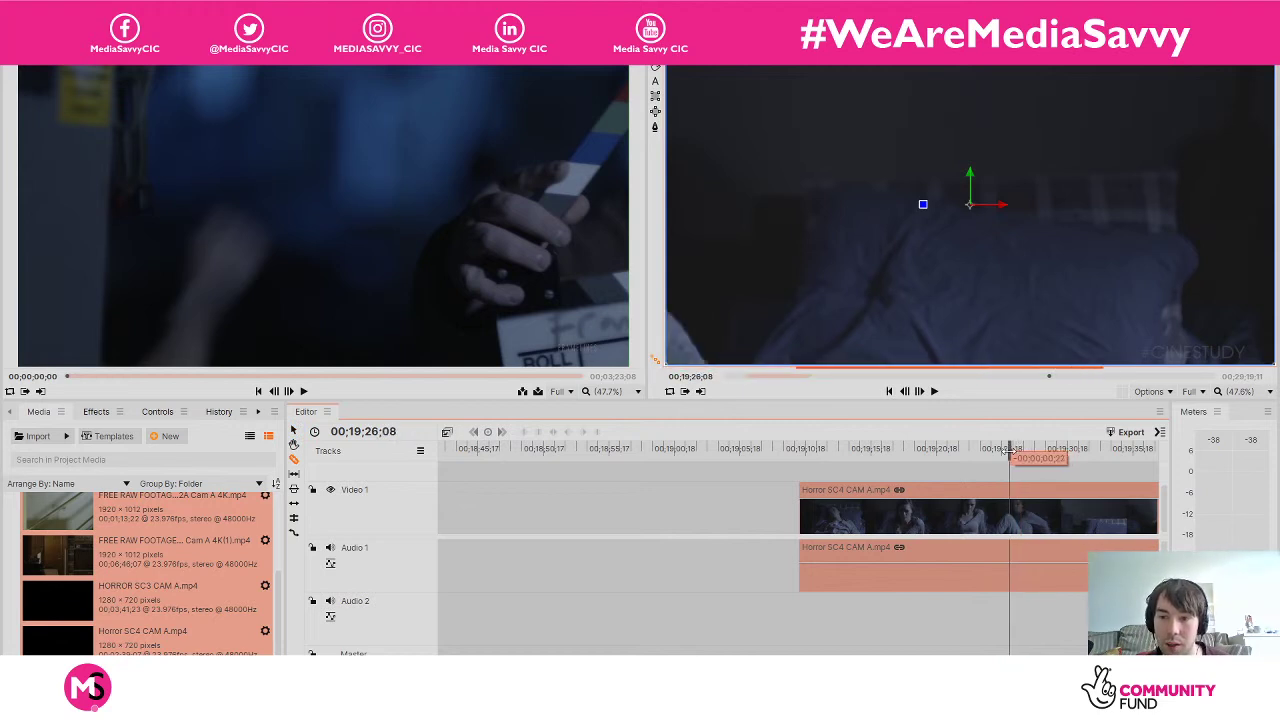
key("space")
key("space")
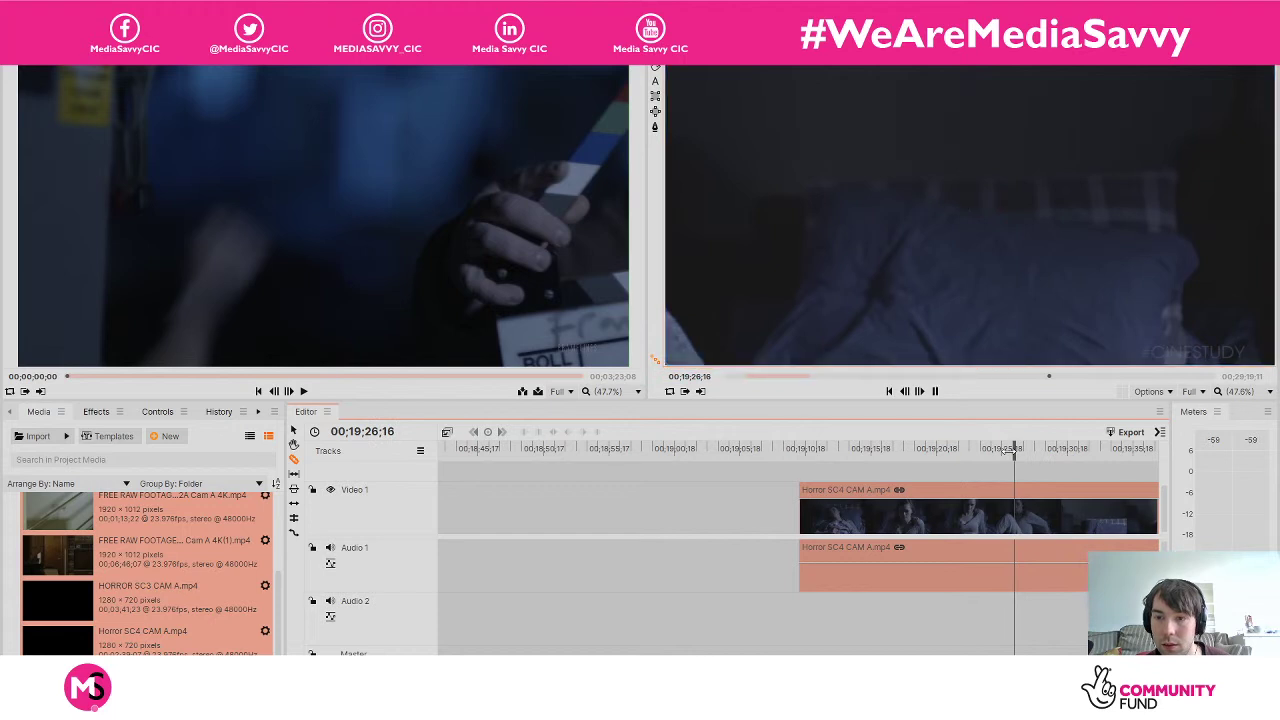
left_click(1022, 587)
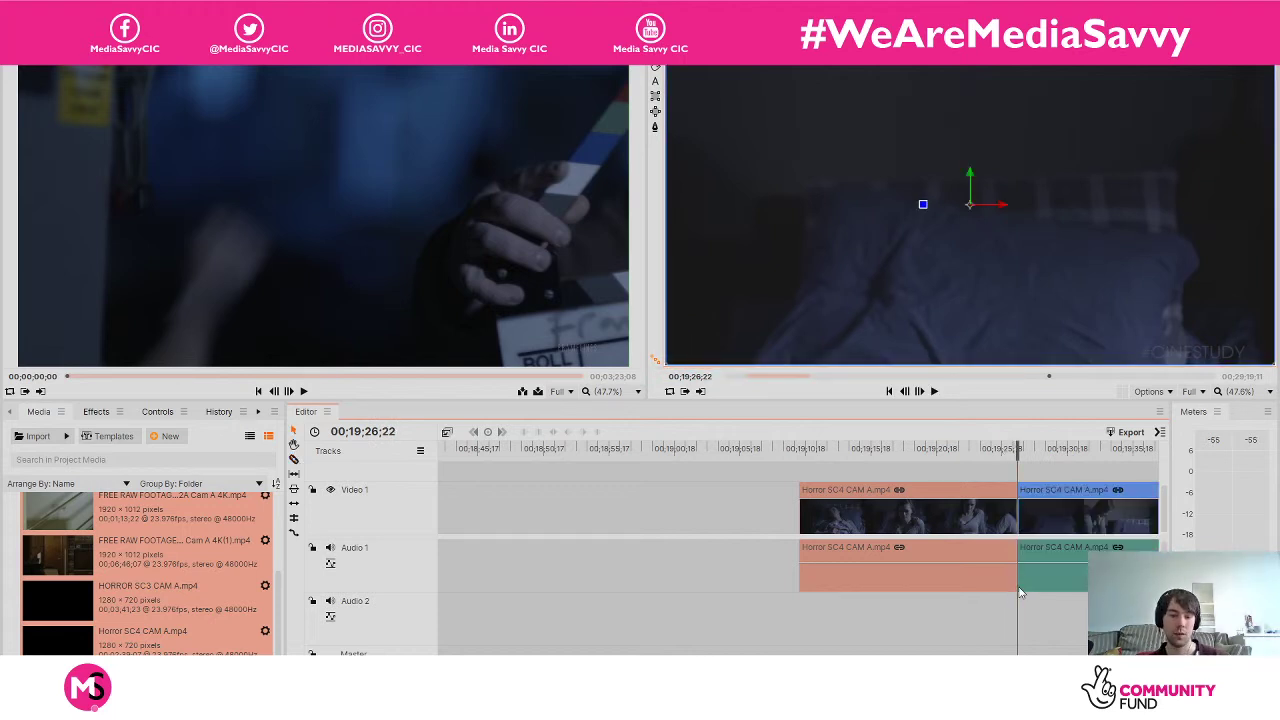
Move the split-off SC4 bed shot back along Video 1 to about 00;02;45, near the assembled clips.
left_click_drag(850, 495, 500, 505)
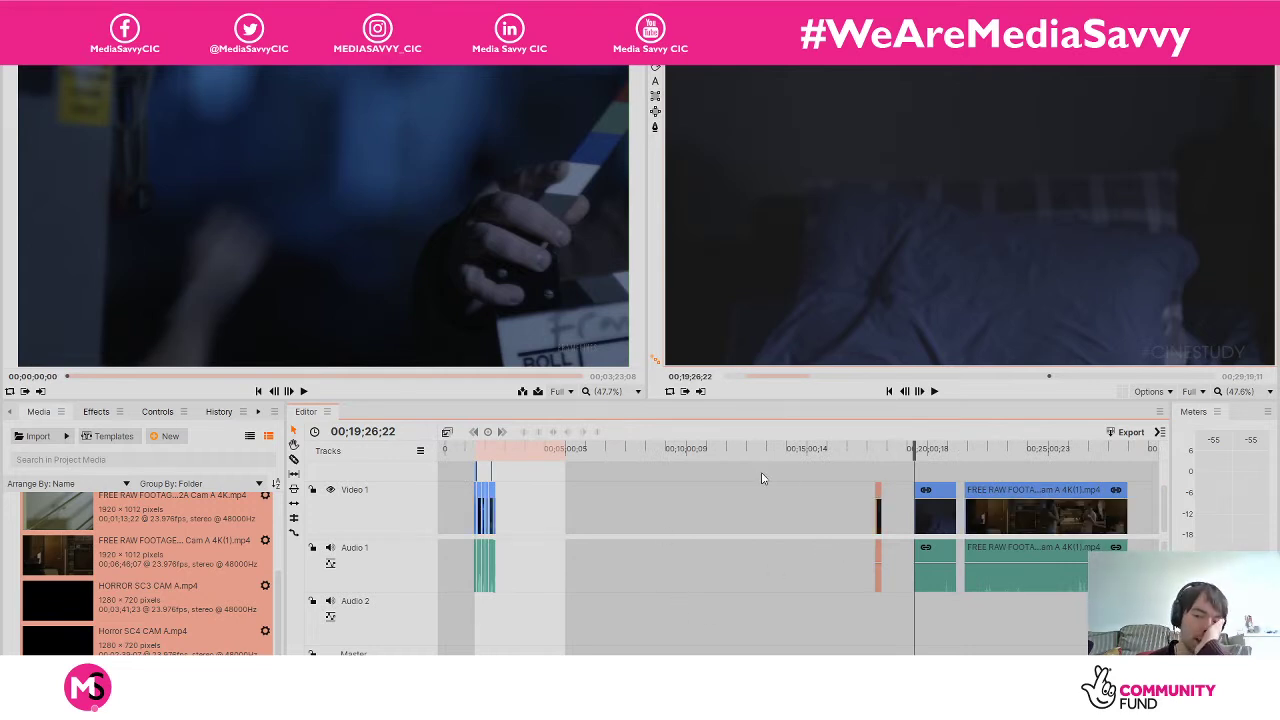
left_click(878, 472)
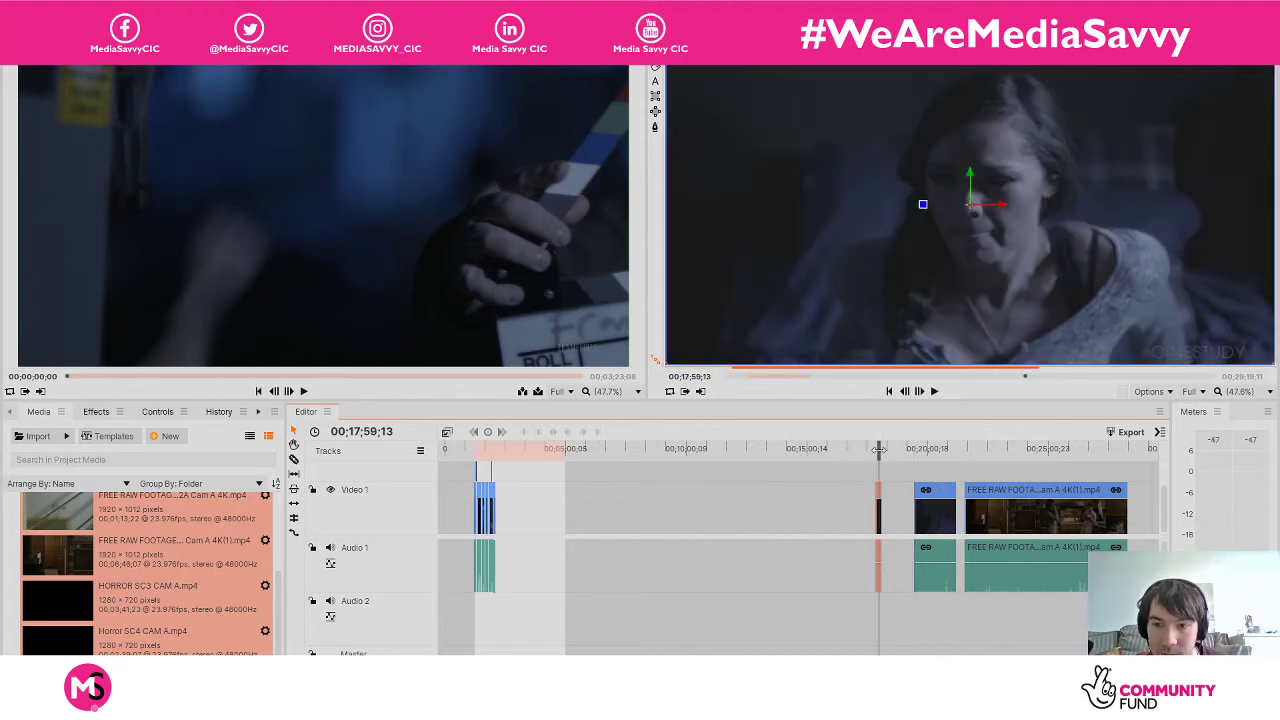
left_click_drag(880, 492, 513, 505)
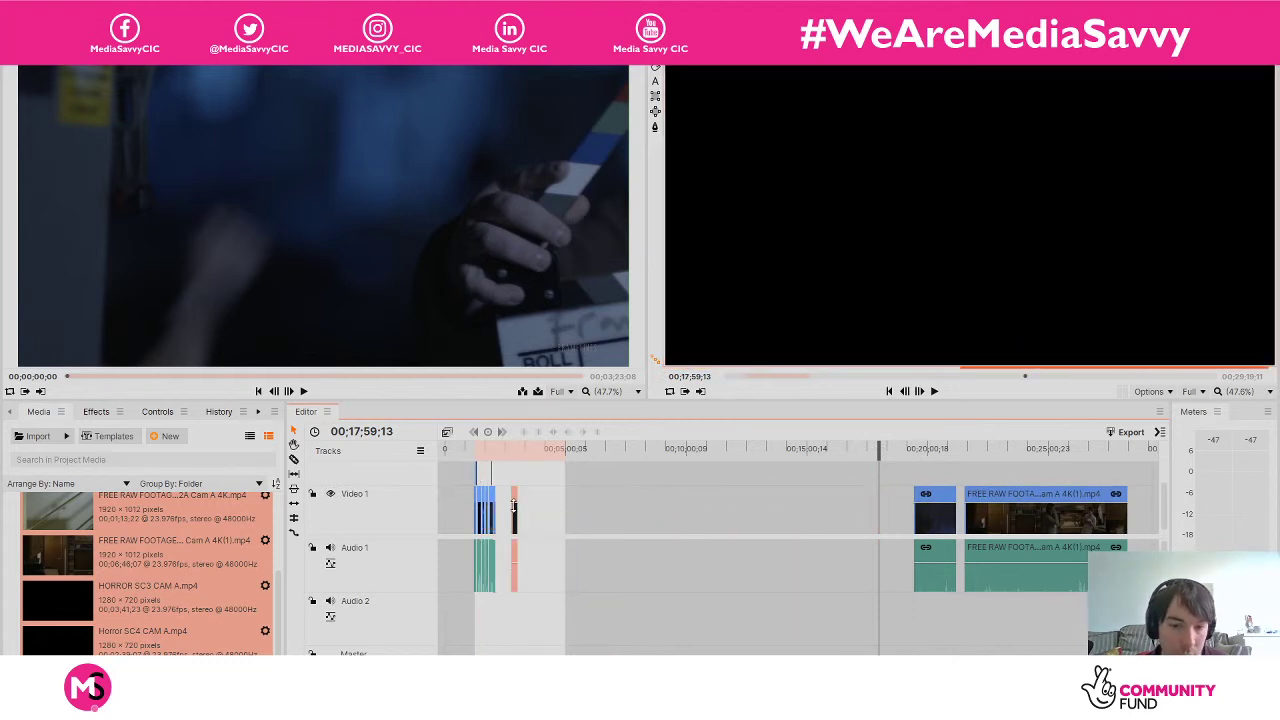
Close the gap by moving the SC4 bed shot directly behind the last assembled clip, and play from the door knob cut through its end.
left_click(497, 457)
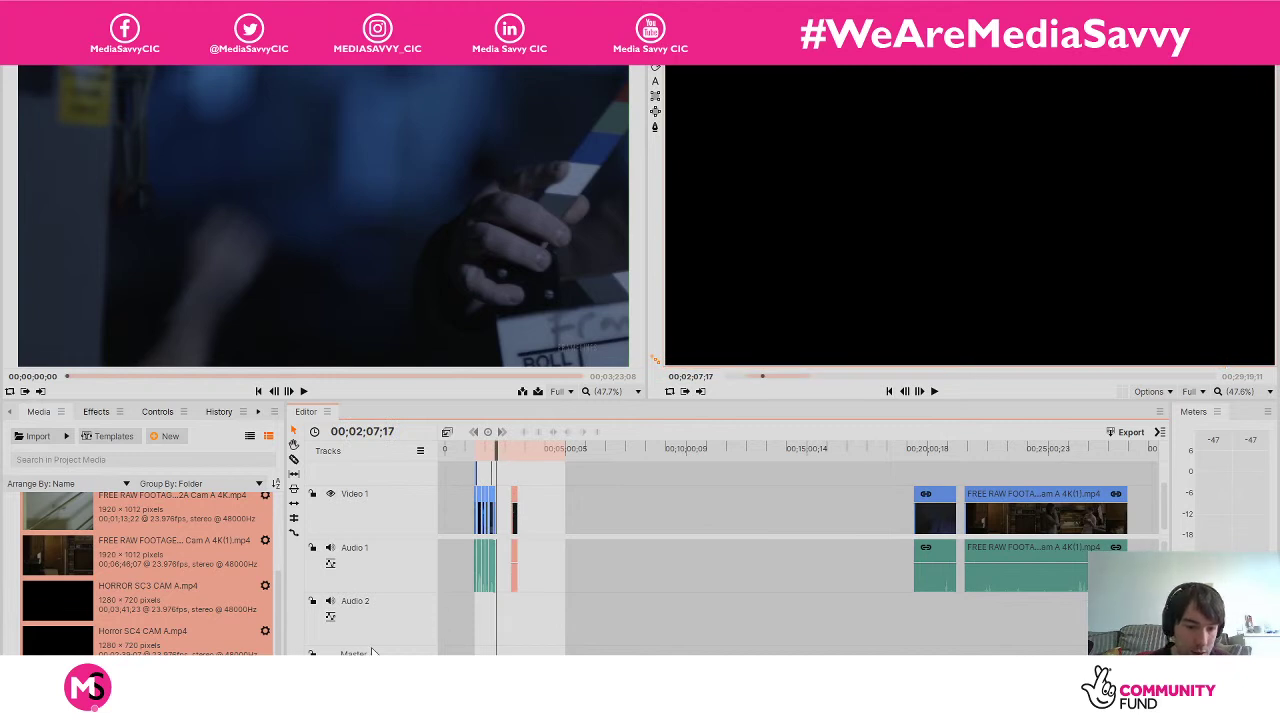
key("equal")
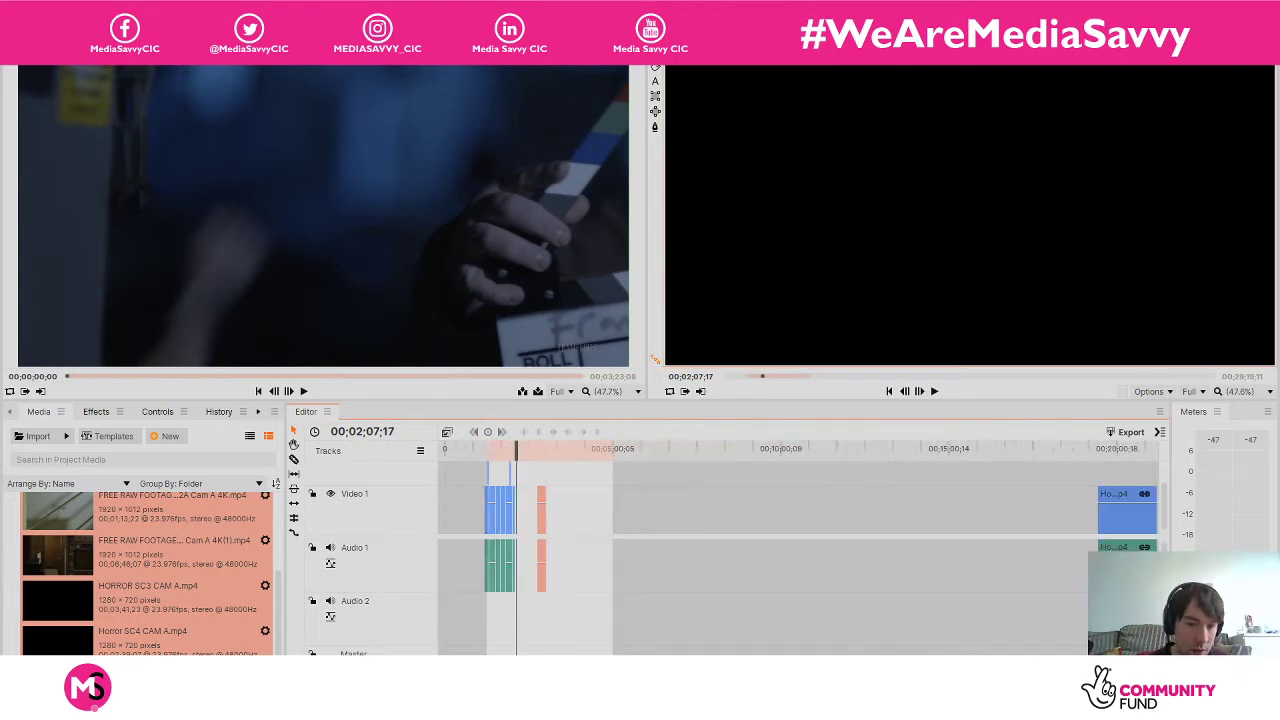
key("equal")
key("equal")
key("equal")
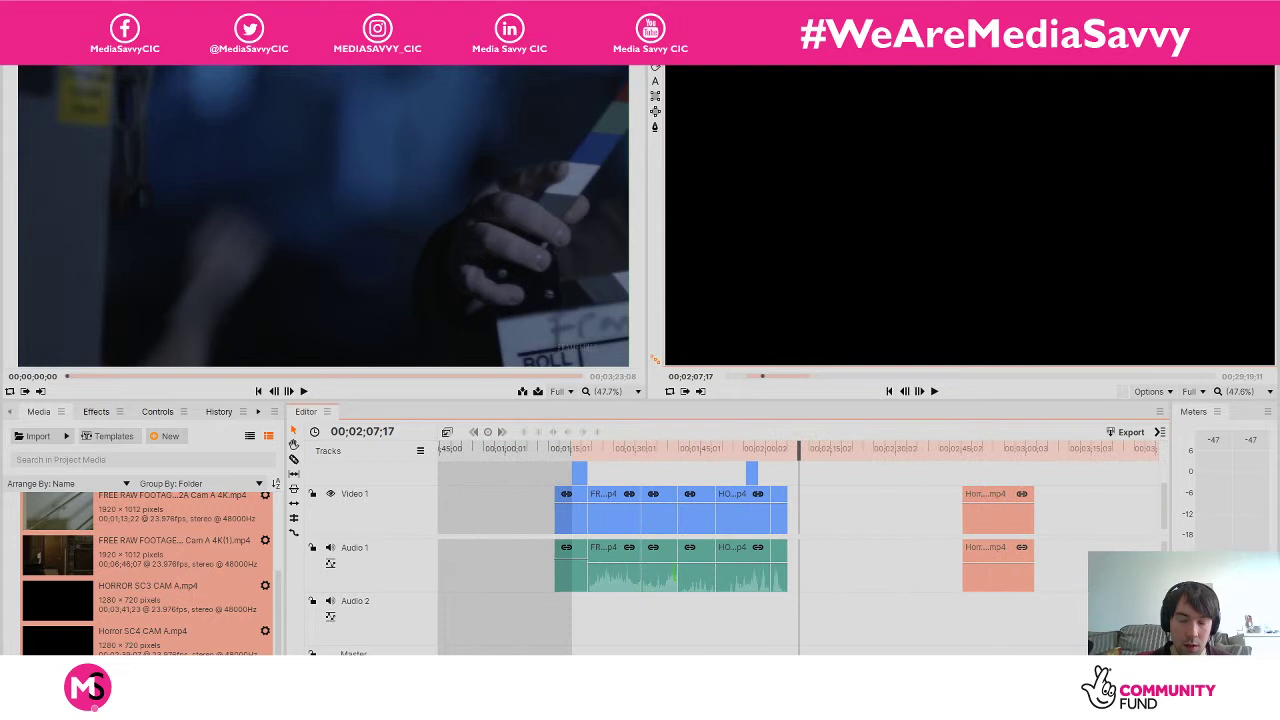
left_click_drag(980, 500, 796, 500)
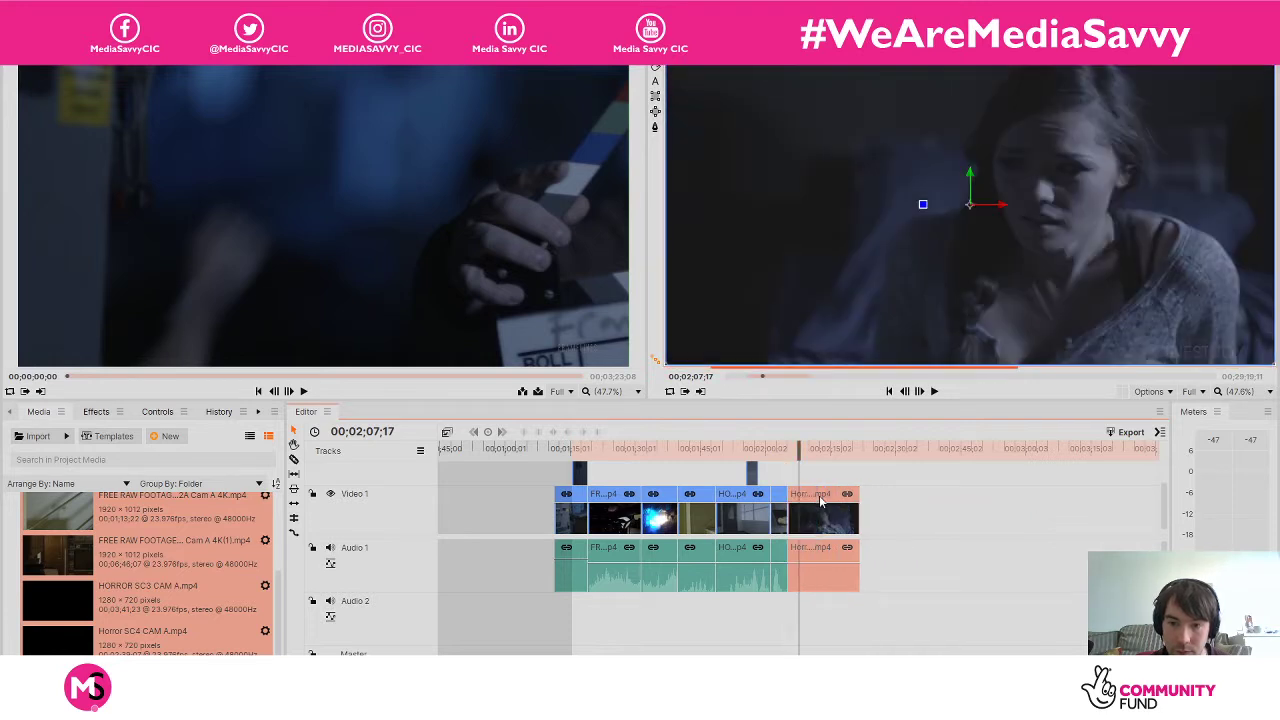
left_click(782, 451)
mouse_move(782, 450)
left_mouse_down()
mouse_move(792, 455)
mouse_move(760, 452)
left_mouse_up()
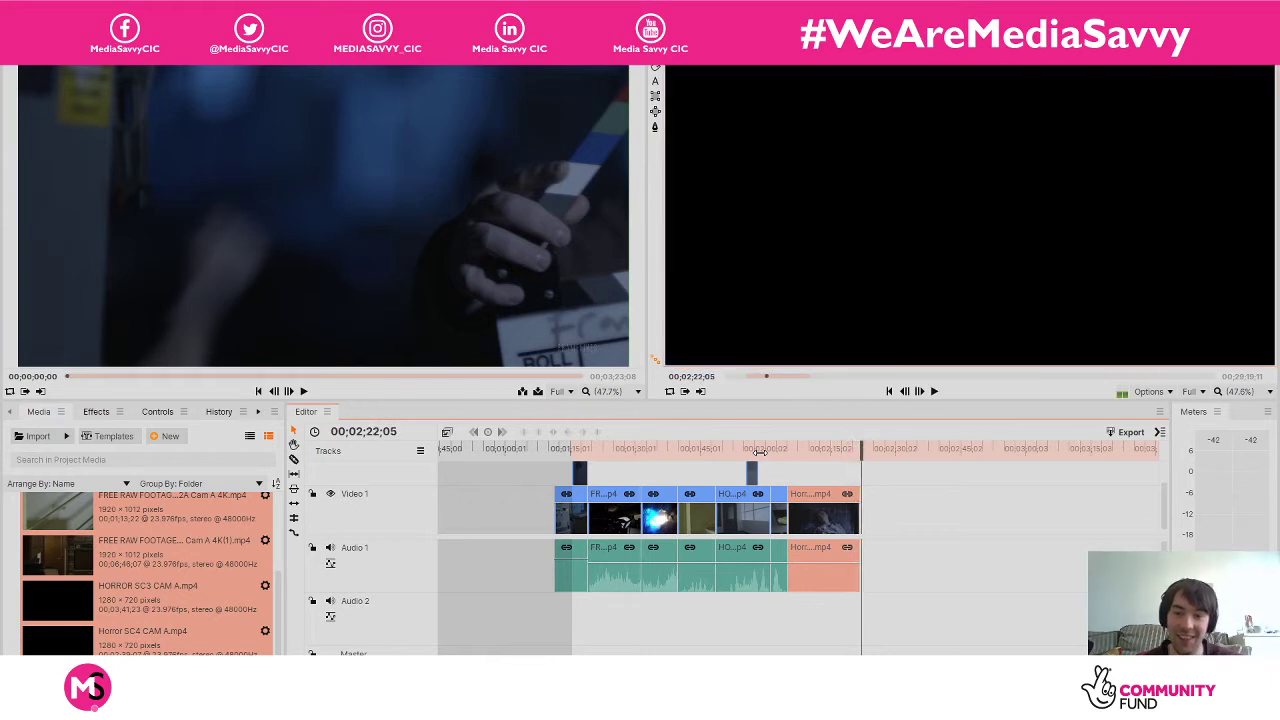
Move the playhead back to 00;02;03;07 to review the end of the assembled clips.
left_click(780, 451)
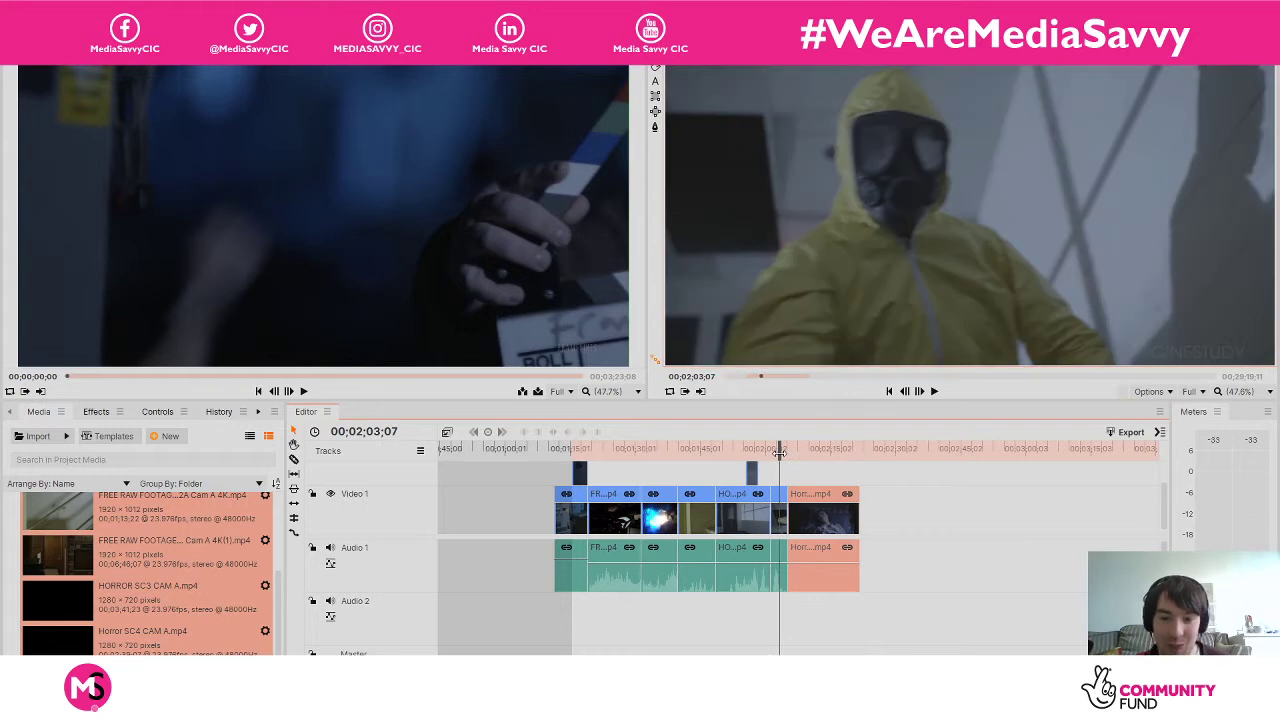
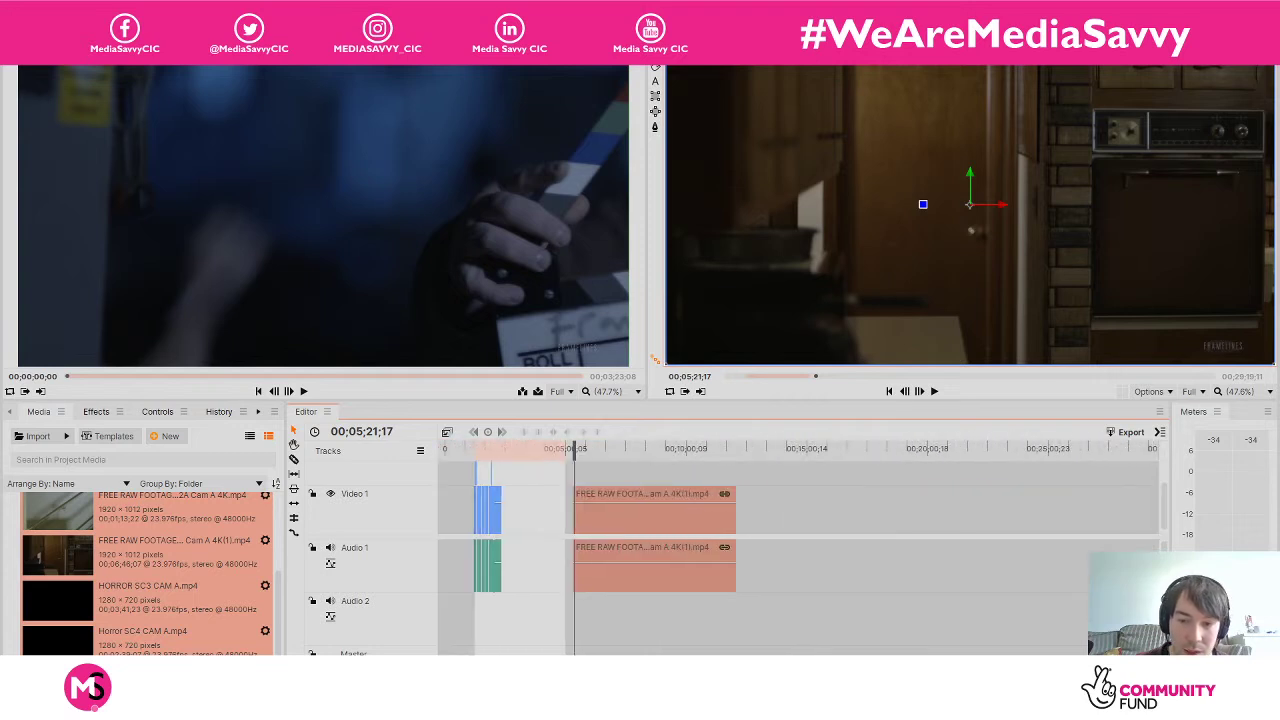
Play the opening of the SC05 kitchen clip, split it at 00;05;22;19 and delete the piece before the cut.
key("equal")
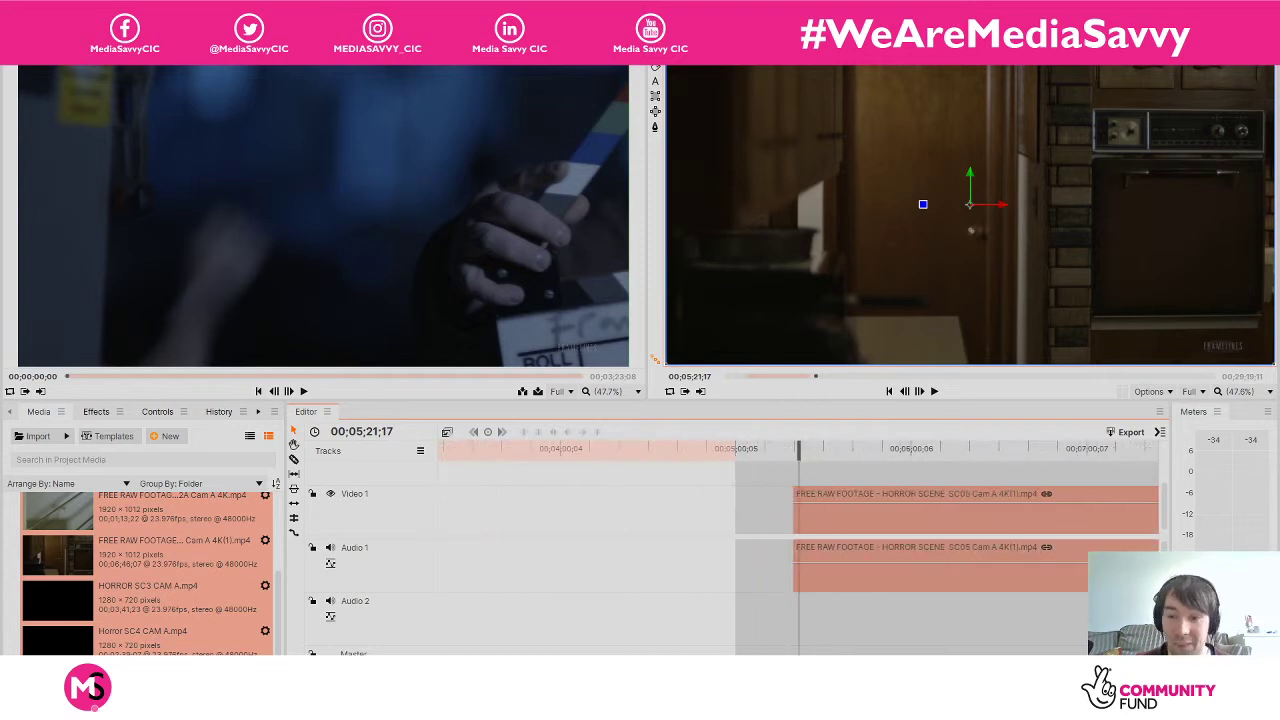
left_click_drag(798, 450, 793, 453)
key("space")
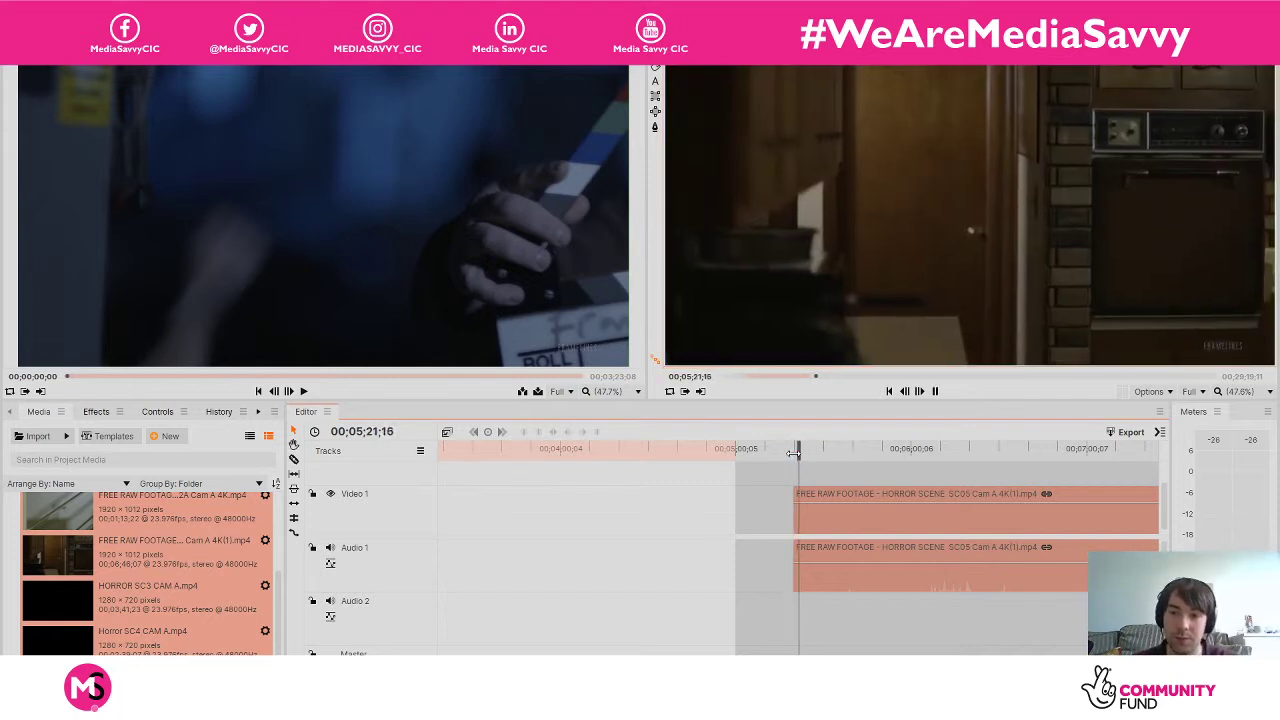
key("space")
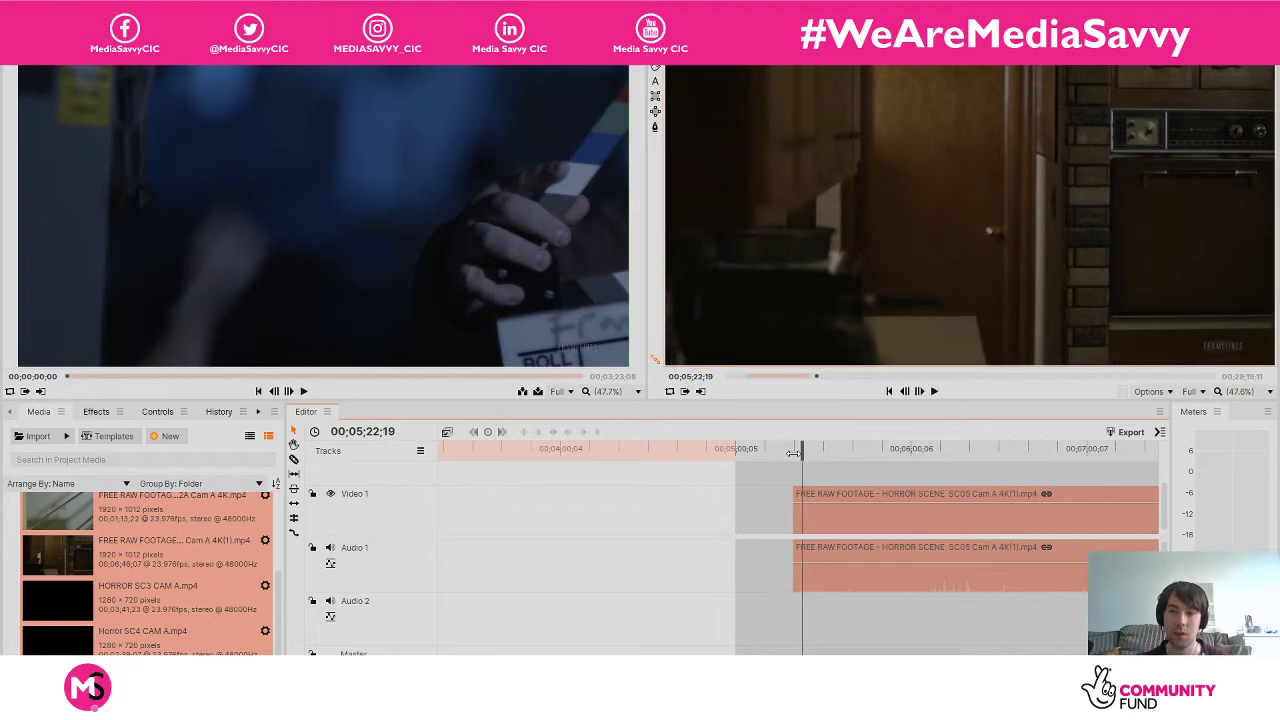
key("c")
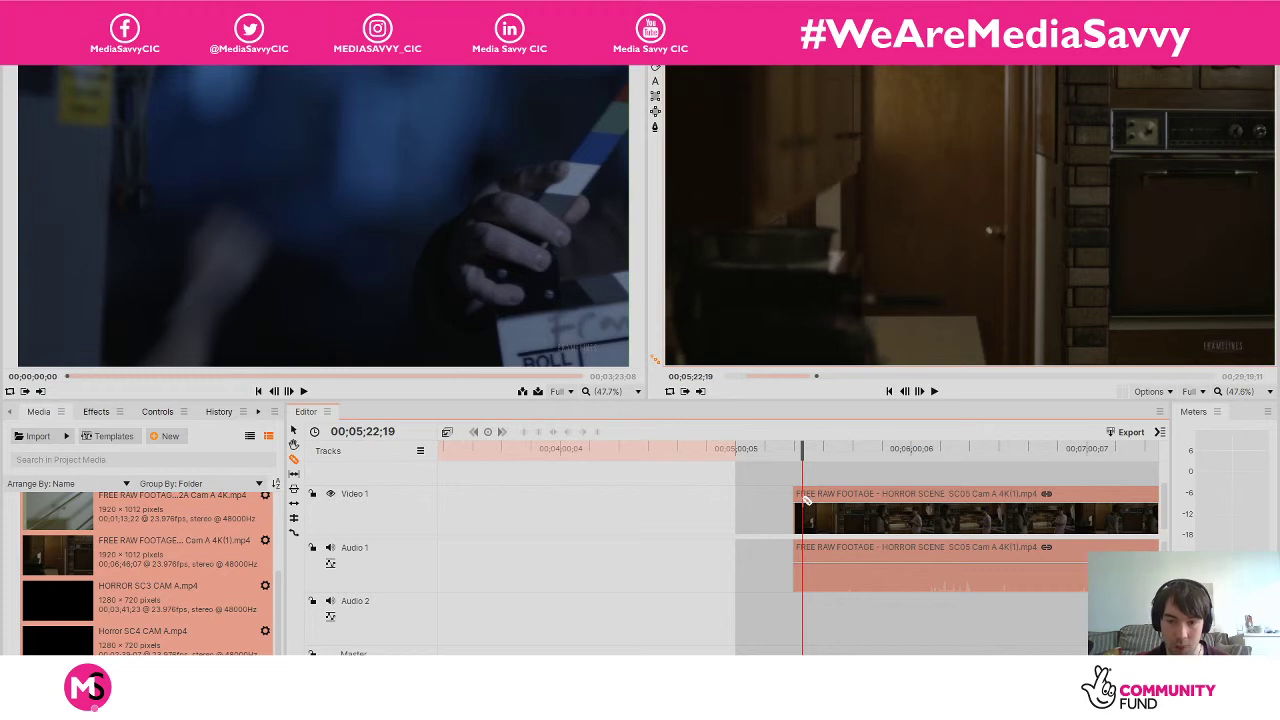
left_click(806, 499)
key("v")
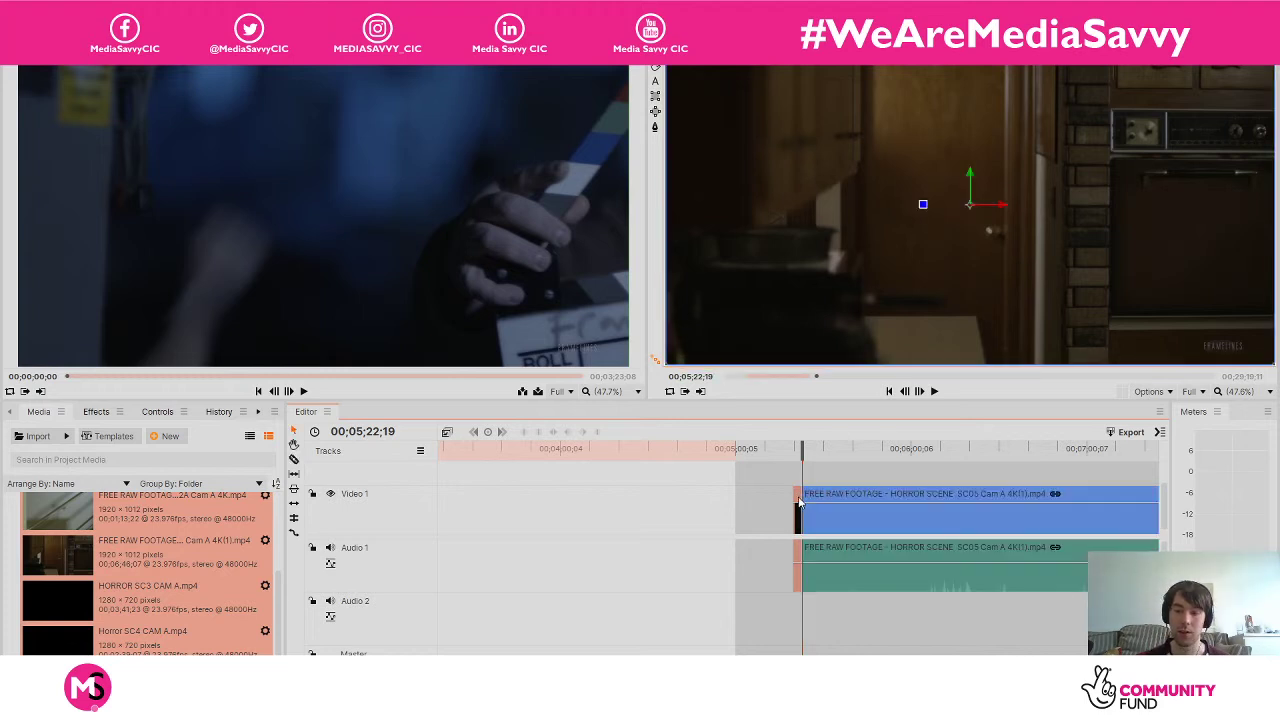
Watch the SC05 kitchen shot from its new start and replay the woman's entrance to choose a cut point.
key("space")
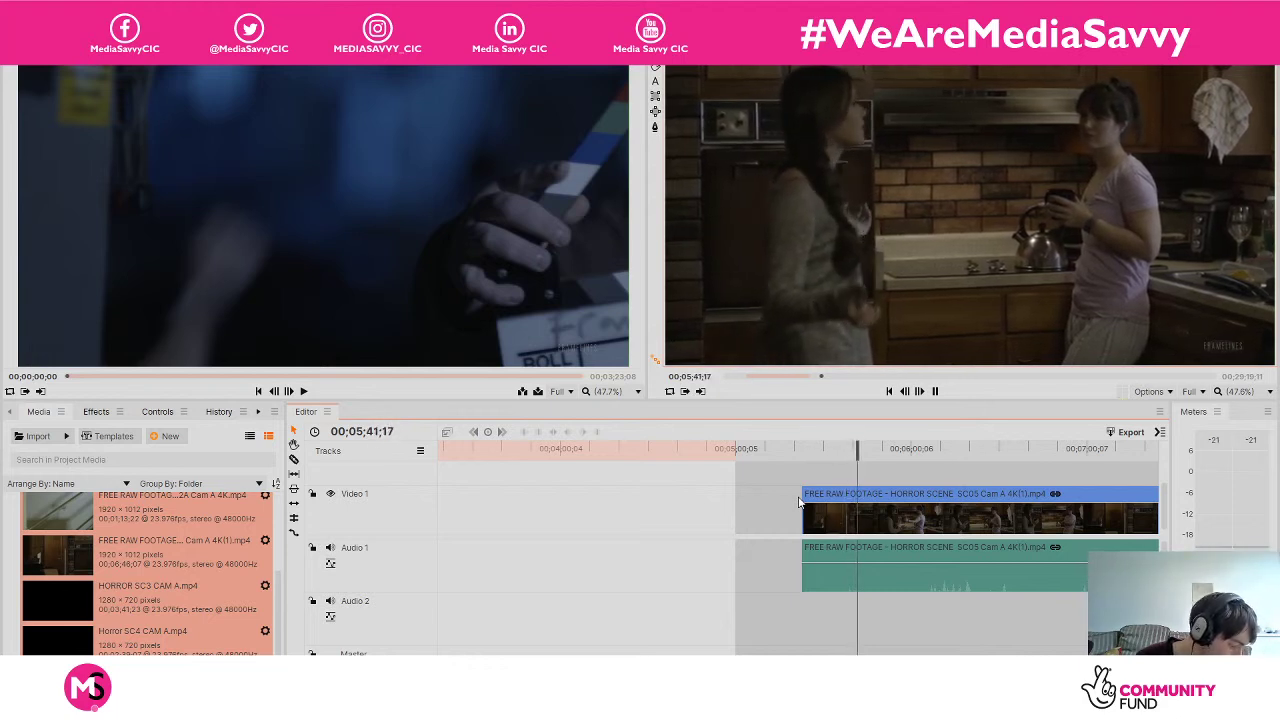
key("space")
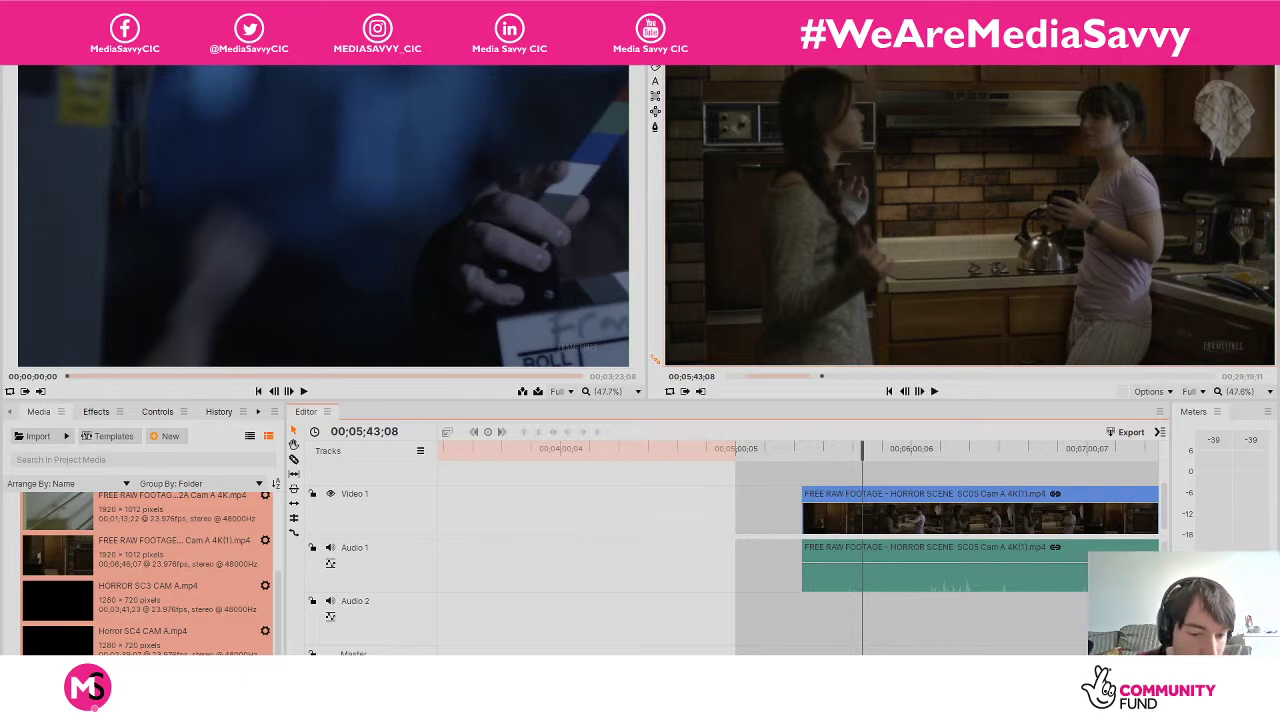
scroll(800, 540, "down", 4)
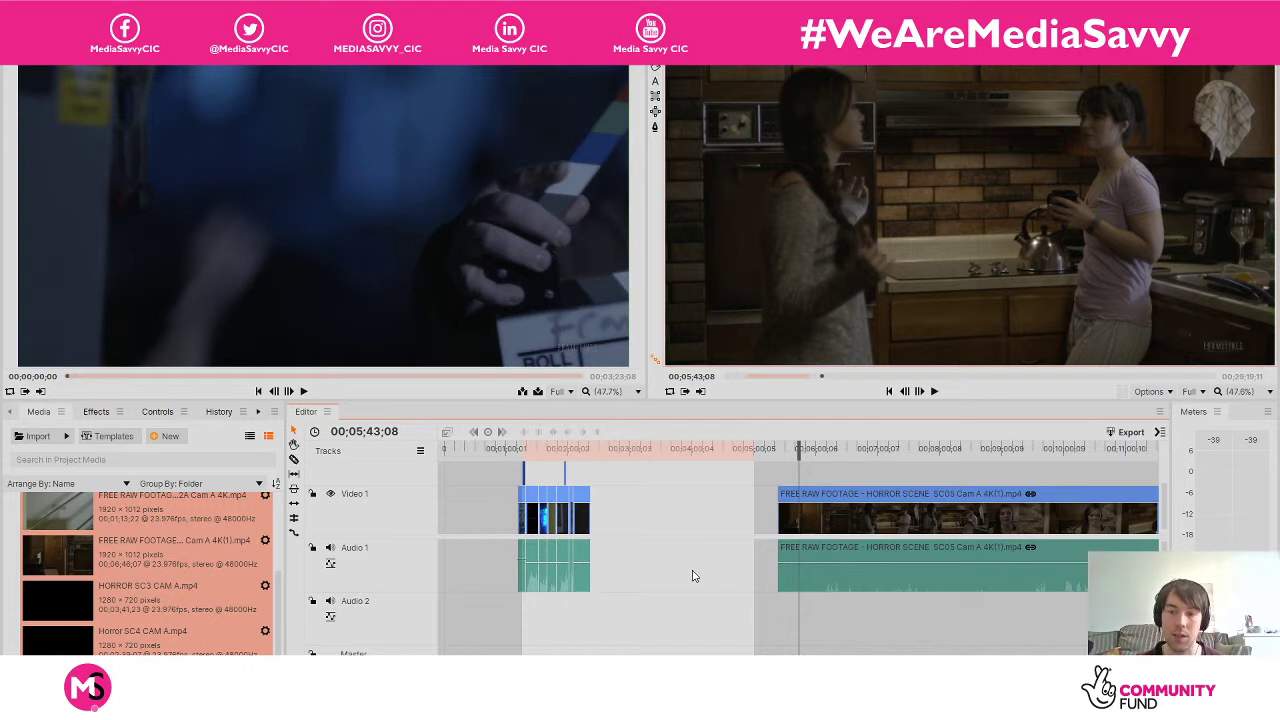
key("space")
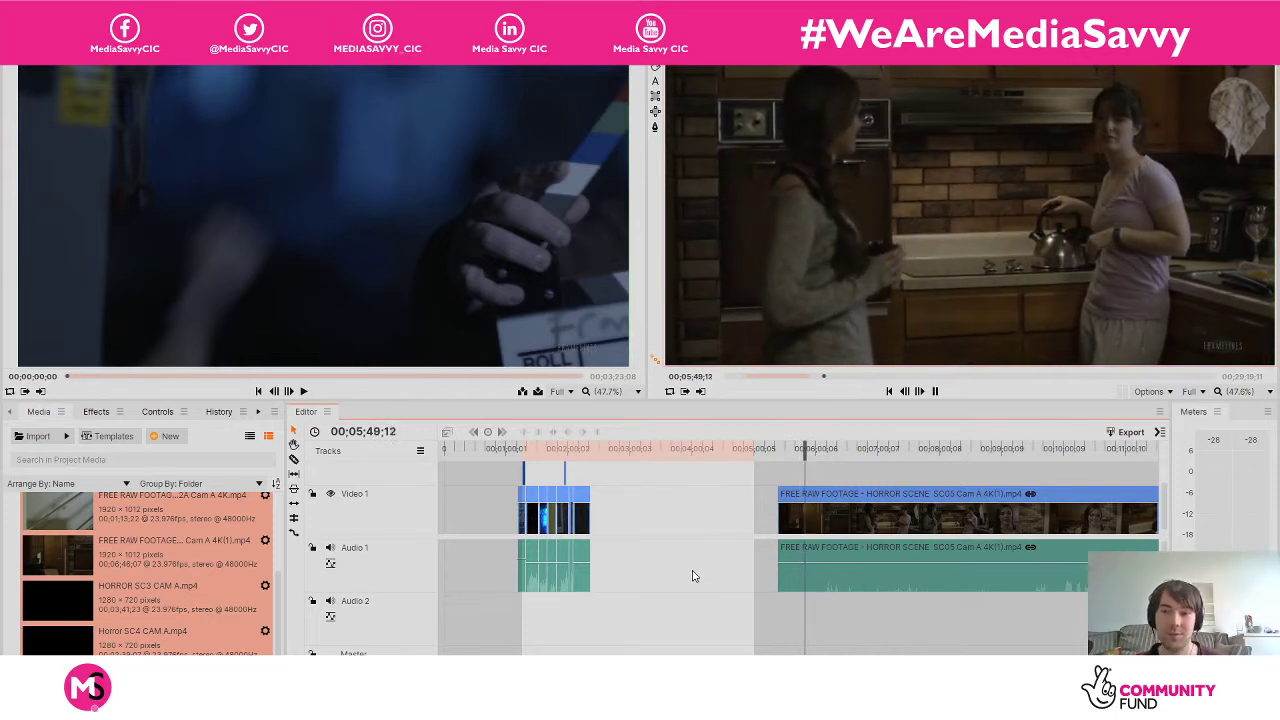
key("space")
left_click_drag(804, 449, 777, 447)
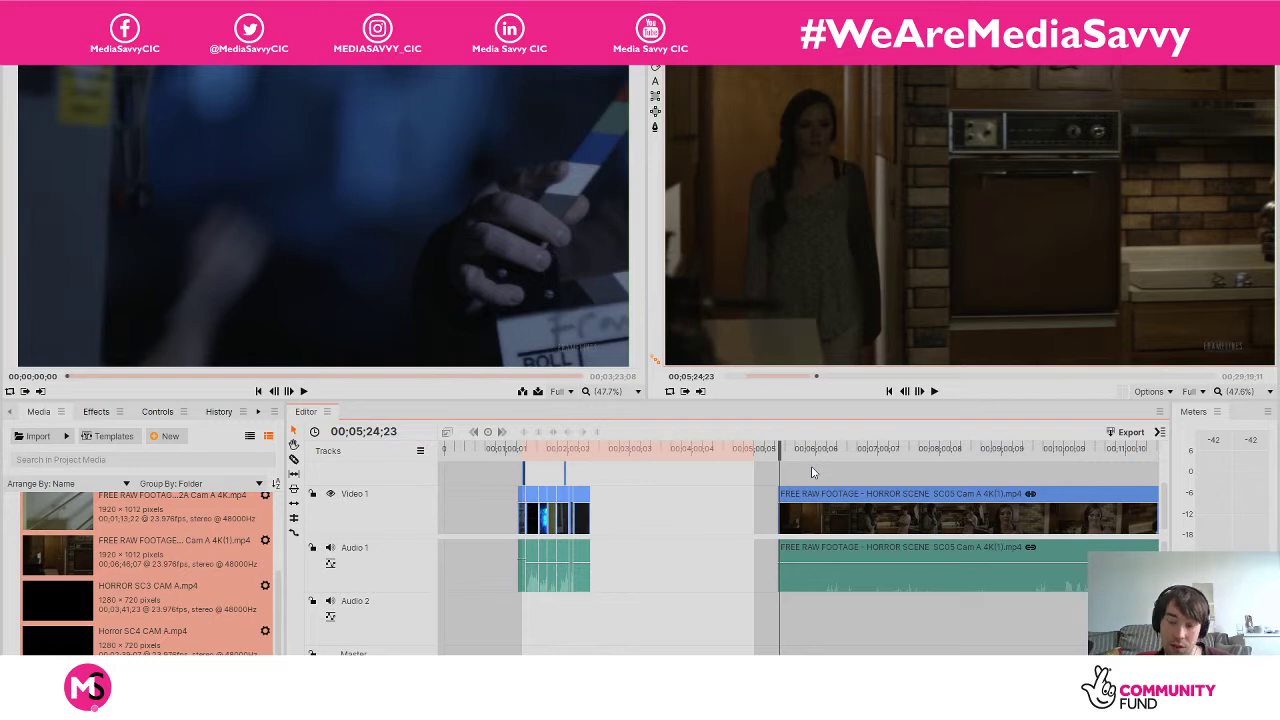
key("space")
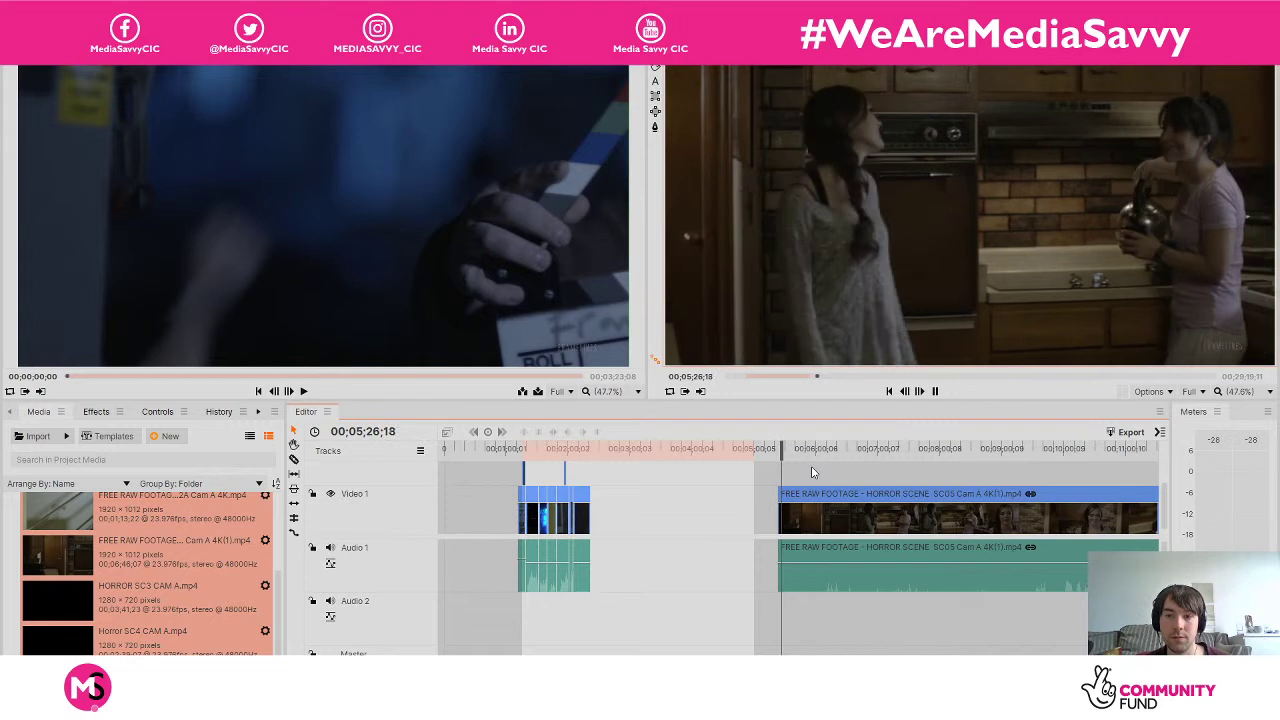
key("space")
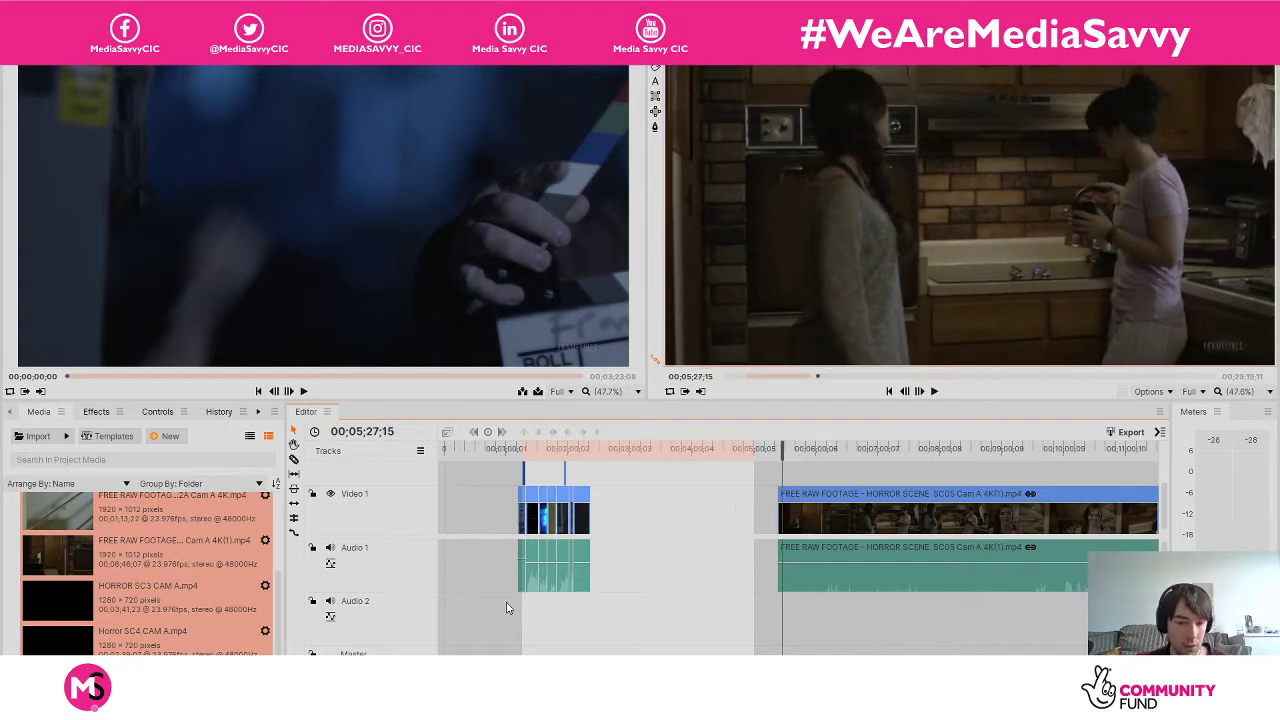
Split the SC05 clip at 00;05;25;19 after the woman enters, and move the entrance shot back to about 00;05;15 on Video 1.
scroll(762, 436, "up", 6)
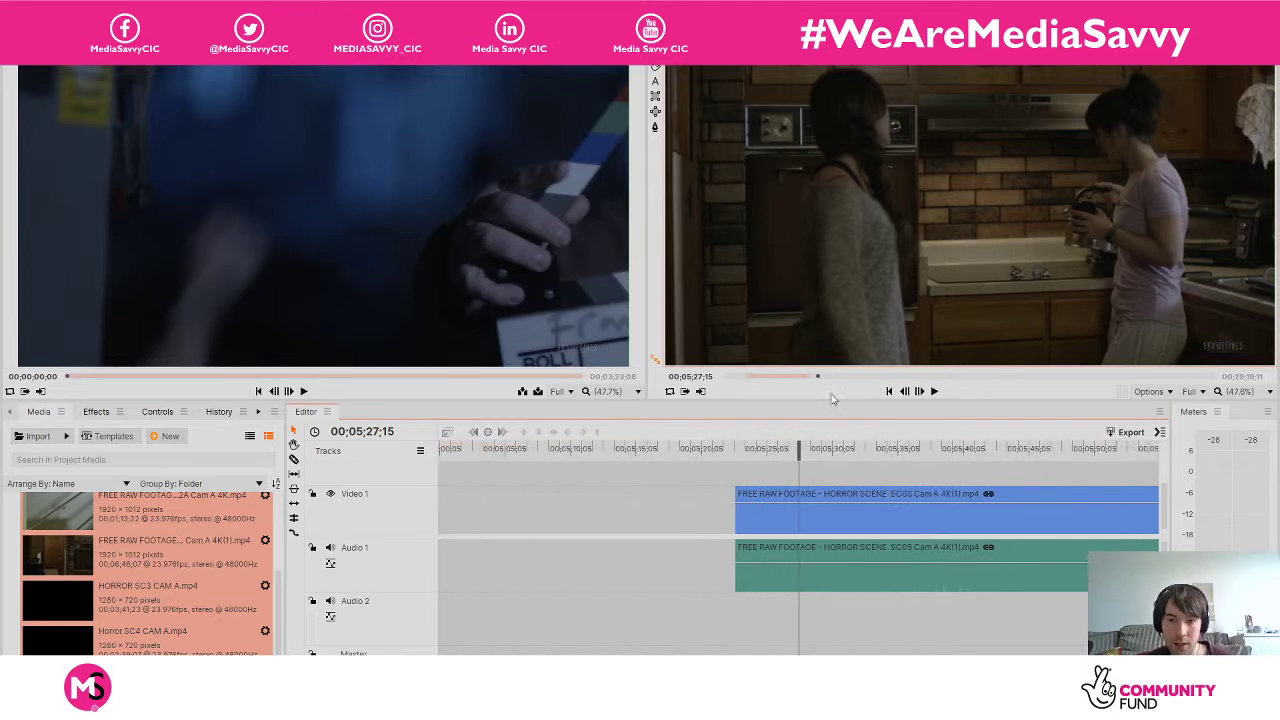
left_click_drag(766, 450, 747, 450)
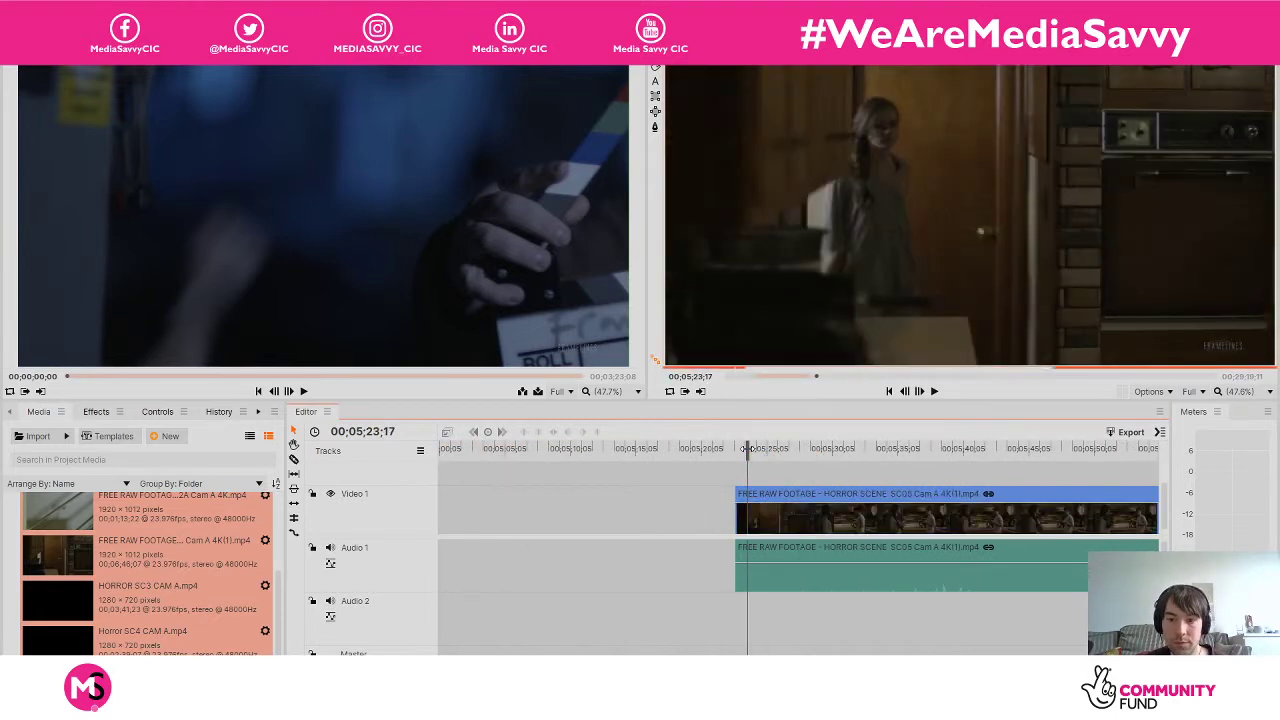
key("space")
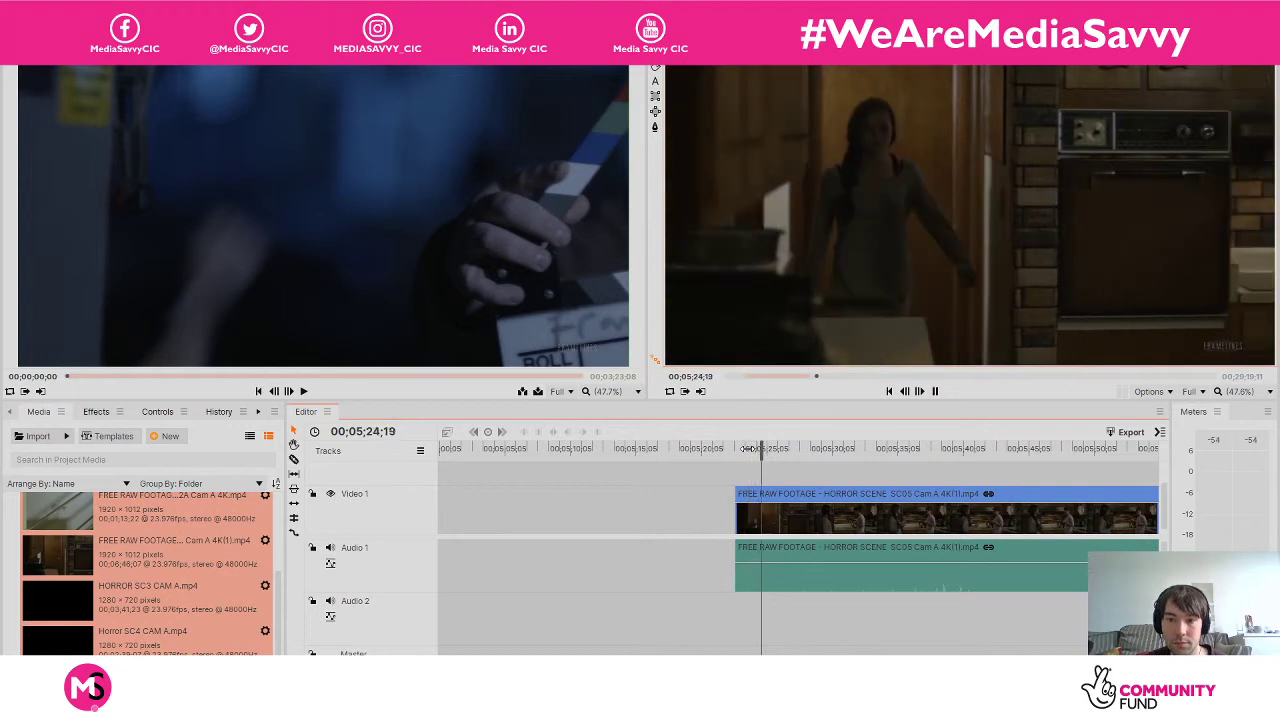
key("space")
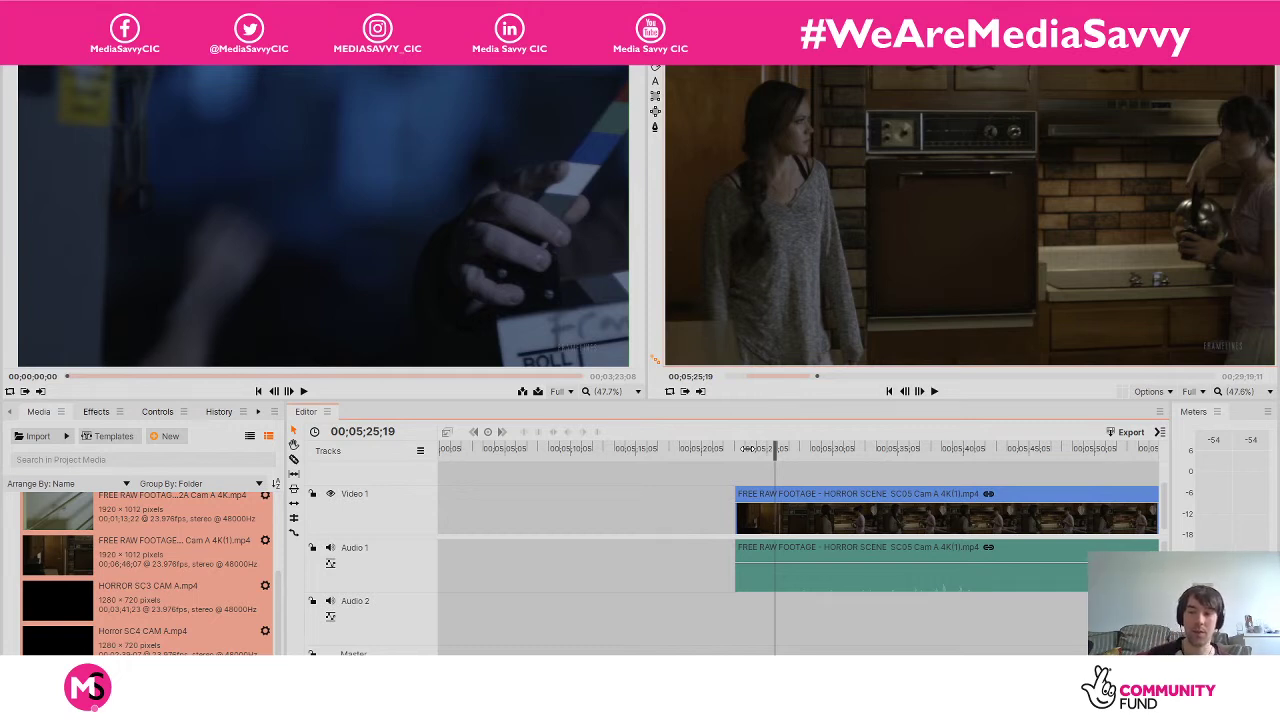
key("c")
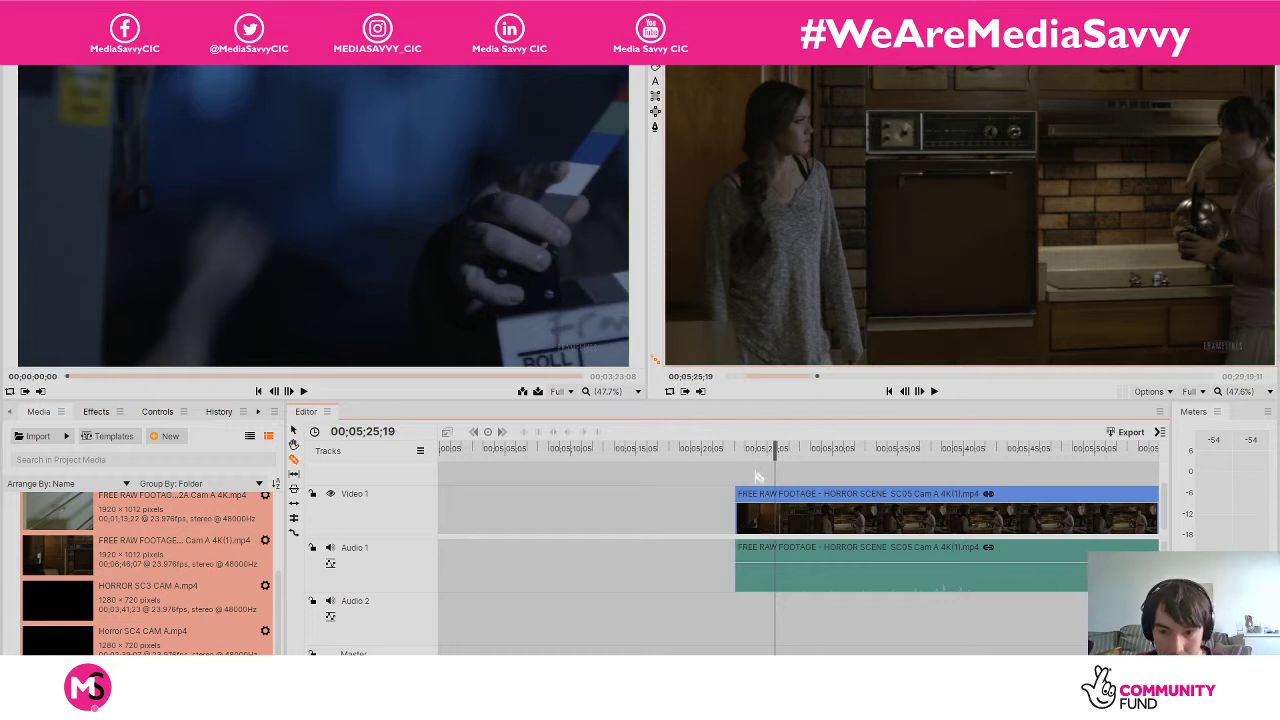
left_click(778, 526)
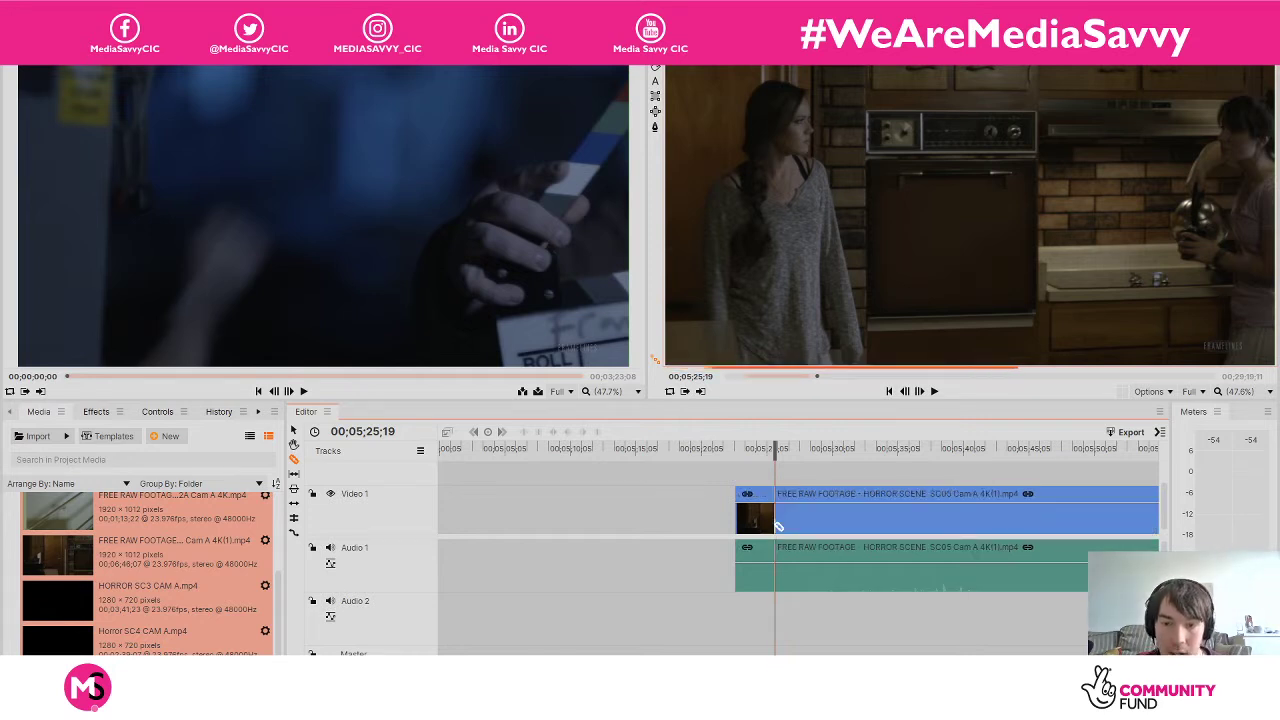
key("v")
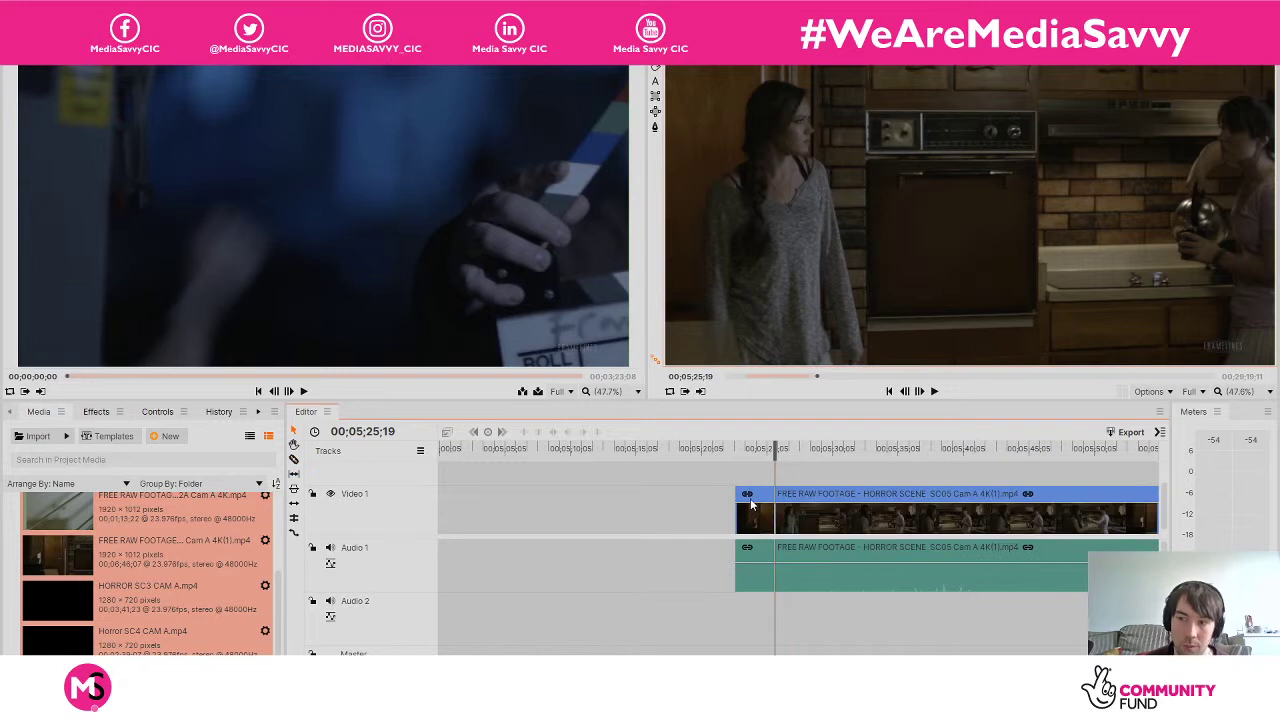
left_click_drag(755, 508, 659, 497)
Play the kitchen conversation that follows the cut in the SC05 clip, up to about 00;05;32.
key("space")
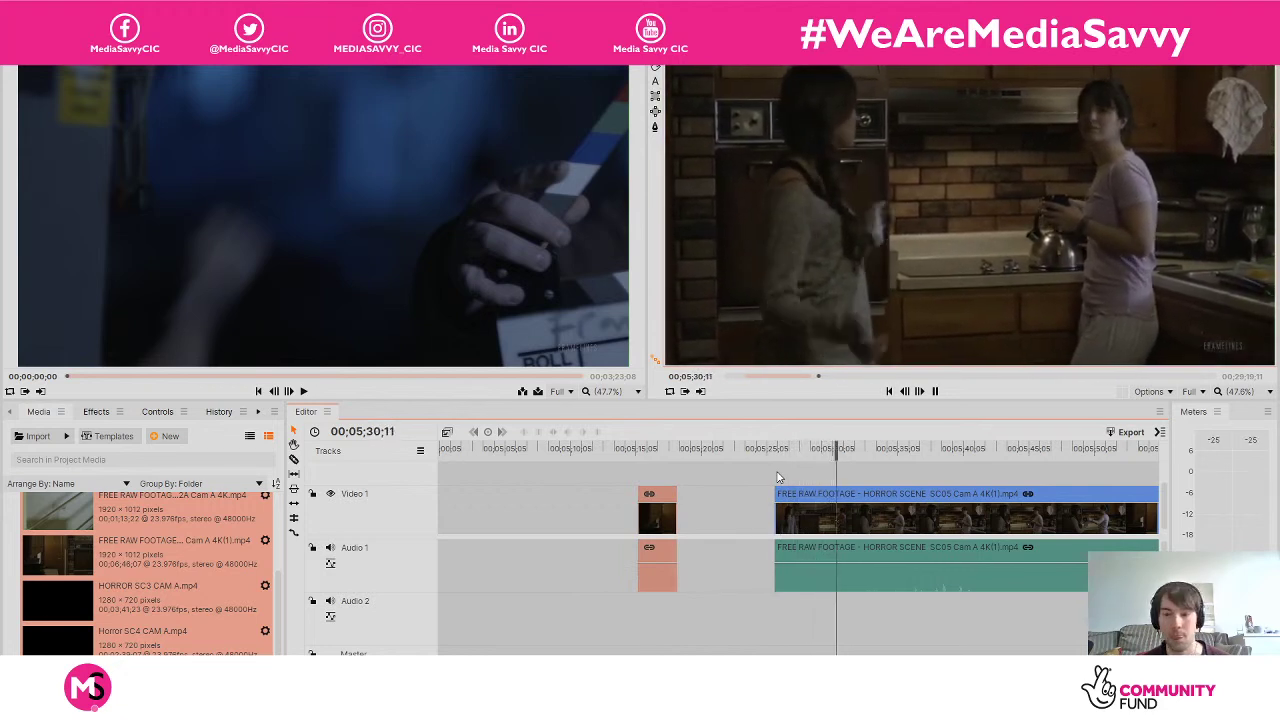
key("space")
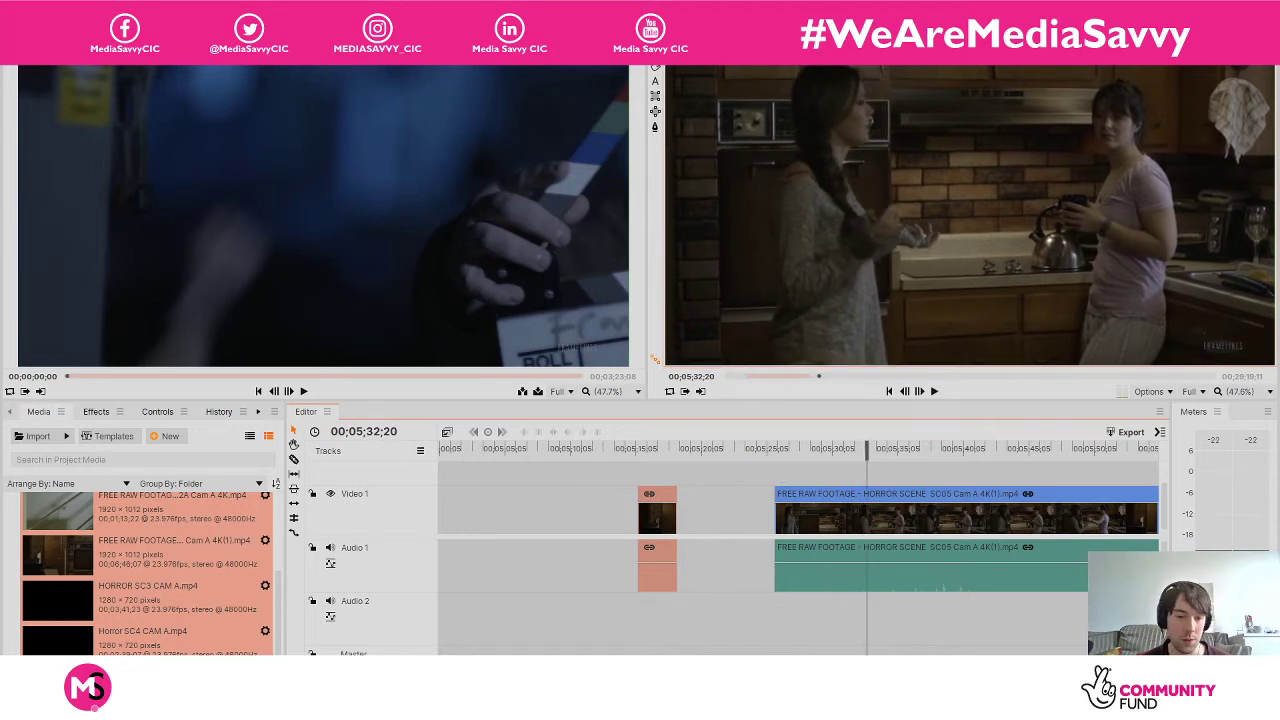
key("equal")
key("equal")
key("equal")
key("equal")
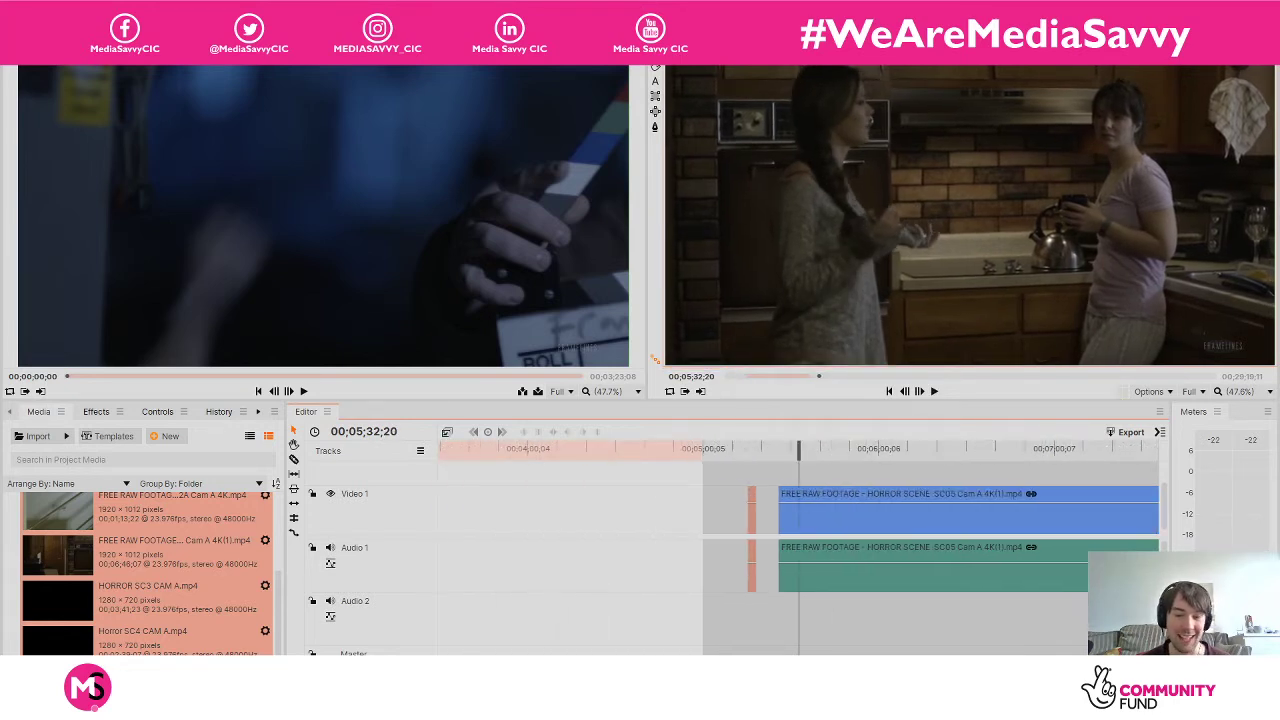
key("minus")
key("minus")
key("equal")
key("equal")
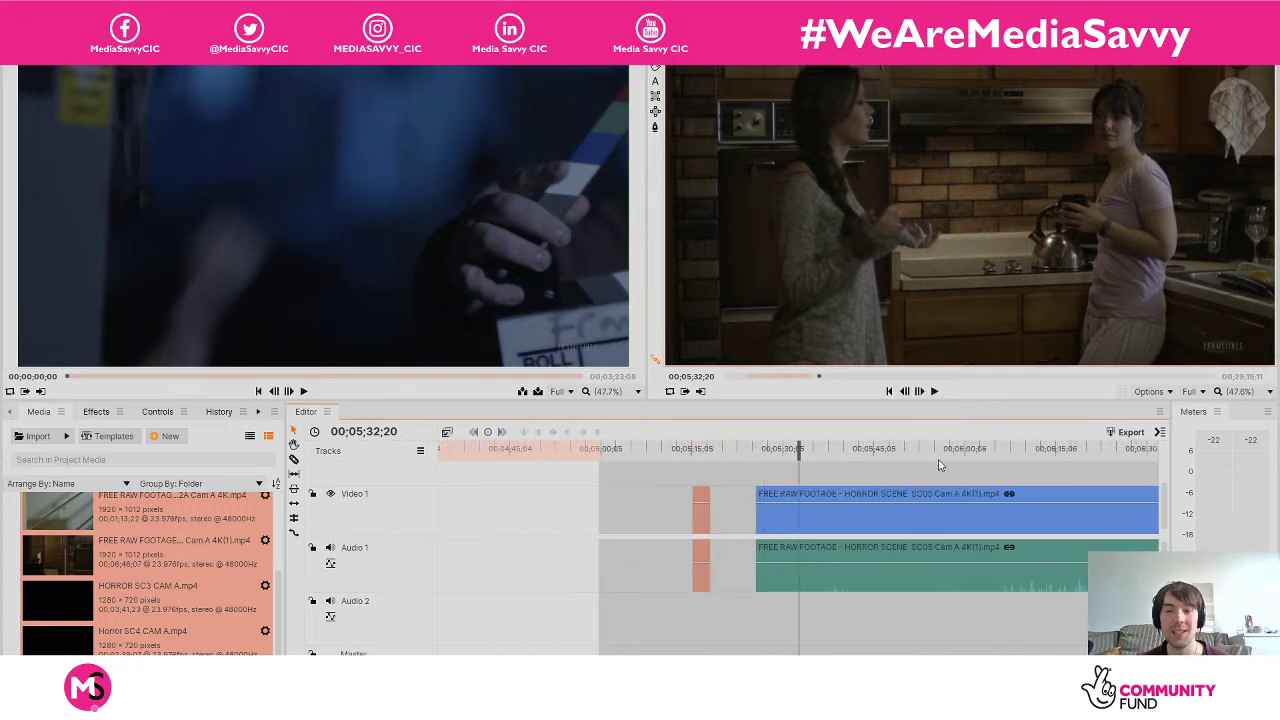
Scrub ahead to the repeated entrance in the SC05 clip and trim the clip's start to about 00;07;14.
left_click(938, 458)
left_click_drag(979, 456, 1021, 470)
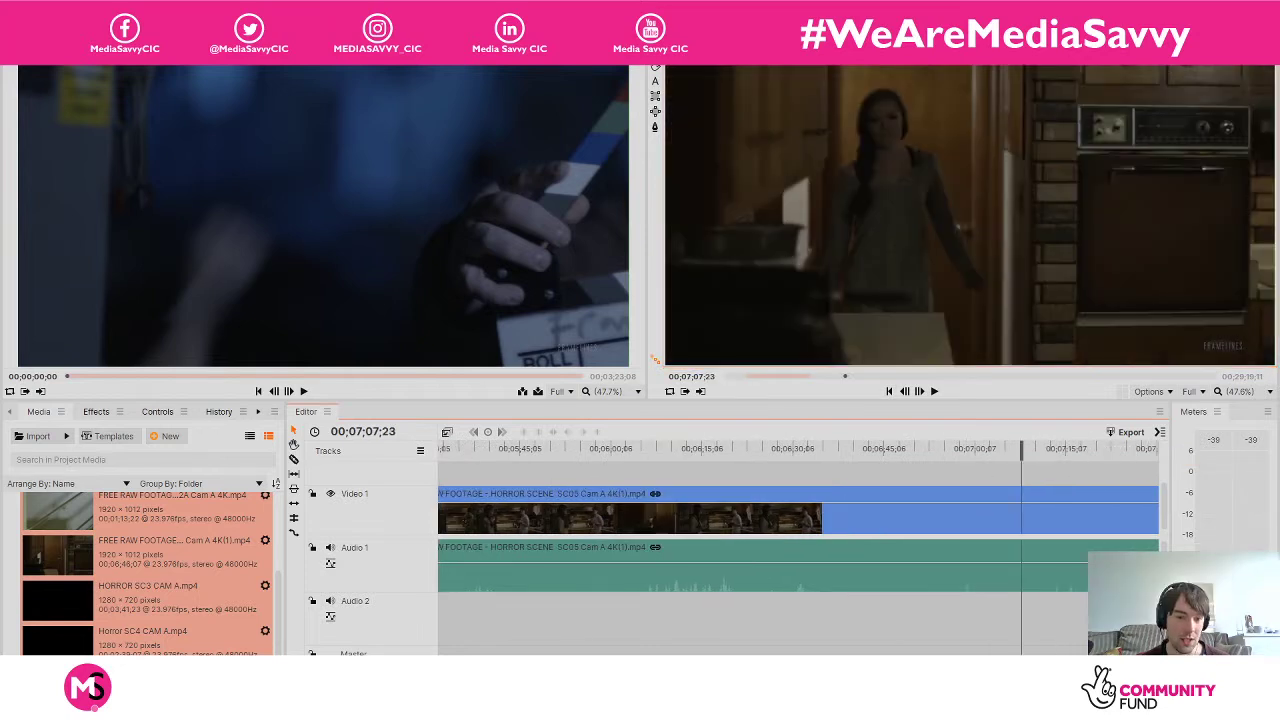
key("minus")
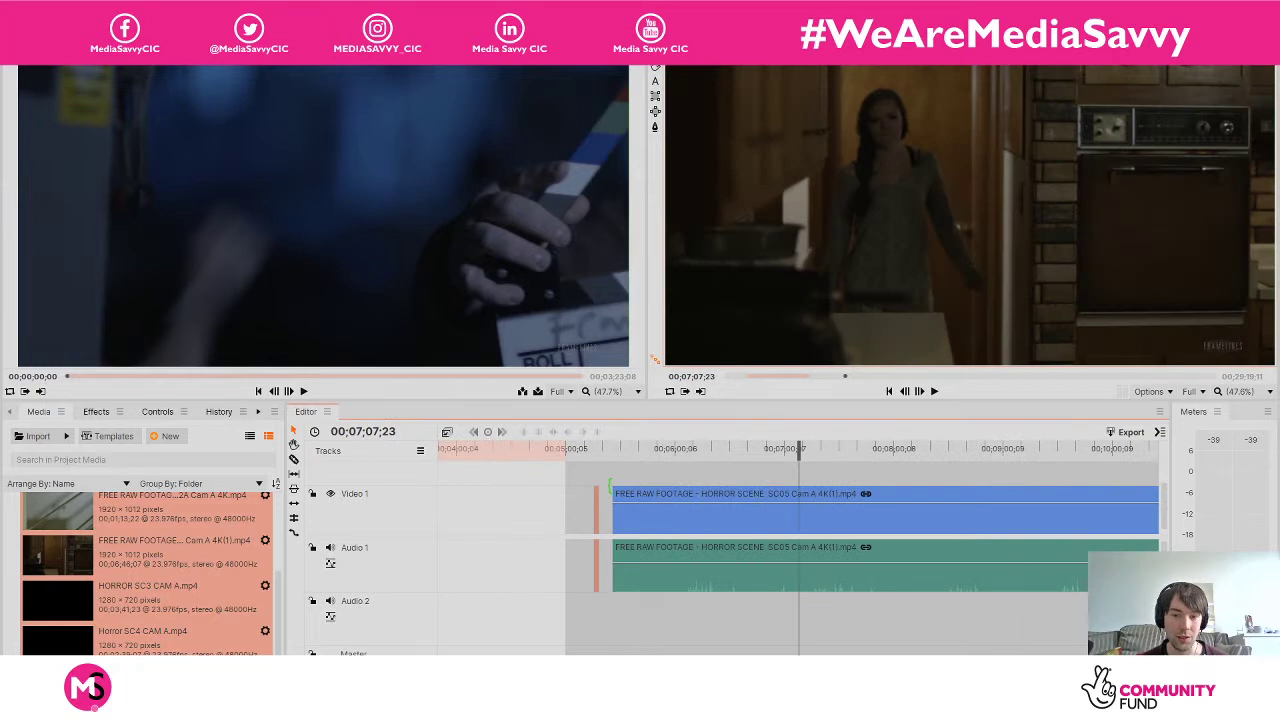
left_click_drag(610, 487, 803, 491)
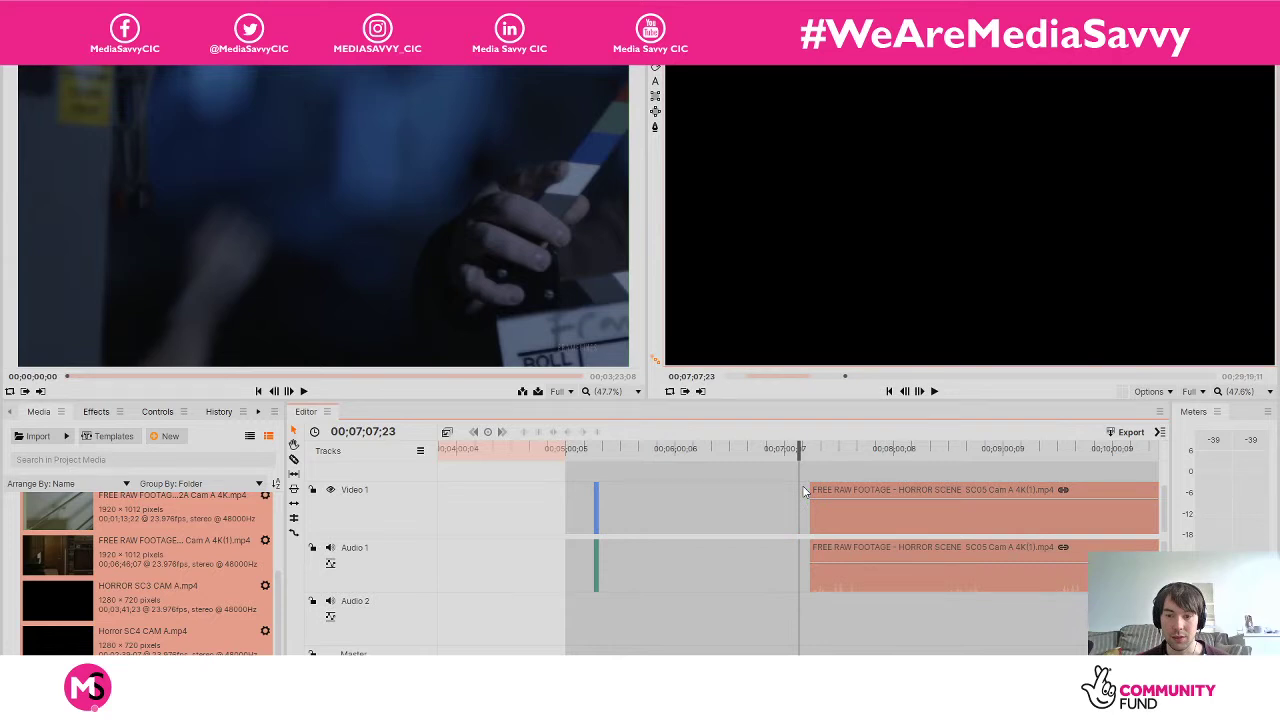
Scrub ahead through the SC05 clip and play the kettle-pouring shots from about 00;10;40 to 00;11;01.
left_click(940, 448)
left_click_drag(941, 447, 1027, 455)
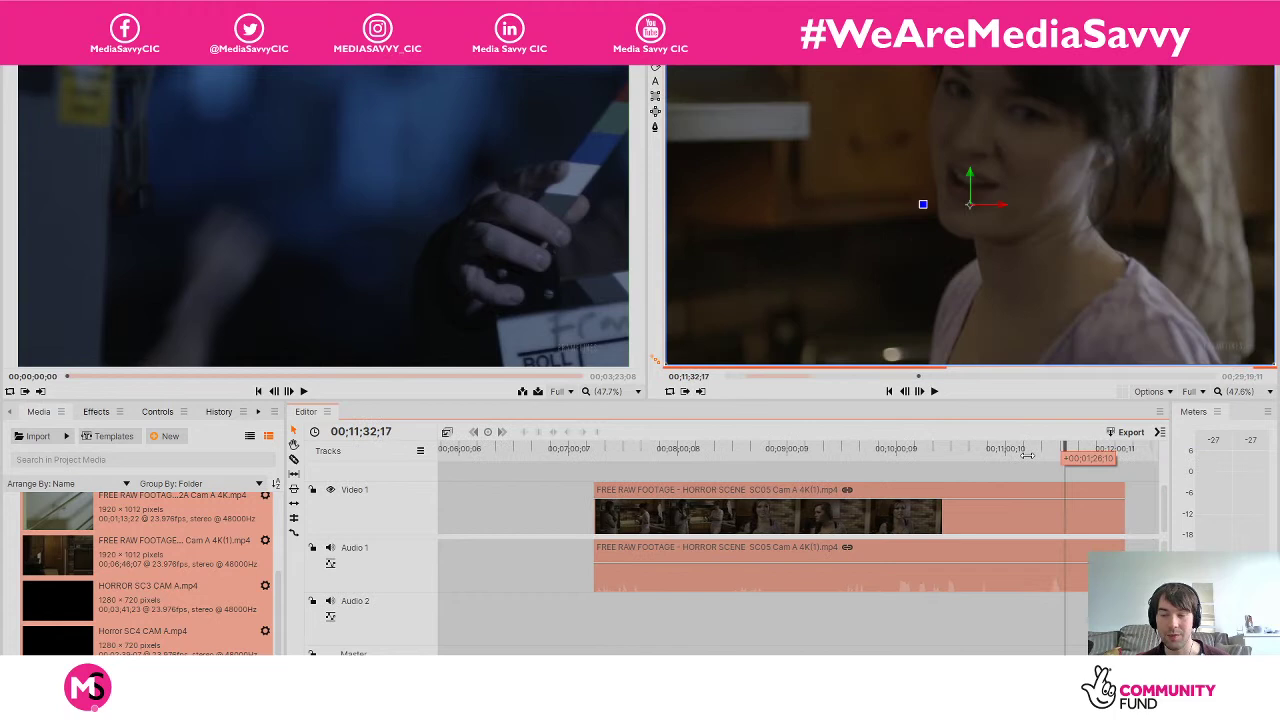
left_click_drag(1027, 455, 970, 455)
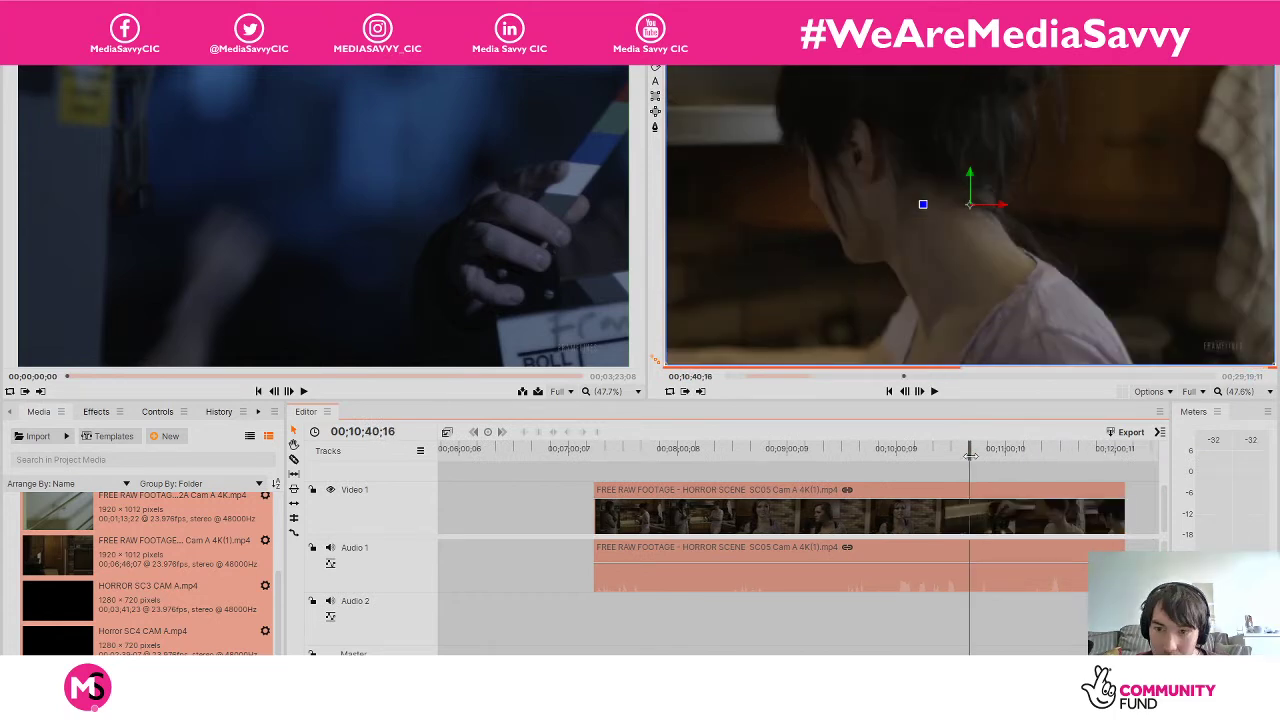
key("space")
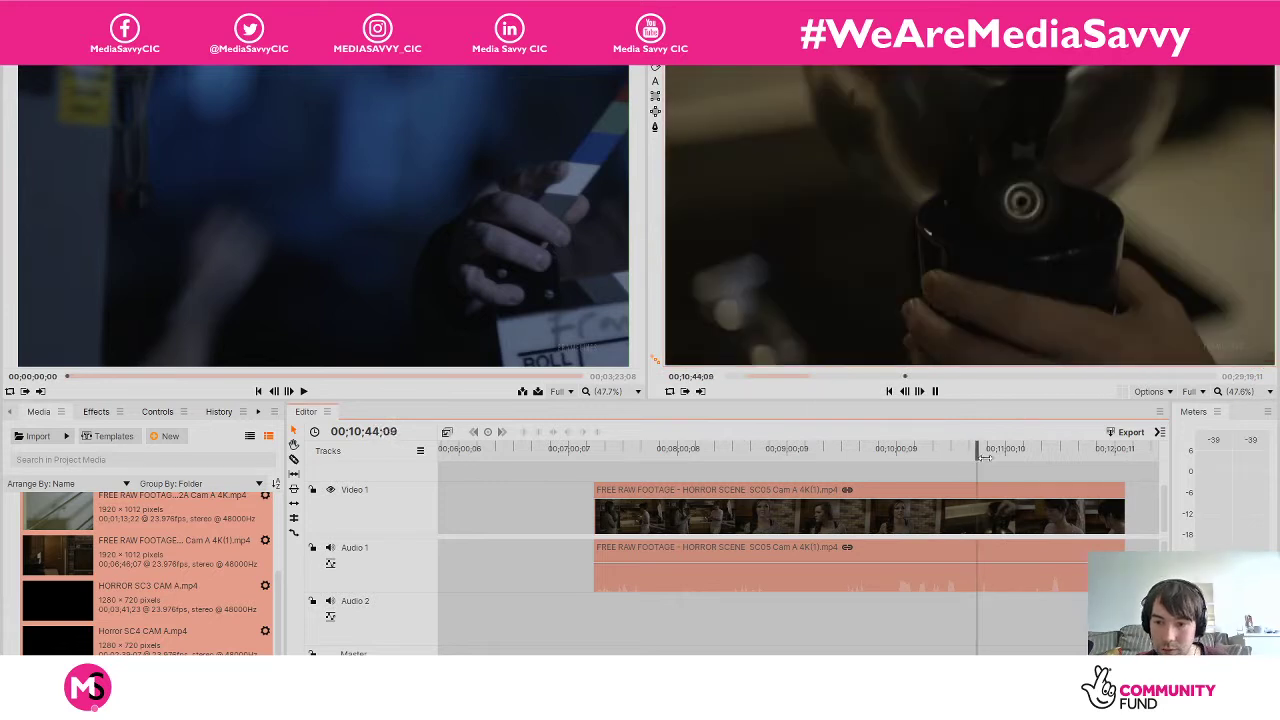
left_click(1000, 456)
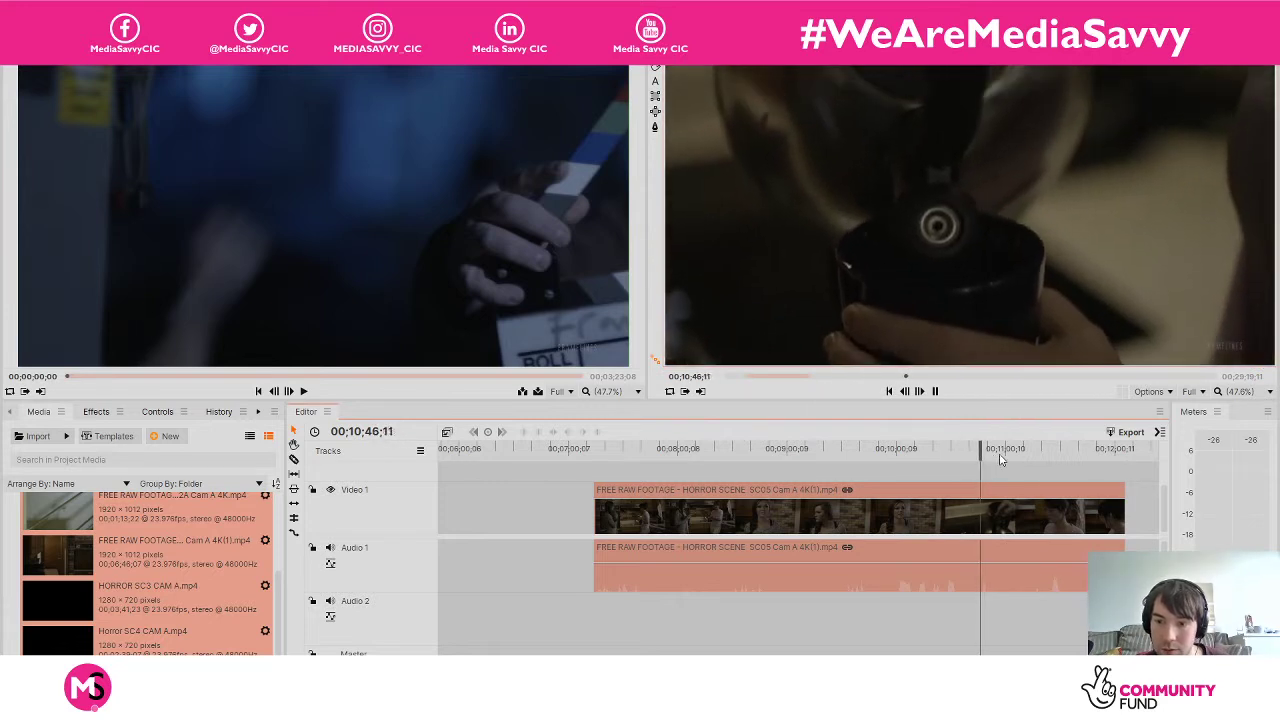
key("space")
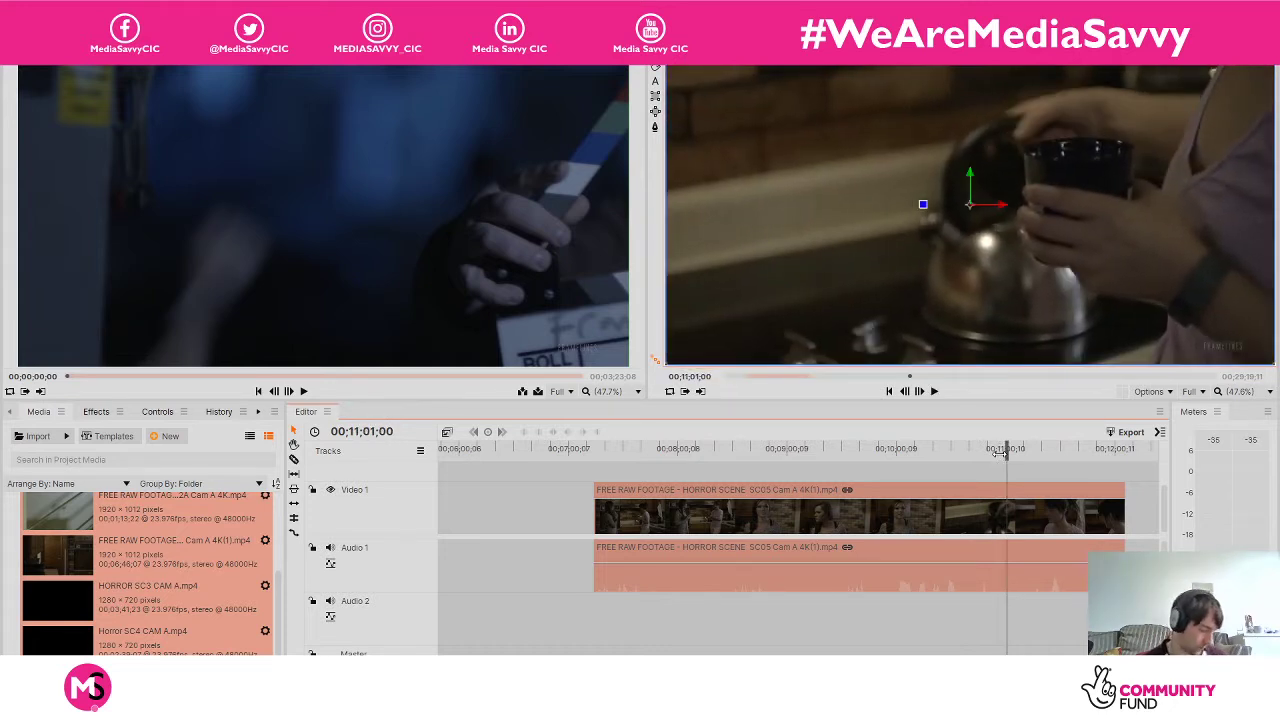
Play on through the kettle-pouring shot and split the SC05 clip at 00;11;04;21.
key("space")
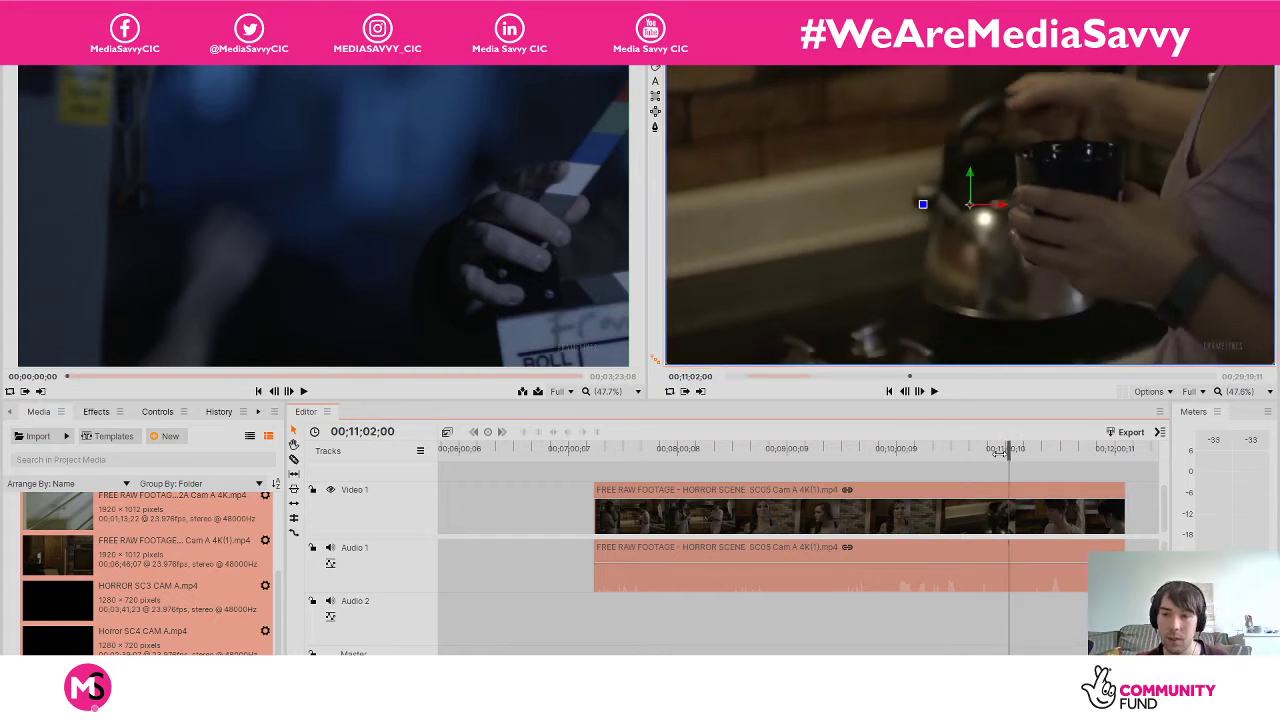
key("space")
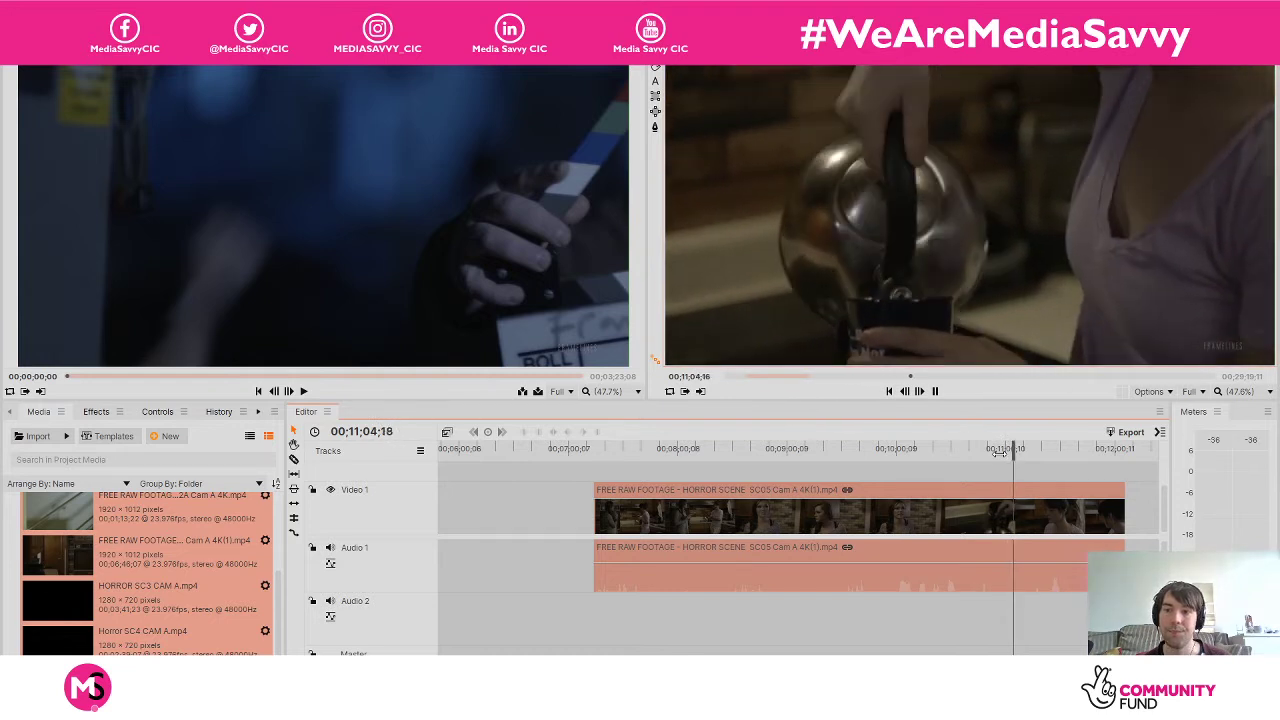
key("space")
key("c")
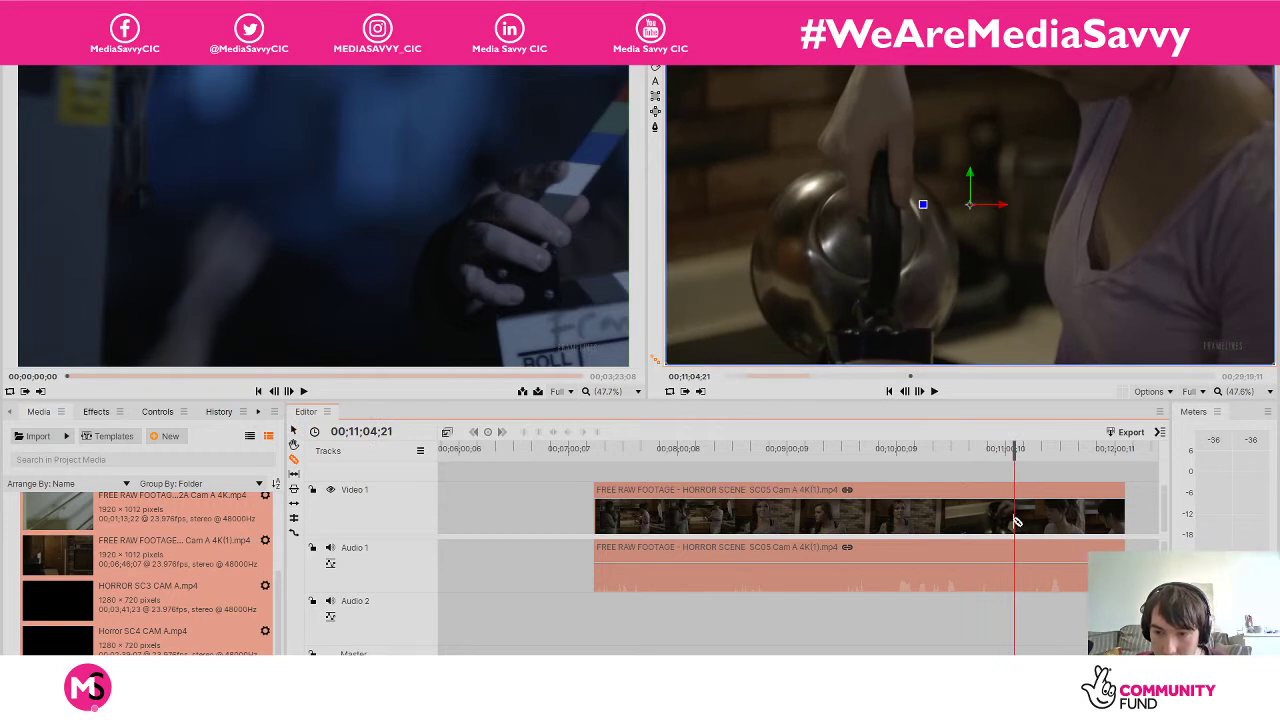
left_click(1018, 524)
Split the SC05 clip again at 00;11;09;06 on the woman's look, and move the short piece back to about 00;06;50 on Video 1.
key("space")
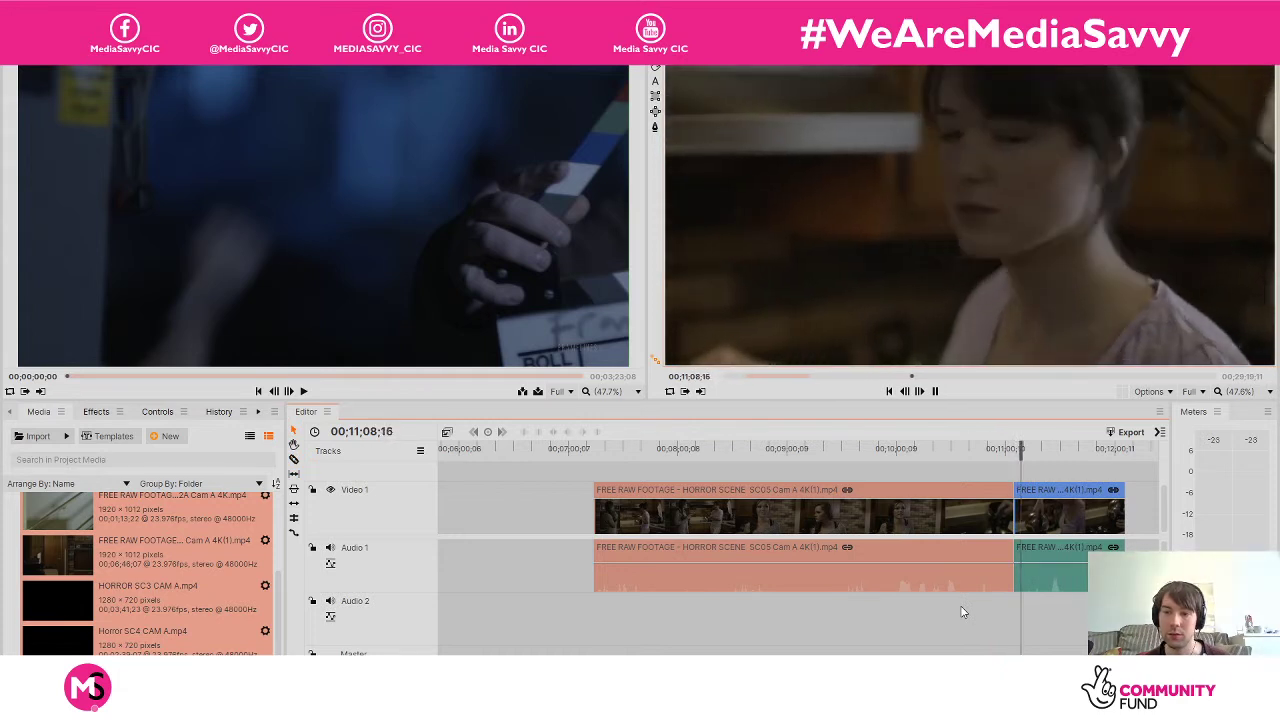
key("space")
key("space")
key("space")
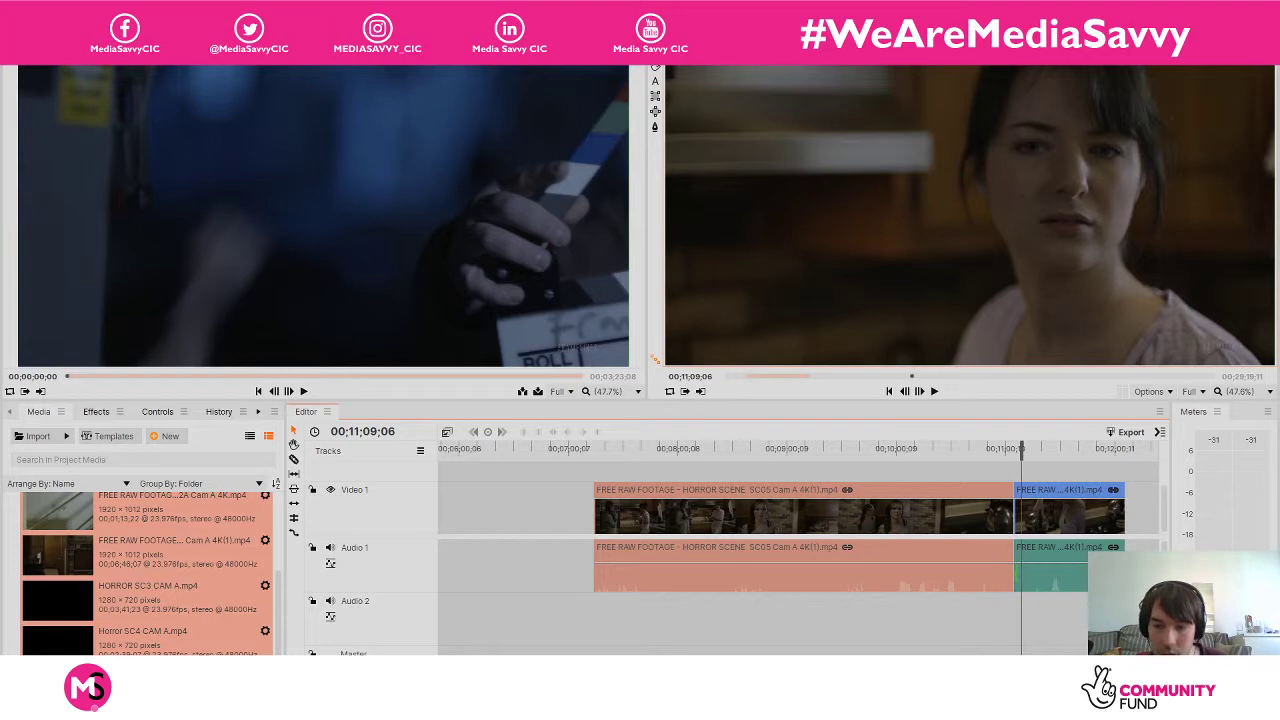
key("c")
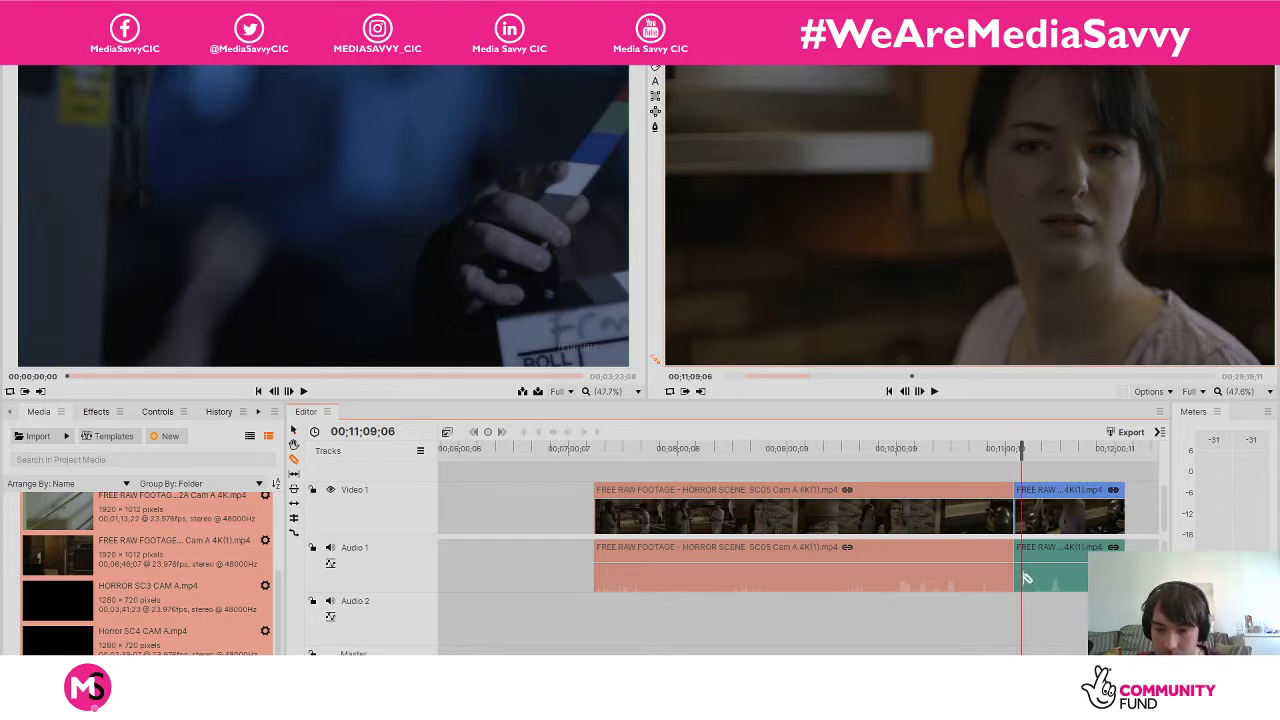
left_click(1025, 578)
key("a")
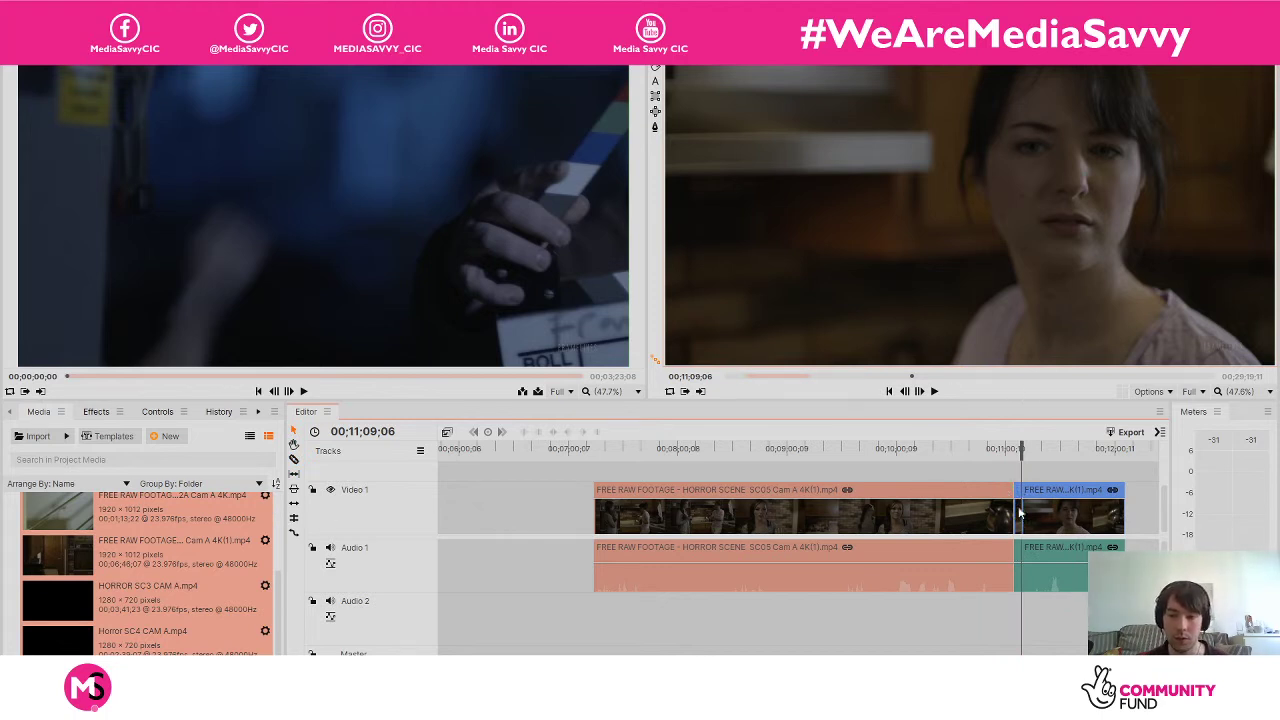
left_click(1015, 506)
left_click_drag(1017, 503, 555, 510)
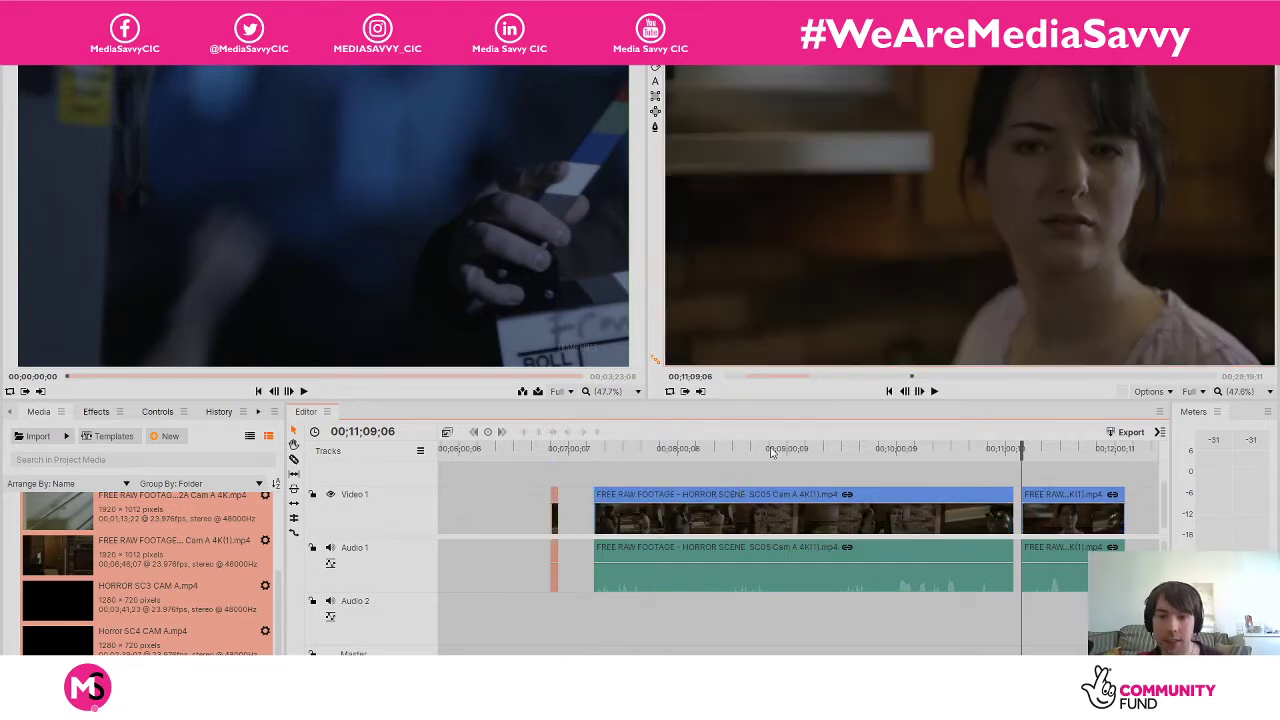
Scrub back in the SC05 clip and replay the braided-hair woman's approach around 00;09;14 to choose a cut point.
left_click(853, 455)
left_click_drag(853, 455, 812, 455)
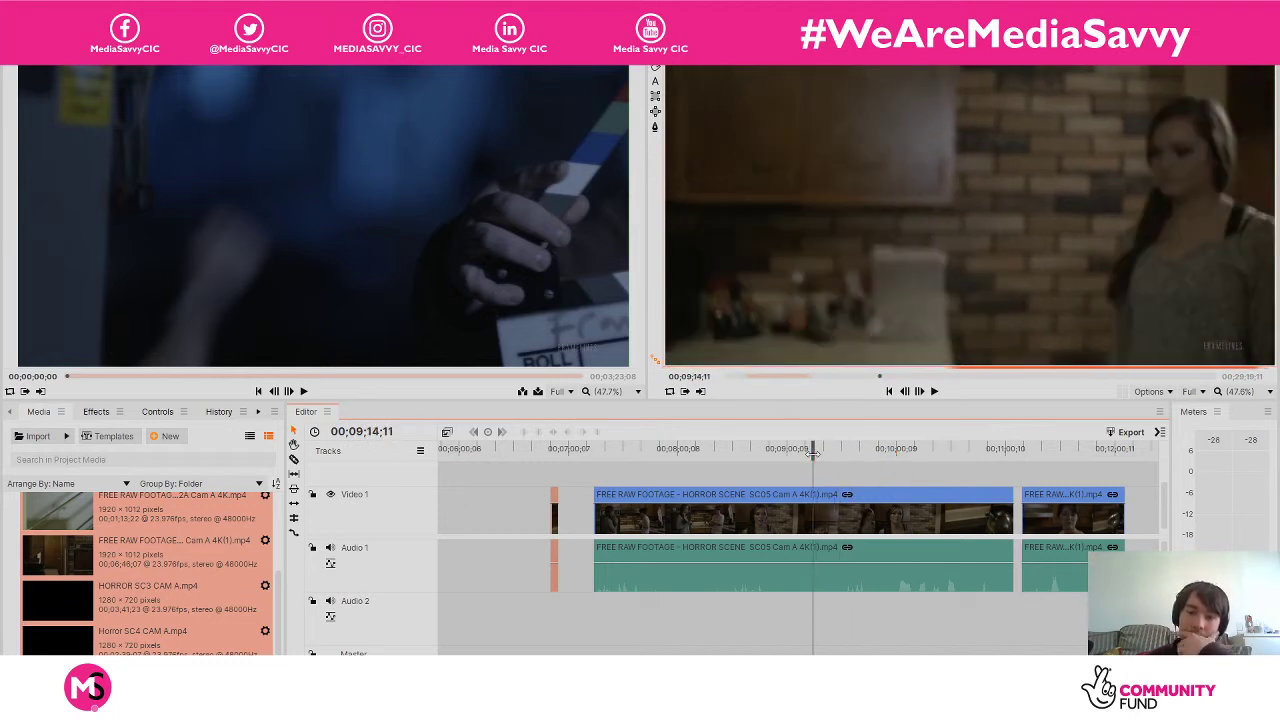
key("space")
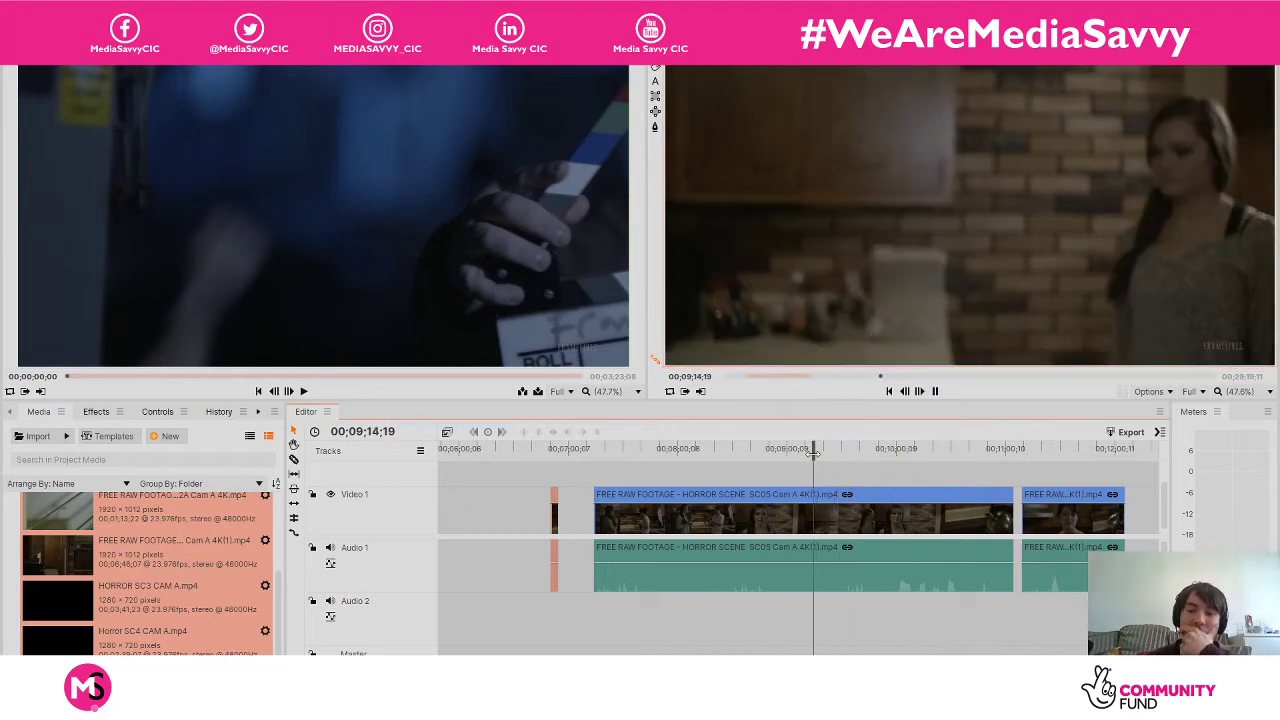
key("space")
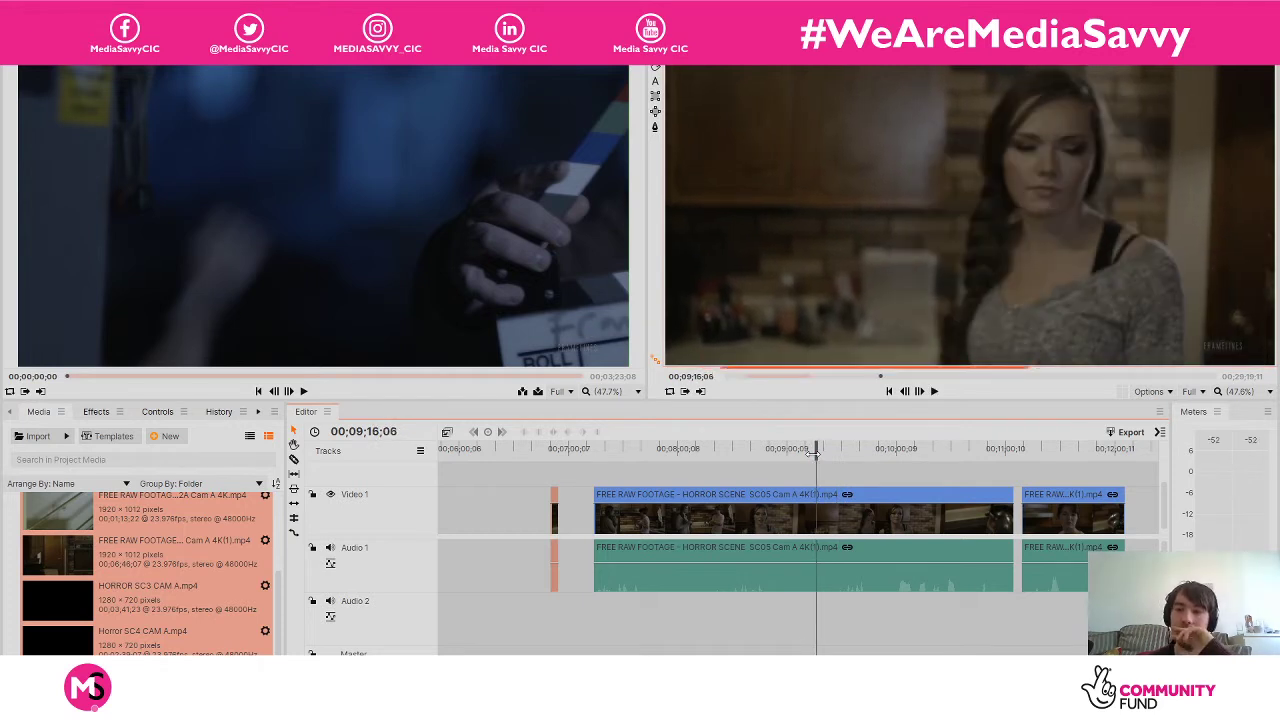
key("space")
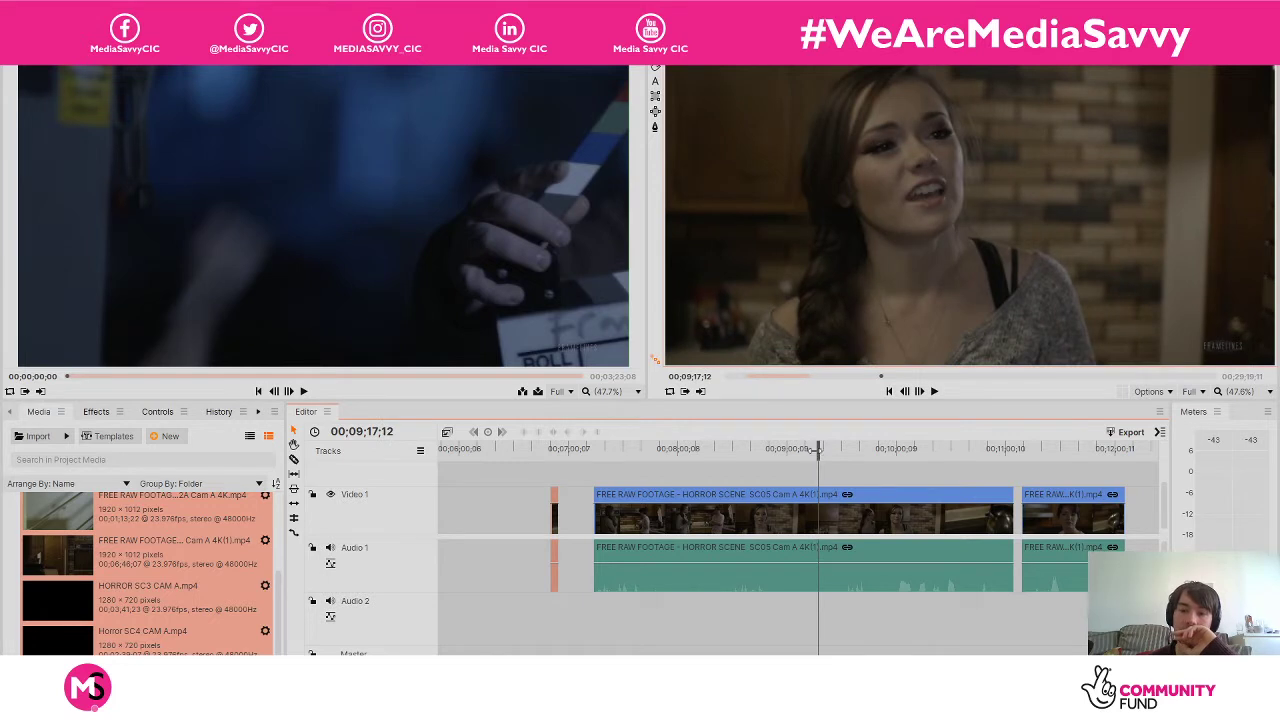
left_click_drag(818, 448, 810, 447)
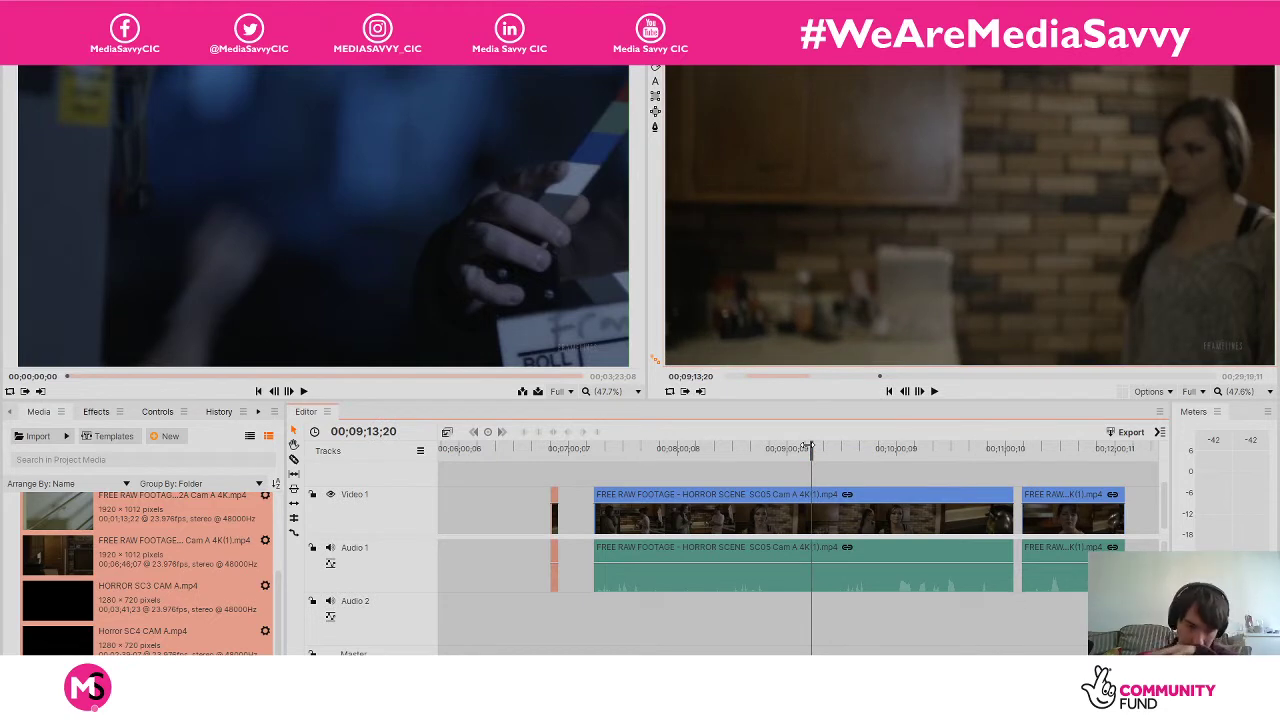
key("space")
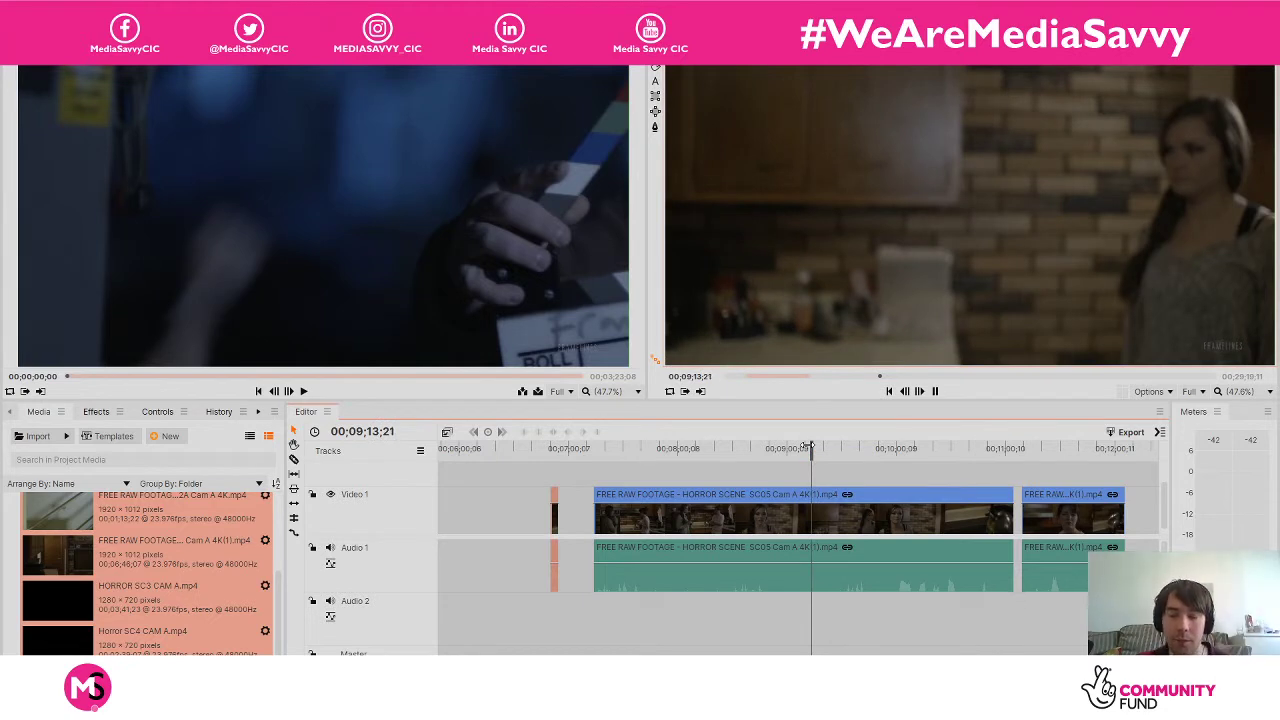
key("space")
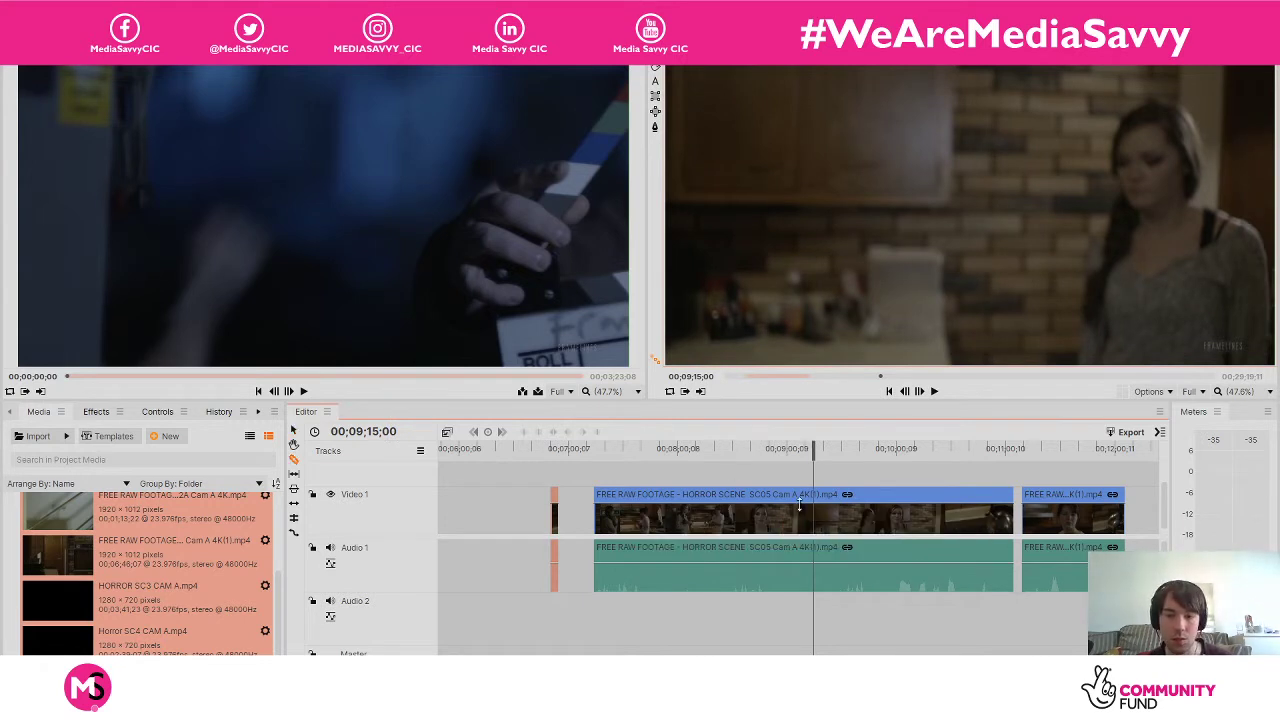
key("space")
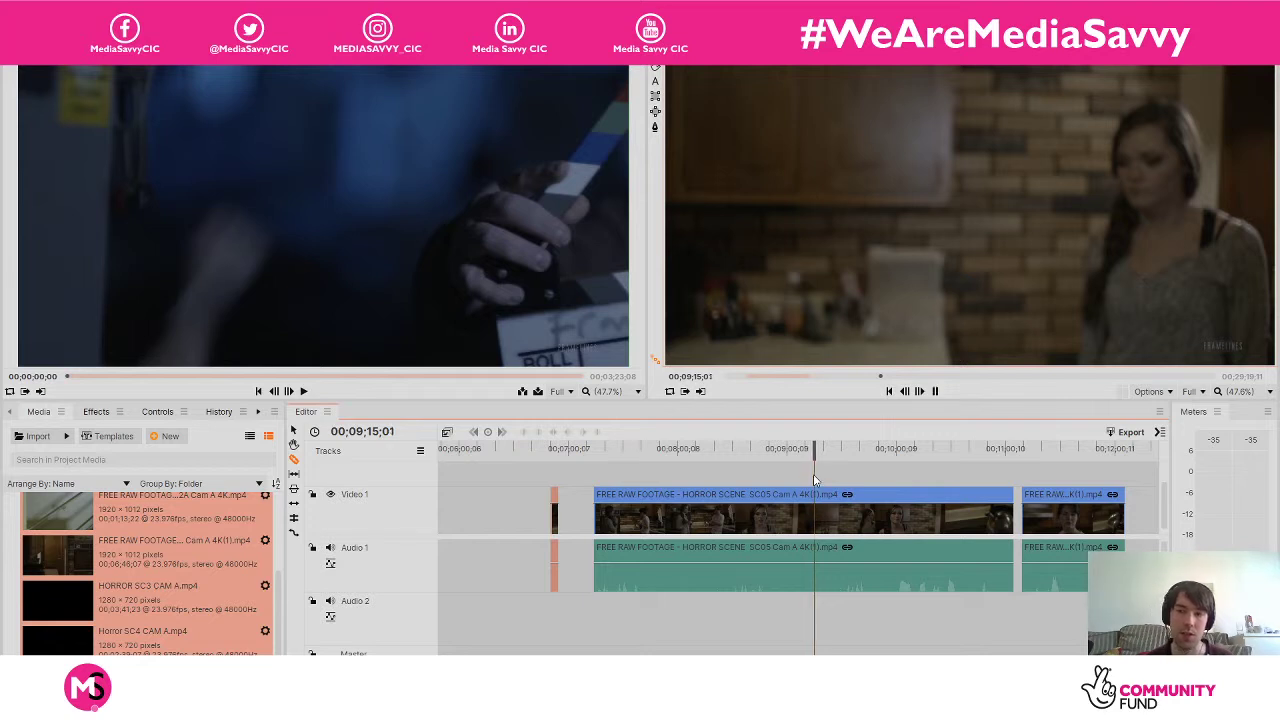
key("space")
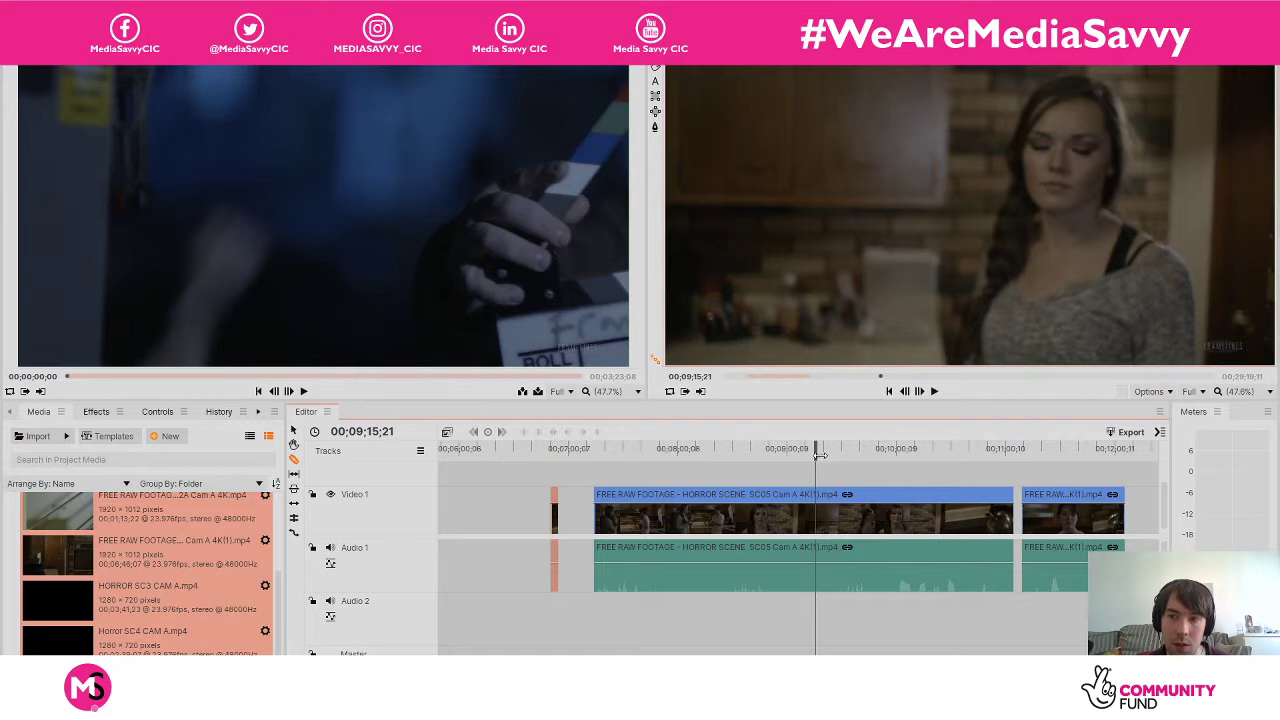
Split the SC05 clip at 00;09;16;20, once the braided-hair woman has stopped, and delete the section before the cut.
left_click_drag(817, 453, 816, 455)
key("space")
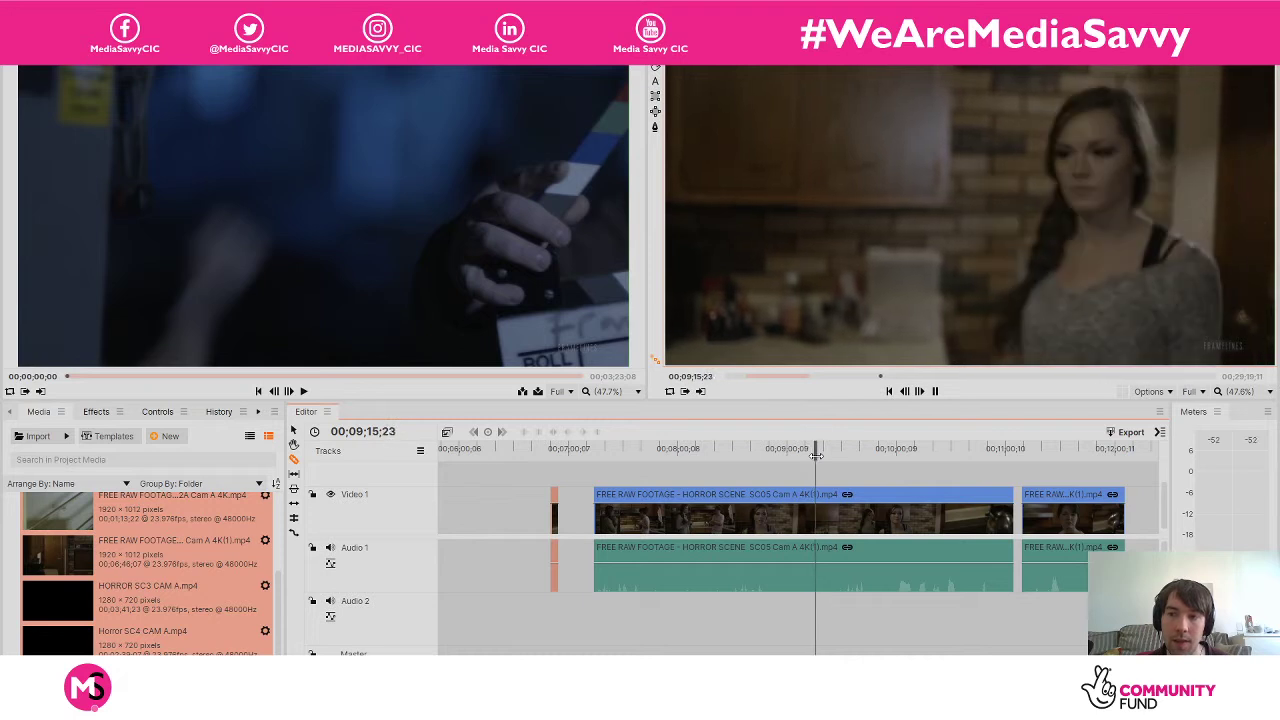
key("space")
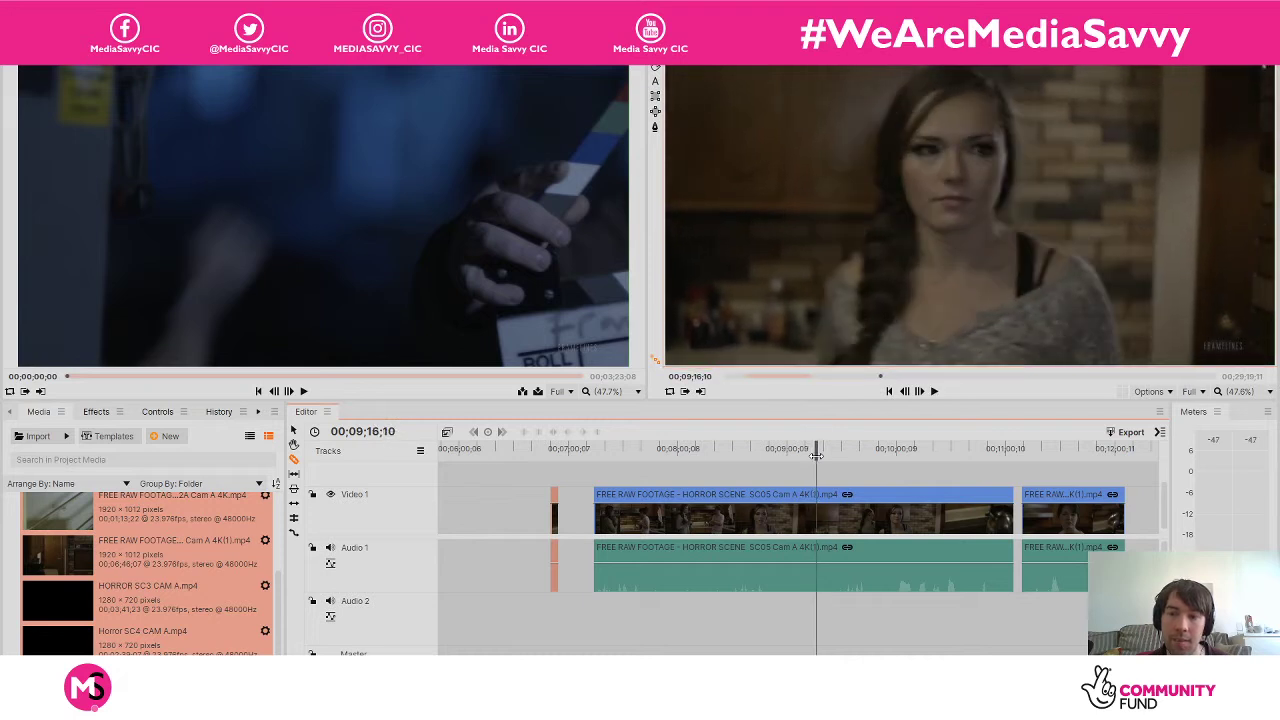
left_click_drag(816, 454, 817, 454)
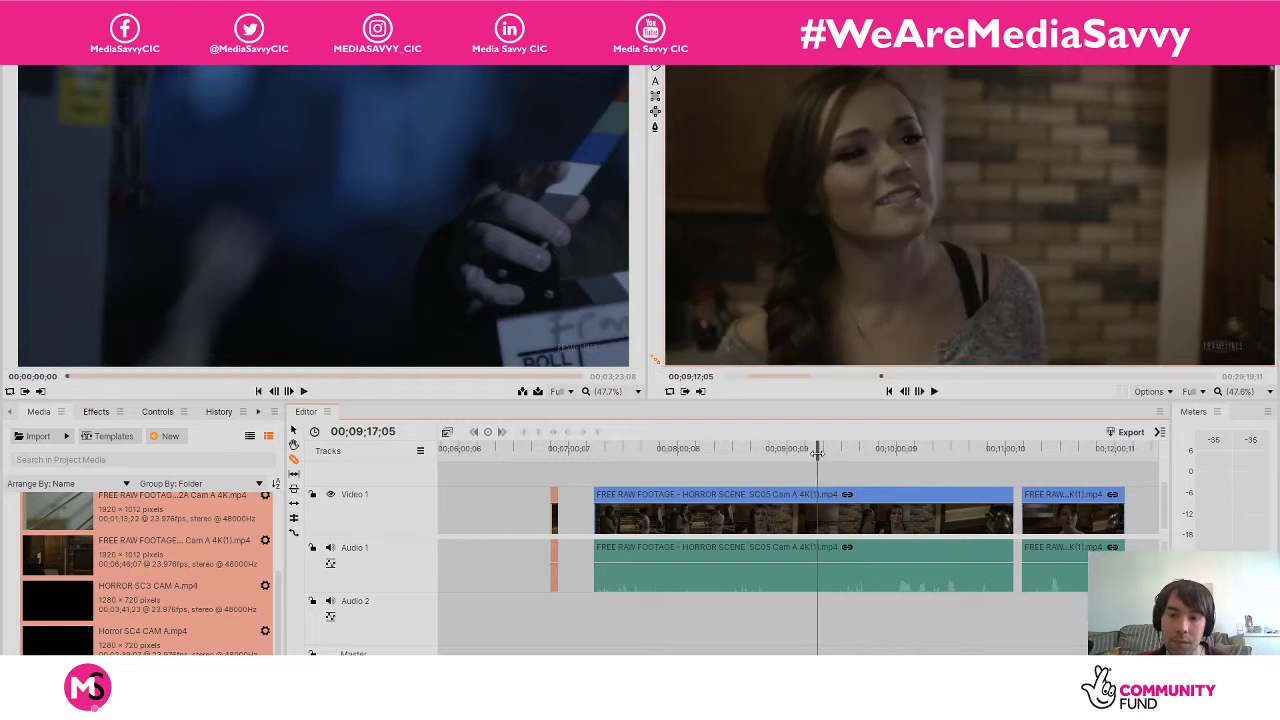
left_click_drag(817, 450, 818, 452)
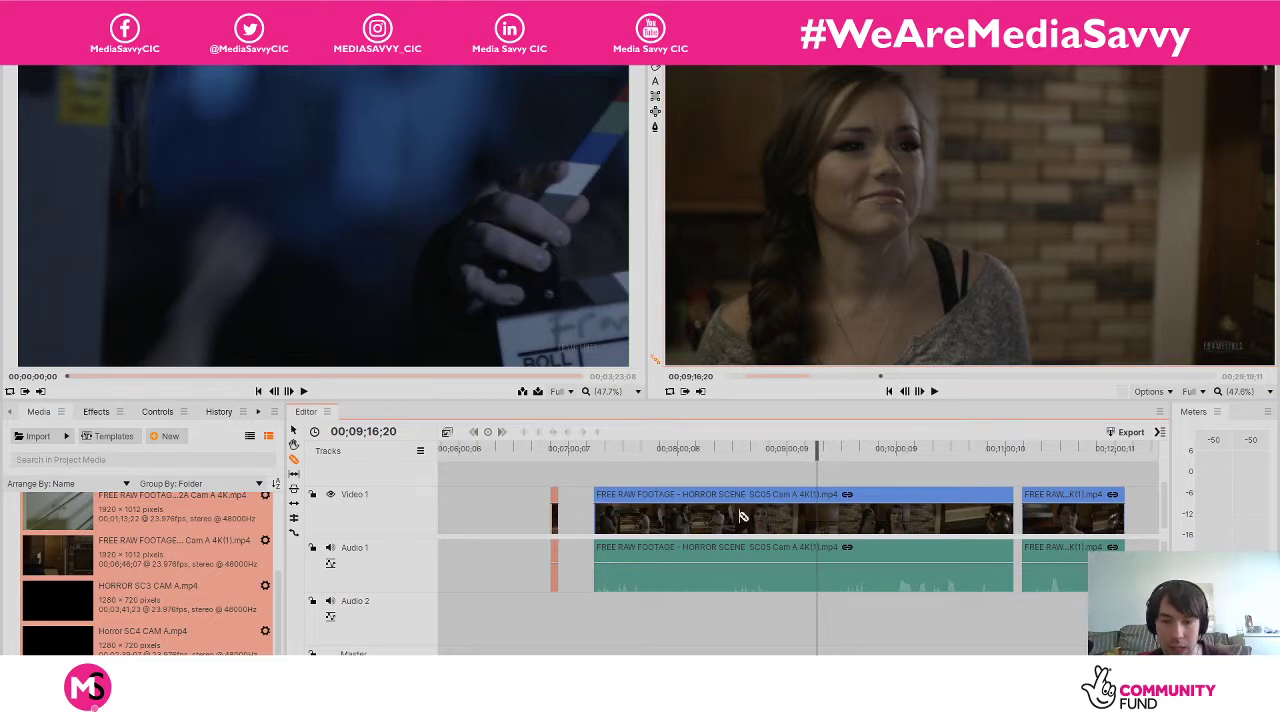
left_click(817, 521)
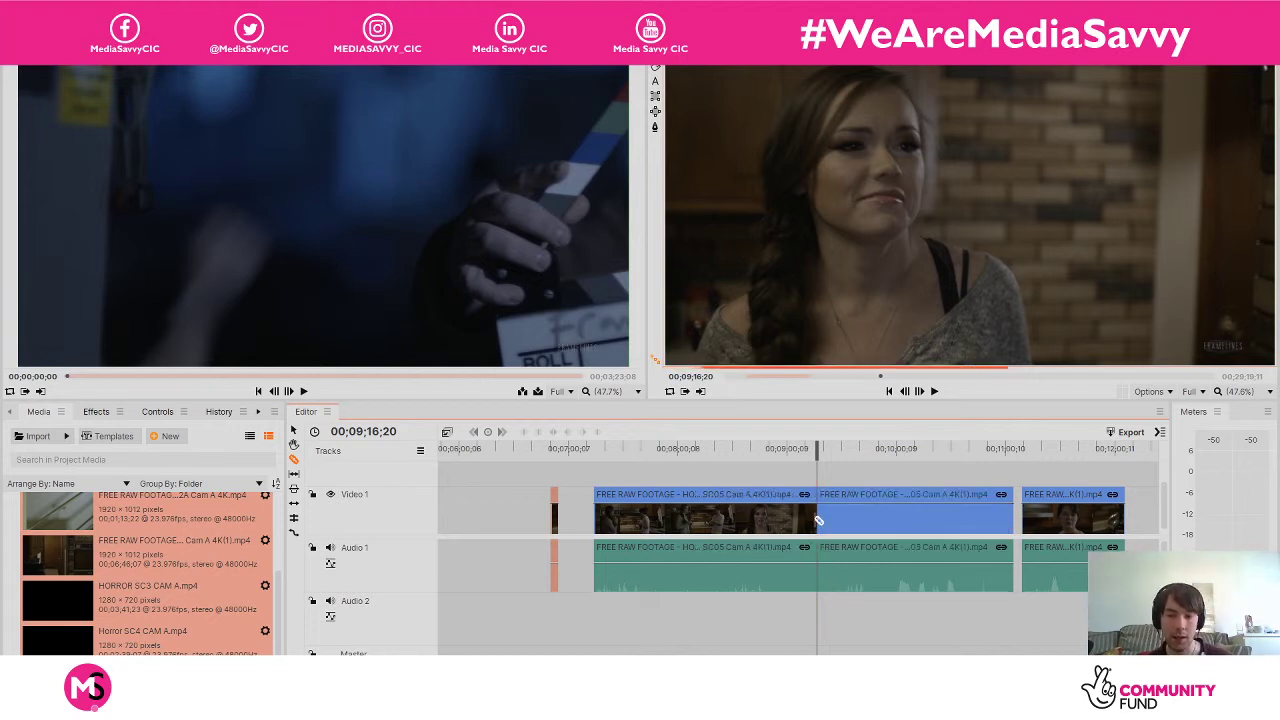
left_click(778, 518)
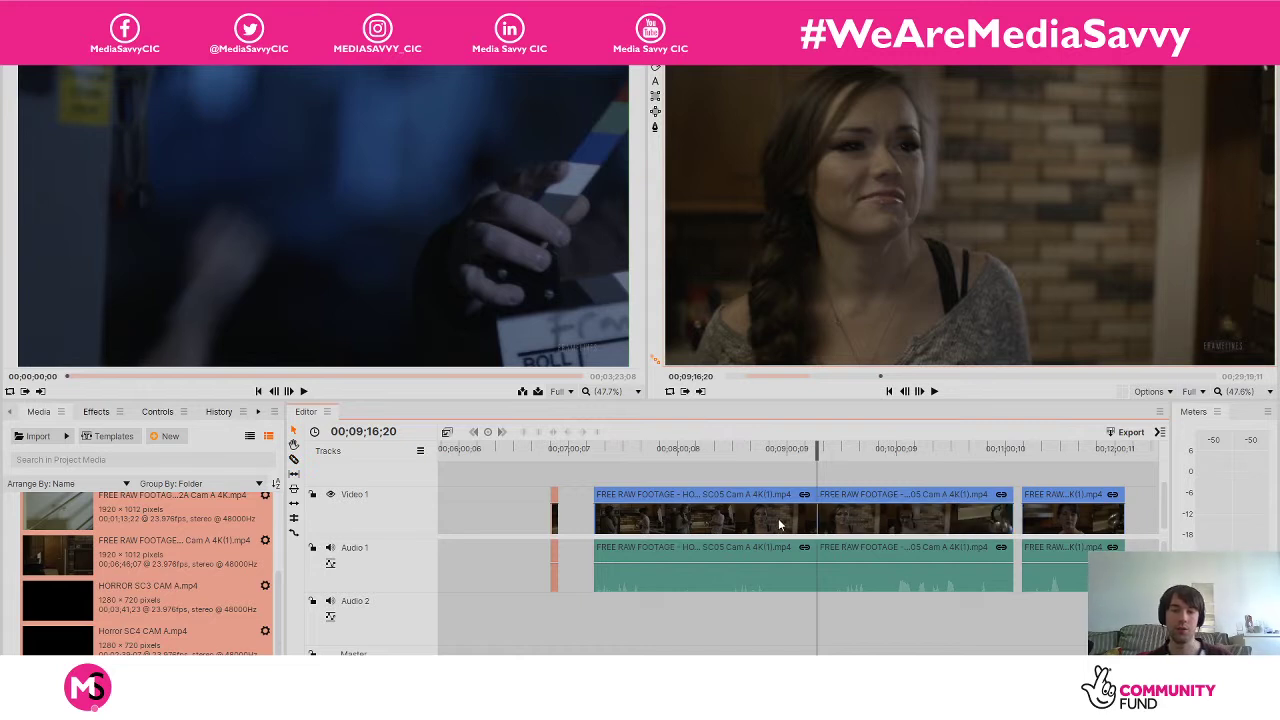
key("Delete")
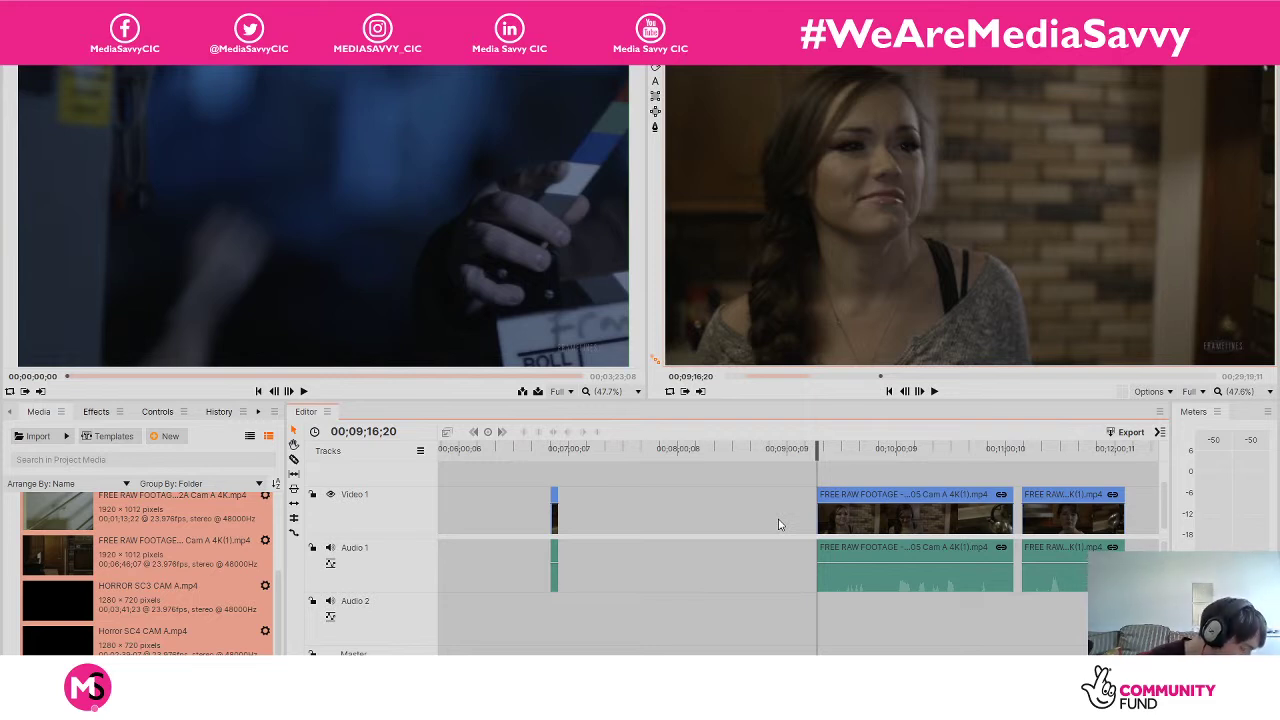
Play the woman's dialogue, split the SC05 clip at 00;09;53;04, and move the dialogue piece directly after the short shot at about 00;06;50.
key("space")
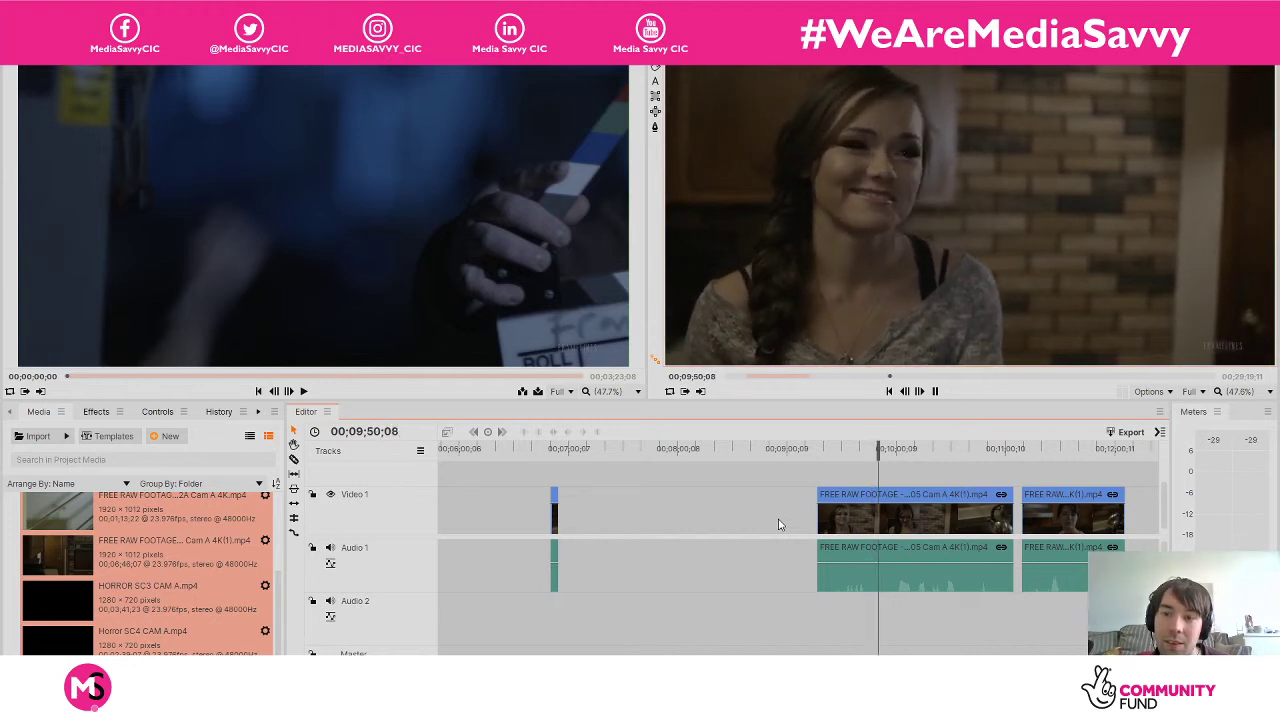
key("space")
key("space")
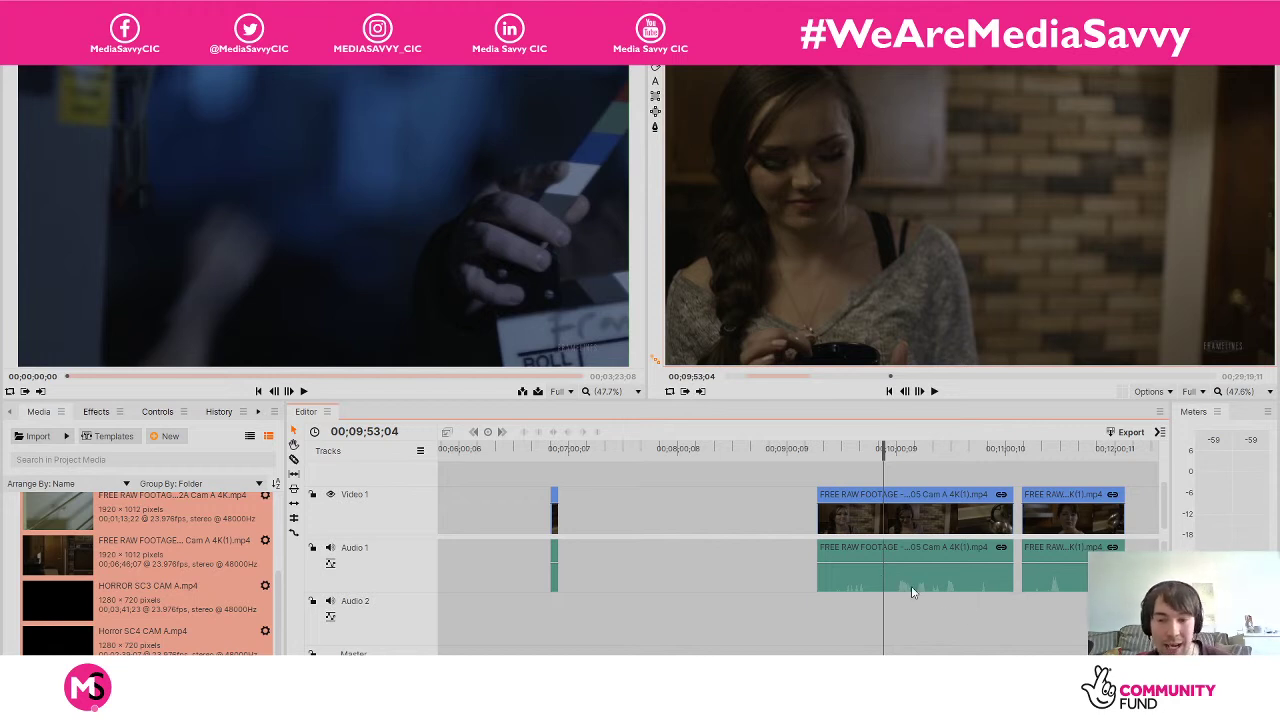
key("c")
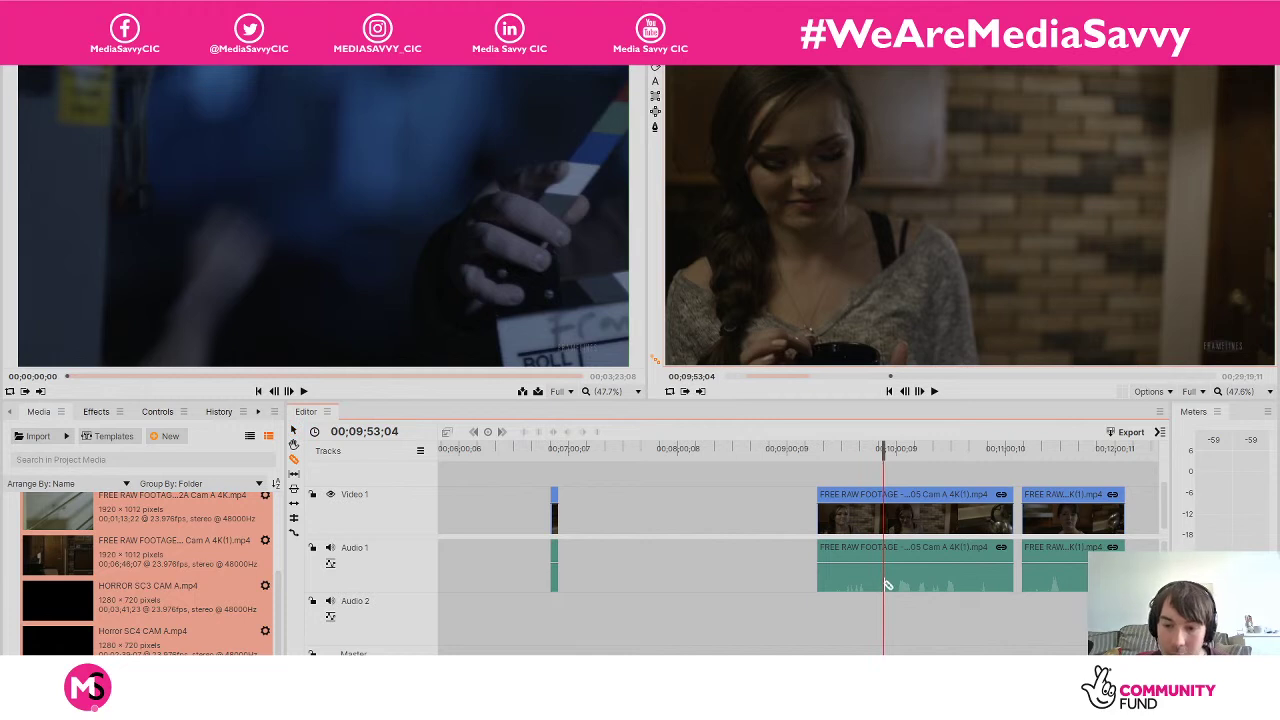
left_click(886, 584)
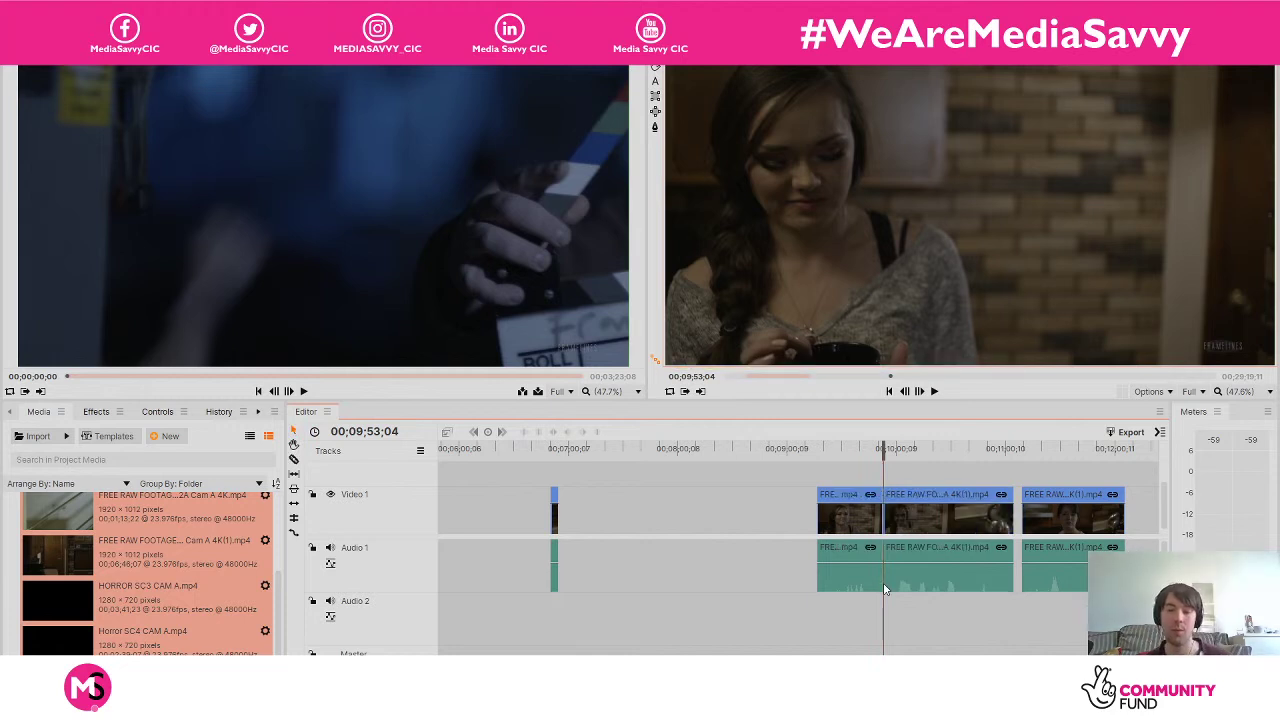
left_click_drag(838, 503, 580, 494)
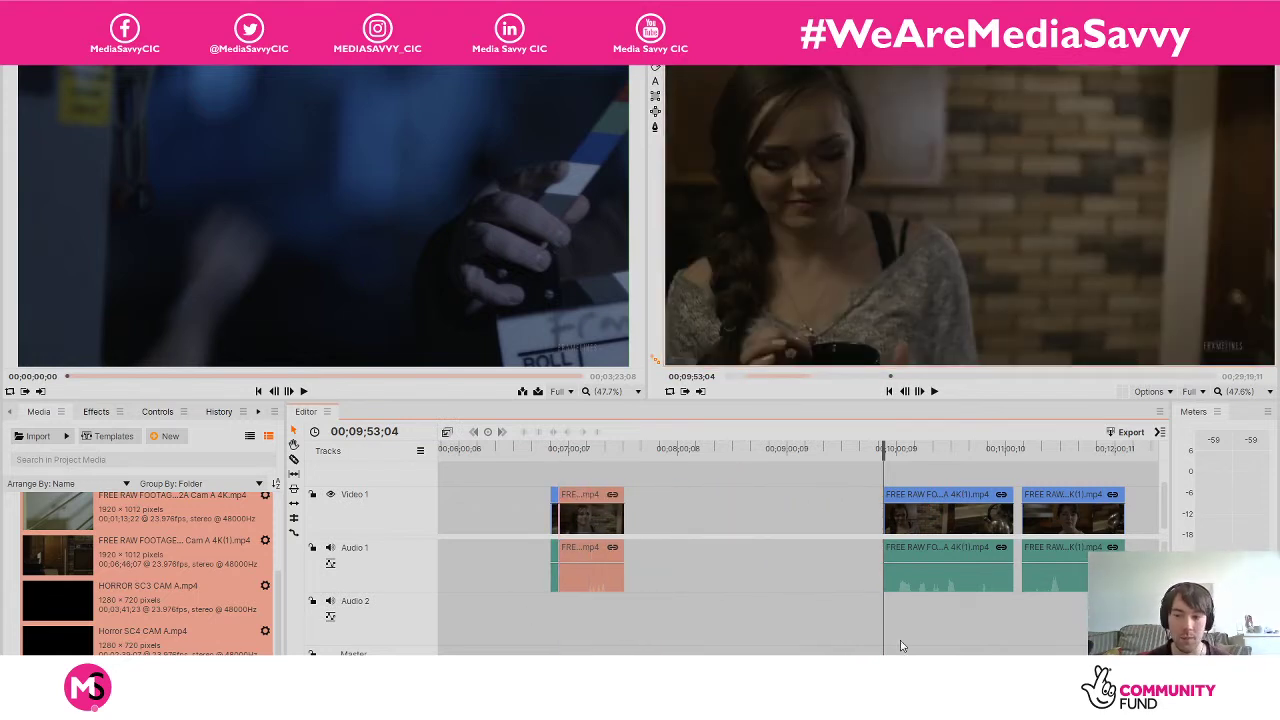
scroll(798, 548, "left", 10)
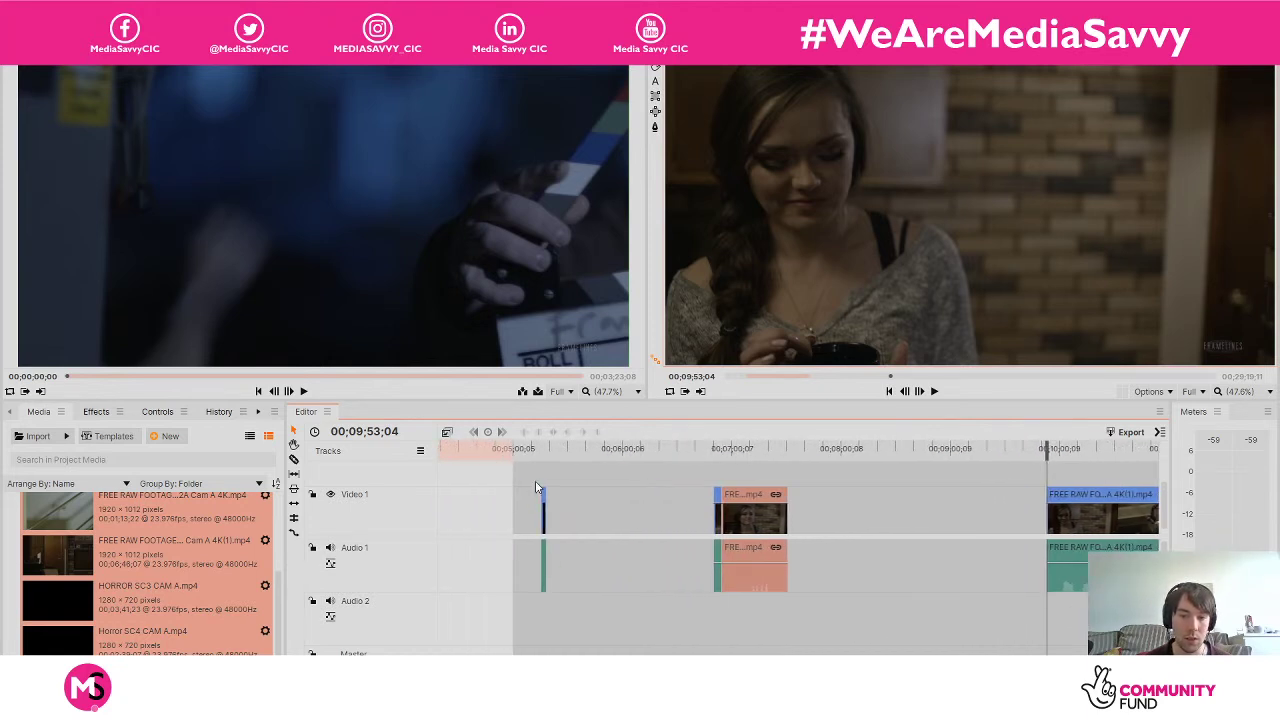
Ripple-delete the gap between the short shot at about 00;05;16 and the clips at about 00;06;50.
left_click(545, 449)
left_click_drag(545, 452, 543, 450)
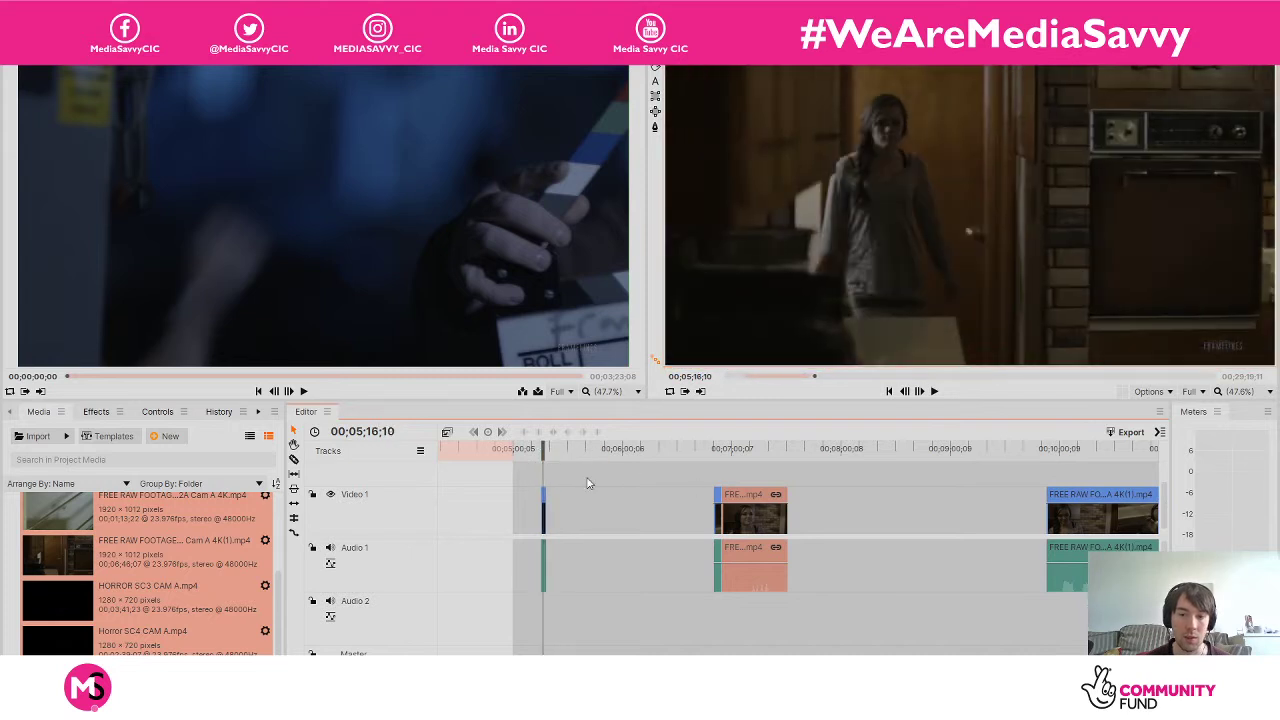
left_click(625, 505)
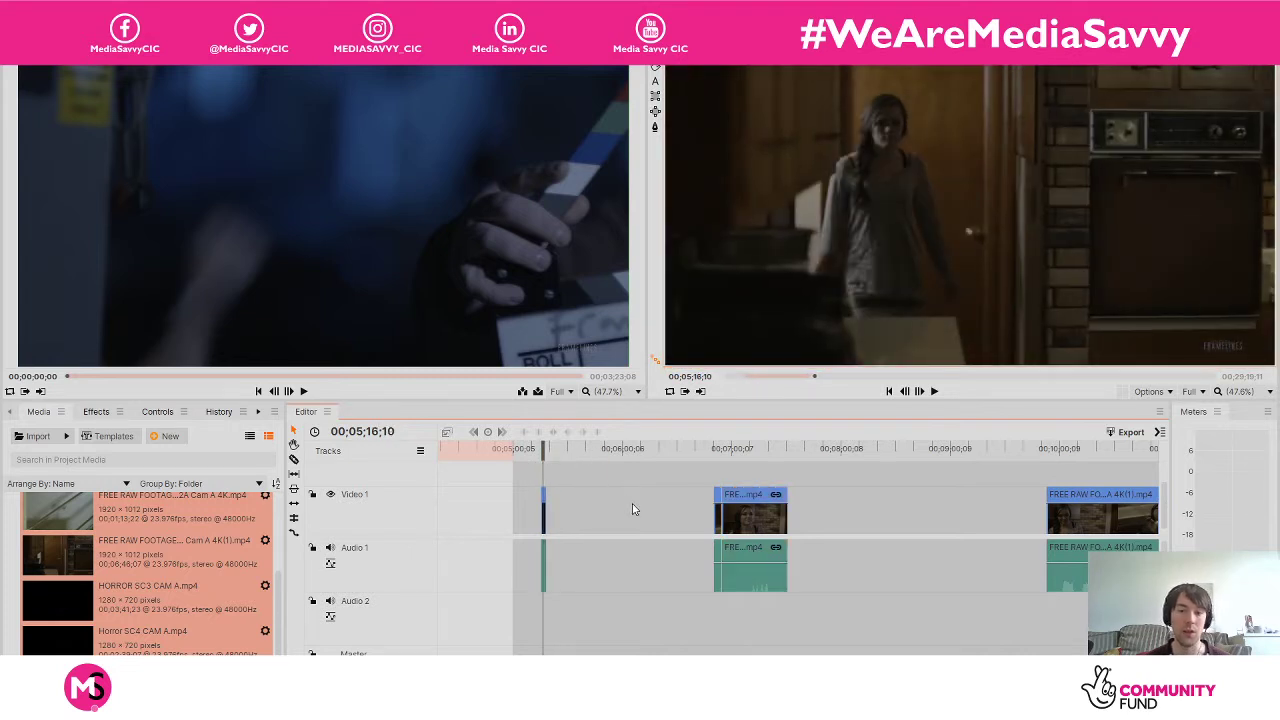
left_click_drag(545, 448, 599, 458)
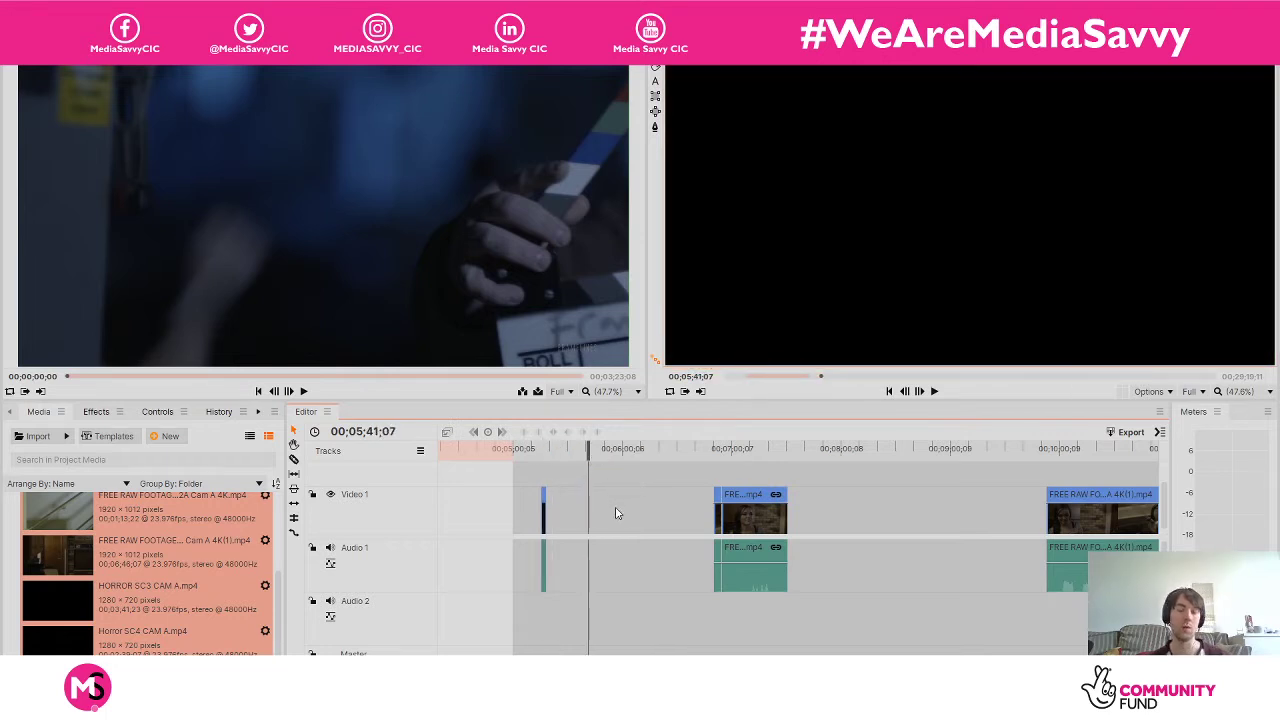
right_click(617, 512)
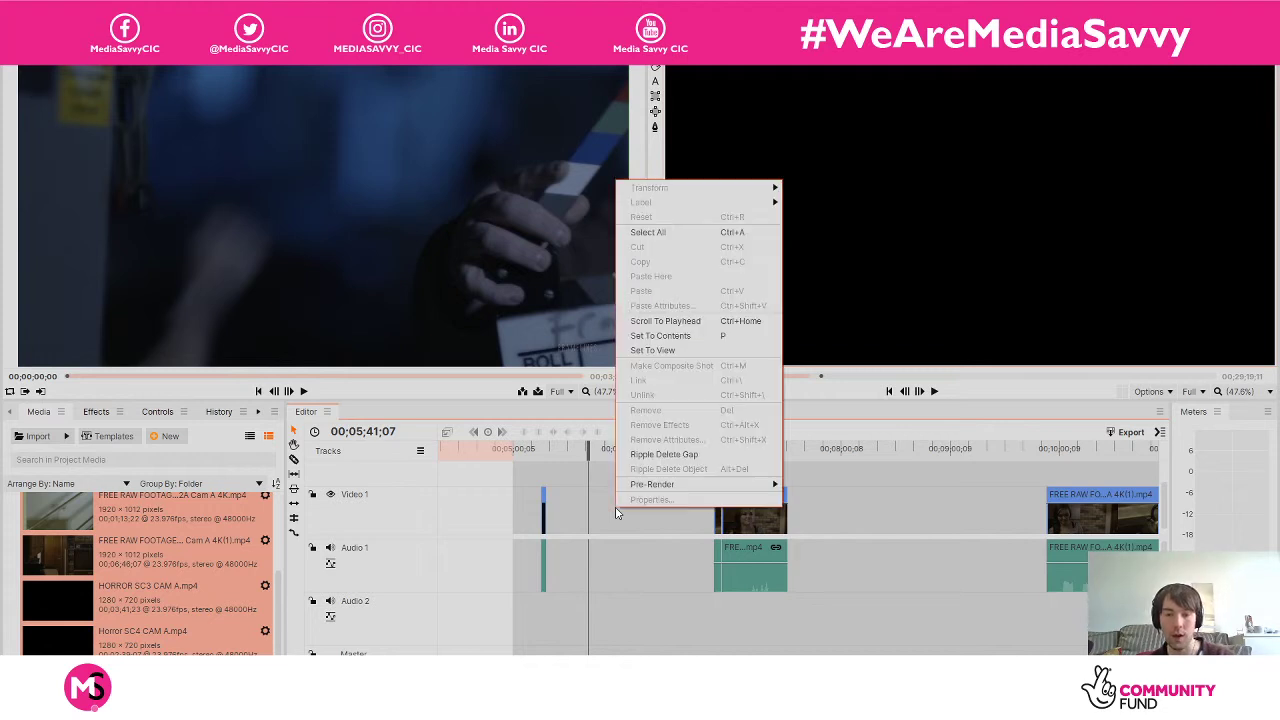
left_click(656, 455)
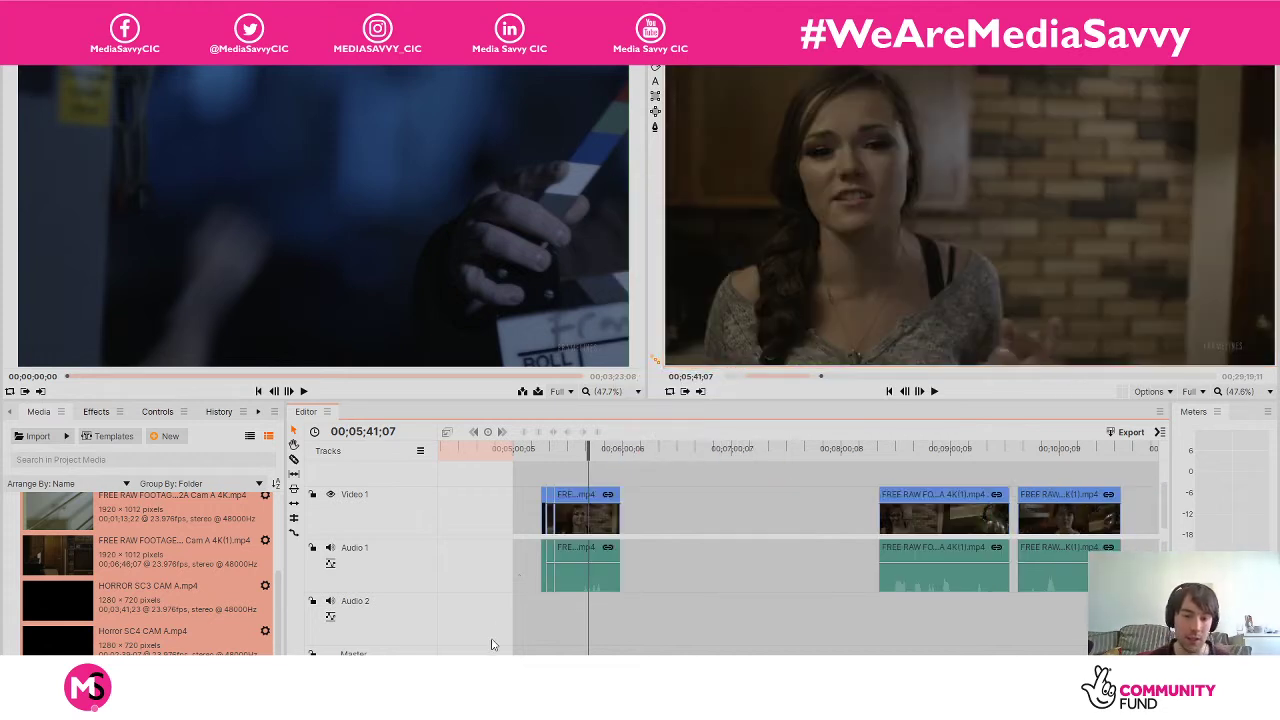
Ripple-delete the empty gap between the main sequence ending at about 00;02;20 and the following SC05 pieces.
scroll(591, 566, "left", 5)
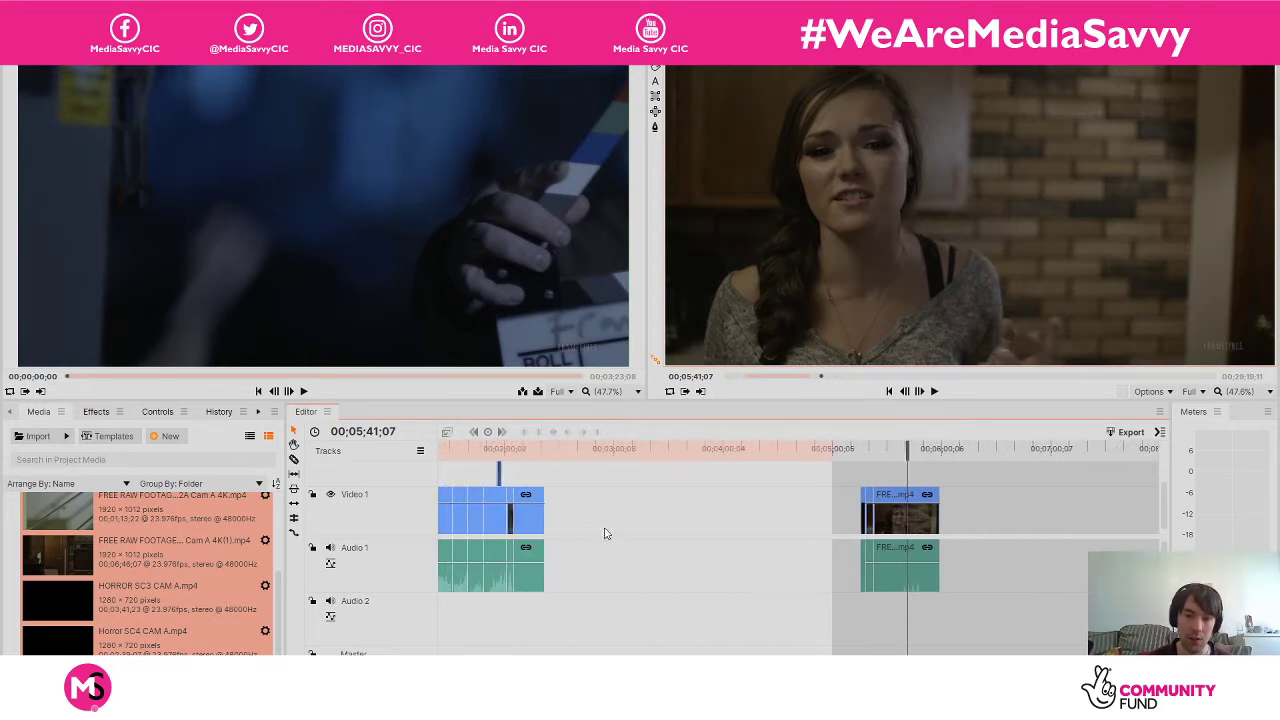
right_click(643, 511)
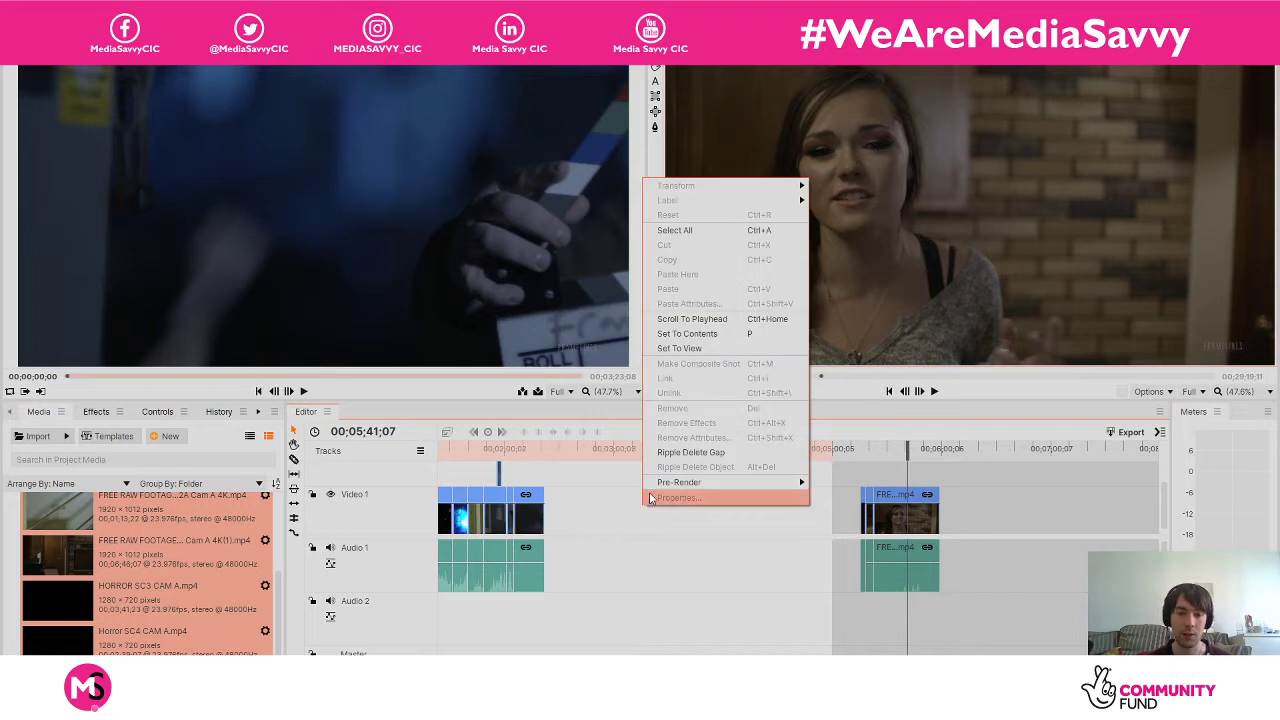
left_click(759, 455)
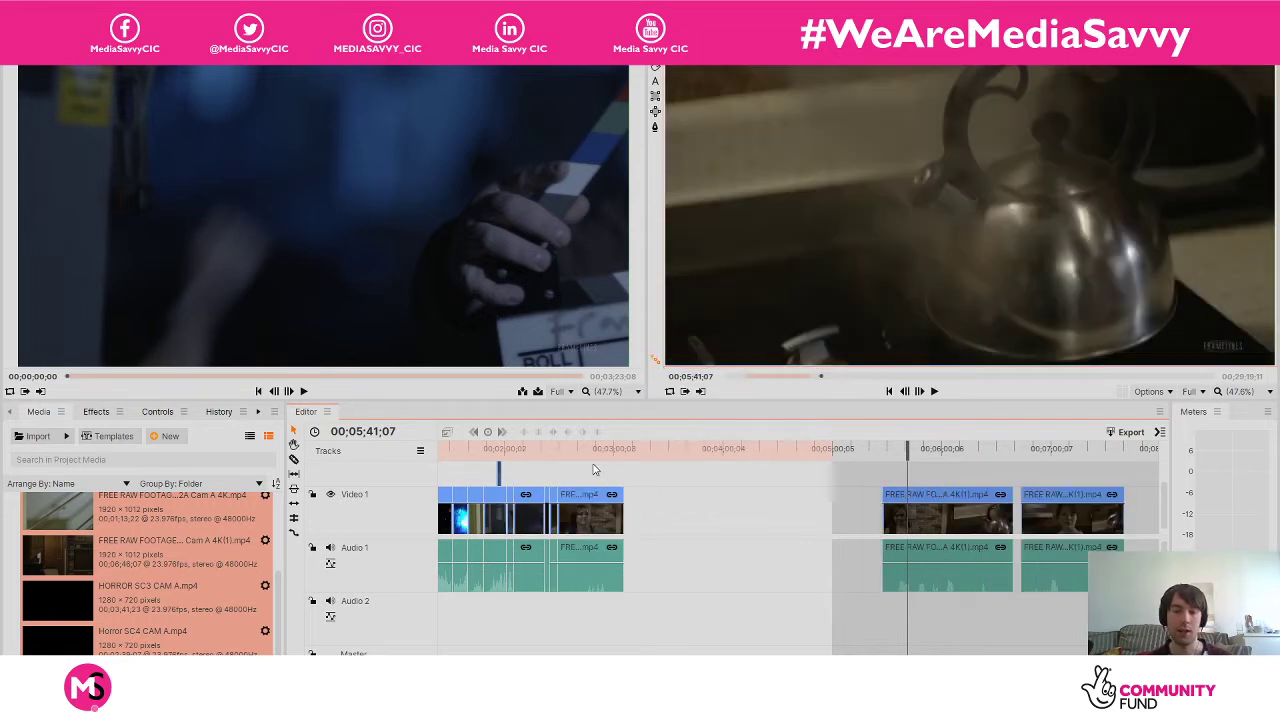
Select all clips of the assembled sequence and move them together earlier to start at about 00;00;35;02.
left_click_drag(612, 452, 580, 466)
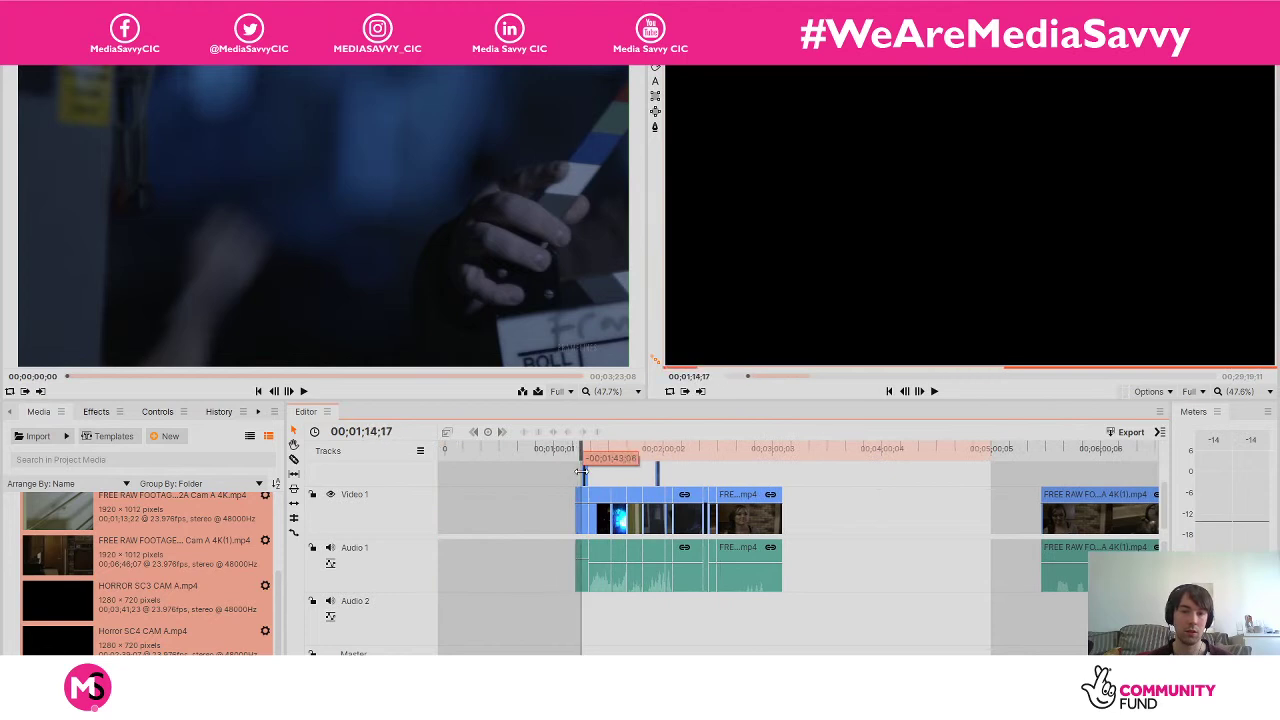
left_click_drag(384, 483, 400, 490)
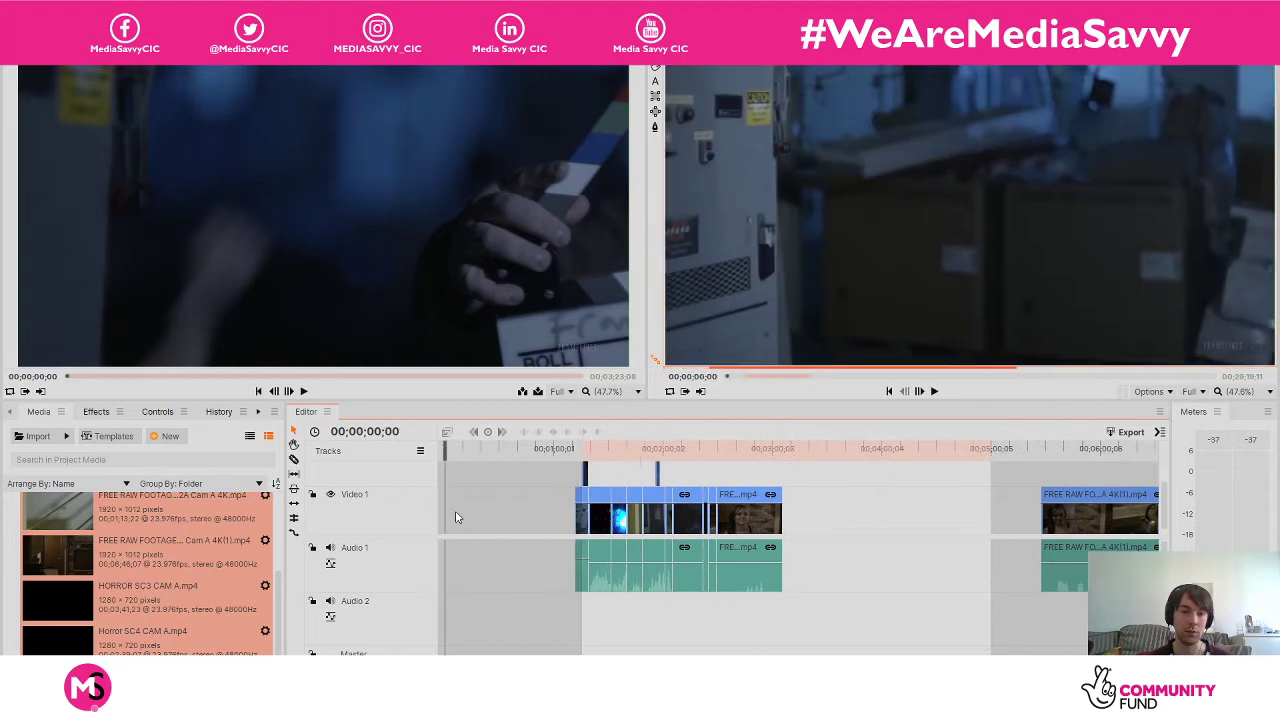
left_click_drag(451, 450, 750, 577)
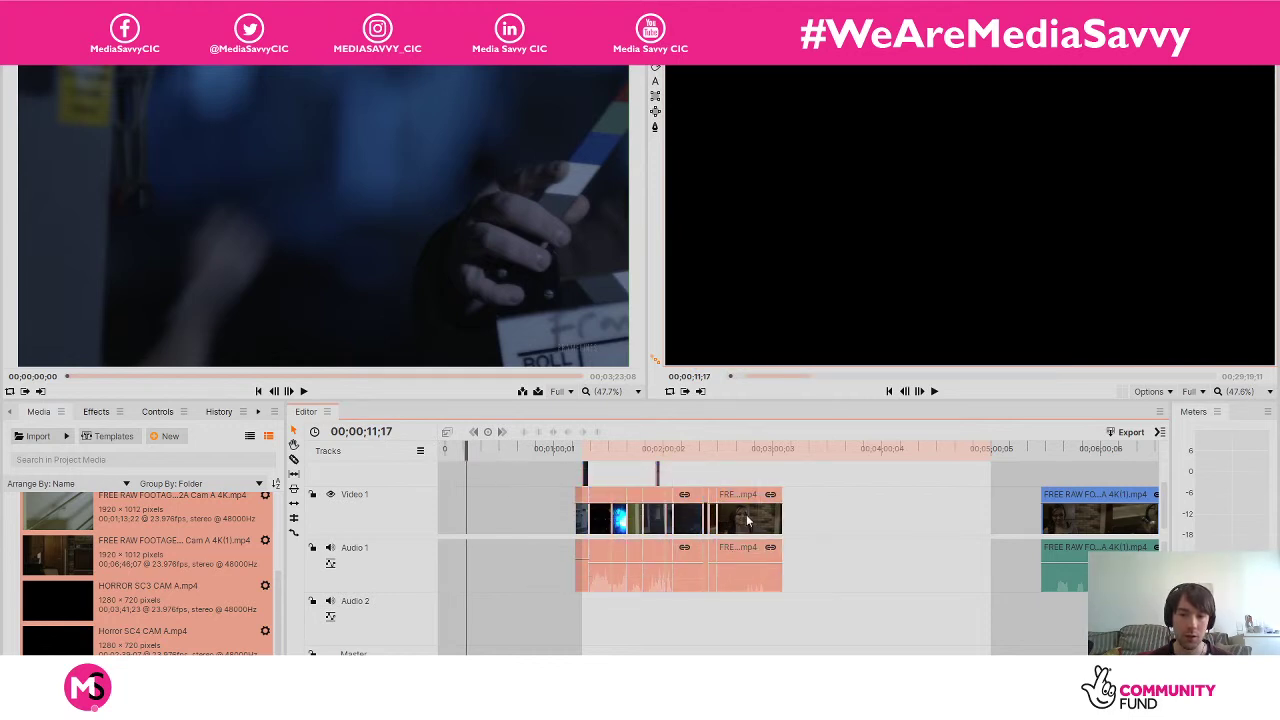
left_click_drag(745, 496, 678, 506)
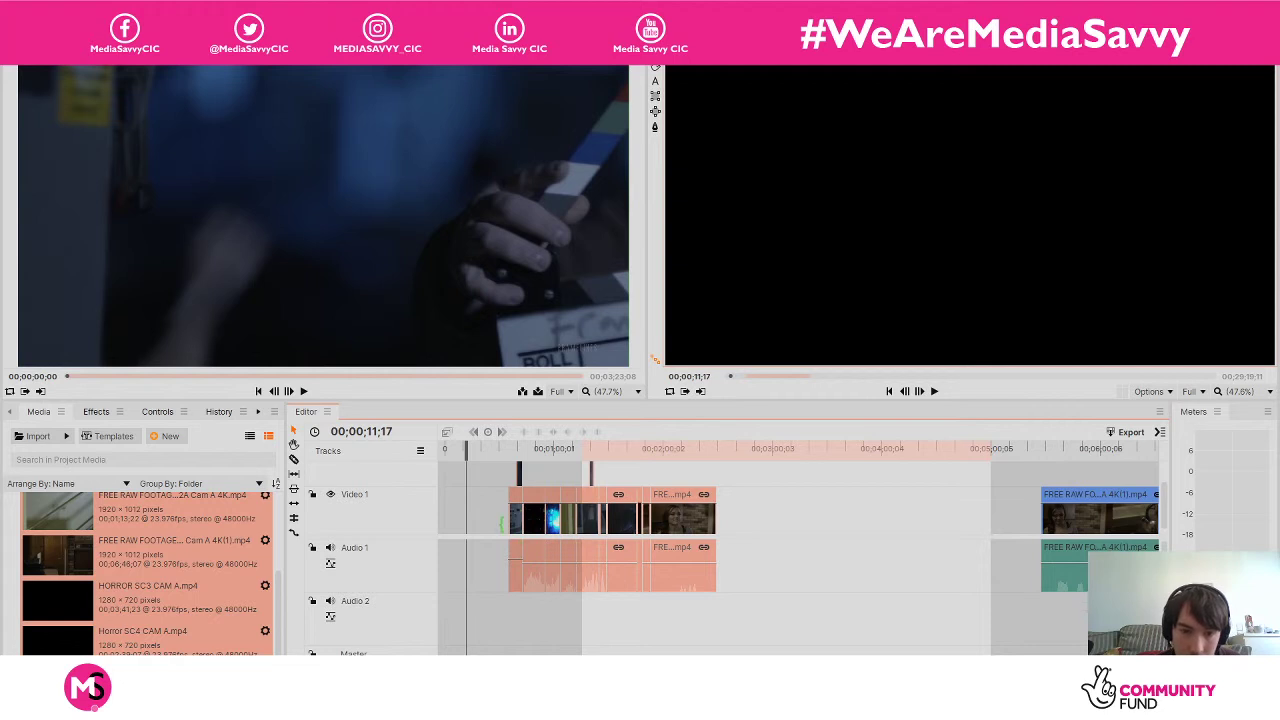
mouse_move(502, 452)
left_mouse_down()
mouse_move(538, 452)
mouse_move(509, 450)
left_mouse_up()
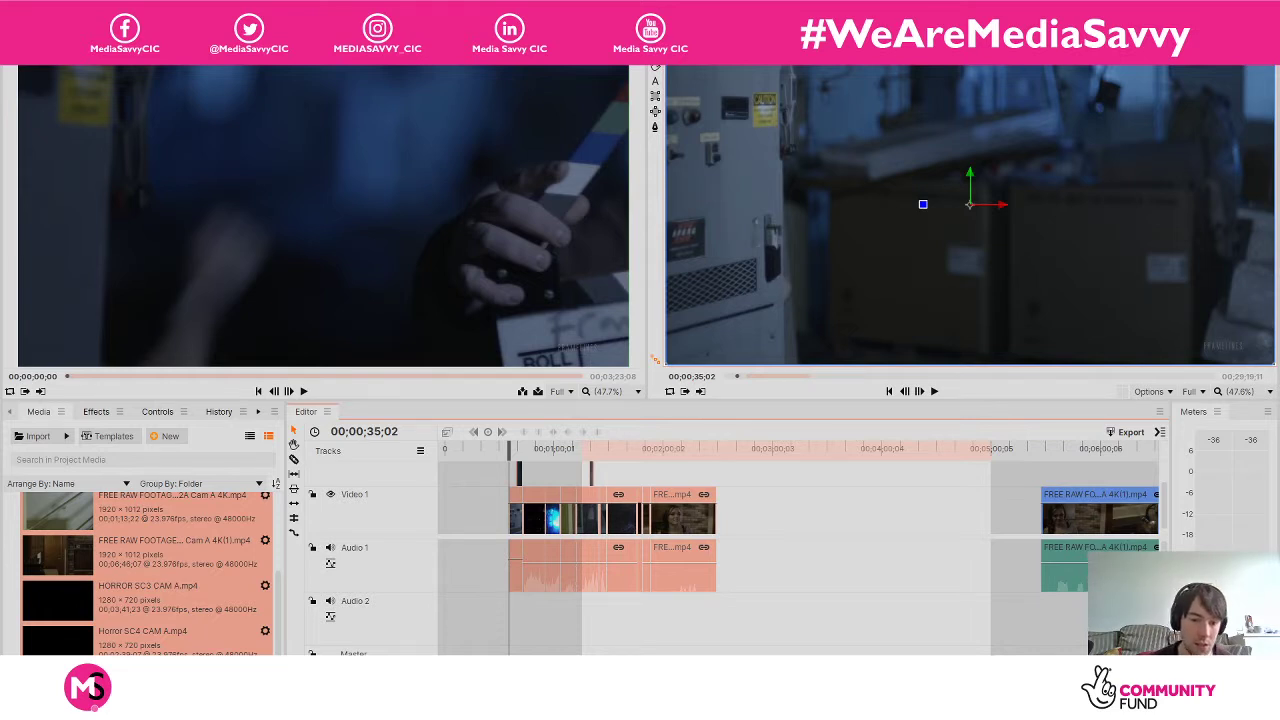
Play the assembled sequence from 00;00;35;02 through to the end of the last SC05 clip to review the cuts.
key("ctrl+z")
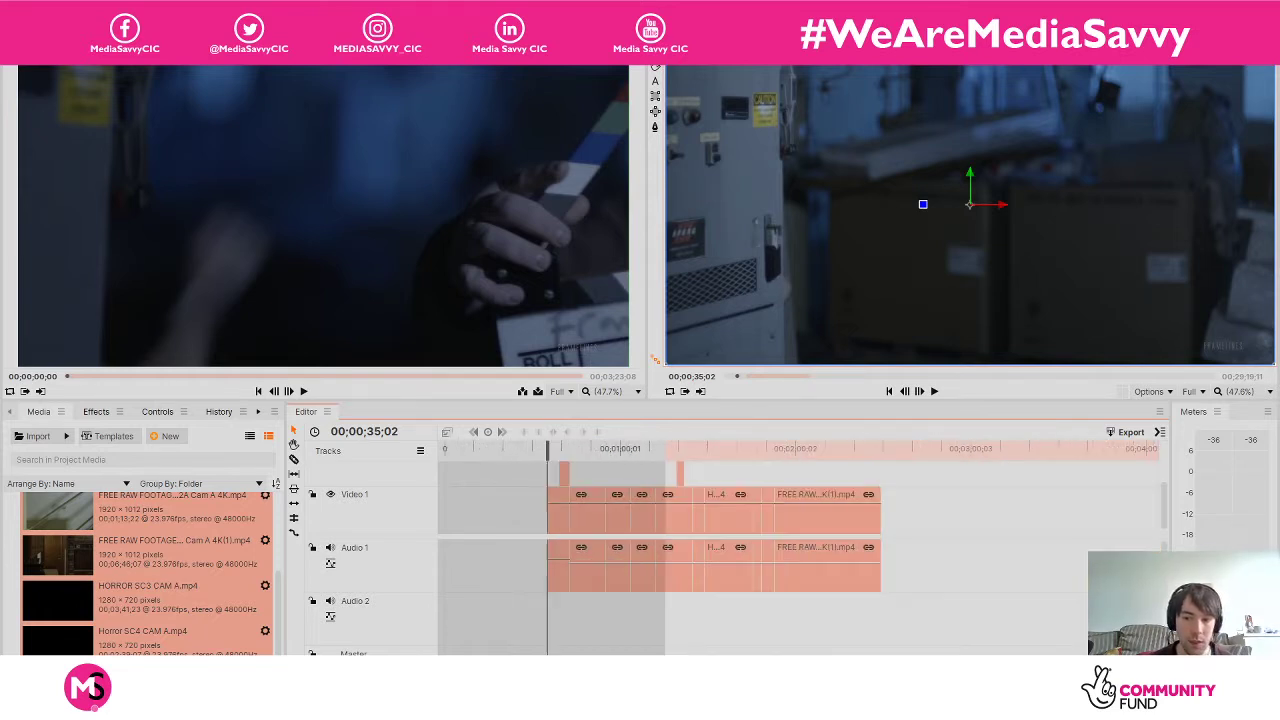
key("space")
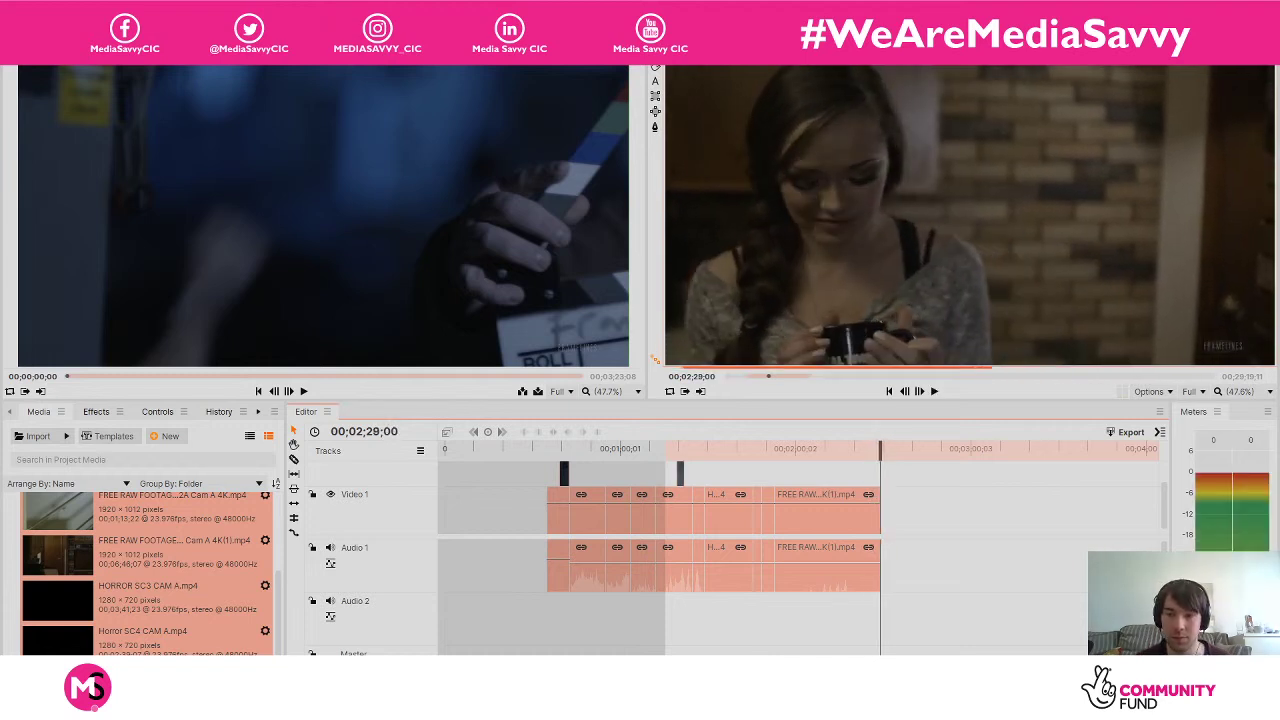
key("space")
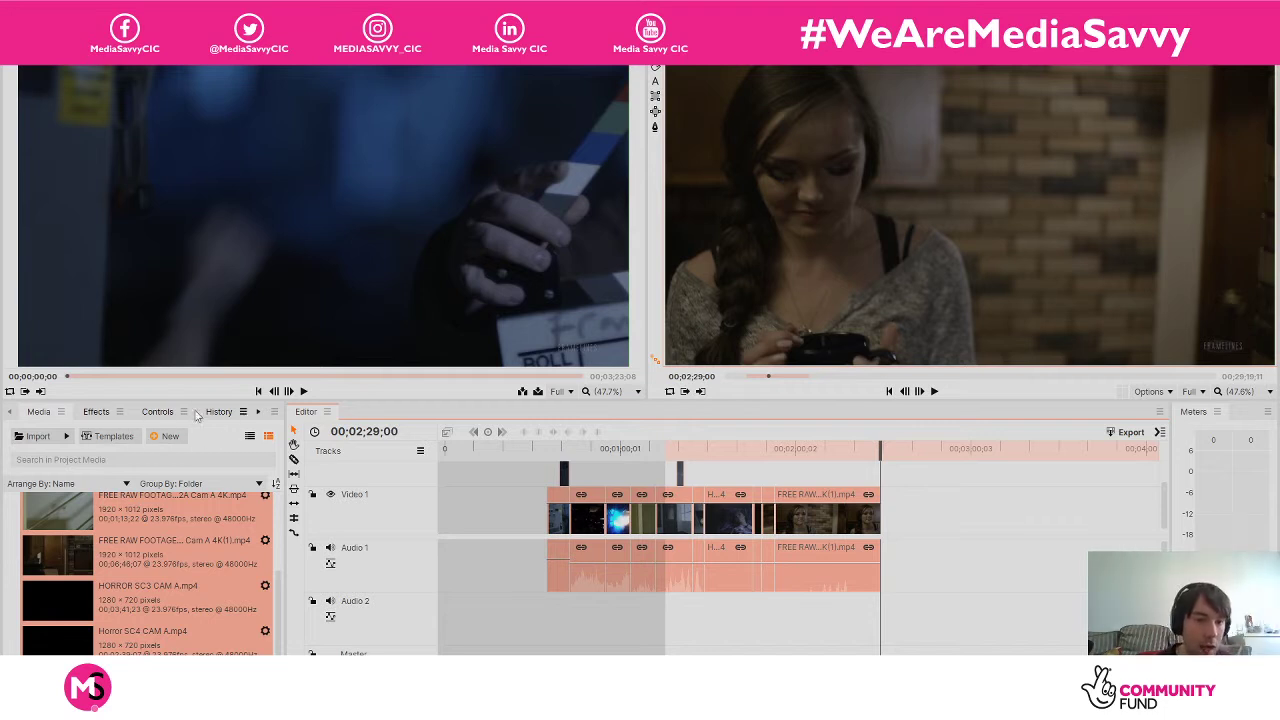
Add a Cross Dissolve video transition to the start of the first clip on Video 1.
left_click(100, 412)
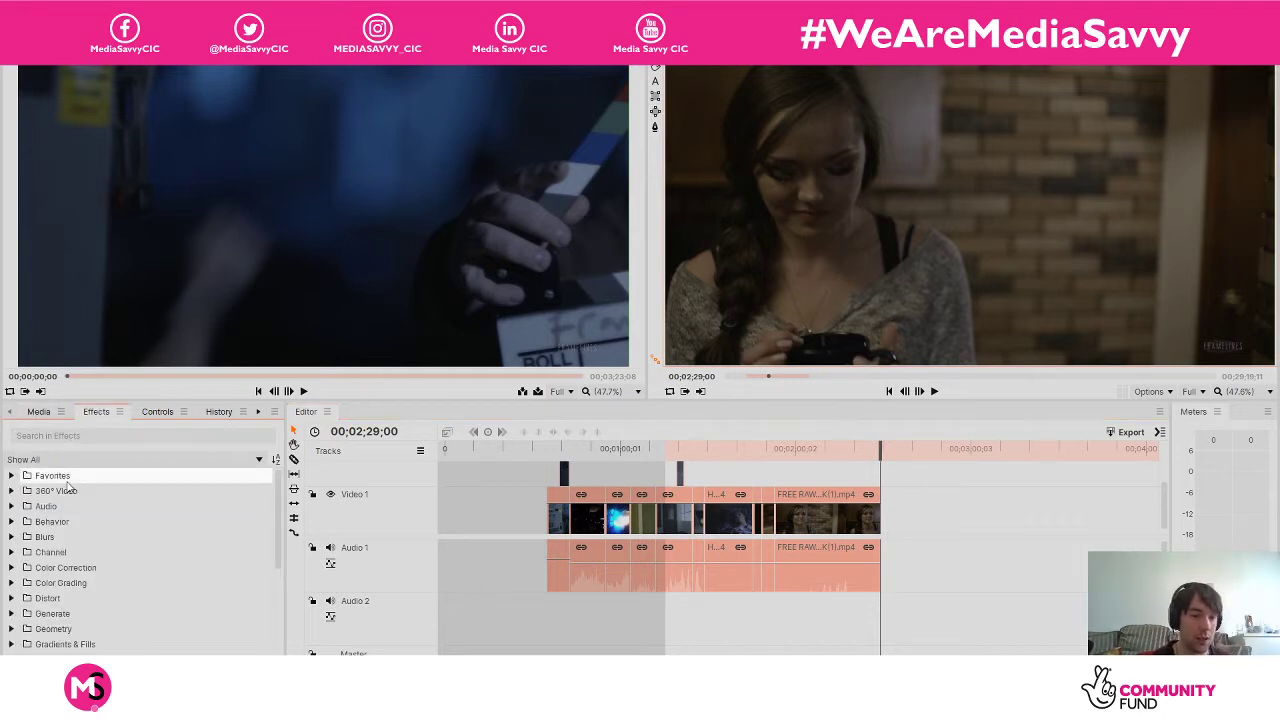
left_click_drag(279, 520, 281, 617)
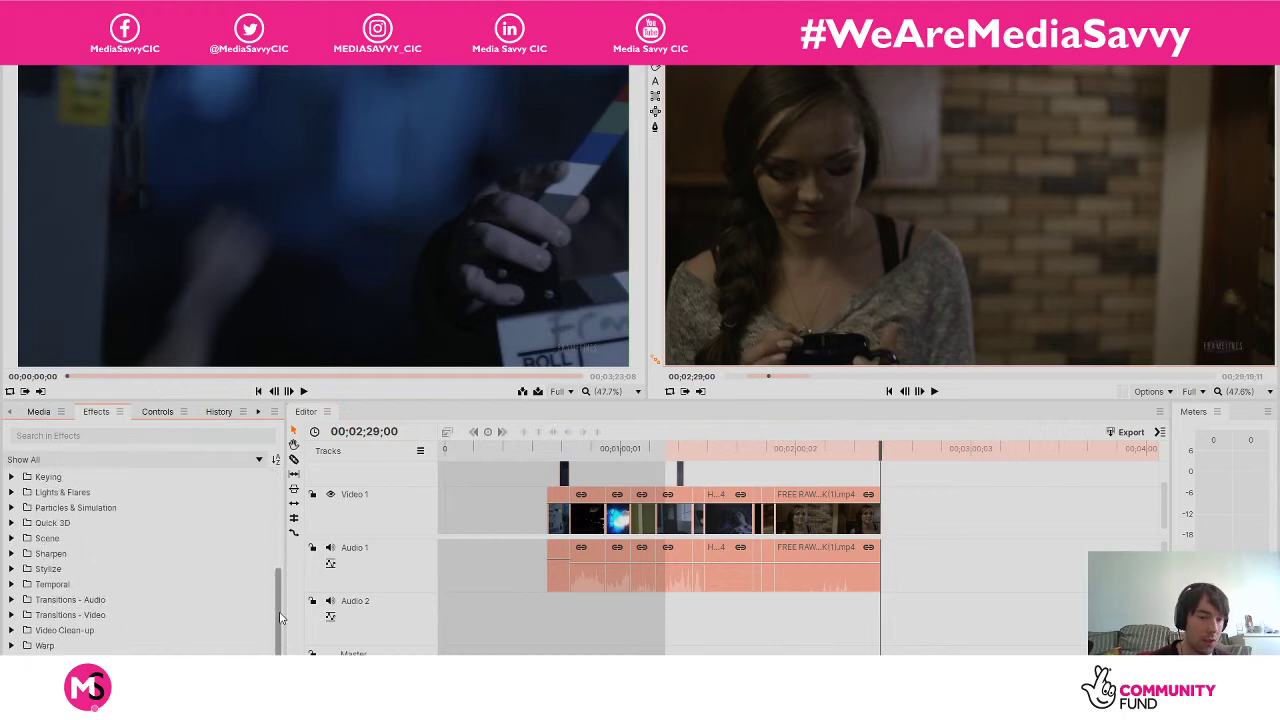
left_click(13, 614)
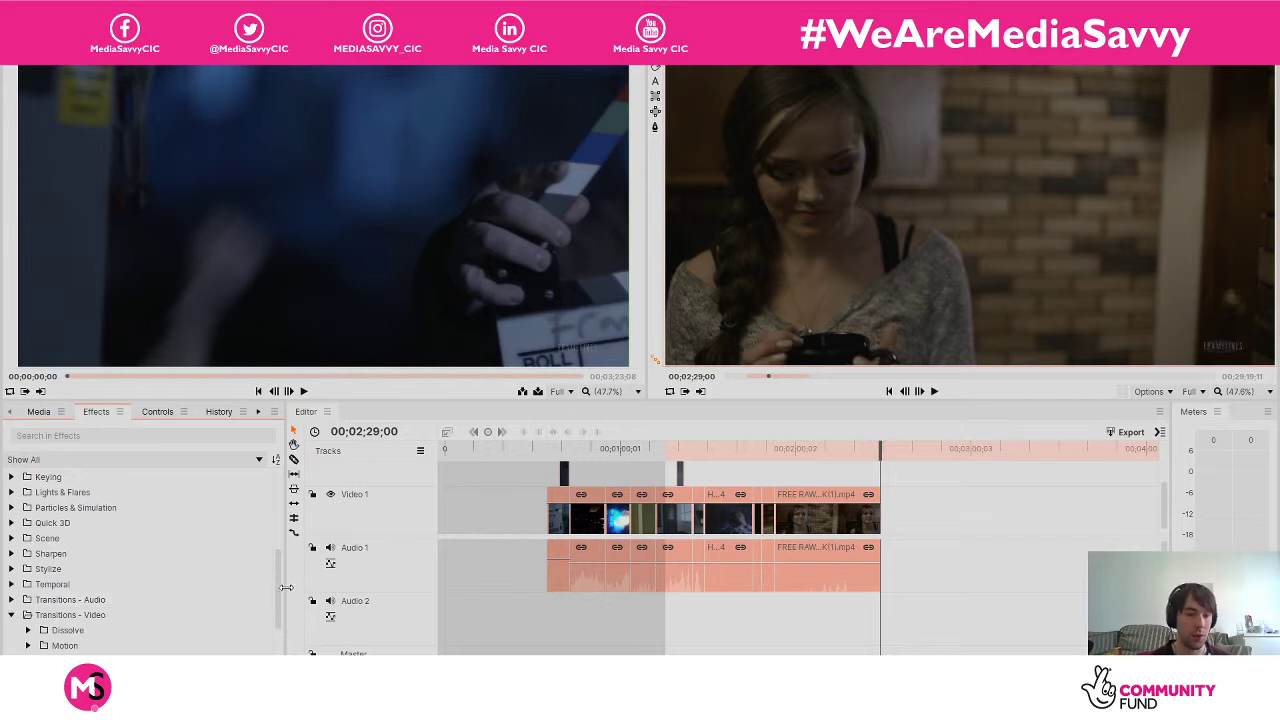
left_click_drag(277, 606, 277, 636)
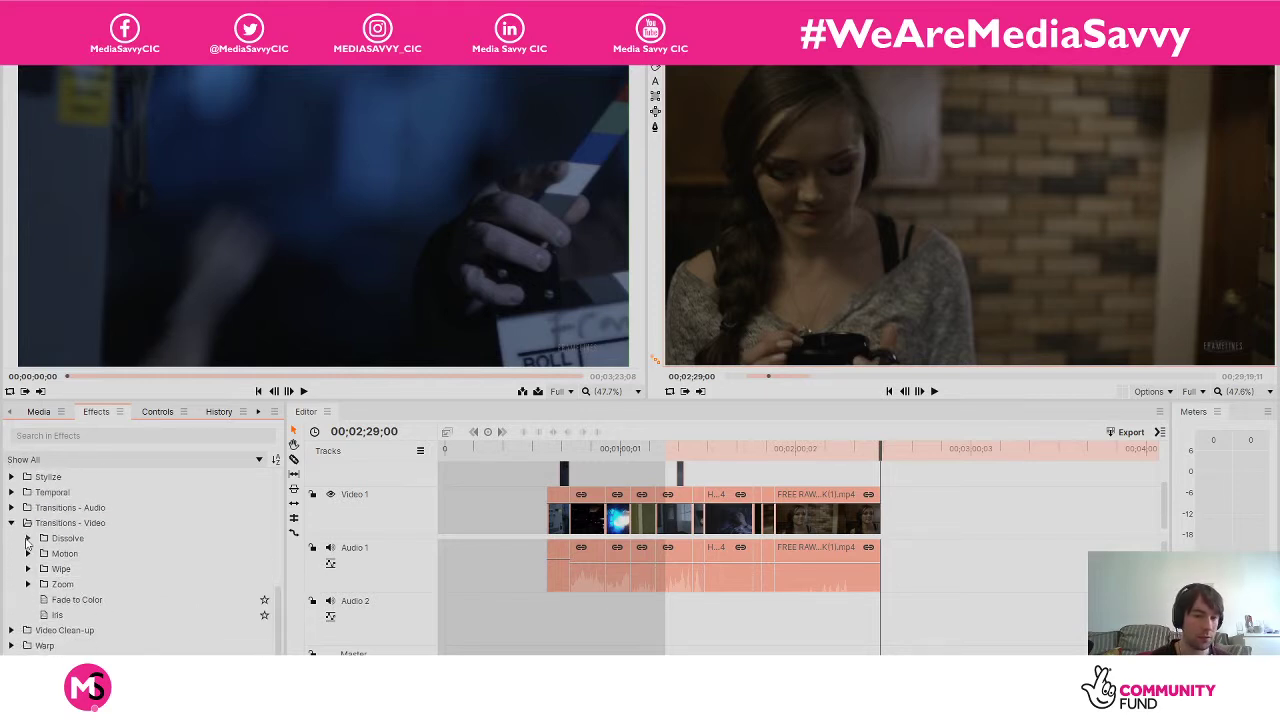
left_click(28, 539)
left_click(96, 569)
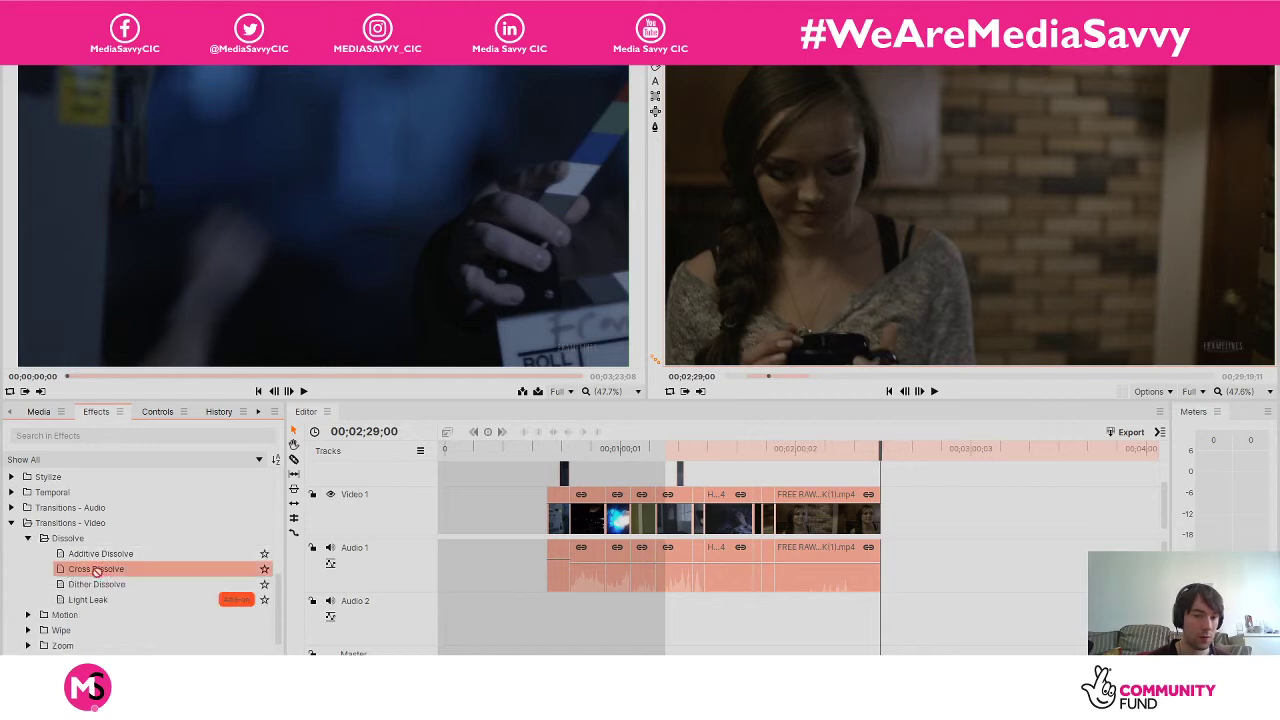
left_click_drag(96, 569, 549, 490)
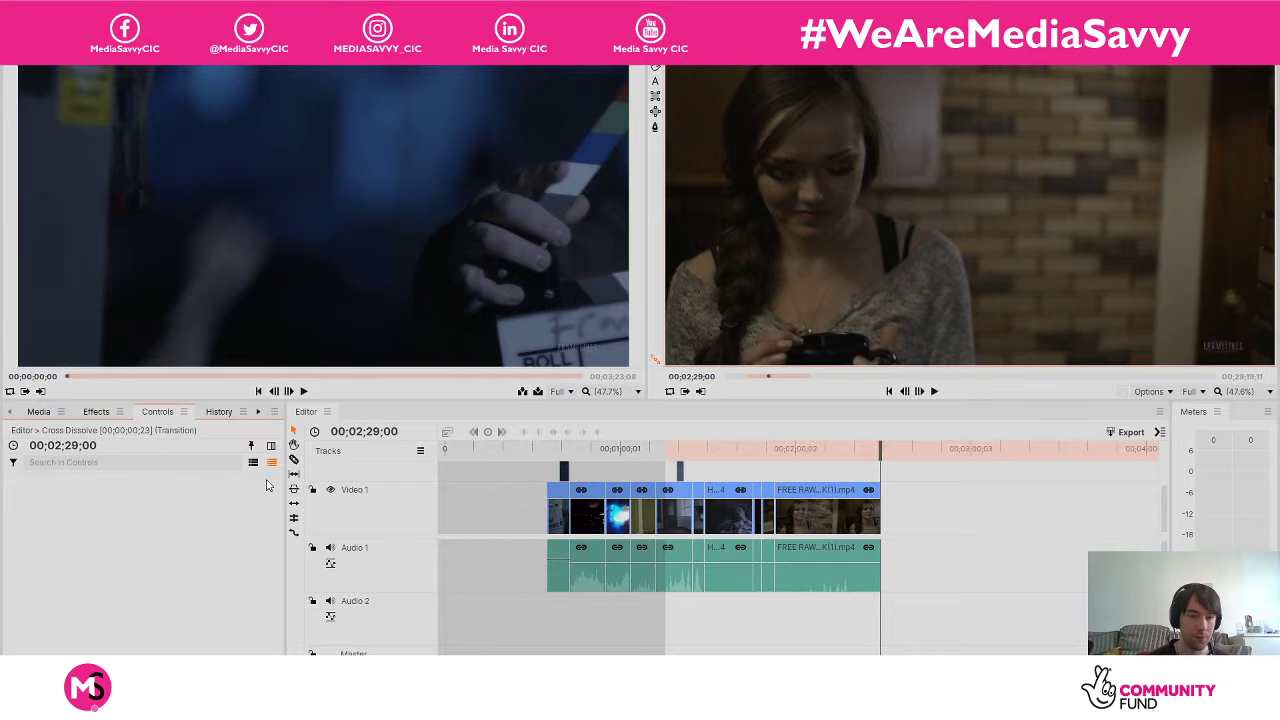
Add a Cross Dissolve to the end of the last SC05 clip on Video 1 and check the final frames.
left_click(95, 412)
left_click_drag(127, 575, 878, 509)
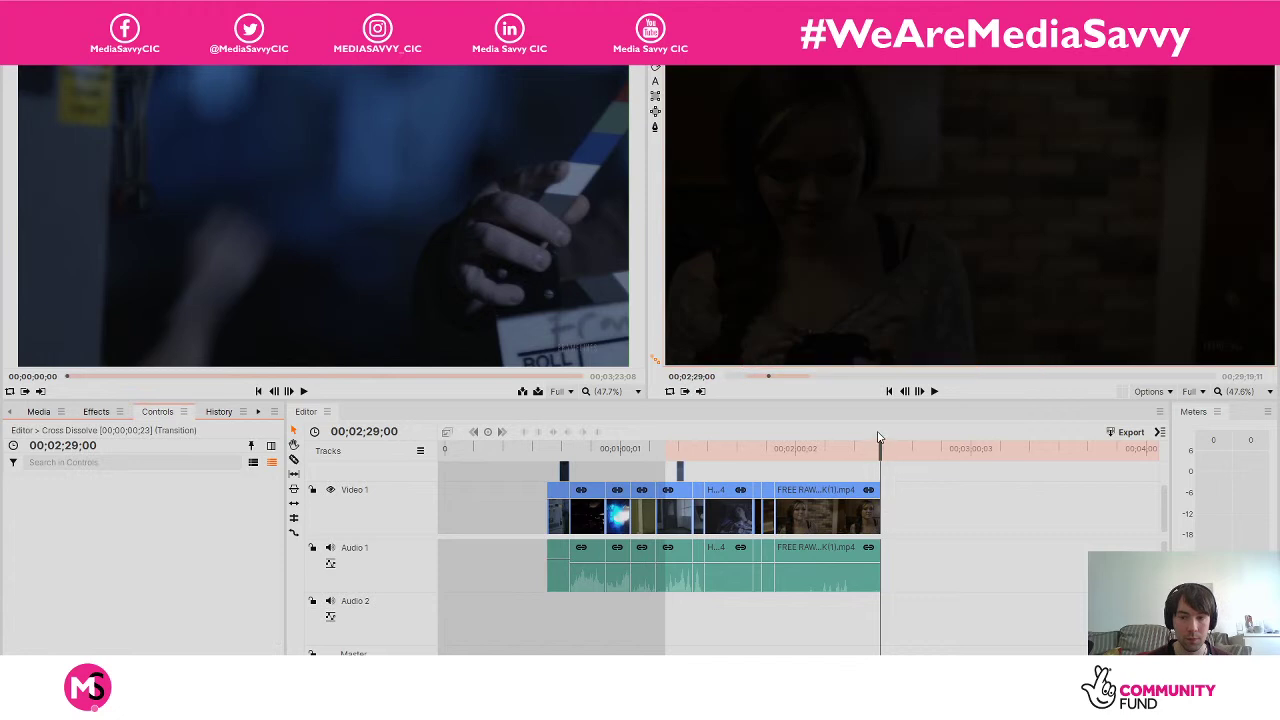
left_click_drag(878, 437, 882, 444)
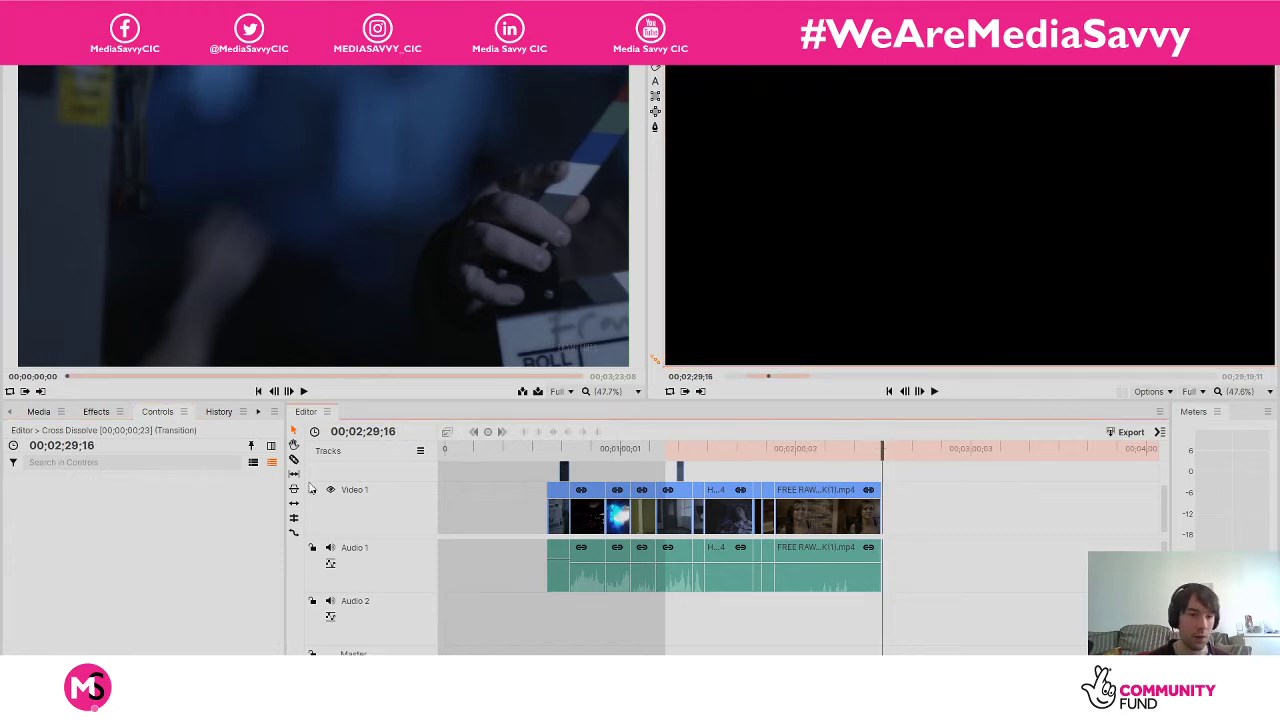
Add Cross Fade audio transitions to the start of the first clip and the end of the last clip on Audio 1.
left_click(95, 411)
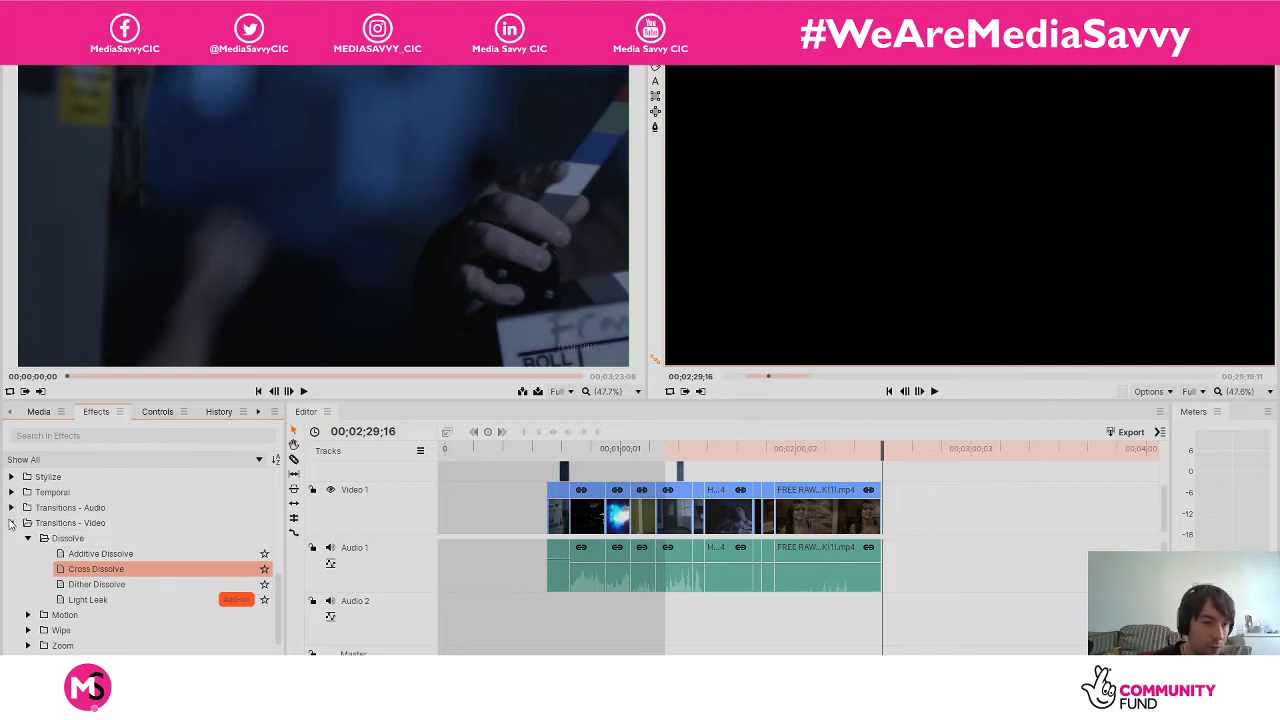
left_click(11, 523)
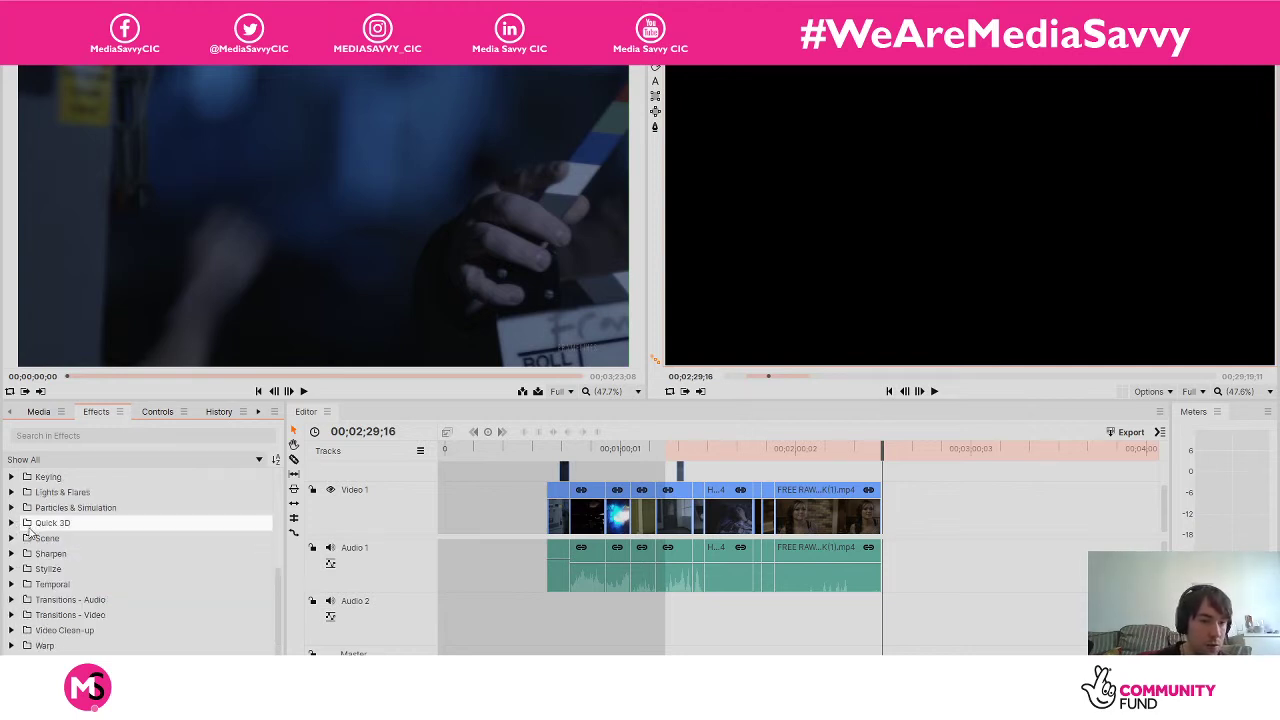
left_click(11, 599)
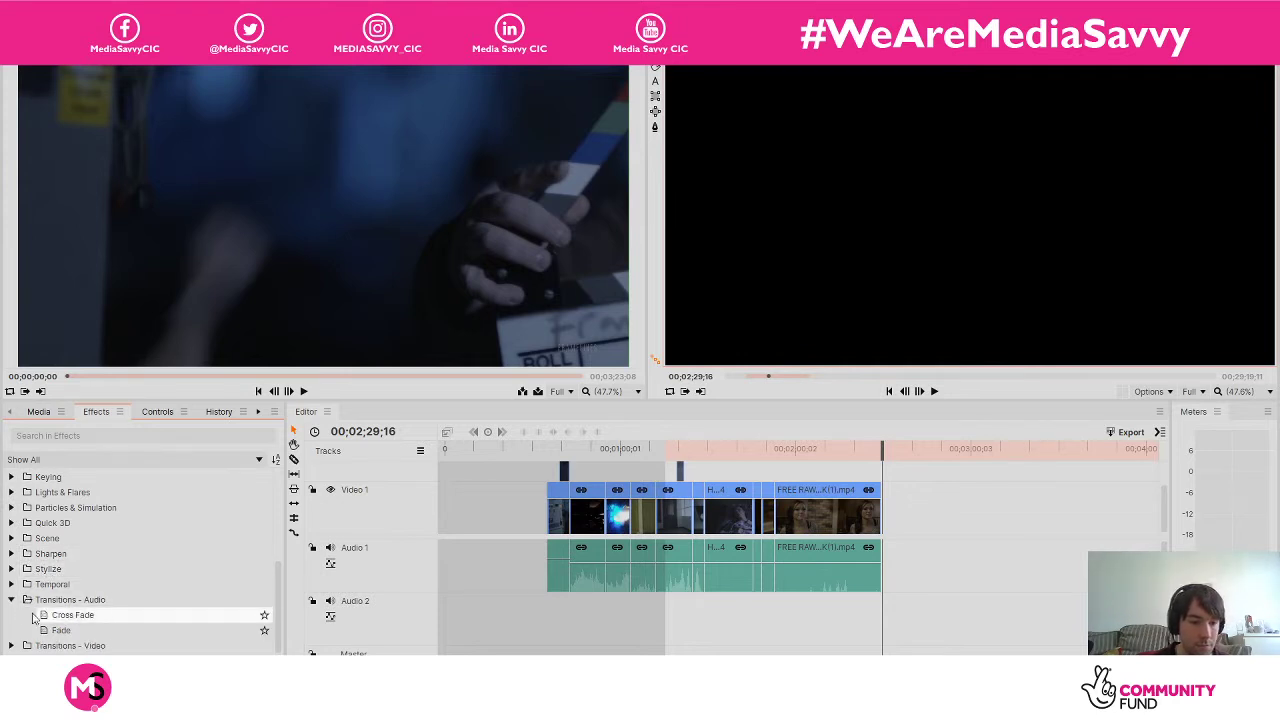
left_click_drag(70, 615, 552, 558)
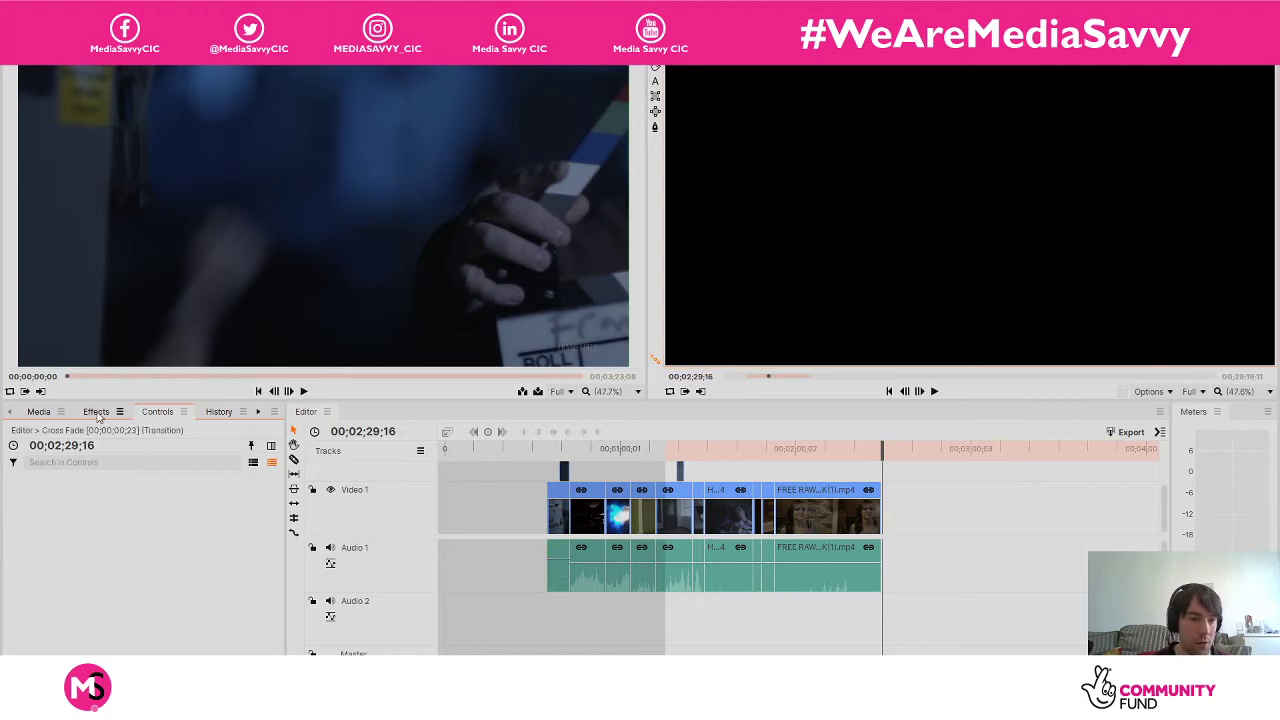
left_click(99, 414)
left_click_drag(107, 620, 878, 550)
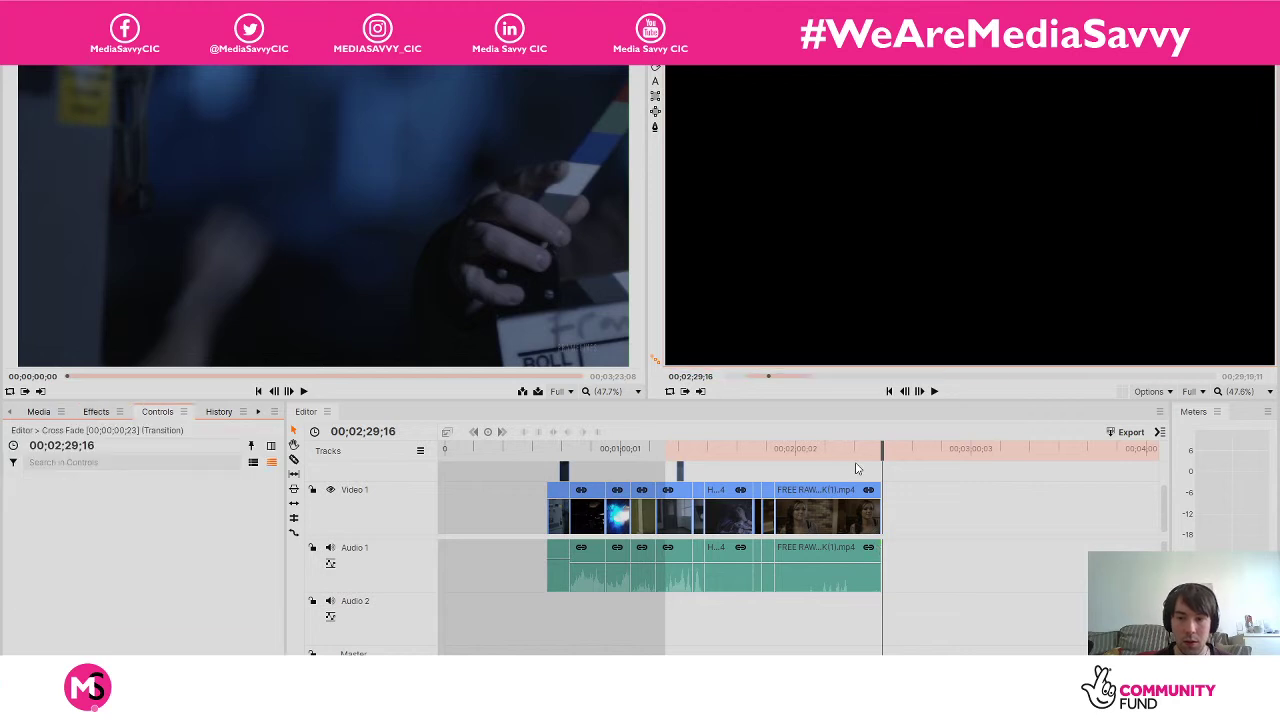
Return the playhead to 00;00;38;18 and open the Horror Movie Themes folder for a media import.
left_click_drag(881, 449, 558, 441)
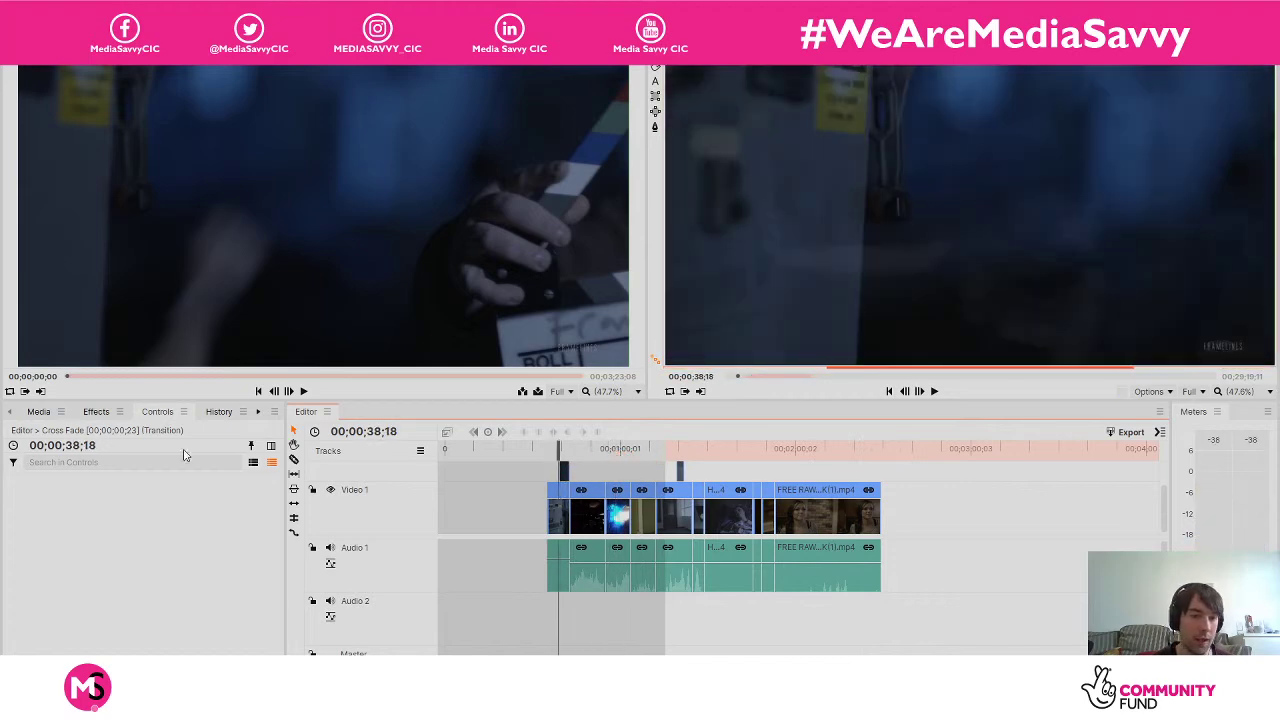
left_click(96, 415)
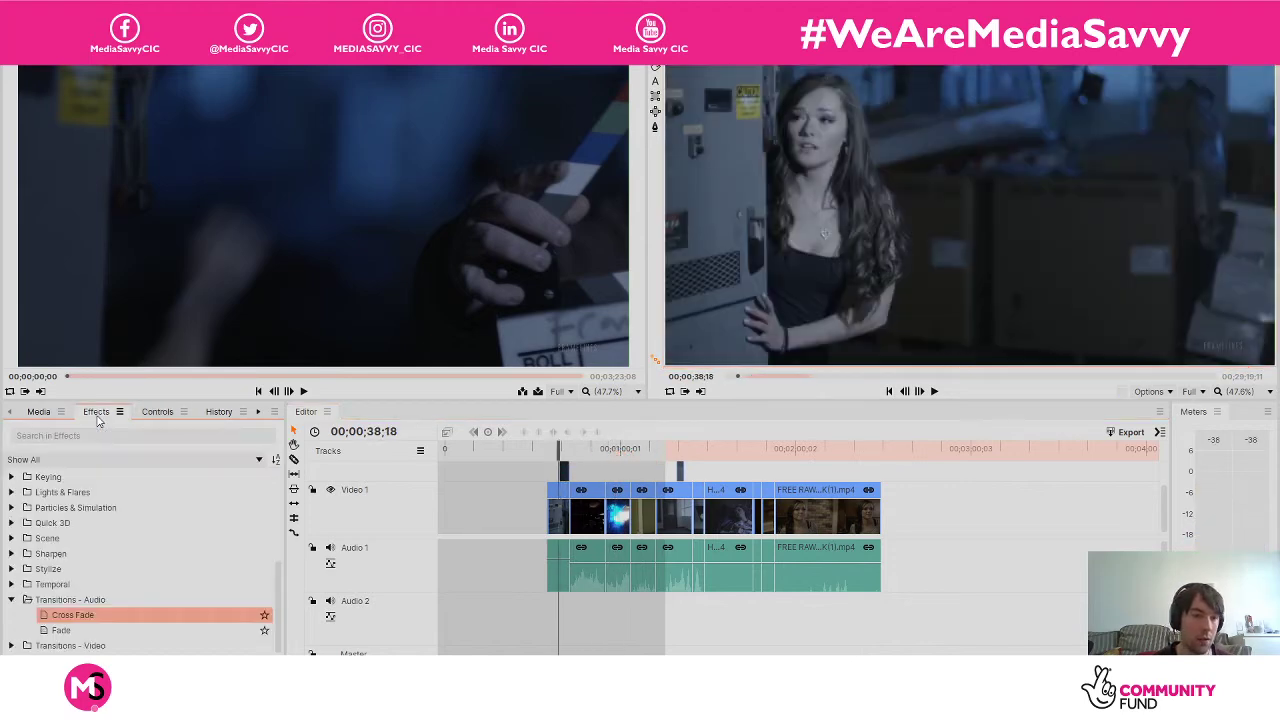
left_click(42, 414)
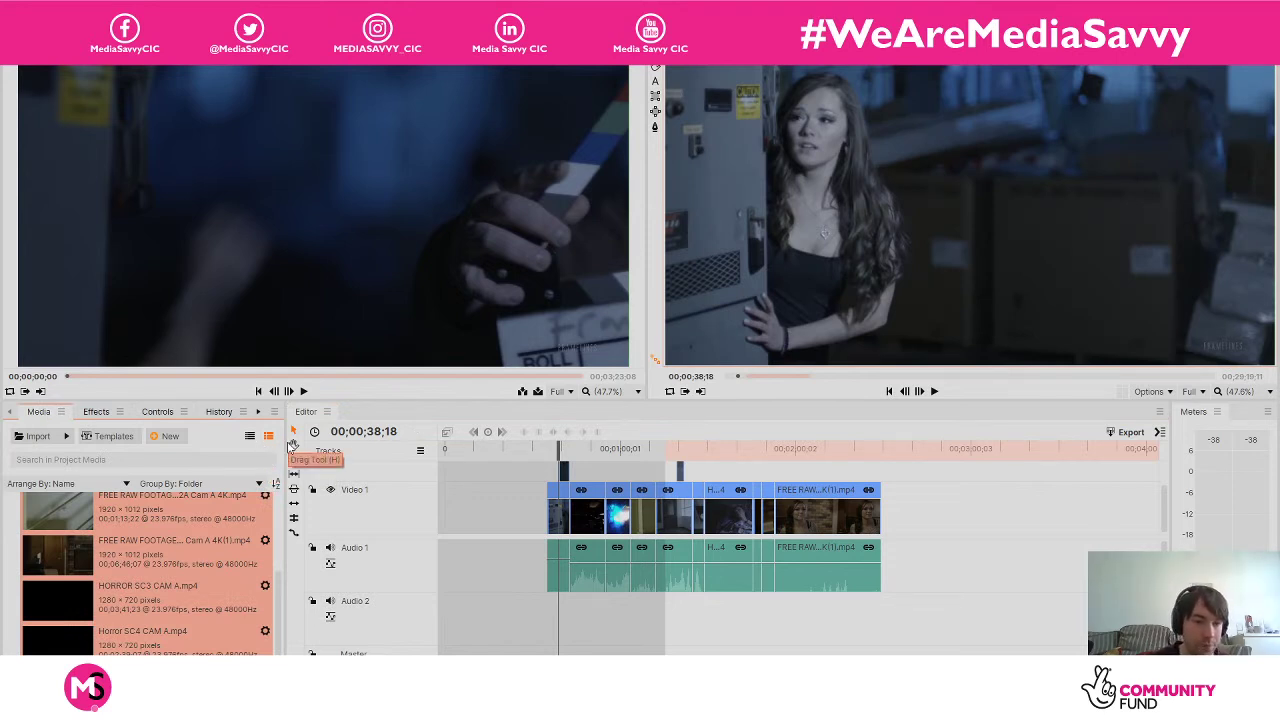
left_click(34, 443)
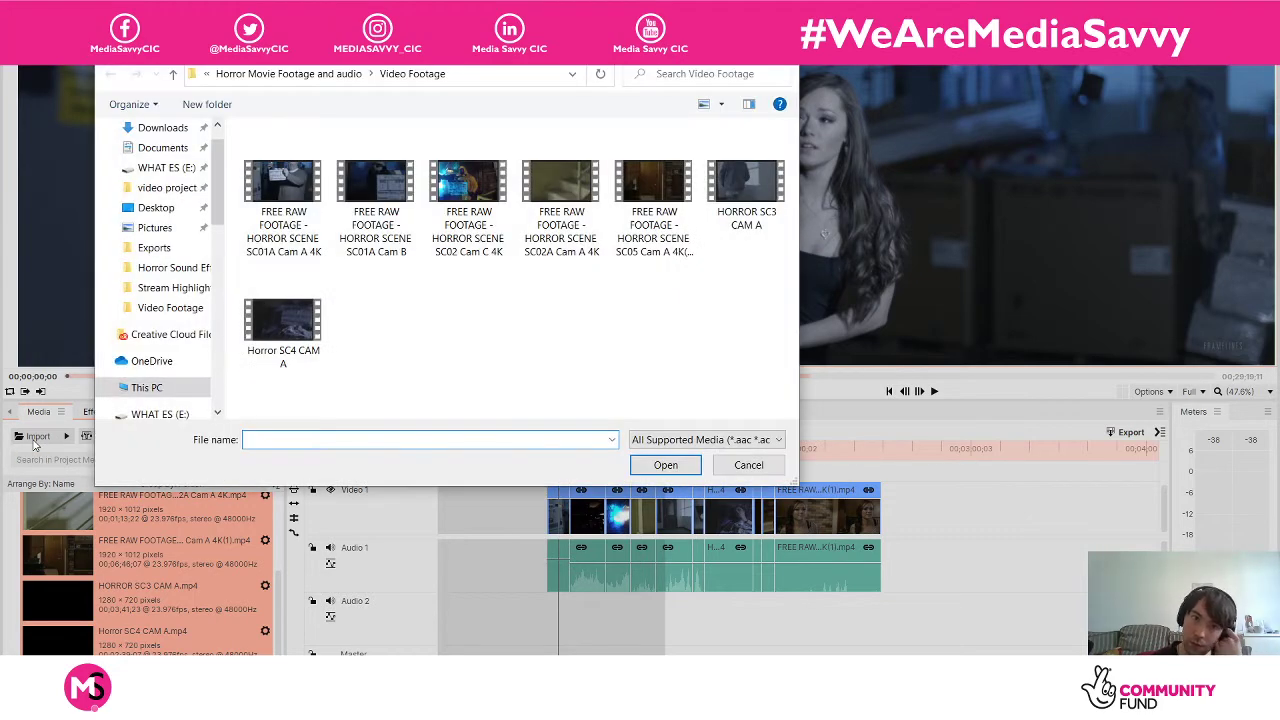
left_click(270, 76)
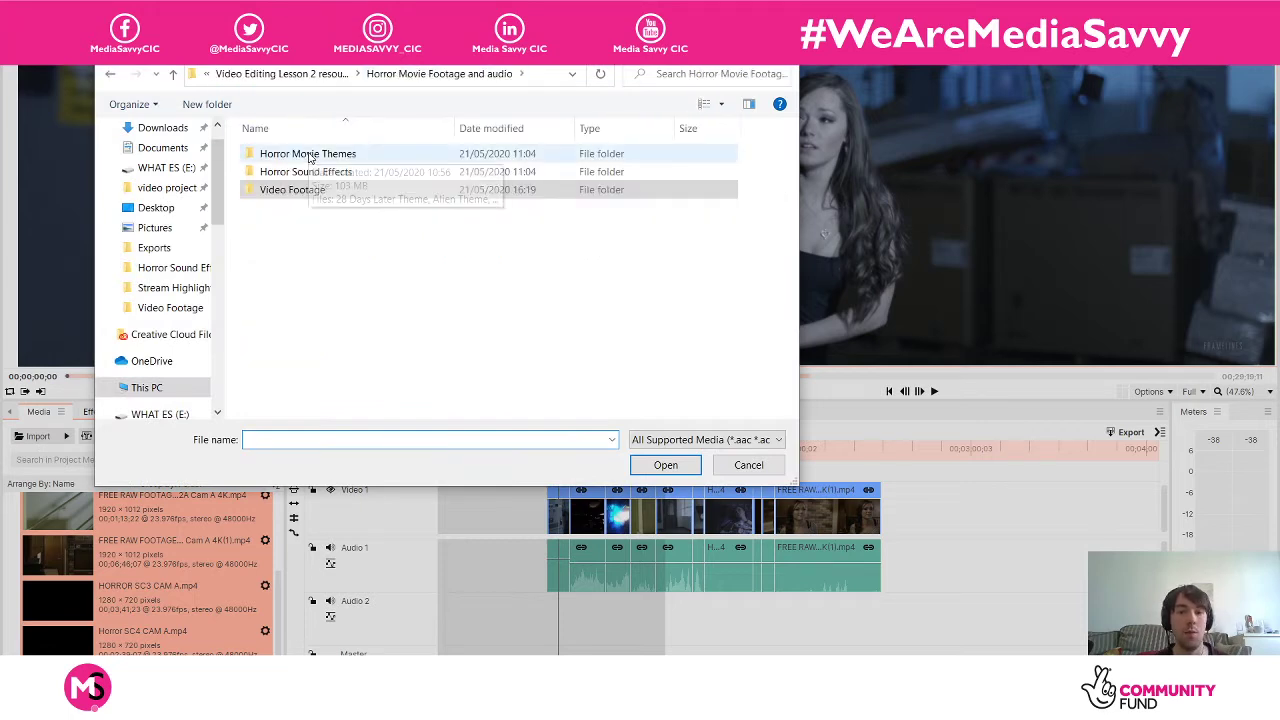
left_click(310, 157)
double_click(310, 157)
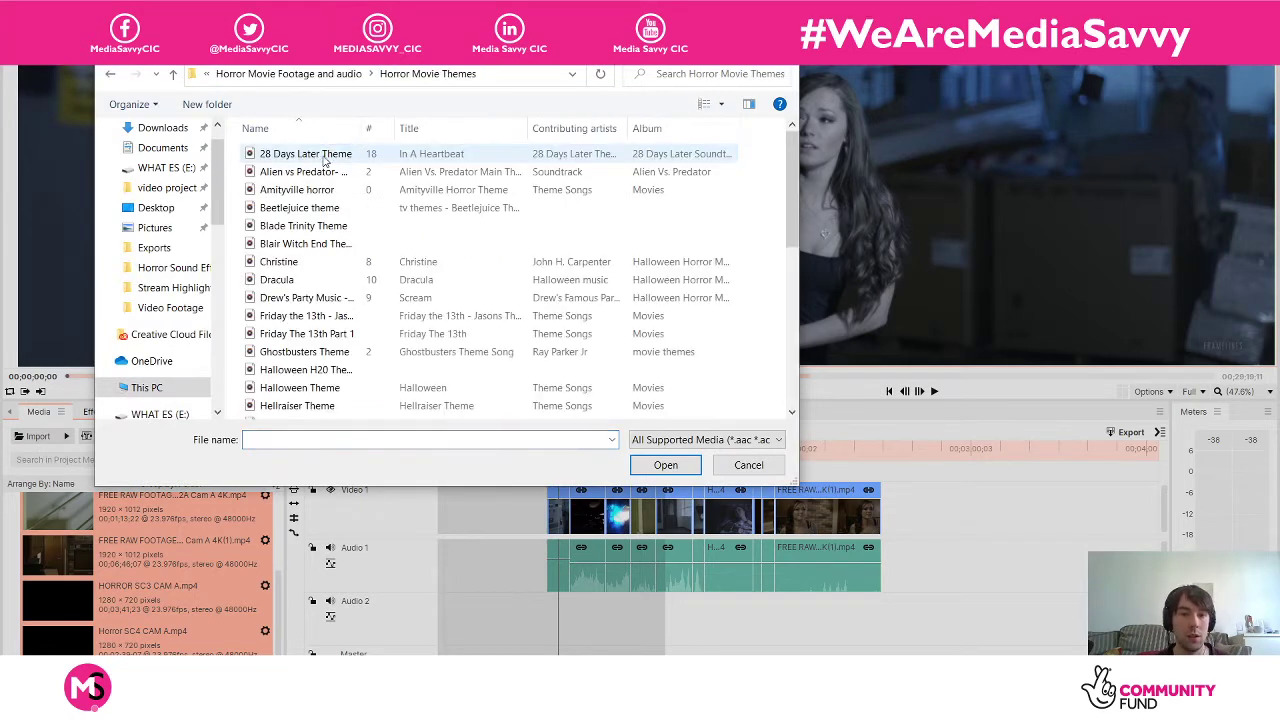
Look through the tracks in the Horror Movie Themes folder and select Christine for import.
left_click(325, 157)
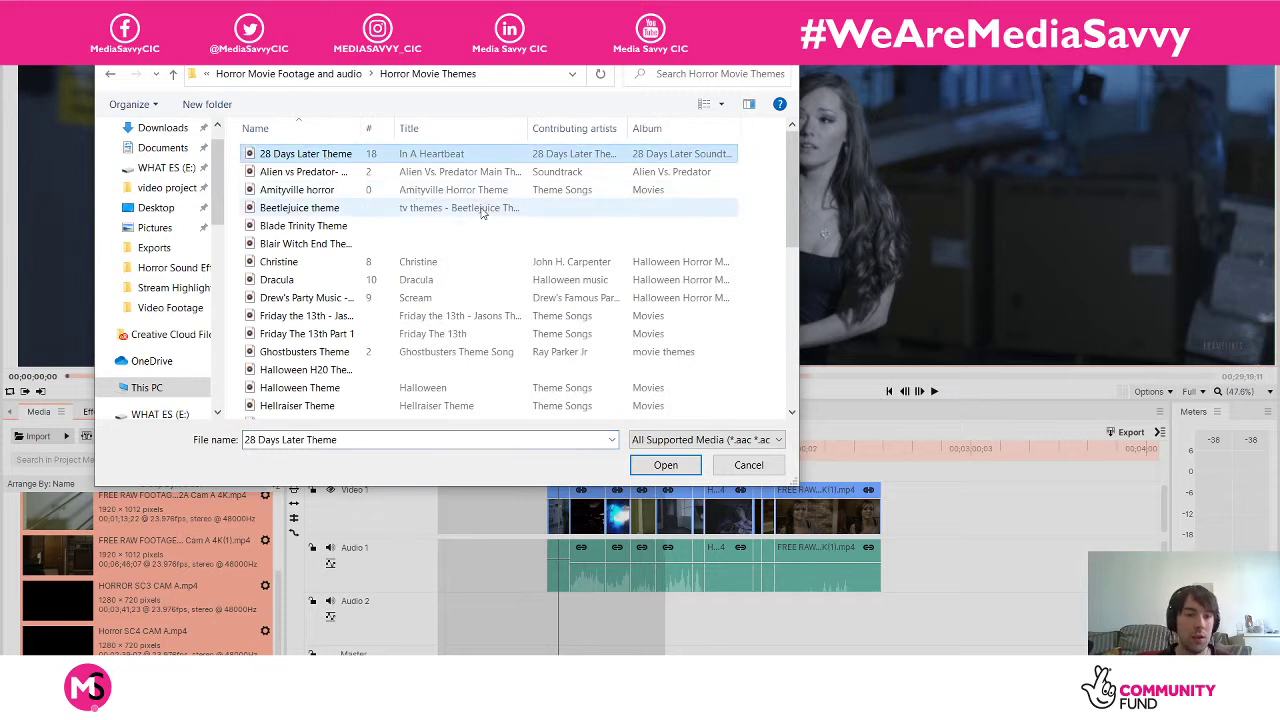
left_click(513, 231)
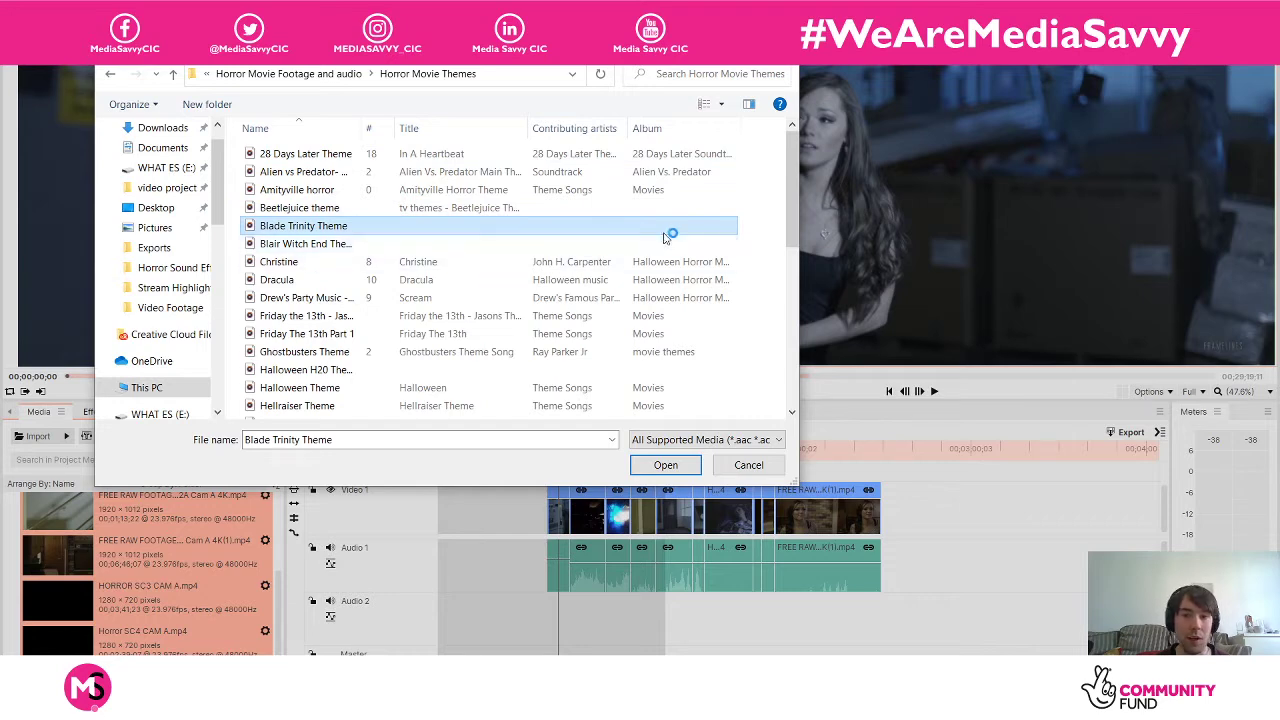
left_click_drag(790, 245, 792, 297)
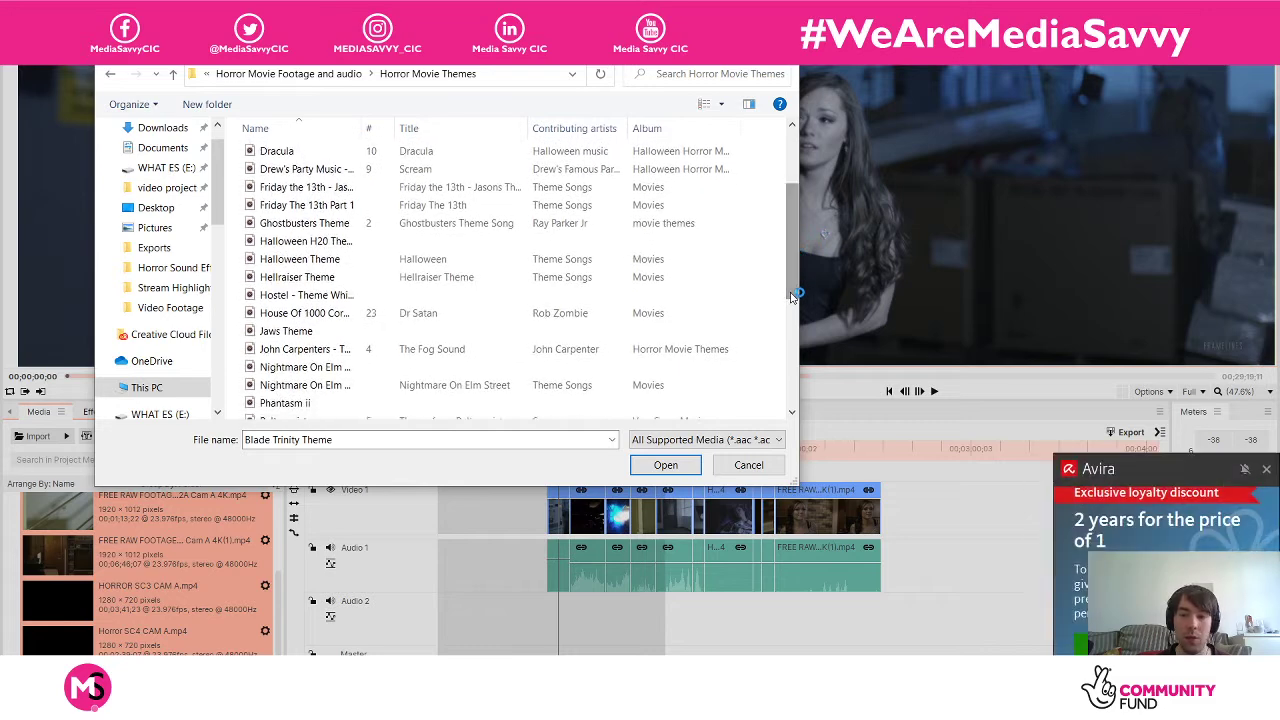
left_click_drag(791, 297, 795, 410)
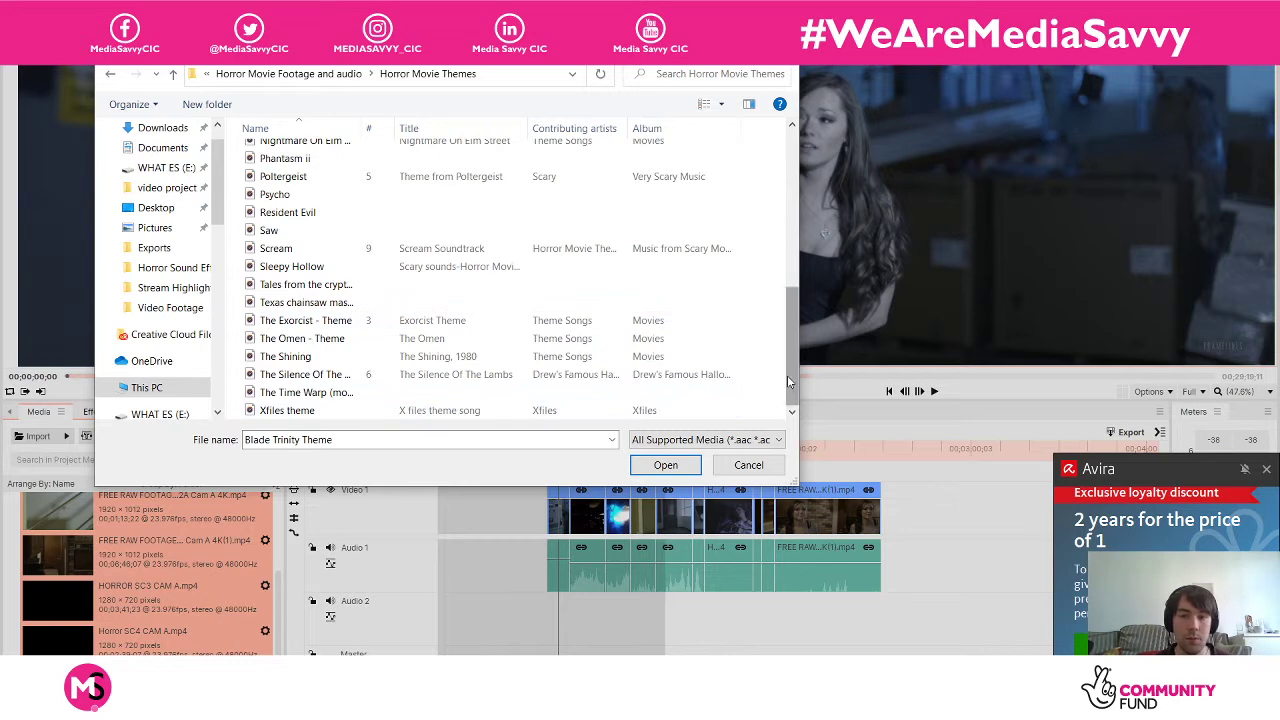
mouse_move(792, 348)
left_mouse_down()
mouse_move(790, 192)
mouse_move(795, 254)
mouse_move(815, 196)
mouse_move(795, 404)
left_mouse_up()
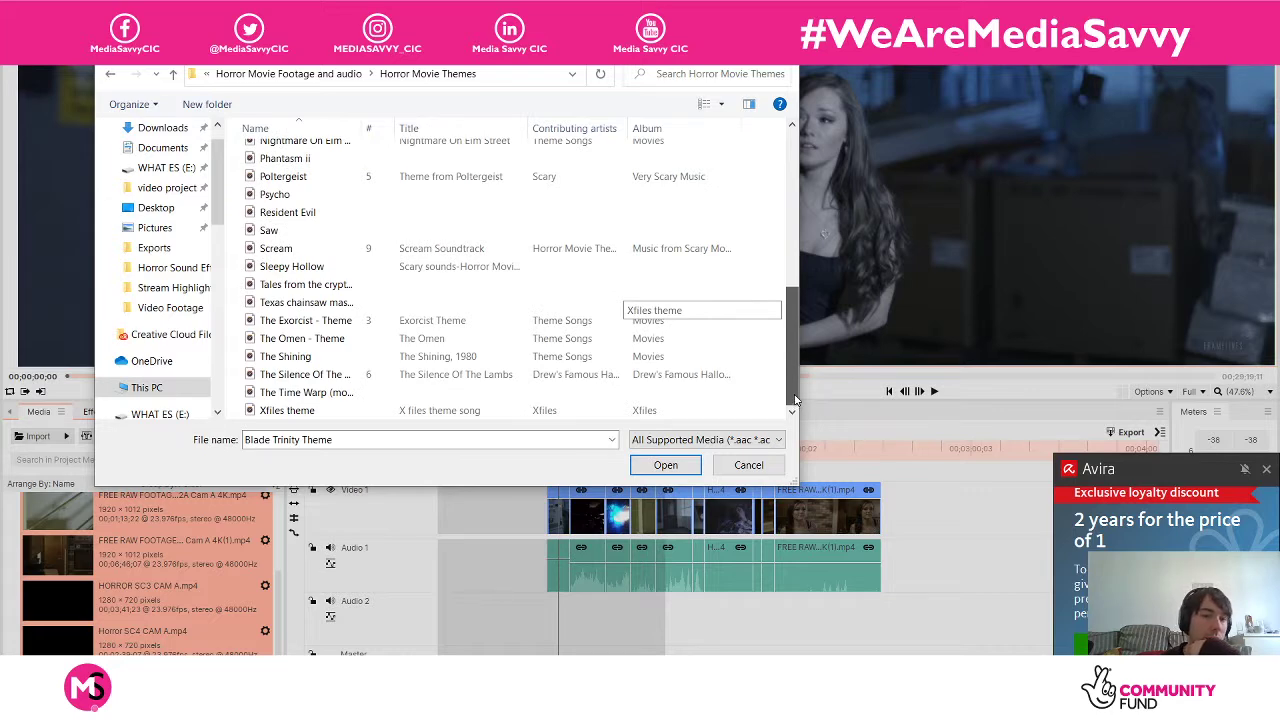
left_click_drag(795, 402, 797, 243)
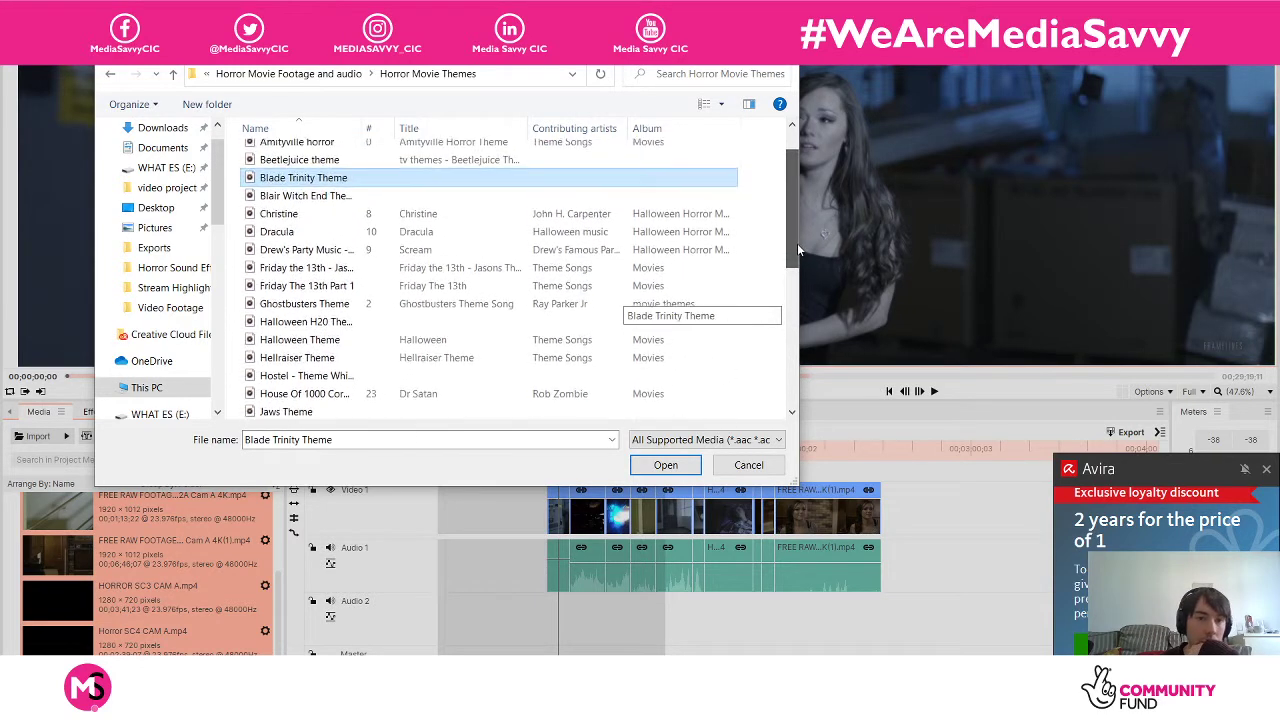
left_click(320, 214)
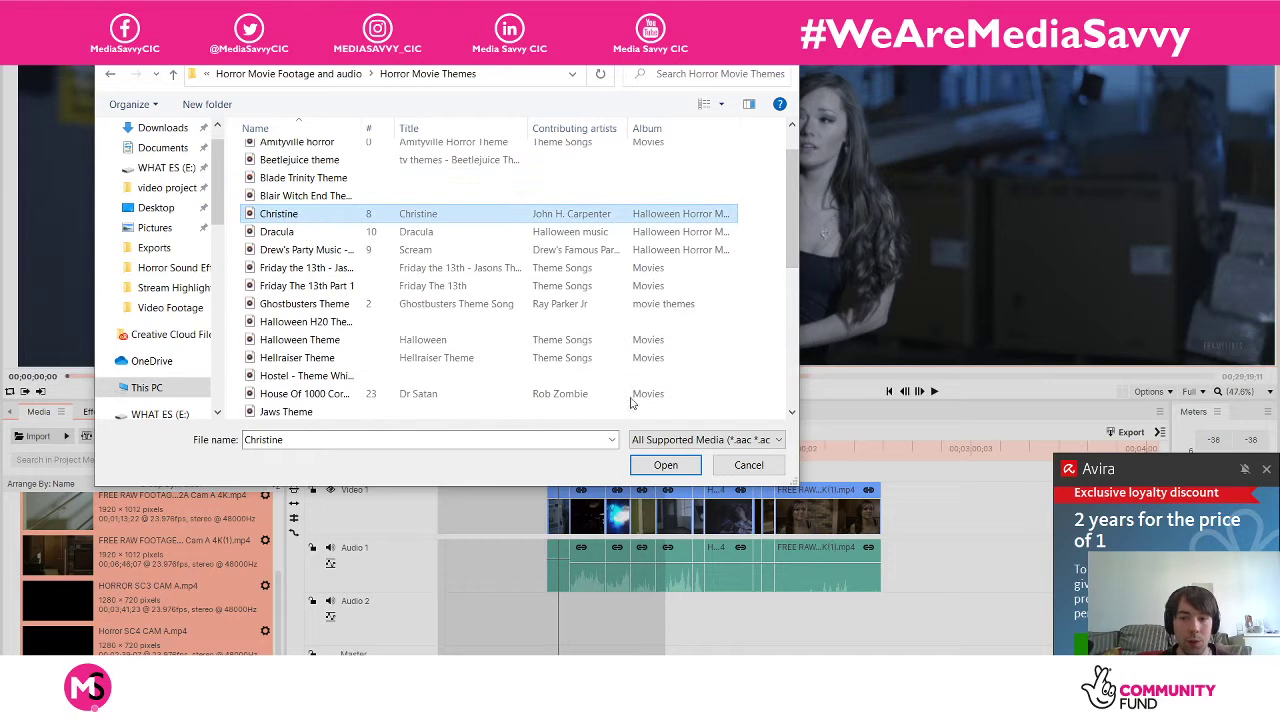
Import the Christine theme audio file into the project media and dismiss the antivirus promotion.
left_click(665, 465)
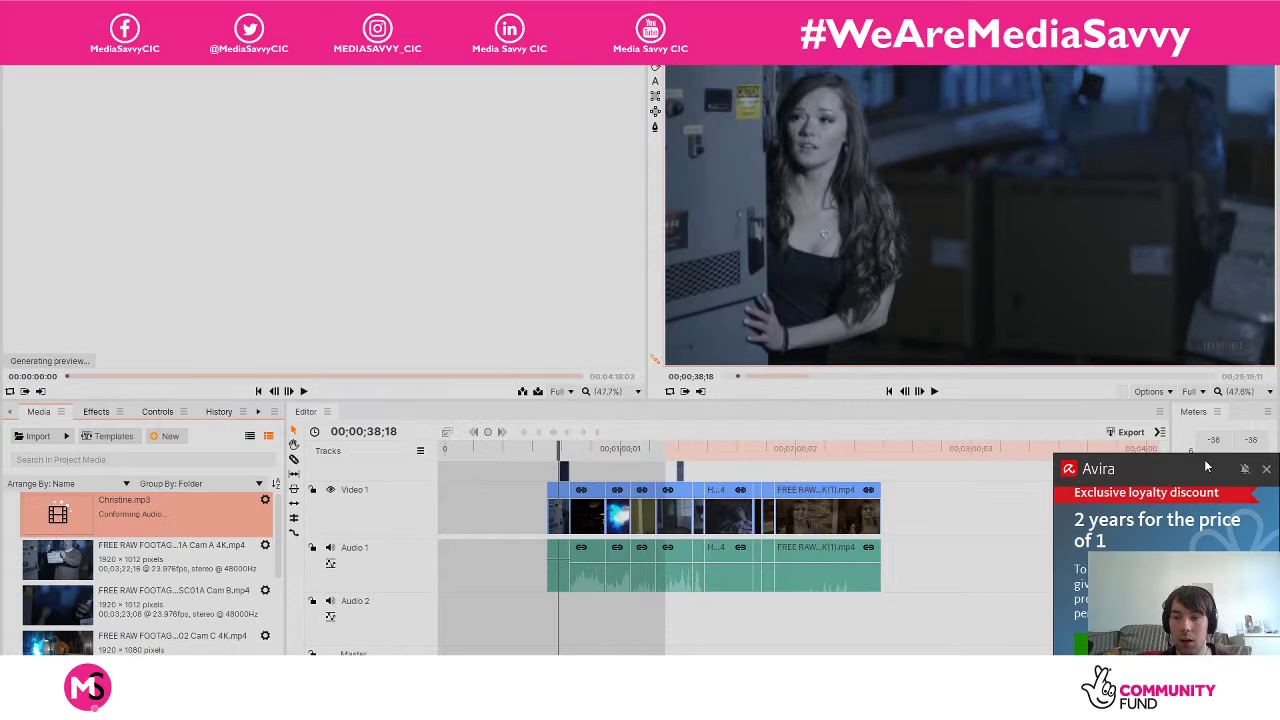
left_click(1267, 469)
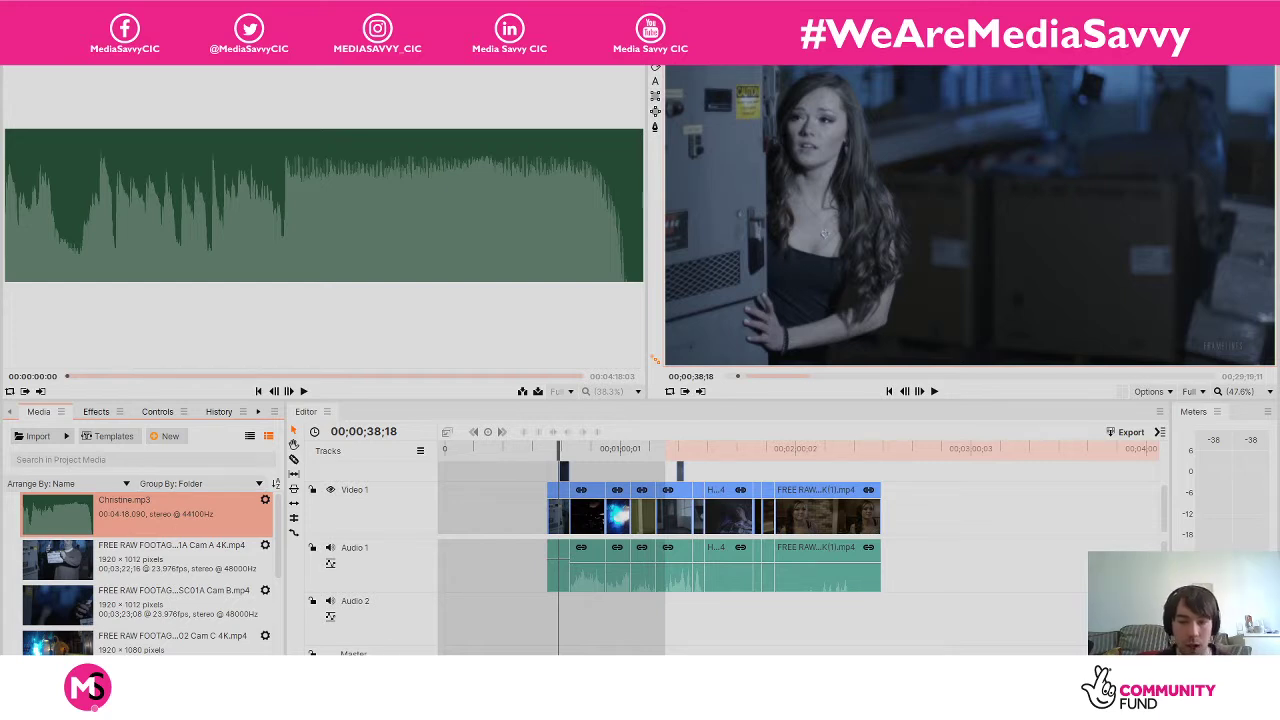
mouse_move(594, 668)
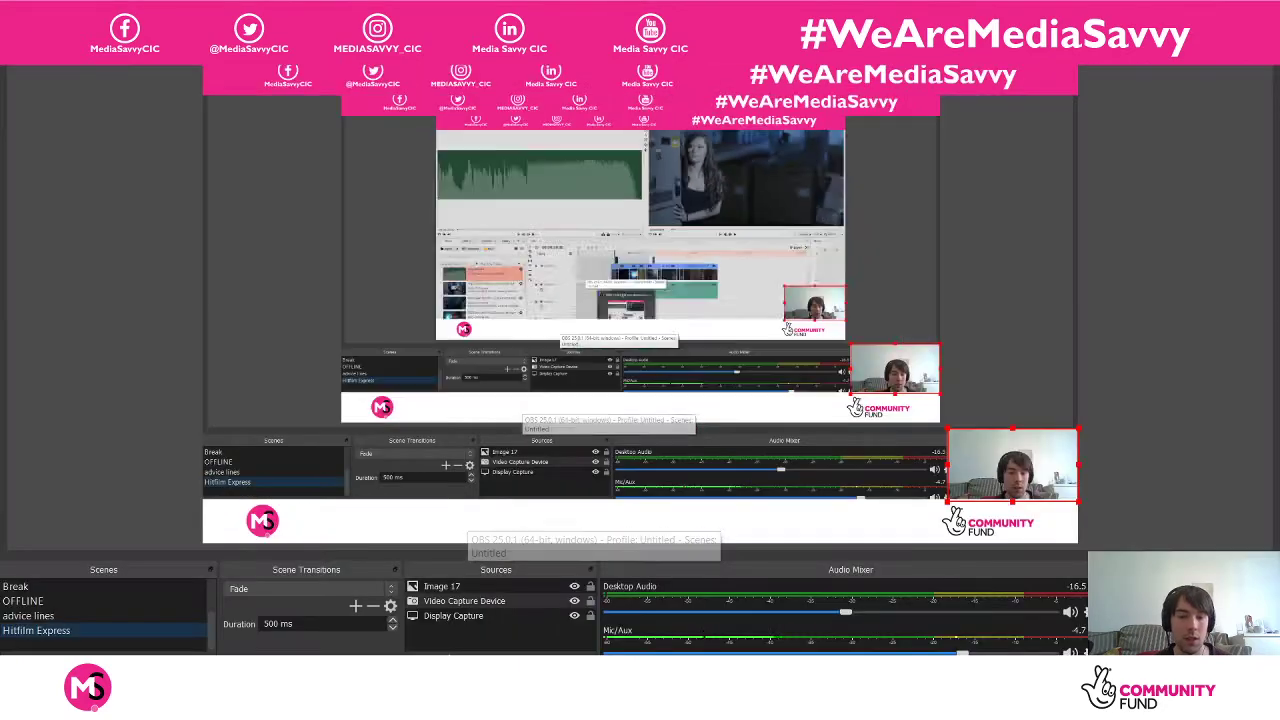
left_click(594, 615)
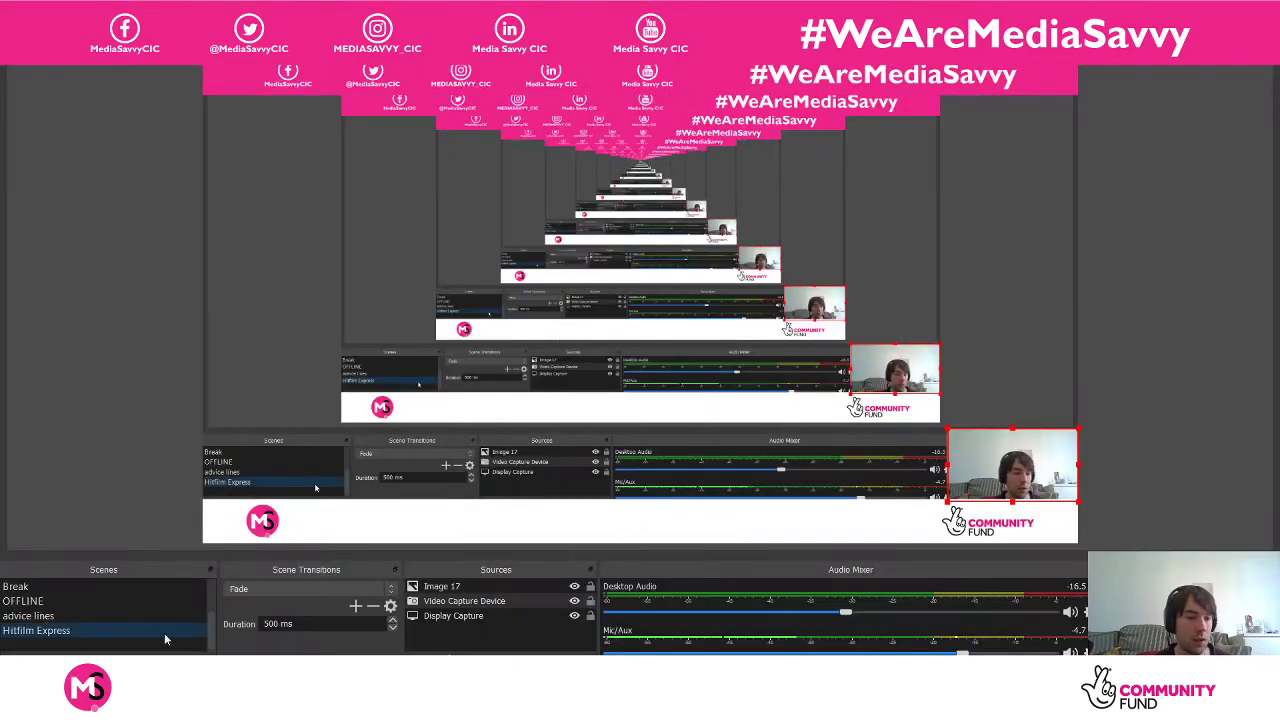
left_click(96, 581)
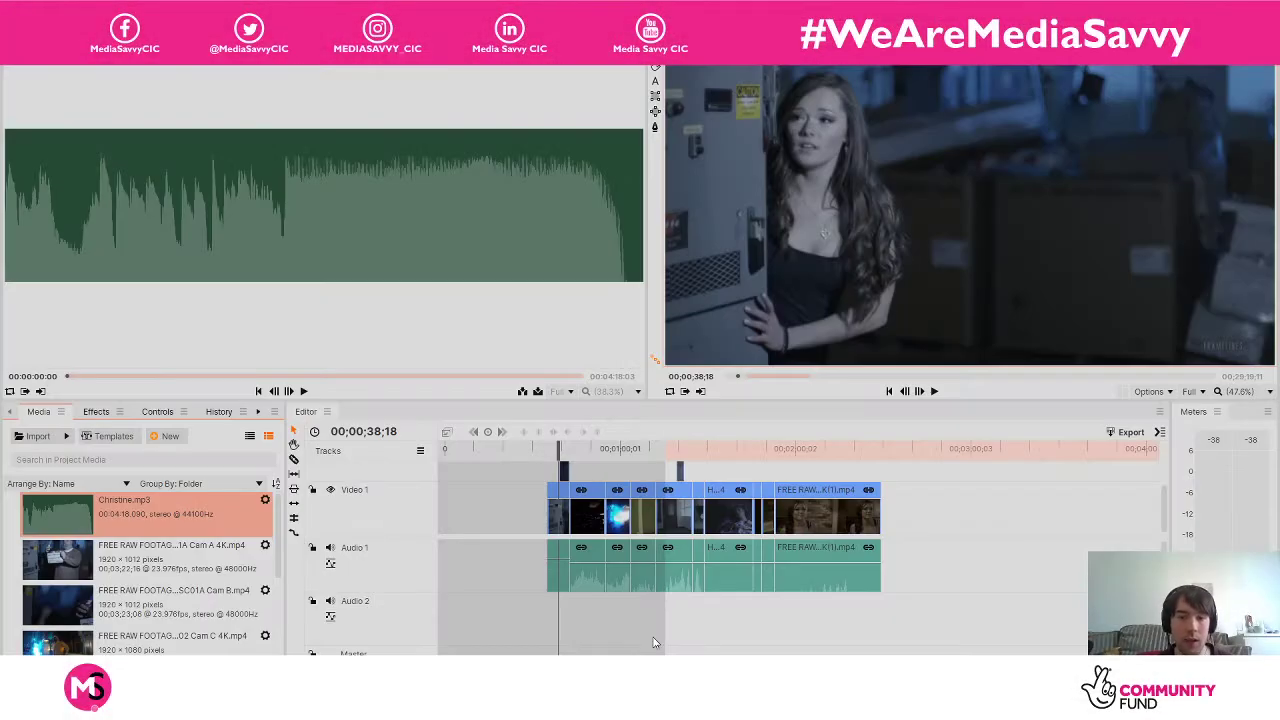
Place Christine.mp3 on Audio 2 starting beneath the first video clip, and play the sequence from there to judge the music.
left_click_drag(114, 524, 570, 626)
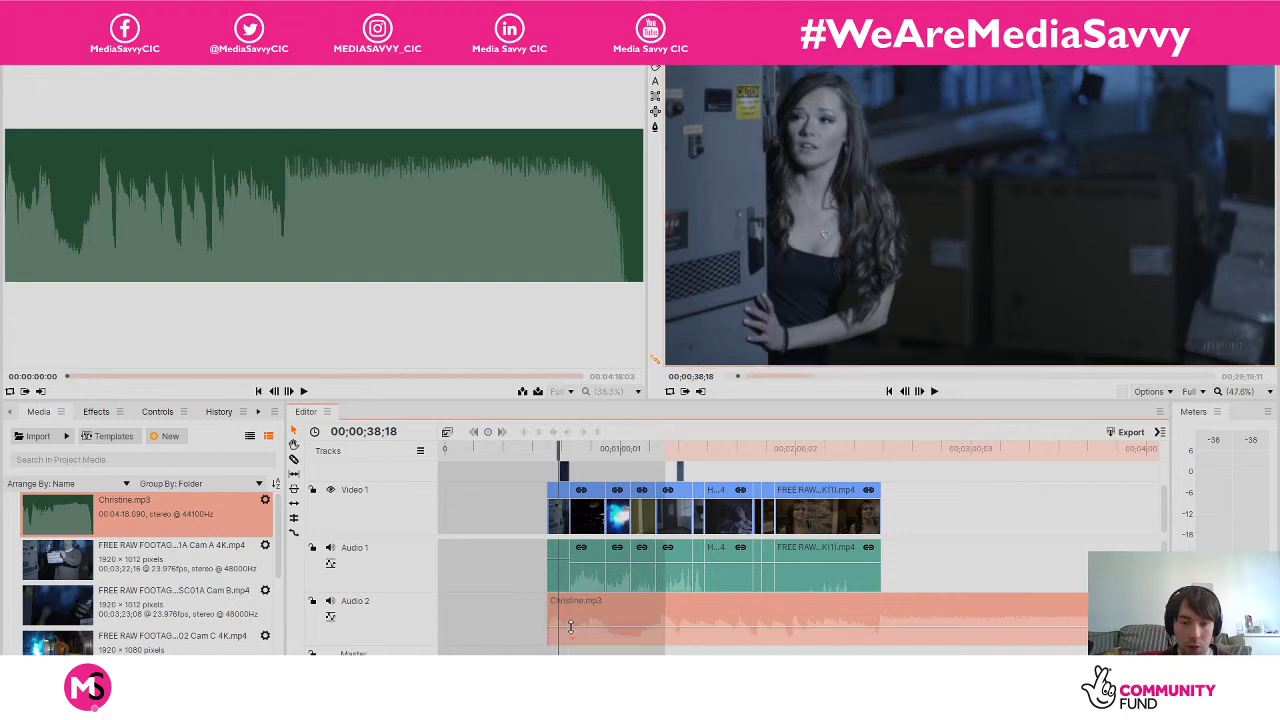
mouse_move(544, 450)
left_mouse_down()
mouse_move(526, 447)
mouse_move(548, 449)
left_mouse_up()
key("space")
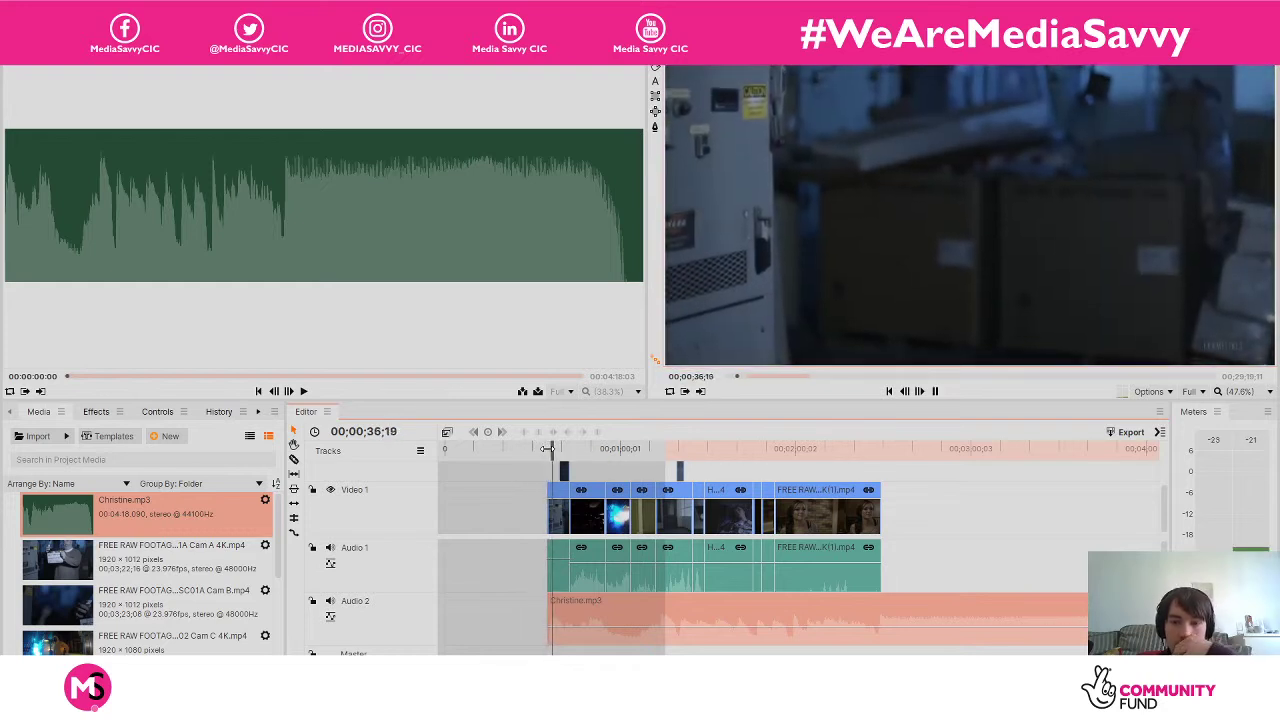
key("space")
key("space")
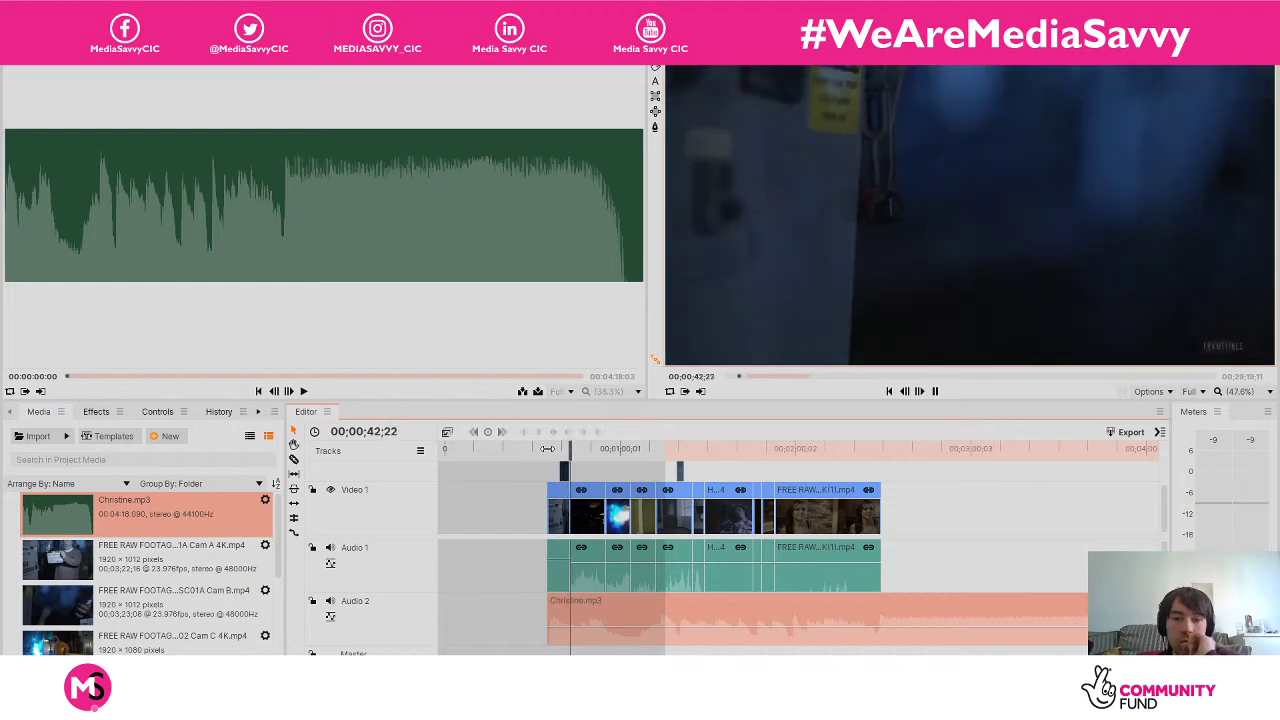
key("space")
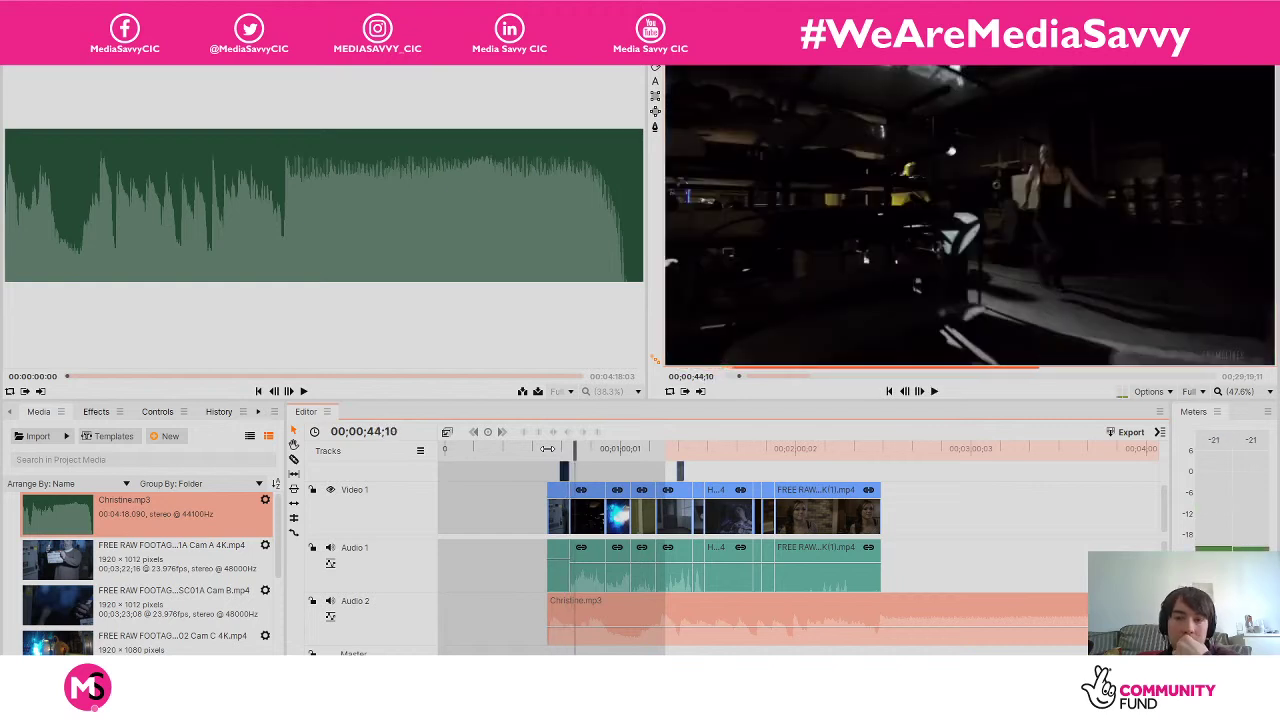
key("space")
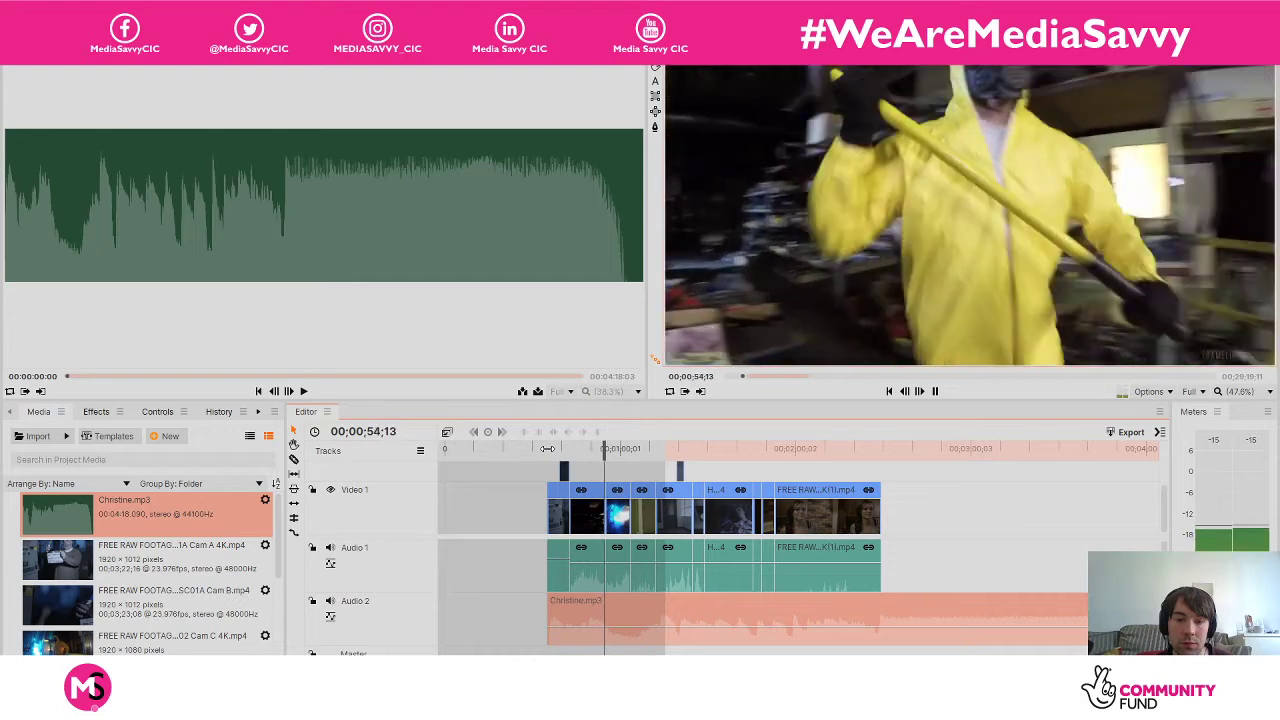
key("space")
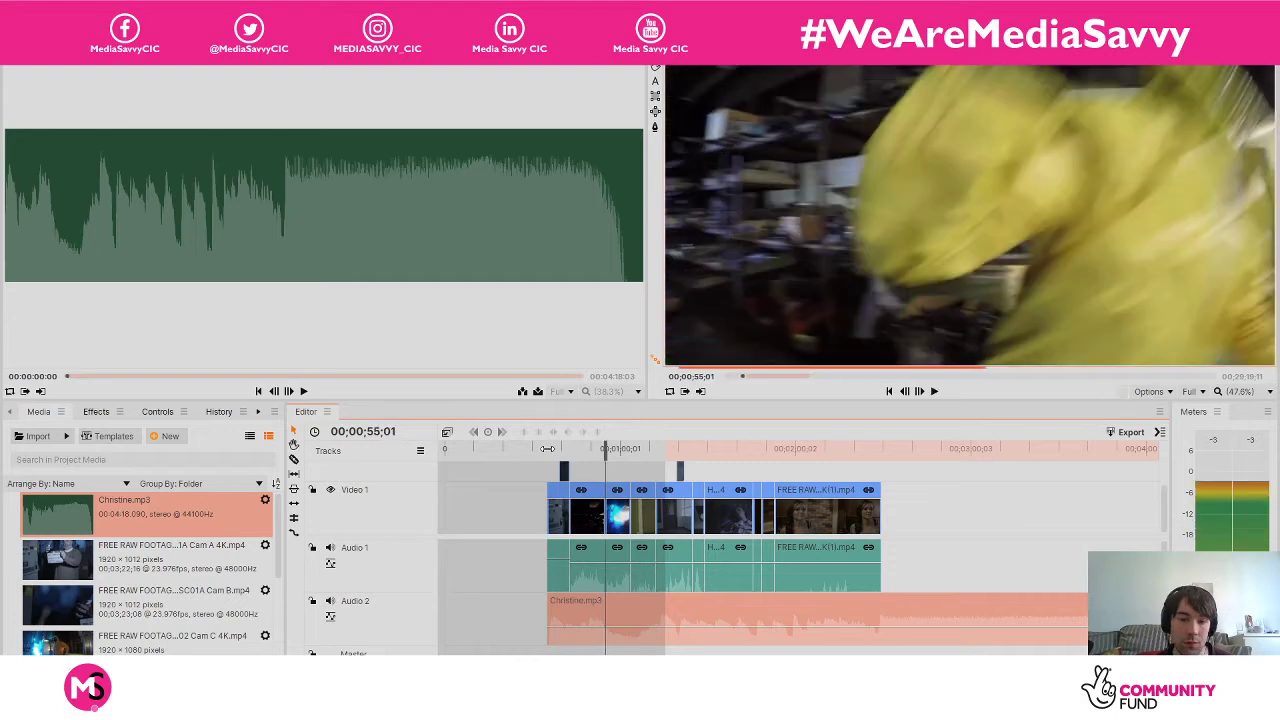
Trim the start of the Christine.mp3 clip on Audio 2 to 00;01;06;04 and play the sequence from that point.
left_click(614, 449)
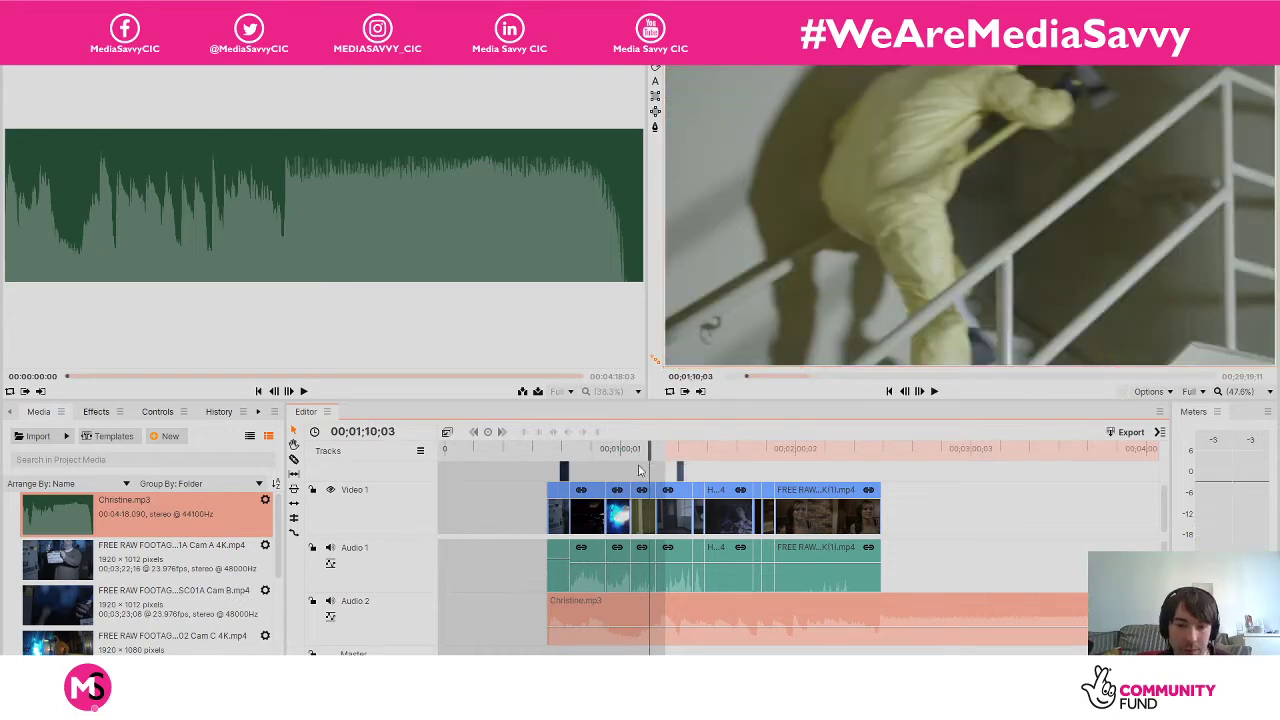
left_click(633, 449)
key("space")
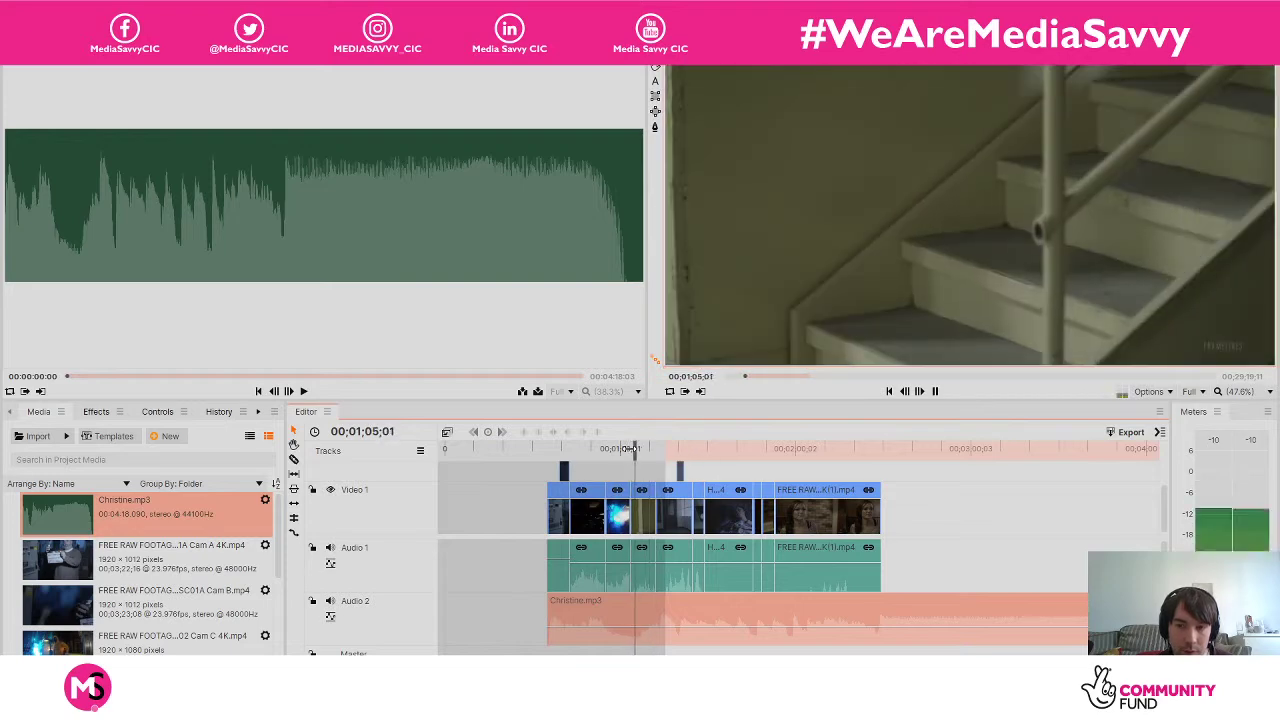
key("space")
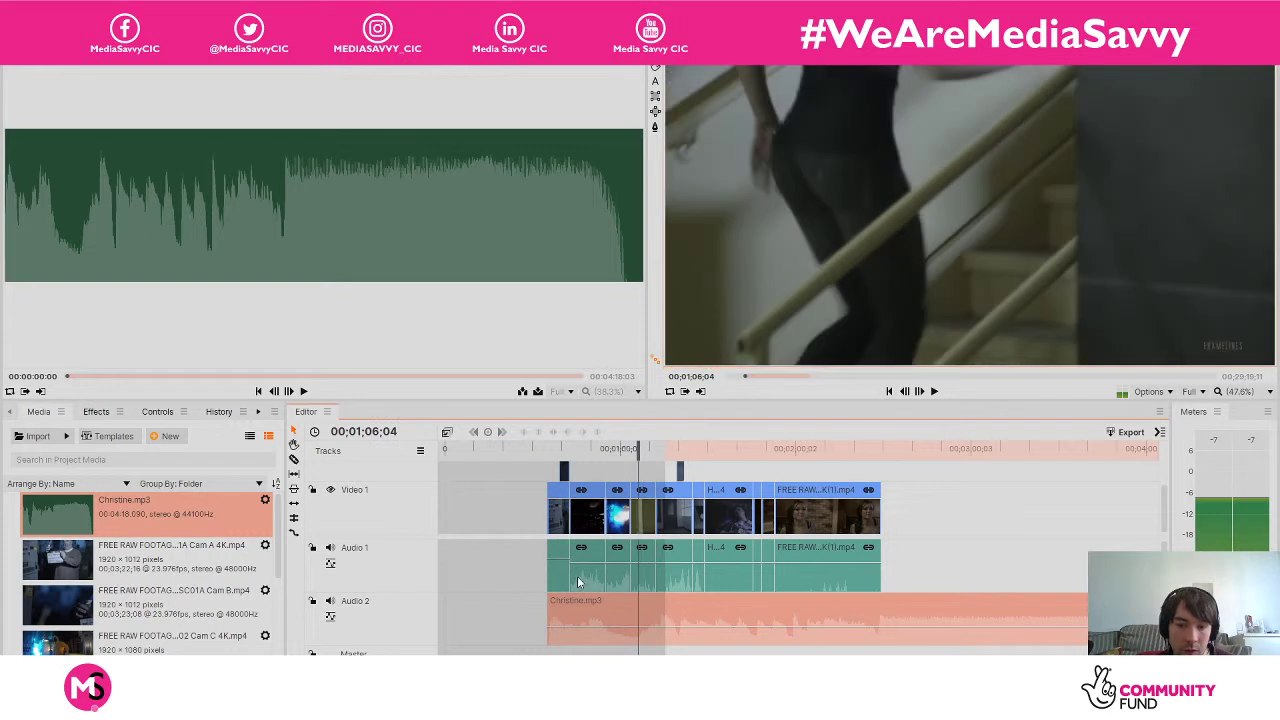
left_click_drag(548, 618, 638, 614)
key("space")
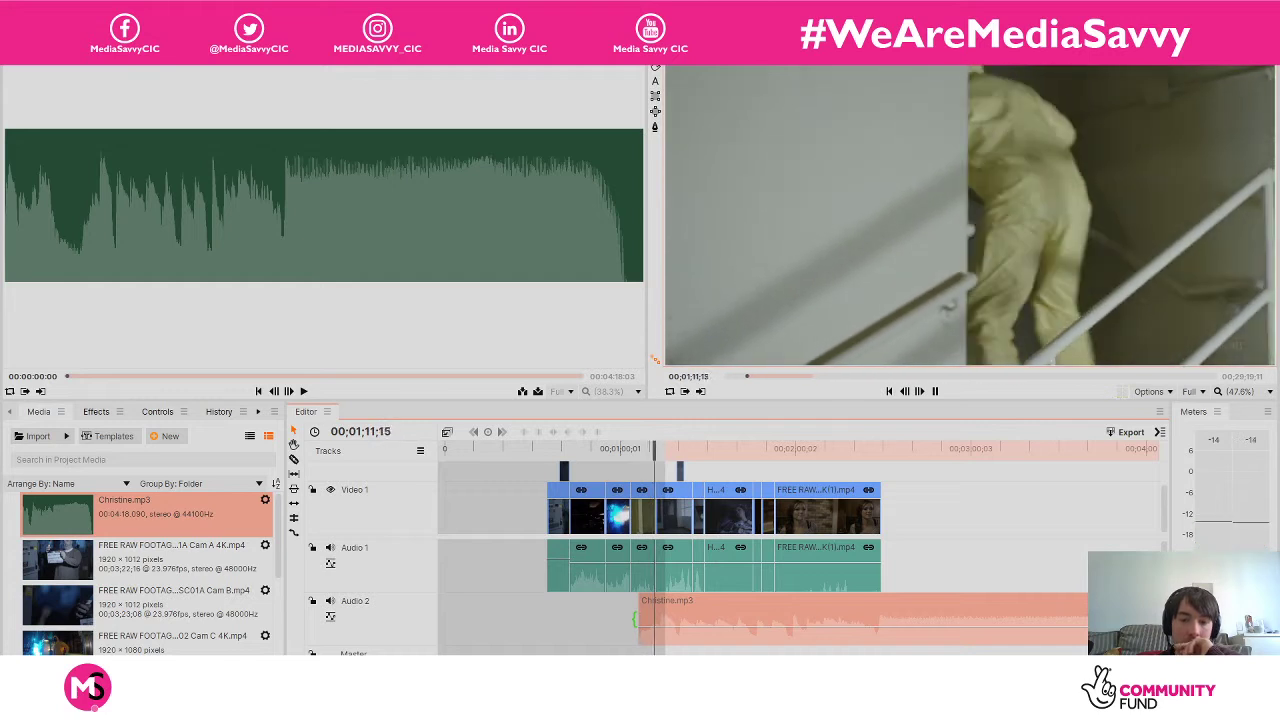
Adjust the volume level of the Christine.mp3 clip and listen to it during playback.
key("space")
left_click_drag(653, 627, 655, 622)
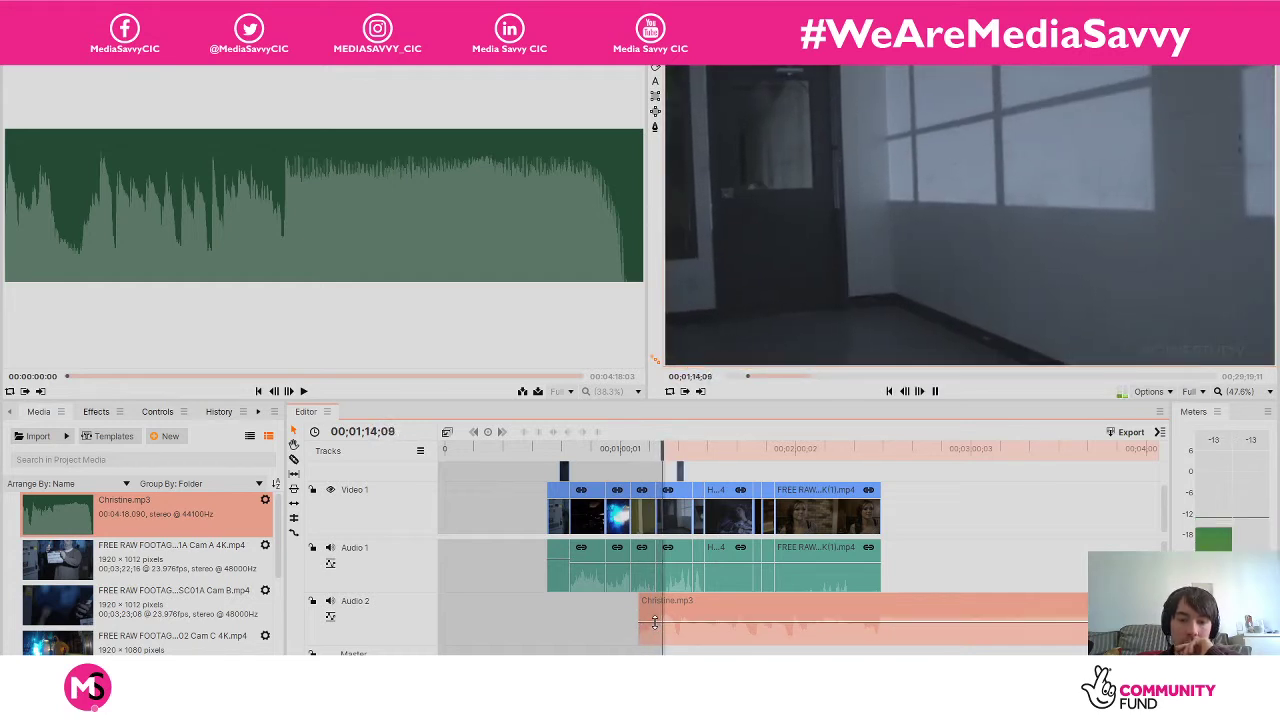
key("space")
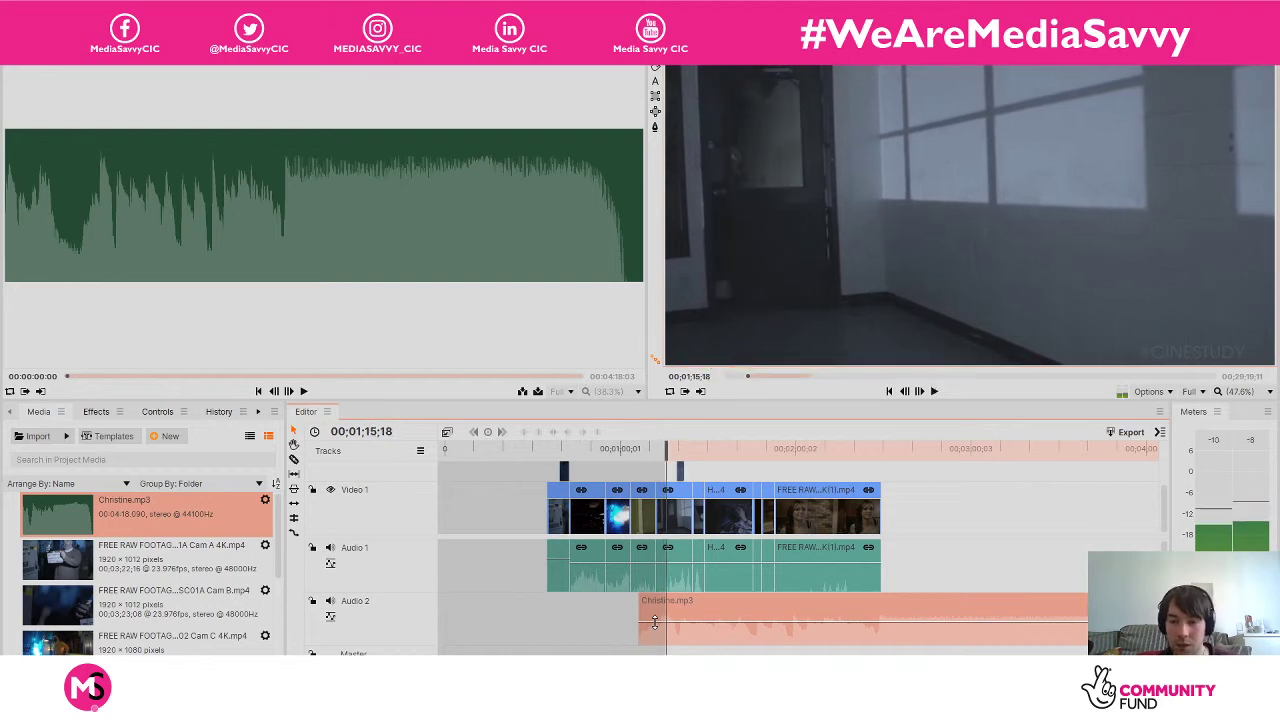
Listen to Christine.mp3 past the end of the video clips, and delete the music clip from Audio 2.
left_click(901, 551)
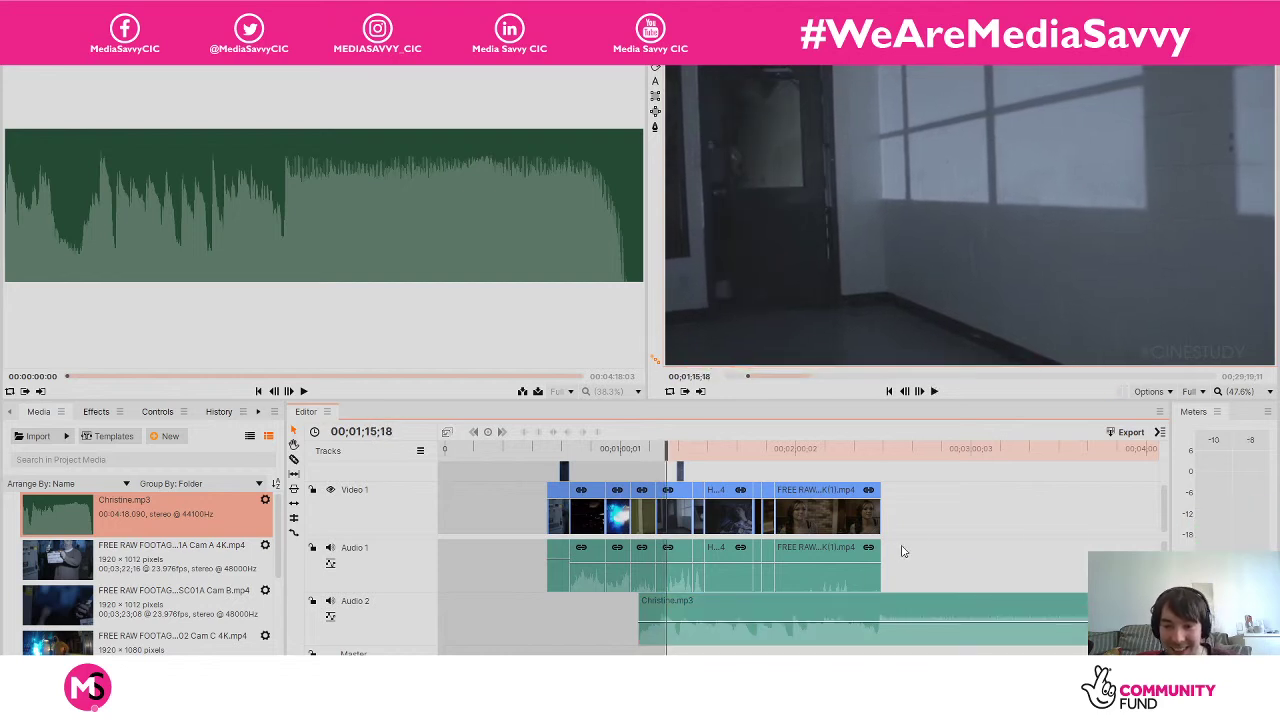
left_click(913, 457)
key("space")
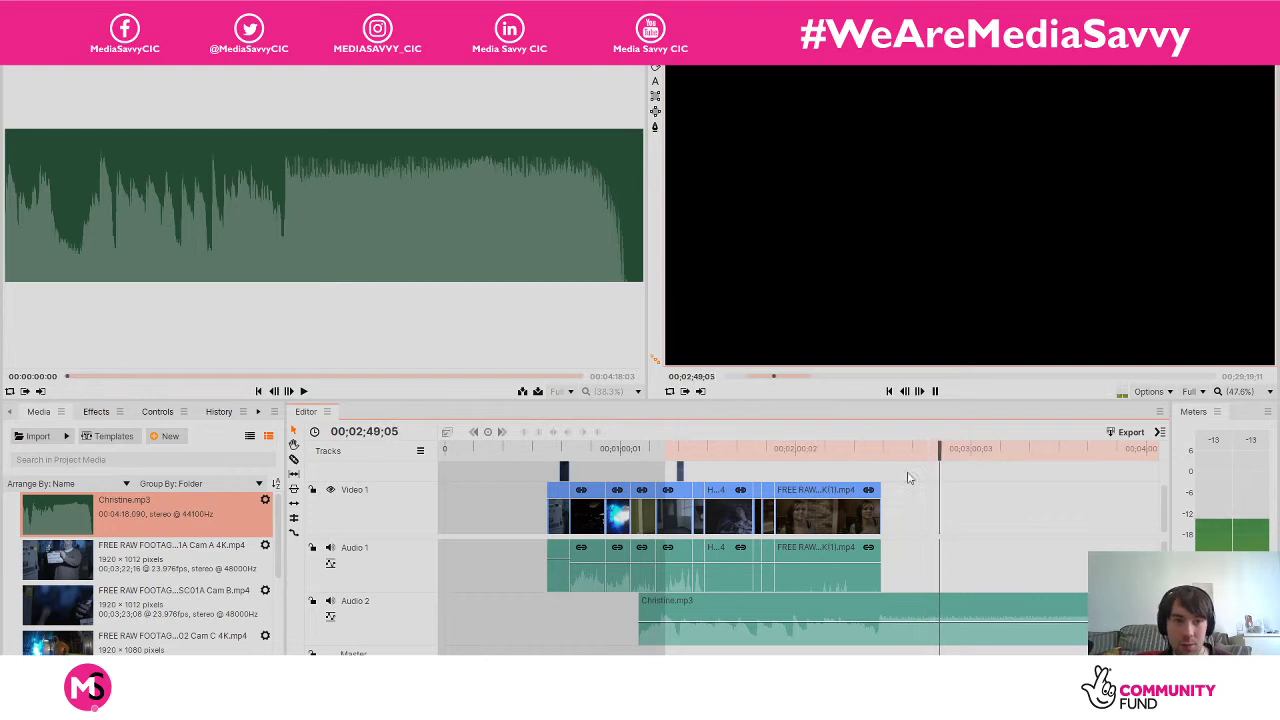
left_click(839, 617)
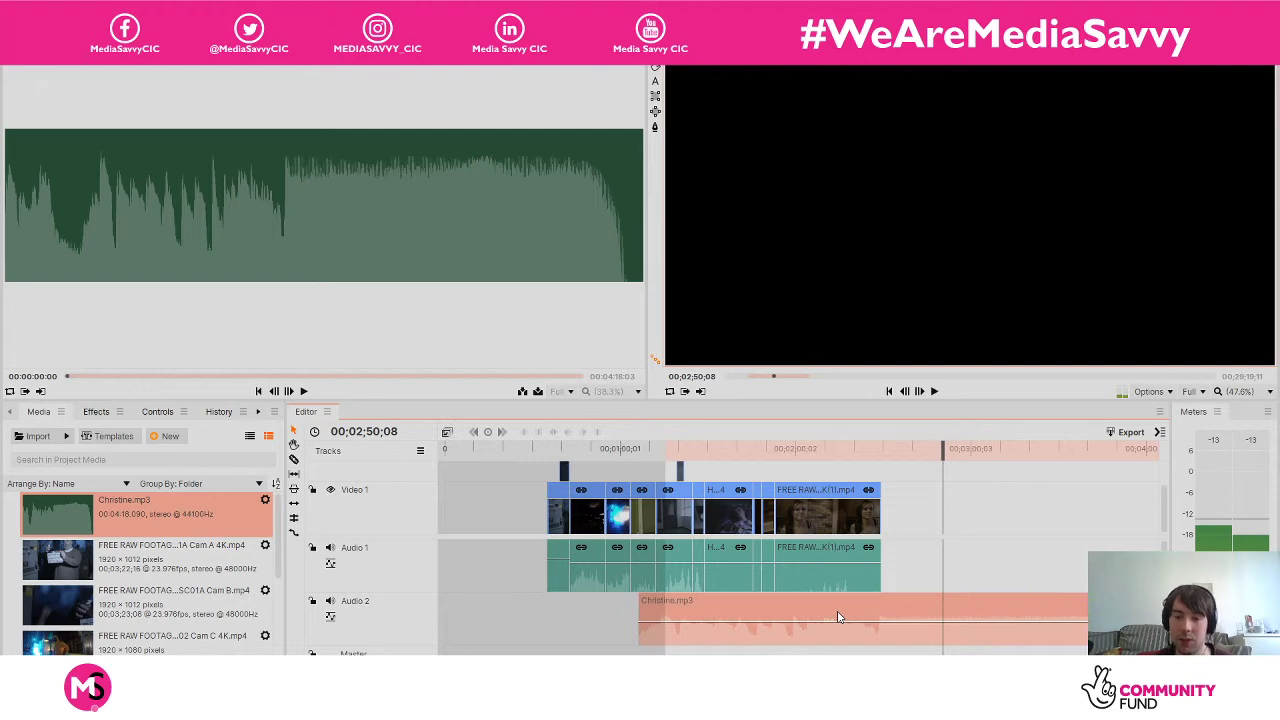
key("Delete")
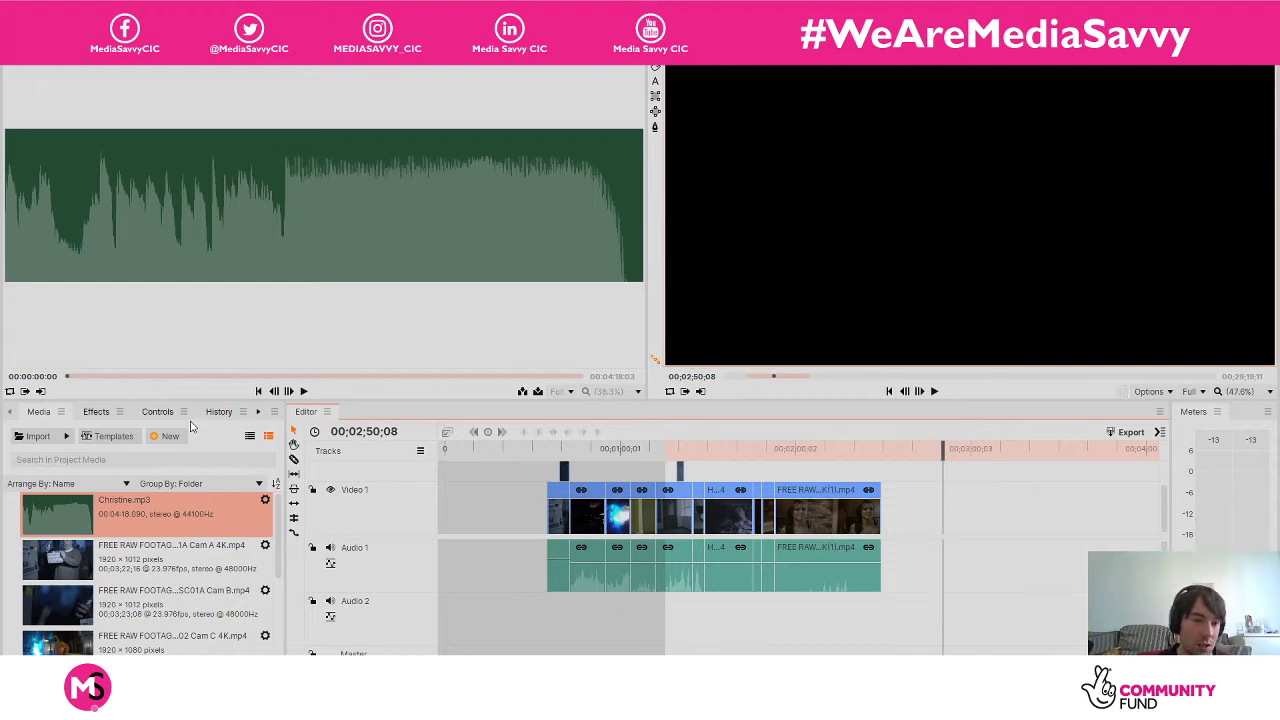
Import the audio file John Carpenters - The Fog from the Horror Movie Themes folder.
left_click(37, 436)
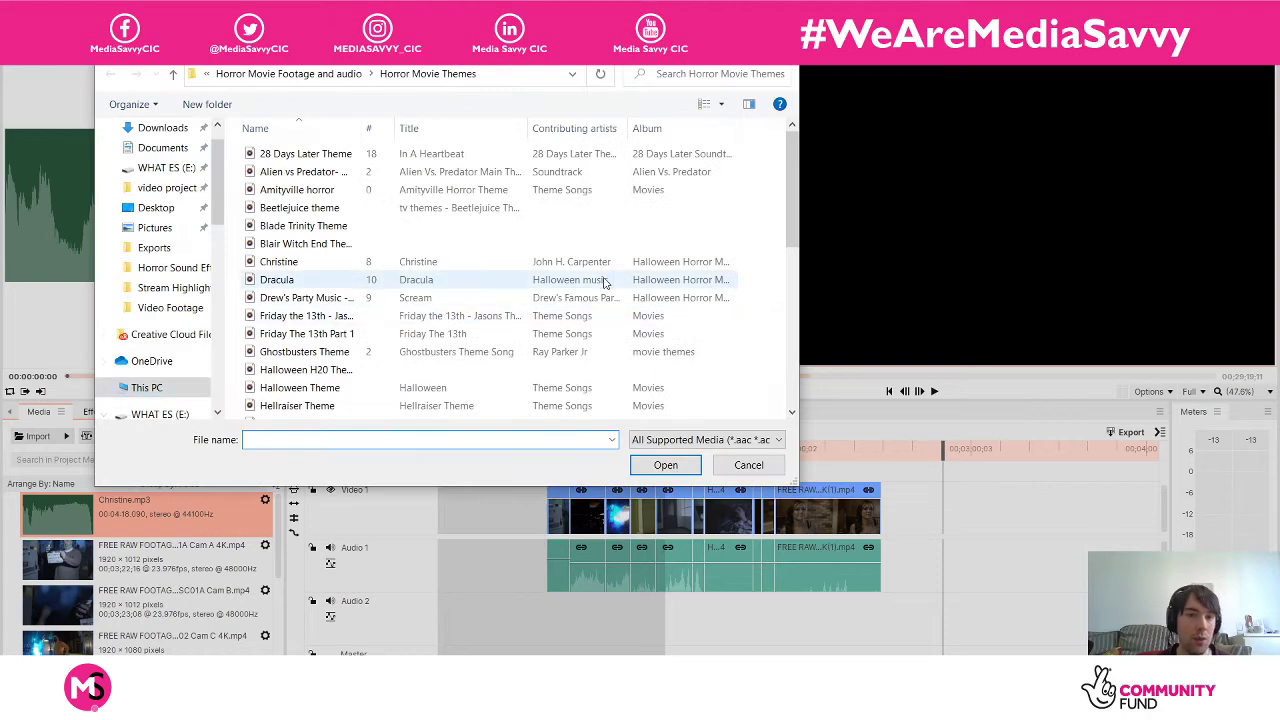
left_click_drag(797, 222, 797, 312)
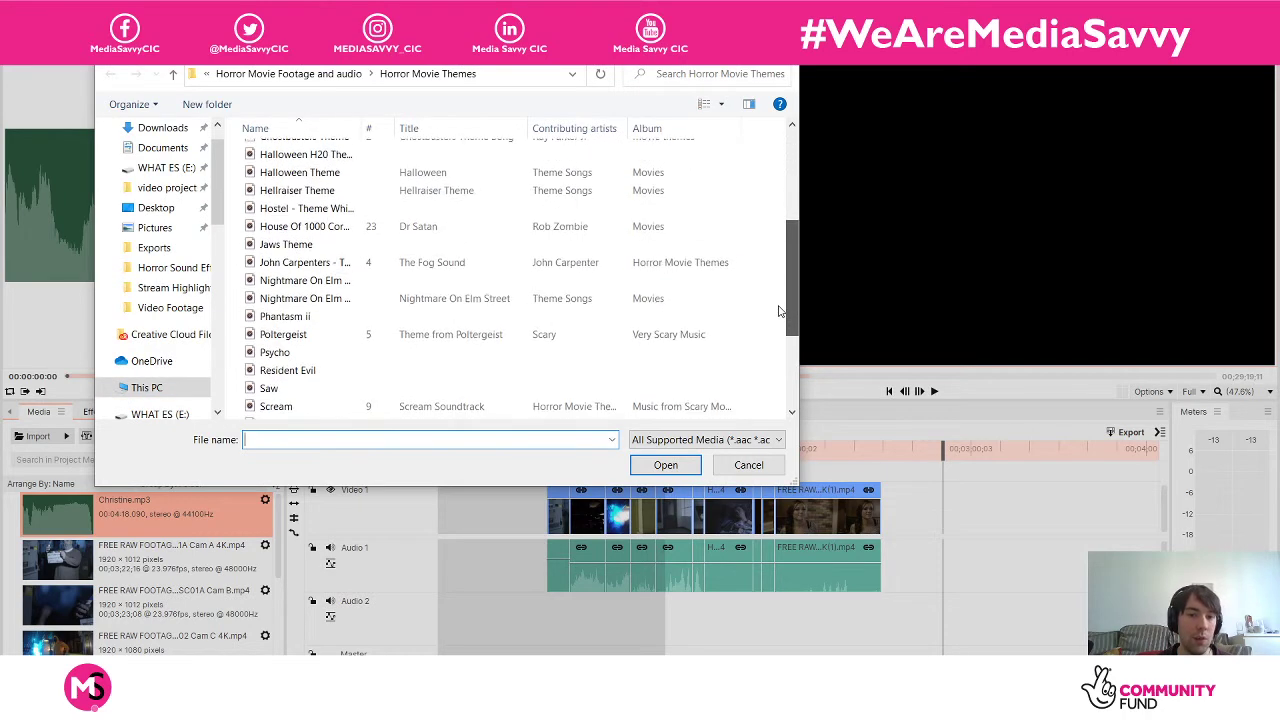
double_click(476, 262)
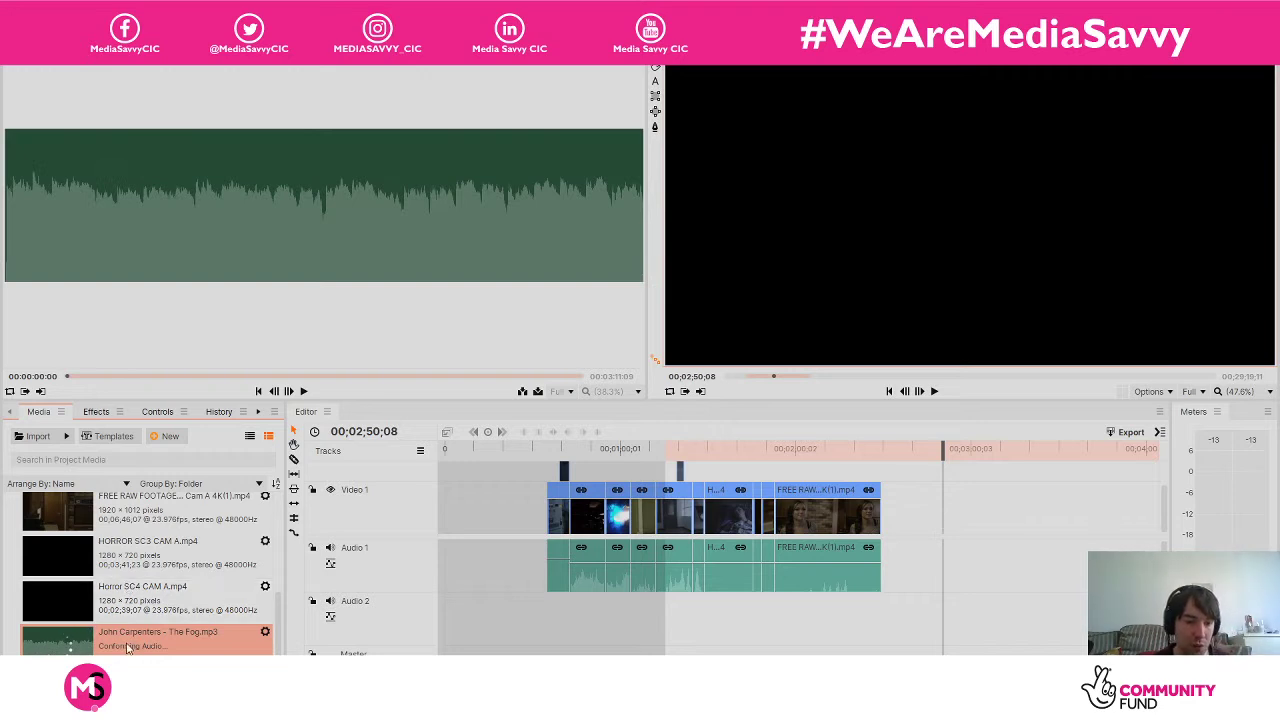
Place John Carpenters - The Fog.mp3 on Audio 1 in the empty area after the last clip and listen to parts of it.
left_click_drag(148, 650, 1020, 560)
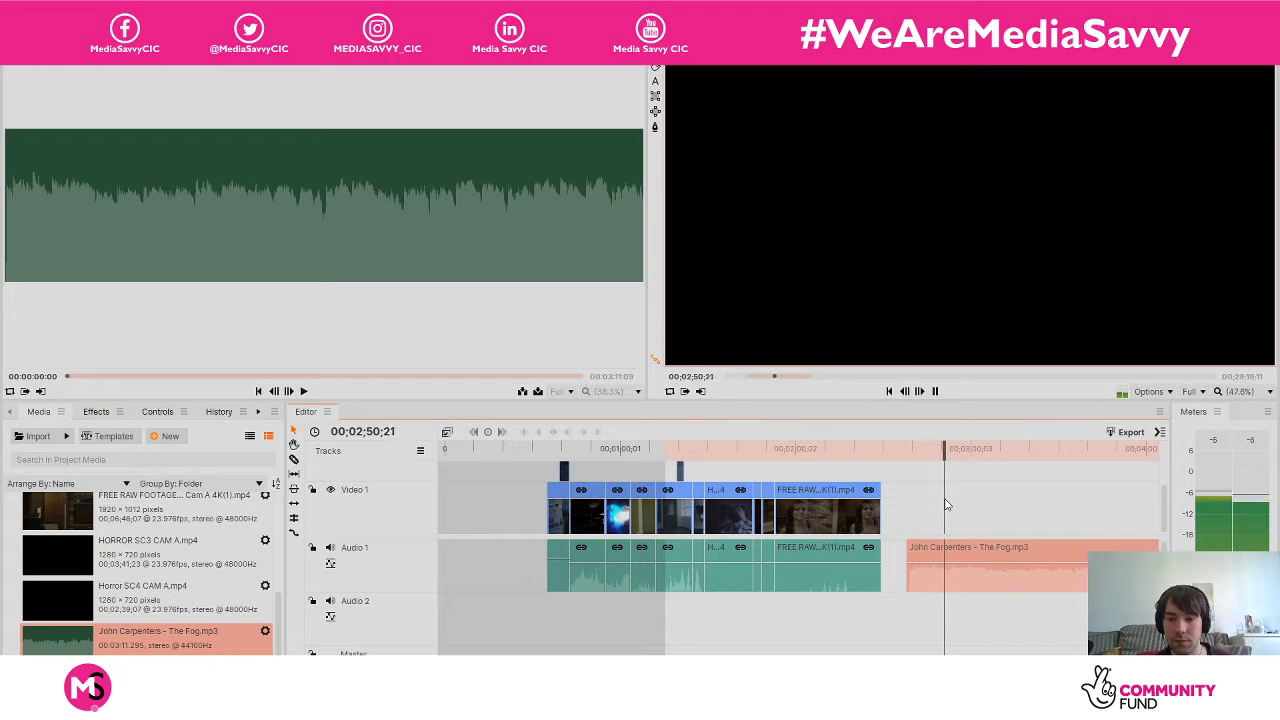
left_click(1013, 450)
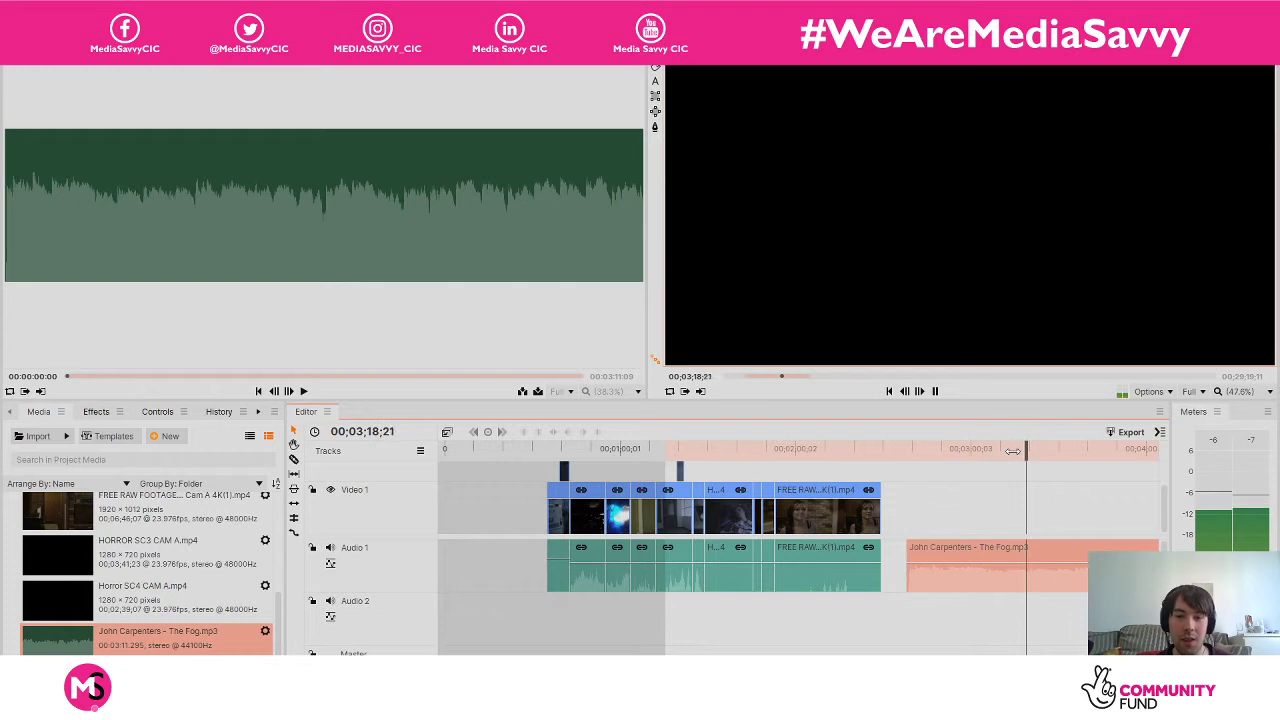
key("space")
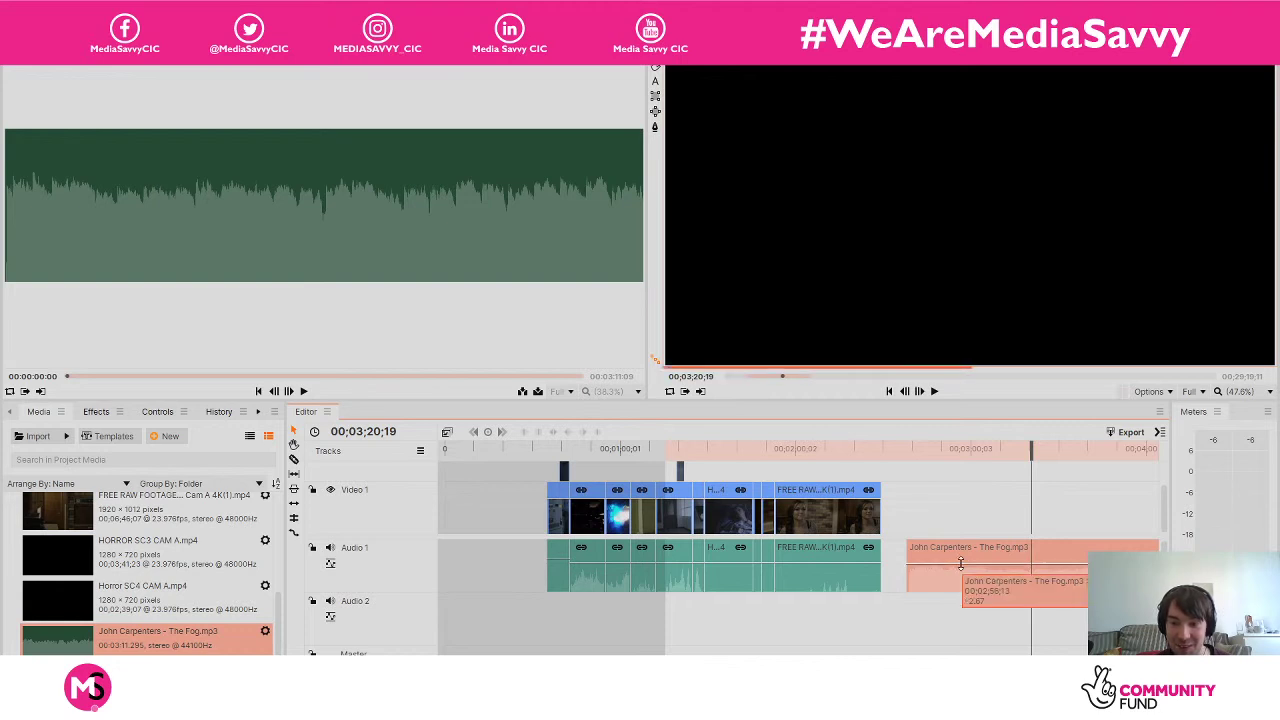
Move the John Carpenters - The Fog.mp3 clip to Audio 2 beneath the first video clip and add a Cross Fade at its start.
left_click_drag(958, 548, 565, 601)
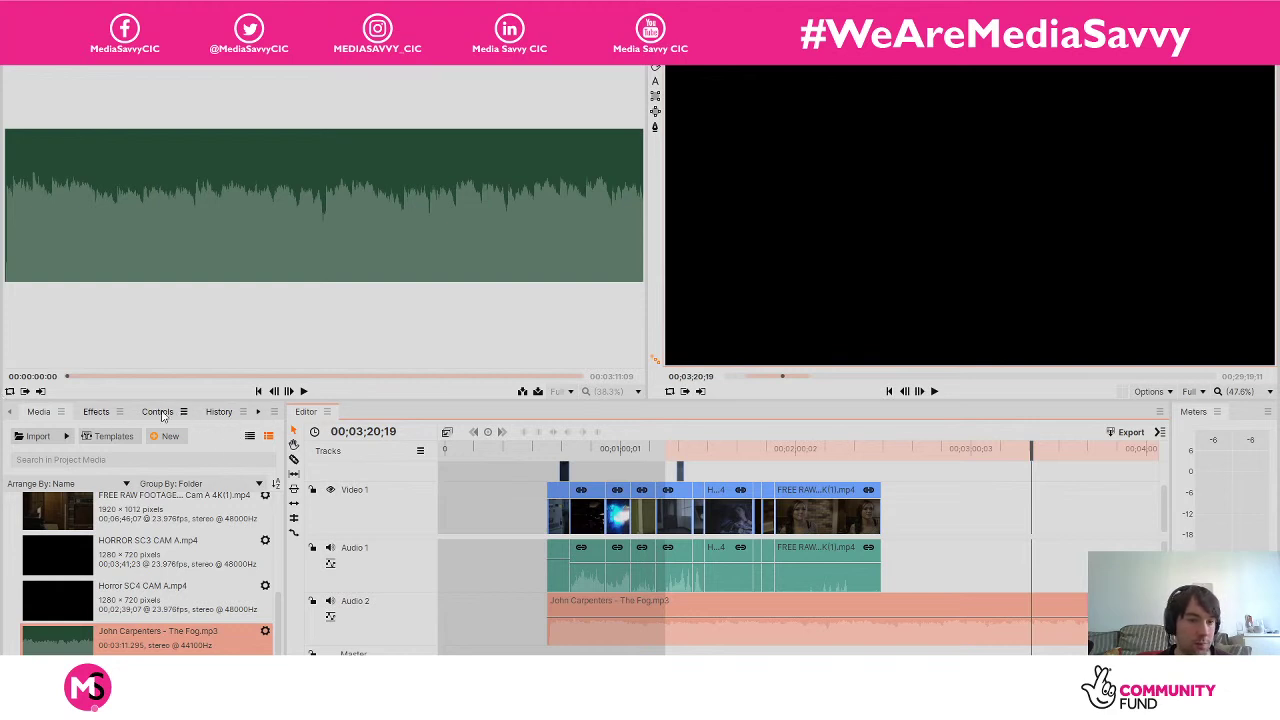
left_click(106, 412)
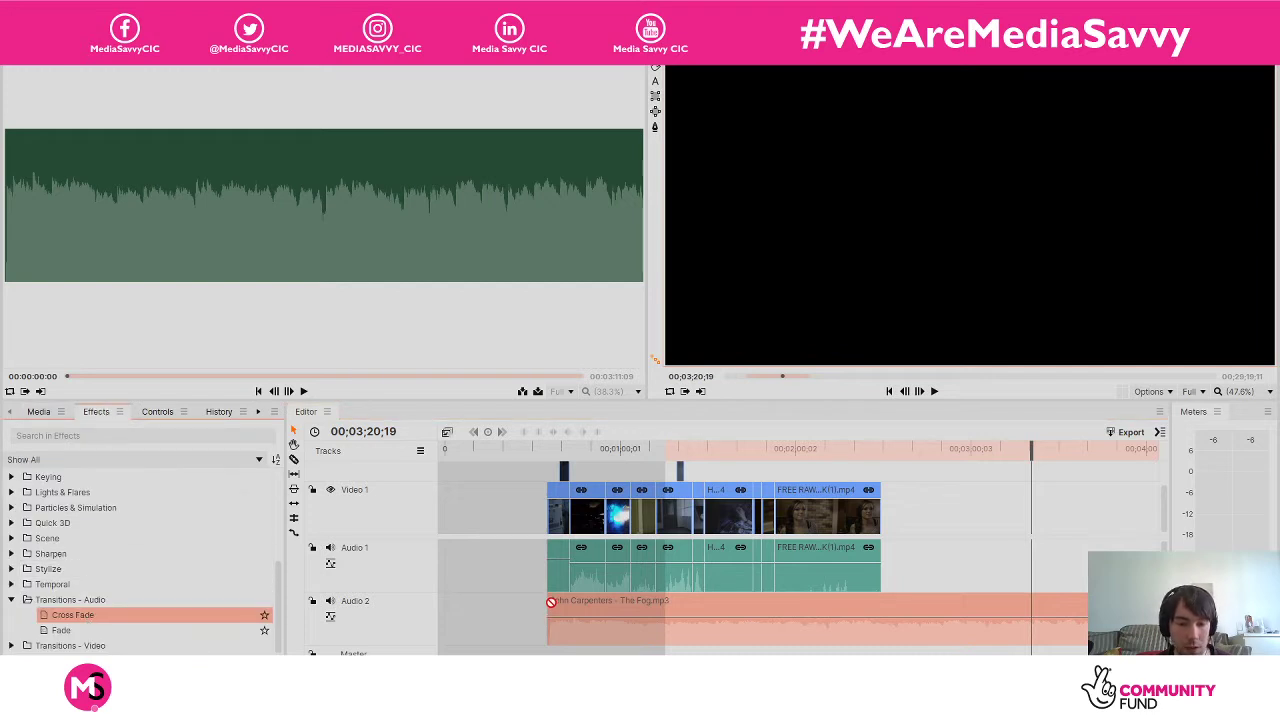
left_click_drag(481, 623, 550, 596)
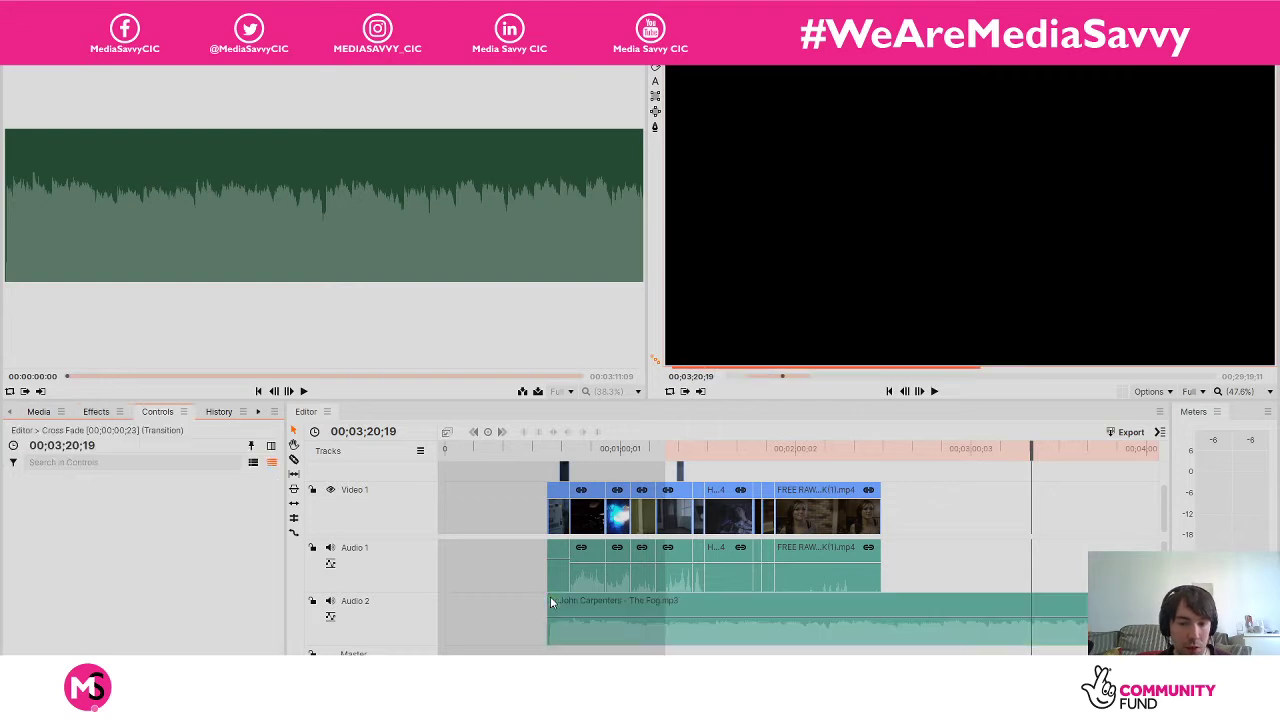
Play the sequence from the first video clip up to the third clip to check the new background music.
left_click(546, 455)
key("space")
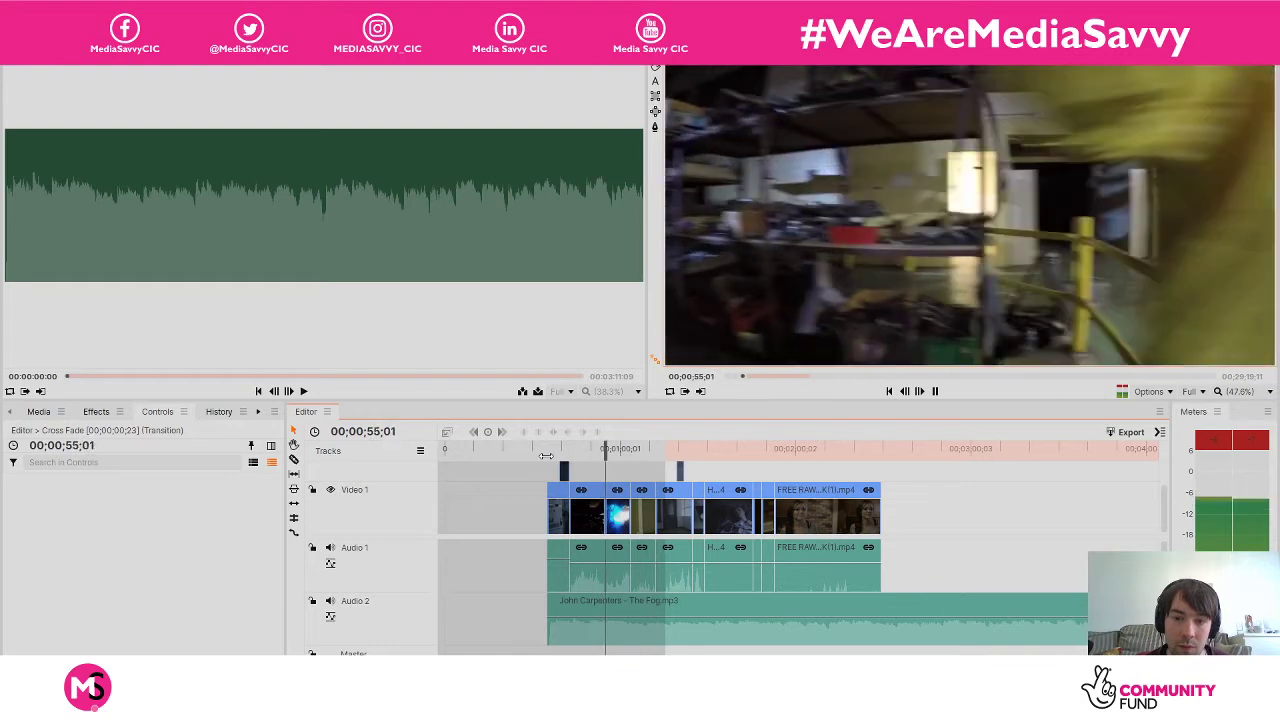
key("space")
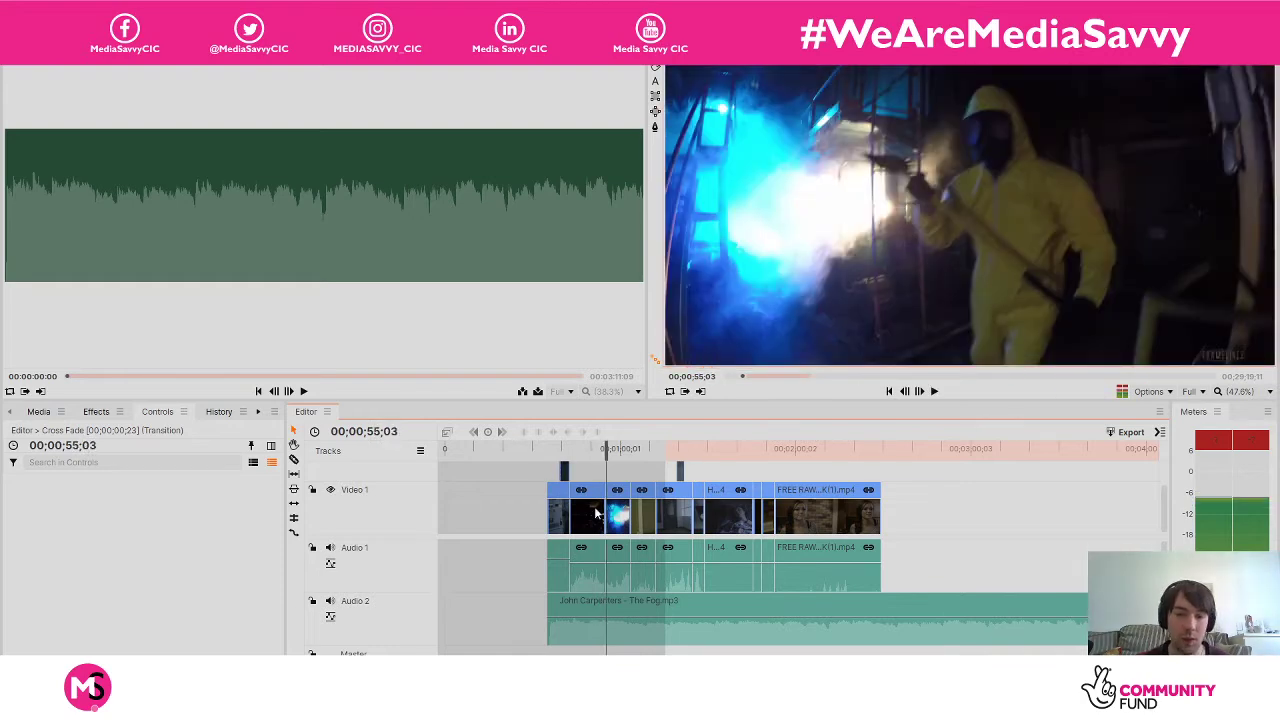
Unlink the audio from the video of the third clip, at 00;00;55;03, and select only its audio part.
left_click(622, 505)
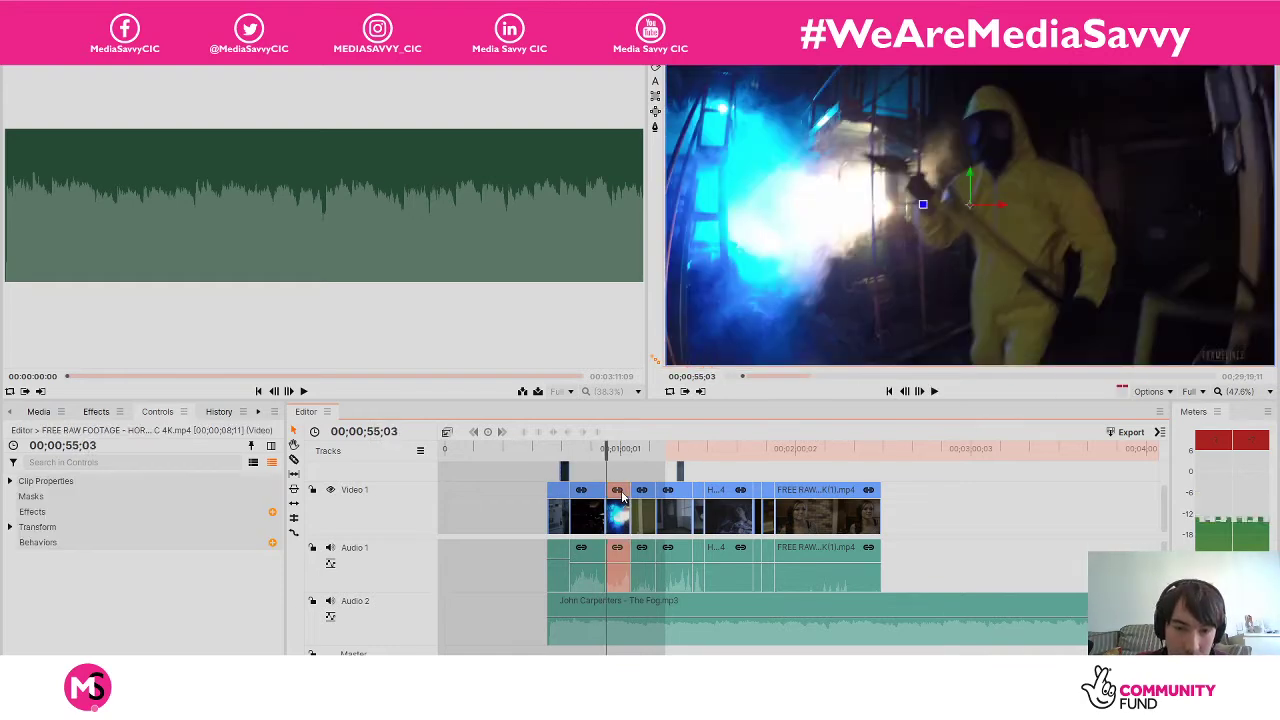
right_click(619, 551)
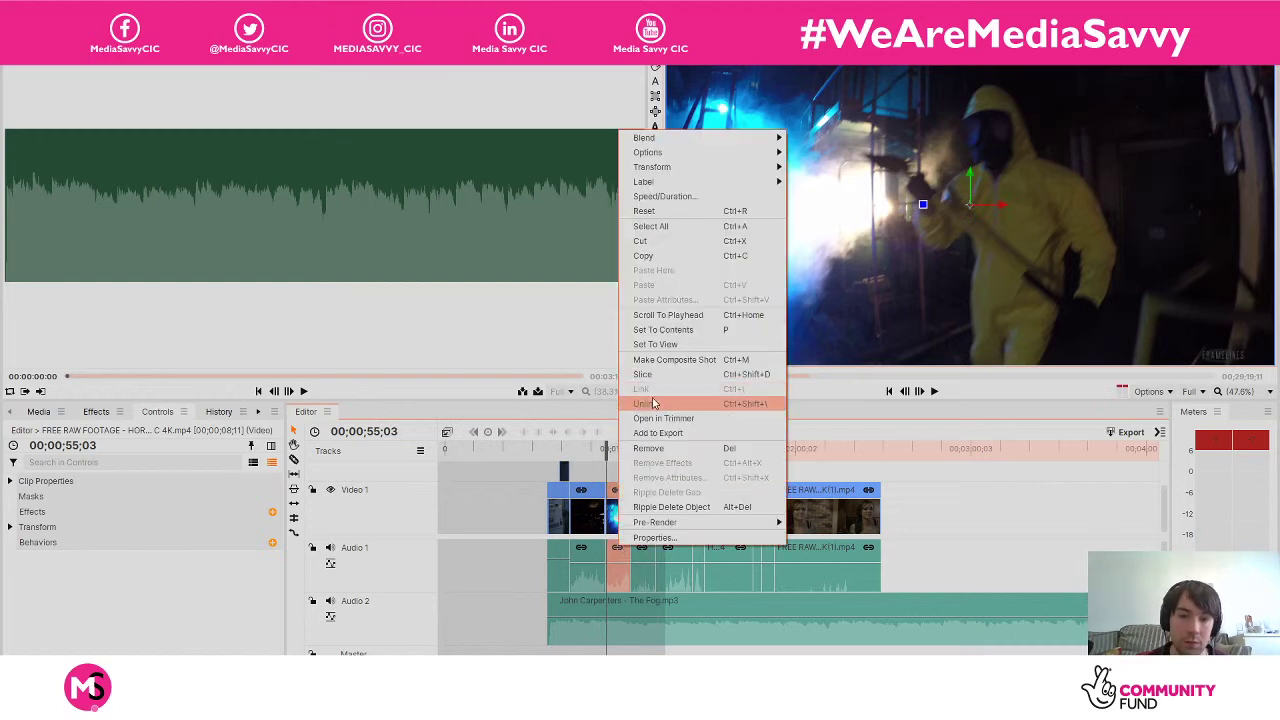
left_click(645, 404)
left_click(617, 562)
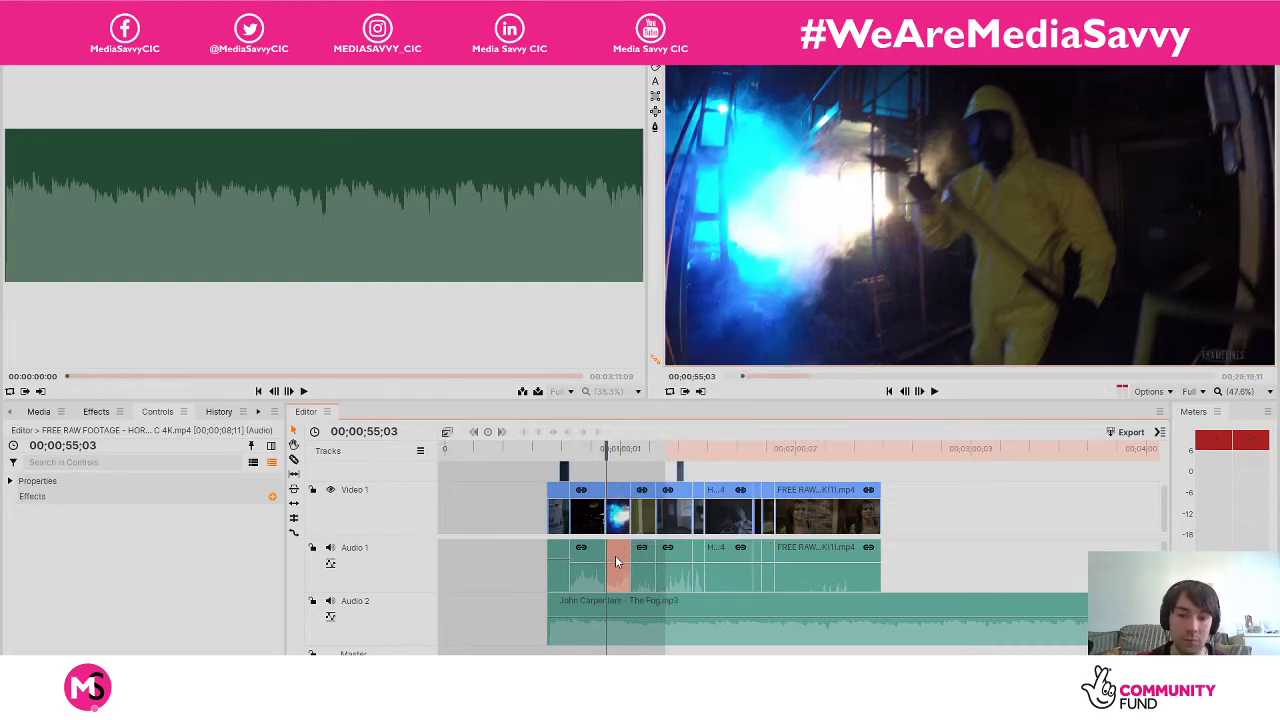
Delete the third clip's unlinked audio from Audio 1 and play through the gap to hear the music there.
left_click(616, 562)
key("space")
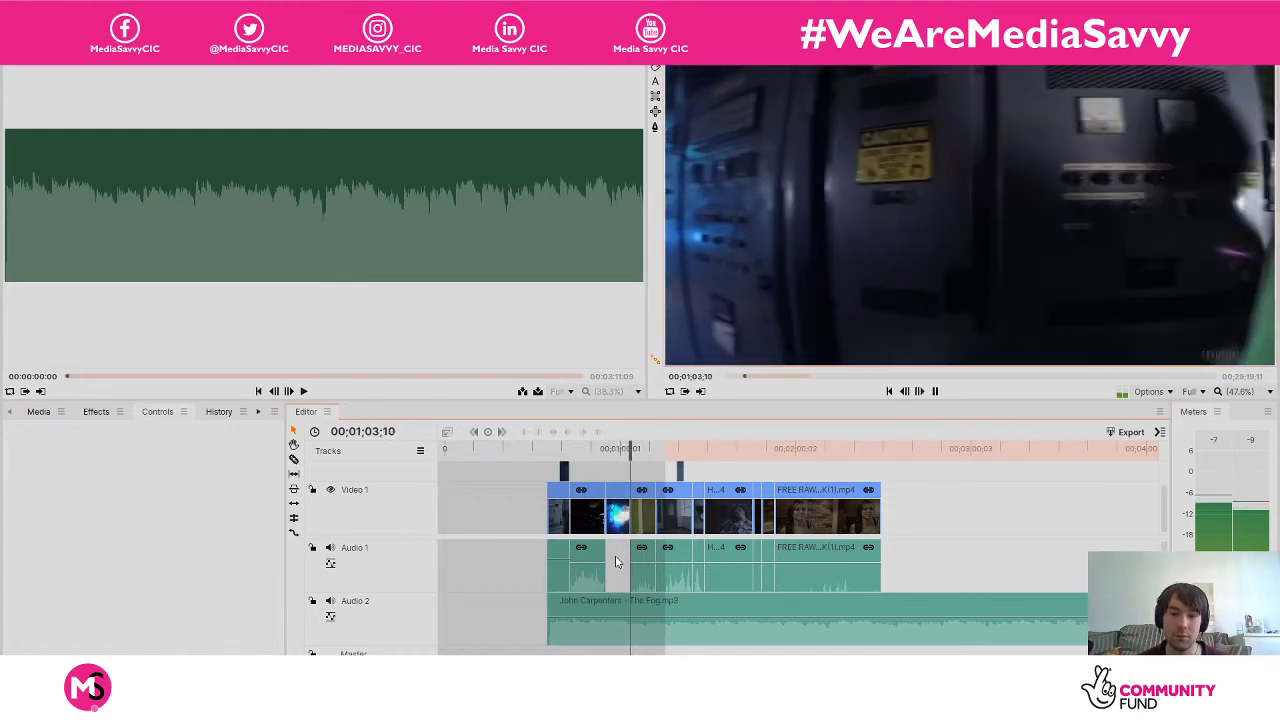
key("space")
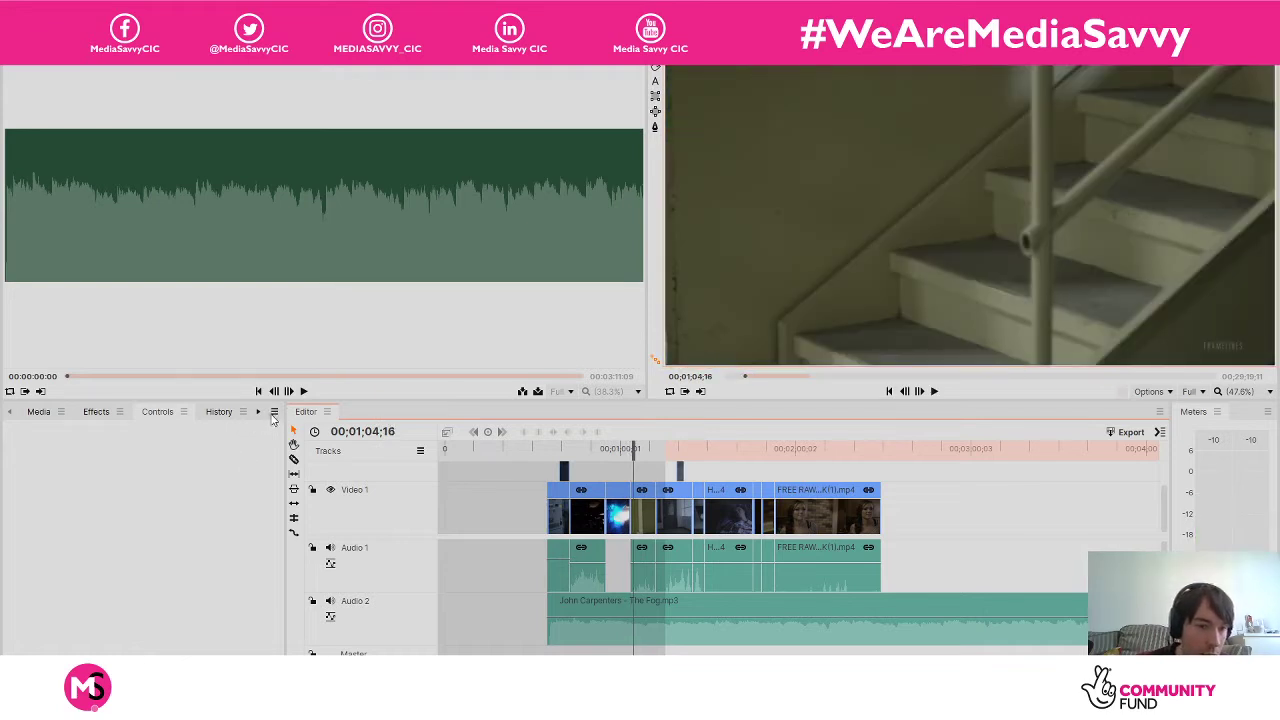
Add a Cross Fade audio transition at the end of the second clip's audio and another at the start of the fourth clip's audio.
left_click(96, 412)
left_click_drag(526, 596, 609, 560)
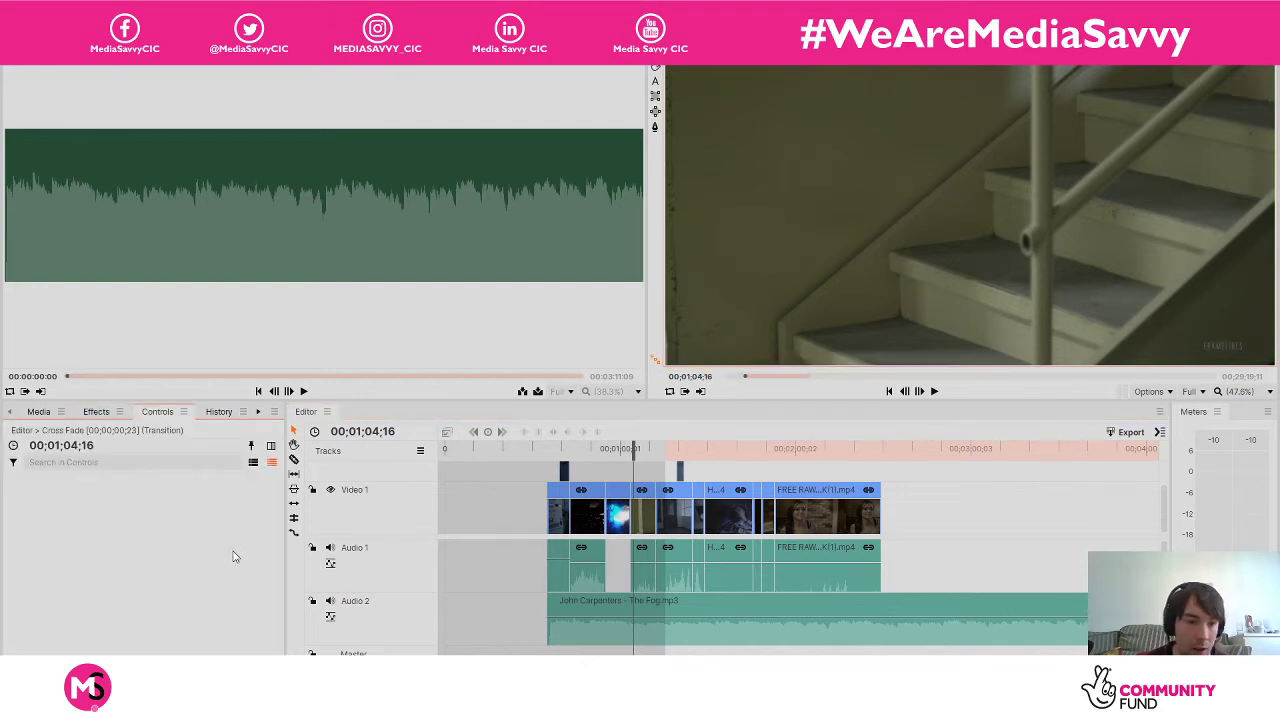
left_click(91, 414)
left_click_drag(165, 612, 632, 551)
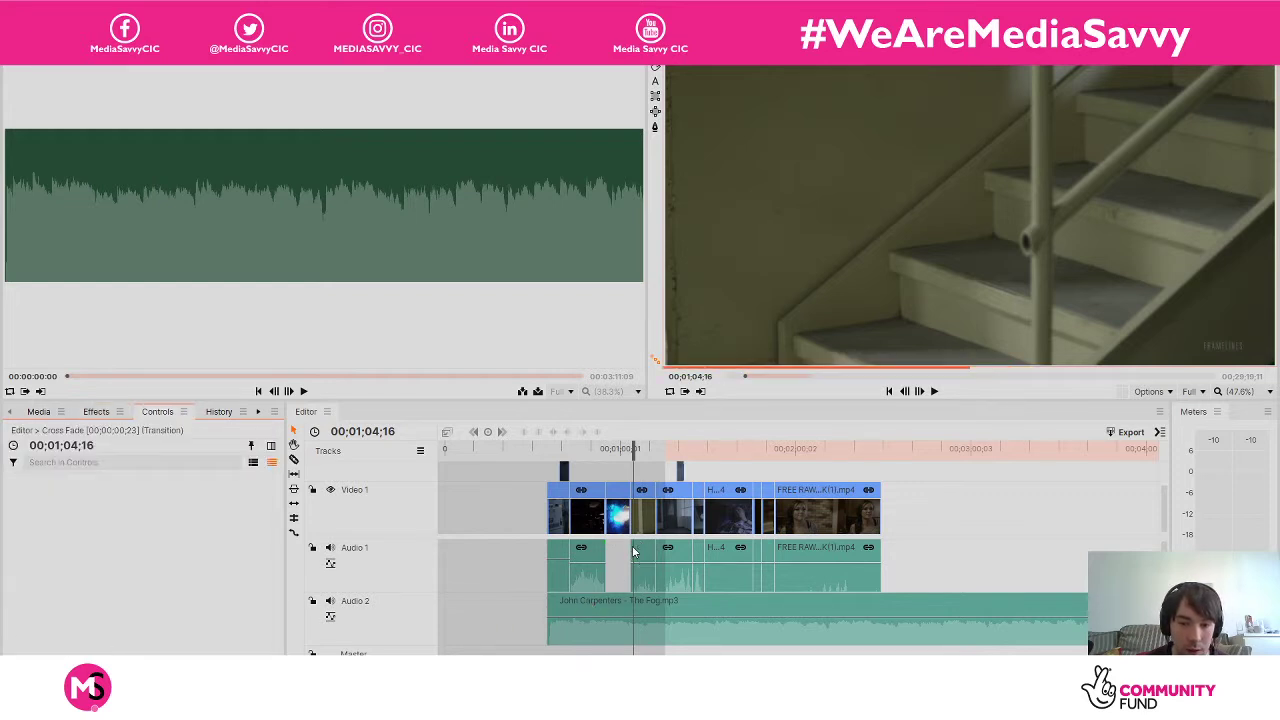
Play the sequence from 00;00;54;01 through the third and fourth clips to check the audio fades.
left_click(603, 449)
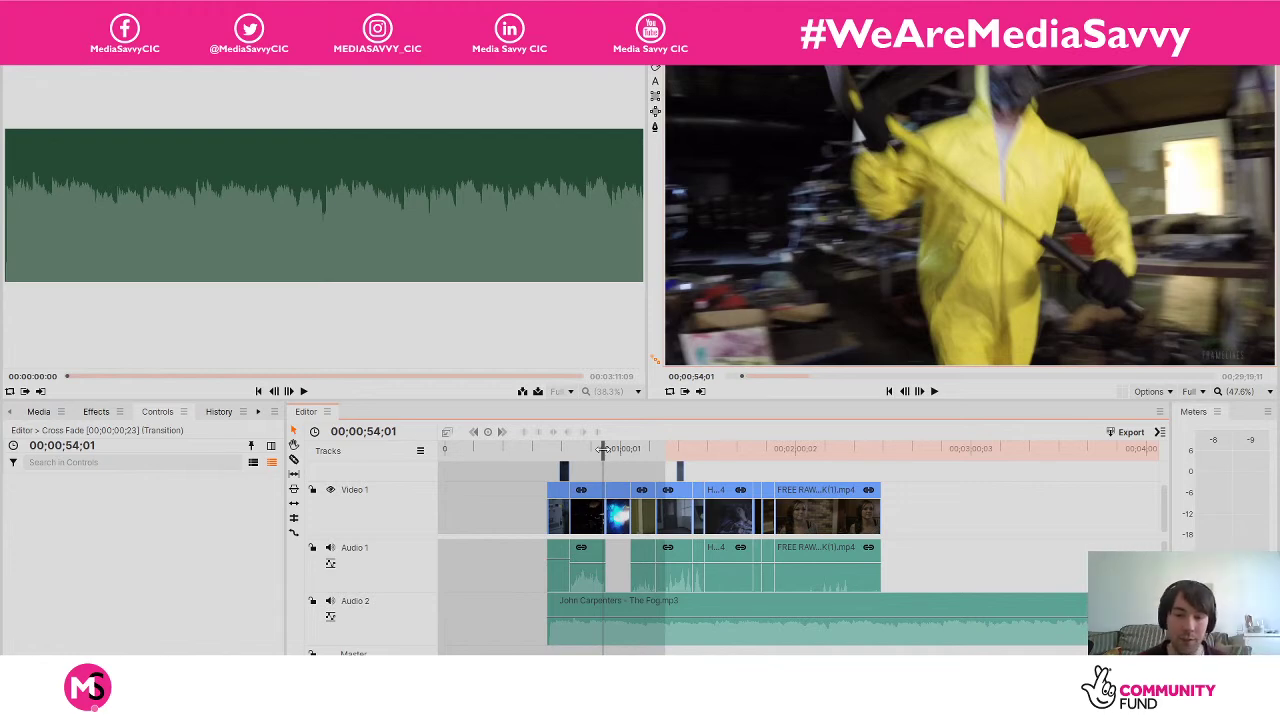
key("space")
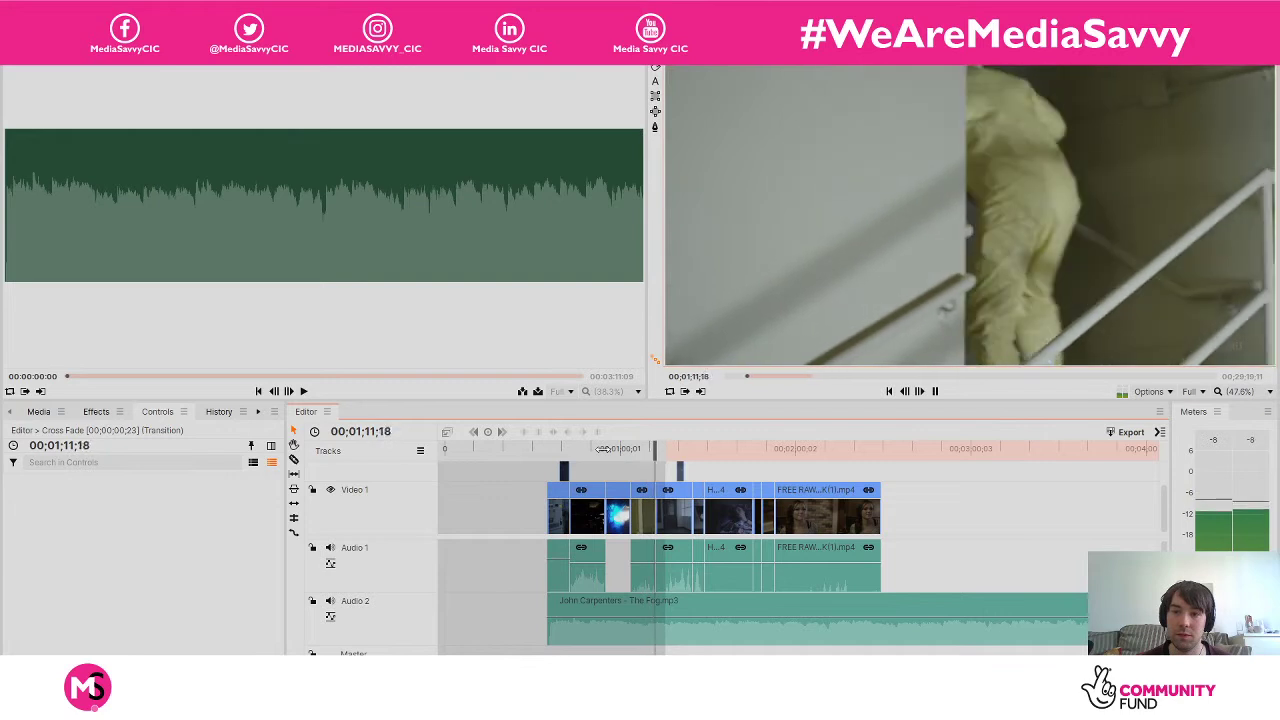
key("space")
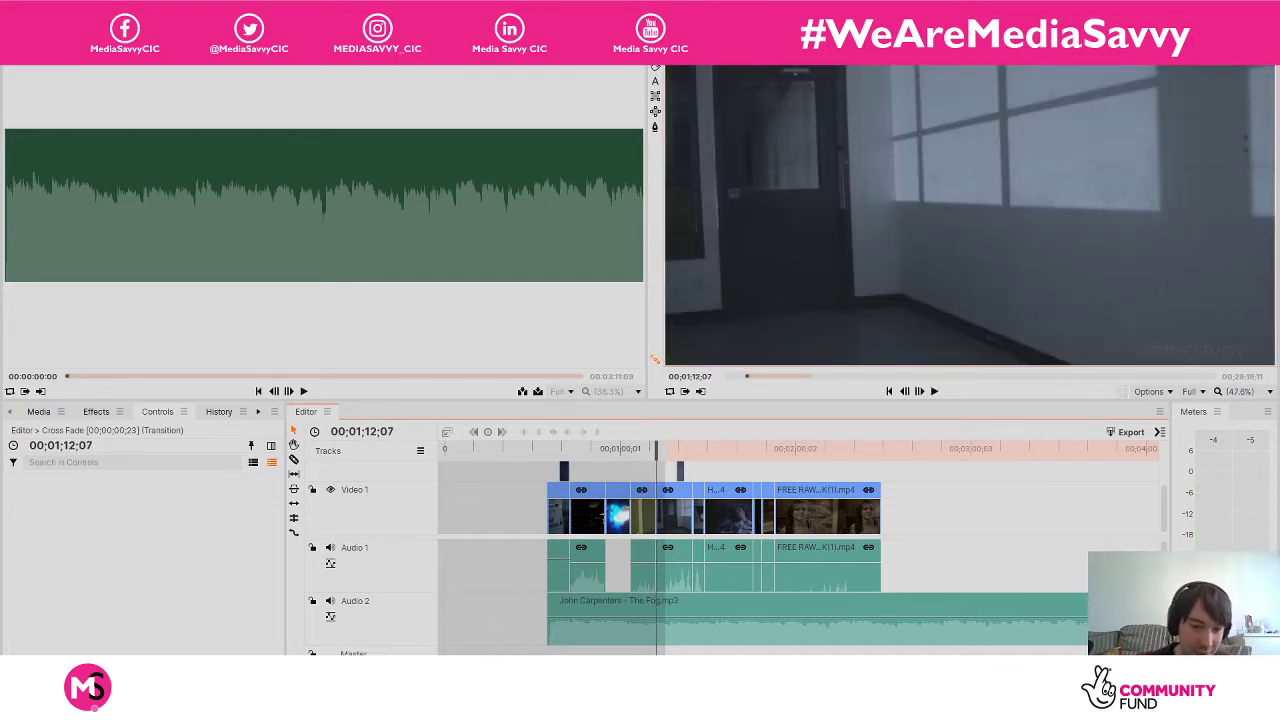
Unlink the fourth clip's audio from its video and trim only the end of the audio back to 00;01;11;16.
scroll(522, 577, "up", 5)
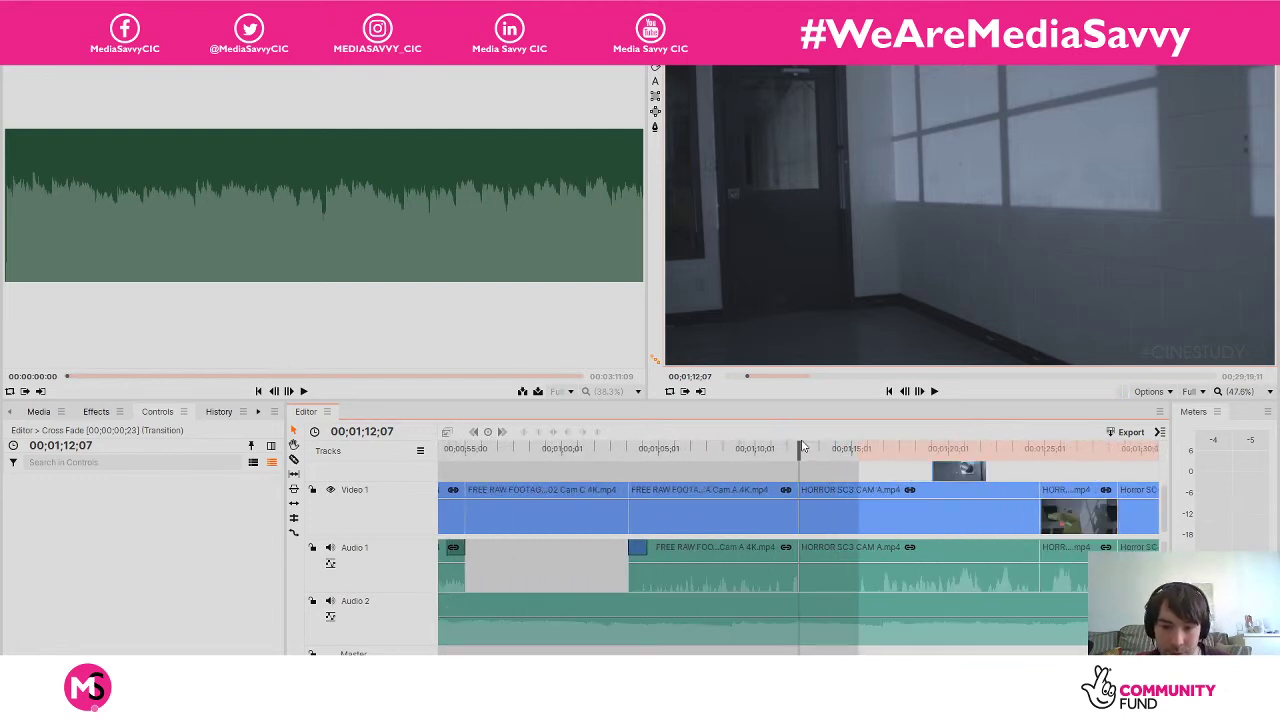
left_click_drag(800, 445, 786, 447)
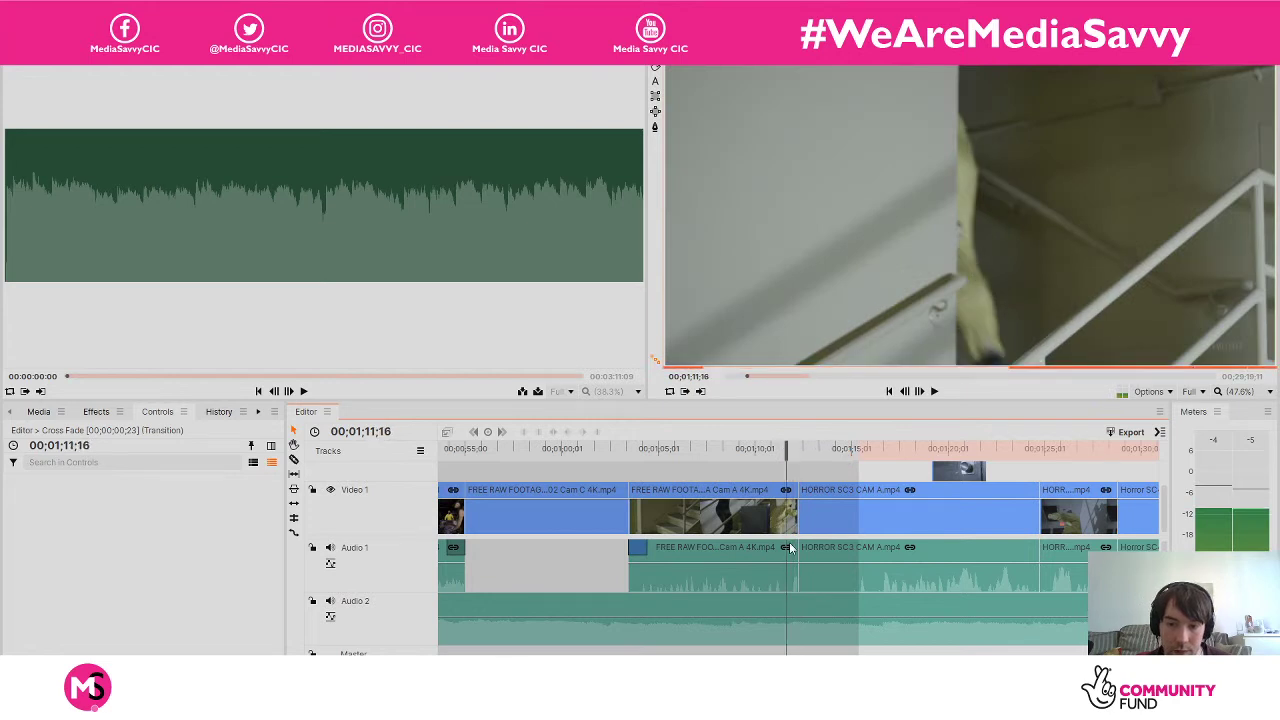
right_click(789, 542)
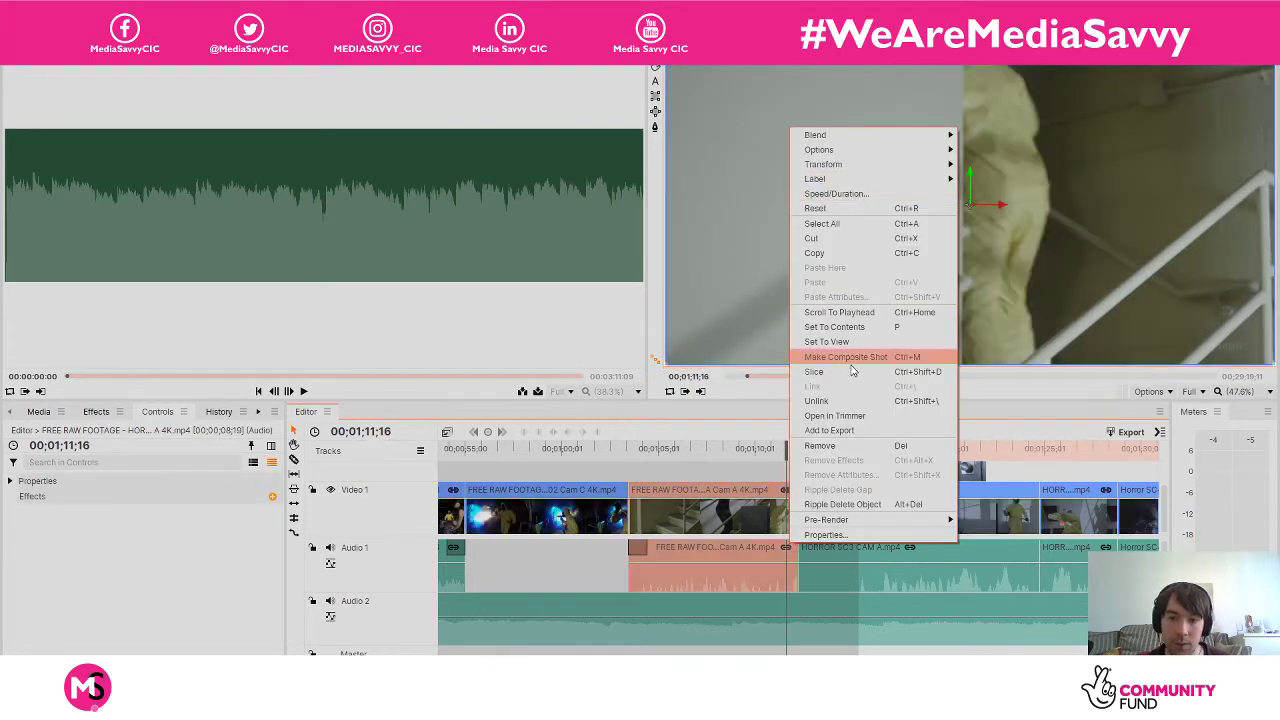
left_click(858, 403)
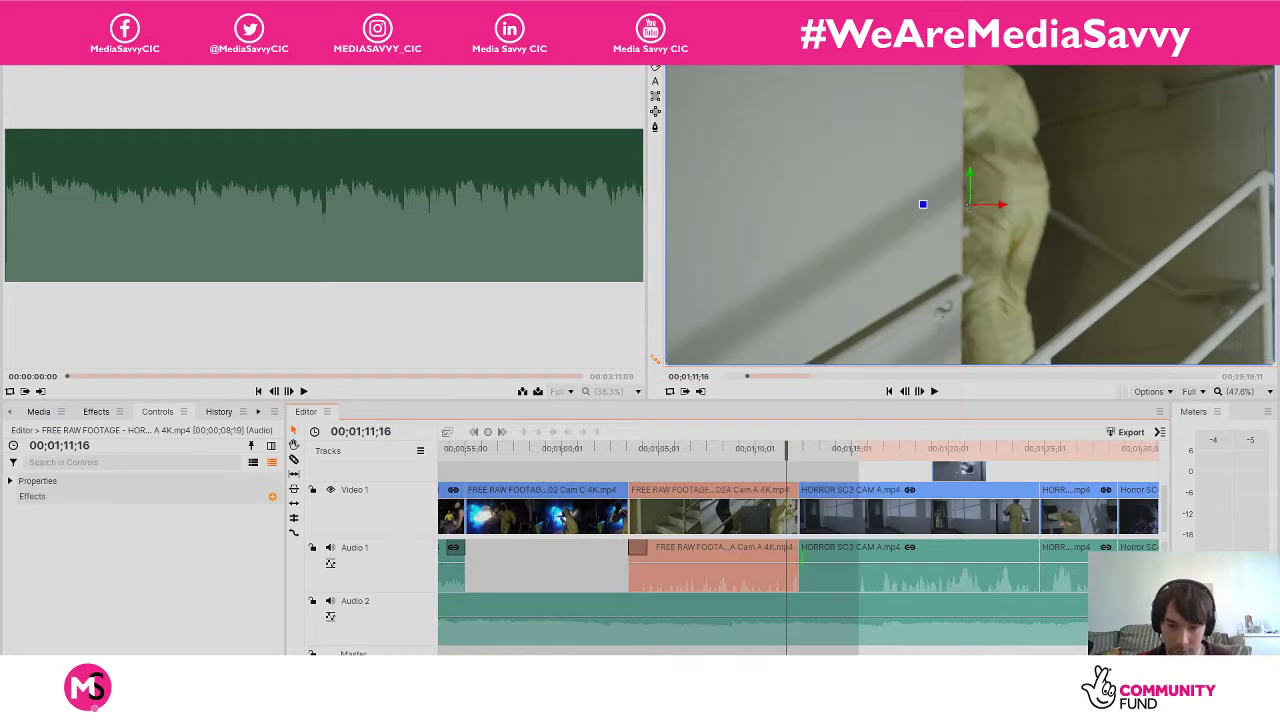
left_click_drag(797, 565, 789, 553)
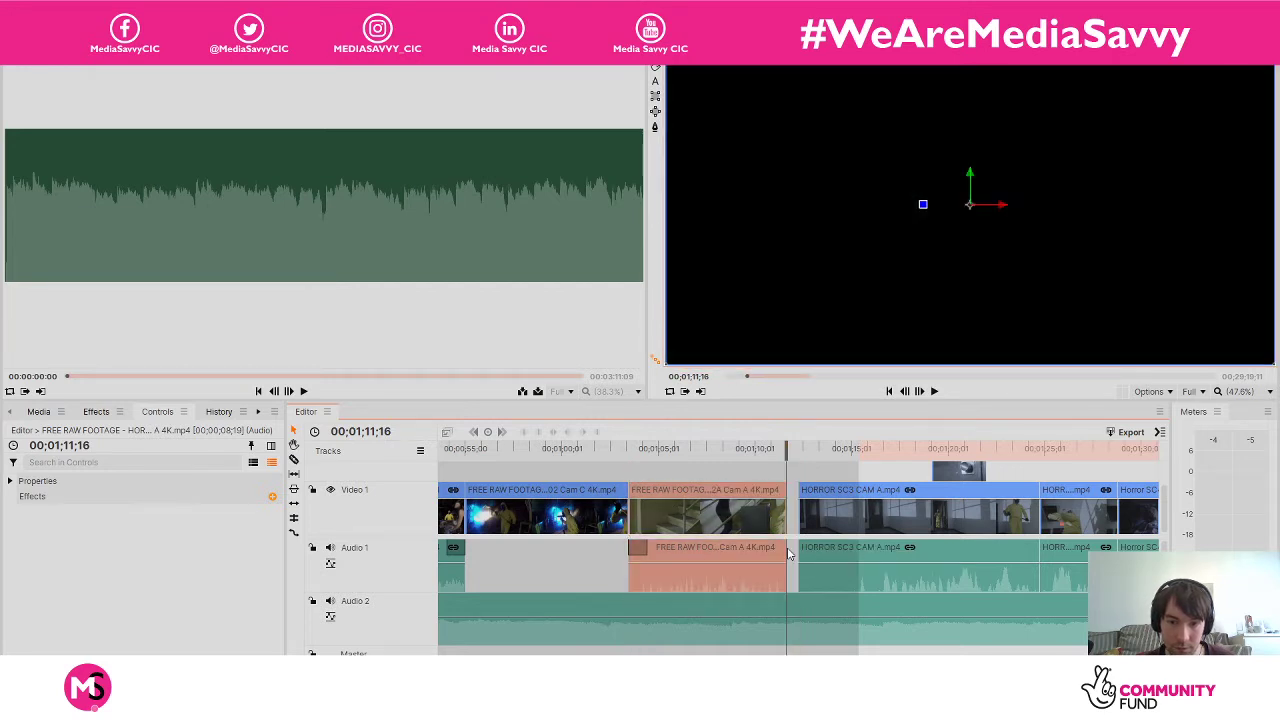
key("ctrl+z")
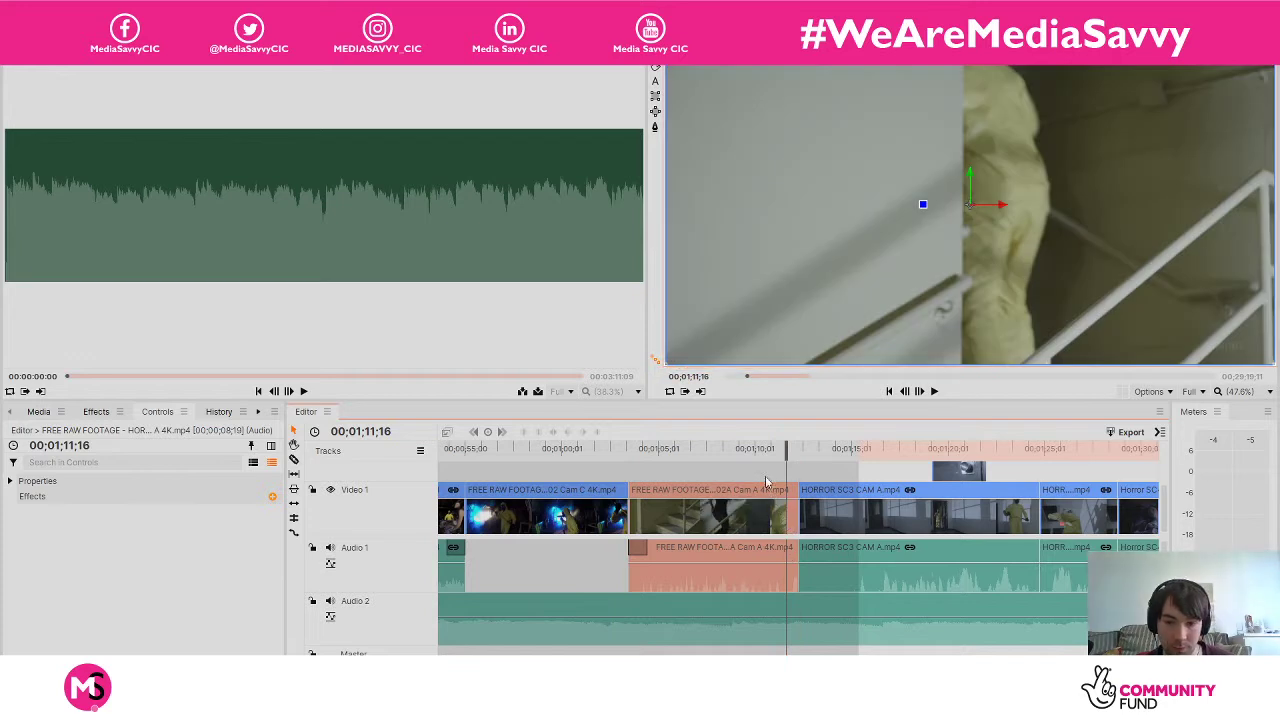
left_click(768, 551)
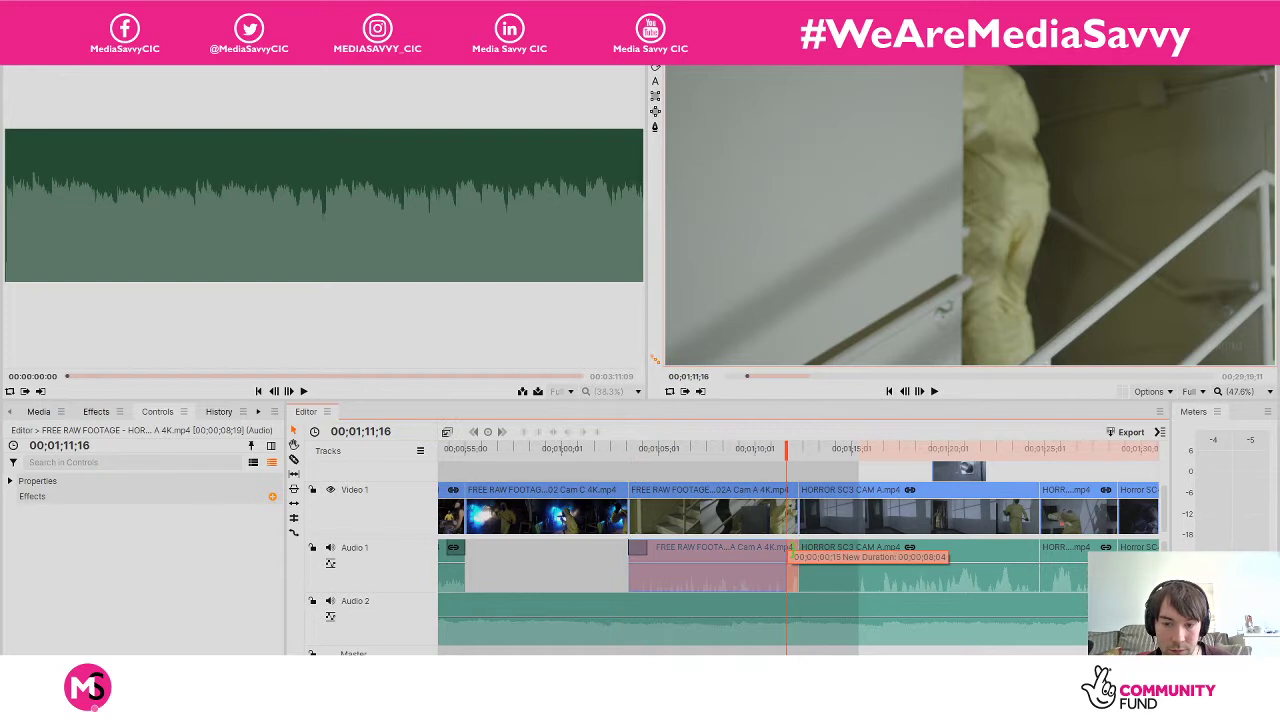
left_click_drag(797, 565, 787, 565)
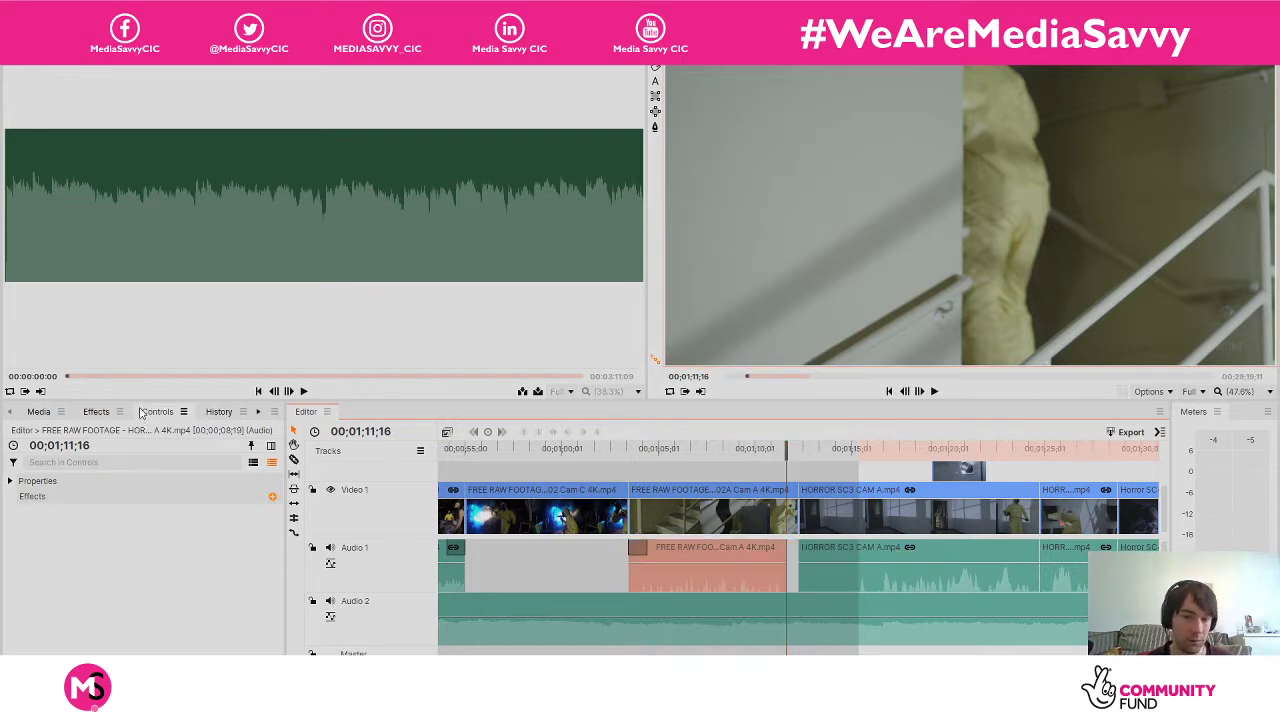
Add a Cross Fade at the end of the fourth clip's trimmed audio and play across the cut to check it.
left_click(96, 412)
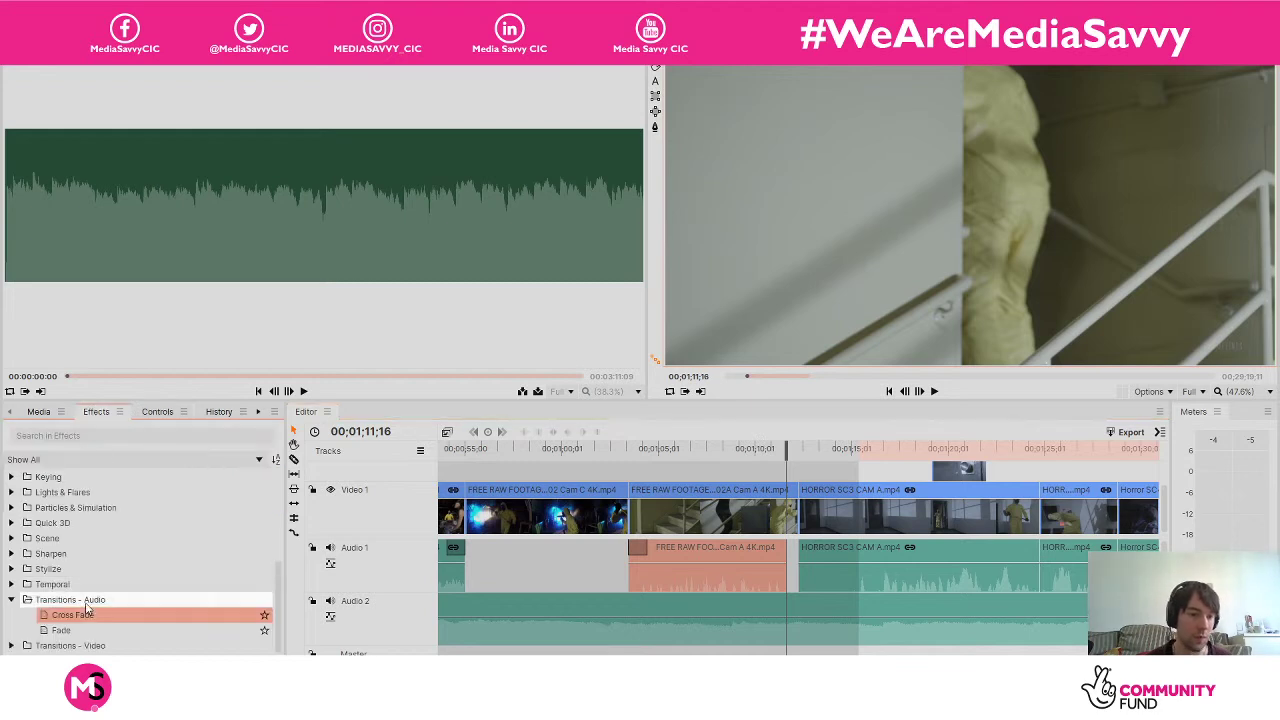
left_click_drag(92, 616, 782, 543)
left_click(753, 451)
key("space")
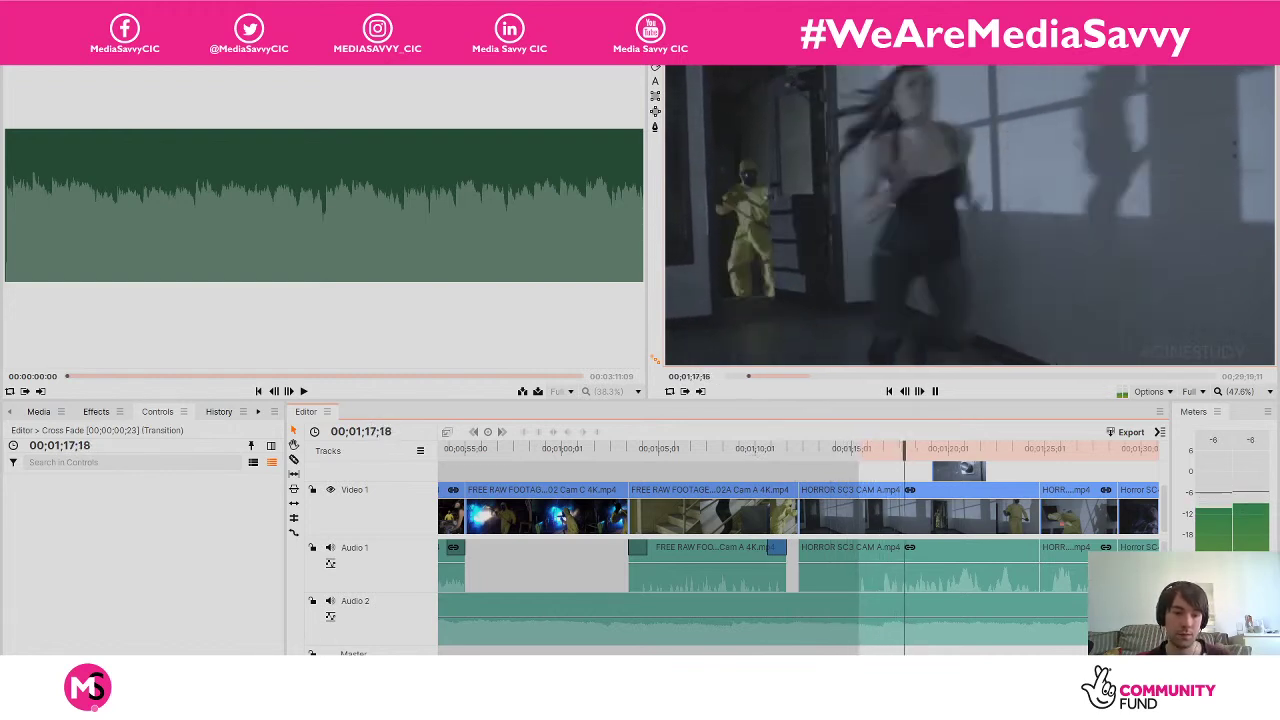
Play on through the HORROR SC3 CAM A clips and into the Horror SC4 CAM A clip to check the music against the footage.
key("equal")
key("space")
key("minus")
key("minus")
key("minus")
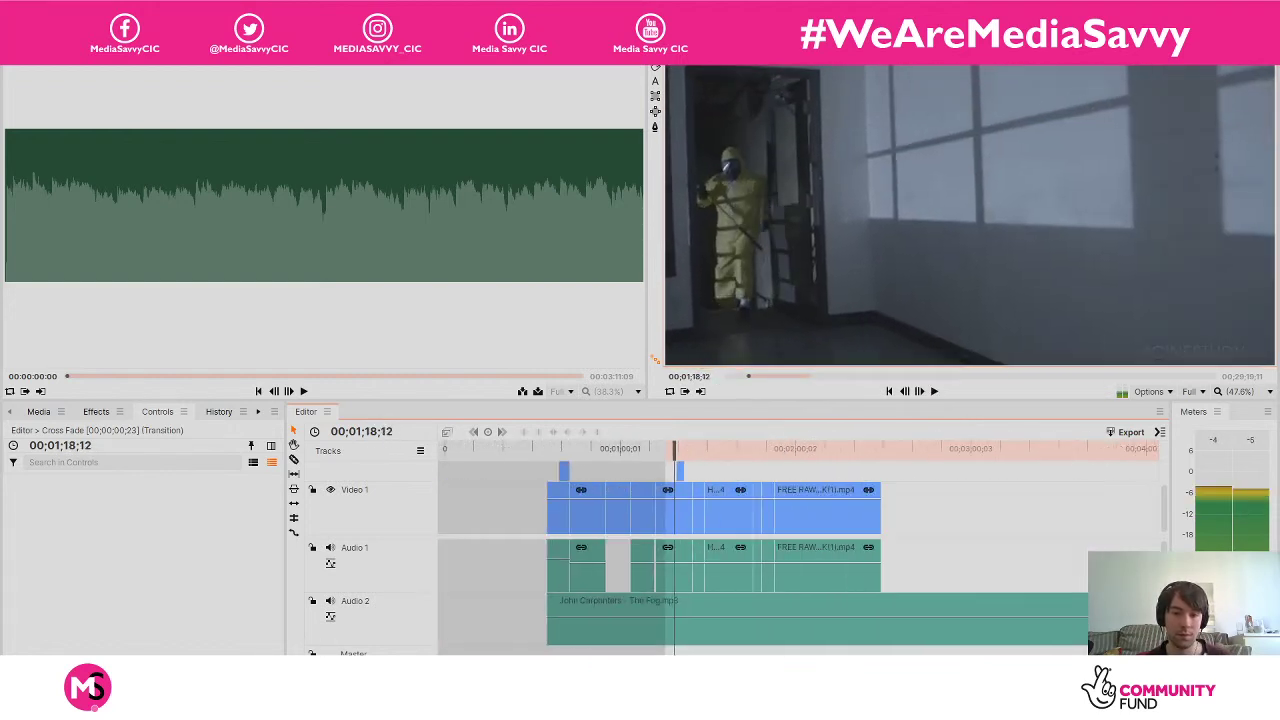
key("space")
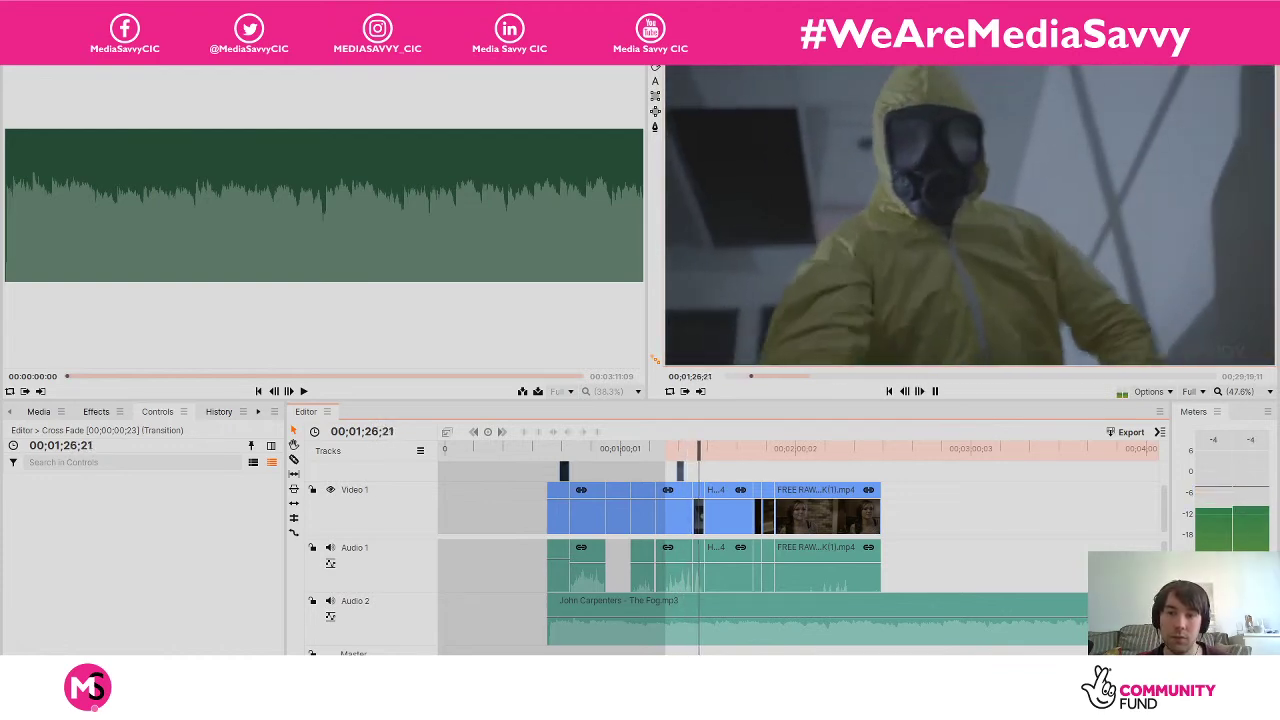
key("space")
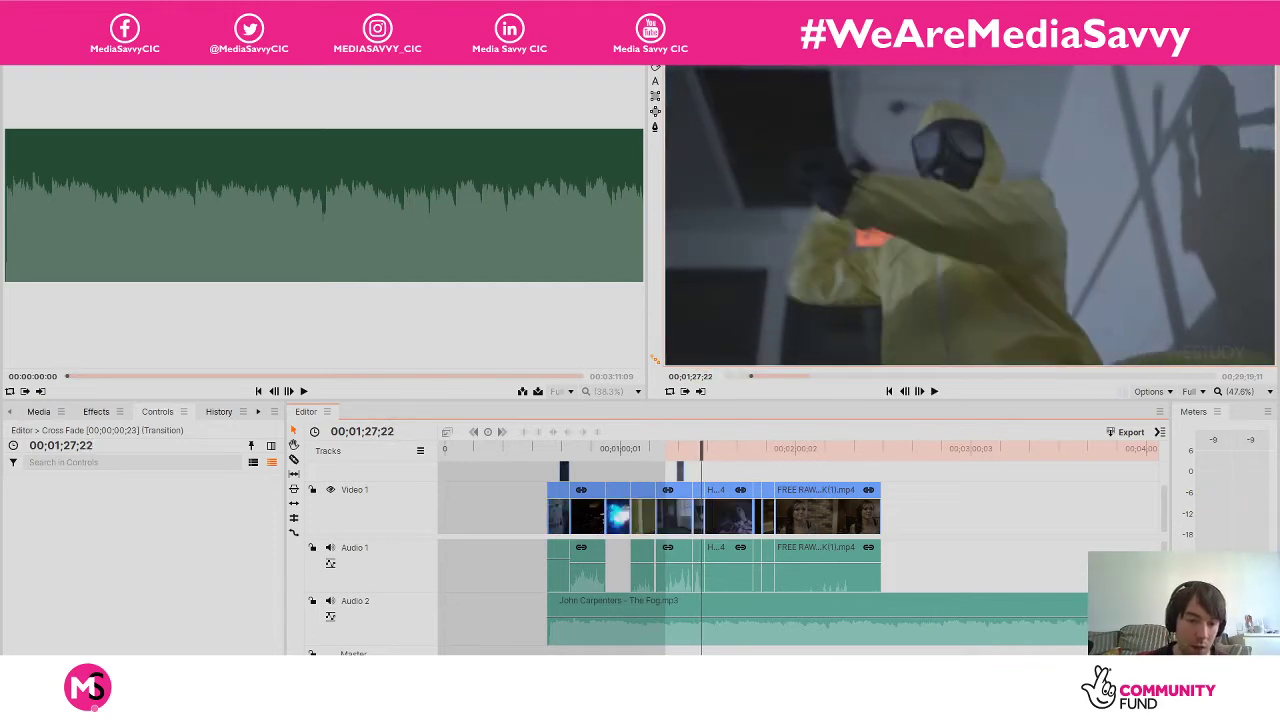
scroll(594, 545, "up", 5)
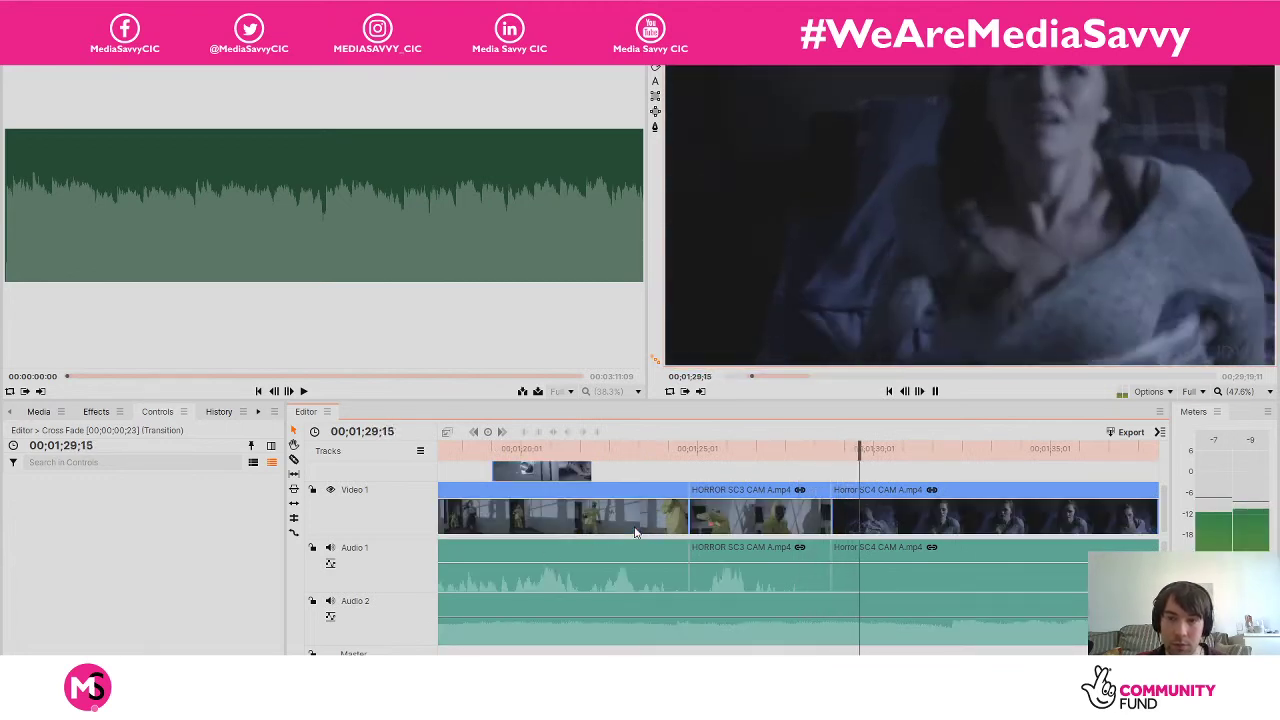
key("space")
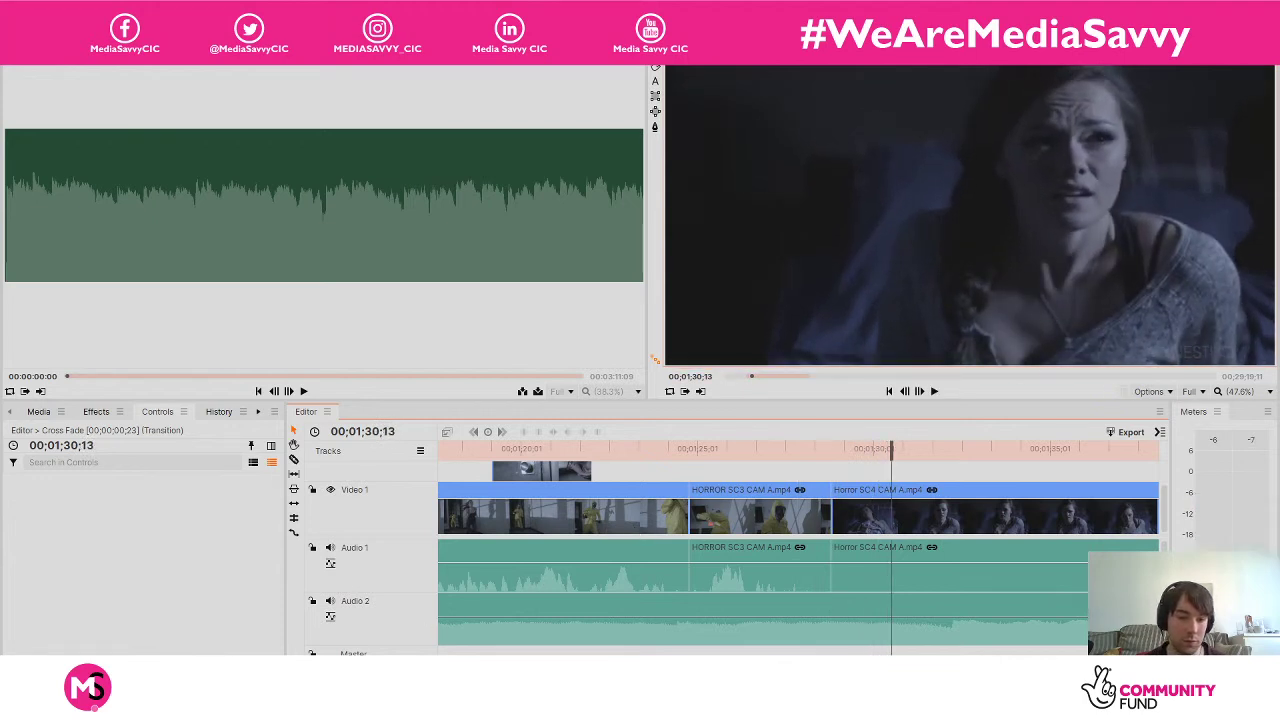
key("minus")
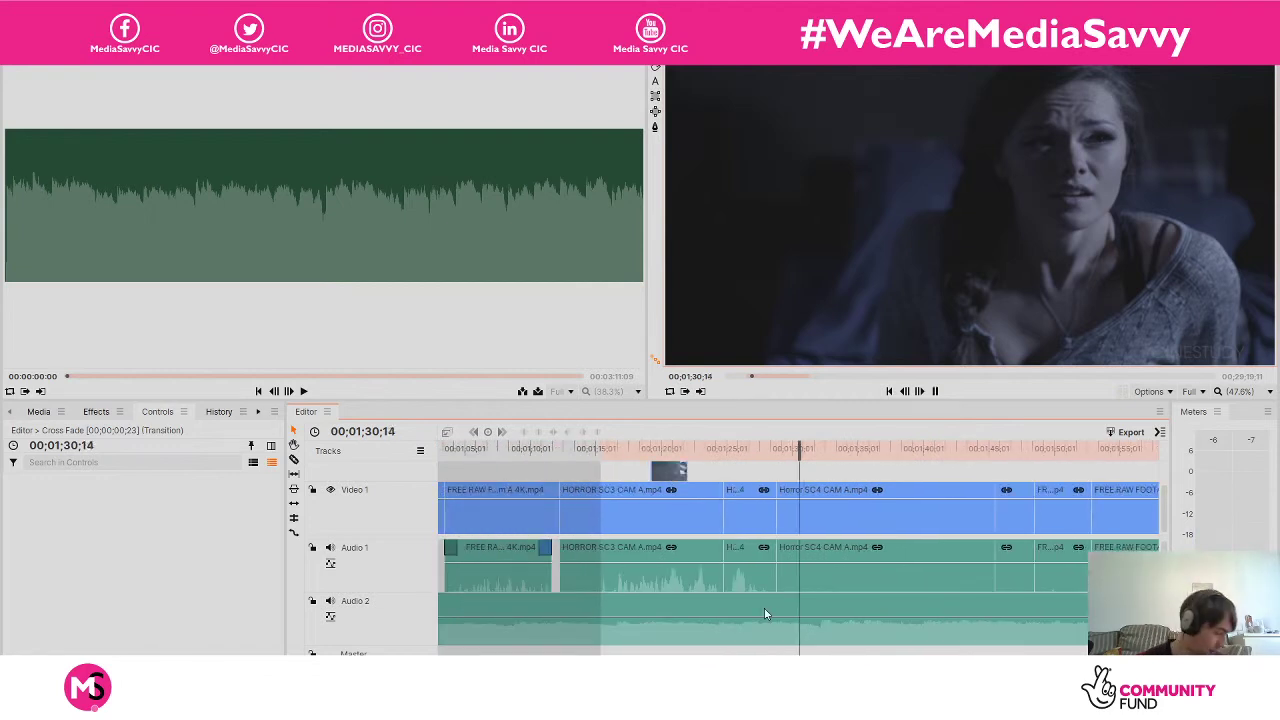
key("space")
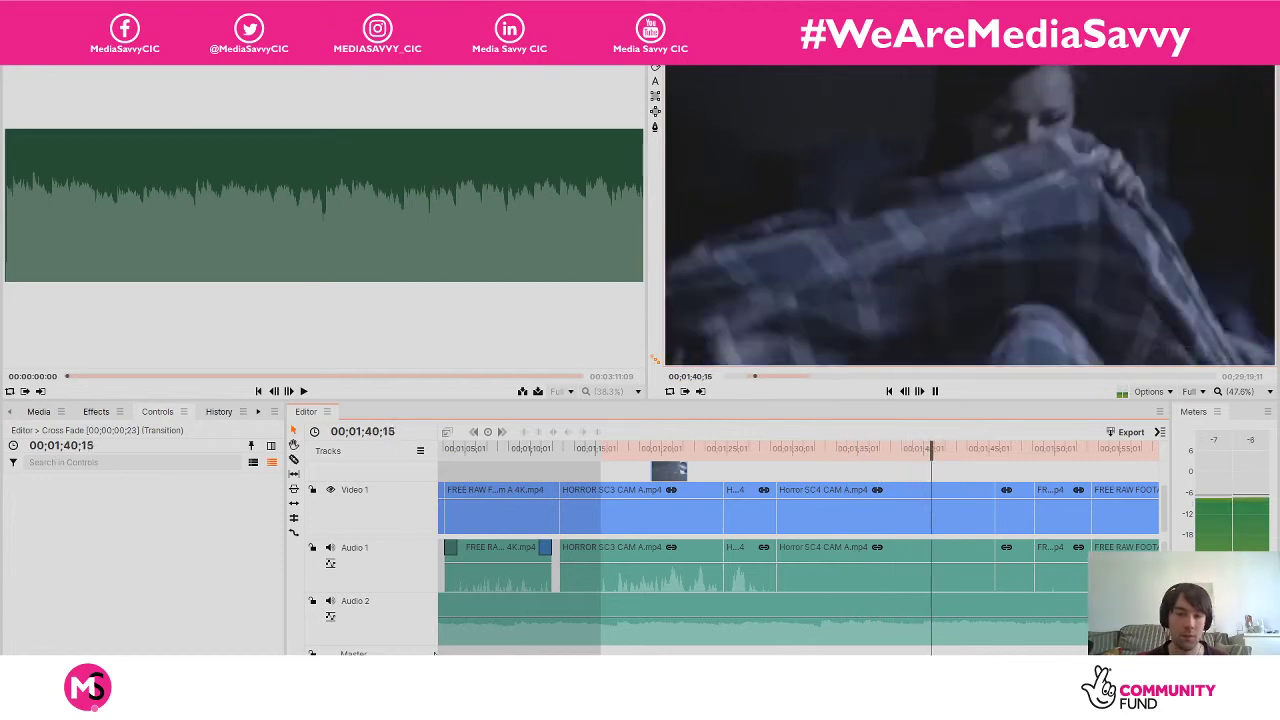
key("space")
Trim the end of John Carpenters - The Fog.mp3 on Audio 2 back to the end of the Horror SC4 CAM A clip.
key("equal")
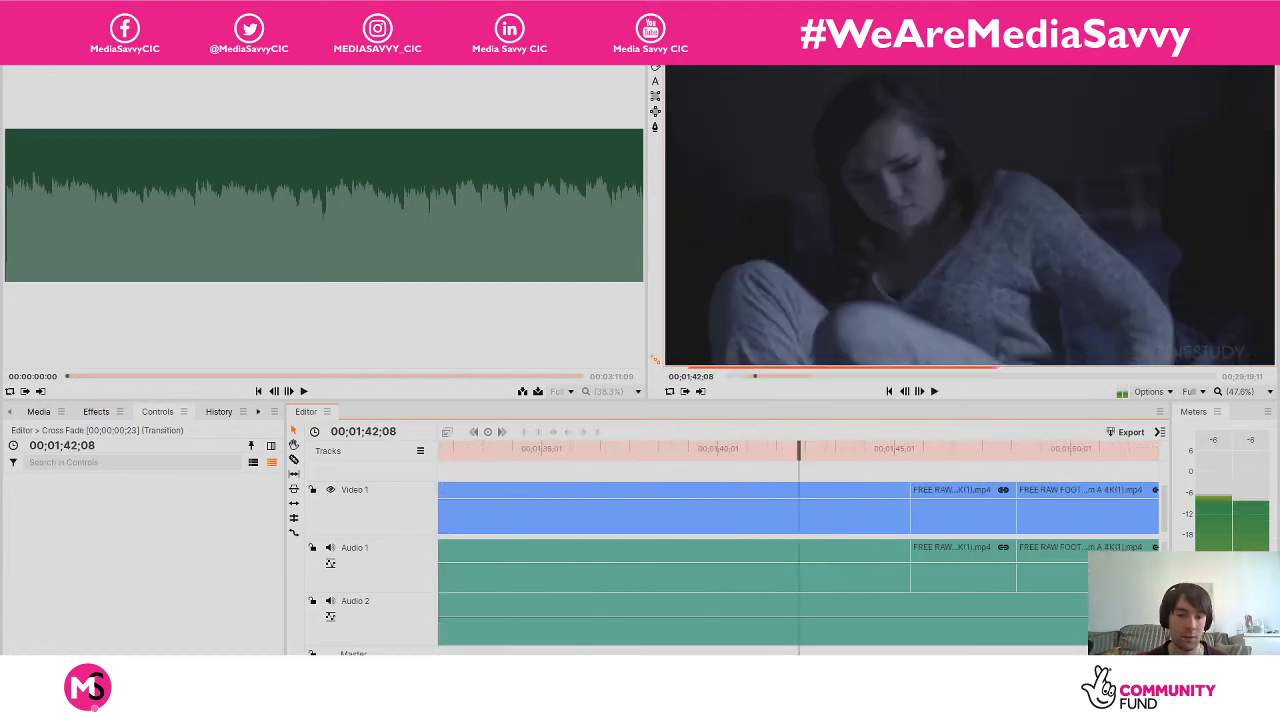
key("minus")
key("minus")
key("minus")
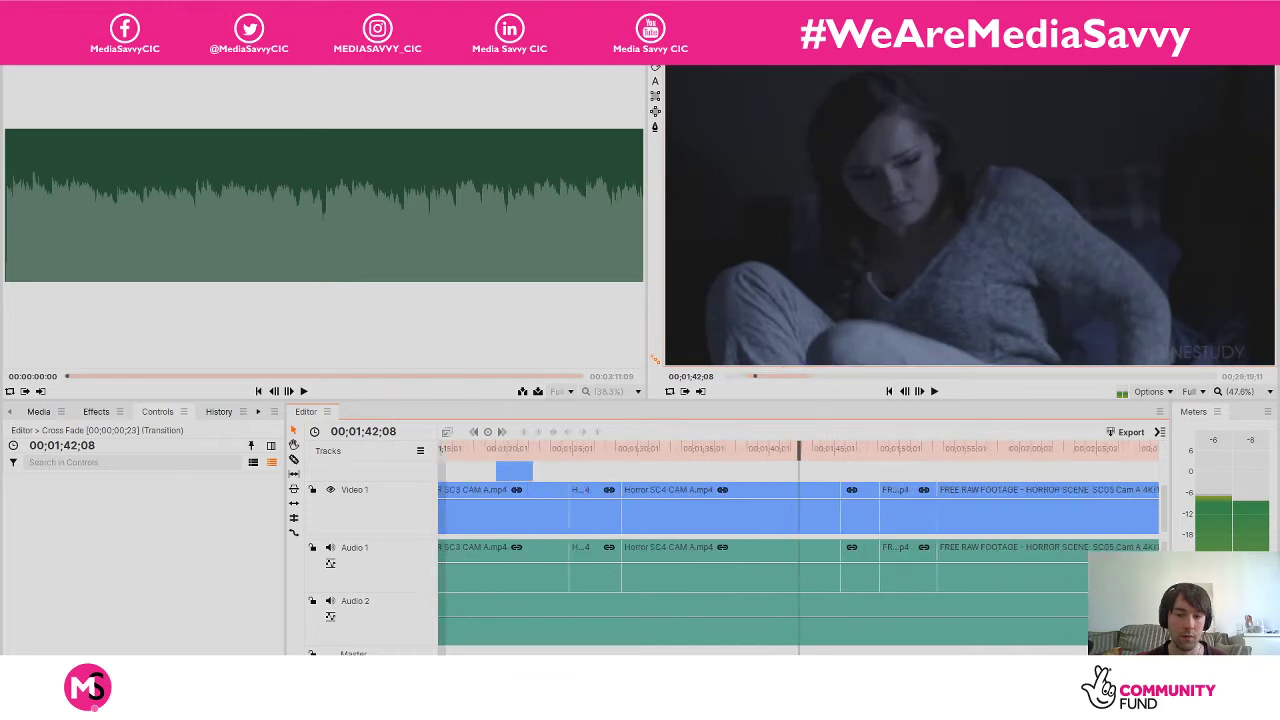
key("minus")
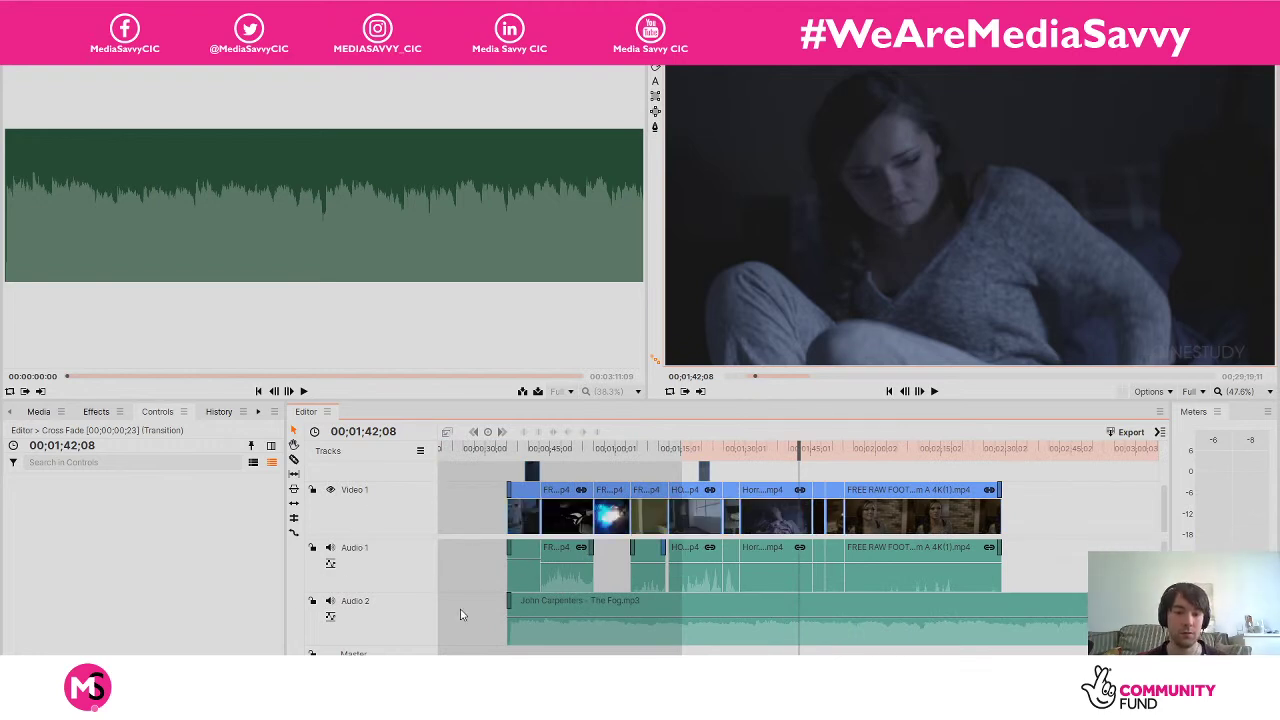
scroll(800, 550, "down", 5)
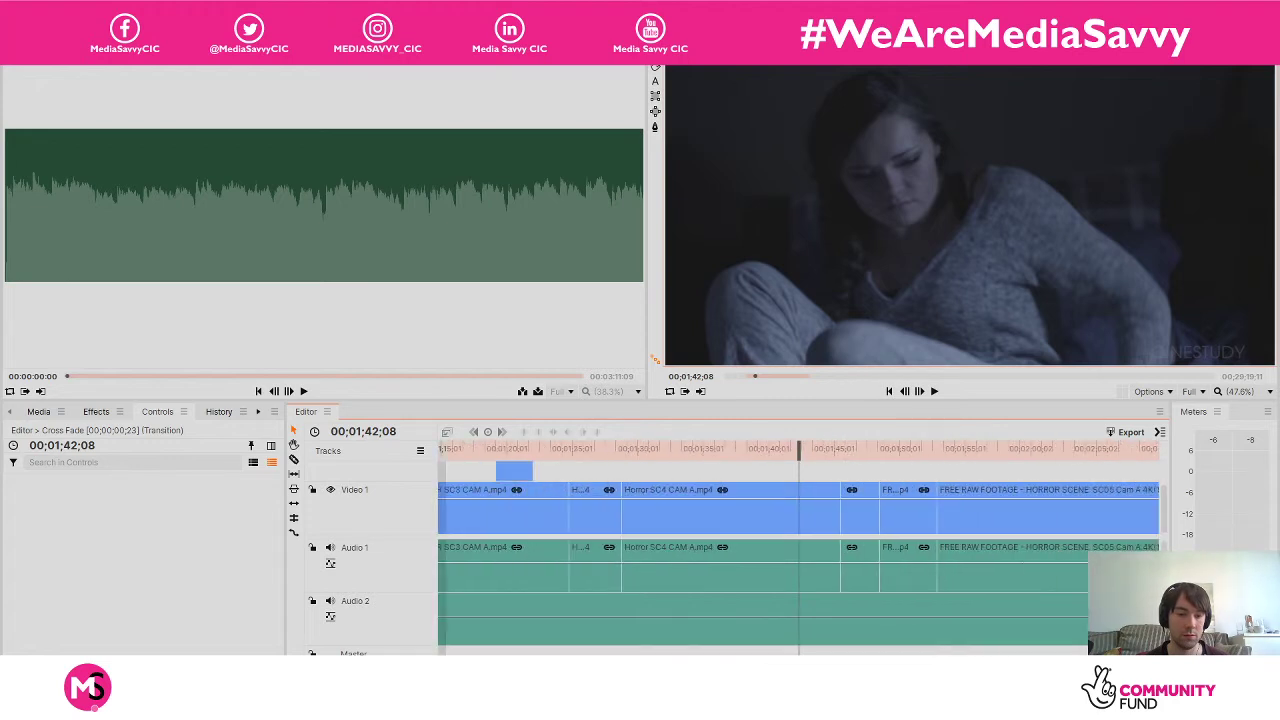
scroll(800, 550, "up", 3)
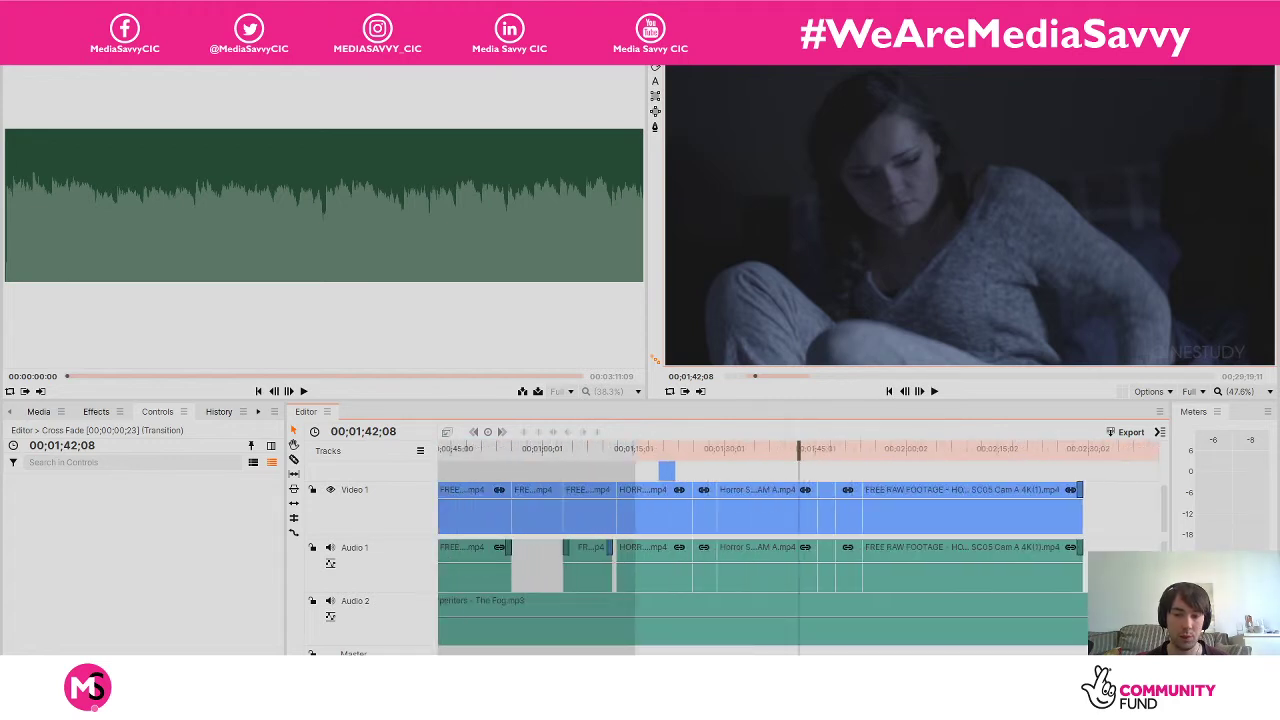
scroll(897, 645, "down", 3)
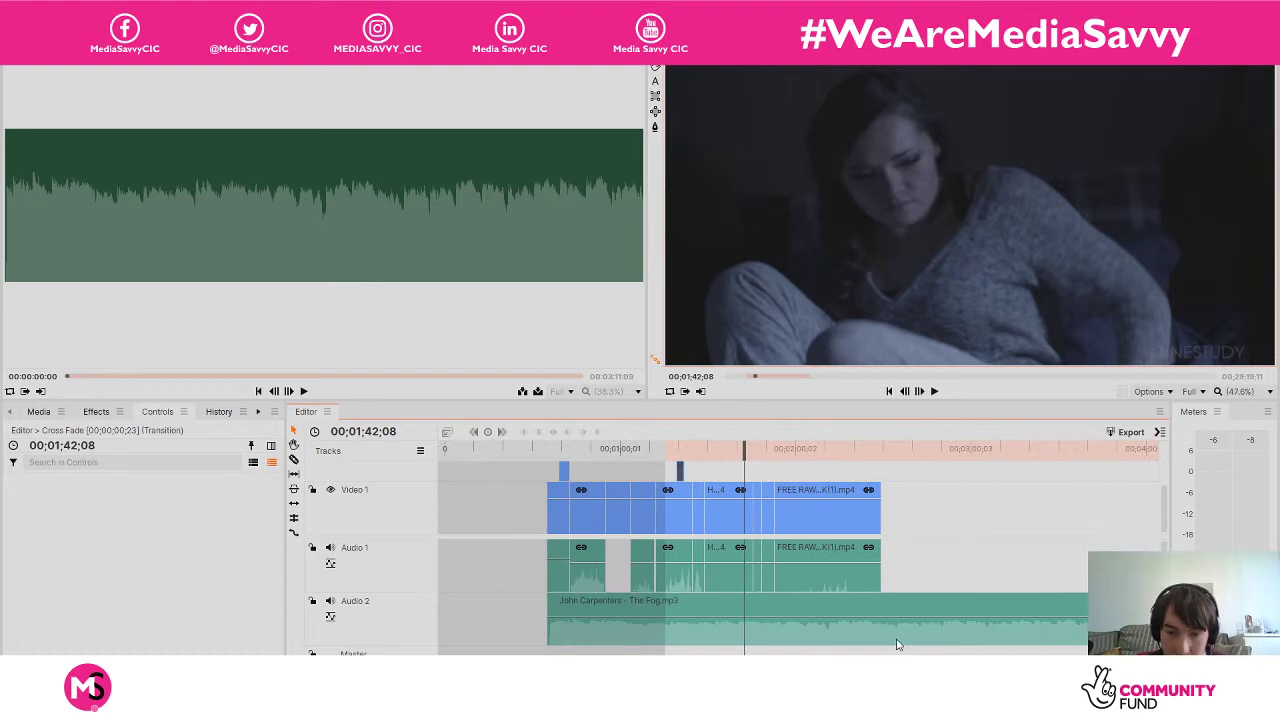
left_click_drag(548, 605, 755, 600)
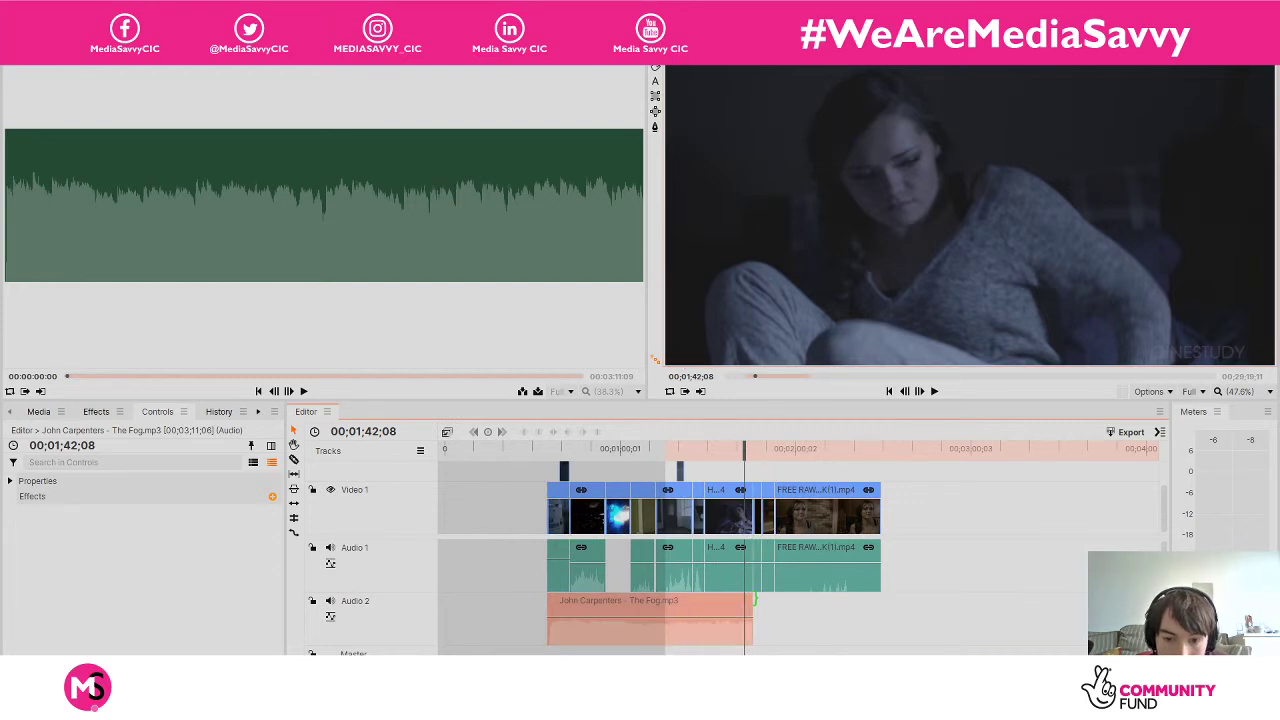
Add a Cross Fade at the end of John Carpenters - The Fog.mp3 on Audio 2 and play part of the lead-up.
left_click(729, 451)
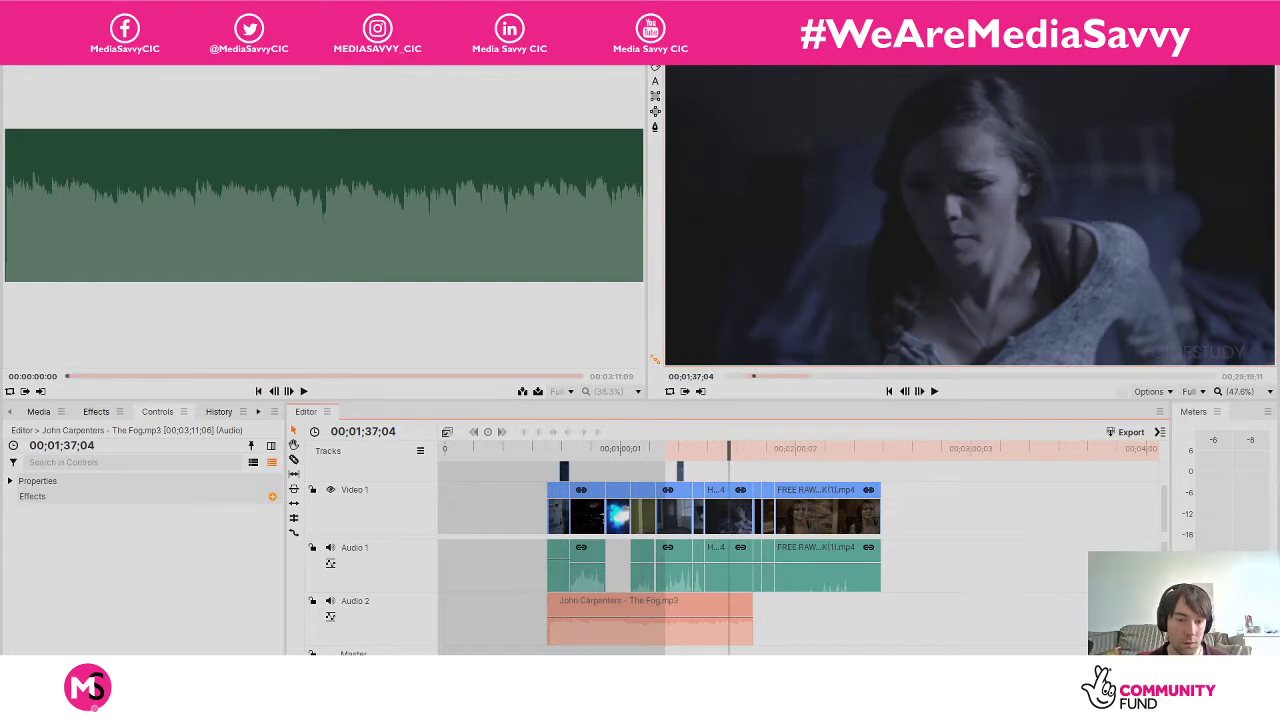
scroll(545, 468, "up", 5)
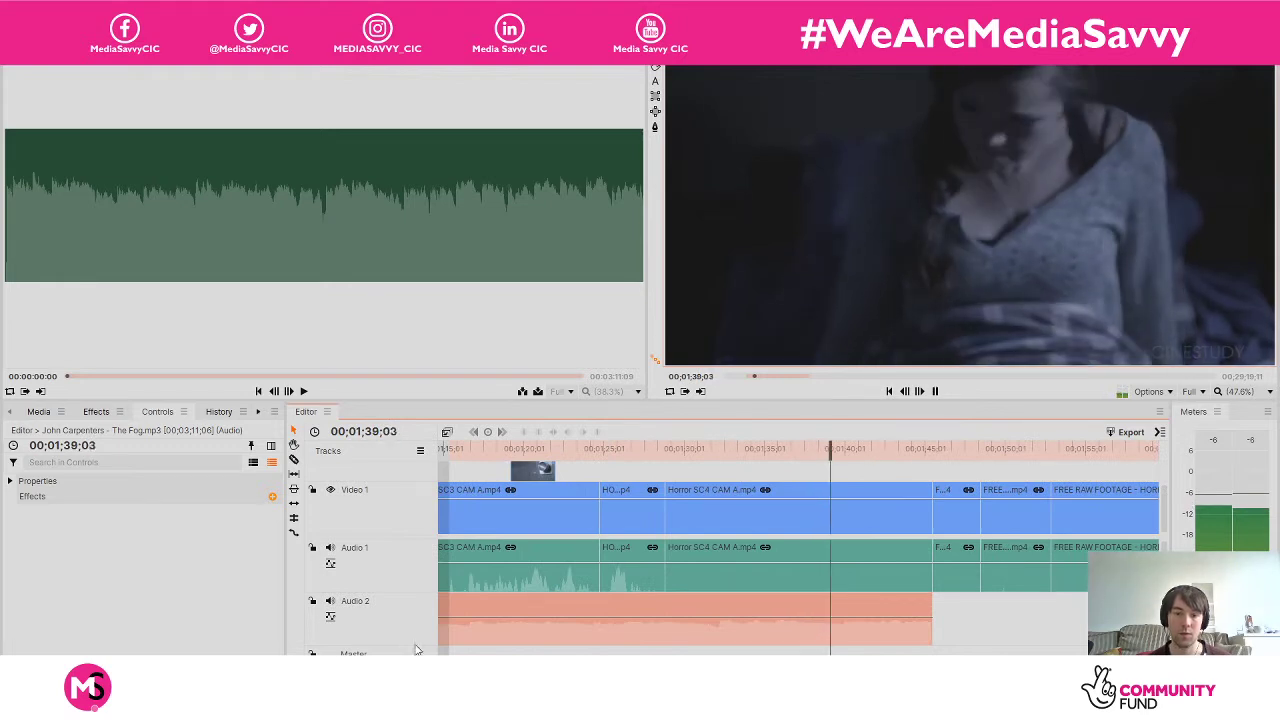
key("space")
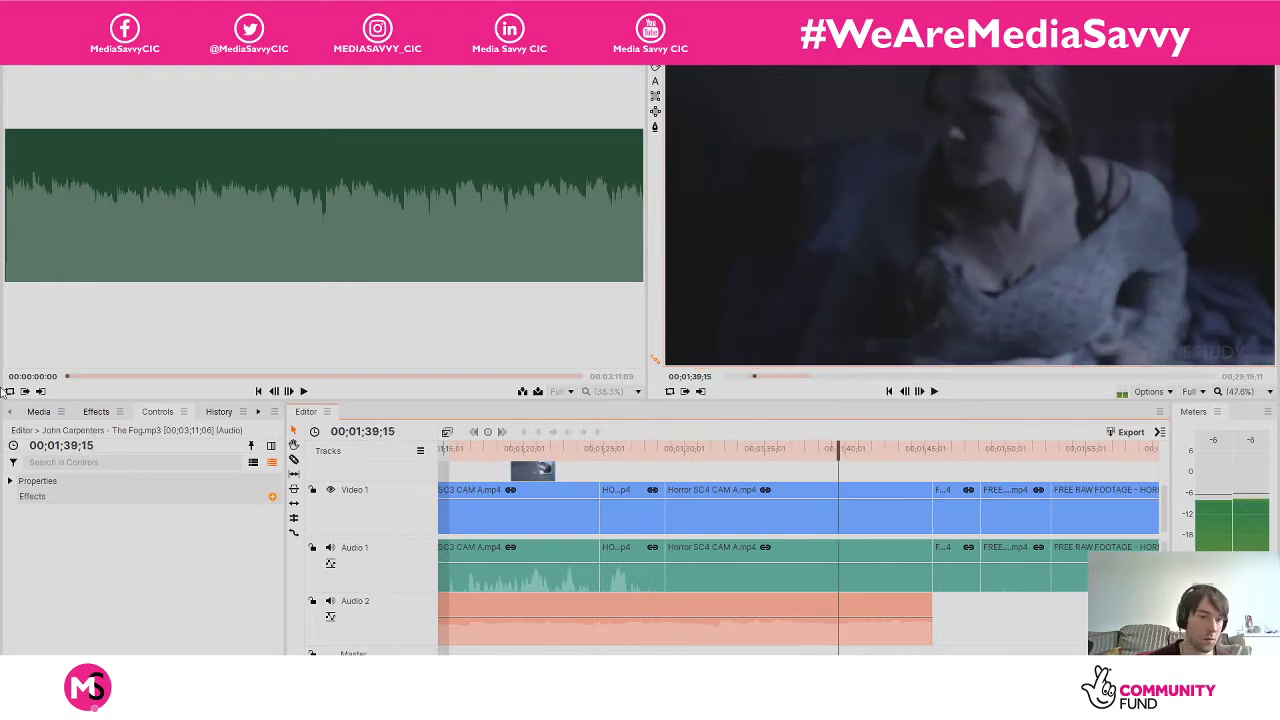
left_click(94, 411)
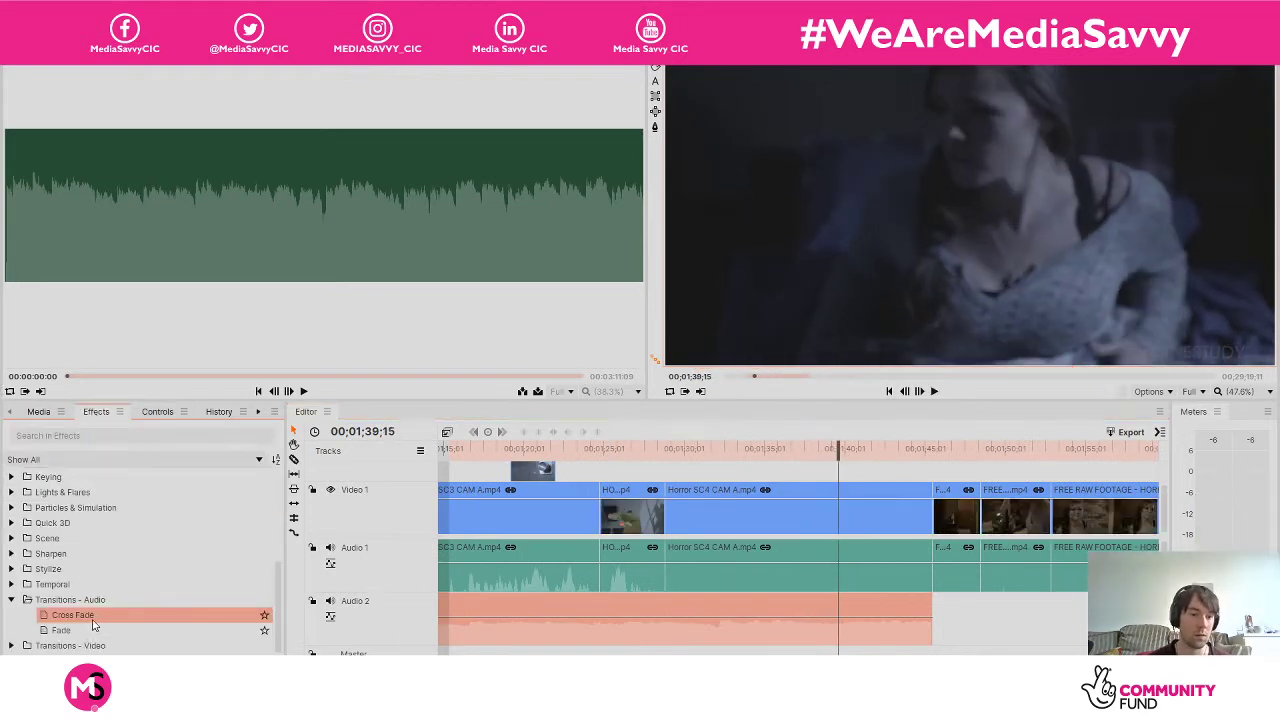
mouse_move(92, 621)
left_mouse_down()
mouse_move(945, 615)
mouse_move(900, 601)
left_mouse_up()
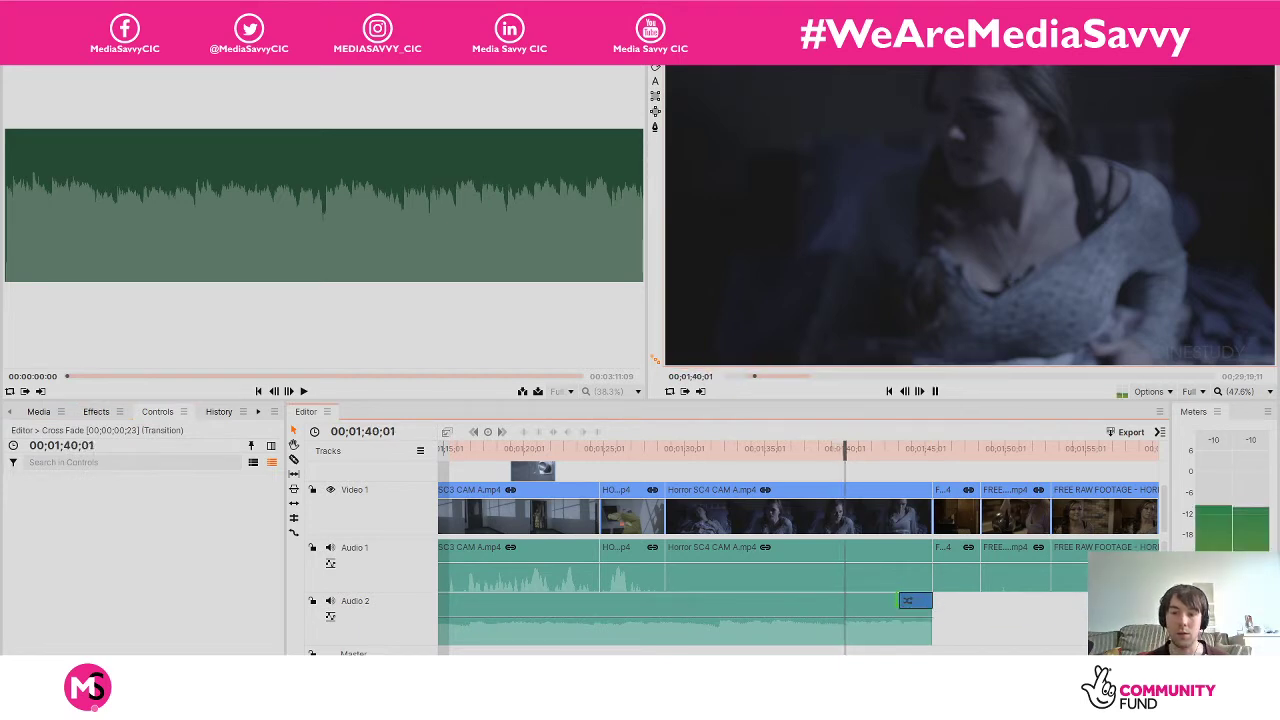
key("space")
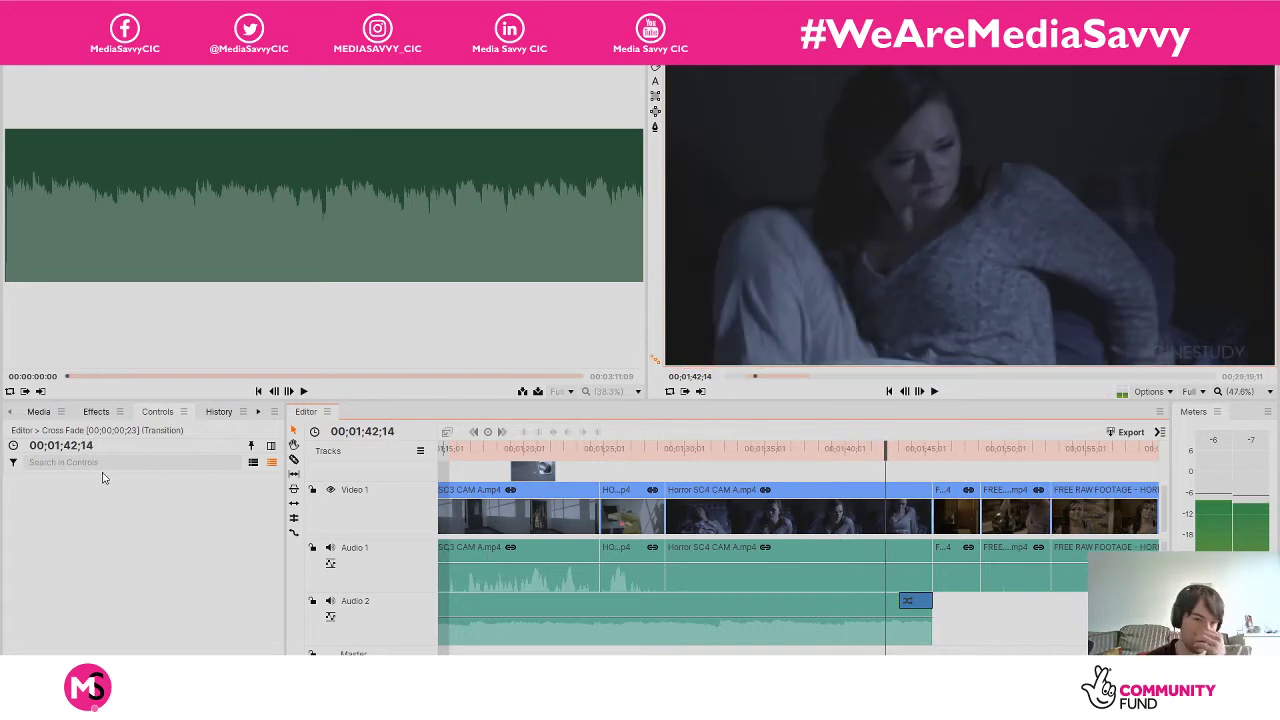
Lengthen the Cross Fade at the music's end by extending its start back to slightly before 00;01;42;14.
left_click(98, 413)
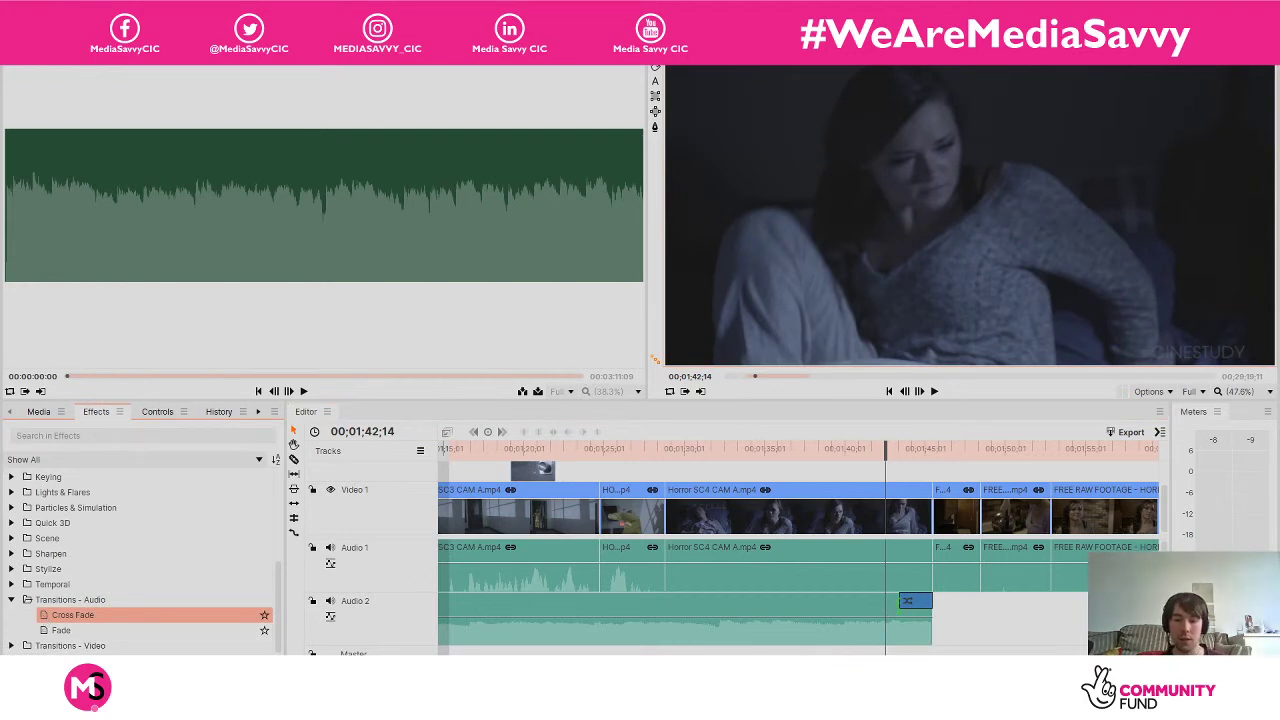
mouse_move(899, 601)
left_mouse_down()
mouse_move(855, 605)
mouse_move(881, 603)
left_mouse_up()
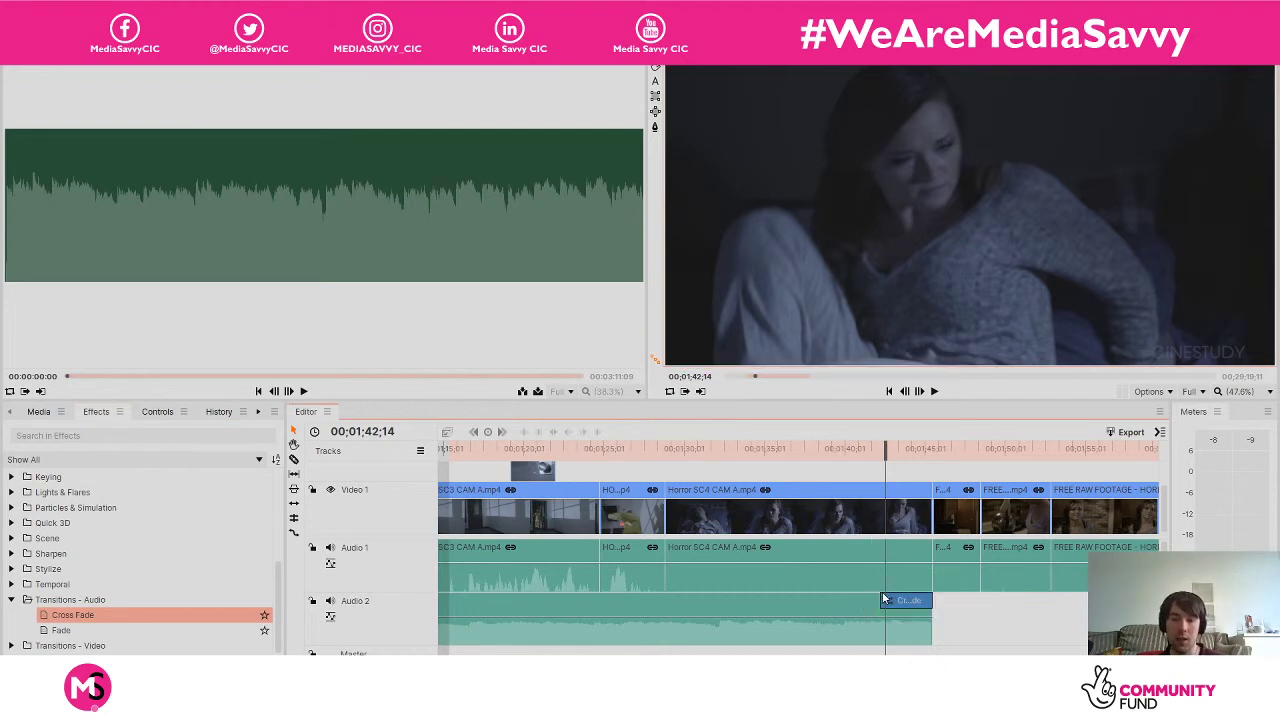
left_click_drag(881, 600, 868, 600)
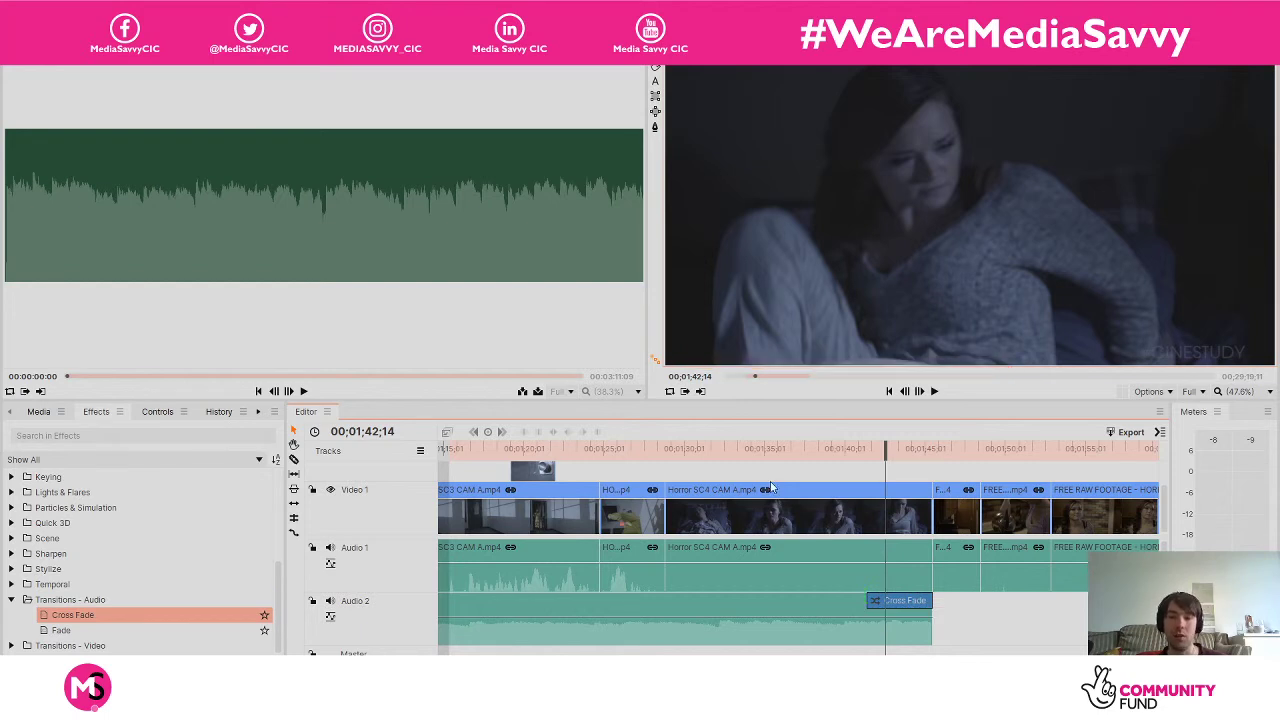
Play from the Horror SC4 CAM A clip across the lengthened fade and on into the FREE RAW FOOTAGE clips to check it.
left_click(814, 453)
key("space")
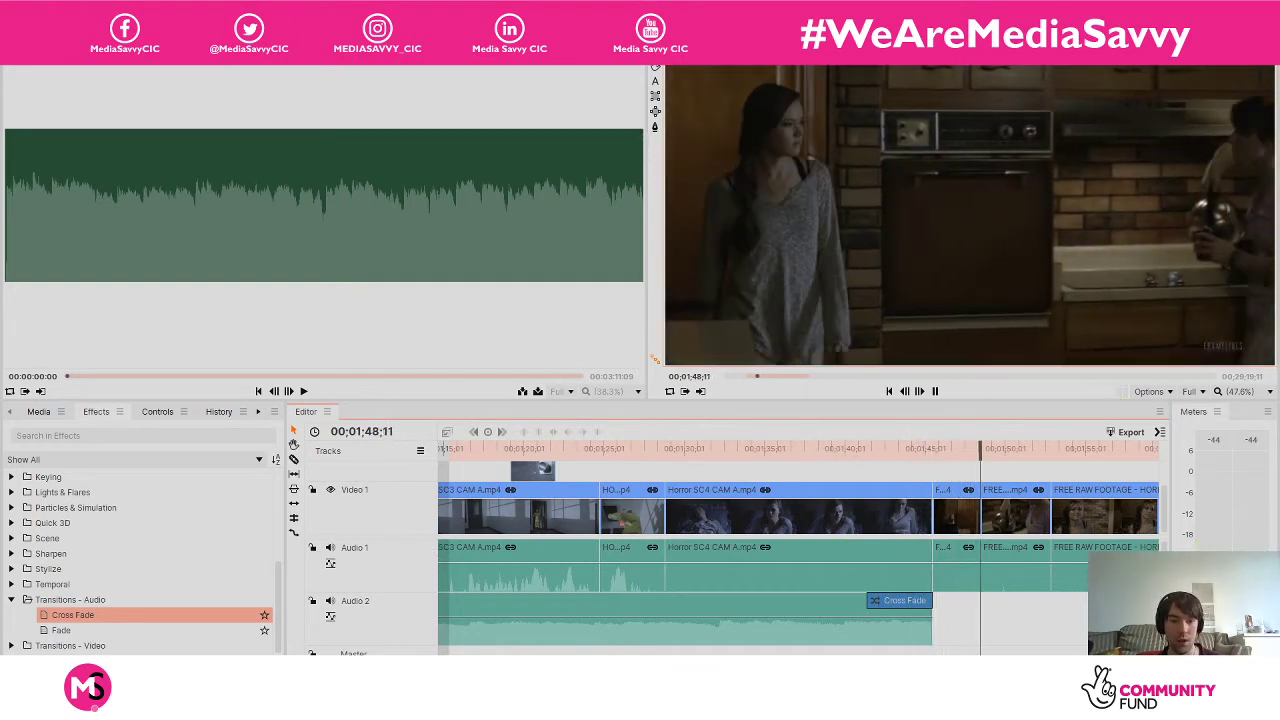
scroll(800, 550, "down", 5)
key("space")
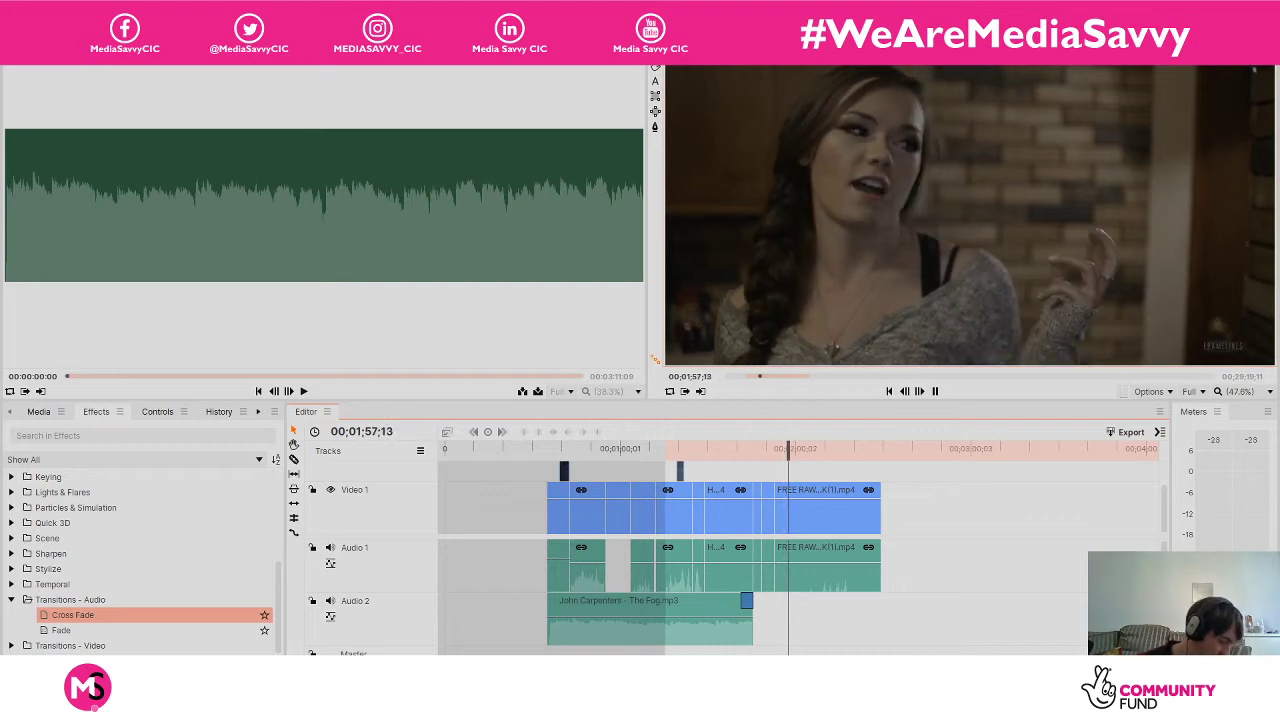
key("space")
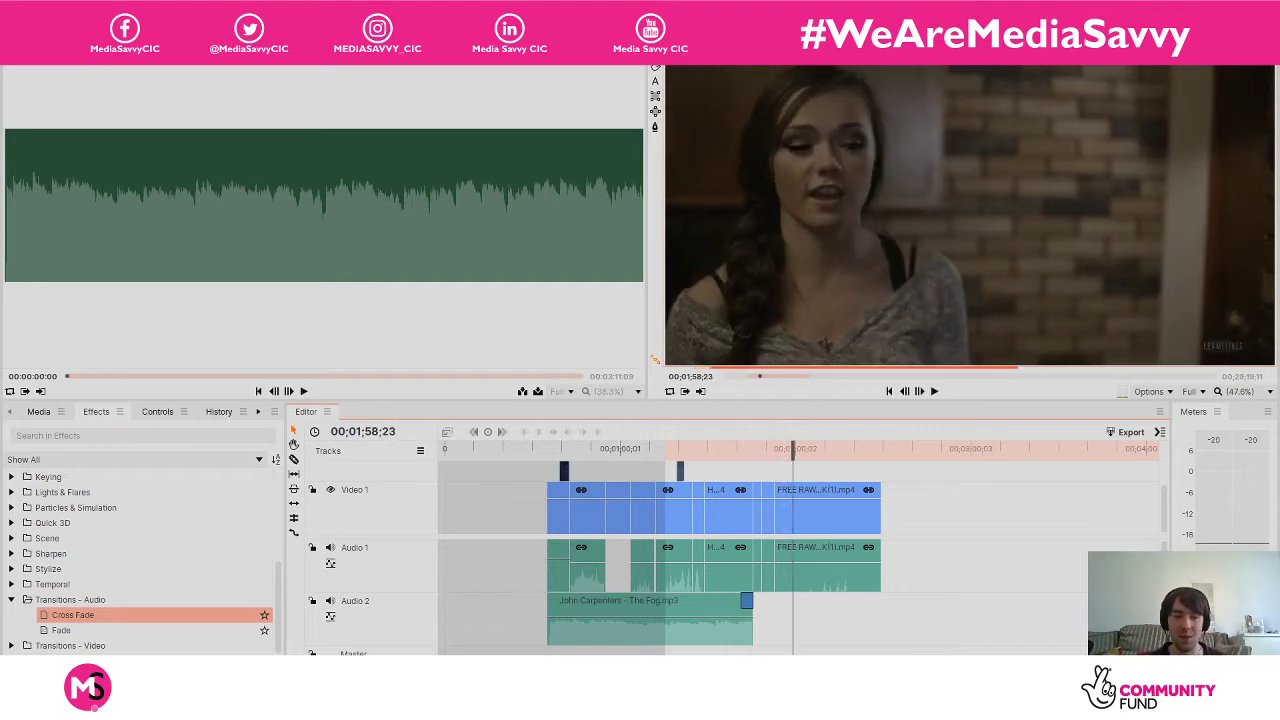
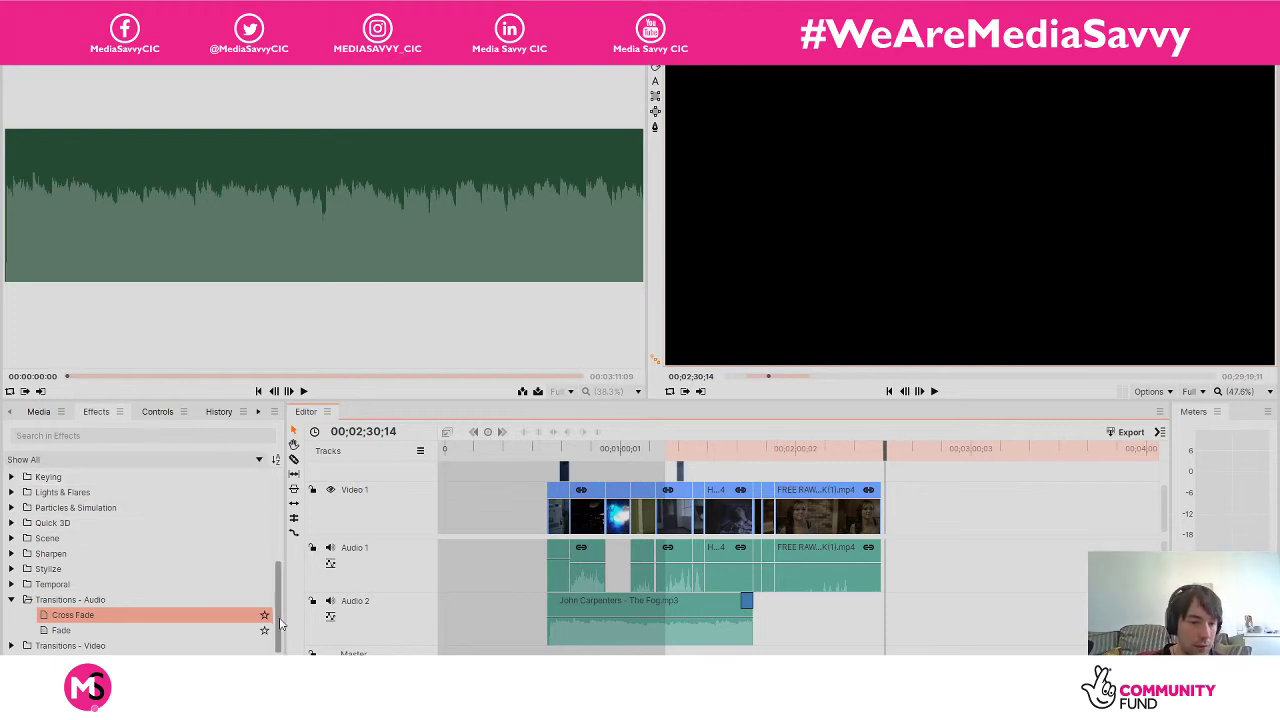
Start a media import, look through the Horror Movie Themes folder and switch to the Horror Sound Effects folder.
scroll(280, 622, "up", 8)
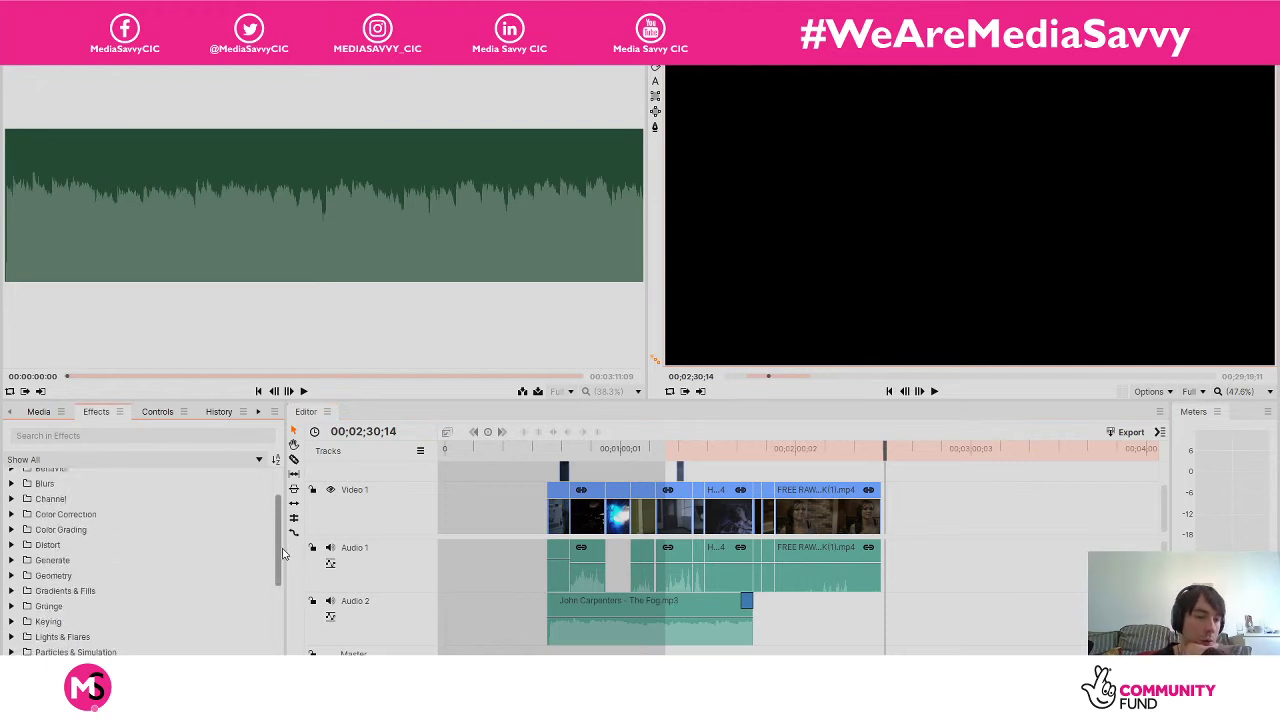
left_click(38, 412)
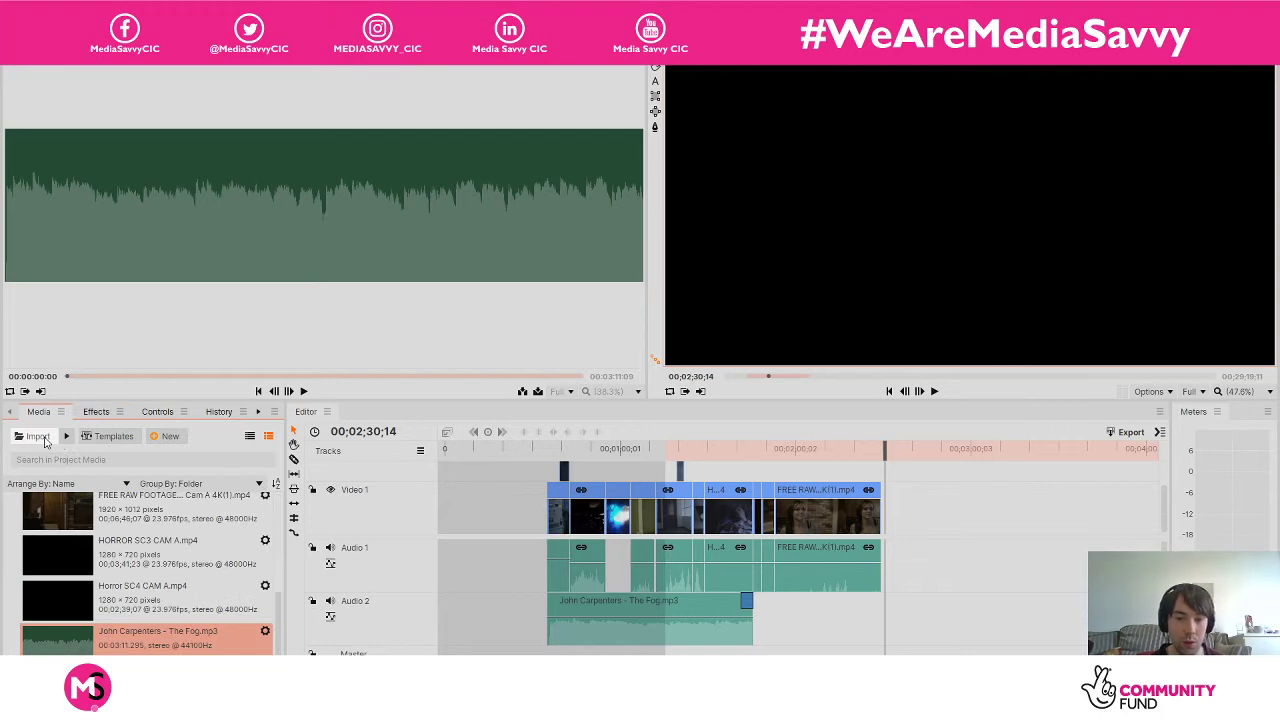
left_click(42, 438)
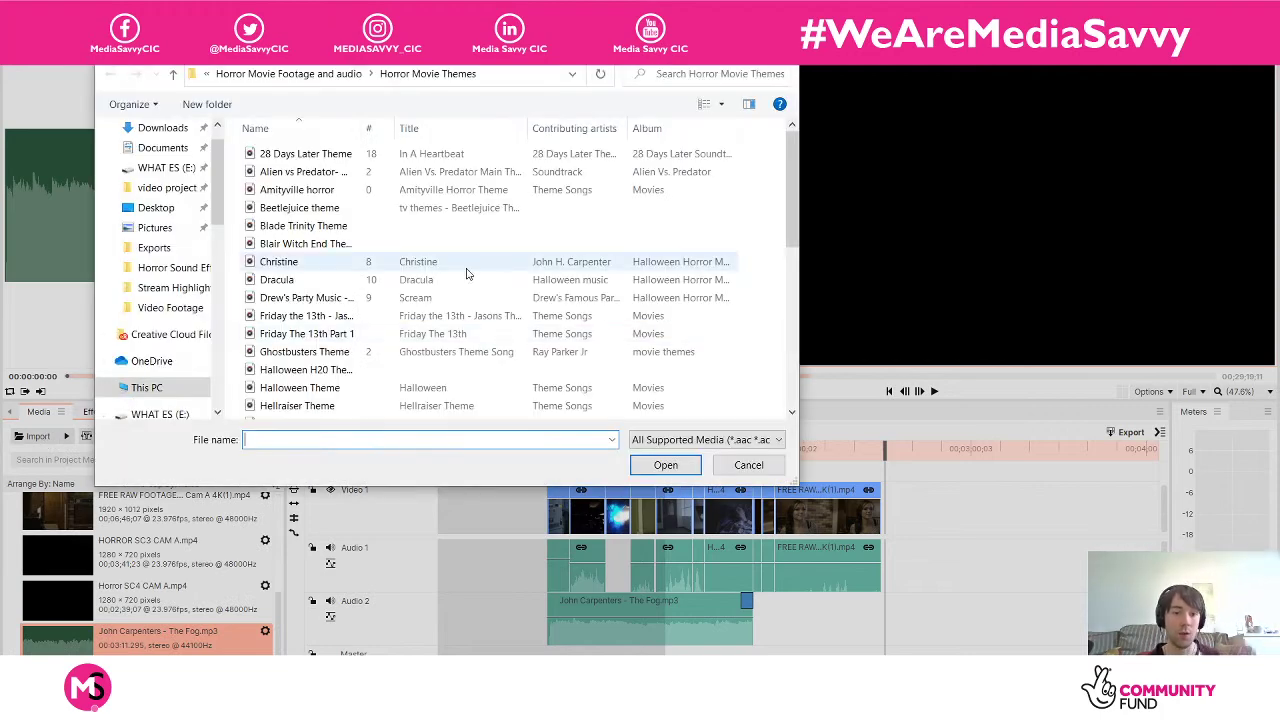
scroll(466, 272, "down", 6)
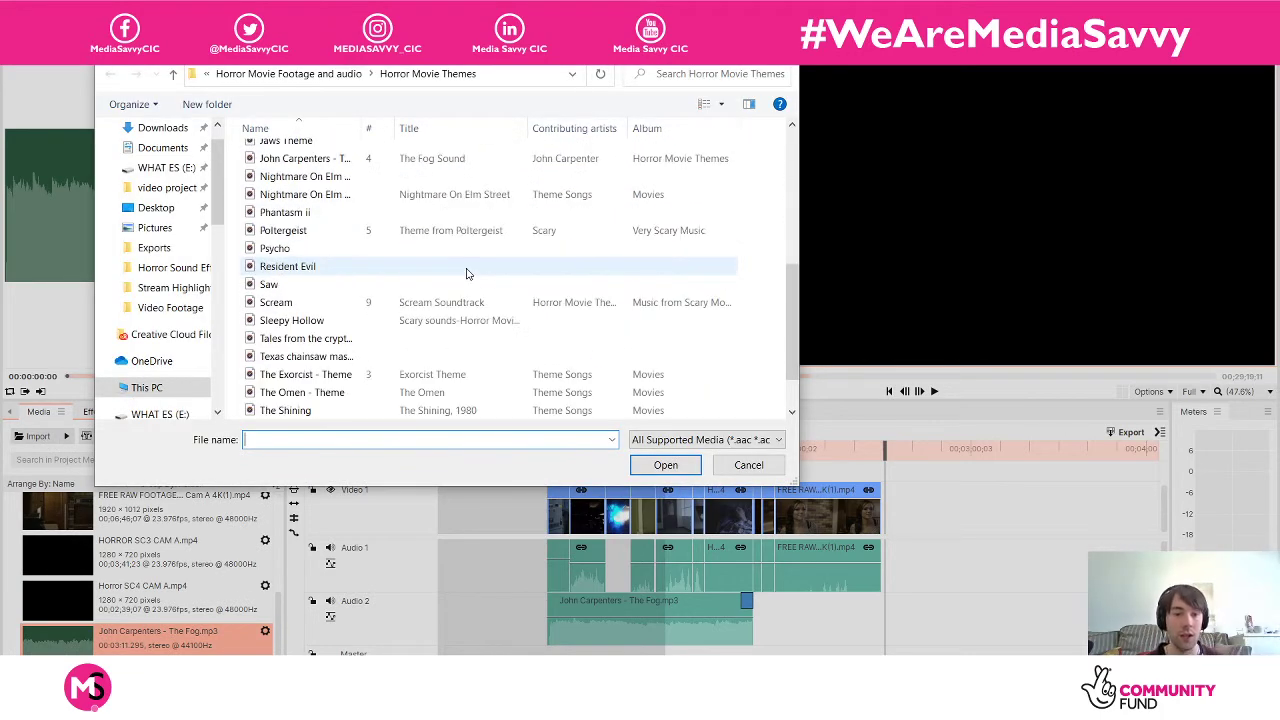
scroll(466, 272, "up", 6)
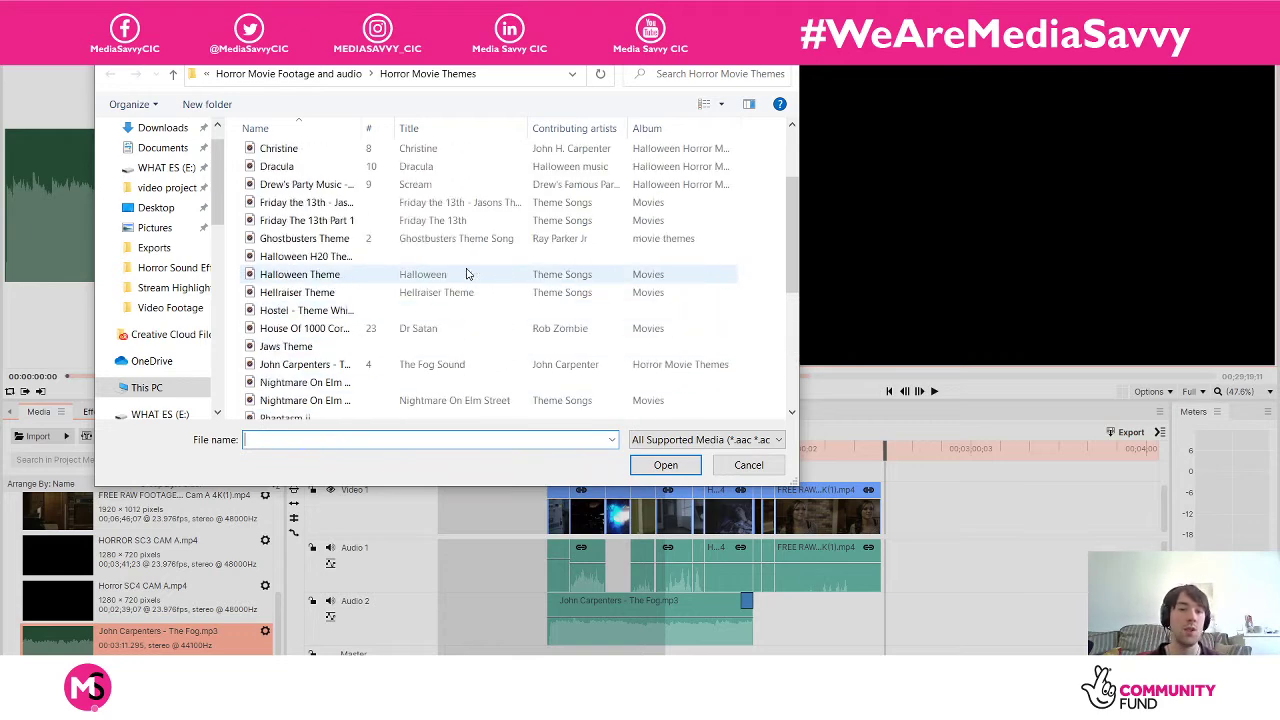
scroll(466, 272, "down", 1)
scroll(466, 272, "up", 1)
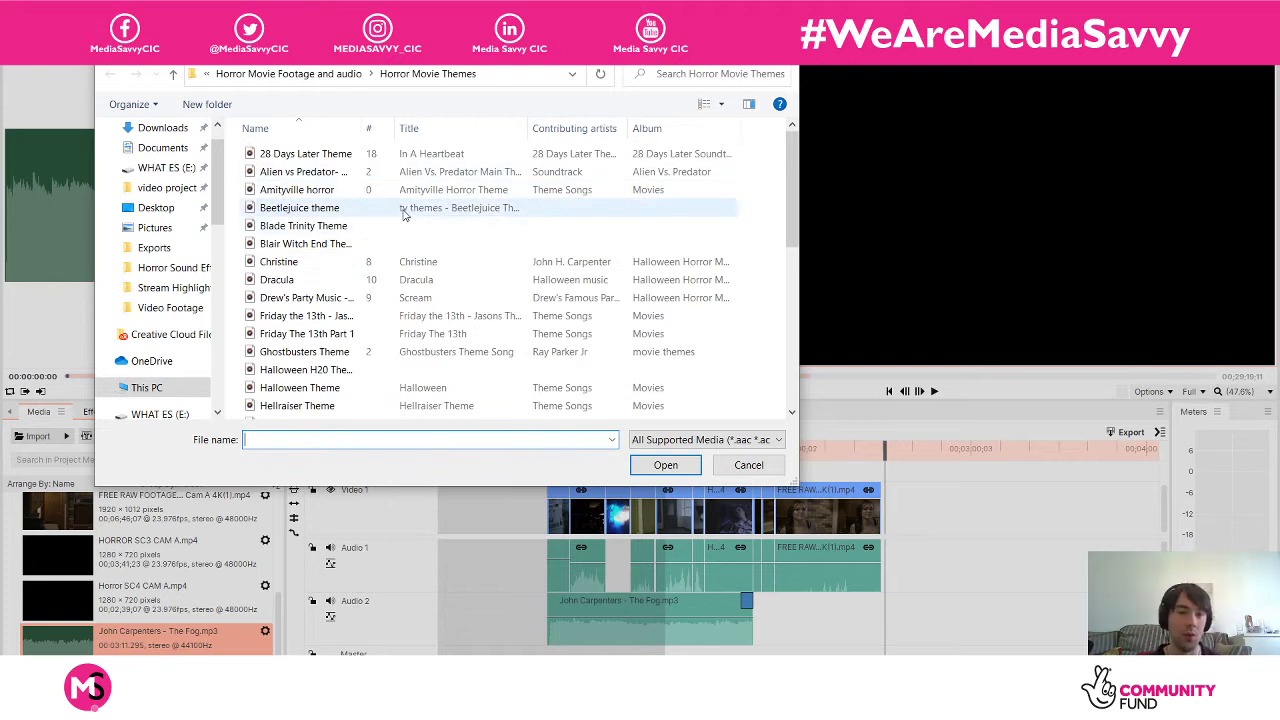
left_click(288, 74)
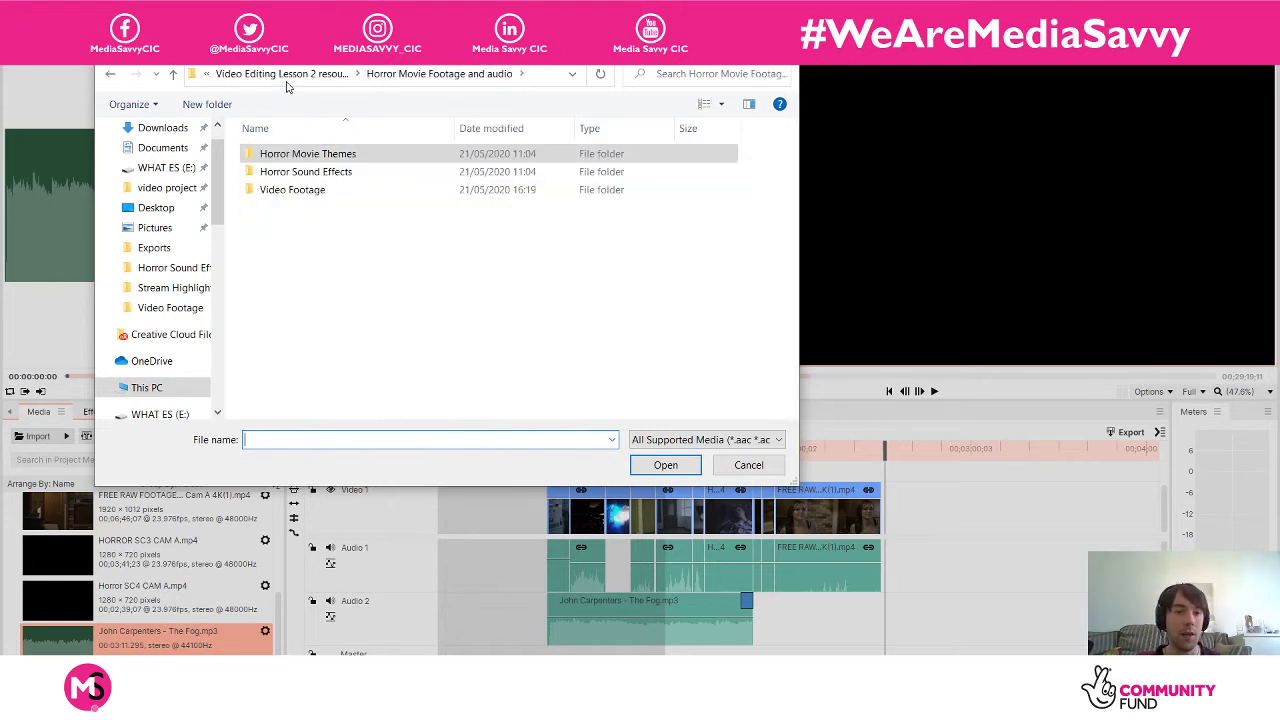
double_click(312, 174)
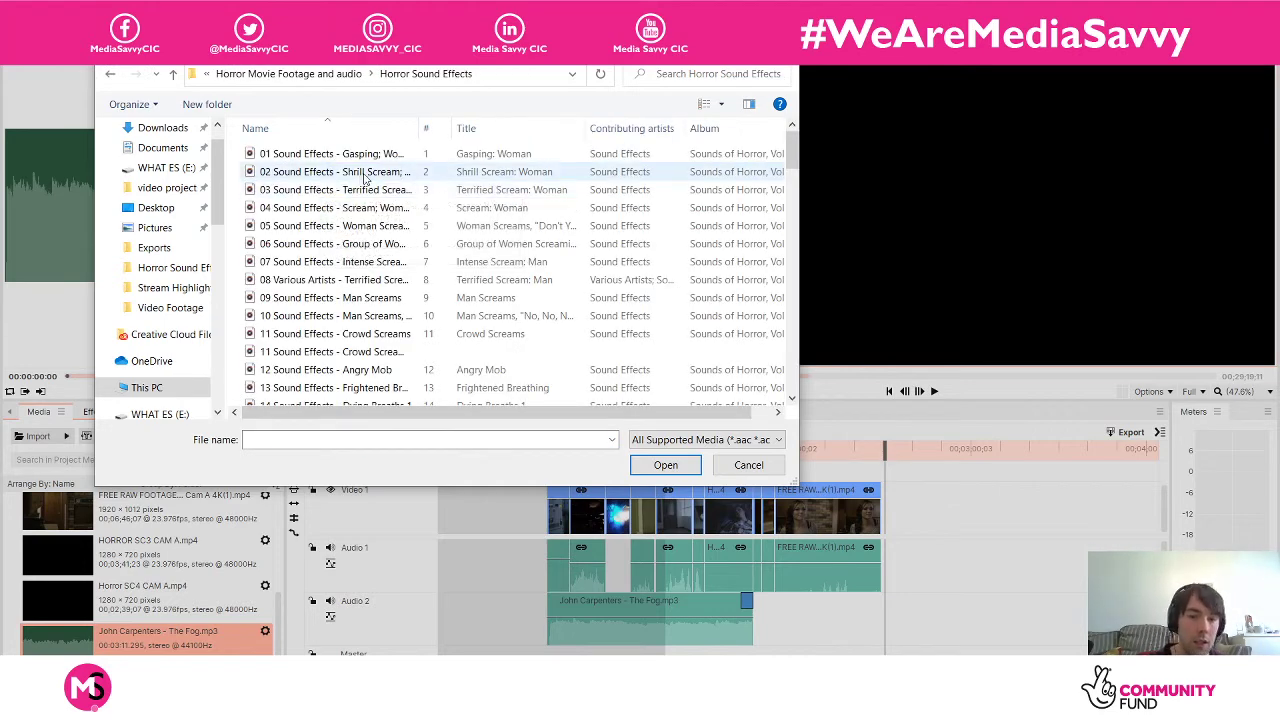
Import 89 Sound Effects - Chopping With a Bolo Knife and 90 Sound Effects - Chopping With a Machete from the folder.
scroll(408, 252, "down", 2)
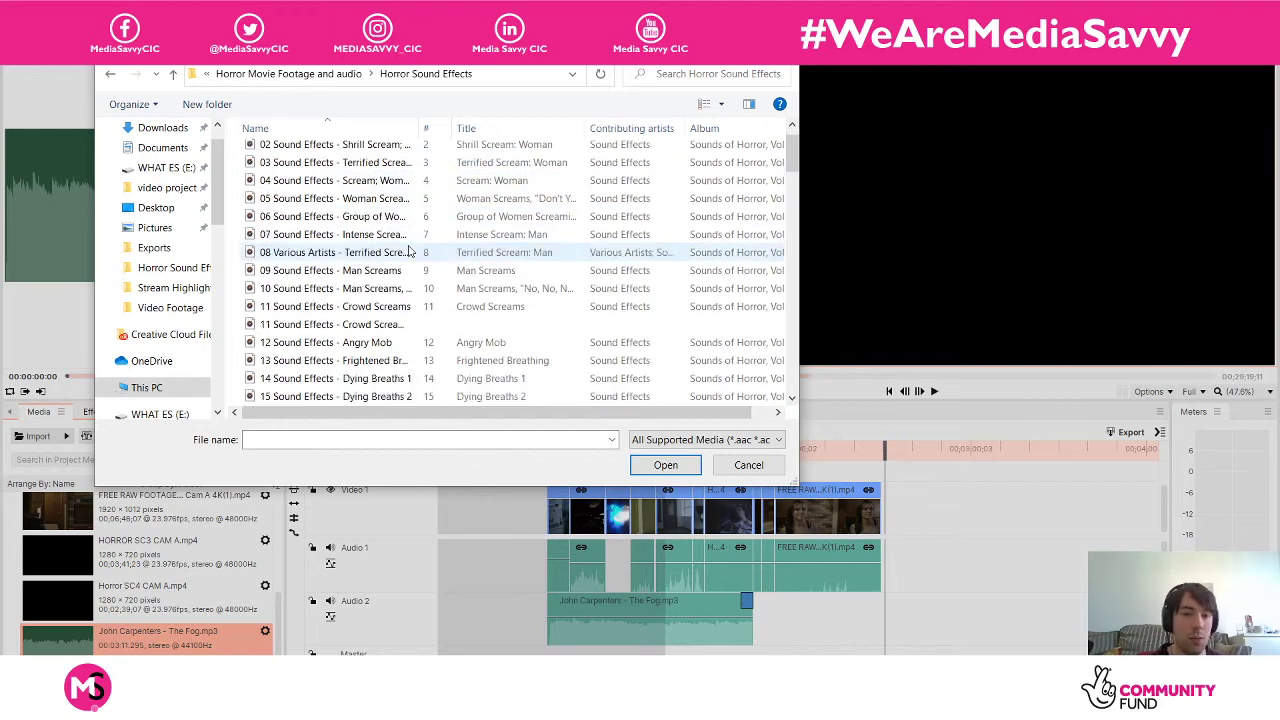
scroll(408, 252, "down", 2)
scroll(408, 252, "down", 2)
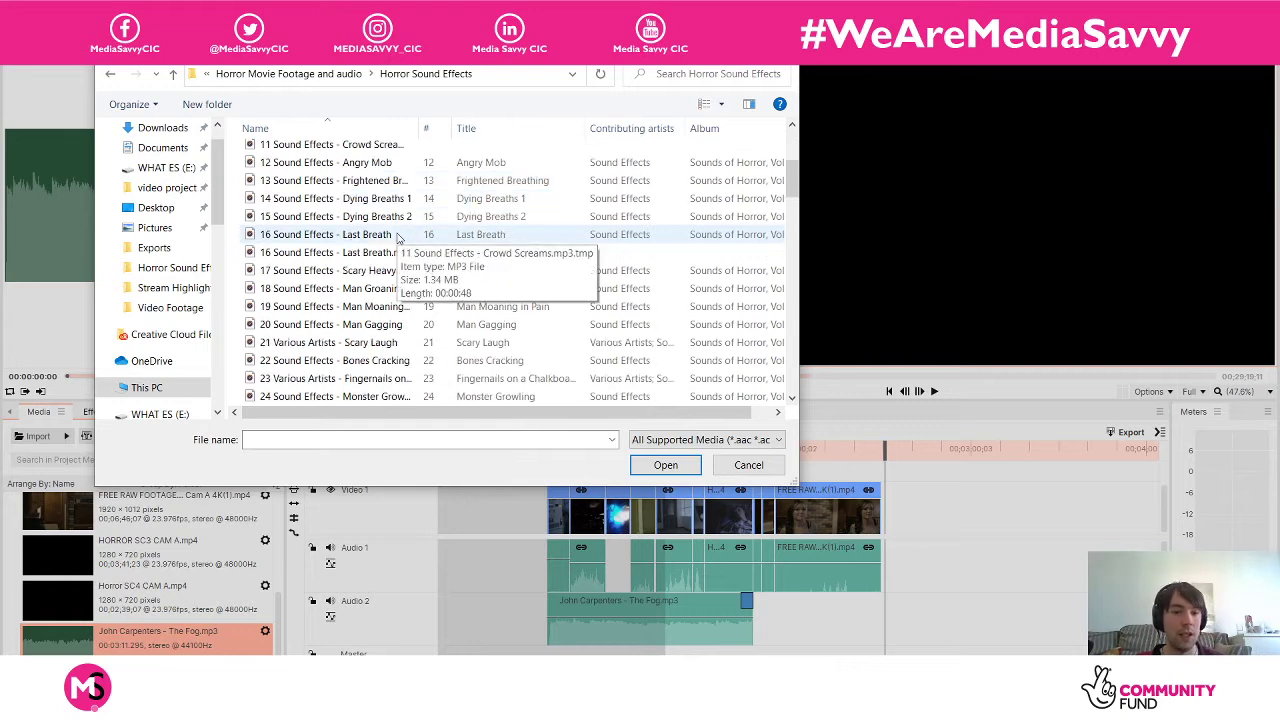
scroll(398, 236, "down", 3)
scroll(398, 236, "down", 4)
scroll(398, 236, "down", 5)
scroll(398, 236, "down", 4)
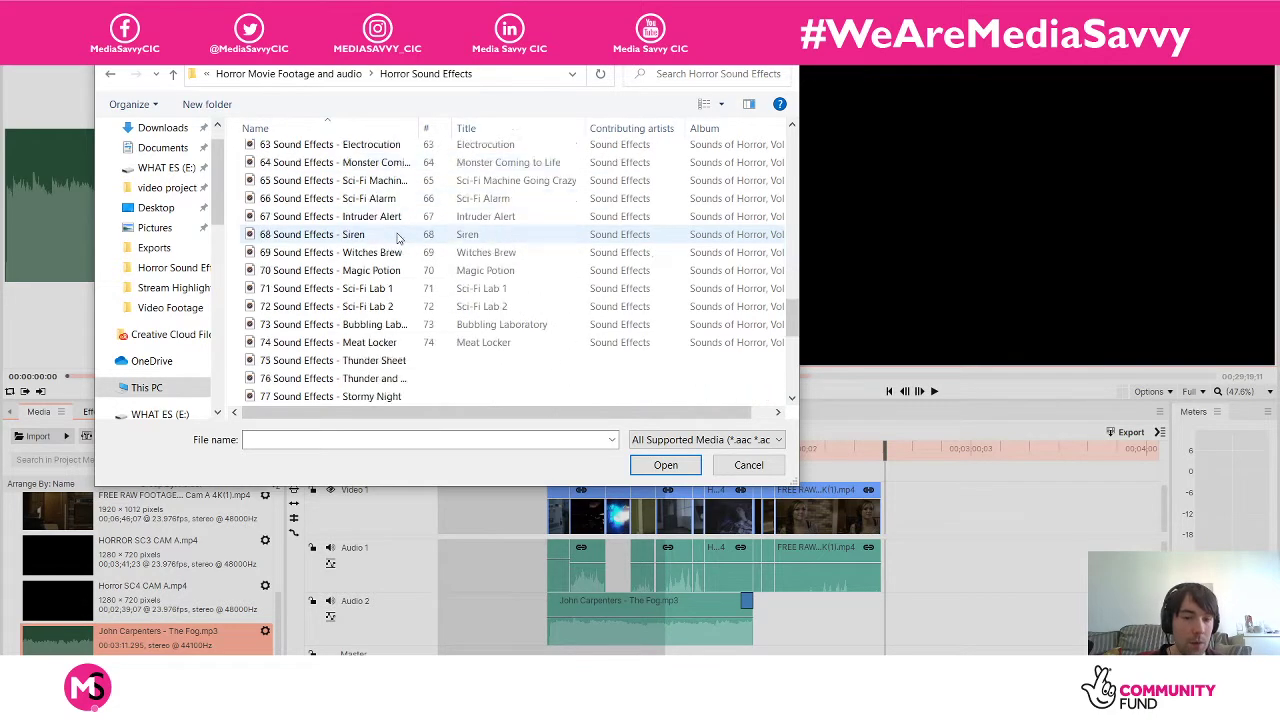
scroll(398, 236, "down", 6)
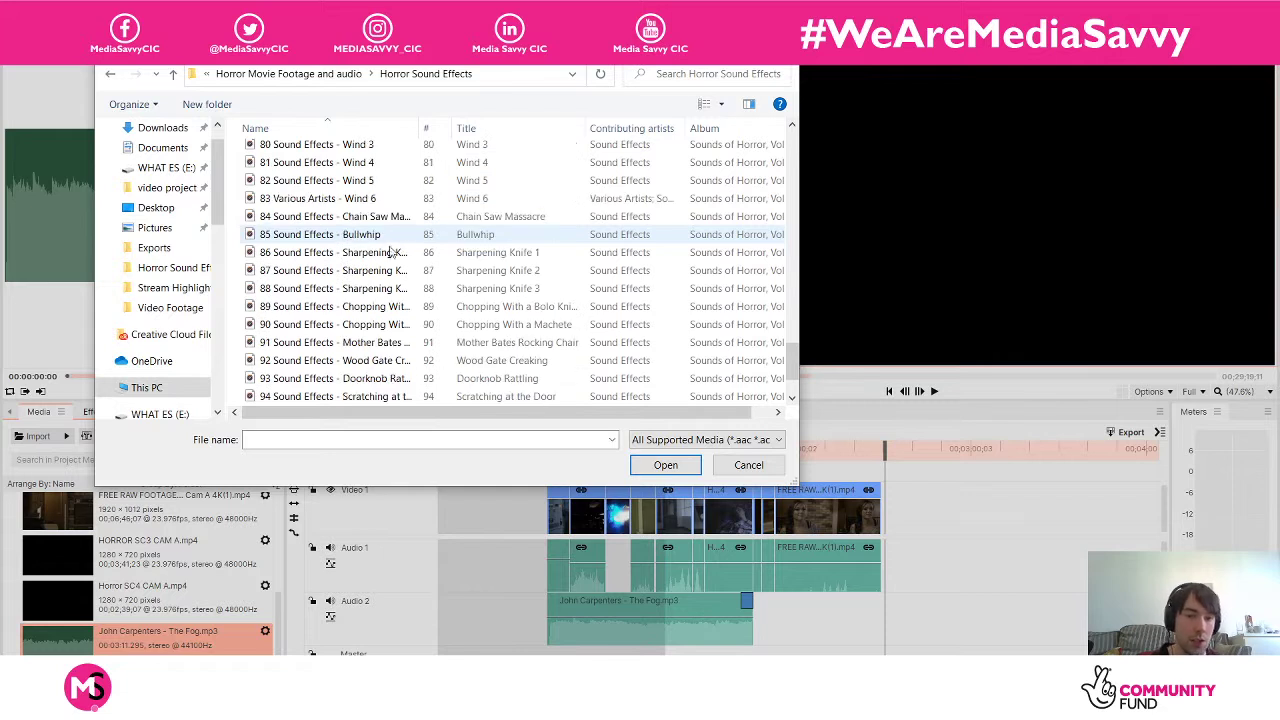
left_click(378, 308)
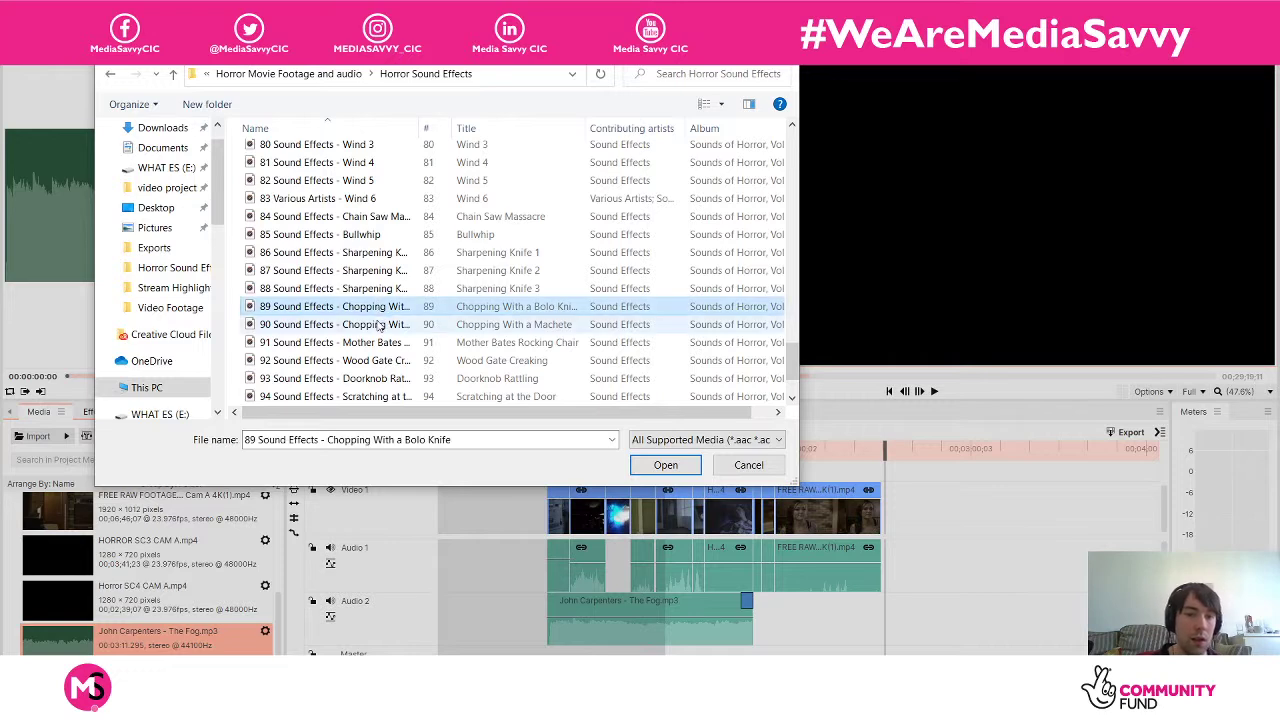
left_click(378, 326, "ctrl")
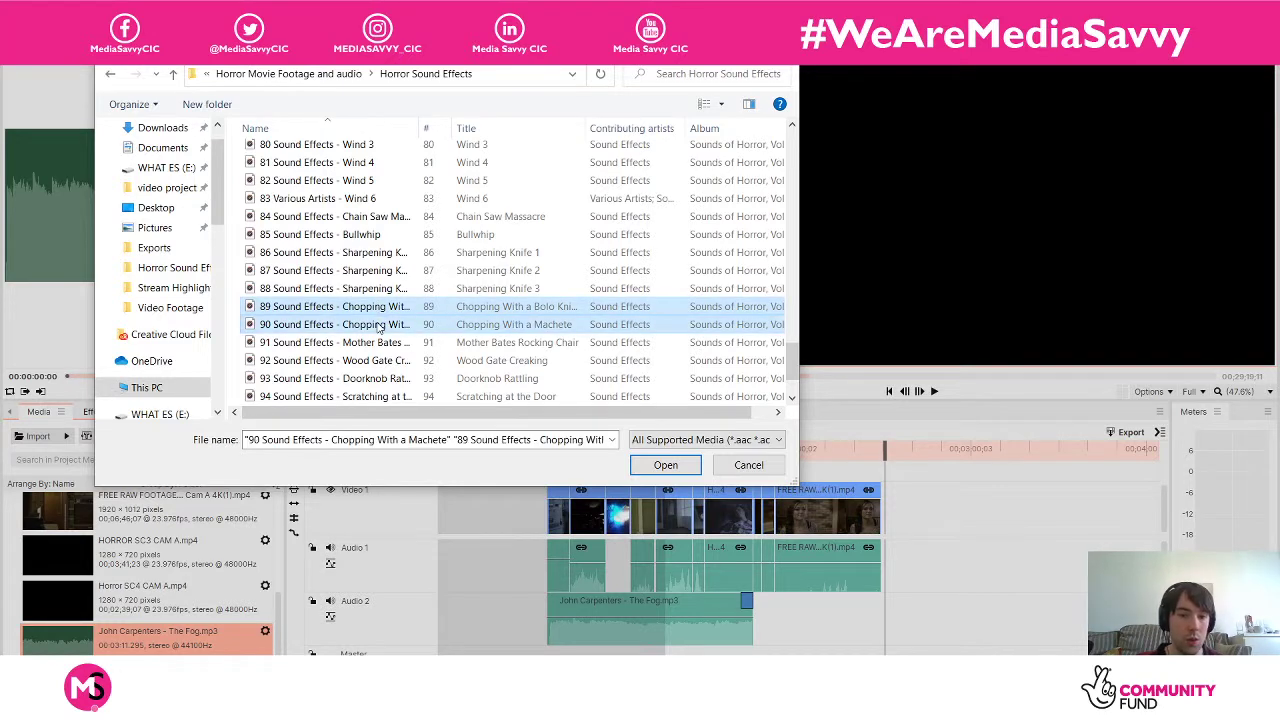
left_click(664, 465)
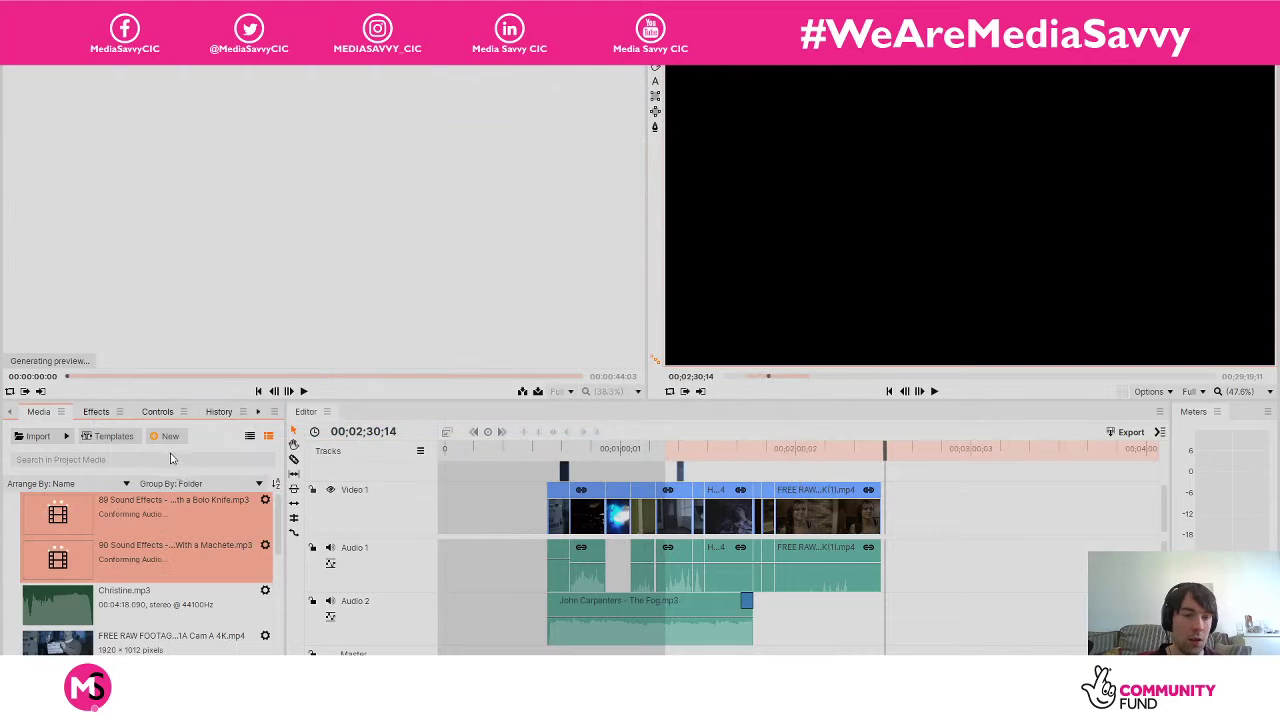
Start another media import and look through the Horror Sound Effects folder for scream sounds.
left_click(36, 437)
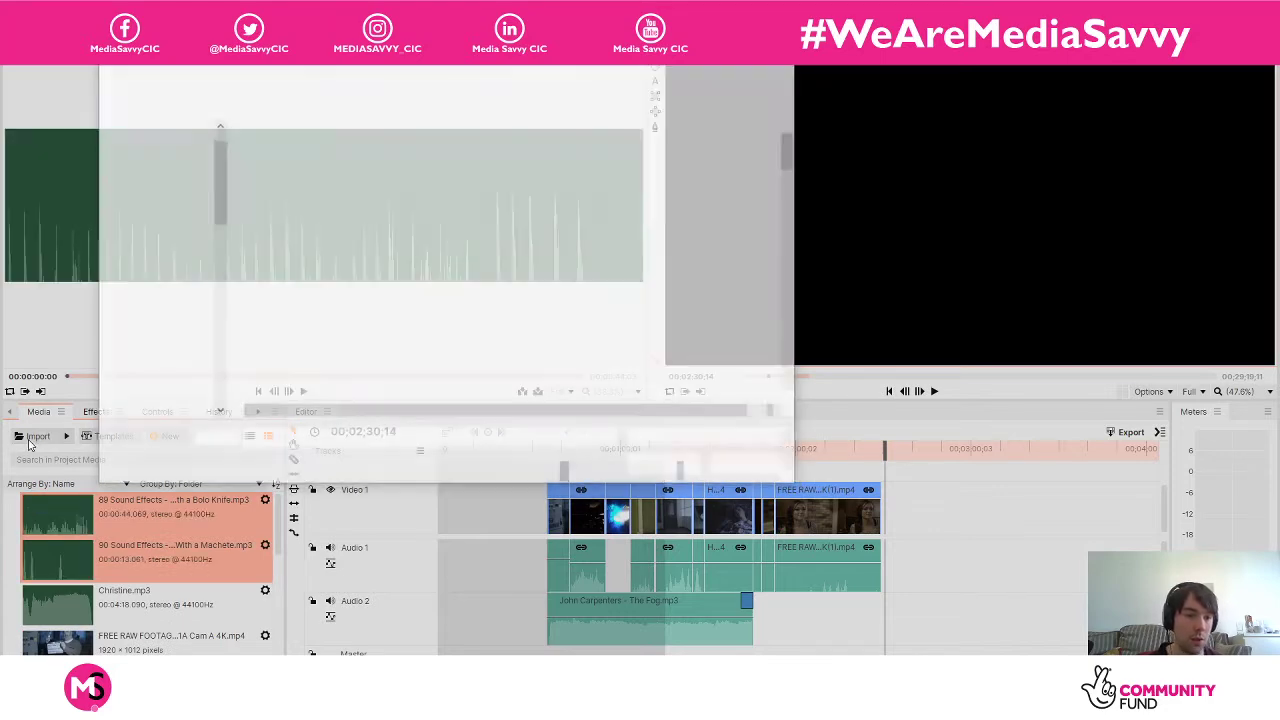
scroll(405, 368, "down", 5)
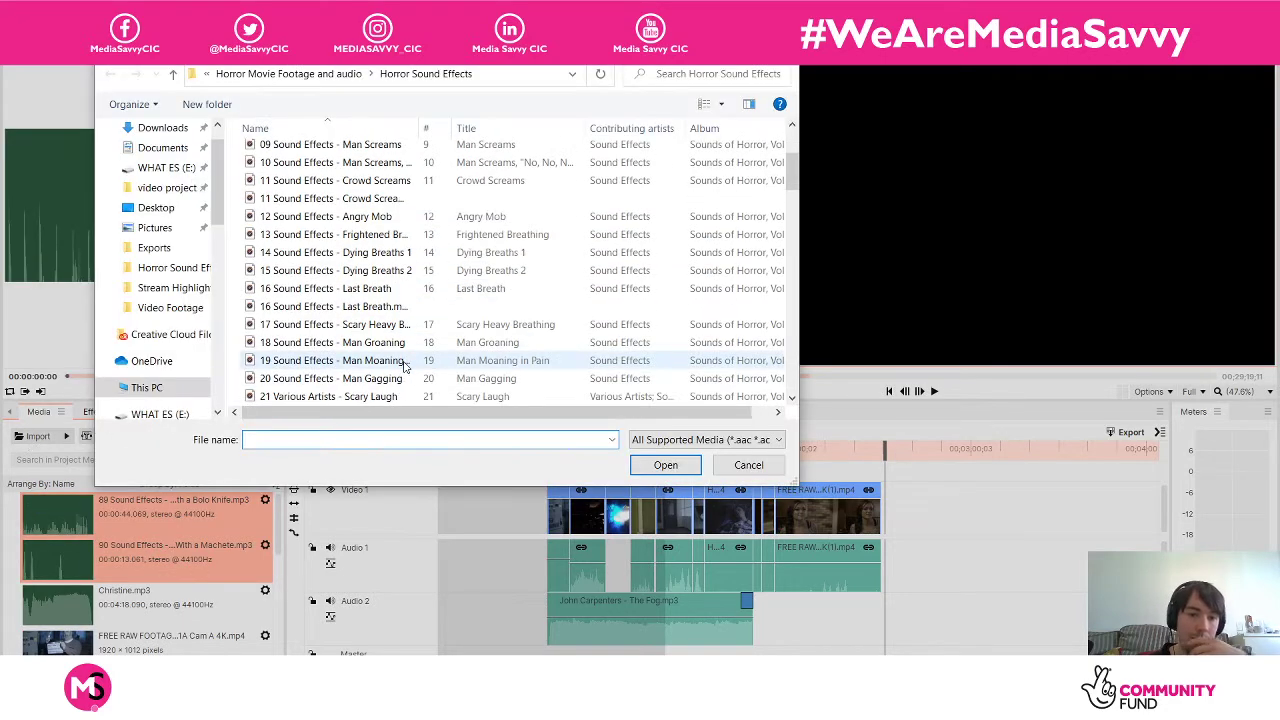
scroll(405, 368, "down", 12)
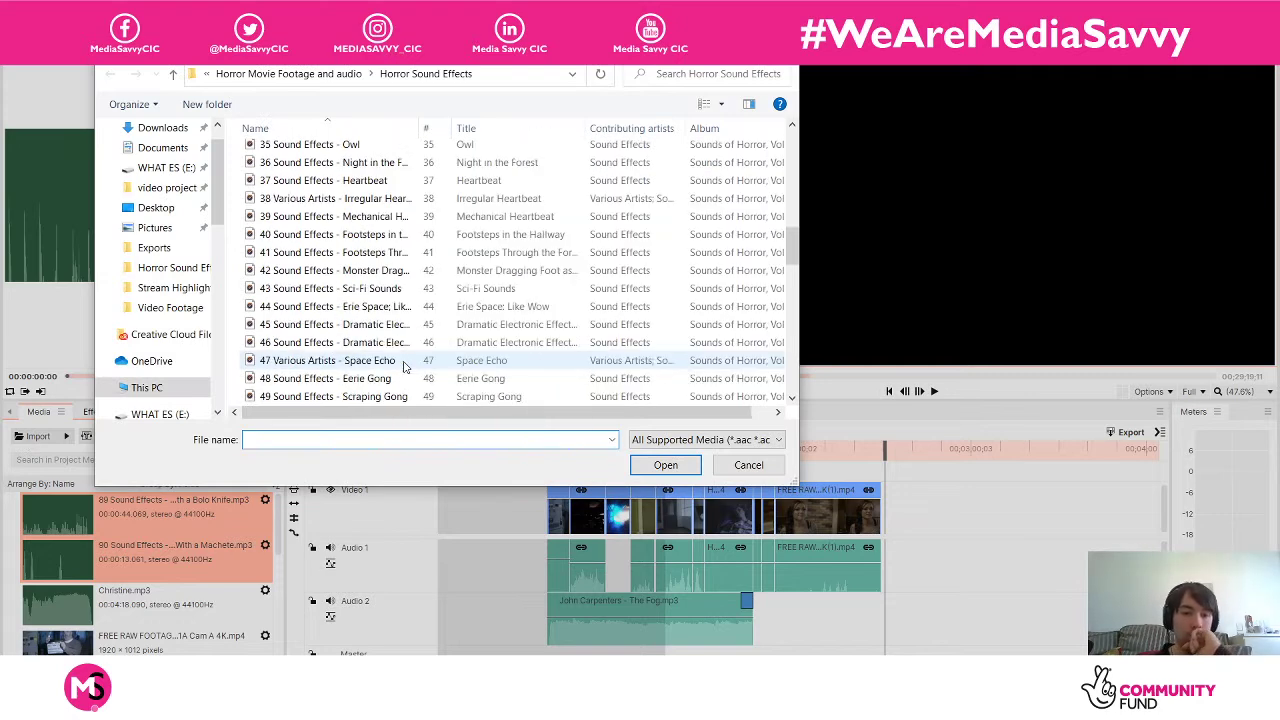
scroll(405, 368, "down", 8)
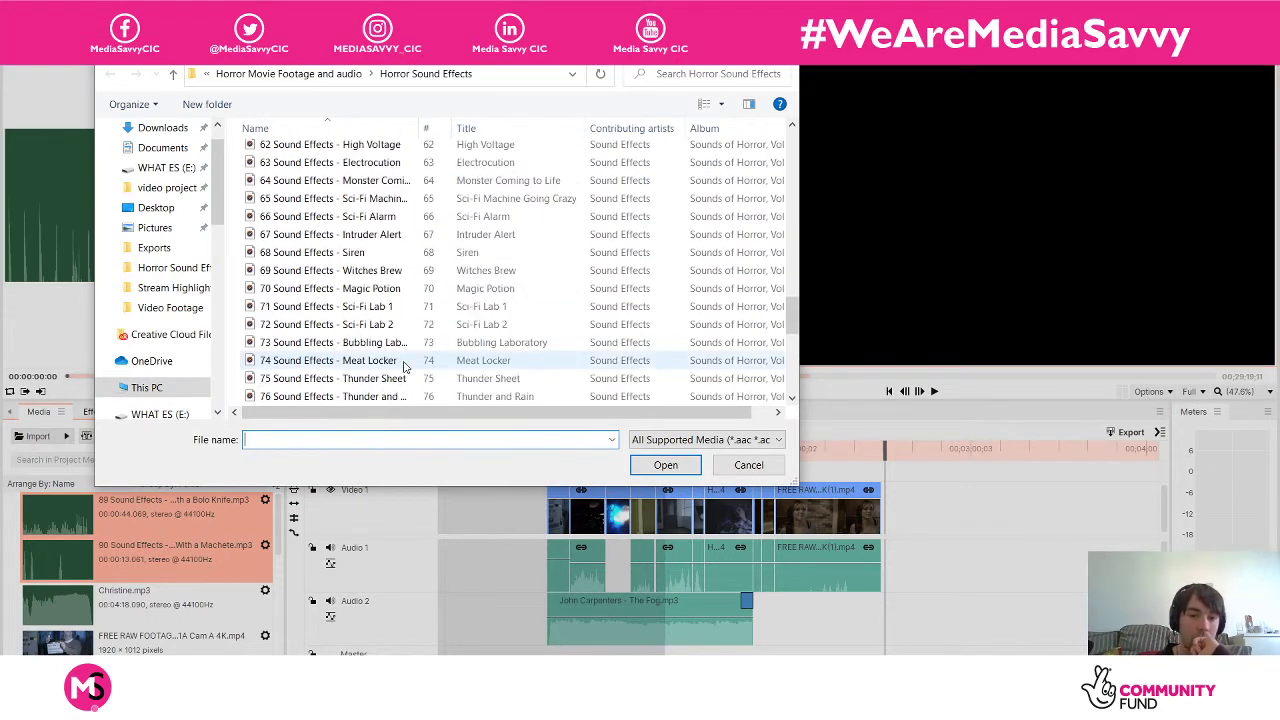
scroll(405, 368, "down", 2)
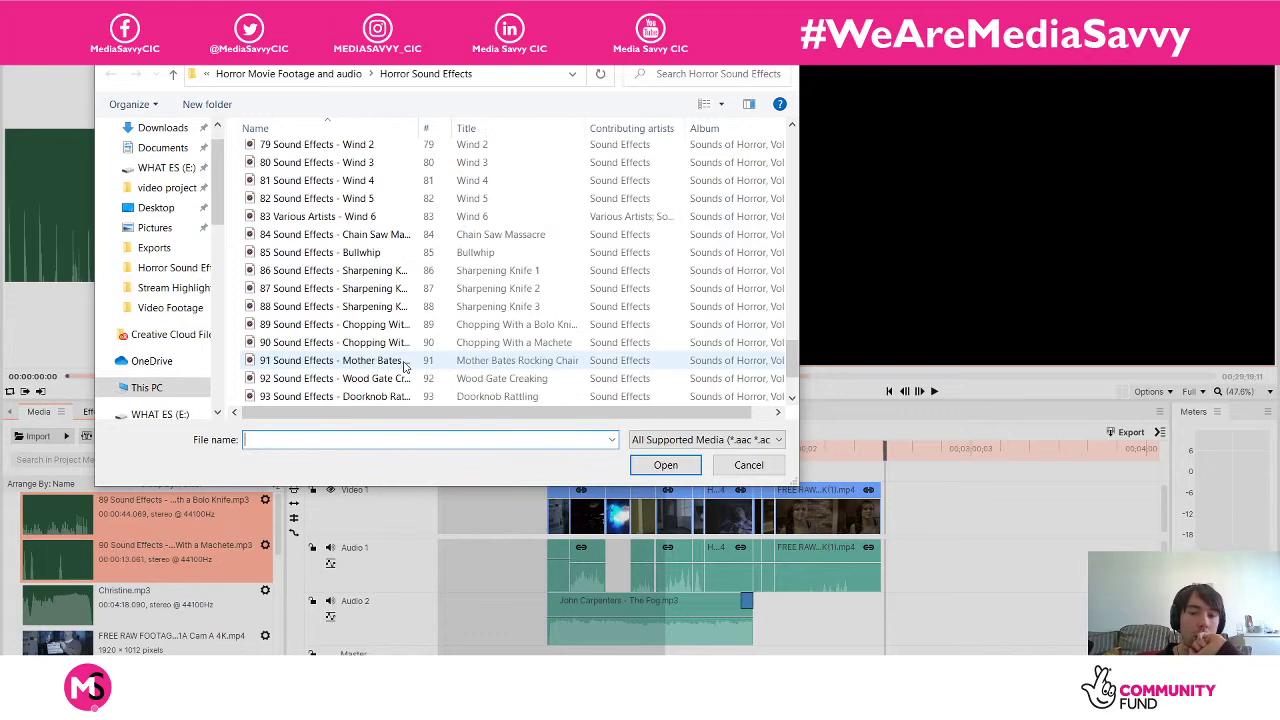
scroll(405, 368, "down", 2)
scroll(405, 366, "up", 10)
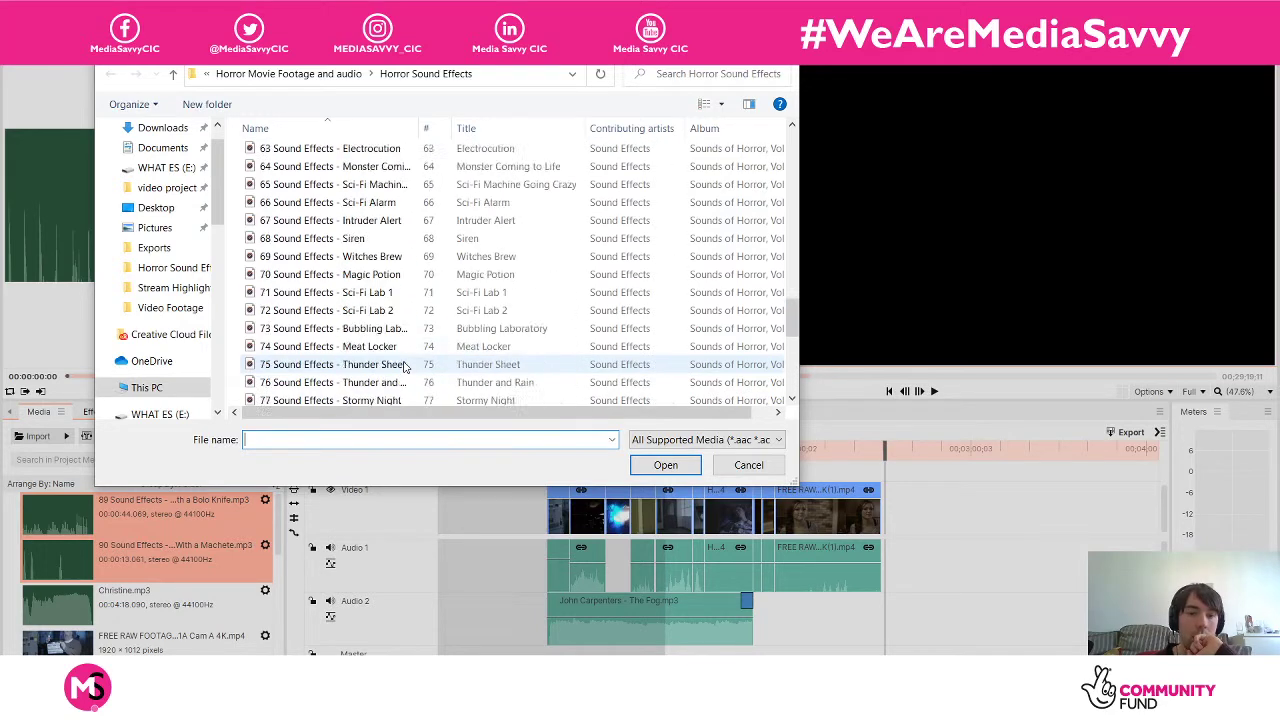
scroll(405, 368, "up", 4)
scroll(405, 368, "up", 2)
scroll(405, 367, "up", 5)
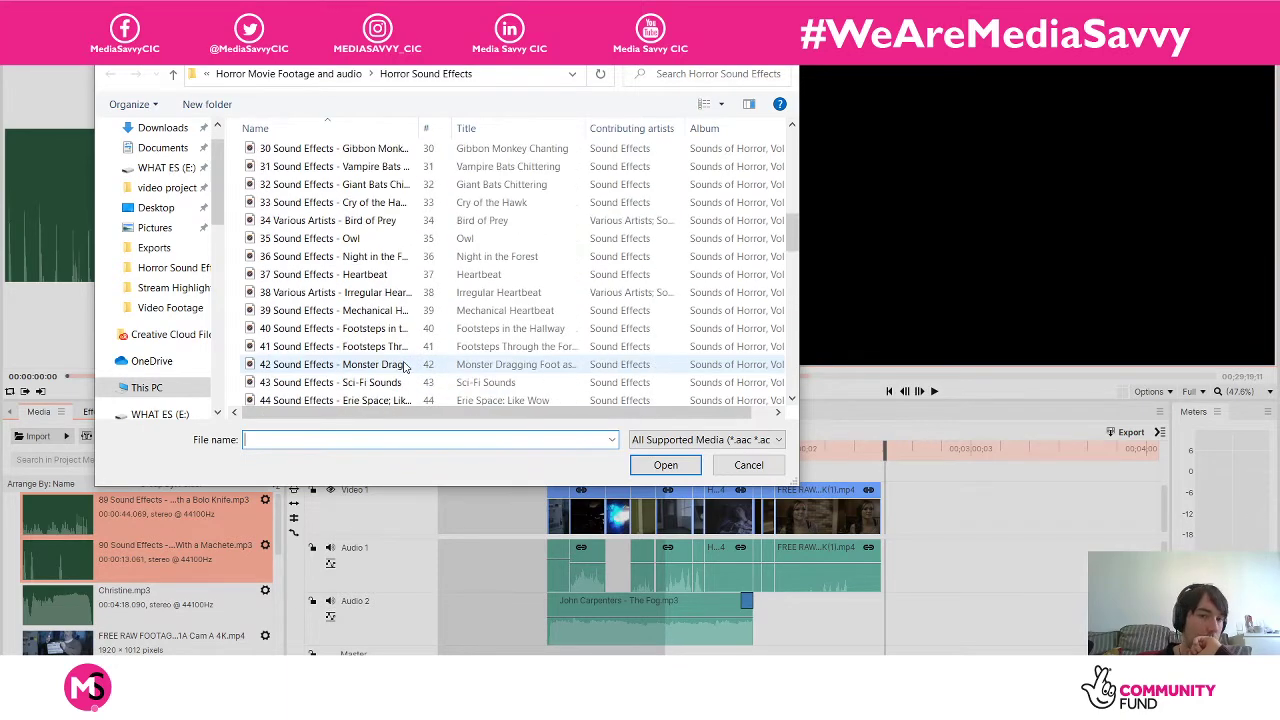
scroll(405, 368, "up", 3)
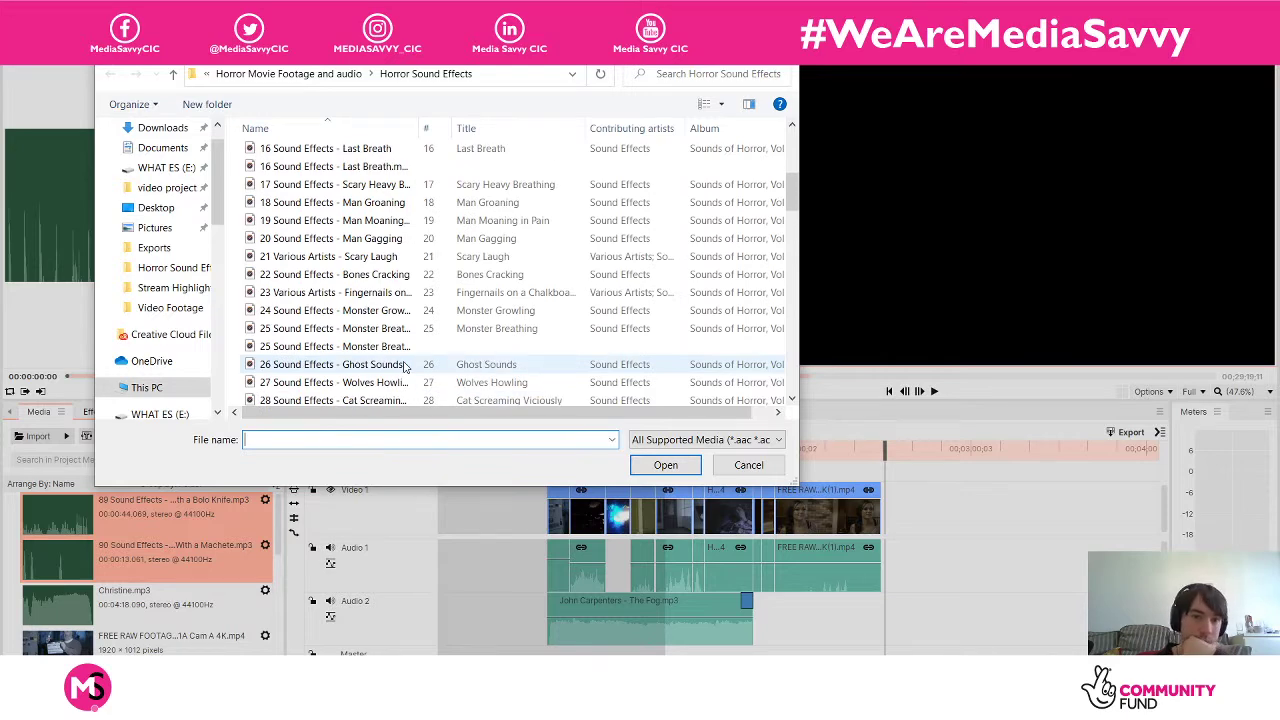
scroll(405, 368, "up", 2)
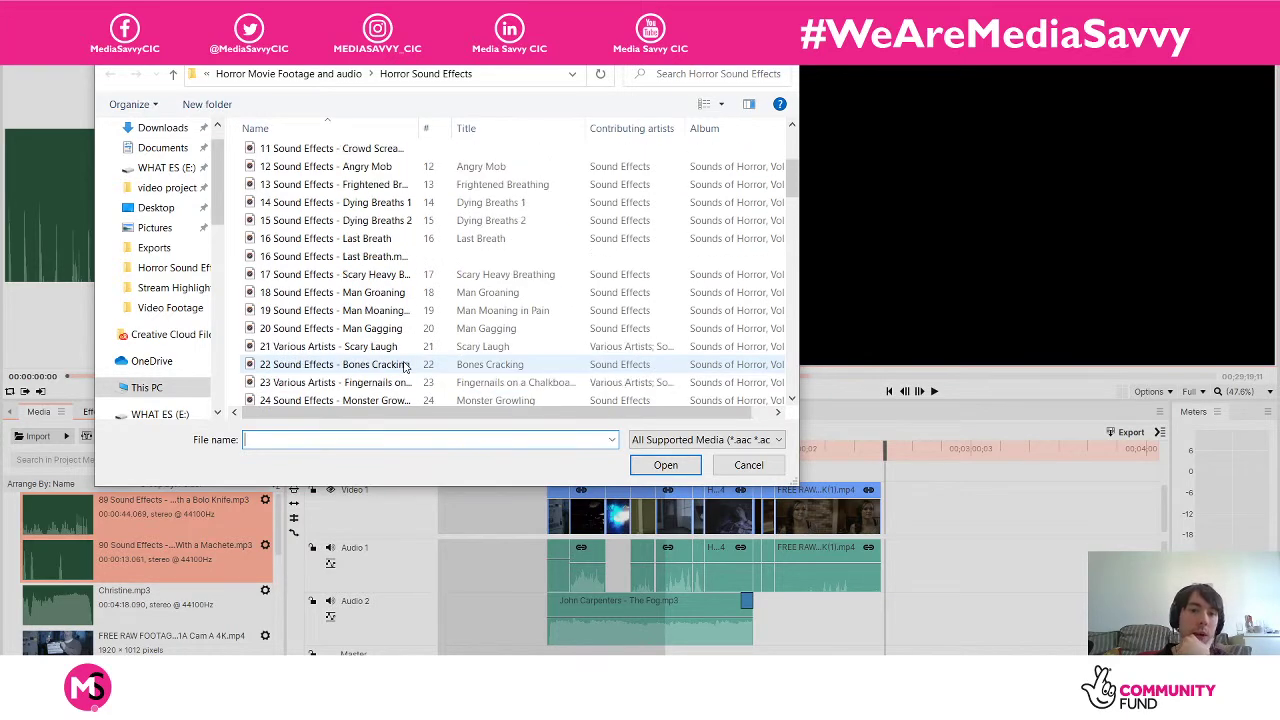
scroll(403, 360, "up", 3)
scroll(397, 333, "up", 1)
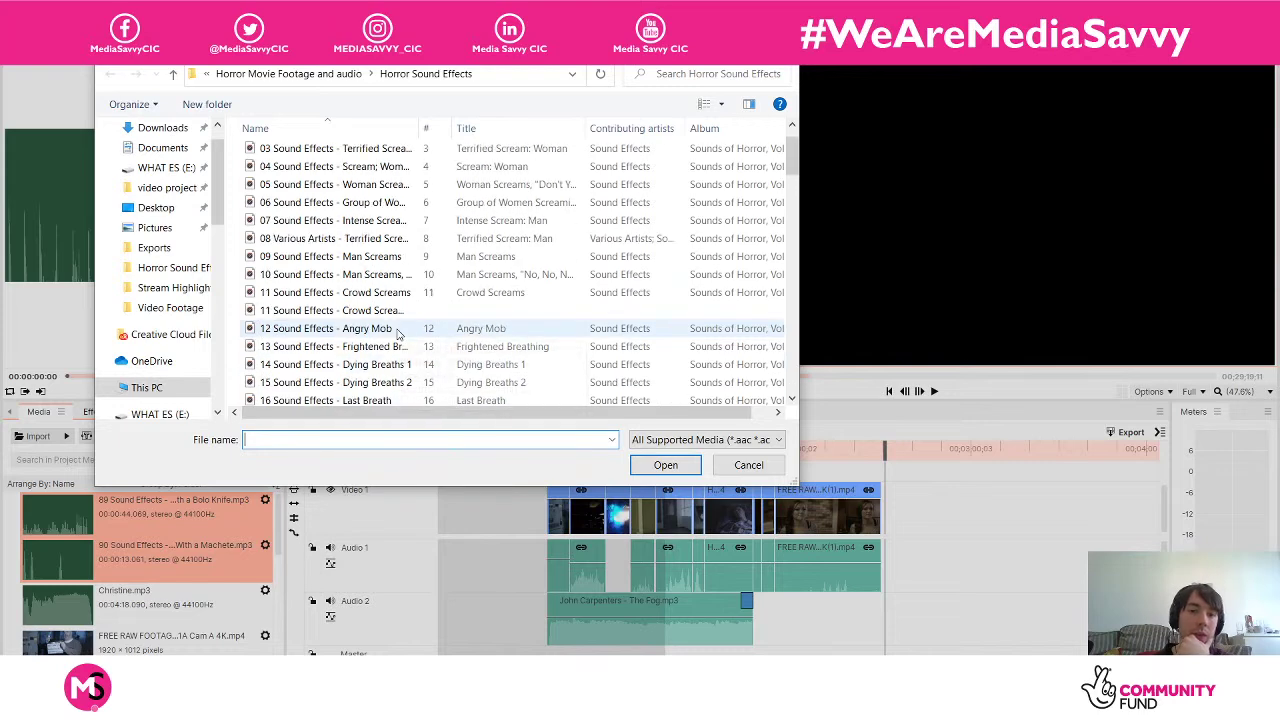
Import the sound effects numbered 01 Gasping; Woman through 09 Man Screams from the Horror Sound Effects folder.
left_click(385, 257)
scroll(385, 262, "up", 1)
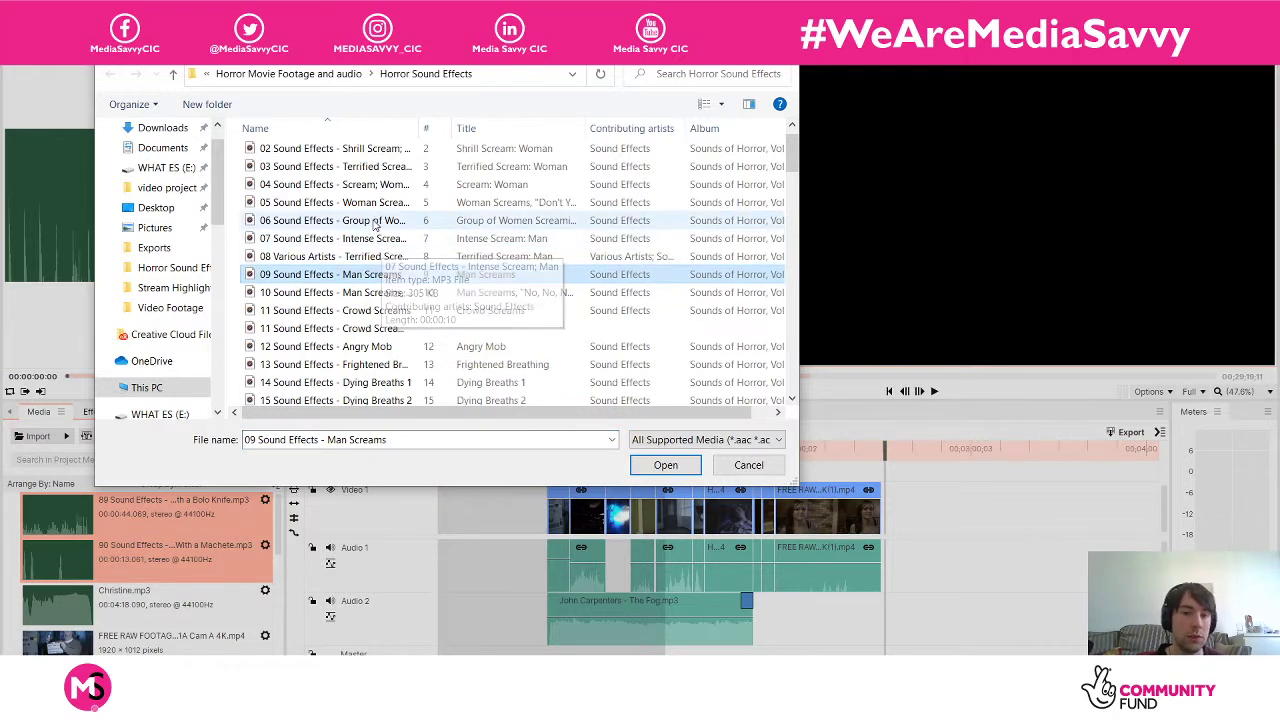
scroll(372, 205, "up", 1)
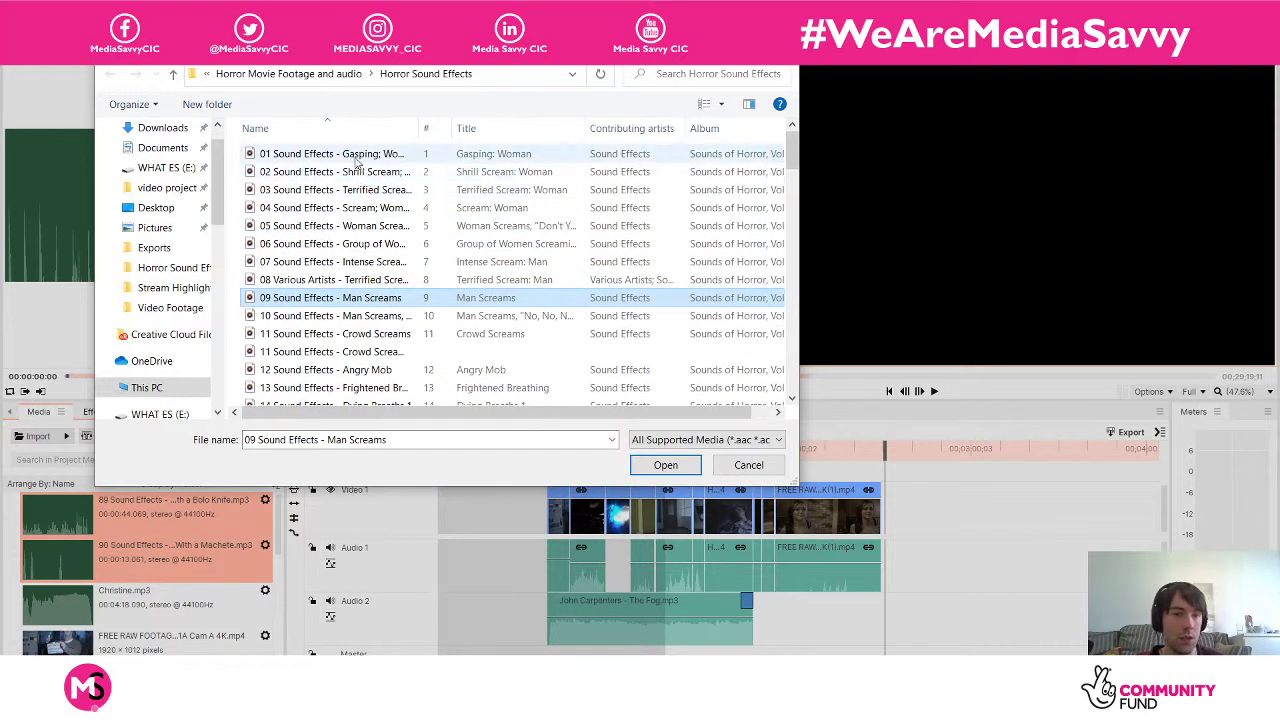
left_click(356, 158, "shift")
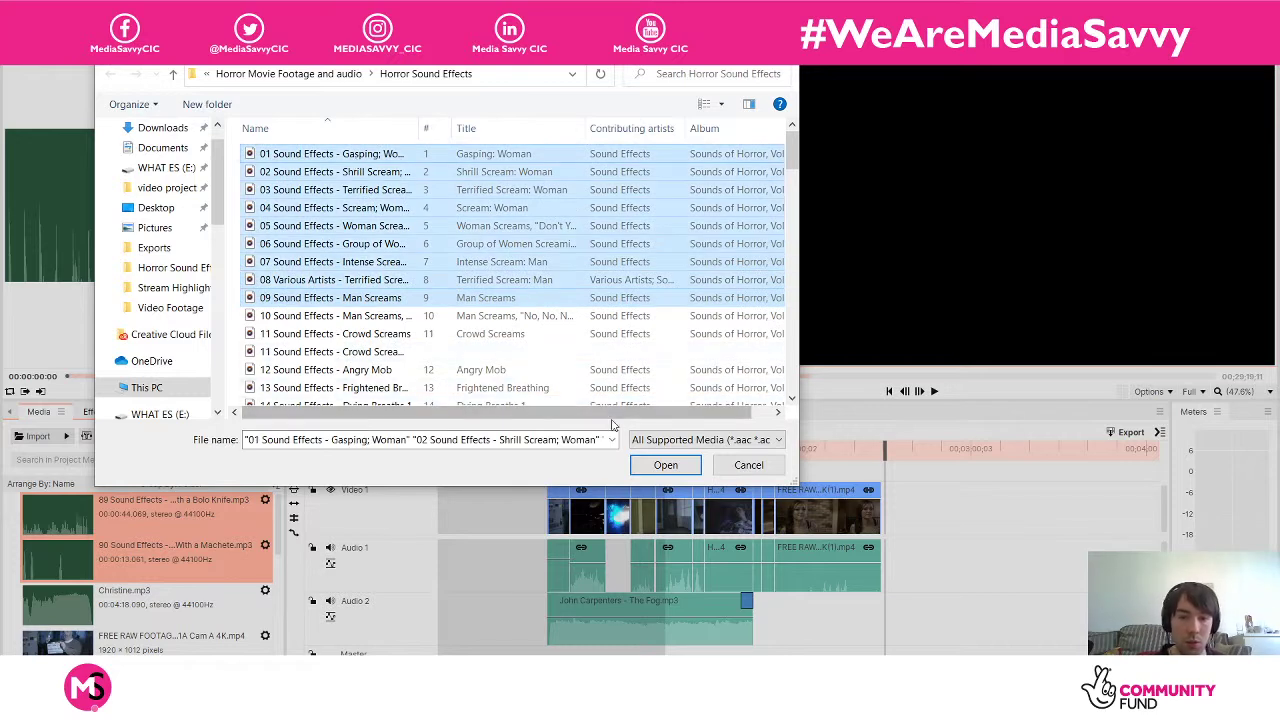
left_click(663, 465)
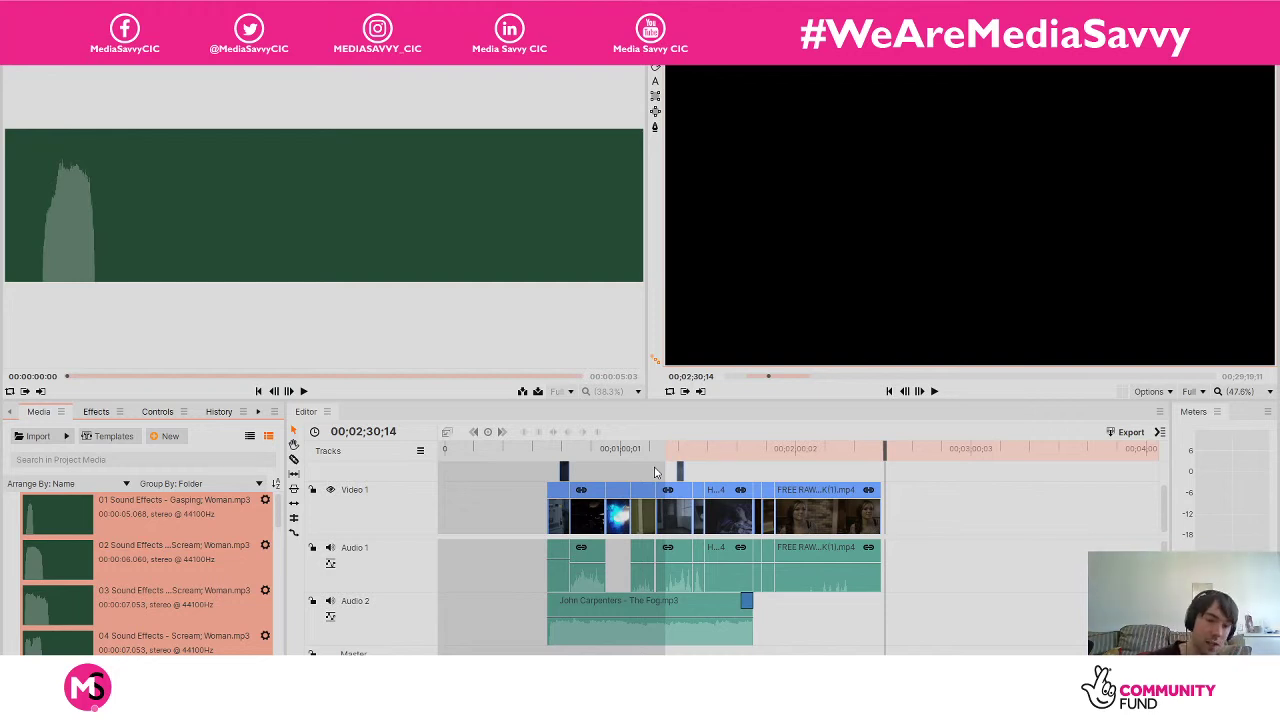
Place 07 Sound Effects - Intense Scream; Man on Audio 1 past the end of the edit and play it.
left_click(247, 548)
left_click_drag(281, 527, 283, 566)
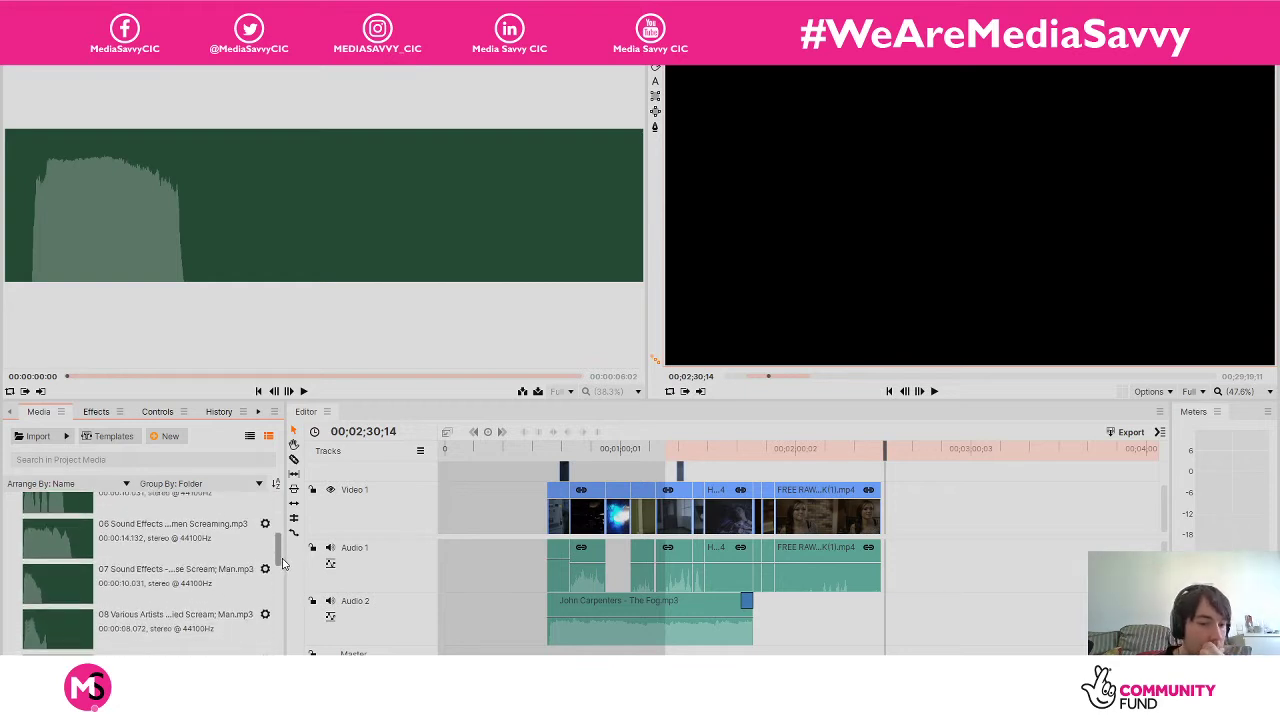
left_click(44, 591)
left_click_drag(49, 580, 910, 560)
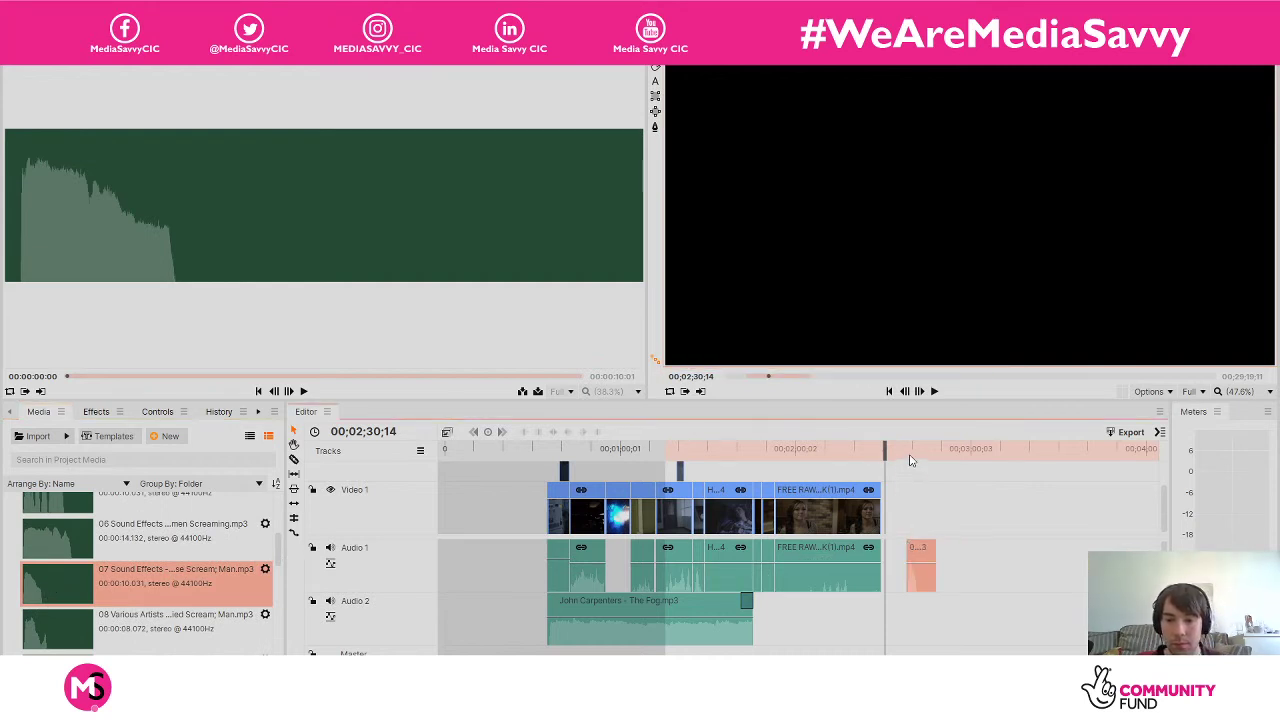
left_click(909, 455)
left_click_drag(909, 446, 906, 446)
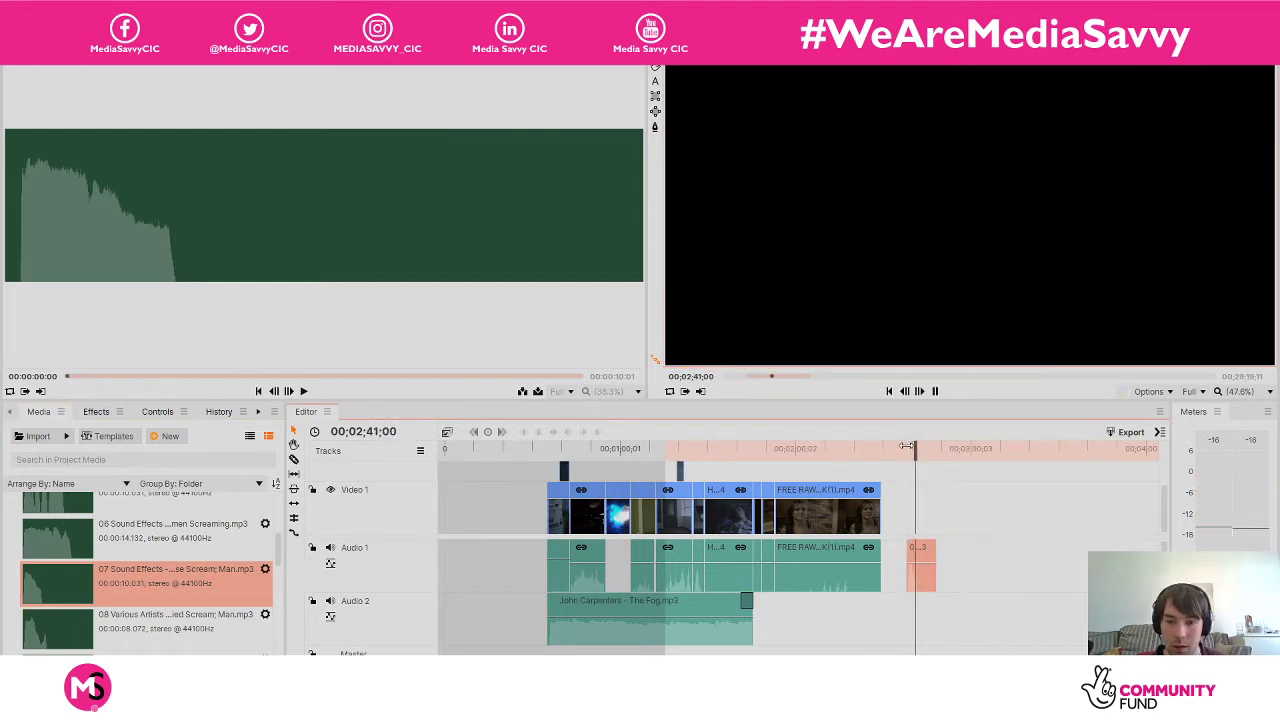
key("space")
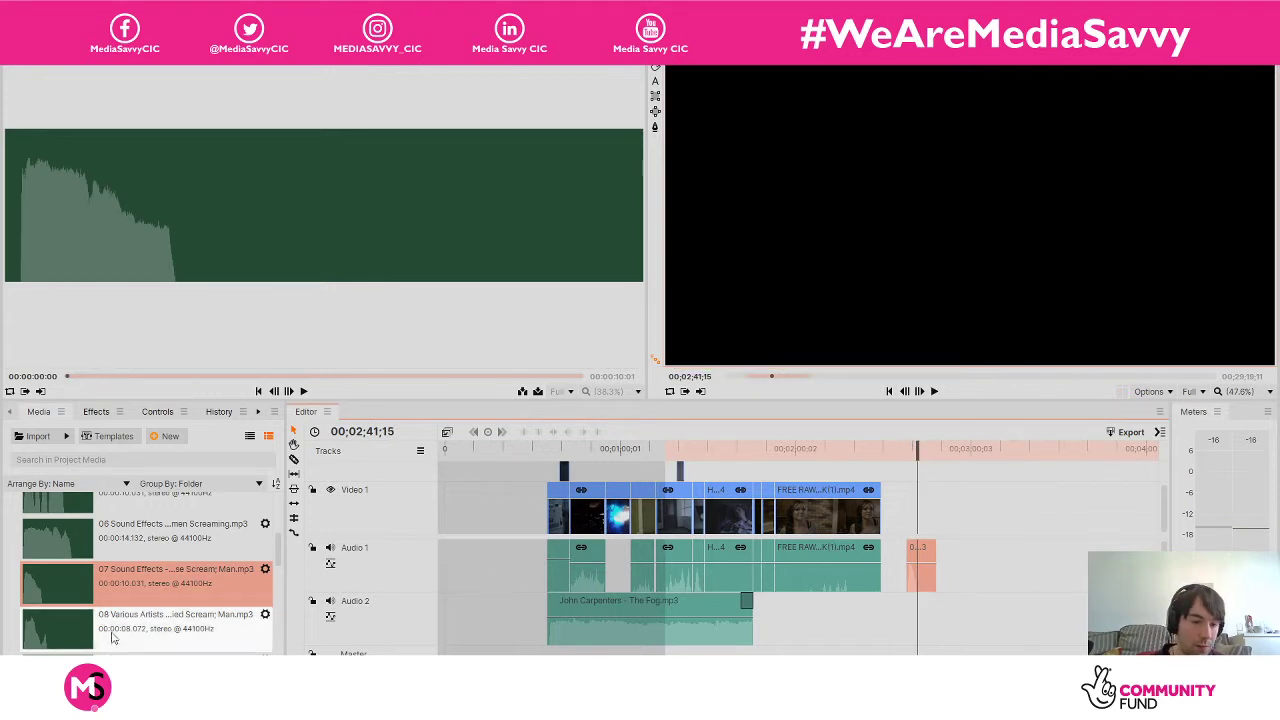
Place 08 Various Artists - Terrified Scream; Man on Audio 1 beyond the 07 scream and play it from its start.
left_click_drag(77, 631, 806, 562)
left_click_drag(806, 453, 797, 446)
key("space")
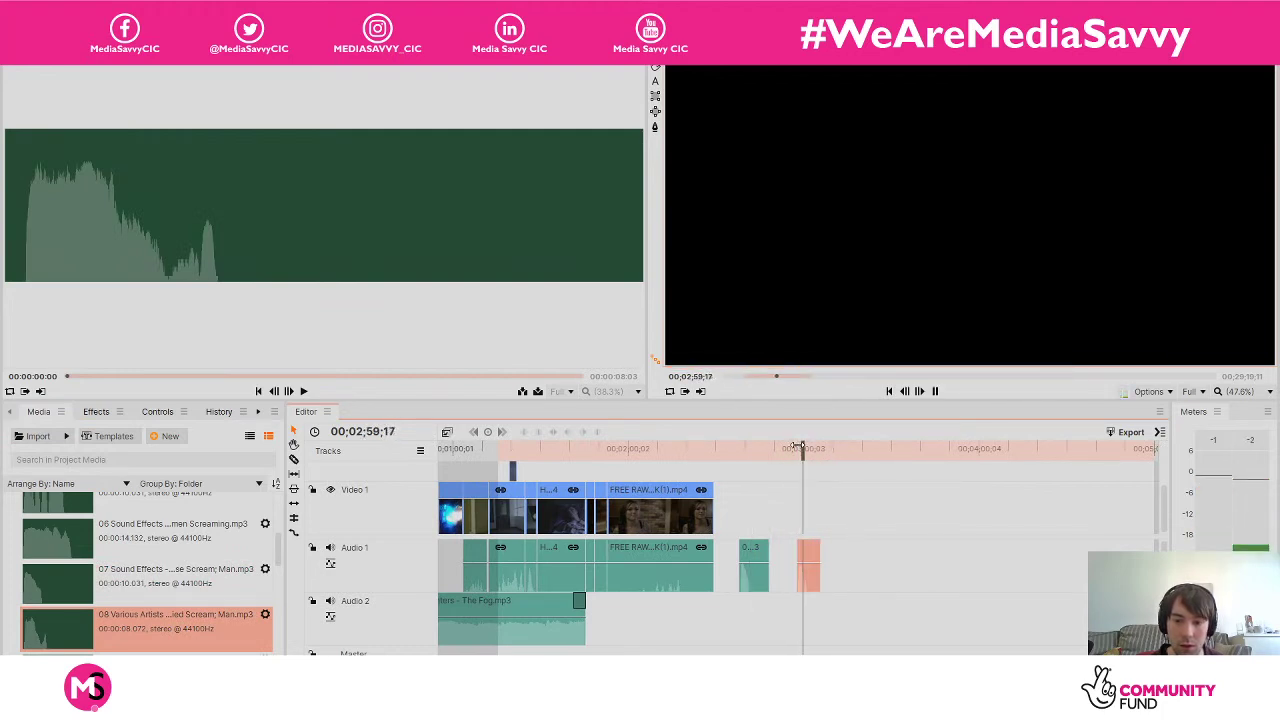
key("space")
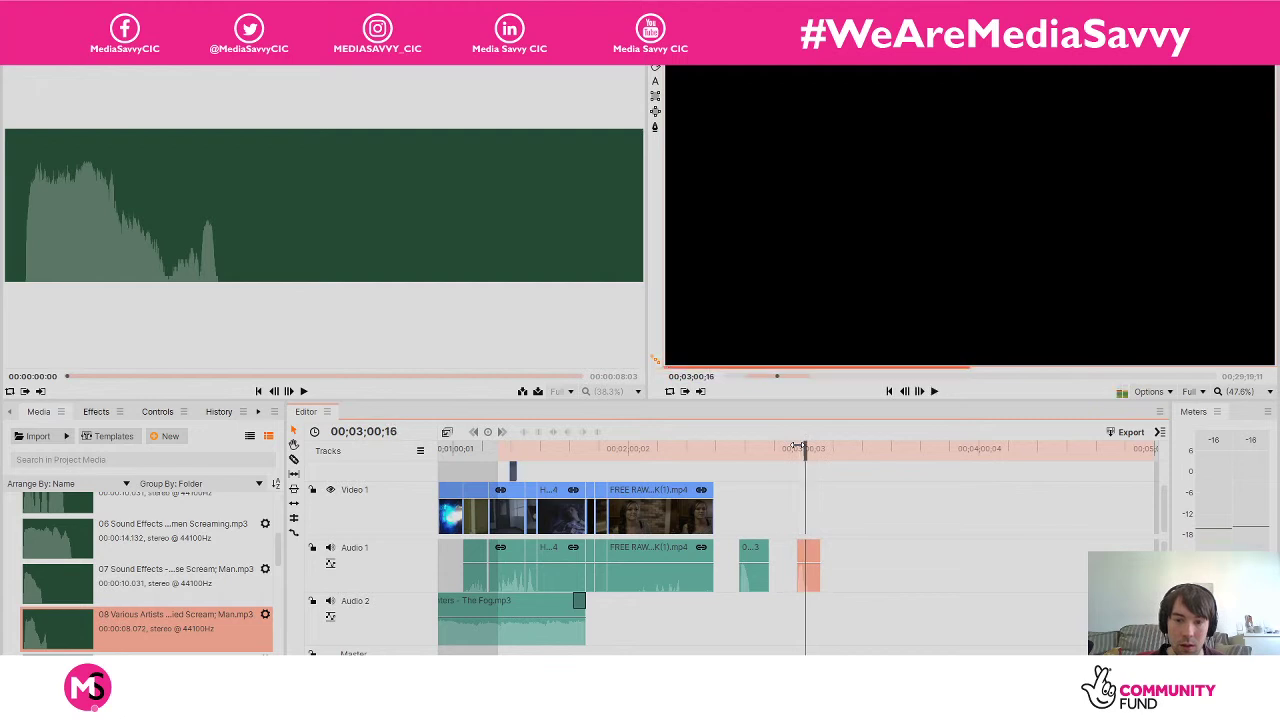
Delete the 07 scream from Audio 1 and move the 08 scream into the track's gap beneath the blue-lit FREE RAW FOOTAGE clip.
left_click(759, 552)
key("Delete")
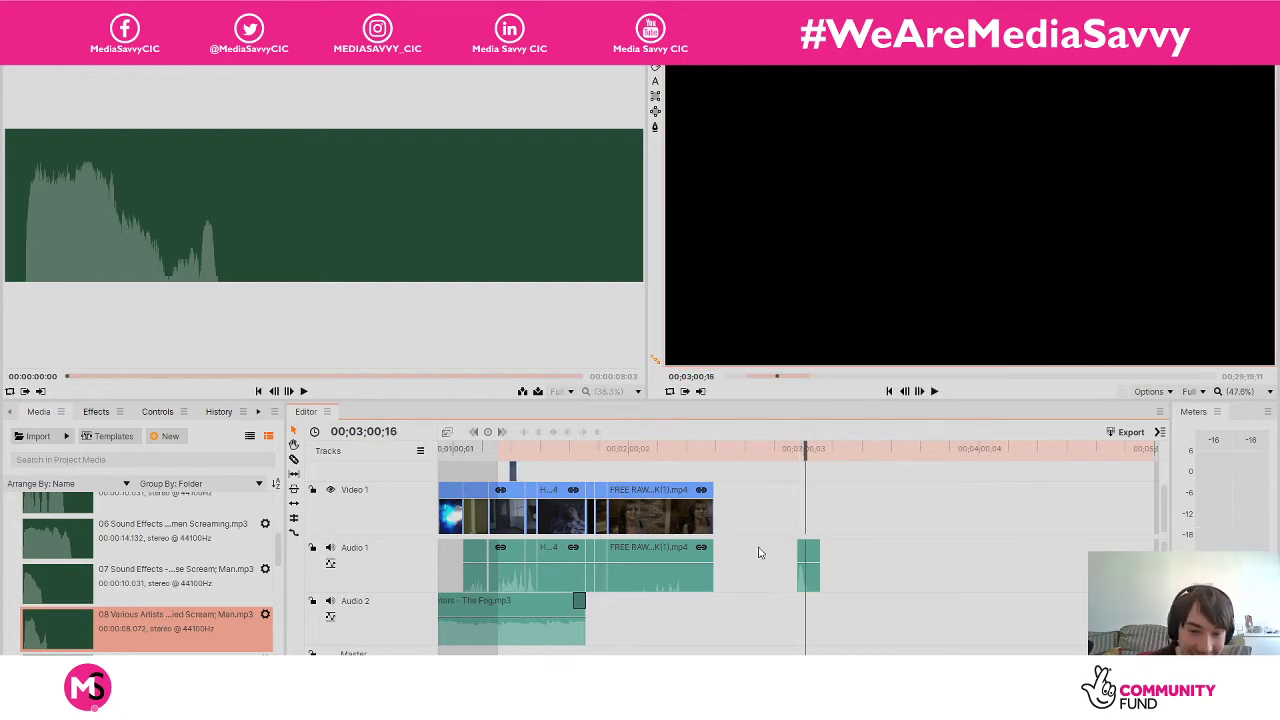
scroll(769, 535, "left", 5)
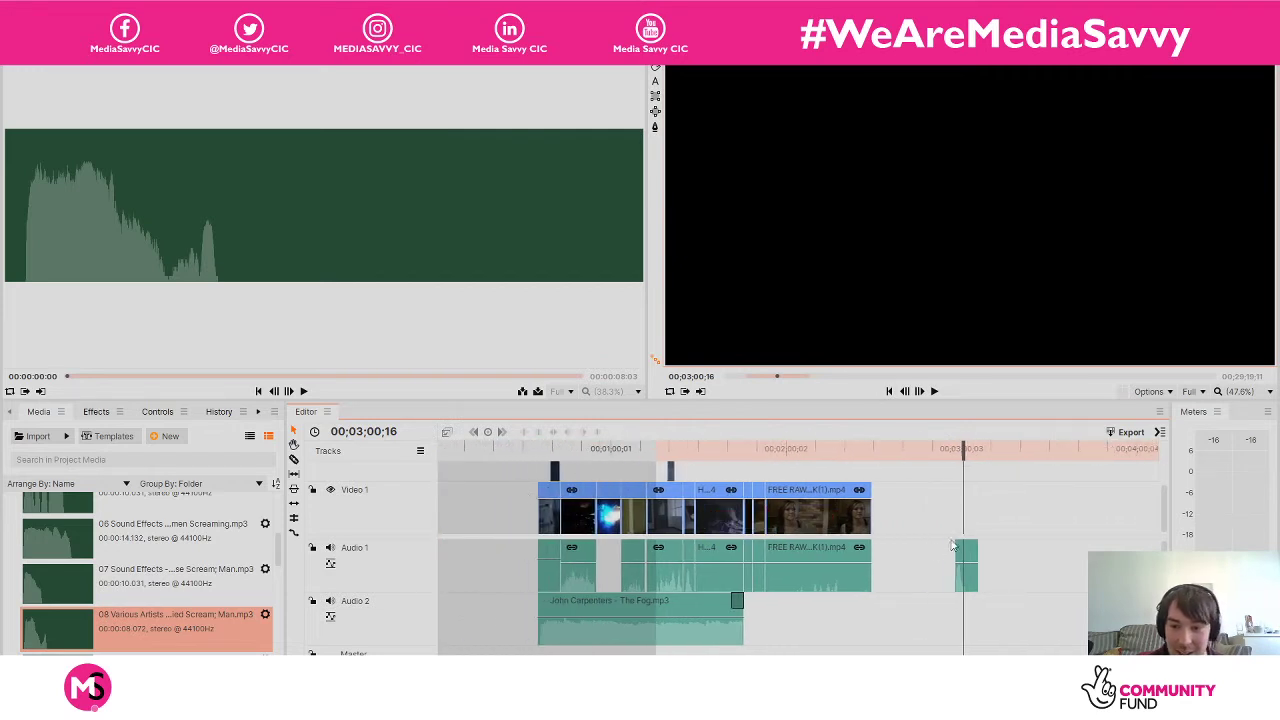
left_click_drag(972, 553, 617, 558)
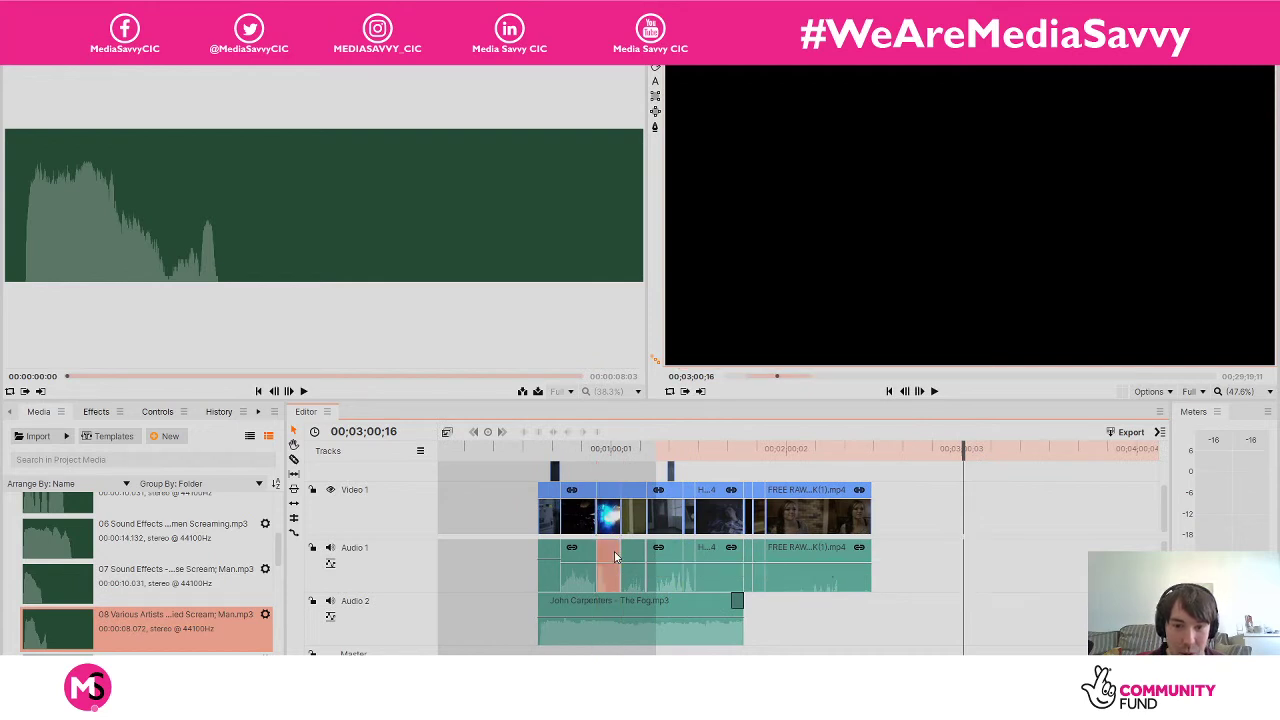
Play the 08 scream against the FREE RAW FOOTAGE scene from around 00;00;55 to check its timing.
left_click(598, 448)
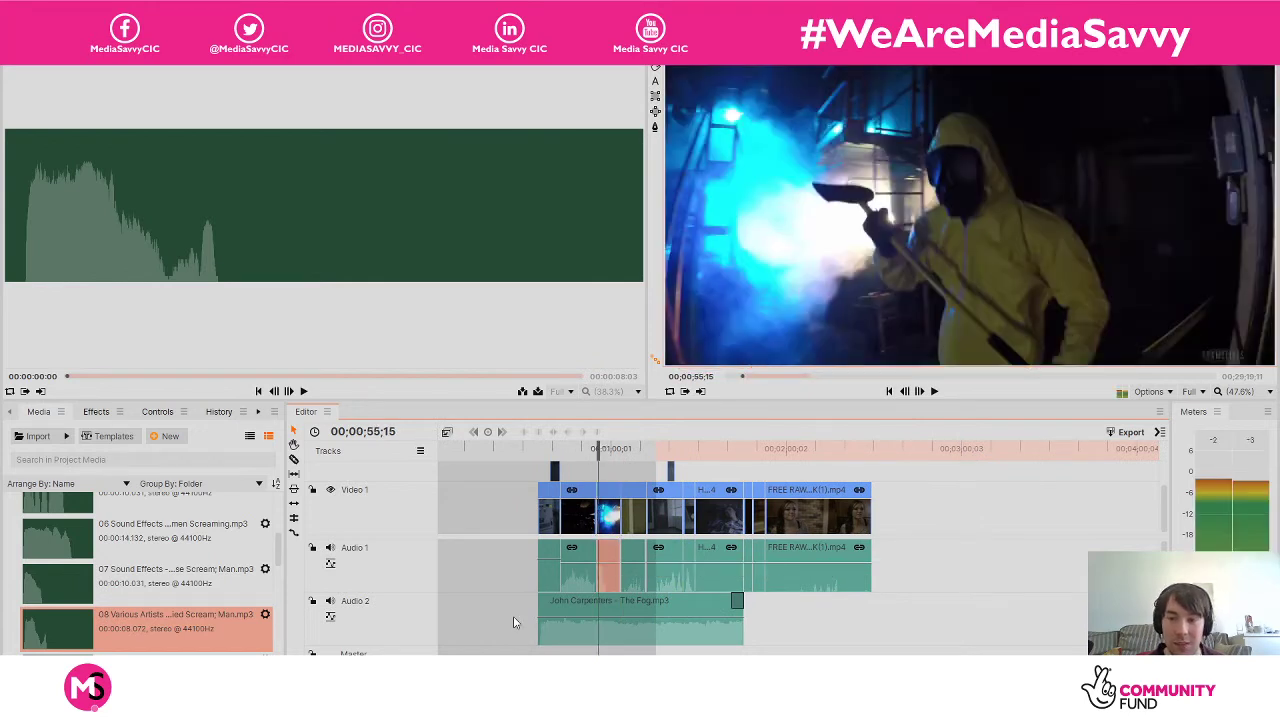
mouse_move(512, 662)
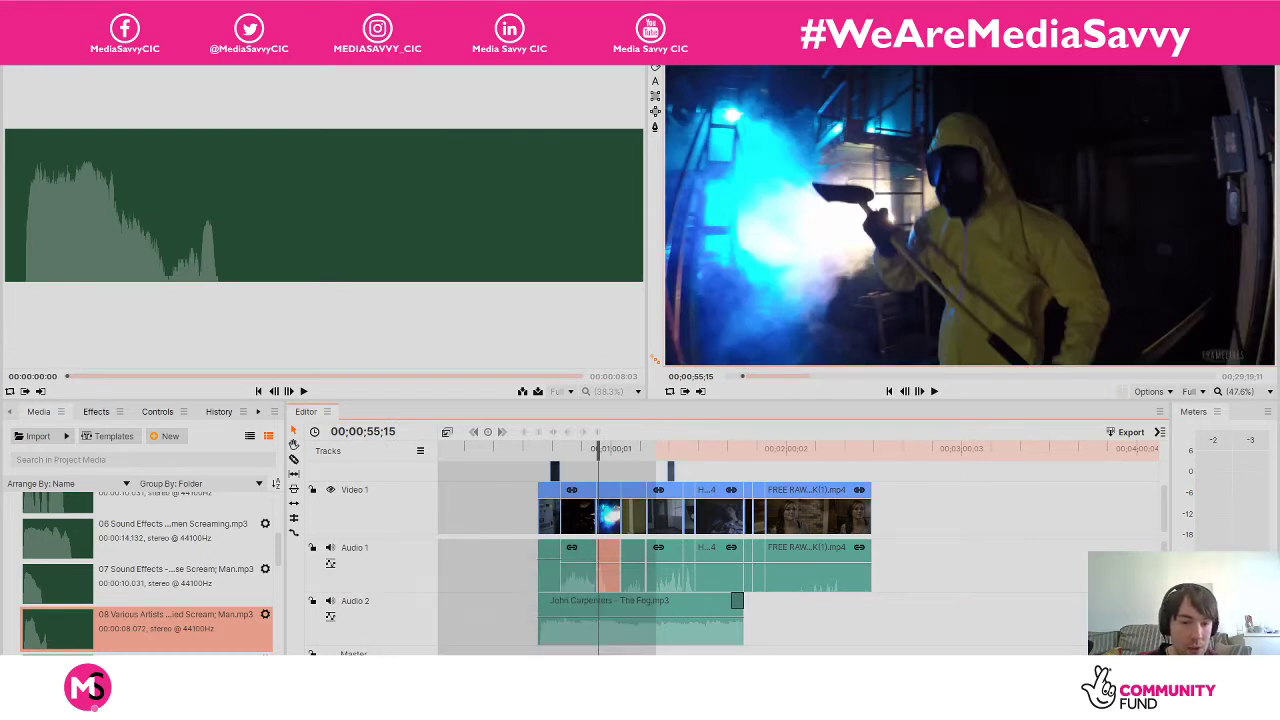
scroll(590, 516, "up", 5)
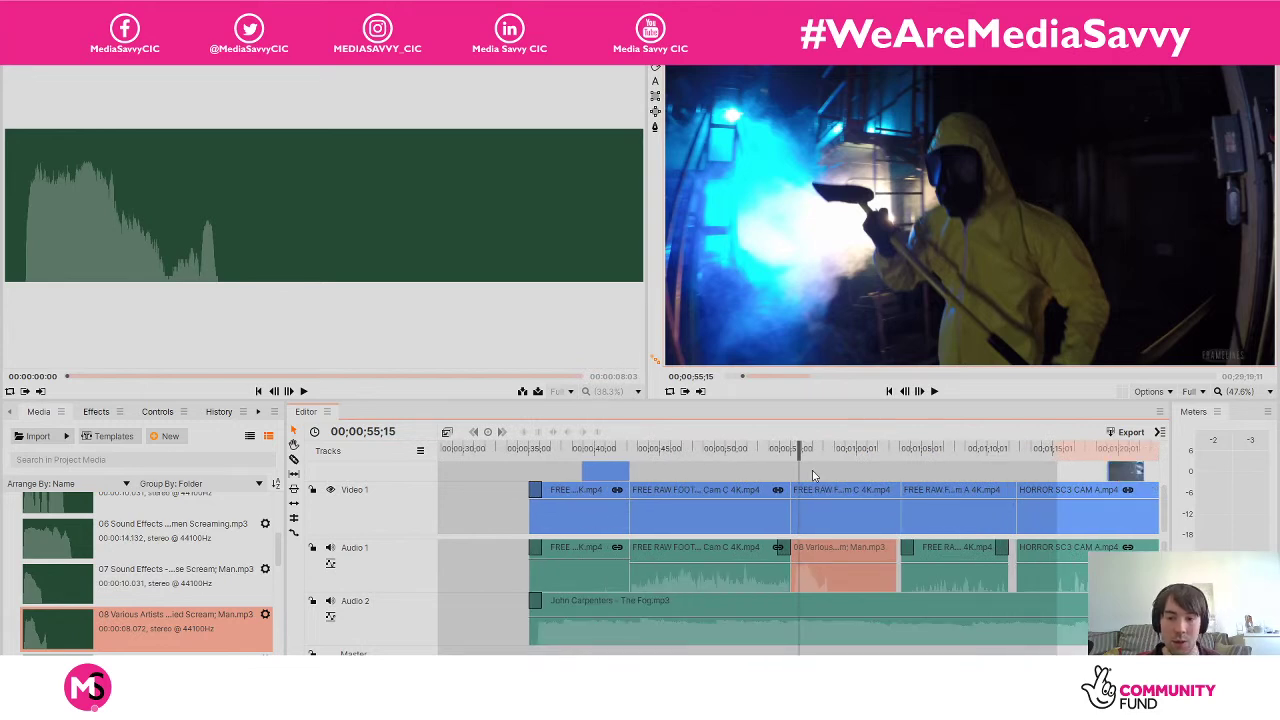
left_click(785, 449)
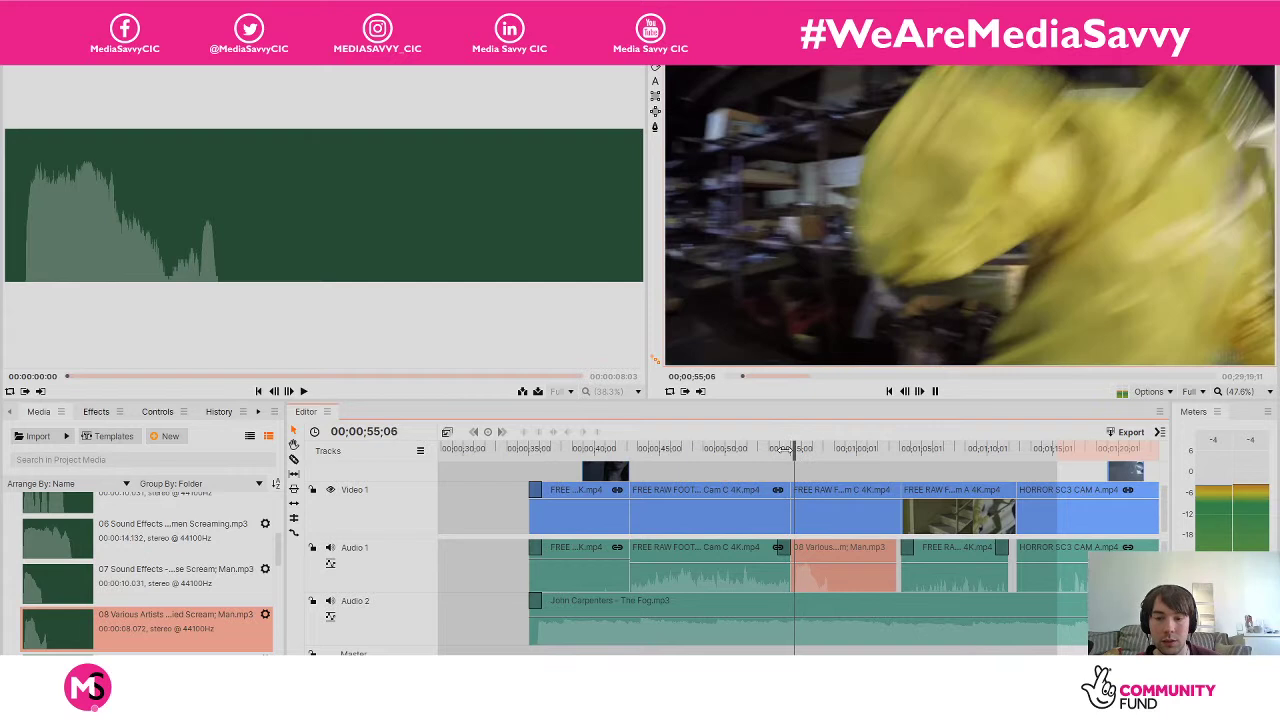
key("space")
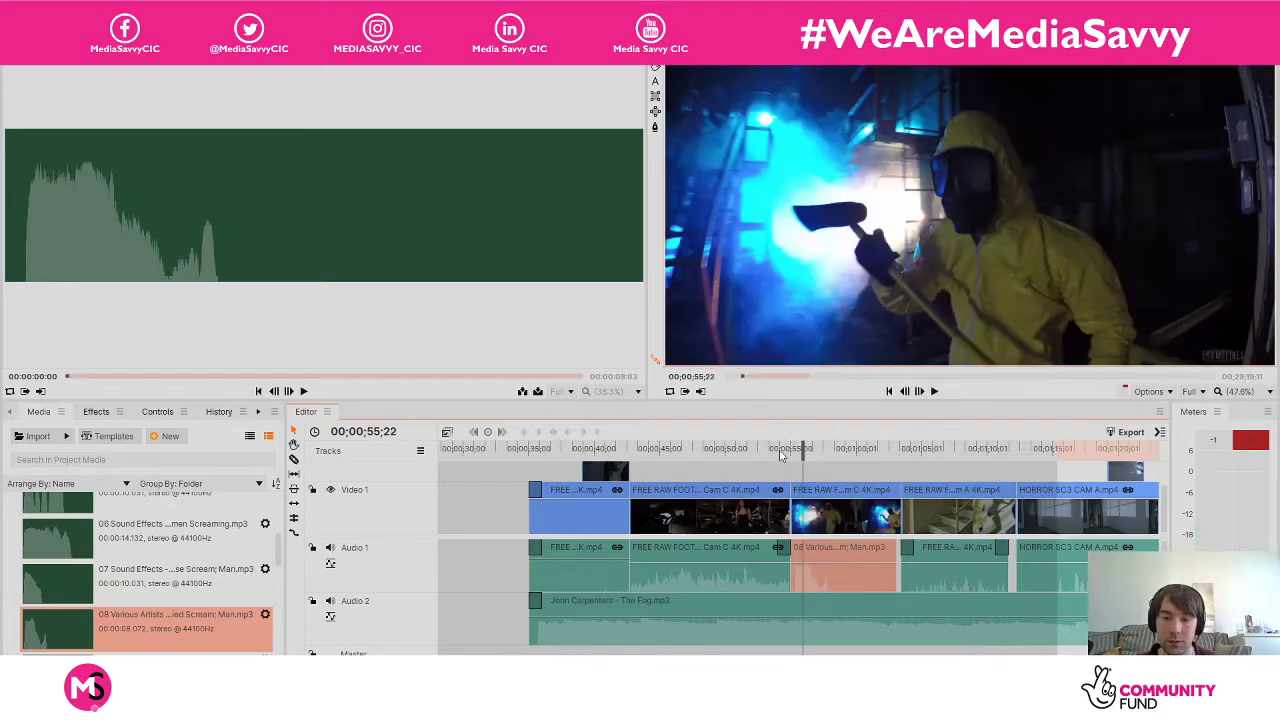
left_click(775, 450)
left_click_drag(775, 448, 790, 455)
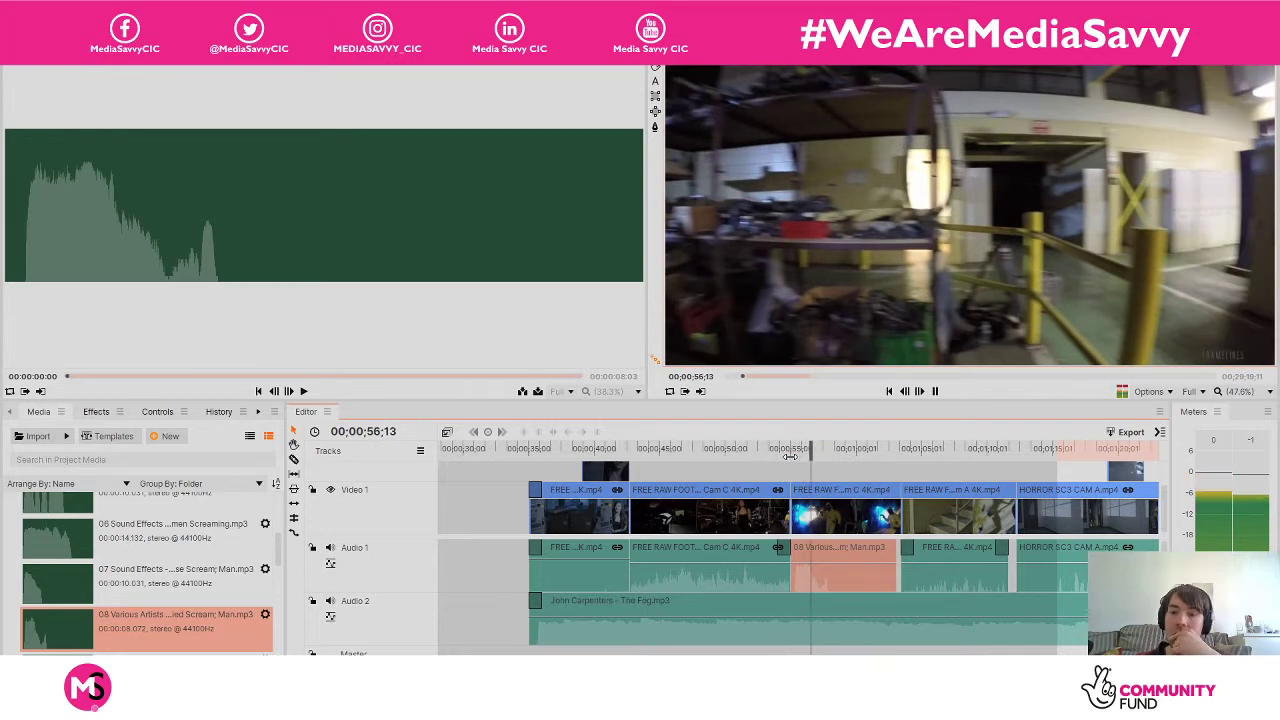
key("space")
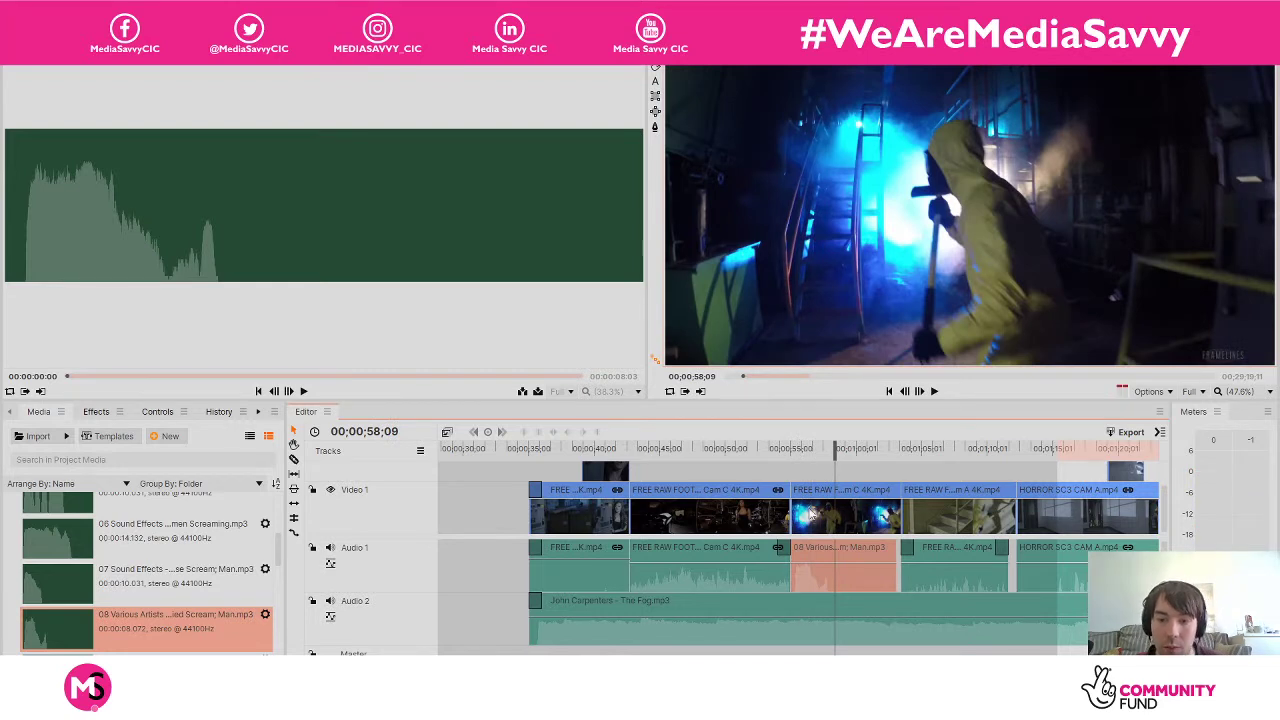
Shorten the 08 scream on Audio 1 to about two seconds and have it start at 00;01;00;06.
left_click_drag(790, 547, 834, 548)
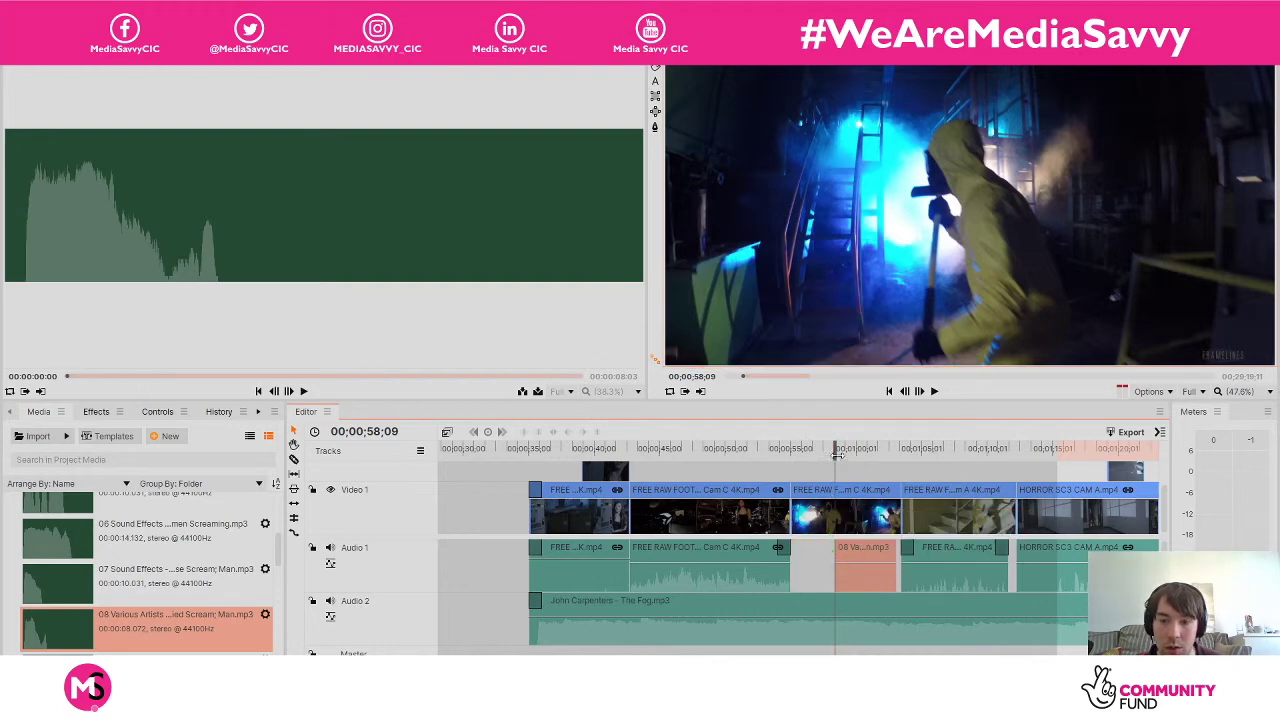
left_click_drag(835, 452, 861, 481)
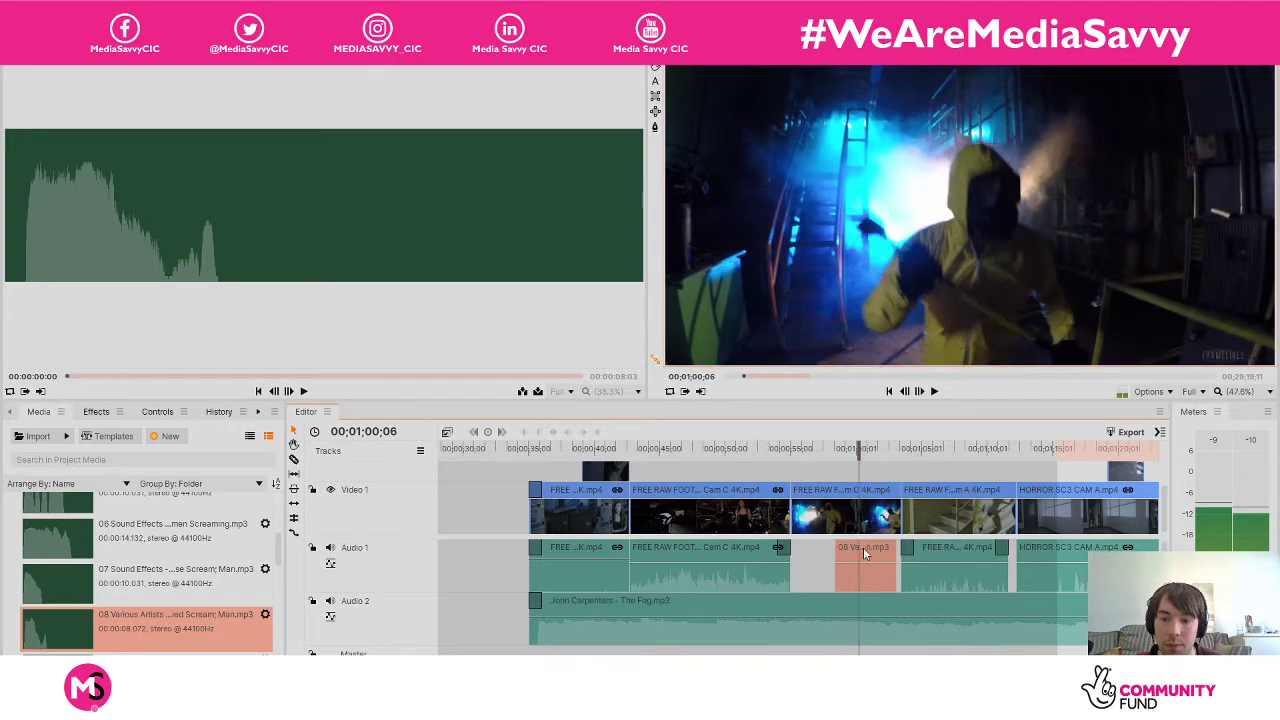
left_click_drag(836, 560, 806, 560)
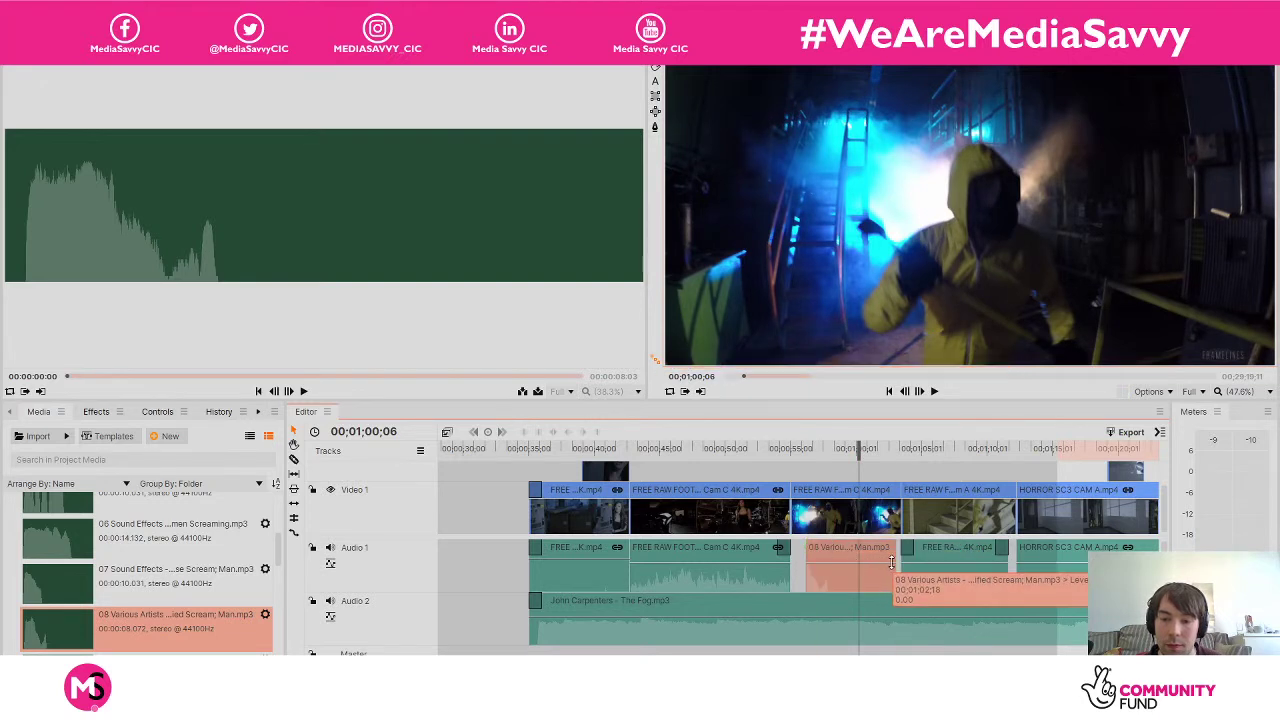
mouse_move(892, 563)
left_mouse_down()
mouse_move(799, 556)
mouse_move(868, 556)
left_mouse_up()
Play from just before the shortened 08 scream into it to check its timing against the picture.
left_click_drag(858, 450, 838, 449)
key("space")
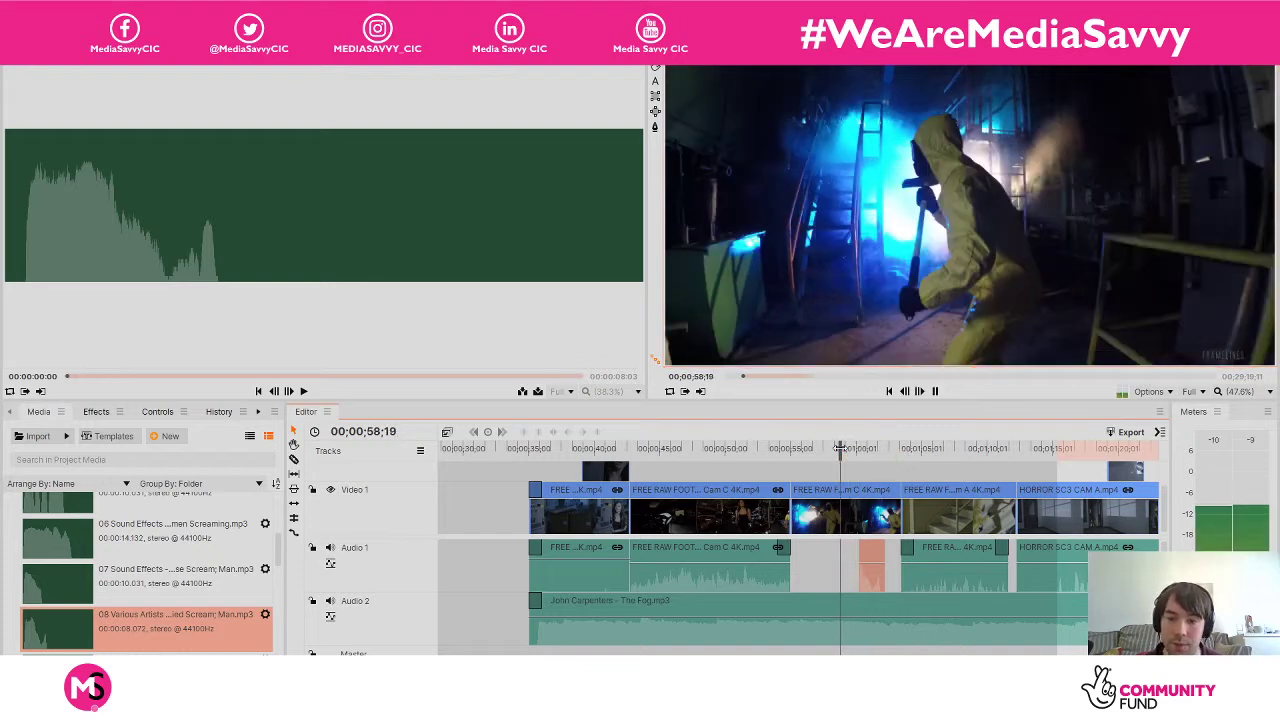
key("space")
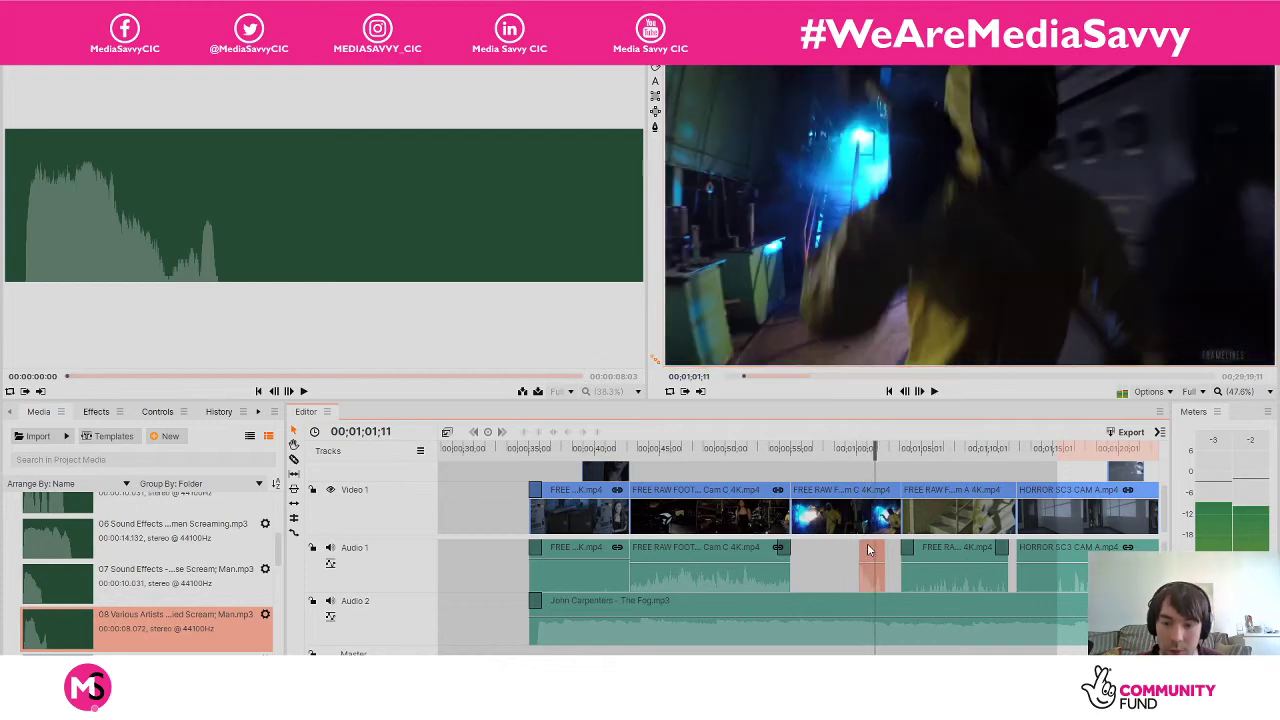
Extend the start of the 08 scream on Audio 1 back to about 00;00;59 and play the scene to check its timing.
left_click_drag(855, 548, 843, 548)
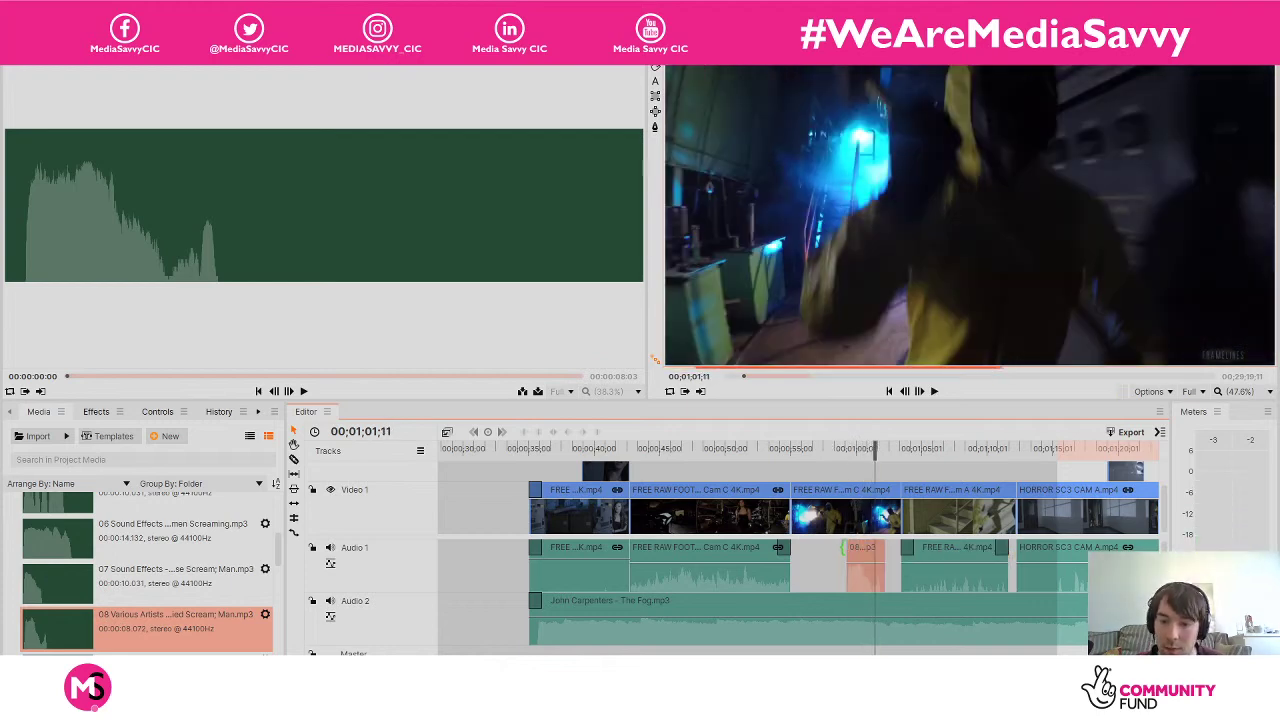
left_click(851, 474)
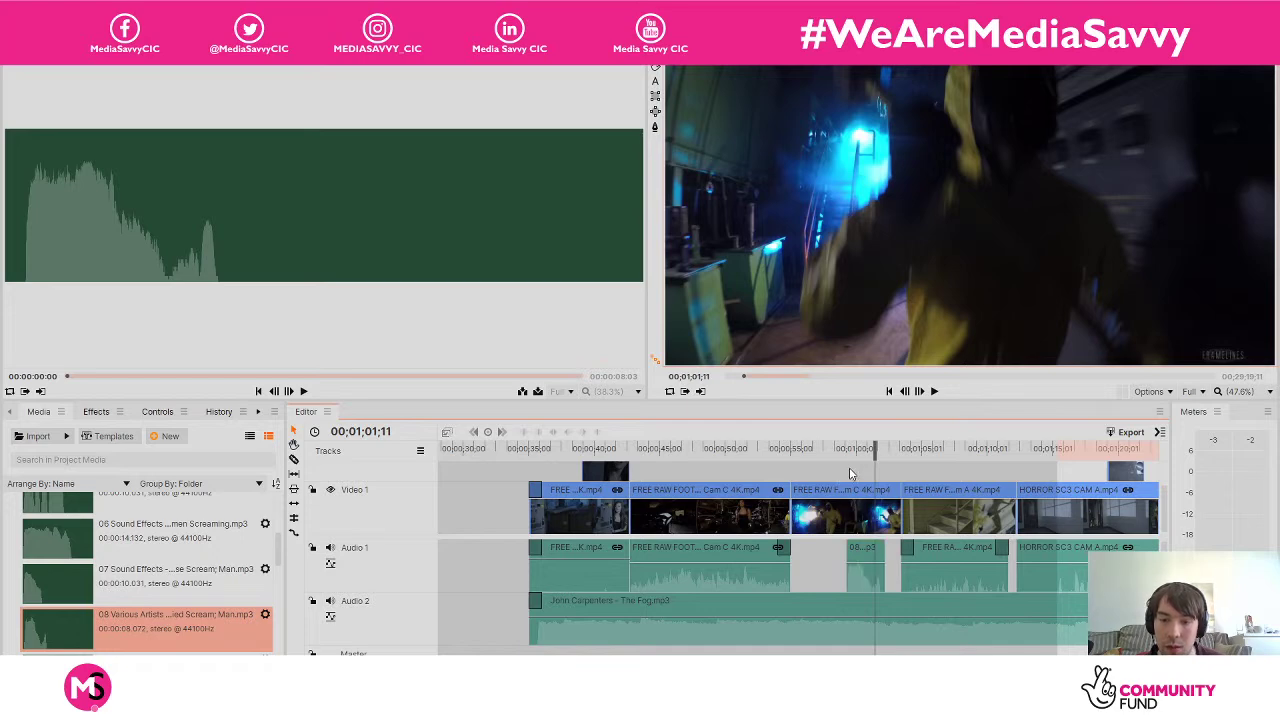
left_click_drag(870, 450, 824, 450)
key("space")
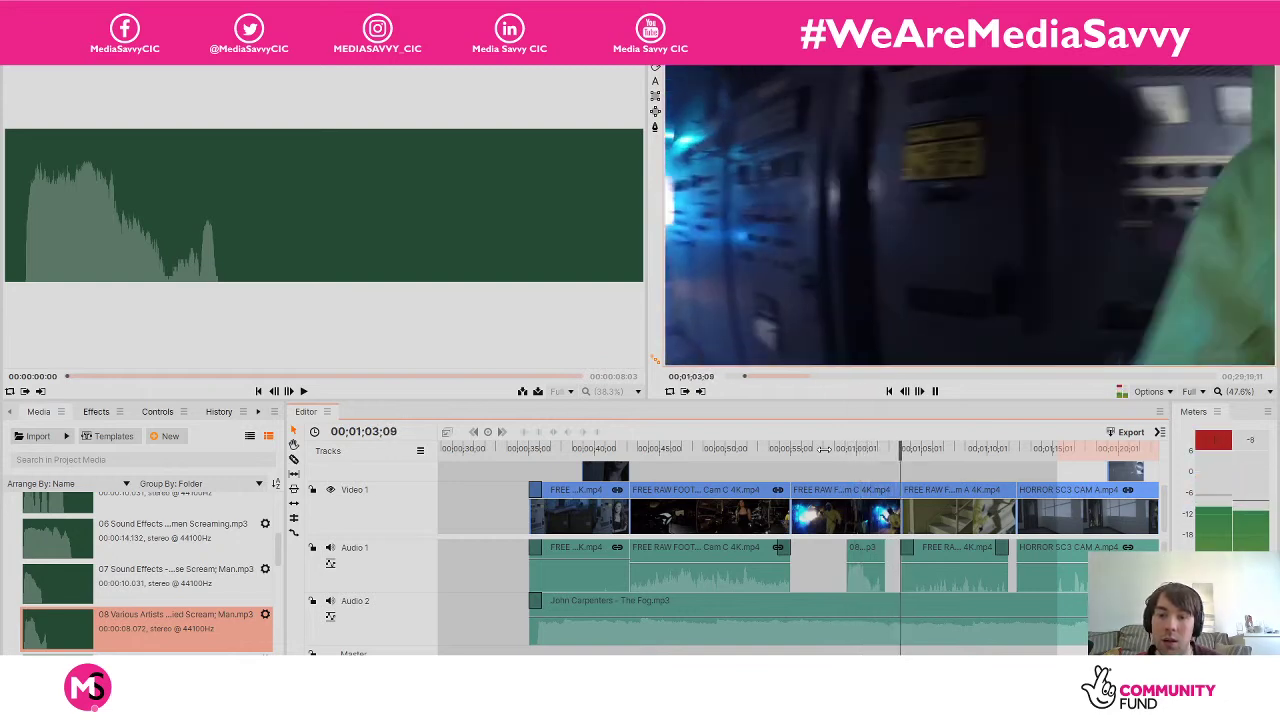
key("space")
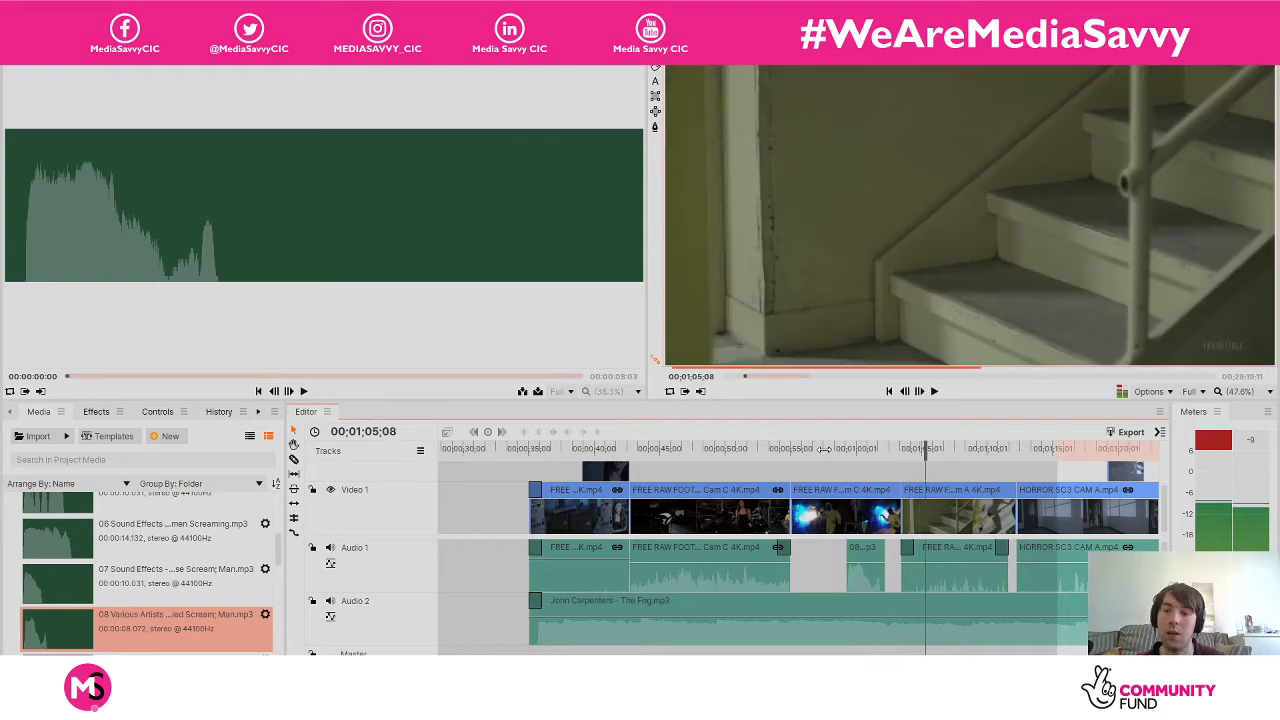
Cue the blue-lit scene to 00;00;59;02 as the scream's starting point and delete the 08 scream from Audio 1.
left_click(831, 449)
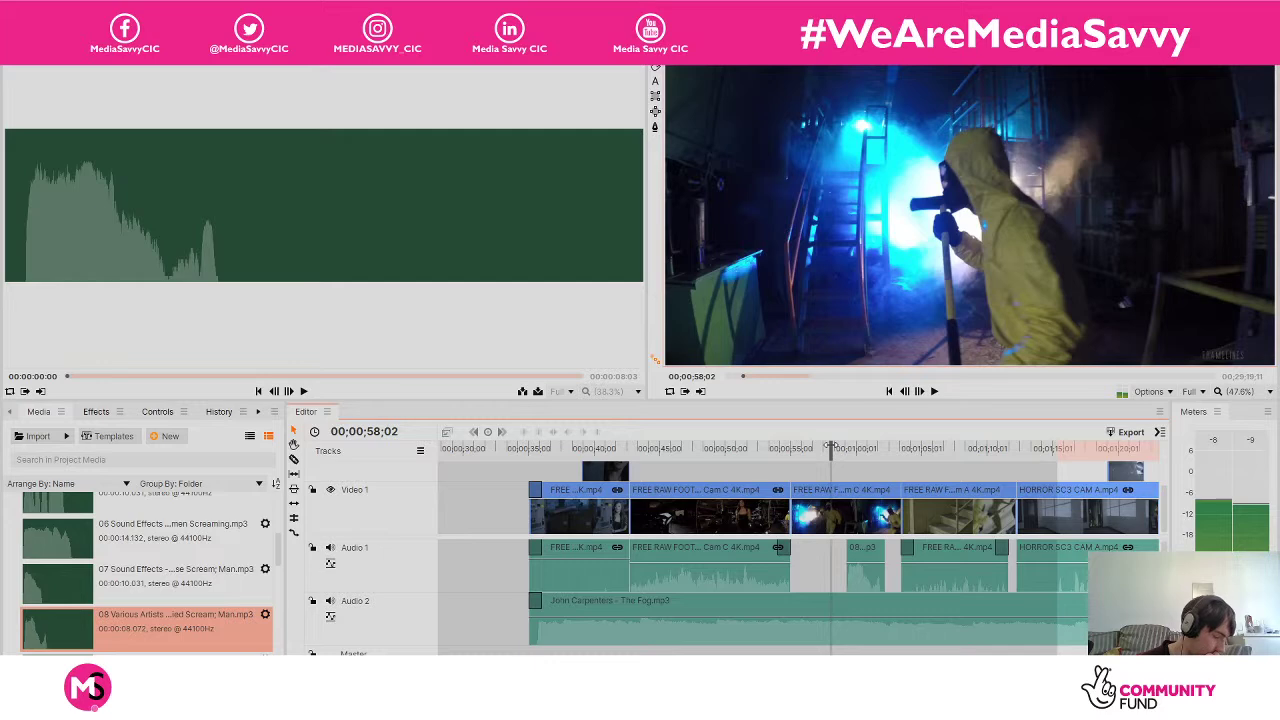
key("space")
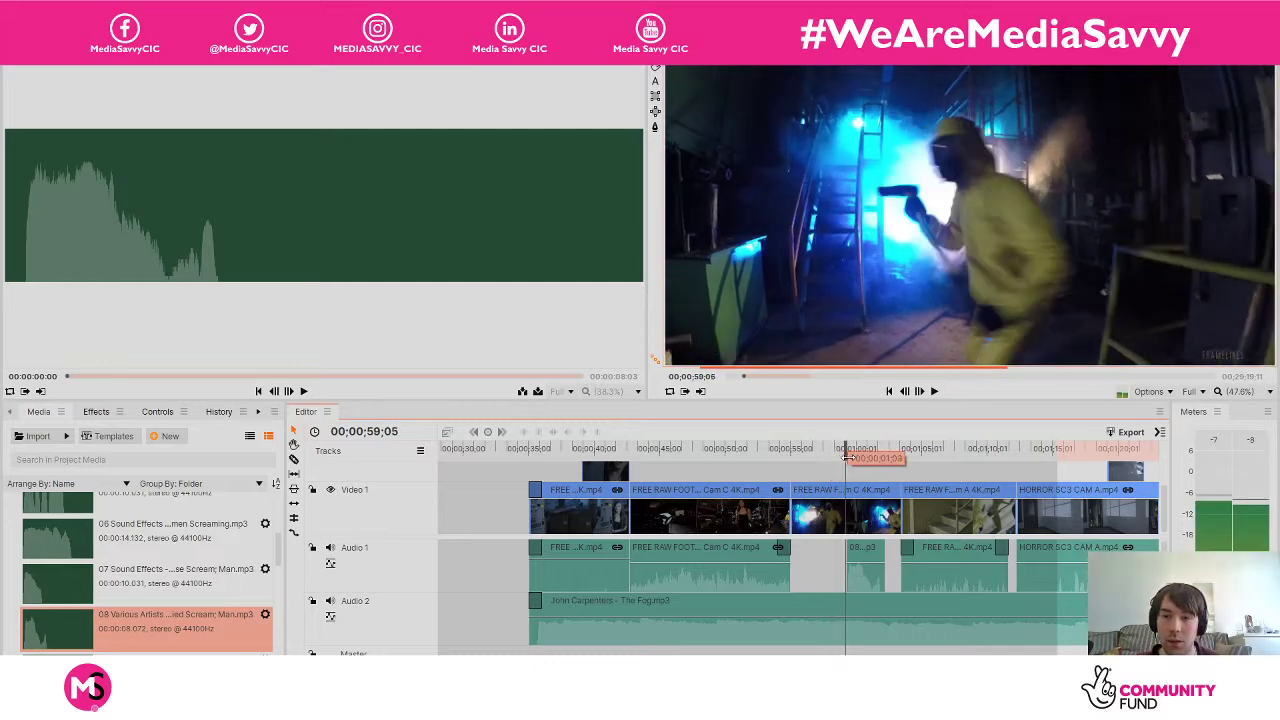
left_click_drag(846, 457, 845, 458)
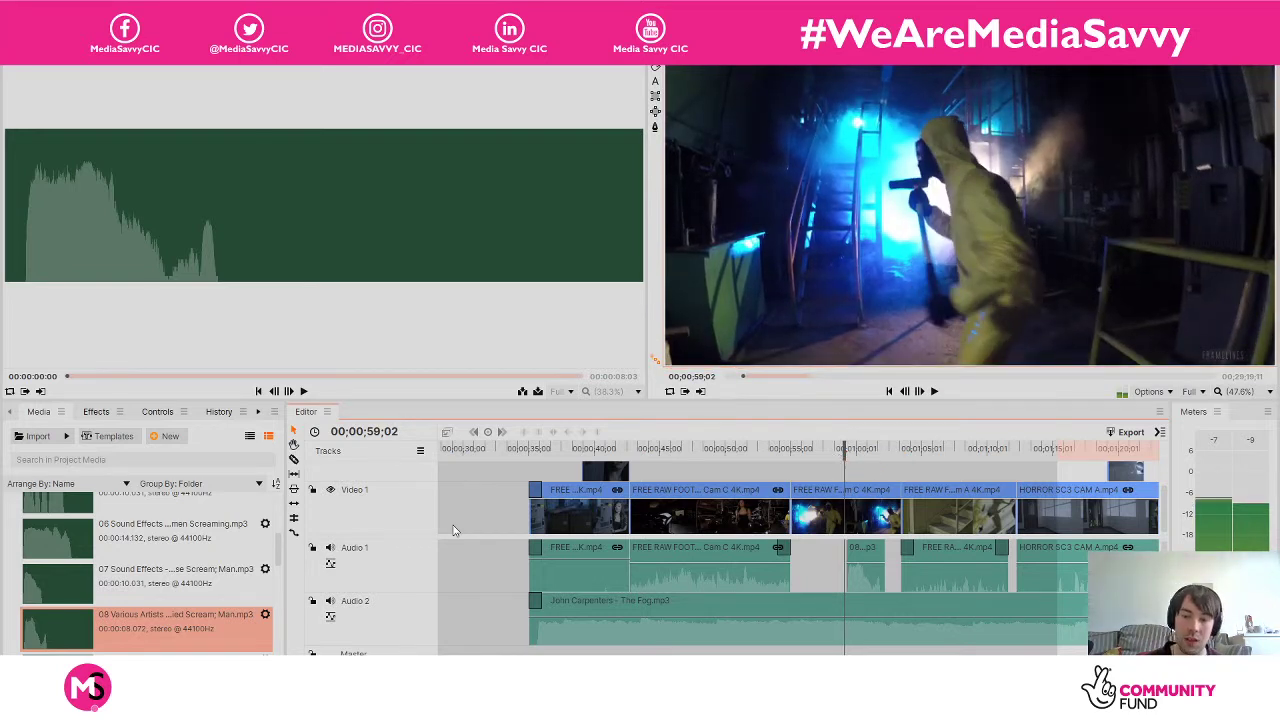
left_click(858, 558)
key("Delete")
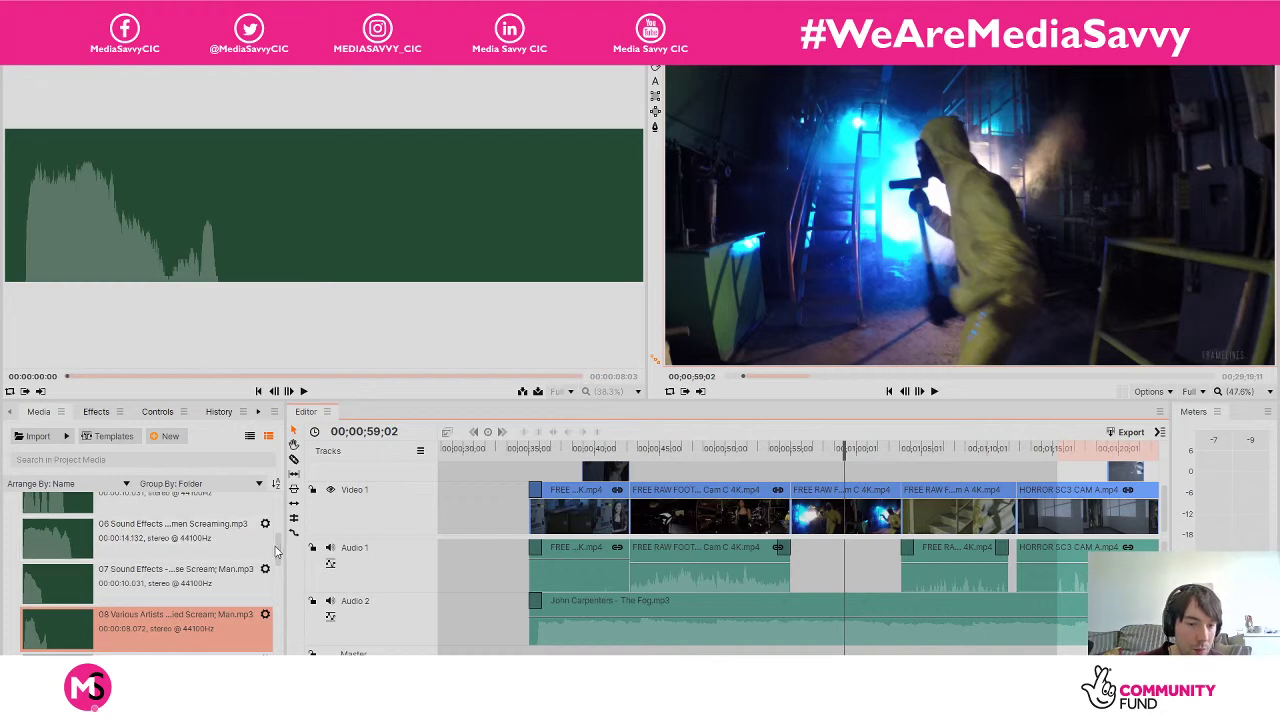
Add the 03 woman scream to Audio 1, shortened to about three and a half seconds, starting at 00;00;59;02 beneath the blue-lit clip.
left_click_drag(281, 553, 283, 524)
left_click_drag(170, 528, 509, 541)
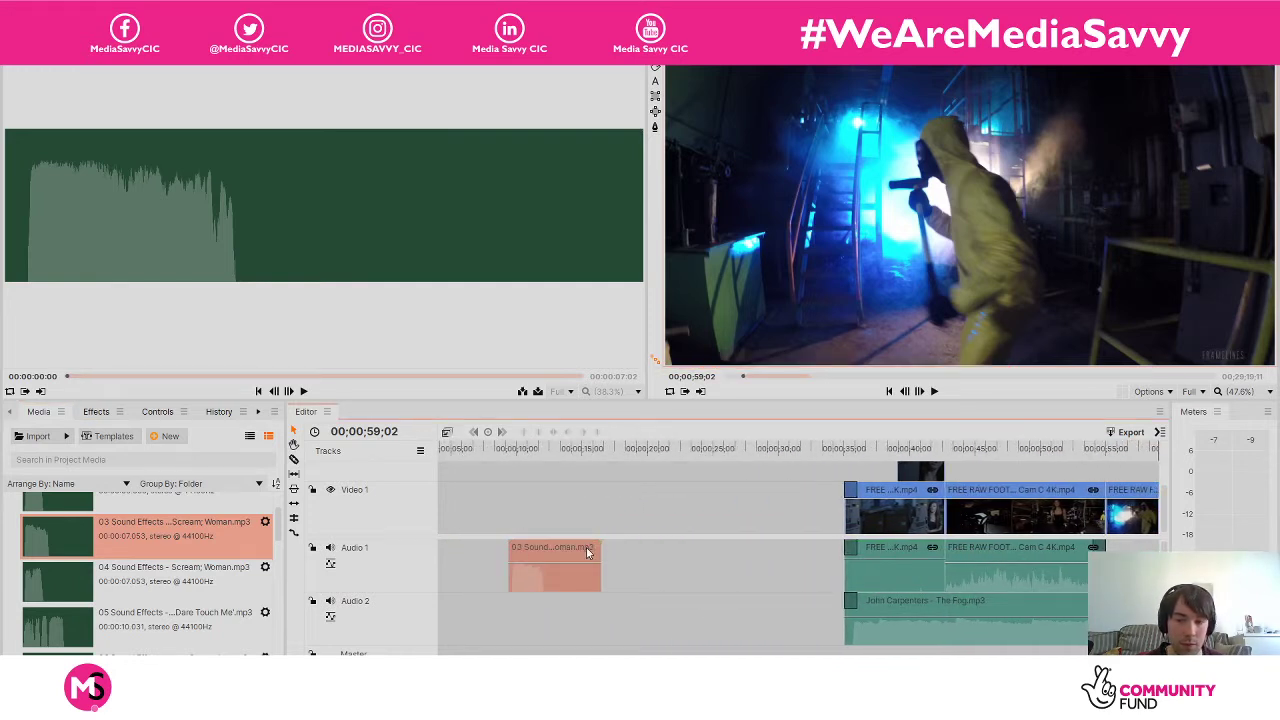
left_click_drag(602, 547, 1025, 557)
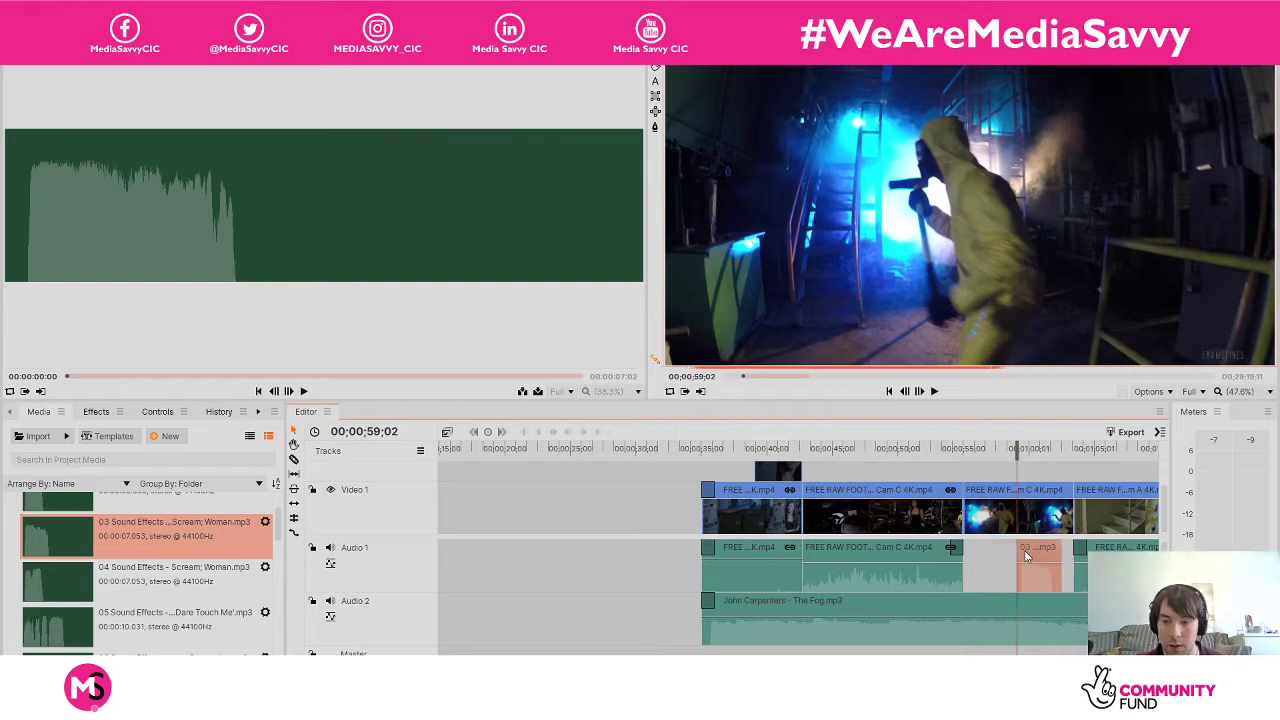
Play from just before the 03 scream through the staircase and HORROR SC3 scenes to 00;01;28;08, checking where another scream fits.
left_click(1010, 450)
key("space")
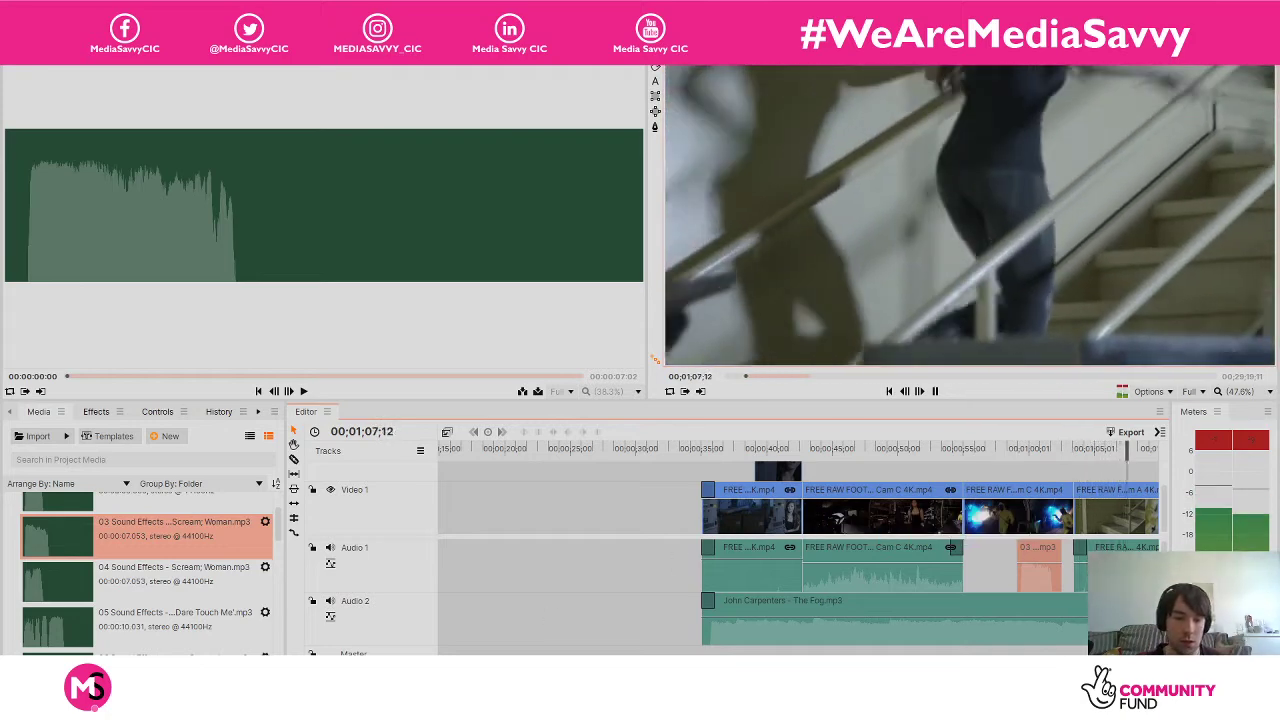
key("space")
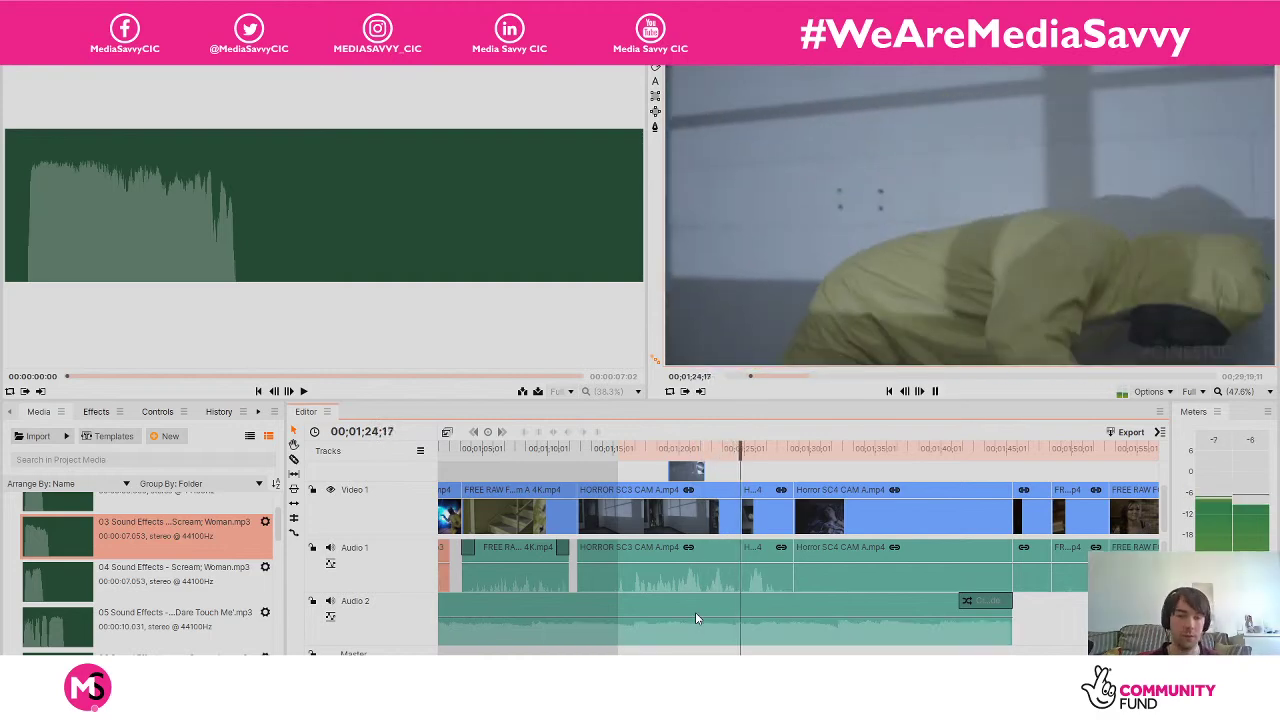
key("space")
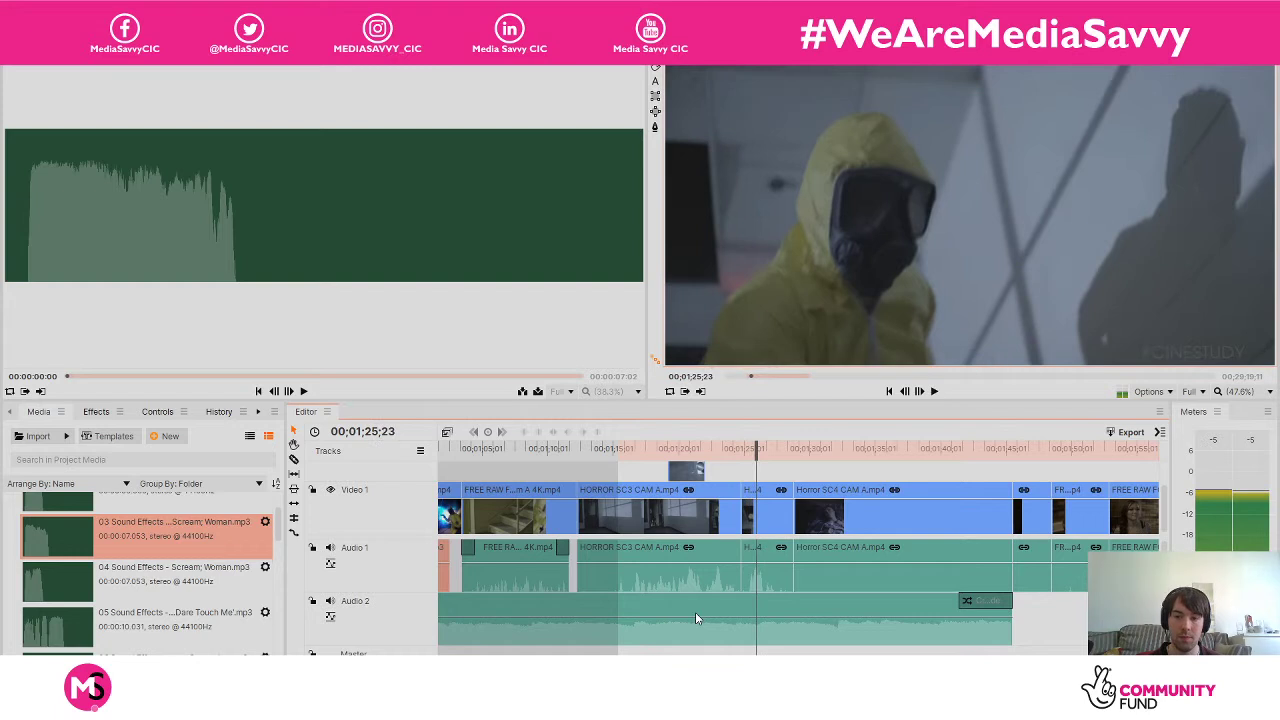
key("space")
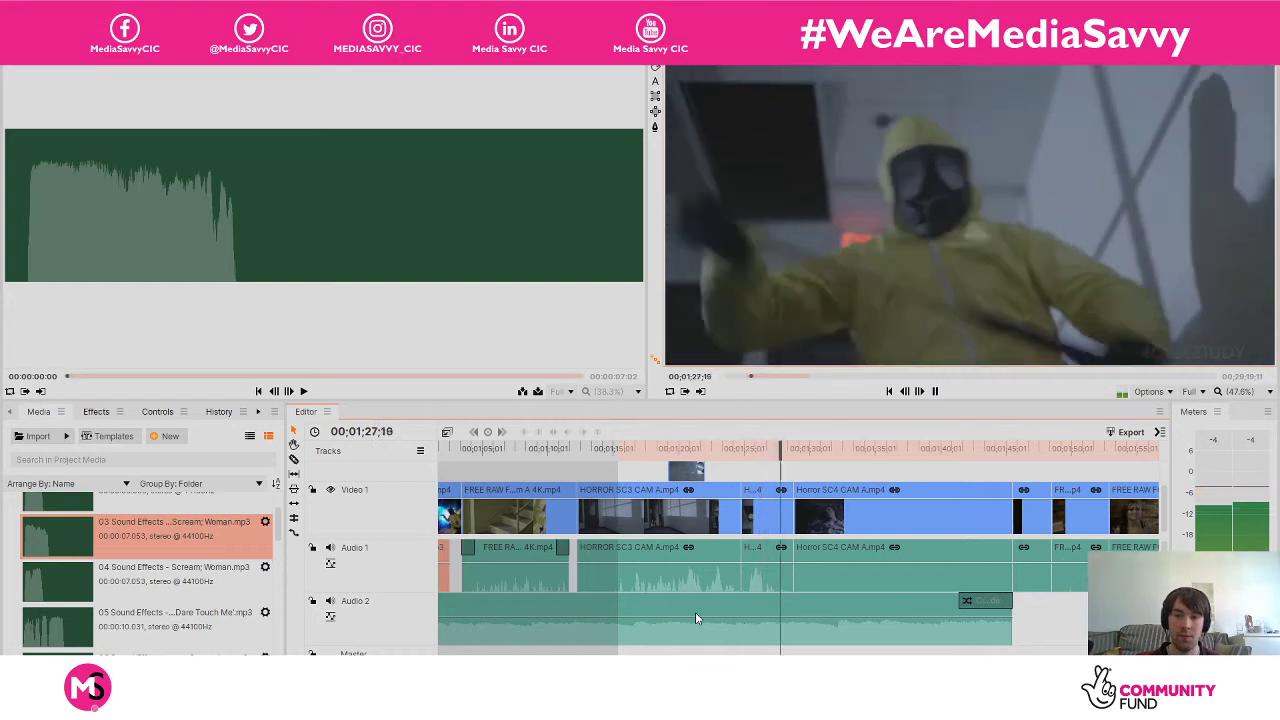
key("space")
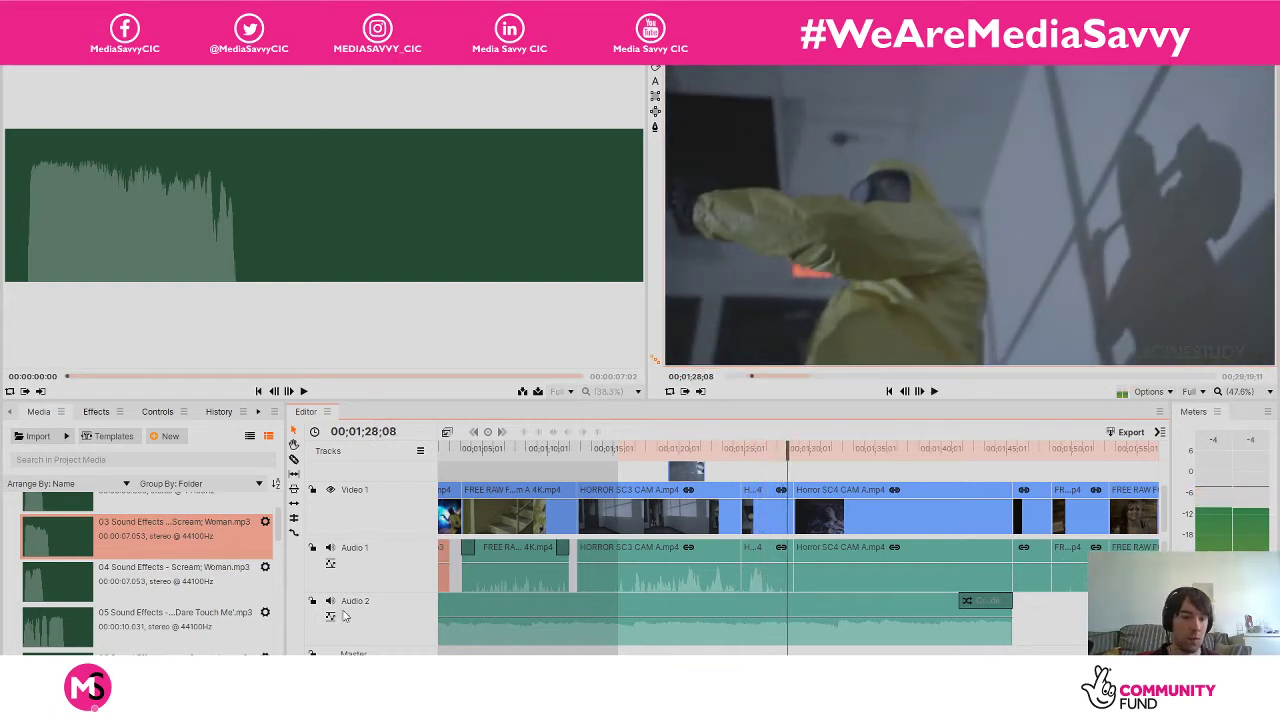
Choose the 06 women screaming effect and insert a new audio track below Audio 2 to hold it.
scroll(174, 592, "down", 1)
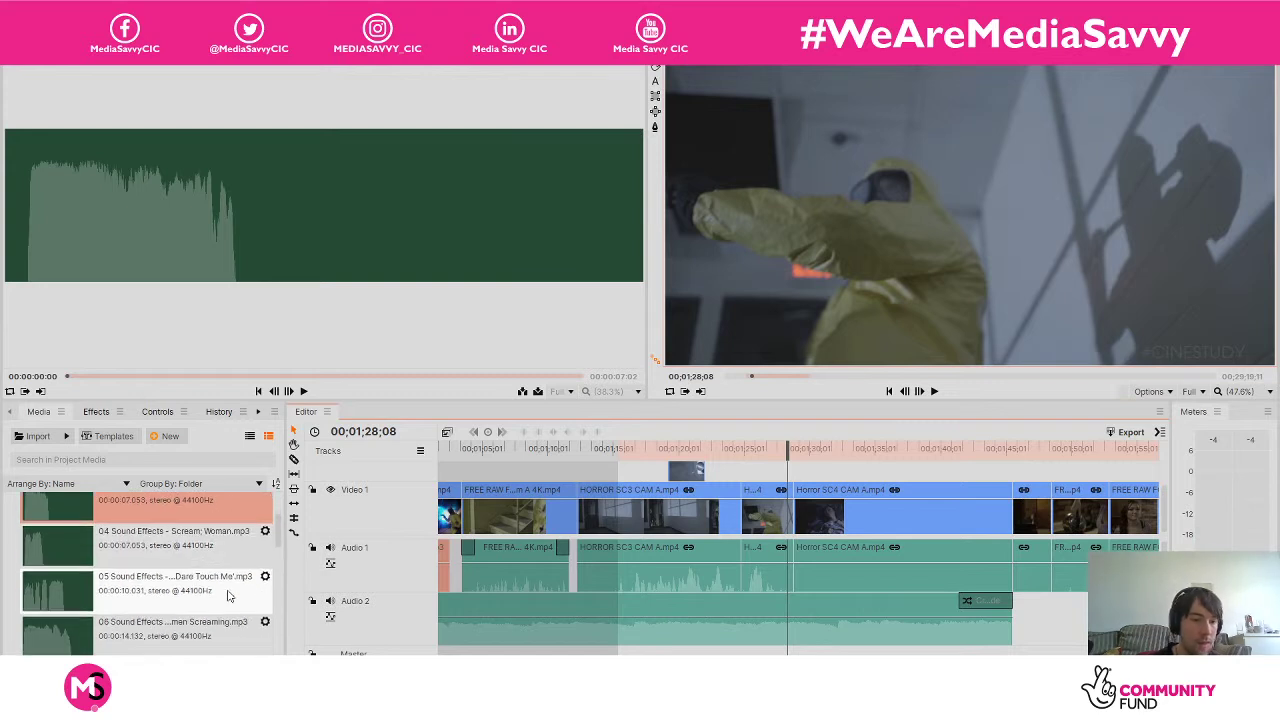
scroll(174, 592, "down", 1)
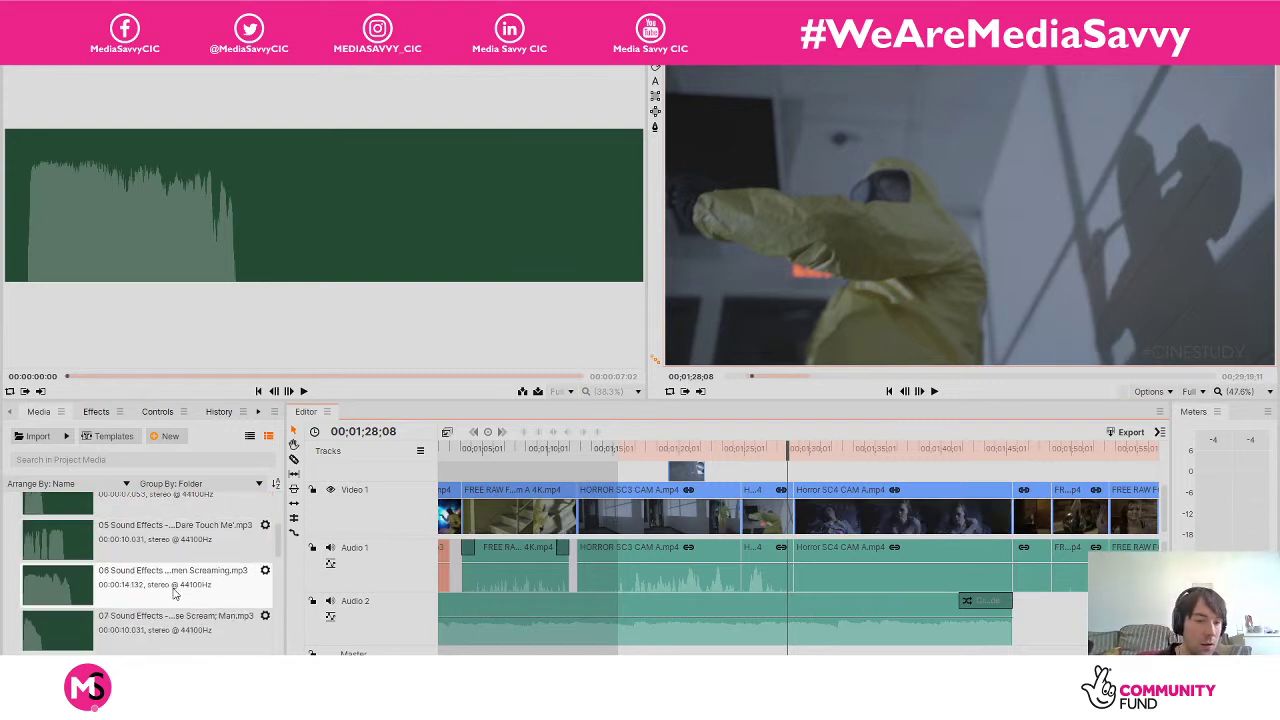
left_click_drag(130, 588, 785, 646)
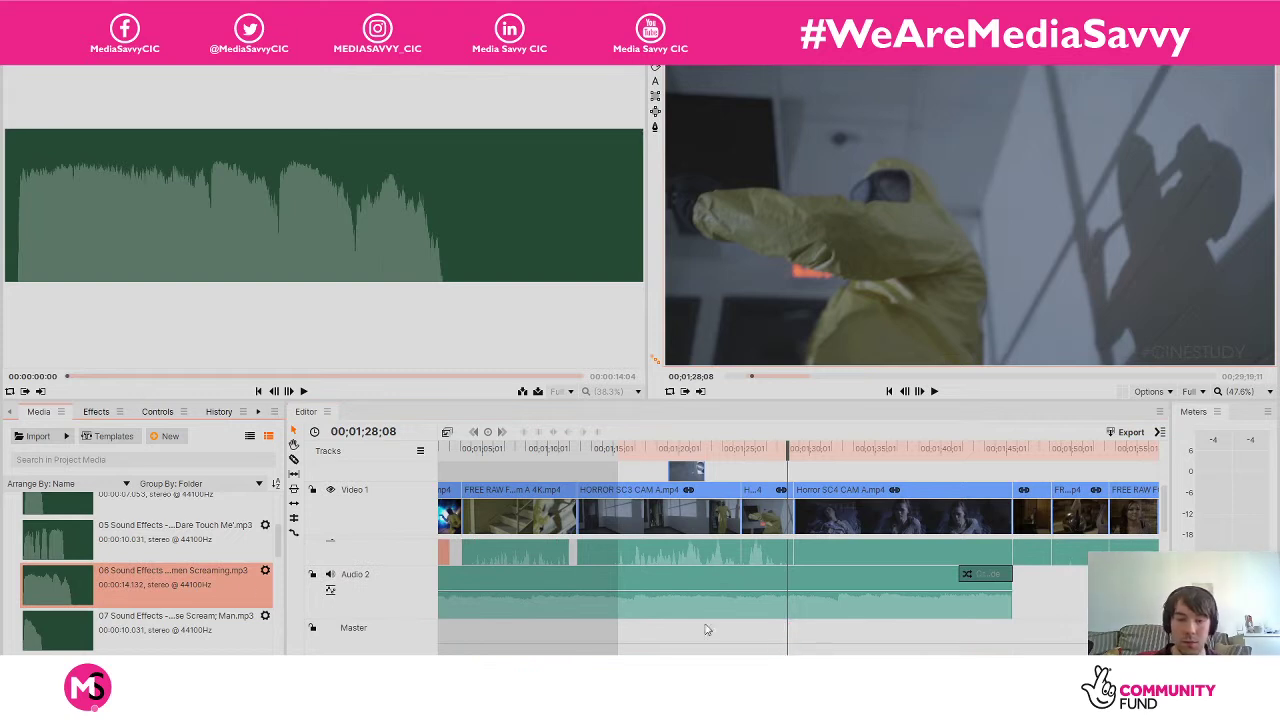
left_click_drag(170, 586, 784, 633)
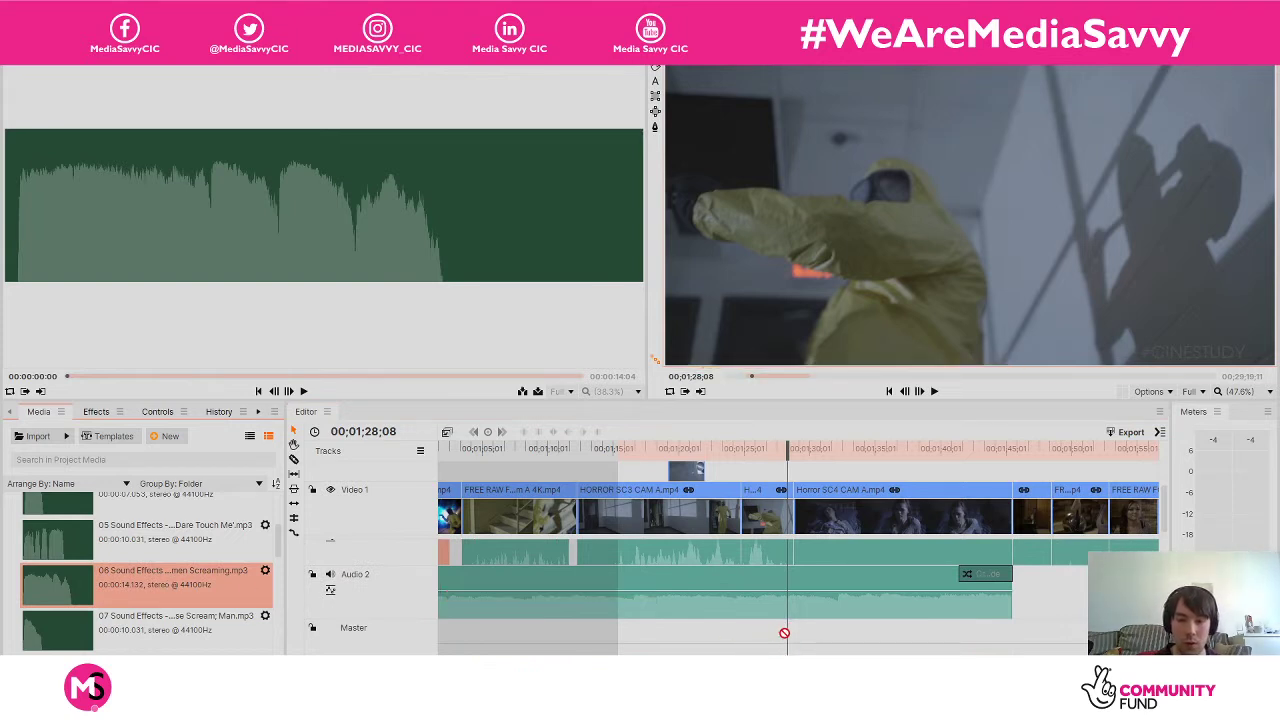
right_click(354, 580)
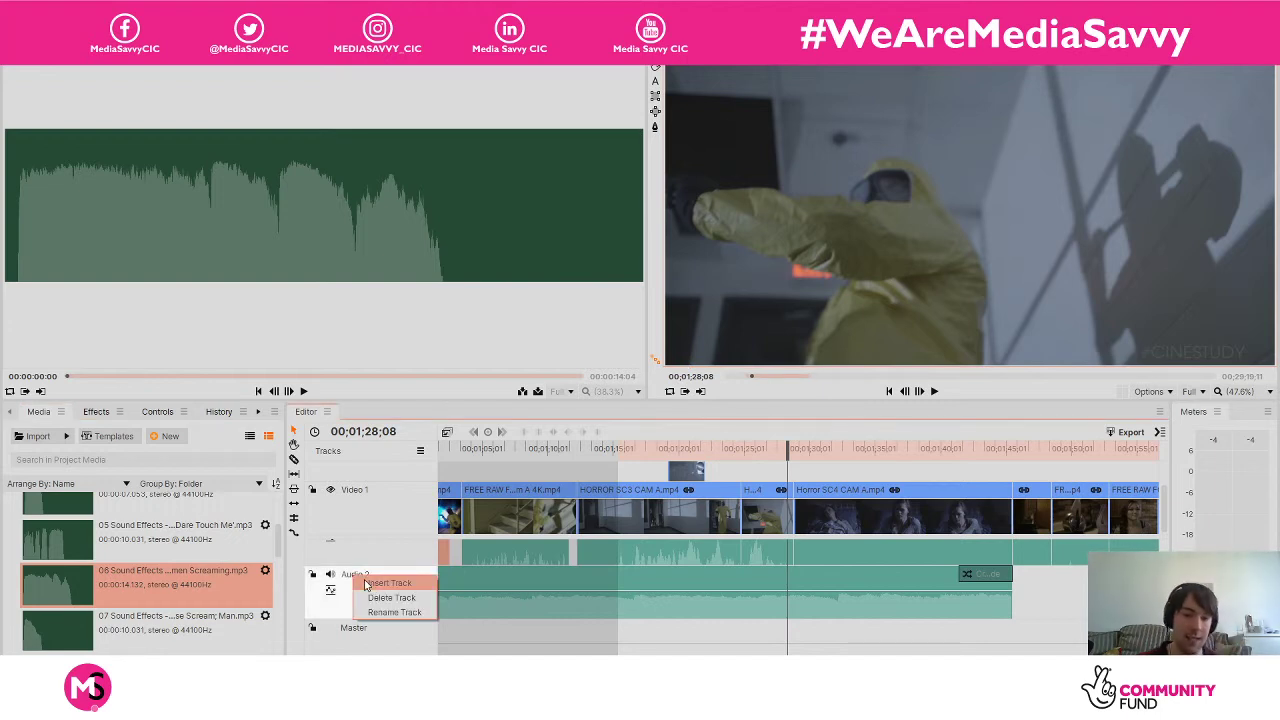
left_click(388, 583)
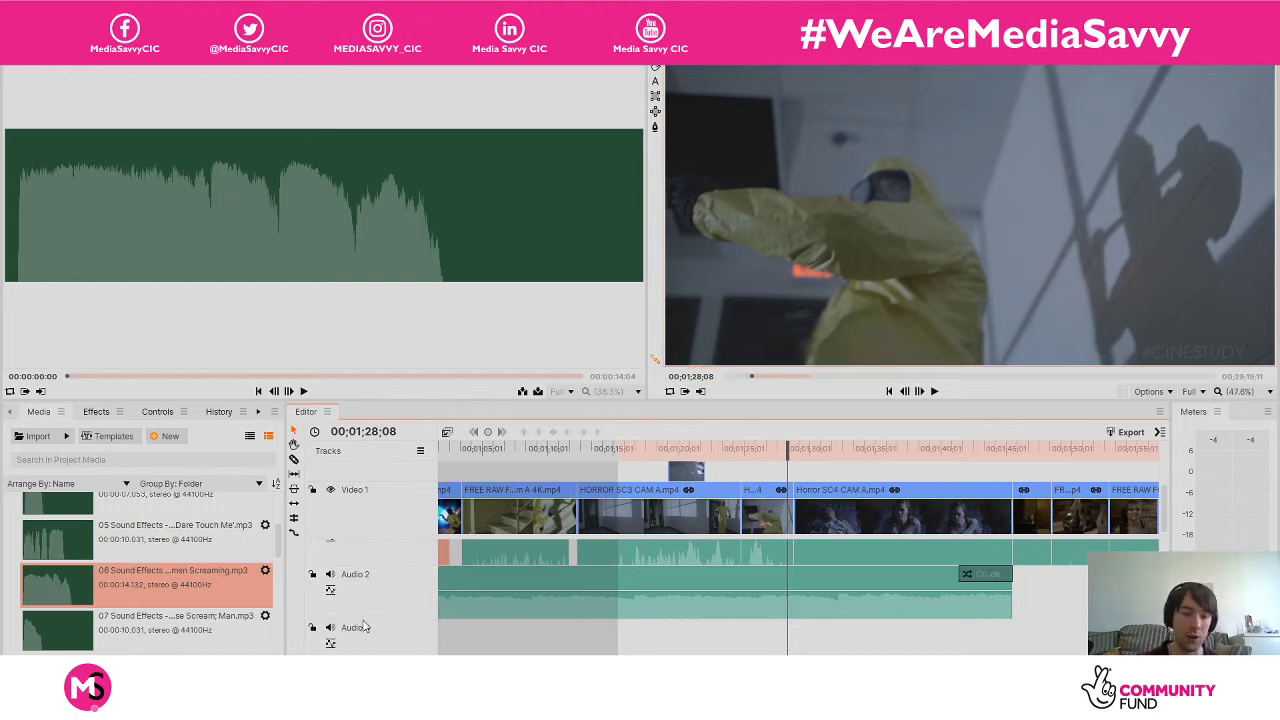
Try the 06 women screaming effect on Audio 3 from 00;01;28;08, play it, and remove it from the track.
left_click_drag(170, 578, 790, 625)
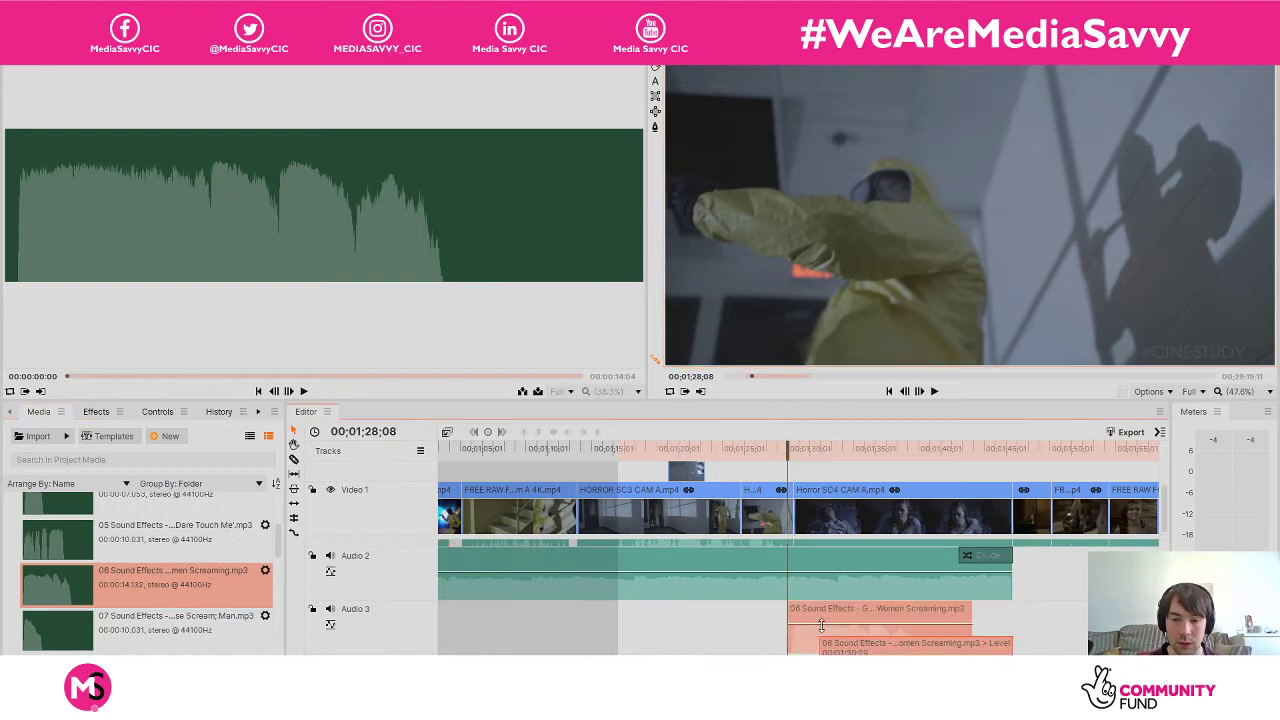
key("space")
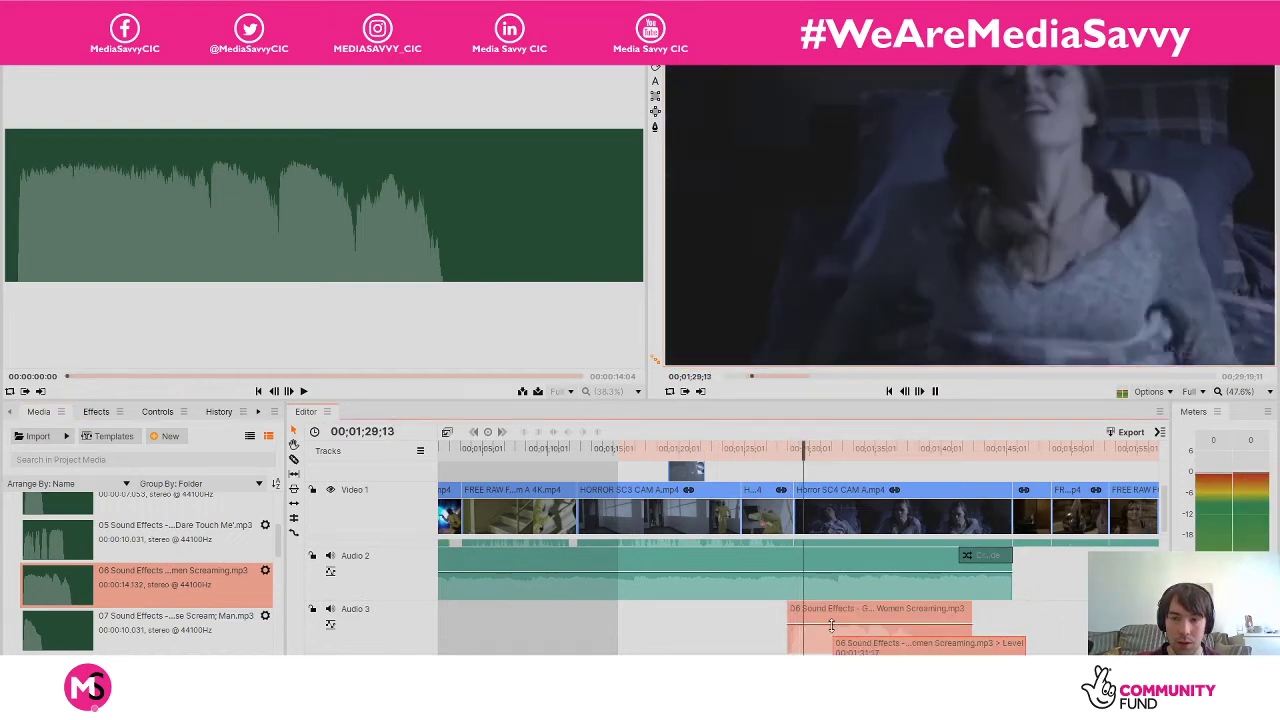
key("space")
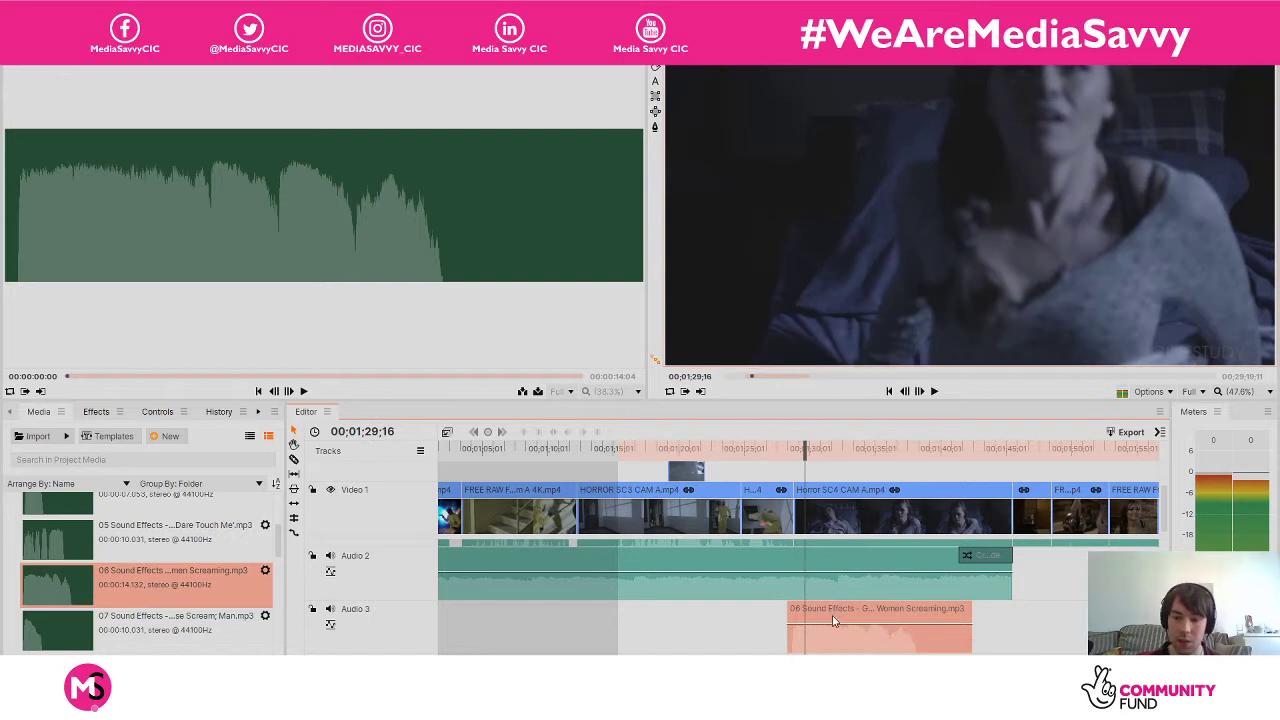
key("Delete")
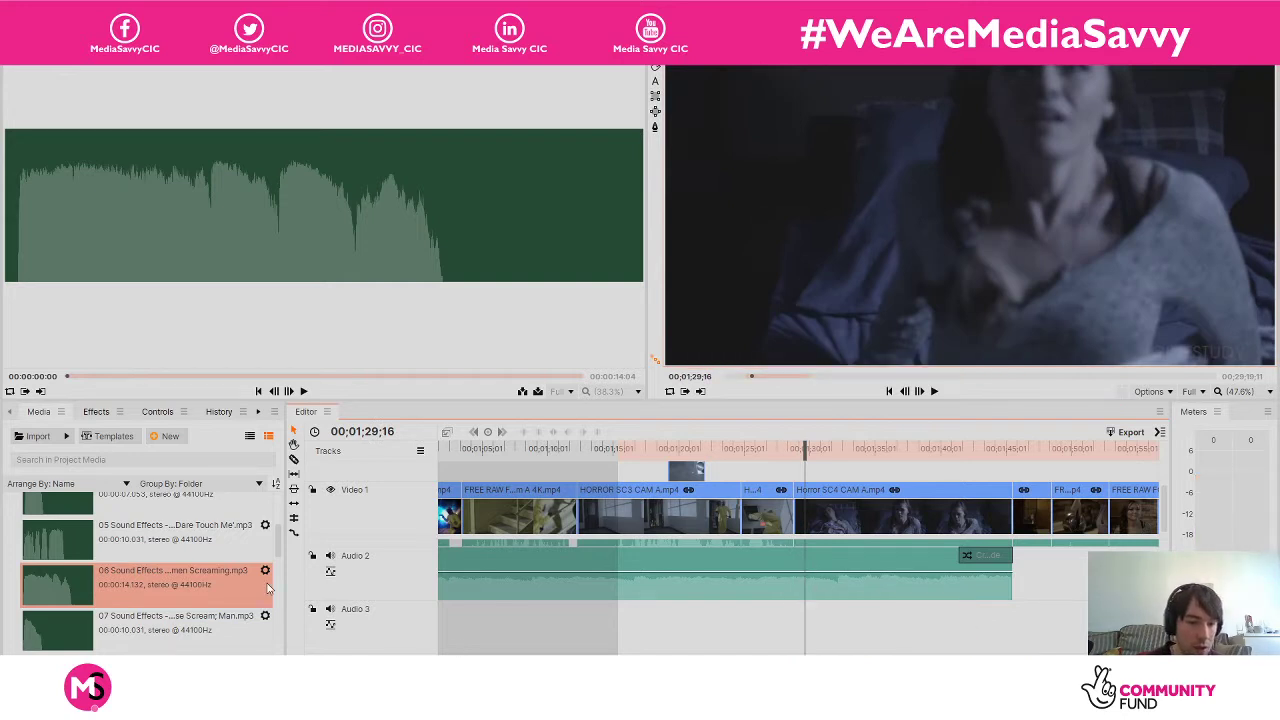
Add the 03 woman scream to Audio 3 starting at 00;01;29;16 and play its opening against the bedroom scene.
mouse_move(281, 540)
left_mouse_down()
mouse_move(278, 612)
mouse_move(272, 530)
left_mouse_up()
left_click_drag(66, 516, 808, 630)
key("space")
key("space")
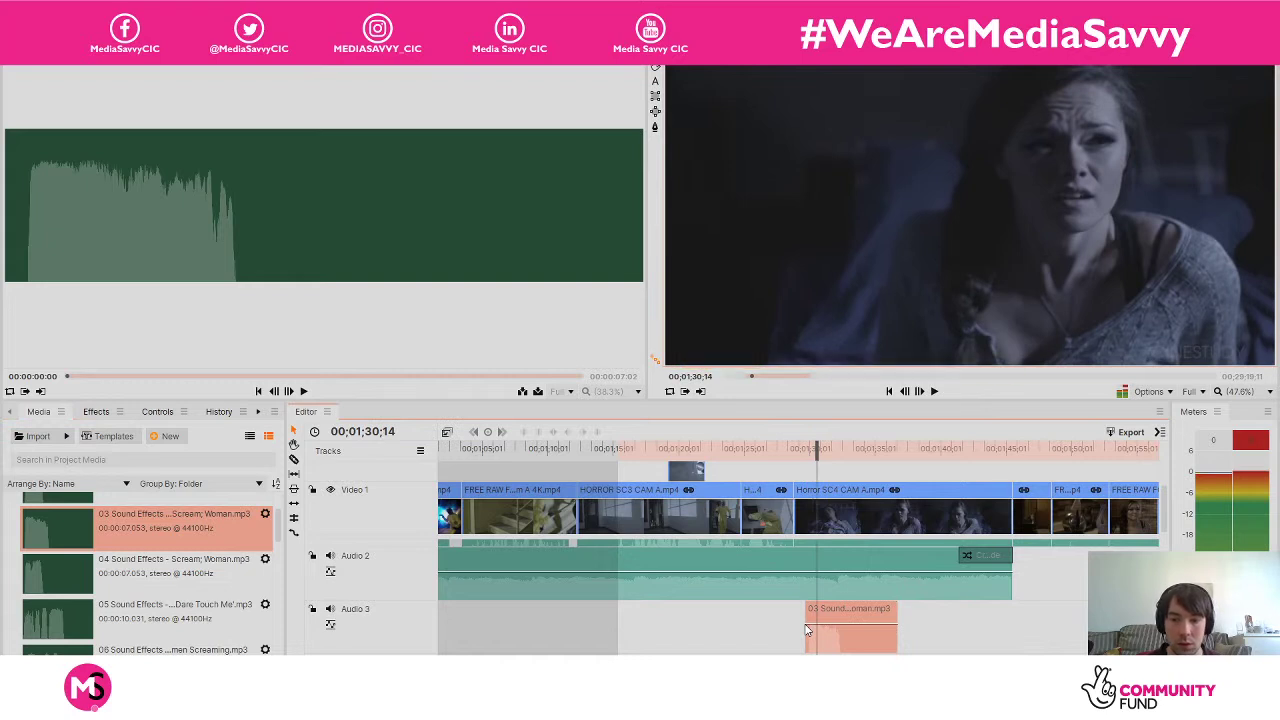
Move the 03 scream on Audio 3 to start at 00;01;24;20, preview it, and trim its end to 00;01;29;03.
left_click_drag(829, 621, 765, 622)
left_click(742, 446)
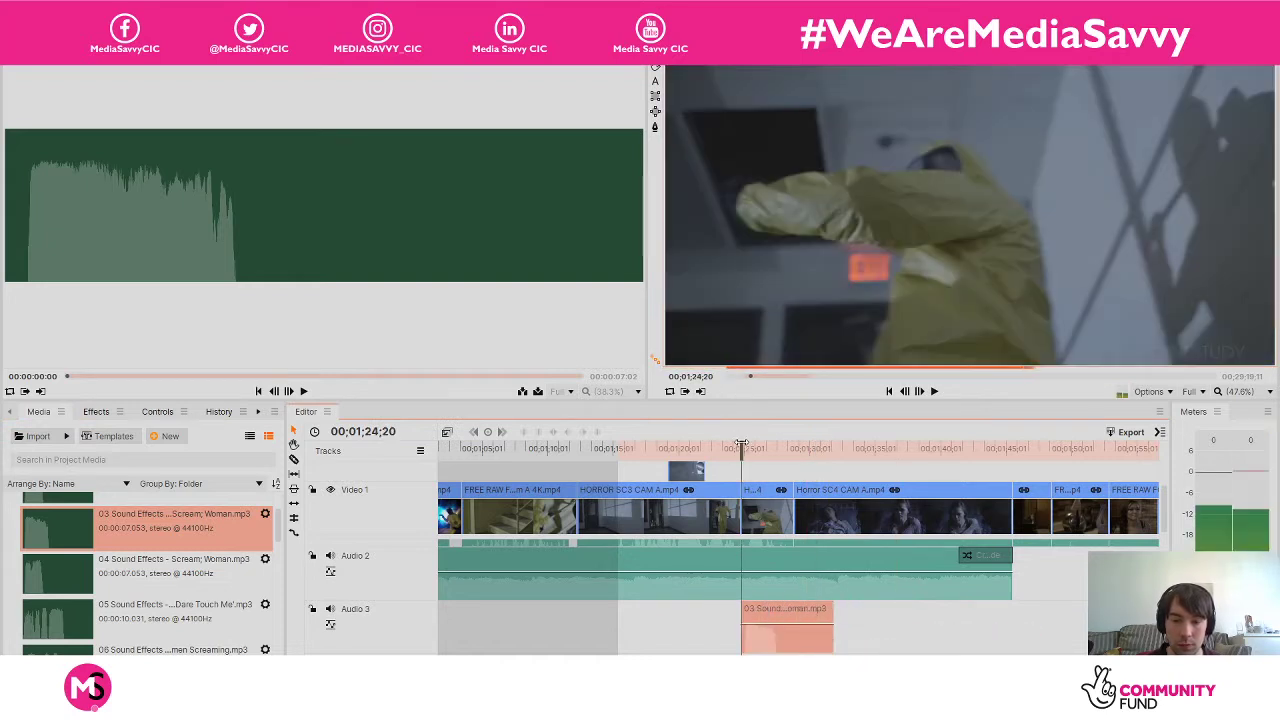
key("space")
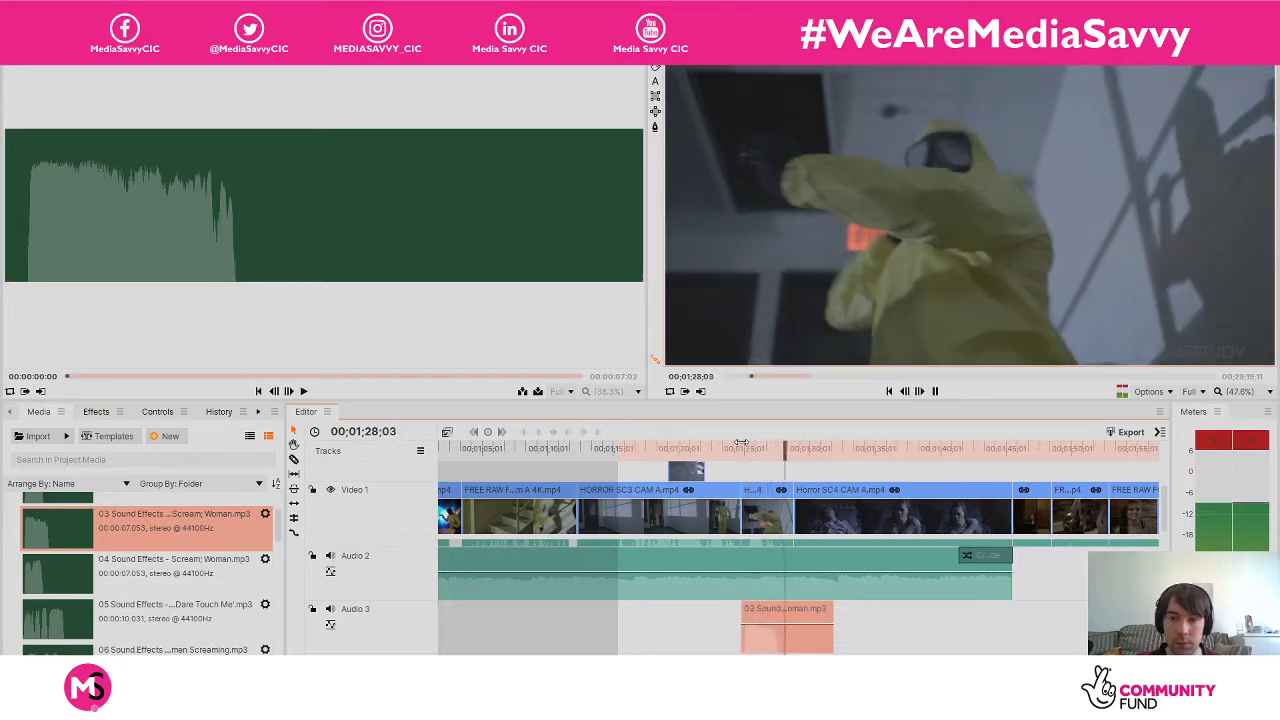
key("space")
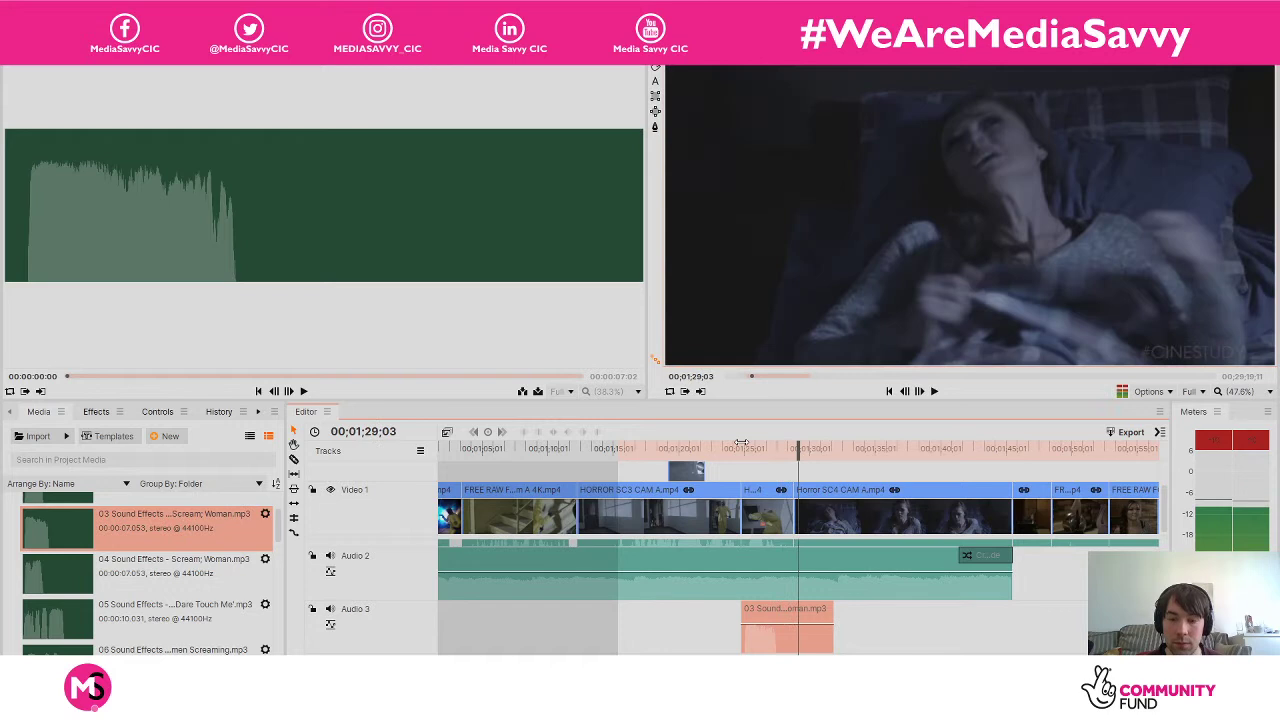
left_click_drag(743, 620, 799, 612)
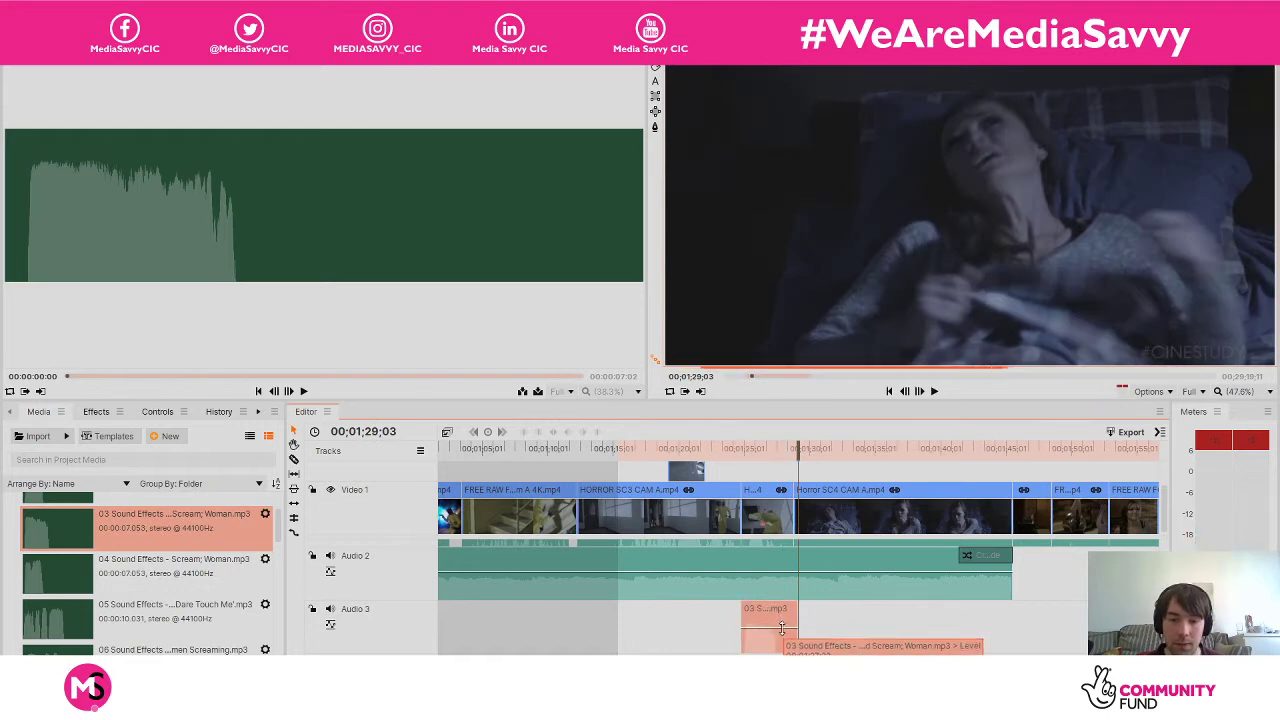
Play the trimmed 03 scream on Audio 3 from its start to check it against the yellow-suited attacker's swings.
left_click(743, 448)
key("space")
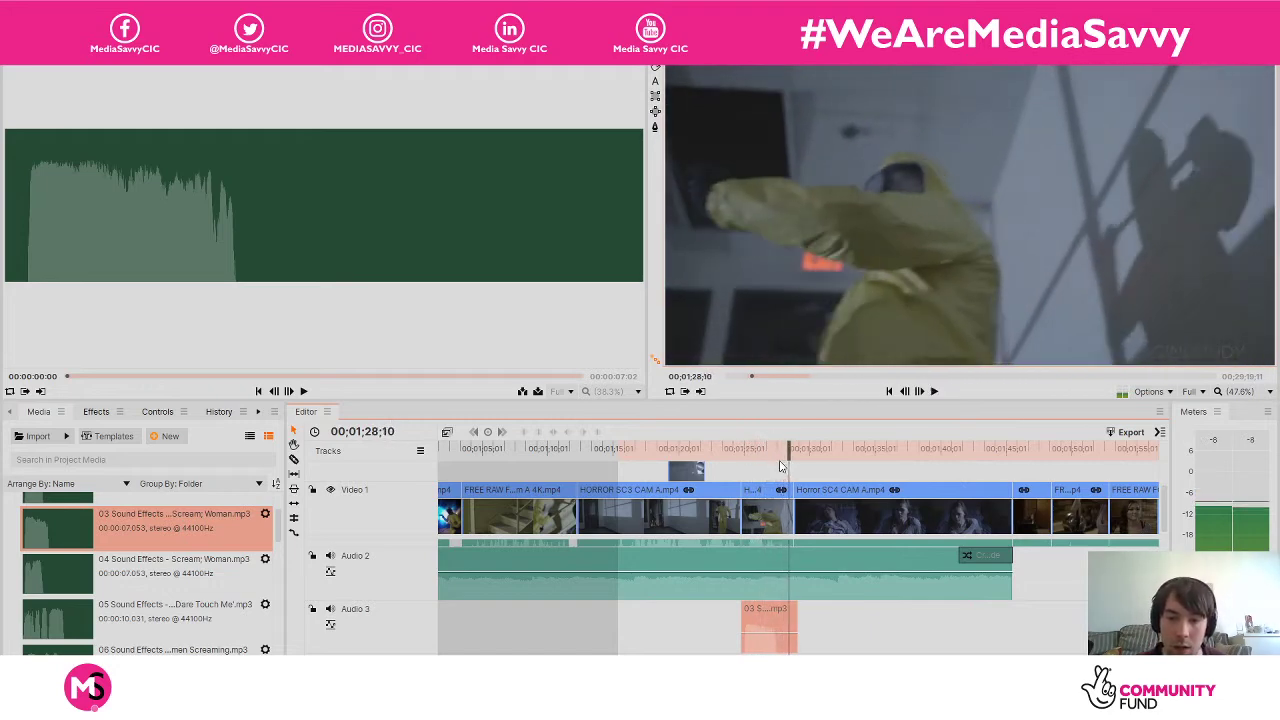
key("space")
Try starting the Audio 3 scream at 00;01;25;06, and return it to the beginning of the short attack clip.
left_click_drag(787, 452, 747, 448)
left_click_drag(777, 612, 783, 613)
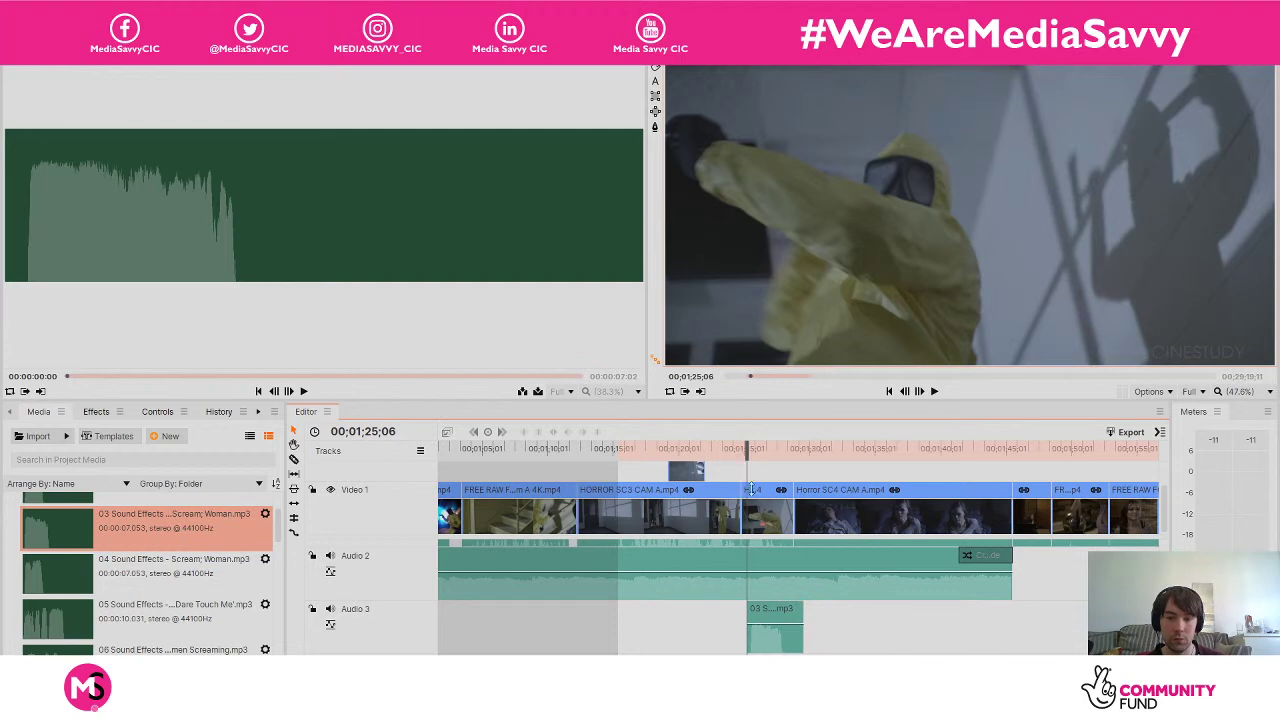
left_click_drag(764, 622, 758, 622)
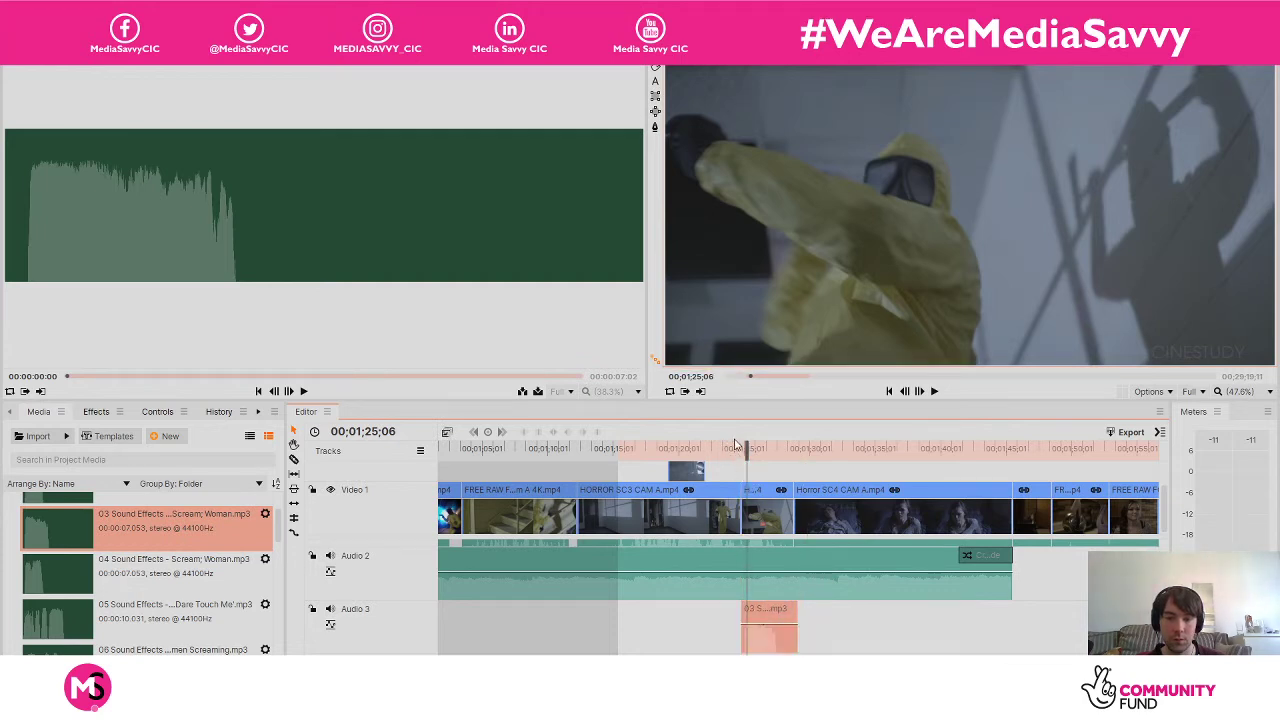
Play from just before the Audio 3 scream to 00;01;33;02 to check how it leads into the bedroom scene.
left_click_drag(741, 444, 736, 445)
key("space")
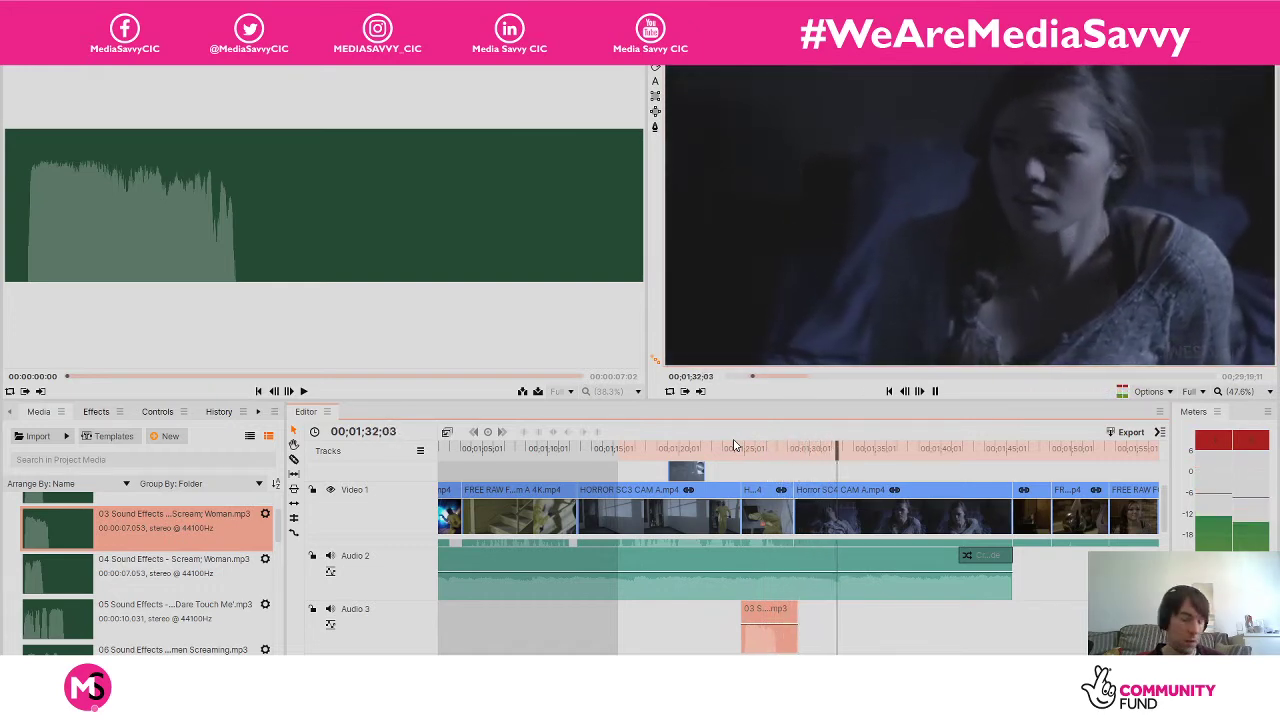
key("space")
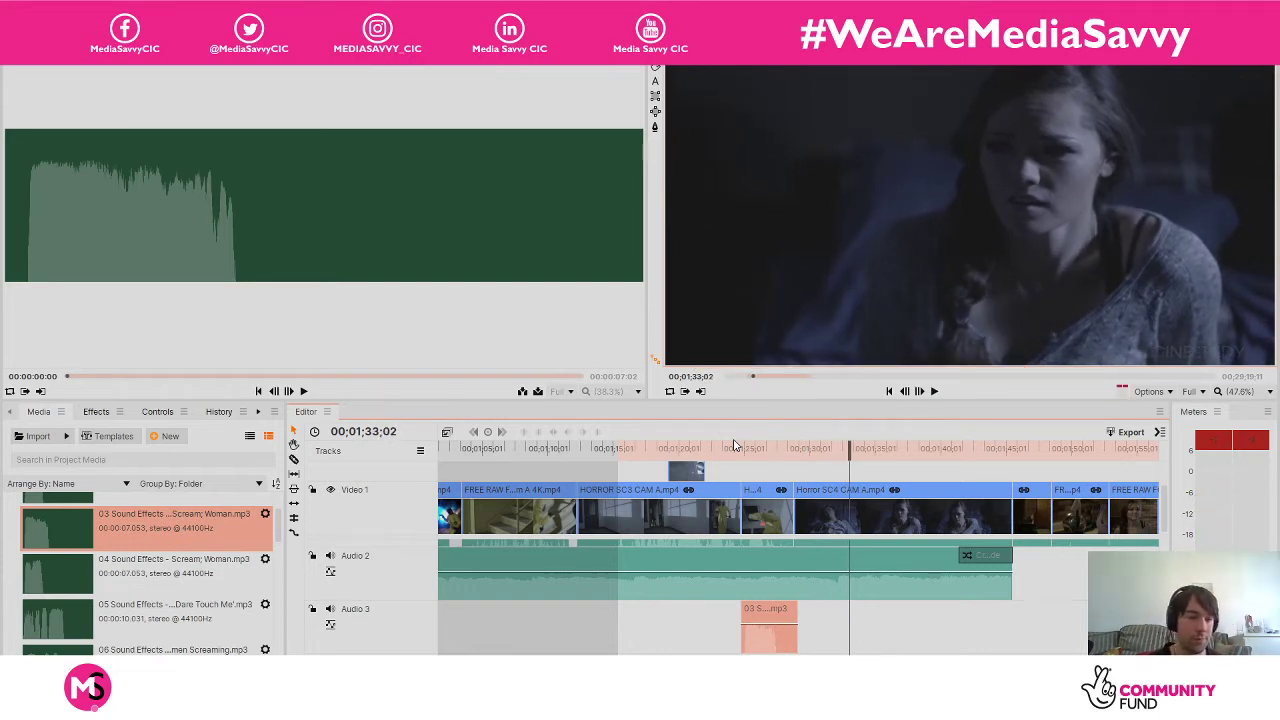
Place the 04 scream from the project media on Audio 3 near the bedroom clip's start and preview it from its beginning.
left_click_drag(178, 573, 813, 600)
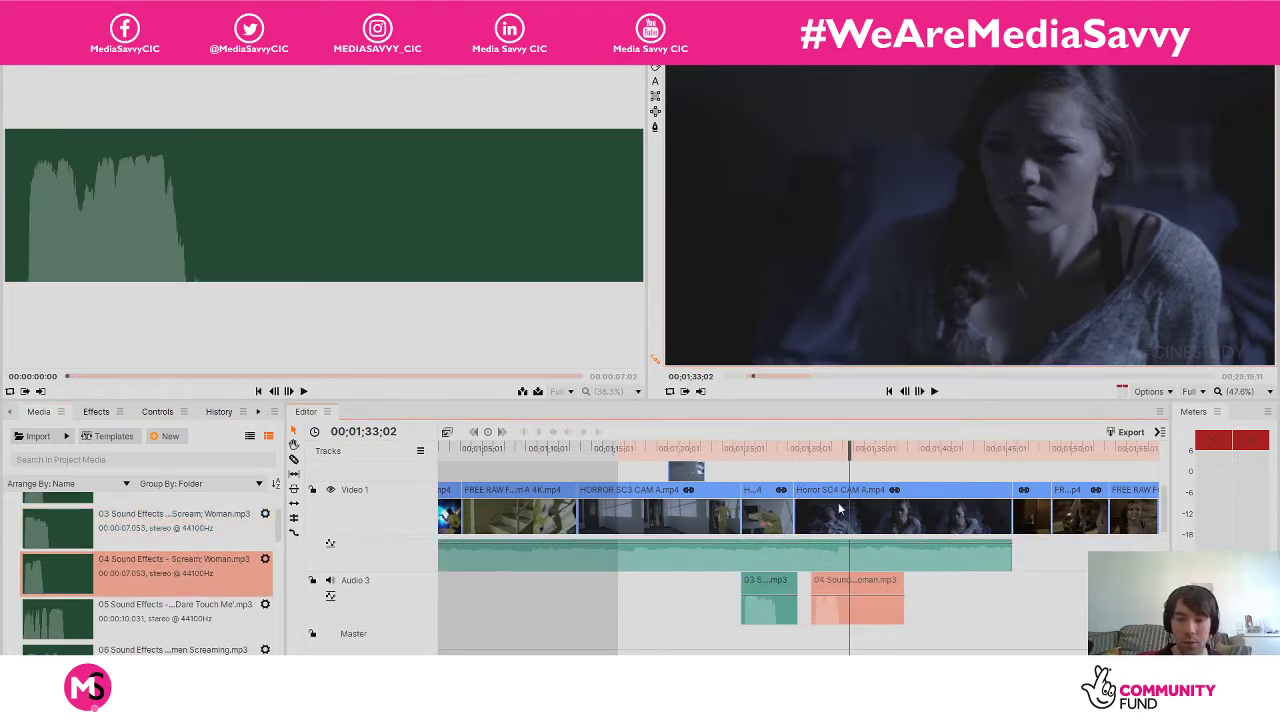
left_click(848, 470)
left_click(912, 318)
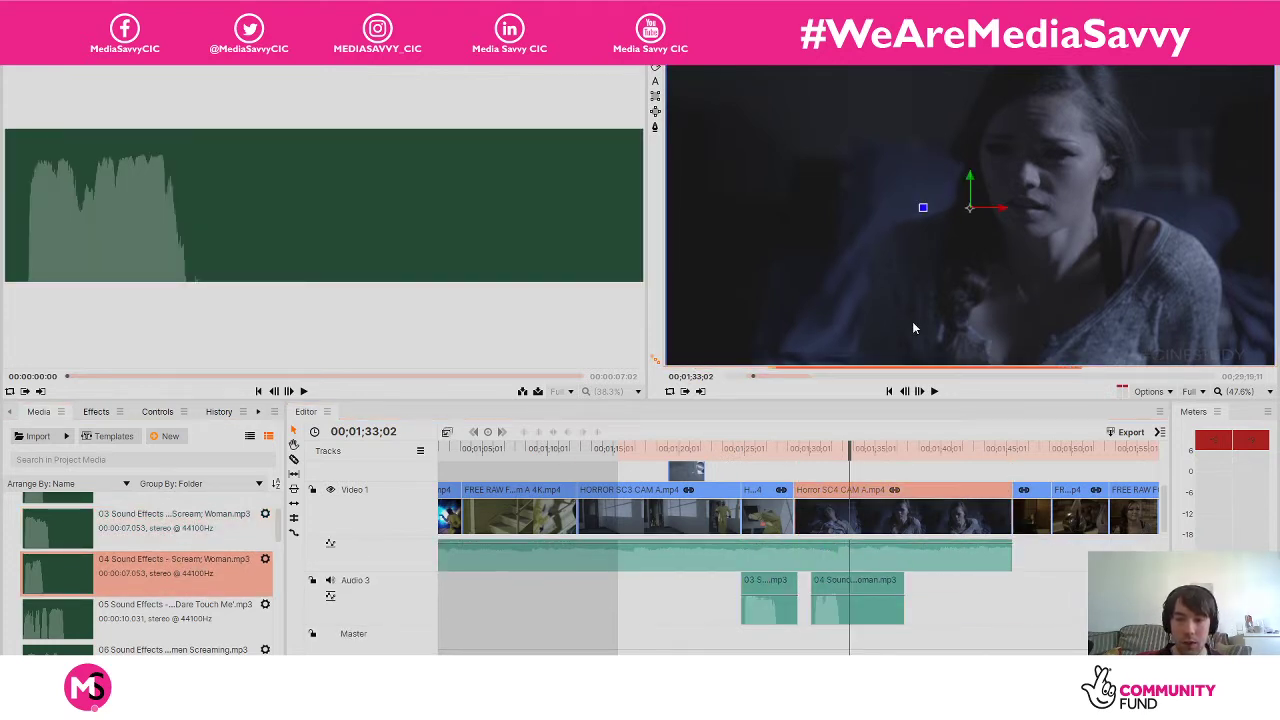
left_click_drag(850, 443, 812, 446)
key("space")
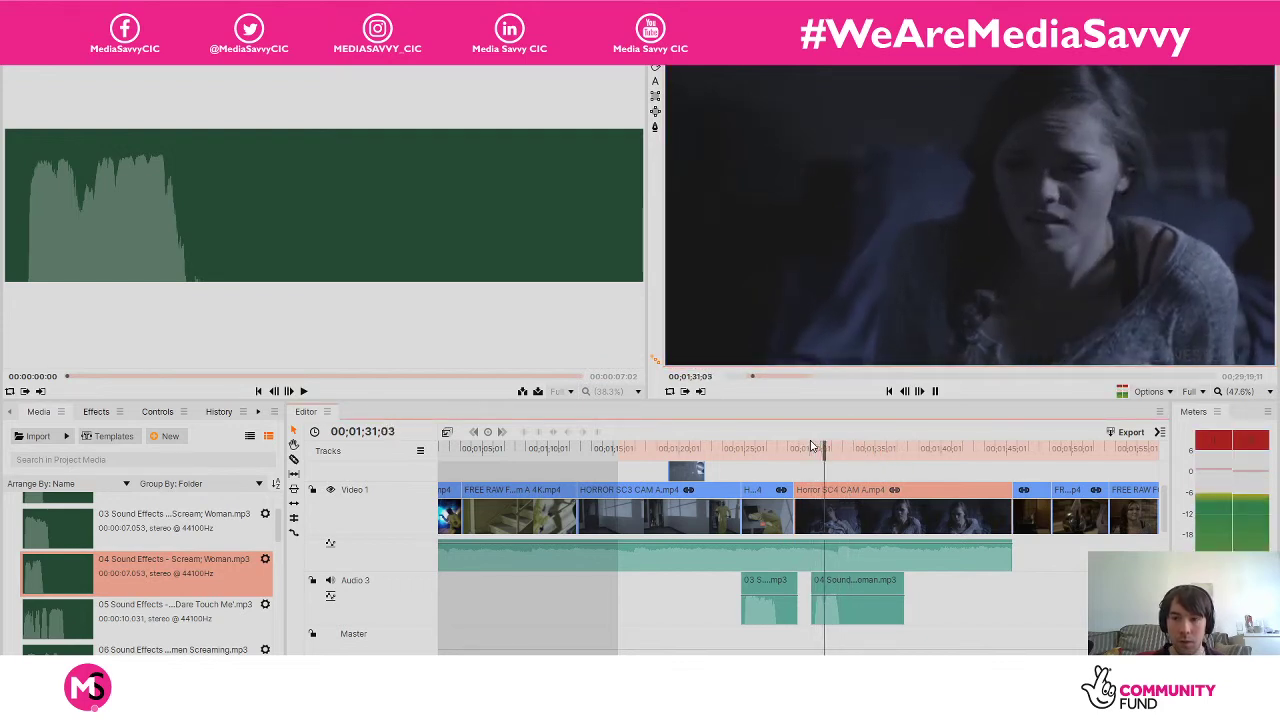
key("space")
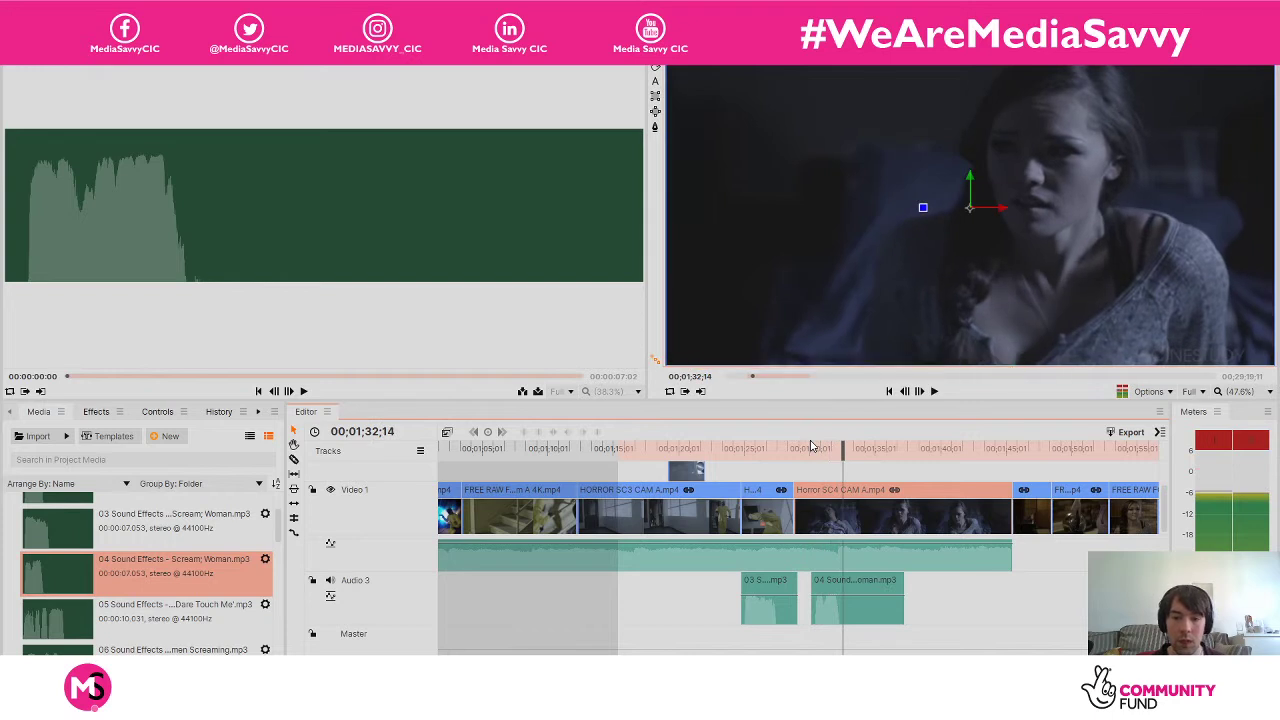
Delete the 03 scream from Audio 3 and move the 04 scream to the beginning of the short attack clip.
left_click(767, 590)
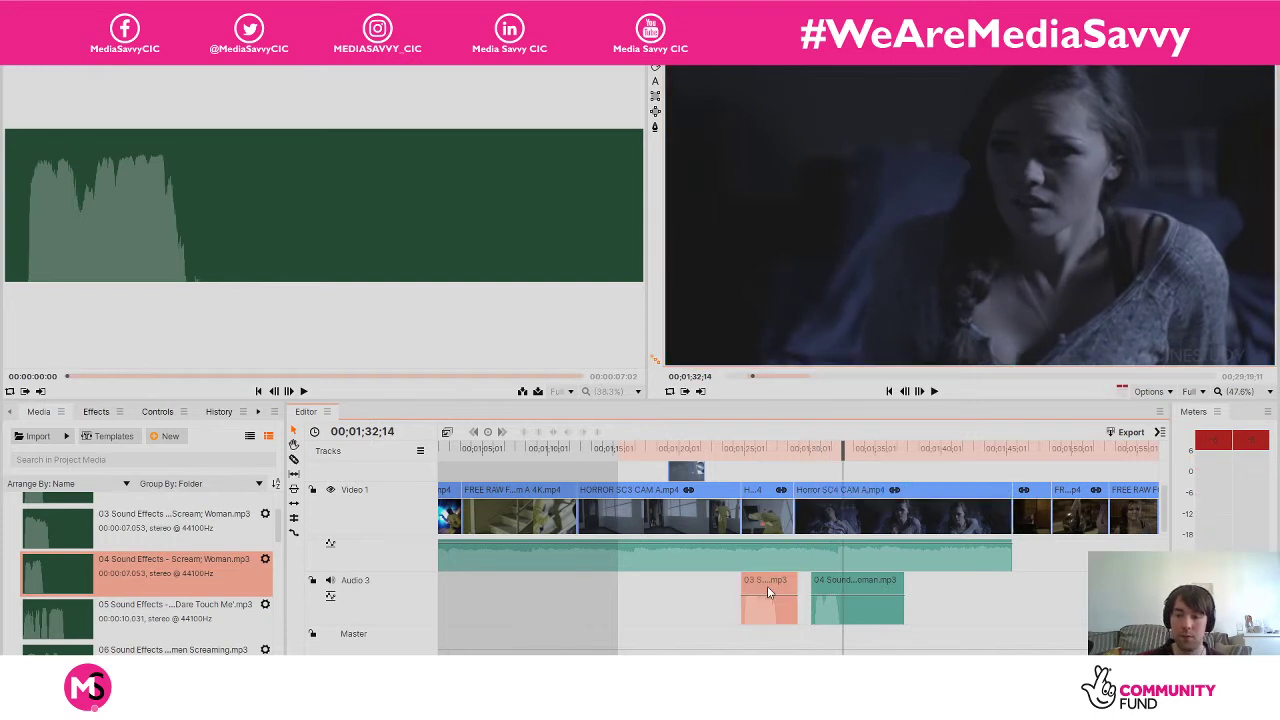
key("Delete")
left_click_drag(836, 580, 773, 588)
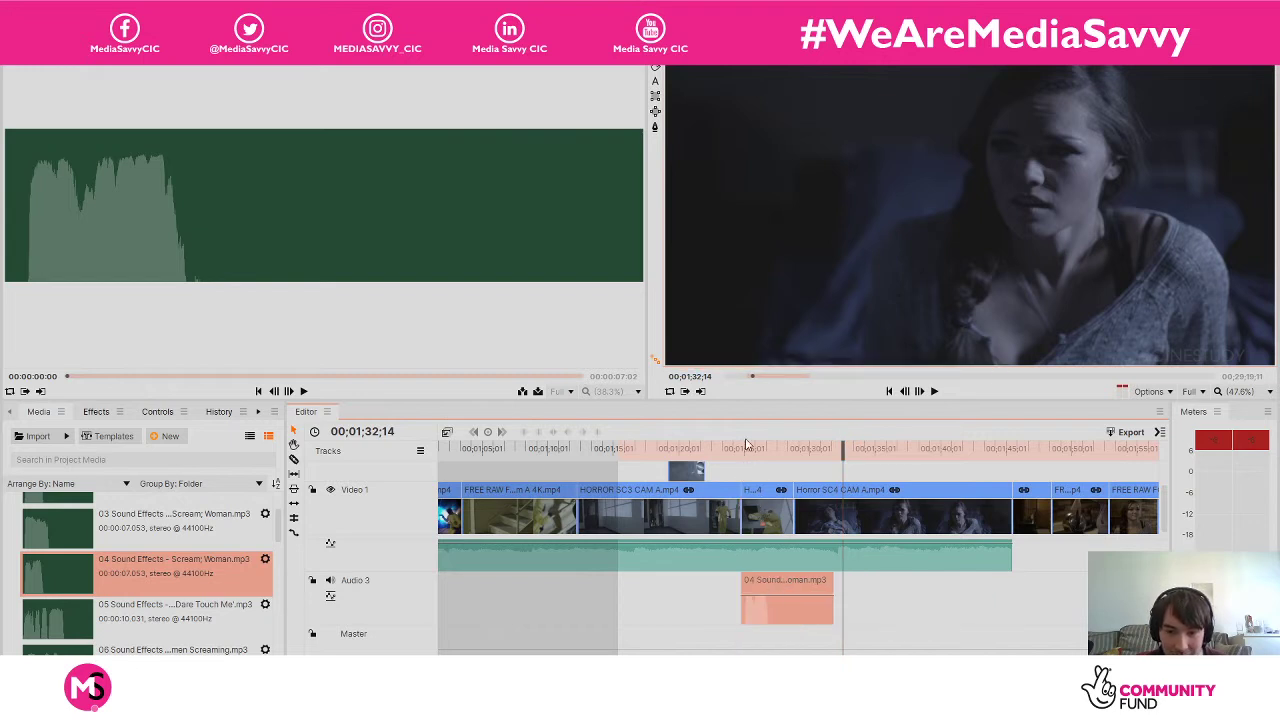
Preview the 04 scream over the attack clip and trim its end to 00;01;29;05.
mouse_move(748, 450)
left_mouse_down()
mouse_move(722, 448)
mouse_move(741, 446)
left_mouse_up()
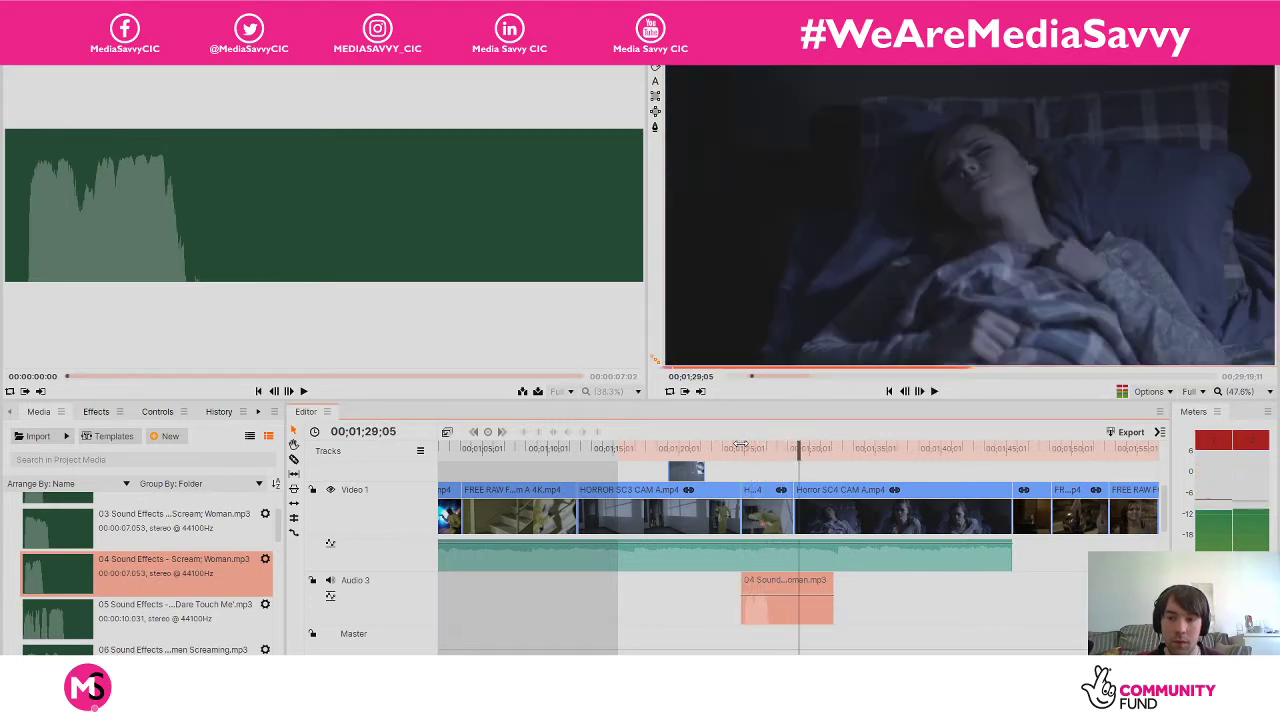
key("space")
left_click_drag(831, 586, 801, 578)
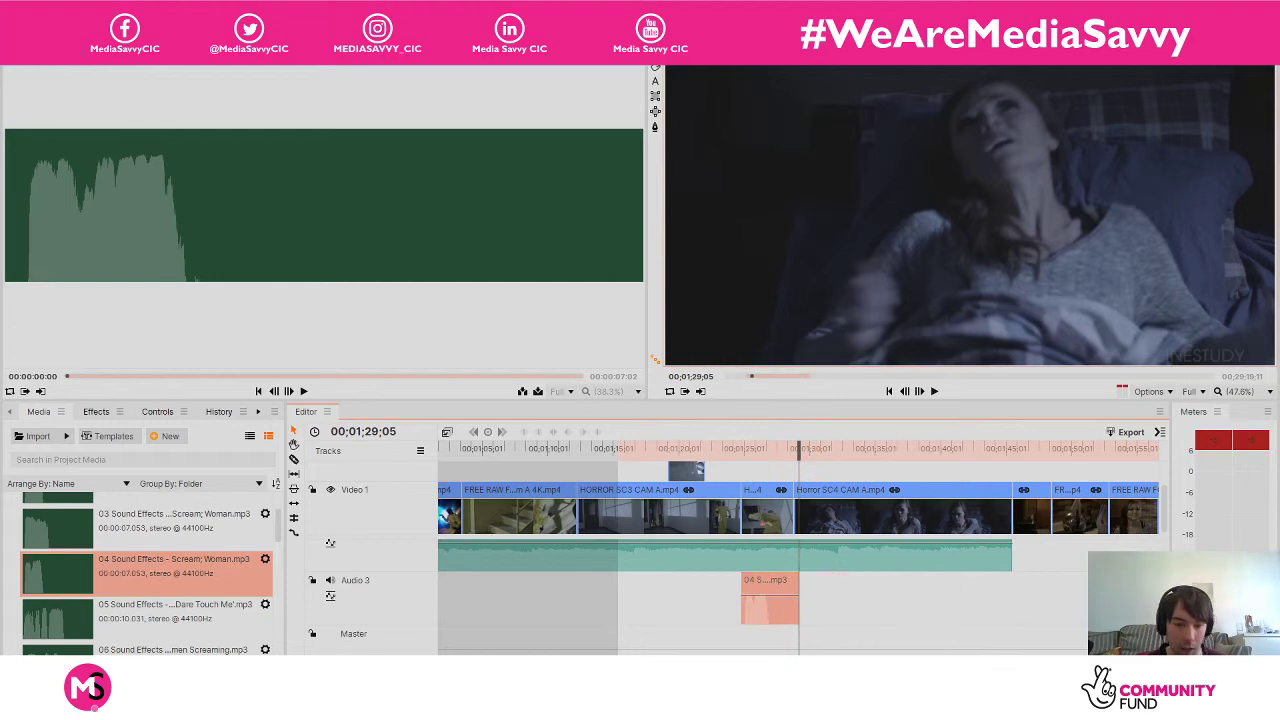
Return the playhead to 00;00;00;19 in the empty opening section of the timeline and save the project.
scroll(800, 520, "up", 10)
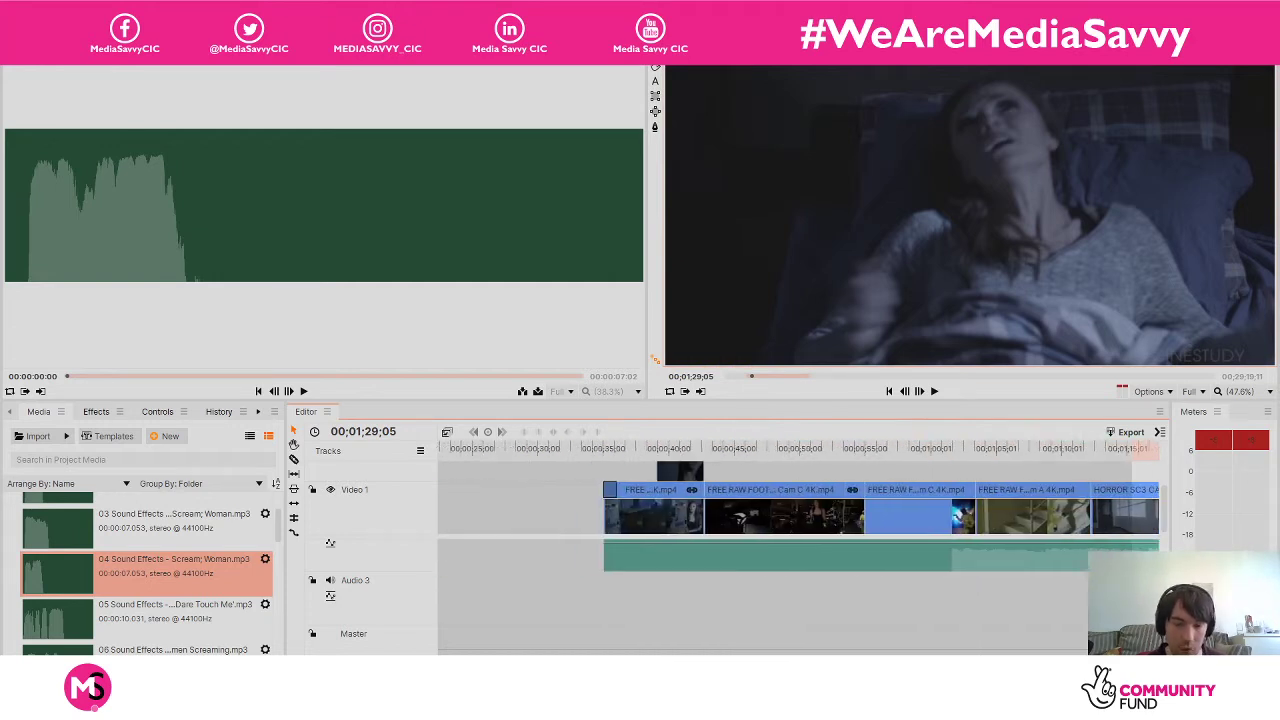
scroll(800, 510, "down", 3)
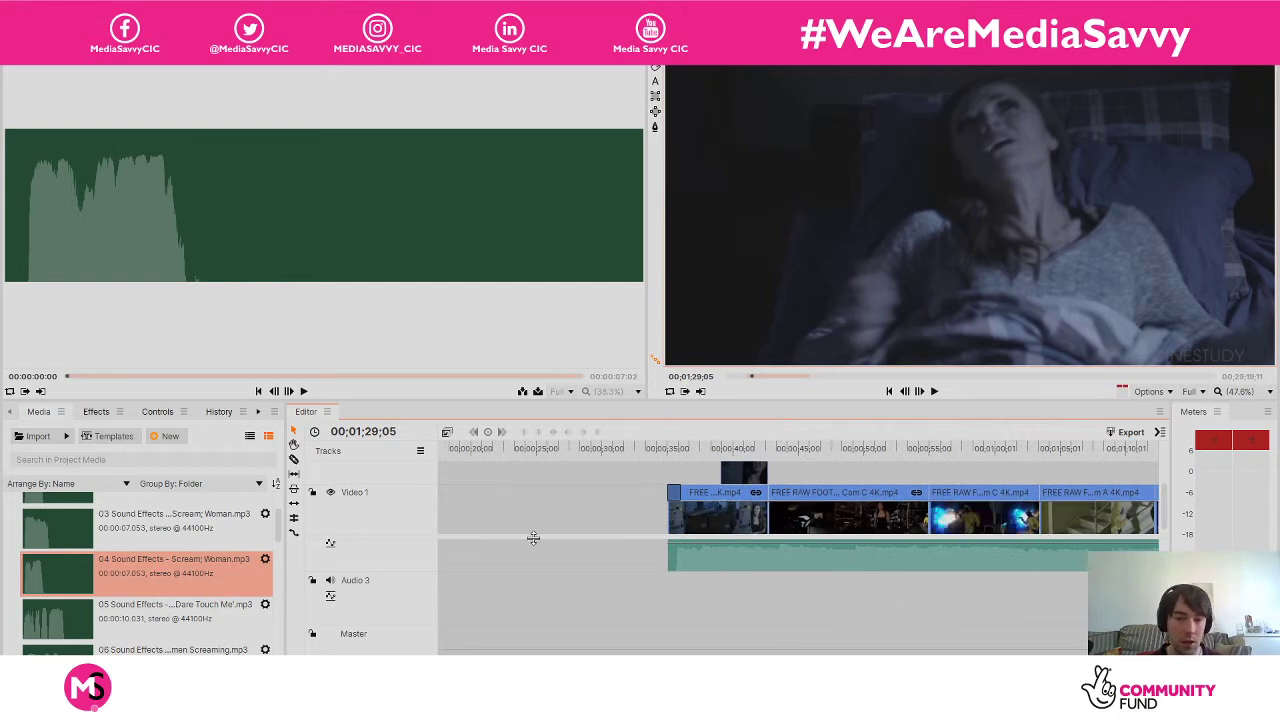
left_click_drag(533, 538, 533, 556)
scroll(533, 556, "down", 9)
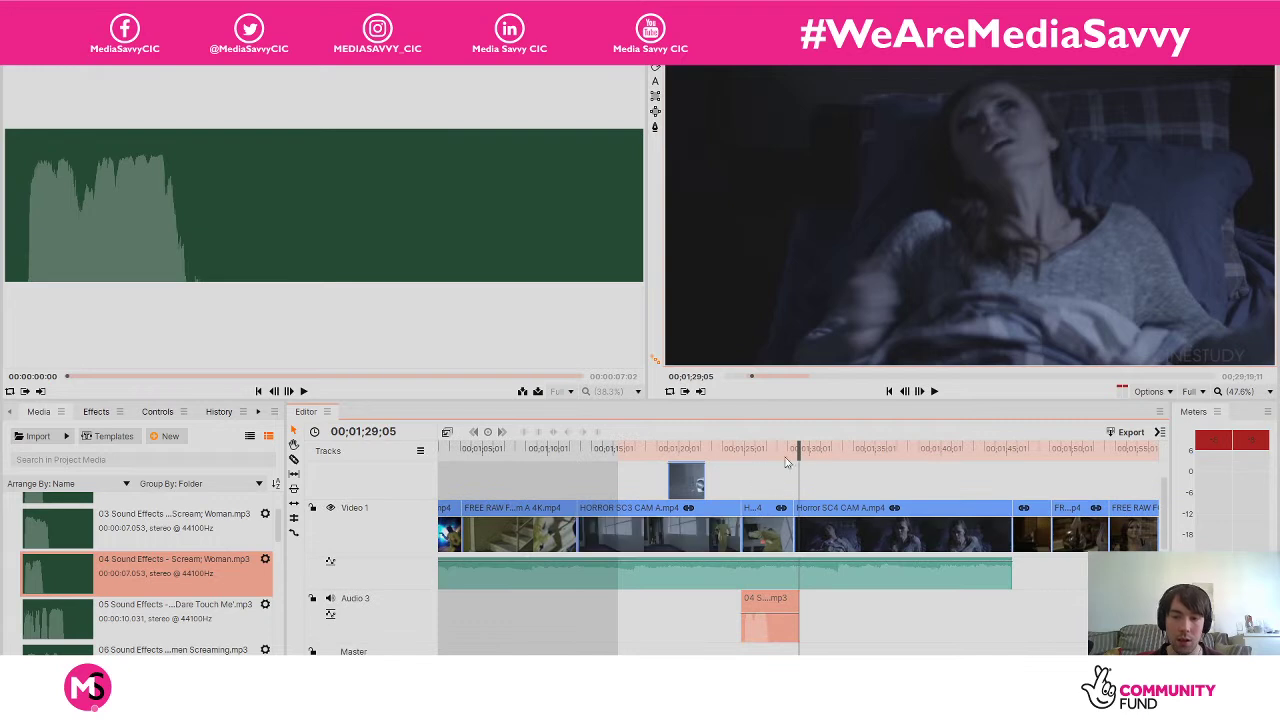
left_click_drag(800, 448, 345, 452)
left_click_drag(449, 466, 449, 466)
key("space")
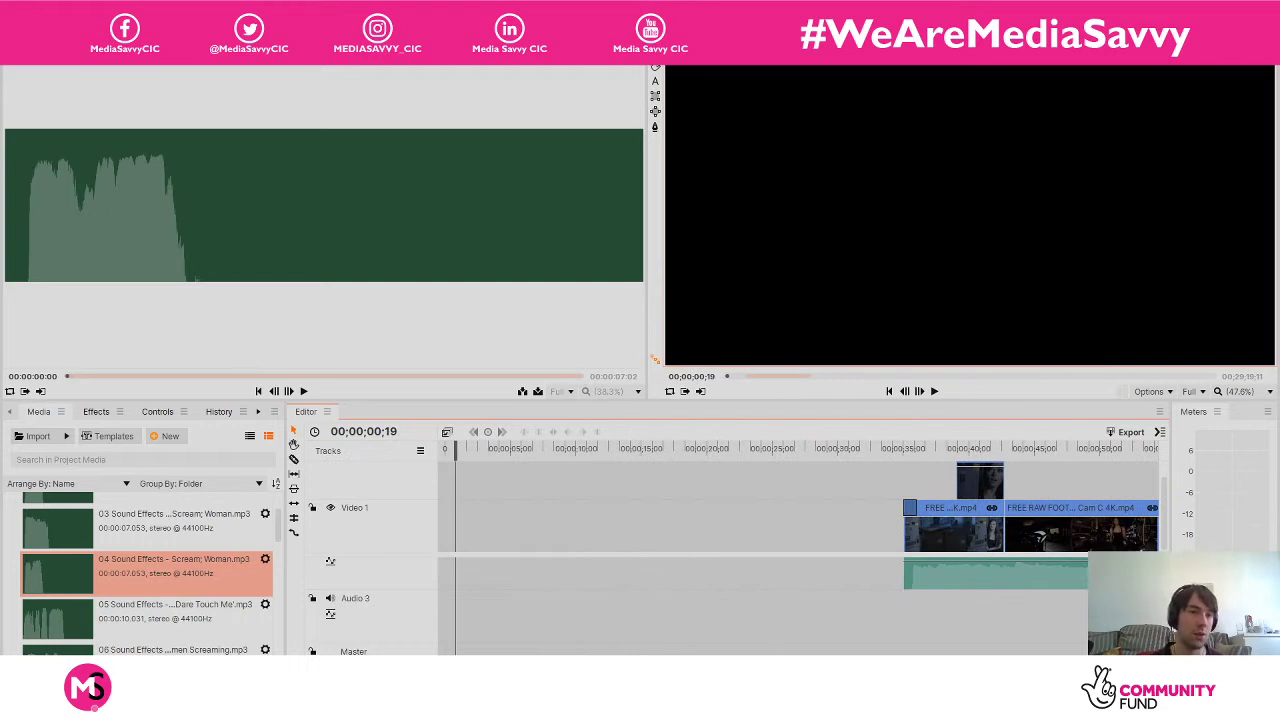
right_click(184, 66)
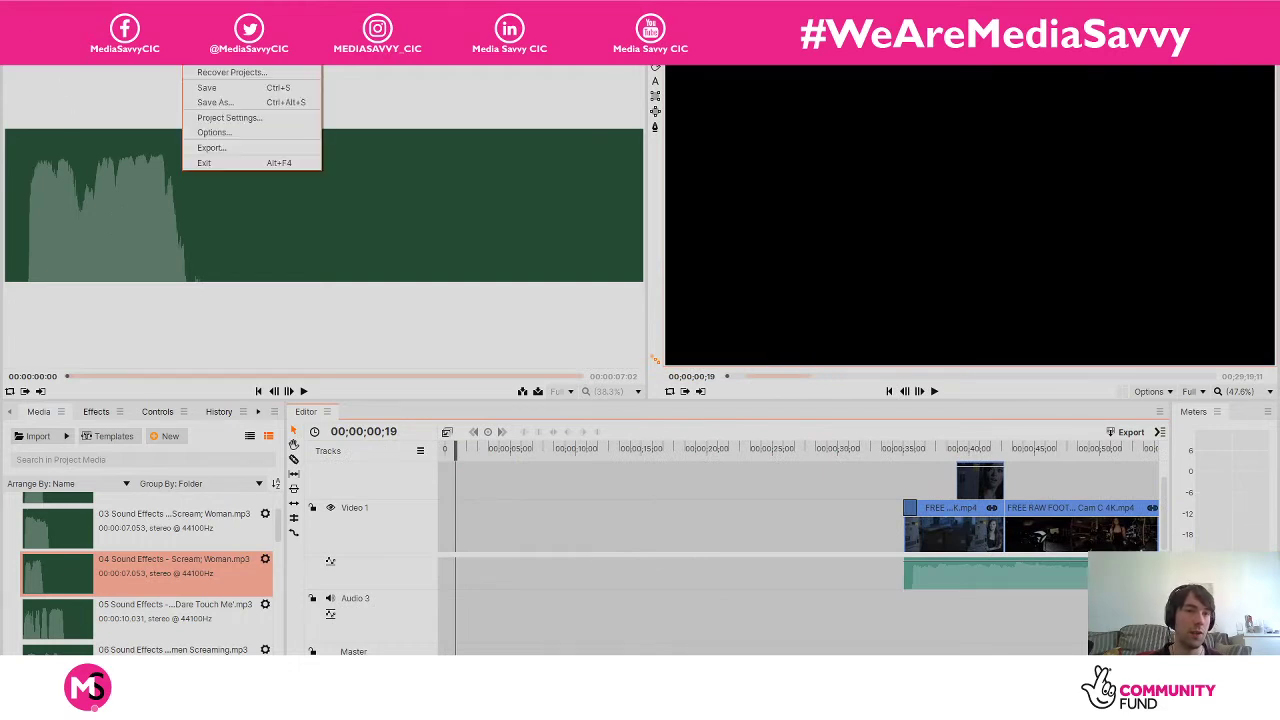
left_click(202, 97)
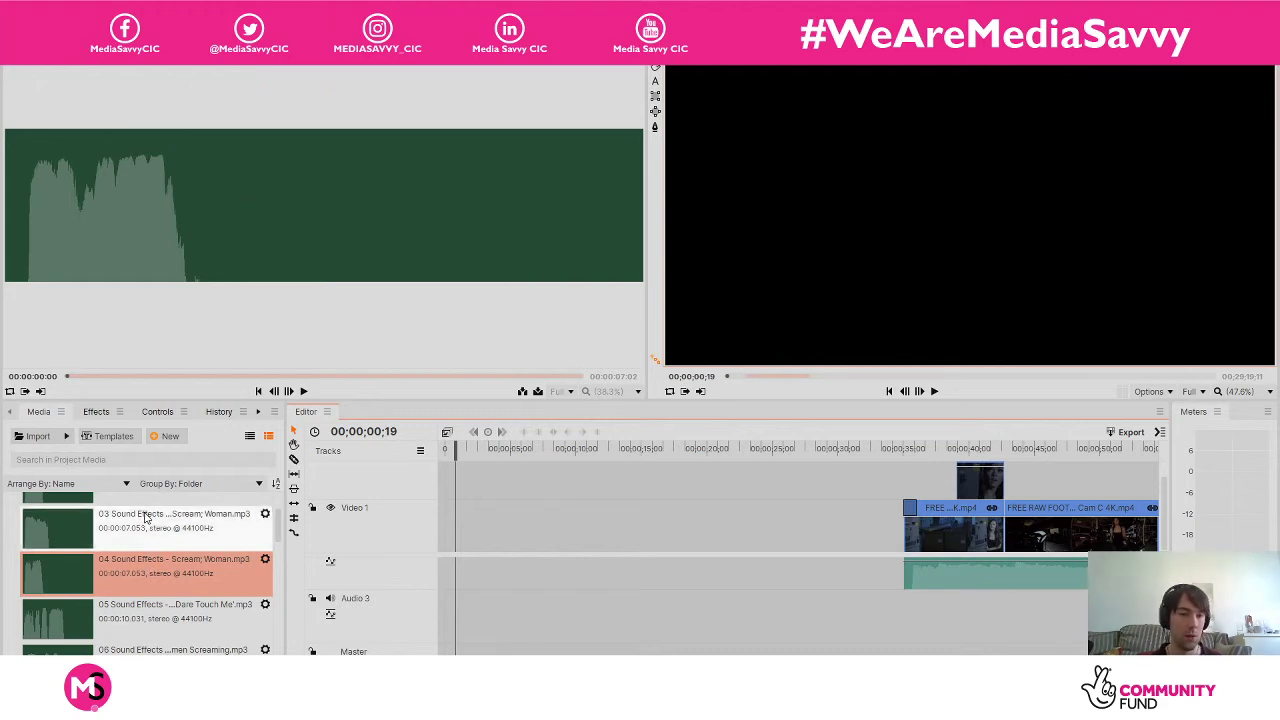
Start a new composite shot and name it Title.
left_click(178, 437)
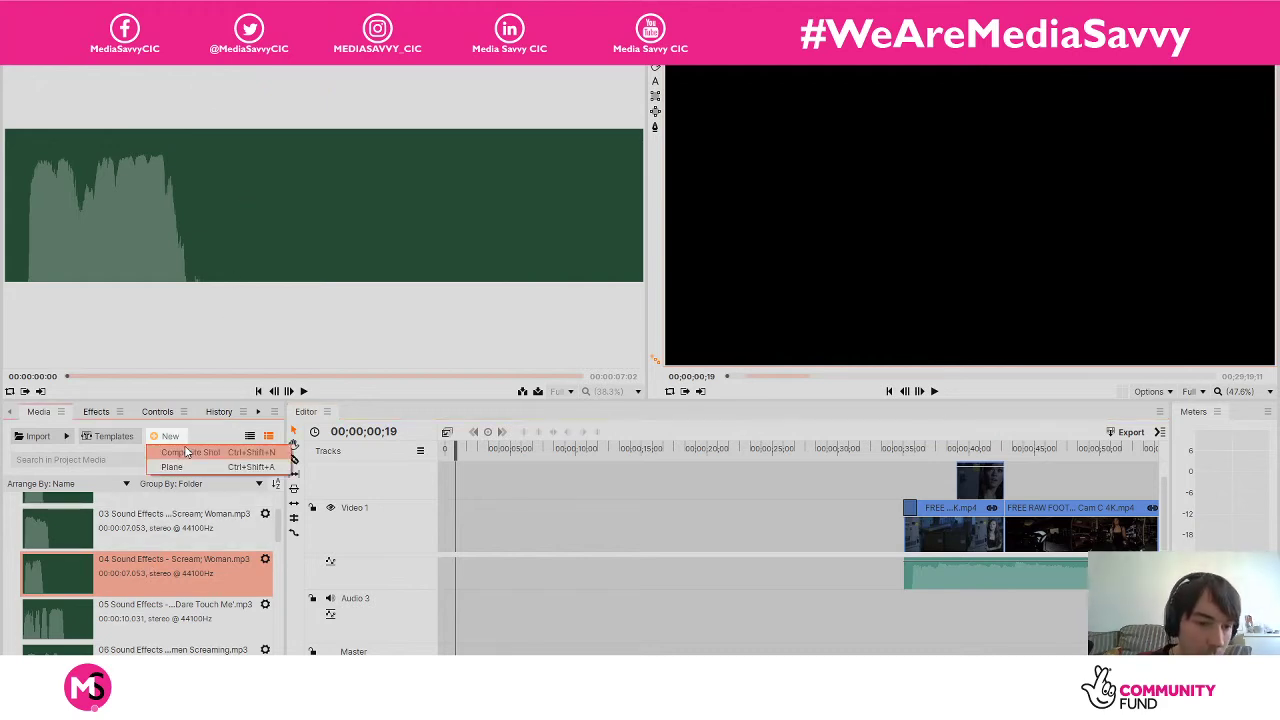
left_click(197, 441)
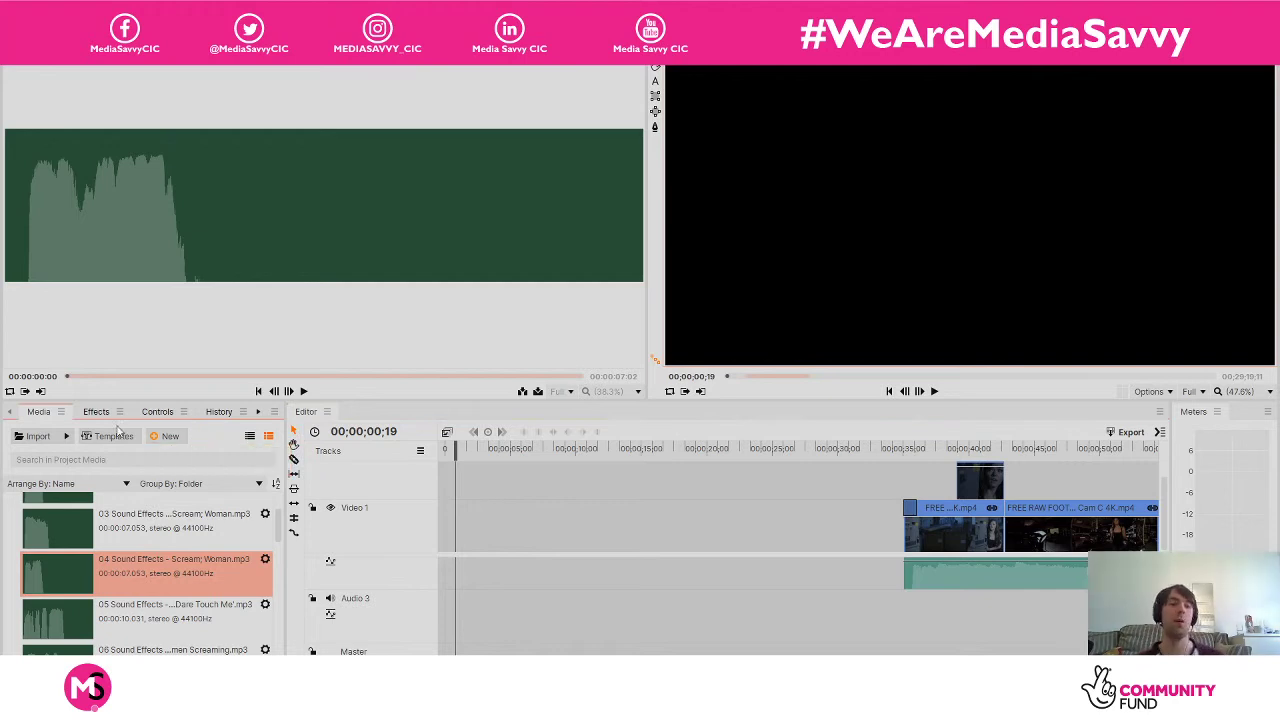
left_click(160, 437)
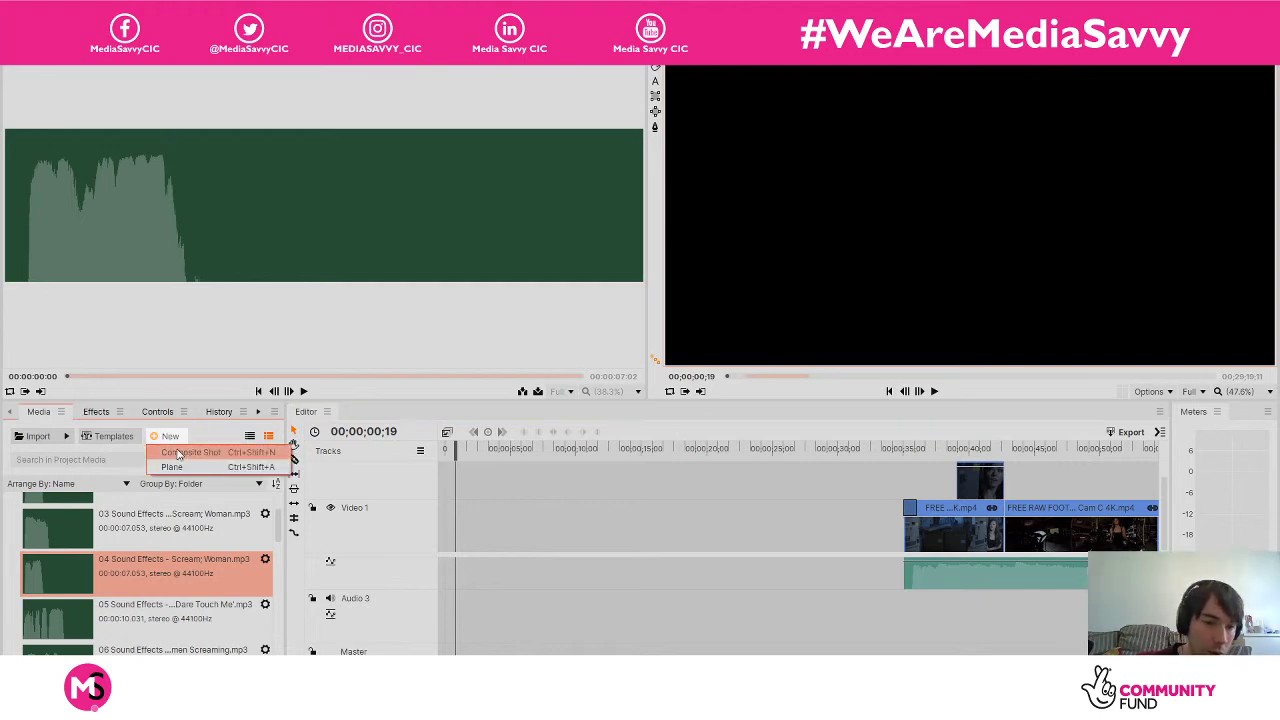
left_click(176, 448)
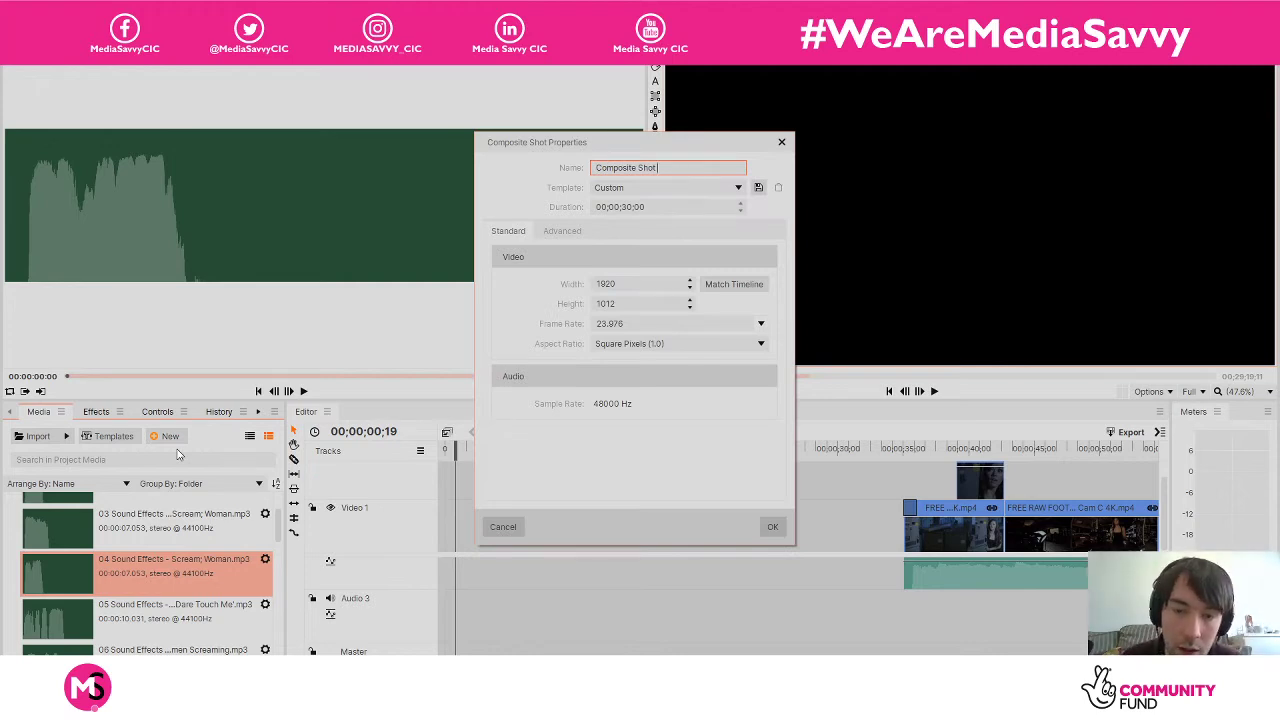
key("BackSpace")
type("titl")
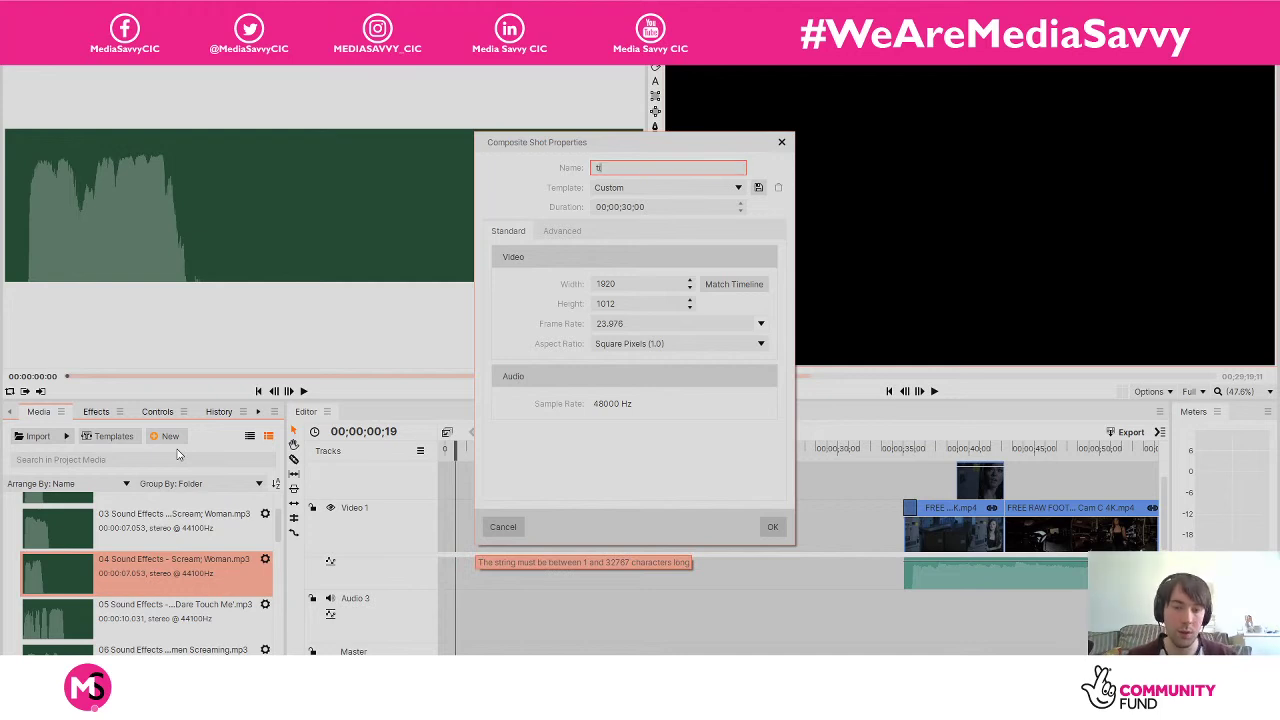
key("BackSpace")
key("BackSpace")
type("Title")
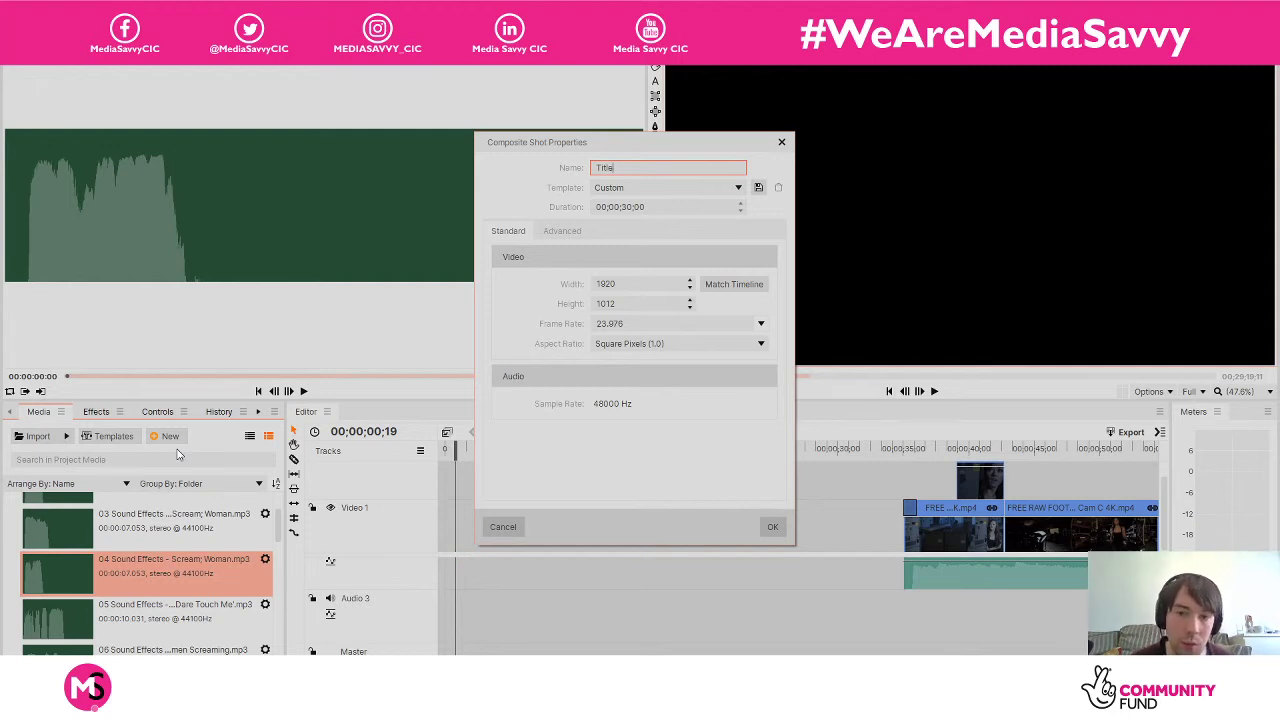
Set the Title composite shot's duration to 00;00;10;00 and create it.
left_click(622, 207)
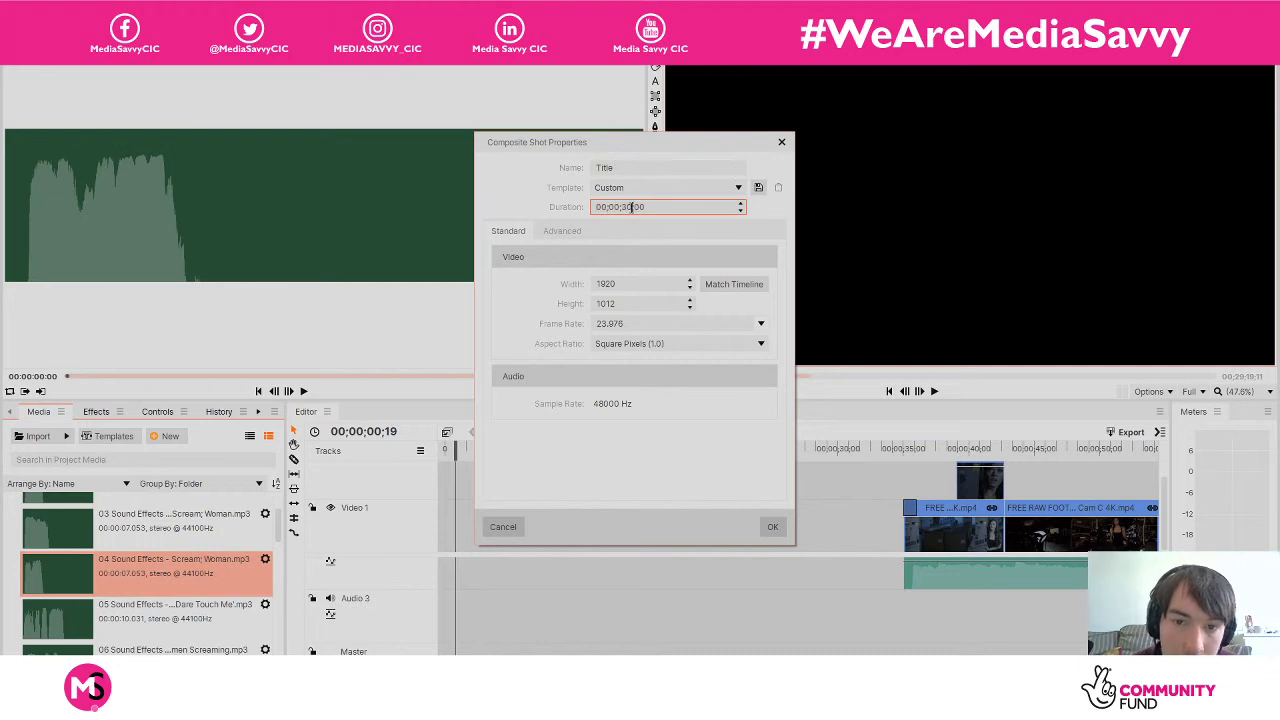
key("BackSpace")
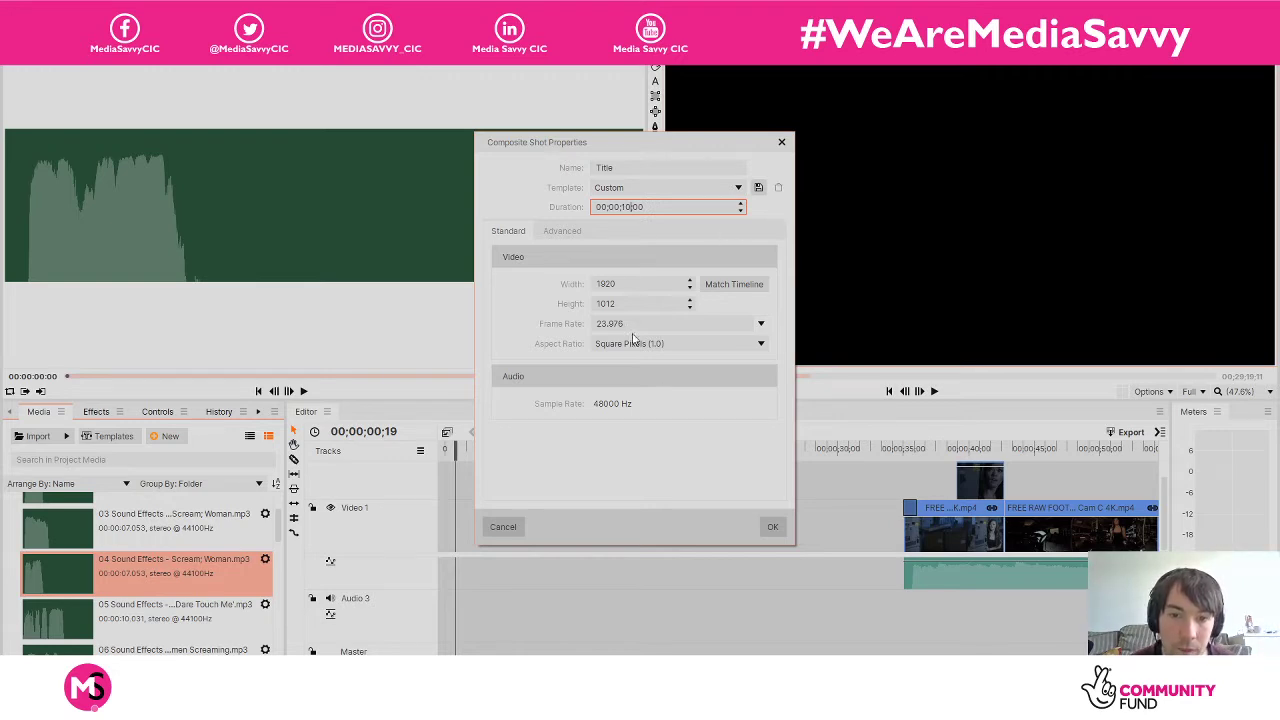
left_click(707, 163)
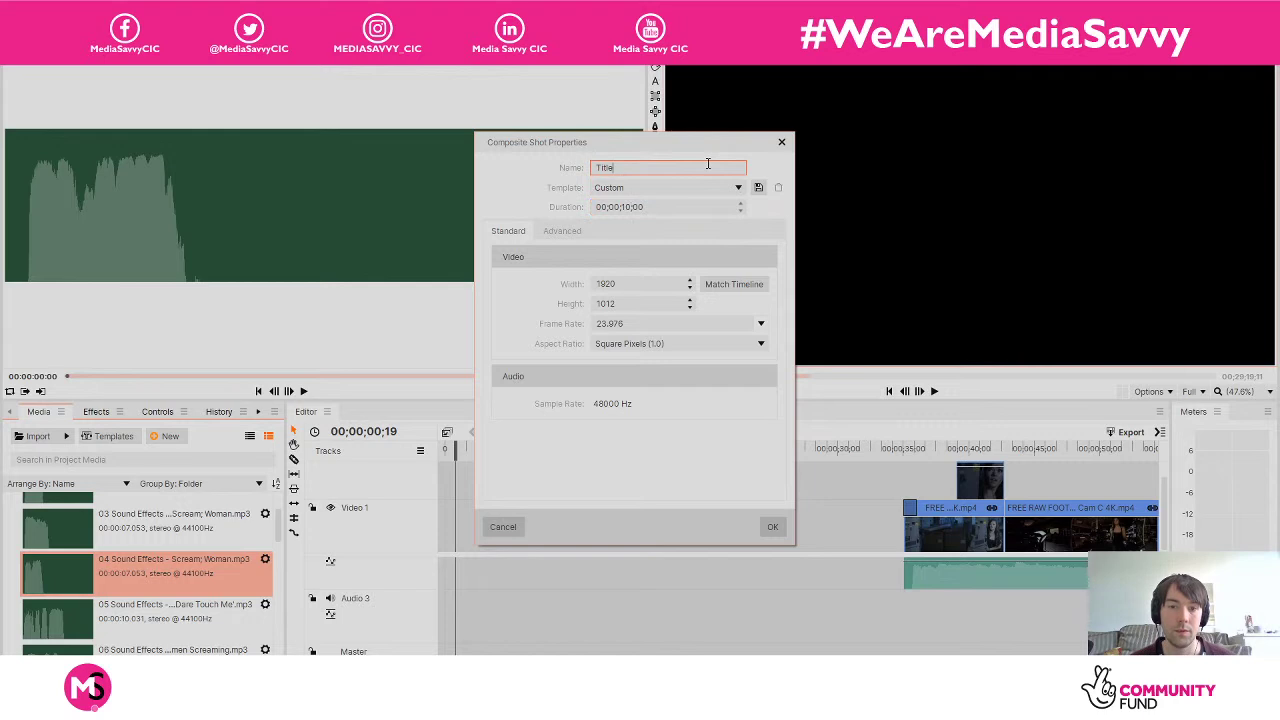
left_click(772, 528)
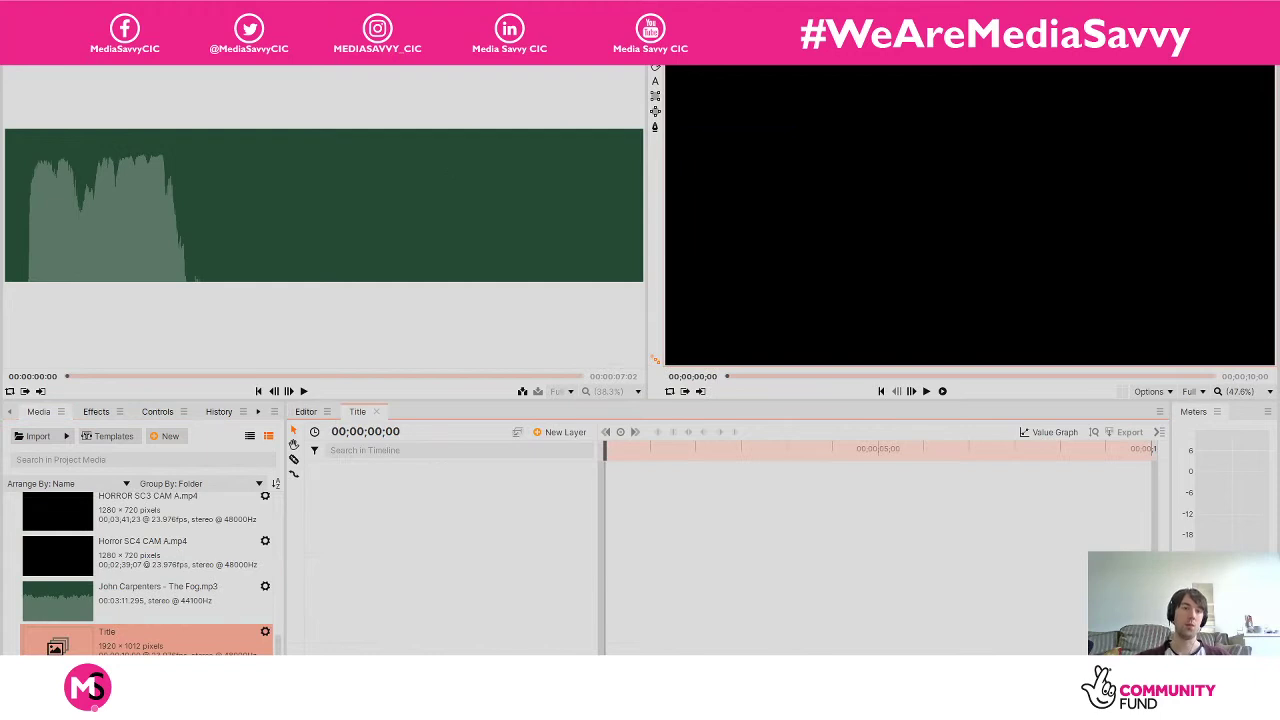
Save the project and switch to the Compositing workspace.
left_click(200, 52)
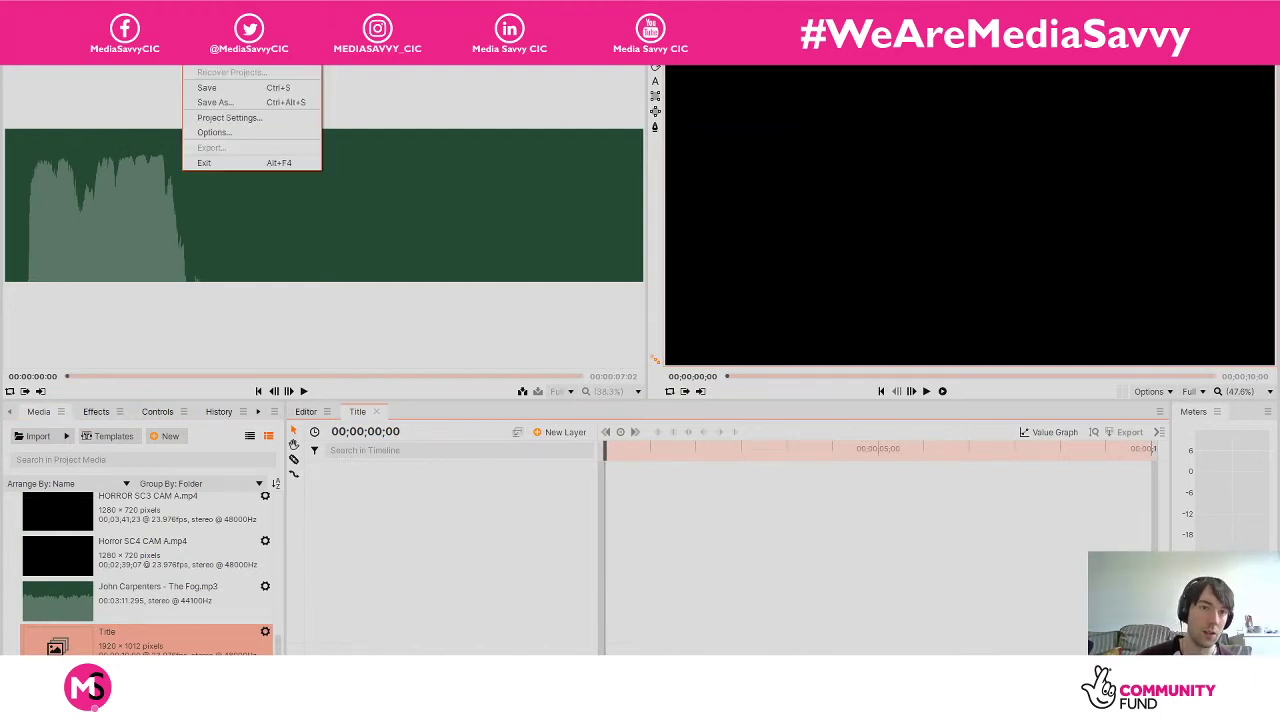
left_click(205, 90)
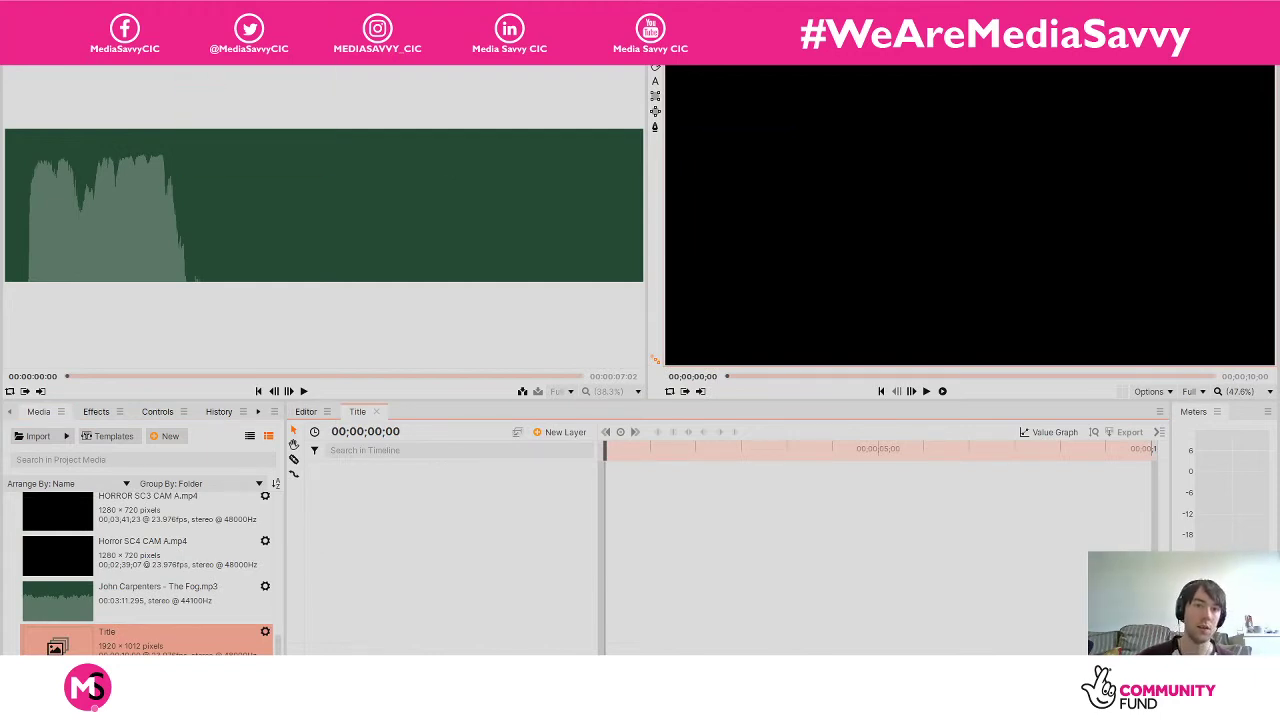
left_click(245, 52)
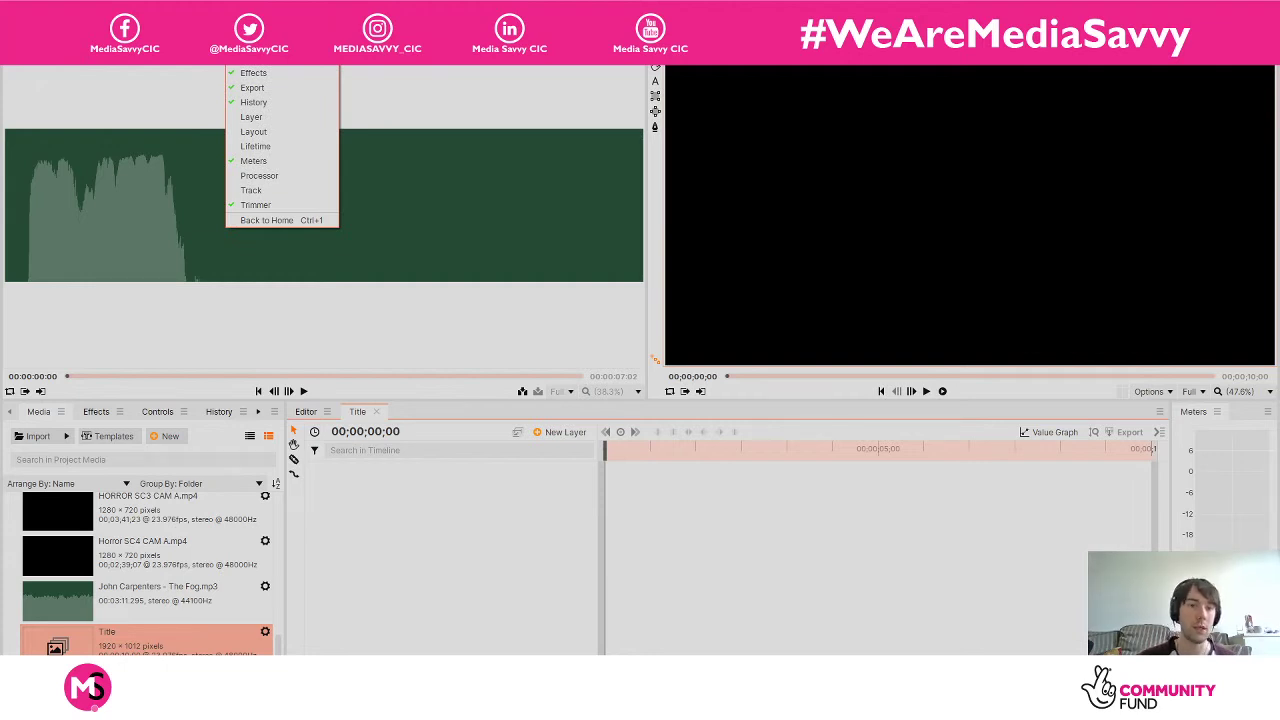
mouse_move(260, 58)
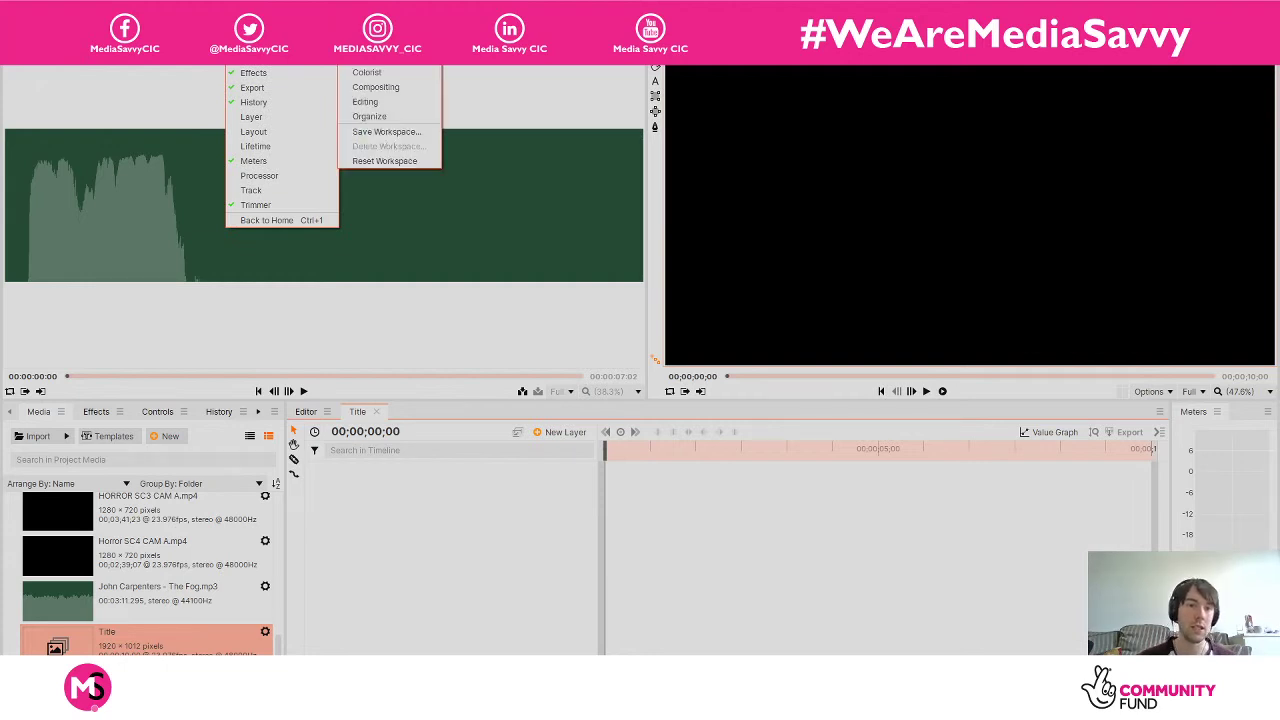
left_click(398, 88)
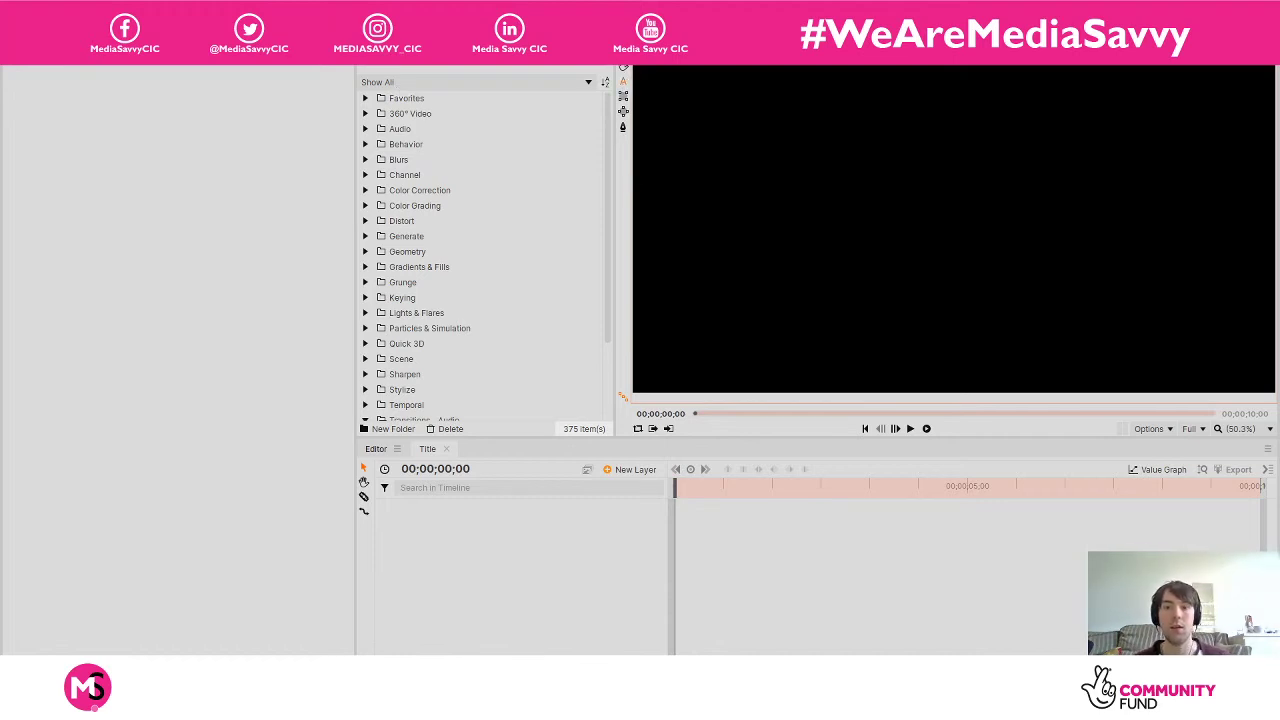
Draw a text box across nearly the full width of the Title frame and set its font to ZOMBIES REBORN.
left_click_drag(637, 141, 1271, 271)
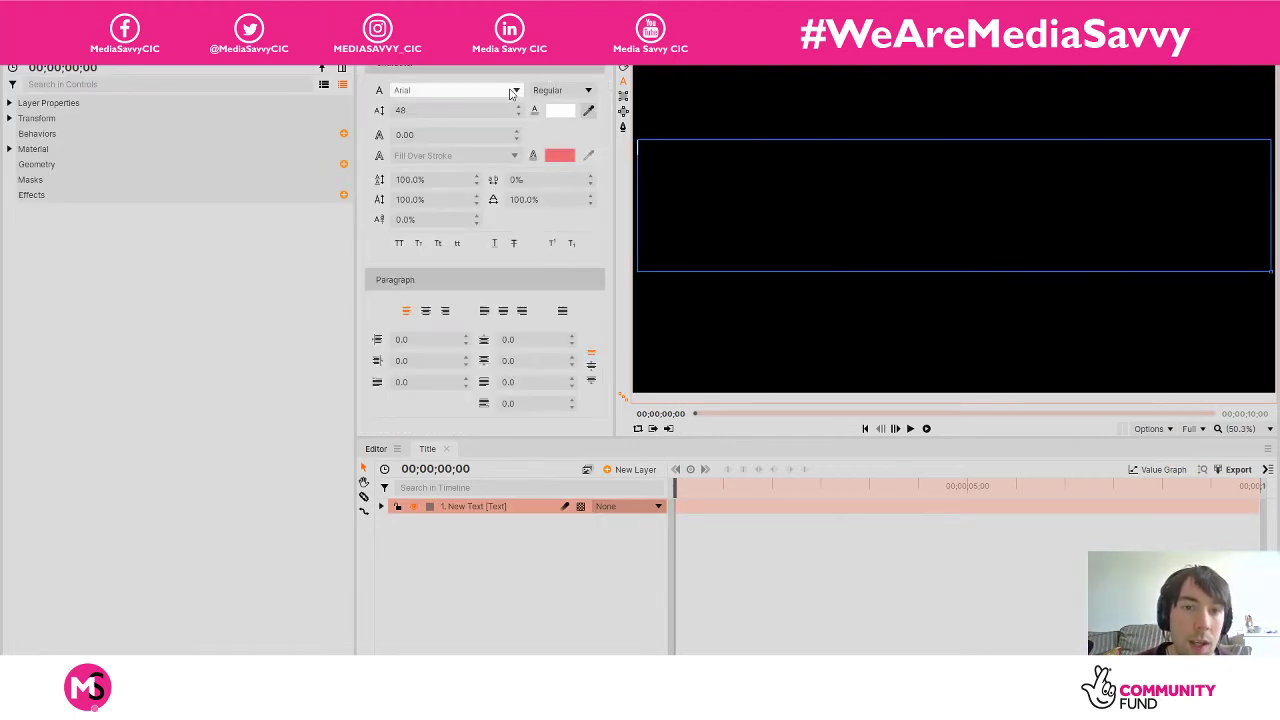
left_click(517, 93)
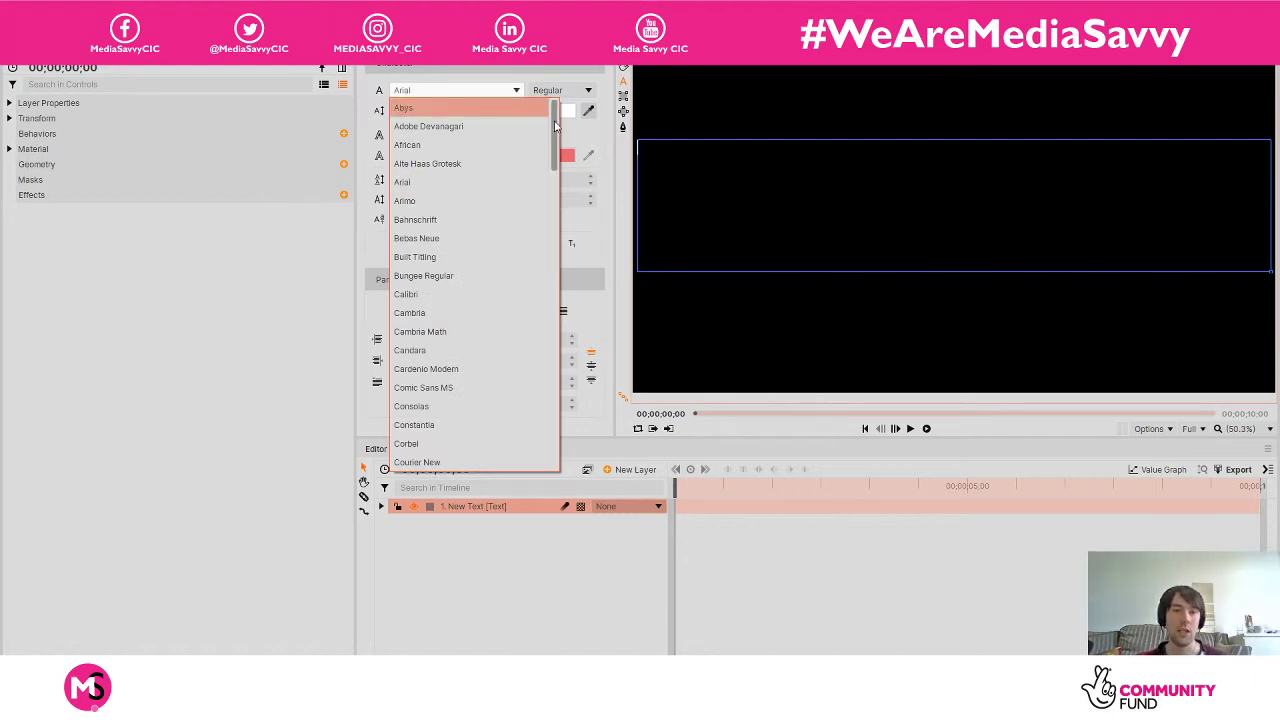
left_click_drag(555, 120, 530, 416)
scroll(530, 416, "down", 1)
left_click(520, 428)
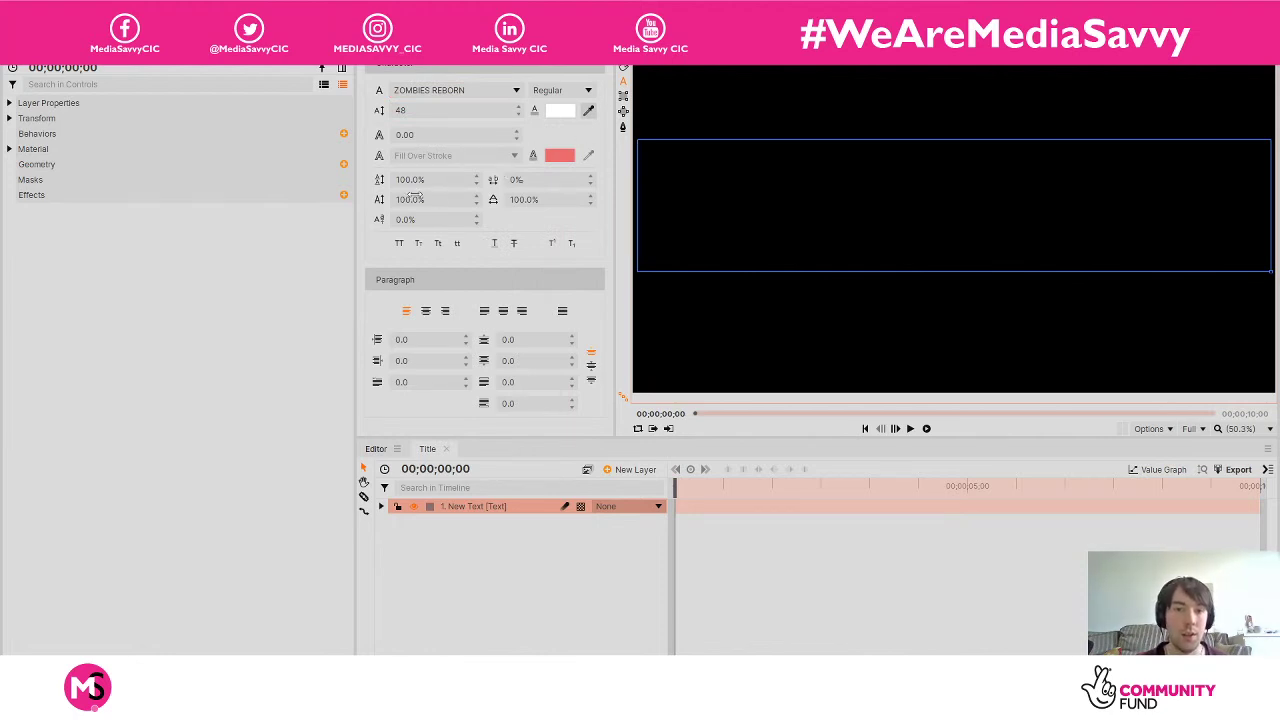
Set the title text's font size to 195.
left_click(412, 110)
type("71")
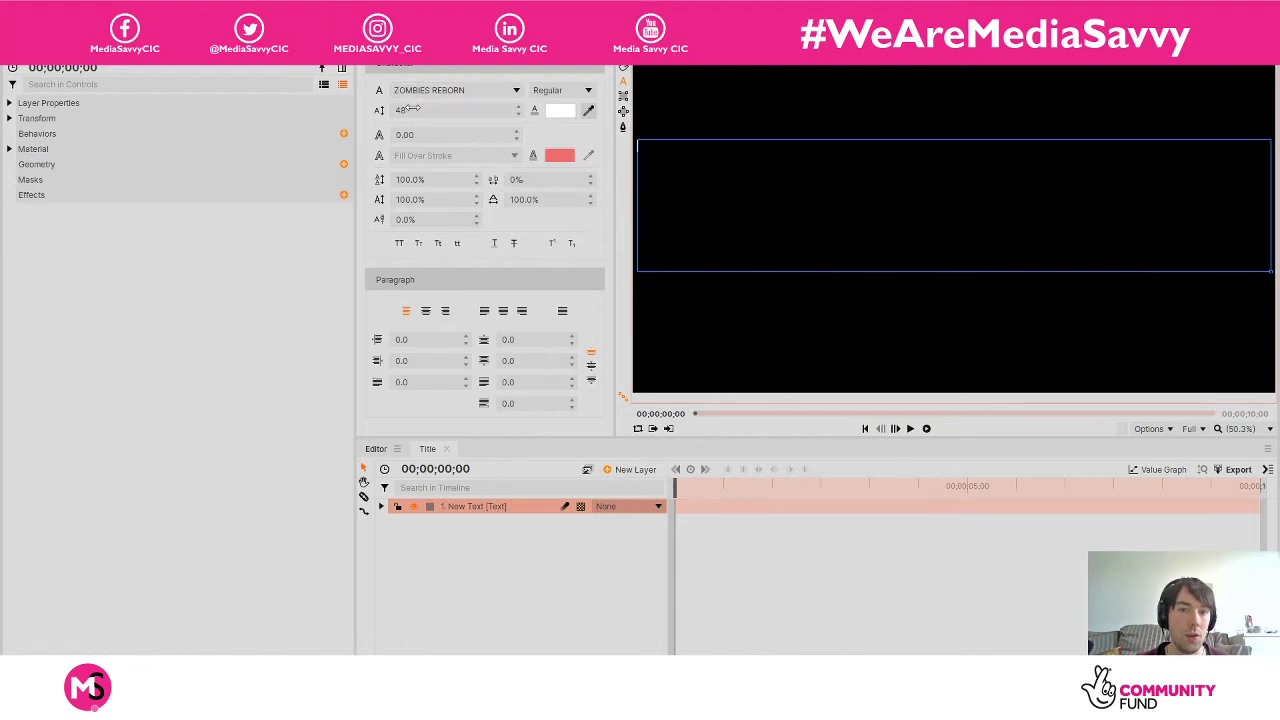
key("BackSpace")
key("BackSpace")
type("181")
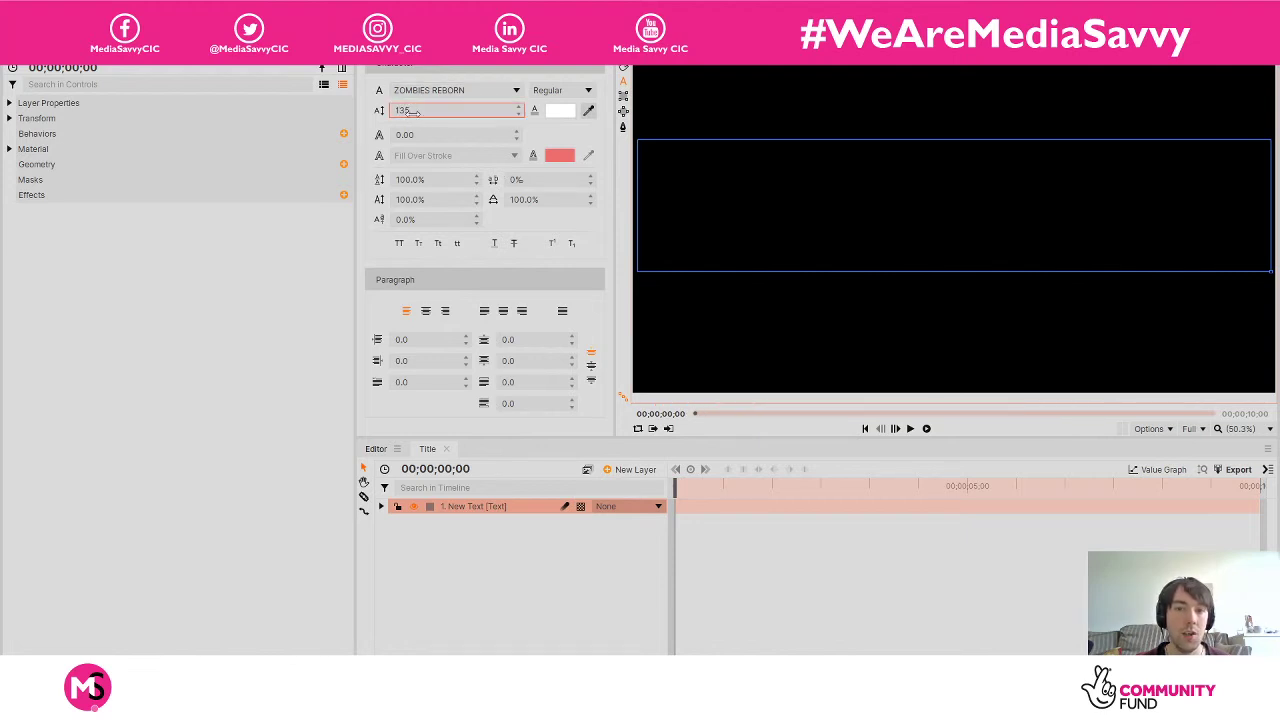
key("BackSpace")
key("BackSpace")
type("95")
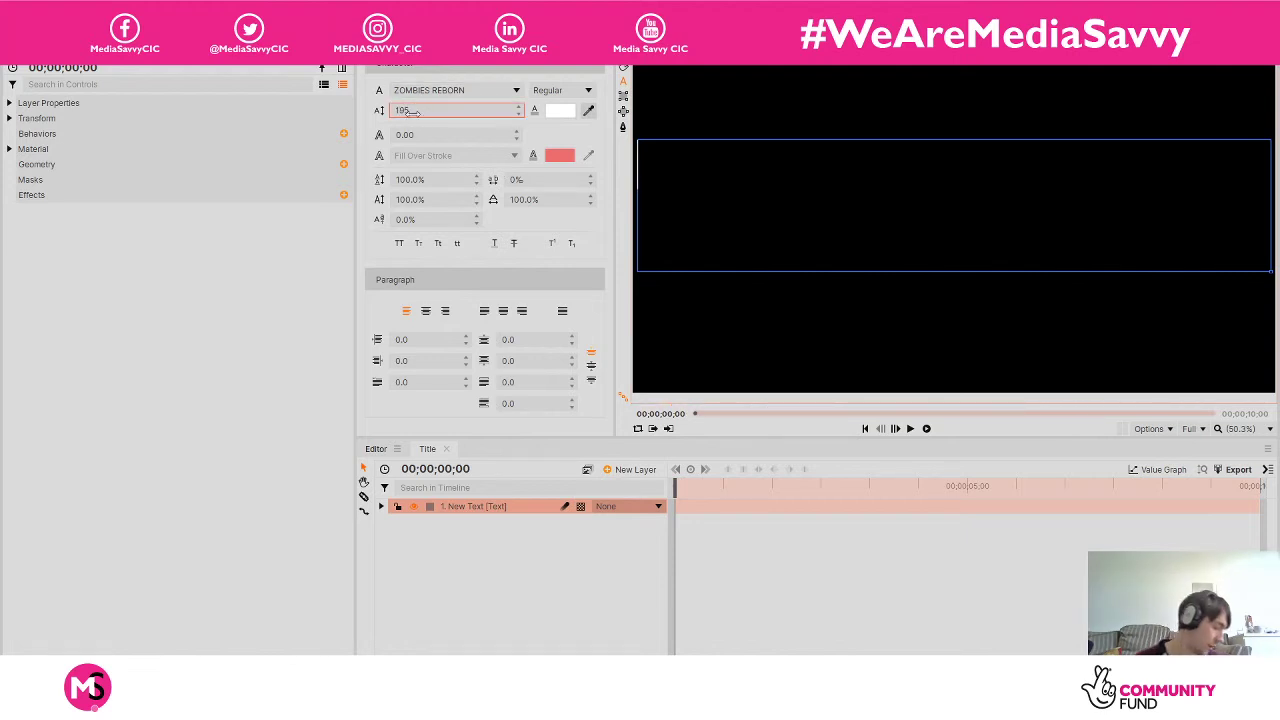
Set the title text's font size to 252 and enter THE NIGHT LIVES ON in the text box.
key("BackSpace")
key("BackSpace")
key("BackSpace")
type("252")
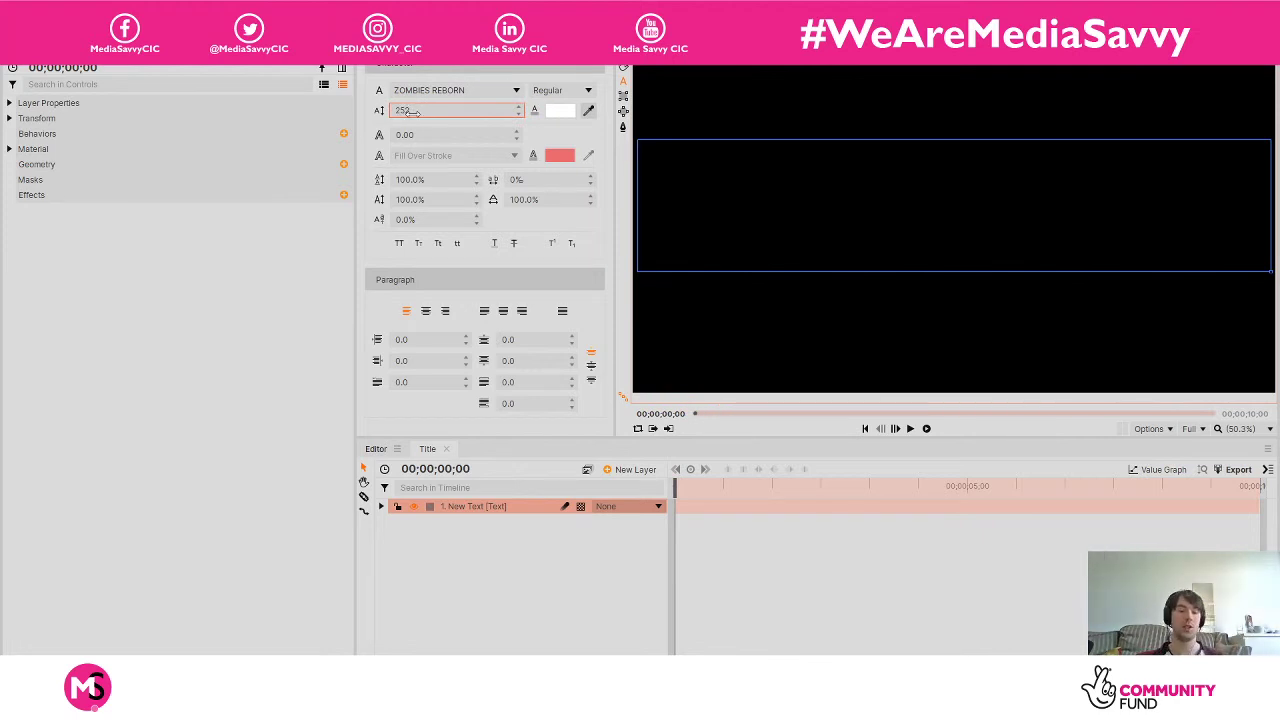
type("THE ")
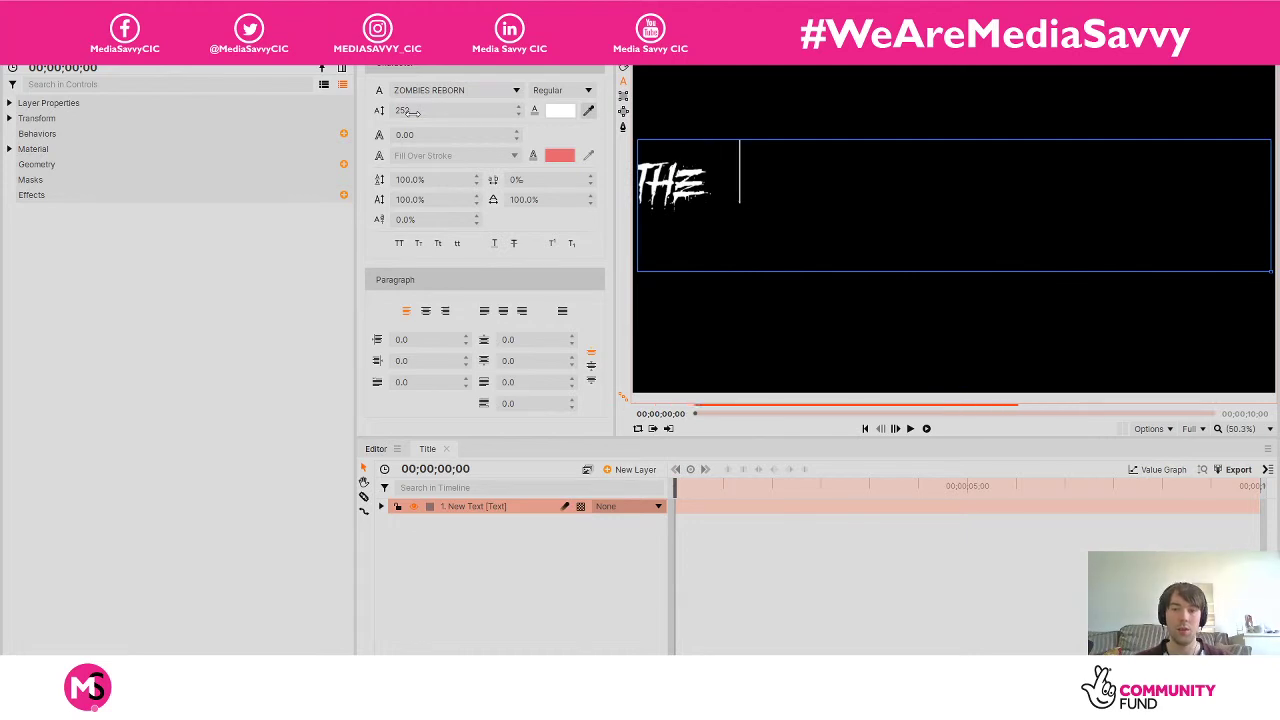
type("NIGHT LIVES ON")
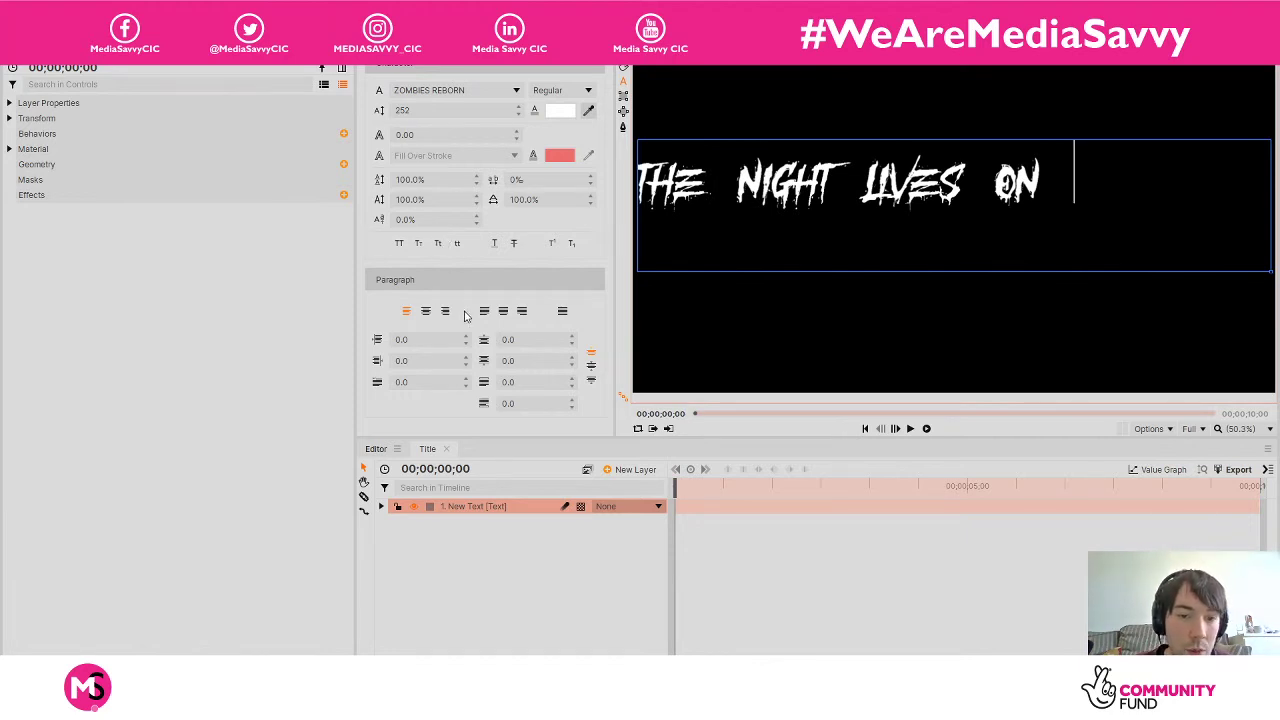
Center the title text within its box and move the box lower in the frame, to about 13.9, -83.5.
left_click(427, 314)
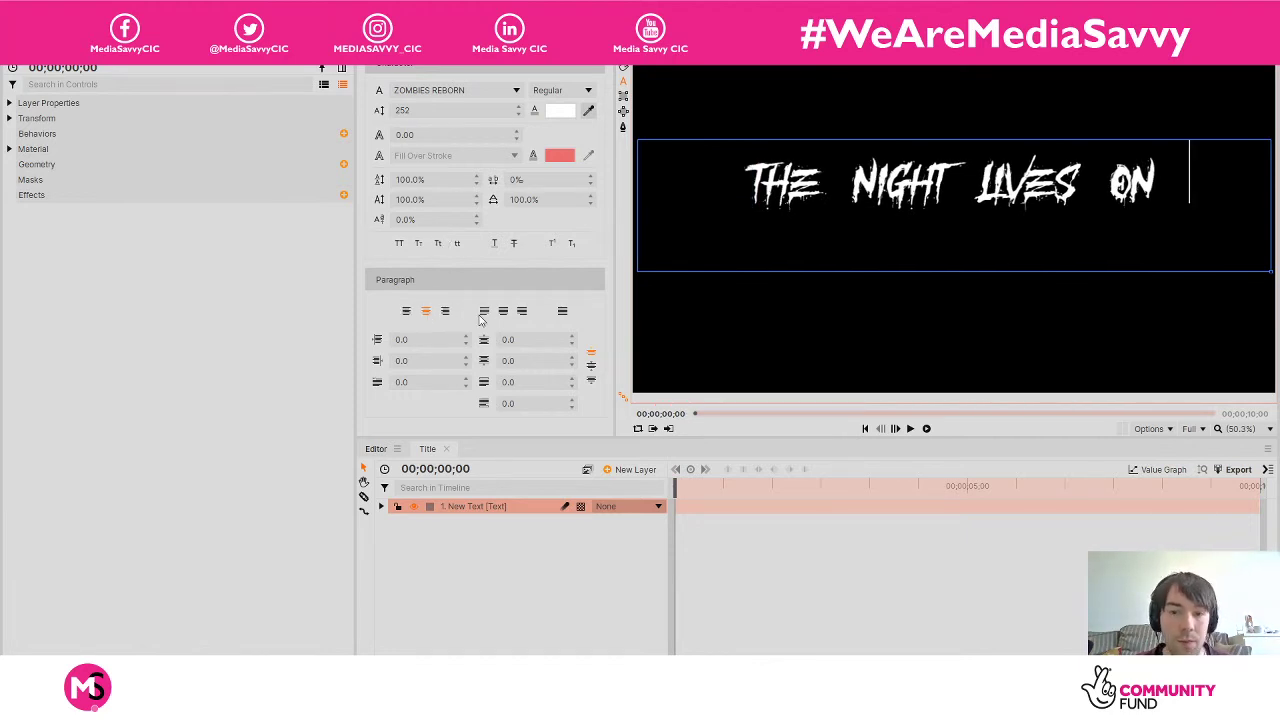
left_click(505, 313)
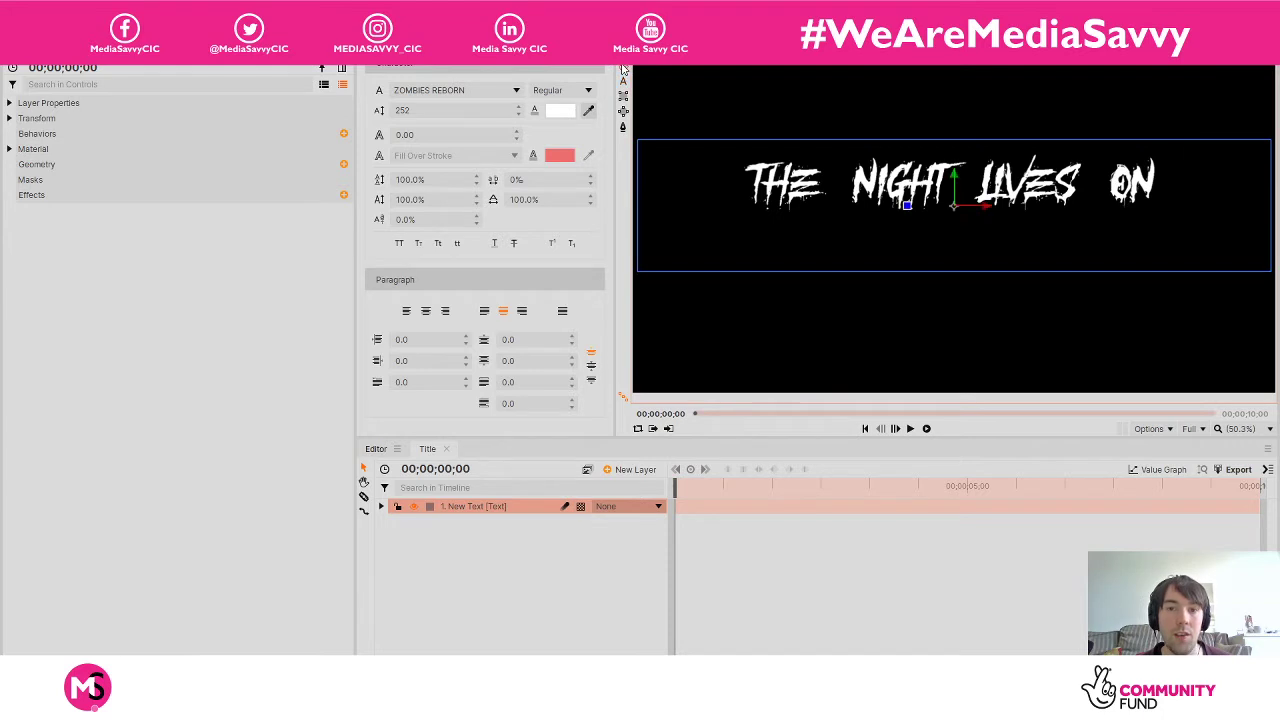
key("Escape")
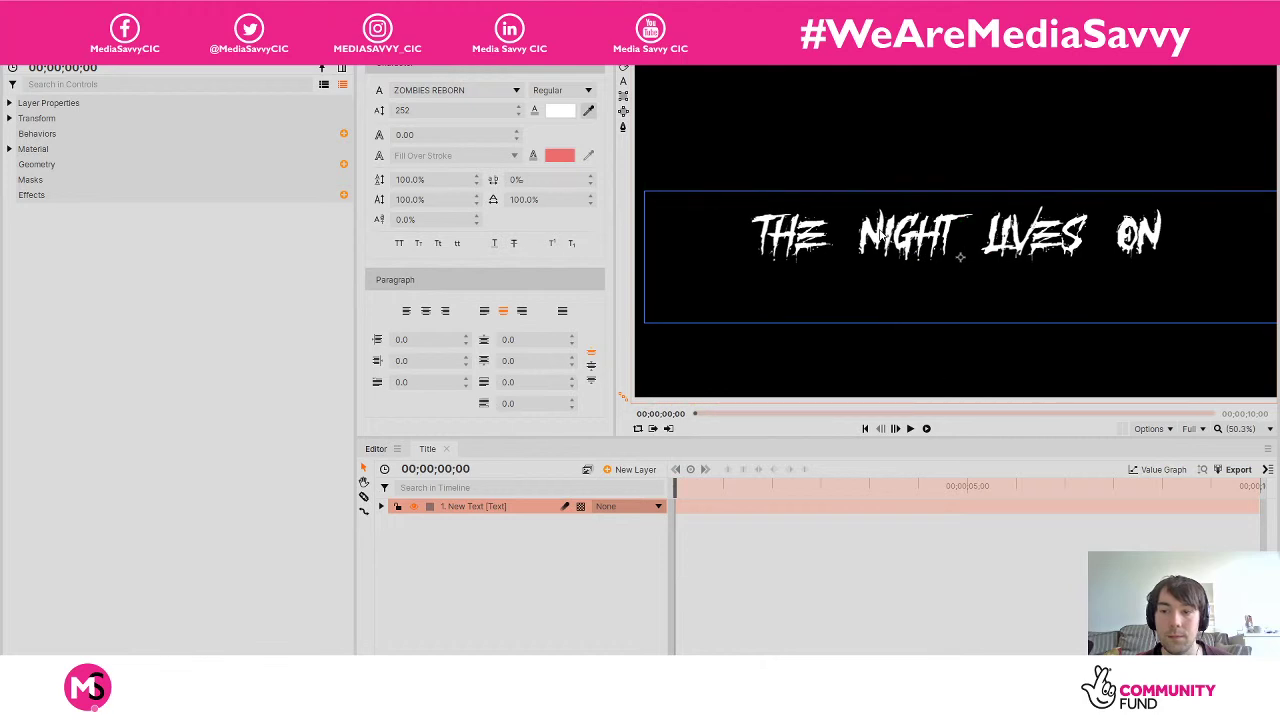
left_click(896, 372)
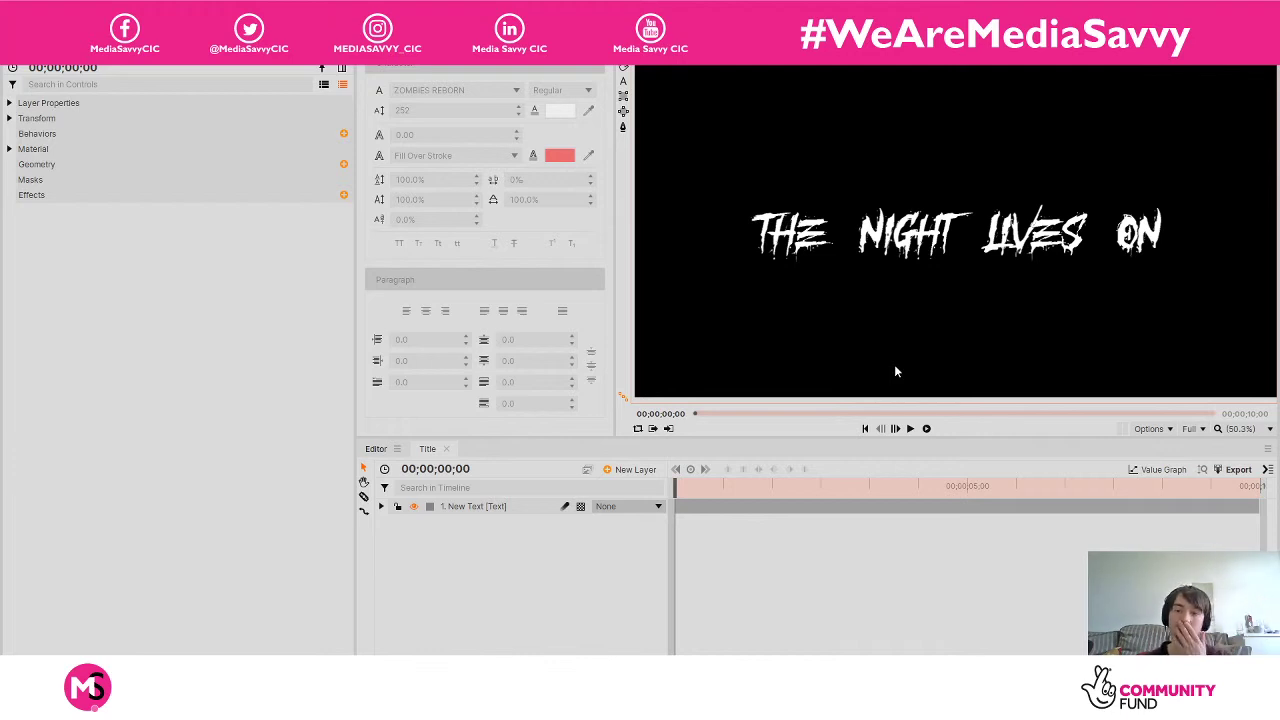
Set the title text layer's opacity to 0% and keyframe it at 00;00;00;00.
left_click(381, 506)
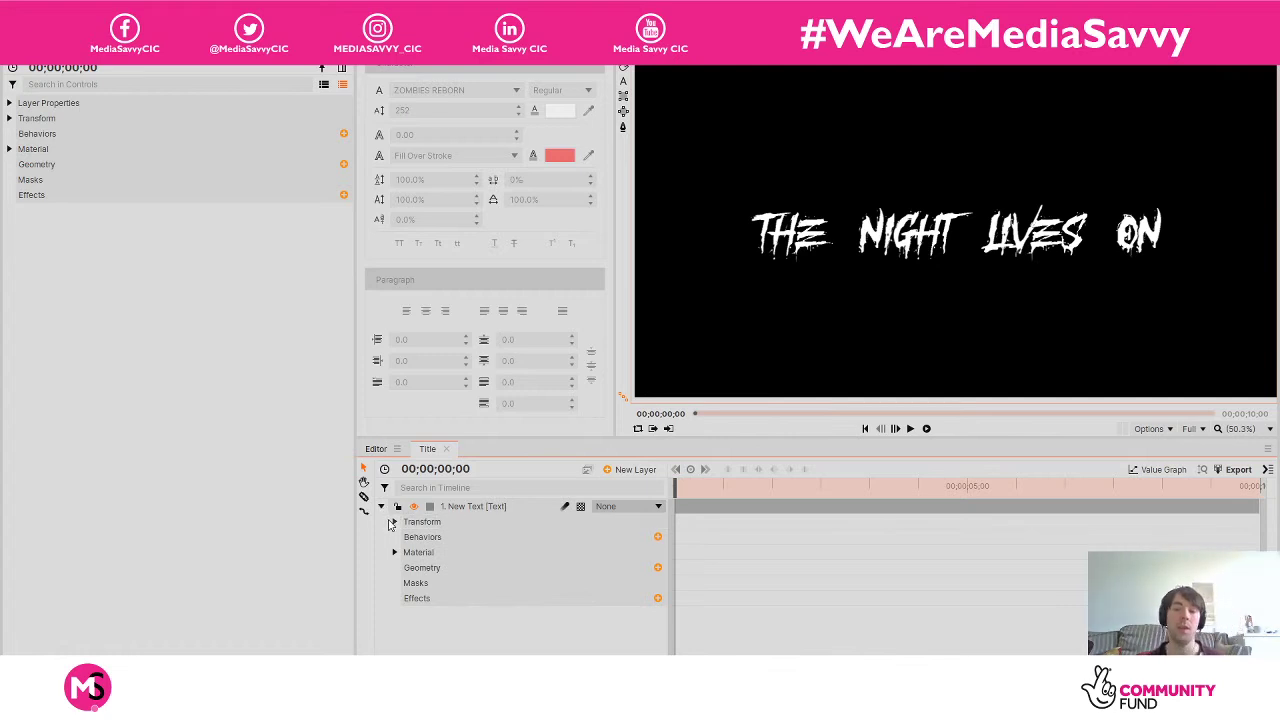
left_click_drag(390, 526, 391, 527)
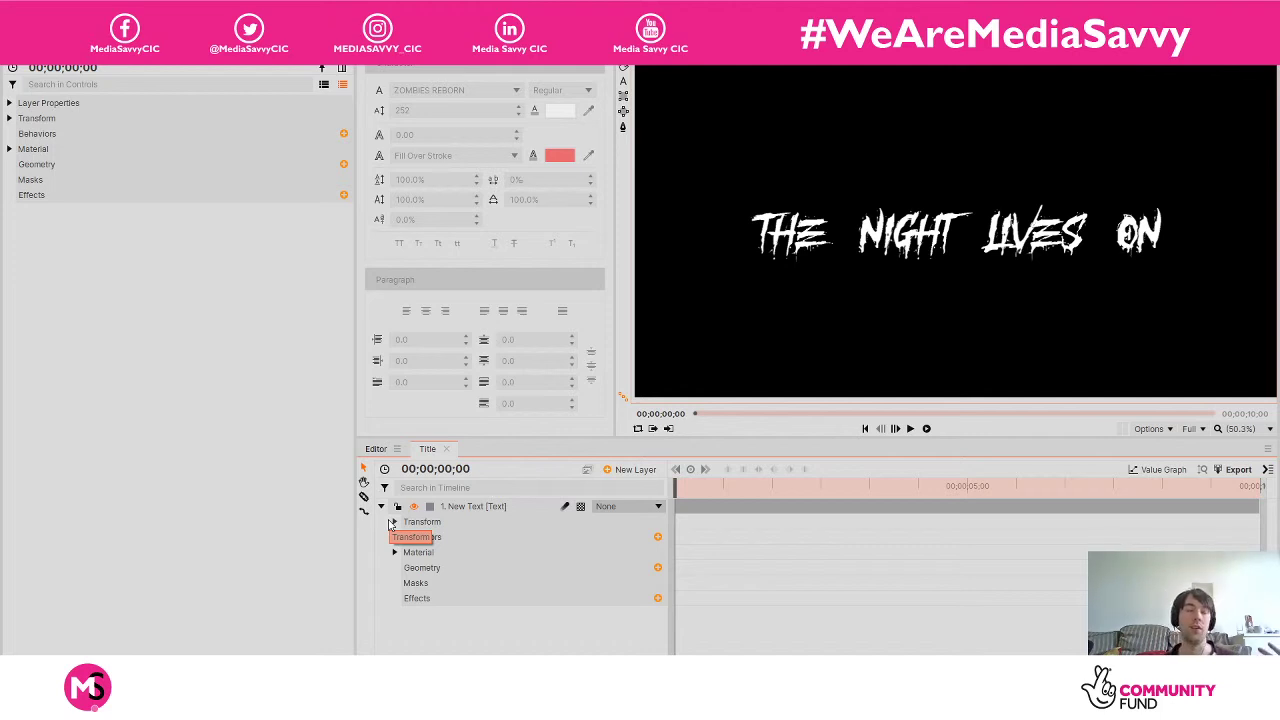
left_click_drag(391, 525, 391, 526)
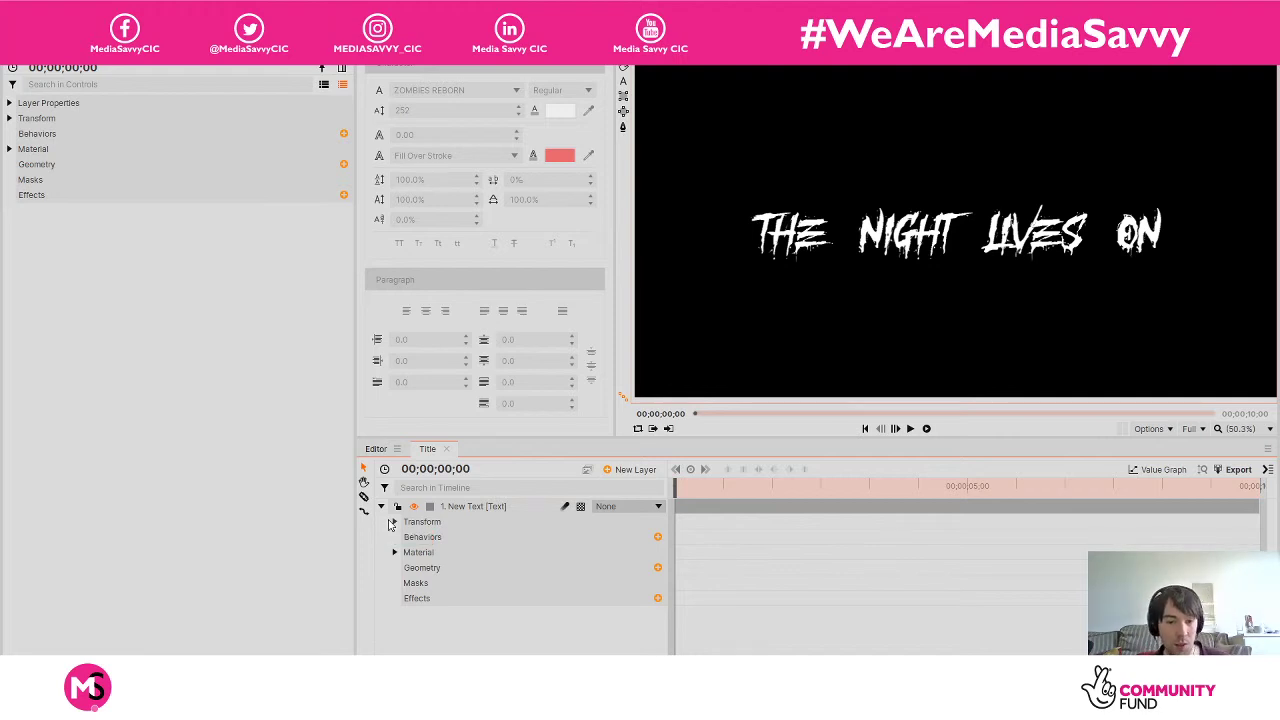
left_click_drag(396, 528, 396, 530)
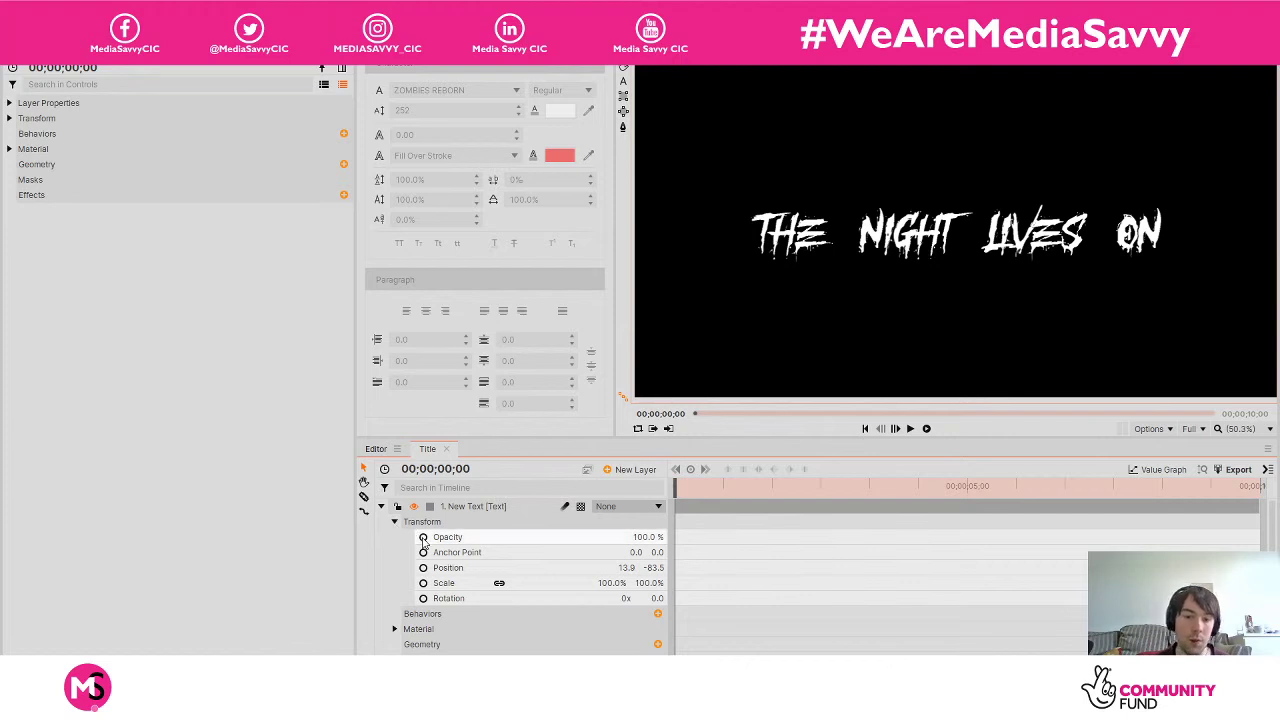
left_click(637, 534)
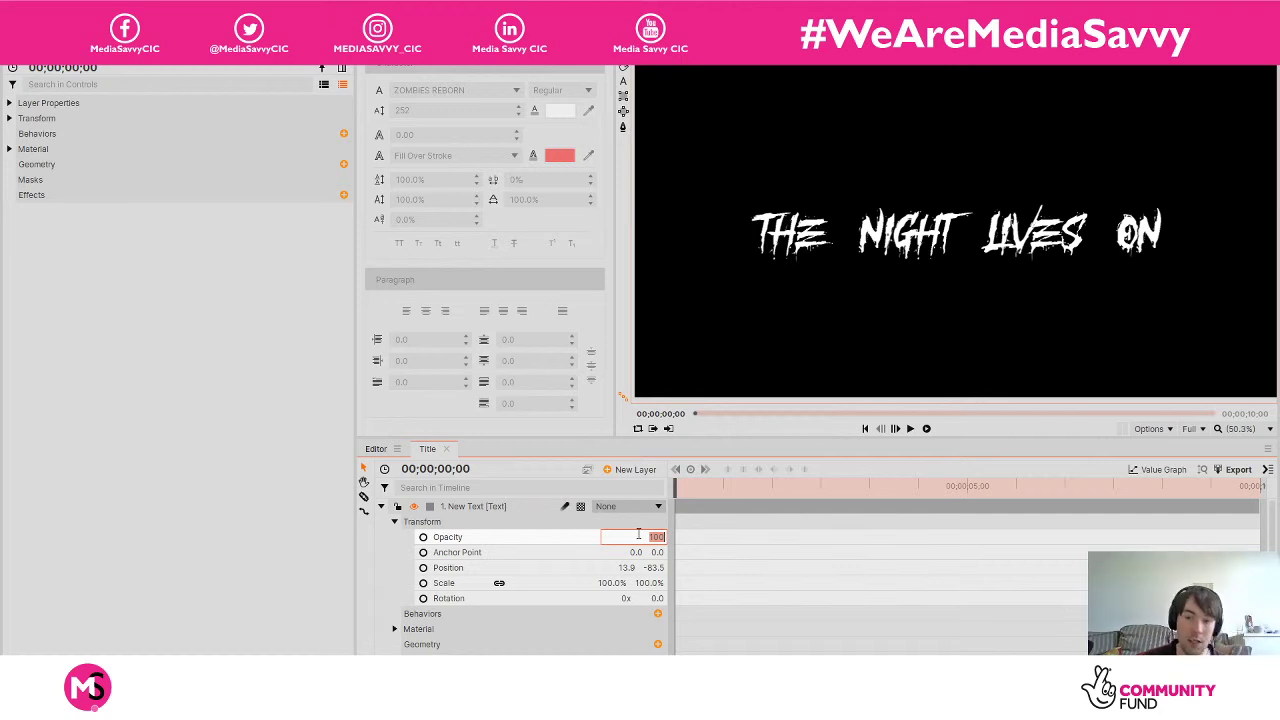
type("0")
key("Return")
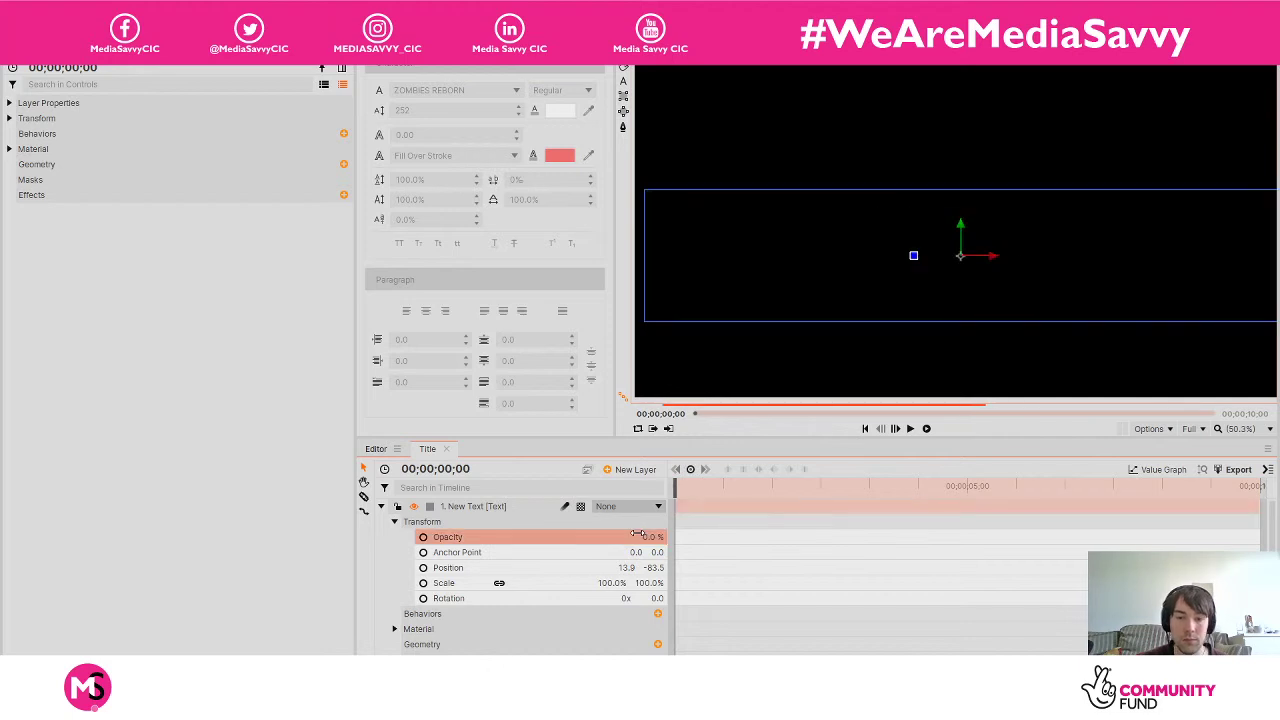
left_click(423, 537)
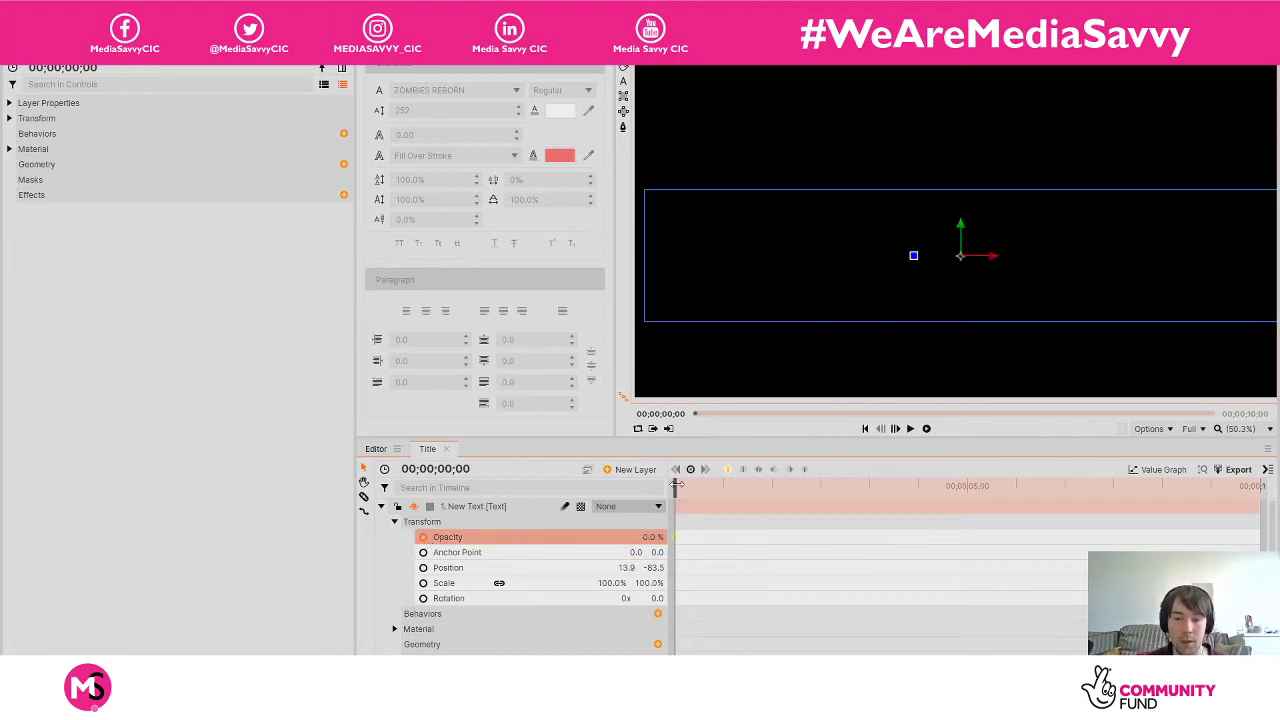
Add a 100% opacity keyframe to the title text layer at 00;00;07;10.
left_click(923, 489)
left_click_drag(935, 487, 1108, 487)
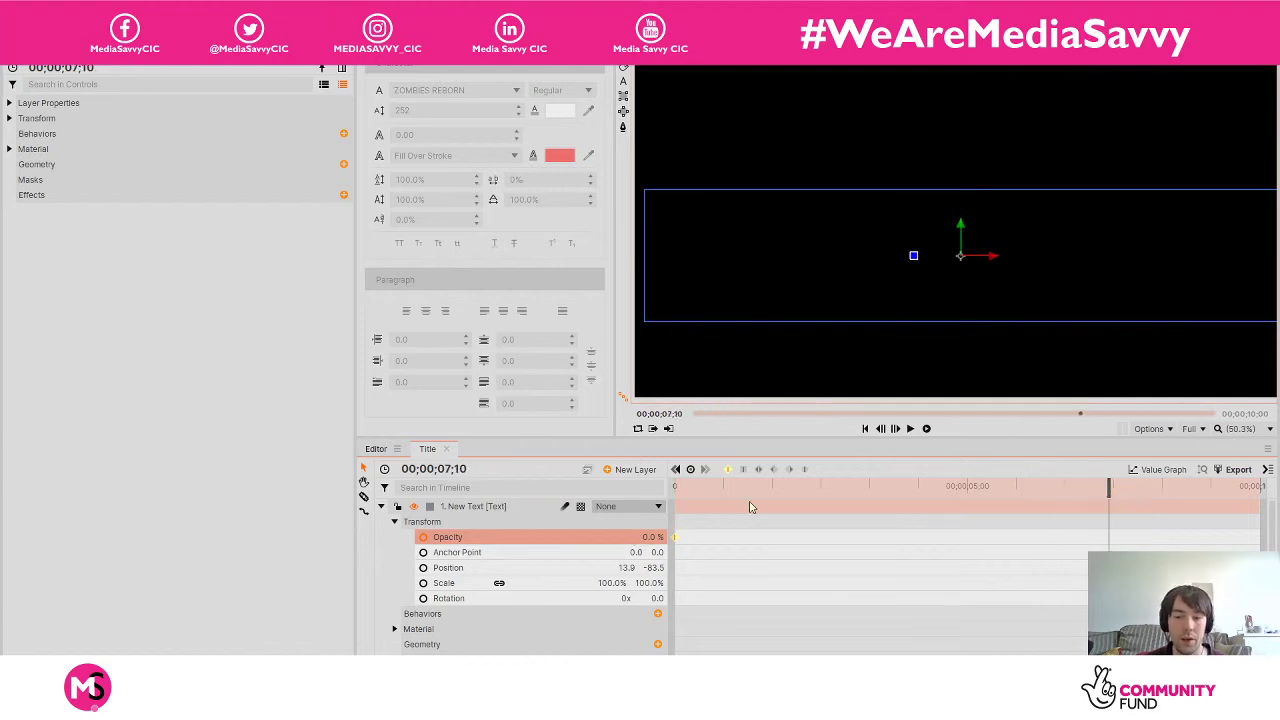
left_click(652, 537)
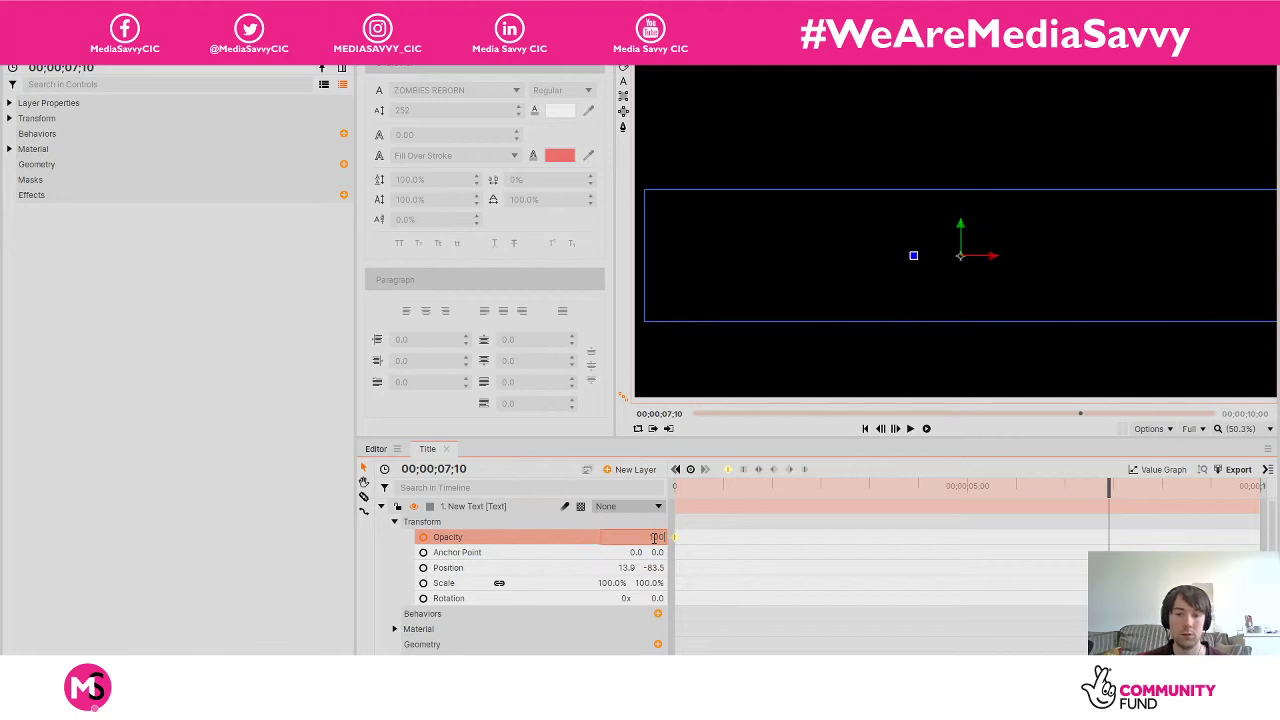
key("Return")
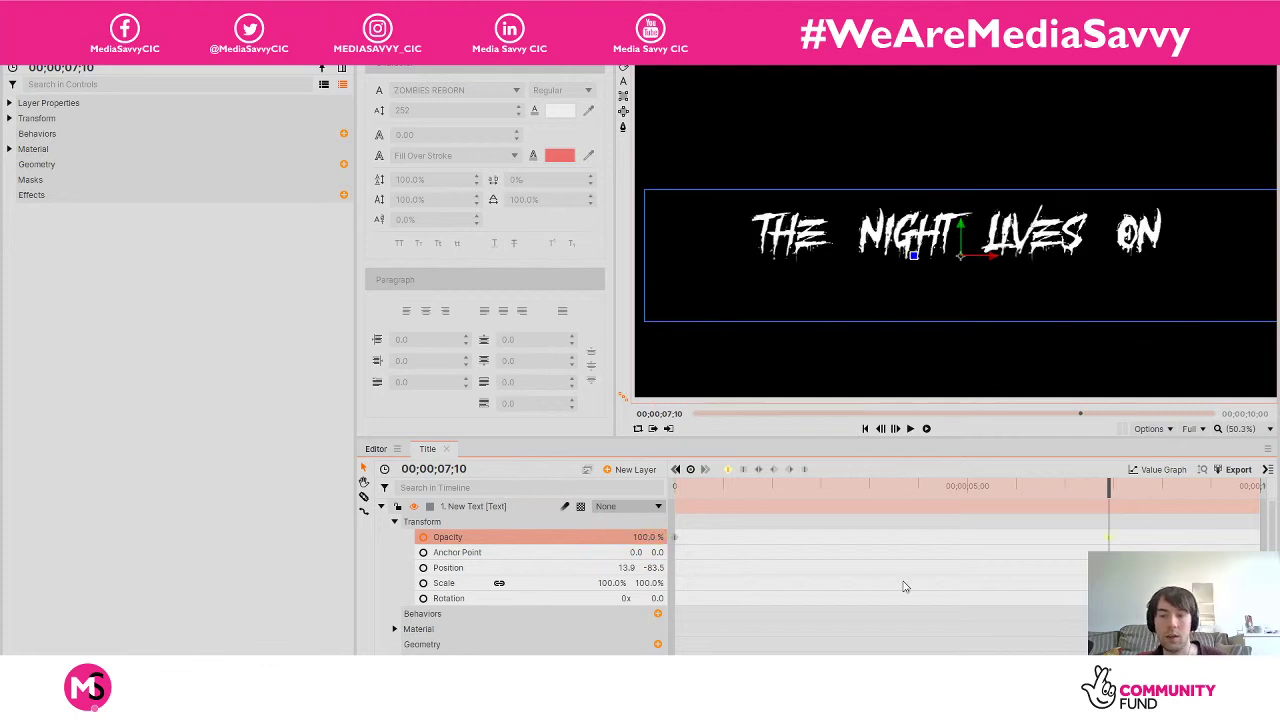
Play the Title composite shot from the start to check the text's fade-in, and return to the first frame.
left_click_drag(1110, 505, 877, 519)
left_click(676, 520)
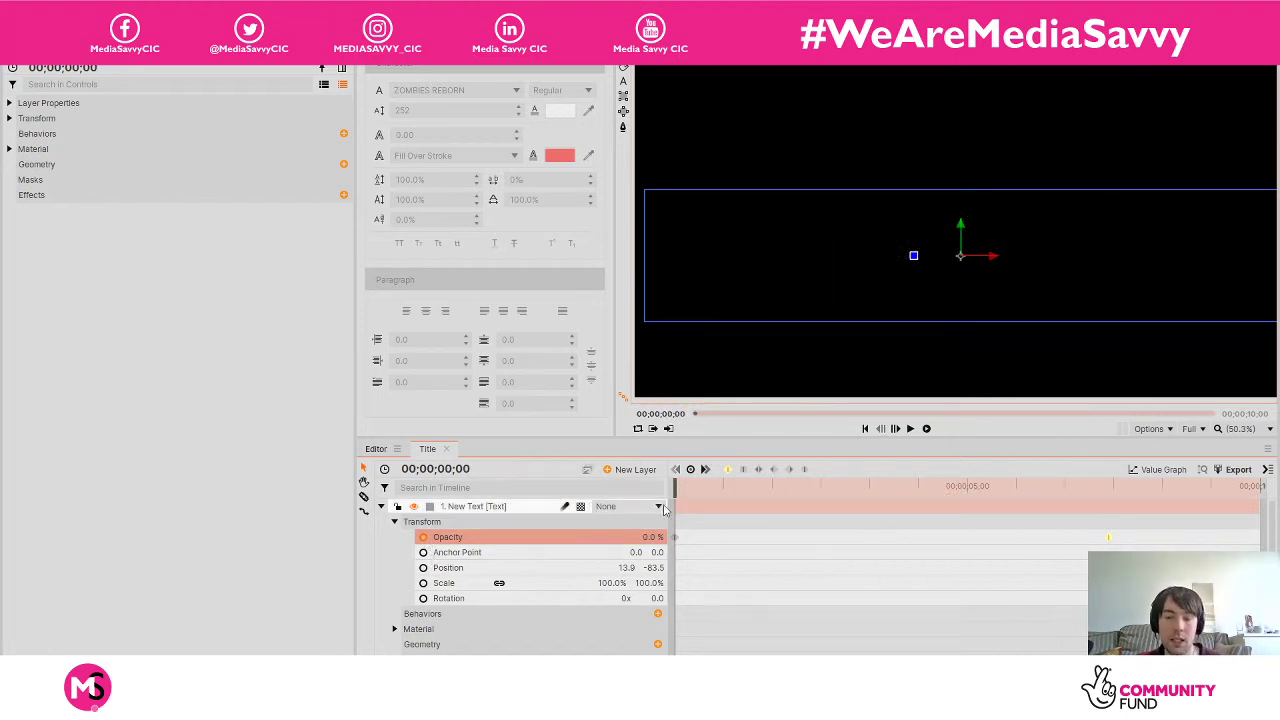
mouse_move(675, 498)
left_mouse_down()
mouse_move(1252, 489)
mouse_move(672, 492)
left_mouse_up()
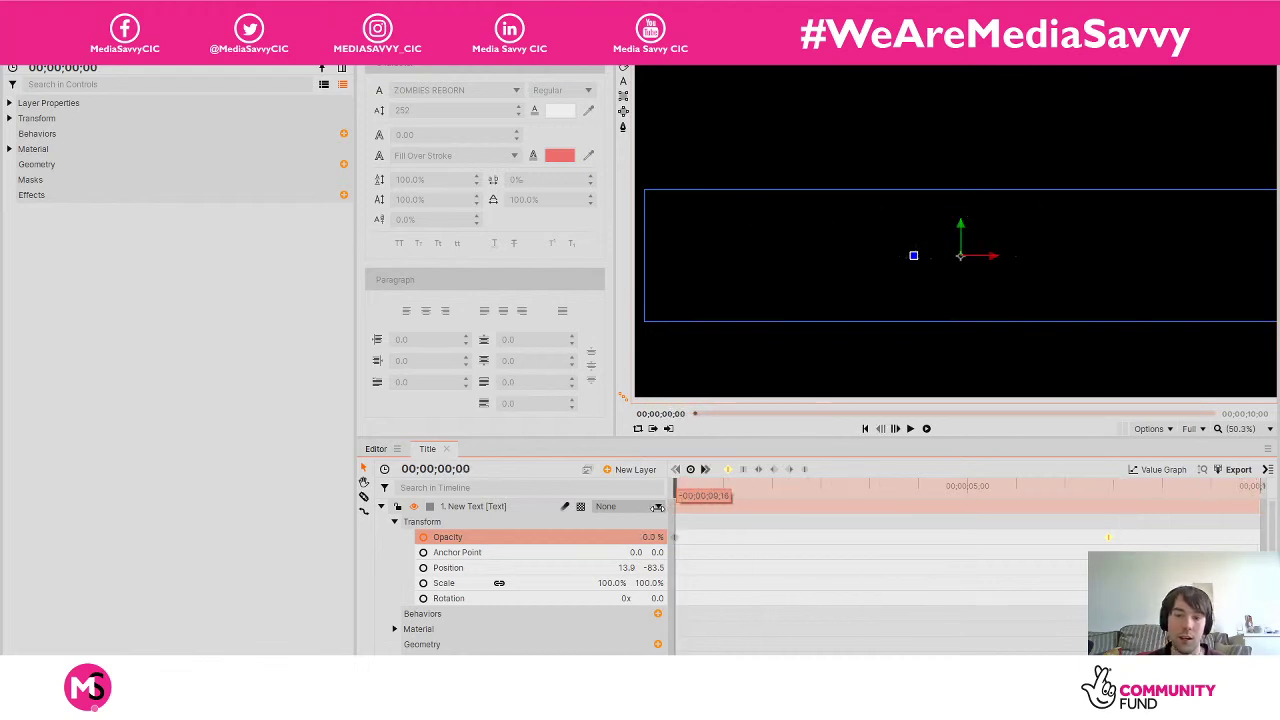
key("space")
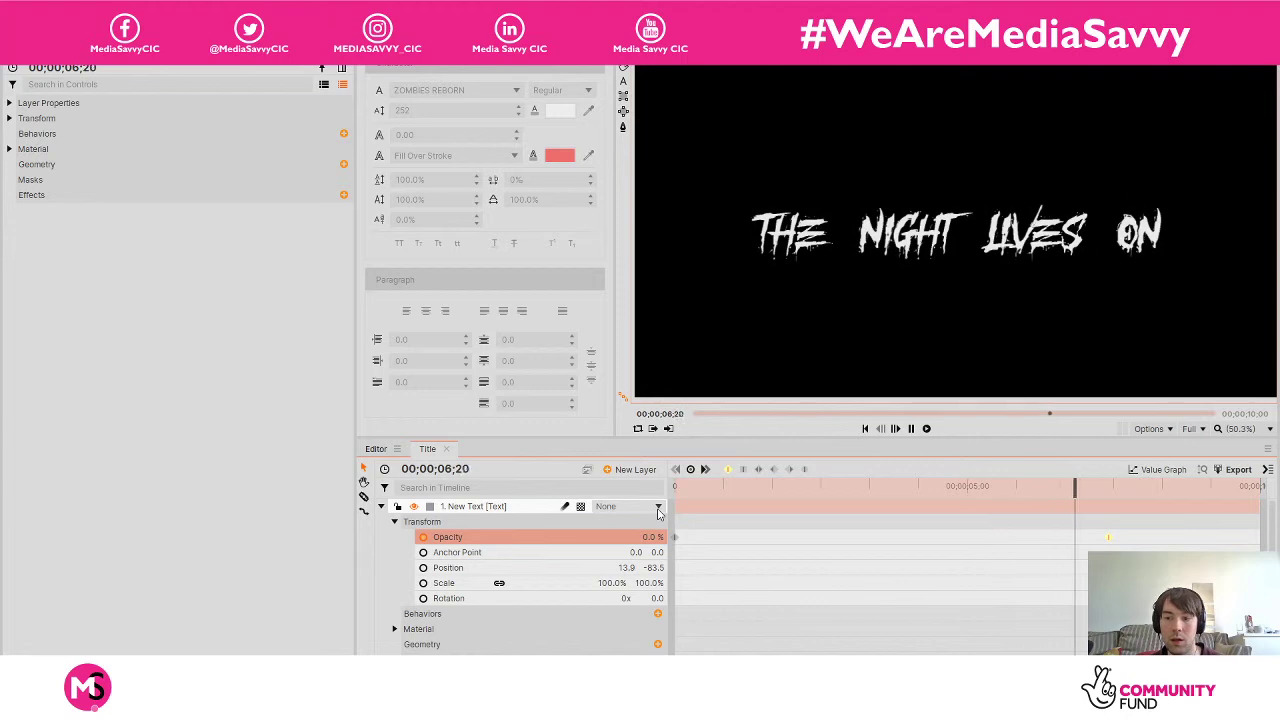
key("space")
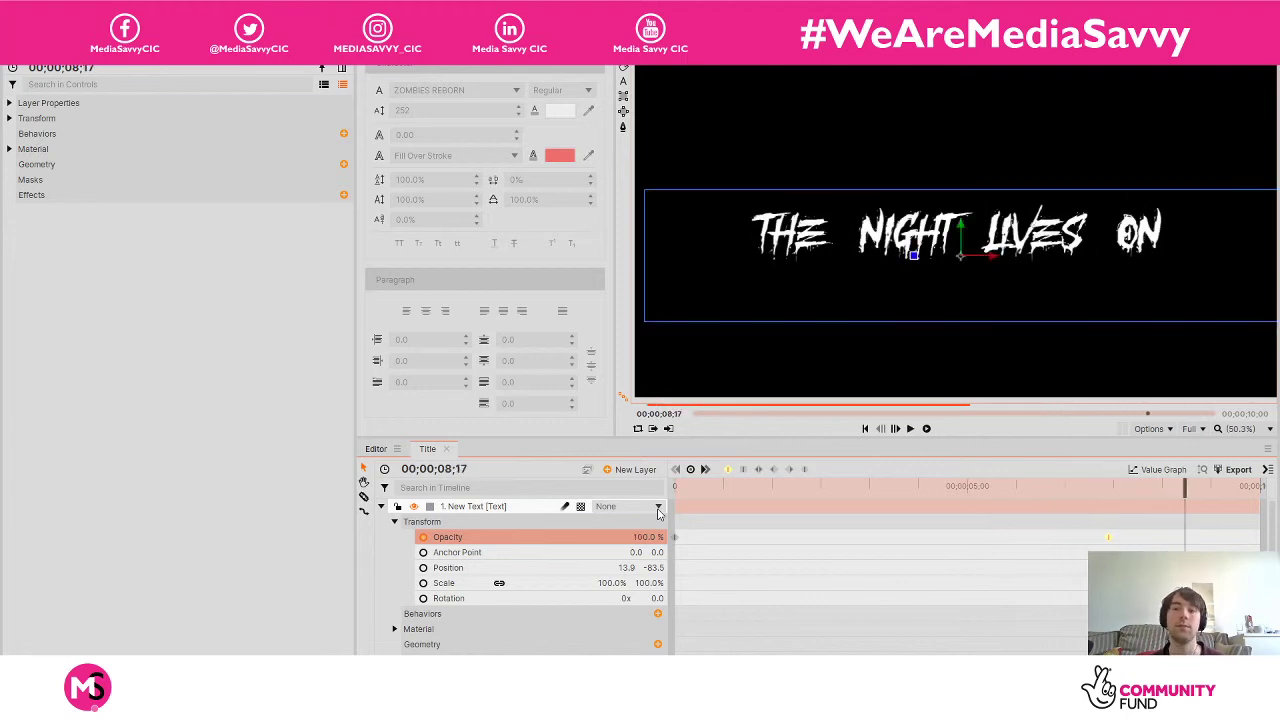
left_click_drag(1185, 487, 637, 504)
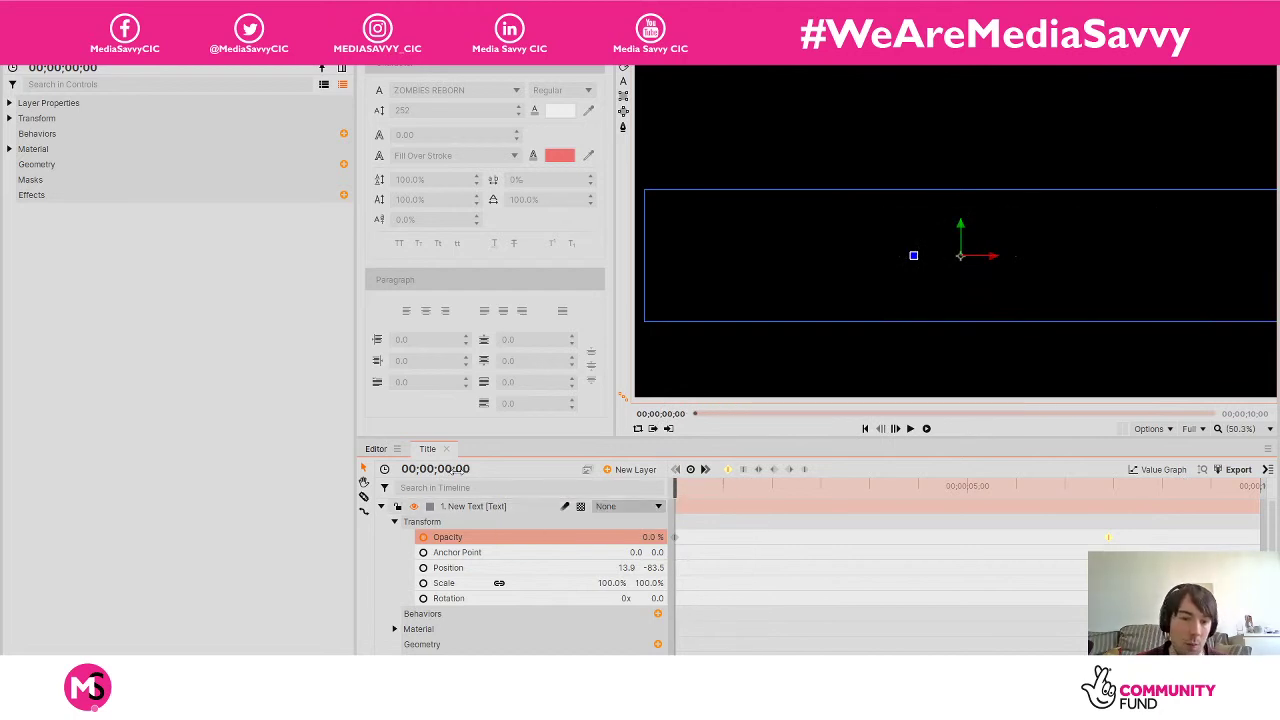
Go back to the Editor timeline and restore the editing workspace layout.
left_click(376, 448)
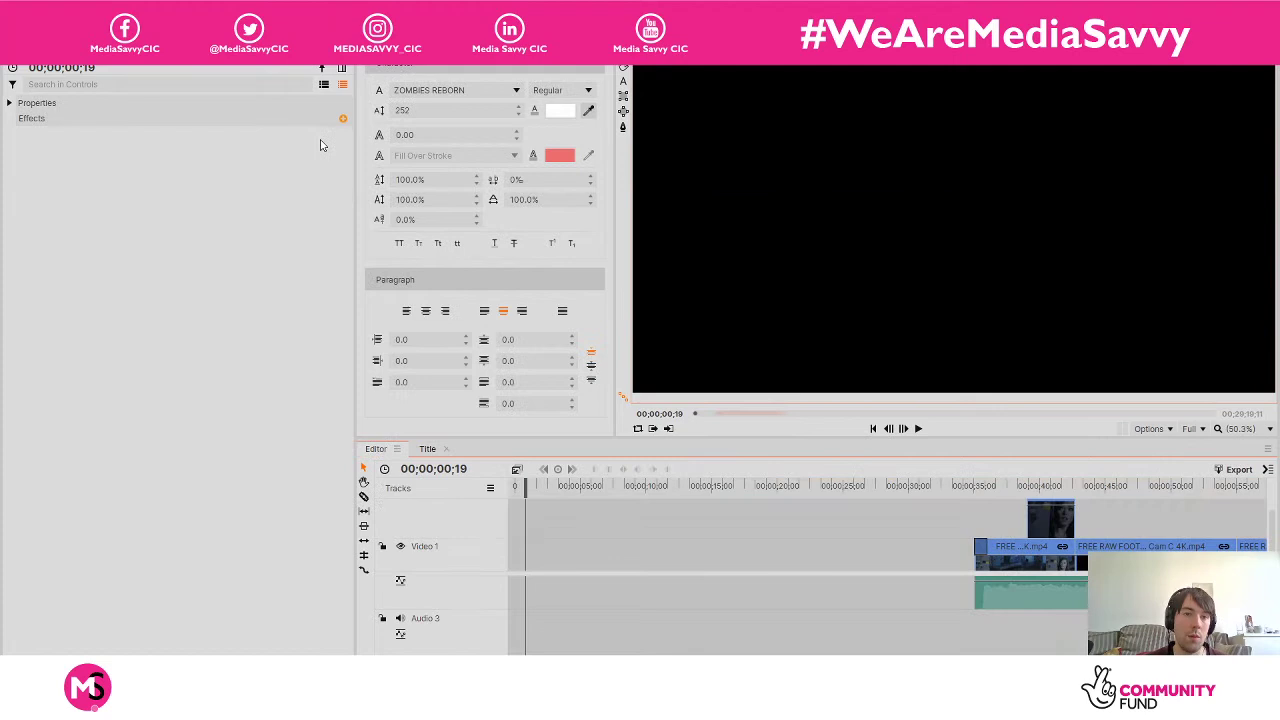
left_click(341, 68)
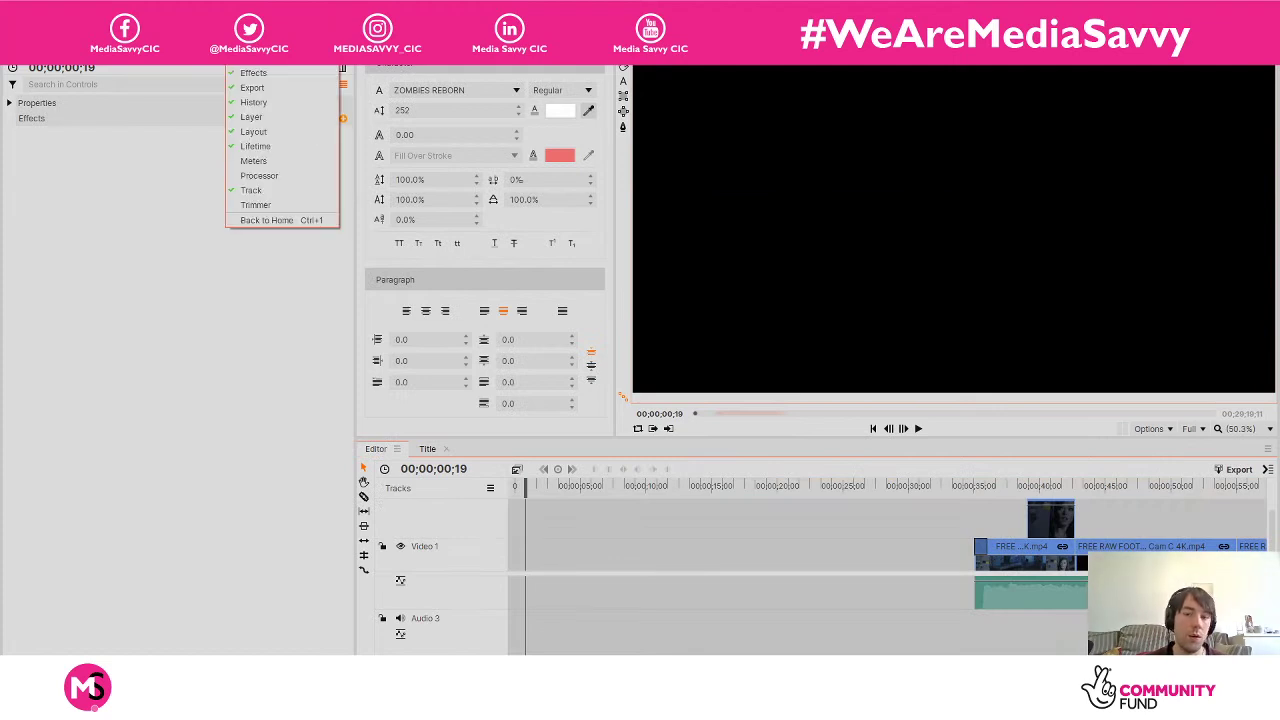
mouse_move(280, 58)
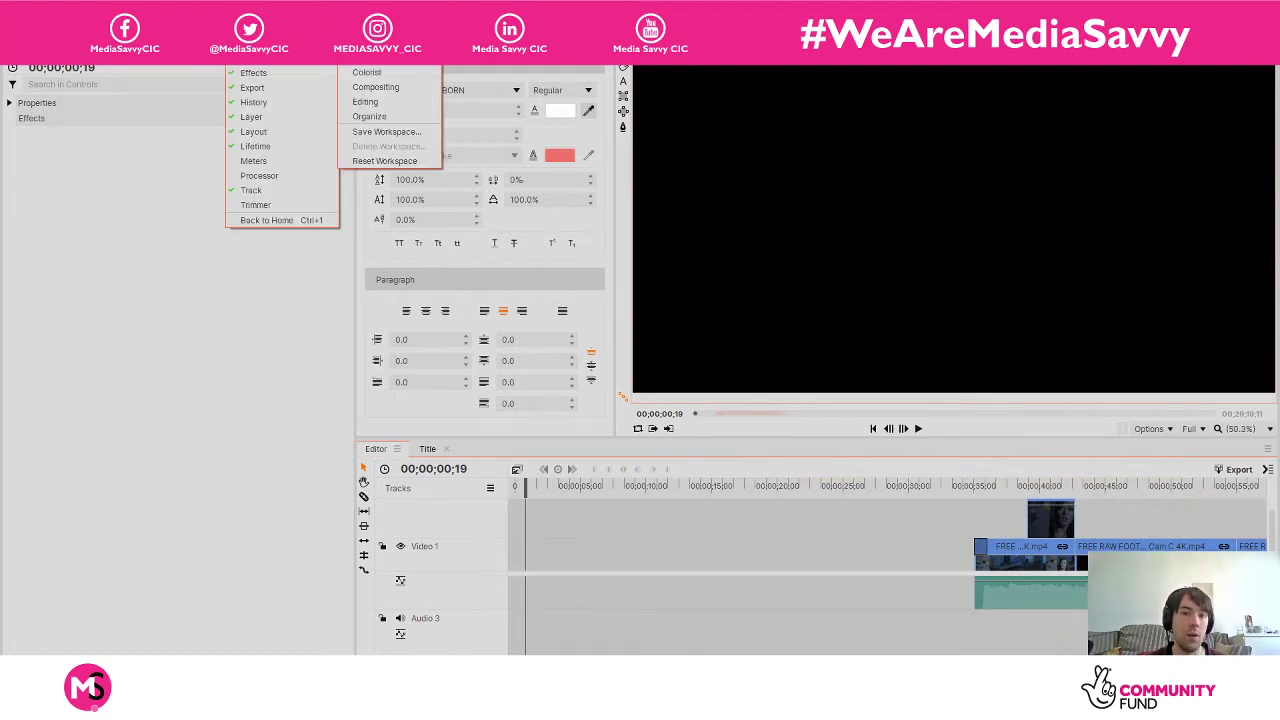
left_click(389, 162)
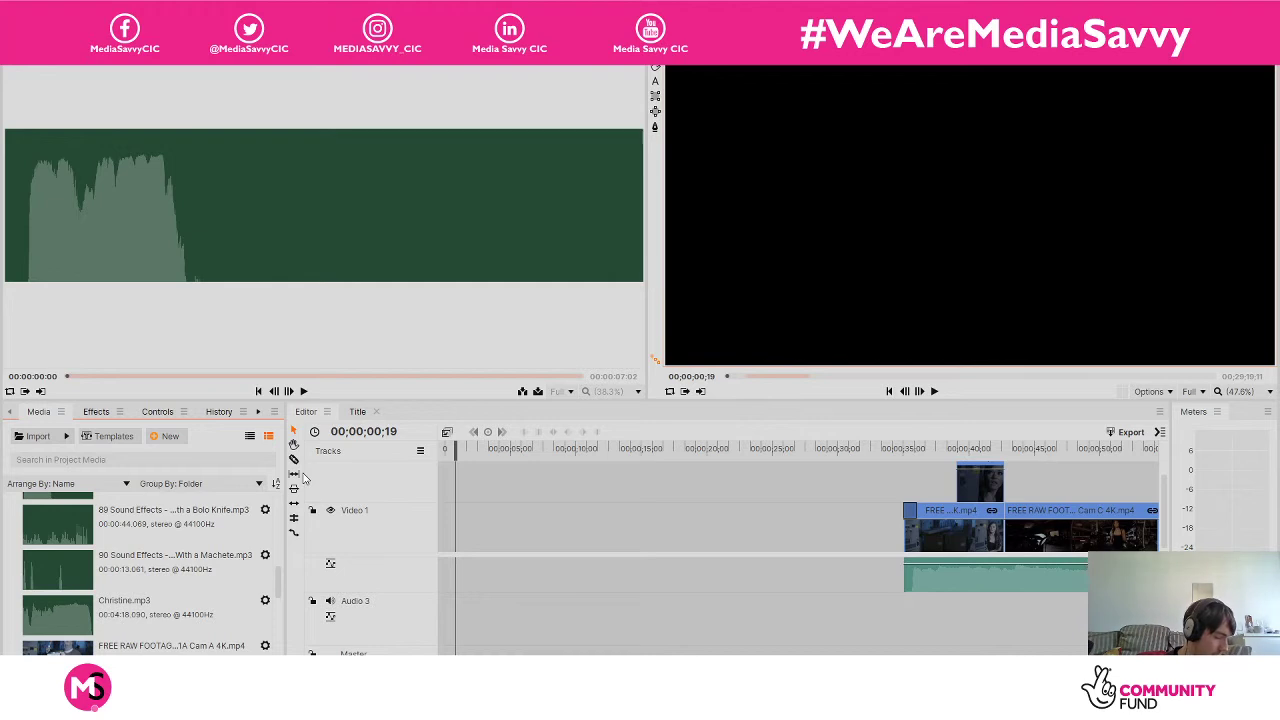
Place the Title composite shot from the project media at the very start of Video 1.
scroll(278, 630, "down", 5)
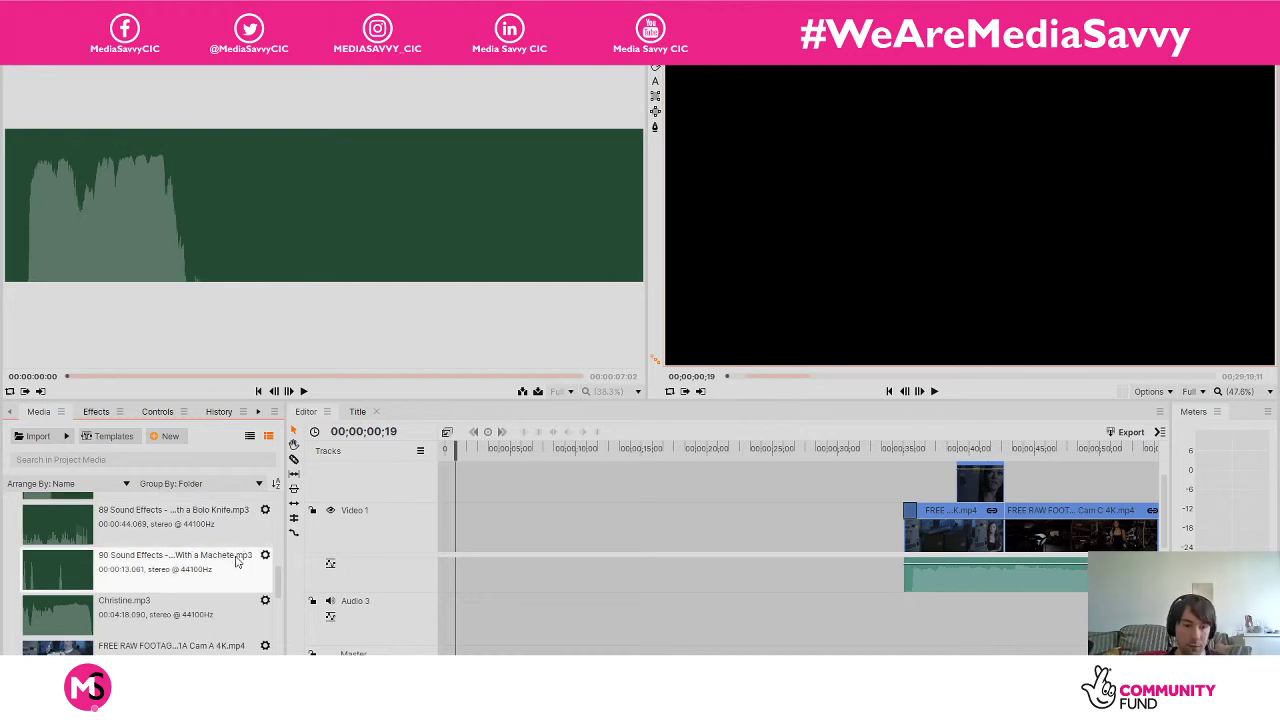
scroll(278, 632, "down", 3)
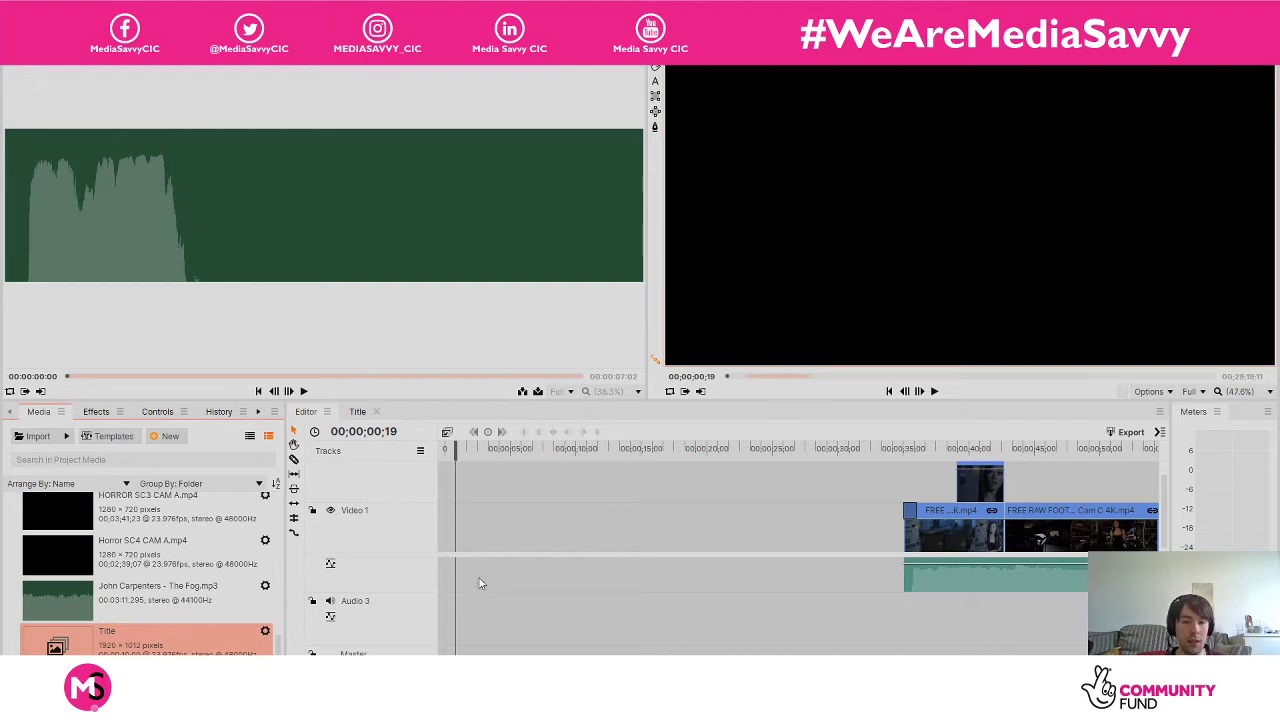
left_click_drag(132, 640, 443, 532)
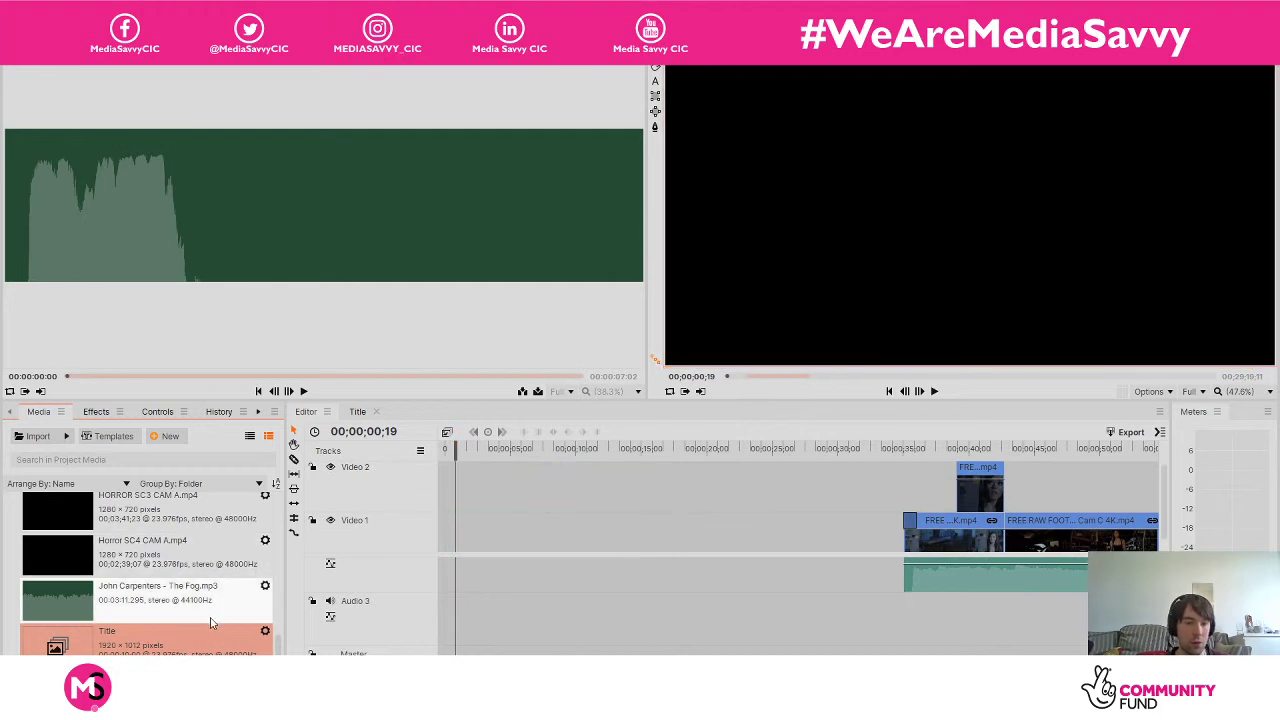
left_click_drag(215, 638, 442, 526)
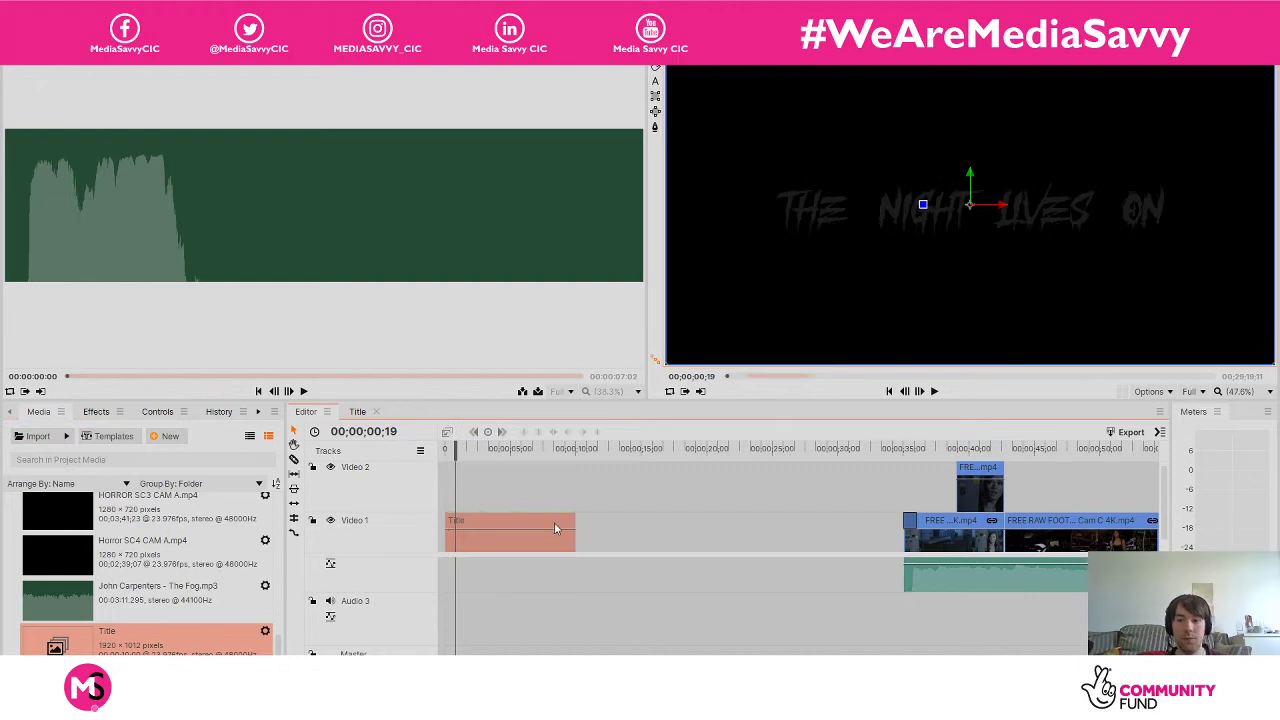
Ripple delete the gap on Video 1 between the Title clip and the first scene.
left_click(615, 530)
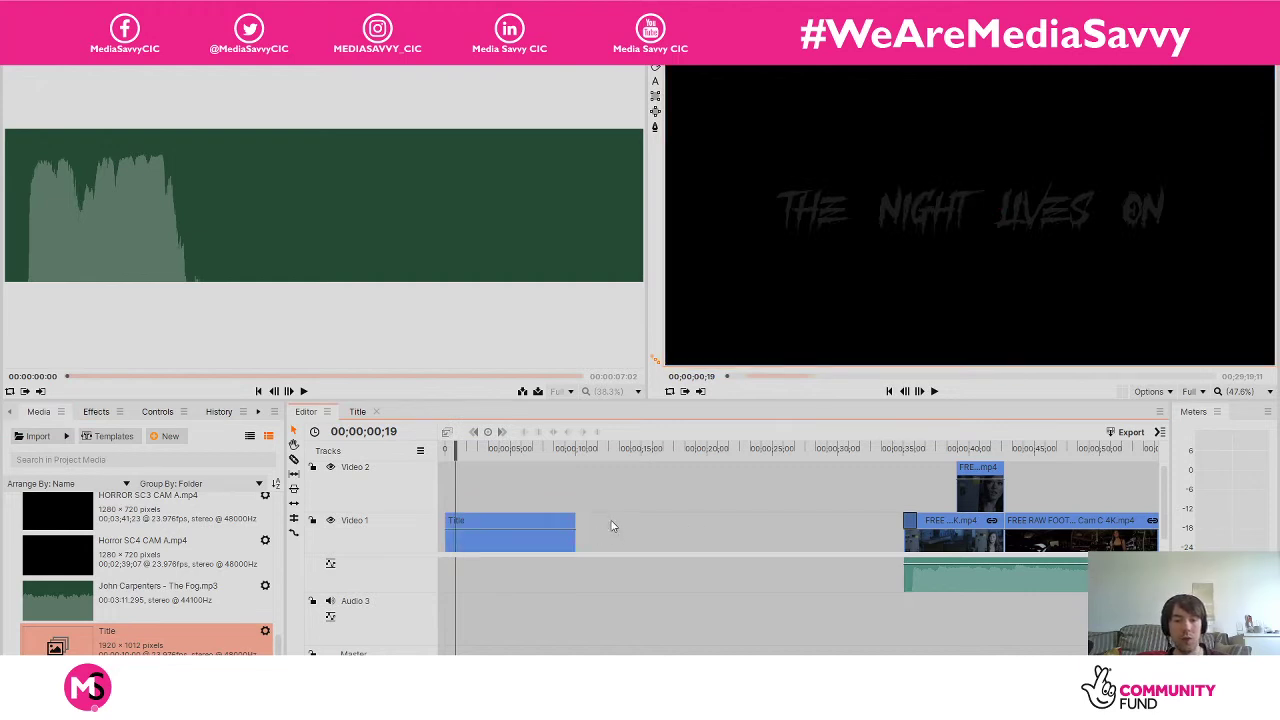
left_click(594, 448)
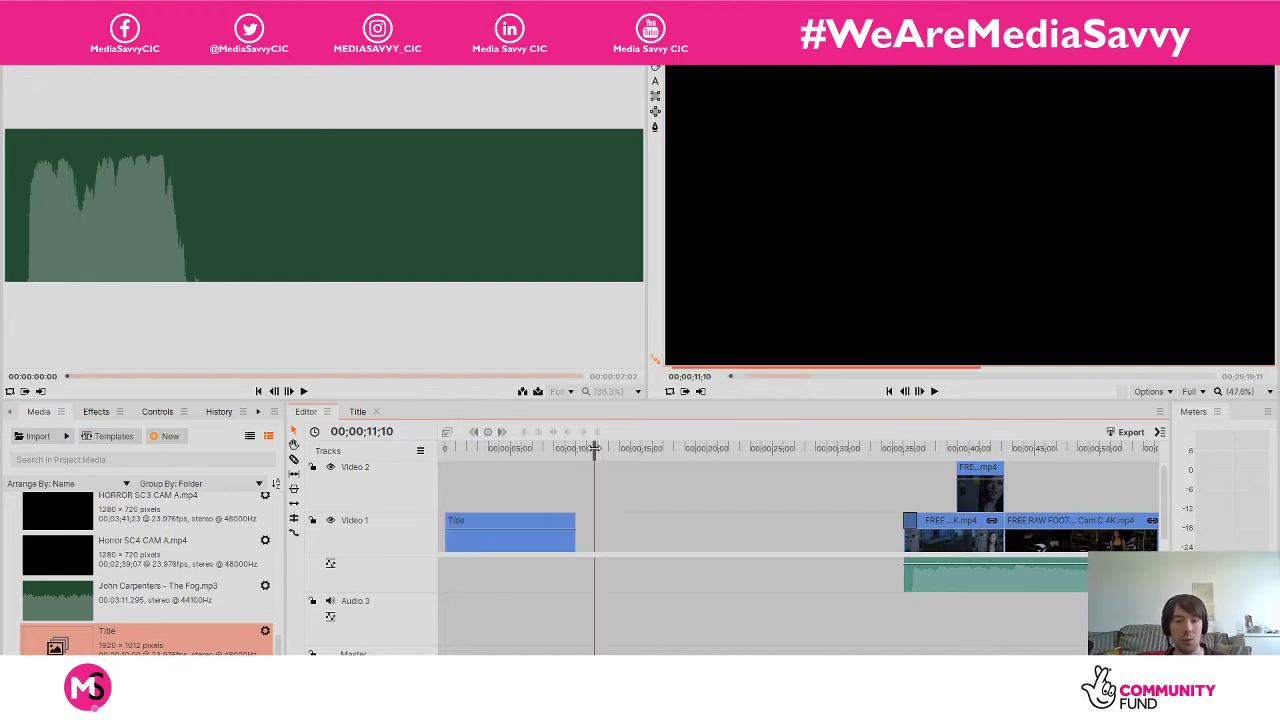
right_click(615, 528)
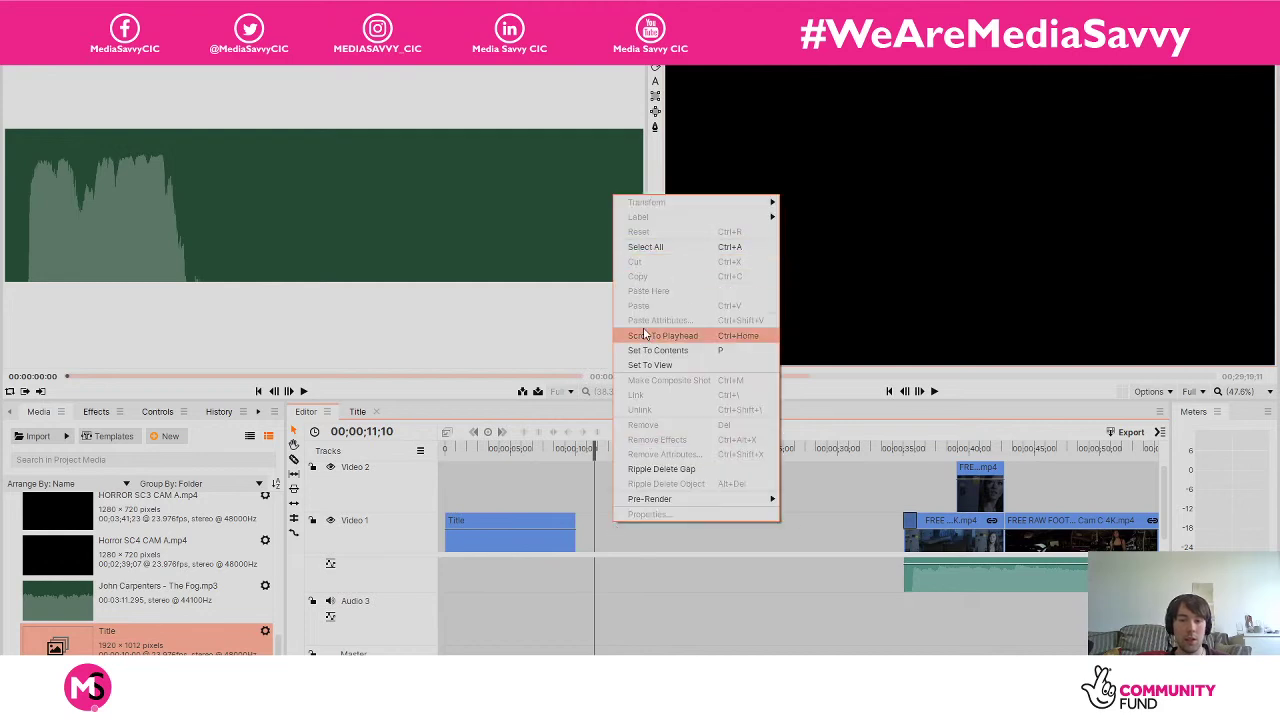
left_click(665, 470)
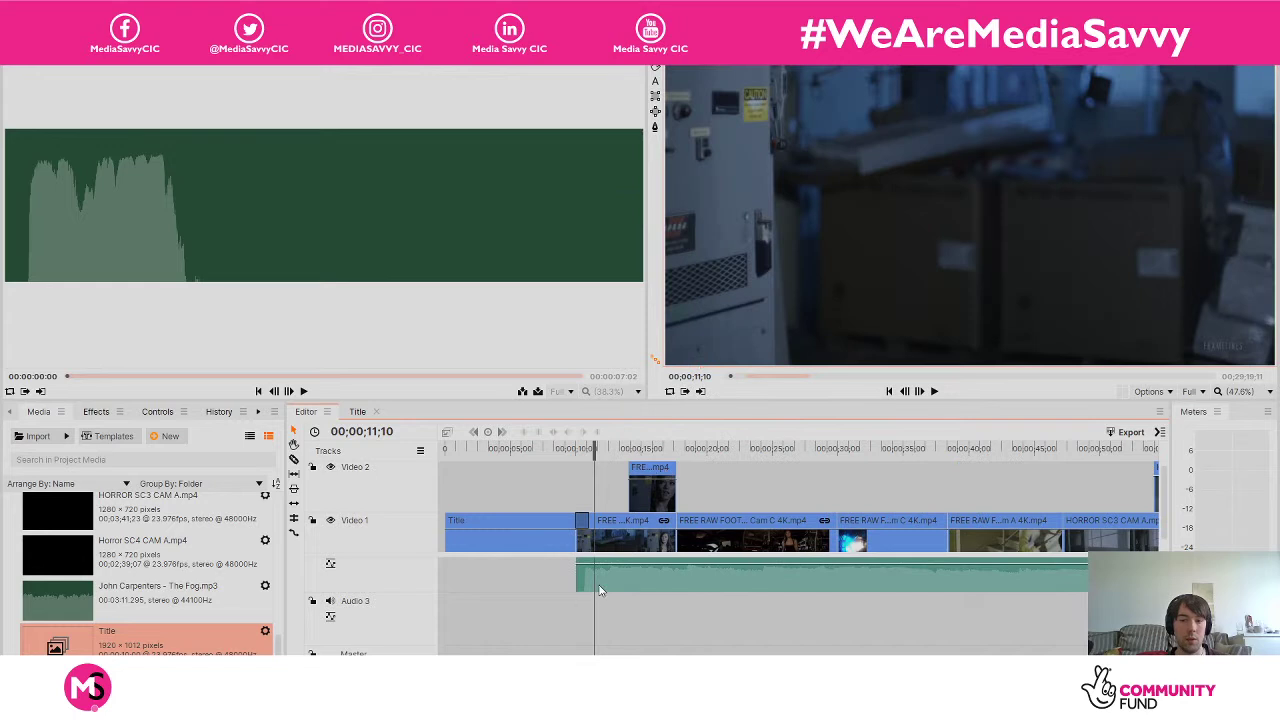
Try moving the John Carpenters - The Fog.mp3 clip onto Audio 1 and aligning it with the start of the timeline.
left_click(582, 587)
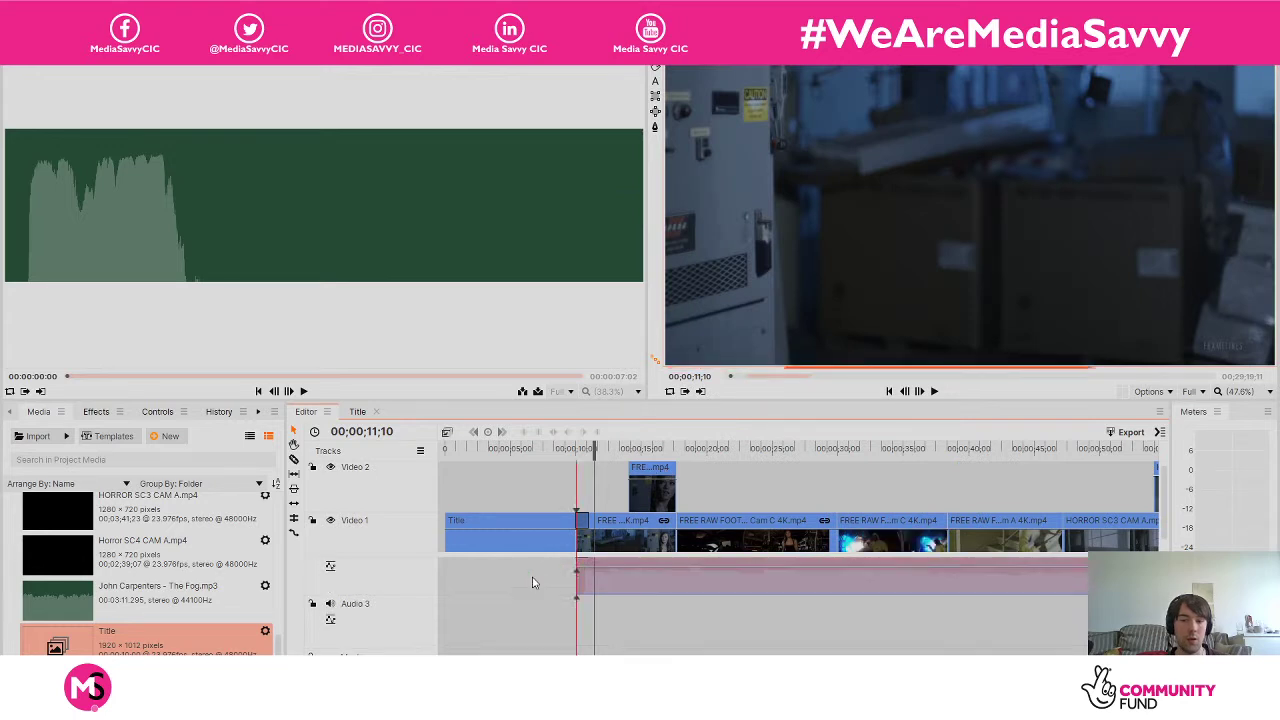
mouse_move(596, 568)
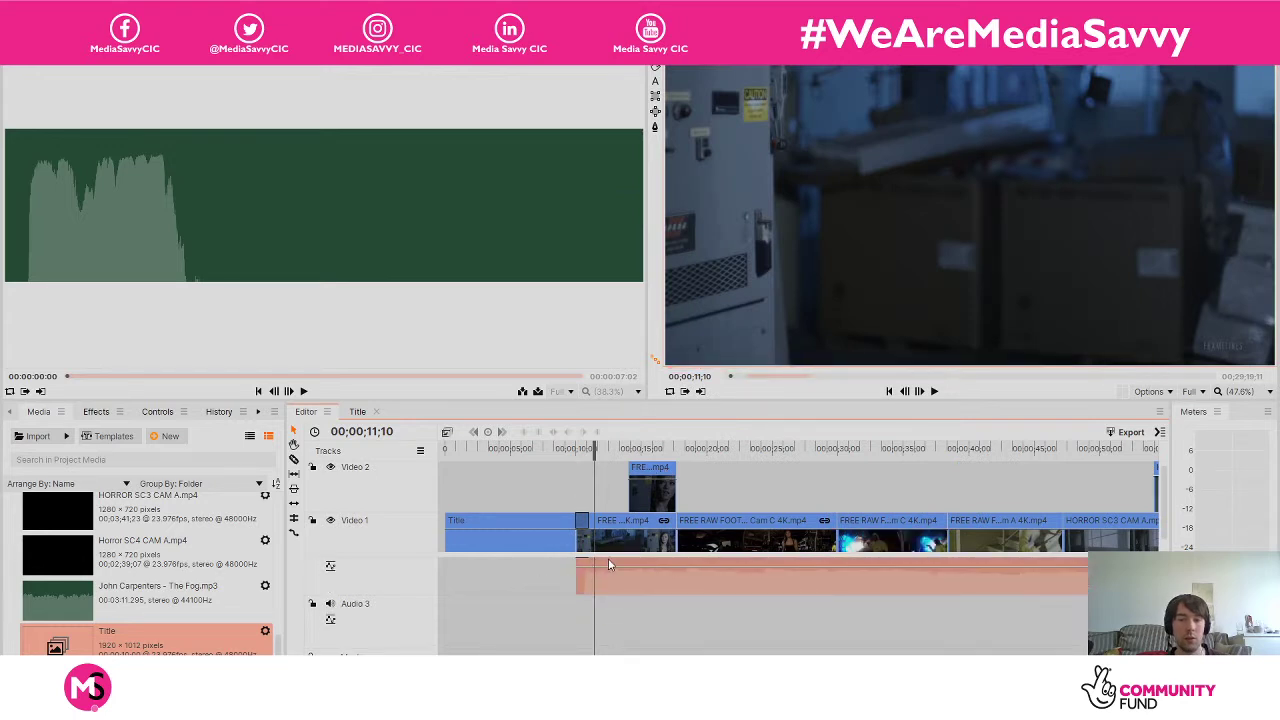
key("ctrl+z")
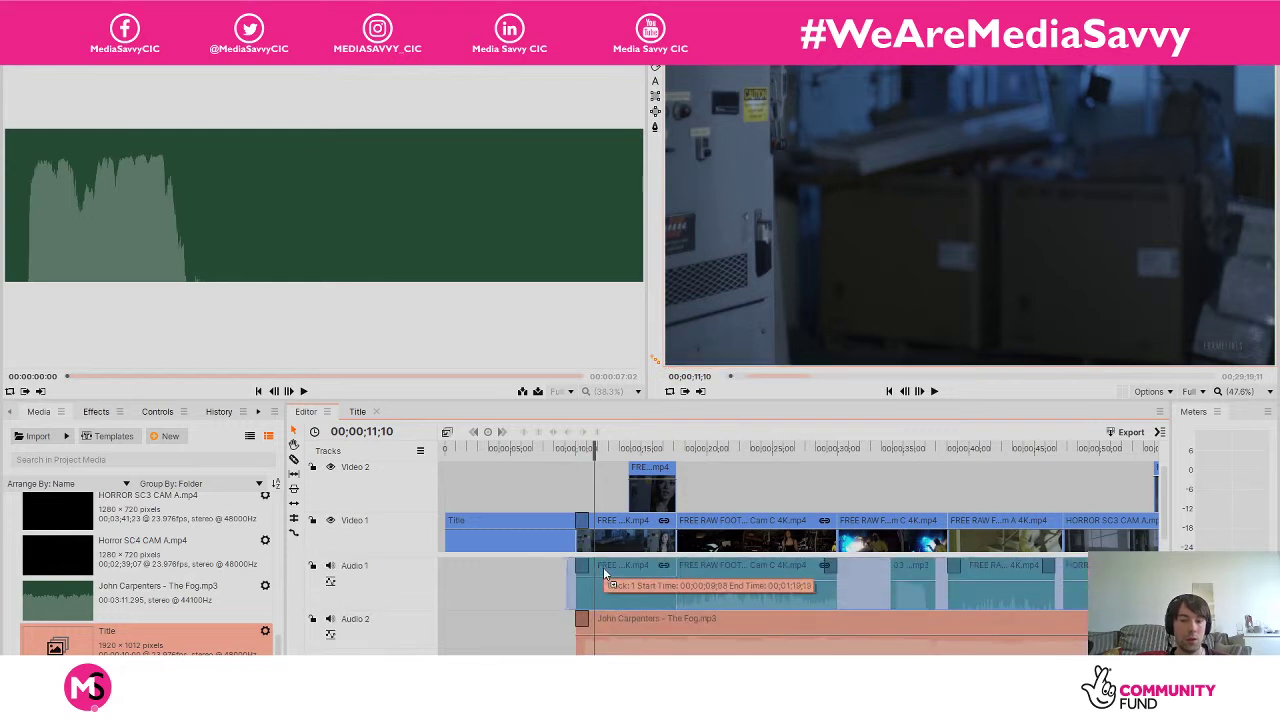
key("ctrl+shift+z")
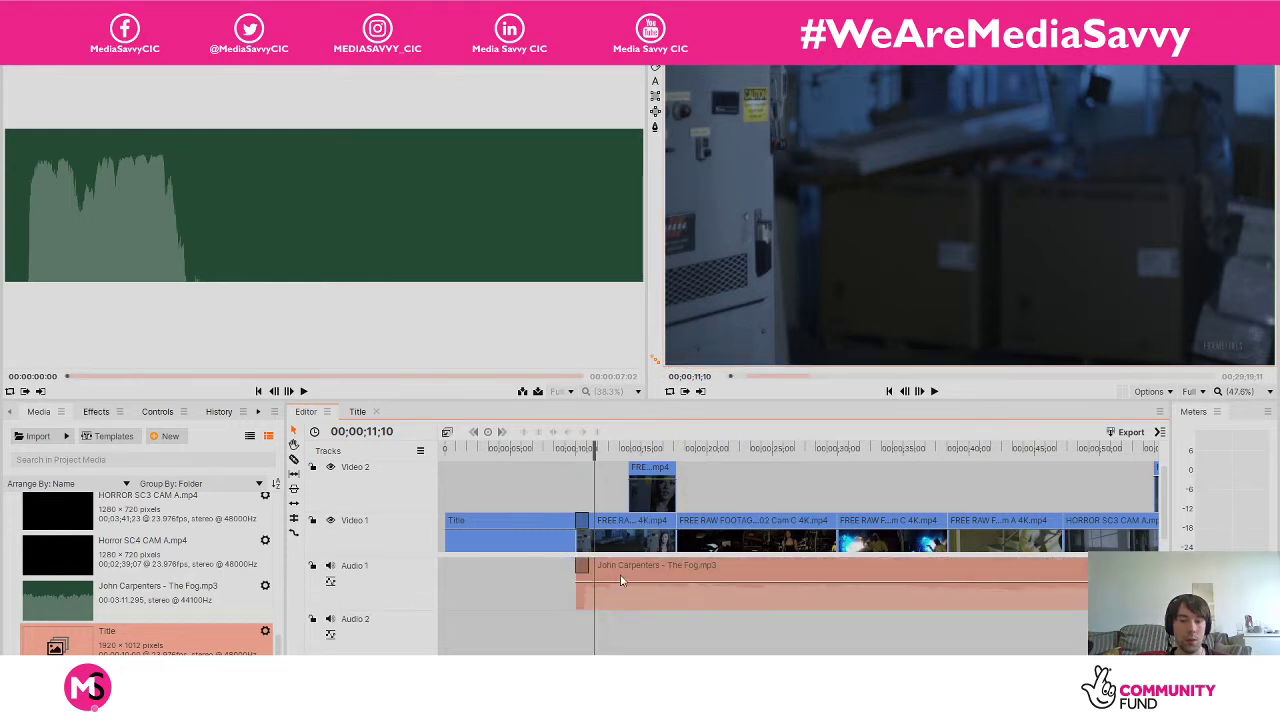
left_click_drag(622, 575, 490, 581)
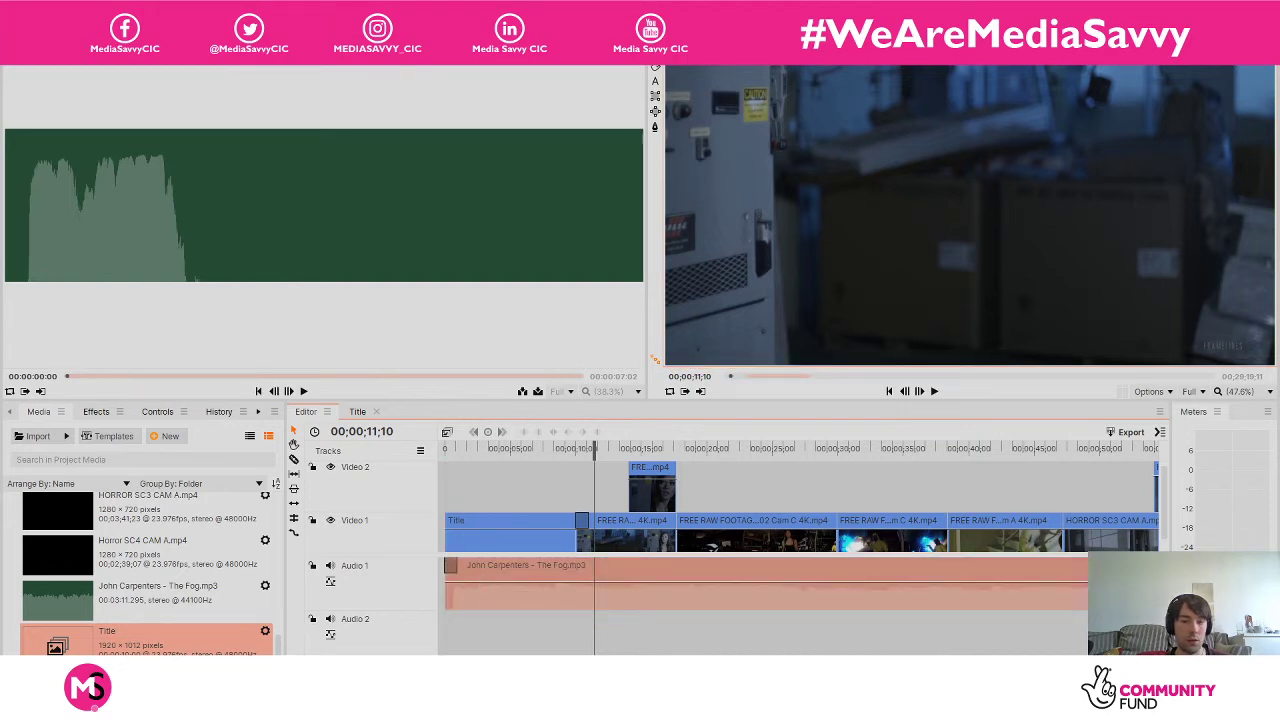
Extend the end of the music clip on Audio 1 to the end of the Horror SC4 CAM A scene.
scroll(799, 548, "right", 10)
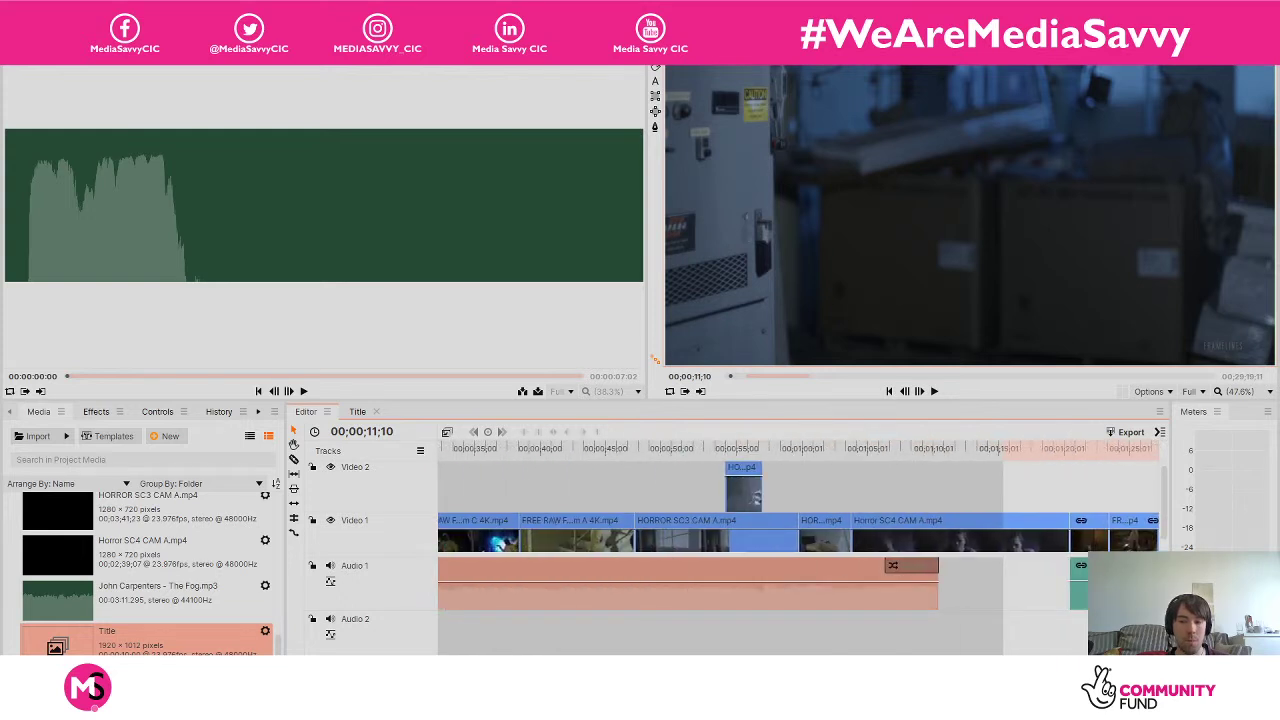
left_click_drag(938, 588, 1047, 590)
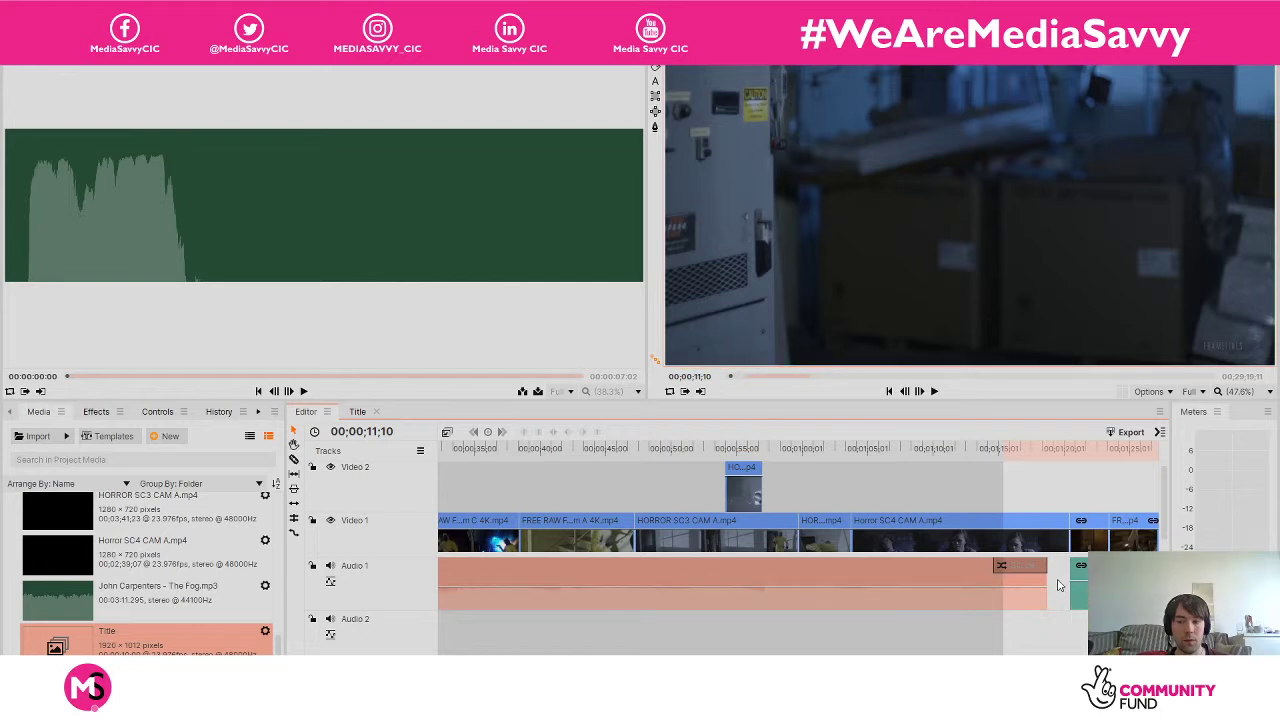
left_click_drag(1047, 588, 1070, 588)
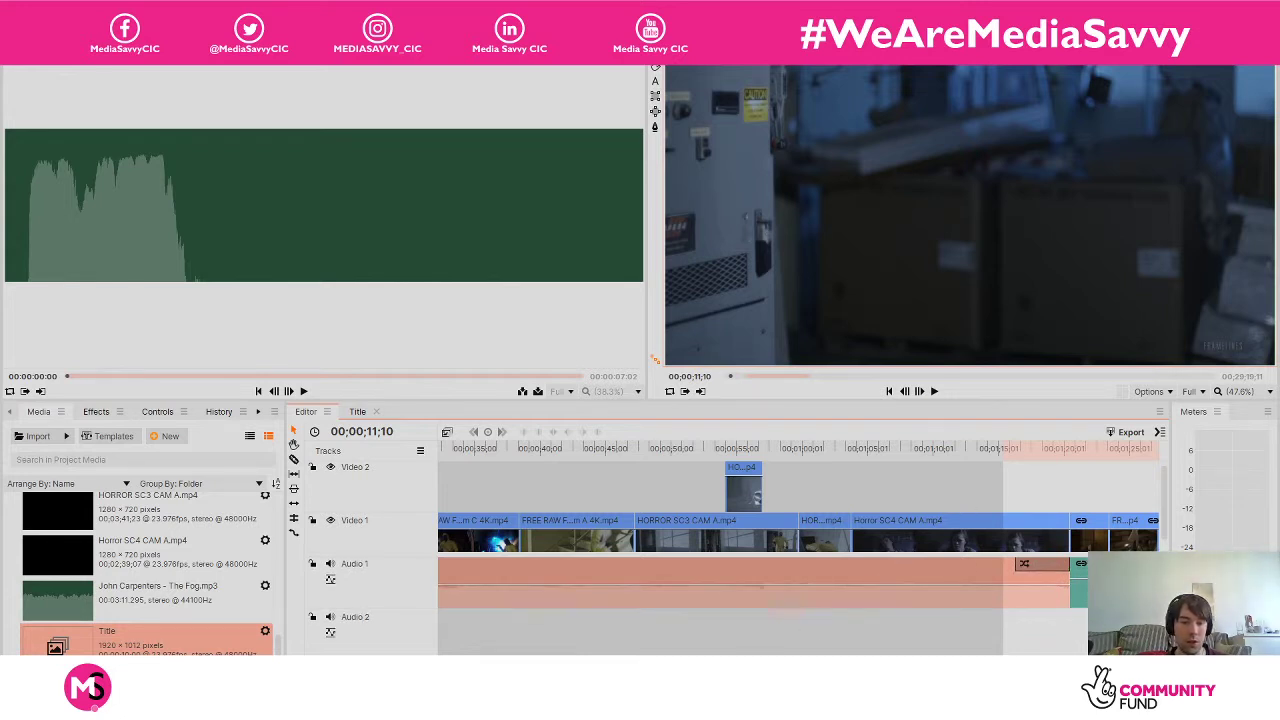
left_click(519, 482)
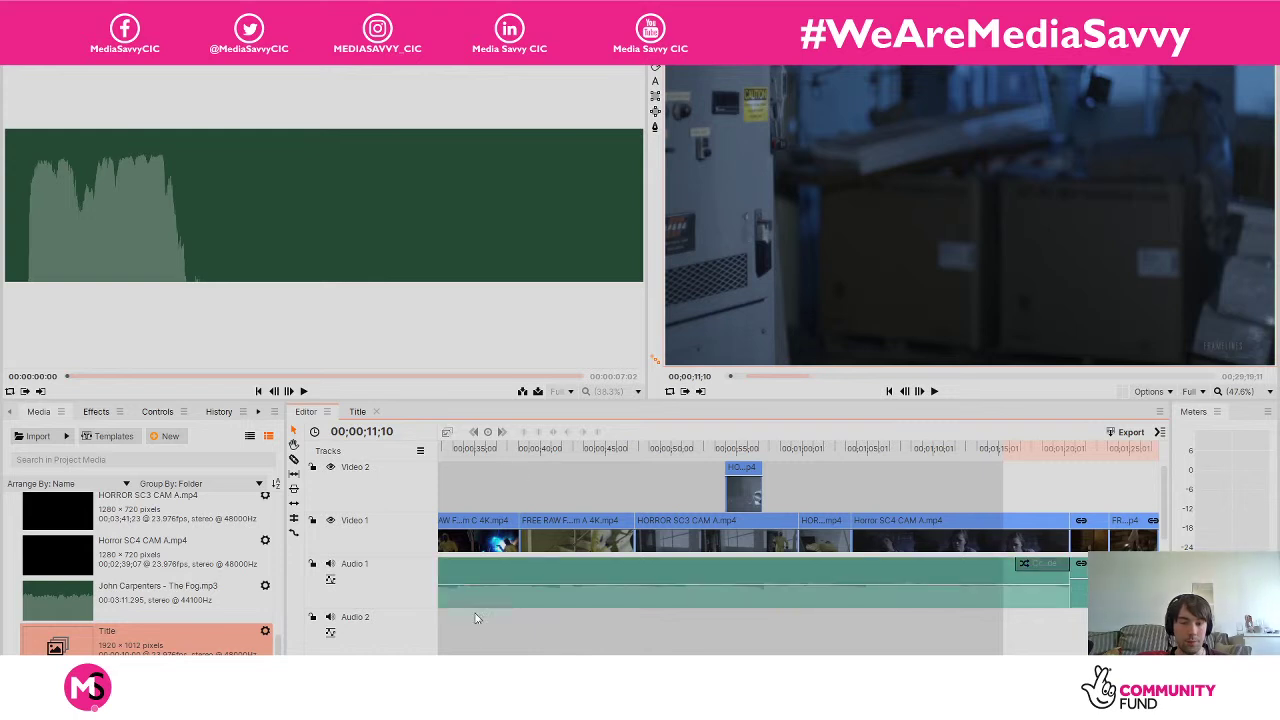
Play the timeline from the first frame to check the title and opening scenes against the music.
scroll(525, 467, "left", 5)
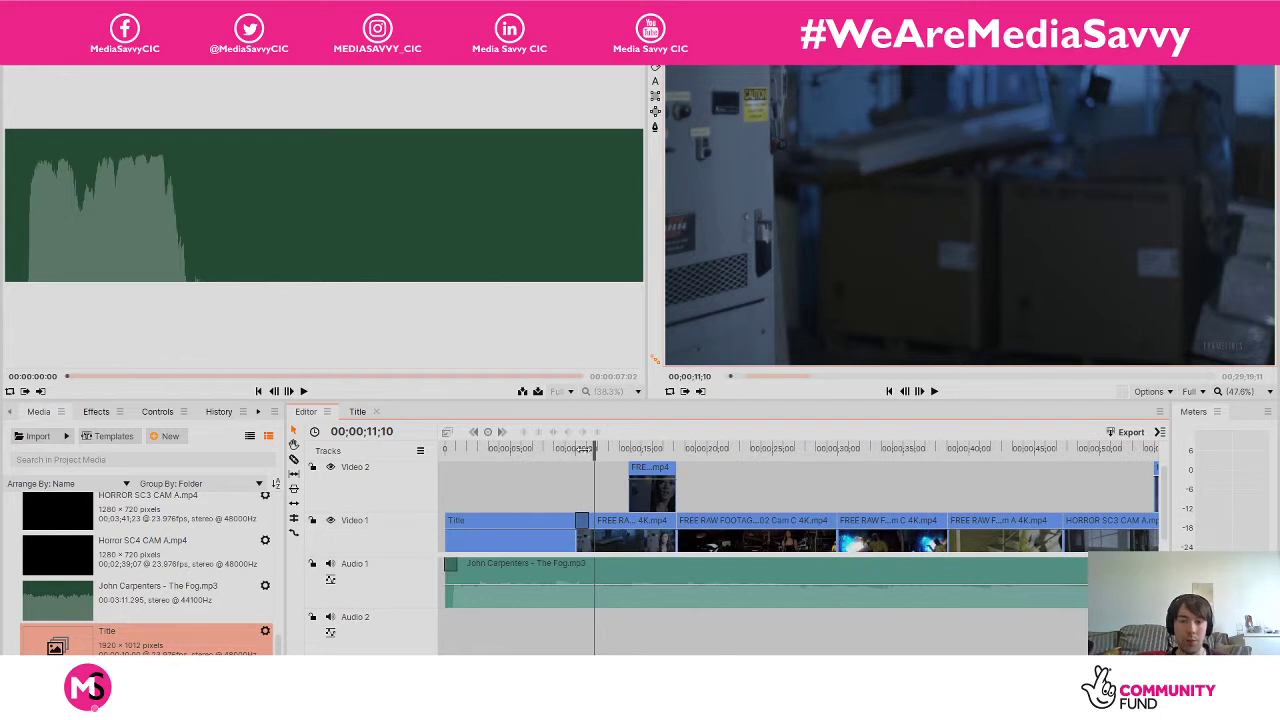
left_click_drag(590, 448, 440, 452)
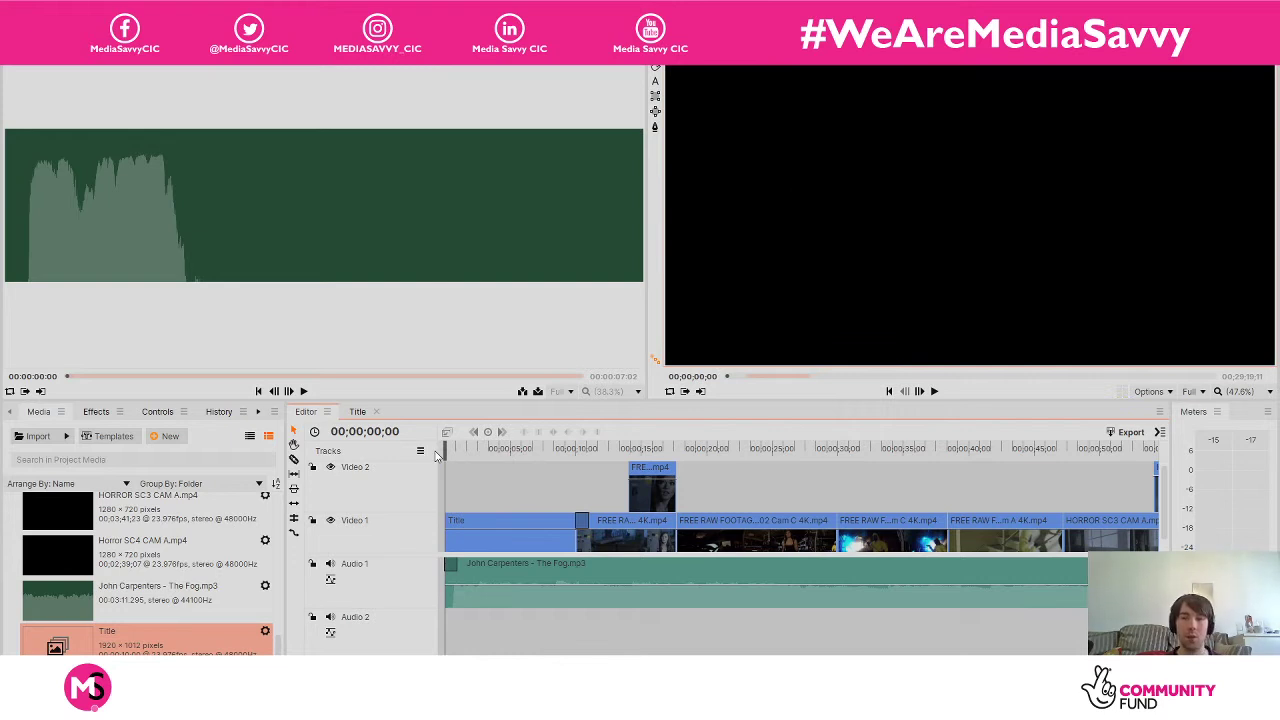
key("space")
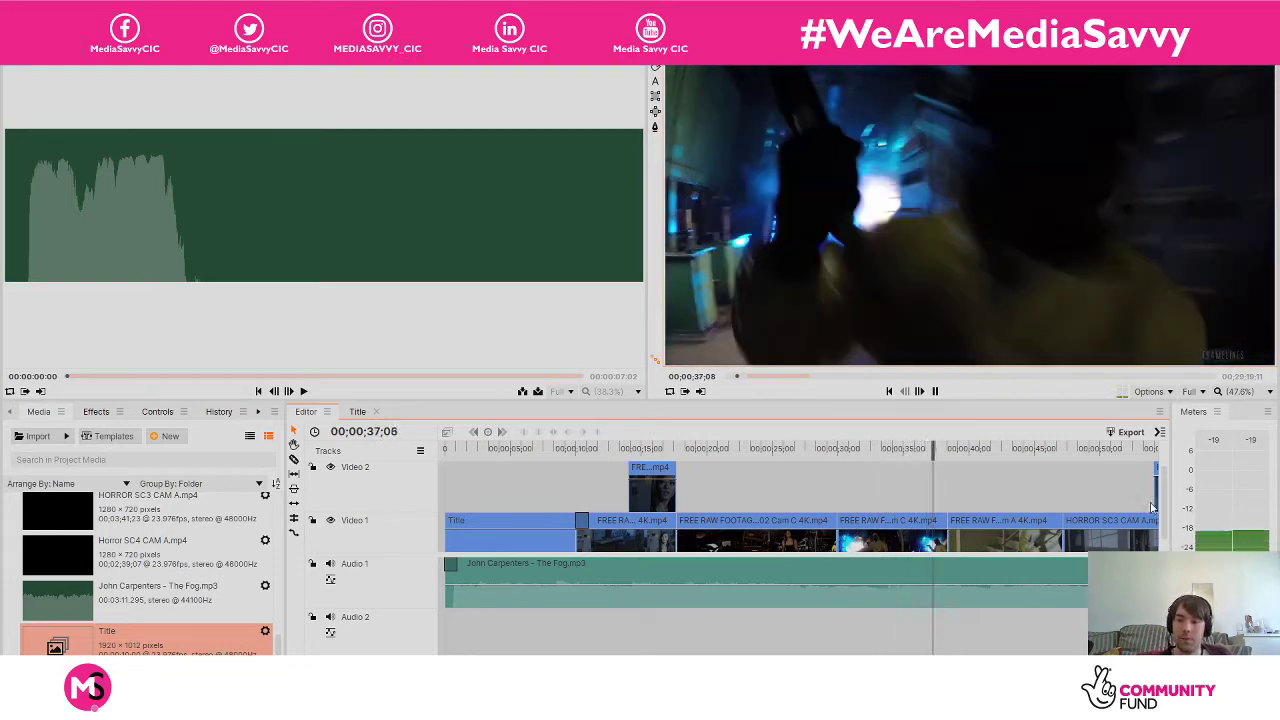
scroll(1150, 510, "down", 1)
key("space")
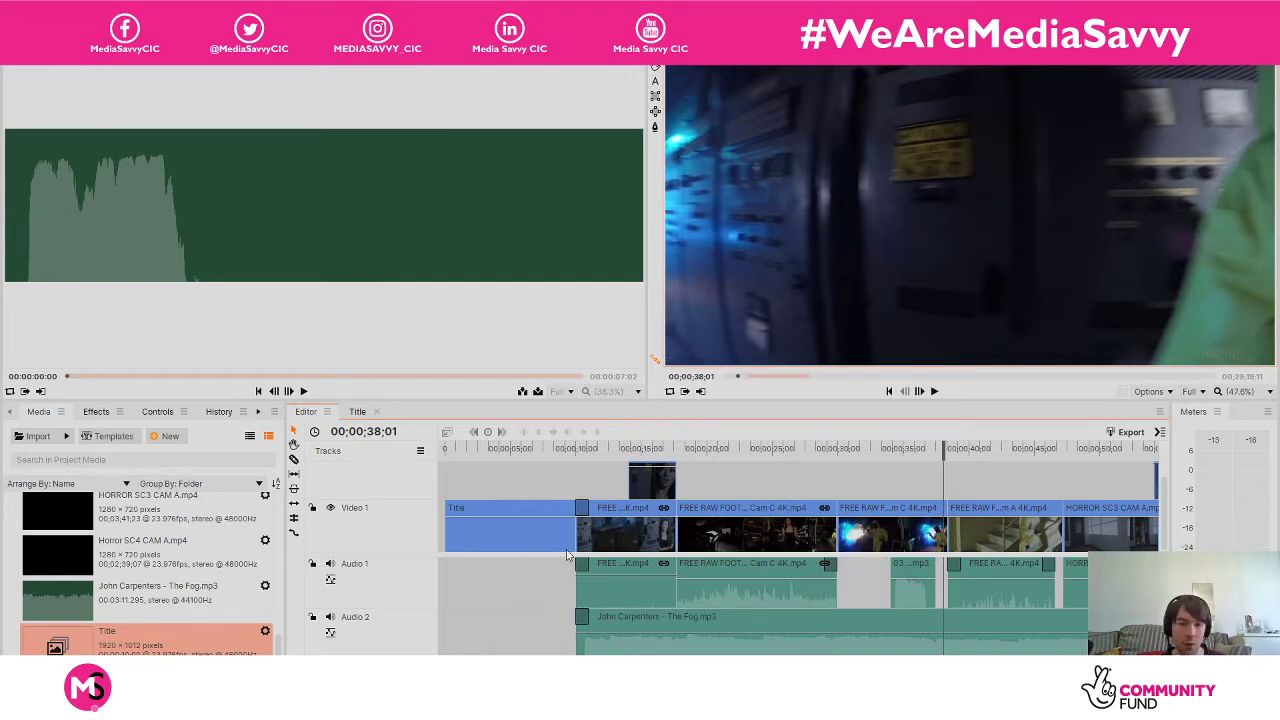
Move the John Carpenters - The Fog.mp3 clip on Audio 2 to the very start of the timeline.
left_click(608, 617)
left_click(578, 619)
left_click_drag(624, 627, 486, 623)
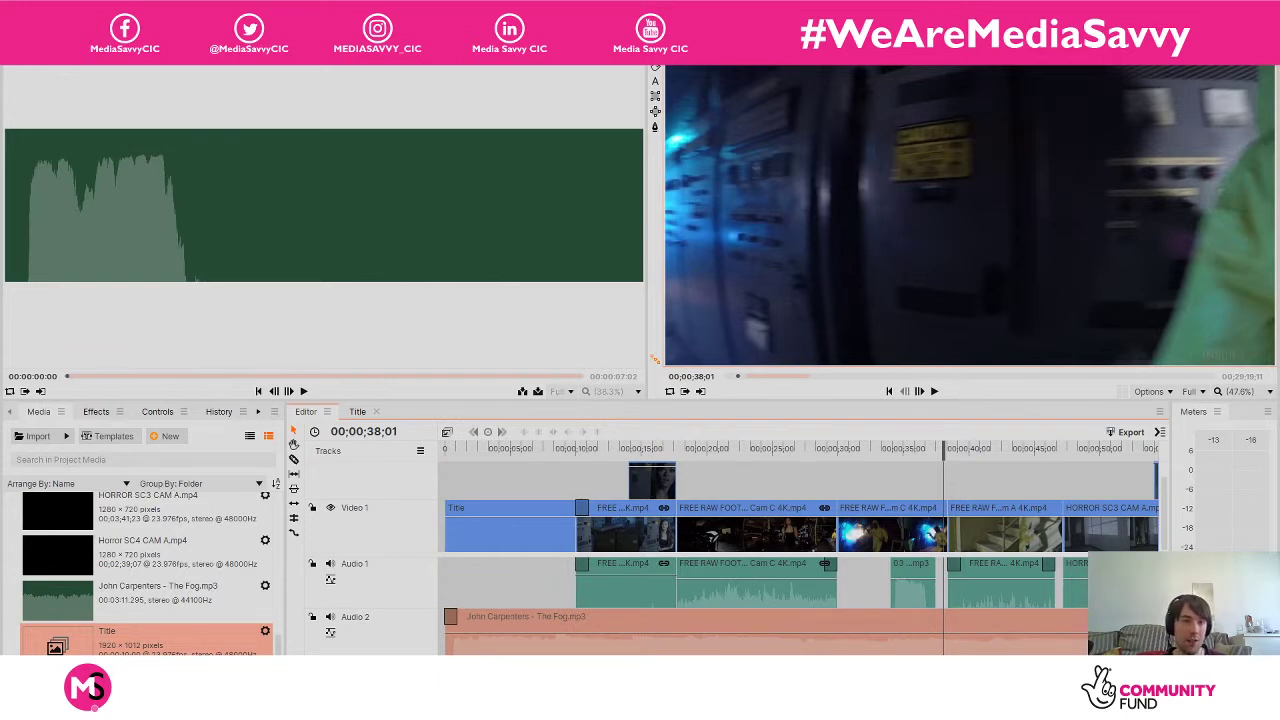
key("alt+e")
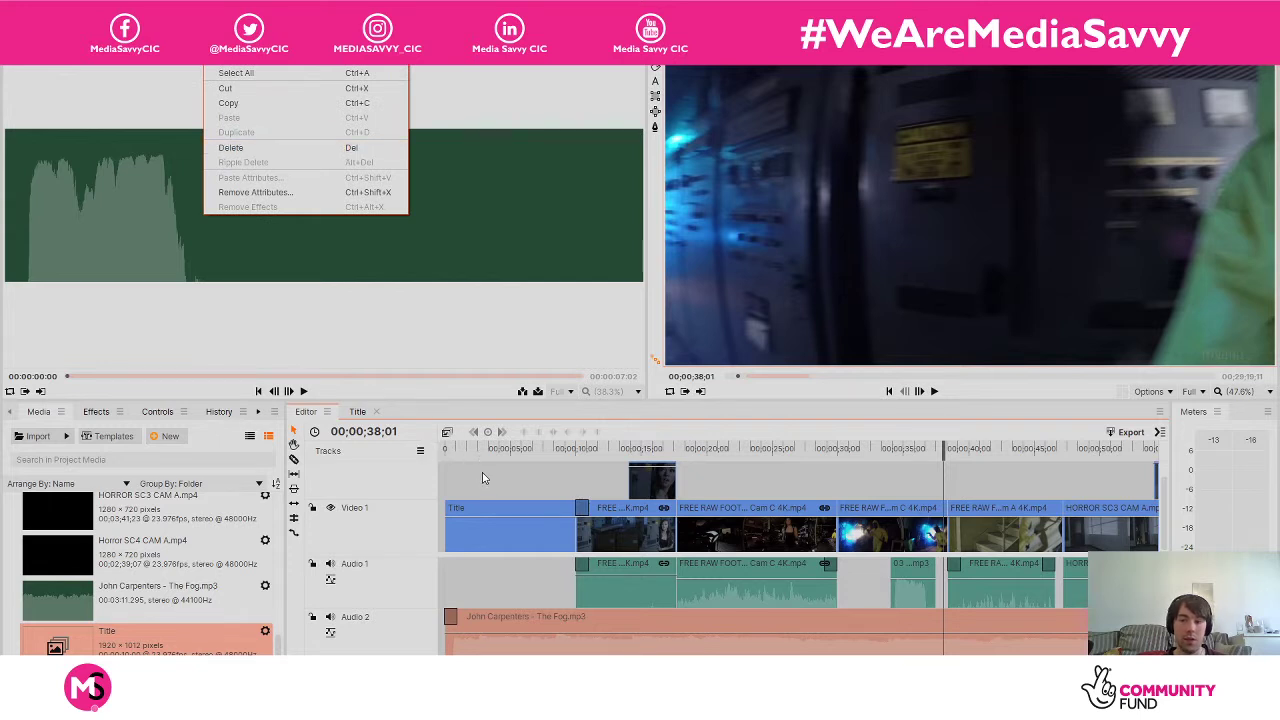
left_click(491, 606)
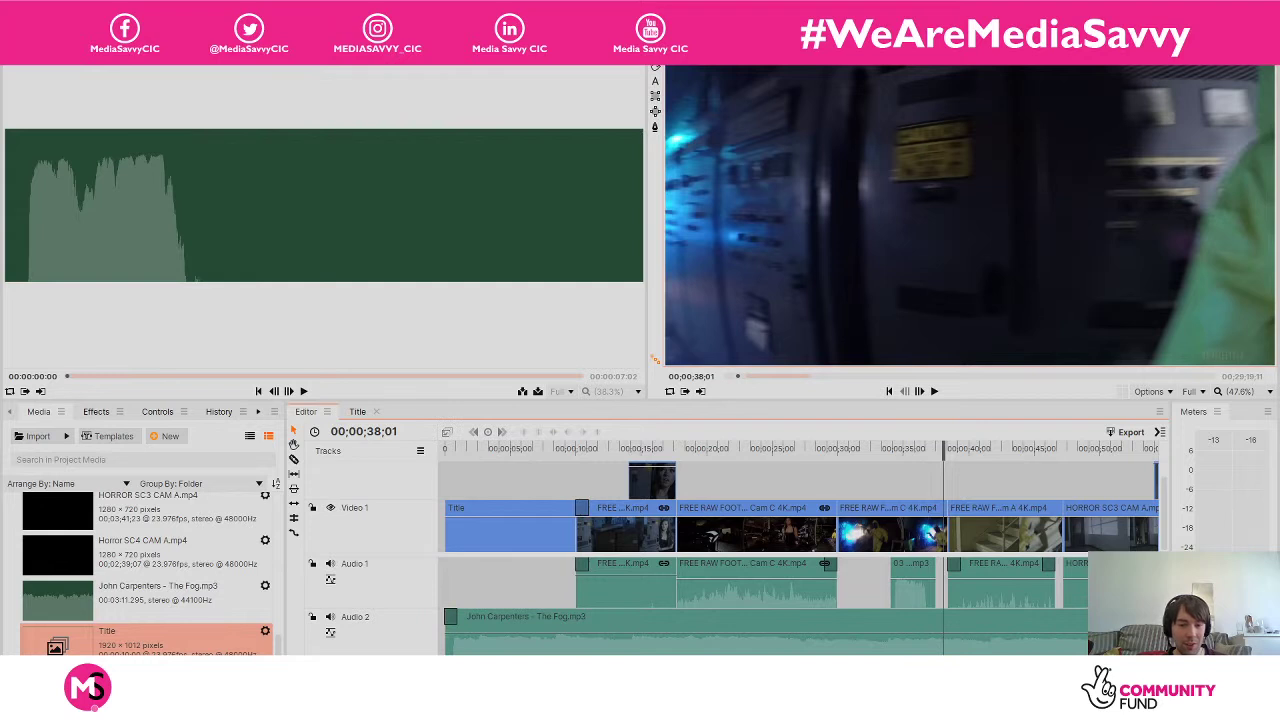
Extend the end of the music clip on Audio 2 to the end of the Horror SC4 CAM A scene.
scroll(800, 550, "right", 6)
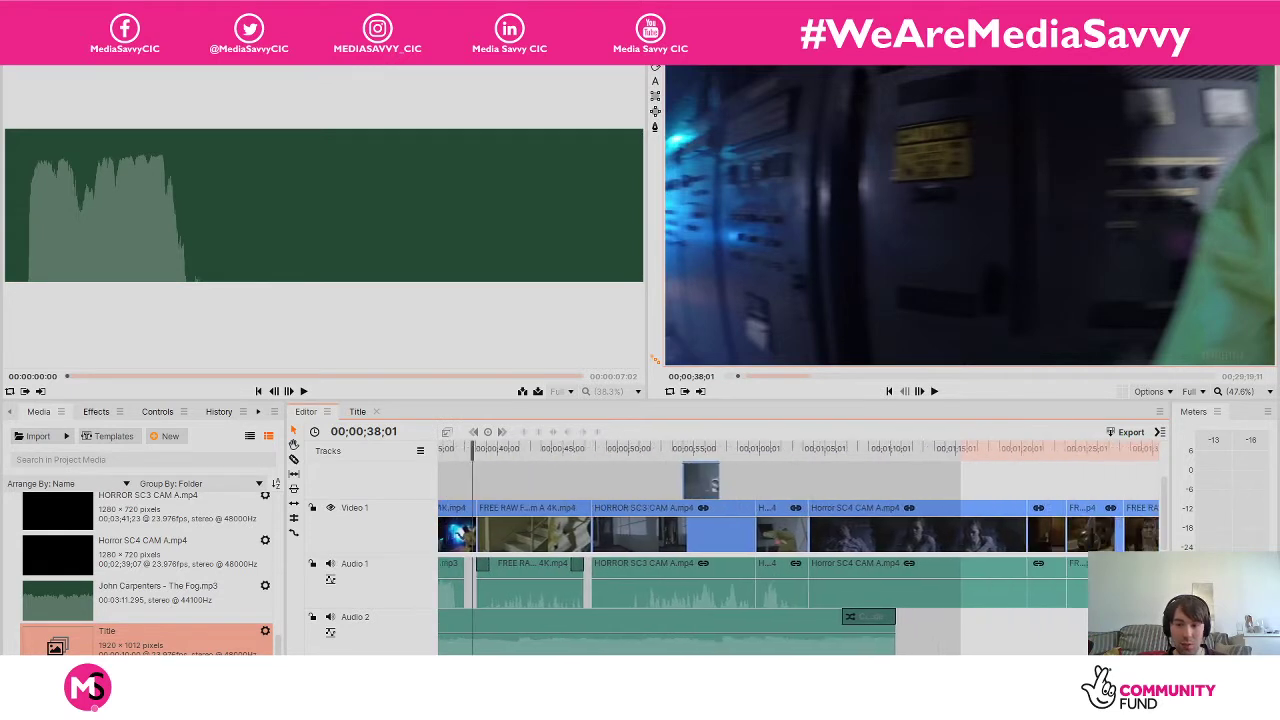
scroll(800, 550, "right", 3)
scroll(643, 651, "right", 1)
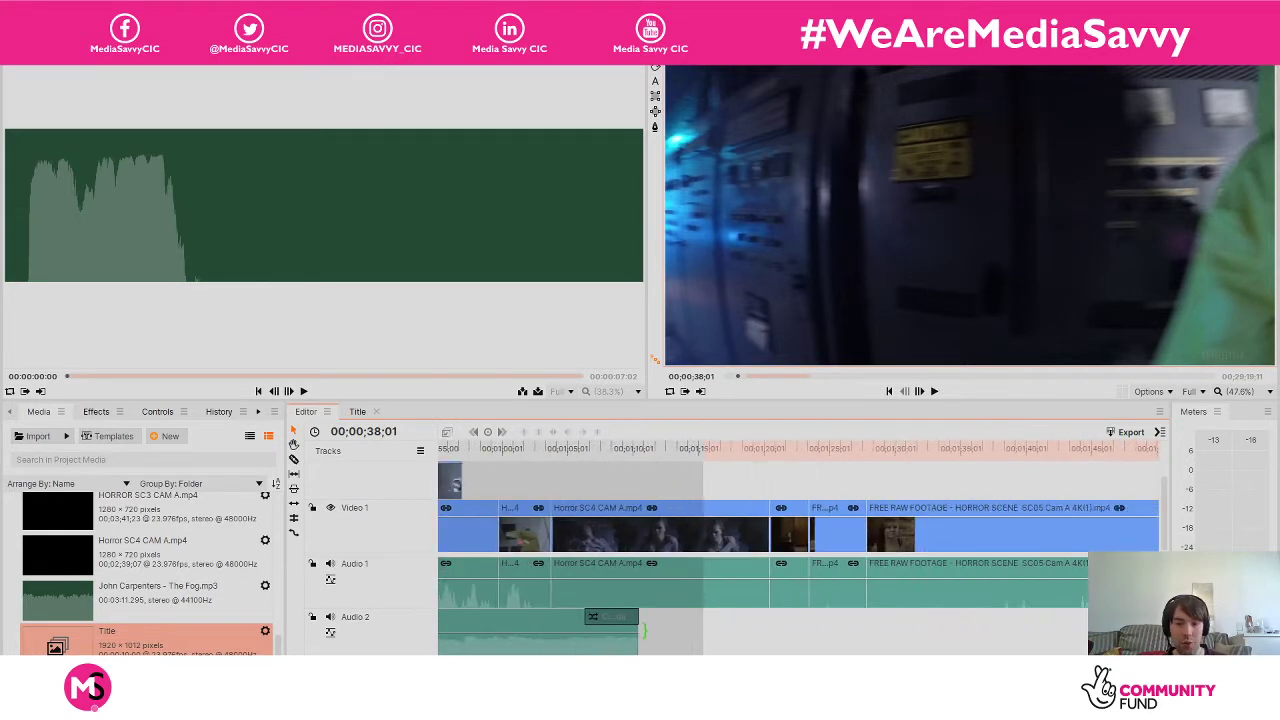
left_click_drag(643, 630, 770, 630)
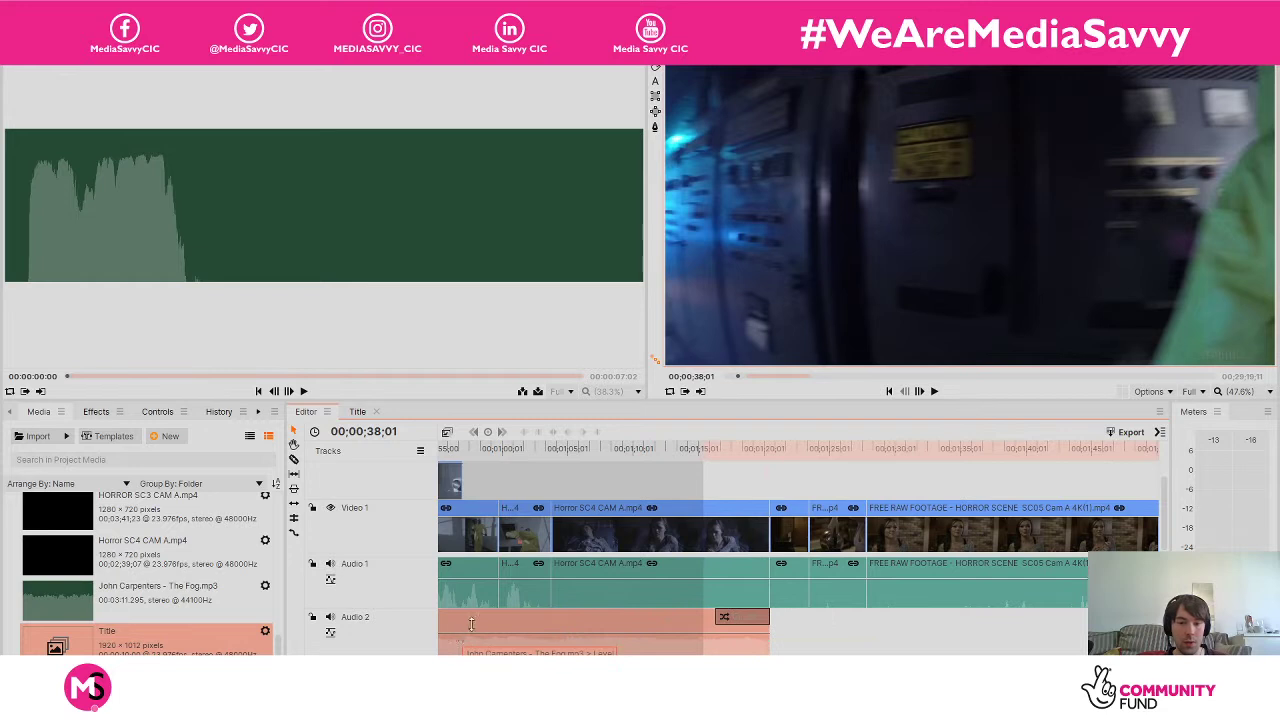
Move the start of the highlighted timeline range to the end of the last SC05 Cam A scene and return the playhead to the first frame.
left_click_drag(703, 450, 1127, 456)
left_click_drag(1068, 455, 1050, 450)
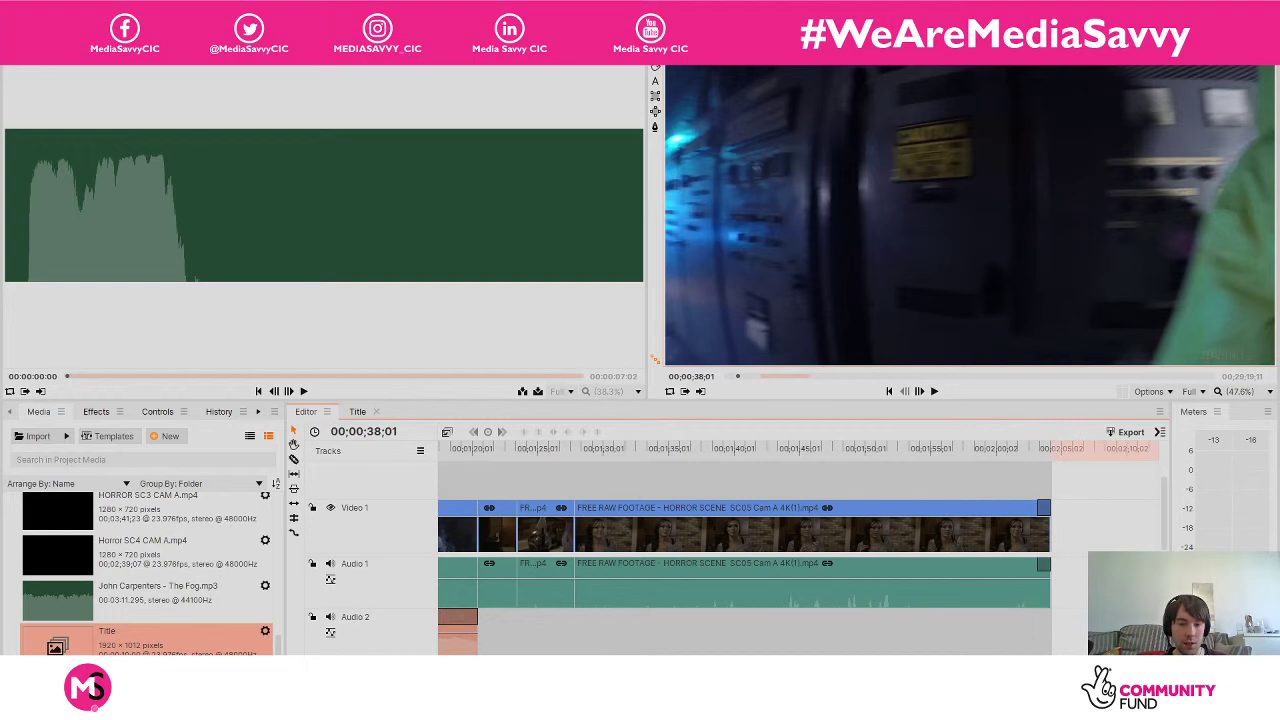
scroll(800, 550, "left", 10)
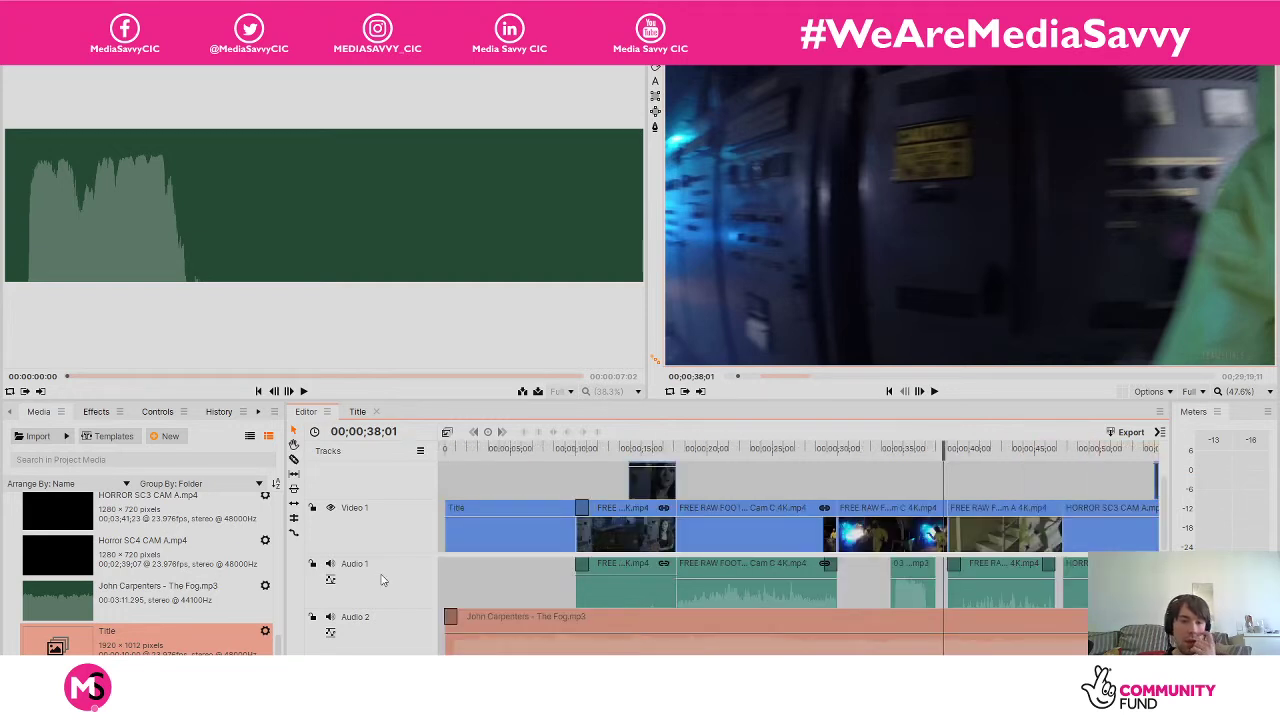
left_click(447, 450)
left_click_drag(447, 450, 441, 451)
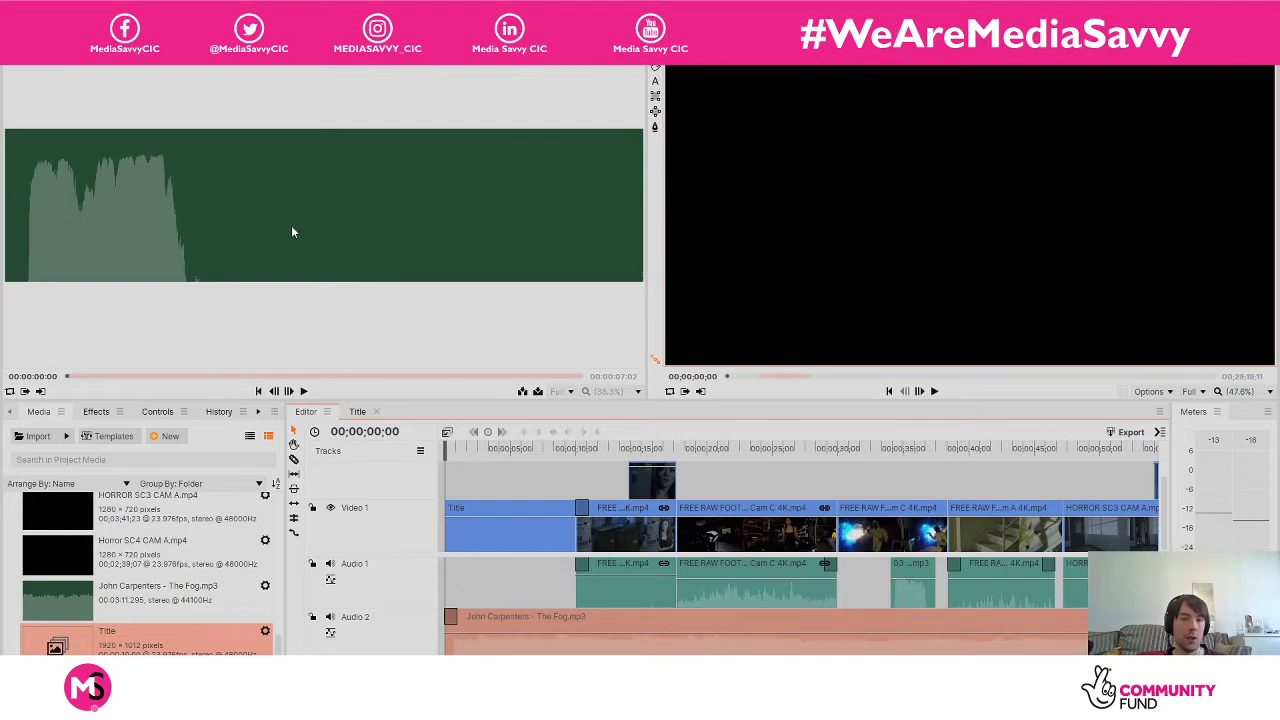
Export the timeline to the Exports folder as an MP4 named Horror film rough cut.
left_click(1131, 434)
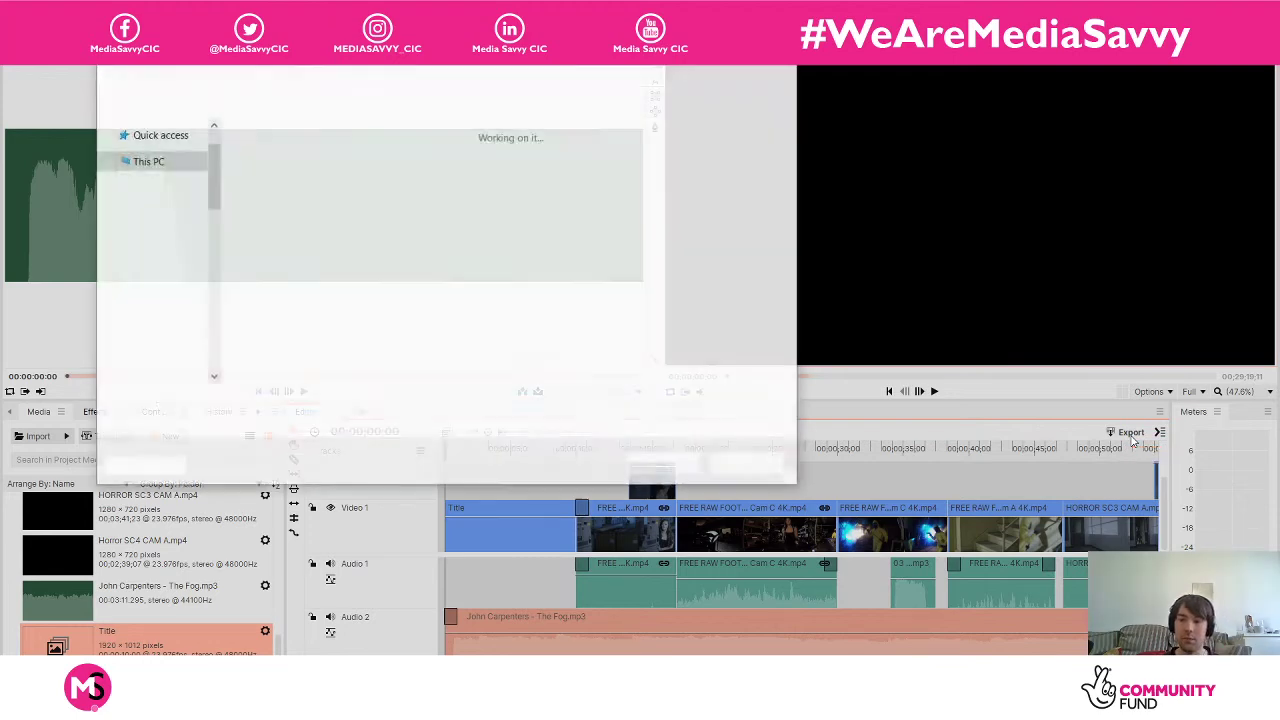
key("BackSpace")
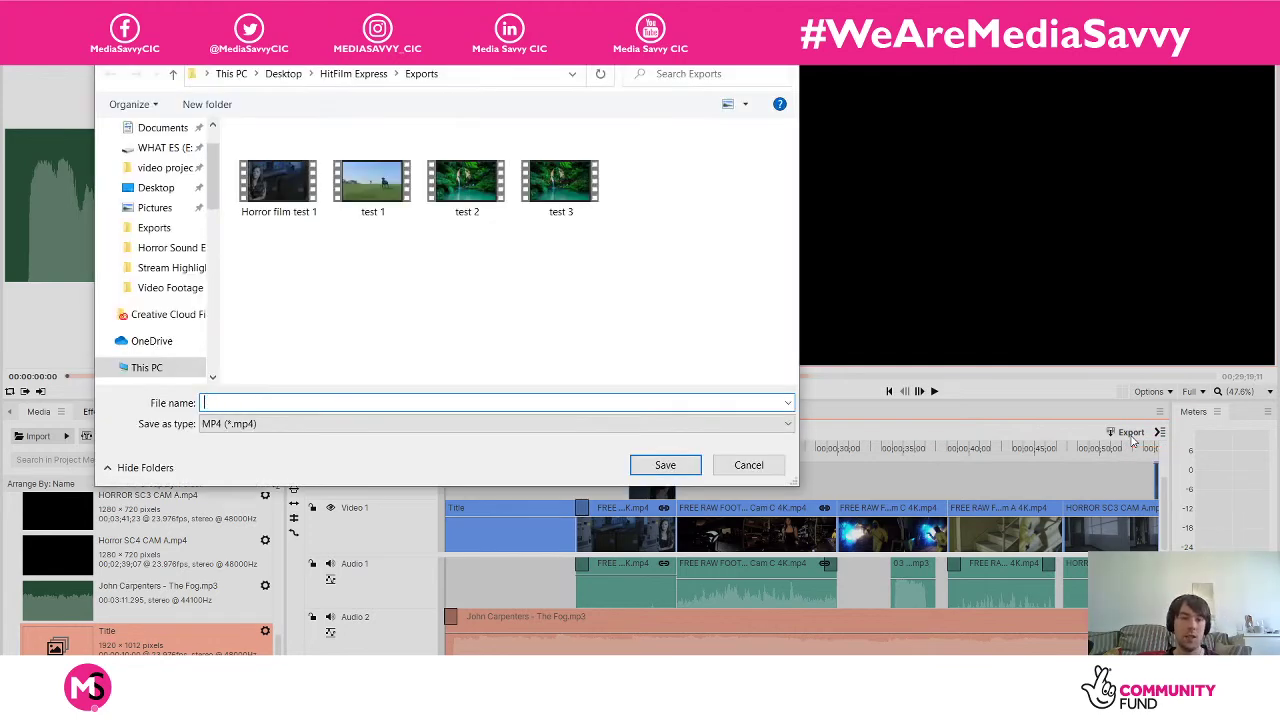
type("t")
key("BackSpace")
type("Horror")
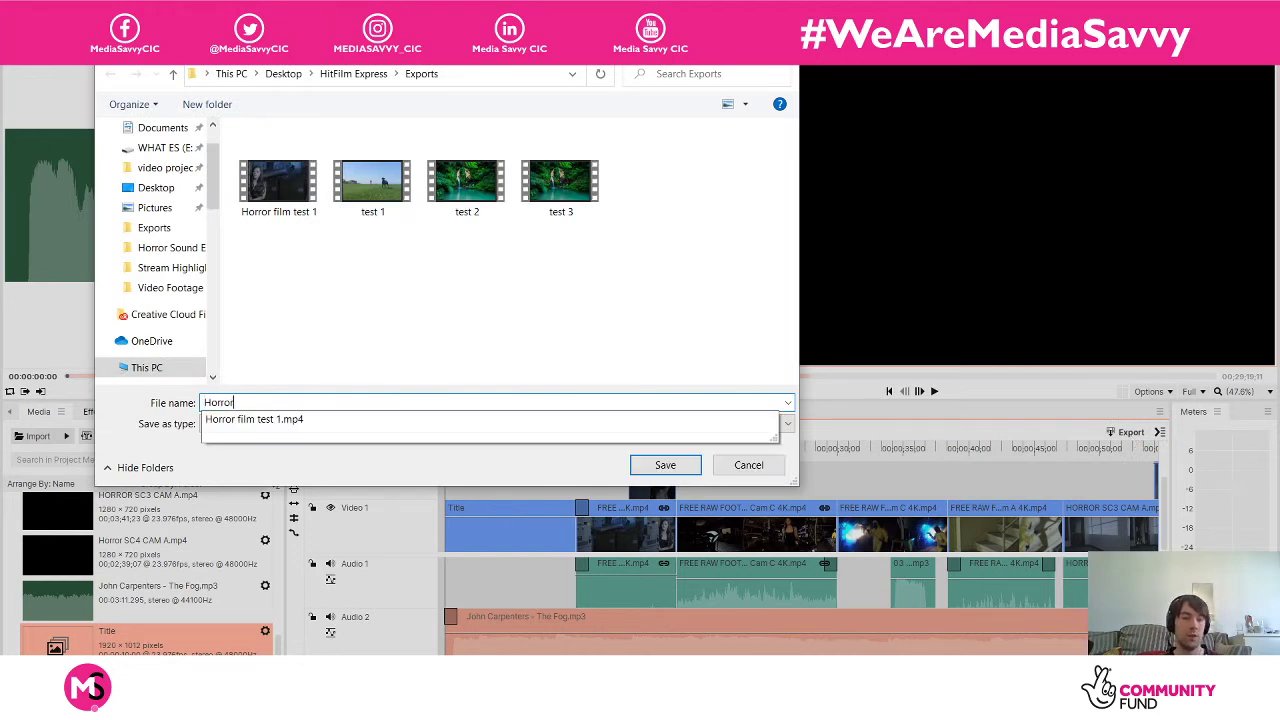
type(" film draf")
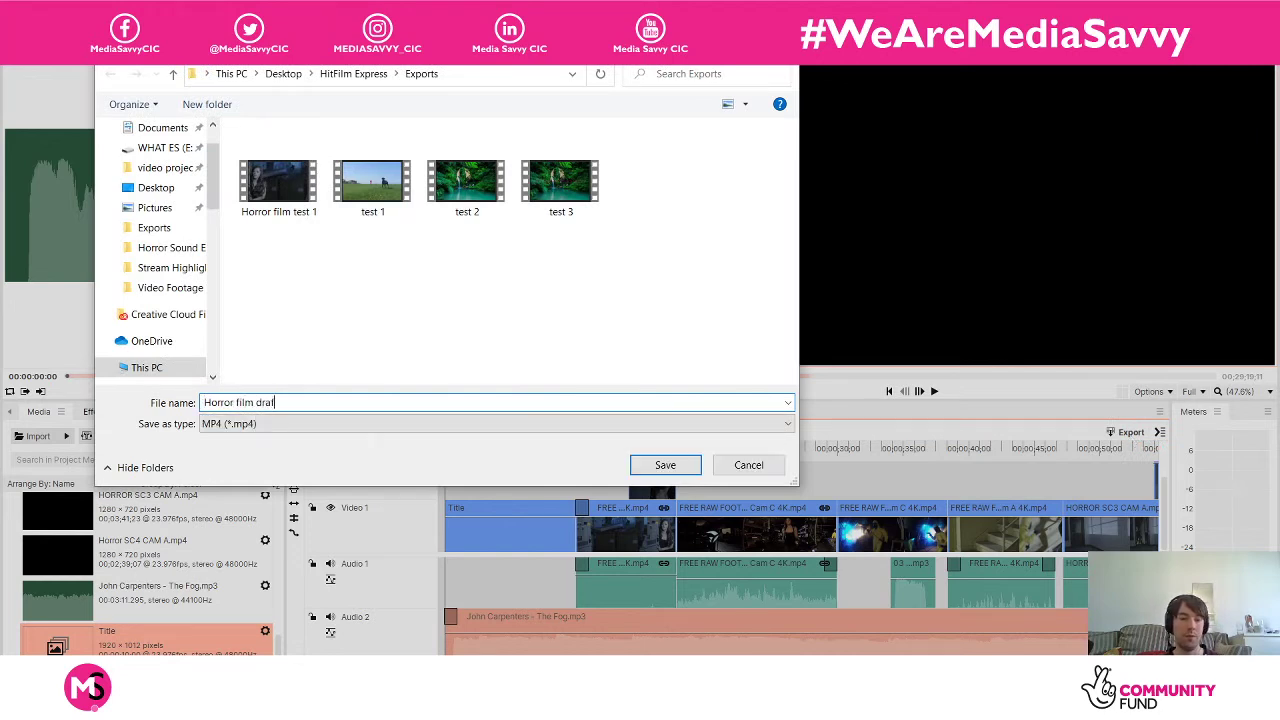
key("BackSpace")
key("BackSpace")
key("BackSpace")
key("BackSpace")
type("rough cut")
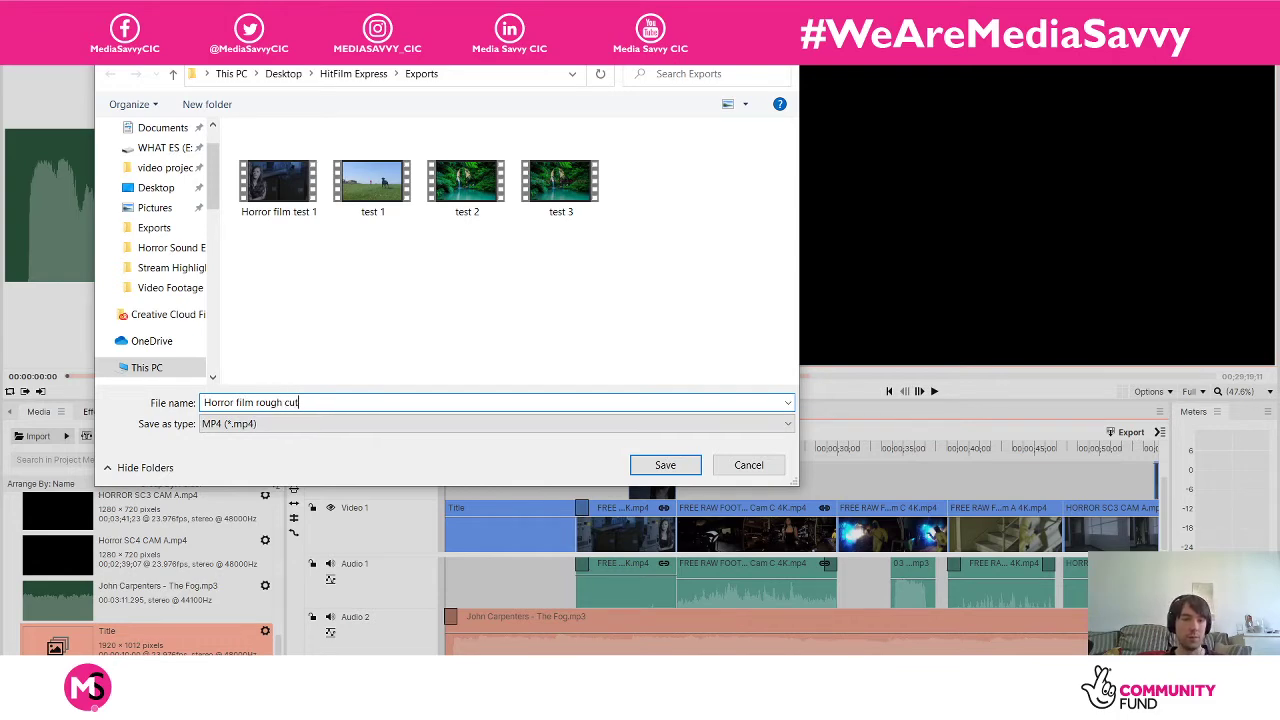
key("Return")
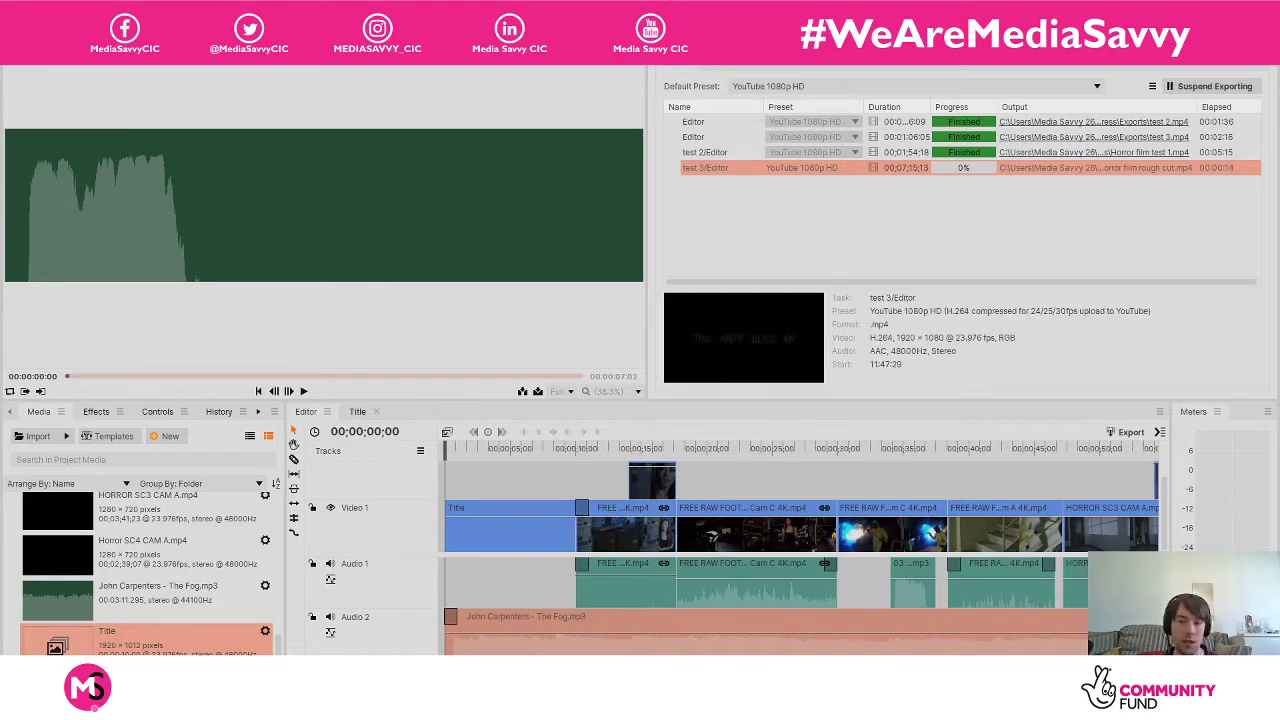
Suspend the running export and delete the leftover clips beyond the main sequence on Video 1 and Audio 1.
scroll(700, 560, "right", 15)
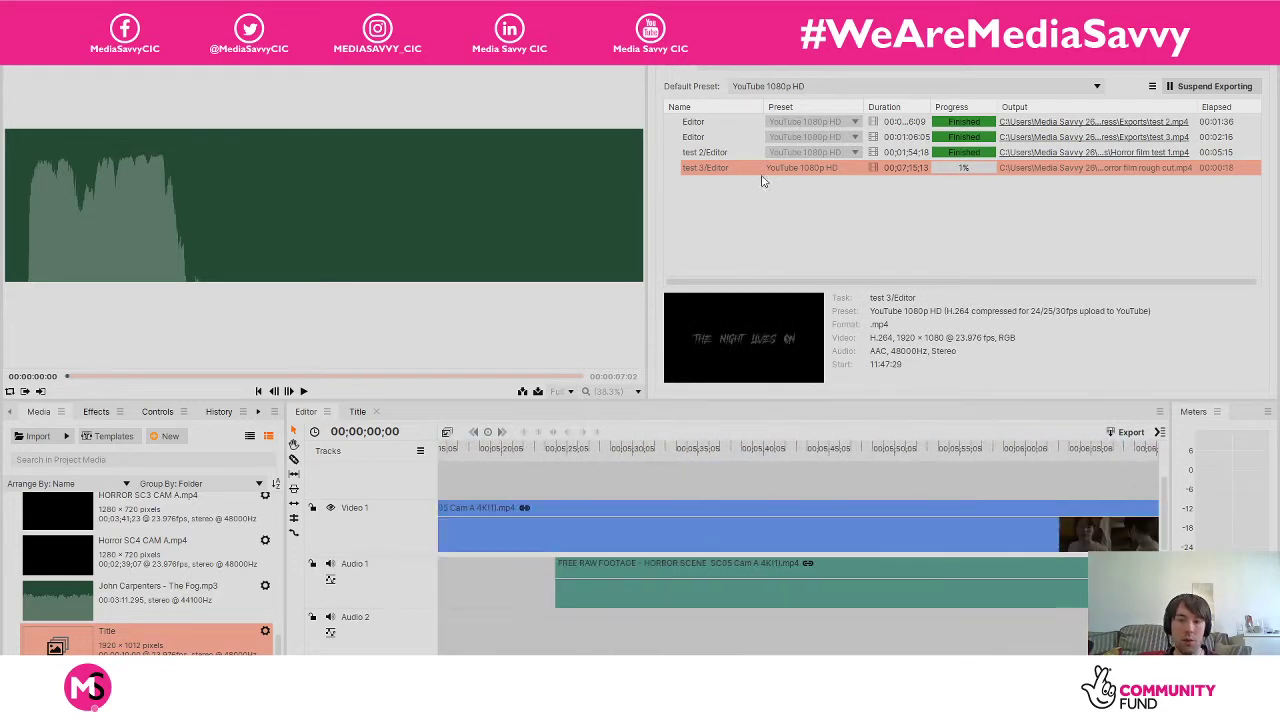
left_click(1188, 89)
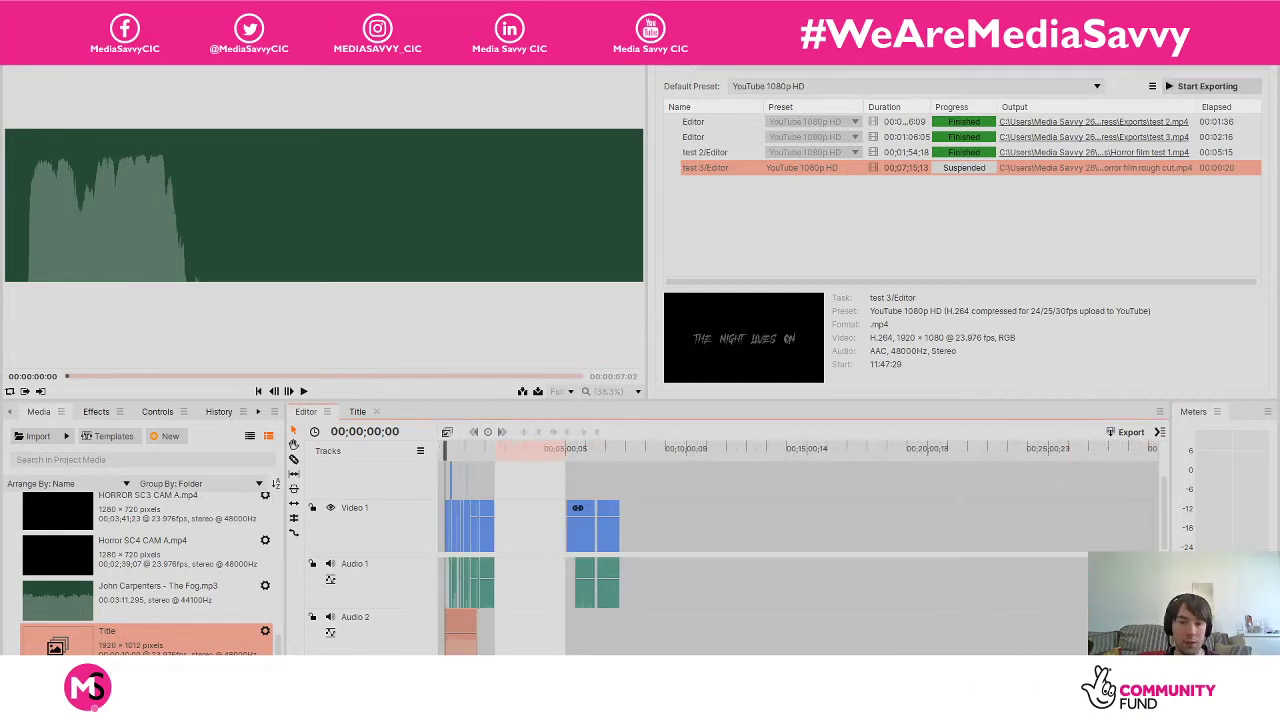
left_click_drag(646, 622, 578, 538)
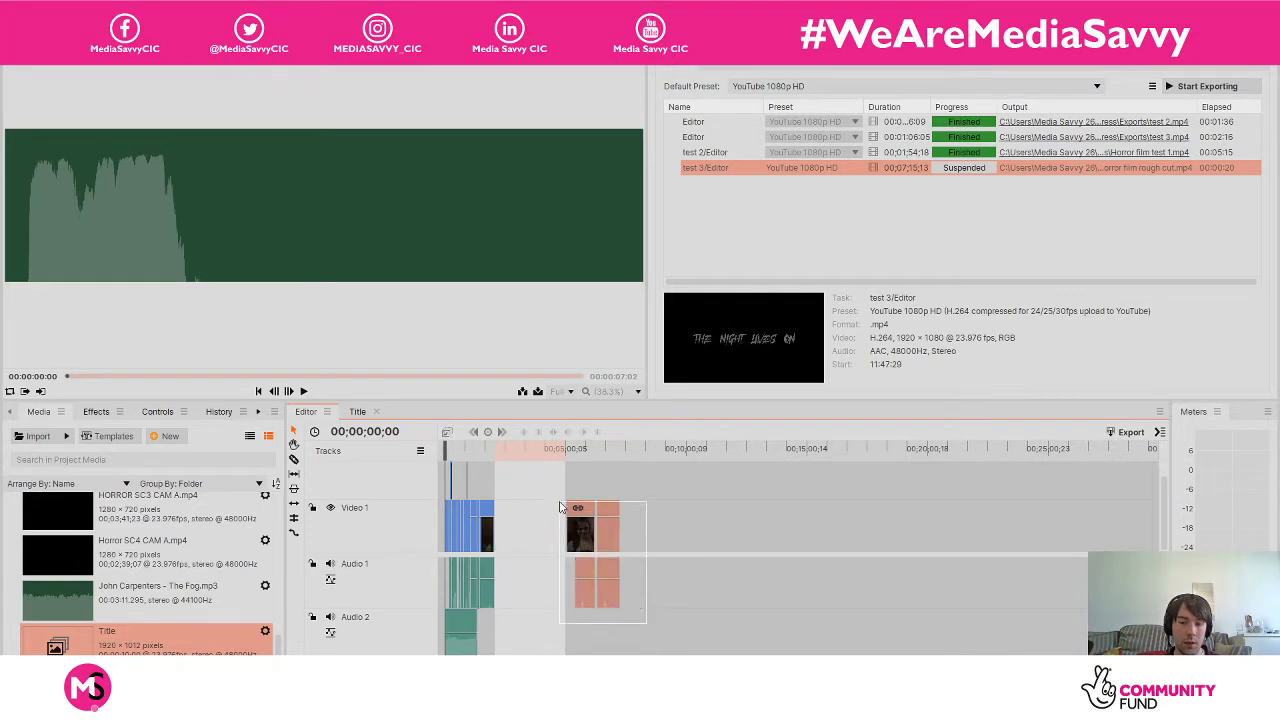
key("Delete")
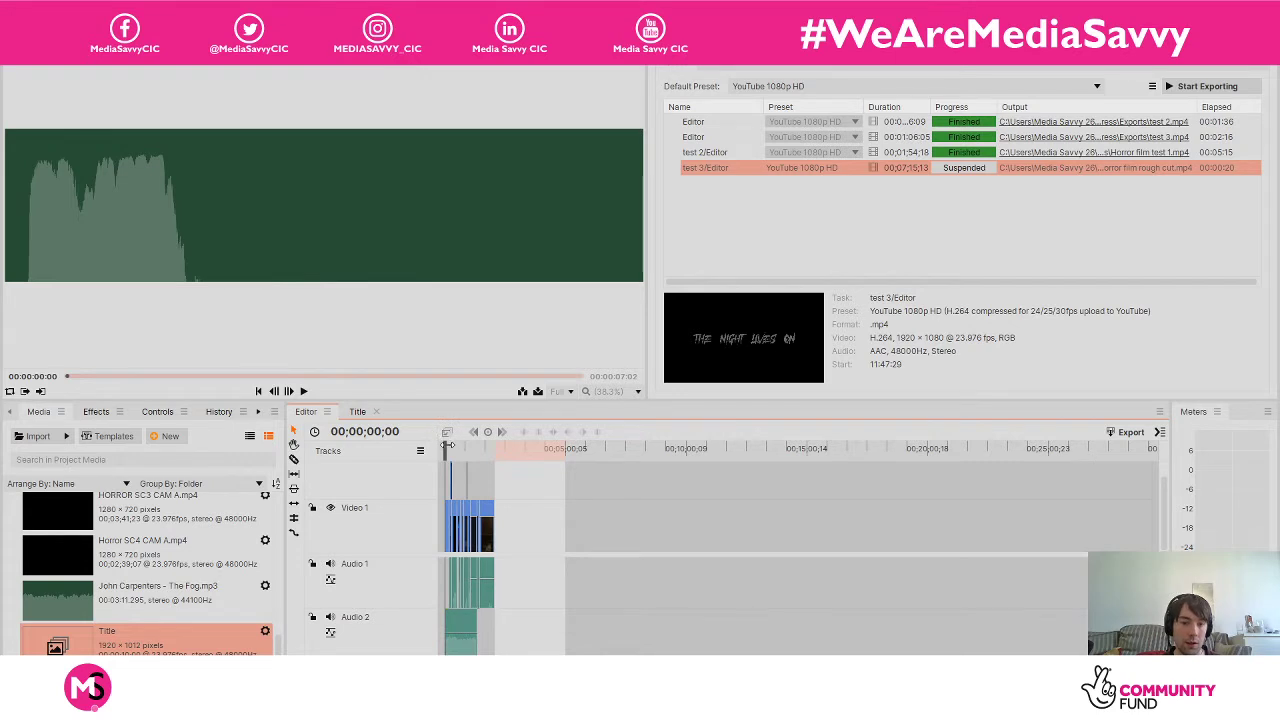
Export the timeline again to the Exports folder as an MP4 named horror film rough cut final.
left_click(1133, 433)
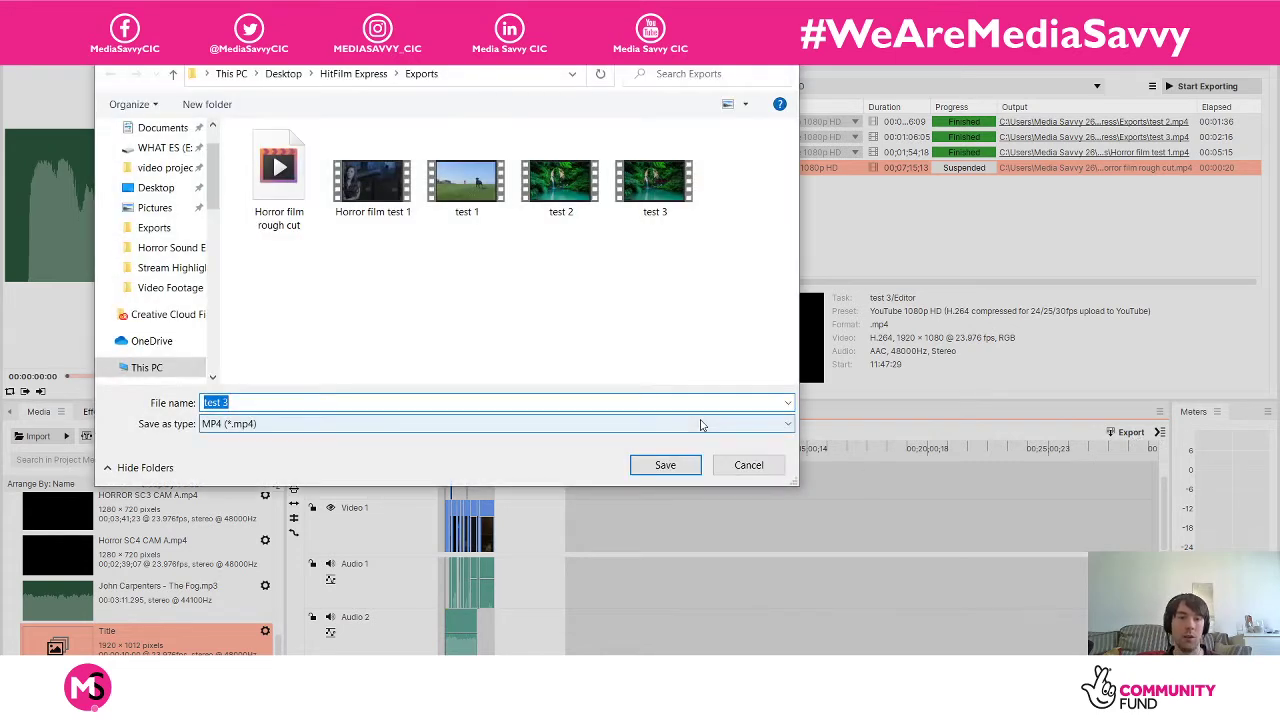
type("horror film rought")
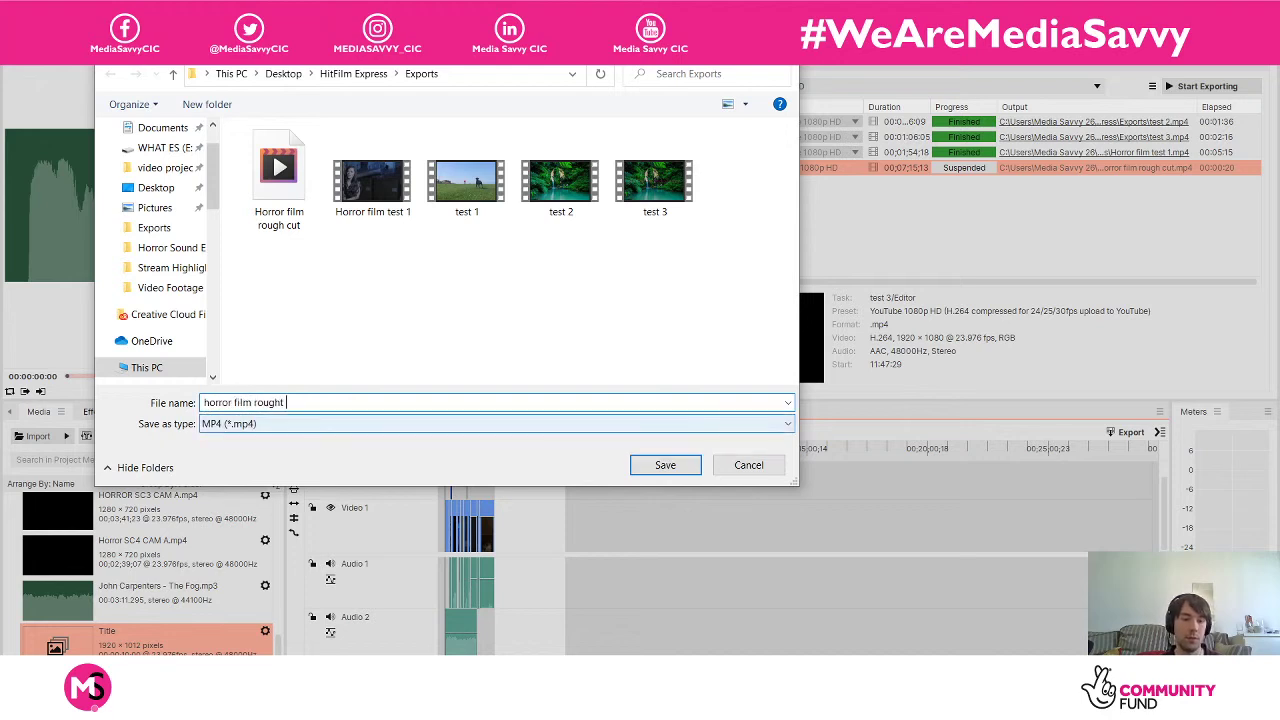
key("BackSpace")
key("BackSpace")
type("cut final")
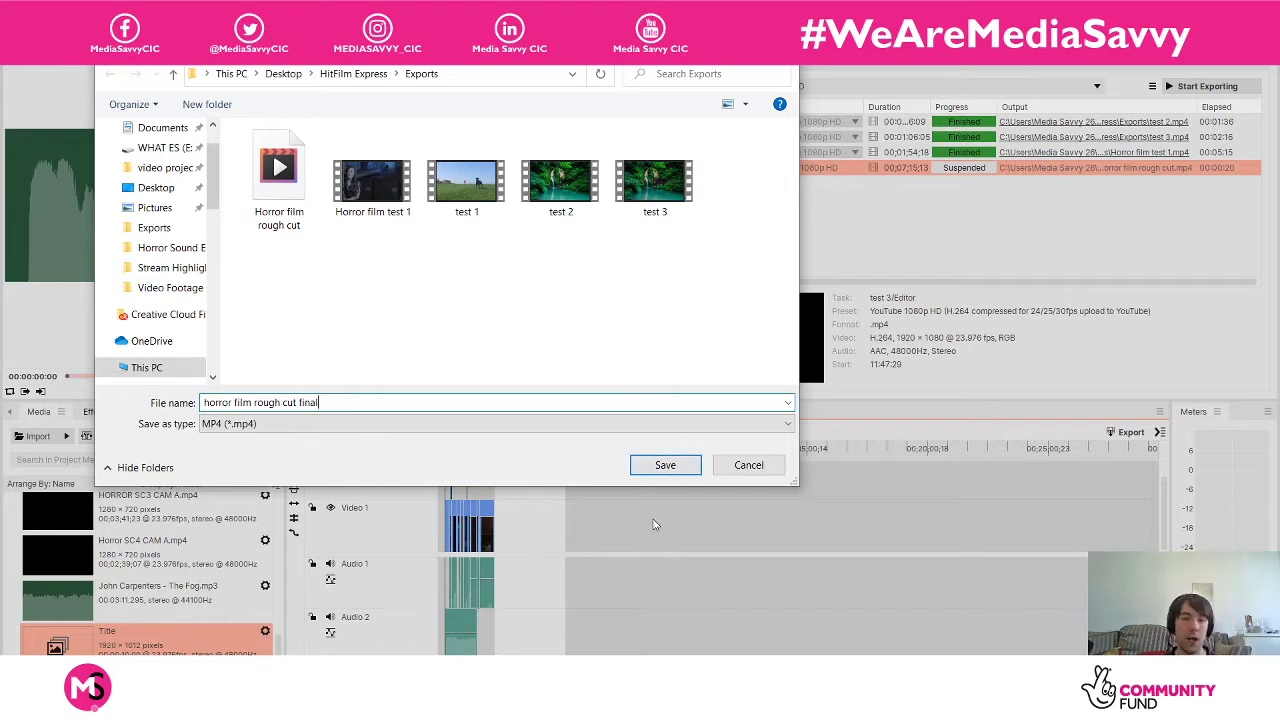
left_click(665, 465)
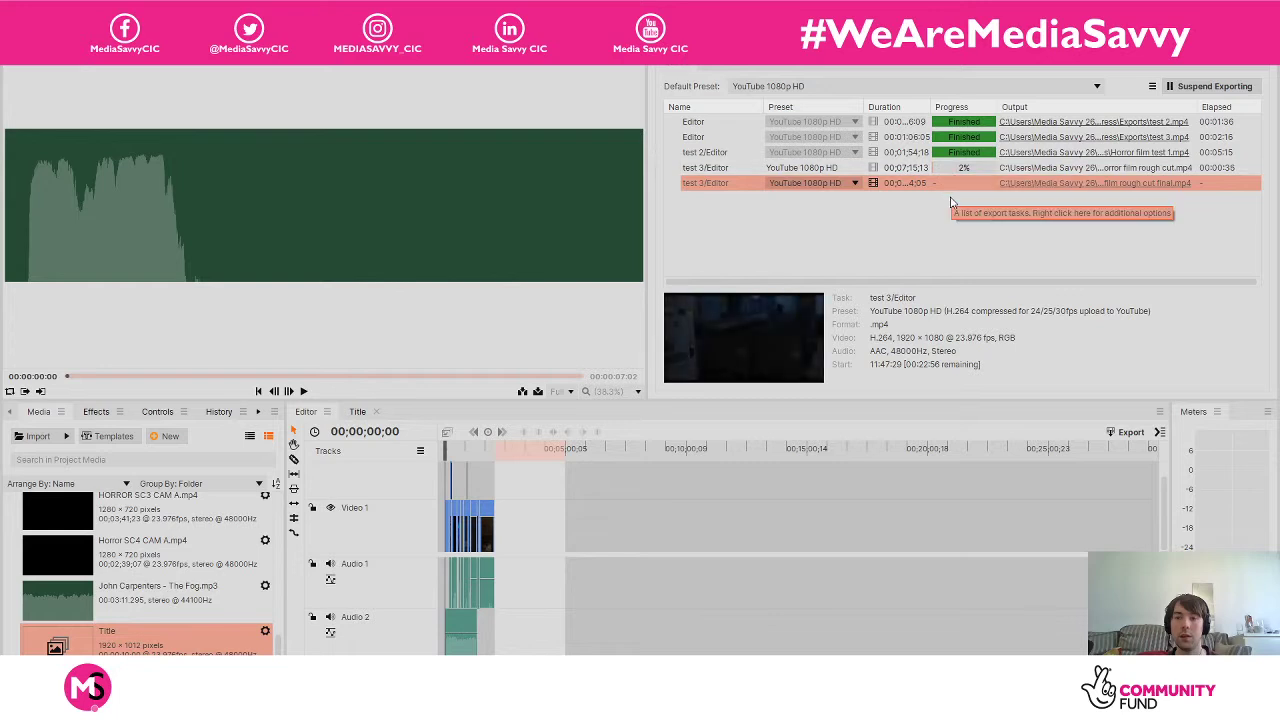
Cancel and remove the earlier Horror film rough cut task from the export queue, leaving the final version queued.
right_click(973, 170)
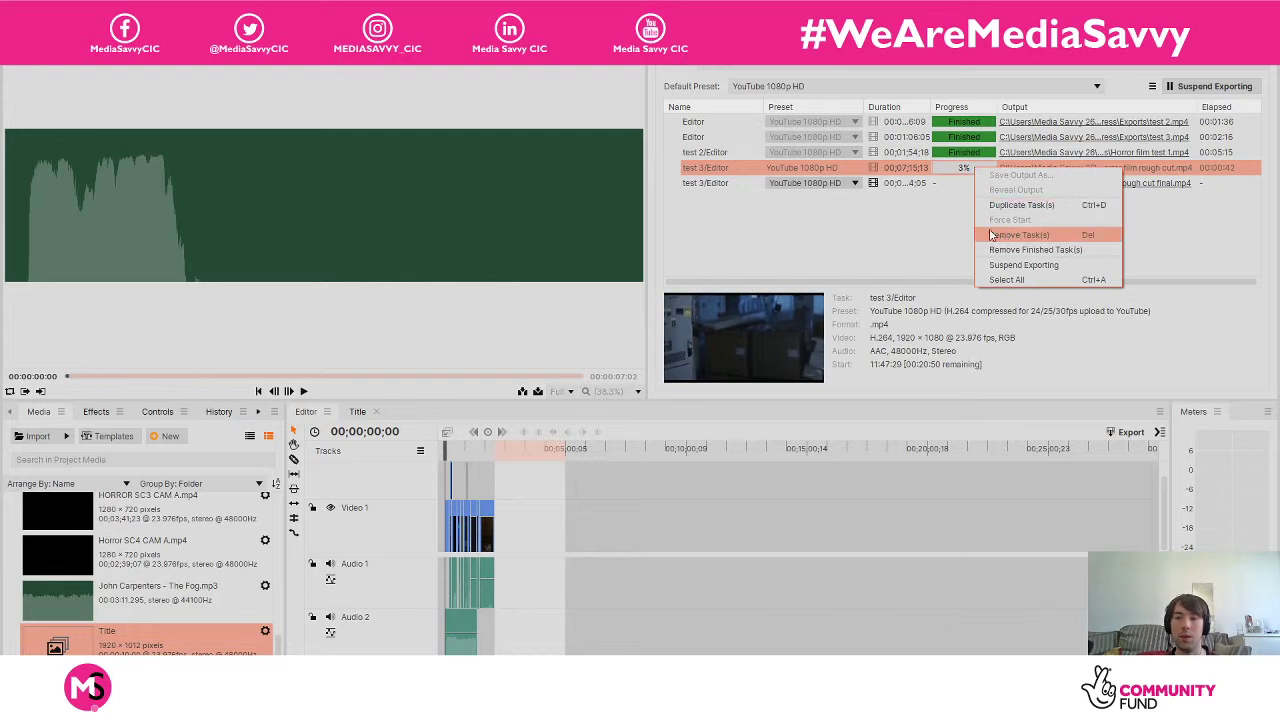
left_click(1005, 236)
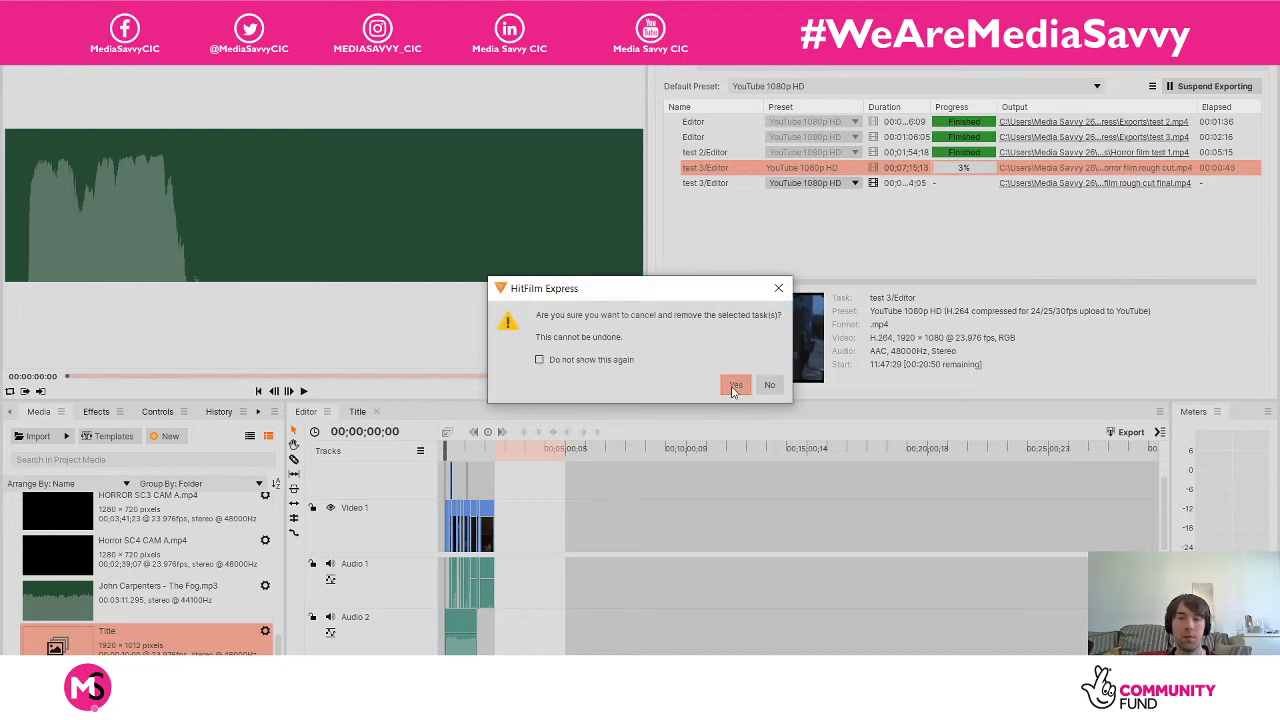
left_click(734, 388)
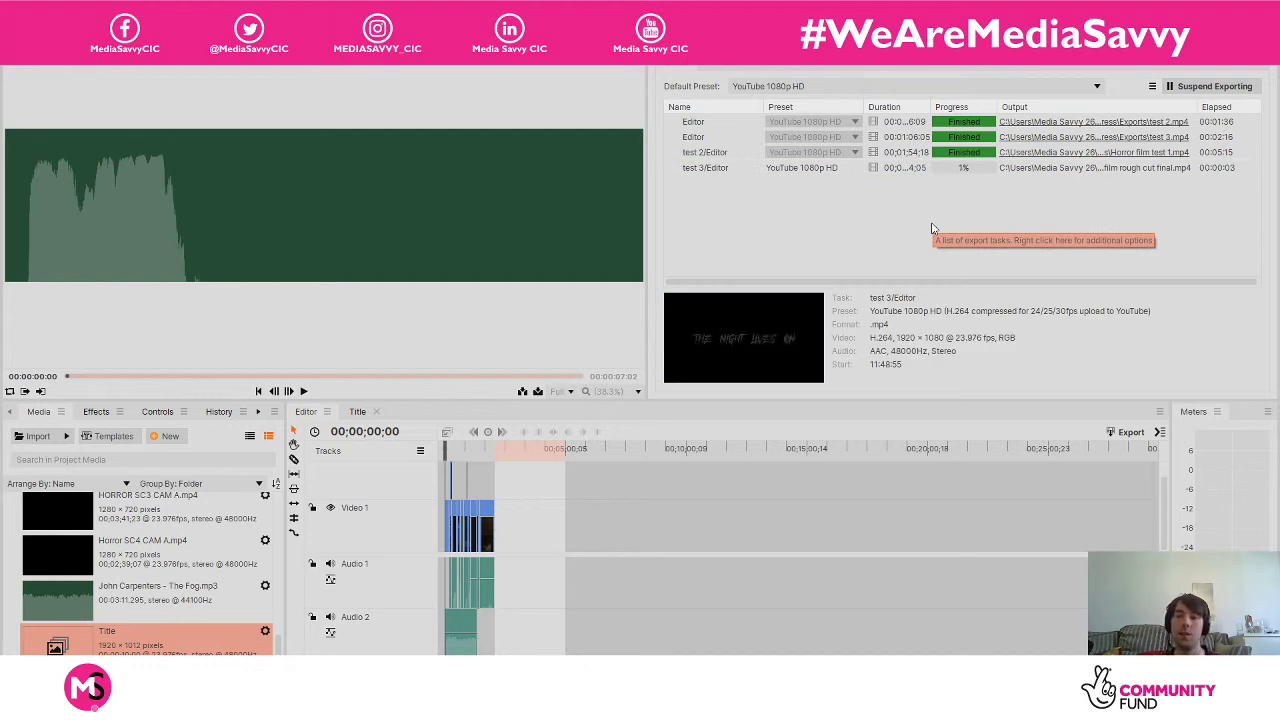
right_click(946, 171)
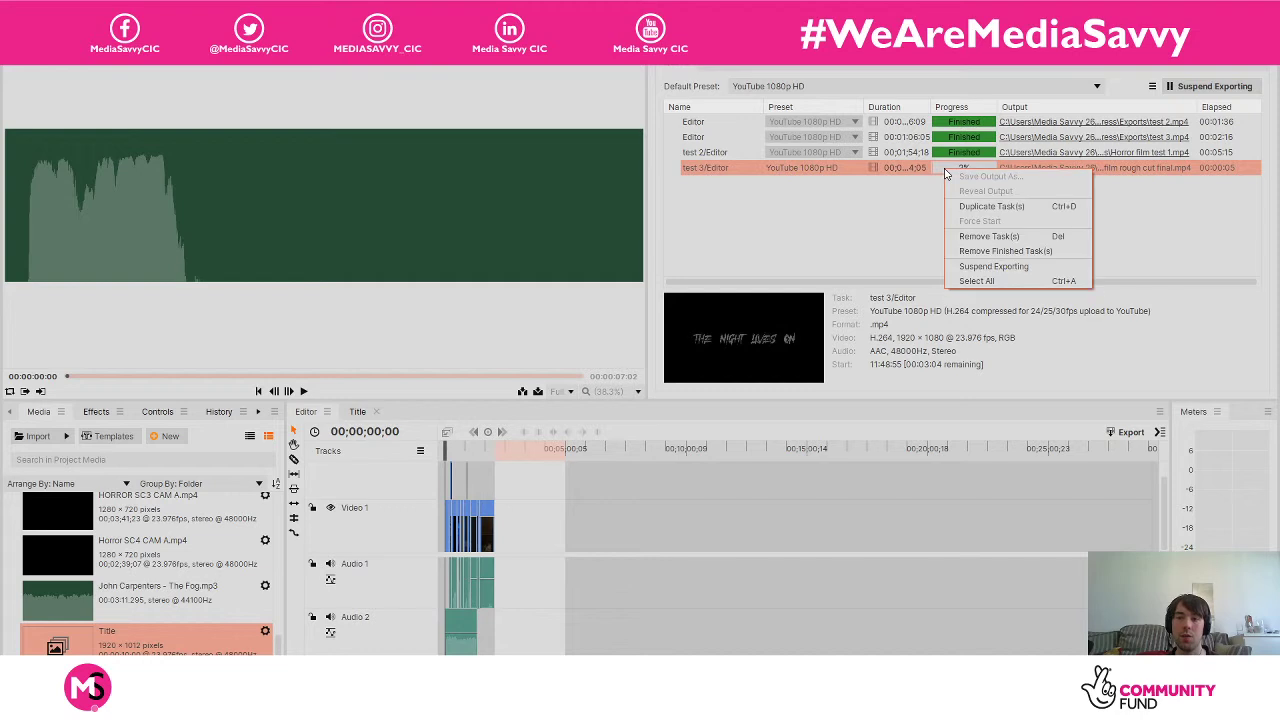
left_click(873, 227)
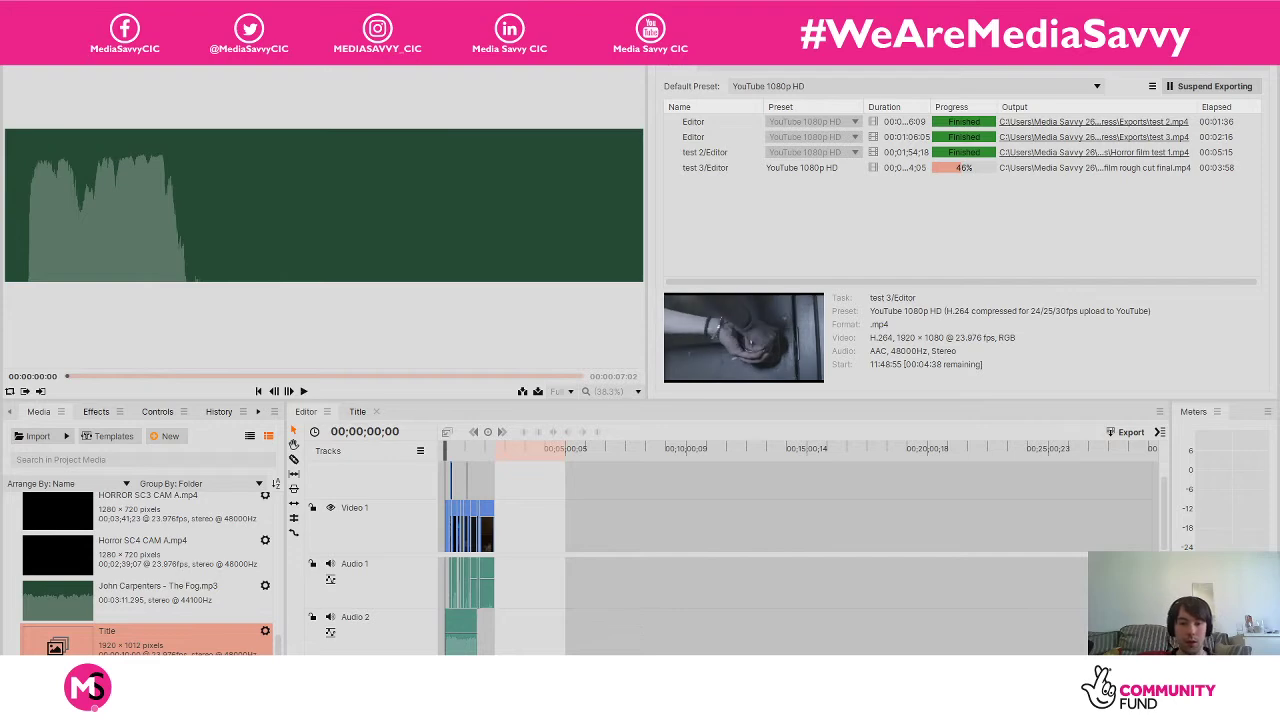
Switch to OBS and change the active scene to Break.
mouse_move(595, 668)
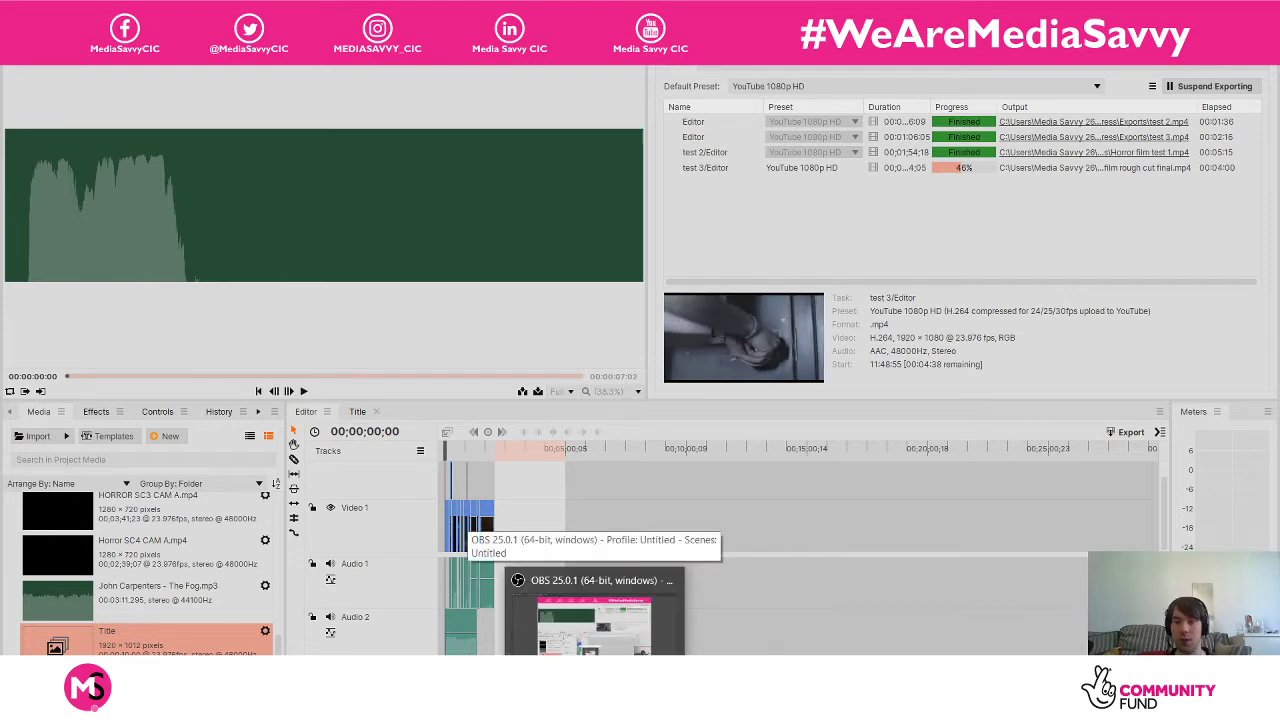
left_click(595, 660)
left_click(135, 588)
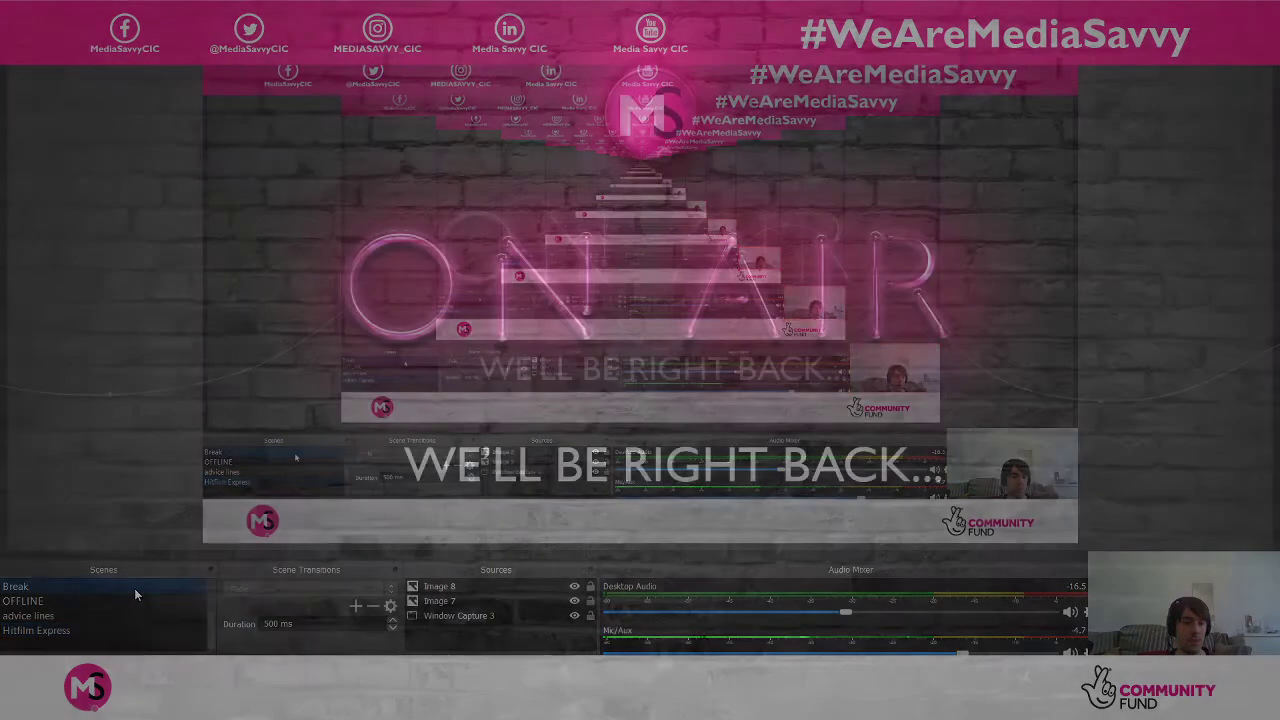